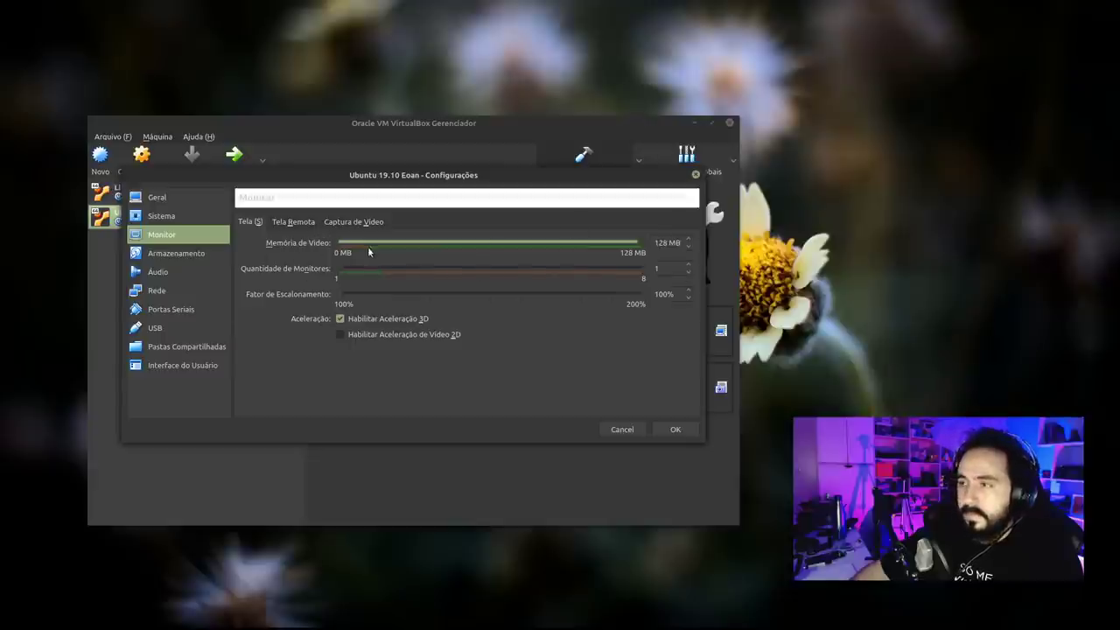
Check the Ubuntu 19.10 ISO under Storage, close settings, and start the Ubuntu 19.10 Eoan VM.
{"action": "left_click", "coordinate": [191, 257]}
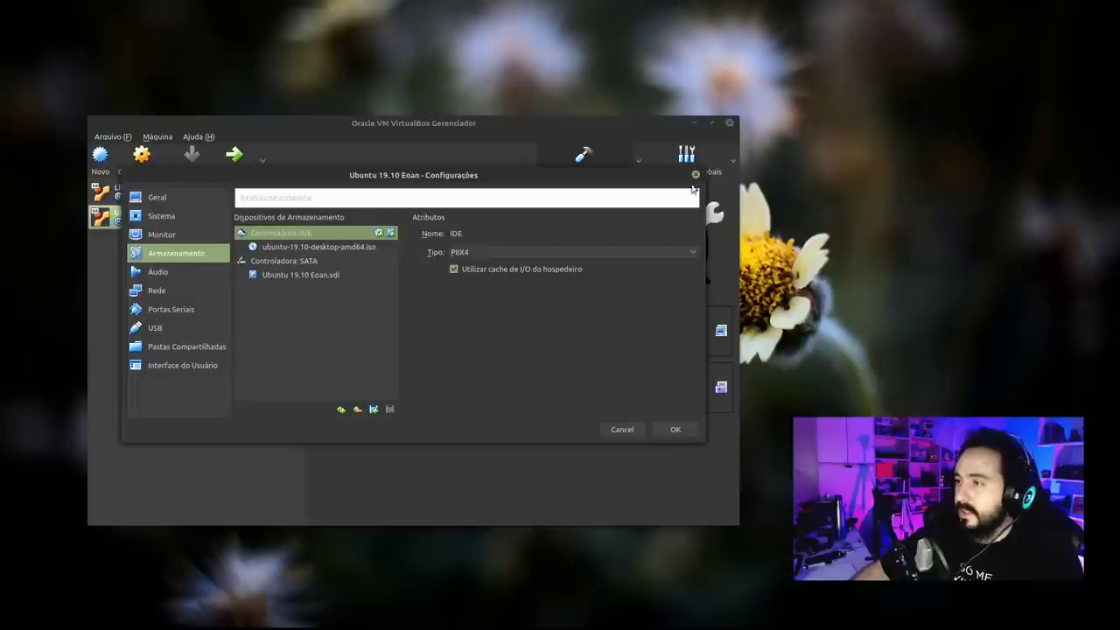
{"action": "left_click", "coordinate": [695, 175]}
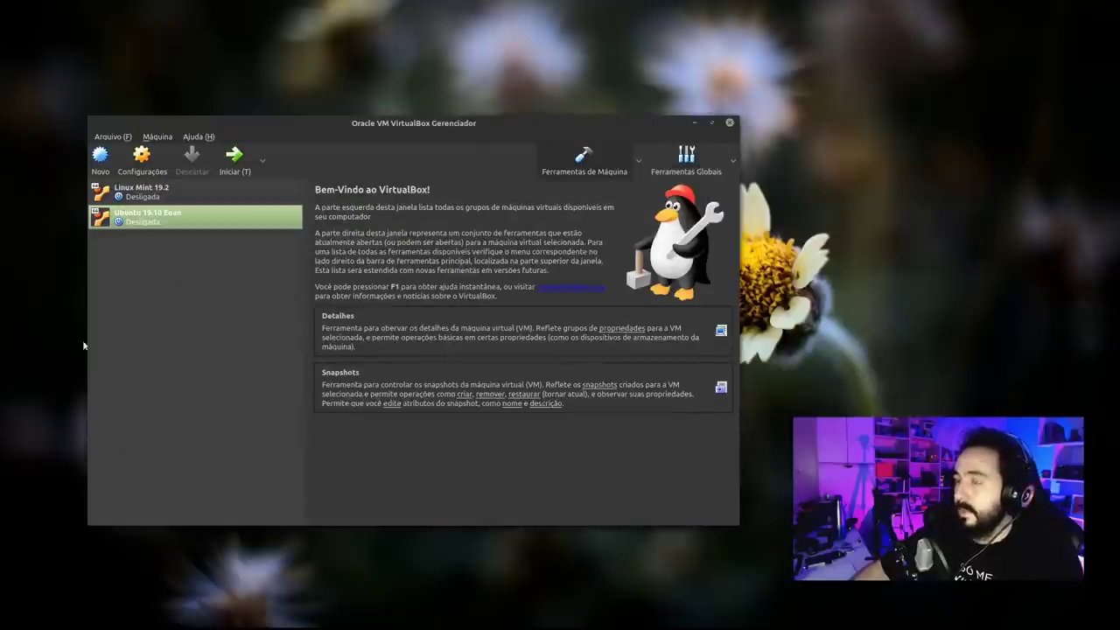
{"action": "left_click_drag", "start_coordinate": [288, 129], "coordinate": [267, 144]}
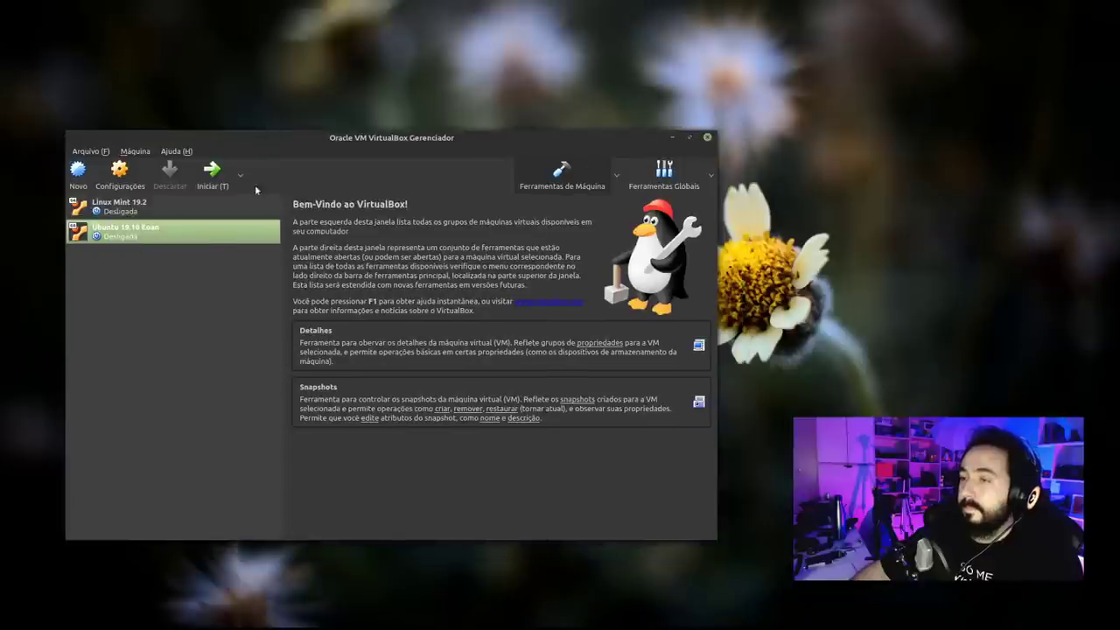
{"action": "left_click", "coordinate": [212, 170]}
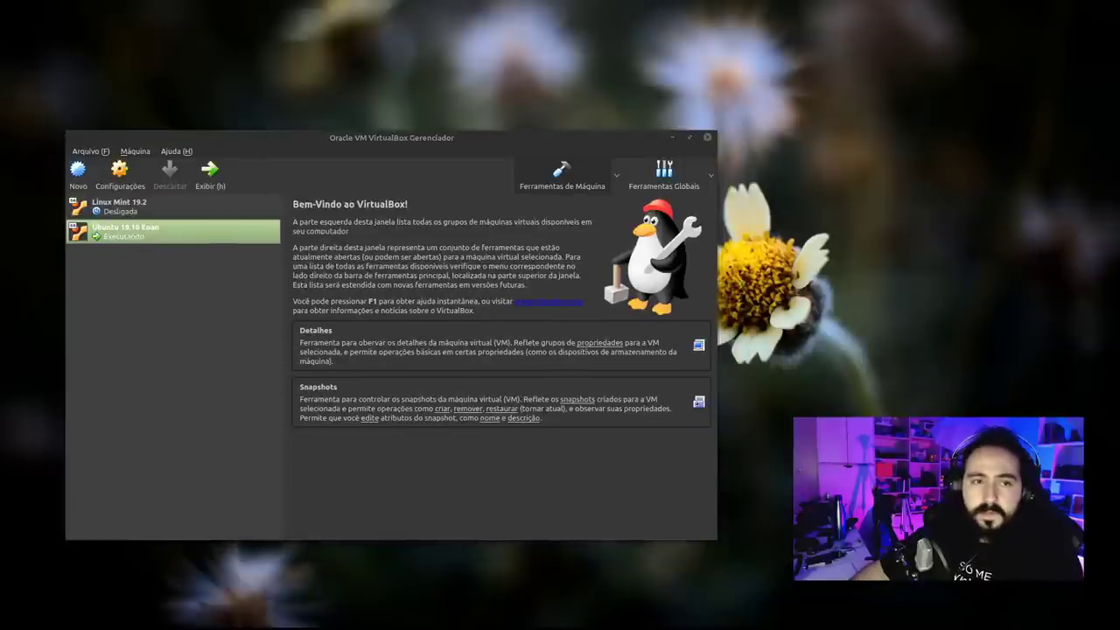
{"action": "left_click", "coordinate": [616, 102]}
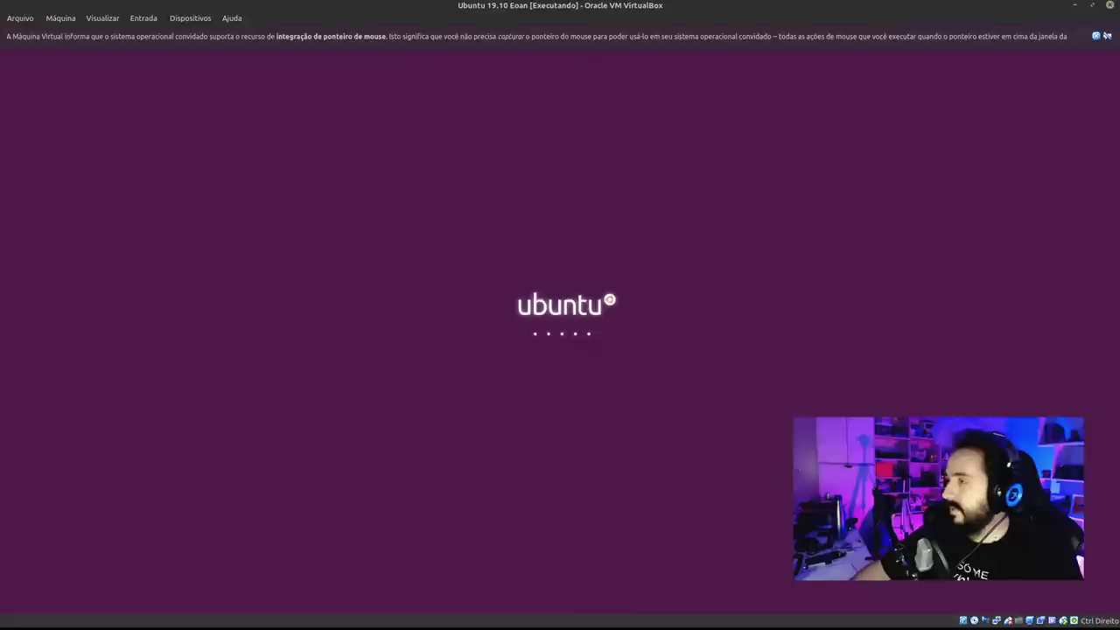
Dismiss the mouse-integration notice bar on the running VM window.
{"action": "left_click", "coordinate": [1095, 37]}
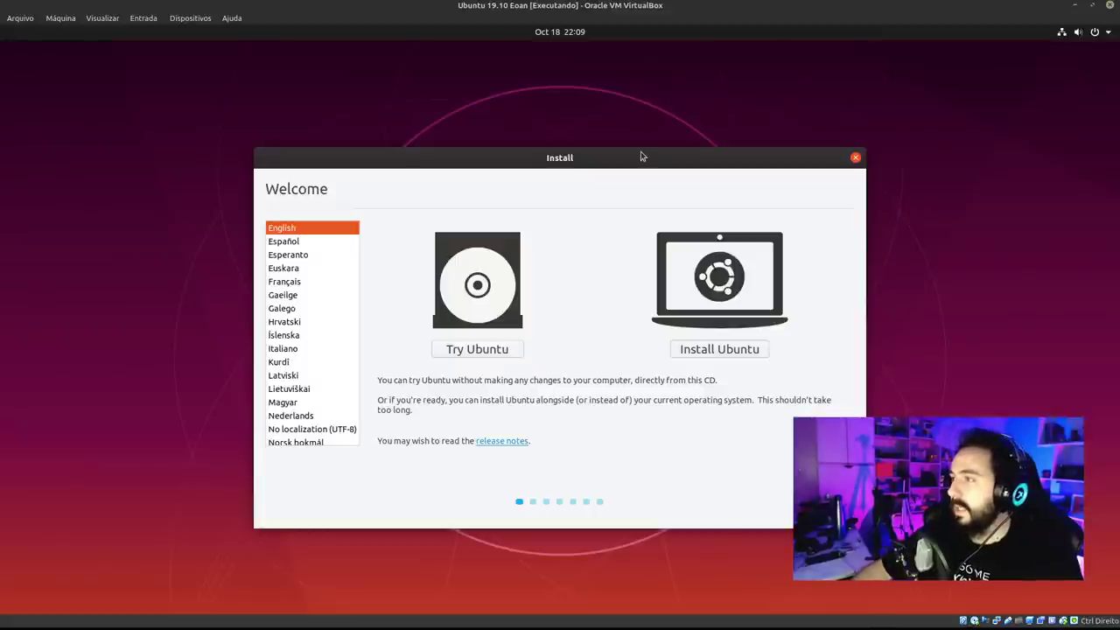
Pick Português do Brasil from the Welcome screen's language list.
{"action": "left_click_drag", "start_coordinate": [662, 161], "coordinate": [510, 74]}
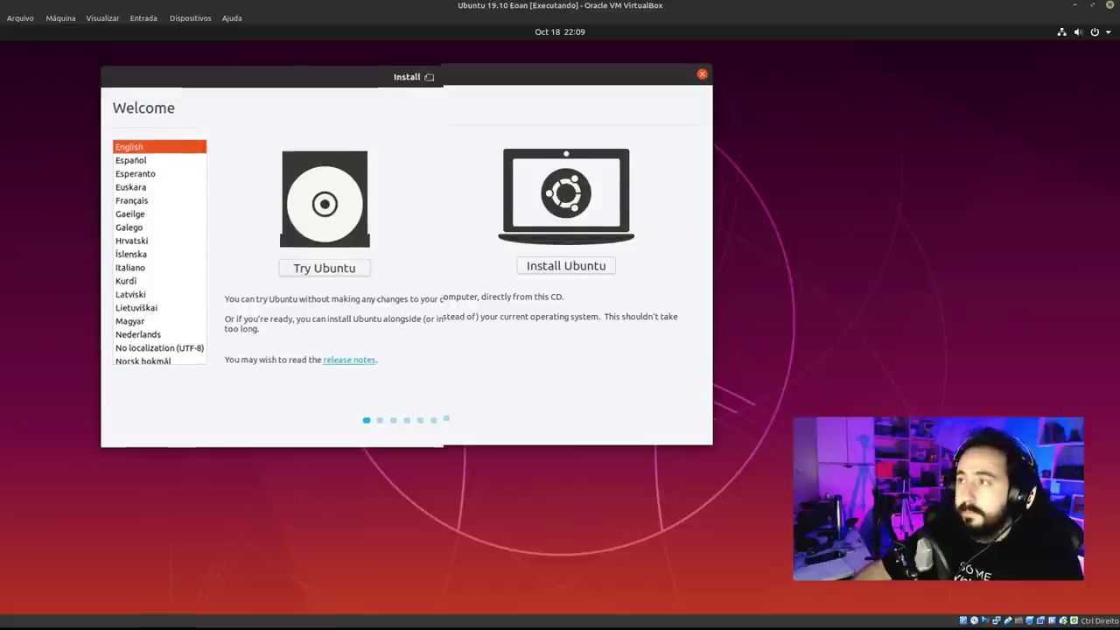
{"action": "left_click_drag", "start_coordinate": [427, 76], "coordinate": [385, 103]}
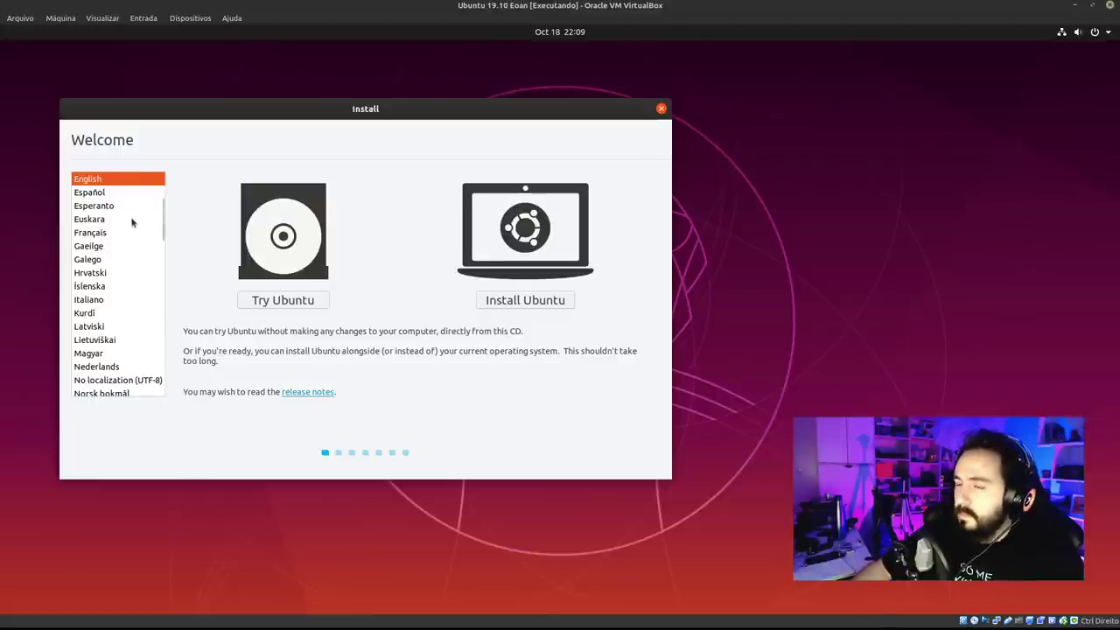
{"action": "left_click_drag", "start_coordinate": [164, 219], "coordinate": [168, 255]}
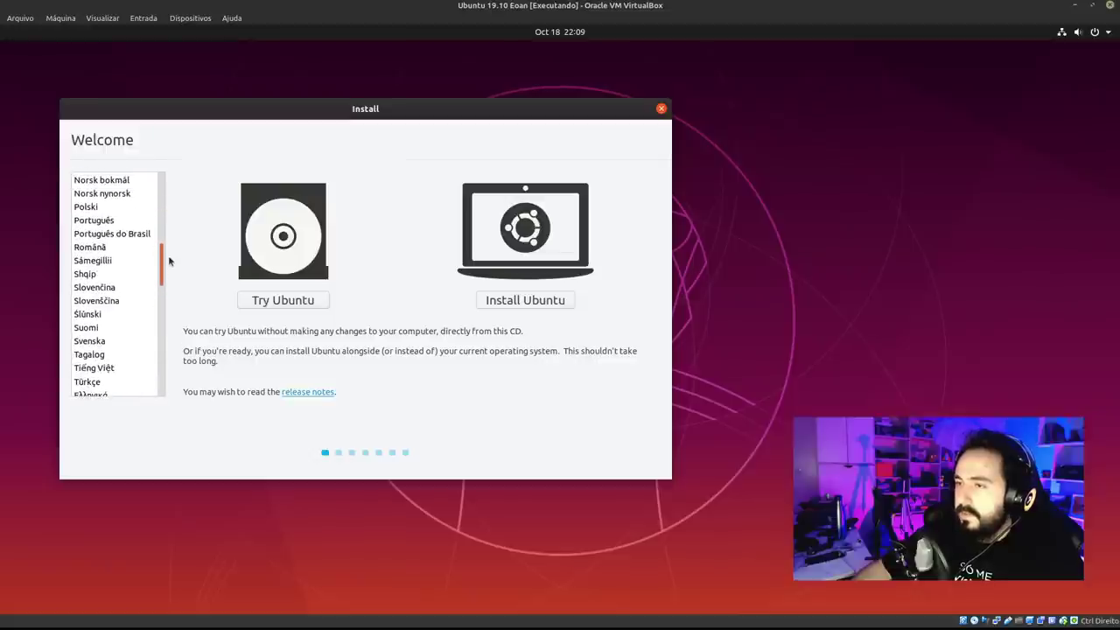
{"action": "left_click", "coordinate": [125, 234]}
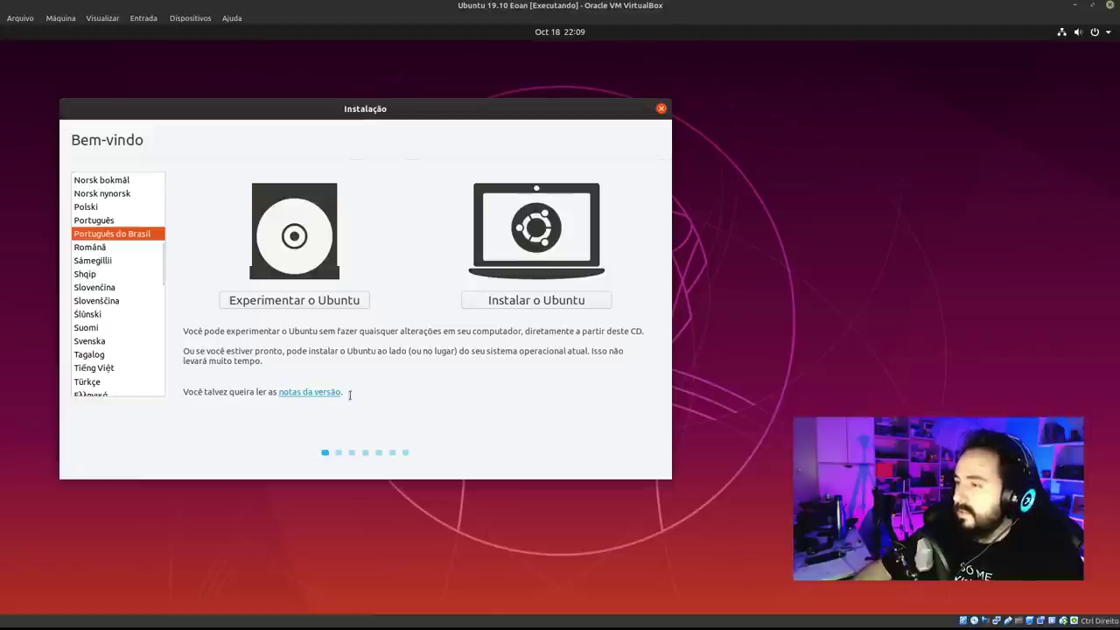
{"action": "left_click_drag", "start_coordinate": [459, 111], "coordinate": [466, 117]}
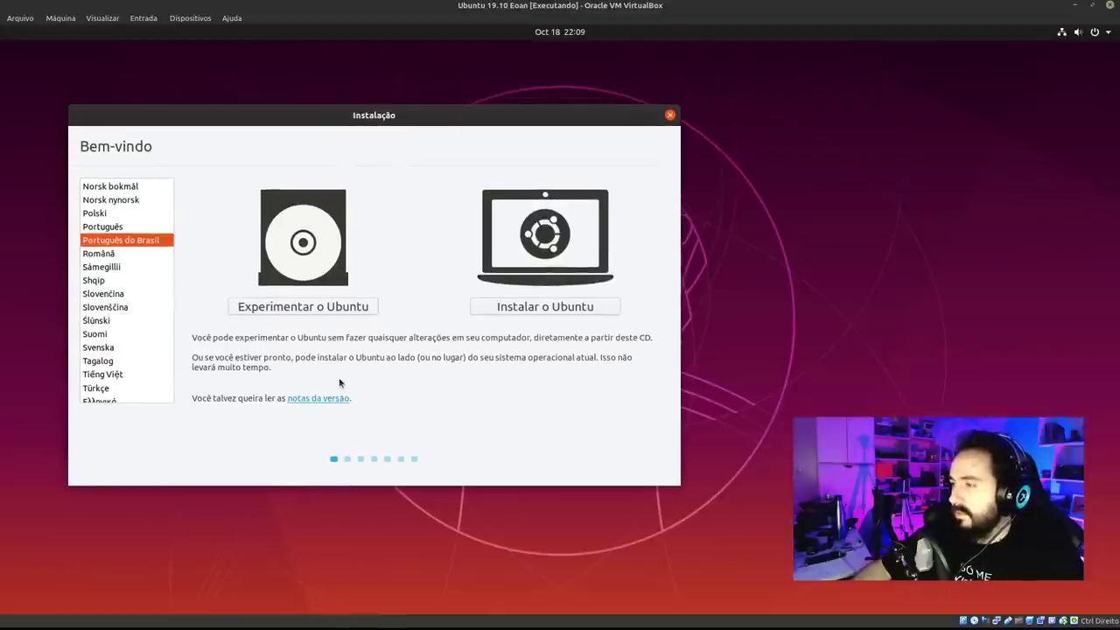
Choose Experimentar o Ubuntu to boot into the live desktop.
{"action": "left_click", "coordinate": [324, 308]}
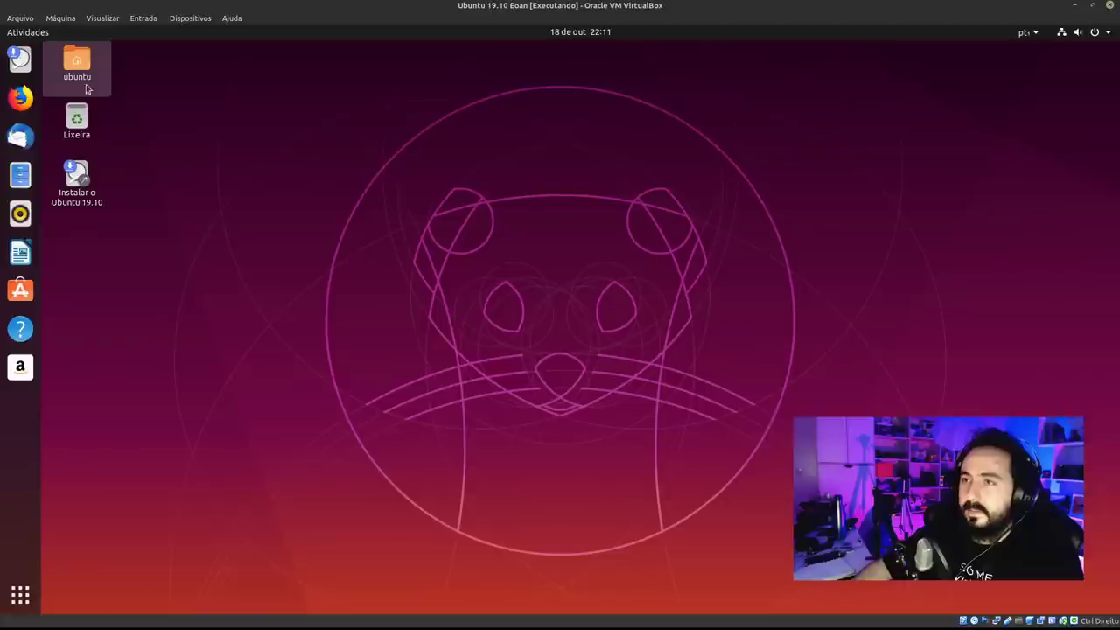
{"action": "left_click", "coordinate": [86, 81]}
{"action": "left_click", "coordinate": [88, 186]}
{"action": "left_click", "coordinate": [317, 172]}
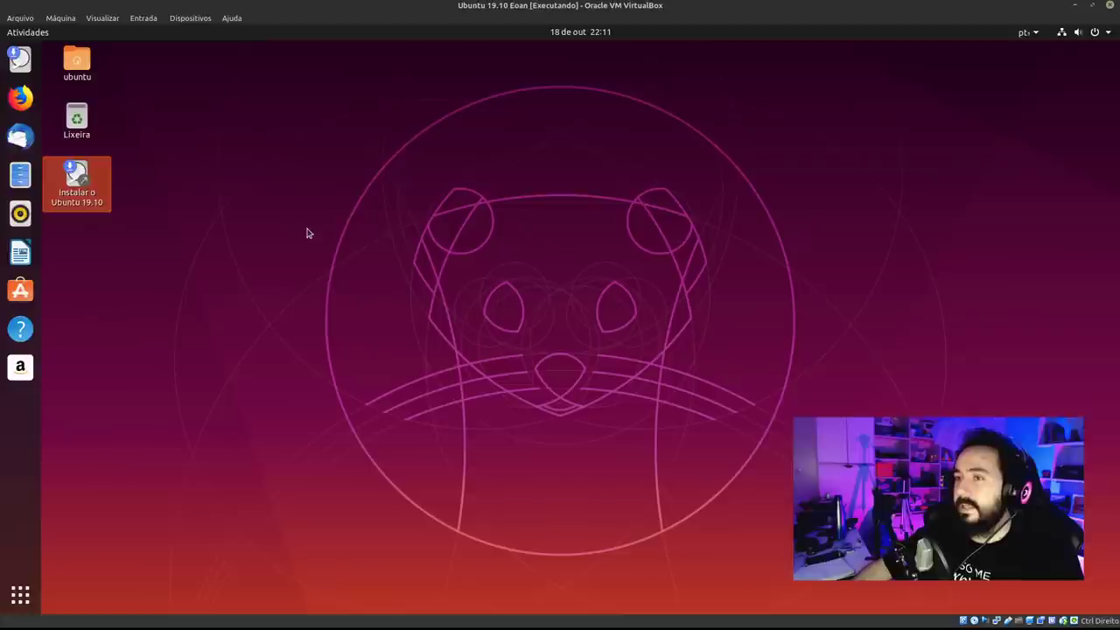
{"action": "left_click", "coordinate": [87, 194]}
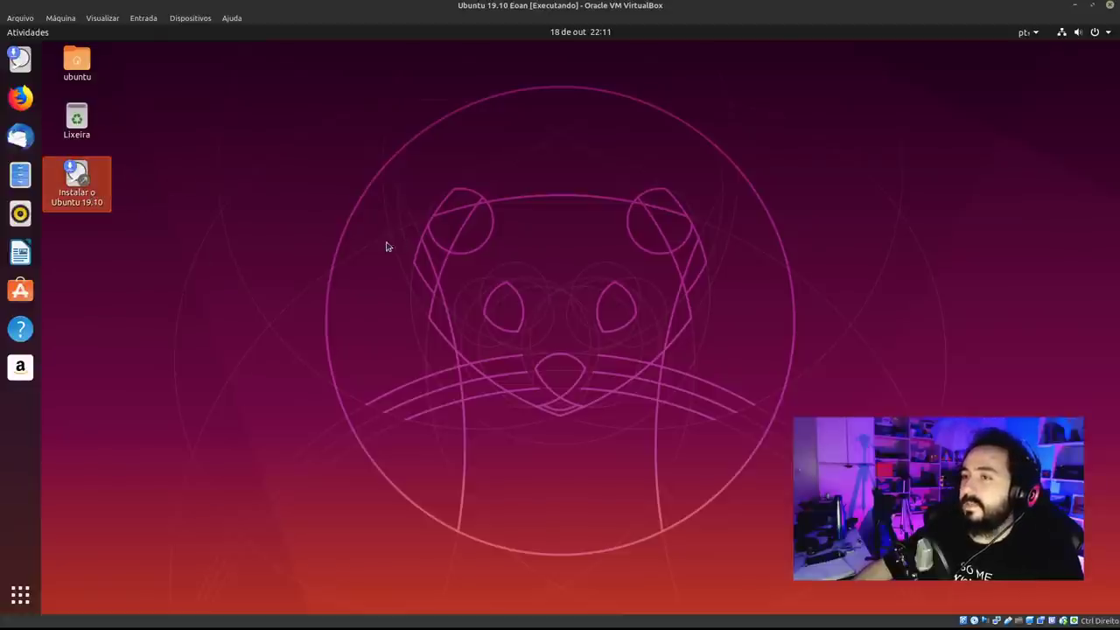
{"action": "left_click", "coordinate": [320, 235]}
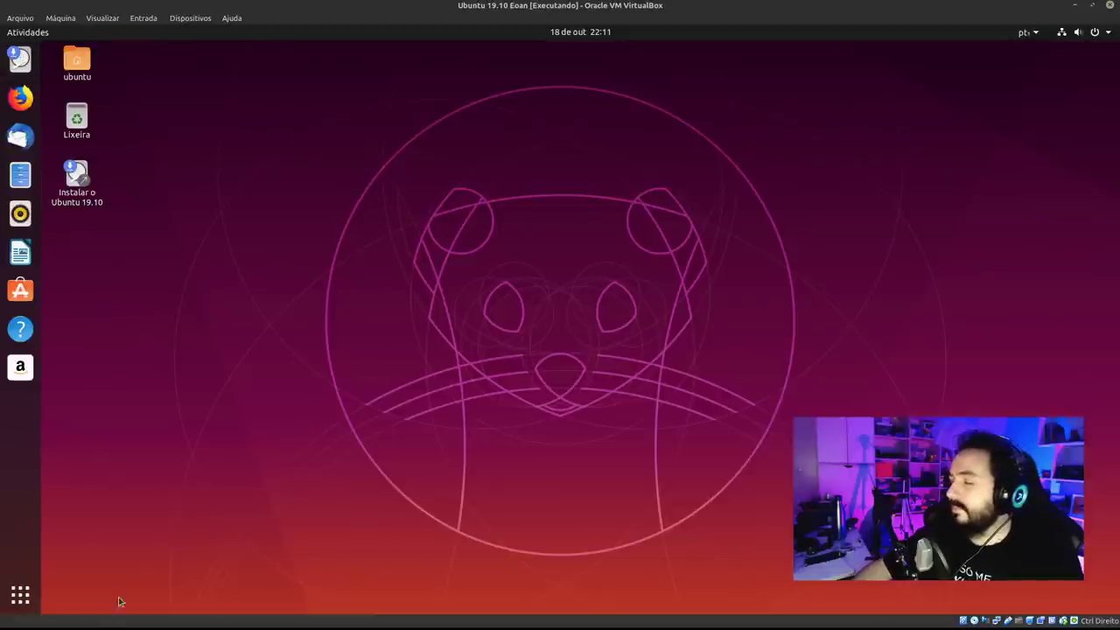
Browse the application list, then launch Instalar o Ubuntu 19.10 from the desktop.
{"action": "left_click", "coordinate": [20, 595]}
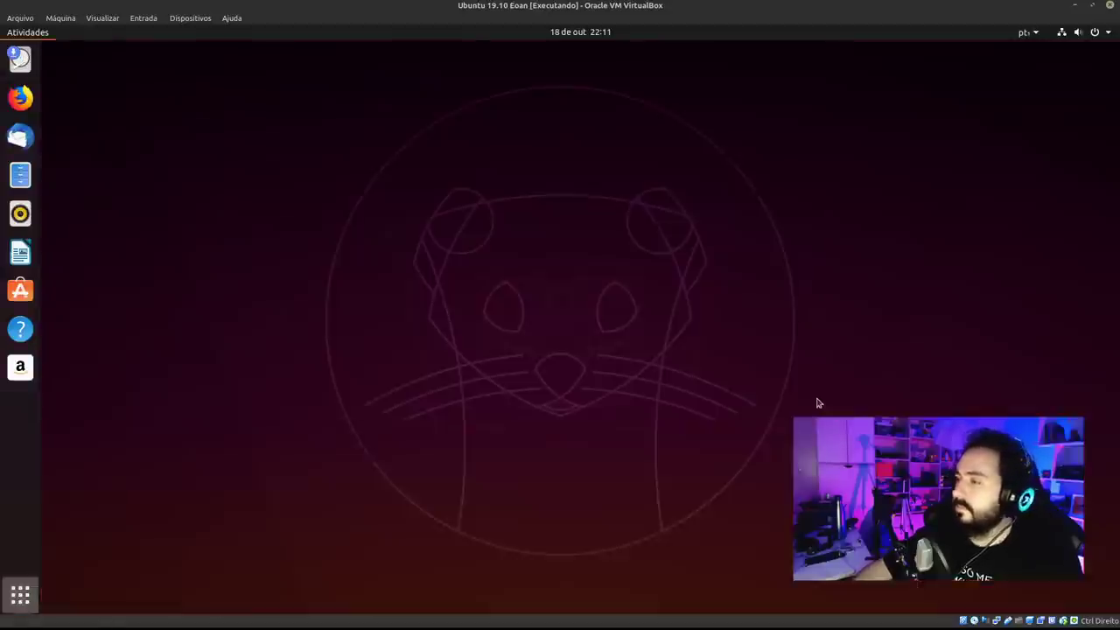
{"action": "scroll", "coordinate": [766, 376], "scroll_direction": "down", "scroll_amount": 2}
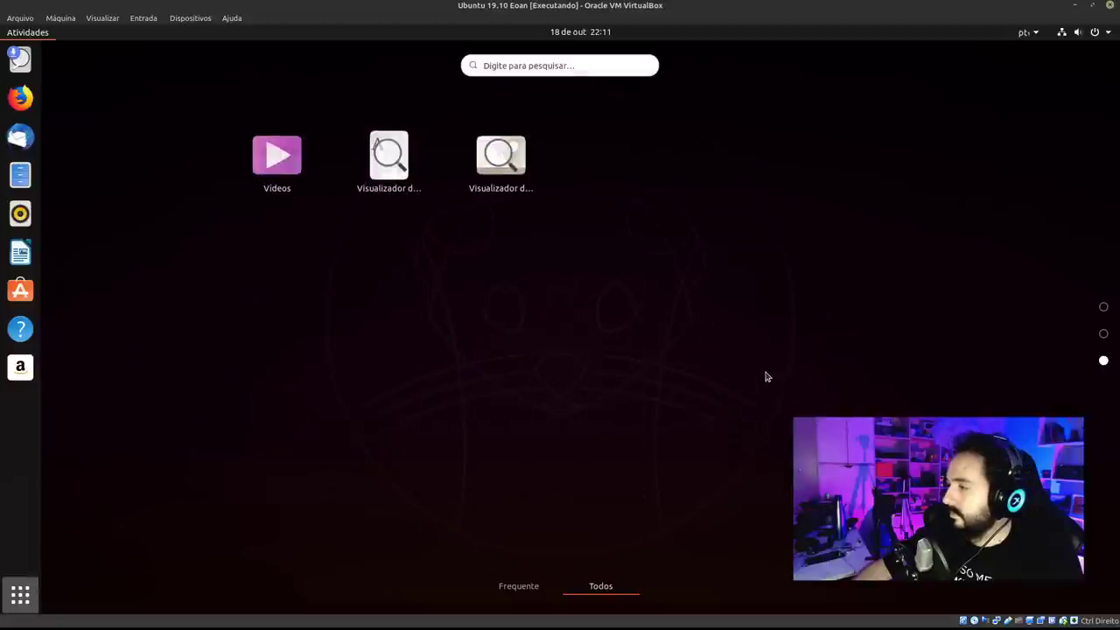
{"action": "scroll", "coordinate": [765, 376], "scroll_direction": "up", "scroll_amount": 1}
{"action": "scroll", "coordinate": [765, 377], "scroll_direction": "down", "scroll_amount": 1}
{"action": "scroll", "coordinate": [742, 322], "scroll_direction": "up", "scroll_amount": 1}
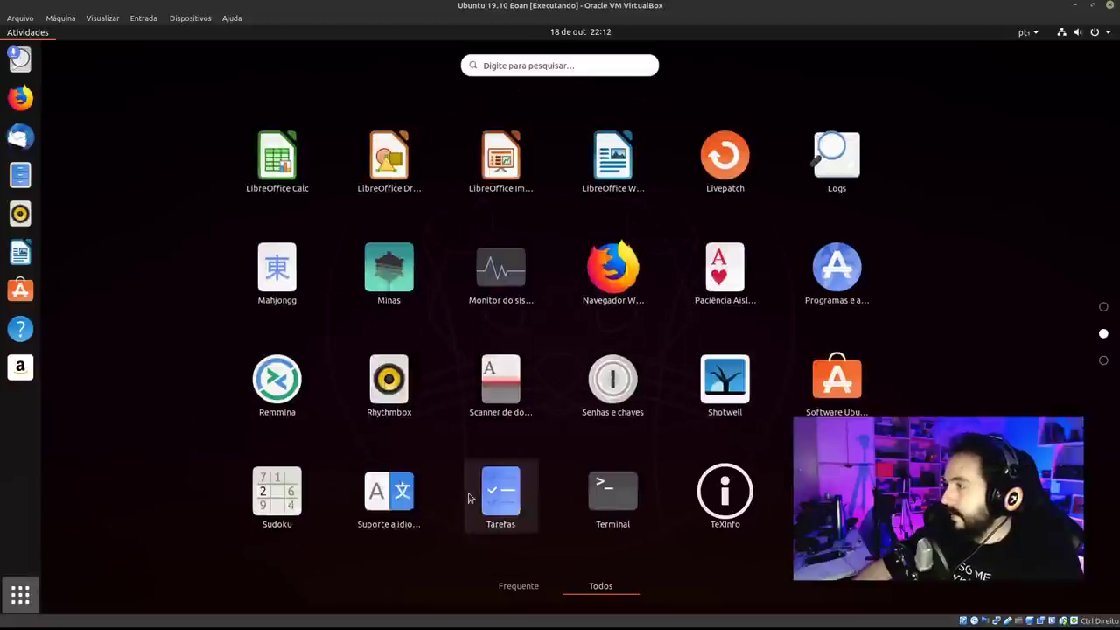
{"action": "left_click", "coordinate": [20, 602]}
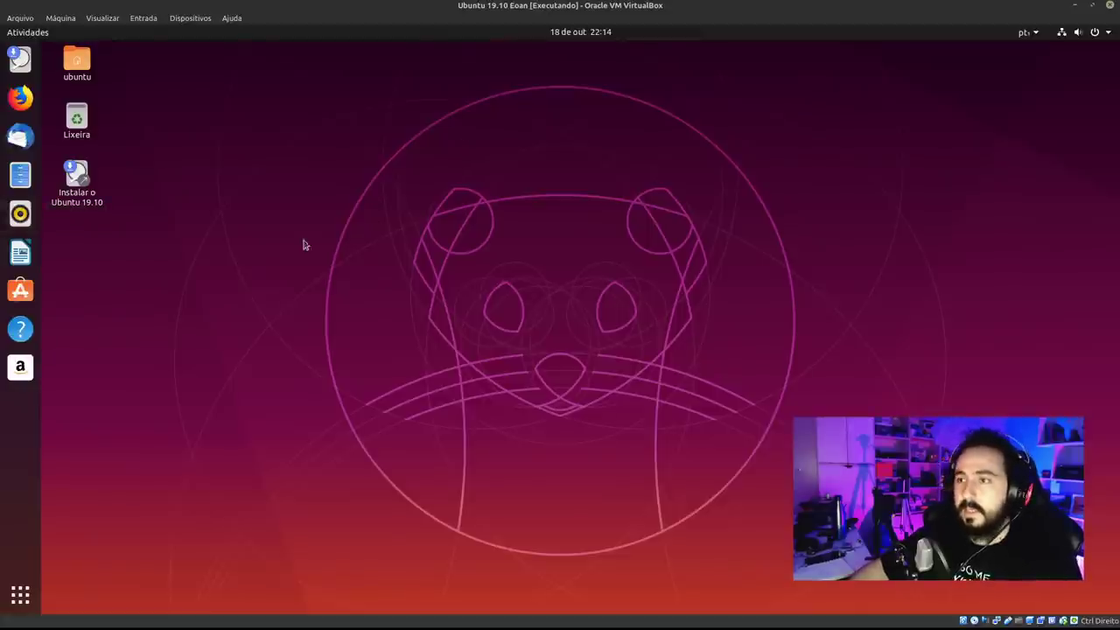
{"action": "left_click", "coordinate": [91, 187]}
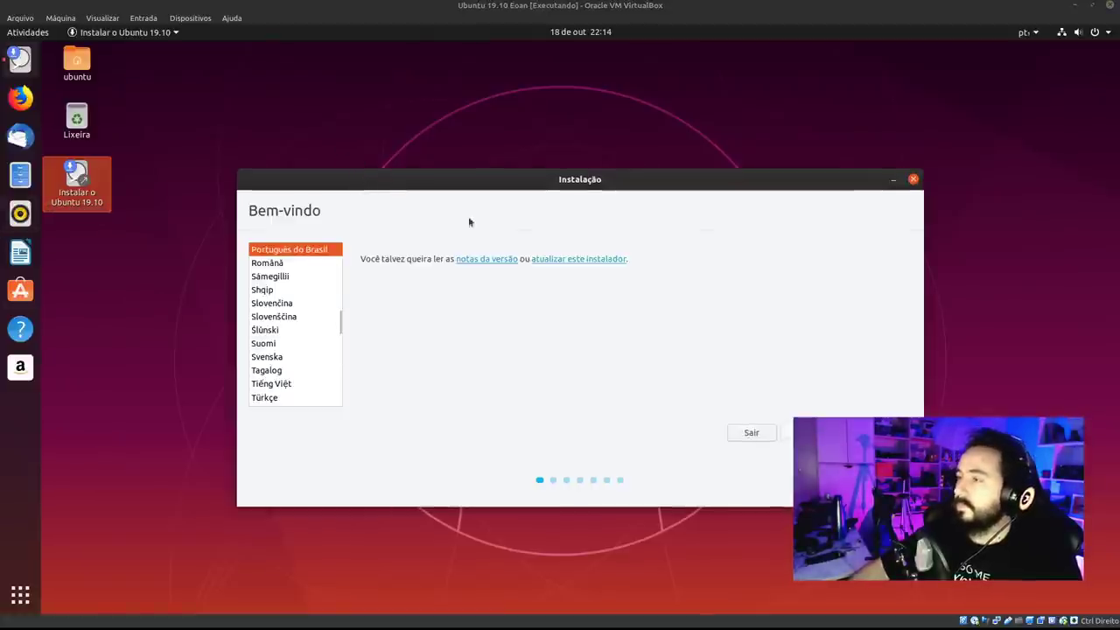
Accept Português do Brasil on the Bem-vindo page and continue.
{"action": "left_click_drag", "start_coordinate": [596, 178], "coordinate": [475, 78]}
{"action": "left_click", "coordinate": [727, 328]}
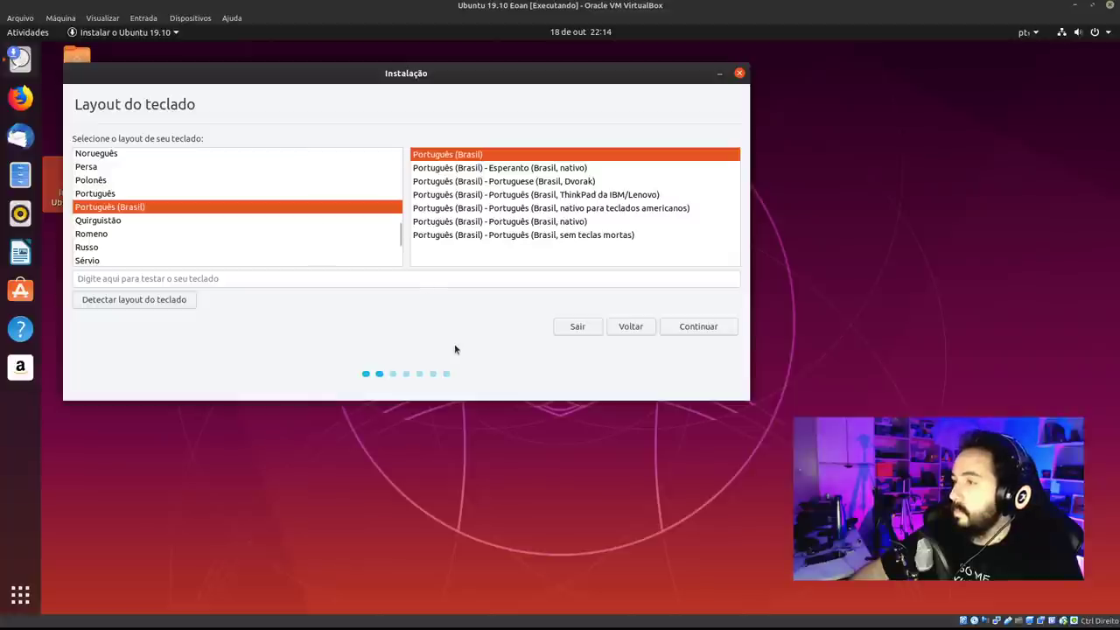
Drag the Instalação window toward the upper left of the screen.
{"action": "mouse_move", "coordinate": [416, 69]}
{"action": "left_mouse_down"}
{"action": "mouse_move", "coordinate": [407, 53]}
{"action": "mouse_move", "coordinate": [407, 77]}
{"action": "mouse_move", "coordinate": [409, 51]}
{"action": "mouse_move", "coordinate": [433, 105]}
{"action": "mouse_move", "coordinate": [428, 79]}
{"action": "left_mouse_up"}
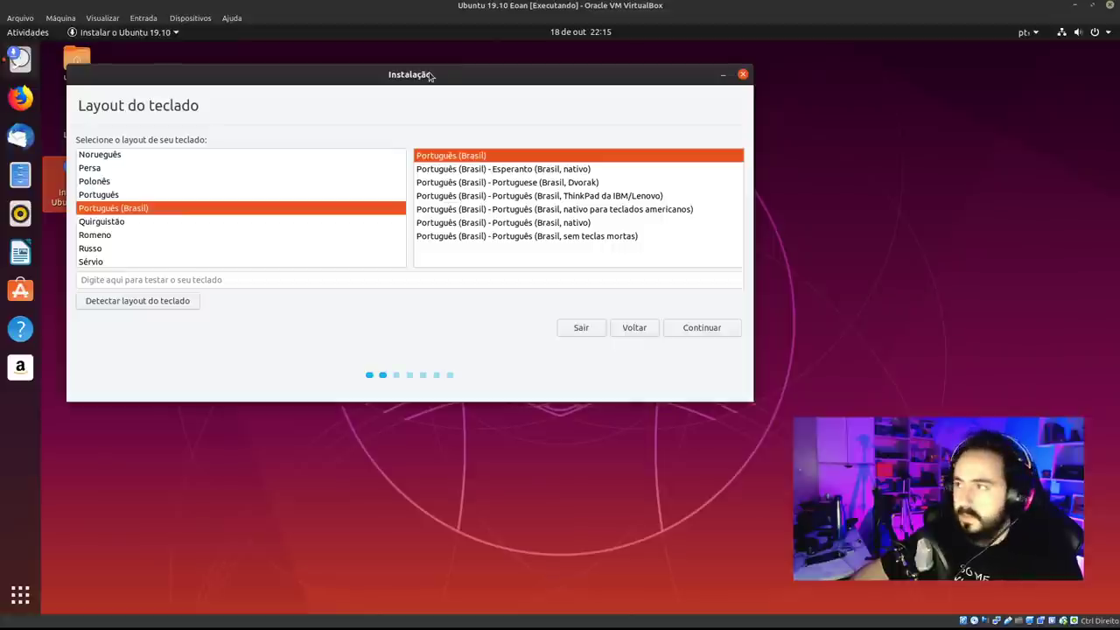
{"action": "left_click_drag", "start_coordinate": [430, 77], "coordinate": [415, 58]}
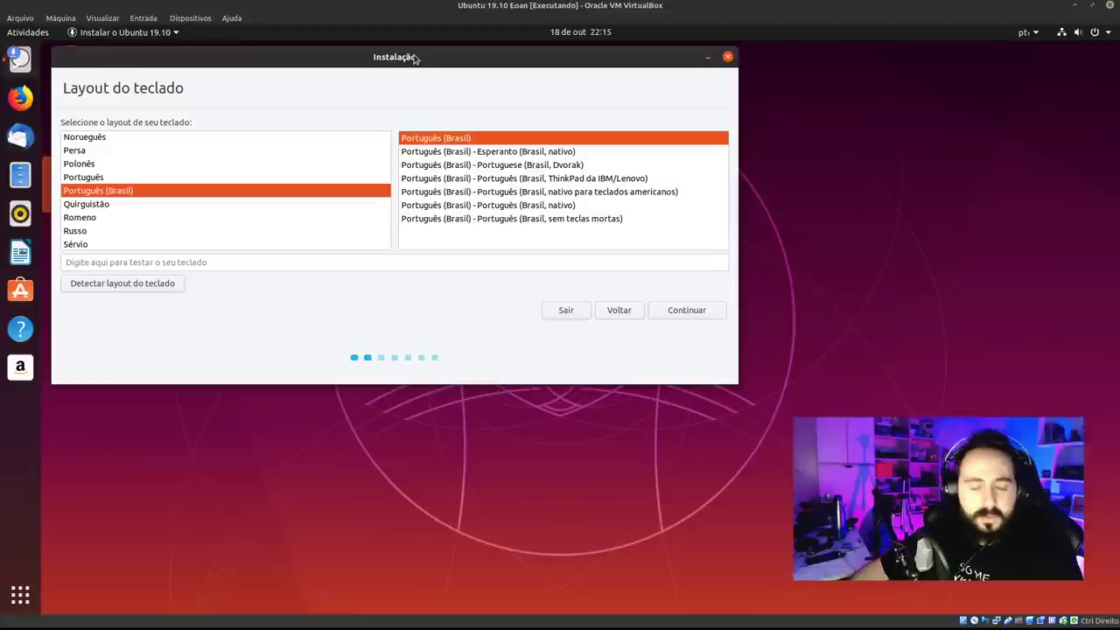
{"action": "left_click_drag", "start_coordinate": [385, 64], "coordinate": [385, 65]}
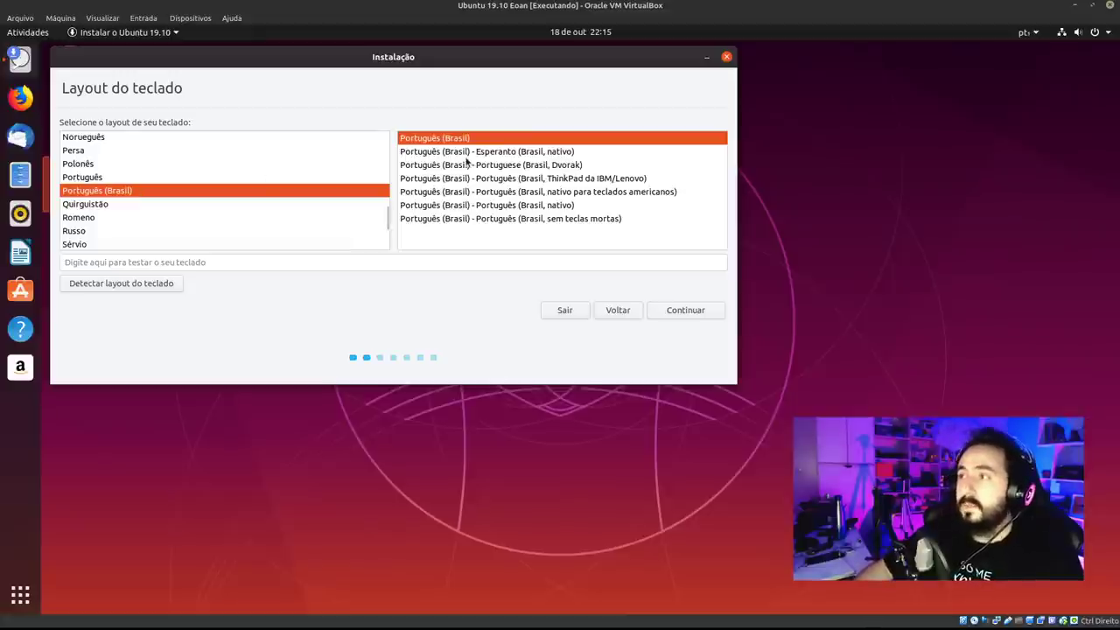
Test accented characters such as çççç, ça and ão in the keyboard test field, then clear it.
{"action": "left_click", "coordinate": [323, 260]}
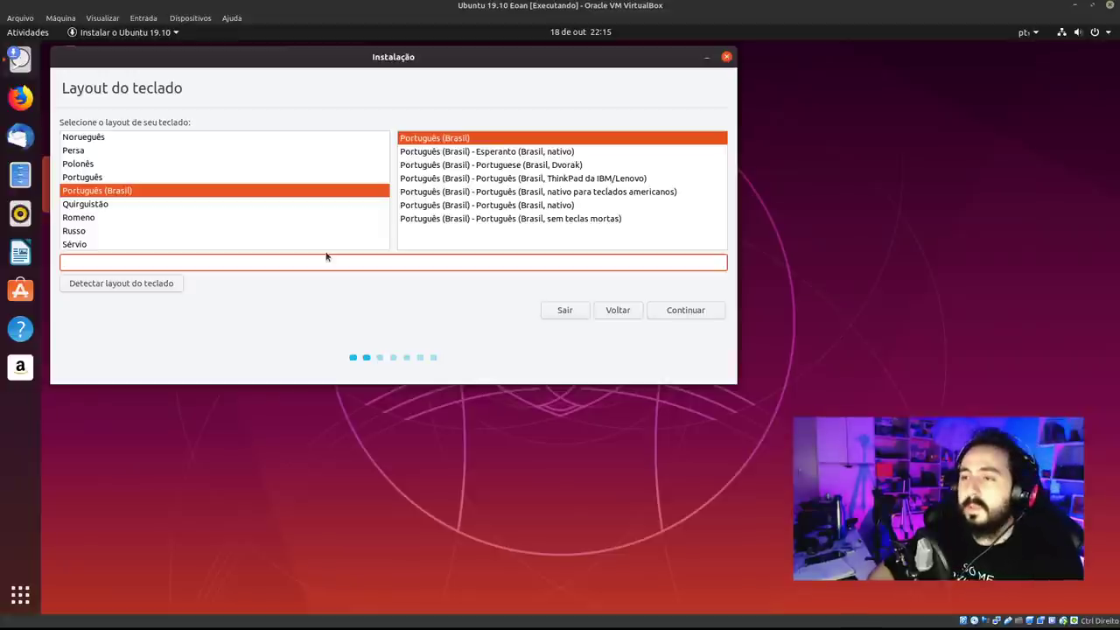
{"action": "type", "text": "çççç"}
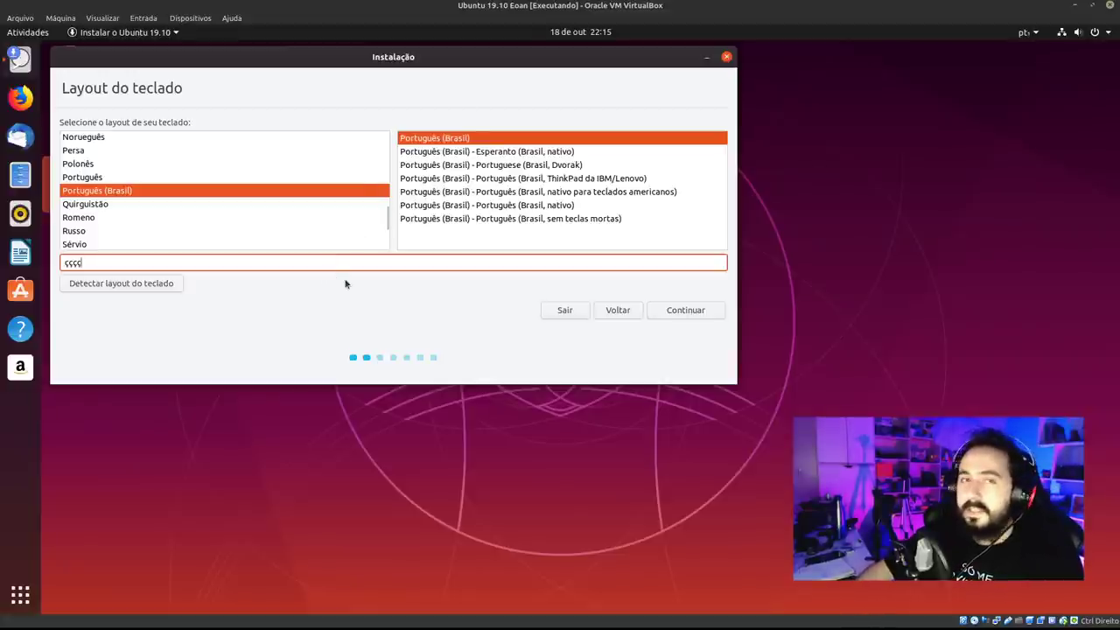
{"action": "left_click_drag", "start_coordinate": [84, 262], "coordinate": [58, 262]}
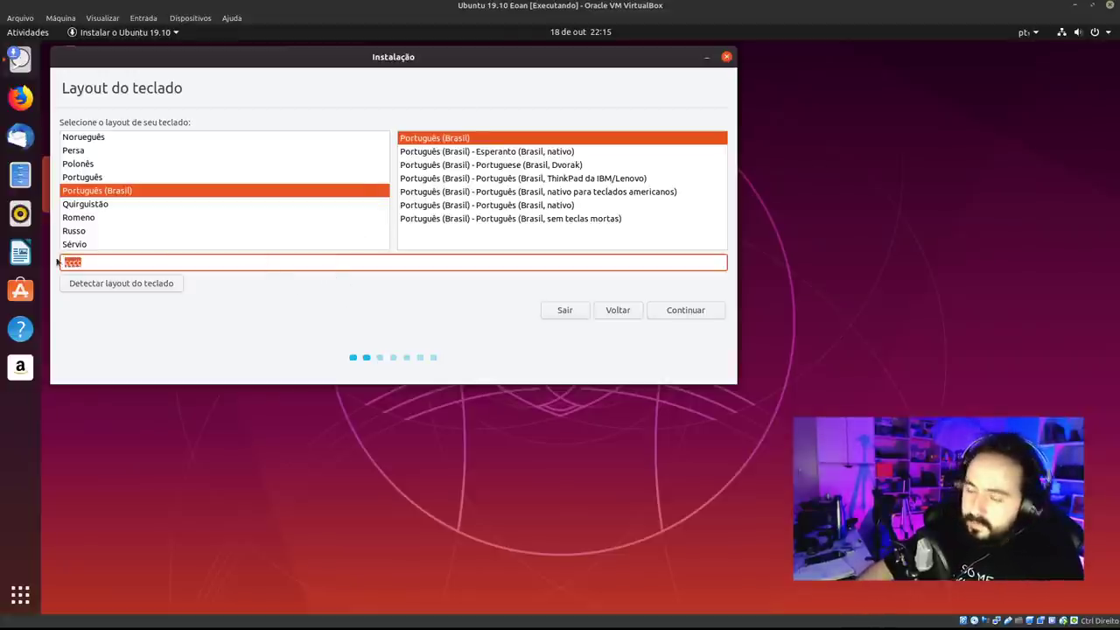
{"action": "key", "text": "BackSpace"}
{"action": "type", "text": "ça"}
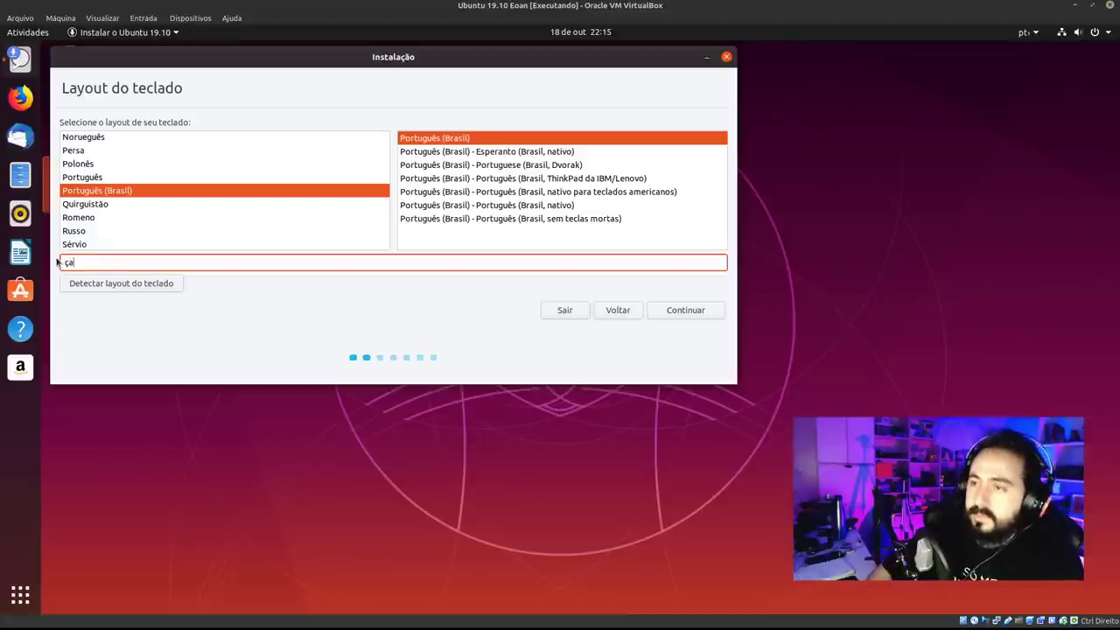
{"action": "key", "text": "BackSpace"}
{"action": "type", "text": "ão"}
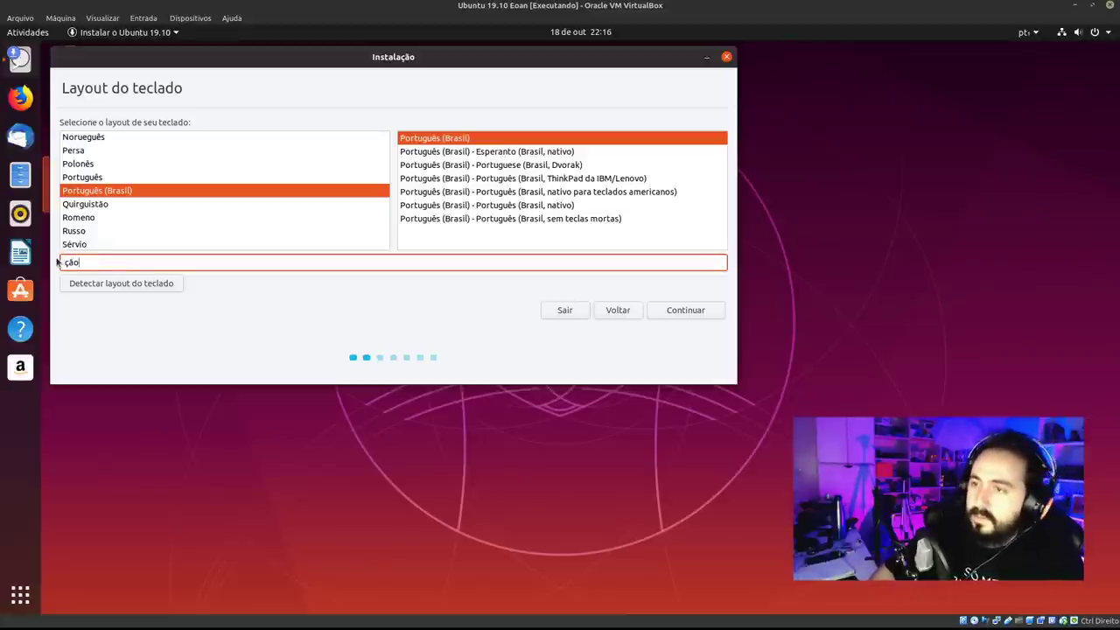
{"action": "key", "text": "BackSpace"}
{"action": "key", "text": "BackSpace"}
{"action": "key", "text": "BackSpace"}
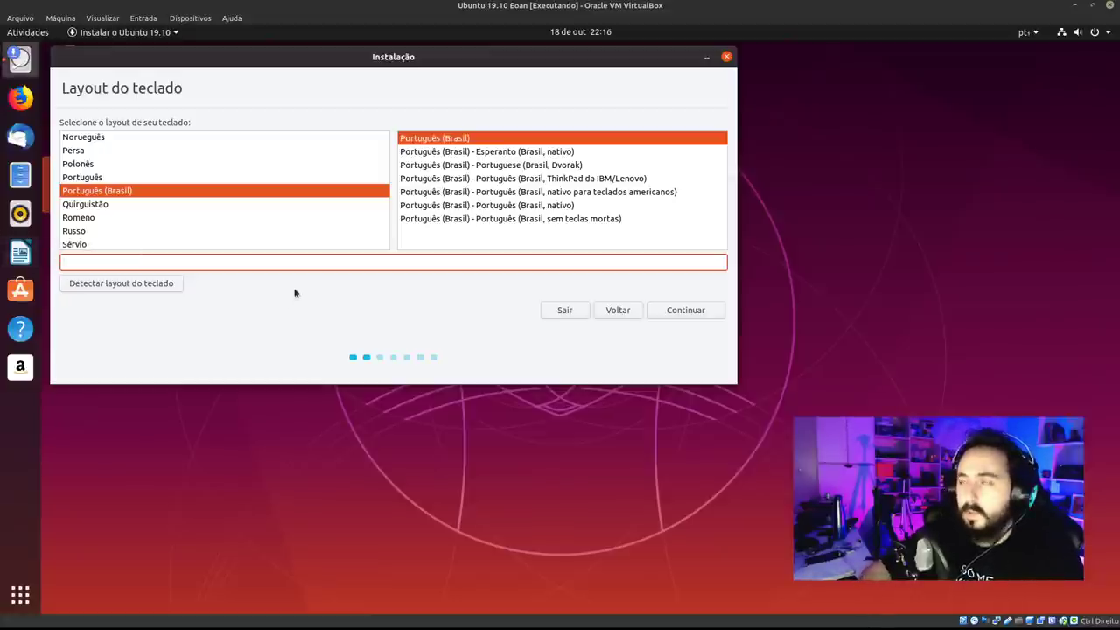
Keep the plain Português (Brasil) variant and start Detectar layout do teclado.
{"action": "left_click", "coordinate": [636, 179]}
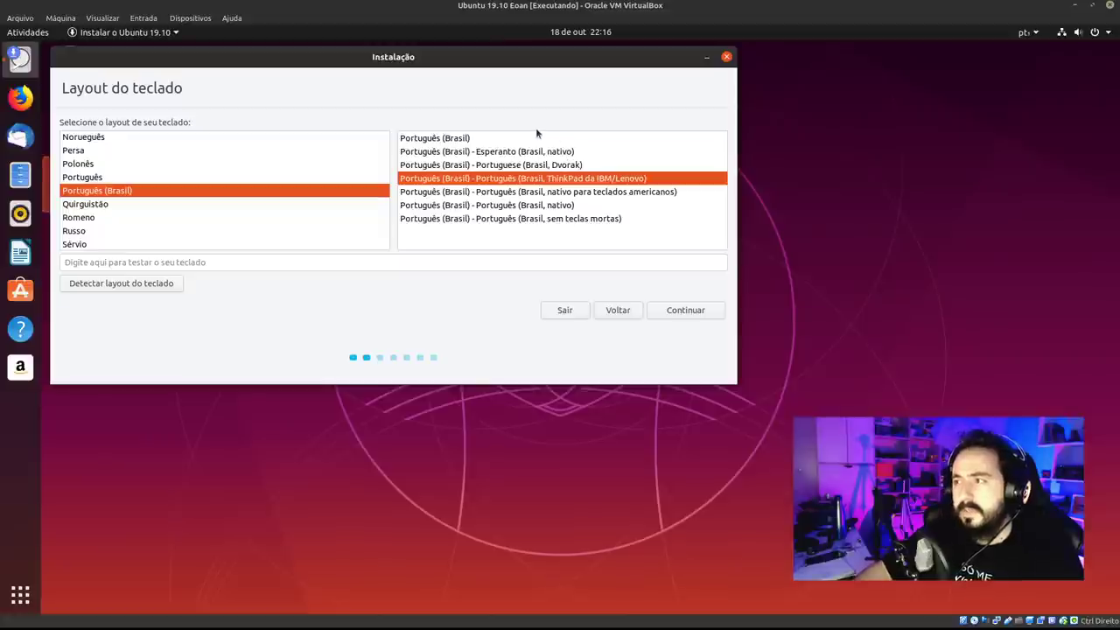
{"action": "key", "text": "Up"}
{"action": "key", "text": "Up"}
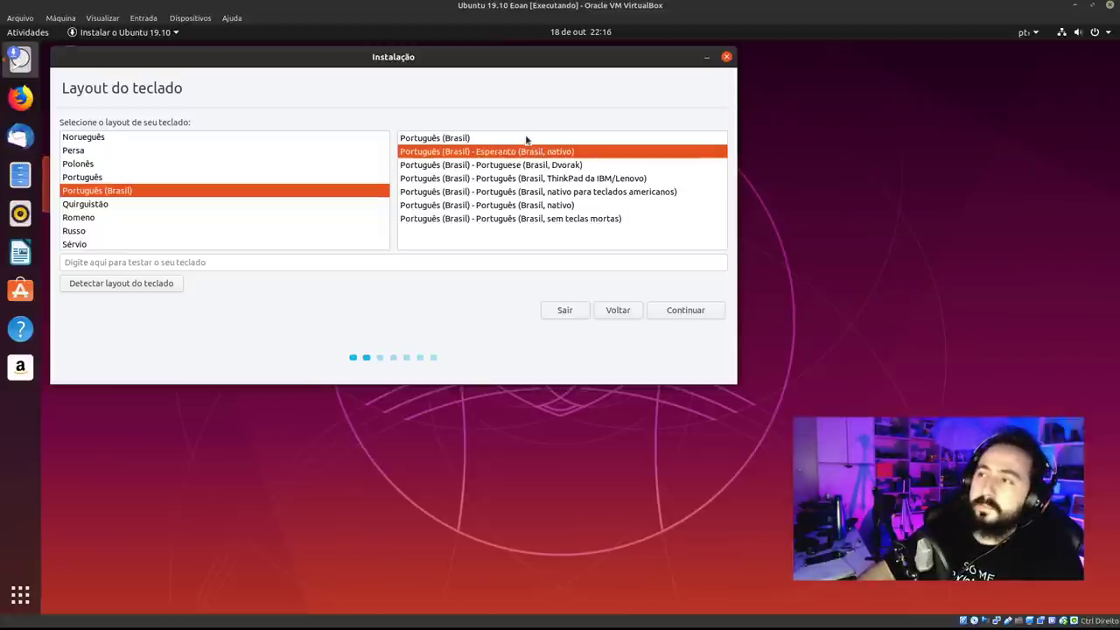
{"action": "left_click", "coordinate": [470, 140]}
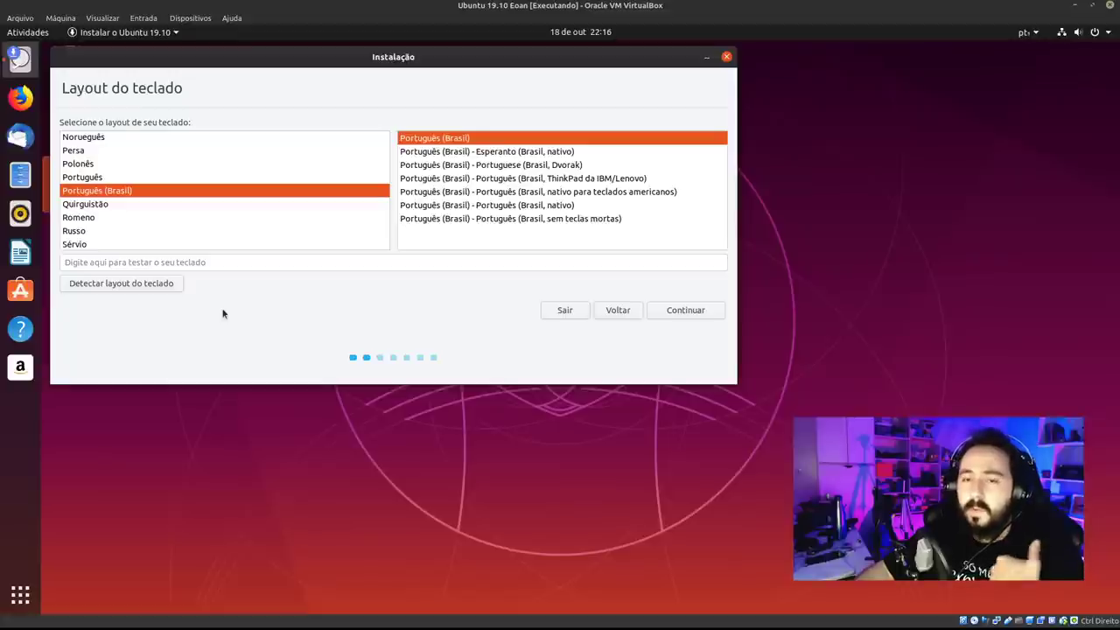
{"action": "left_click", "coordinate": [123, 284]}
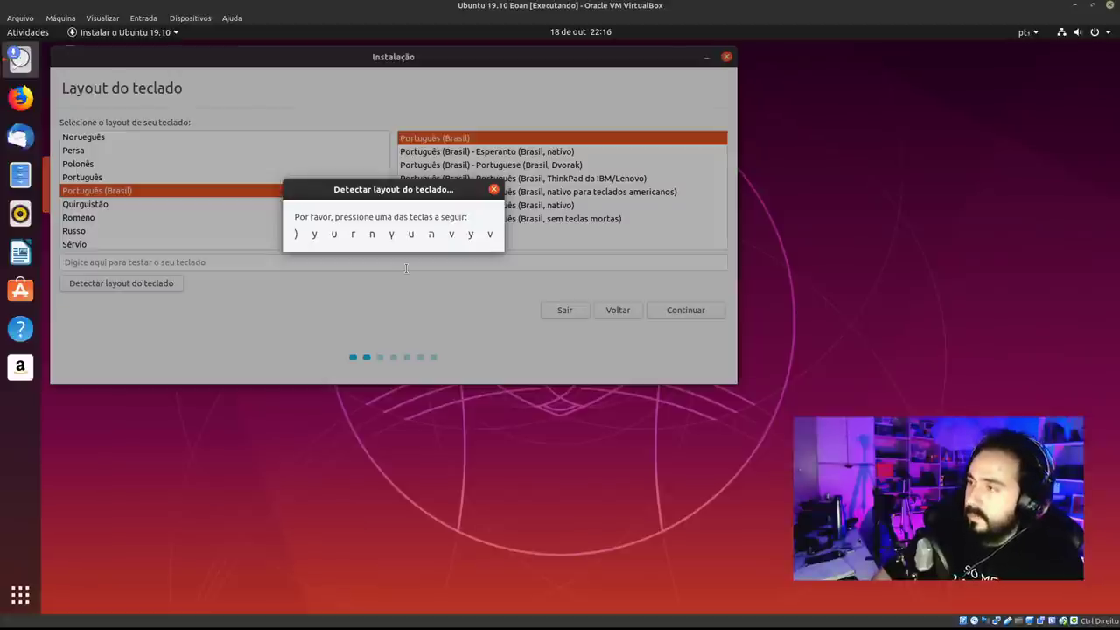
Press y and w when asked, and answer Não for ö, é, ç, æ and š.
{"action": "key", "text": "y"}
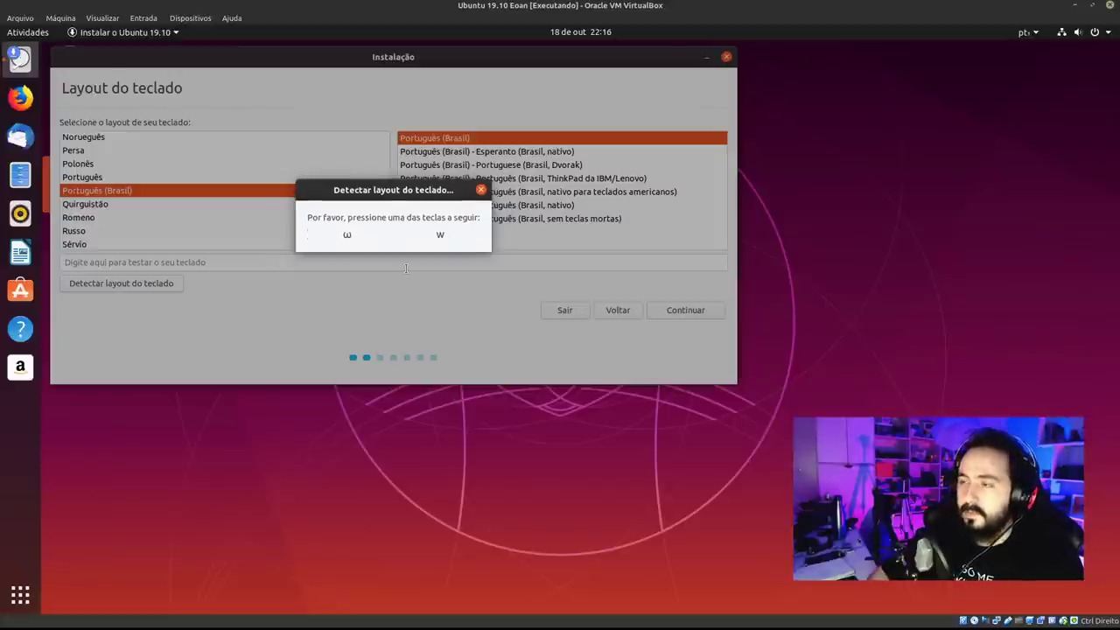
{"action": "key", "text": "w"}
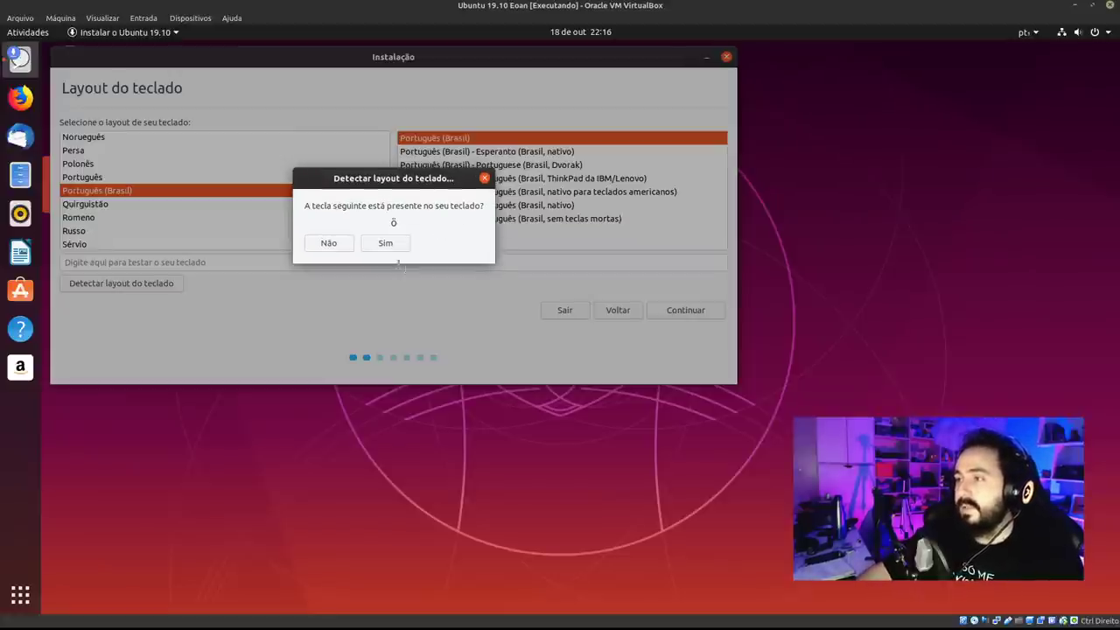
{"action": "left_click", "coordinate": [322, 244]}
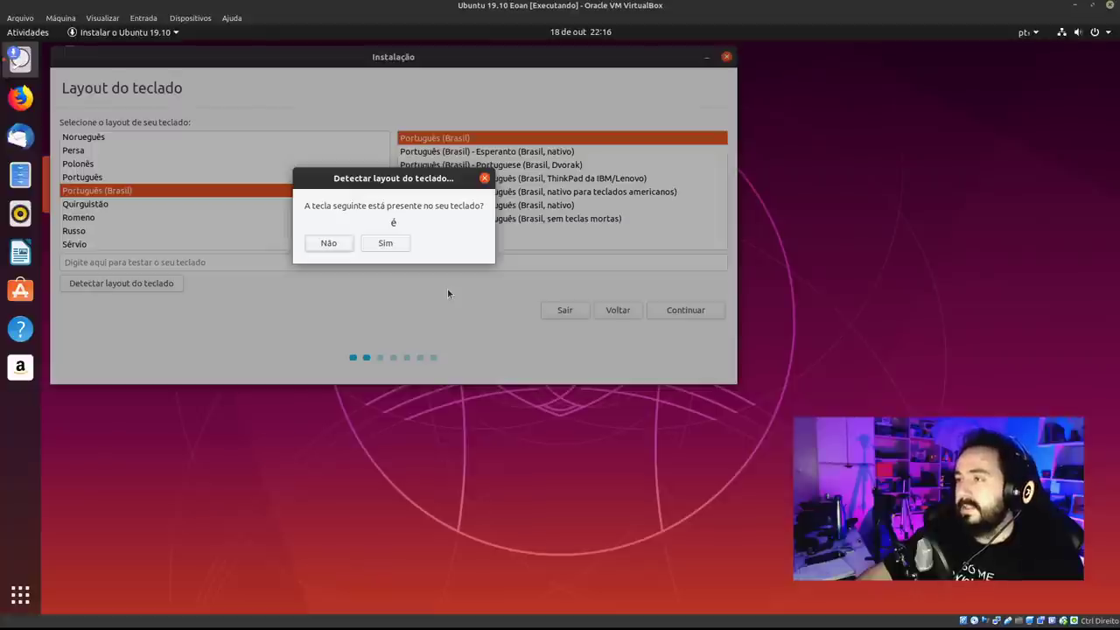
{"action": "left_click", "coordinate": [325, 245]}
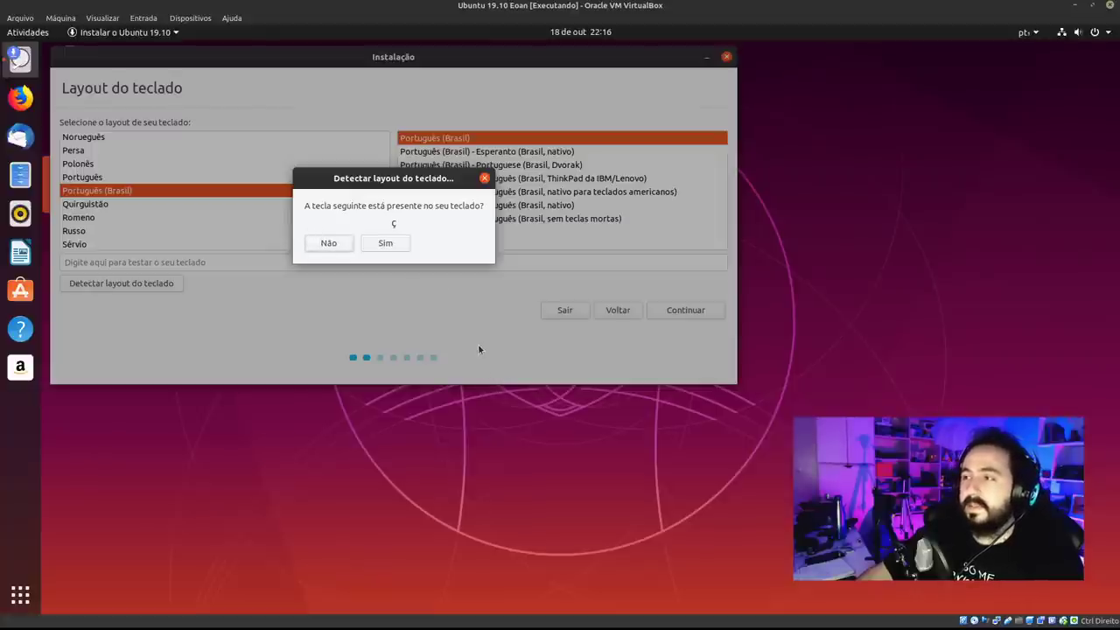
{"action": "left_click", "coordinate": [328, 247]}
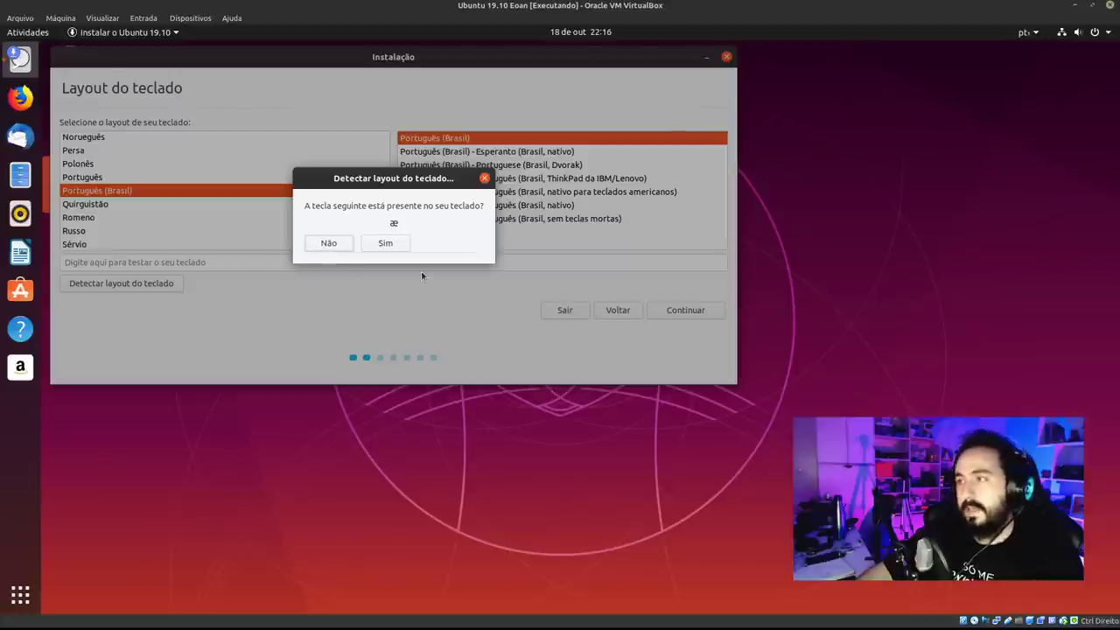
{"action": "left_click", "coordinate": [337, 247]}
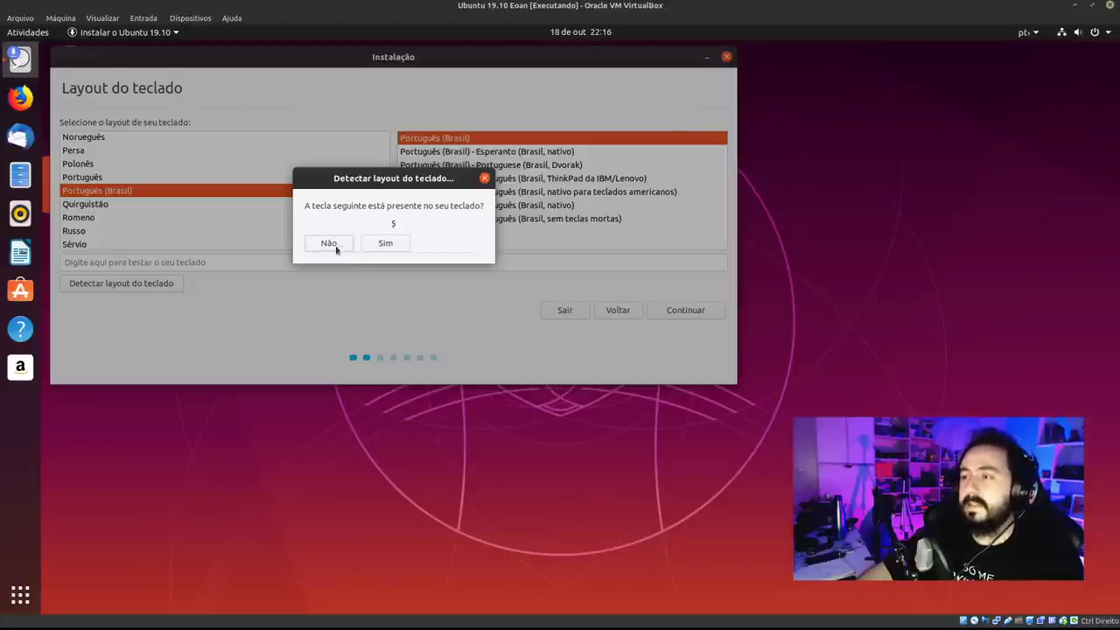
{"action": "left_click", "coordinate": [333, 250]}
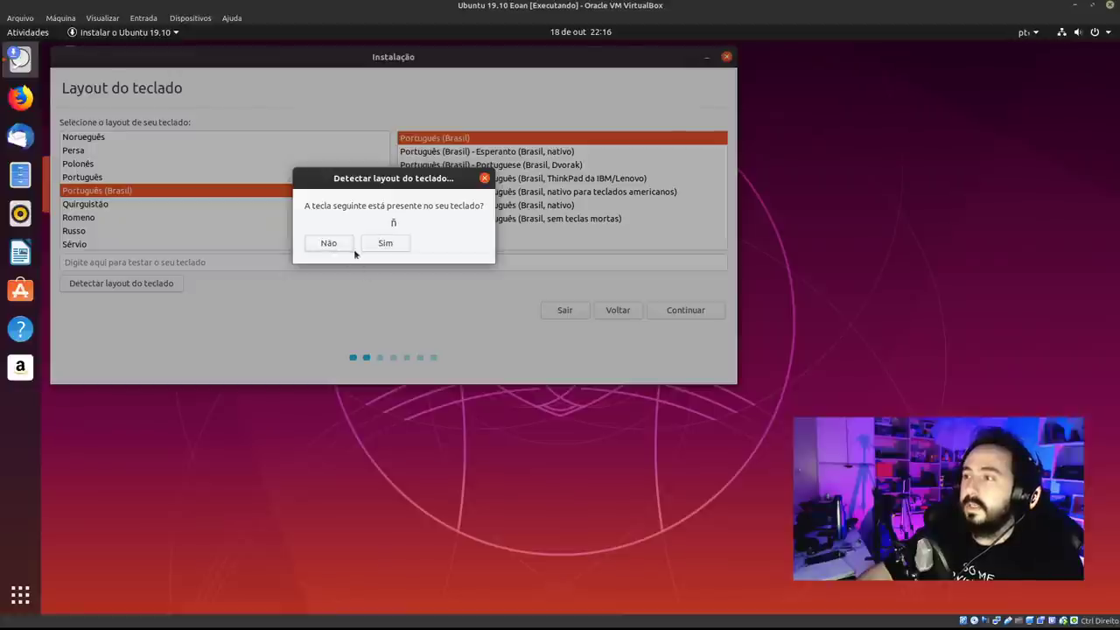
Answer Não for the remaining characters (ñ, й, ב, ɲ, š) until detection finishes.
{"action": "left_click", "coordinate": [333, 246]}
{"action": "left_click", "coordinate": [338, 247]}
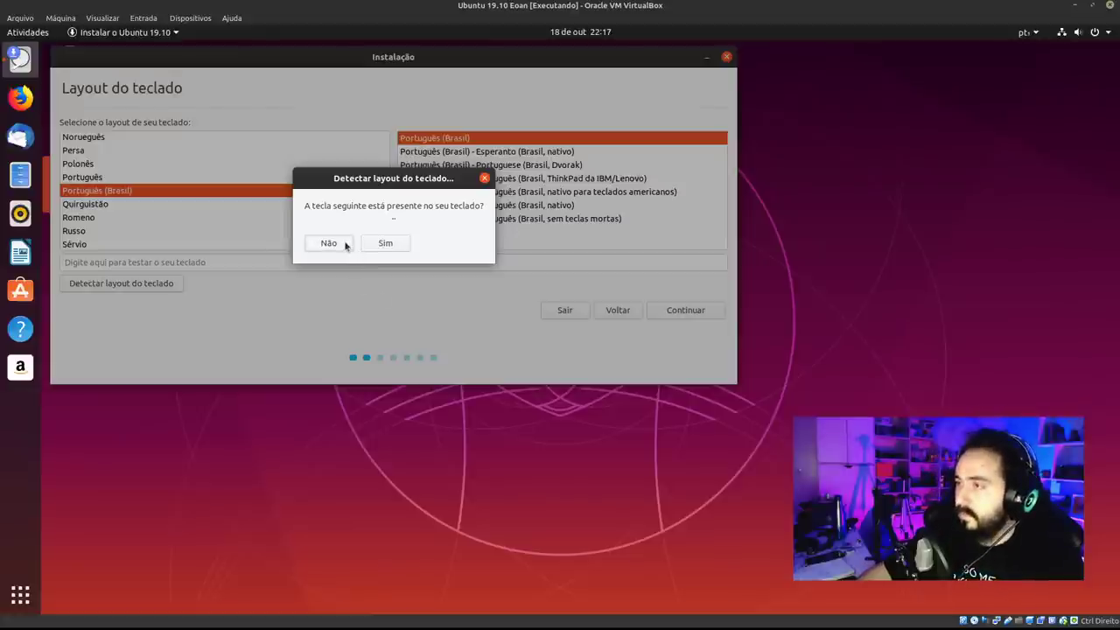
{"action": "left_click", "coordinate": [345, 245]}
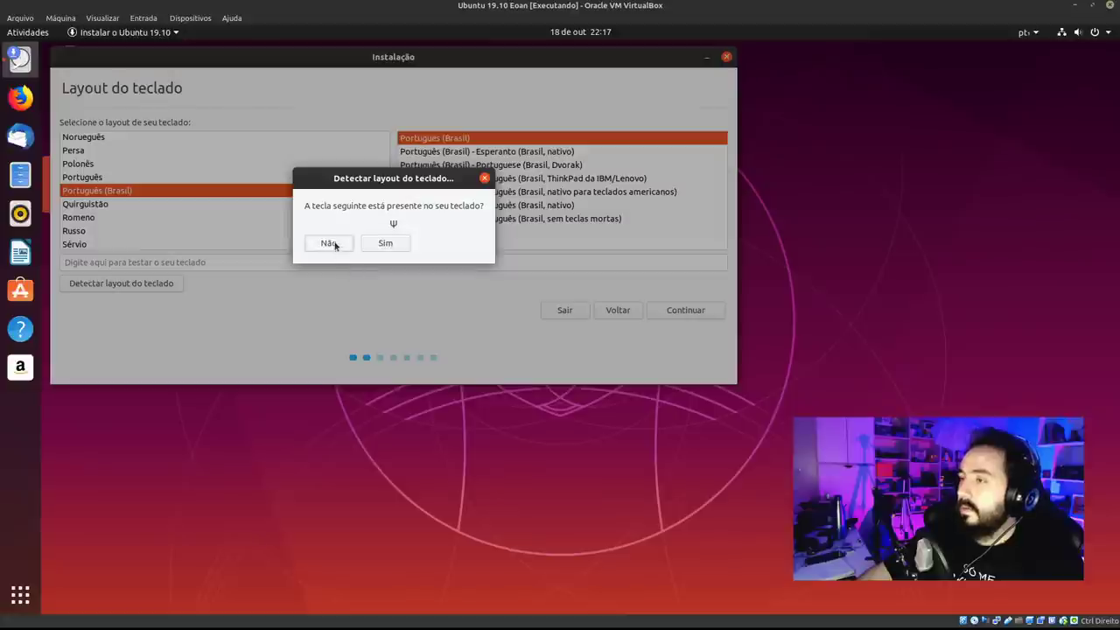
{"action": "left_click", "coordinate": [337, 245]}
{"action": "left_click", "coordinate": [334, 246]}
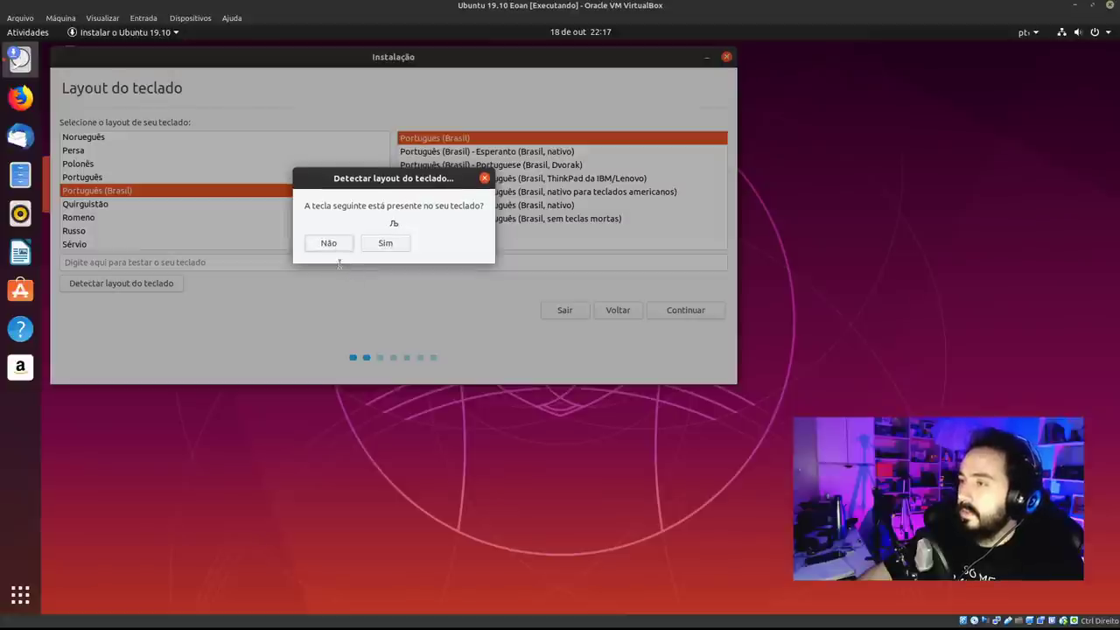
{"action": "left_click", "coordinate": [331, 249]}
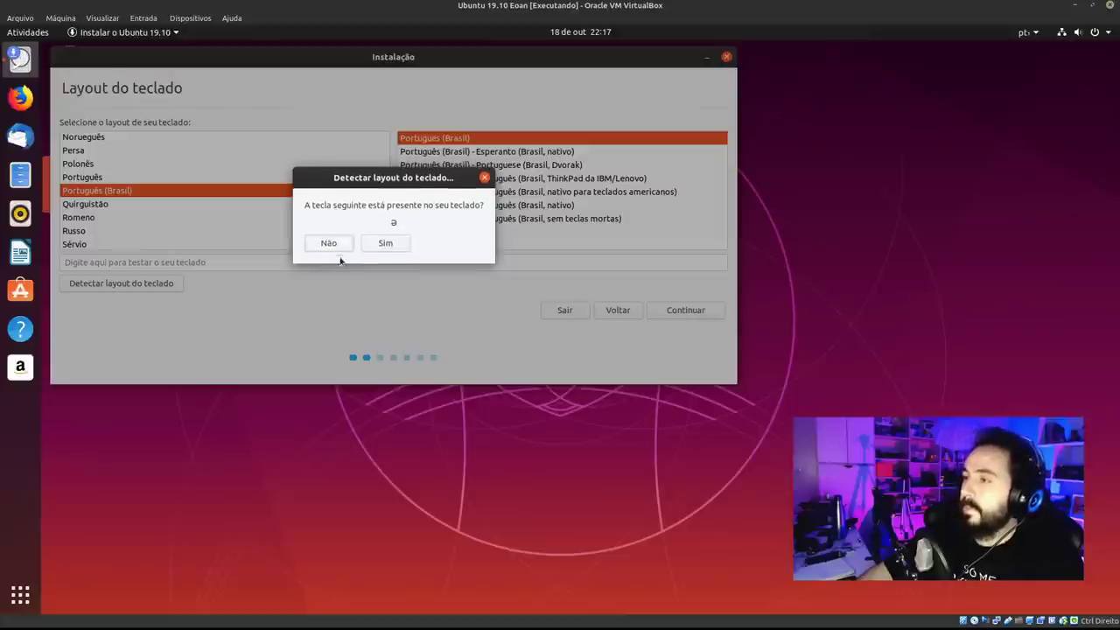
{"action": "left_click", "coordinate": [331, 248]}
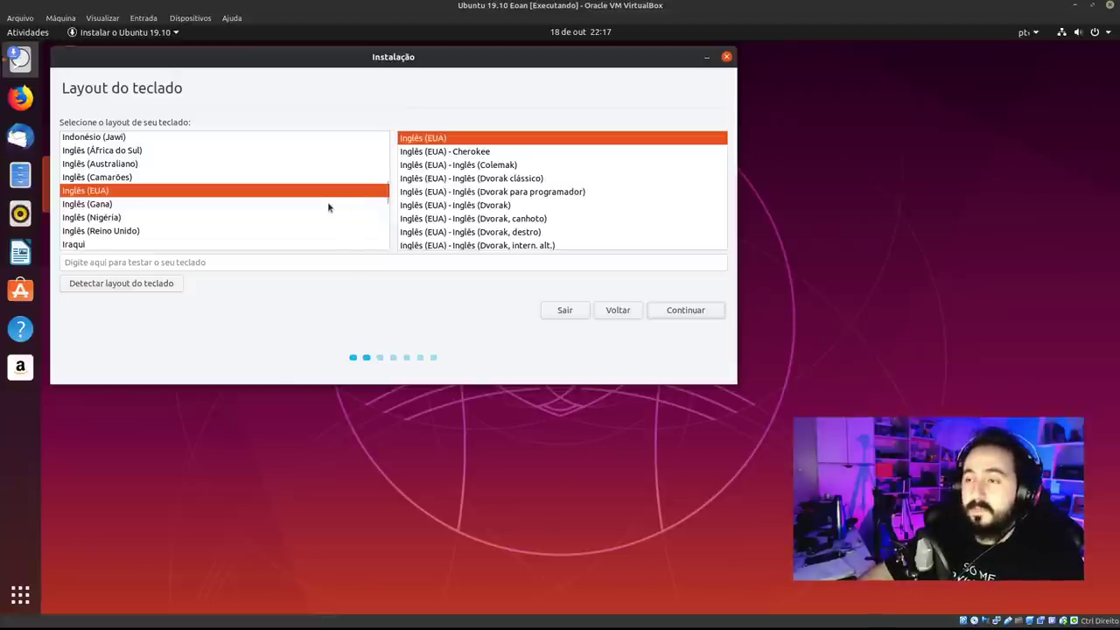
Try the Indonésio (Jawi) and Inglês (Australiano) layouts by typing test characters.
{"action": "scroll", "coordinate": [247, 203], "scroll_direction": "up", "scroll_amount": 4}
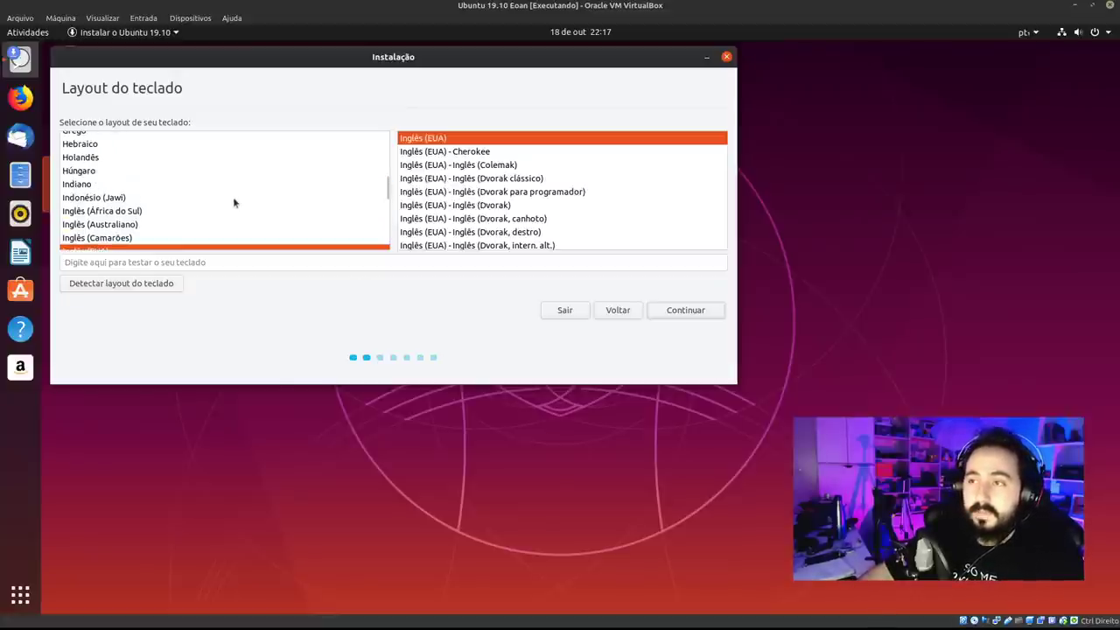
{"action": "left_click", "coordinate": [233, 198]}
{"action": "type", "text": "[p"}
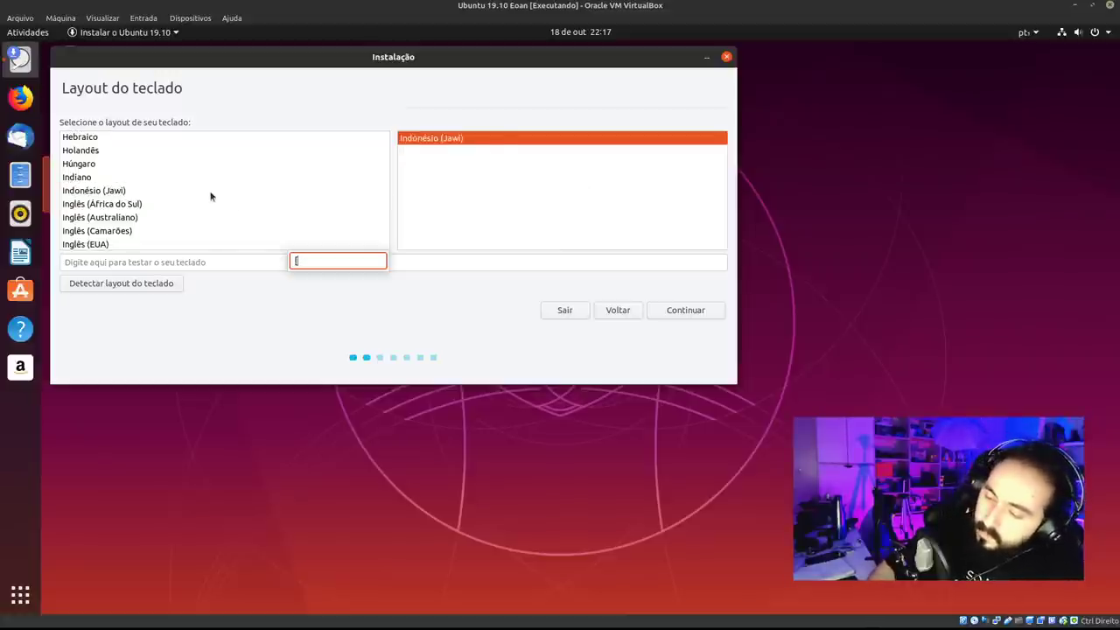
{"action": "left_click", "coordinate": [171, 220]}
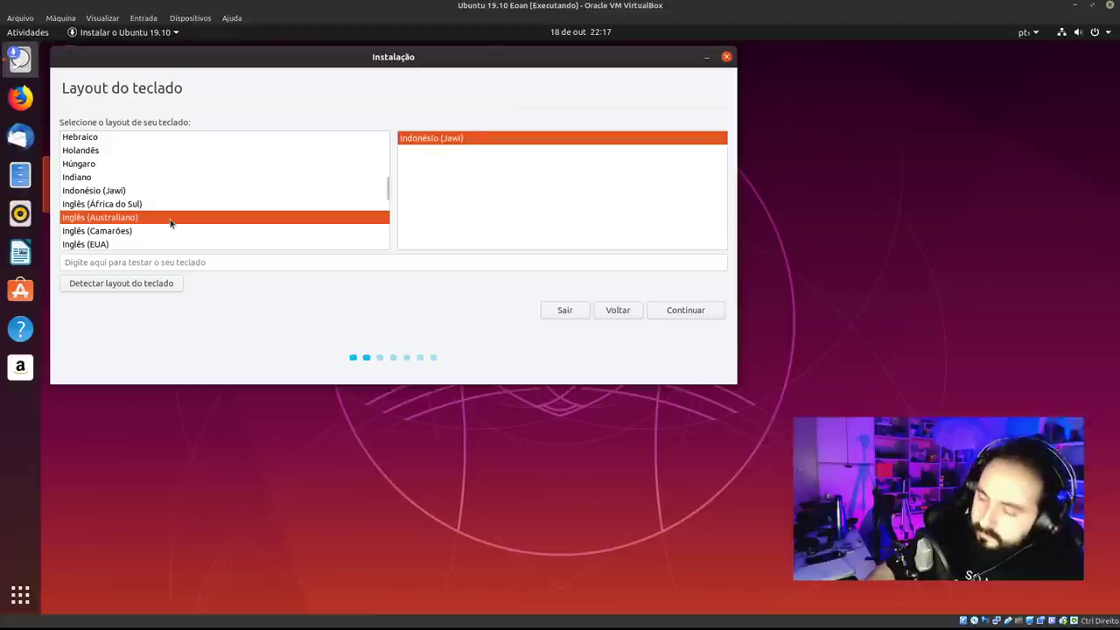
{"action": "type", "text": "p"}
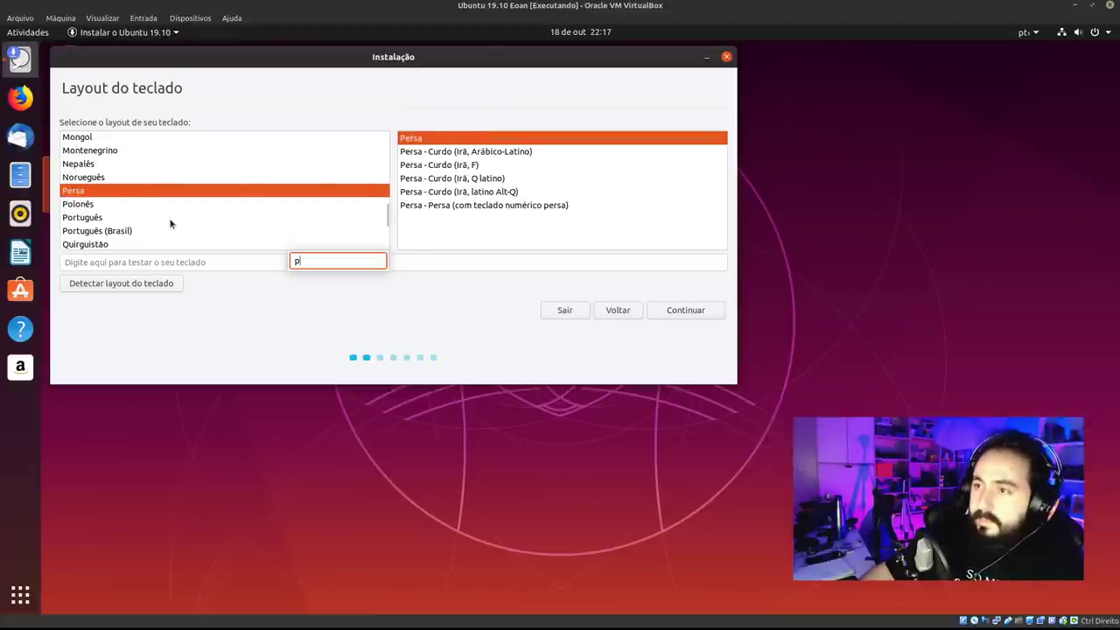
{"action": "key", "text": "Escape"}
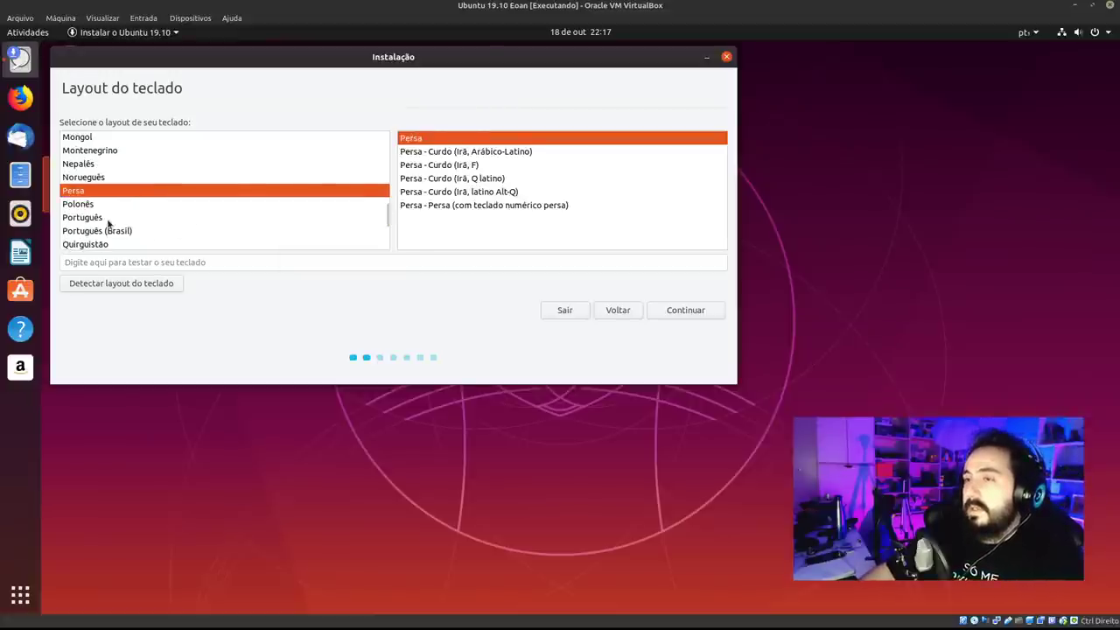
Reselect the Português (Brasil) layout, test it, and continue to the updates step.
{"action": "left_click", "coordinate": [130, 231]}
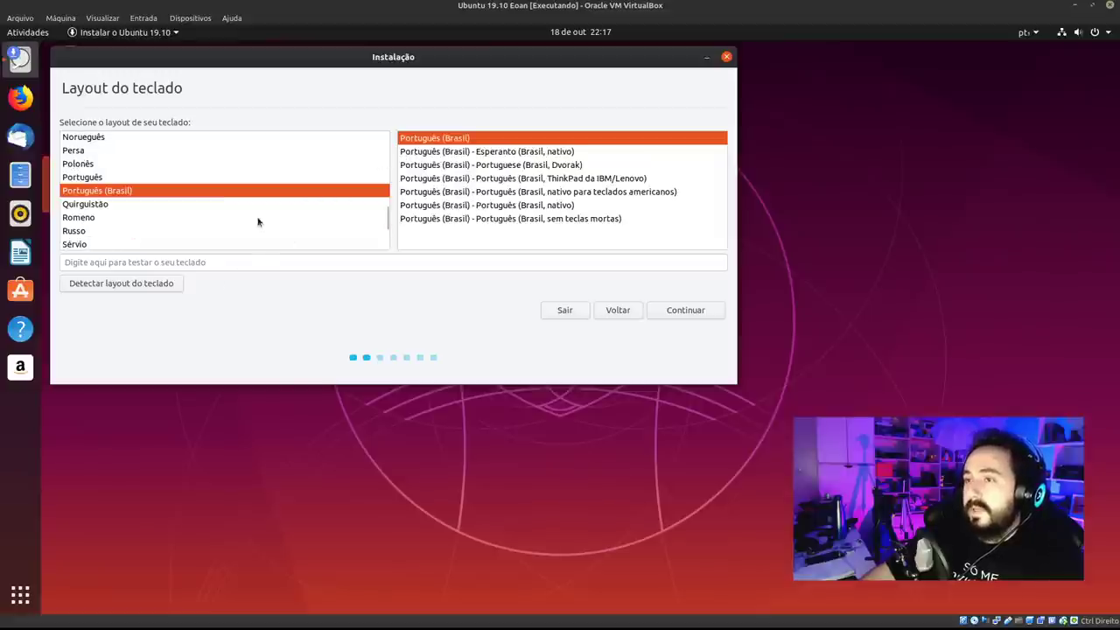
{"action": "left_click", "coordinate": [314, 261]}
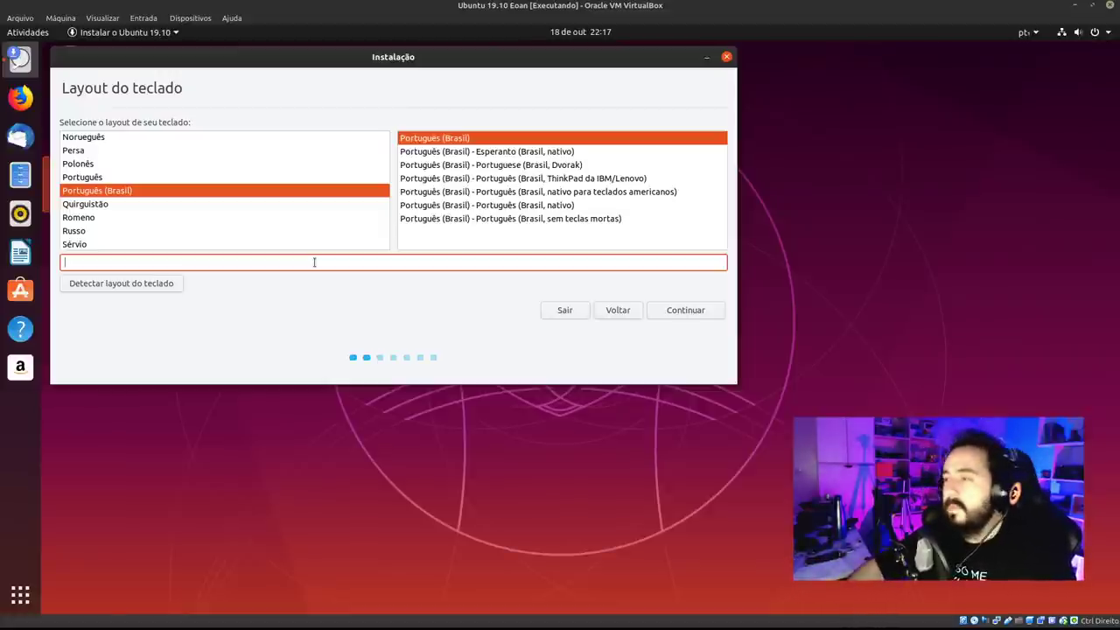
{"action": "left_click", "coordinate": [680, 312]}
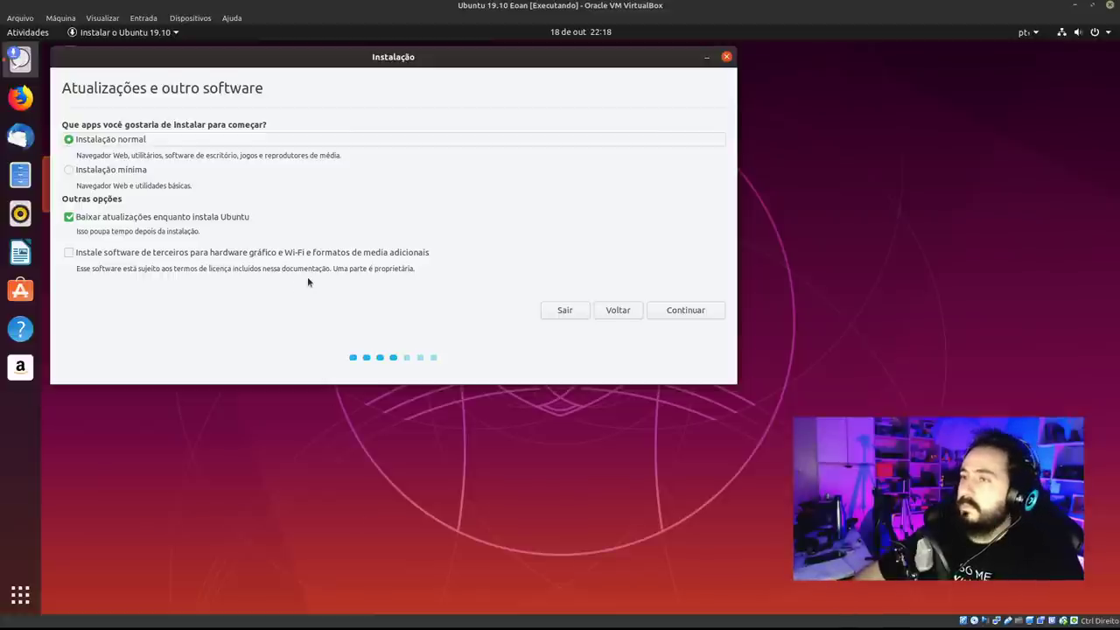
Settle on Instalação mínima rather than Instalação normal in the installer's software options.
{"action": "left_click", "coordinate": [106, 173]}
{"action": "left_click", "coordinate": [114, 142]}
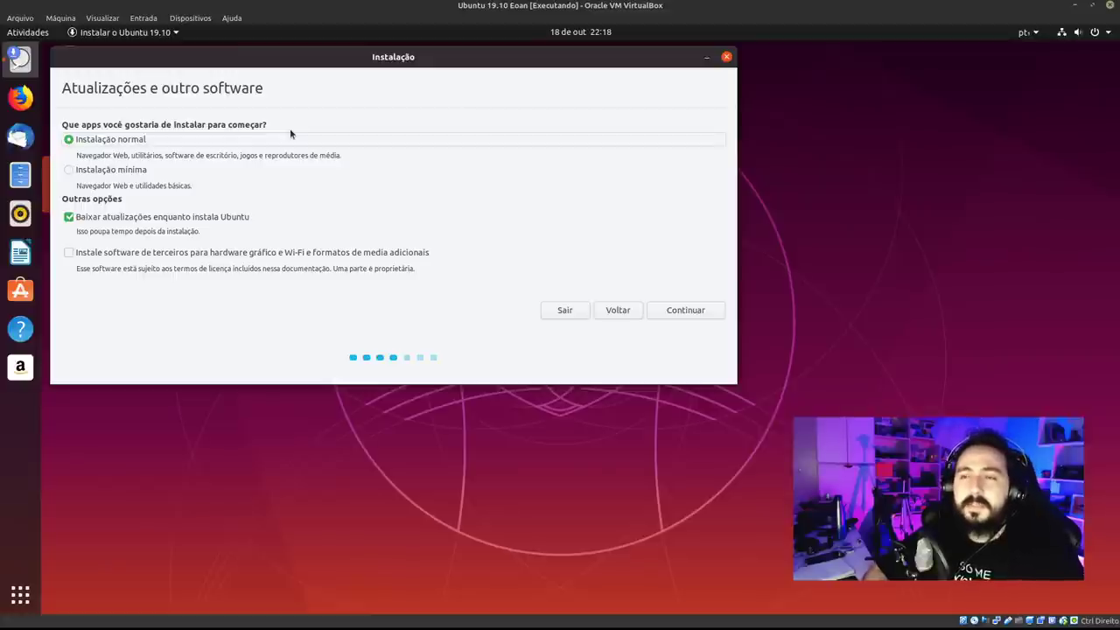
{"action": "left_click", "coordinate": [129, 174]}
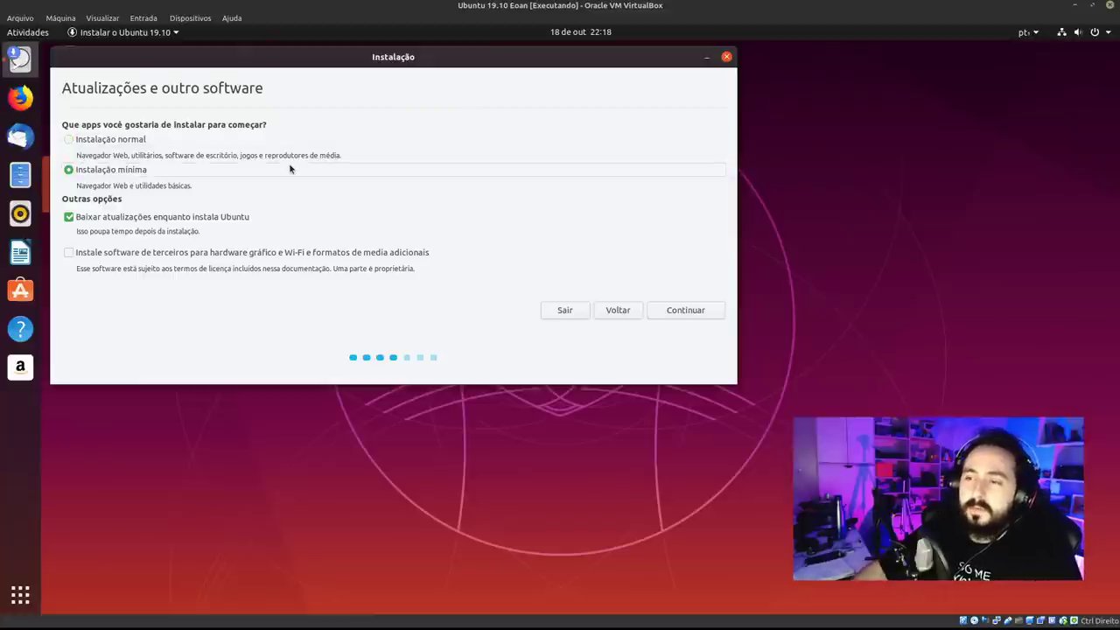
{"action": "left_click", "coordinate": [21, 594]}
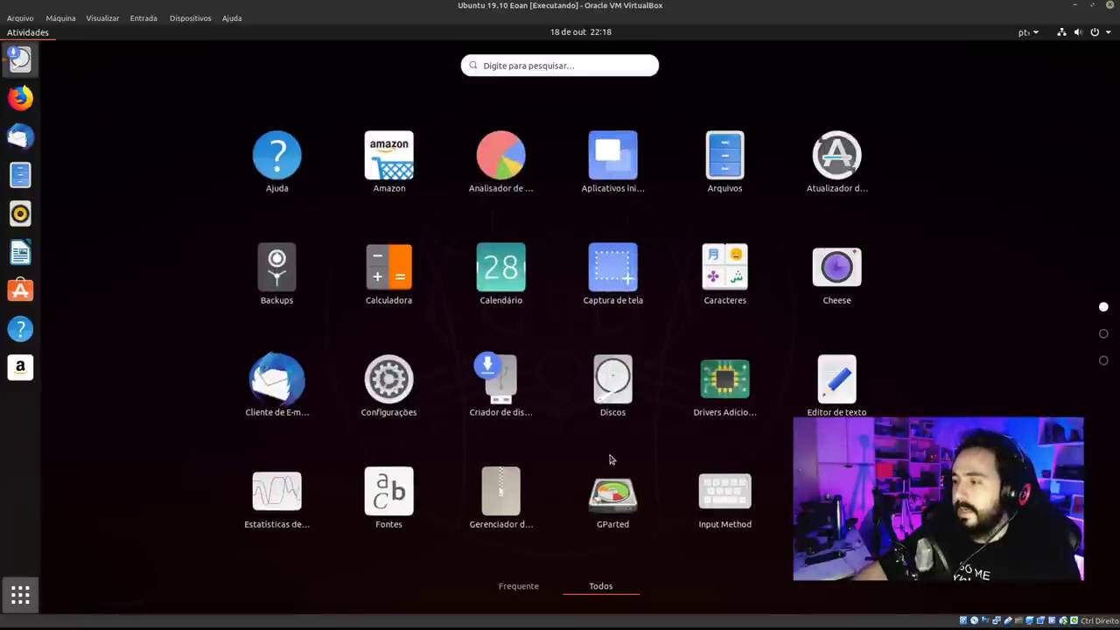
Scroll through the live session's application grid, then close the overview.
{"action": "scroll", "coordinate": [1076, 317], "scroll_direction": "down", "scroll_amount": 2}
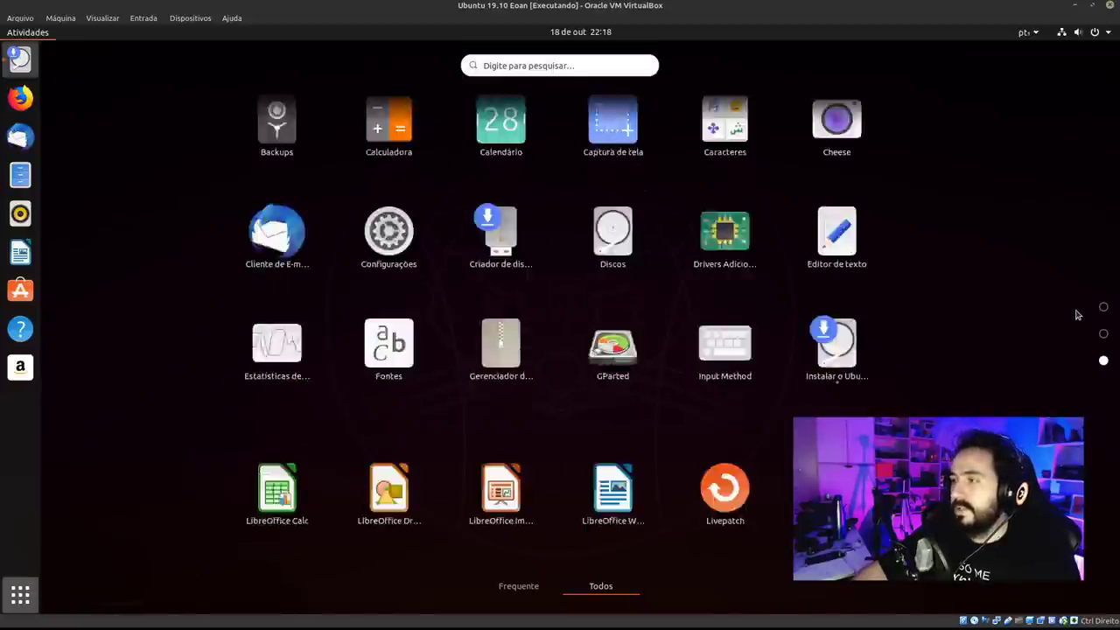
{"action": "scroll", "coordinate": [1077, 317], "scroll_direction": "up", "scroll_amount": 2}
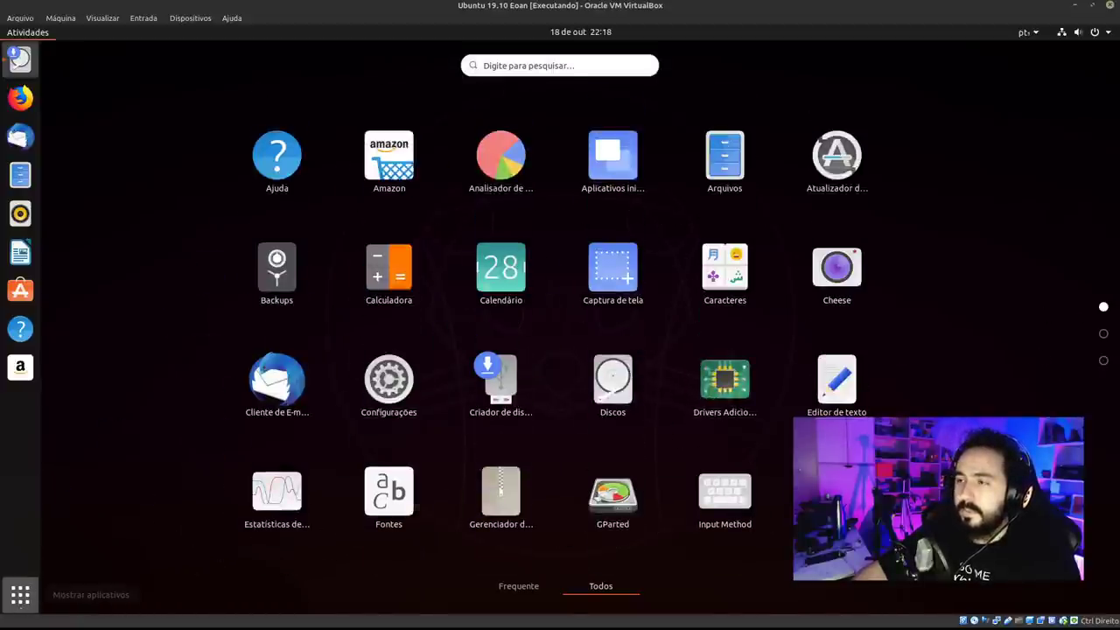
{"action": "left_click", "coordinate": [21, 594]}
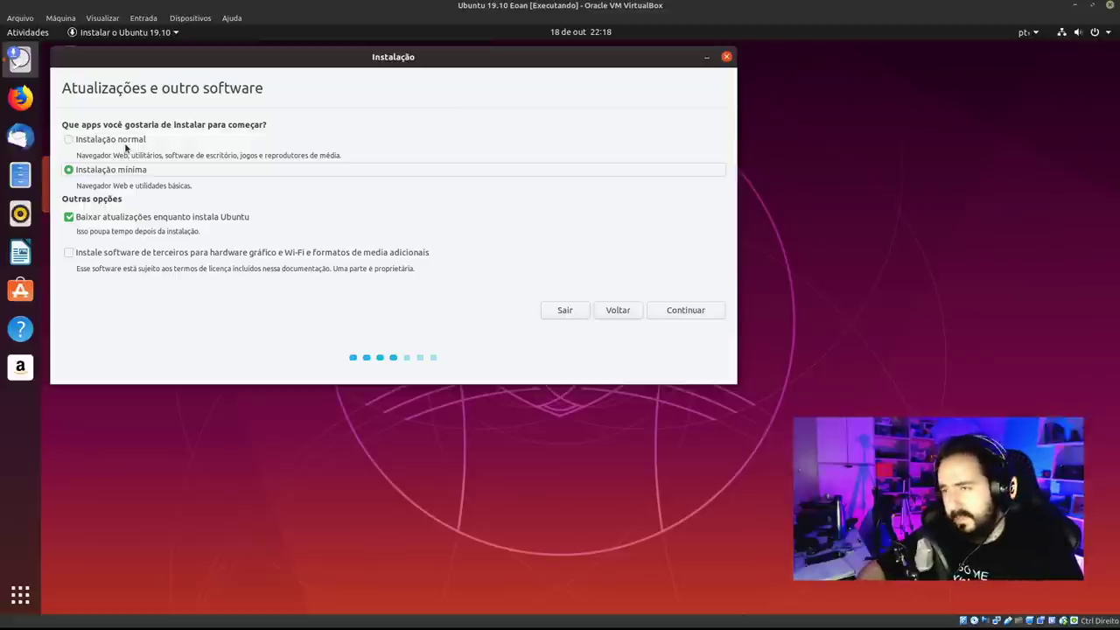
Choose Instalação normal, include third-party drivers and media formats, and continue.
{"action": "left_click", "coordinate": [125, 146]}
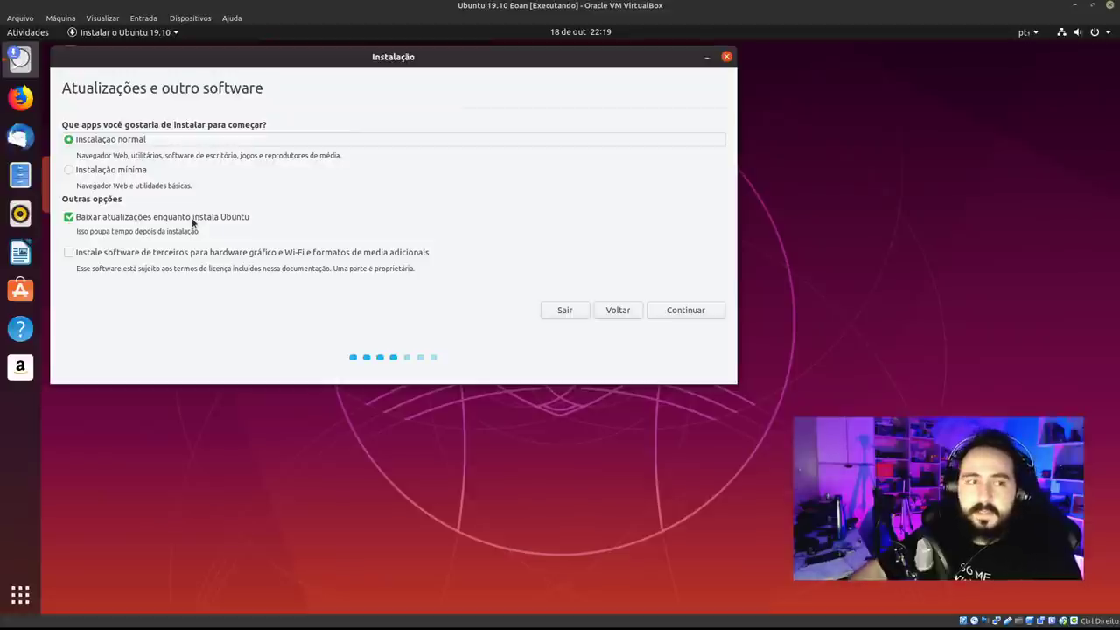
{"action": "left_click", "coordinate": [1065, 36]}
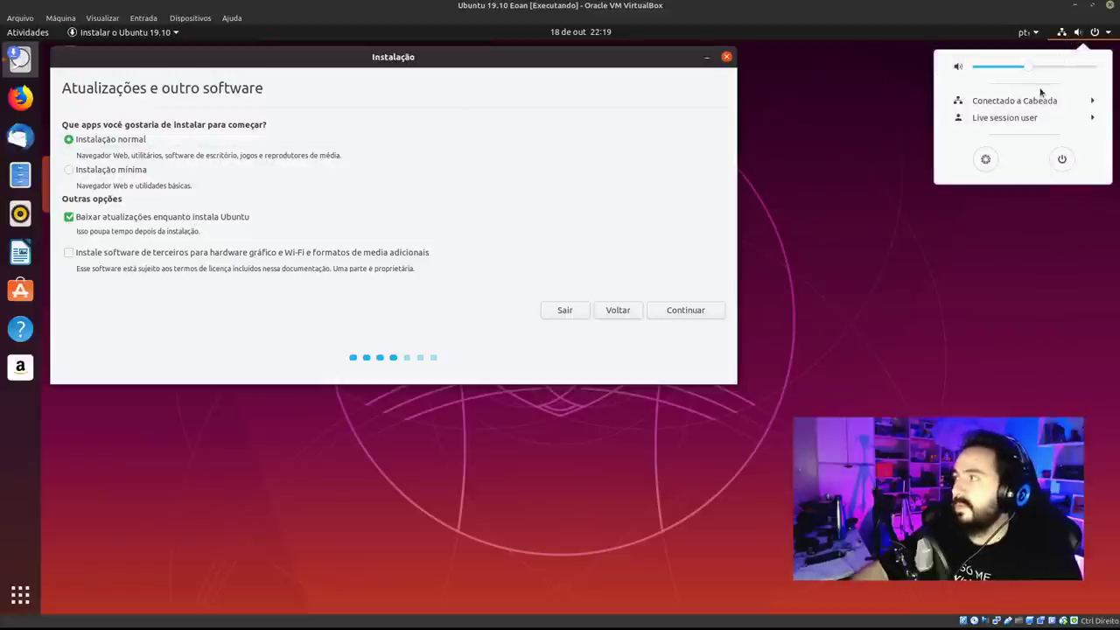
{"action": "left_click", "coordinate": [400, 176]}
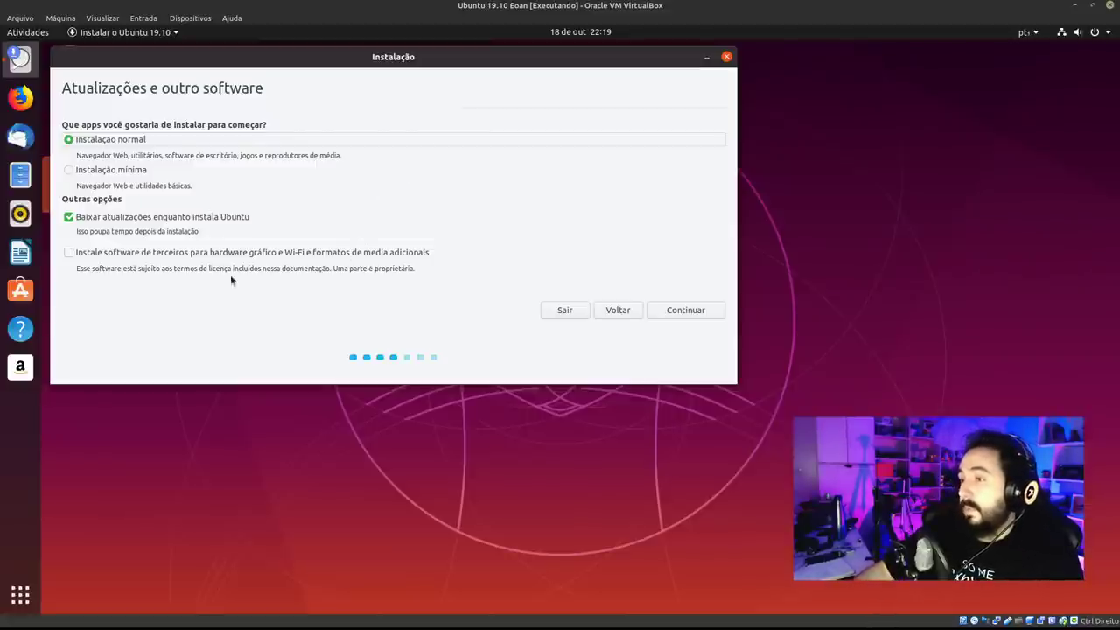
{"action": "left_click", "coordinate": [190, 254]}
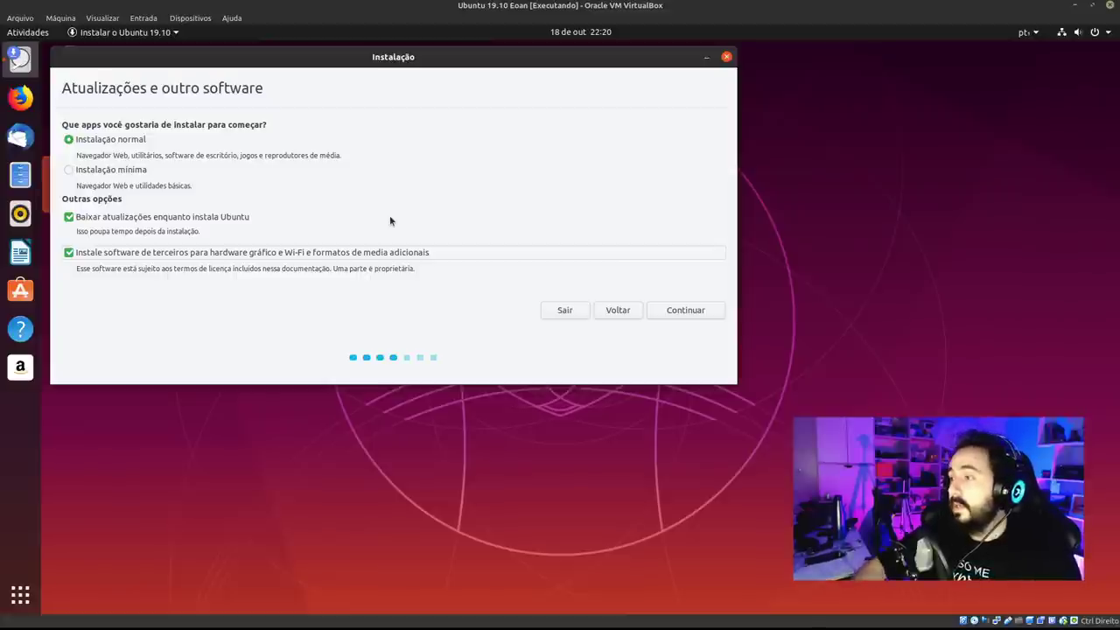
{"action": "left_click", "coordinate": [695, 313]}
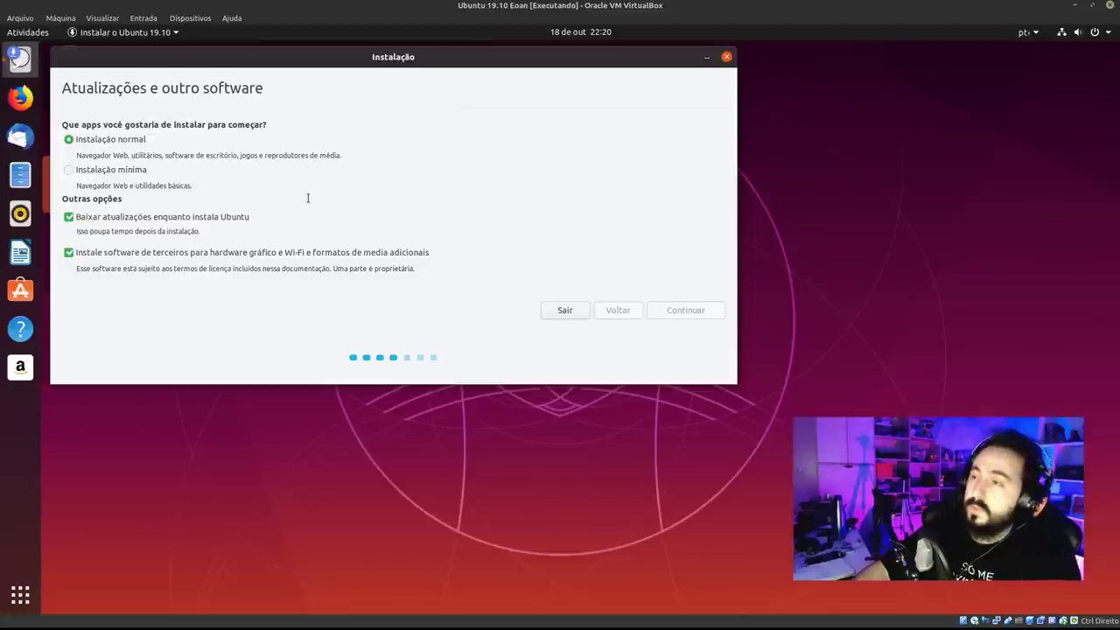
Reposition the installer window and leave both encryption and LVM unchecked.
{"action": "left_click_drag", "start_coordinate": [394, 57], "coordinate": [416, 70]}
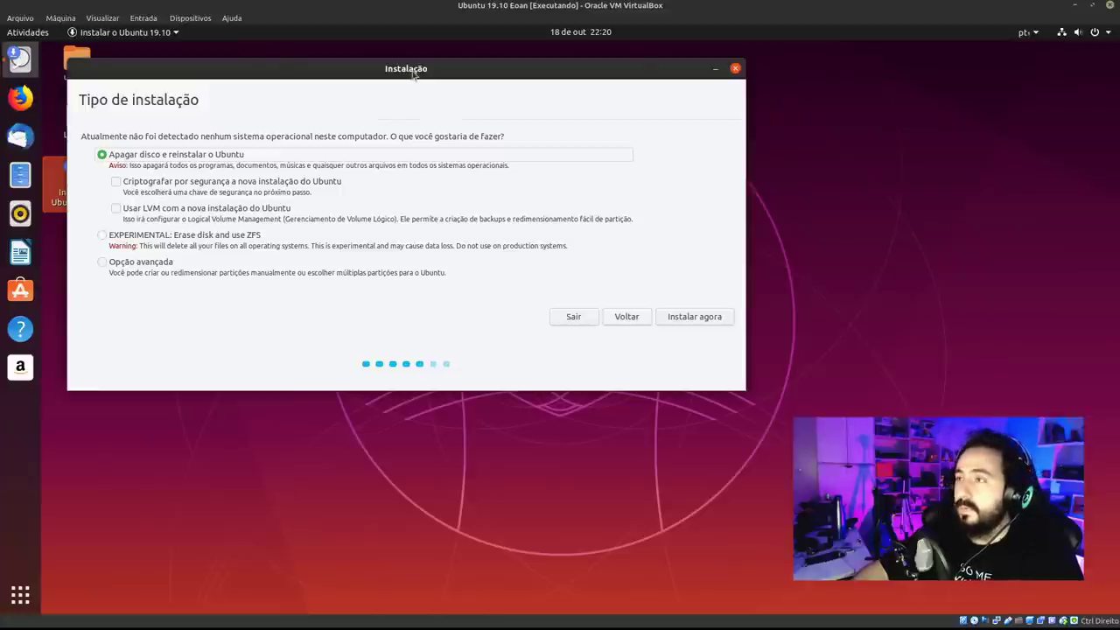
{"action": "left_click_drag", "start_coordinate": [412, 70], "coordinate": [404, 59]}
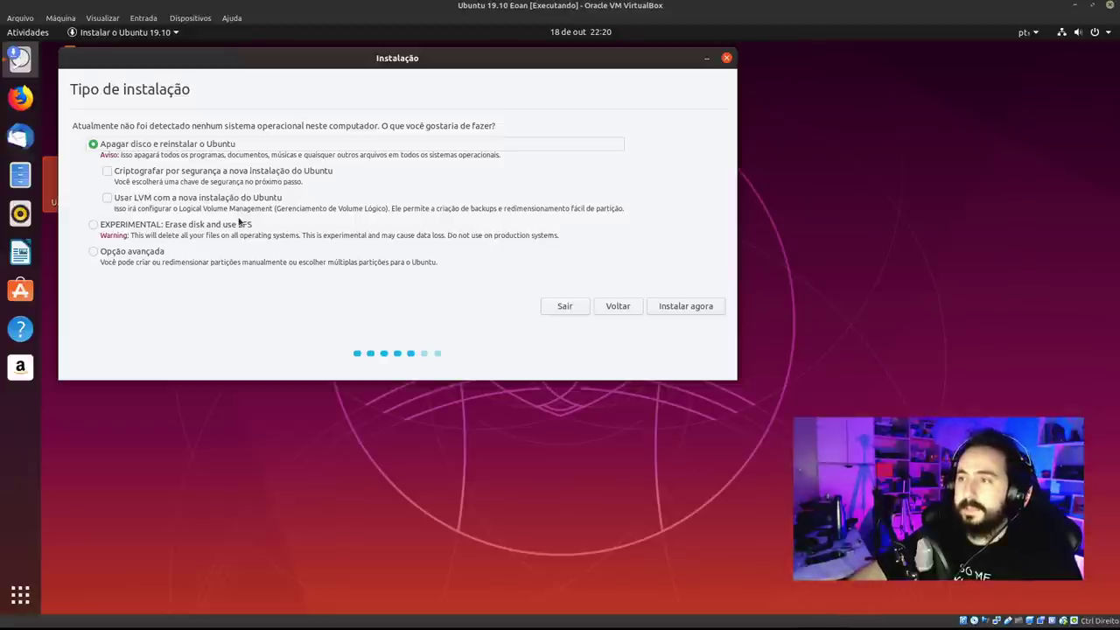
{"action": "left_click", "coordinate": [210, 173]}
{"action": "left_click", "coordinate": [216, 174]}
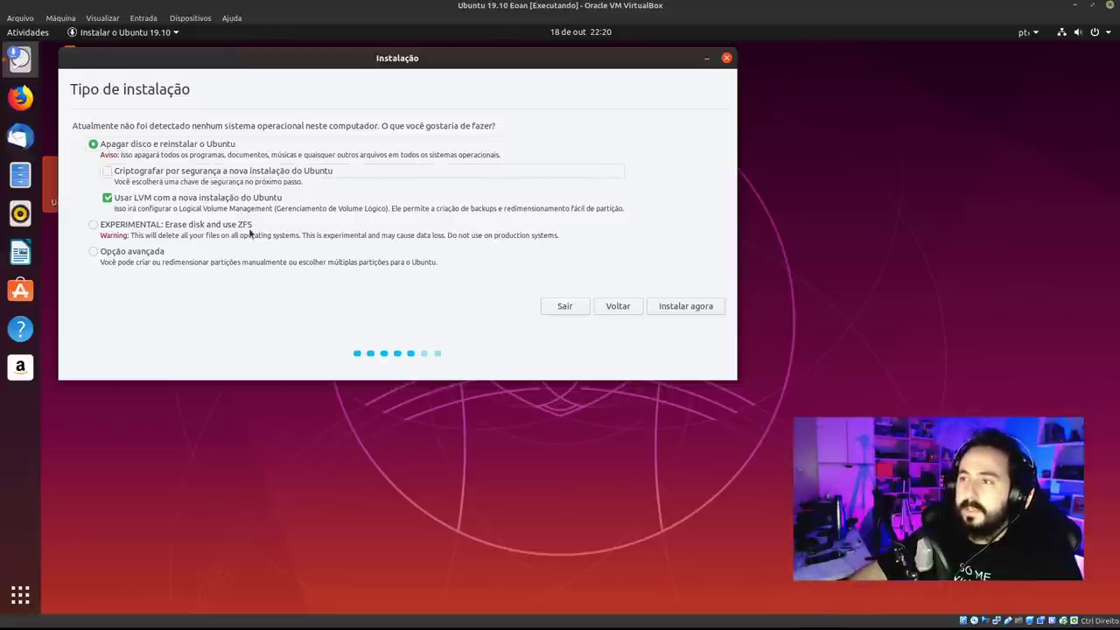
{"action": "left_click", "coordinate": [200, 199]}
{"action": "left_click", "coordinate": [232, 171]}
{"action": "left_click", "coordinate": [230, 201]}
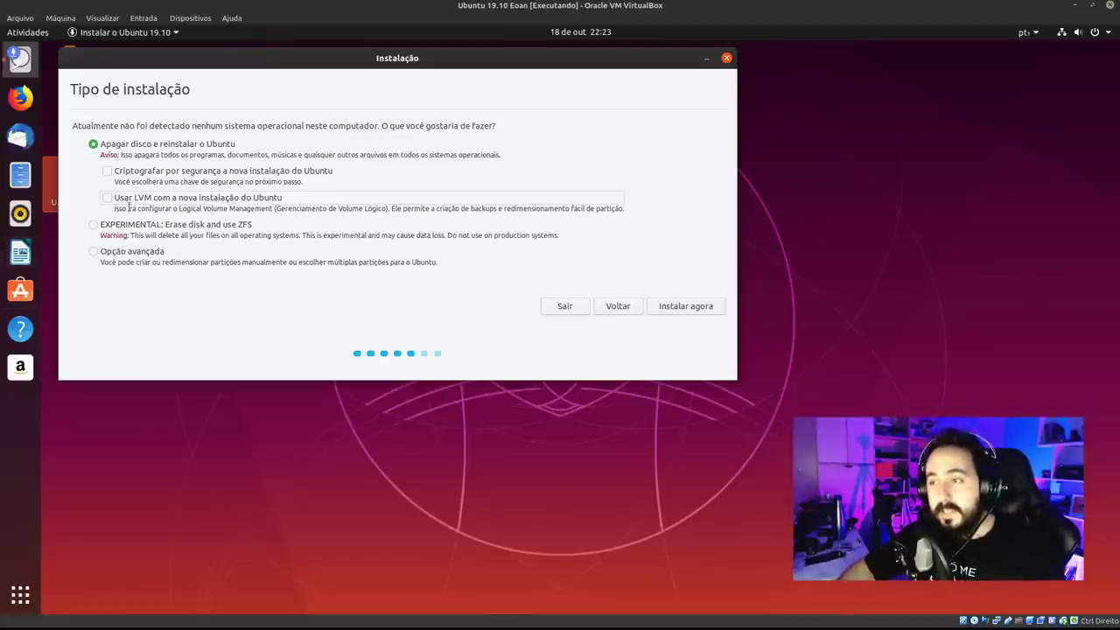
Try the experimental ZFS and advanced partitioning options before returning to erasing the disk.
{"action": "left_click", "coordinate": [117, 227]}
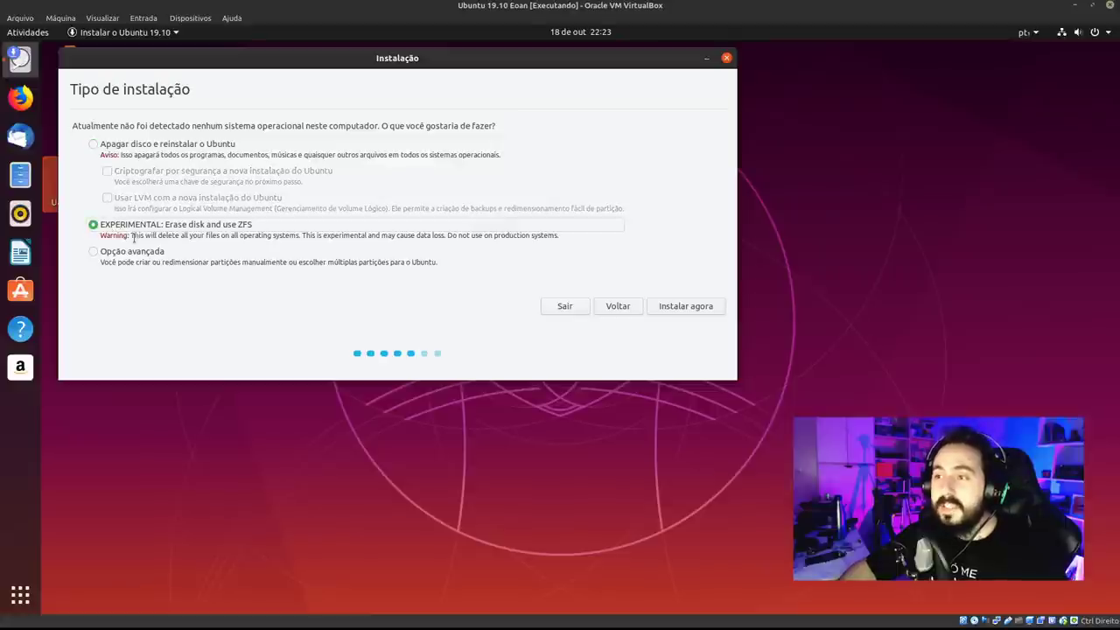
{"action": "double_click", "coordinate": [119, 236]}
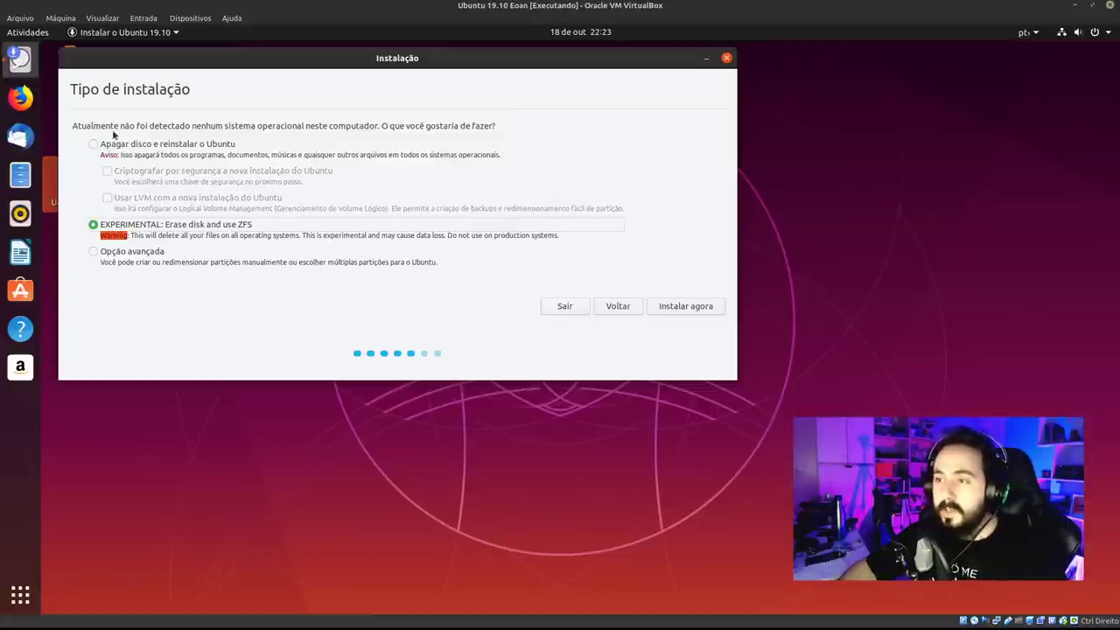
{"action": "left_click", "coordinate": [114, 146]}
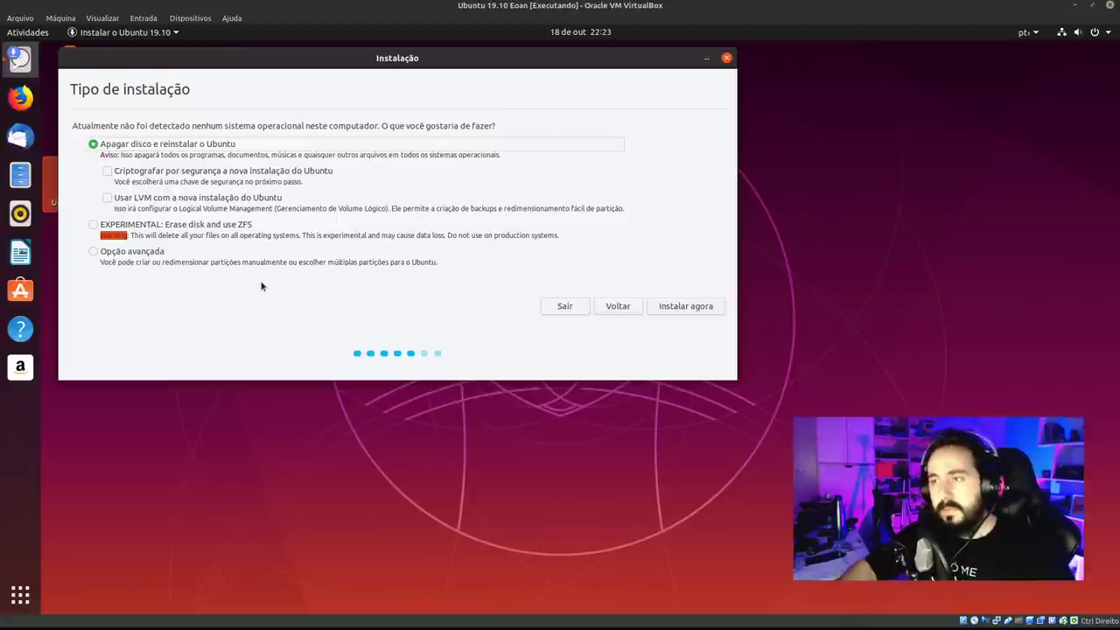
{"action": "left_click", "coordinate": [287, 254]}
{"action": "left_click", "coordinate": [156, 224]}
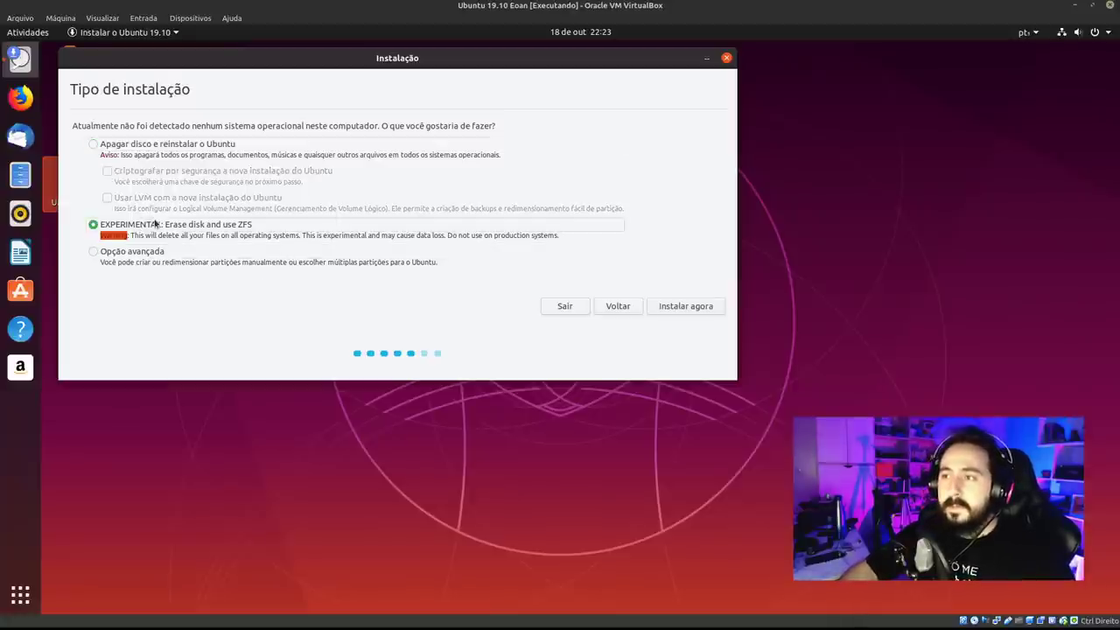
{"action": "left_click", "coordinate": [170, 148]}
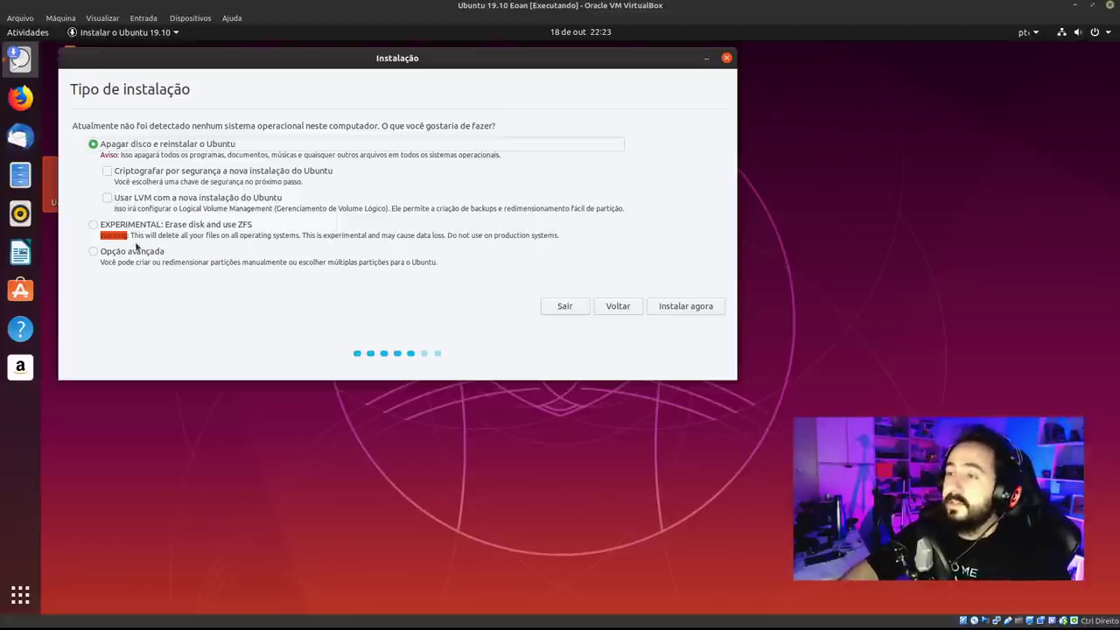
Read the ZFS data-loss warning, then settle on Apagar disco e reinstalar o Ubuntu.
{"action": "left_click_drag", "start_coordinate": [132, 235], "coordinate": [302, 239]}
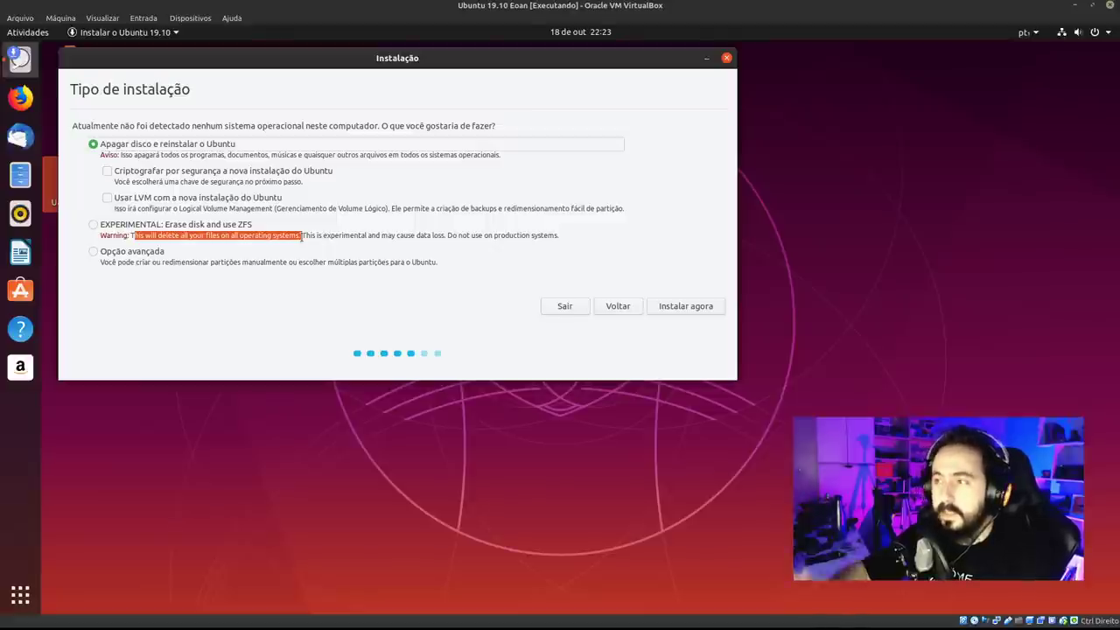
{"action": "left_click", "coordinate": [338, 234]}
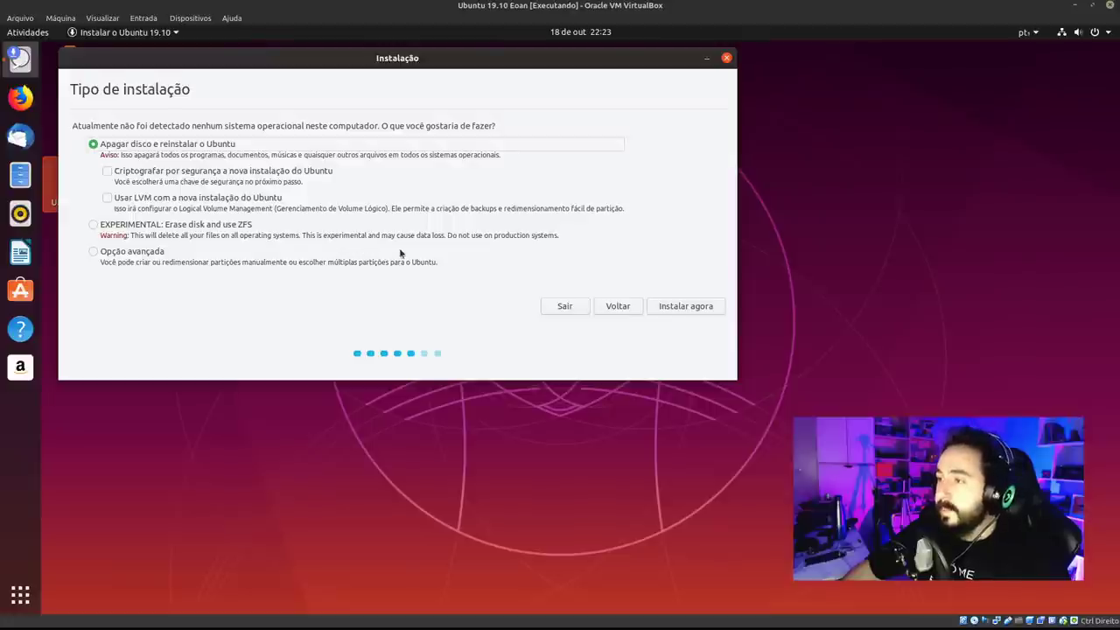
{"action": "left_click_drag", "start_coordinate": [444, 234], "coordinate": [560, 234]}
{"action": "left_click", "coordinate": [461, 251]}
{"action": "left_click", "coordinate": [206, 144]}
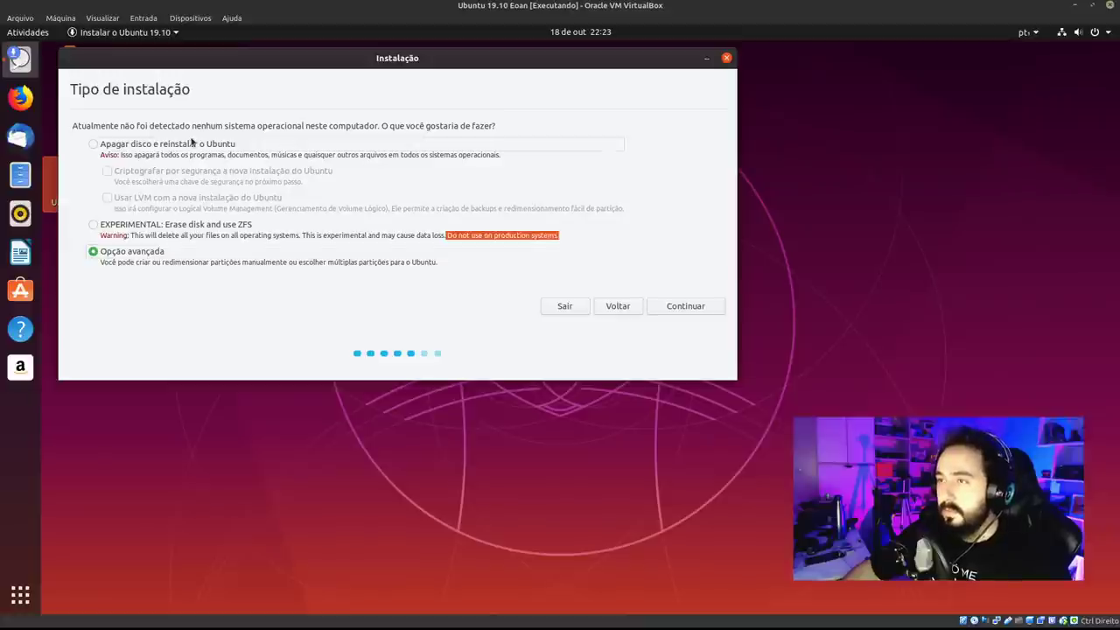
{"action": "left_click", "coordinate": [130, 253]}
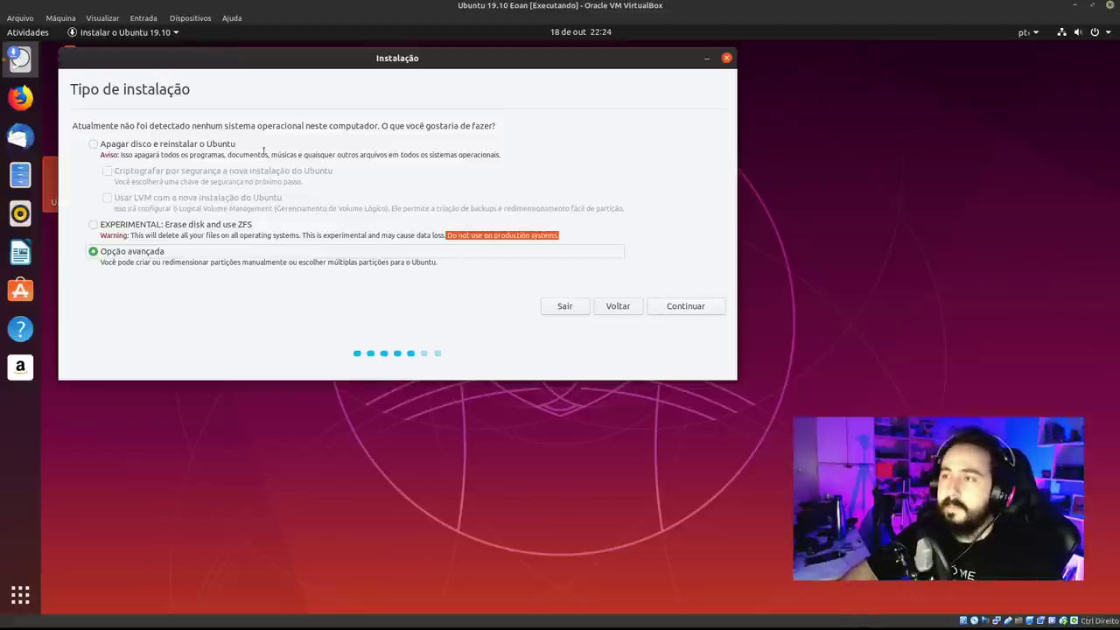
{"action": "left_click", "coordinate": [230, 143]}
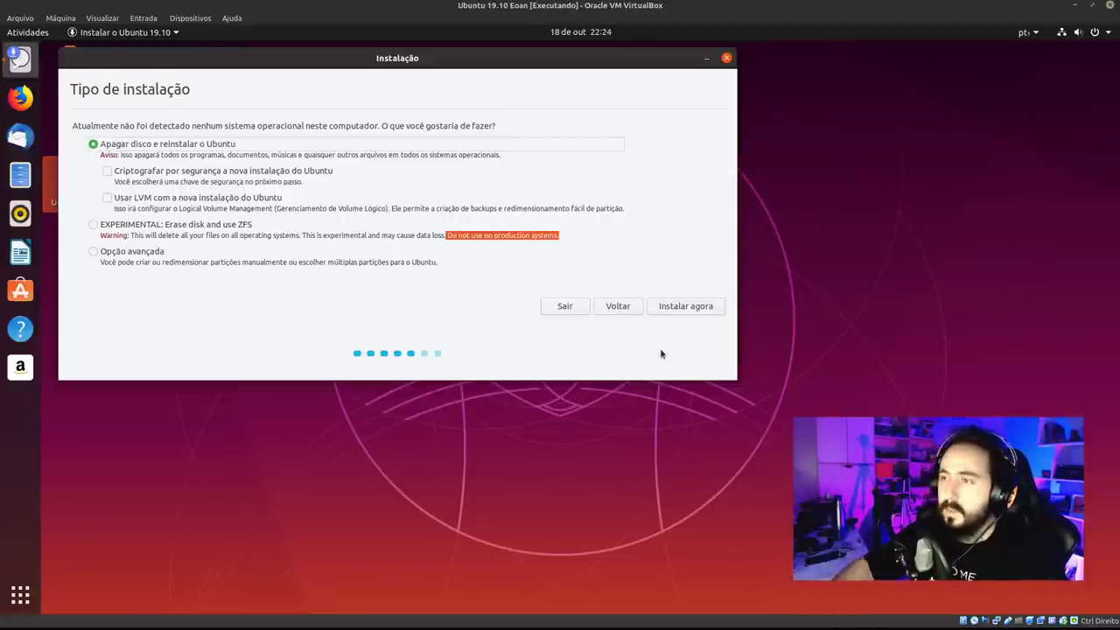
Start Instalar agora and confirm writing the ext4 partition changes to disk.
{"action": "left_click", "coordinate": [691, 306]}
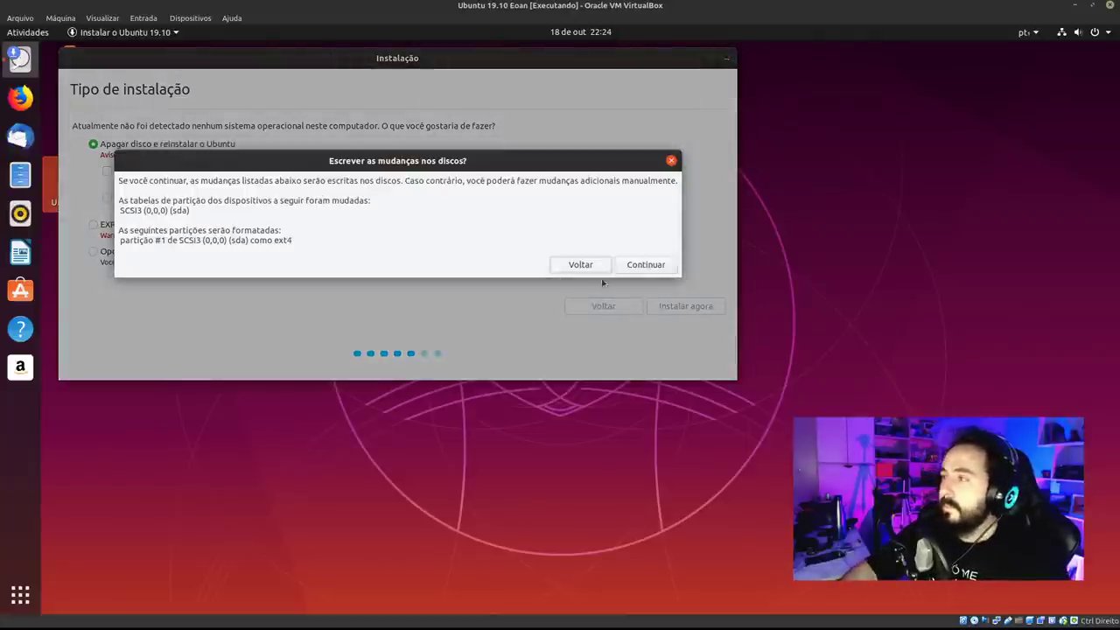
{"action": "left_click", "coordinate": [646, 264]}
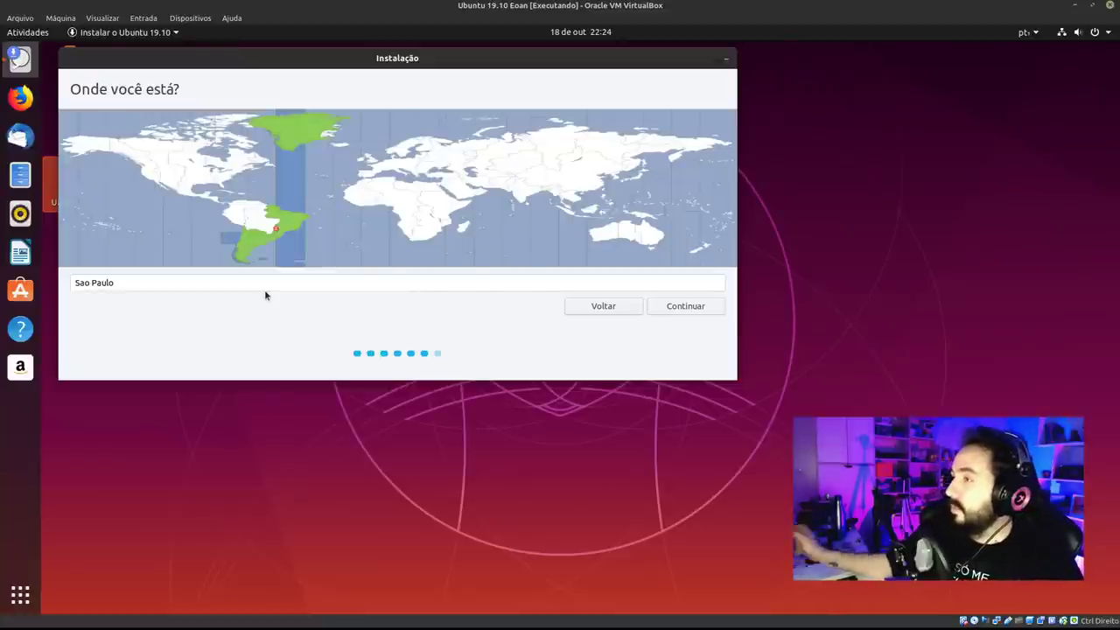
Set the timezone location to Marau and continue to the account step.
{"action": "left_click", "coordinate": [403, 220]}
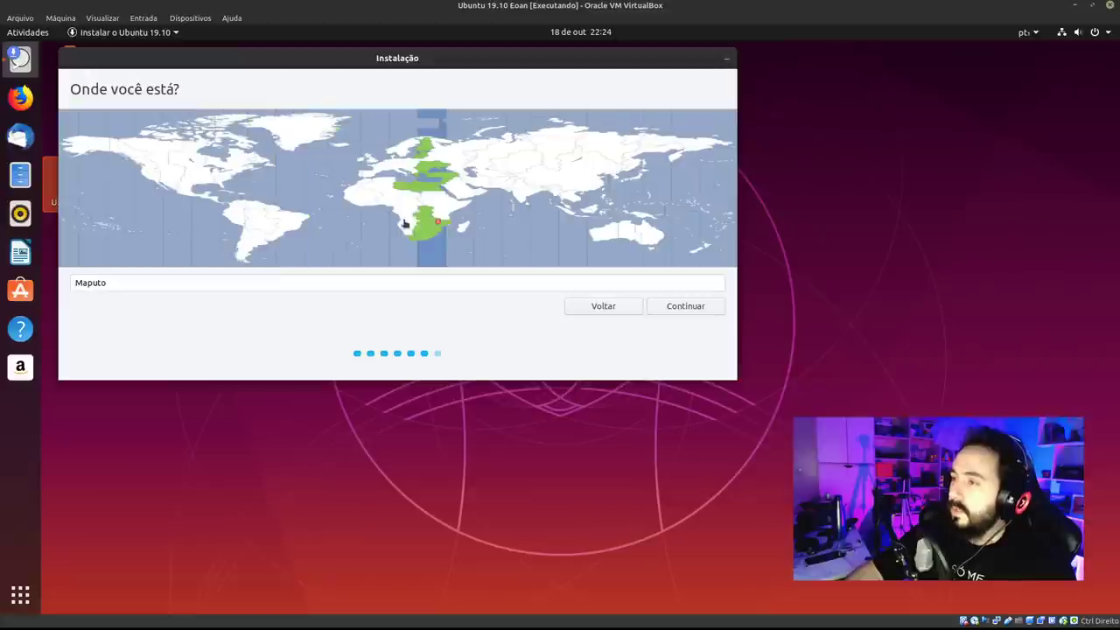
{"action": "left_click", "coordinate": [298, 221]}
{"action": "left_click", "coordinate": [183, 283]}
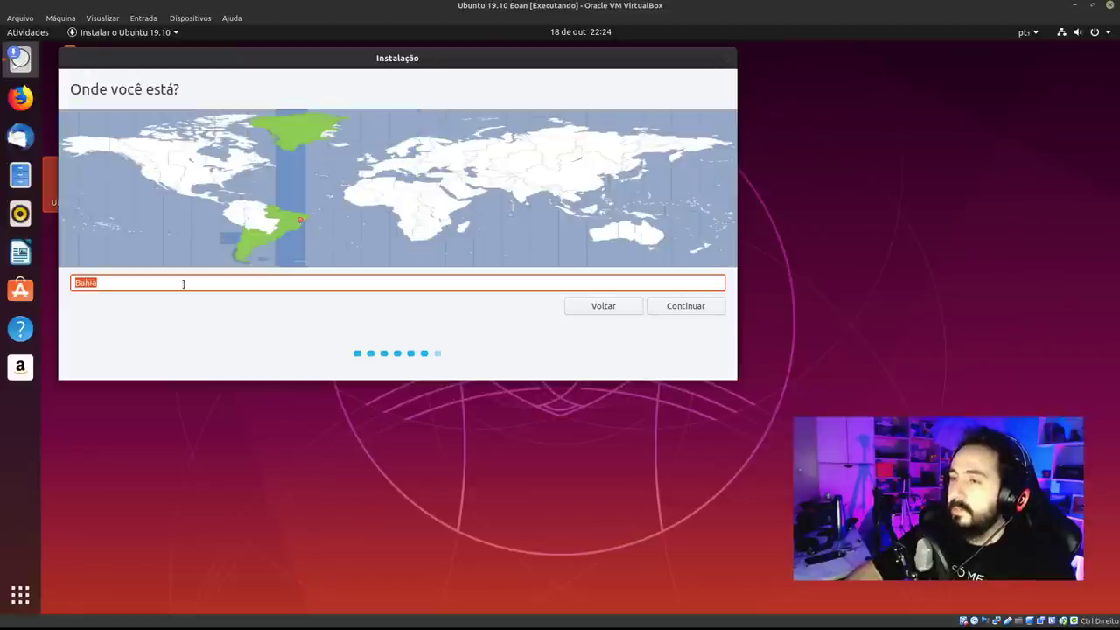
{"action": "left_click", "coordinate": [284, 236]}
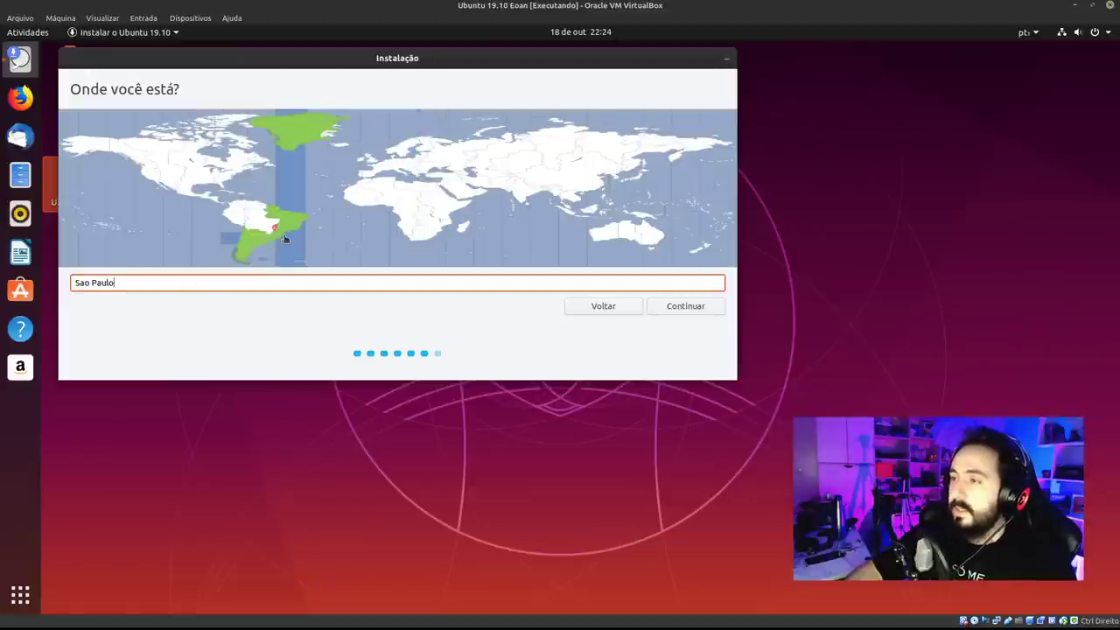
{"action": "left_click", "coordinate": [167, 285]}
{"action": "type", "text": "Marau"}
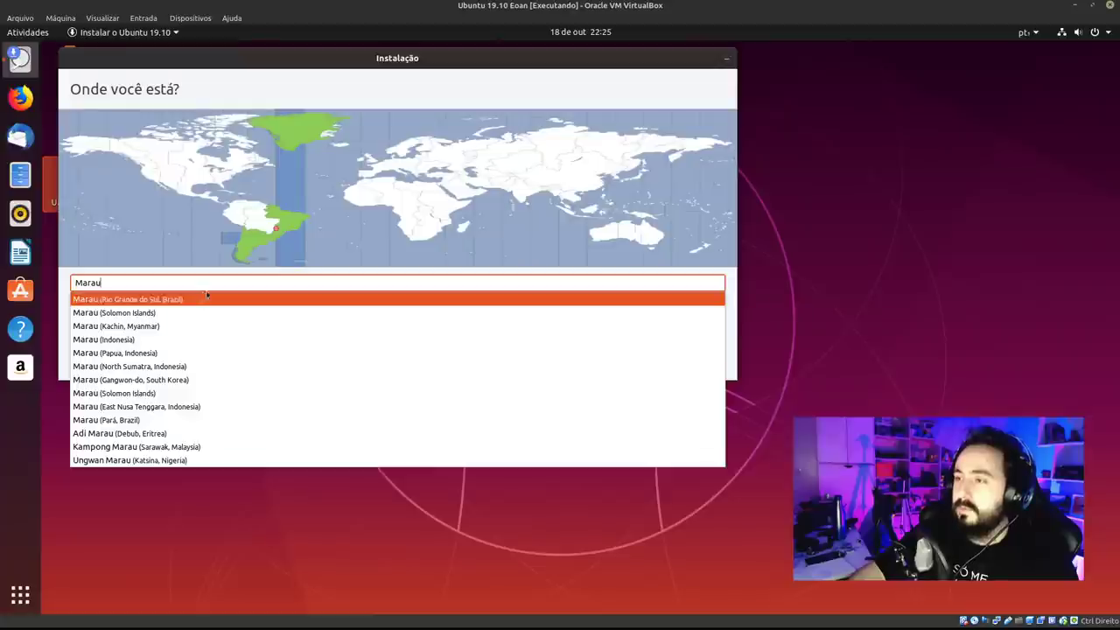
{"action": "left_click", "coordinate": [297, 251]}
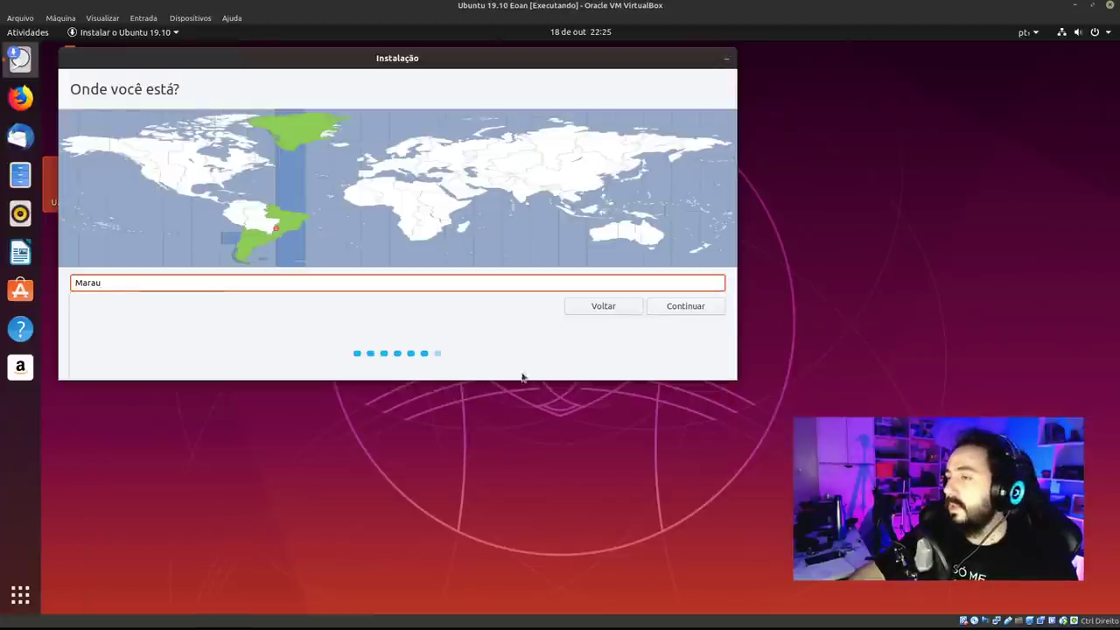
{"action": "left_click", "coordinate": [700, 306]}
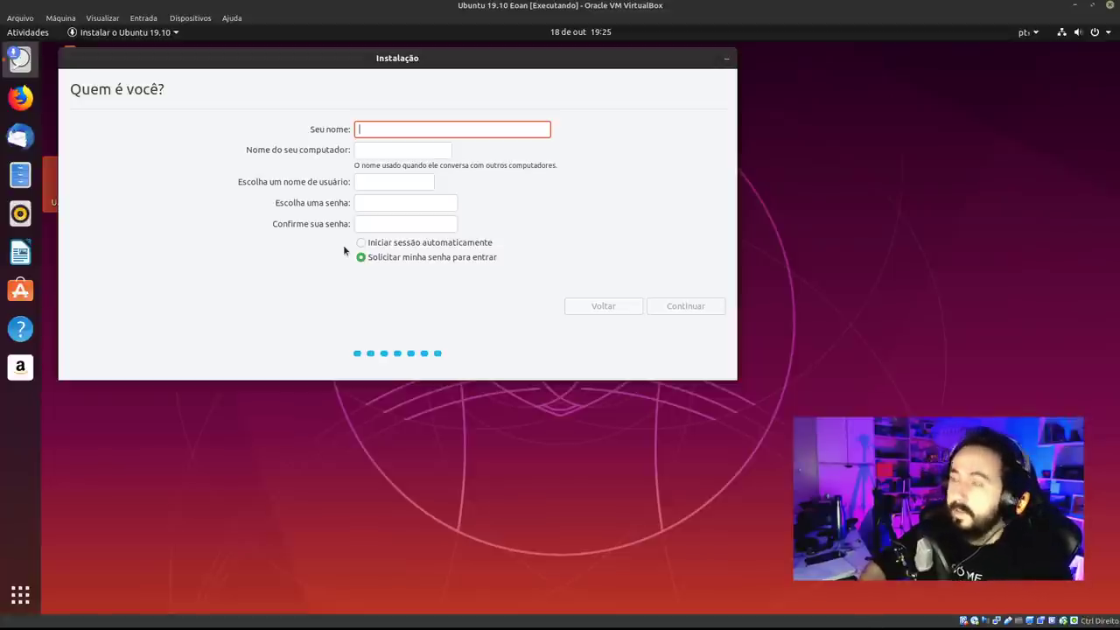
Enter the user's name, computer name eoan and a matching password, then continue.
{"action": "type", "text": "diolinux"}
{"action": "key", "text": "Tab"}
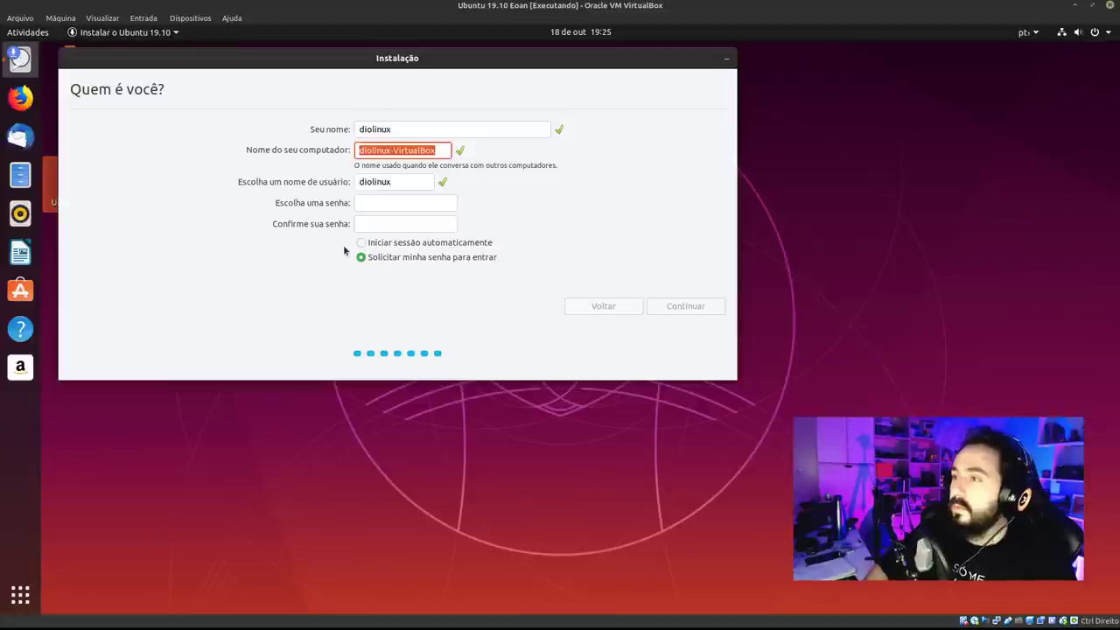
{"action": "type", "text": "eoan"}
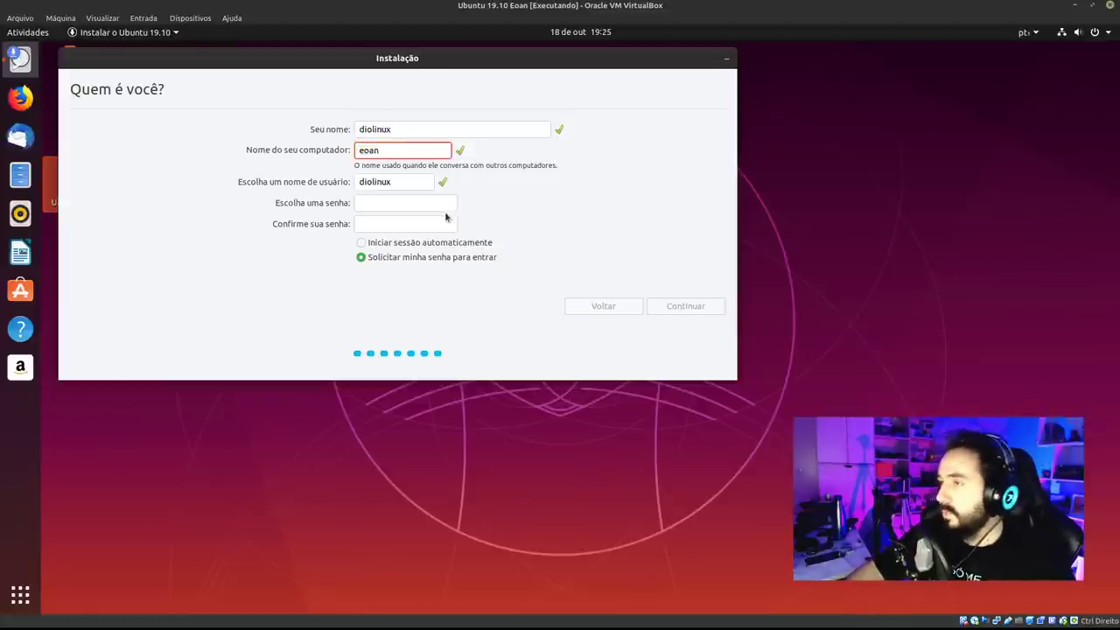
{"action": "left_click", "coordinate": [408, 202]}
{"action": "type", "text": "123"}
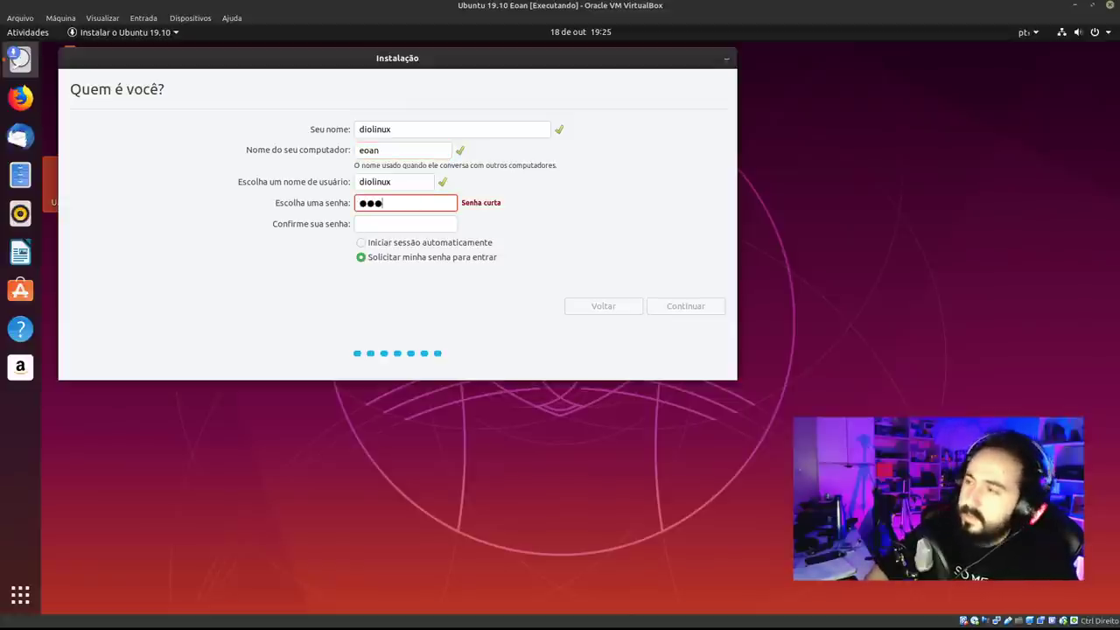
{"action": "key", "text": "Tab"}
{"action": "type", "text": "123"}
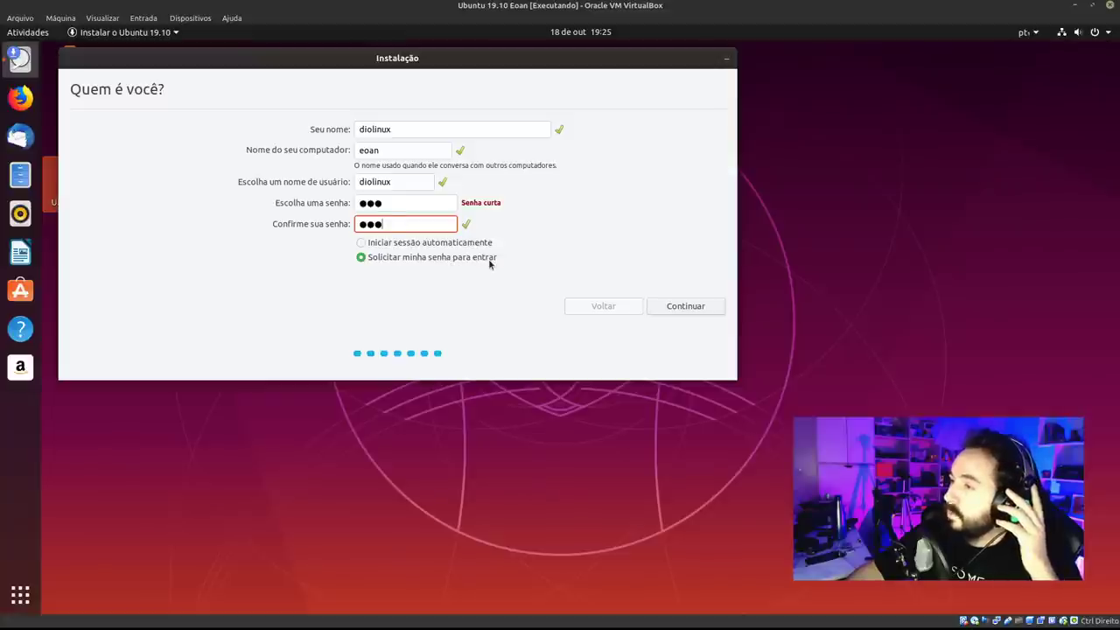
{"action": "left_click", "coordinate": [685, 306]}
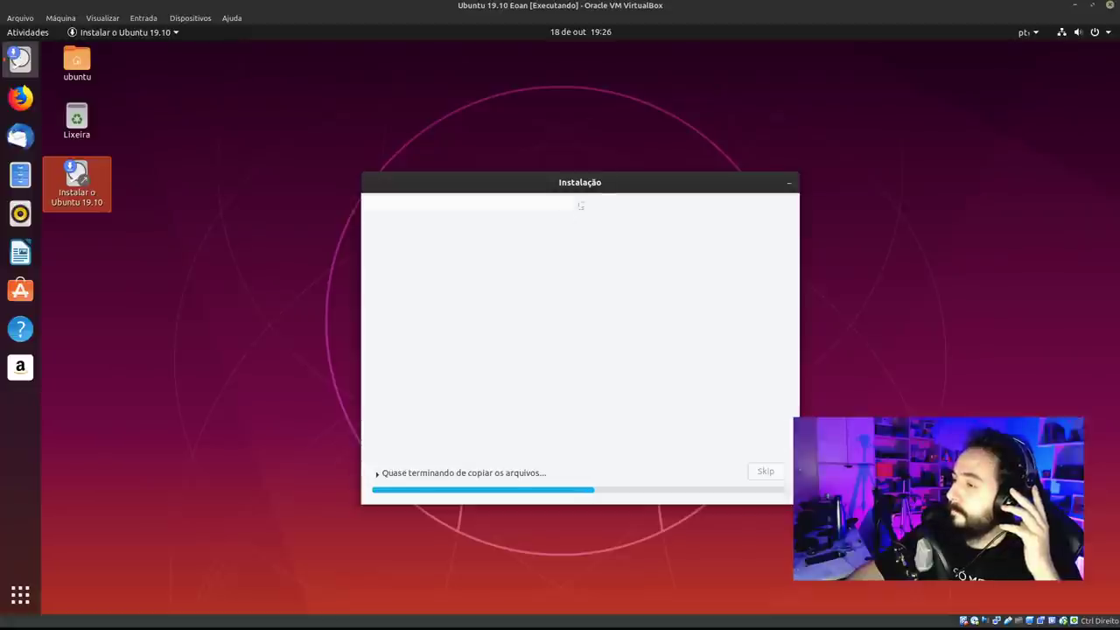
Move the installer window aside and page through the slideshow to Ajuda e suporte.
{"action": "left_click_drag", "start_coordinate": [602, 185], "coordinate": [388, 86]}
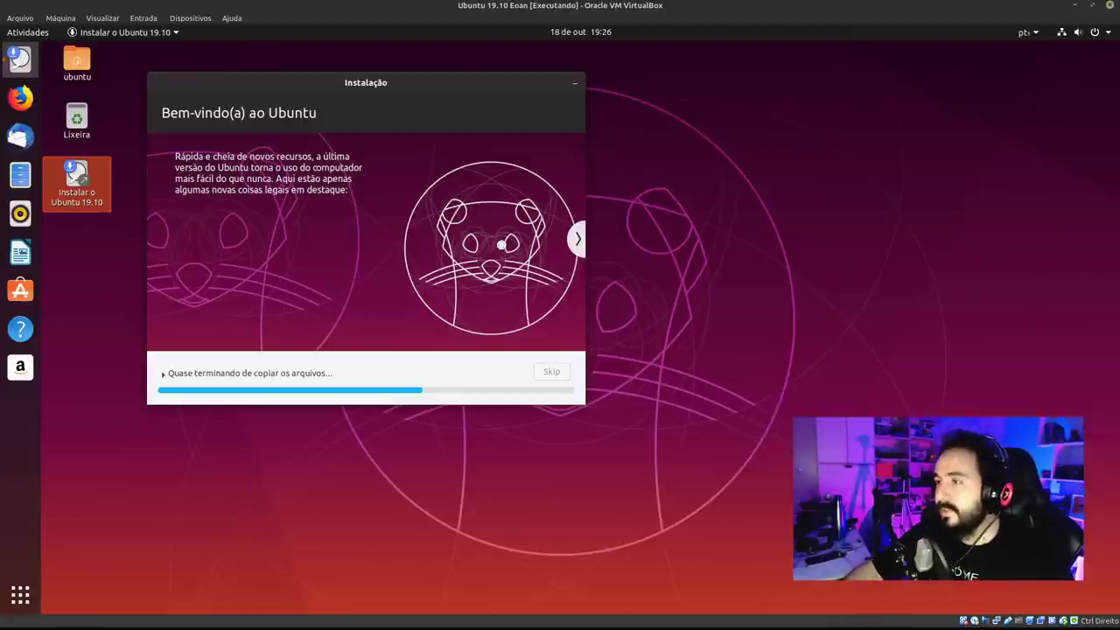
{"action": "left_click", "coordinate": [578, 239]}
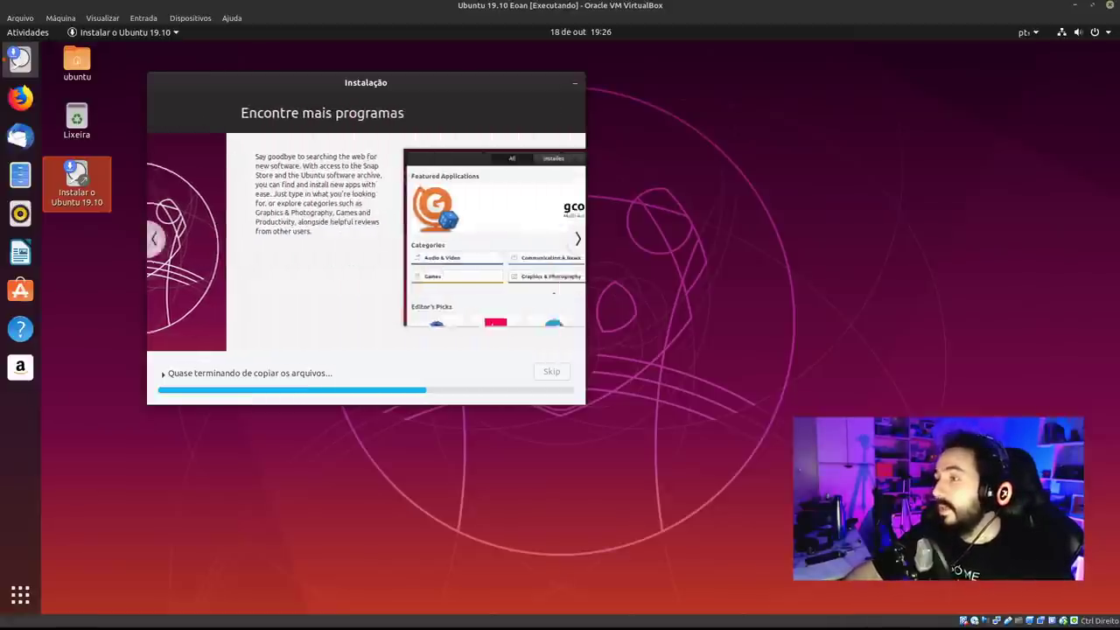
{"action": "left_click_drag", "start_coordinate": [273, 94], "coordinate": [245, 86]}
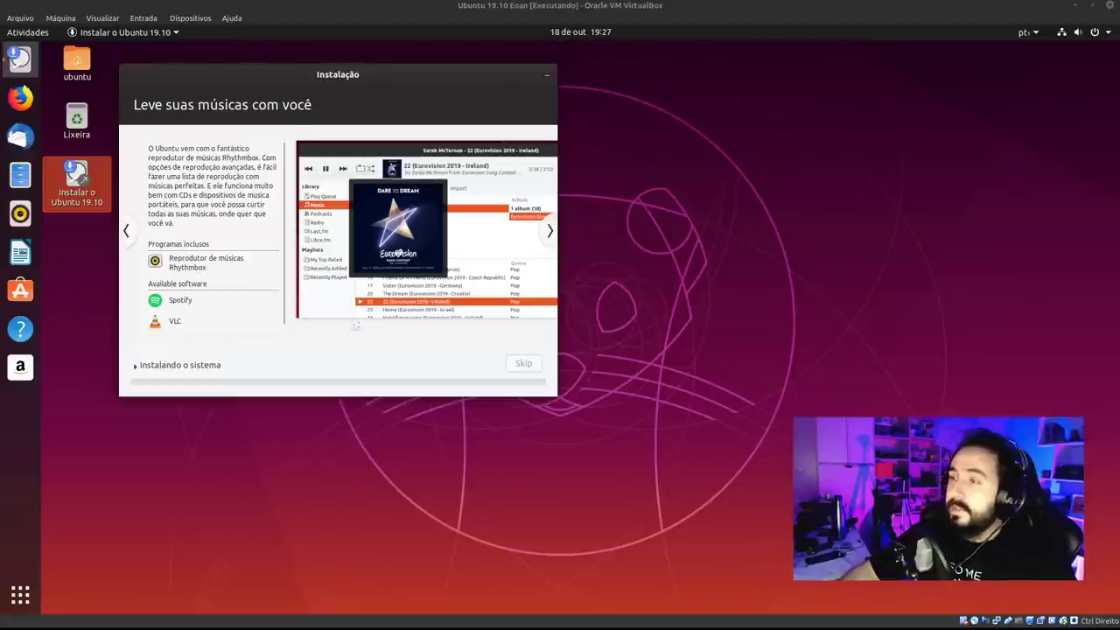
{"action": "left_click", "coordinate": [126, 232]}
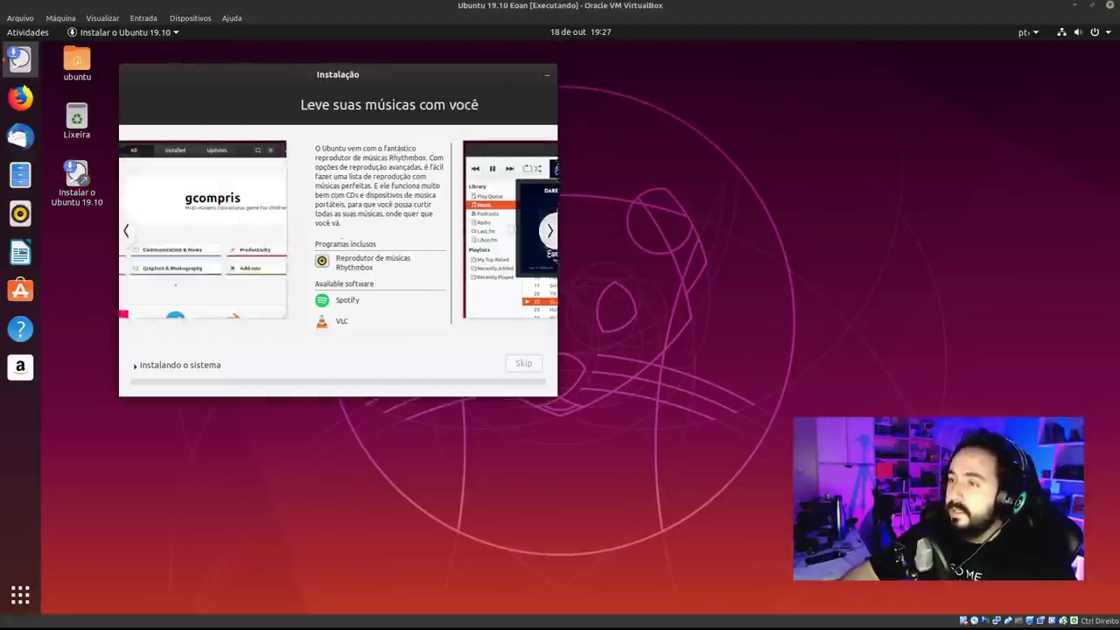
{"action": "left_click", "coordinate": [549, 232]}
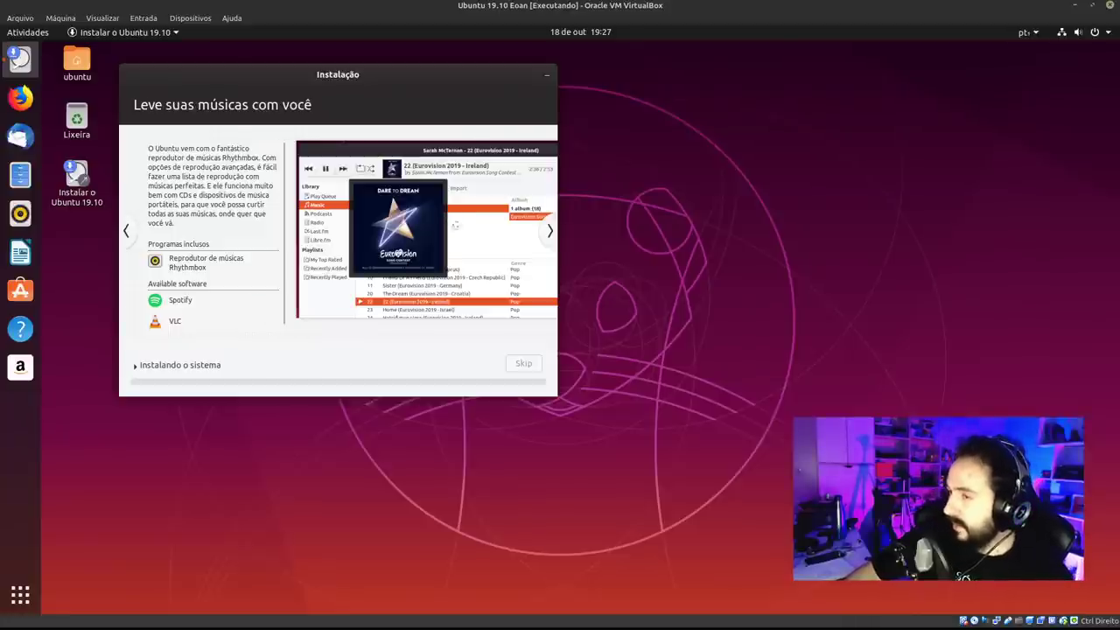
{"action": "left_click", "coordinate": [549, 232]}
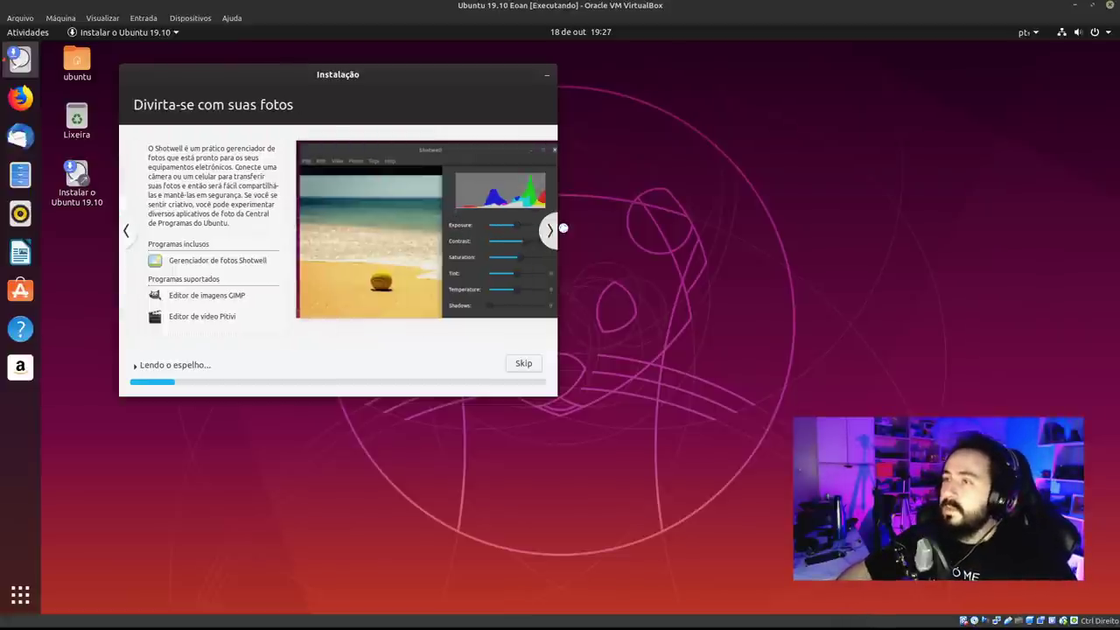
{"action": "left_click", "coordinate": [549, 230]}
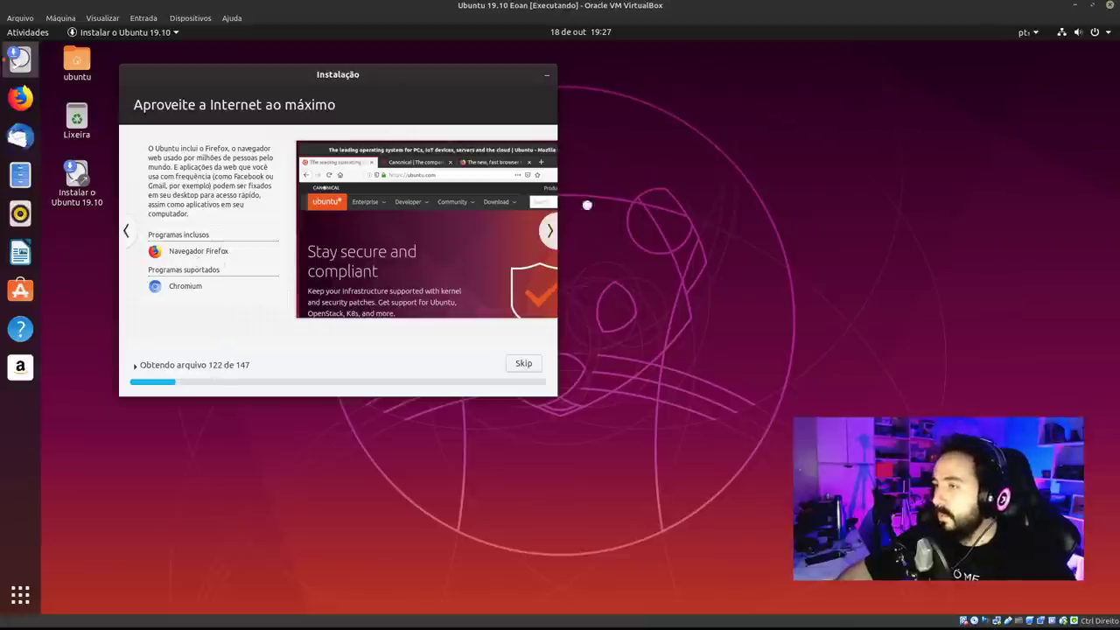
{"action": "left_click", "coordinate": [550, 230]}
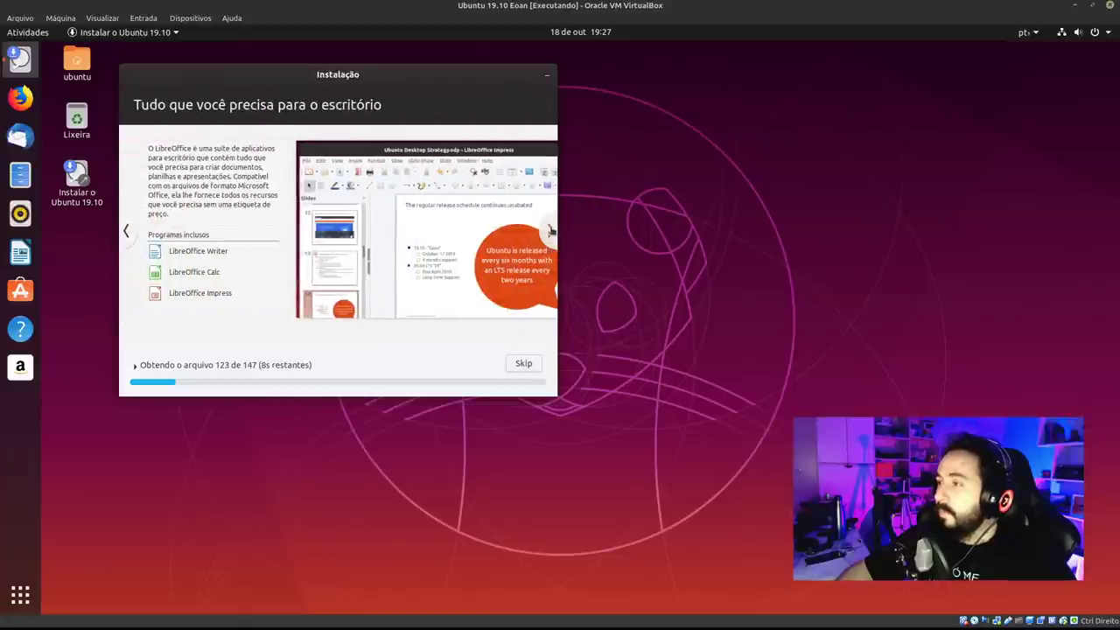
{"action": "left_click", "coordinate": [549, 230]}
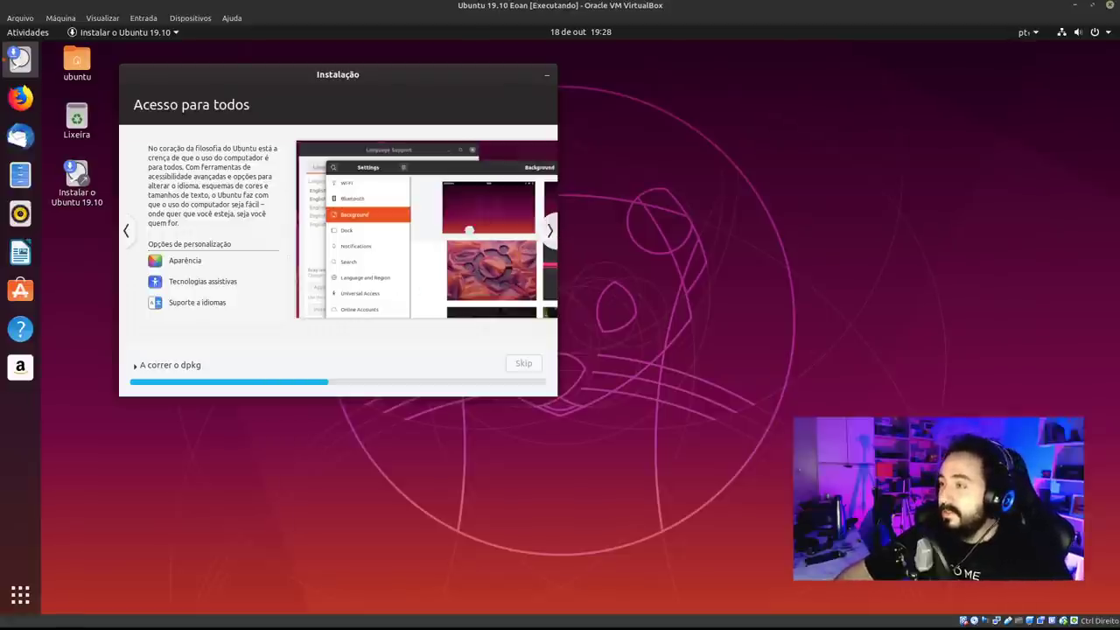
{"action": "left_click", "coordinate": [550, 234]}
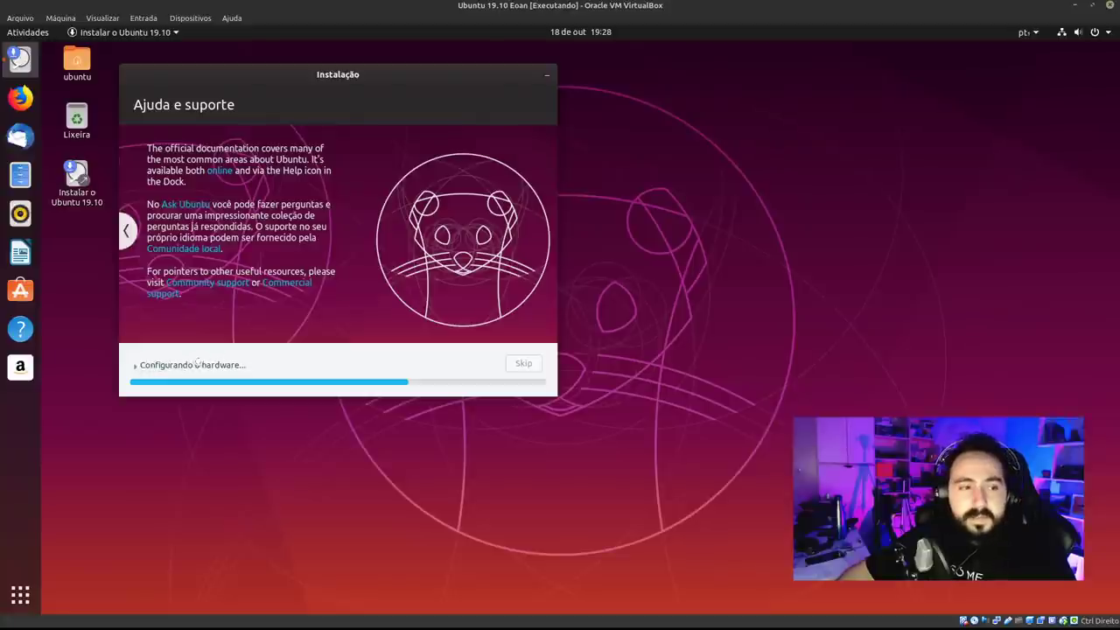
Move the installer window aside with its log shown, then launch Firefox from the dock.
{"action": "left_click", "coordinate": [194, 364]}
{"action": "left_click_drag", "start_coordinate": [586, 158], "coordinate": [297, 63]}
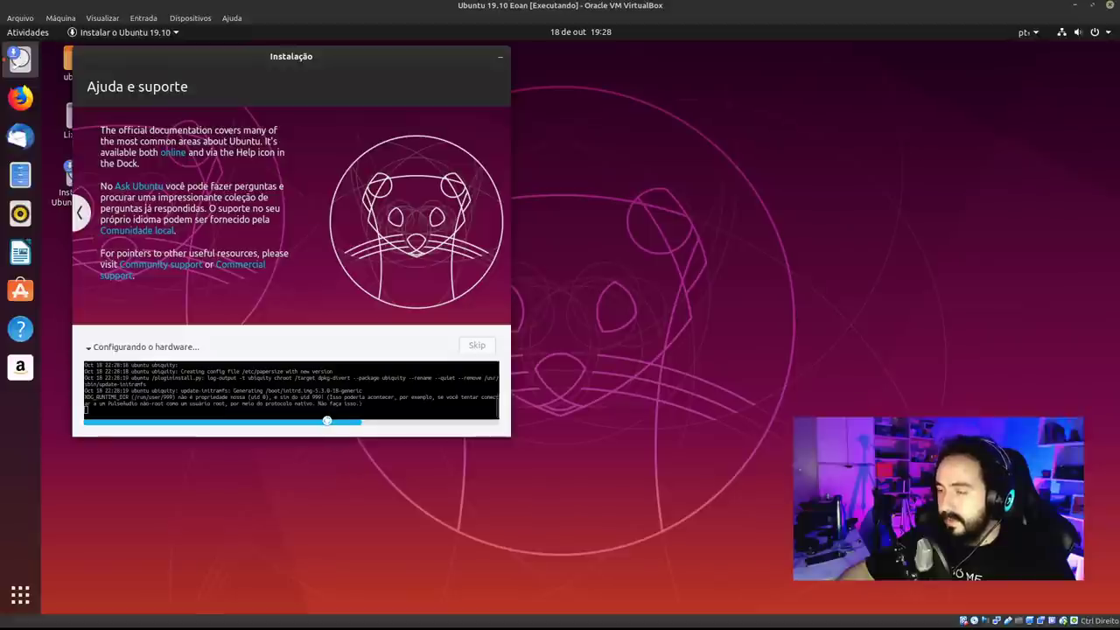
{"action": "left_click_drag", "start_coordinate": [341, 422], "coordinate": [300, 412]}
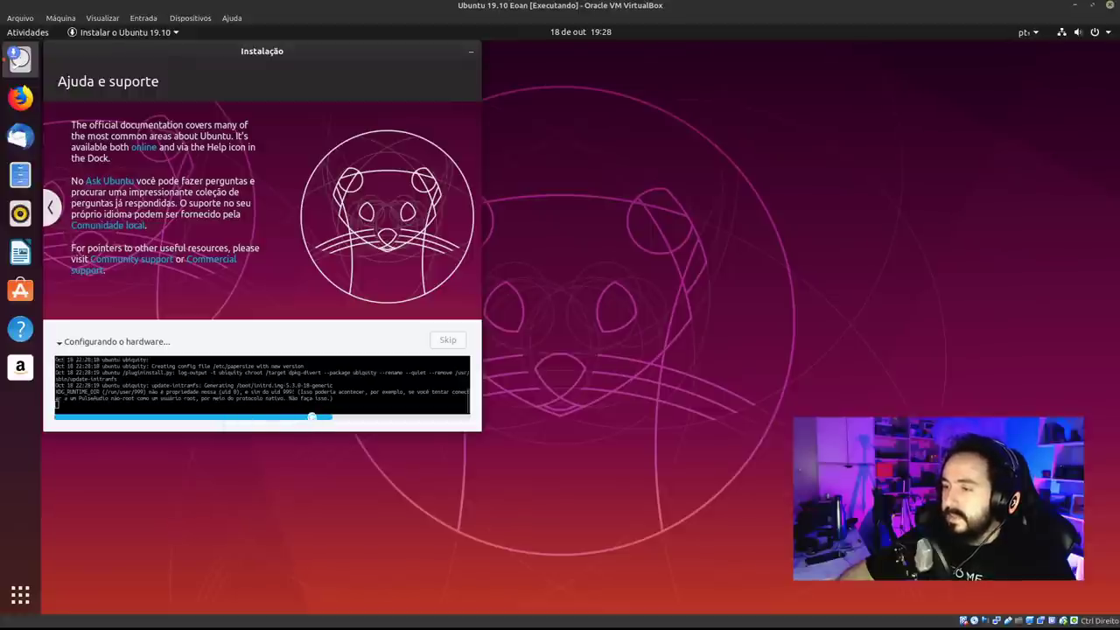
{"action": "left_click_drag", "start_coordinate": [324, 416], "coordinate": [330, 416]}
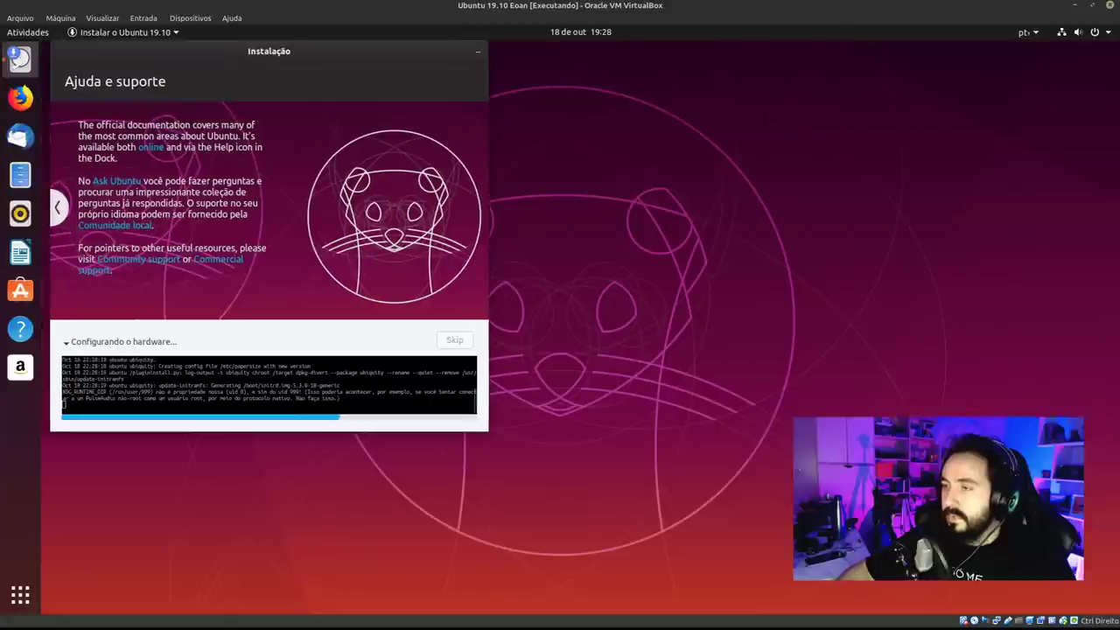
{"action": "left_click", "coordinate": [131, 340]}
{"action": "left_click_drag", "start_coordinate": [524, 215], "coordinate": [230, 103]}
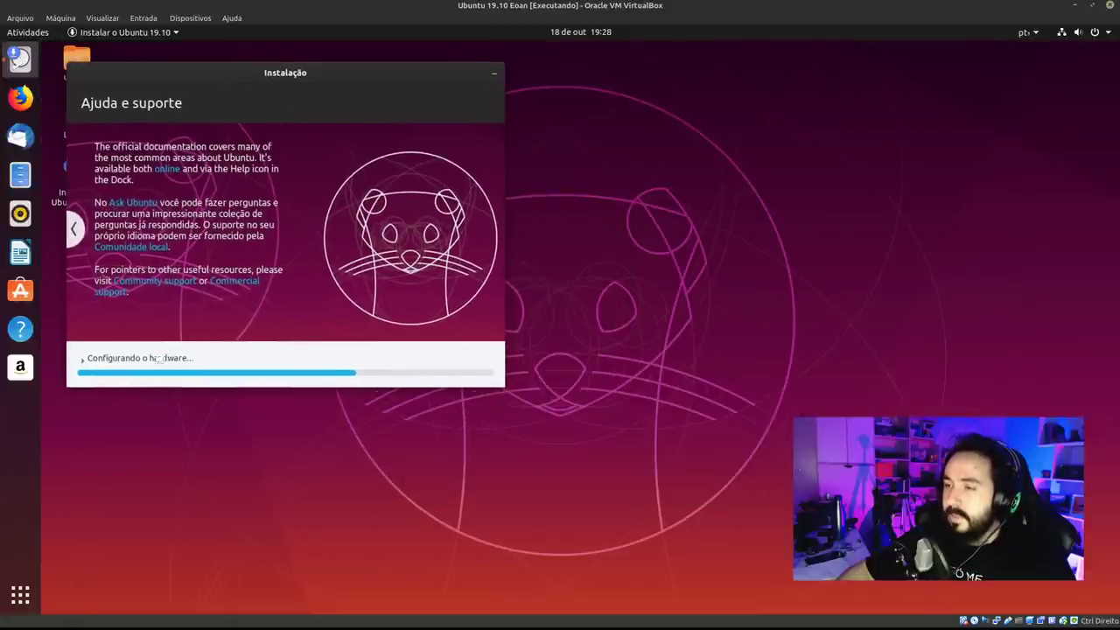
{"action": "left_click", "coordinate": [158, 359]}
{"action": "left_click_drag", "start_coordinate": [621, 155], "coordinate": [326, 58]}
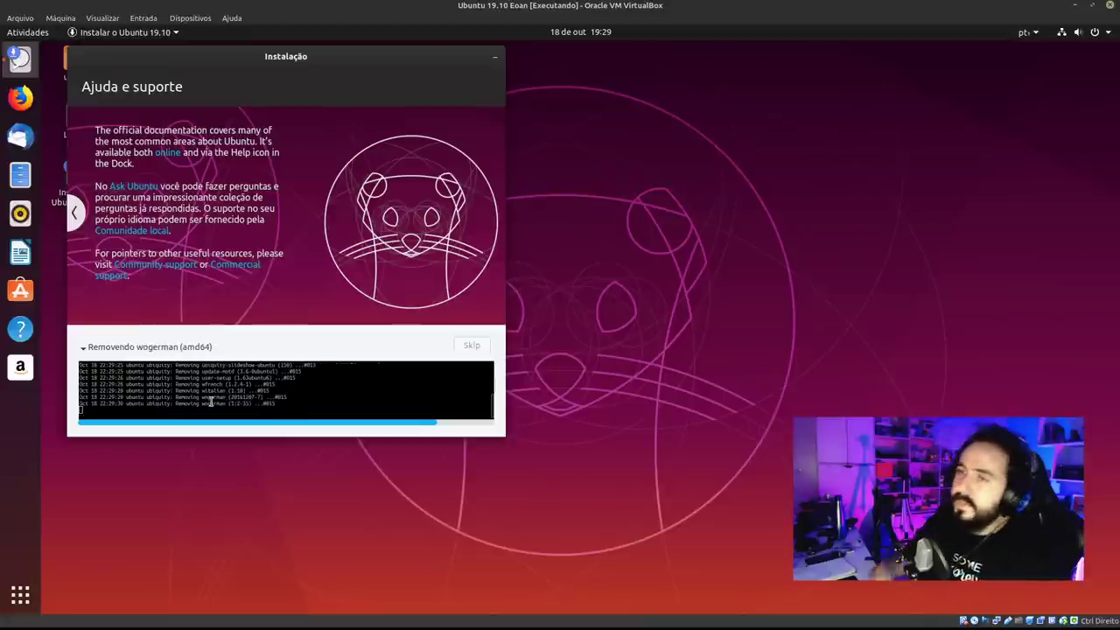
{"action": "left_click", "coordinate": [21, 97]}
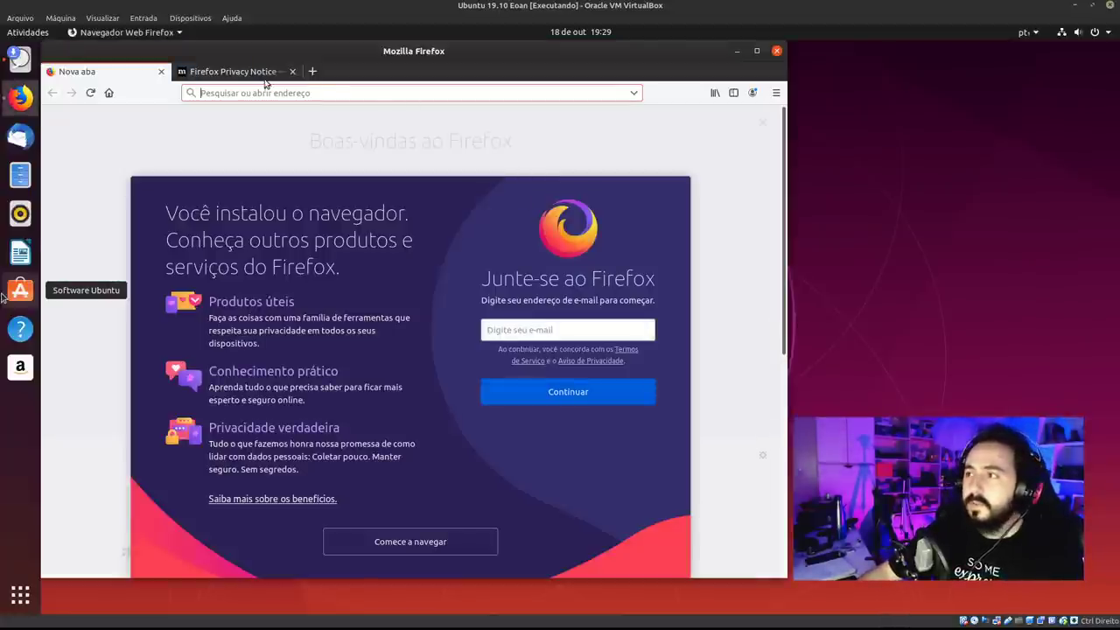
Close the Firefox Privacy Notice tab and web-search 'eoan ermine'.
{"action": "left_click", "coordinate": [282, 72]}
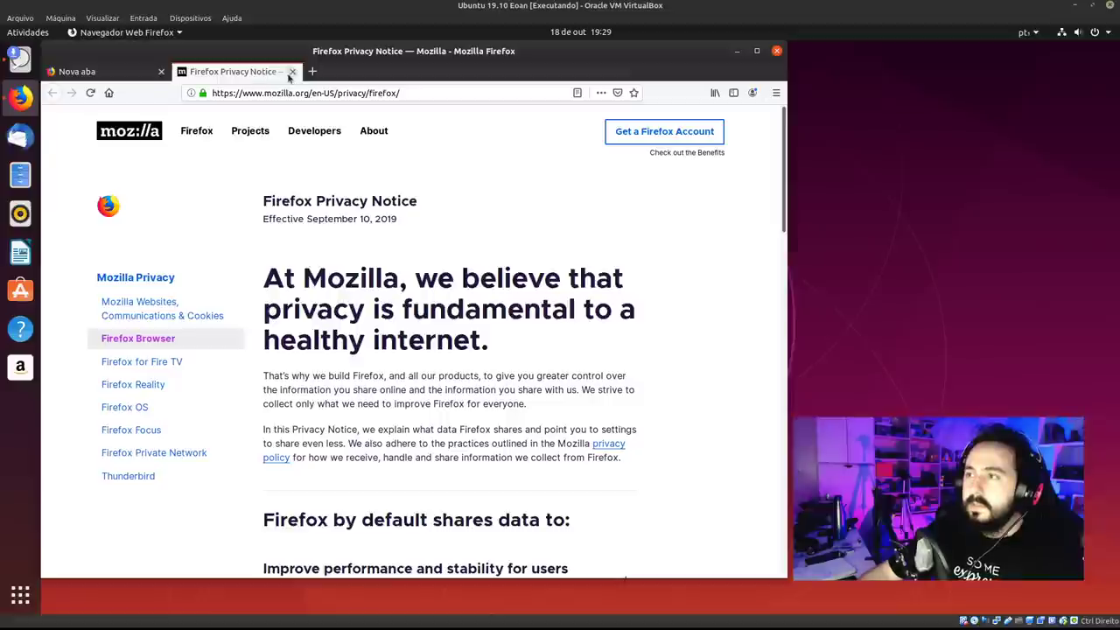
{"action": "left_click", "coordinate": [292, 71]}
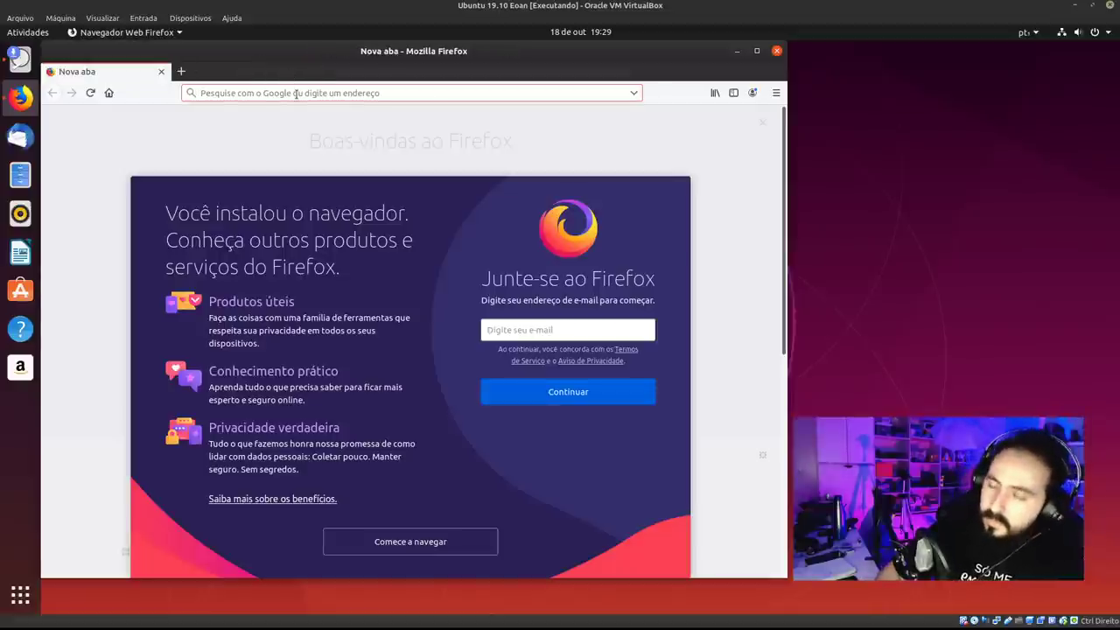
{"action": "type", "text": "eoan ermine"}
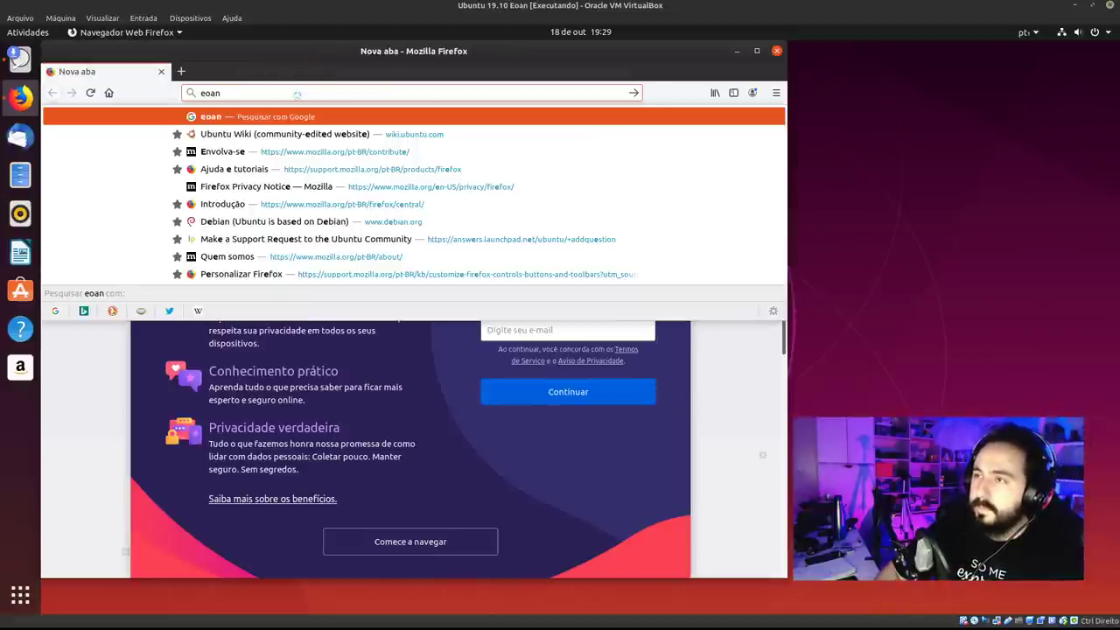
{"action": "key", "text": "Return"}
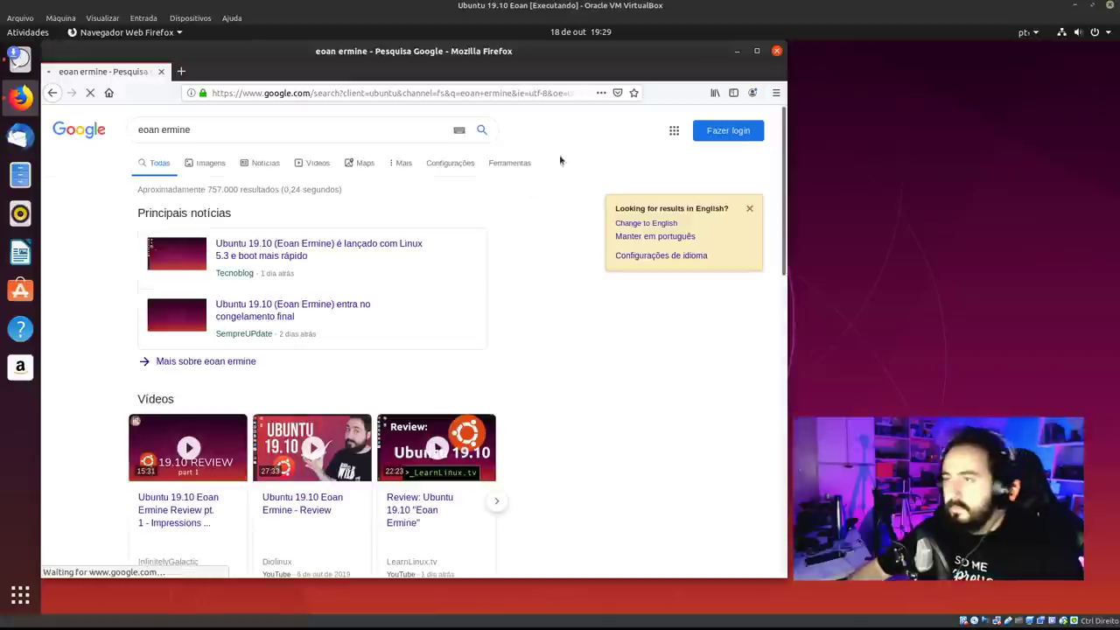
In the image results, open the source page of the stoat image and close the search tab.
{"action": "left_click", "coordinate": [212, 173]}
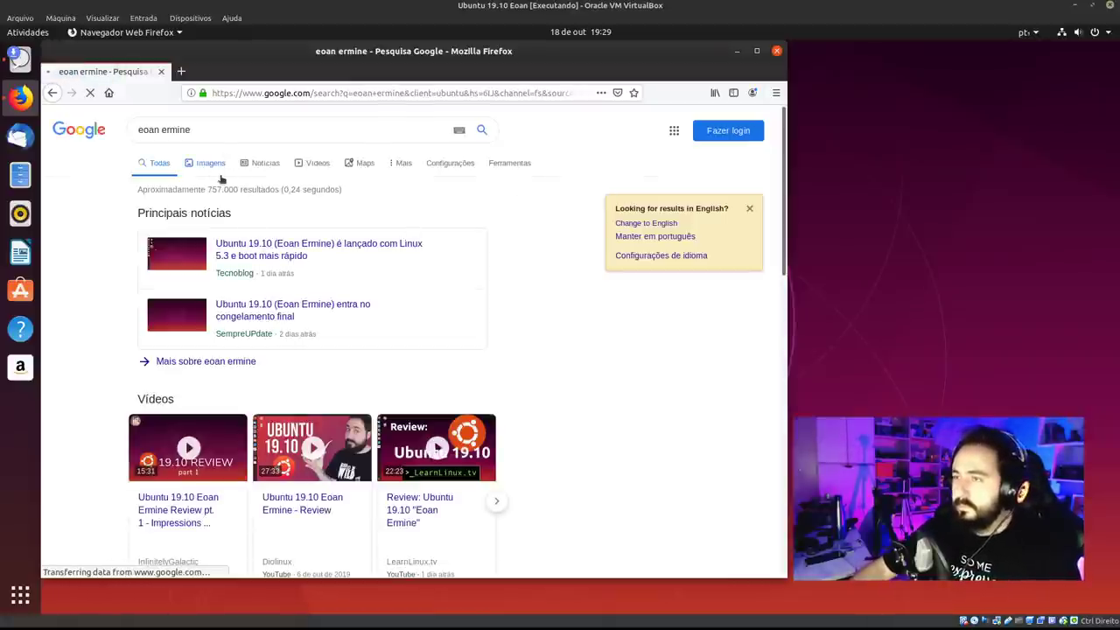
{"action": "scroll", "coordinate": [383, 352], "scroll_direction": "down", "scroll_amount": 3}
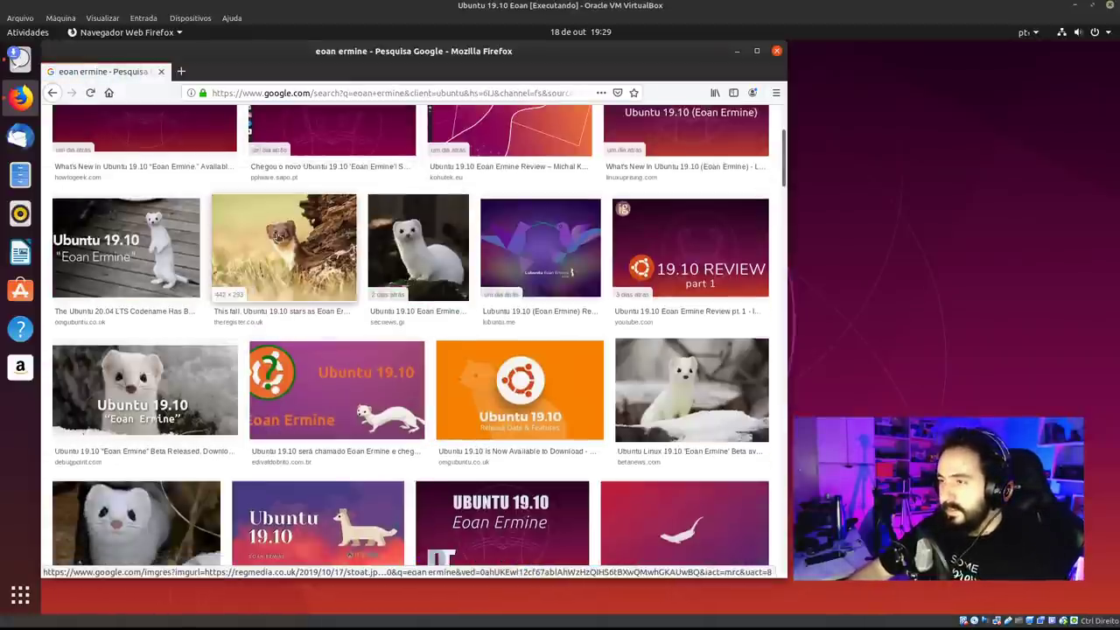
{"action": "left_click", "coordinate": [278, 238]}
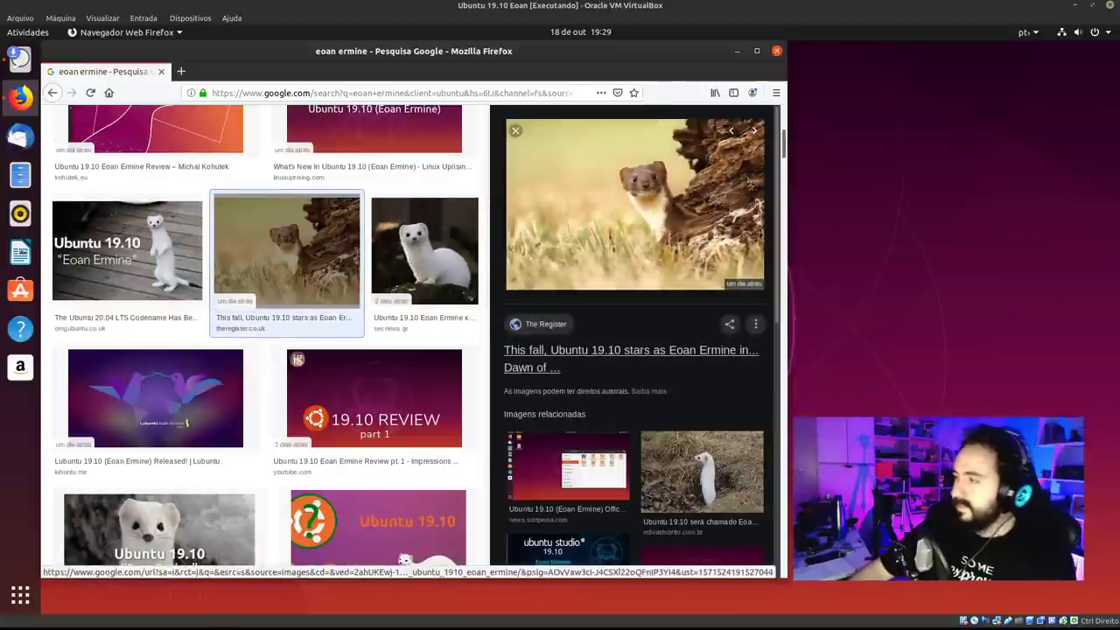
{"action": "left_click", "coordinate": [700, 350]}
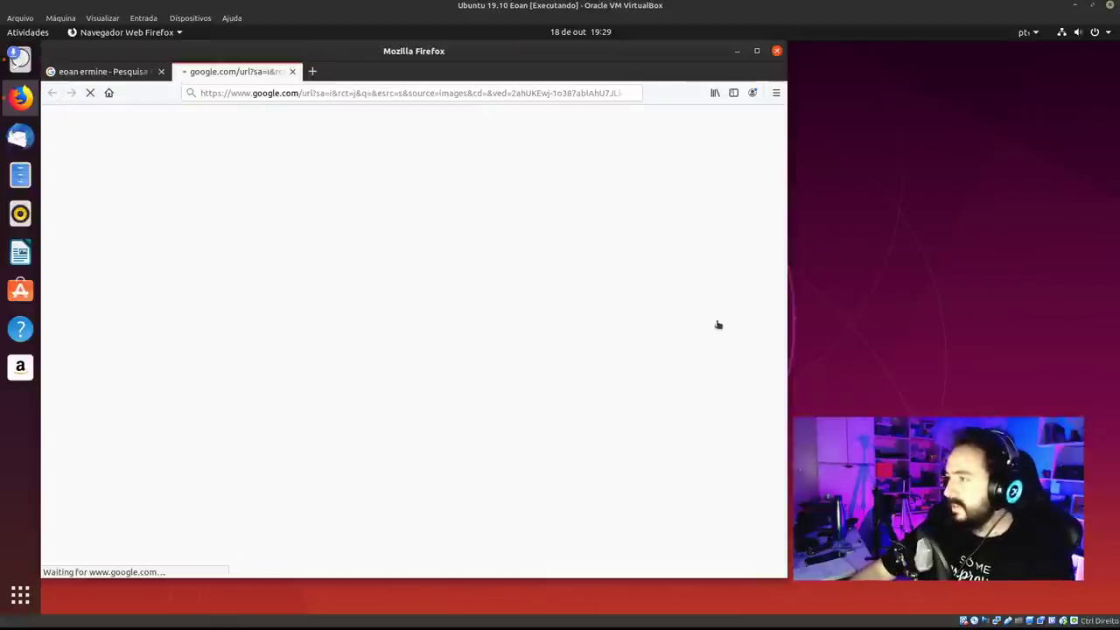
{"action": "left_click", "coordinate": [161, 71]}
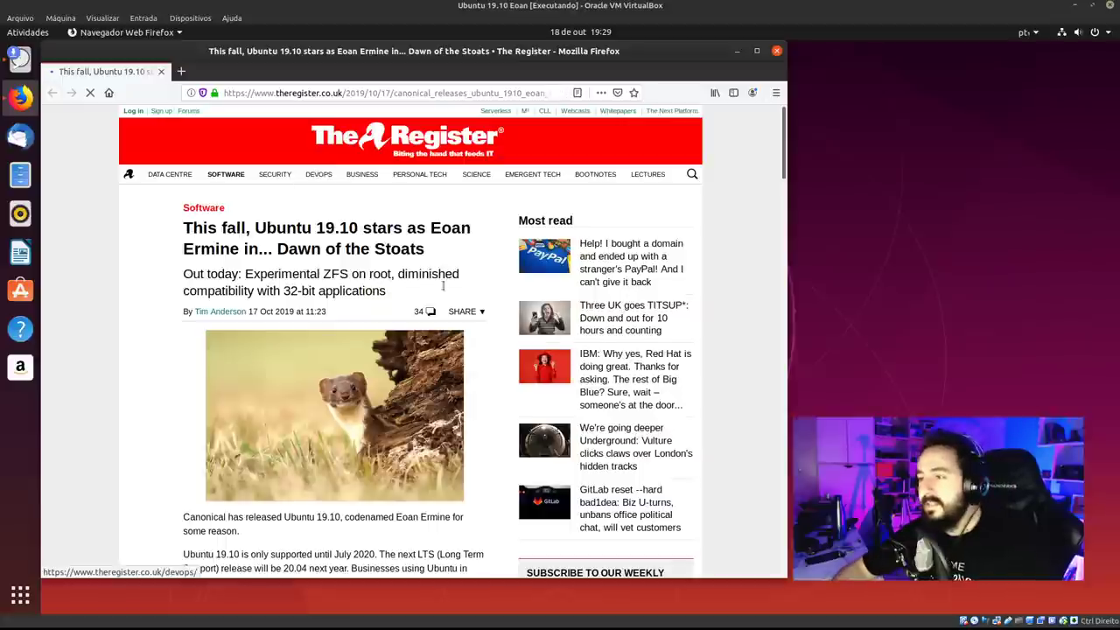
Read The Register's Ubuntu 19.10 article zoomed to 110%, then close Firefox.
{"action": "scroll", "coordinate": [385, 350], "scroll_direction": "down", "scroll_amount": 3}
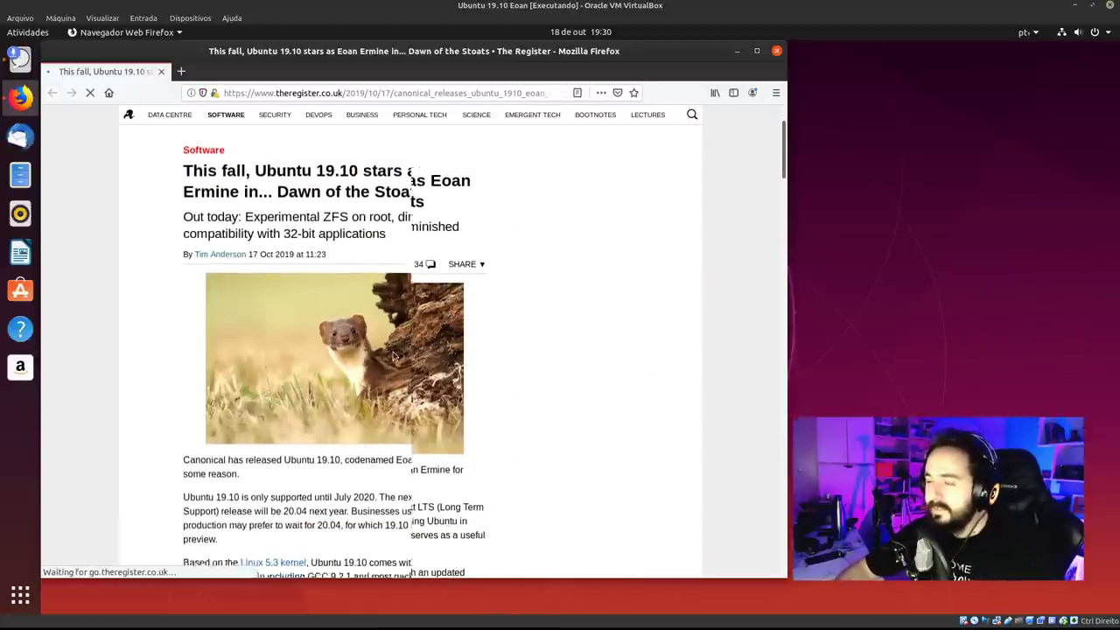
{"action": "scroll", "coordinate": [391, 360], "scroll_direction": "down", "scroll_amount": 2}
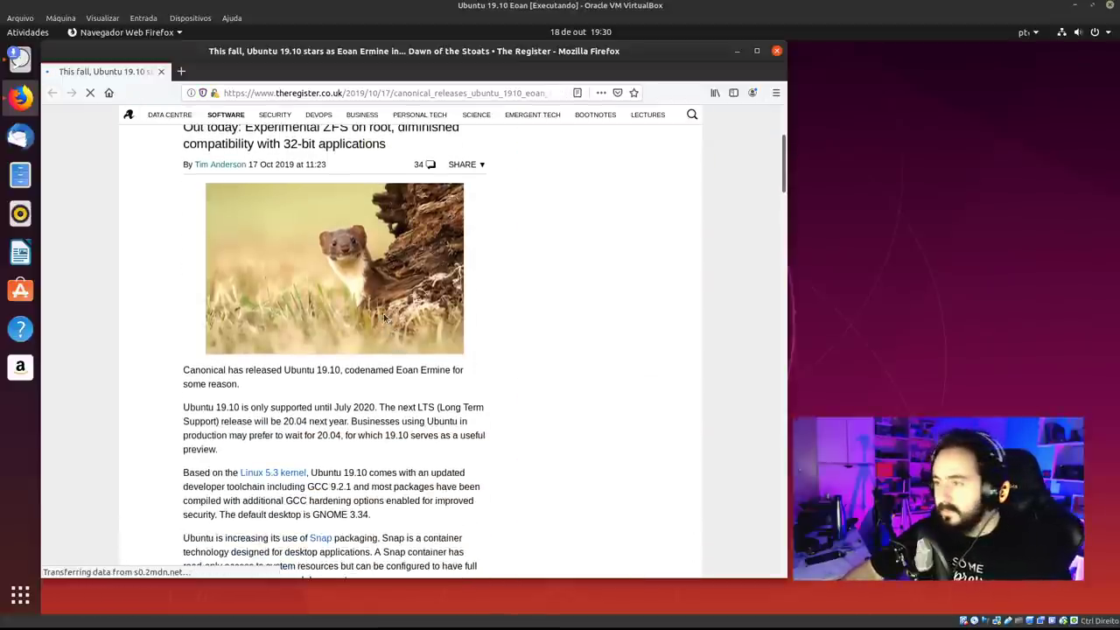
{"action": "scroll", "coordinate": [361, 295], "scroll_direction": "up", "scroll_amount": 4}
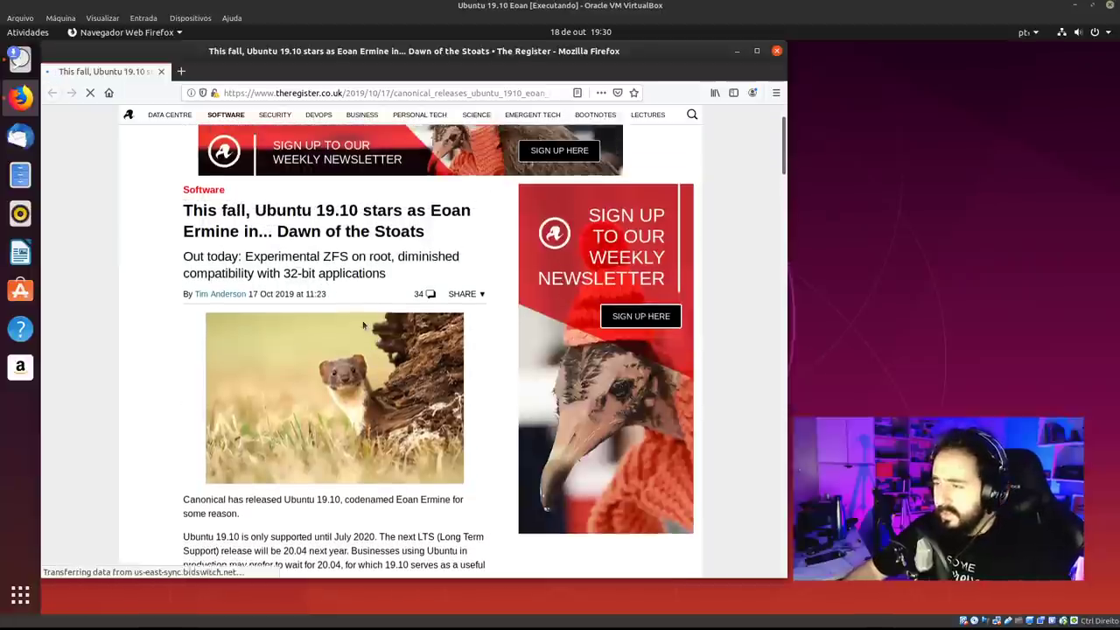
{"action": "key", "text": "ctrl+plus"}
{"action": "scroll", "coordinate": [361, 333], "scroll_direction": "down", "scroll_amount": 7}
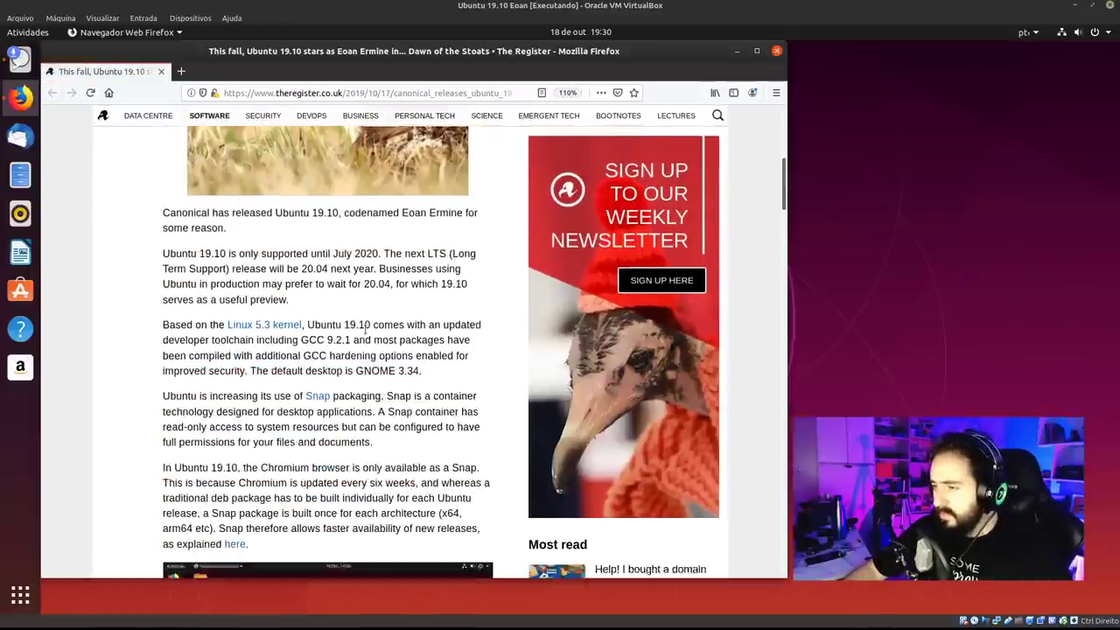
{"action": "scroll", "coordinate": [365, 325], "scroll_direction": "down", "scroll_amount": 3}
{"action": "scroll", "coordinate": [365, 325], "scroll_direction": "up", "scroll_amount": 6}
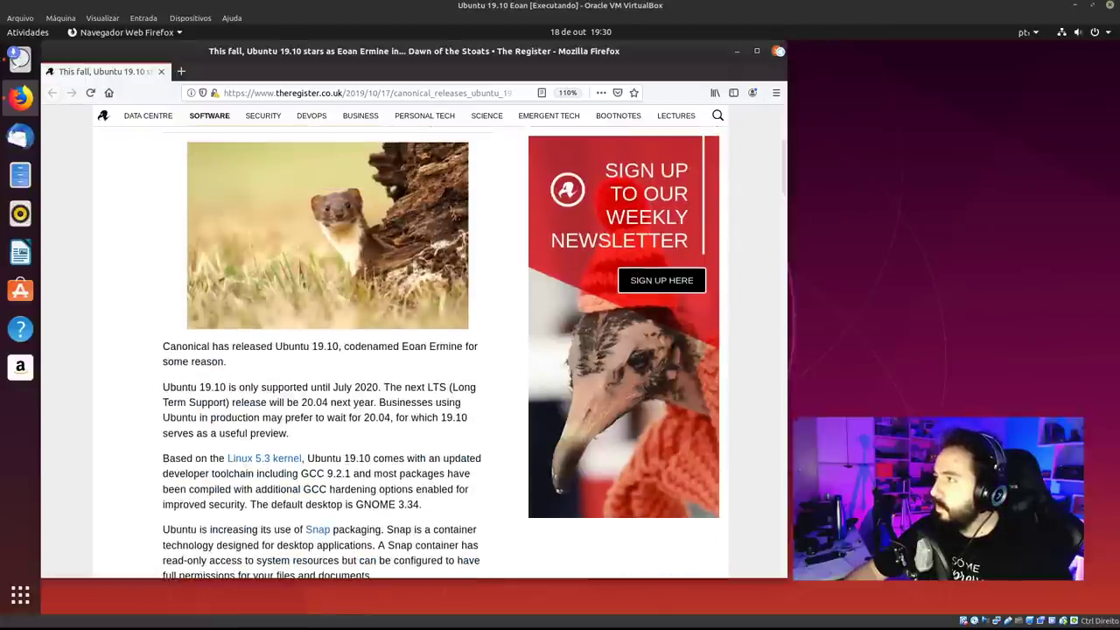
{"action": "left_click", "coordinate": [779, 51]}
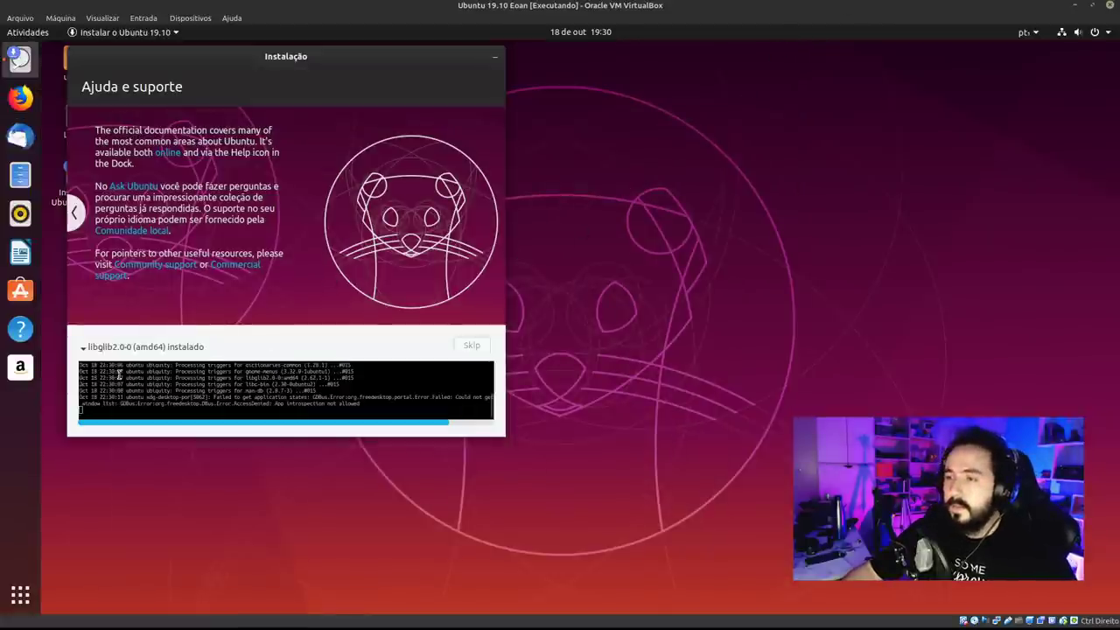
Collapse the installer's detailed log and drag the installer window to the upper-left.
{"action": "left_click", "coordinate": [130, 349]}
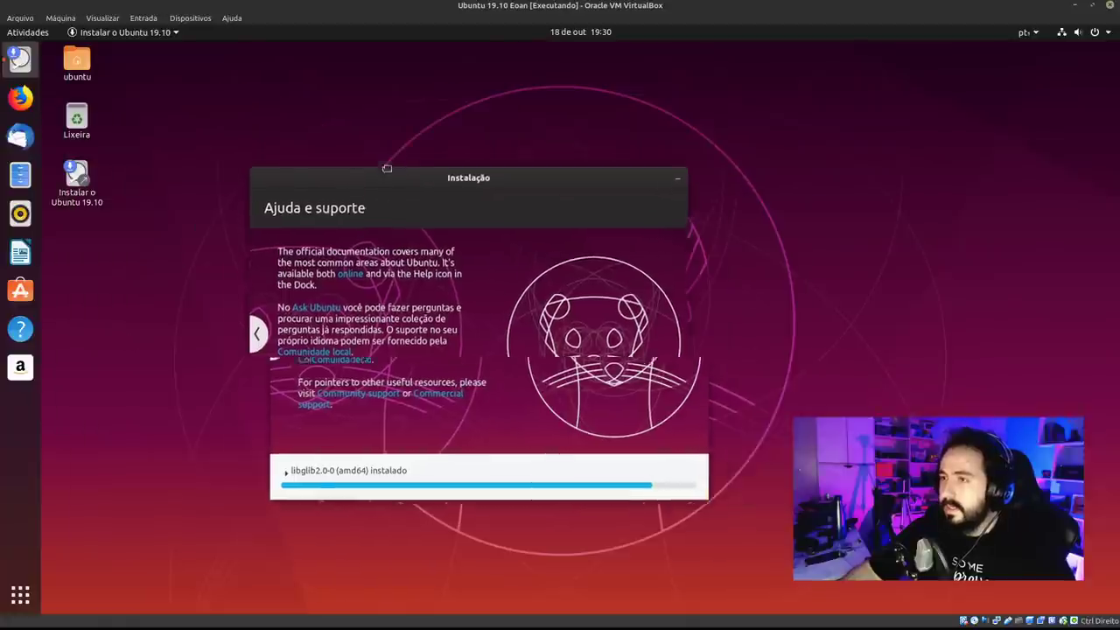
{"action": "left_click_drag", "start_coordinate": [387, 168], "coordinate": [238, 83]}
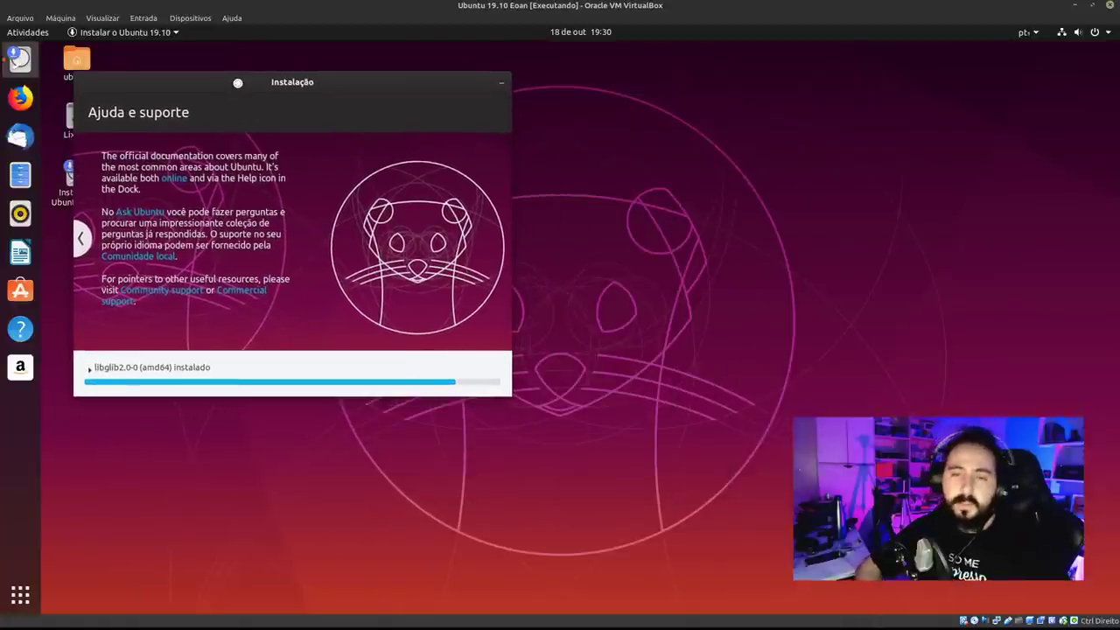
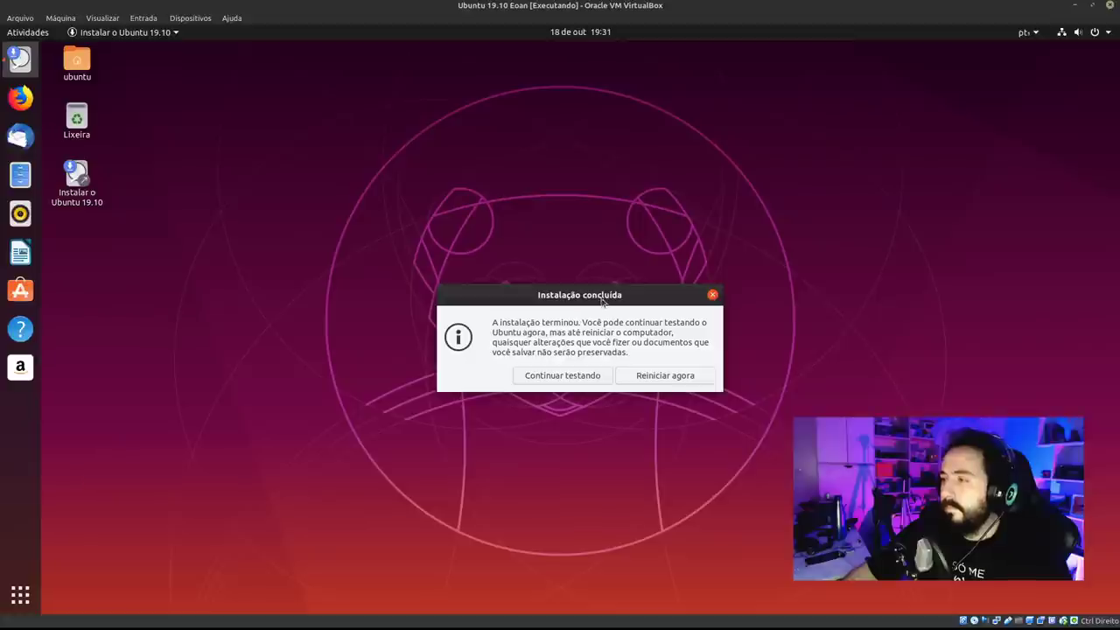
Move the 'Instalação concluída' notice aside and reboot the guest with 'Reiniciar agora'.
{"action": "left_click_drag", "start_coordinate": [602, 294], "coordinate": [402, 216]}
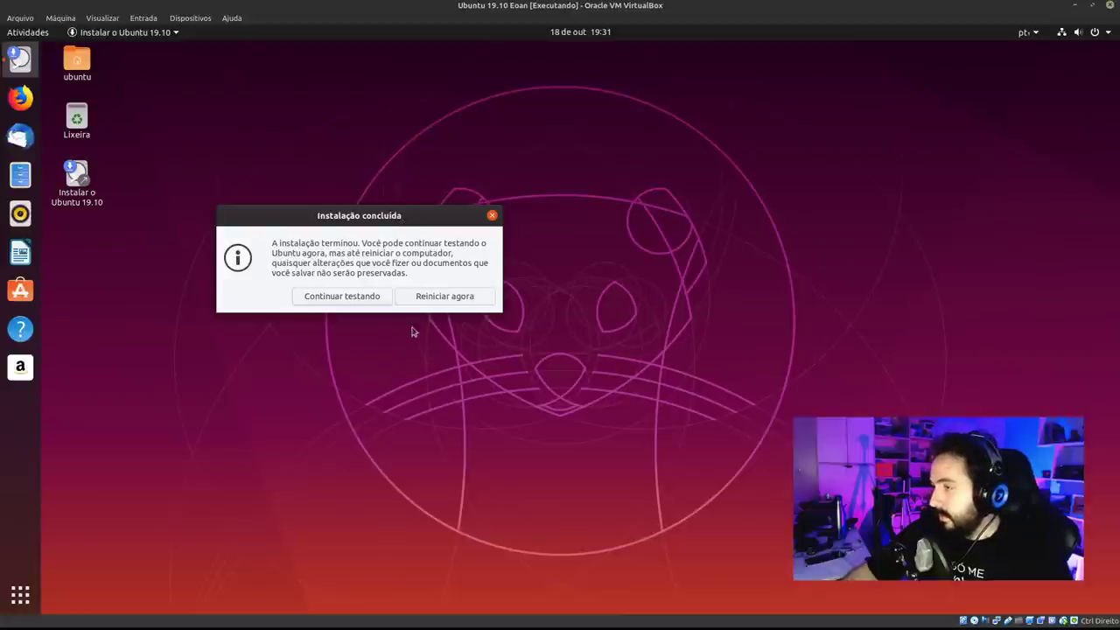
{"action": "left_click", "coordinate": [435, 301]}
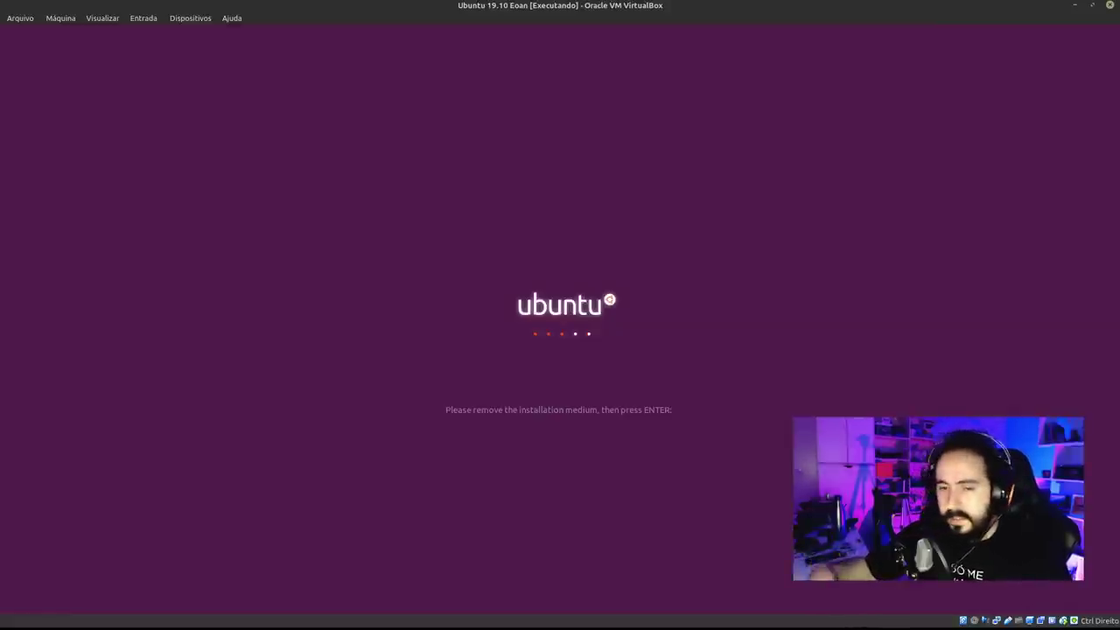
Confirm the installation medium is removed, then dismiss both mouse-integration notices.
{"action": "key", "text": "Return"}
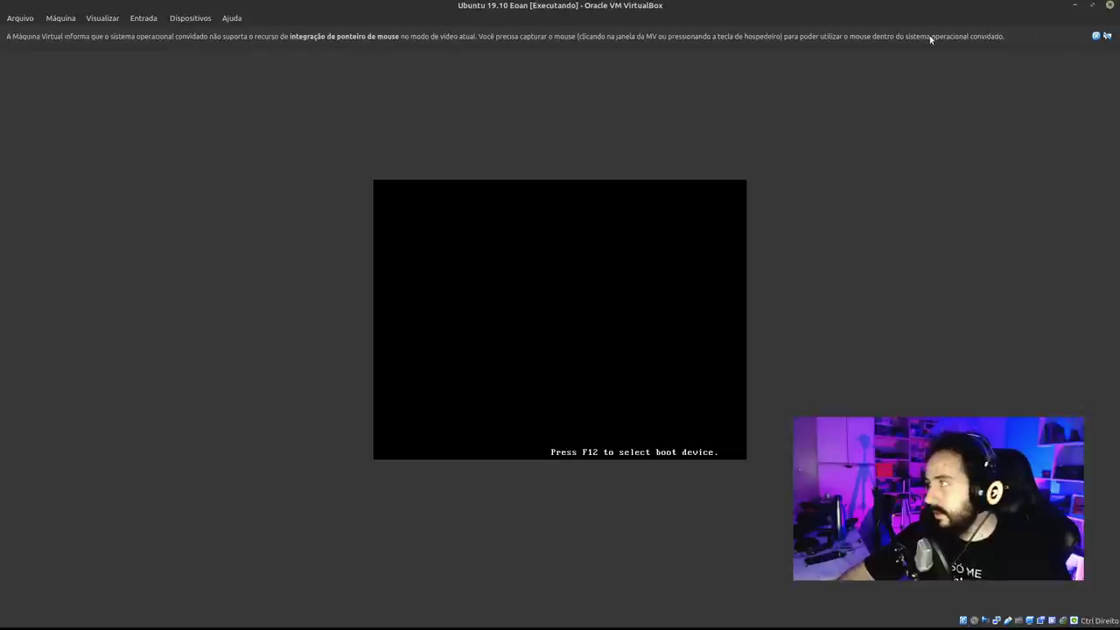
{"action": "left_click", "coordinate": [1106, 36]}
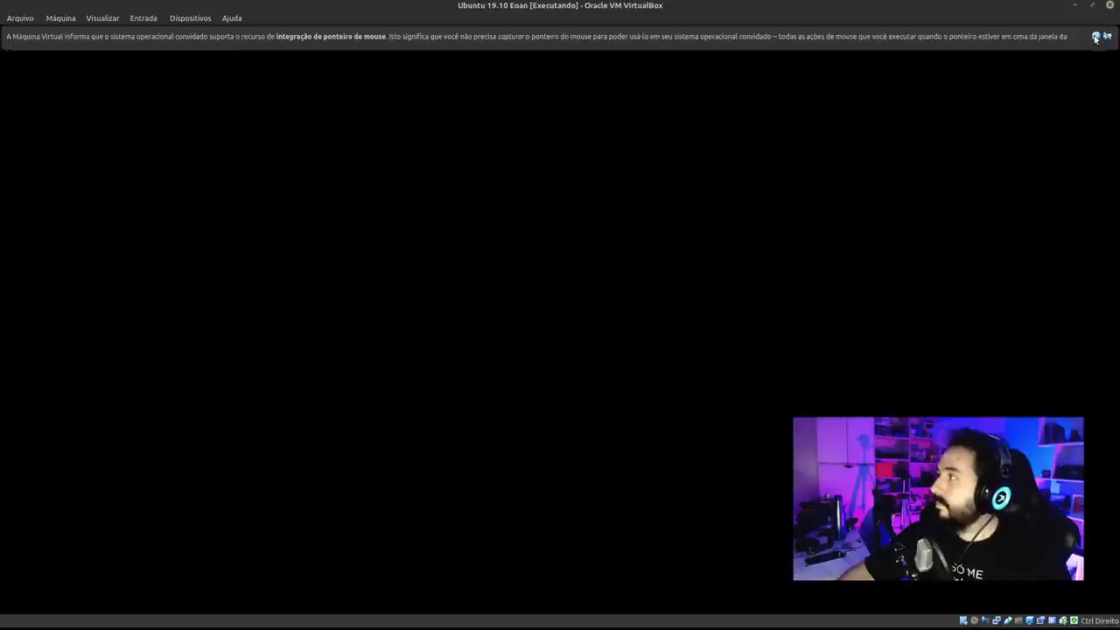
{"action": "left_click", "coordinate": [1106, 36]}
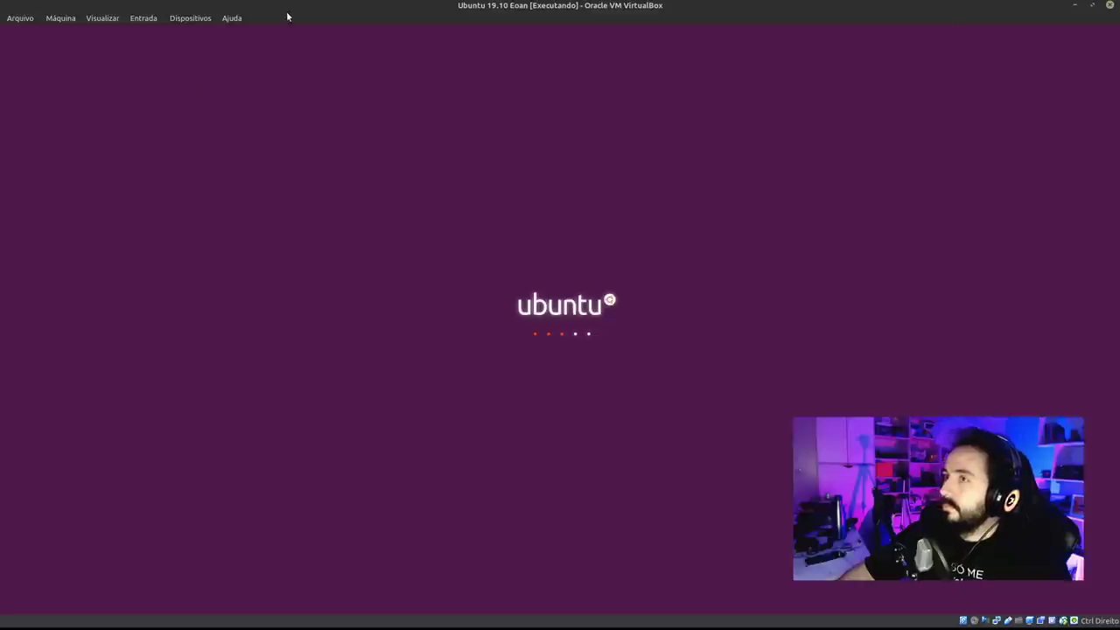
Start switching the VM to Full-screen Mode from the View menu, then cancel it.
{"action": "left_click", "coordinate": [103, 18]}
{"action": "left_click", "coordinate": [100, 33]}
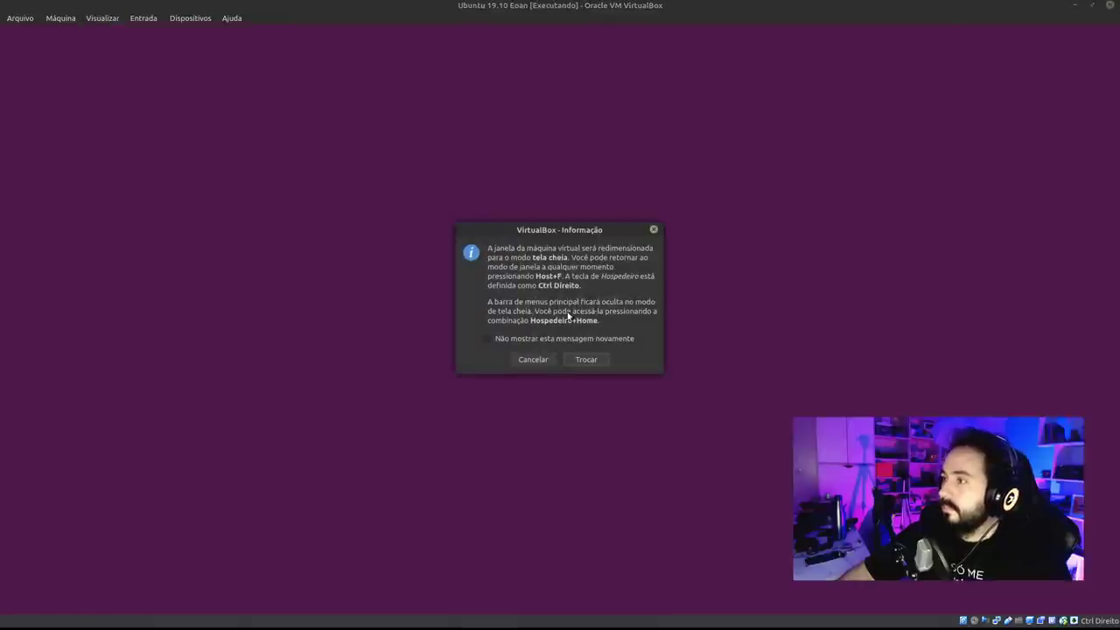
{"action": "left_click", "coordinate": [548, 359]}
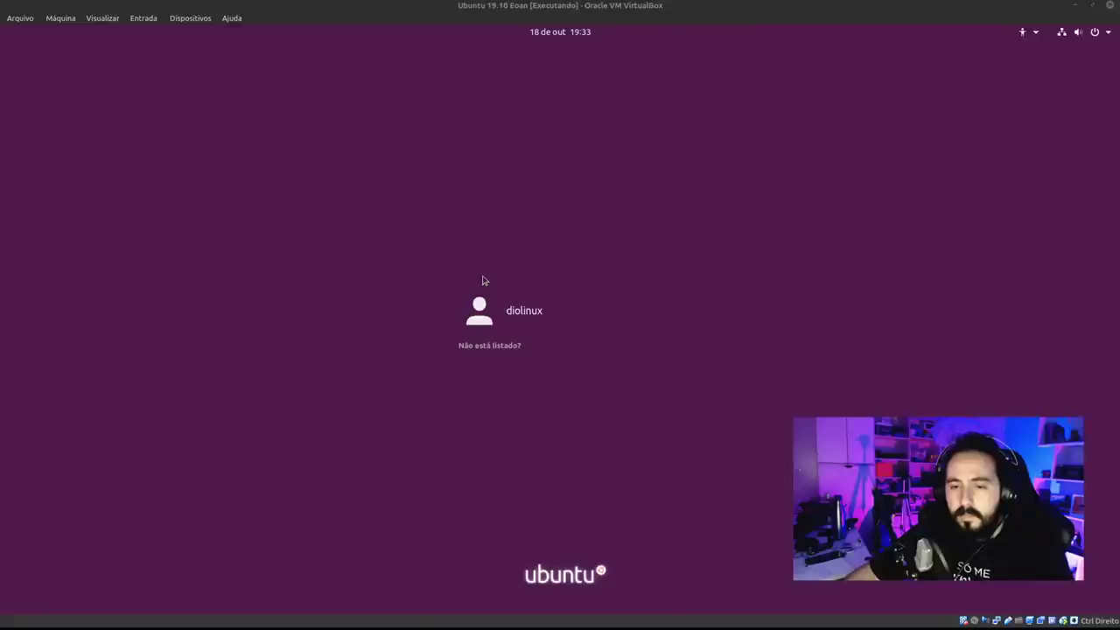
Select the user account, check the session types, and log in with the account password.
{"action": "left_click", "coordinate": [555, 324]}
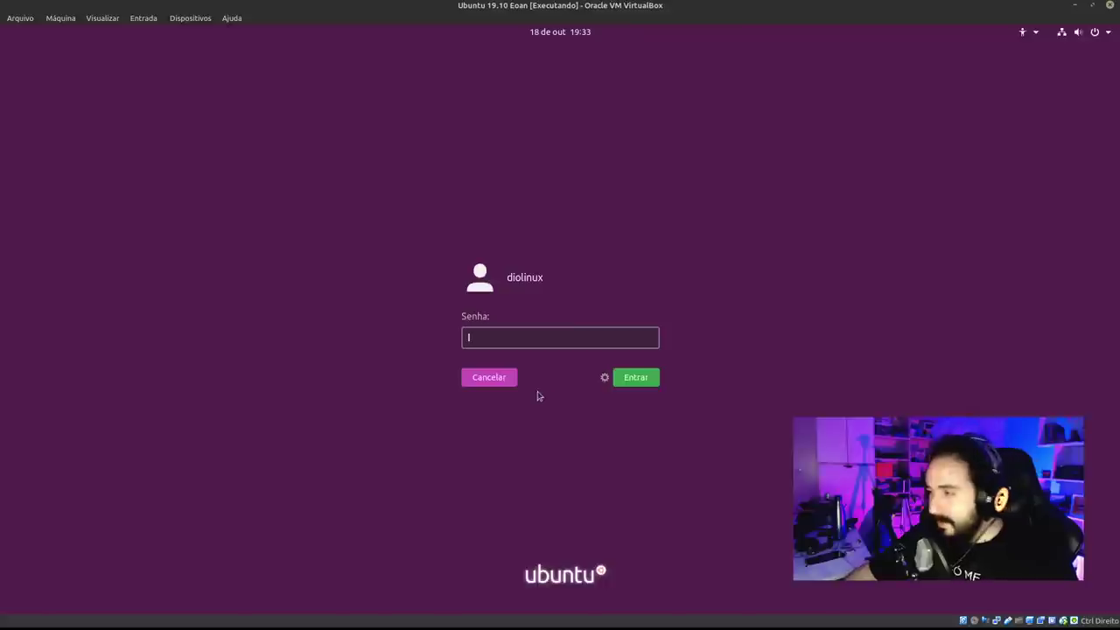
{"action": "left_click", "coordinate": [605, 377]}
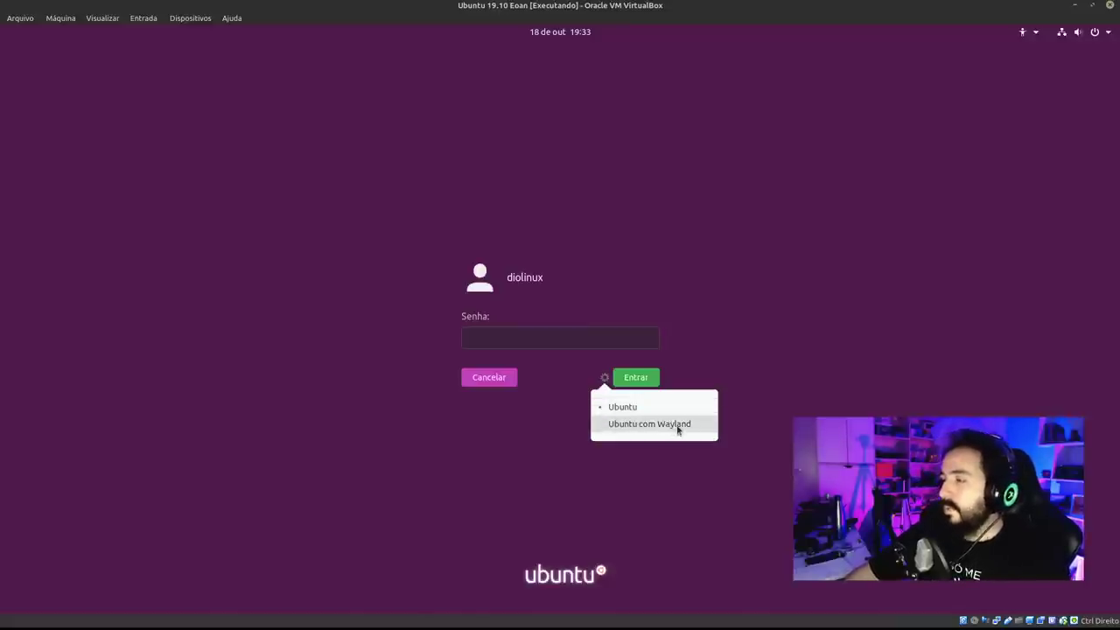
{"action": "left_click", "coordinate": [590, 340]}
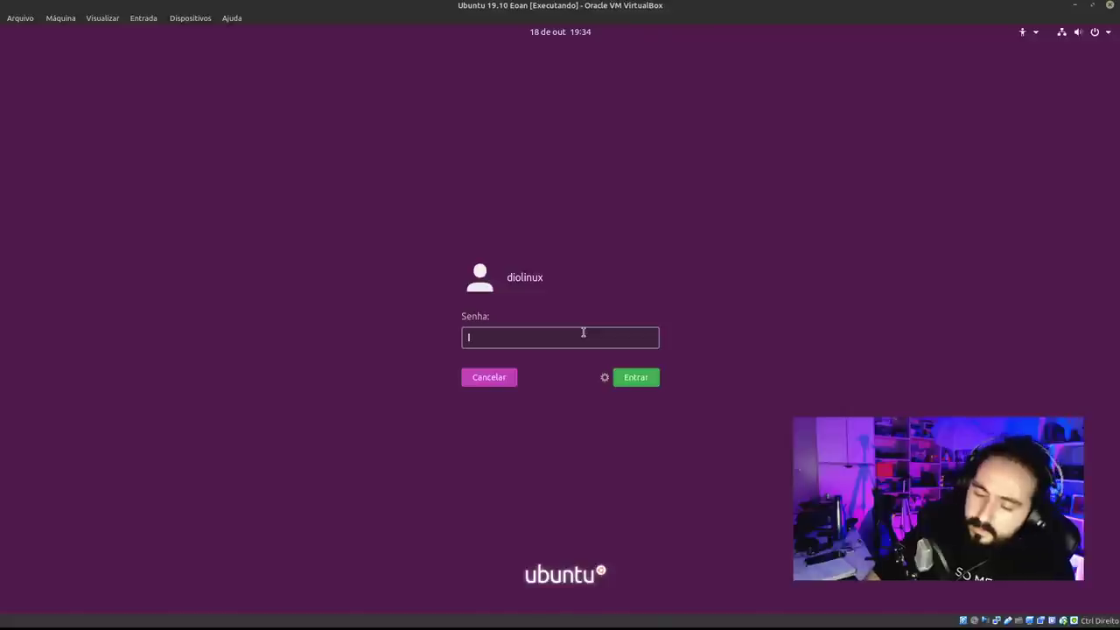
{"action": "type", "text": "***"}
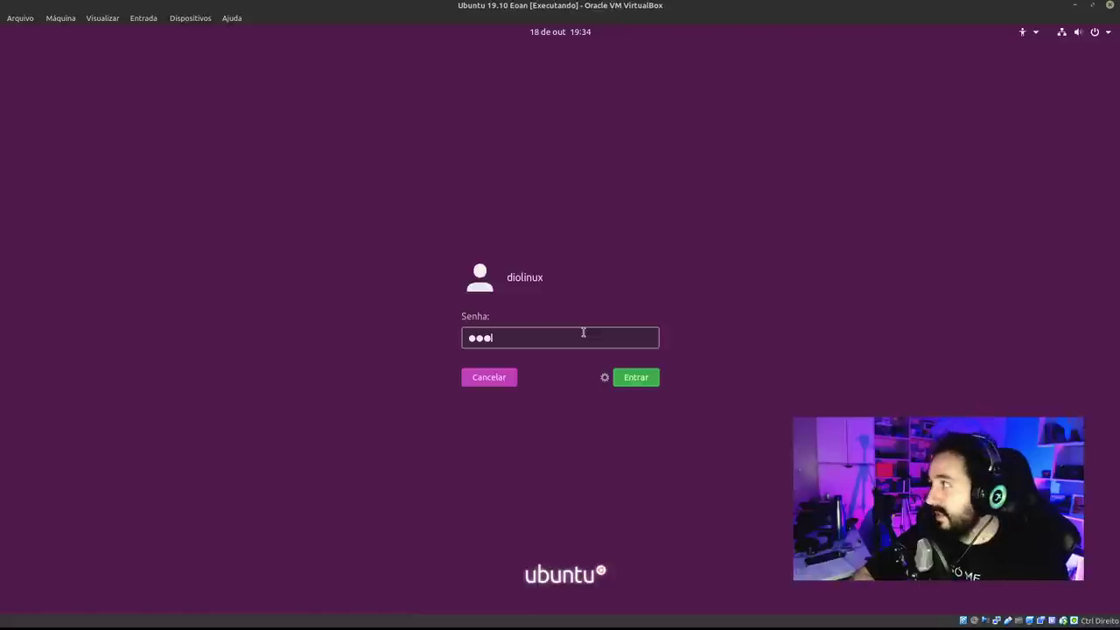
{"action": "key", "text": "Return"}
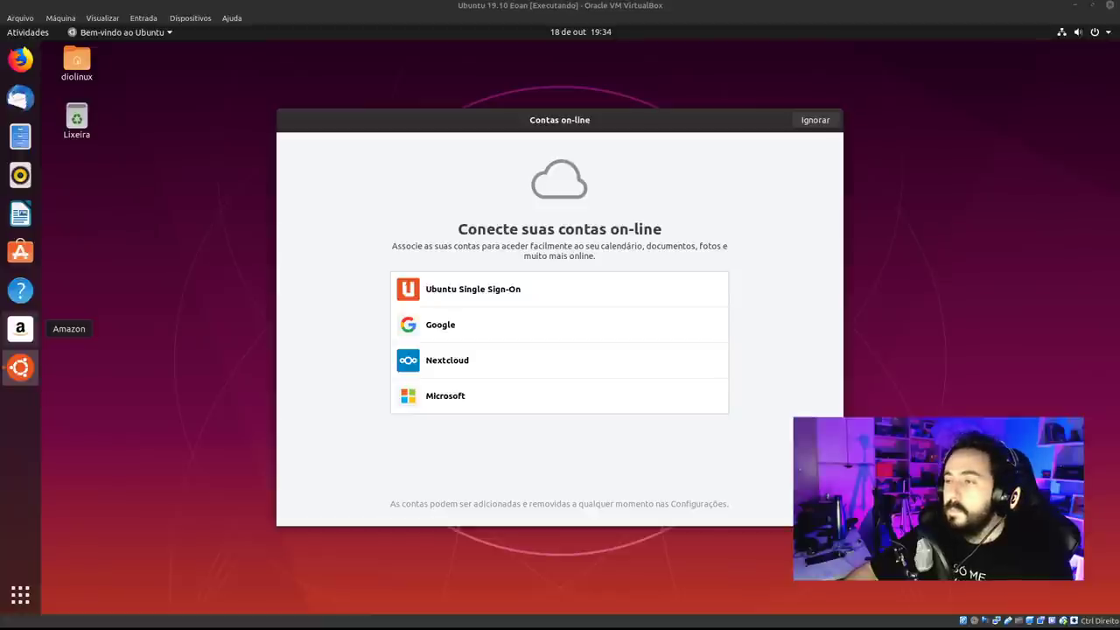
Skip the Contas on-line page of the welcome wizard using Ignorar.
{"action": "left_click", "coordinate": [569, 127]}
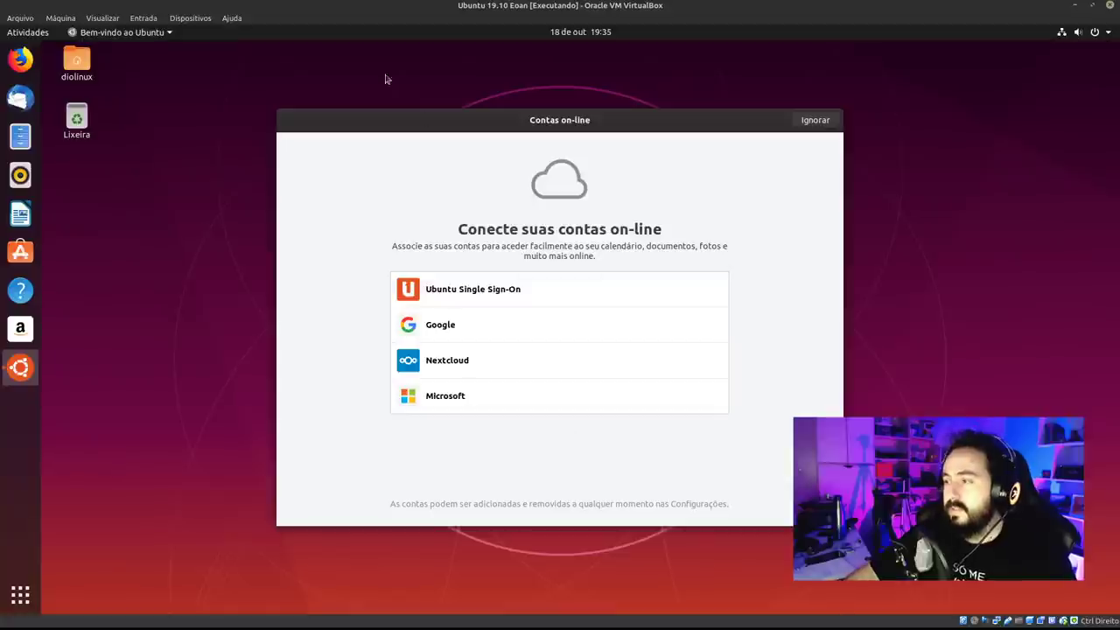
{"action": "left_click", "coordinate": [801, 124]}
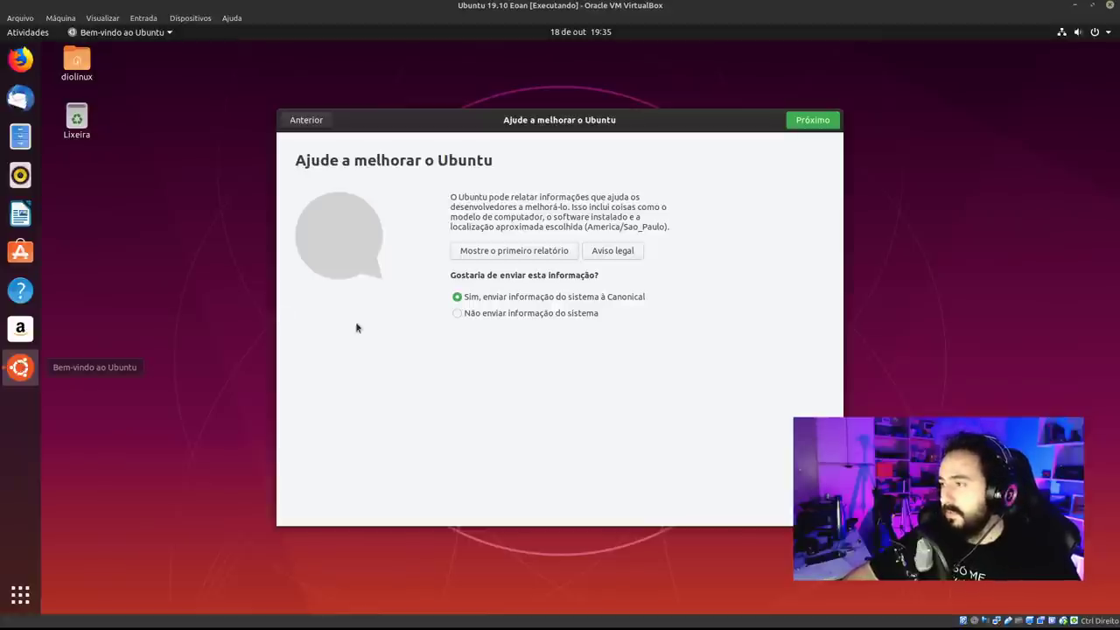
{"action": "left_click", "coordinate": [528, 252]}
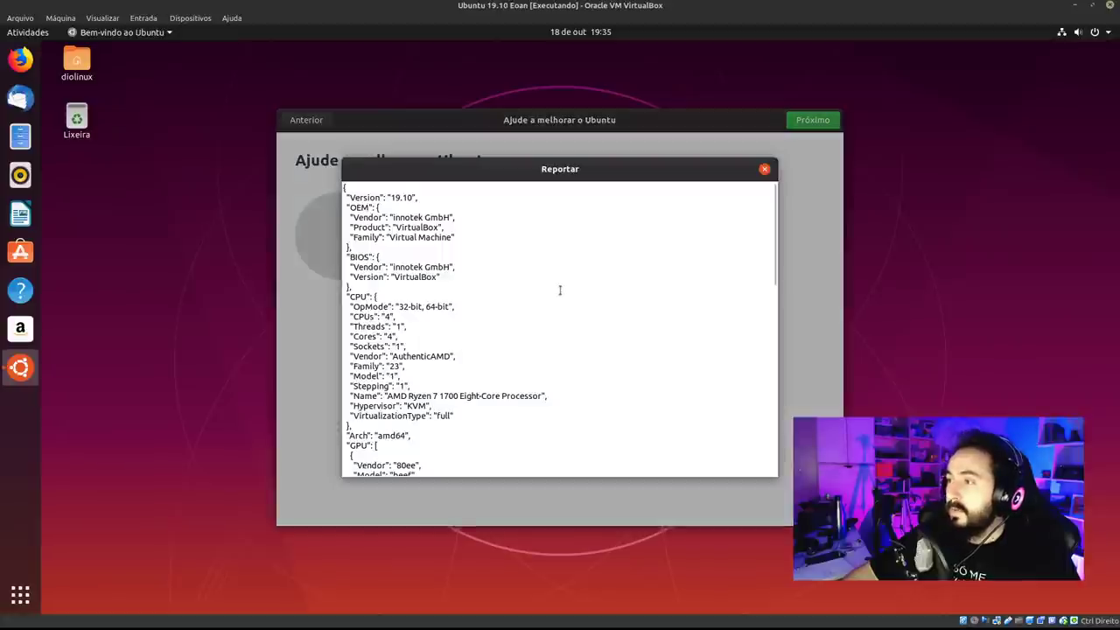
{"action": "left_click_drag", "start_coordinate": [775, 203], "coordinate": [767, 420]}
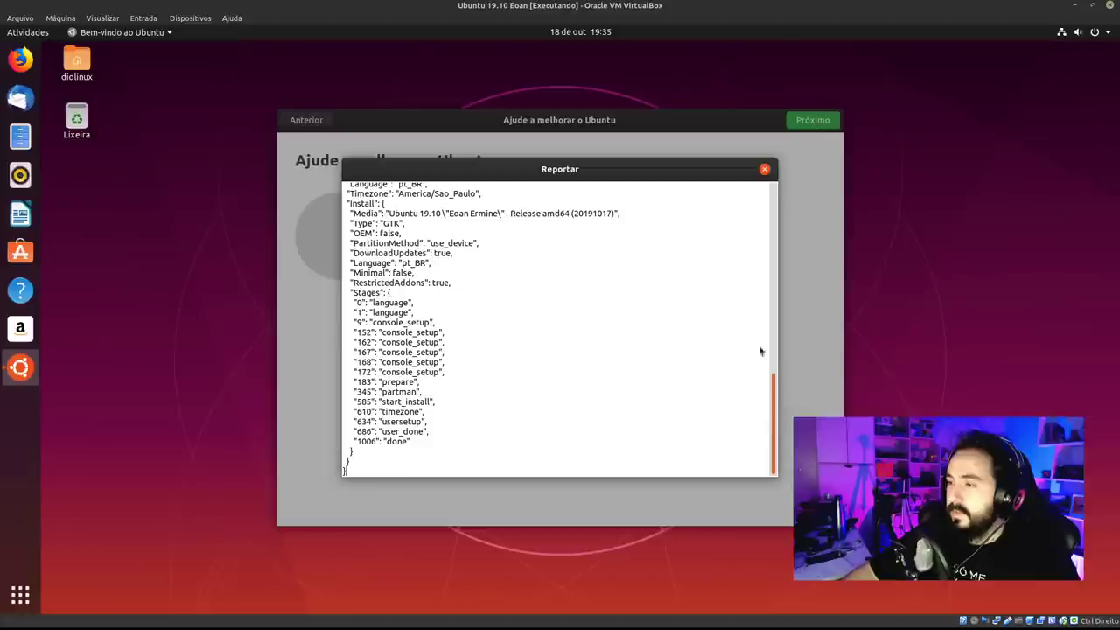
{"action": "left_click_drag", "start_coordinate": [760, 350], "coordinate": [737, 195]}
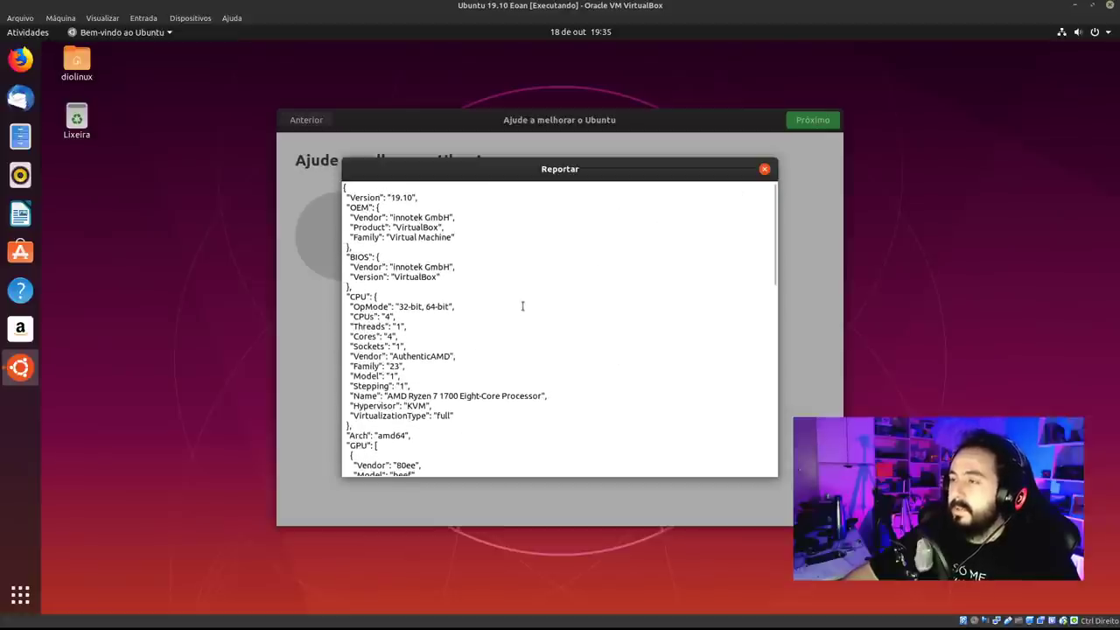
{"action": "left_click_drag", "start_coordinate": [472, 241], "coordinate": [440, 228]}
{"action": "left_click", "coordinate": [453, 247]}
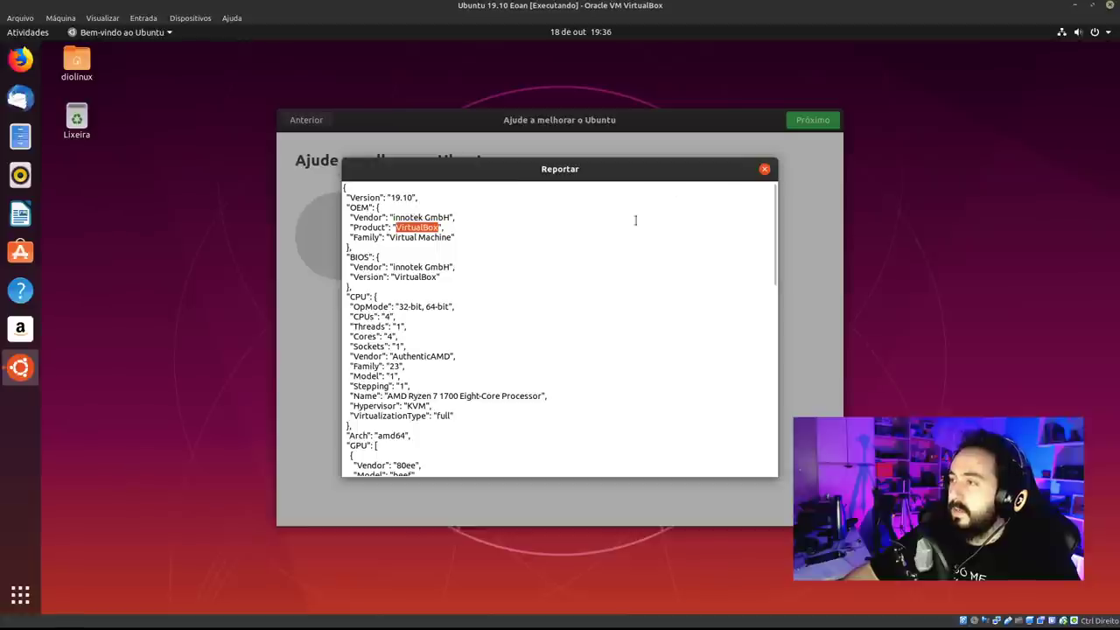
{"action": "left_click_drag", "start_coordinate": [774, 240], "coordinate": [773, 428]}
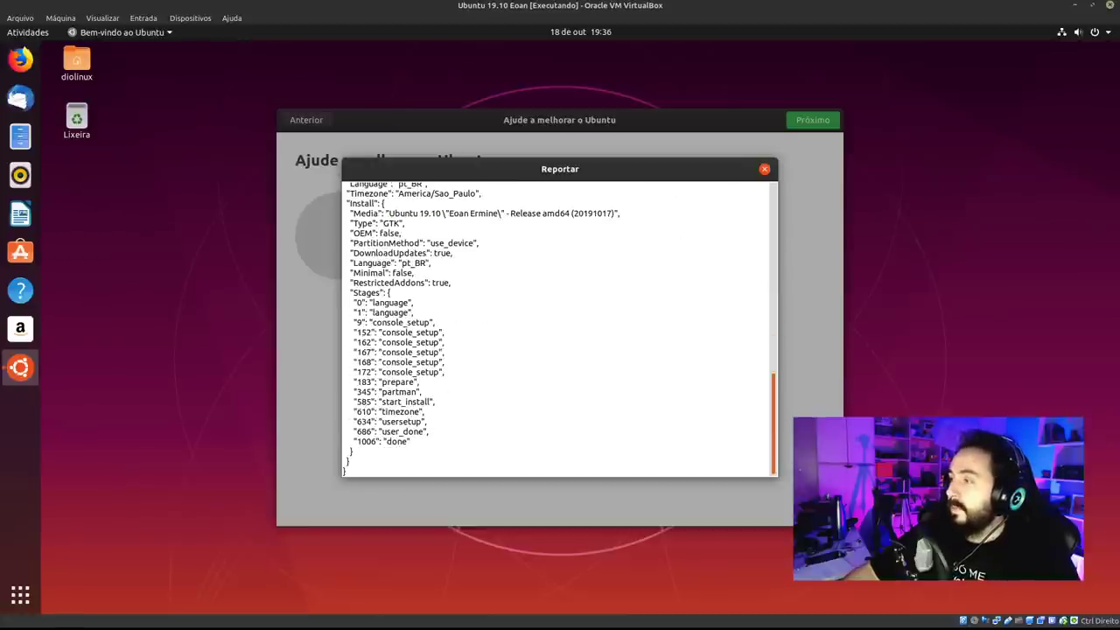
{"action": "scroll", "coordinate": [748, 341], "scroll_direction": "up", "scroll_amount": 8}
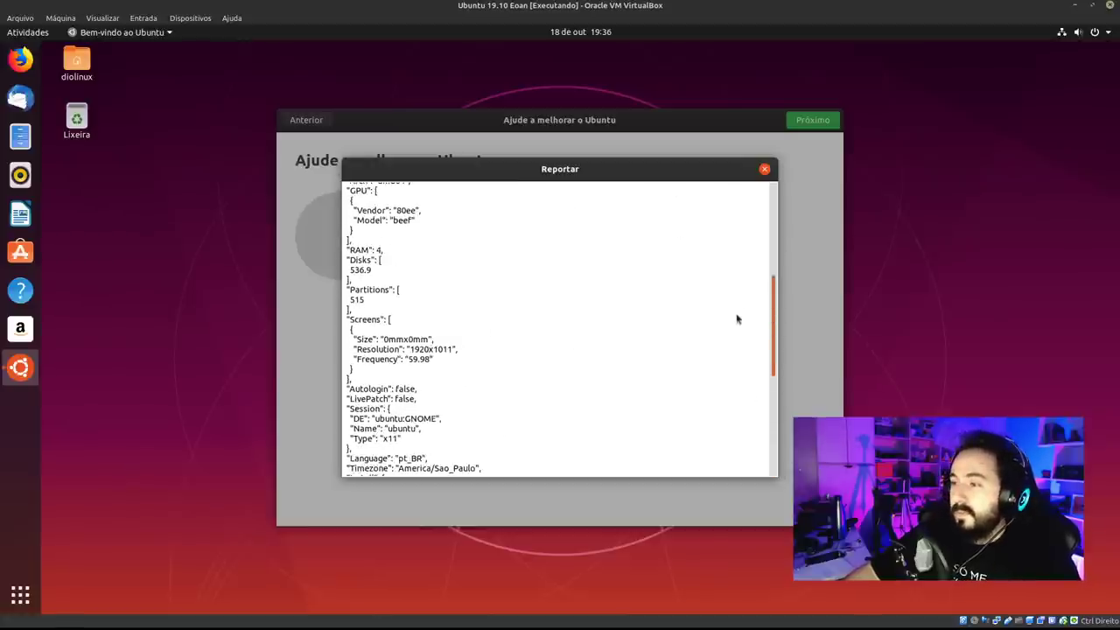
{"action": "scroll", "coordinate": [749, 350], "scroll_direction": "down", "scroll_amount": 1}
{"action": "scroll", "coordinate": [743, 359], "scroll_direction": "down", "scroll_amount": 2}
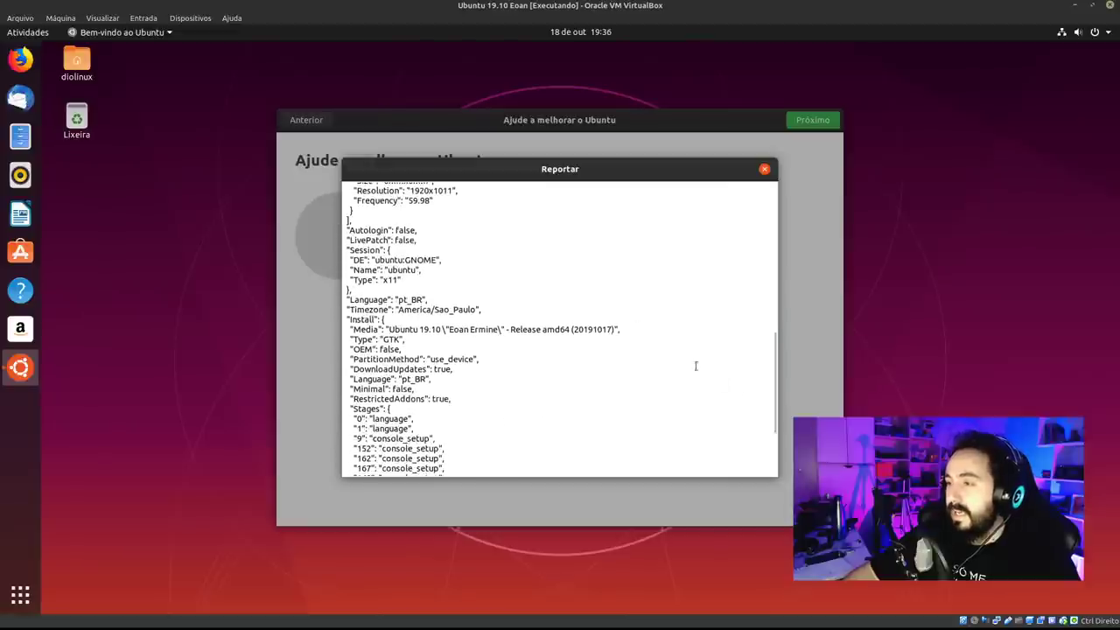
{"action": "left_click_drag", "start_coordinate": [402, 279], "coordinate": [350, 280]}
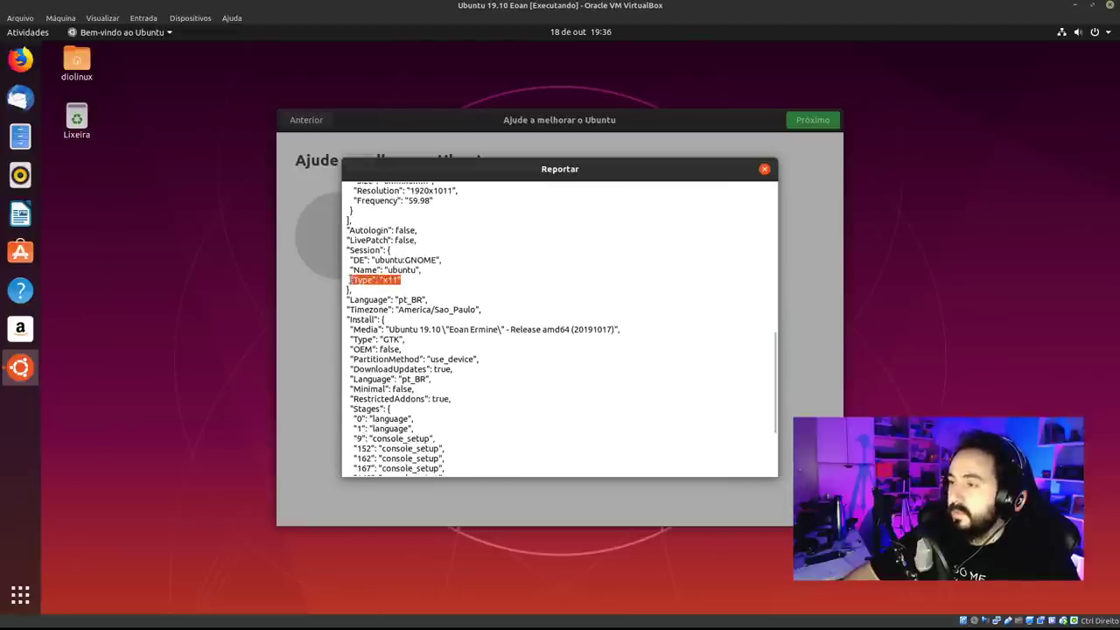
{"action": "left_click", "coordinate": [504, 299]}
{"action": "left_click_drag", "start_coordinate": [582, 329], "coordinate": [292, 306]}
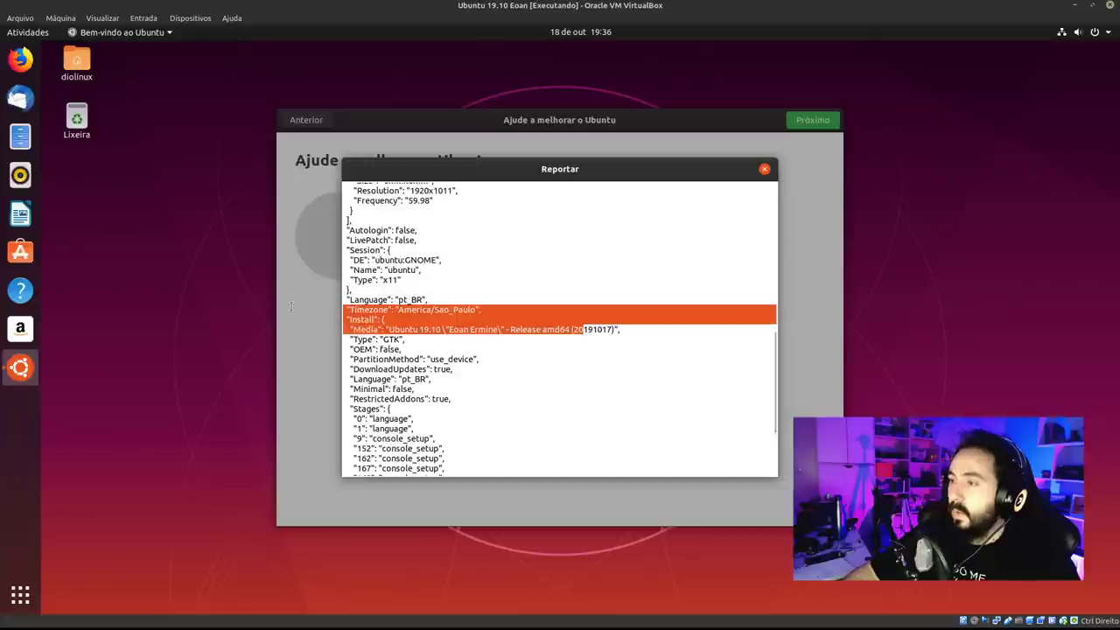
{"action": "left_click", "coordinate": [510, 310]}
{"action": "left_click_drag", "start_coordinate": [510, 310], "coordinate": [423, 299]}
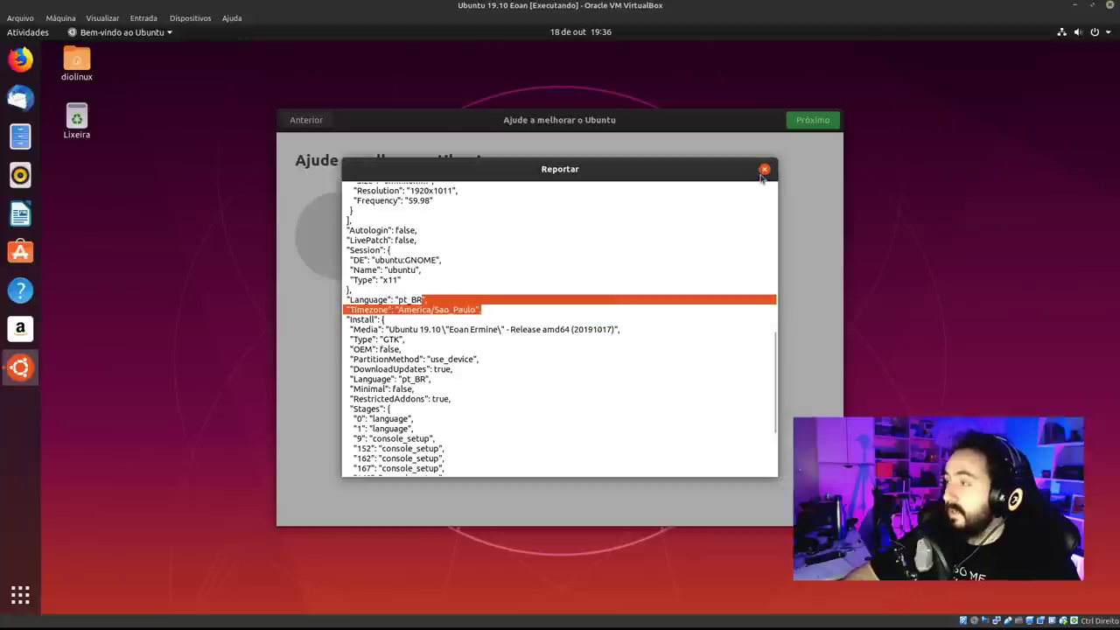
{"action": "left_click", "coordinate": [763, 171]}
{"action": "left_click", "coordinate": [576, 315]}
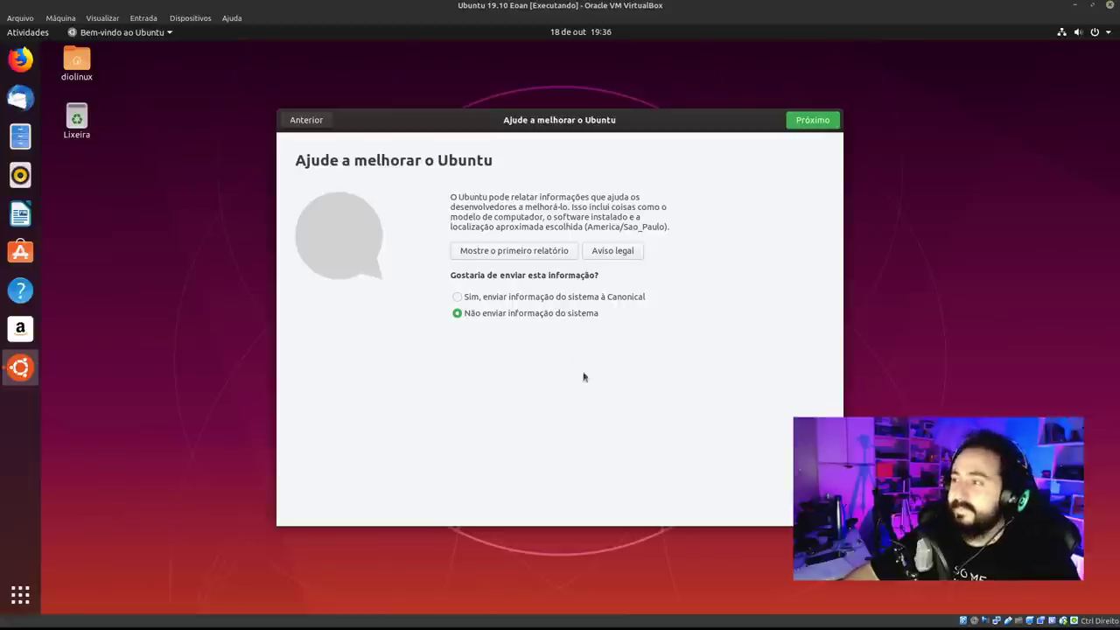
{"action": "left_click", "coordinate": [551, 299]}
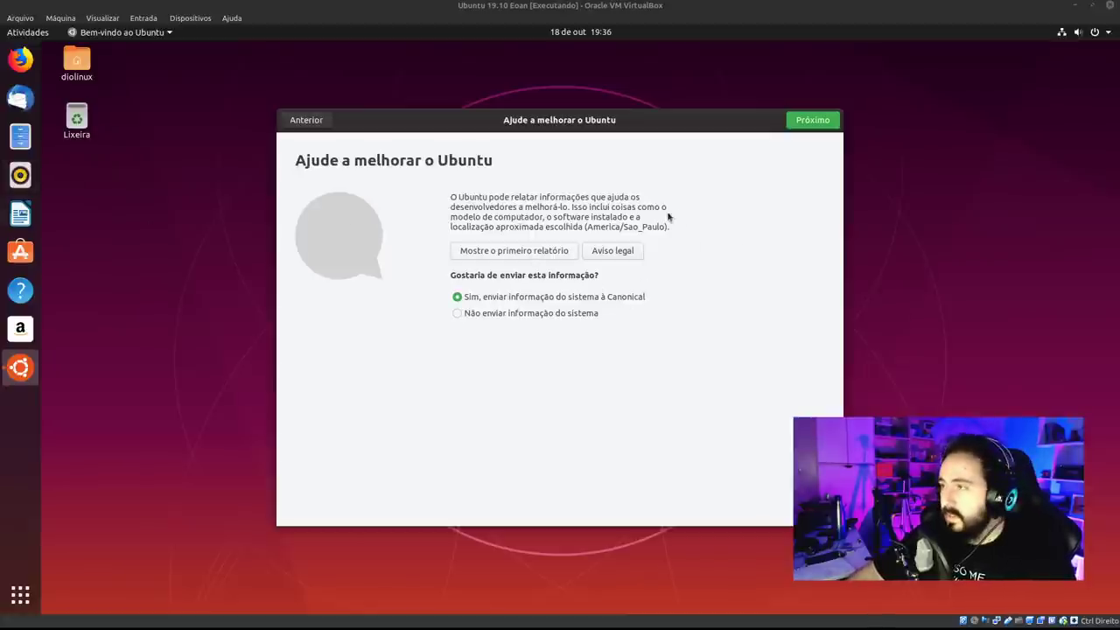
Open Privacy in system Settings and turn off Verificação de Ligação.
{"action": "left_click", "coordinate": [1076, 33]}
{"action": "left_click", "coordinate": [972, 157]}
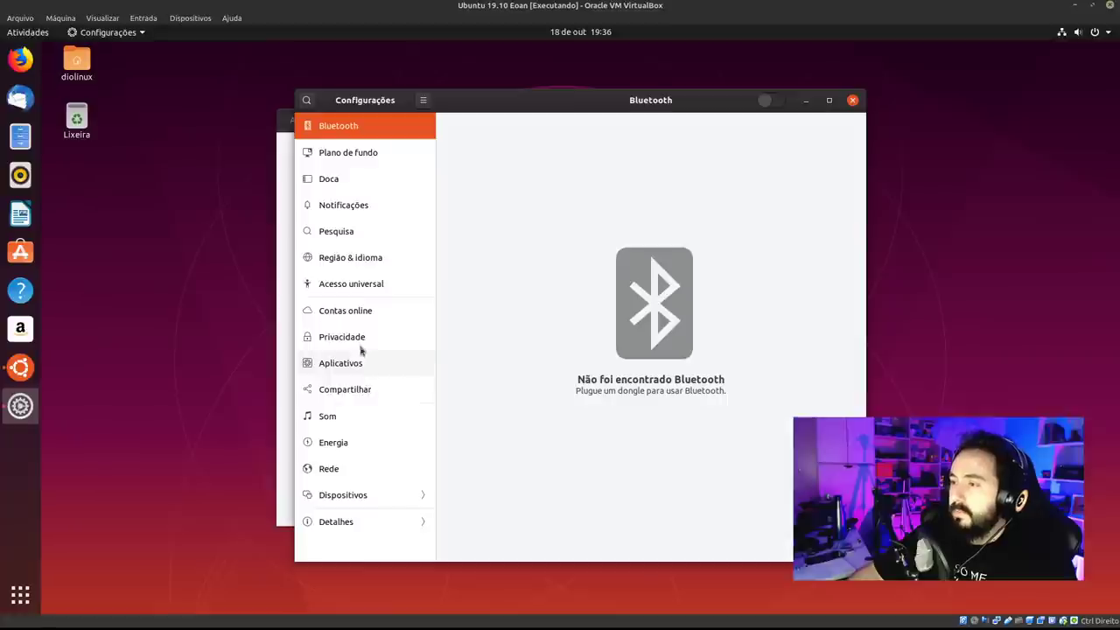
{"action": "left_click", "coordinate": [359, 340]}
{"action": "left_click_drag", "start_coordinate": [582, 109], "coordinate": [365, 81]}
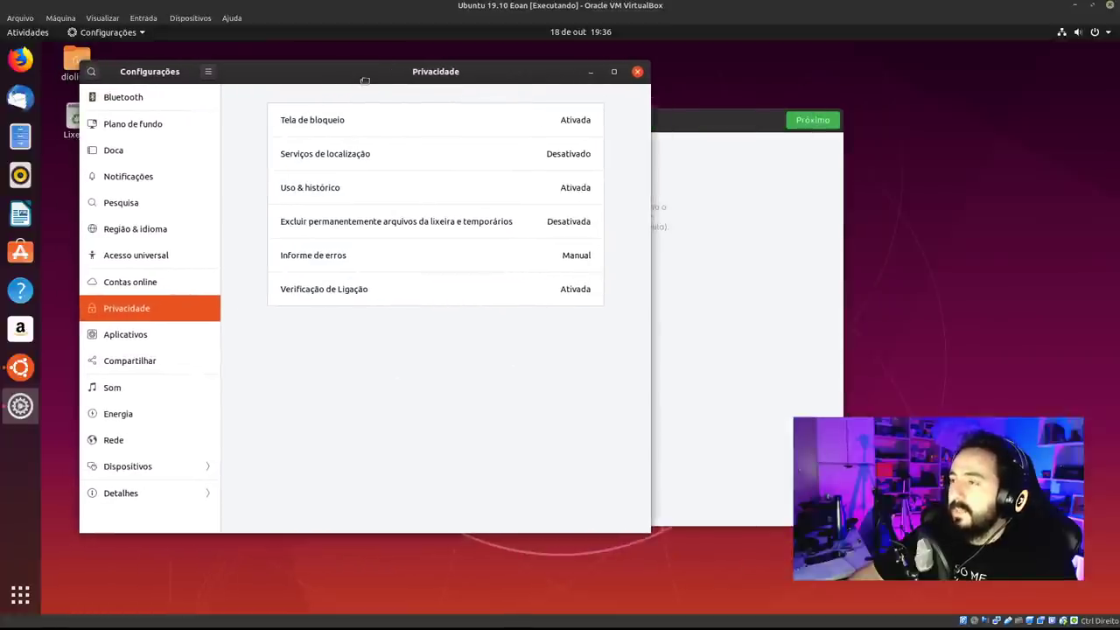
{"action": "left_click", "coordinate": [480, 299]}
{"action": "left_click", "coordinate": [467, 339]}
{"action": "left_click", "coordinate": [484, 239]}
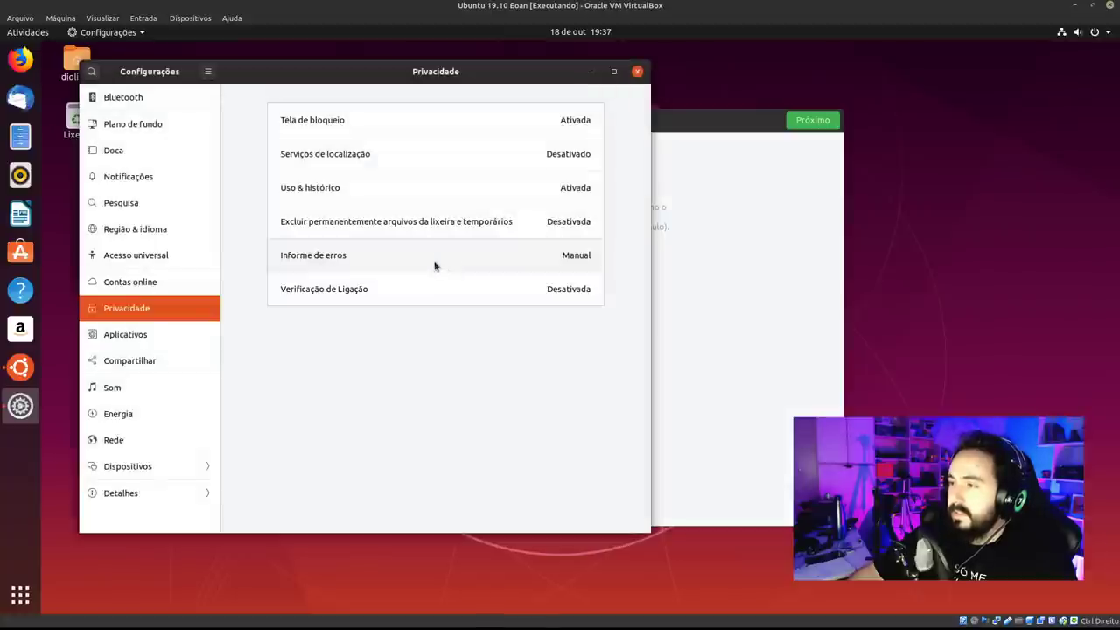
Set error reporting to Nunca, then close the Settings window.
{"action": "left_click", "coordinate": [435, 261]}
{"action": "left_click", "coordinate": [447, 320]}
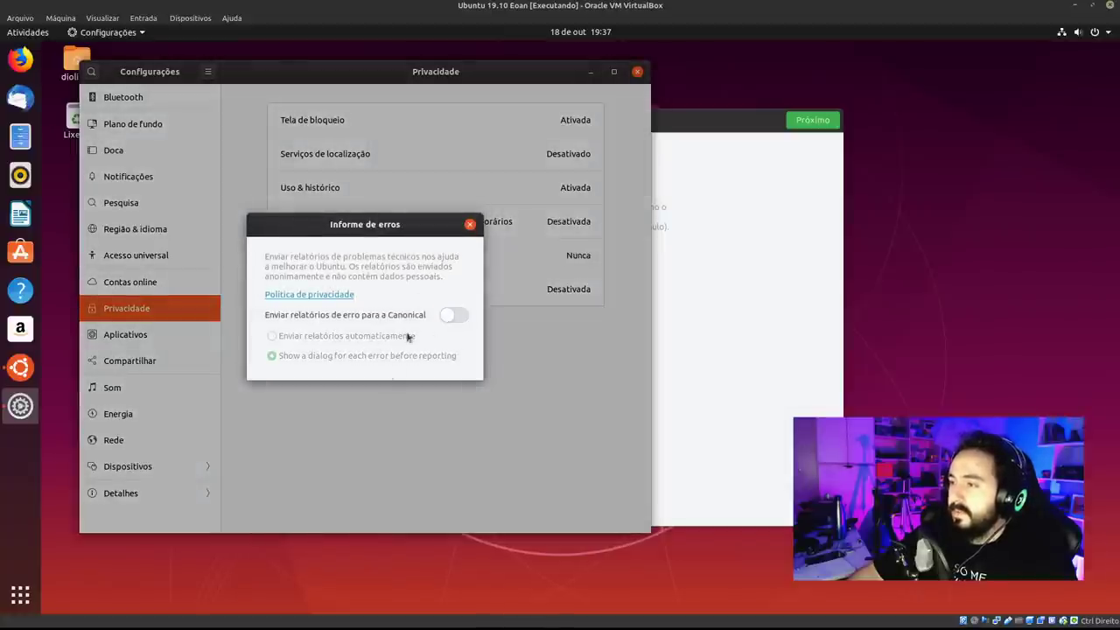
{"action": "left_click", "coordinate": [470, 225]}
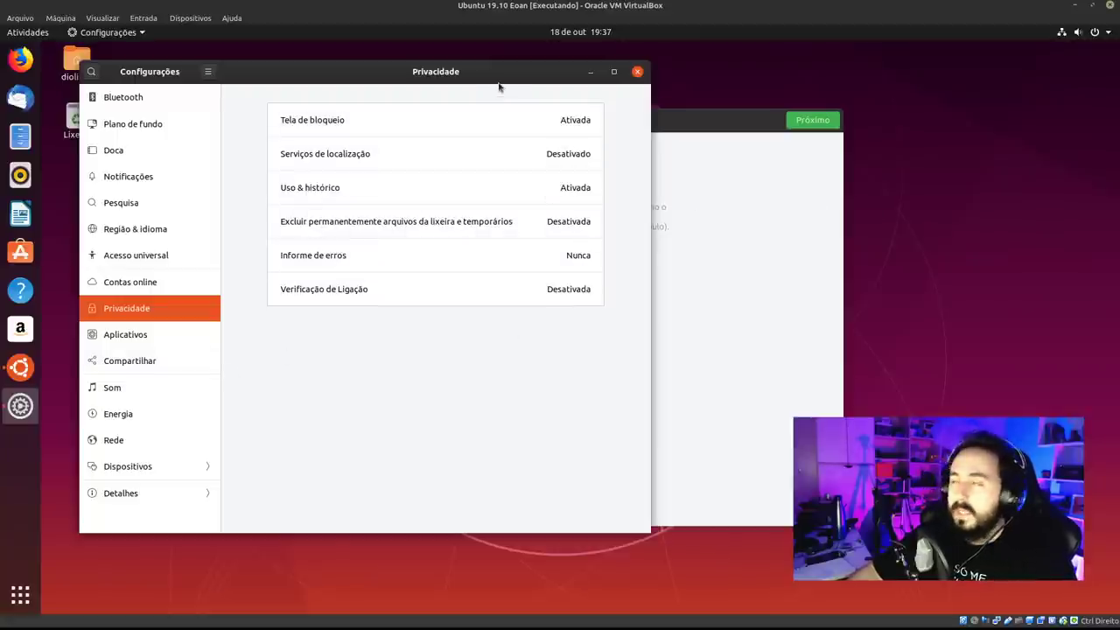
{"action": "left_click_drag", "start_coordinate": [500, 87], "coordinate": [572, 162]}
{"action": "left_click", "coordinate": [709, 146]}
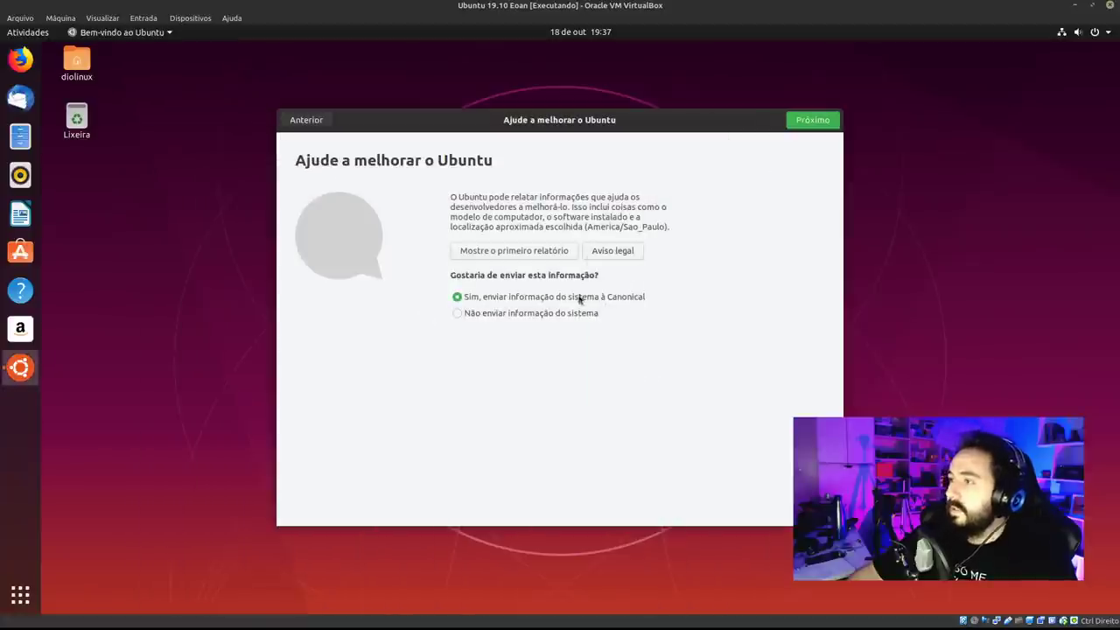
On the Privacidade page, leave Serviços de localização off and continue with Próximo.
{"action": "key", "text": "Return"}
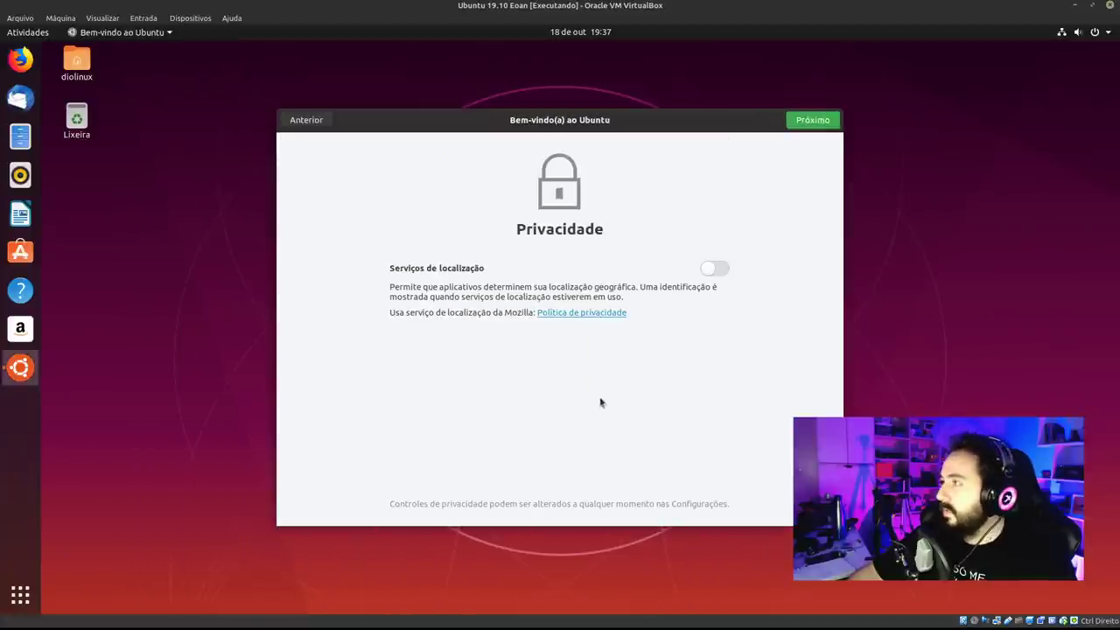
{"action": "left_click", "coordinate": [711, 271]}
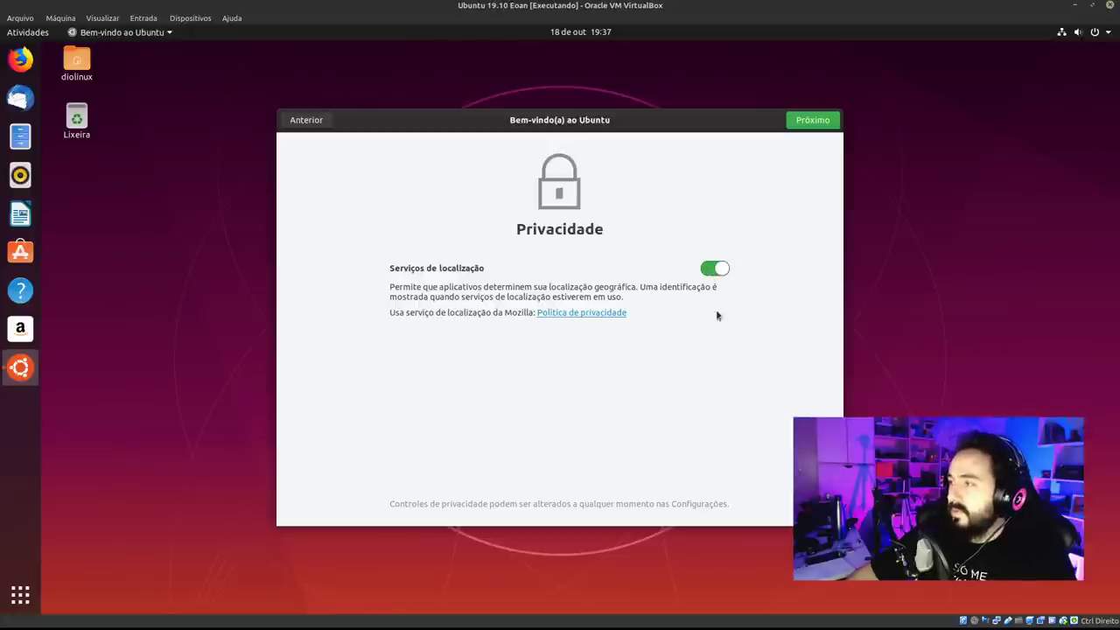
{"action": "left_click", "coordinate": [712, 272]}
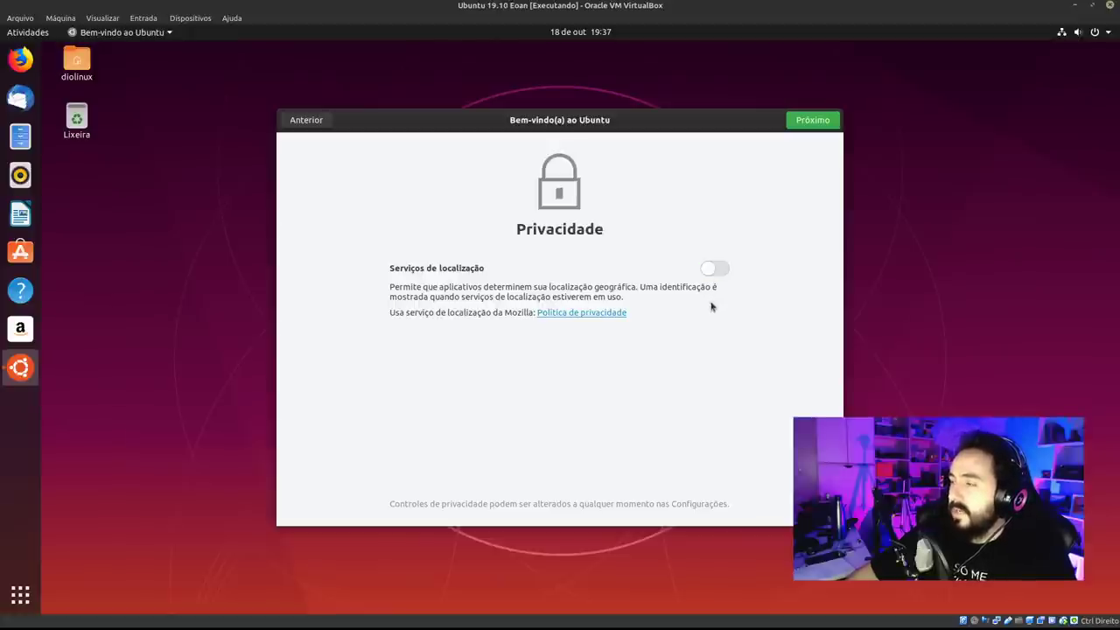
{"action": "left_click", "coordinate": [795, 125]}
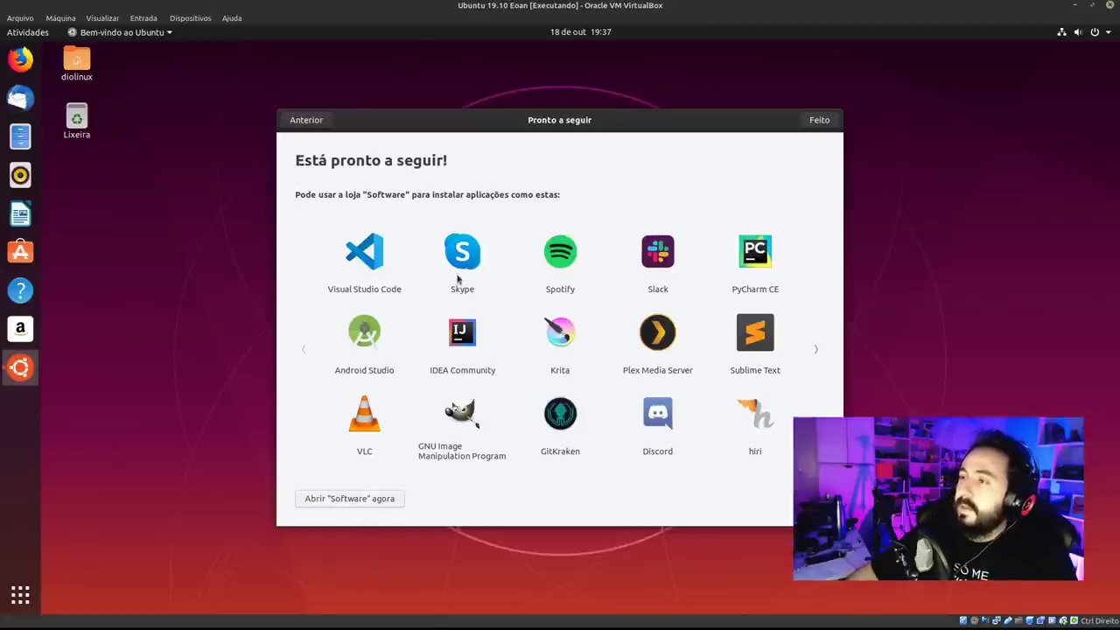
Browse the suggested-apps carousel back and forth, then finish the wizard with Feito.
{"action": "left_click", "coordinate": [817, 343]}
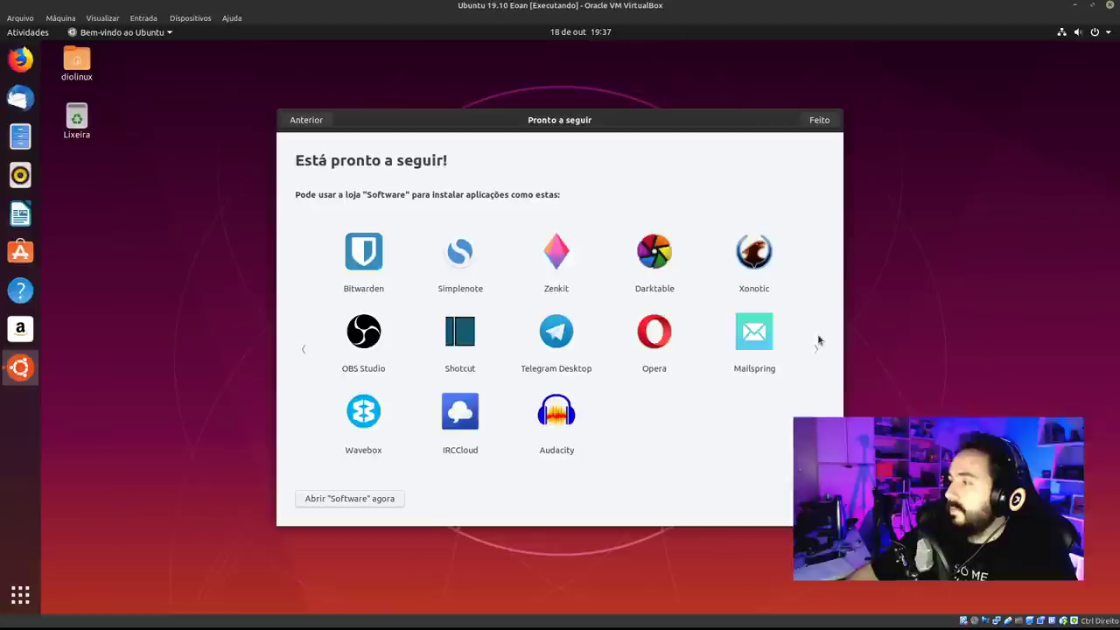
{"action": "left_click", "coordinate": [305, 378]}
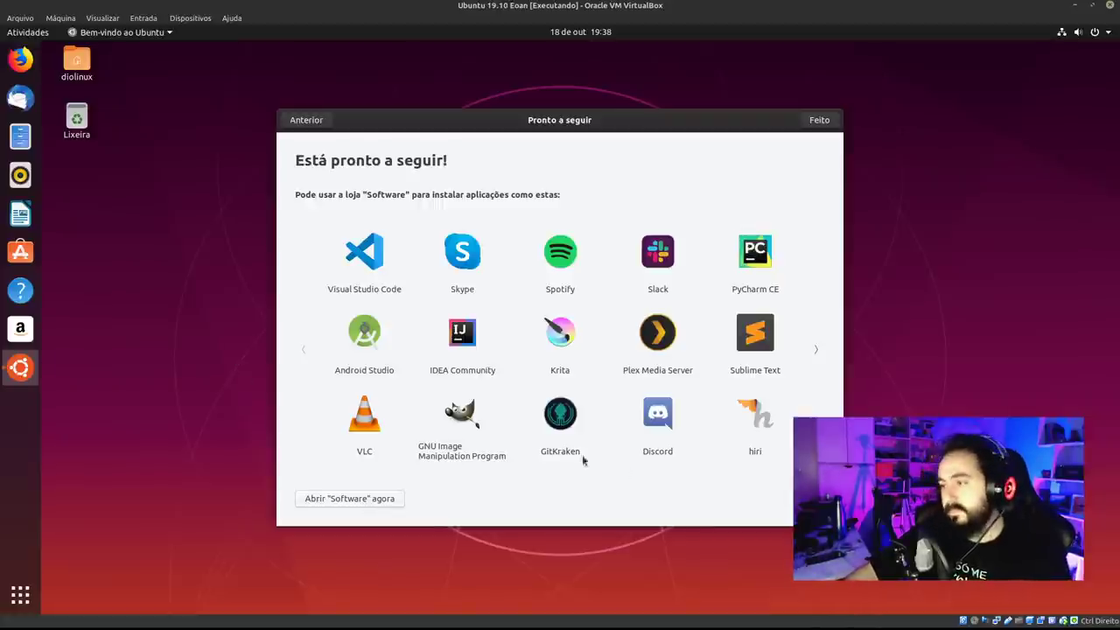
{"action": "left_click", "coordinate": [818, 368]}
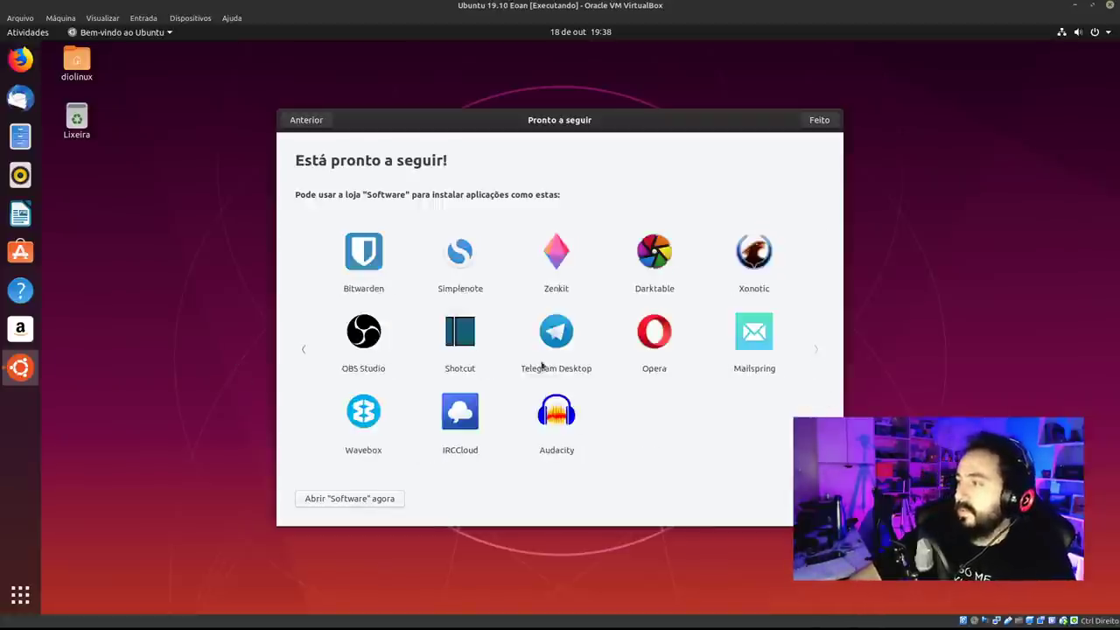
{"action": "left_click", "coordinate": [302, 331]}
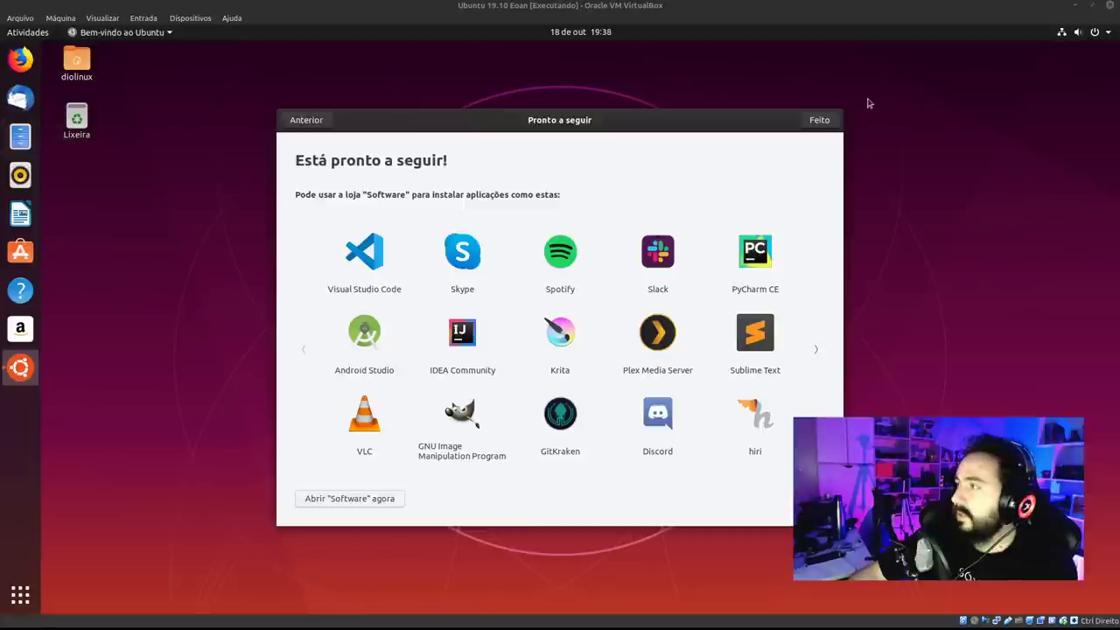
{"action": "left_click", "coordinate": [826, 124]}
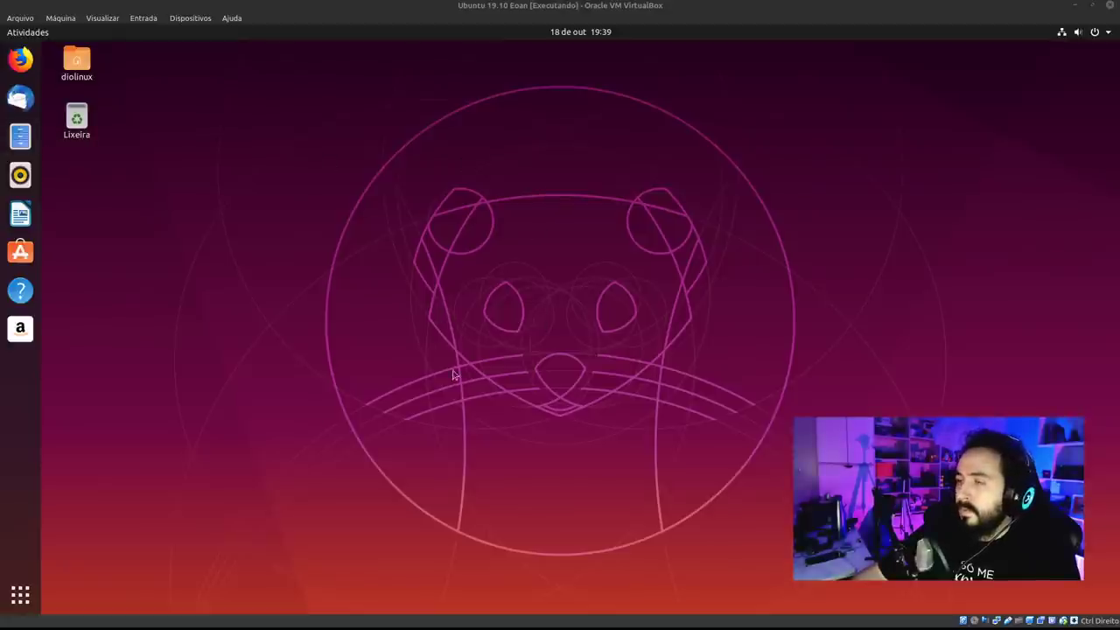
{"action": "left_click", "coordinate": [145, 239]}
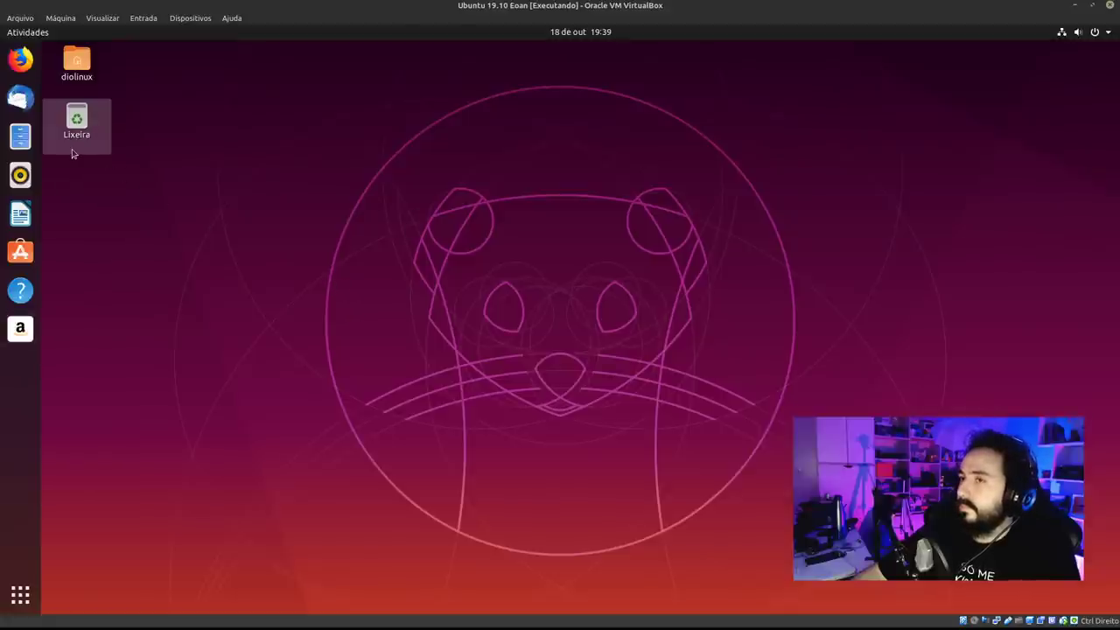
{"action": "left_click", "coordinate": [1087, 33]}
{"action": "left_click", "coordinate": [566, 32]}
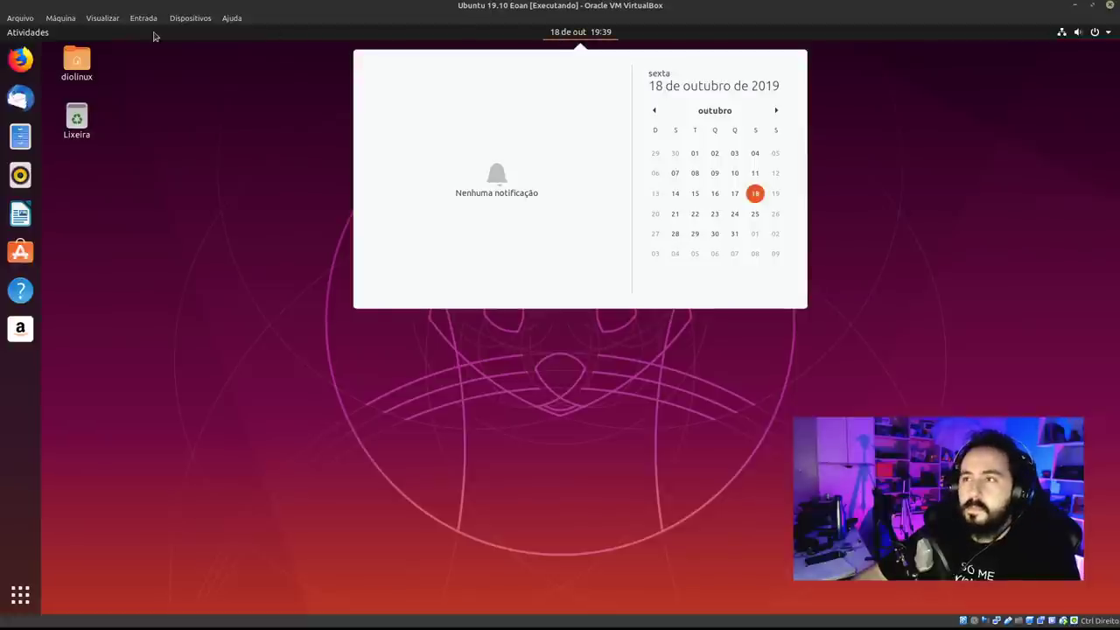
{"action": "left_click", "coordinate": [566, 33]}
{"action": "left_click", "coordinate": [579, 35]}
{"action": "left_click", "coordinate": [583, 37]}
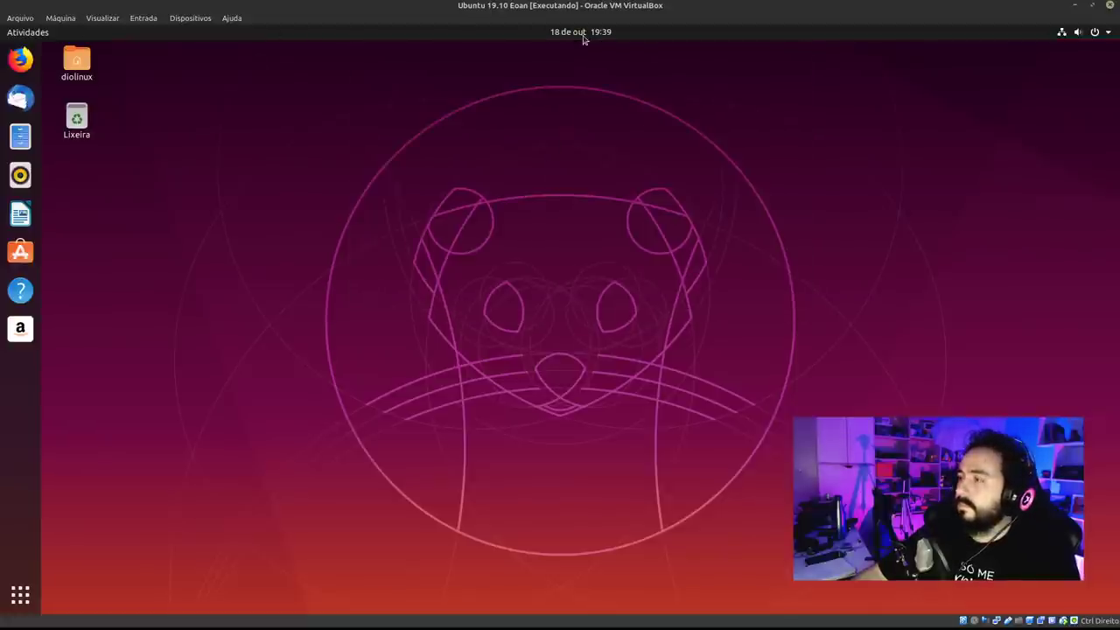
{"action": "left_click", "coordinate": [583, 37]}
{"action": "left_click", "coordinate": [1059, 35]}
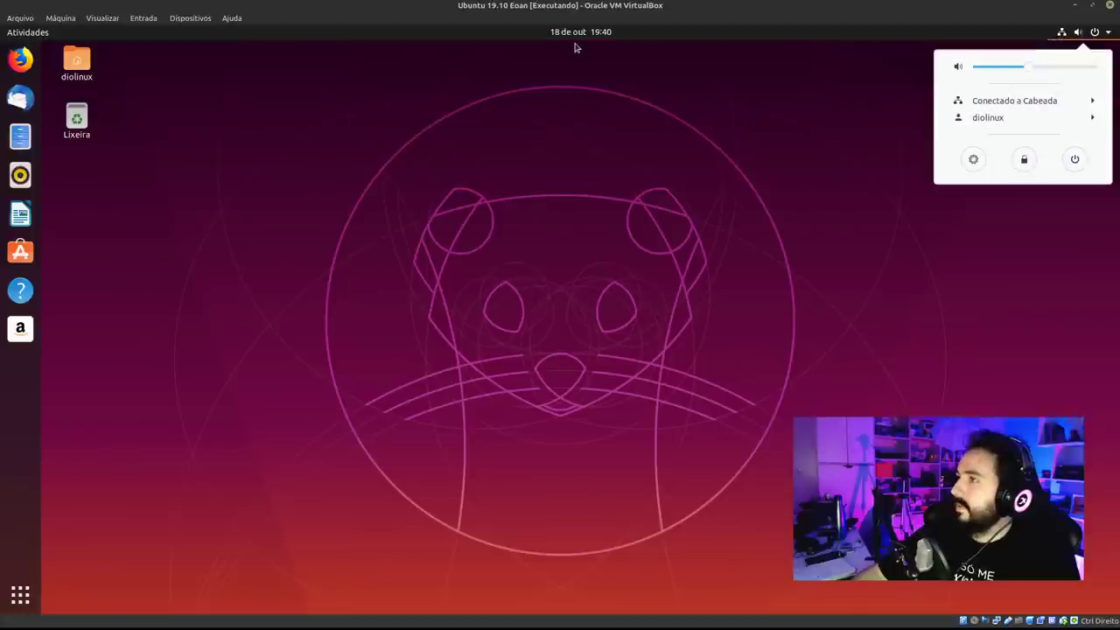
{"action": "left_click", "coordinate": [578, 36]}
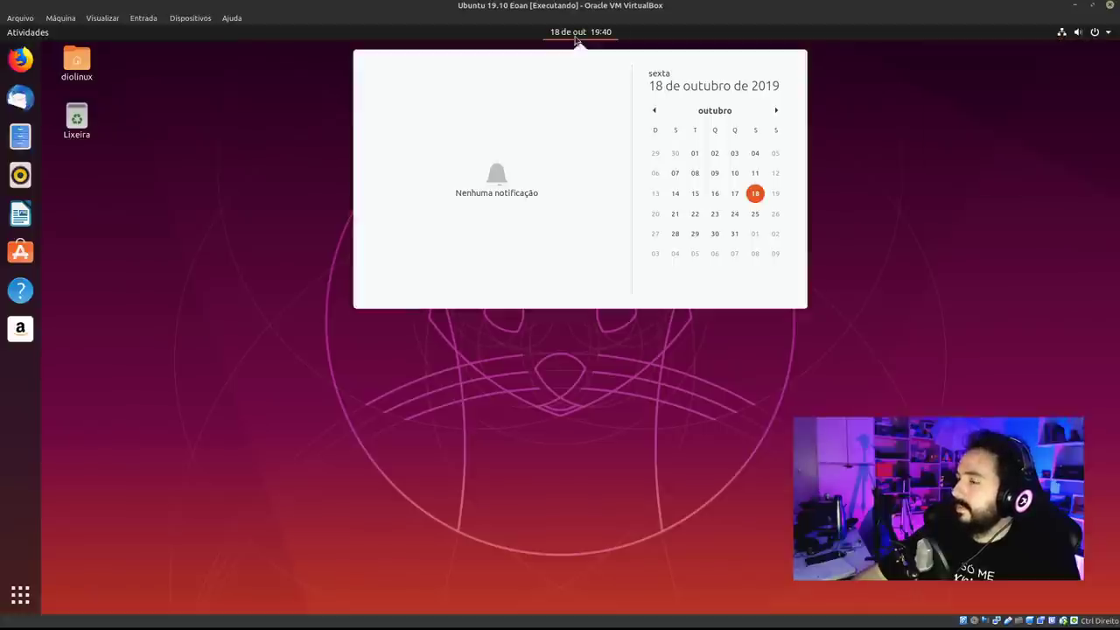
{"action": "left_click", "coordinate": [776, 110]}
{"action": "left_click", "coordinate": [654, 110]}
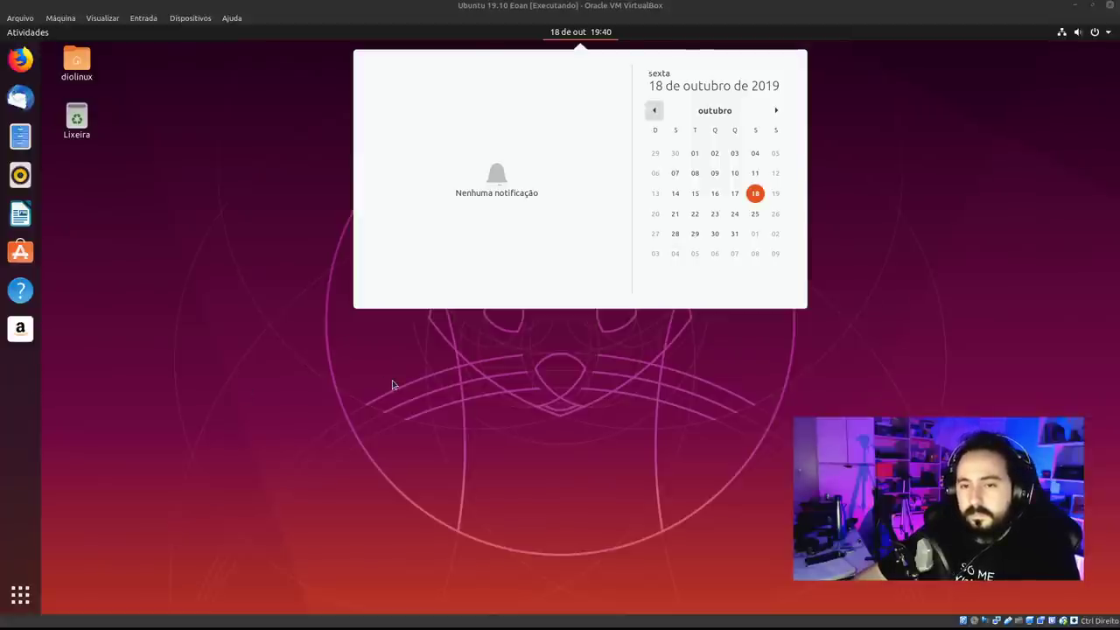
{"action": "left_click", "coordinate": [438, 369]}
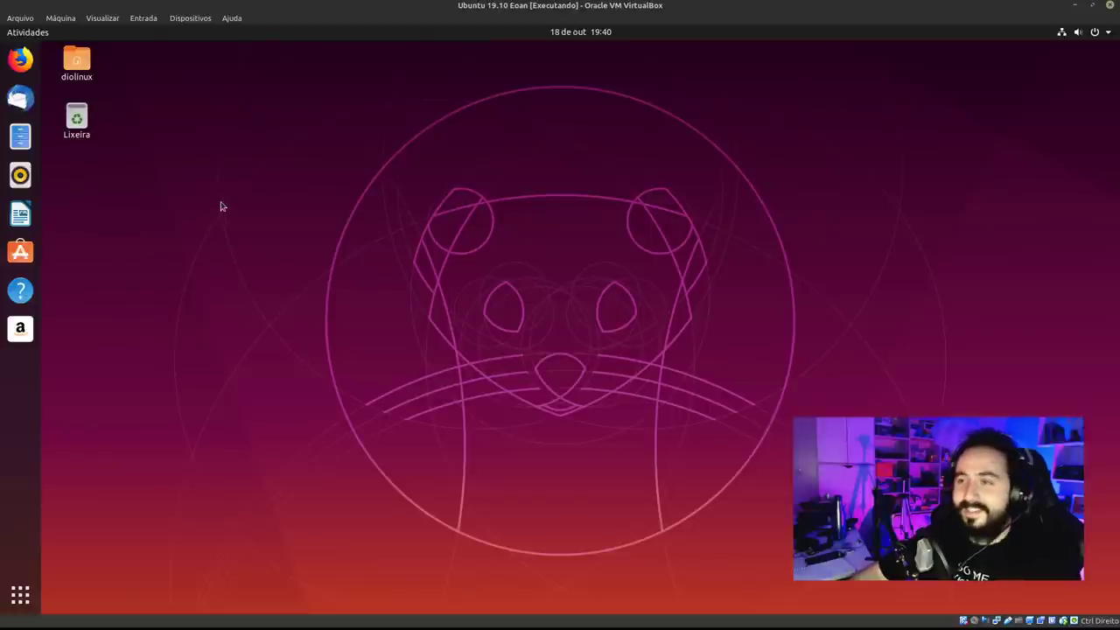
{"action": "right_click", "coordinate": [358, 178]}
{"action": "left_click", "coordinate": [298, 405]}
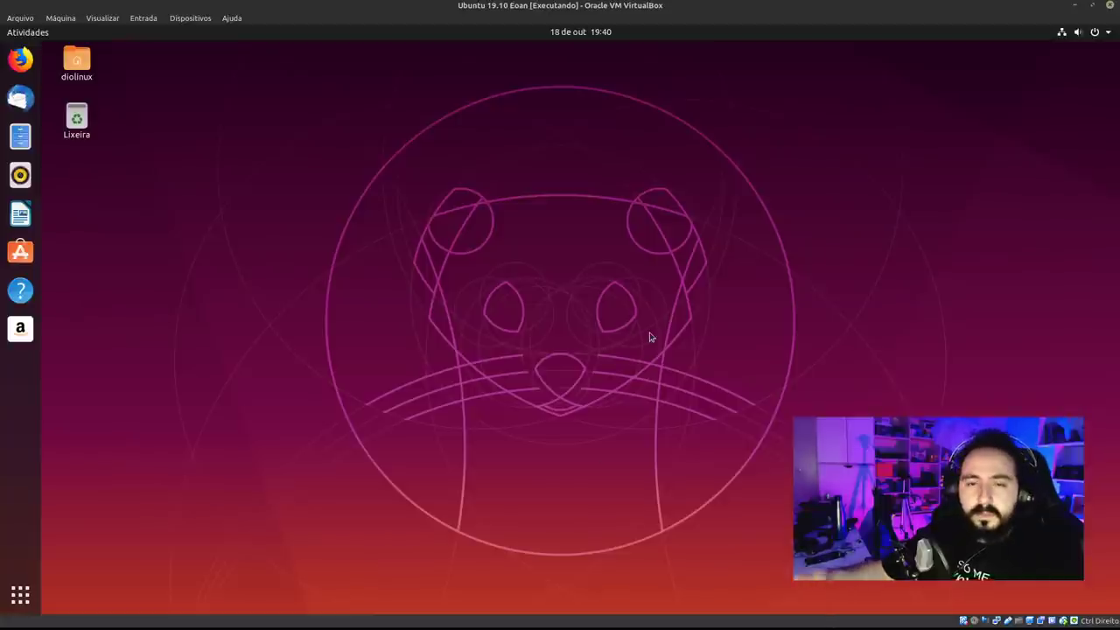
Open Alterar plano de fundo from the desktop menu and enlarge the Settings window.
{"action": "right_click", "coordinate": [473, 227]}
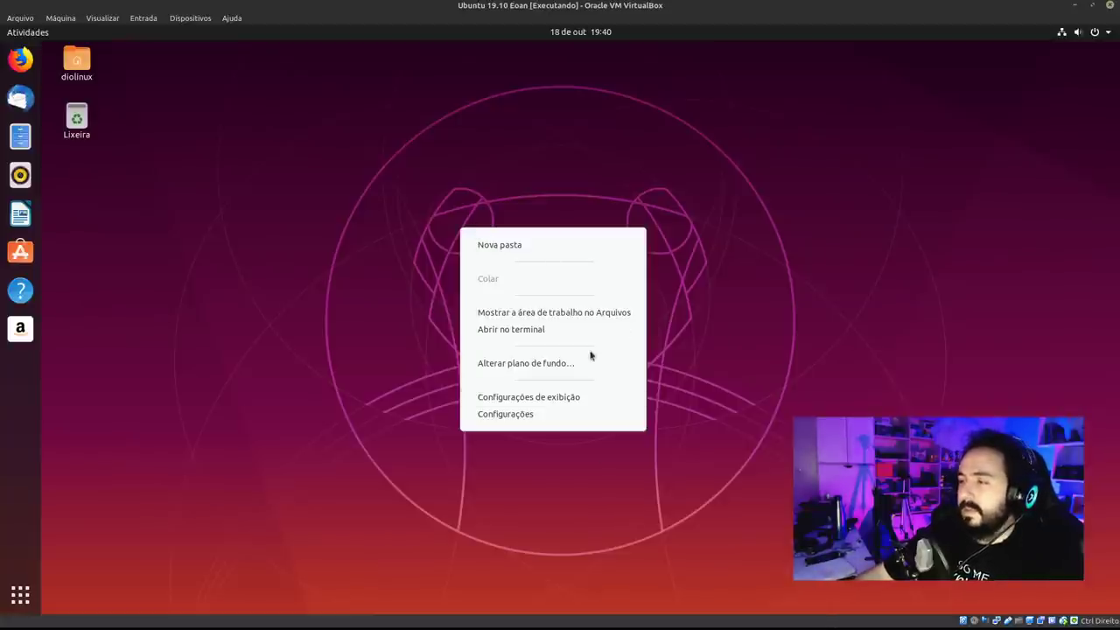
{"action": "left_click", "coordinate": [594, 360]}
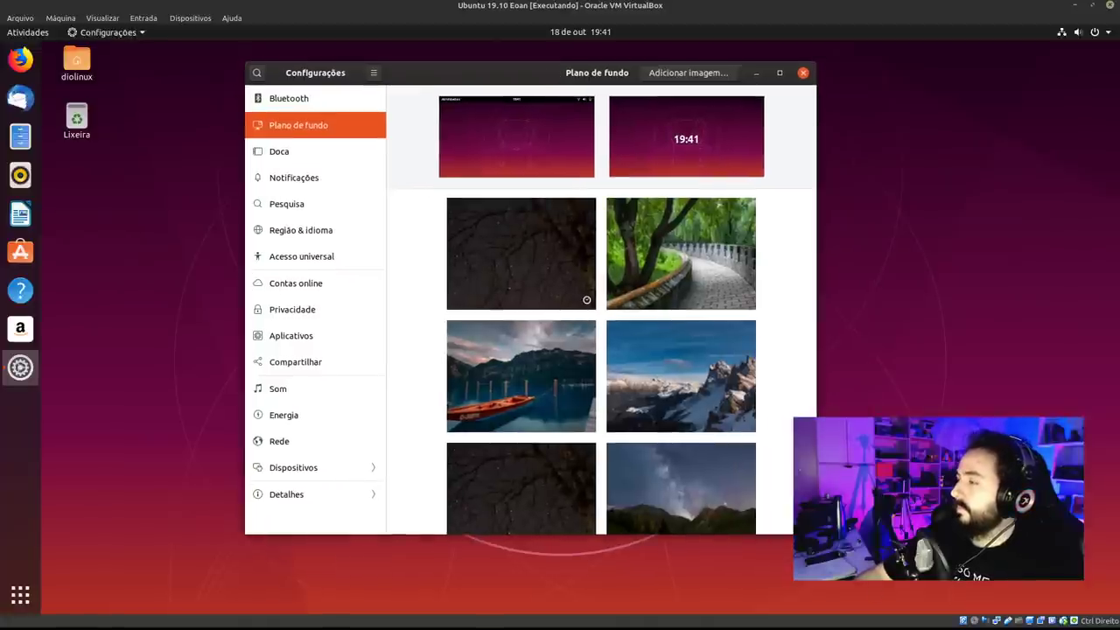
{"action": "left_click_drag", "start_coordinate": [815, 533], "coordinate": [999, 596]}
{"action": "left_click_drag", "start_coordinate": [728, 72], "coordinate": [536, 50]}
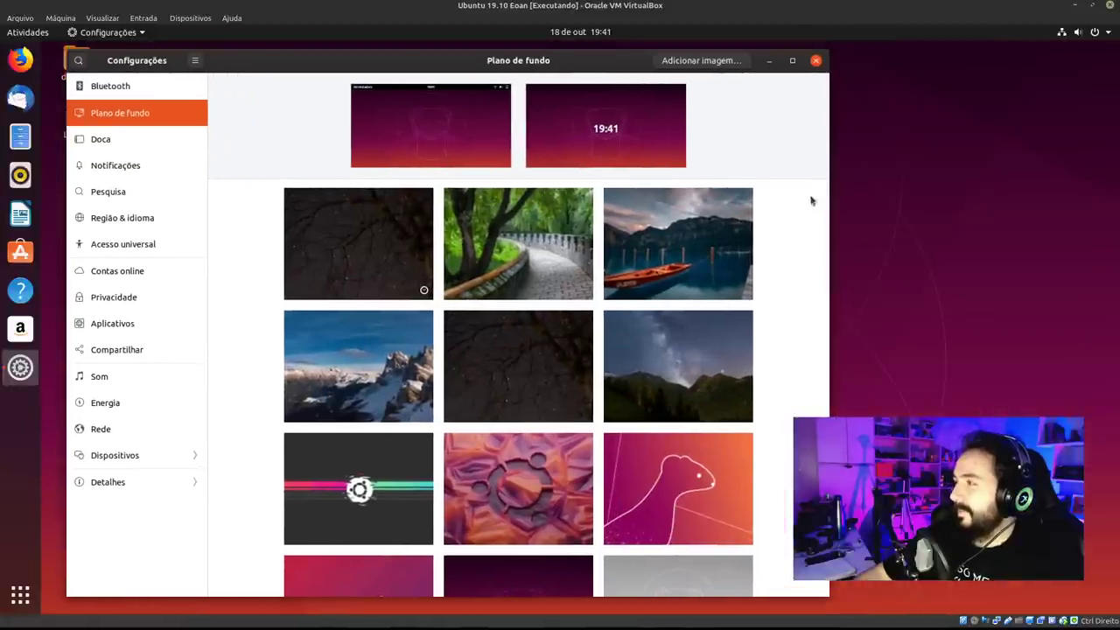
{"action": "scroll", "coordinate": [748, 338], "scroll_direction": "down", "scroll_amount": 2}
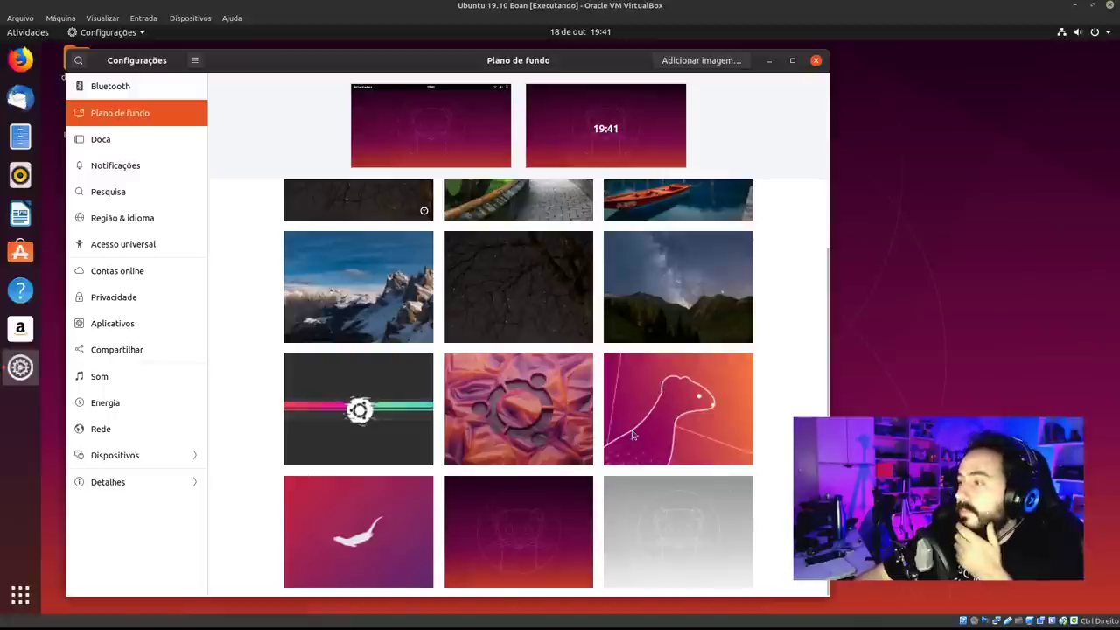
Set the salamander image as both desktop and lock-screen wallpaper.
{"action": "left_click", "coordinate": [669, 426]}
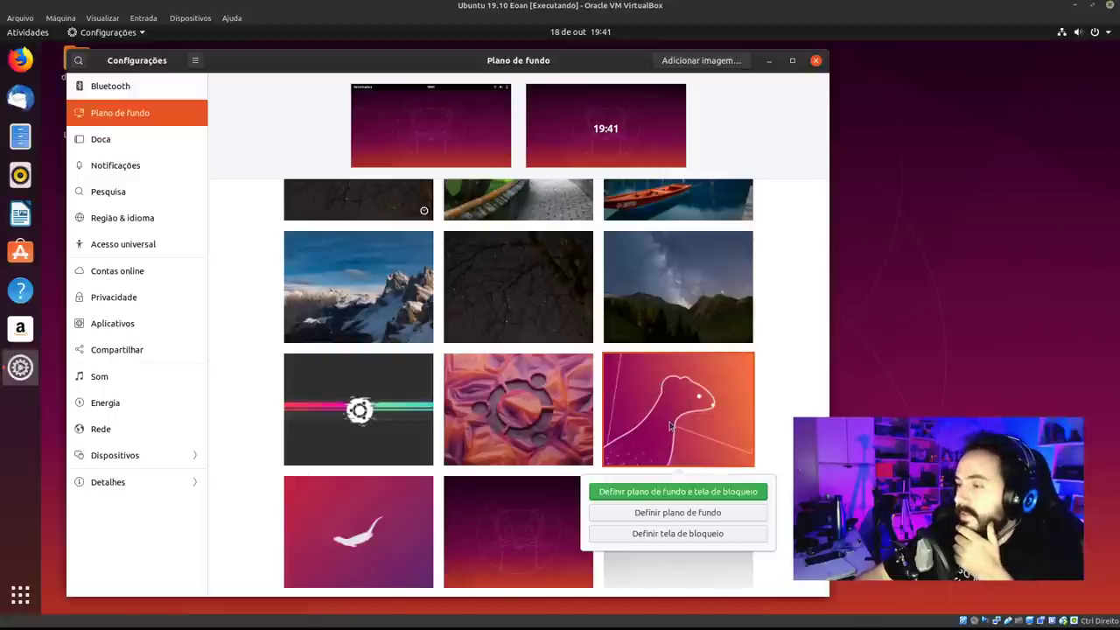
{"action": "left_click", "coordinate": [378, 546]}
{"action": "left_click", "coordinate": [378, 545]}
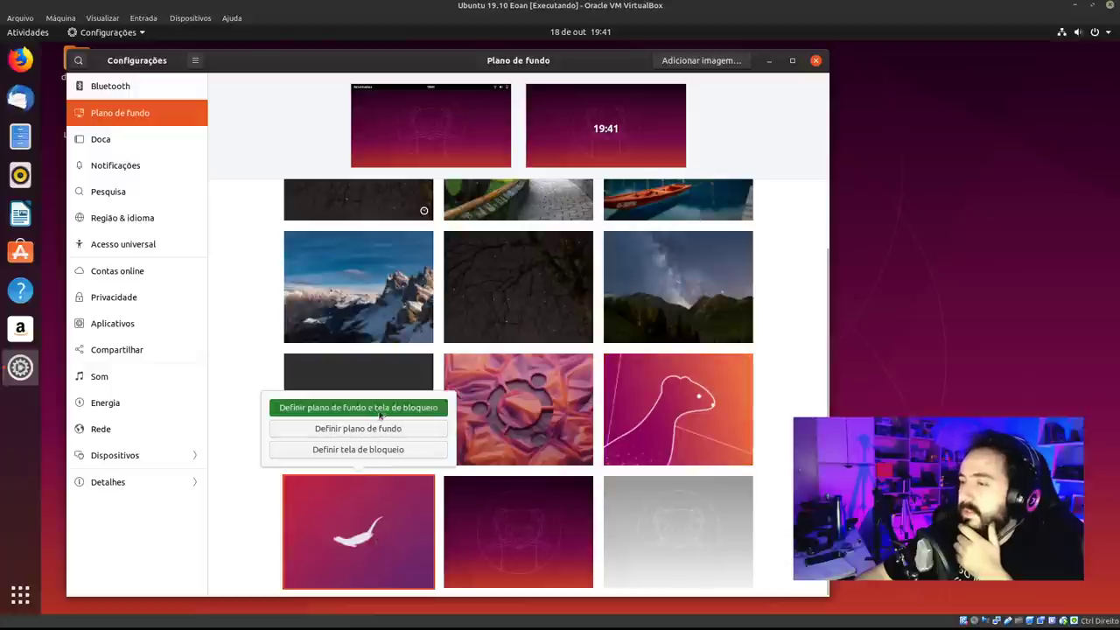
{"action": "left_click", "coordinate": [383, 417]}
{"action": "left_click_drag", "start_coordinate": [592, 61], "coordinate": [624, 64]}
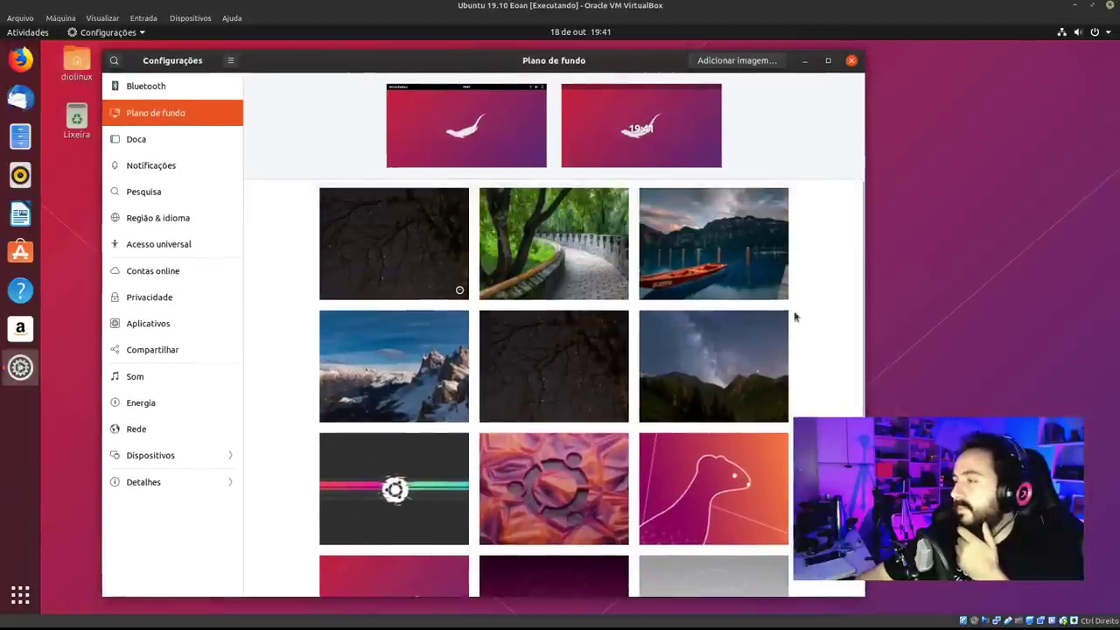
Switch to the striped Ubuntu wallpaper for background and lock screen, then choose Adicionar imagem….
{"action": "left_click", "coordinate": [395, 491]}
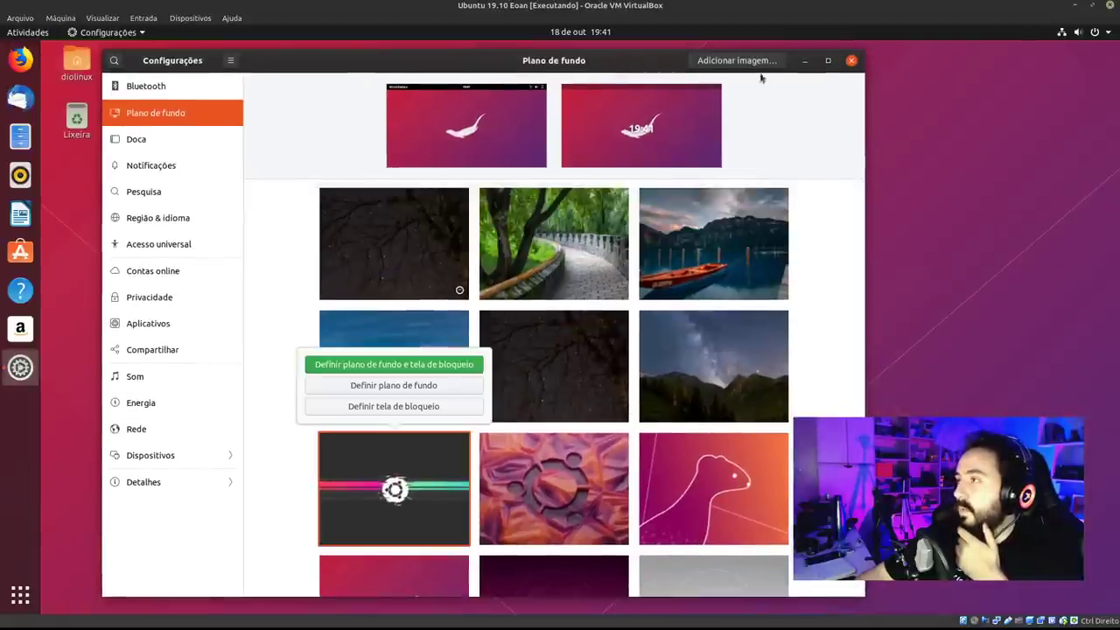
{"action": "left_click", "coordinate": [468, 362]}
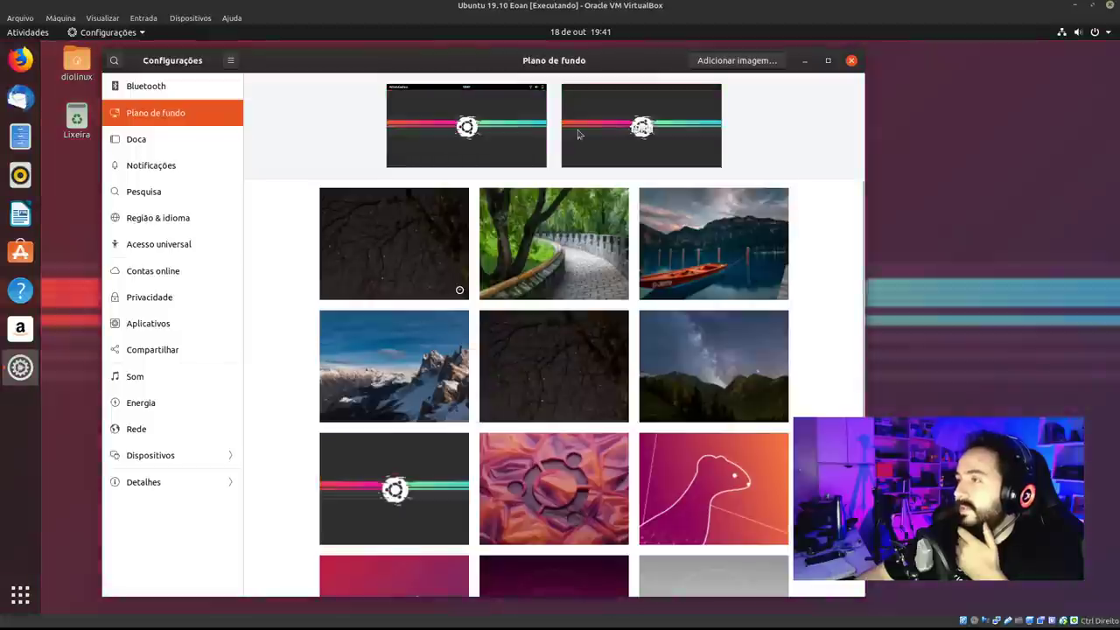
{"action": "left_click_drag", "start_coordinate": [603, 62], "coordinate": [573, 63]}
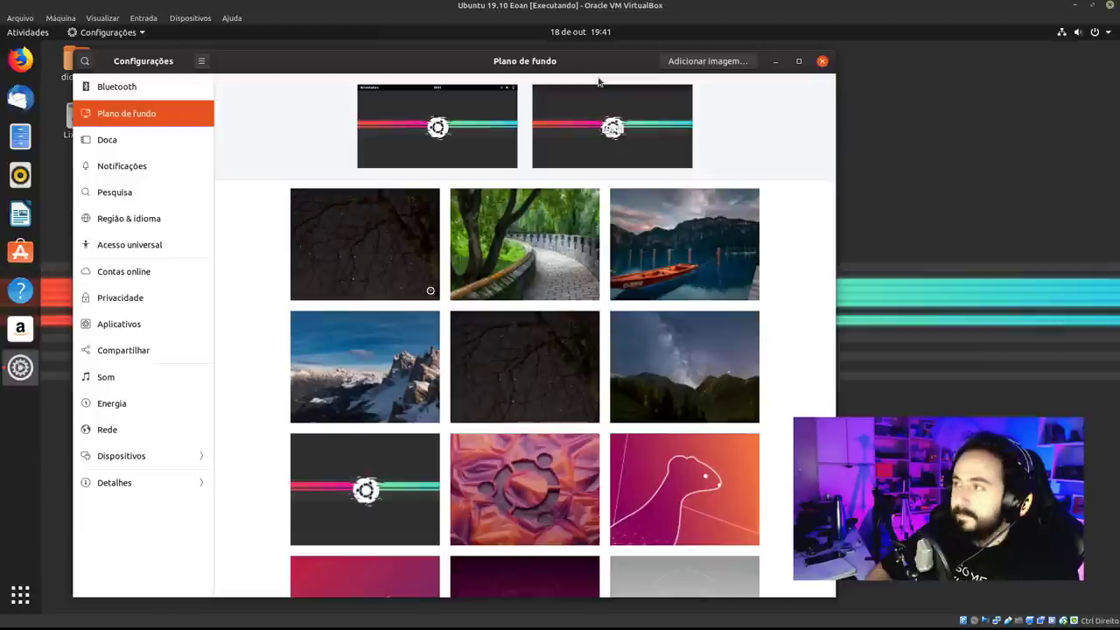
{"action": "left_click", "coordinate": [711, 61]}
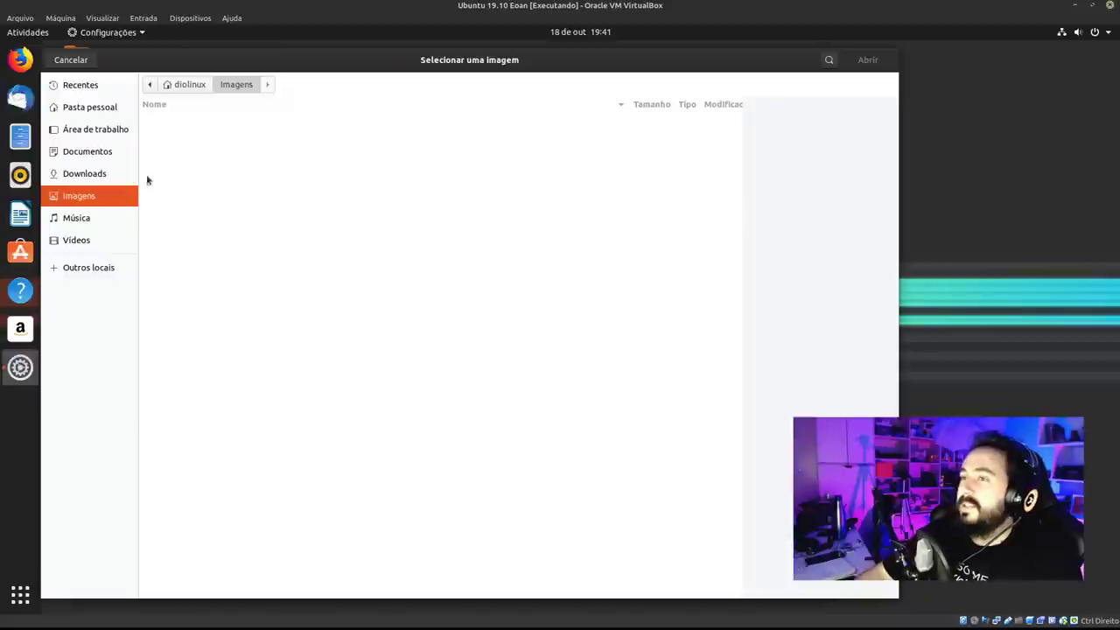
Check Downloads and Imagens for images, cancel adding one, then close the Plano de fundo settings.
{"action": "left_click", "coordinate": [95, 173]}
{"action": "left_click", "coordinate": [105, 195]}
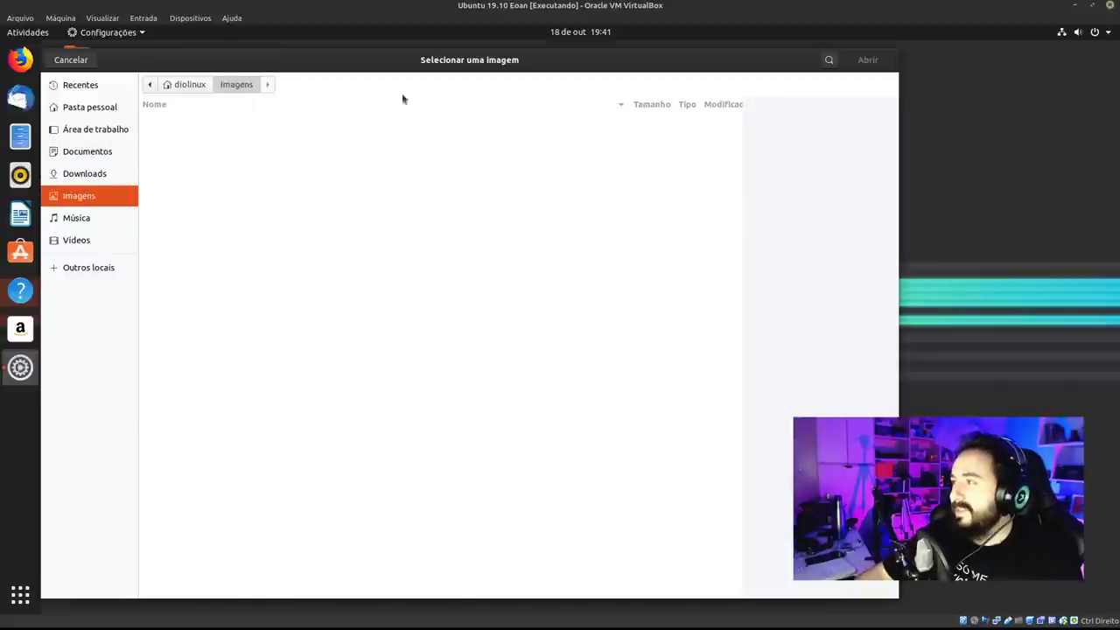
{"action": "left_click", "coordinate": [60, 63]}
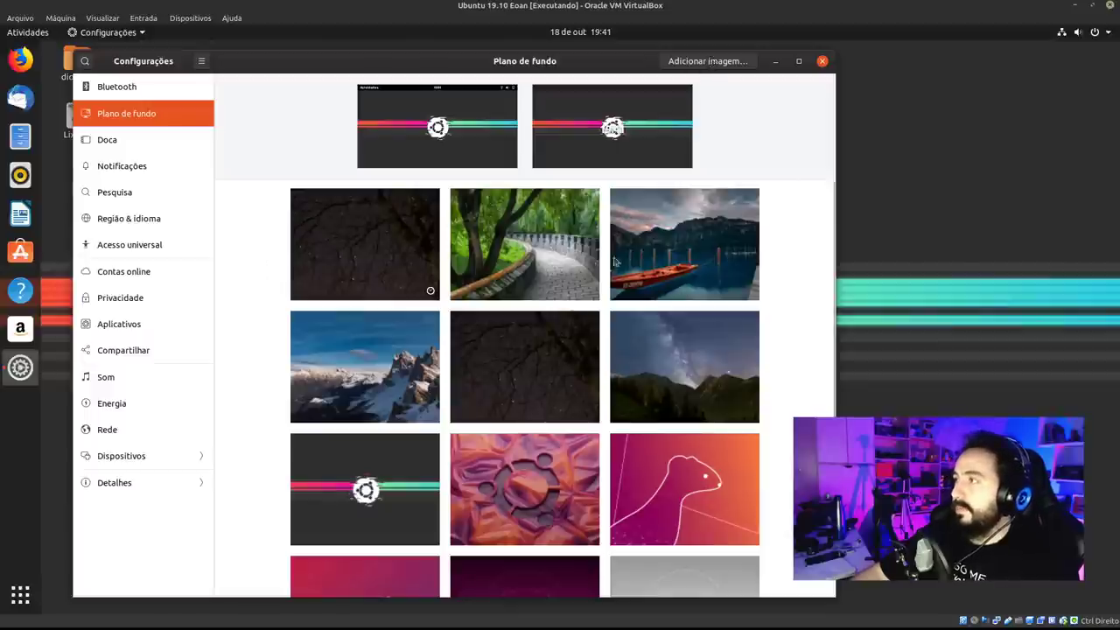
{"action": "left_click", "coordinate": [713, 61]}
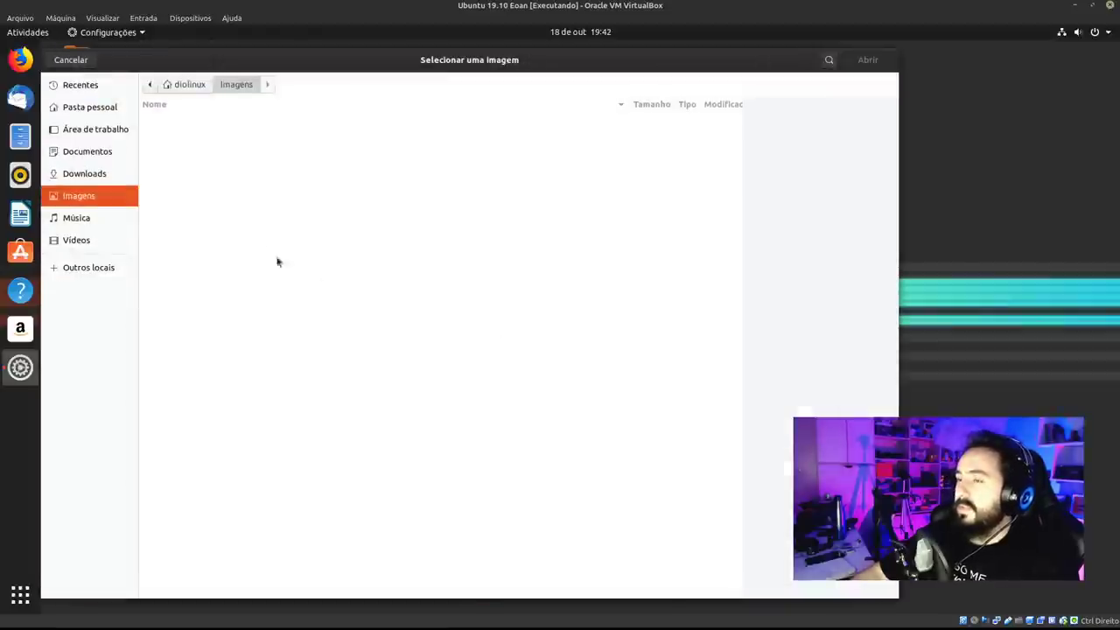
{"action": "left_click", "coordinate": [71, 60]}
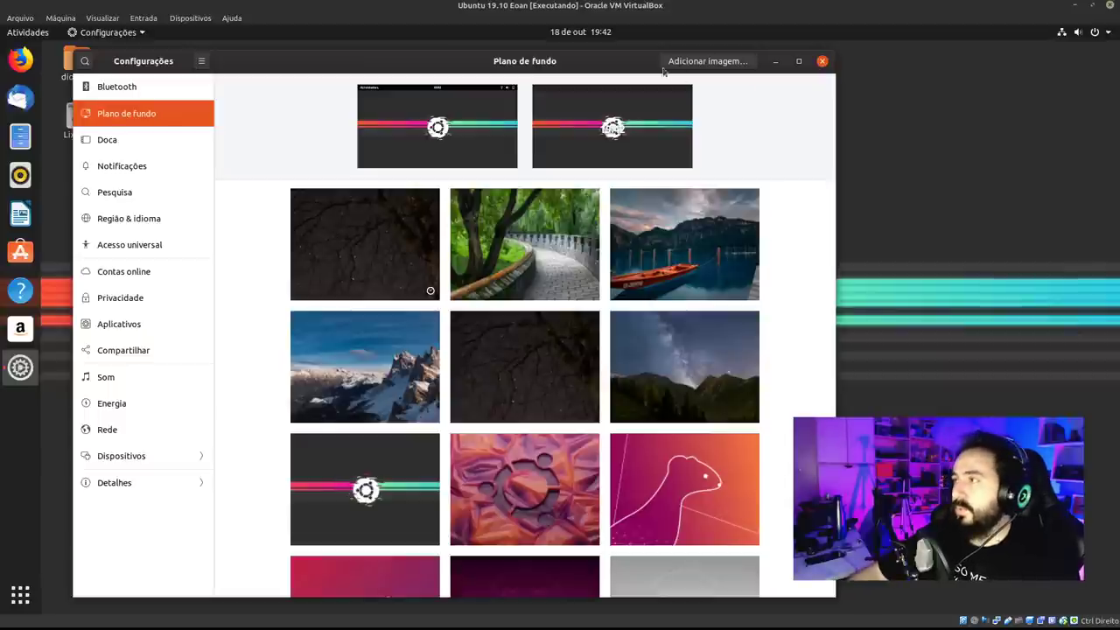
{"action": "left_click", "coordinate": [822, 60]}
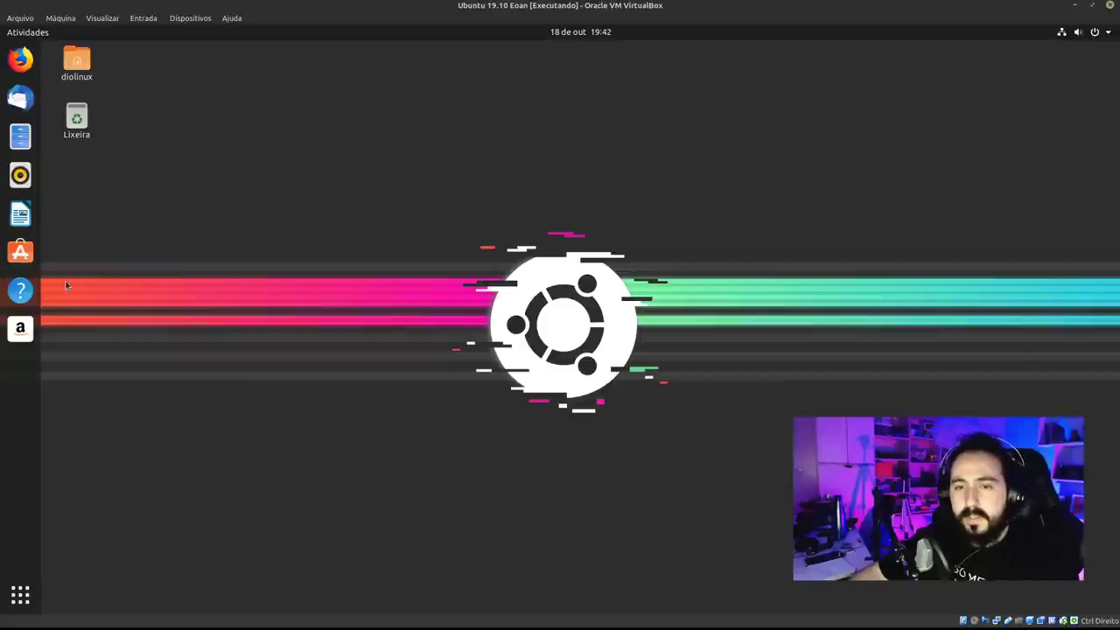
Glance at the volume, network and power menu, then launch Arquivos from the dock.
{"action": "left_click", "coordinate": [1084, 35]}
{"action": "left_click", "coordinate": [827, 272]}
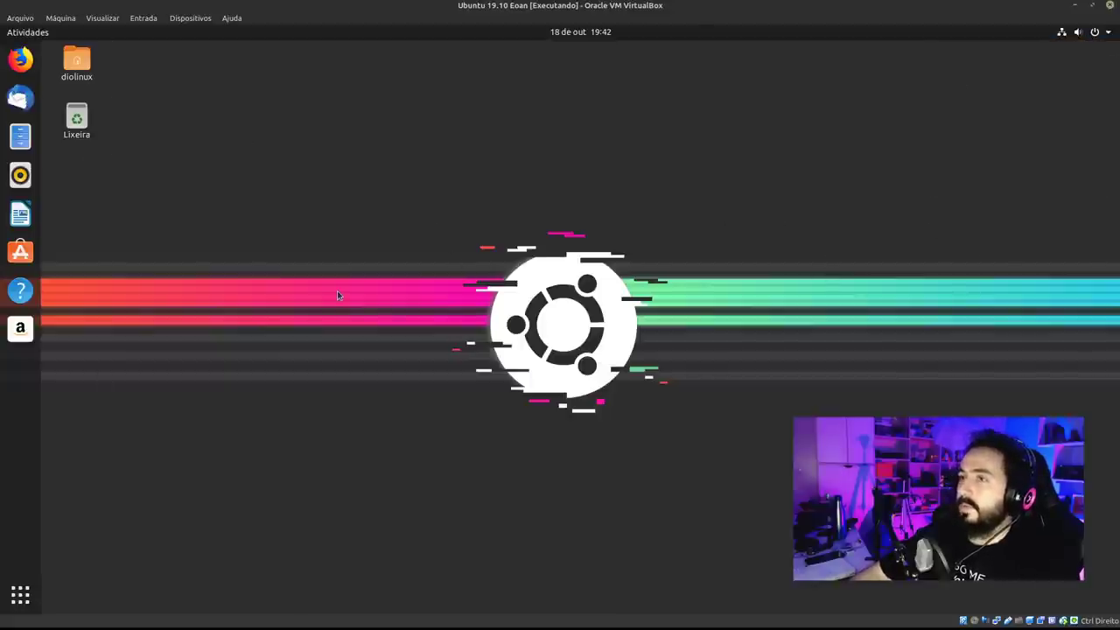
{"action": "left_click", "coordinate": [35, 137]}
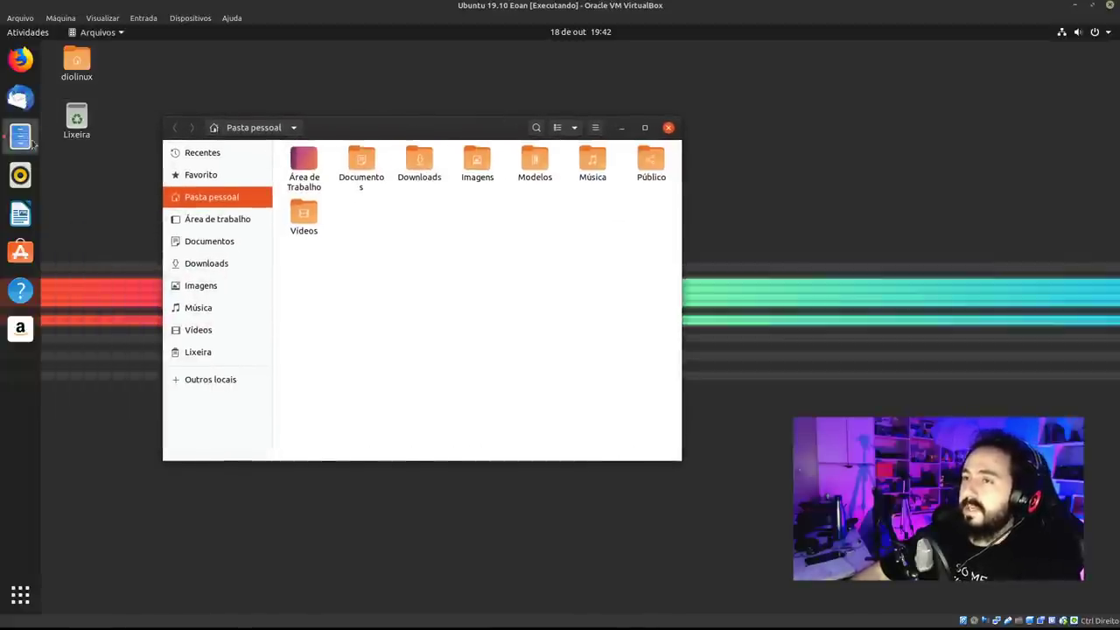
Move and resize the Files window, briefly opening and closing the home location menu.
{"action": "left_click_drag", "start_coordinate": [482, 126], "coordinate": [479, 114]}
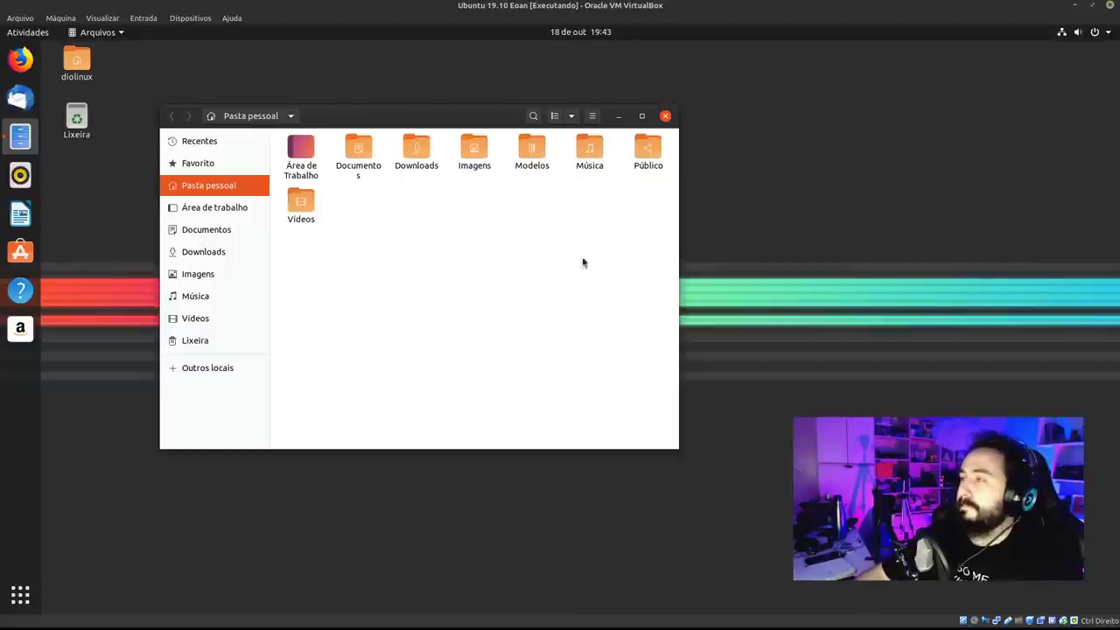
{"action": "left_click_drag", "start_coordinate": [679, 449], "coordinate": [937, 560]}
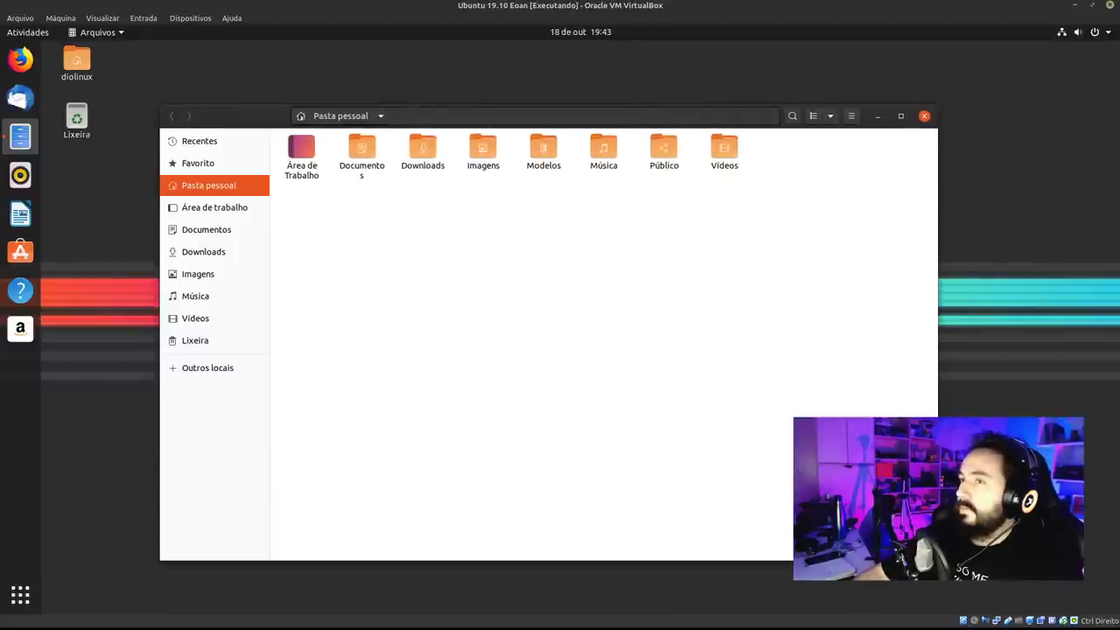
{"action": "left_click_drag", "start_coordinate": [284, 125], "coordinate": [239, 113]}
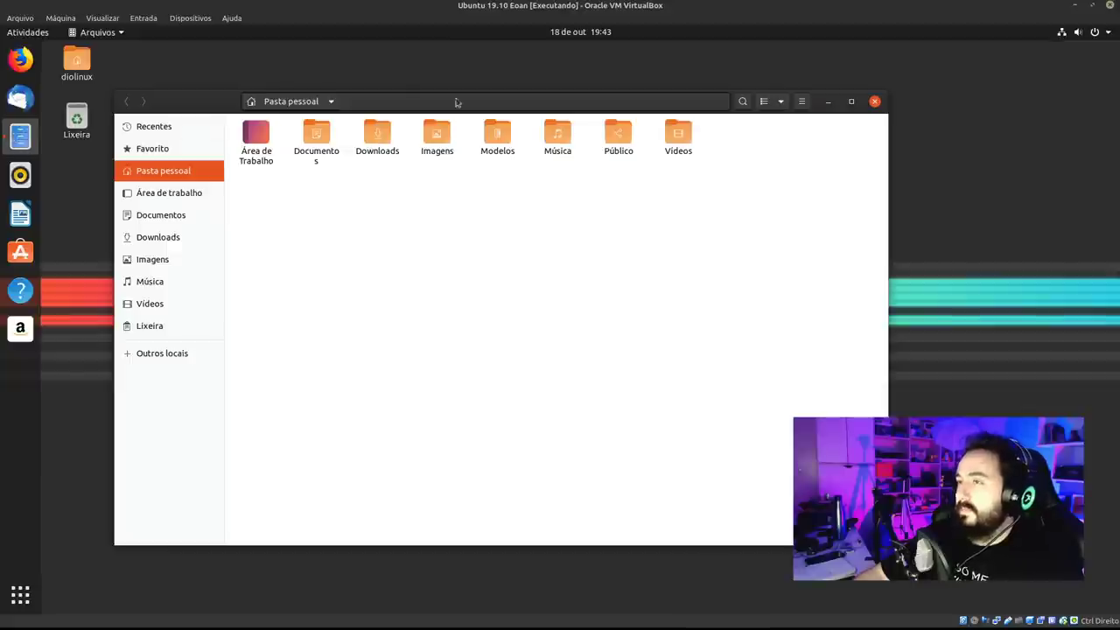
{"action": "left_click", "coordinate": [312, 109]}
{"action": "left_click", "coordinate": [313, 110]}
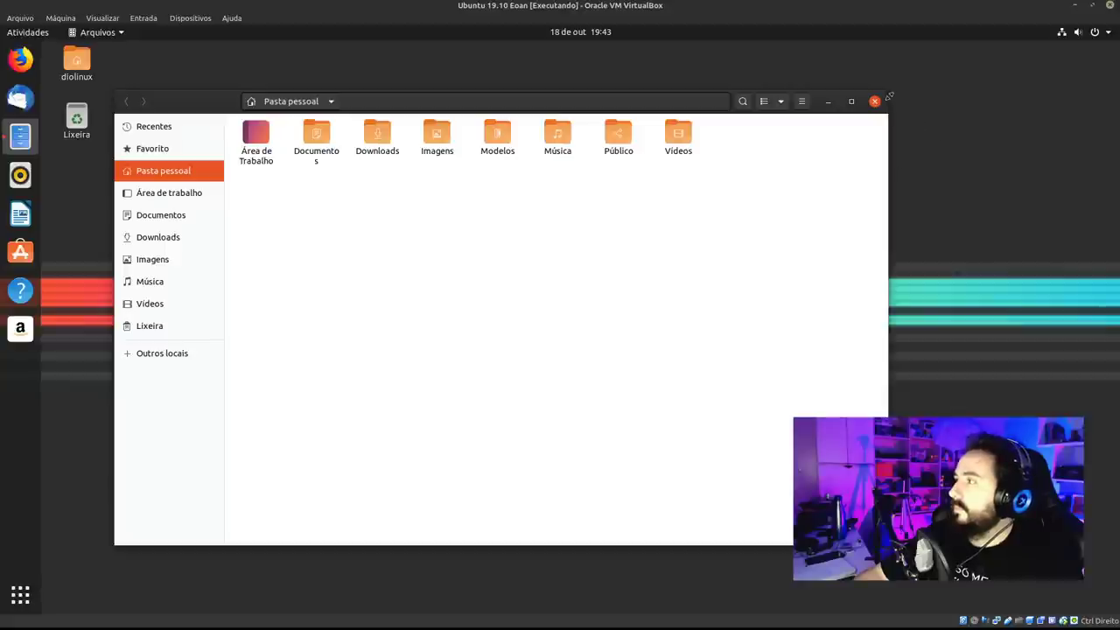
{"action": "left_click_drag", "start_coordinate": [868, 103], "coordinate": [687, 116]}
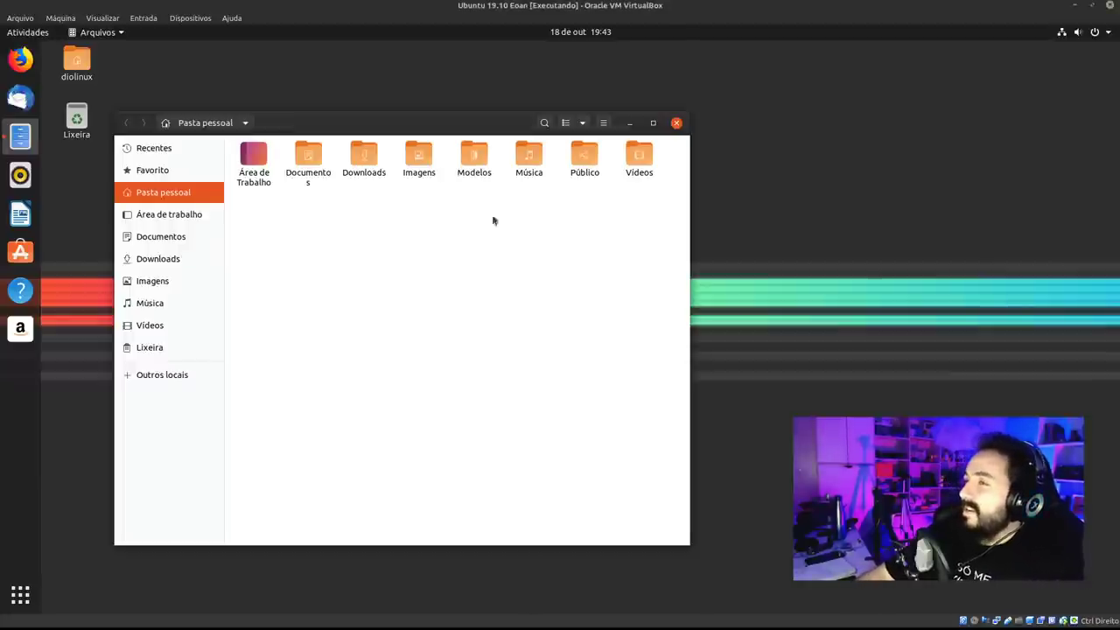
Select then deselect Documentos, toggle the search bar, and close the Files window.
{"action": "left_click", "coordinate": [328, 182]}
{"action": "left_click", "coordinate": [346, 227]}
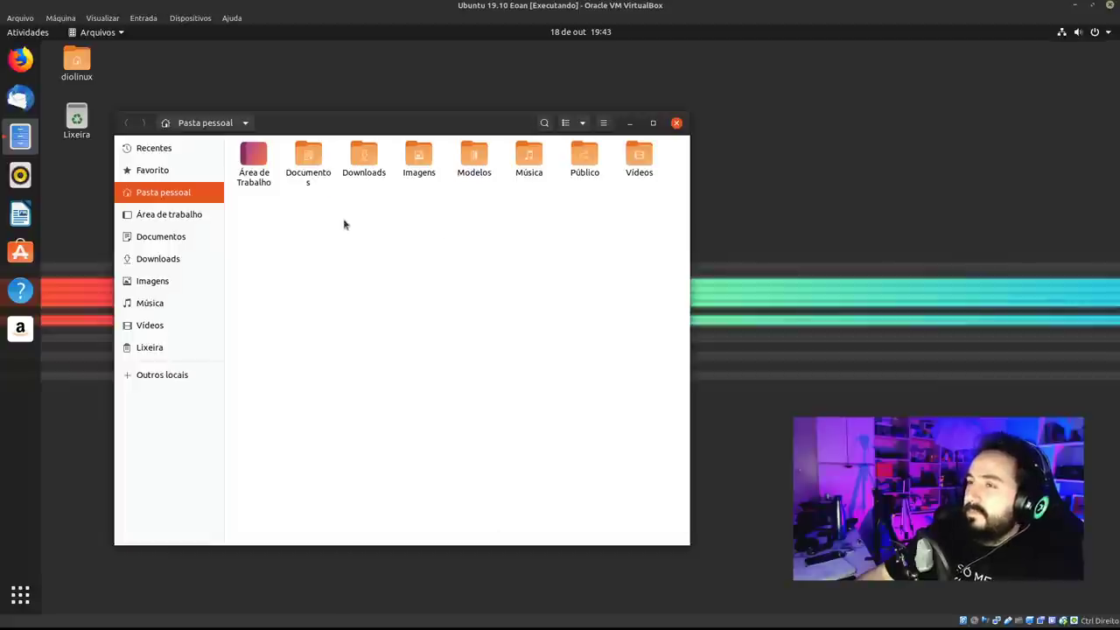
{"action": "left_click_drag", "start_coordinate": [324, 131], "coordinate": [318, 130]}
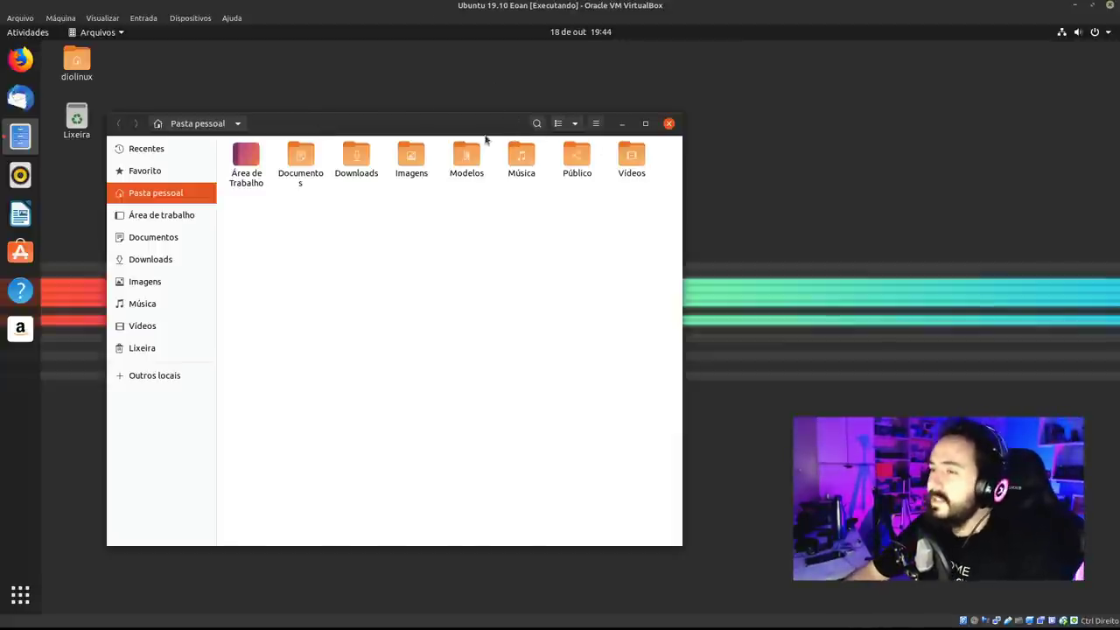
{"action": "left_click", "coordinate": [536, 123]}
{"action": "left_click", "coordinate": [536, 123]}
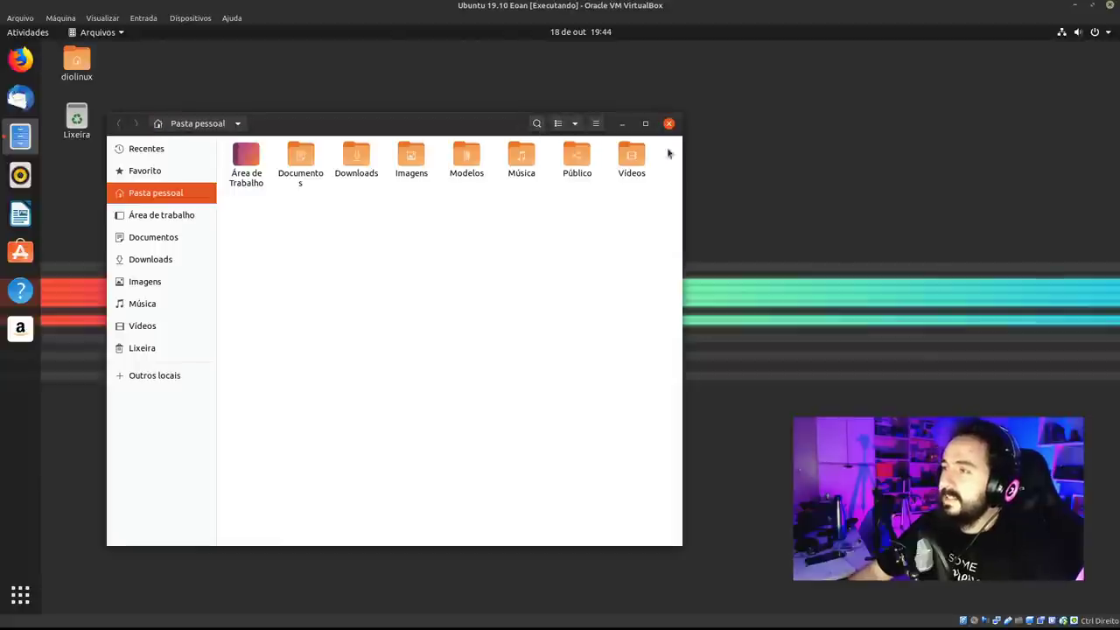
{"action": "left_click", "coordinate": [669, 124]}
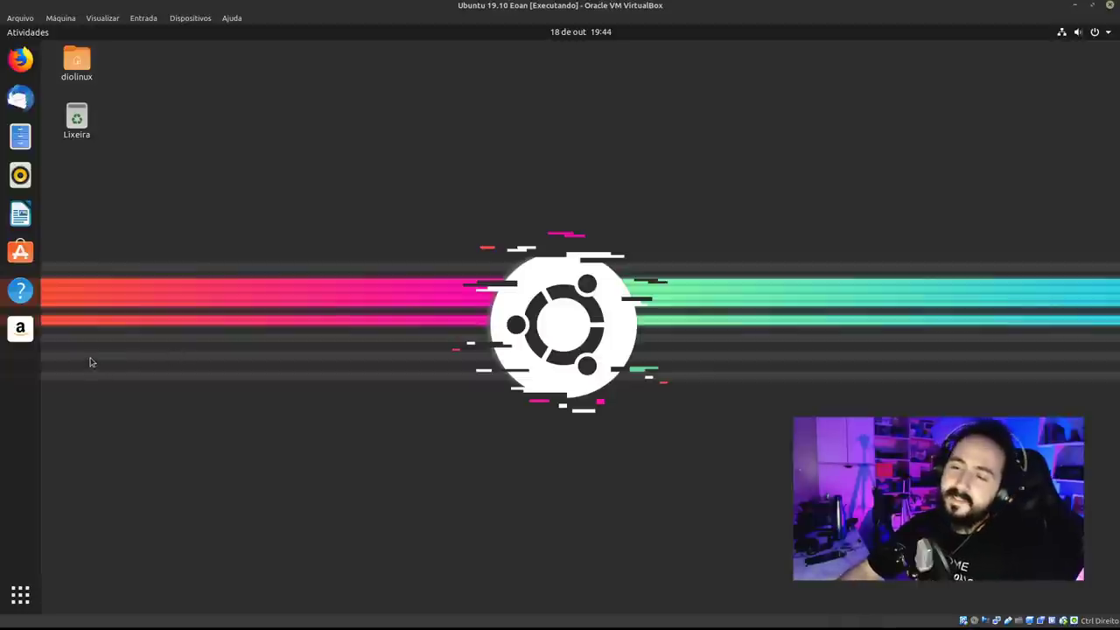
Launch the Amazon web app, keep Brazil delivery, and close the Firefox Privacy Notice tab.
{"action": "key", "text": "super+1"}
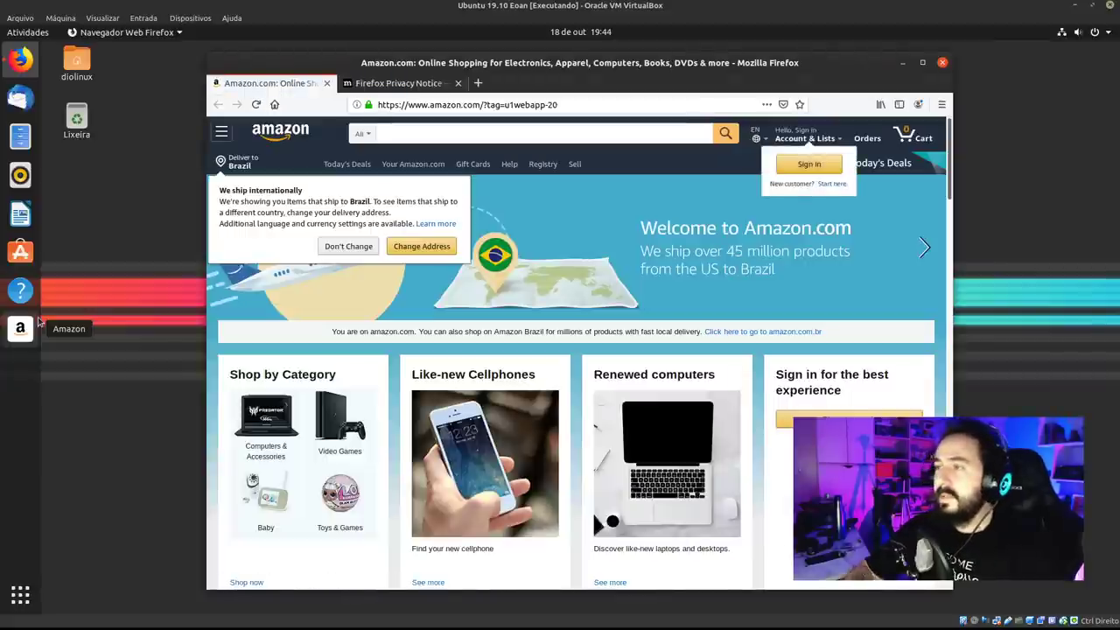
{"action": "left_click", "coordinate": [343, 246]}
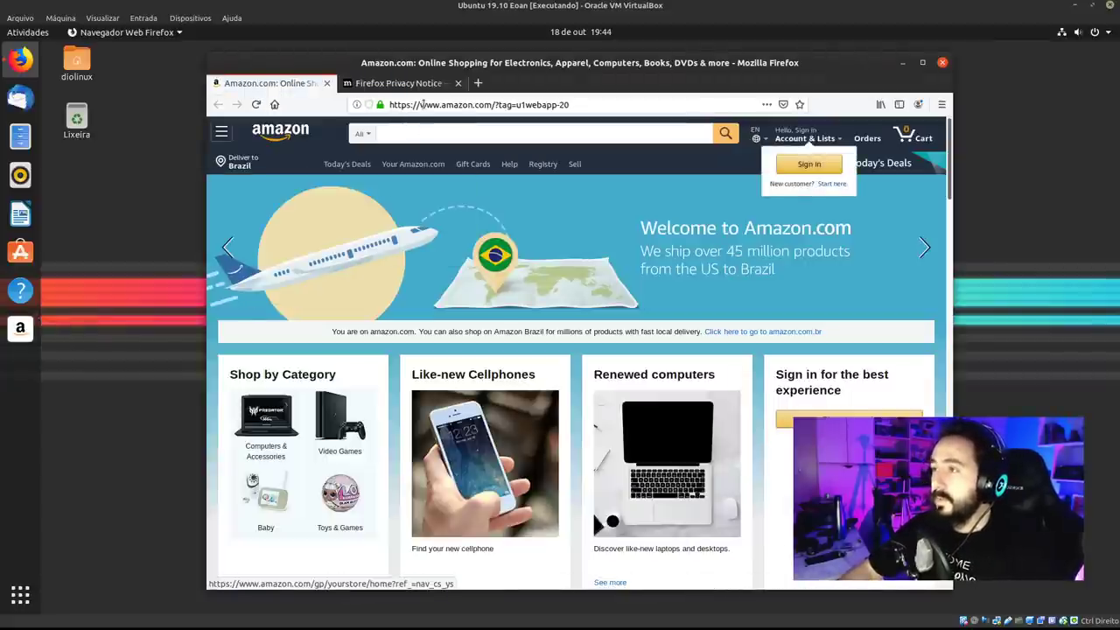
{"action": "left_click", "coordinate": [418, 84]}
{"action": "left_click", "coordinate": [458, 83]}
{"action": "left_click_drag", "start_coordinate": [586, 61], "coordinate": [537, 67]}
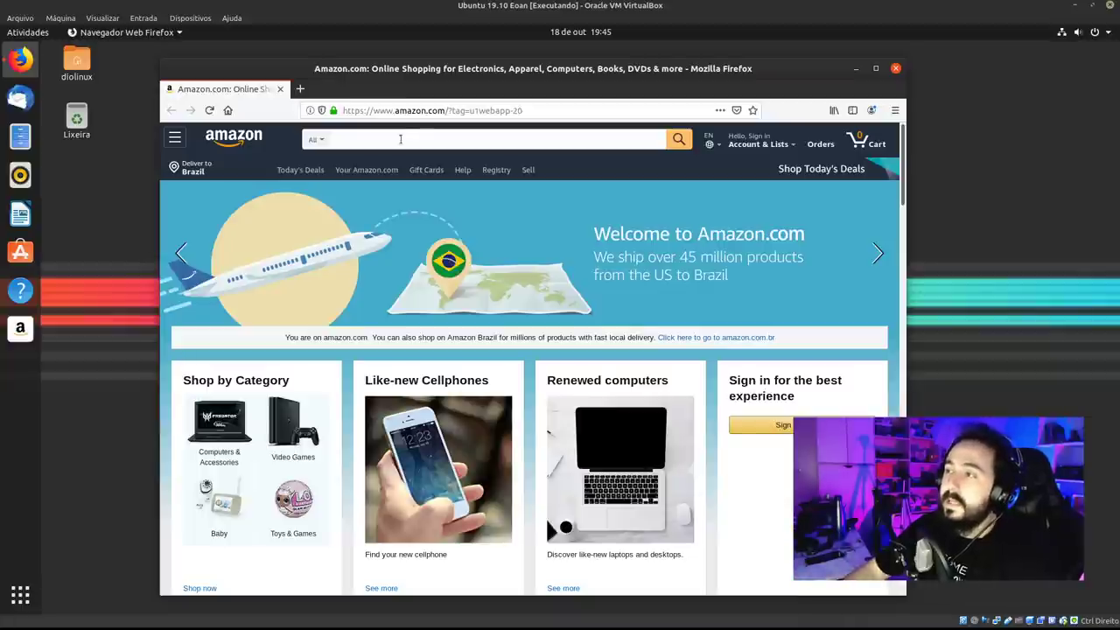
Highlight the webapp-20 tag in the Amazon address, scroll the page down and back, then close Firefox.
{"action": "left_click_drag", "start_coordinate": [454, 110], "coordinate": [523, 110]}
{"action": "left_click", "coordinate": [478, 111]}
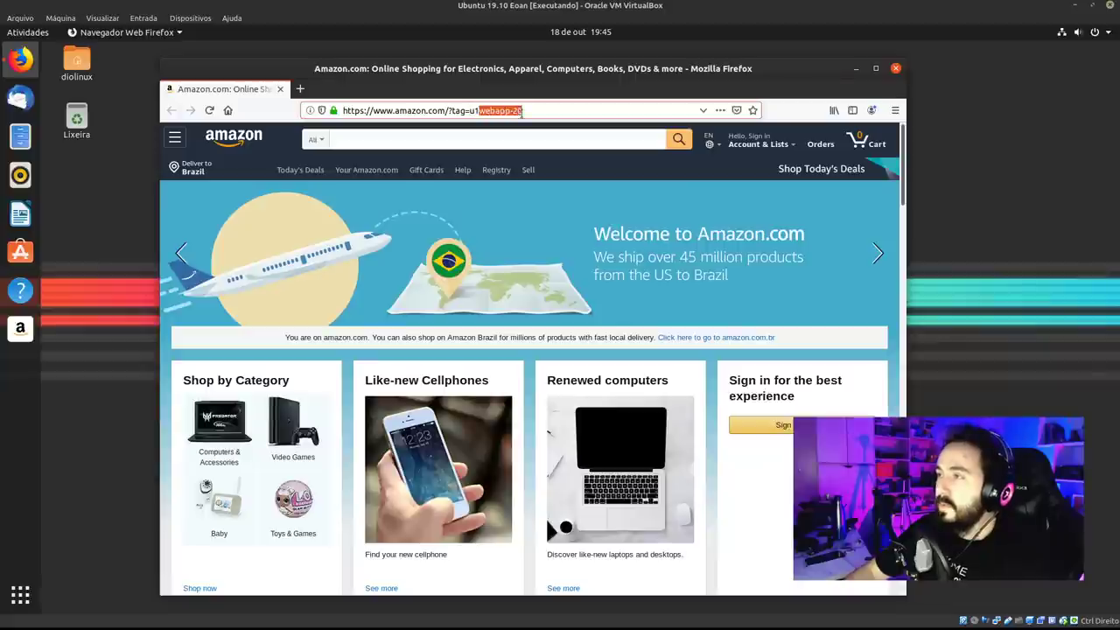
{"action": "left_click", "coordinate": [529, 113]}
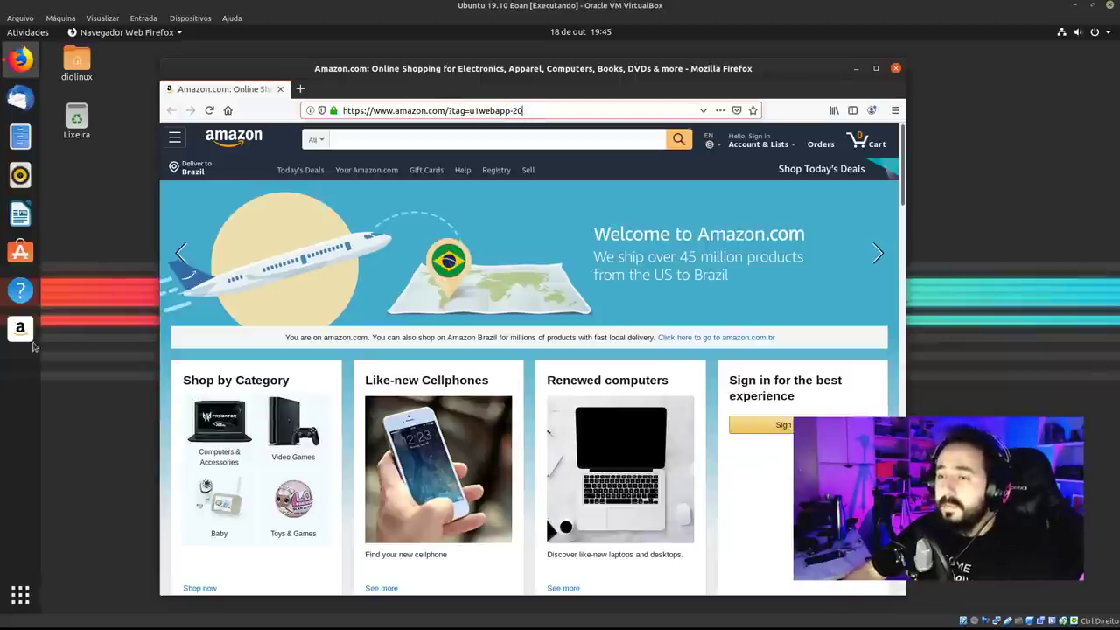
{"action": "scroll", "coordinate": [779, 330], "scroll_direction": "down", "scroll_amount": 5}
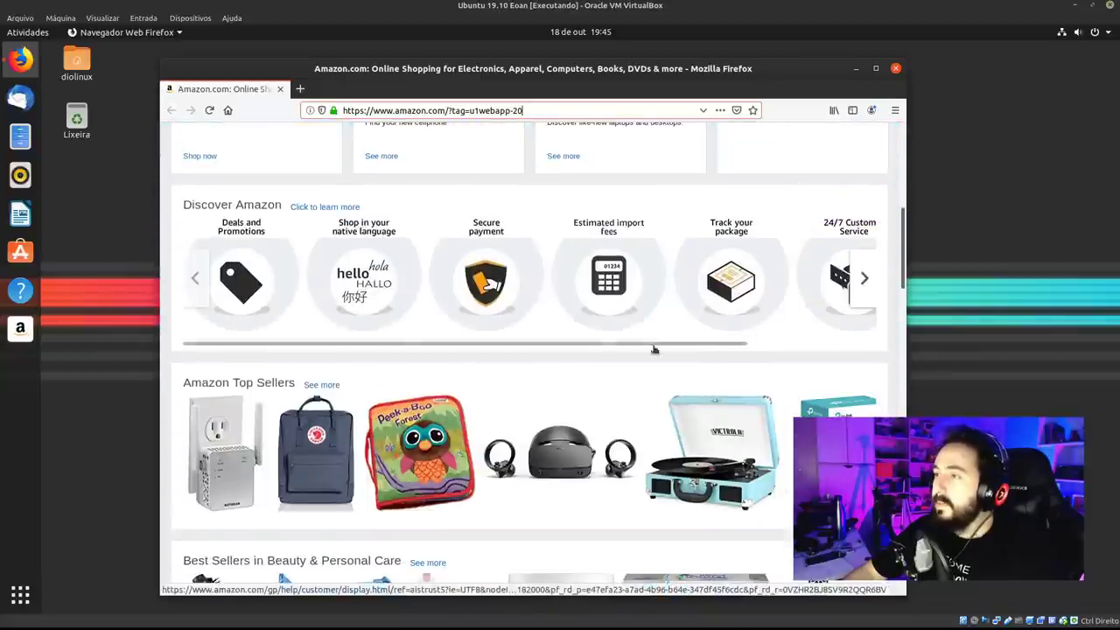
{"action": "scroll", "coordinate": [654, 349], "scroll_direction": "down", "scroll_amount": 2}
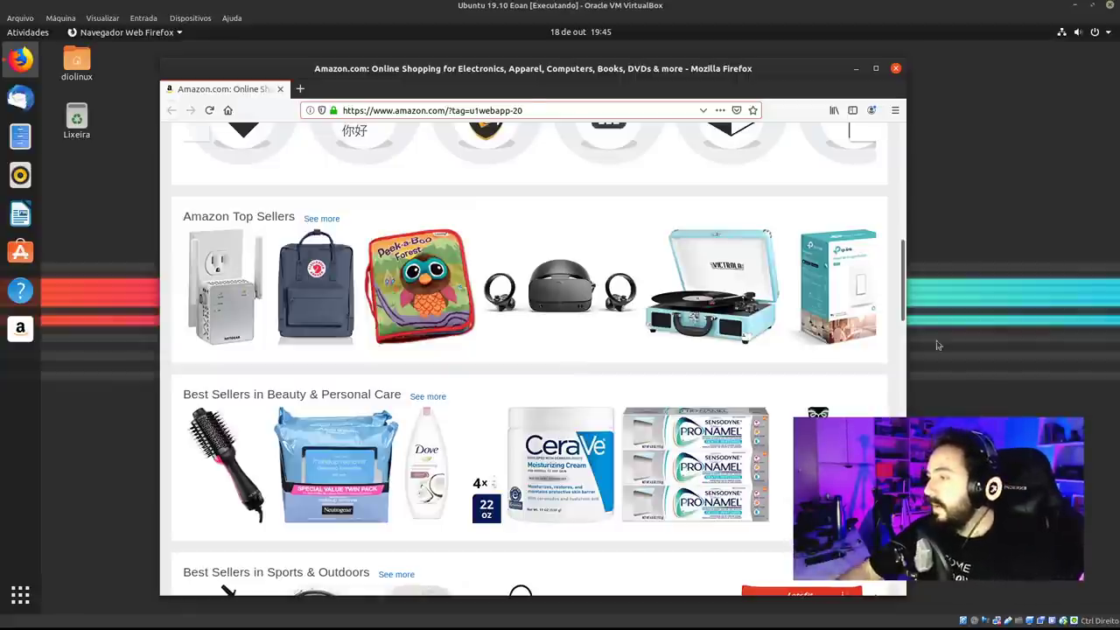
{"action": "scroll", "coordinate": [630, 374], "scroll_direction": "down", "scroll_amount": 10}
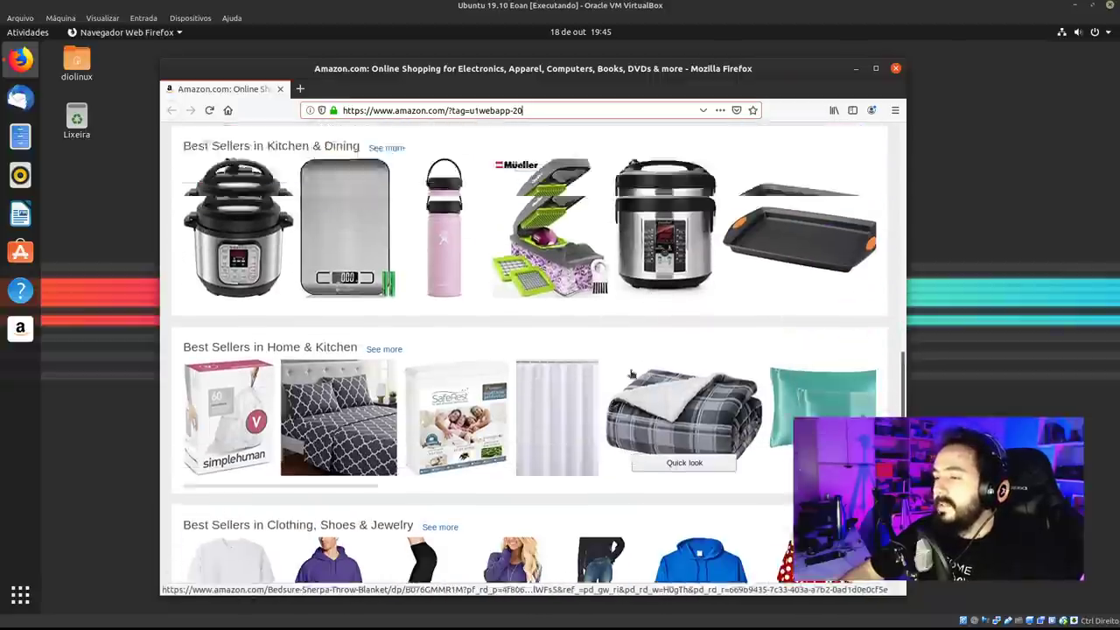
{"action": "scroll", "coordinate": [630, 374], "scroll_direction": "up", "scroll_amount": 12}
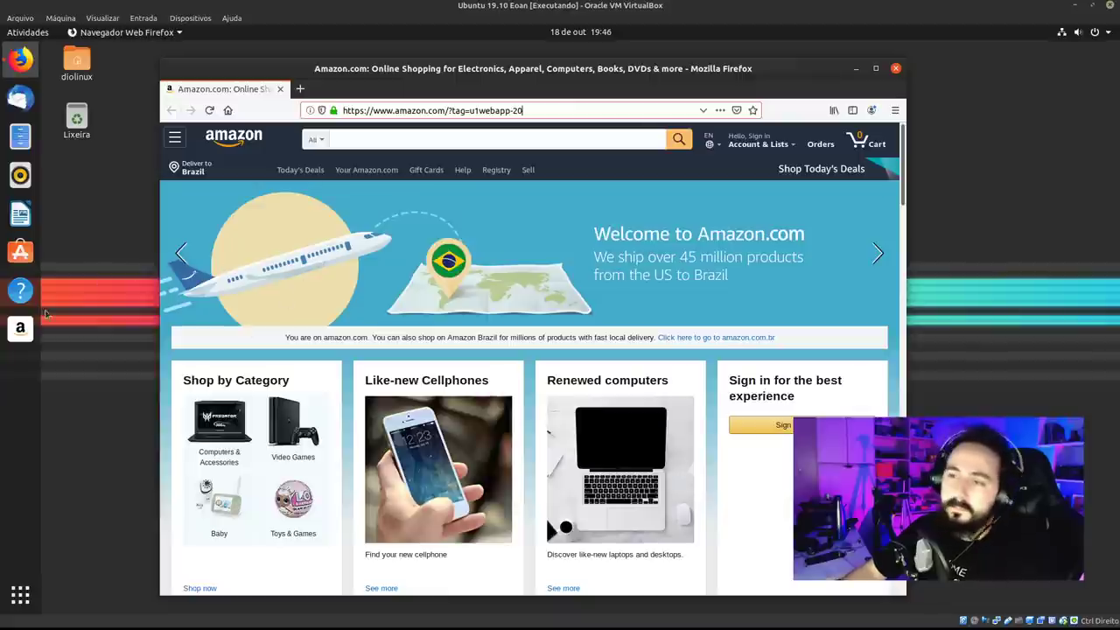
{"action": "left_click", "coordinate": [893, 70]}
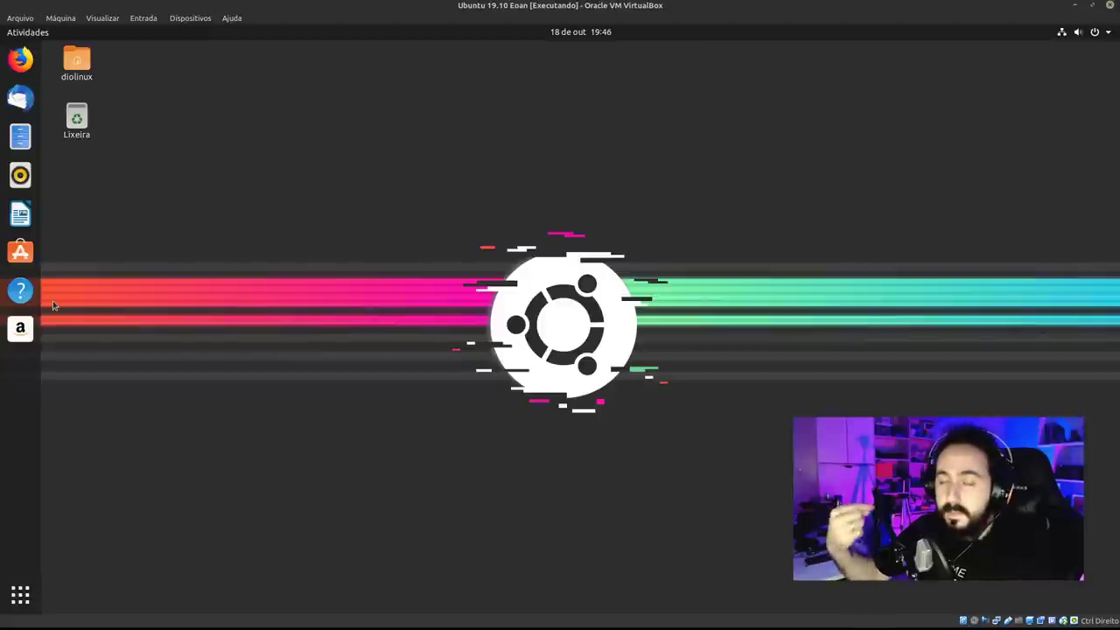
Launch the Help app from the dock and reposition the Ajuda window up and left.
{"action": "left_click", "coordinate": [27, 292]}
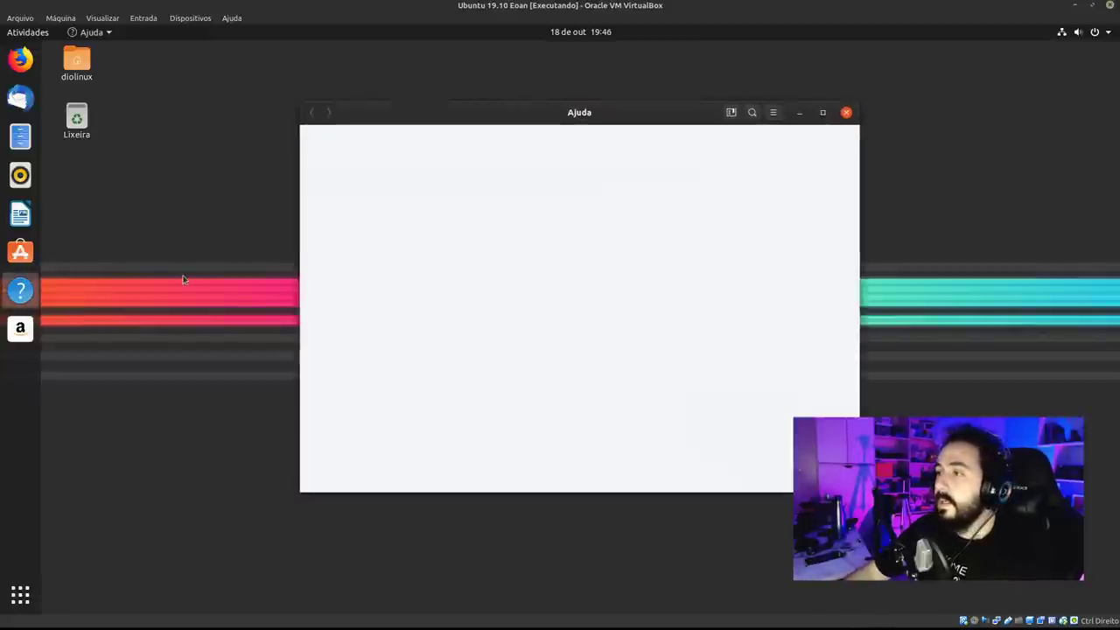
{"action": "left_click_drag", "start_coordinate": [580, 116], "coordinate": [345, 79]}
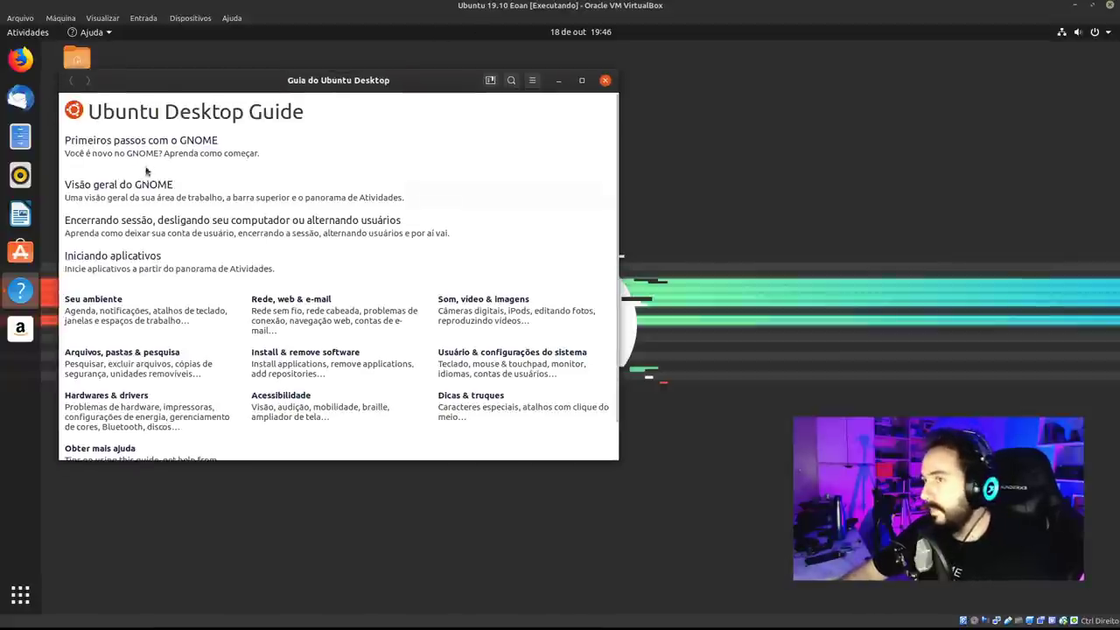
{"action": "left_click_drag", "start_coordinate": [319, 83], "coordinate": [327, 70]}
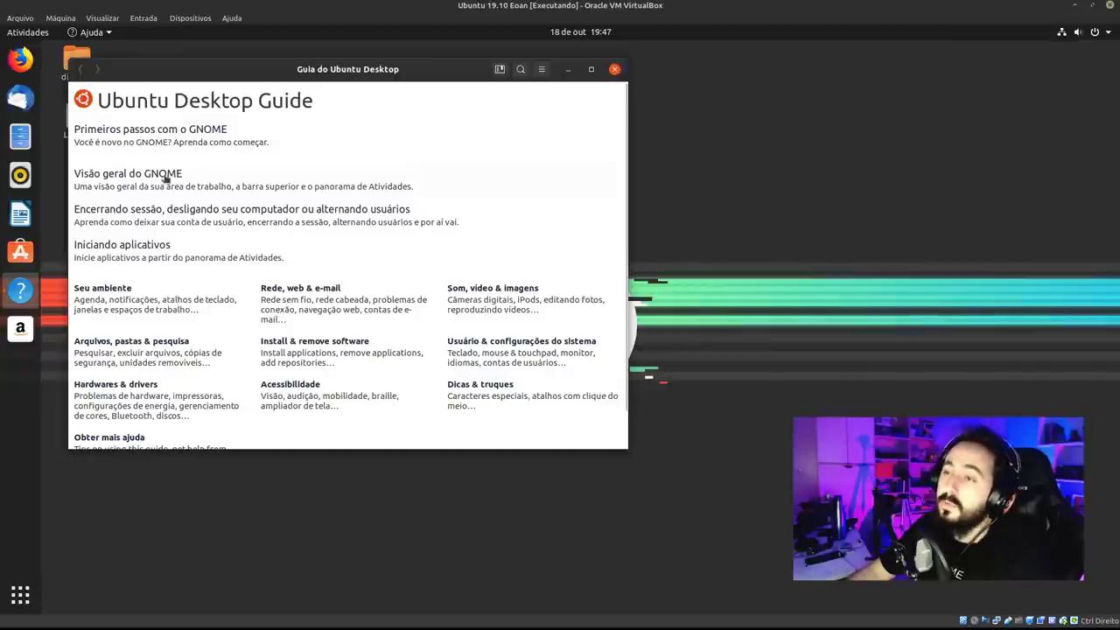
Open the Visão geral do GNOME help page and scroll through it.
{"action": "left_click", "coordinate": [163, 177]}
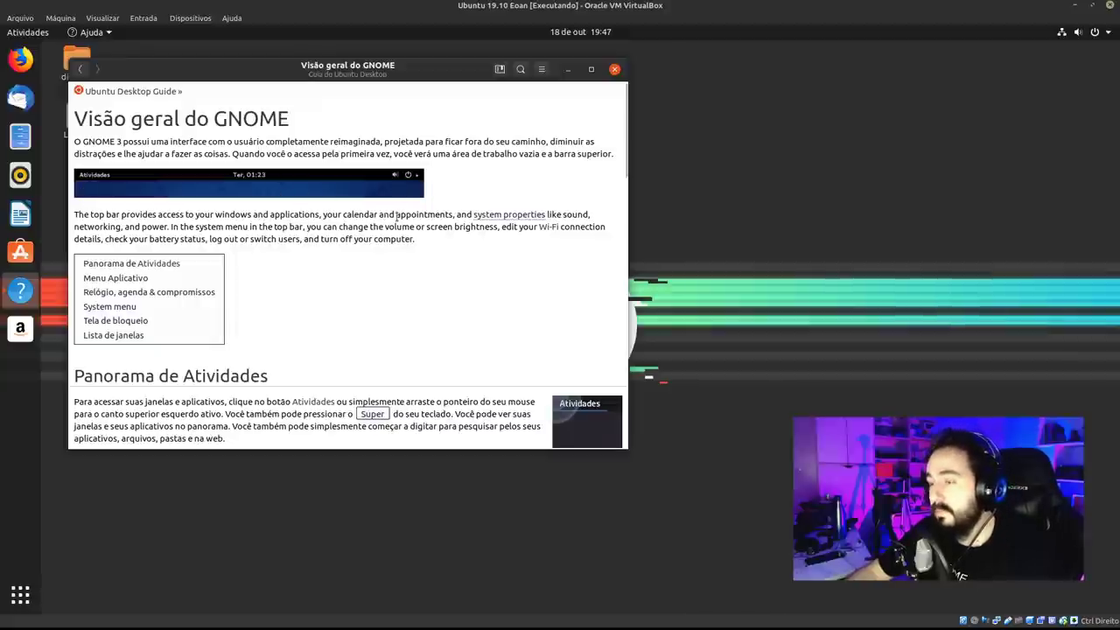
{"action": "scroll", "coordinate": [584, 368], "scroll_direction": "down", "scroll_amount": 1}
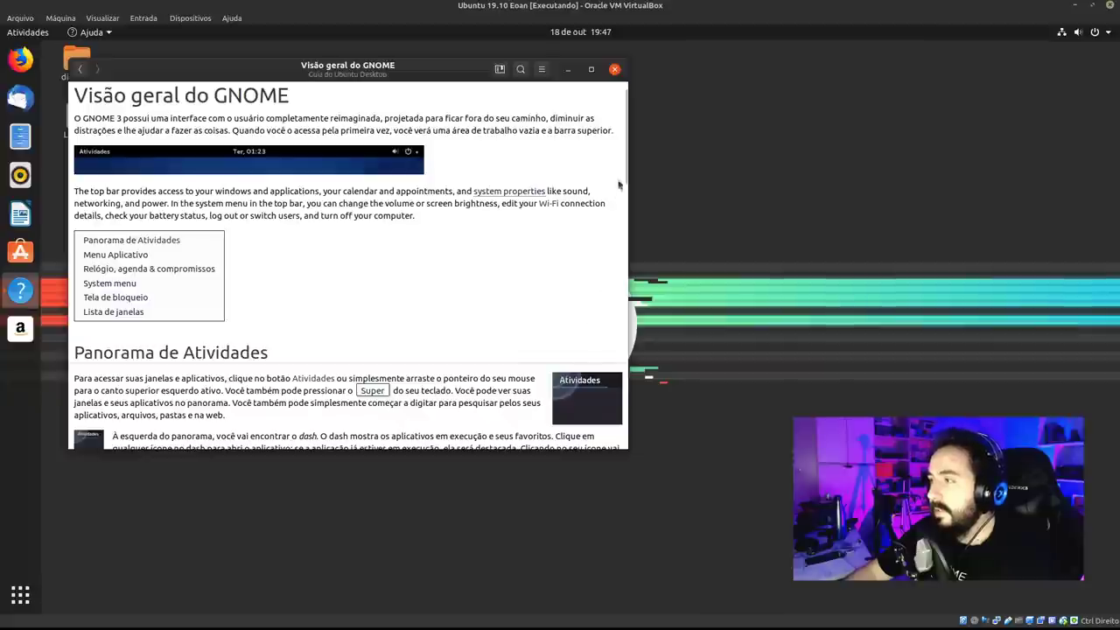
{"action": "left_click_drag", "start_coordinate": [621, 185], "coordinate": [632, 239]}
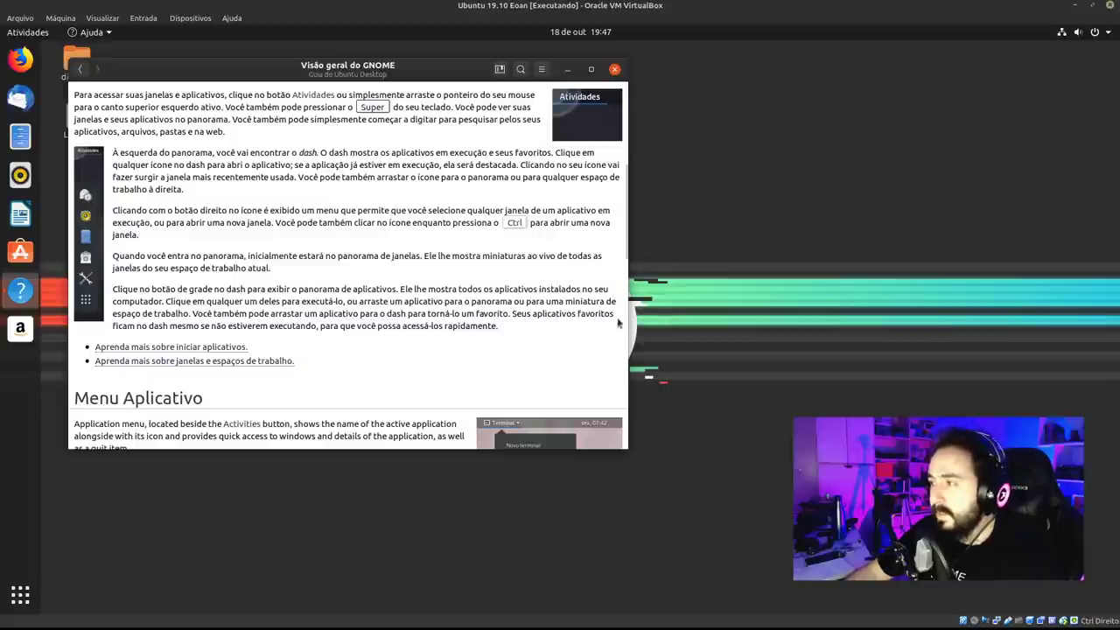
{"action": "left_click_drag", "start_coordinate": [628, 240], "coordinate": [627, 98]}
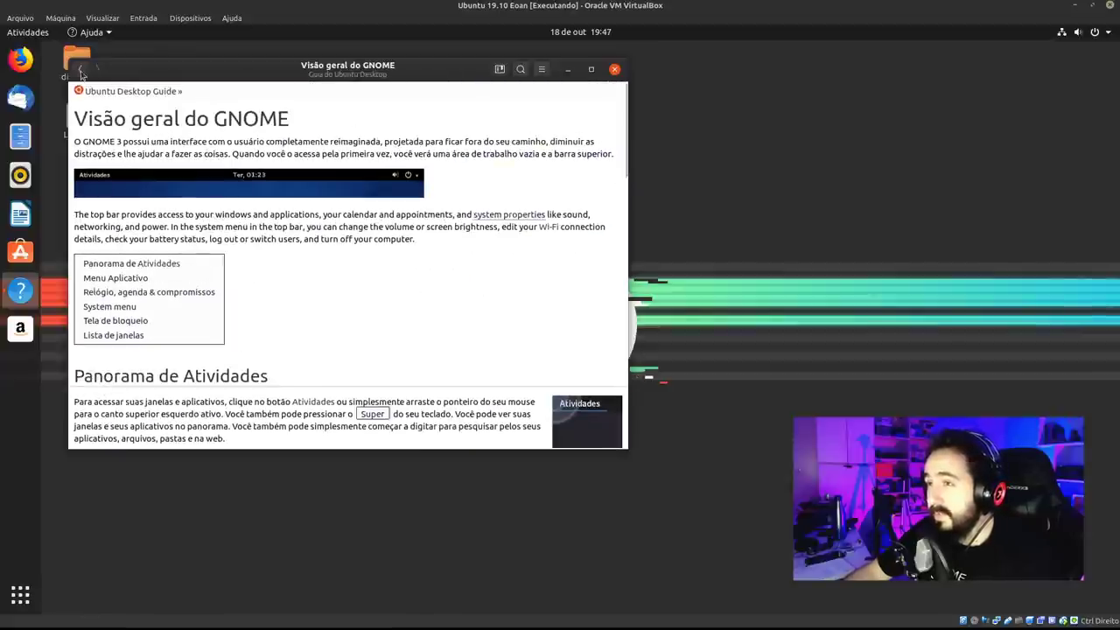
Go back to the Ubuntu Desktop Guide index, enlarge the window, then close it.
{"action": "left_click", "coordinate": [81, 72]}
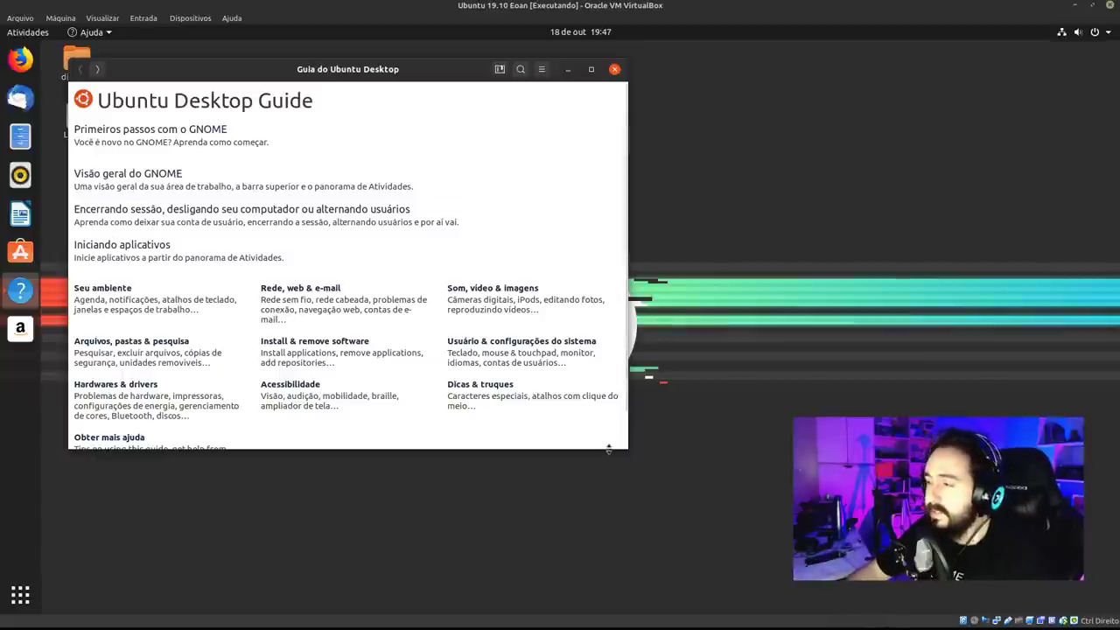
{"action": "left_click_drag", "start_coordinate": [623, 448], "coordinate": [616, 515]}
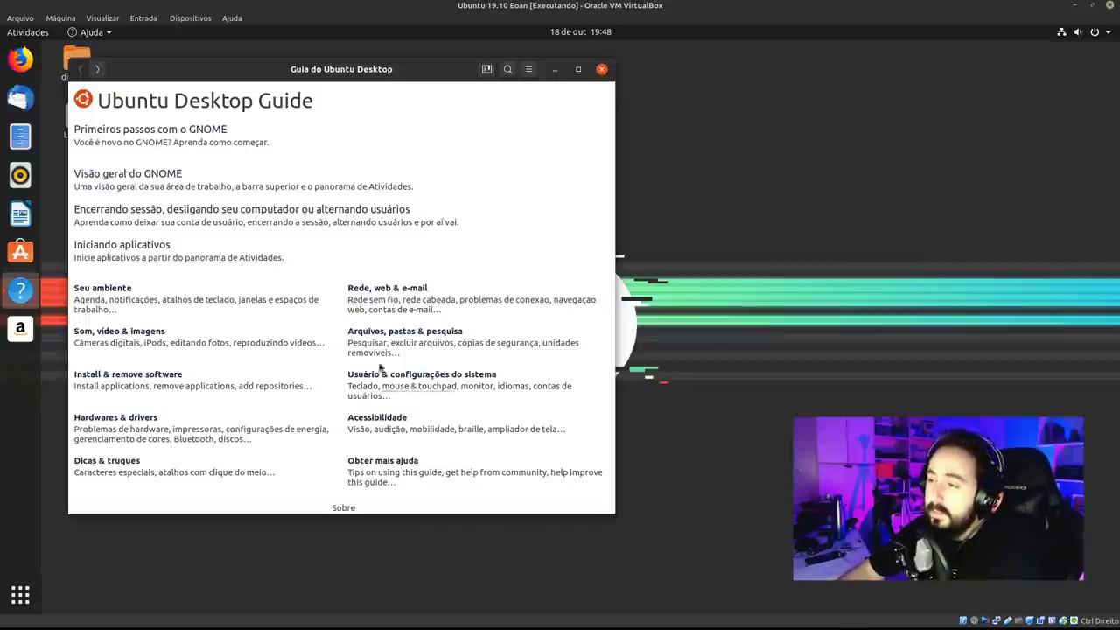
{"action": "left_click", "coordinate": [602, 69]}
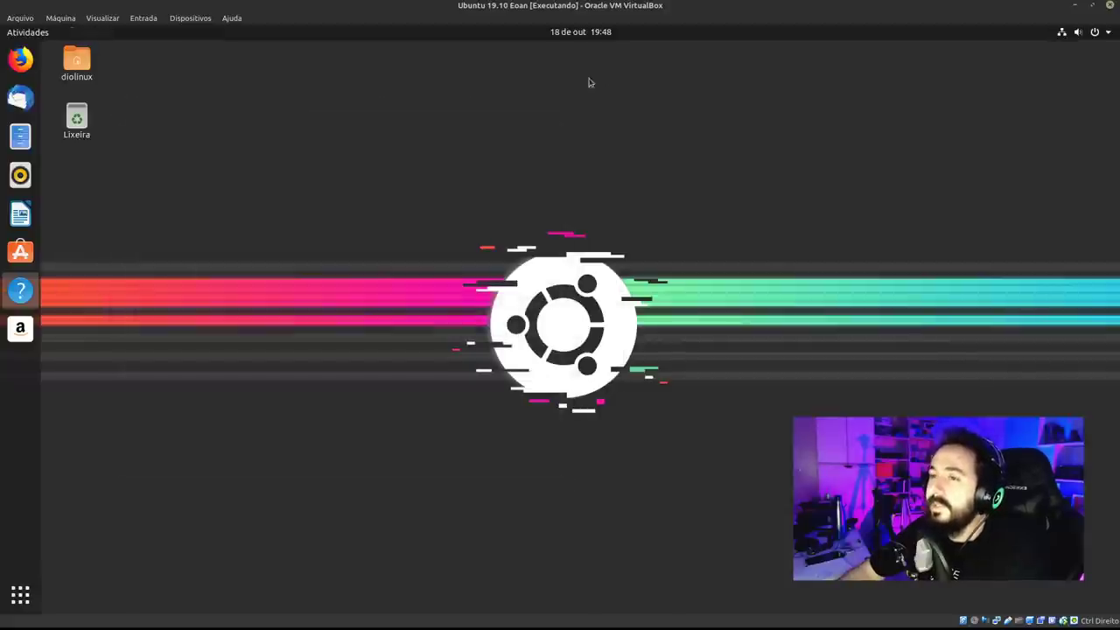
Launch Ubuntu Software and choose Mostrar detalhes from the top-bar app menu for GNOME Programas.
{"action": "left_click", "coordinate": [20, 252]}
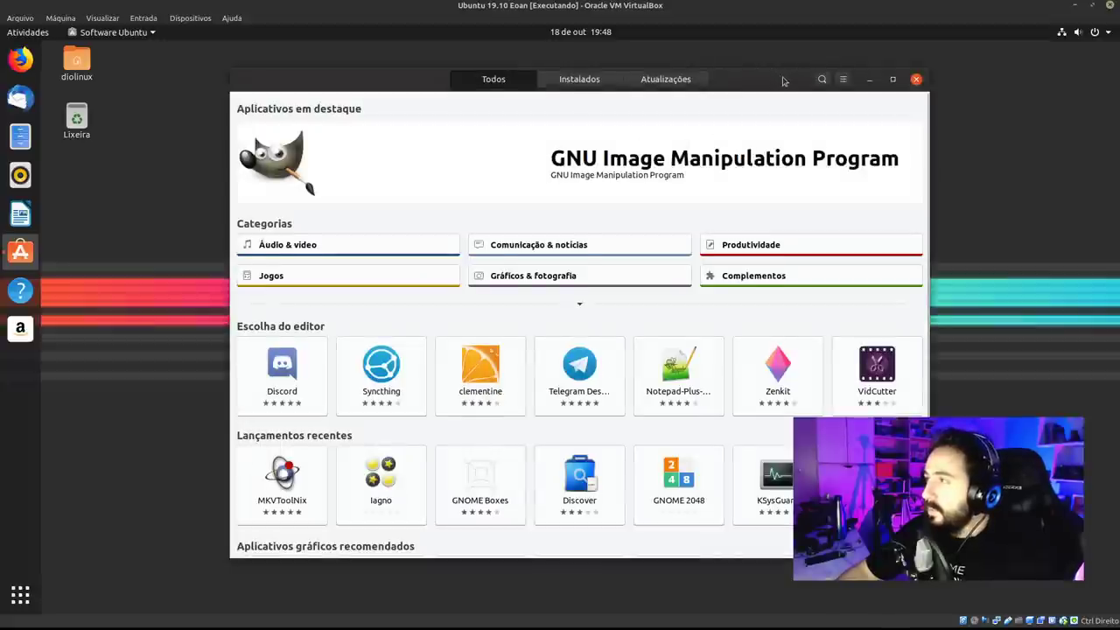
{"action": "left_click_drag", "start_coordinate": [761, 85], "coordinate": [591, 69]}
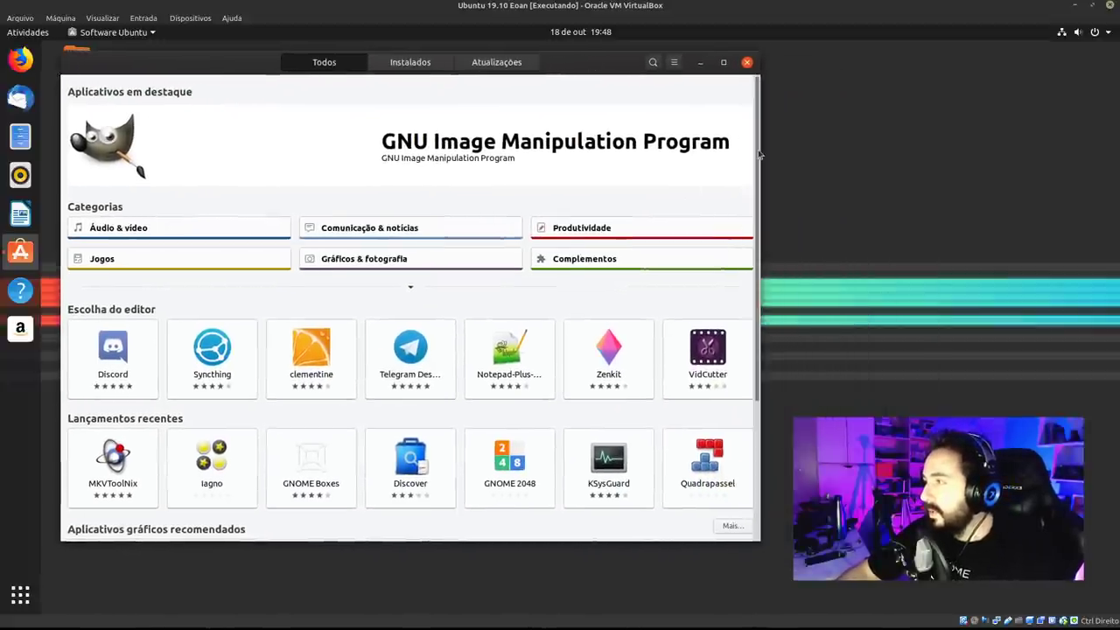
{"action": "scroll", "coordinate": [742, 212], "scroll_direction": "down", "scroll_amount": 3}
{"action": "scroll", "coordinate": [742, 212], "scroll_direction": "up", "scroll_amount": 3}
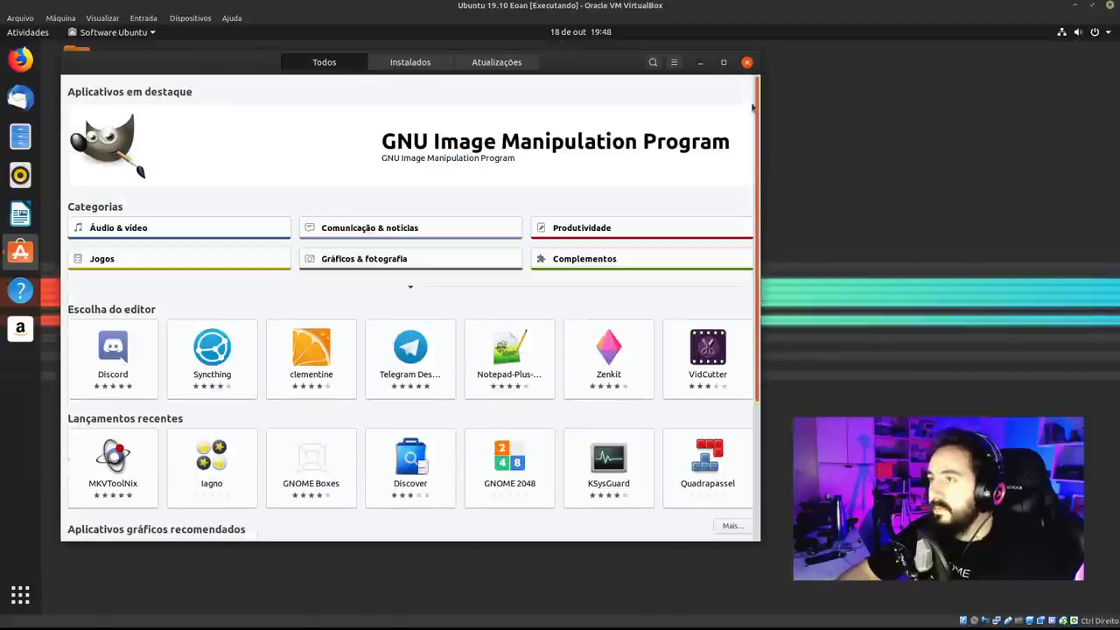
{"action": "left_click", "coordinate": [674, 62]}
{"action": "left_click", "coordinate": [232, 172]}
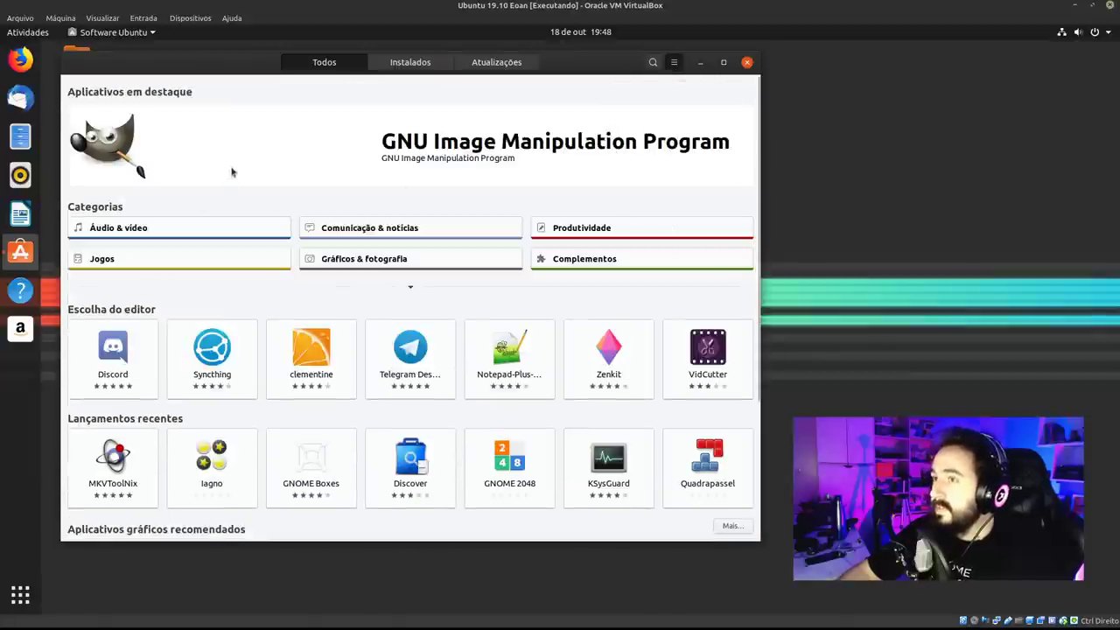
{"action": "left_click", "coordinate": [114, 33]}
{"action": "left_click", "coordinate": [105, 127]}
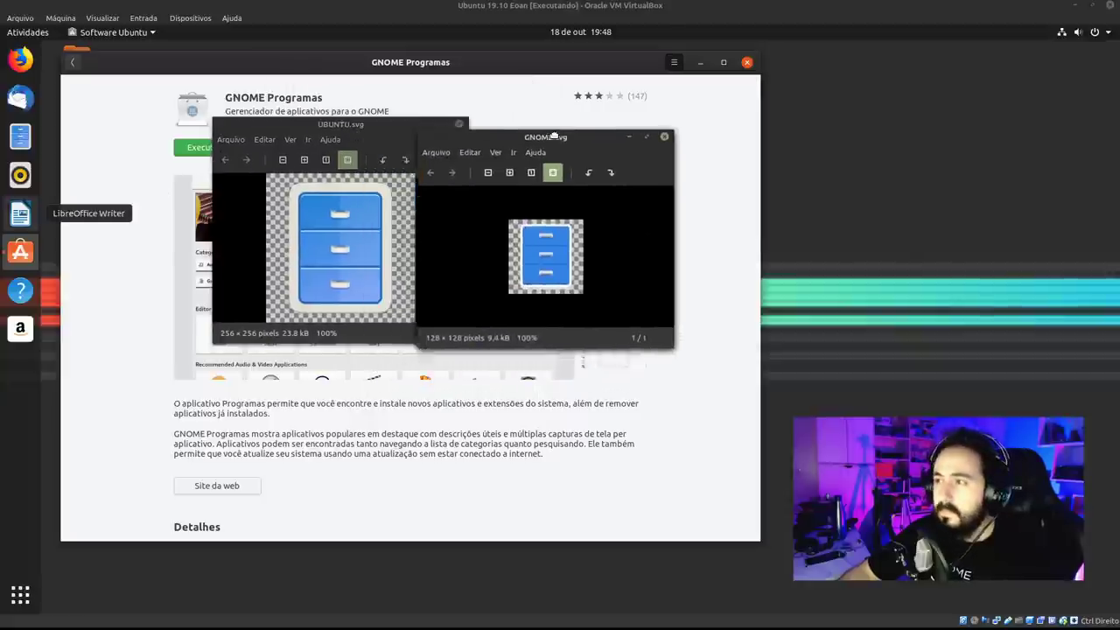
Arrange the UBUNTU.svg and GNOME.svg viewer windows, then close both.
{"action": "left_click_drag", "start_coordinate": [376, 122], "coordinate": [324, 133]}
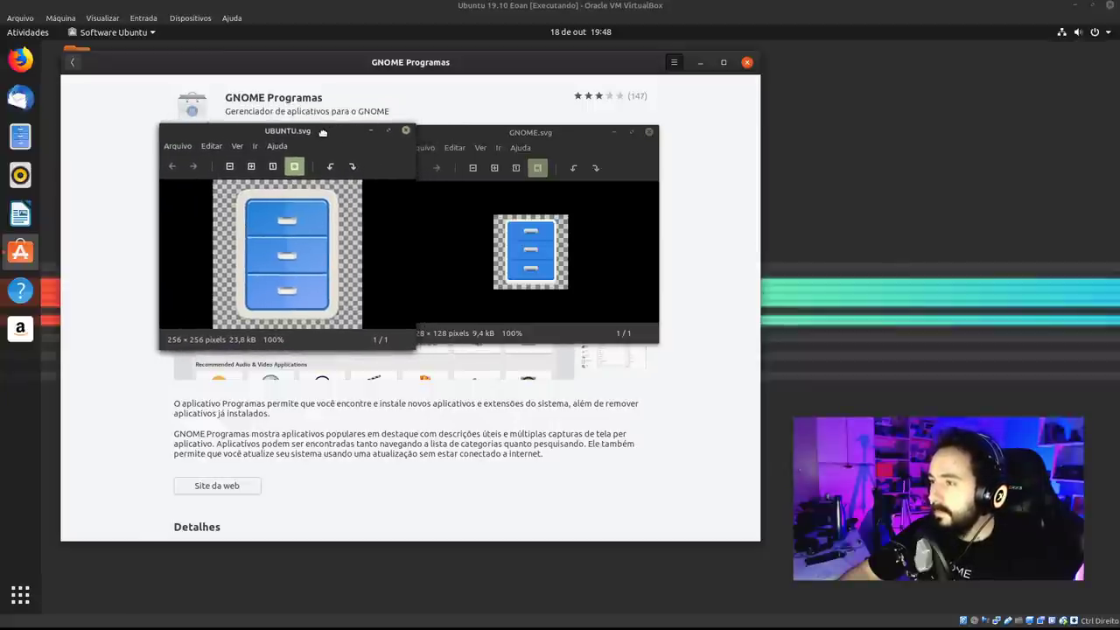
{"action": "left_click_drag", "start_coordinate": [526, 140], "coordinate": [529, 150]}
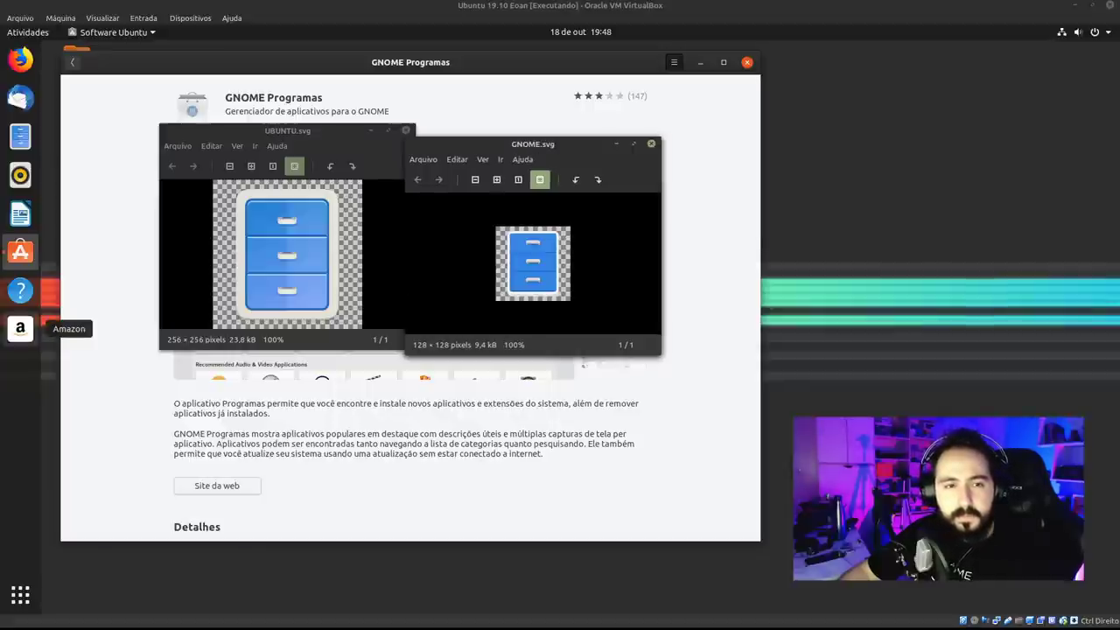
{"action": "mouse_move", "coordinate": [332, 132]}
{"action": "left_mouse_down"}
{"action": "mouse_move", "coordinate": [321, 123]}
{"action": "mouse_move", "coordinate": [318, 139]}
{"action": "left_mouse_up"}
{"action": "left_click", "coordinate": [428, 181]}
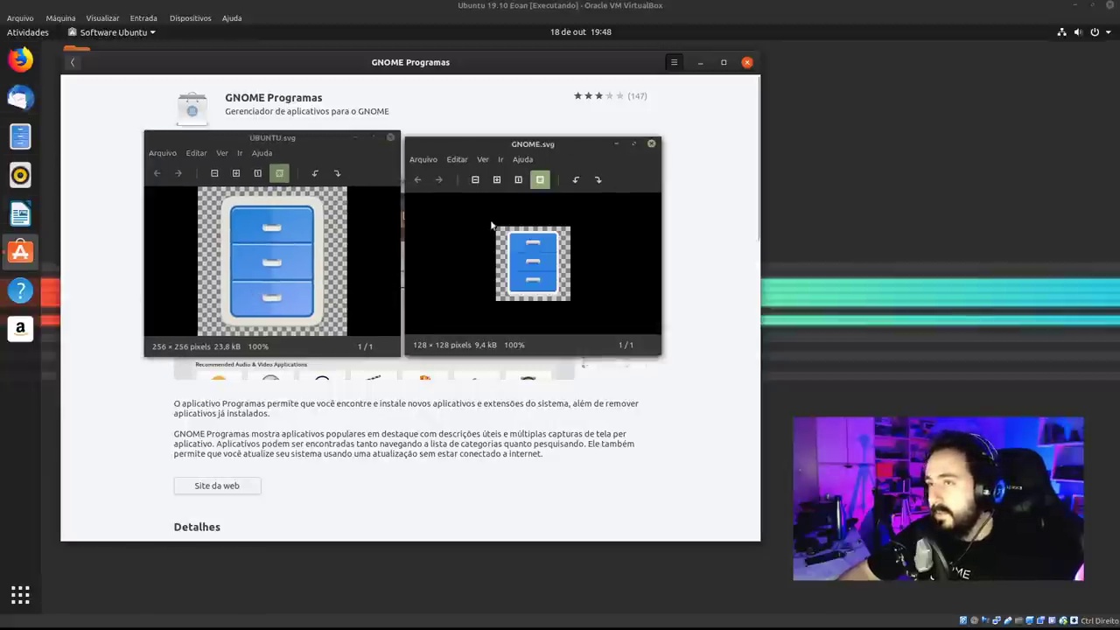
{"action": "left_click", "coordinate": [652, 144]}
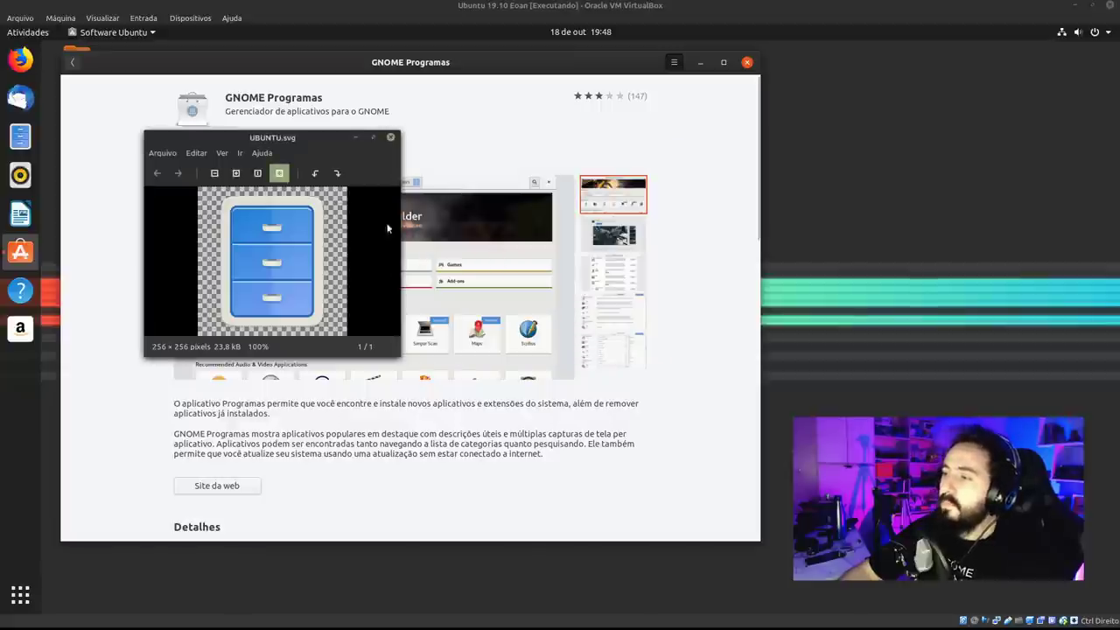
{"action": "left_click", "coordinate": [391, 137]}
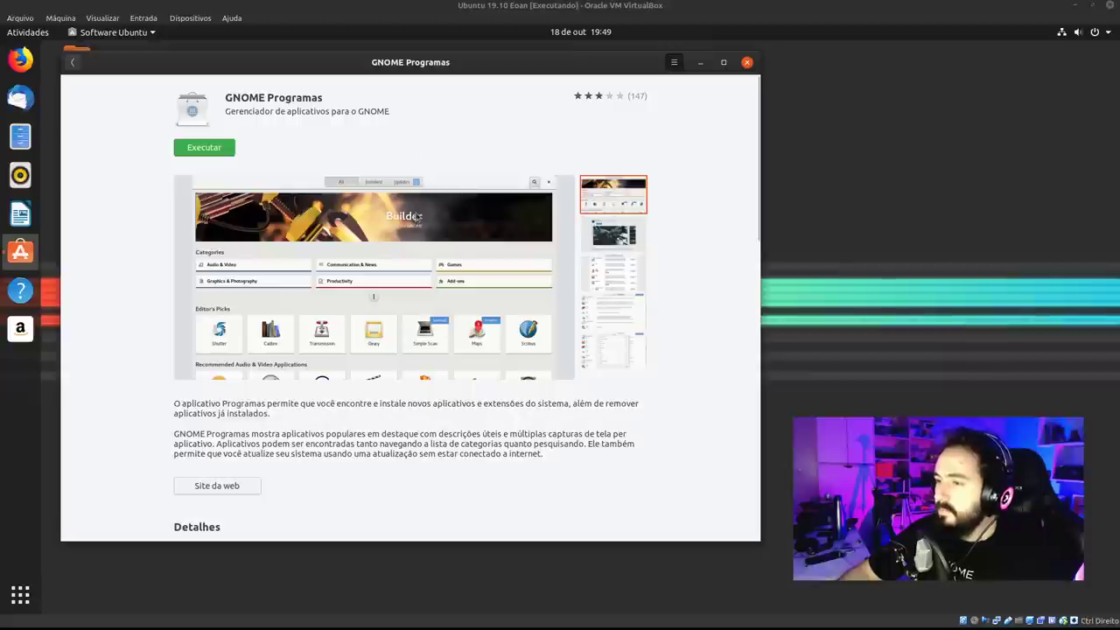
Scroll through the GNOME Programas details page showing version, installed size and add-ons.
{"action": "left_click_drag", "start_coordinate": [758, 150], "coordinate": [752, 313]}
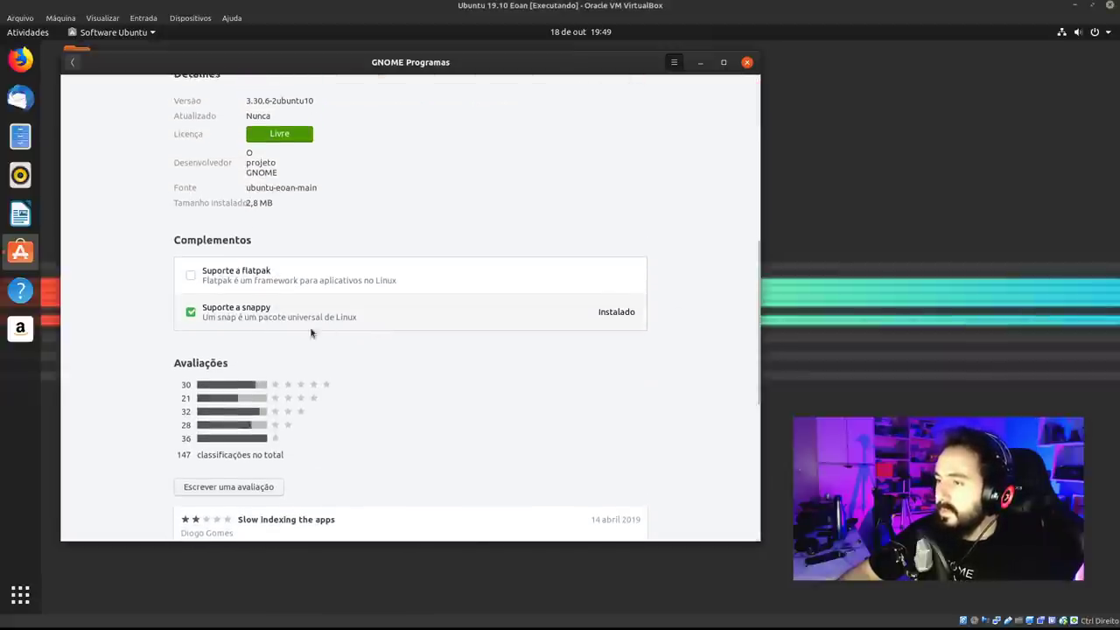
{"action": "scroll", "coordinate": [334, 330], "scroll_direction": "up", "scroll_amount": 1}
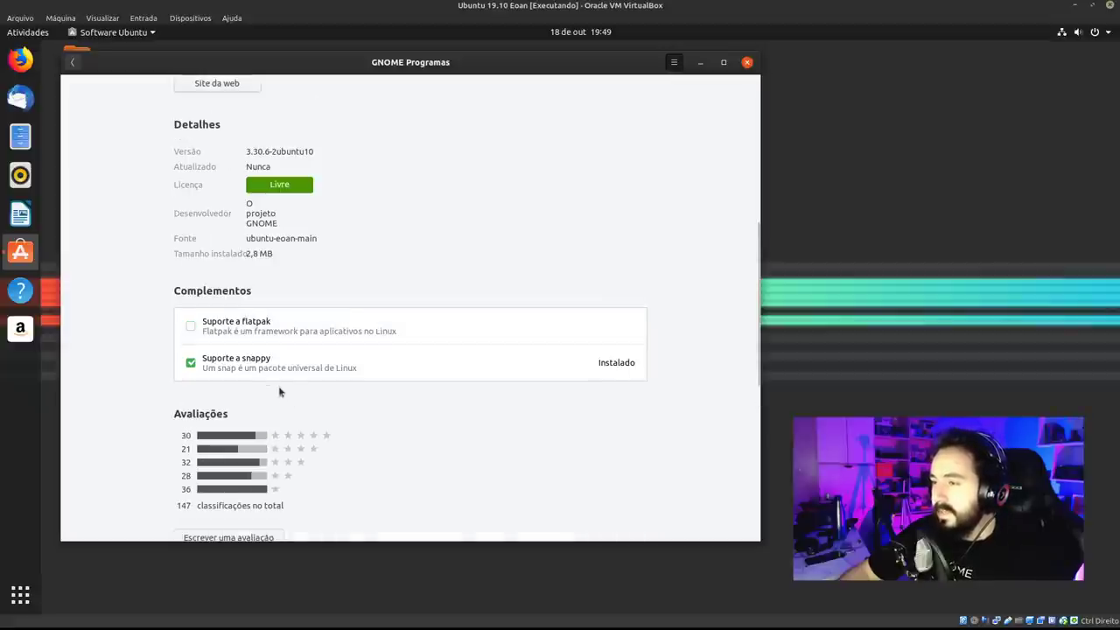
{"action": "scroll", "coordinate": [258, 372], "scroll_direction": "down", "scroll_amount": 1}
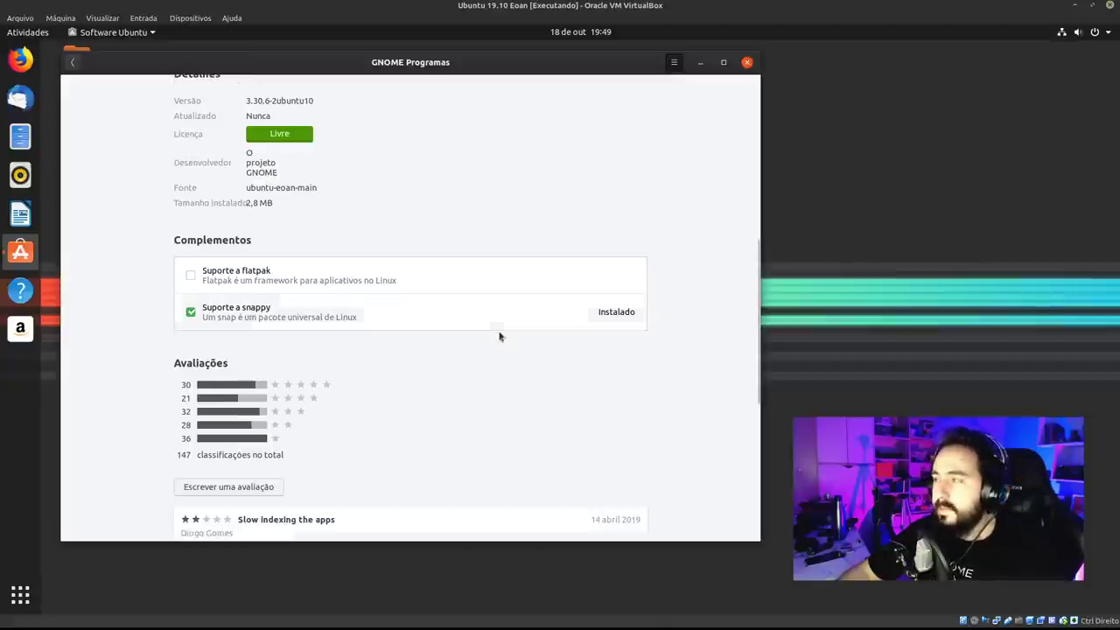
{"action": "scroll", "coordinate": [445, 357], "scroll_direction": "up", "scroll_amount": 1}
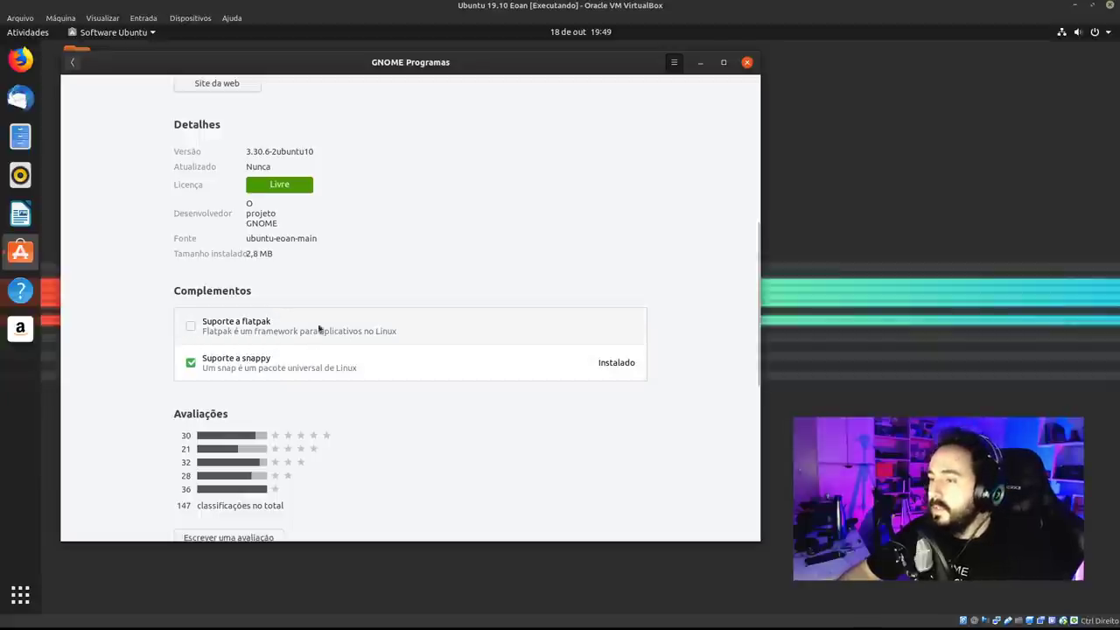
{"action": "scroll", "coordinate": [637, 295], "scroll_direction": "up", "scroll_amount": 5}
{"action": "scroll", "coordinate": [637, 294], "scroll_direction": "up", "scroll_amount": 3}
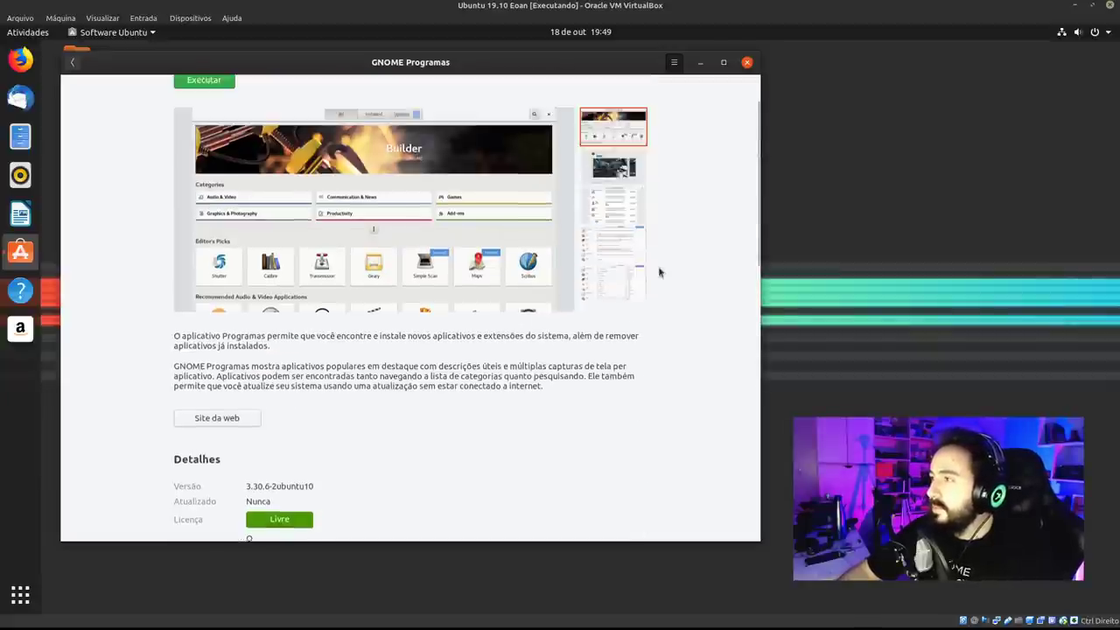
{"action": "scroll", "coordinate": [442, 455], "scroll_direction": "down", "scroll_amount": 4}
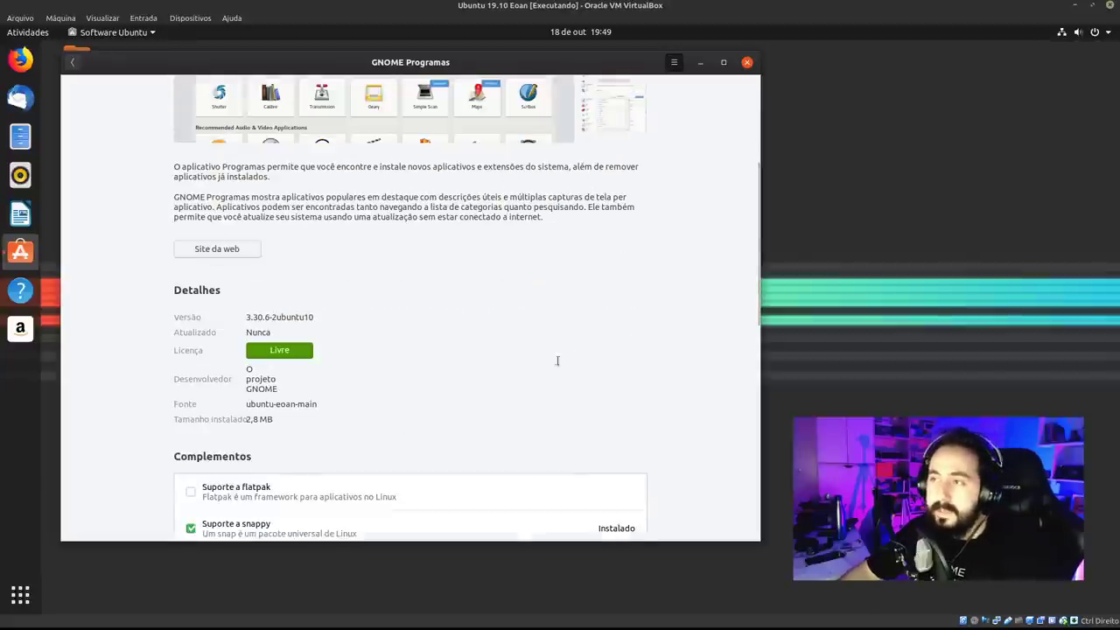
{"action": "scroll", "coordinate": [554, 359], "scroll_direction": "up", "scroll_amount": 5}
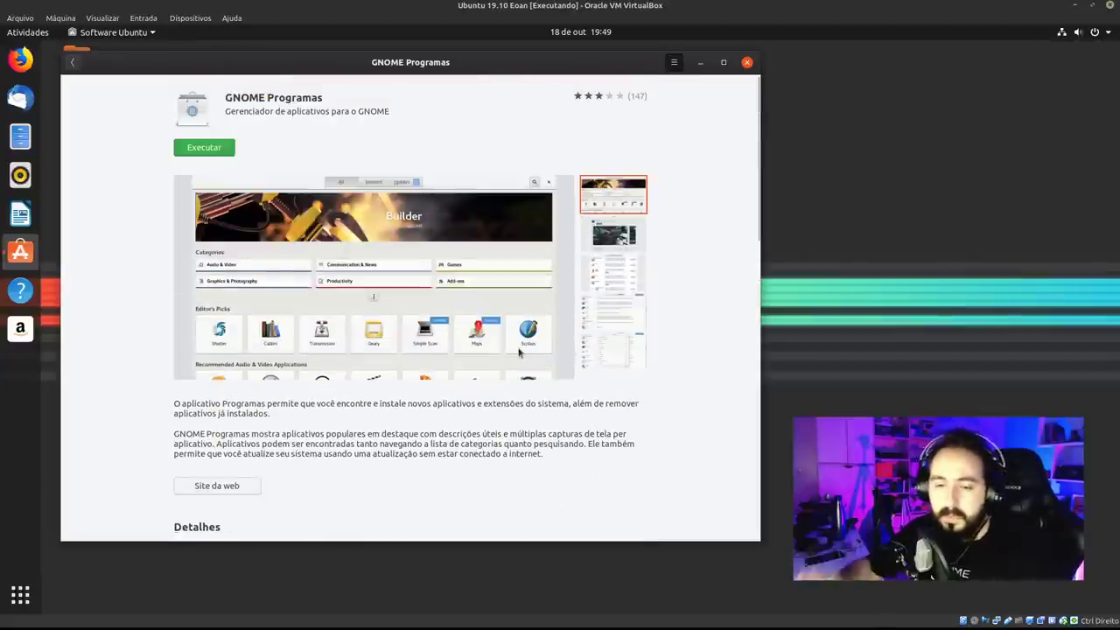
Go back to the store overview, expand Categorias to reveal Utilitários and others, and scroll the page.
{"action": "left_click", "coordinate": [75, 68]}
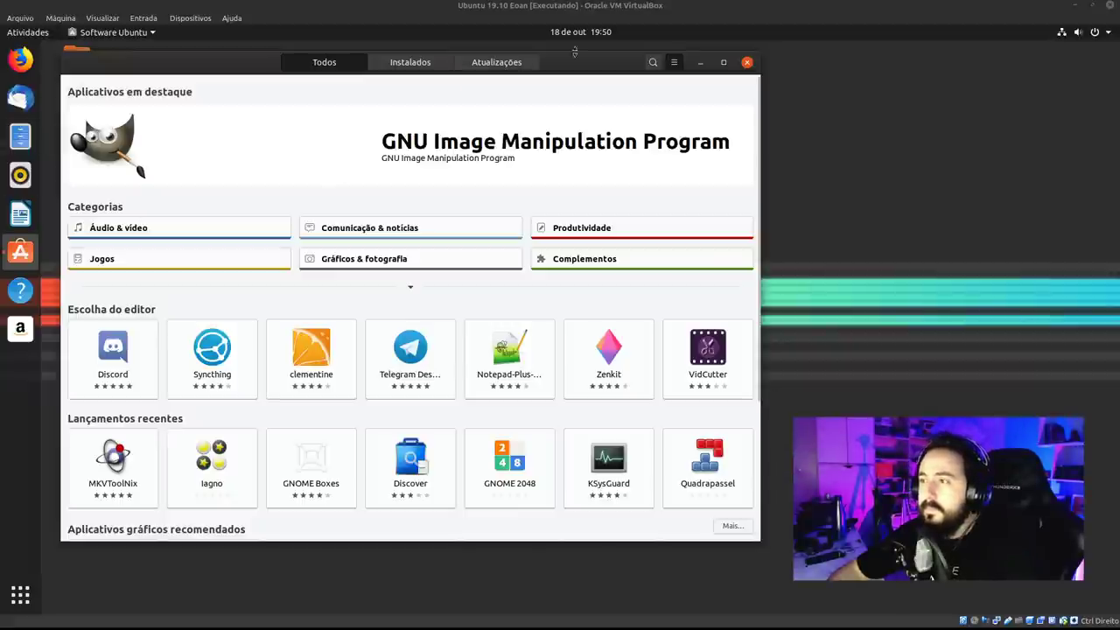
{"action": "left_click_drag", "start_coordinate": [596, 65], "coordinate": [609, 74]}
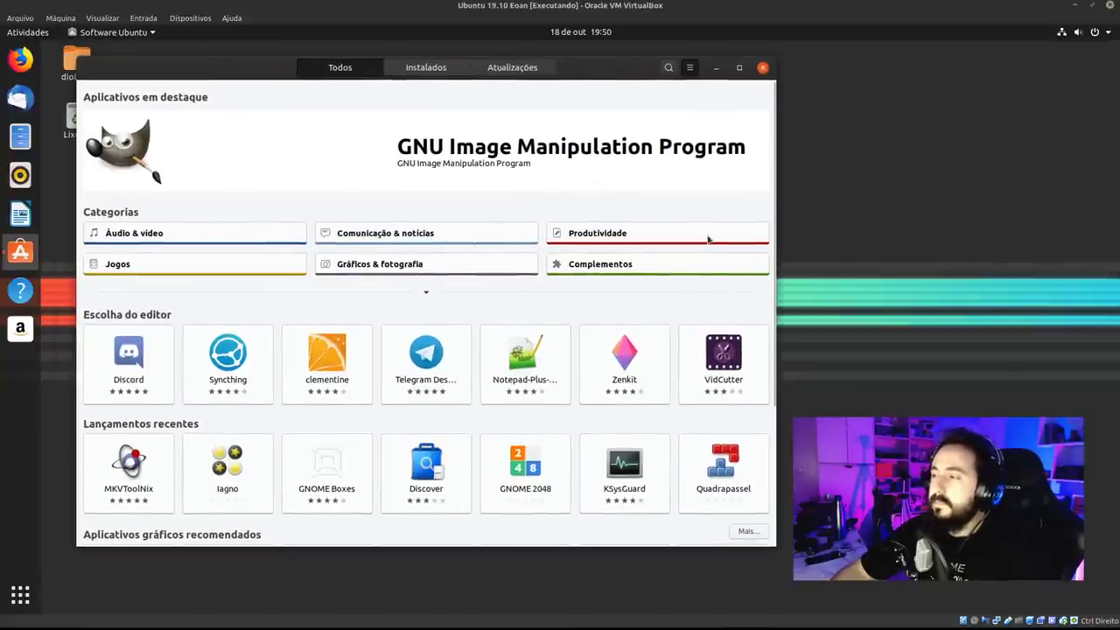
{"action": "left_click", "coordinate": [421, 295]}
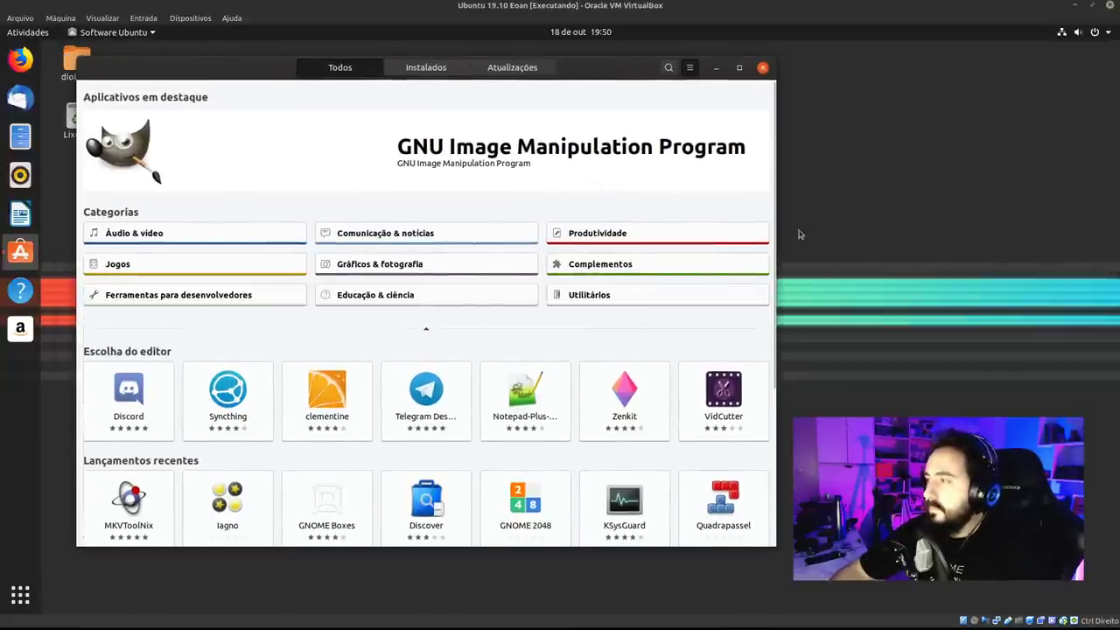
{"action": "scroll", "coordinate": [774, 168], "scroll_direction": "down", "scroll_amount": 5}
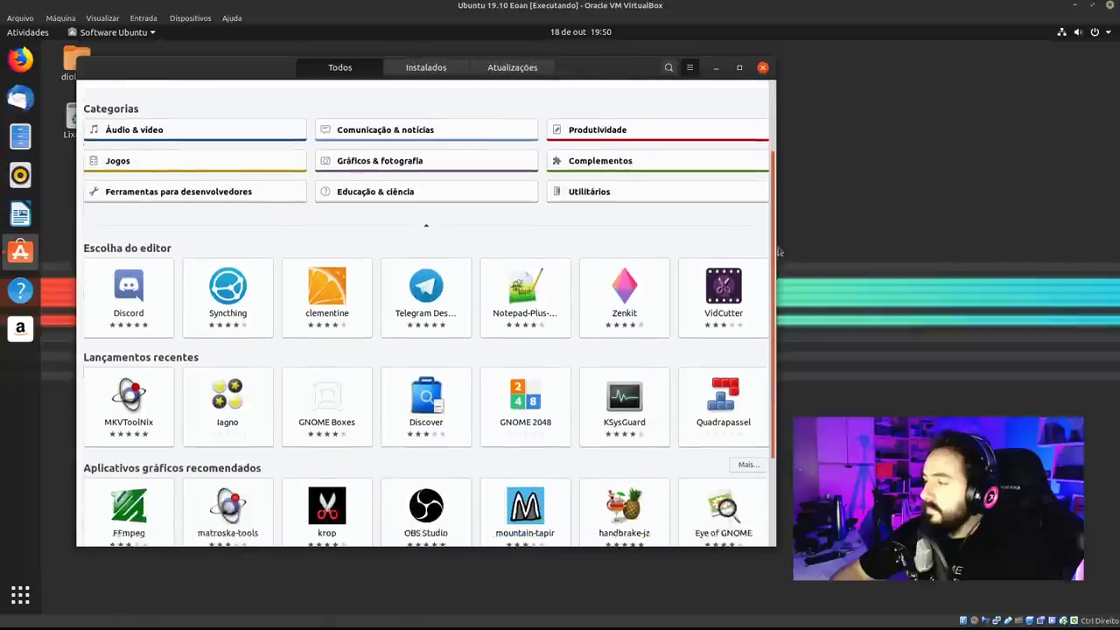
{"action": "scroll", "coordinate": [765, 218], "scroll_direction": "up", "scroll_amount": 5}
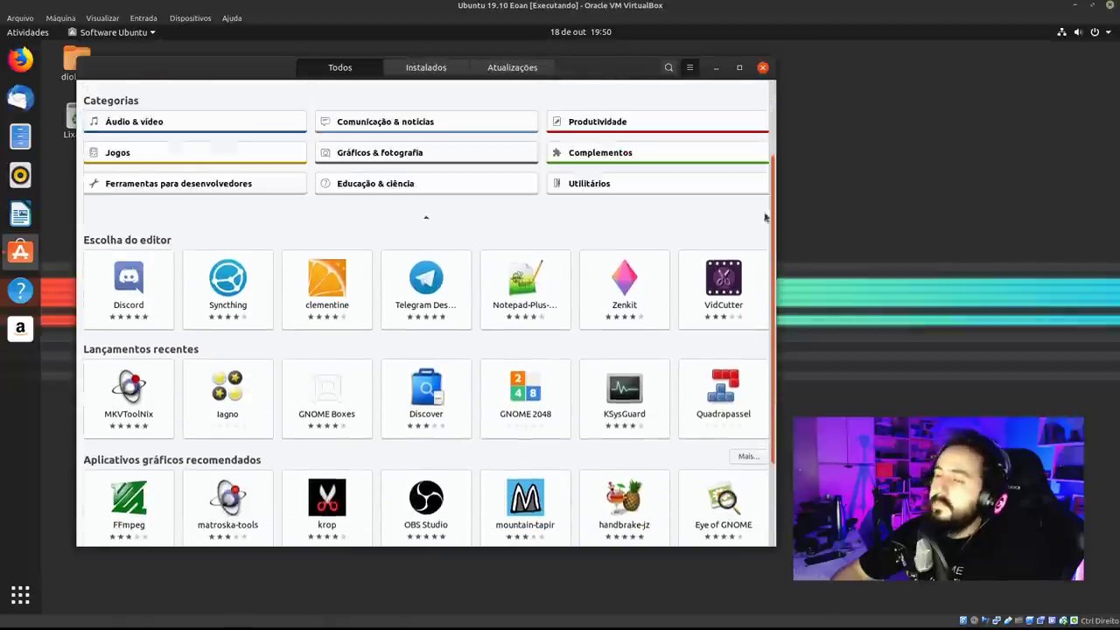
{"action": "scroll", "coordinate": [762, 179], "scroll_direction": "down", "scroll_amount": 1}
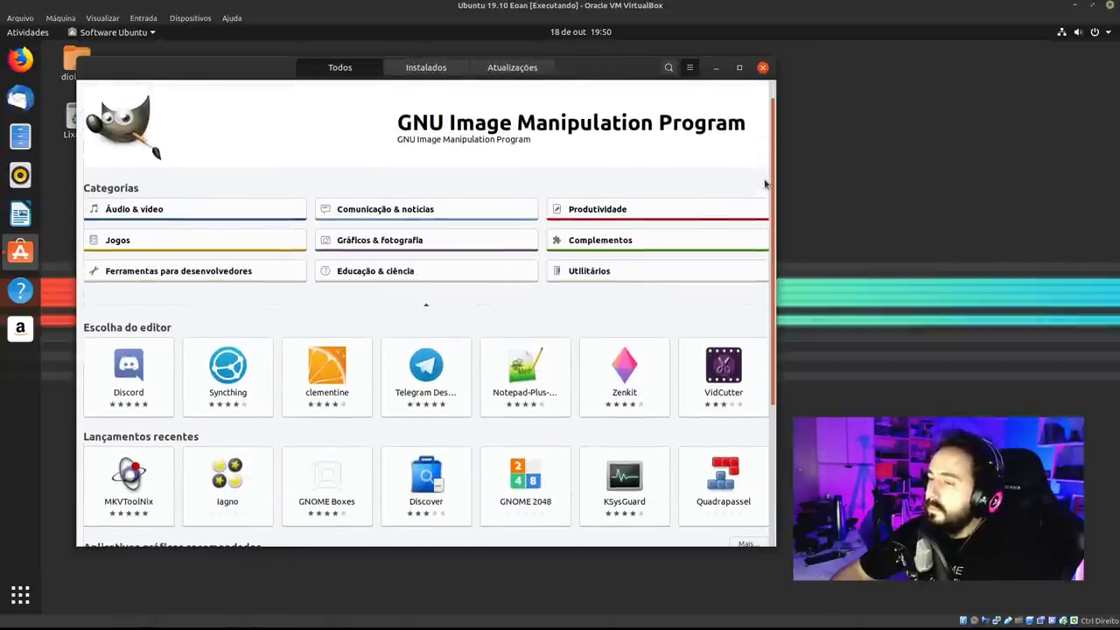
{"action": "scroll", "coordinate": [752, 237], "scroll_direction": "down", "scroll_amount": 1}
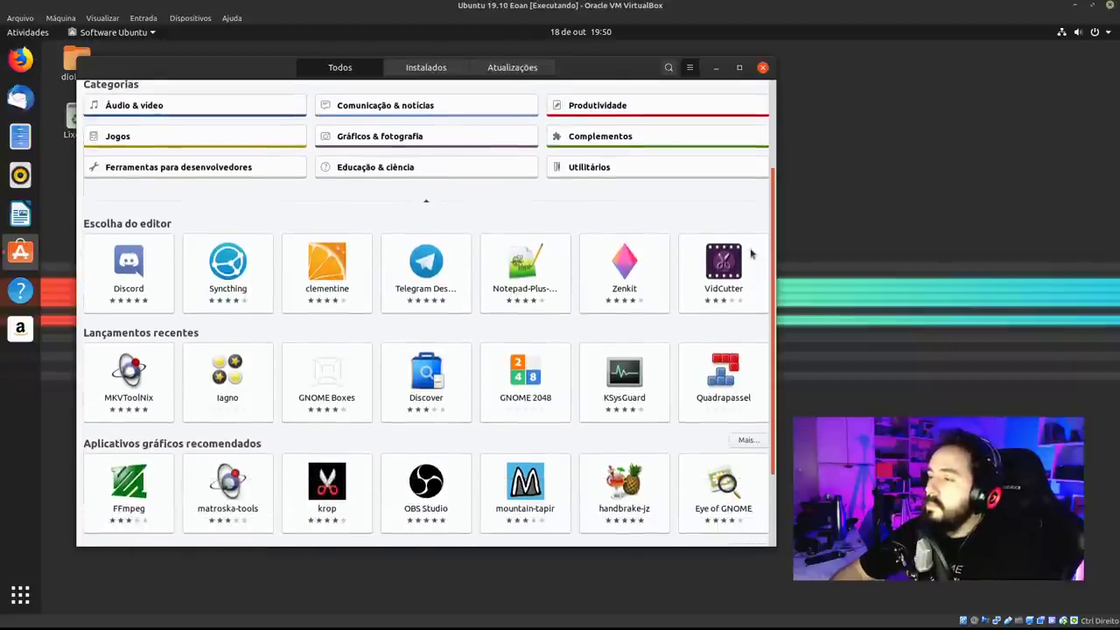
{"action": "scroll", "coordinate": [744, 235], "scroll_direction": "up", "scroll_amount": 1}
{"action": "scroll", "coordinate": [742, 188], "scroll_direction": "up", "scroll_amount": 1}
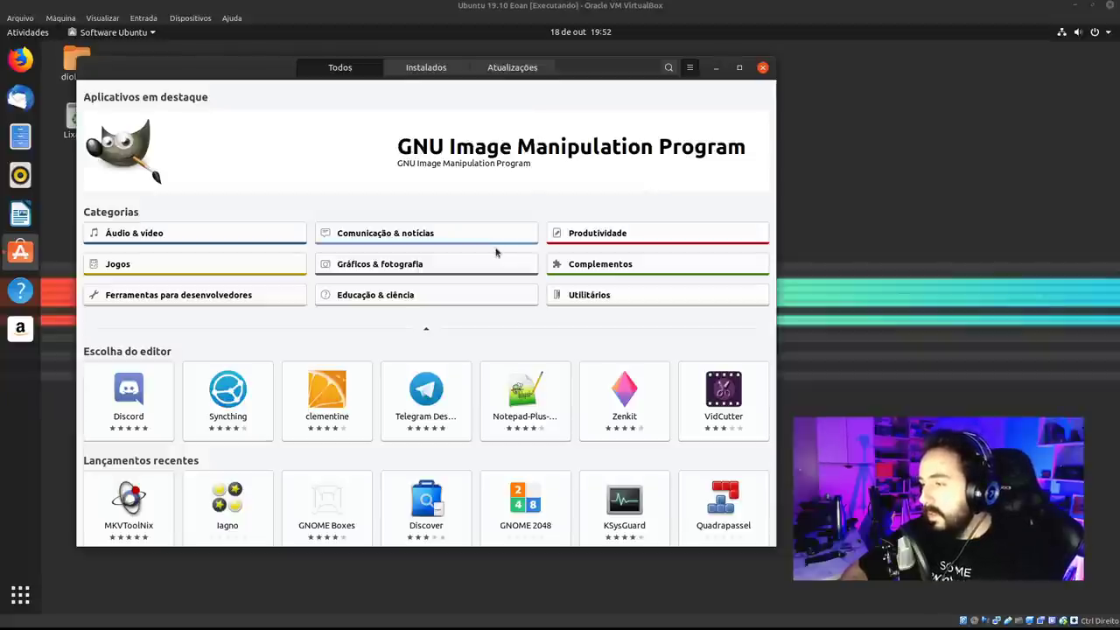
{"action": "scroll", "coordinate": [770, 218], "scroll_direction": "down", "scroll_amount": 1}
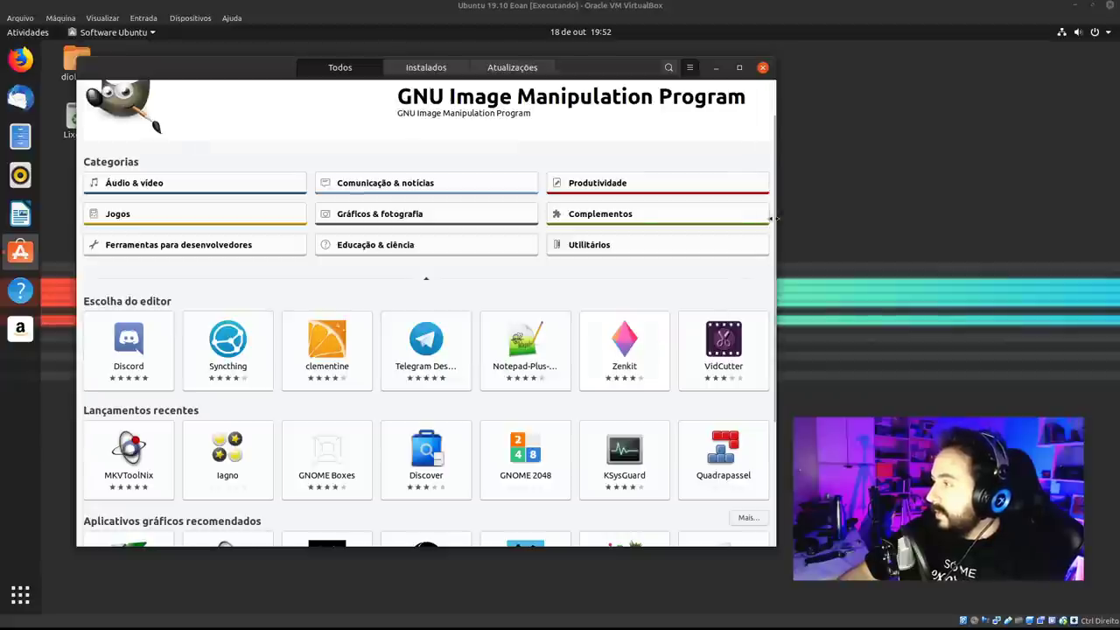
{"action": "left_click_drag", "start_coordinate": [776, 229], "coordinate": [763, 250]}
{"action": "scroll", "coordinate": [763, 250], "scroll_direction": "down", "scroll_amount": 3}
{"action": "scroll", "coordinate": [763, 250], "scroll_direction": "up", "scroll_amount": 5}
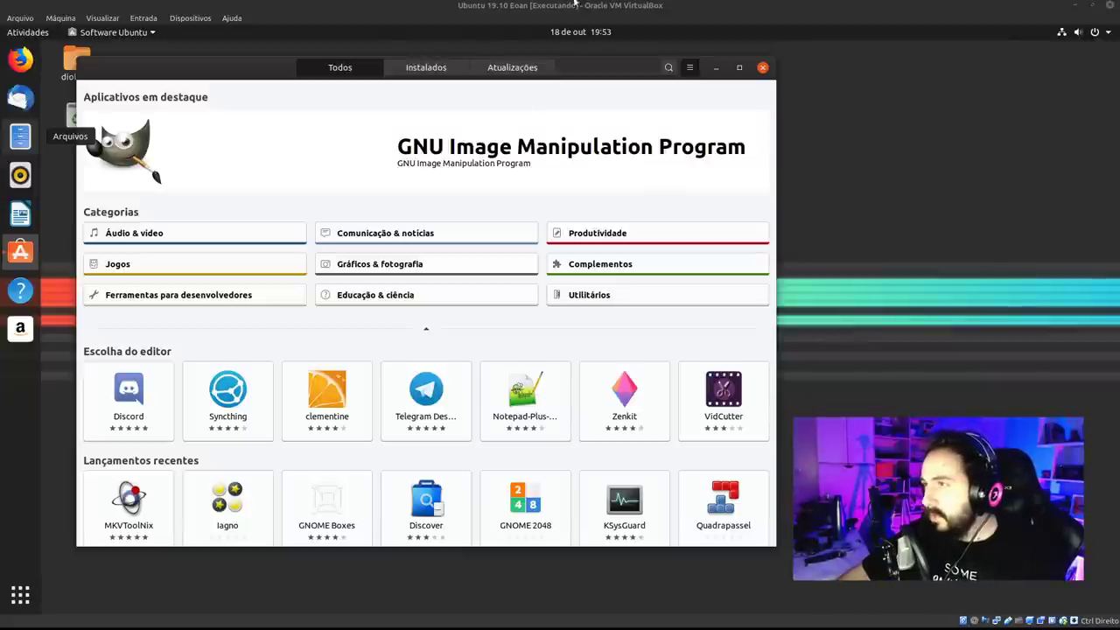
Open the Instalados tab and scroll down the installed apps list past Shotwell, Transmission and Vim.
{"action": "left_click", "coordinate": [450, 74]}
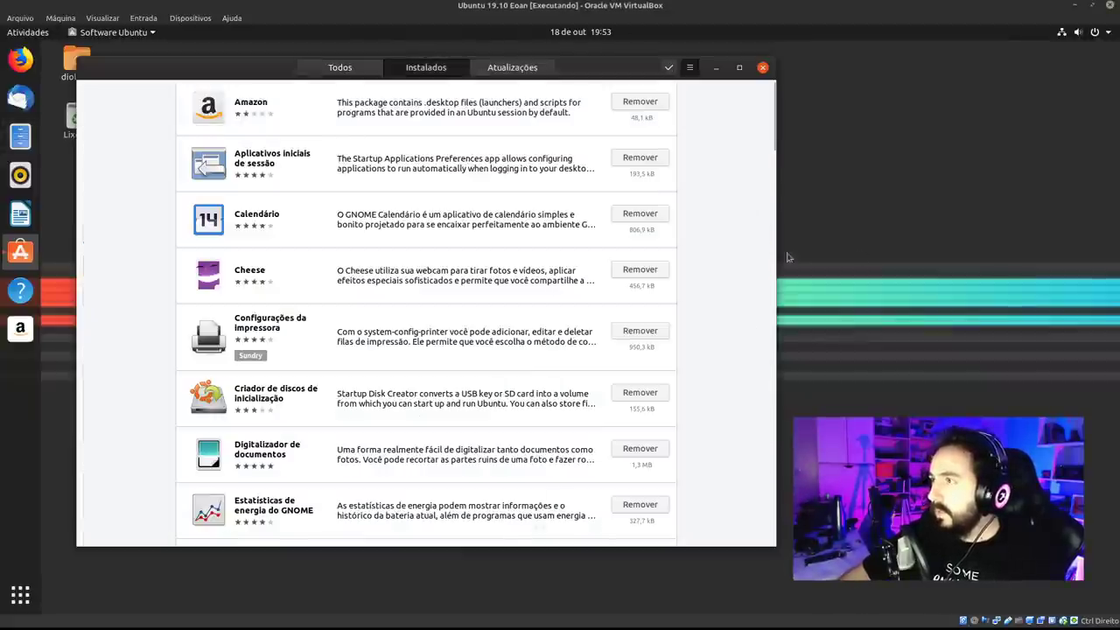
{"action": "left_click_drag", "start_coordinate": [776, 157], "coordinate": [775, 454]}
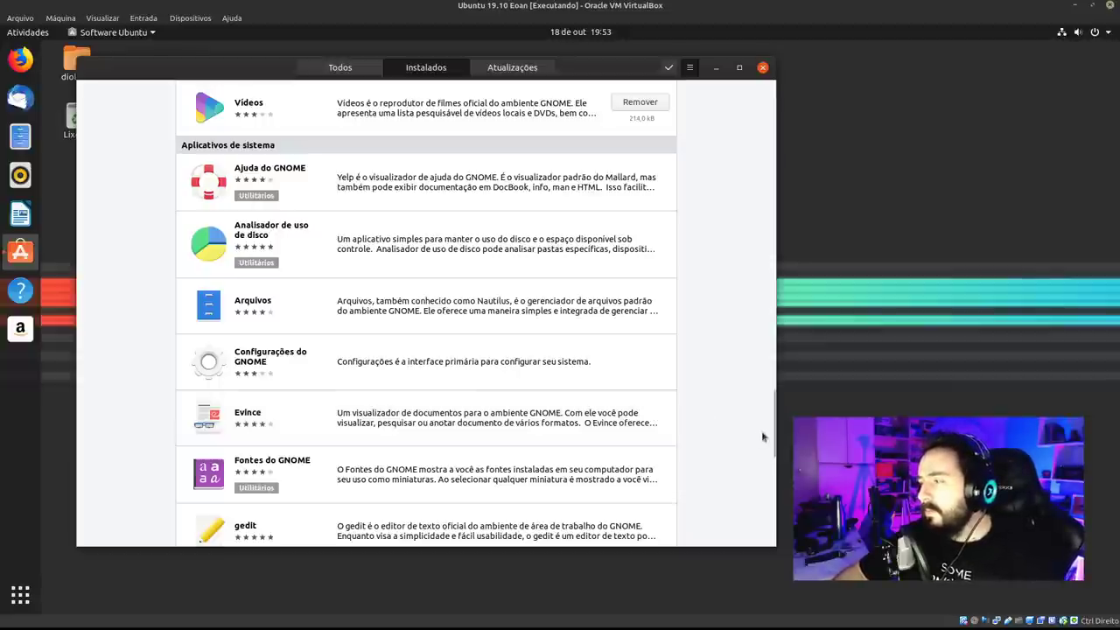
{"action": "left_click_drag", "start_coordinate": [776, 423], "coordinate": [714, 406]}
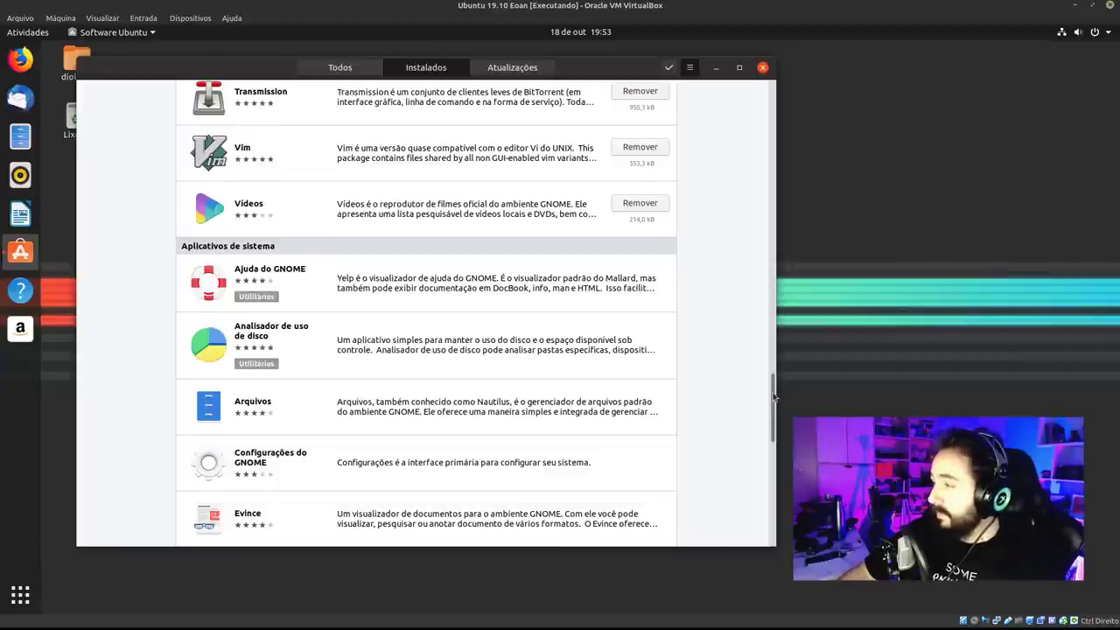
{"action": "mouse_move", "coordinate": [774, 398]}
{"action": "left_mouse_down"}
{"action": "mouse_move", "coordinate": [771, 409]}
{"action": "mouse_move", "coordinate": [762, 383]}
{"action": "left_mouse_up"}
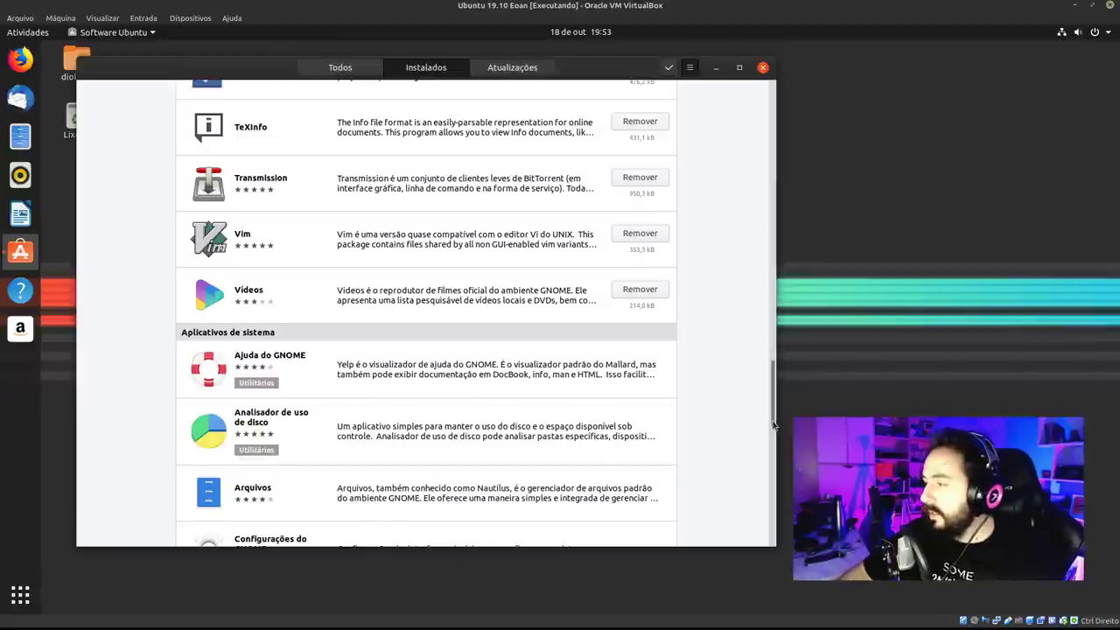
{"action": "left_click_drag", "start_coordinate": [775, 423], "coordinate": [756, 448]}
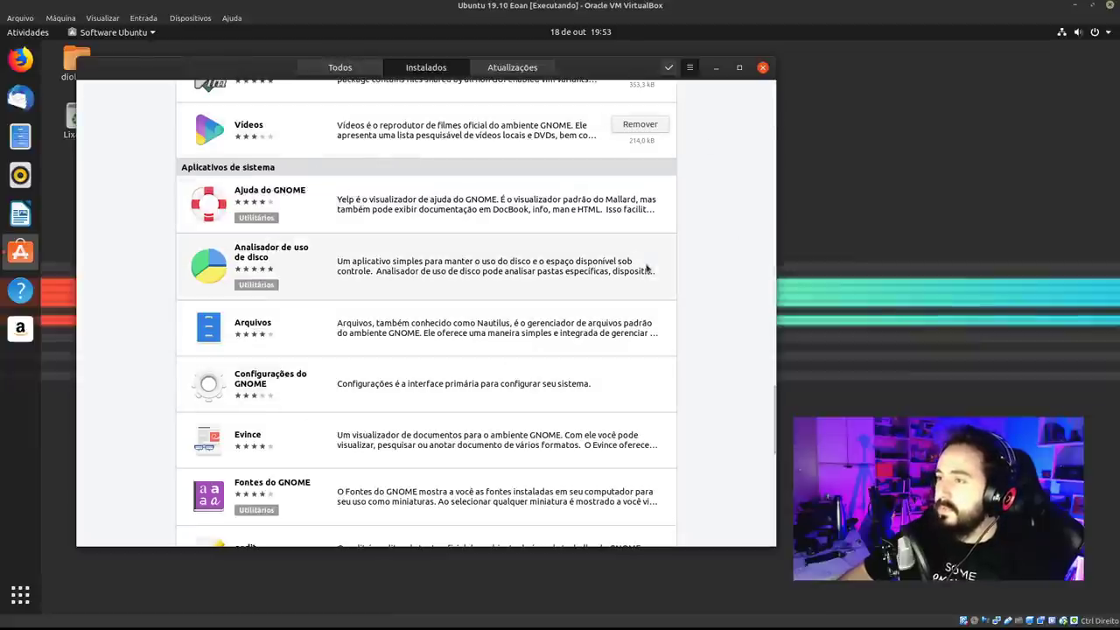
{"action": "left_click_drag", "start_coordinate": [774, 402], "coordinate": [773, 440]}
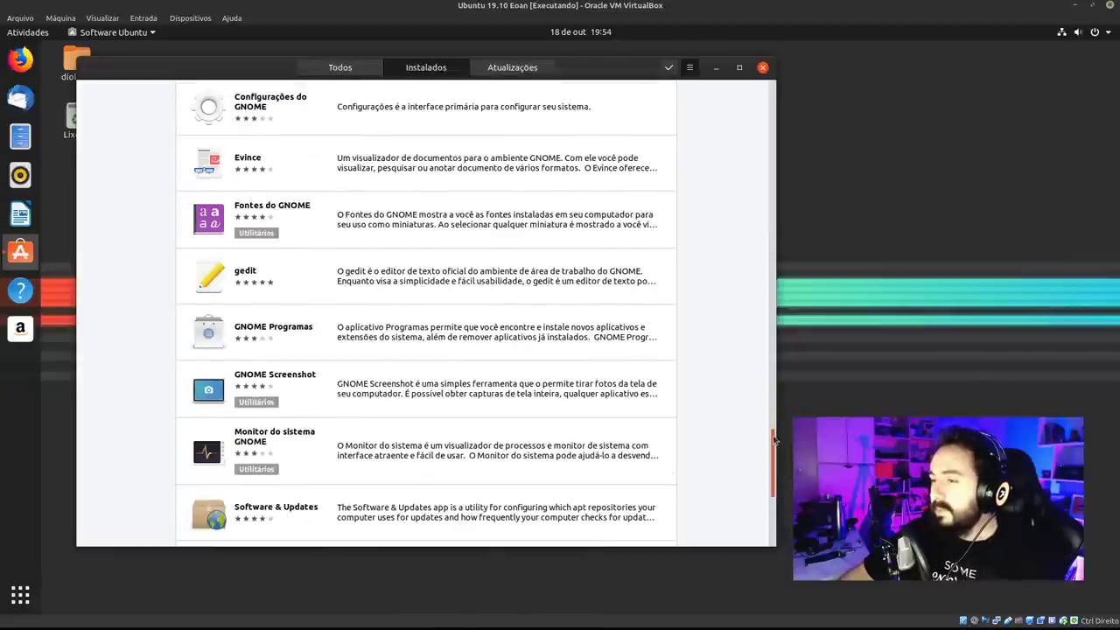
{"action": "scroll", "coordinate": [774, 440], "scroll_direction": "down", "scroll_amount": 2}
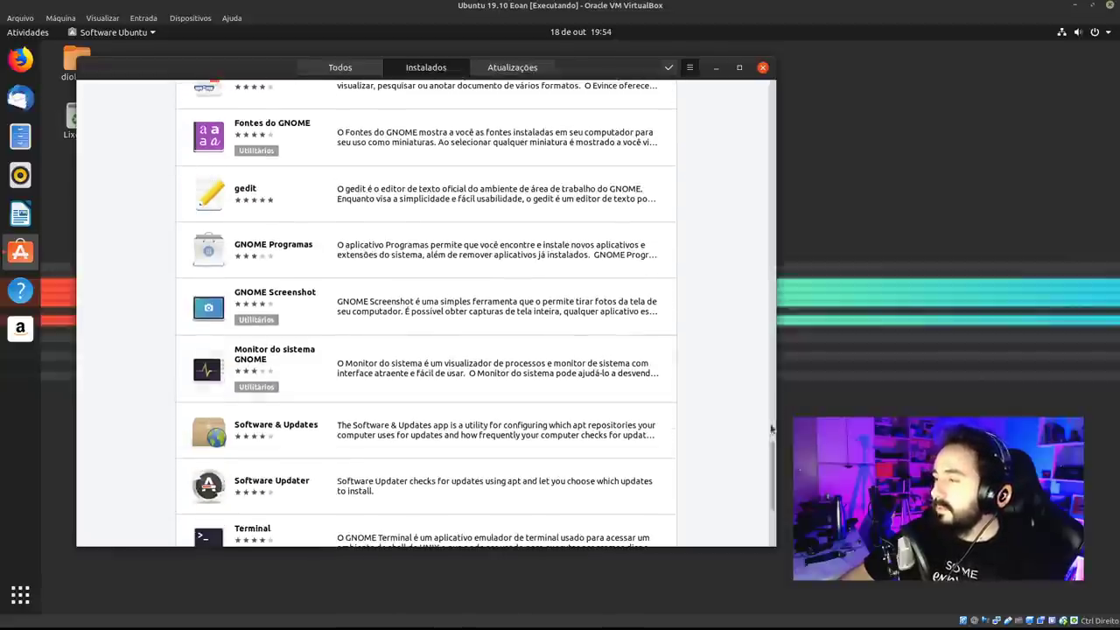
{"action": "left_click_drag", "start_coordinate": [772, 429], "coordinate": [775, 348]}
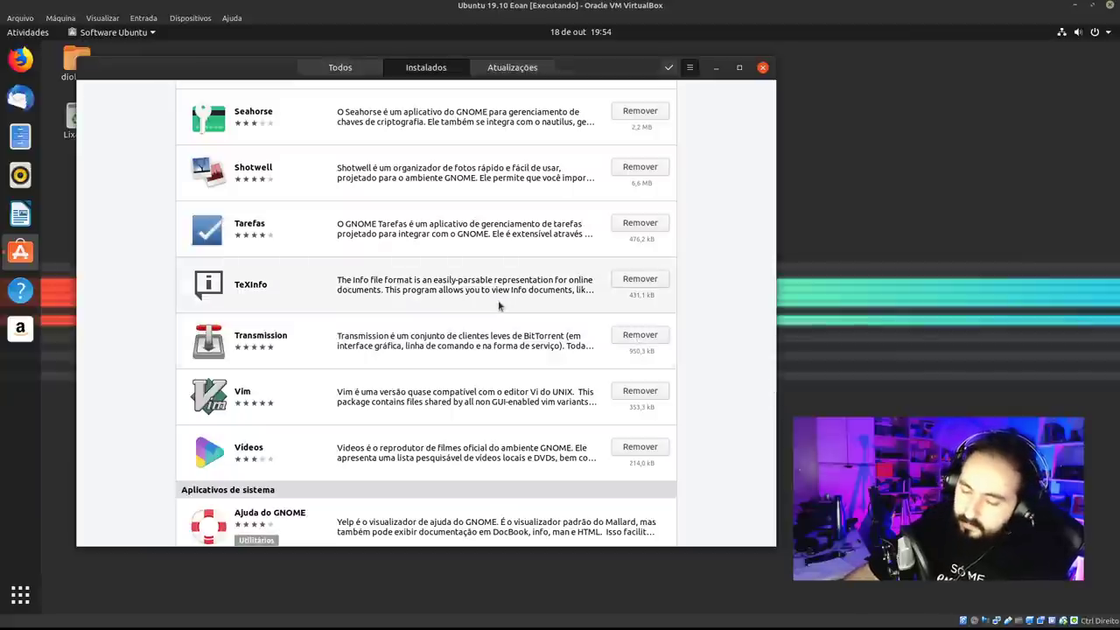
Search 'tex' in Show Applications, launch TeXInfo in a Terminal, then quit it with q.
{"action": "left_click", "coordinate": [35, 593]}
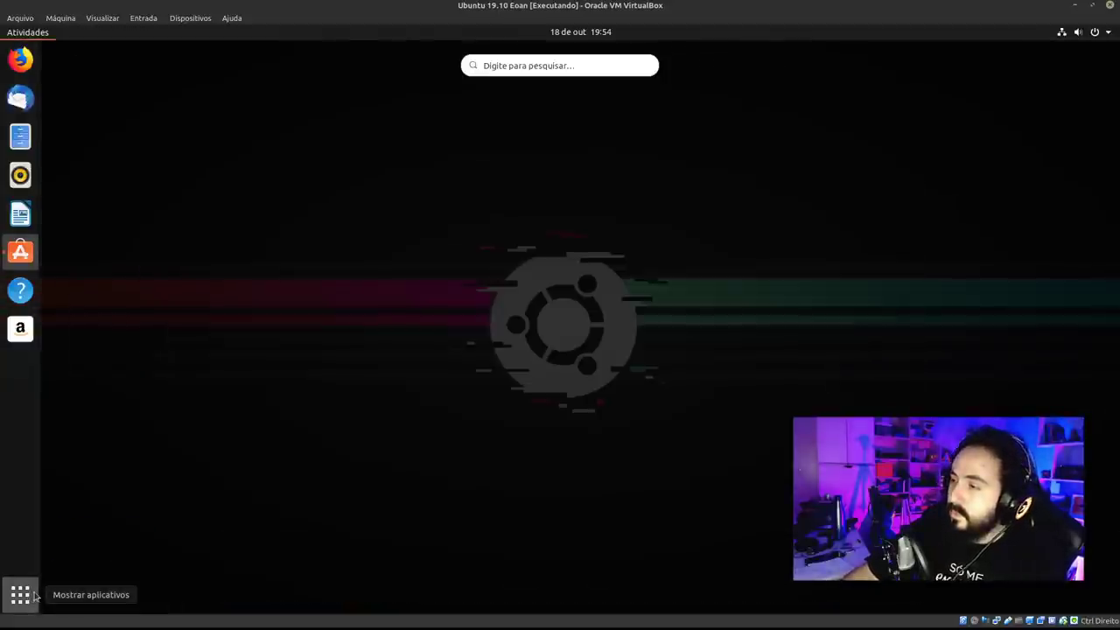
{"action": "type", "text": "tex"}
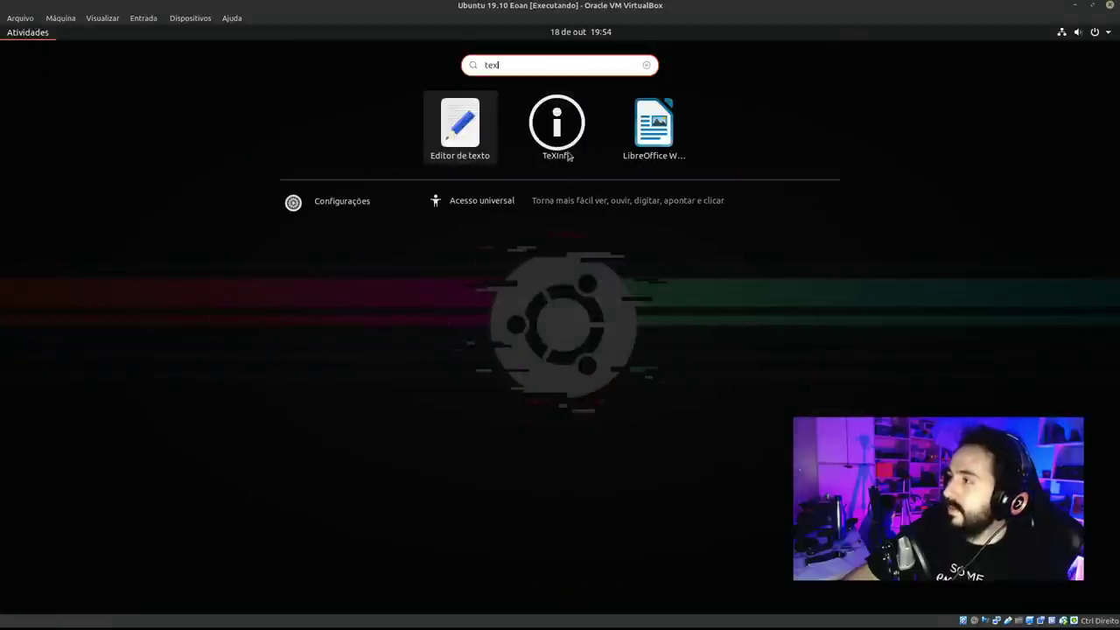
{"action": "left_click", "coordinate": [569, 157]}
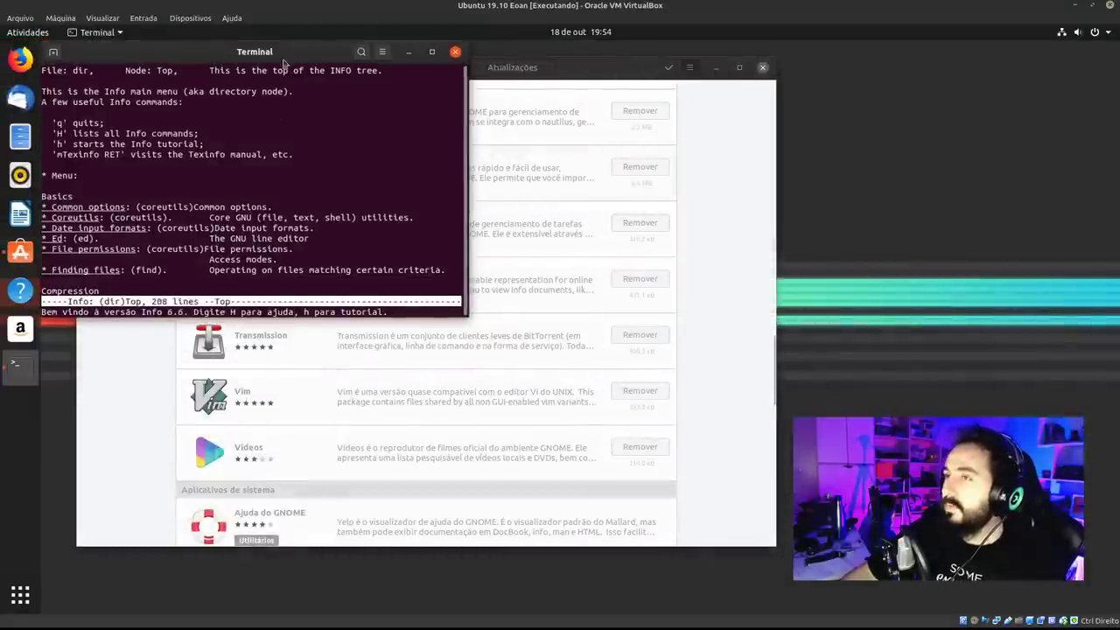
{"action": "left_click_drag", "start_coordinate": [284, 63], "coordinate": [441, 204]}
{"action": "key", "text": "q"}
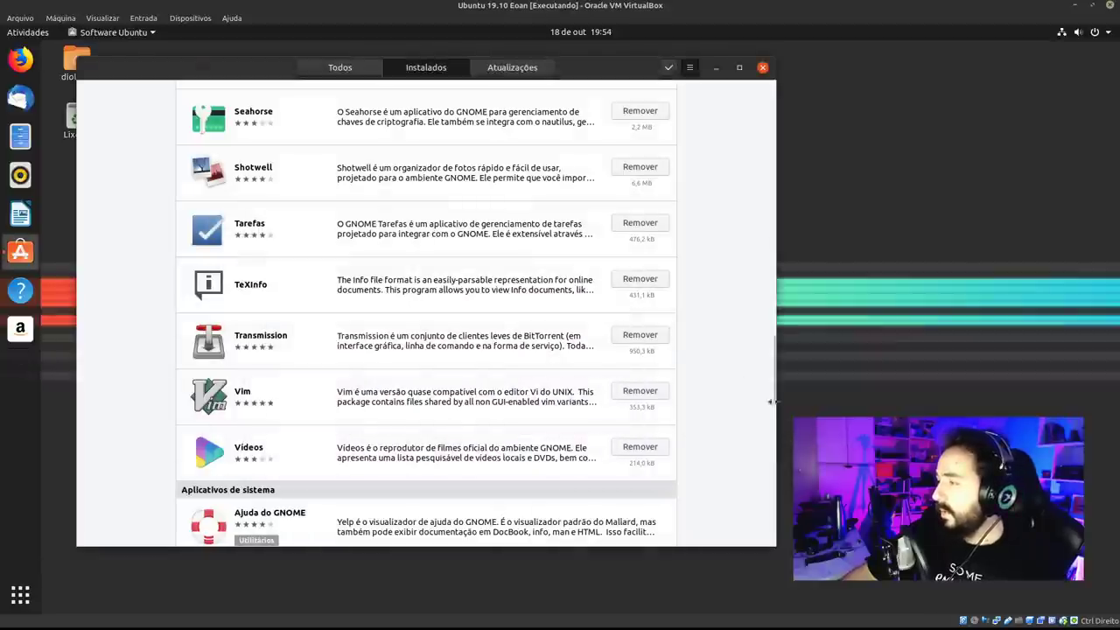
In Ubuntu Software, scroll back up and open Atualizações to confirm everything is up to date.
{"action": "left_click_drag", "start_coordinate": [777, 401], "coordinate": [735, 117]}
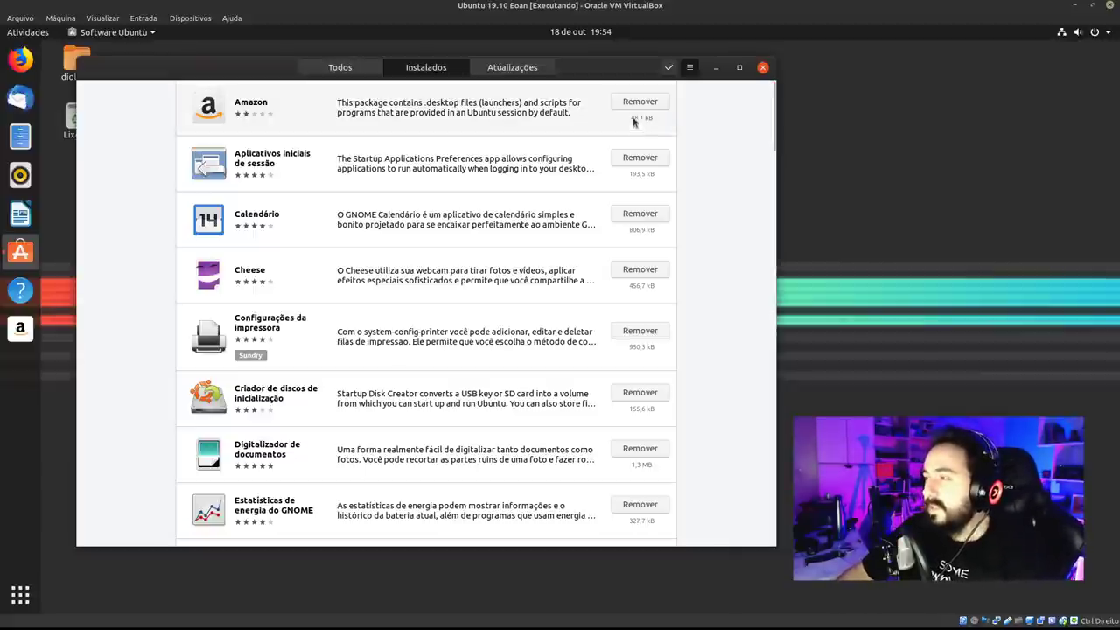
{"action": "left_click_drag", "start_coordinate": [773, 172], "coordinate": [761, 83]}
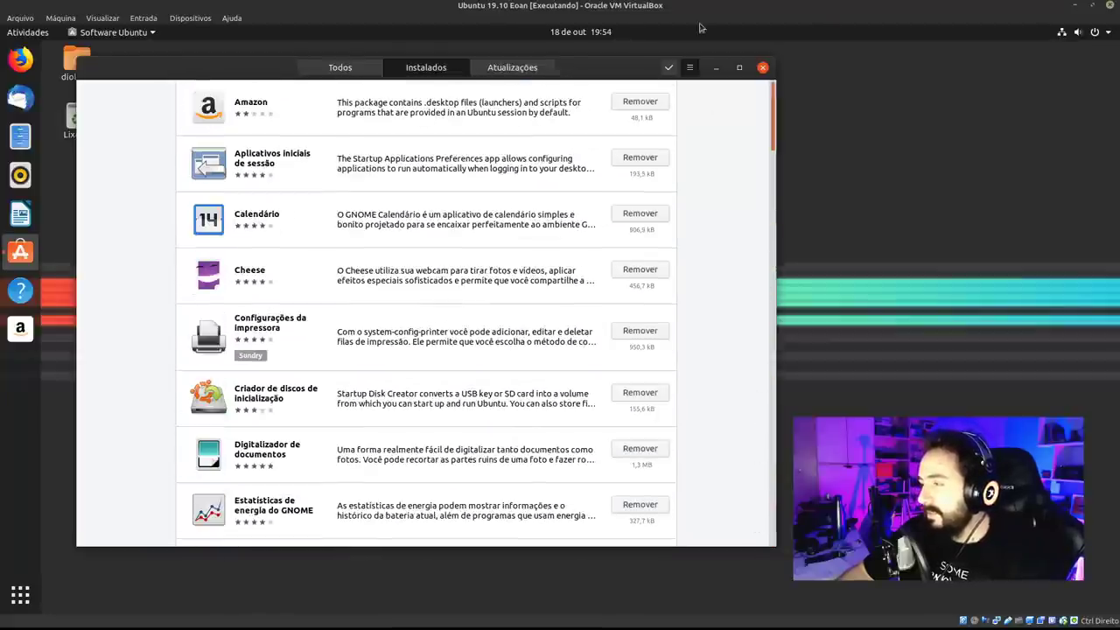
{"action": "left_click", "coordinate": [345, 74]}
{"action": "left_click", "coordinate": [513, 70]}
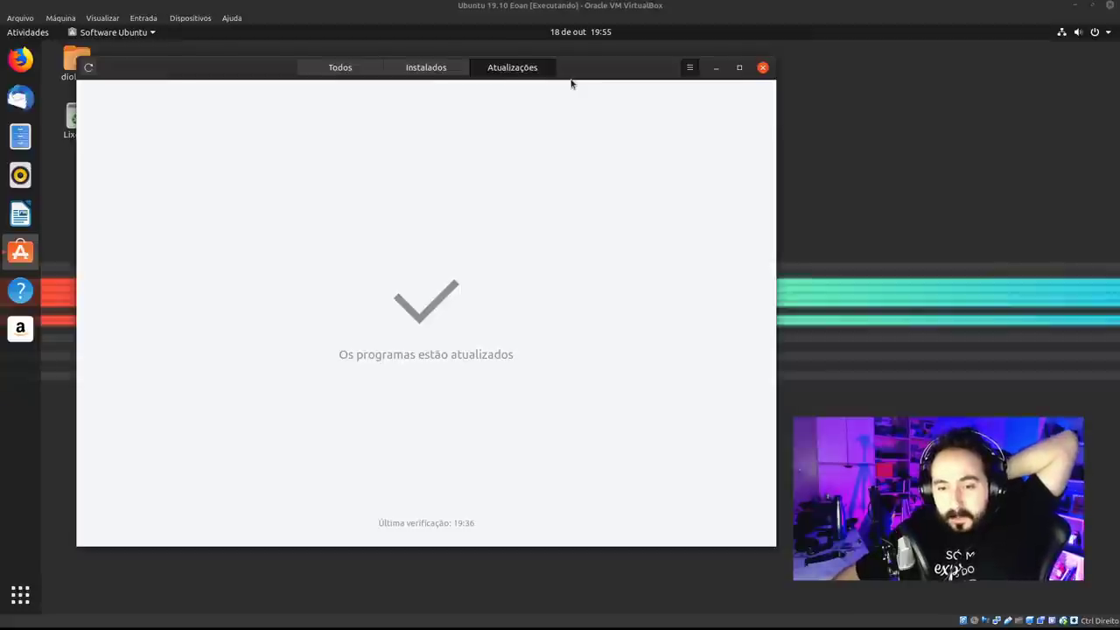
Leave the updates view for Instalados, then return to the Todos featured page.
{"action": "left_click_drag", "start_coordinate": [633, 71], "coordinate": [636, 83]}
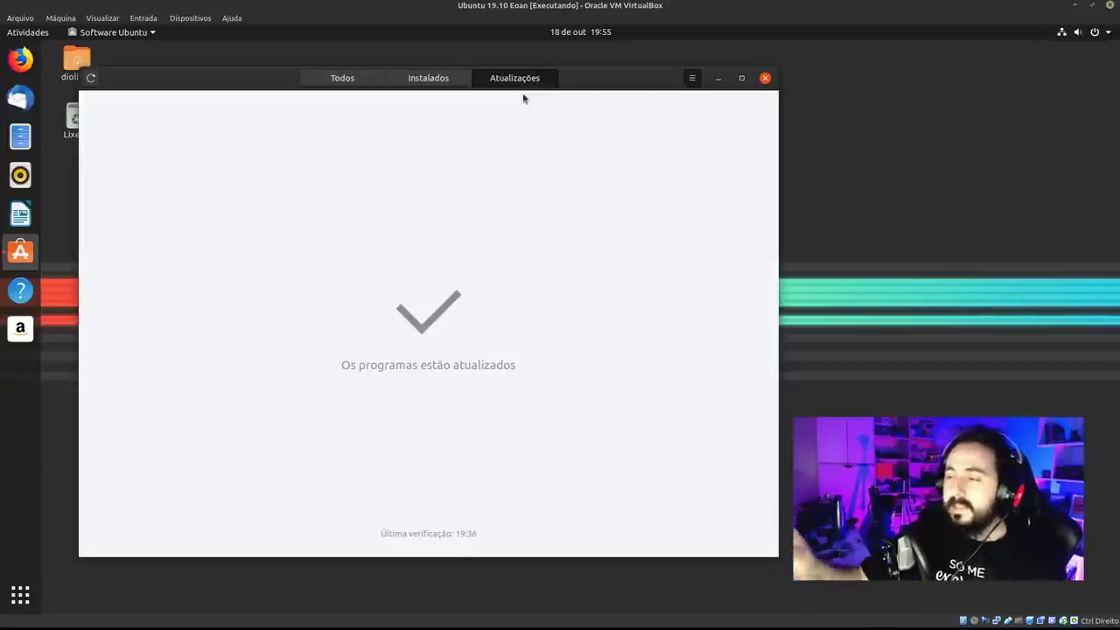
{"action": "left_click", "coordinate": [429, 78]}
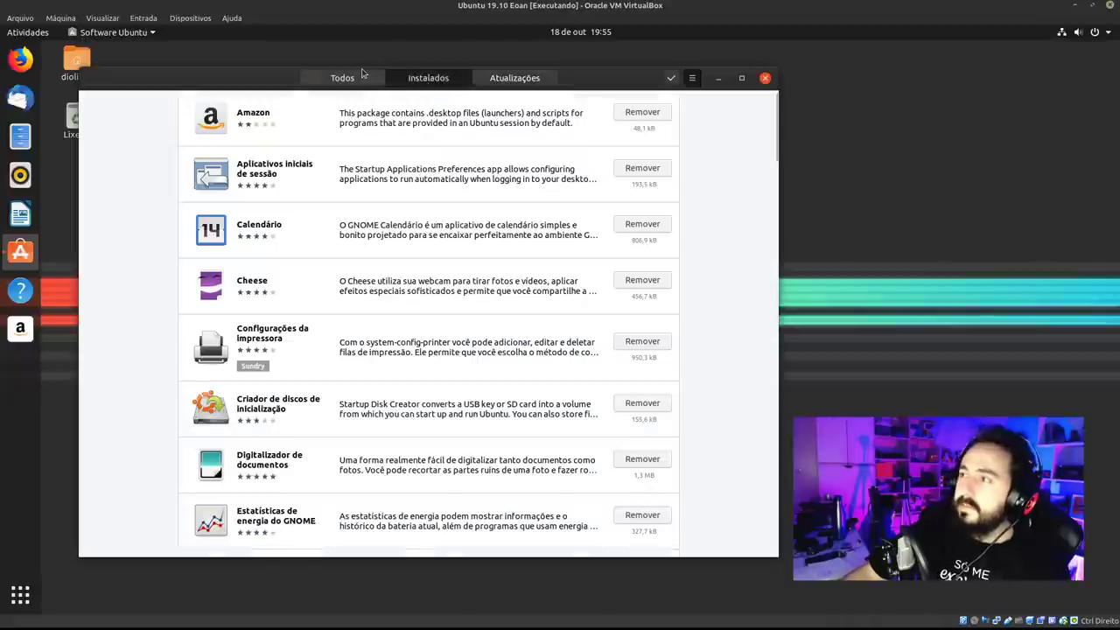
{"action": "left_click", "coordinate": [364, 76]}
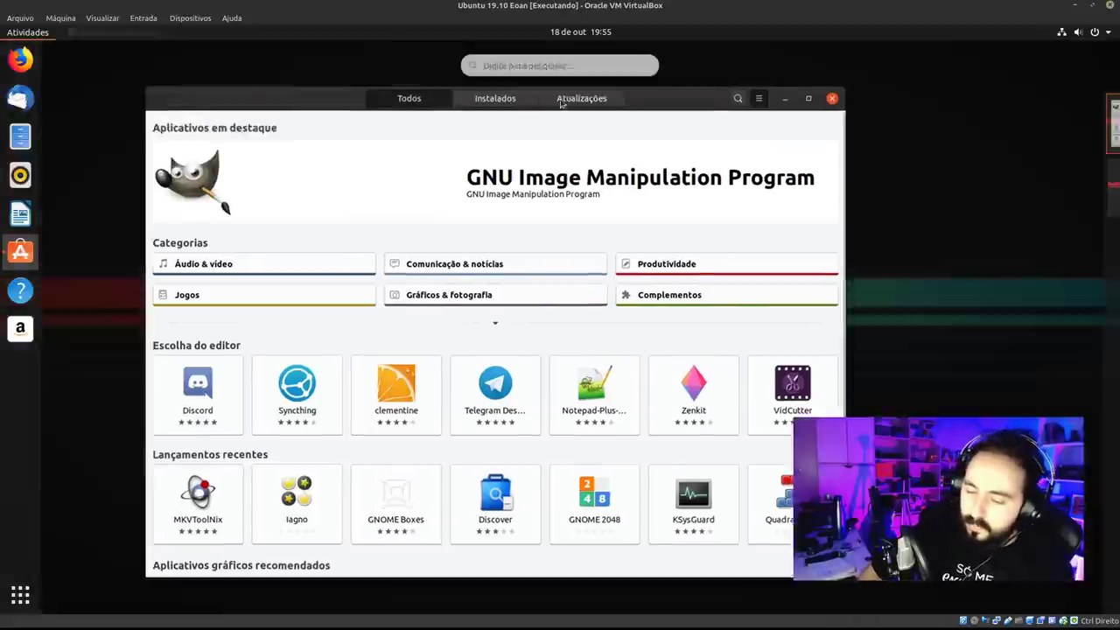
Search 'atu' to launch Atualizador de programas, refresh updates and dismiss the error.
{"action": "key", "text": "super"}
{"action": "type", "text": "atu"}
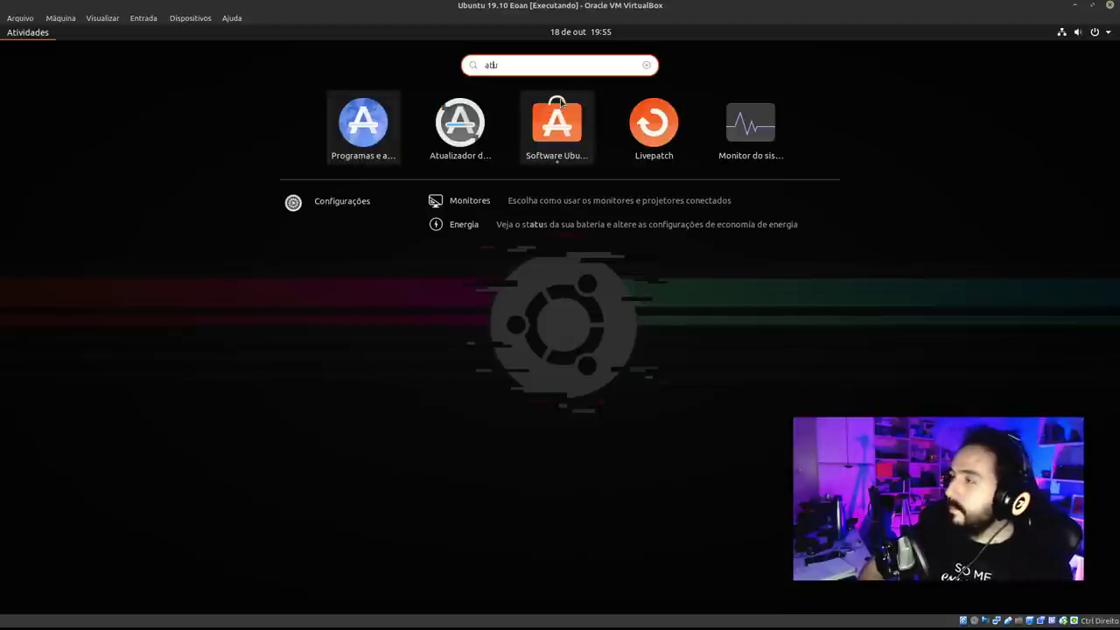
{"action": "left_click", "coordinate": [459, 122]}
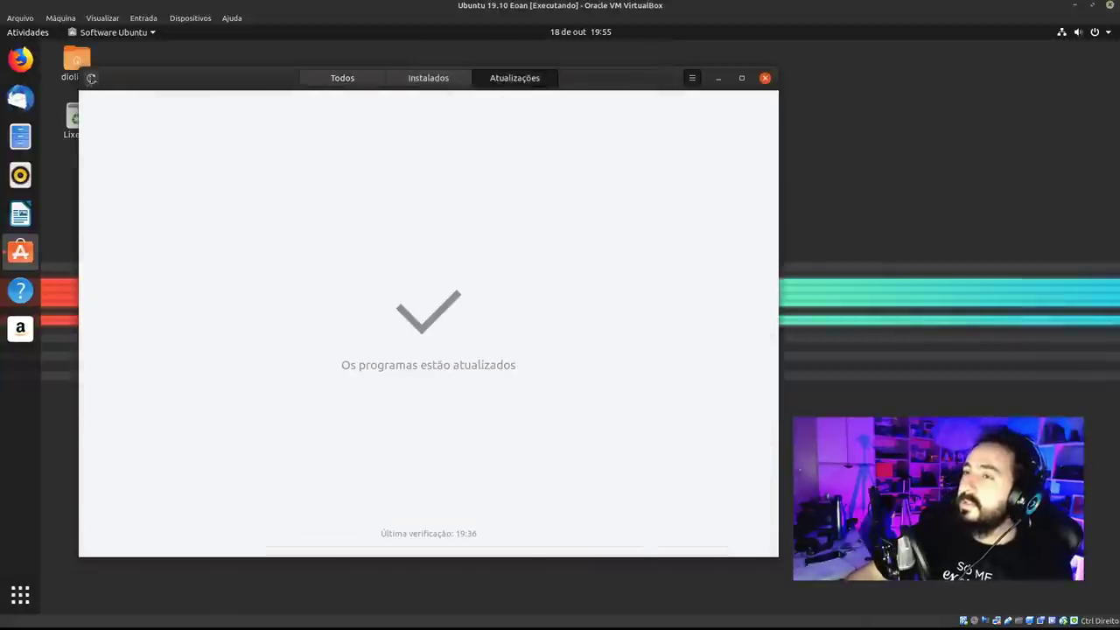
{"action": "left_click", "coordinate": [91, 78]}
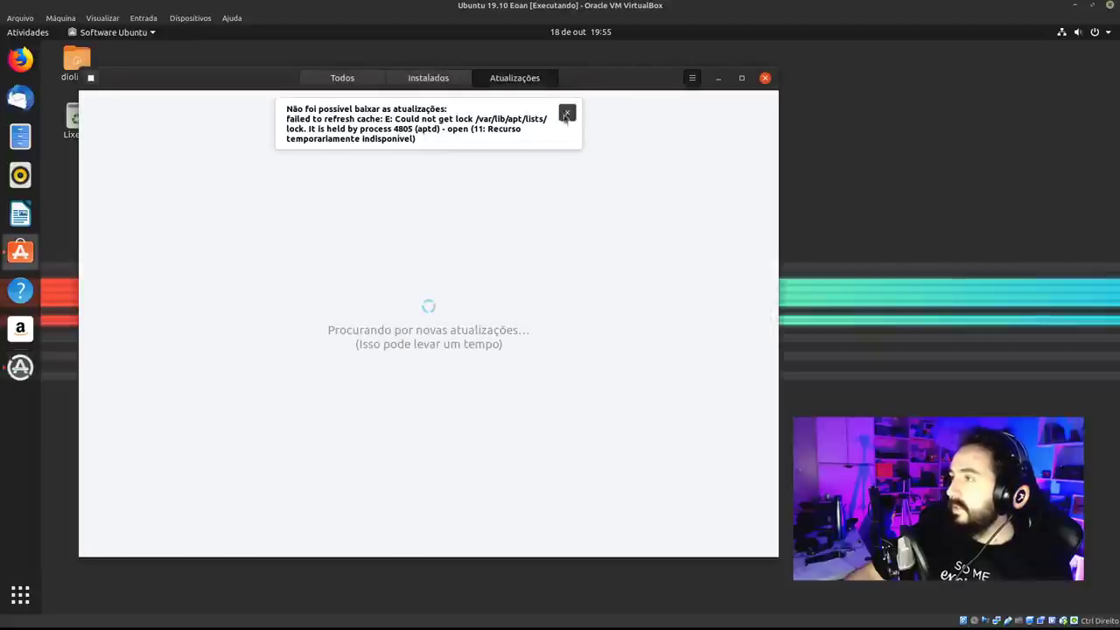
{"action": "left_click", "coordinate": [567, 113]}
Rearrange the windows and acknowledge the message that all programs are up to date.
{"action": "left_click_drag", "start_coordinate": [630, 85], "coordinate": [598, 121]}
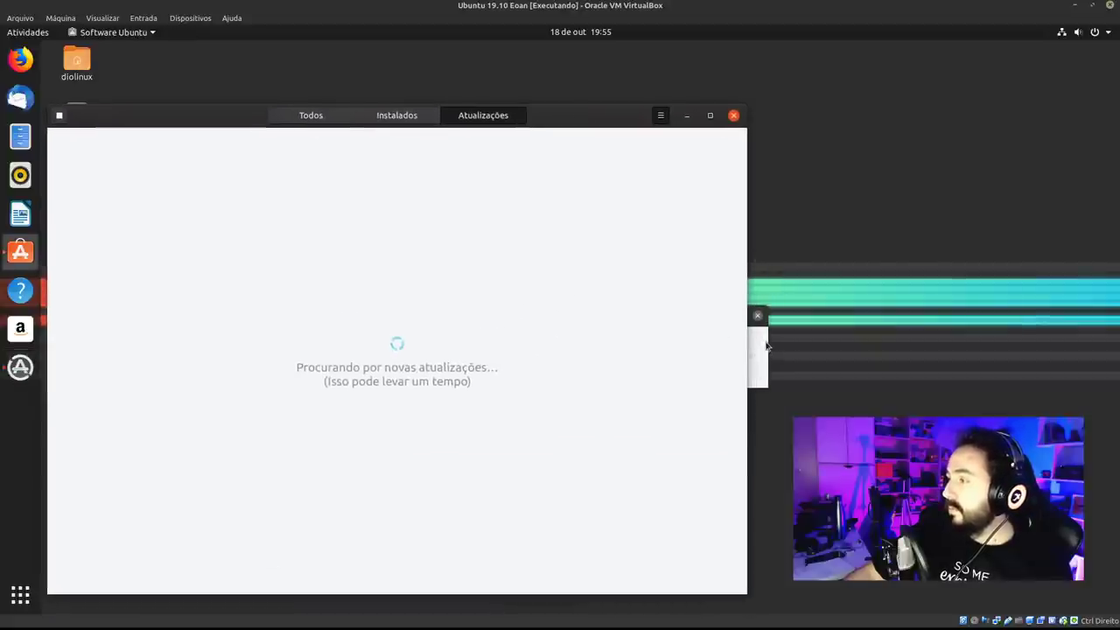
{"action": "left_click_drag", "start_coordinate": [655, 317], "coordinate": [778, 219]}
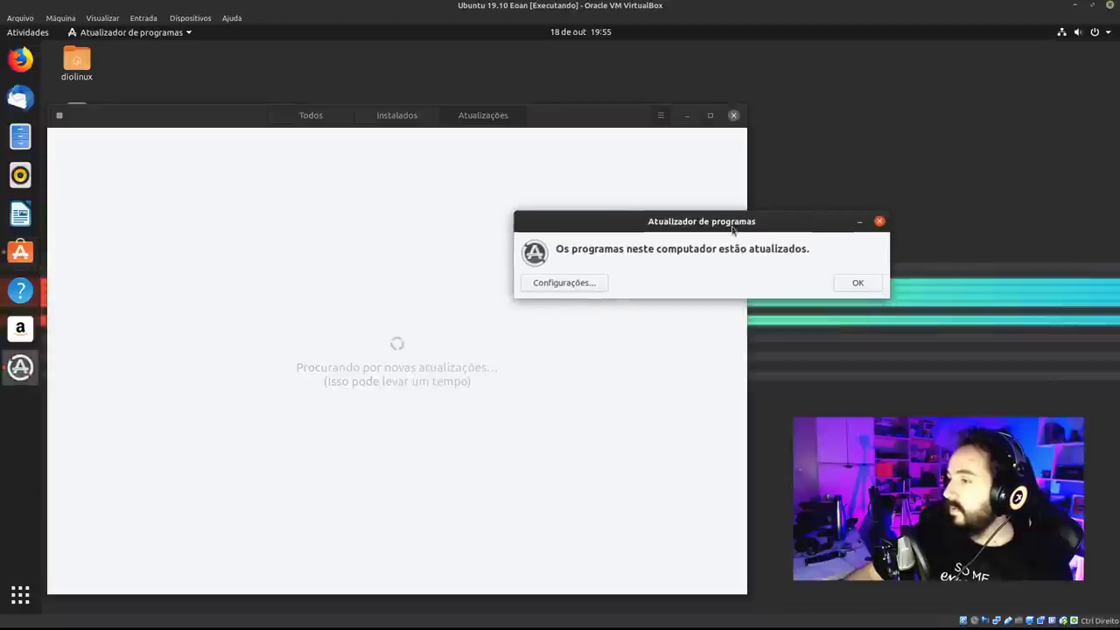
{"action": "left_click_drag", "start_coordinate": [555, 120], "coordinate": [578, 79]}
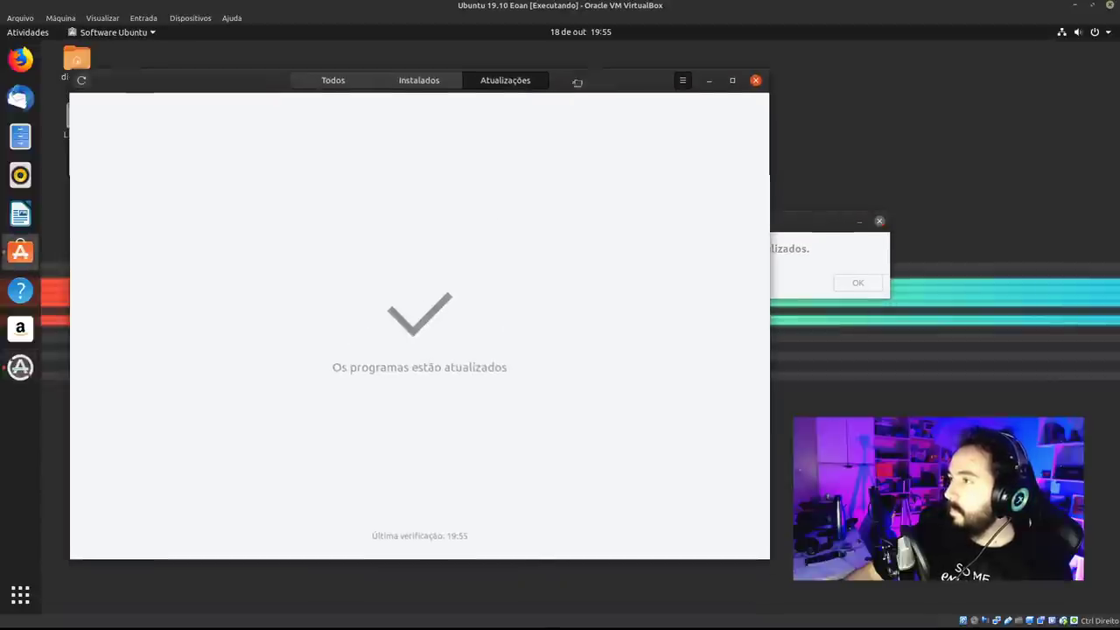
{"action": "left_click", "coordinate": [812, 230]}
{"action": "left_click_drag", "start_coordinate": [812, 229], "coordinate": [566, 236]}
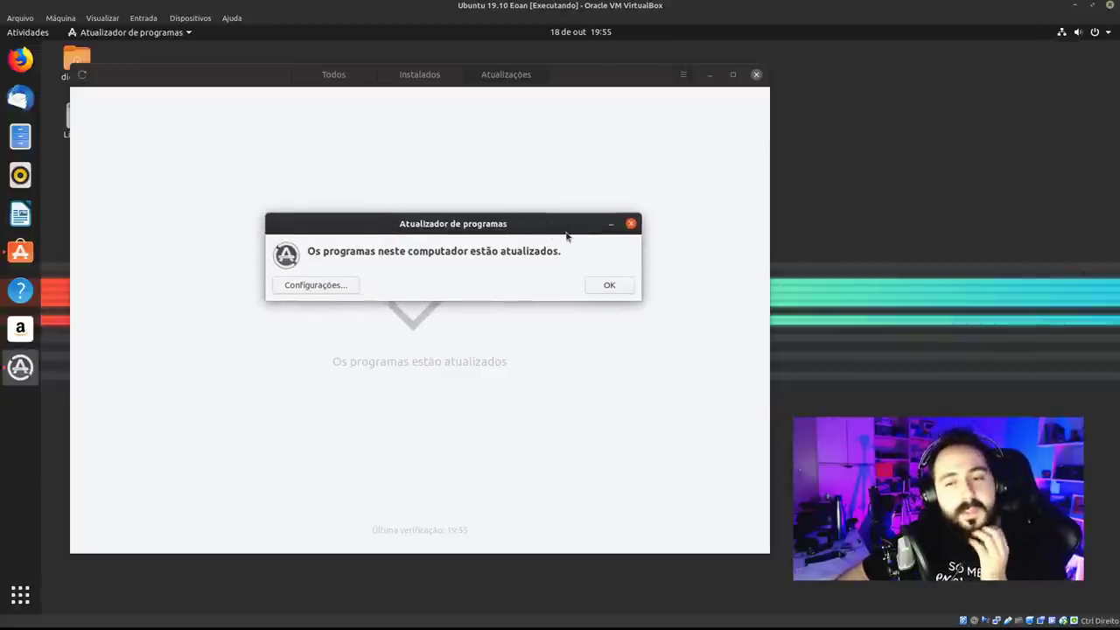
{"action": "left_click", "coordinate": [604, 285]}
Cycle through the Instalados, Todos and updates tabs, then close Ubuntu Software.
{"action": "left_click", "coordinate": [420, 75]}
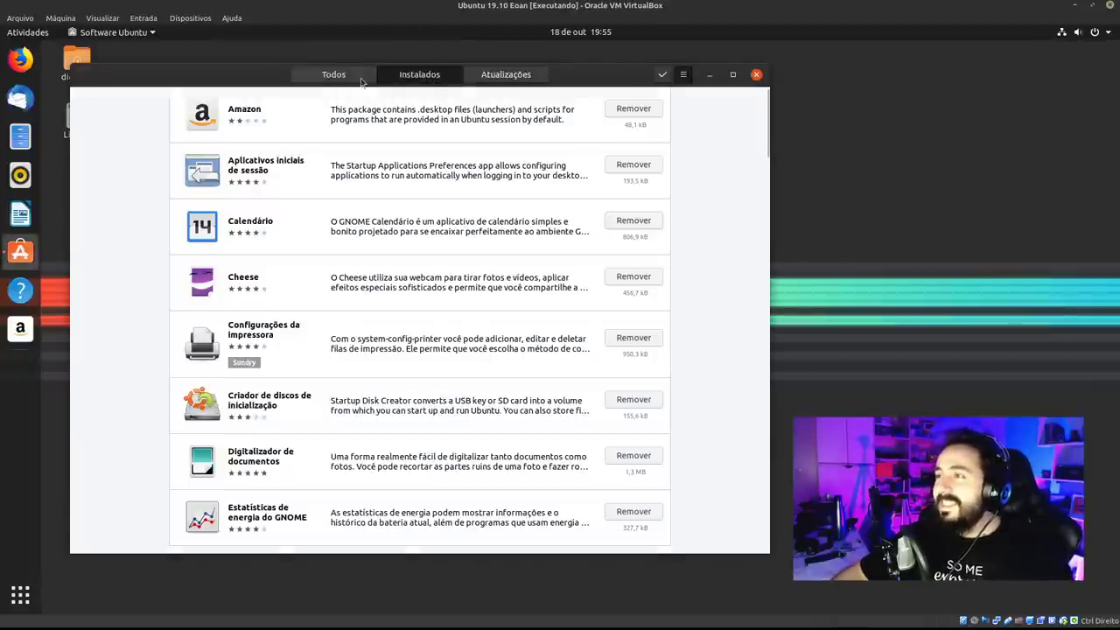
{"action": "left_click", "coordinate": [333, 74]}
{"action": "left_click", "coordinate": [497, 76]}
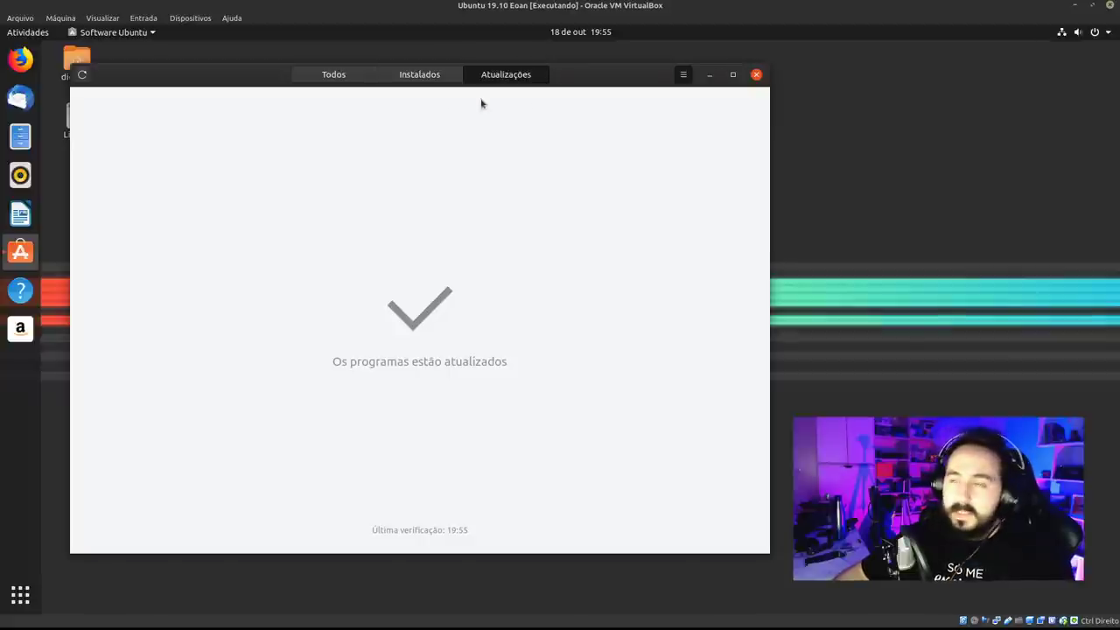
{"action": "left_click", "coordinate": [303, 77]}
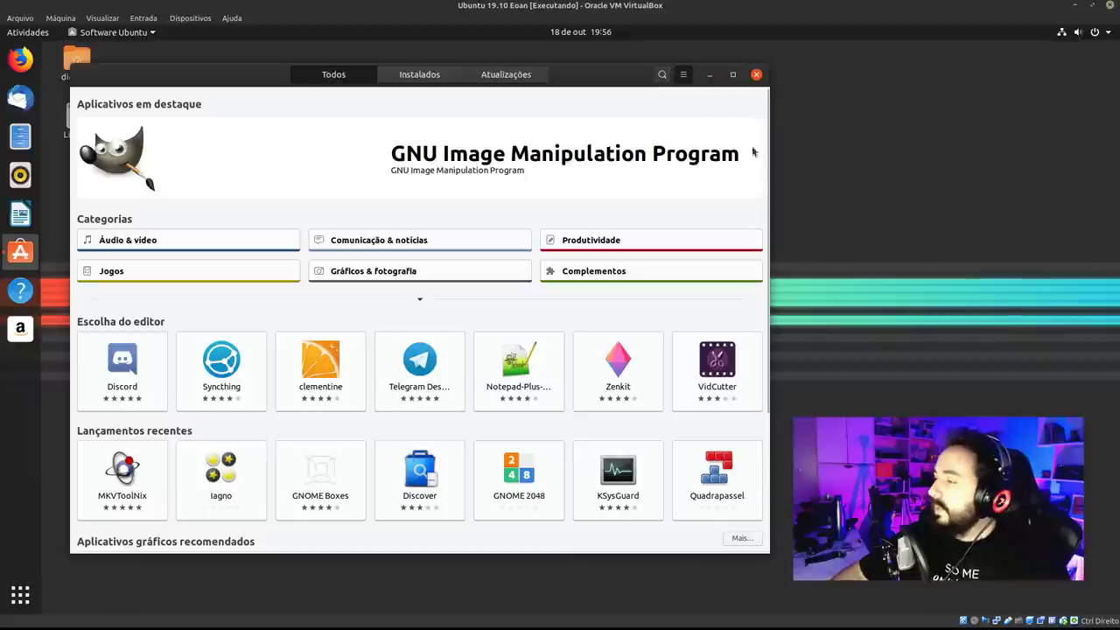
{"action": "left_click", "coordinate": [756, 75]}
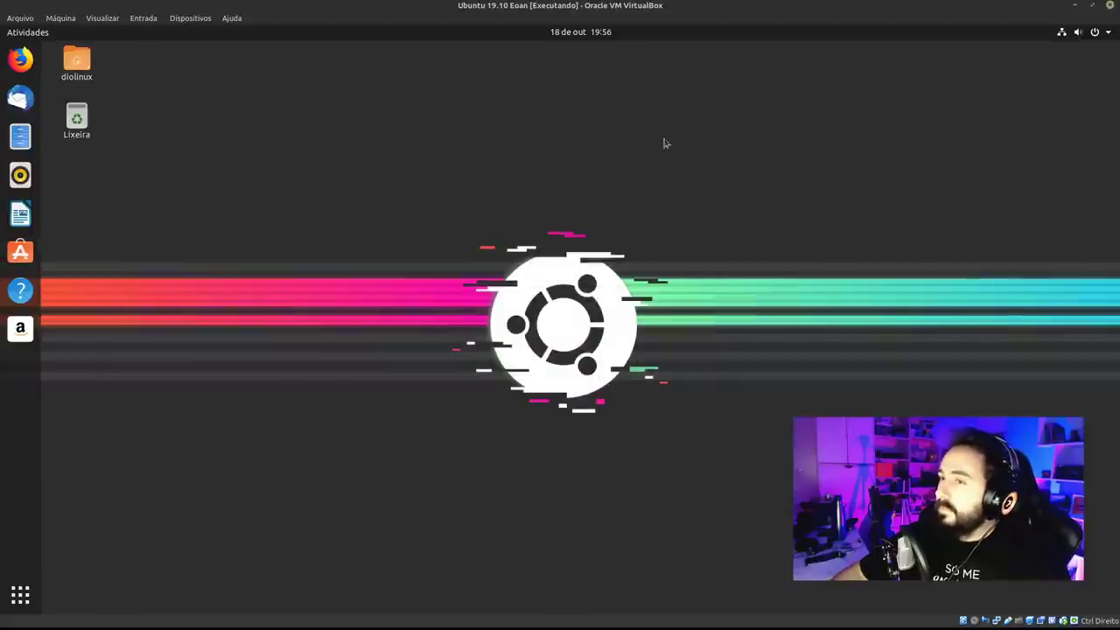
Launch LibreOffice Writer and dismiss the tip of the day and the version info bar.
{"action": "left_click", "coordinate": [21, 213]}
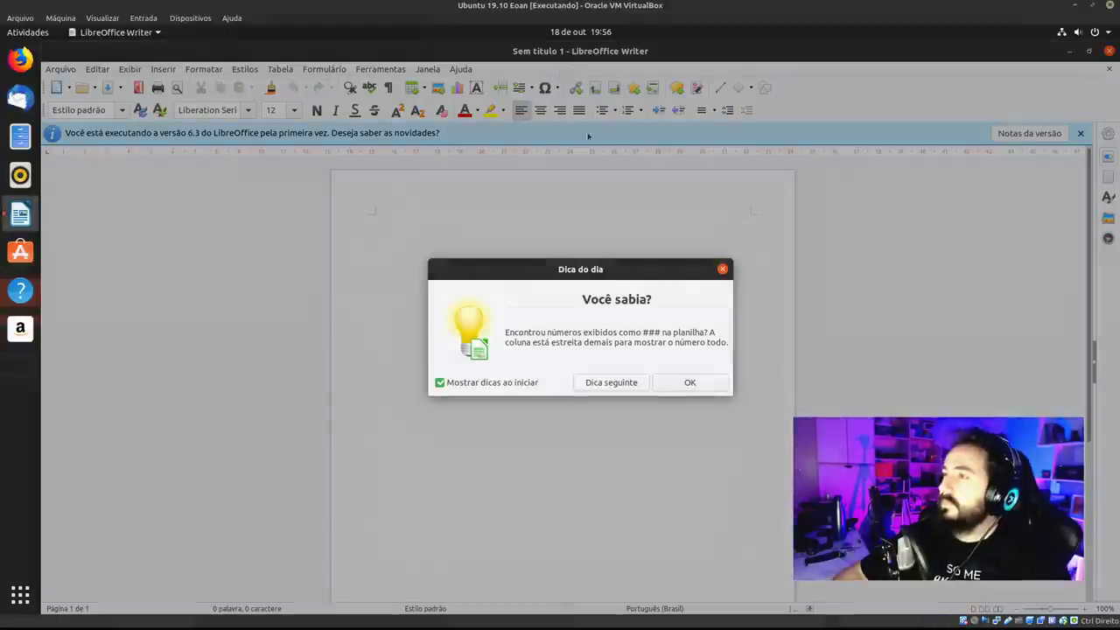
{"action": "left_click", "coordinate": [689, 383]}
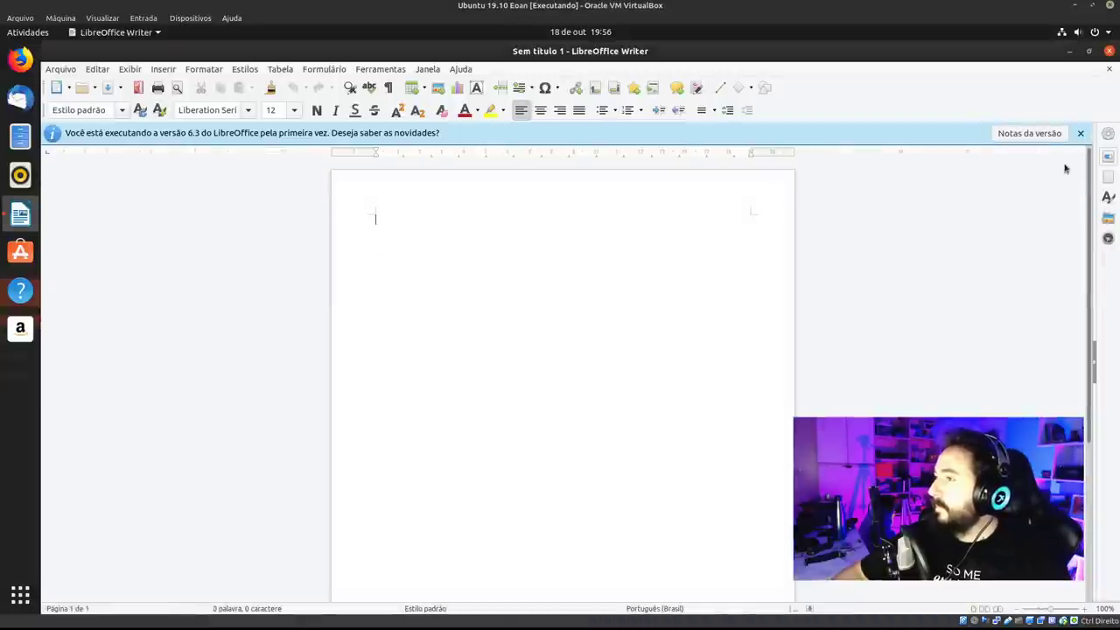
{"action": "left_click", "coordinate": [1081, 134]}
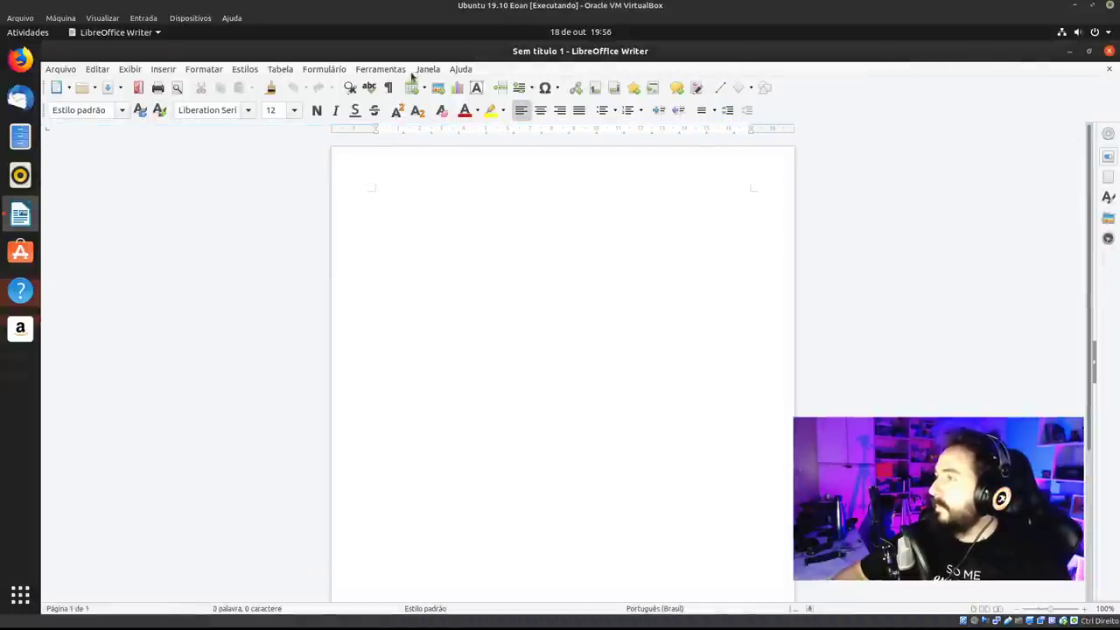
View Ajuda > Sobre o LibreOffice (version 6.3.2.2), restore the window to a smaller size, and close the details.
{"action": "left_click", "coordinate": [461, 69]}
{"action": "left_click", "coordinate": [499, 219]}
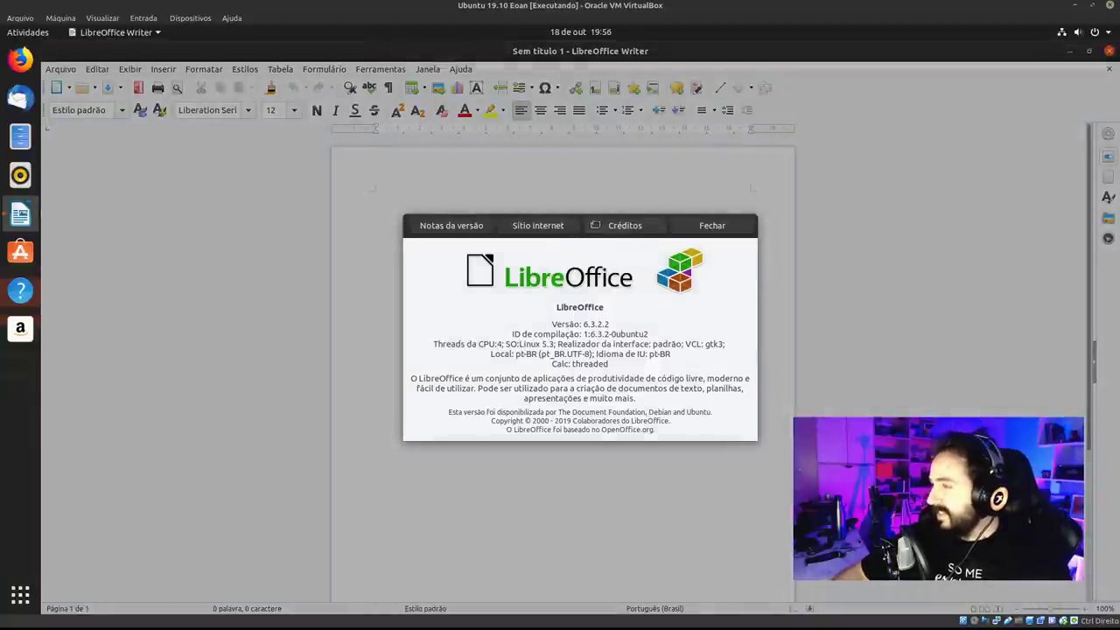
{"action": "key", "text": "super+Down"}
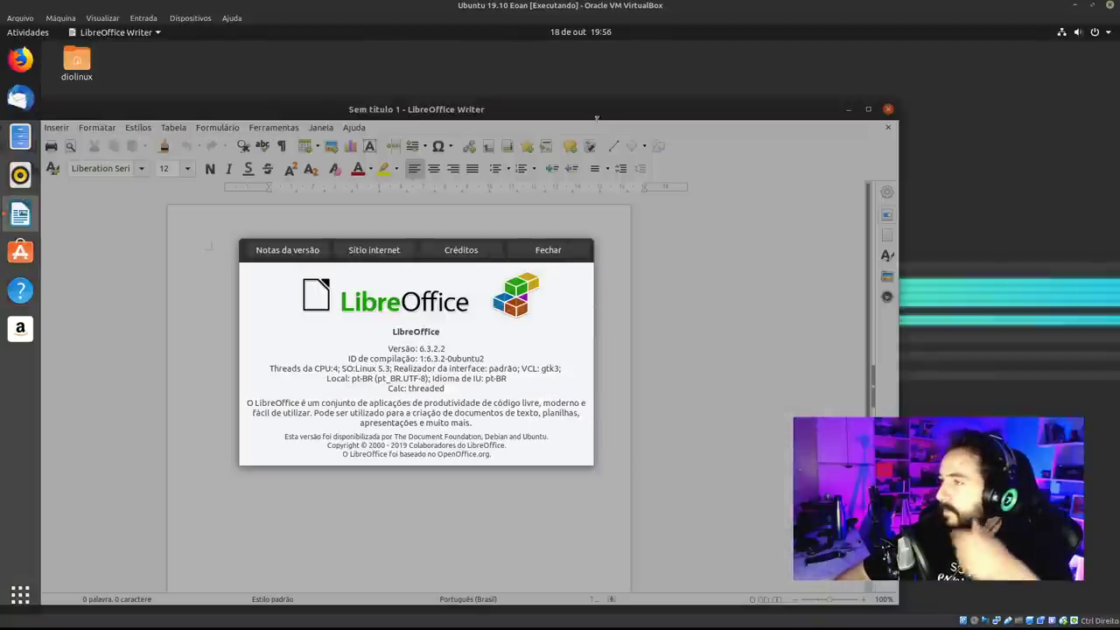
{"action": "left_click_drag", "start_coordinate": [596, 114], "coordinate": [625, 88]}
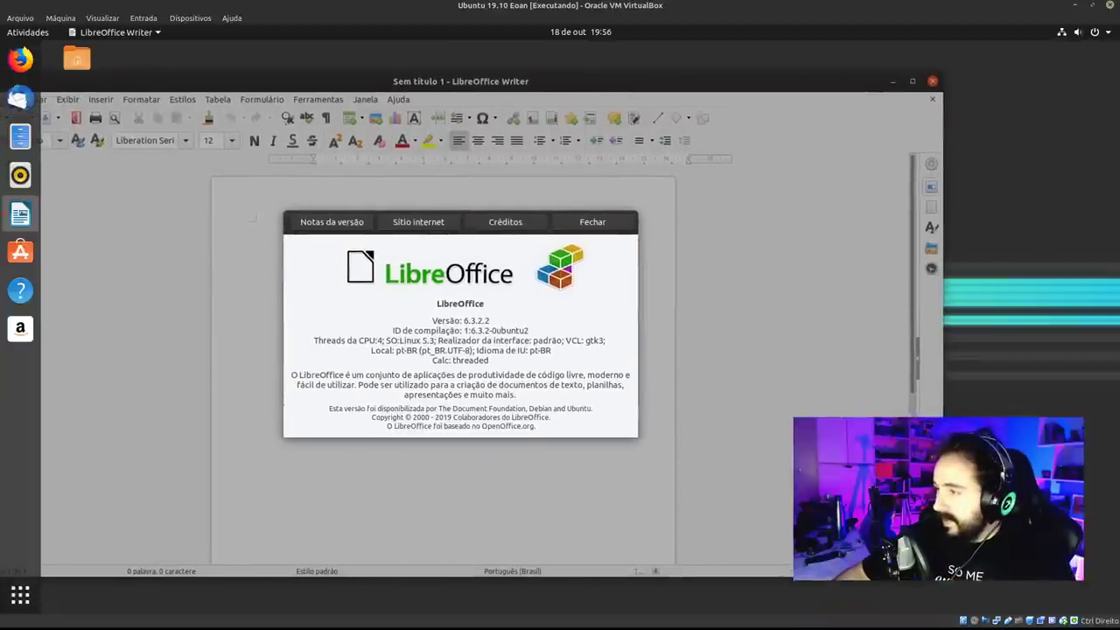
{"action": "left_click", "coordinate": [592, 222]}
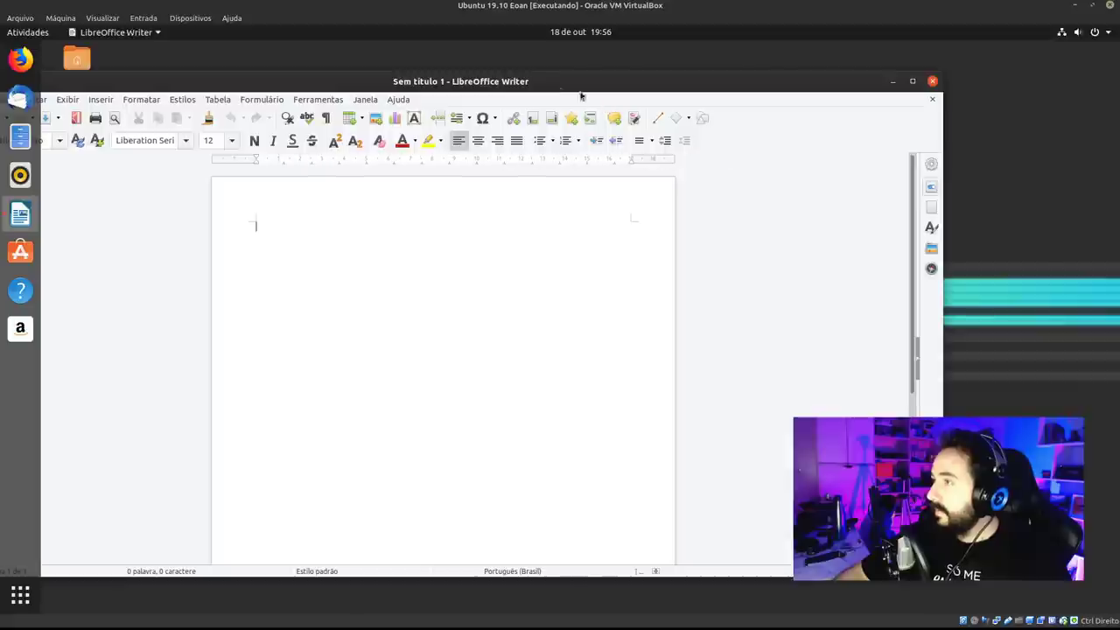
{"action": "left_click_drag", "start_coordinate": [565, 84], "coordinate": [648, 74]}
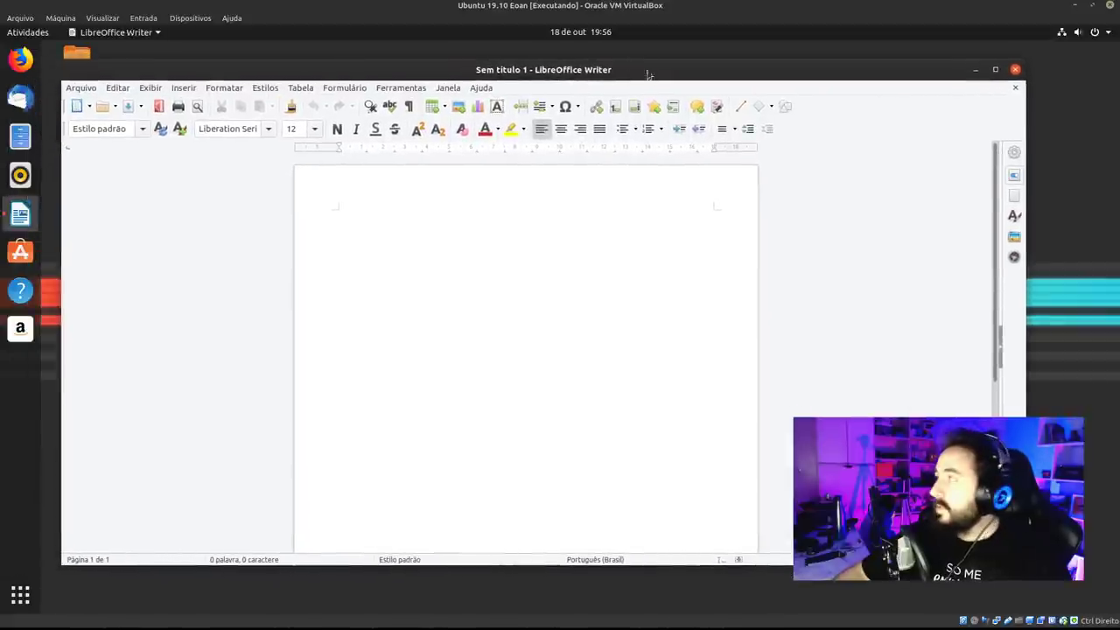
Switch Writer to Exibir > Interface do usuário > Abas compactas, browse its tabs, and maximize the window.
{"action": "left_click_drag", "start_coordinate": [1026, 58], "coordinate": [767, 44]}
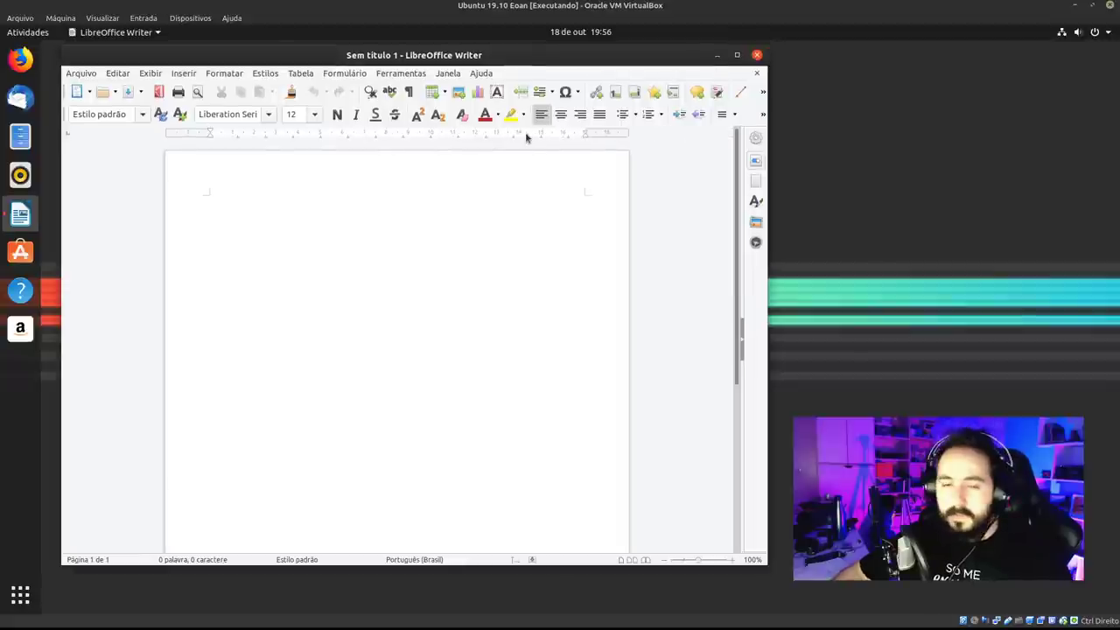
{"action": "left_click", "coordinate": [150, 73]}
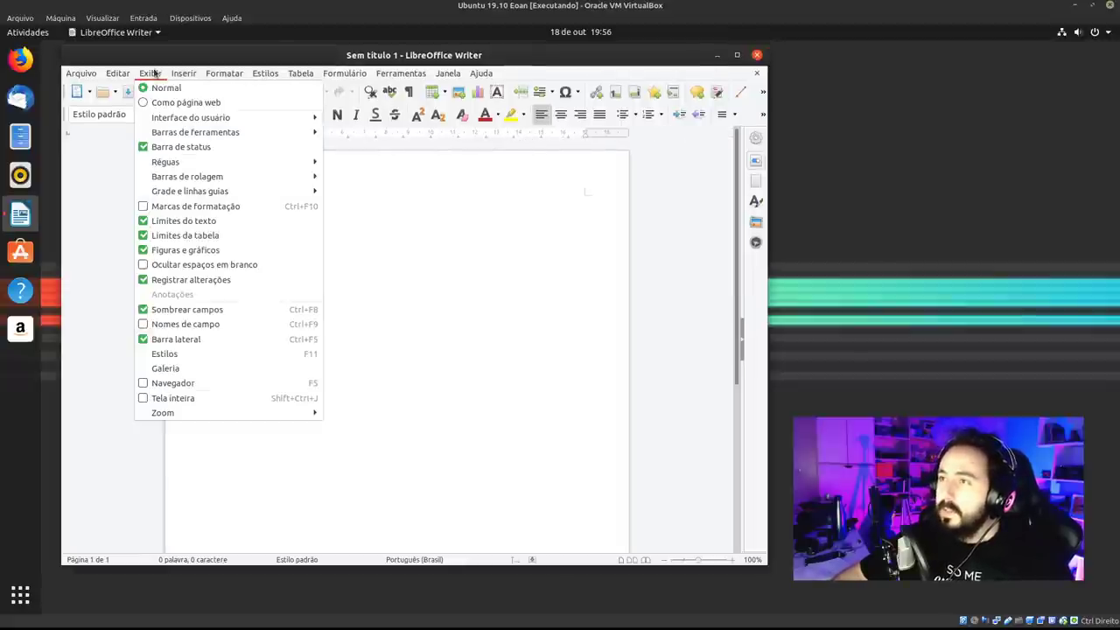
{"action": "mouse_move", "coordinate": [190, 117]}
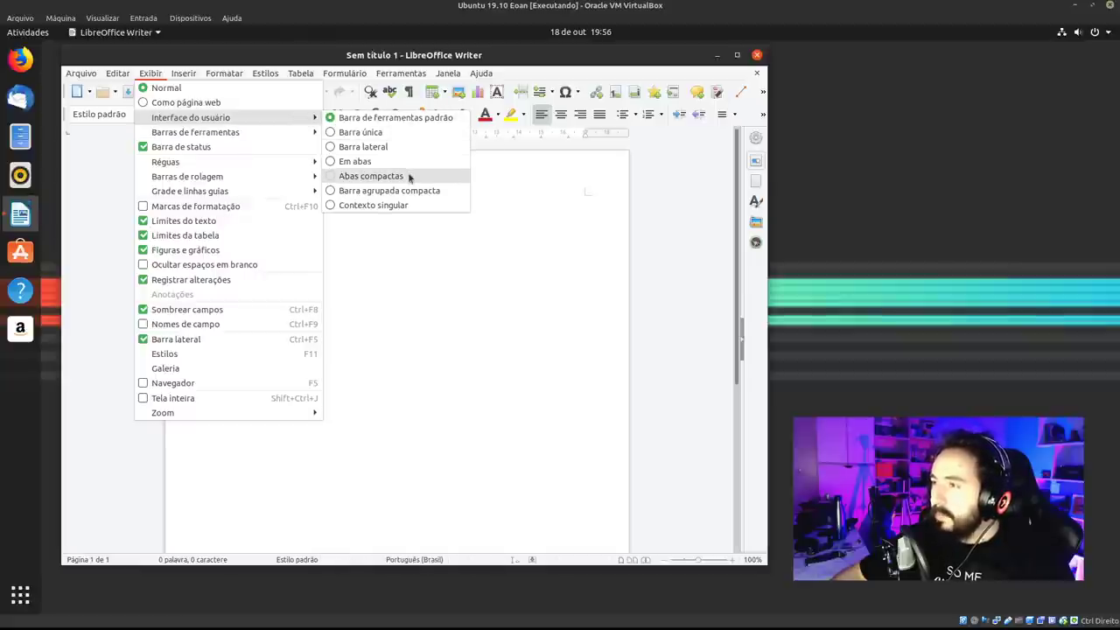
{"action": "left_click", "coordinate": [407, 175]}
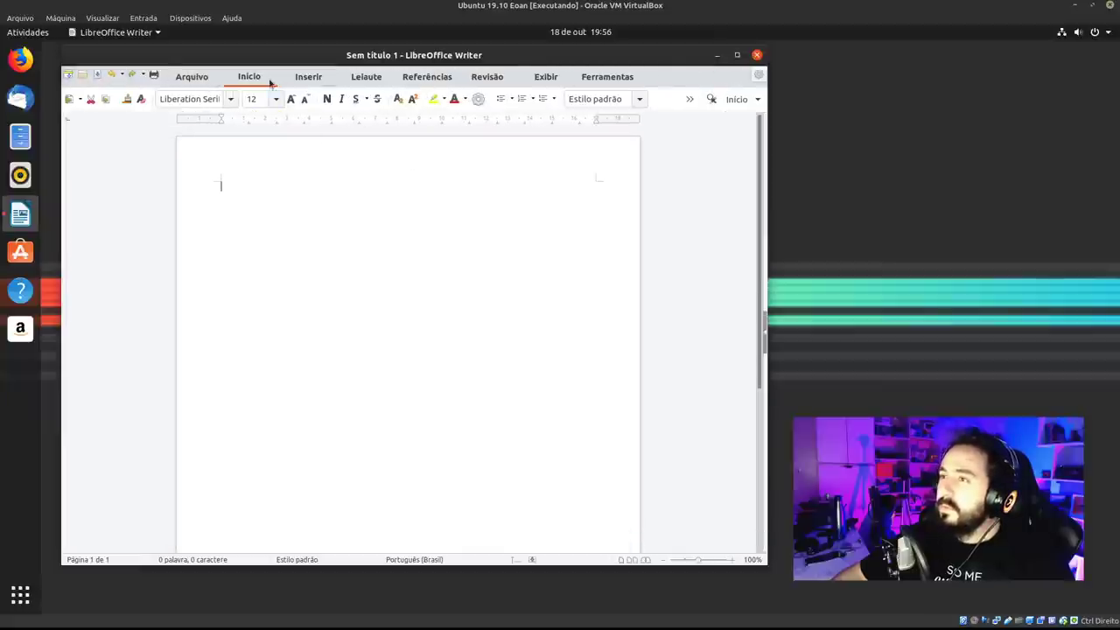
{"action": "left_click", "coordinate": [322, 79]}
{"action": "left_click", "coordinate": [365, 79]}
{"action": "scroll", "coordinate": [383, 77], "scroll_direction": "up", "scroll_amount": 2}
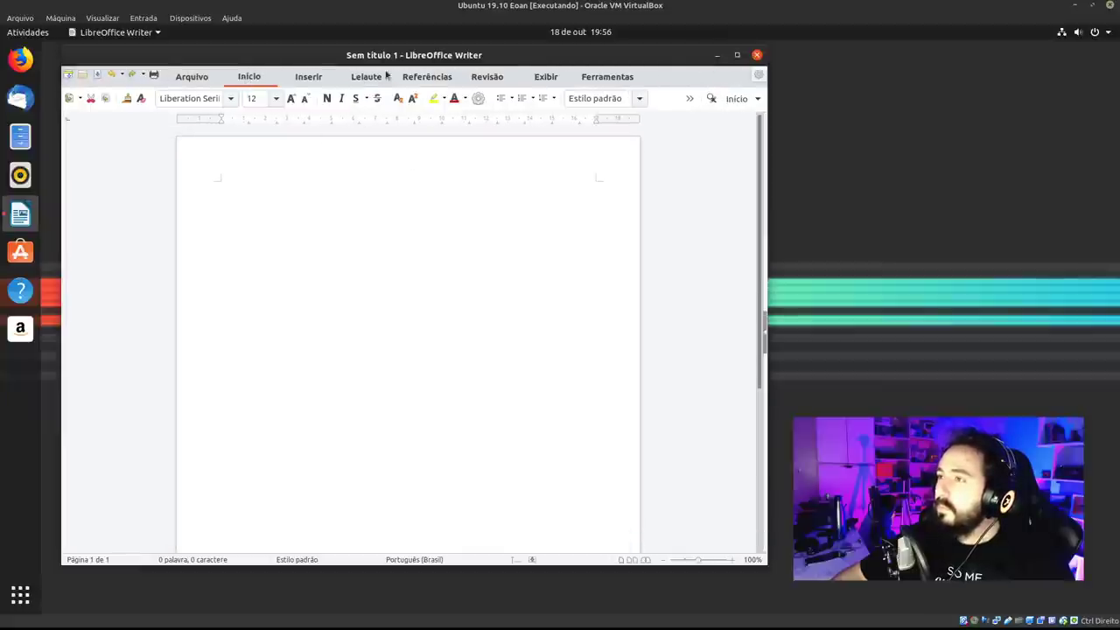
{"action": "left_click", "coordinate": [737, 54]}
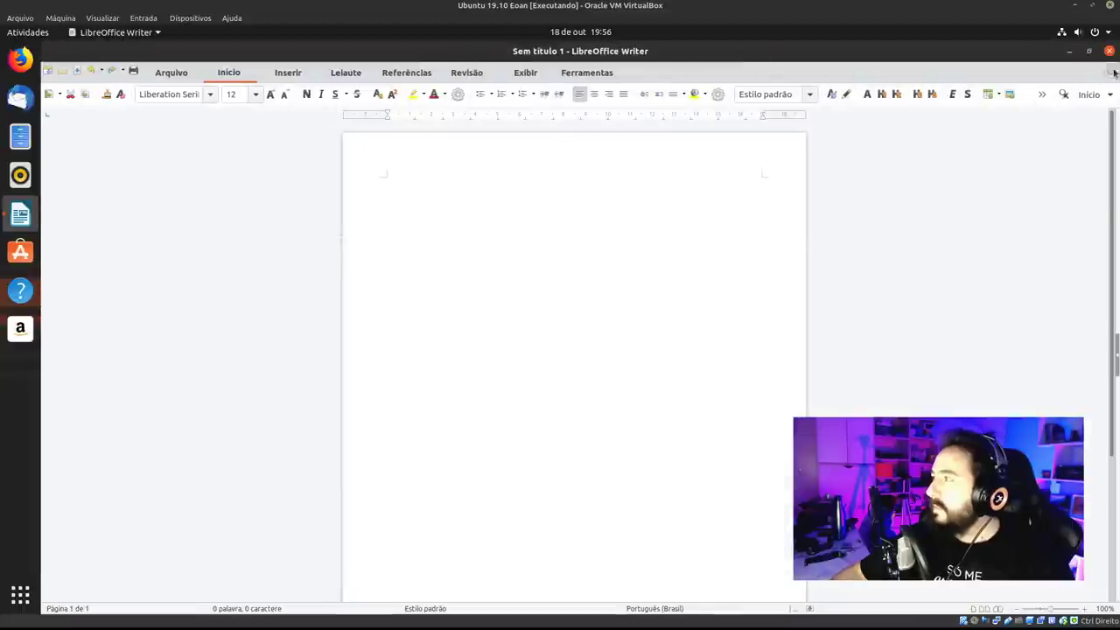
Switch to the Em abas interface and browse each ribbon tab from Arquivo to Ferramentas.
{"action": "left_click", "coordinate": [1113, 72]}
{"action": "mouse_move", "coordinate": [988, 128]}
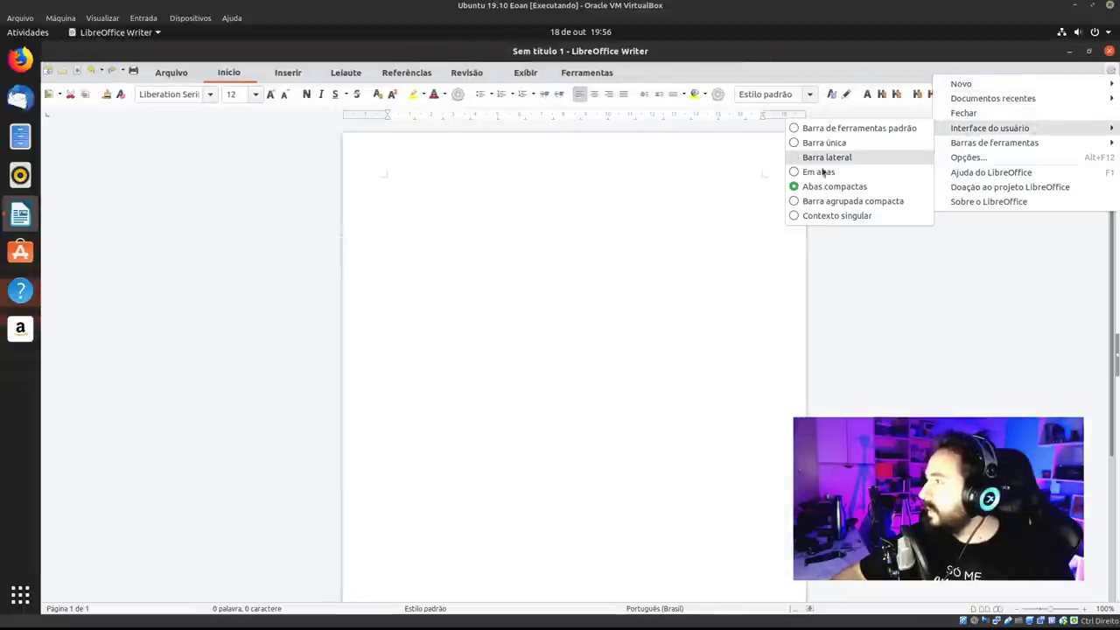
{"action": "left_click", "coordinate": [869, 172]}
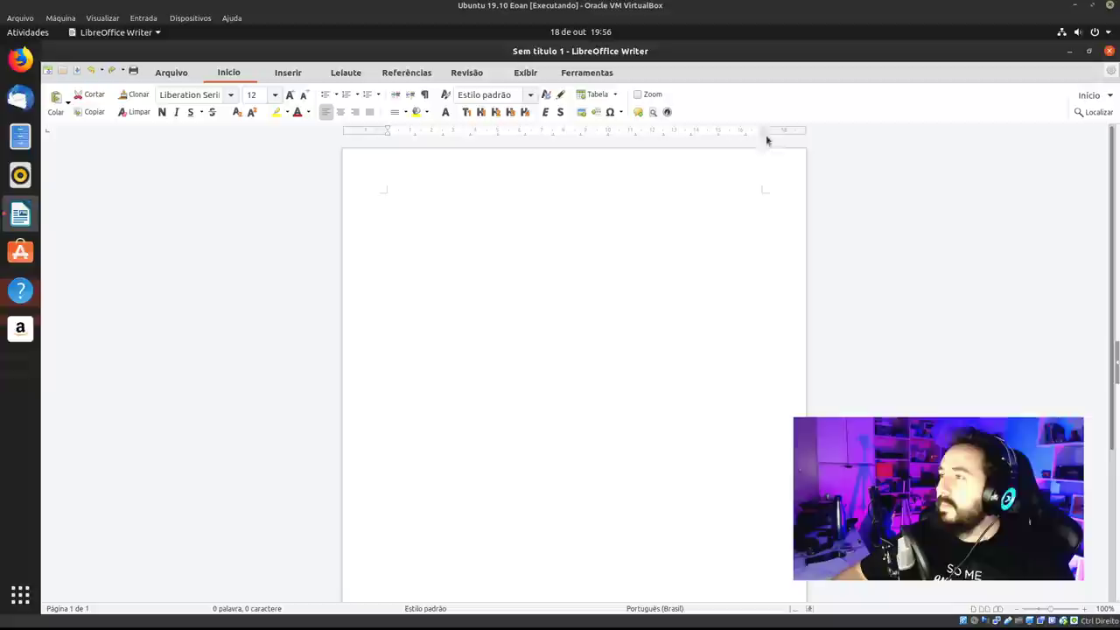
{"action": "left_click", "coordinate": [172, 74]}
{"action": "left_click", "coordinate": [278, 74]}
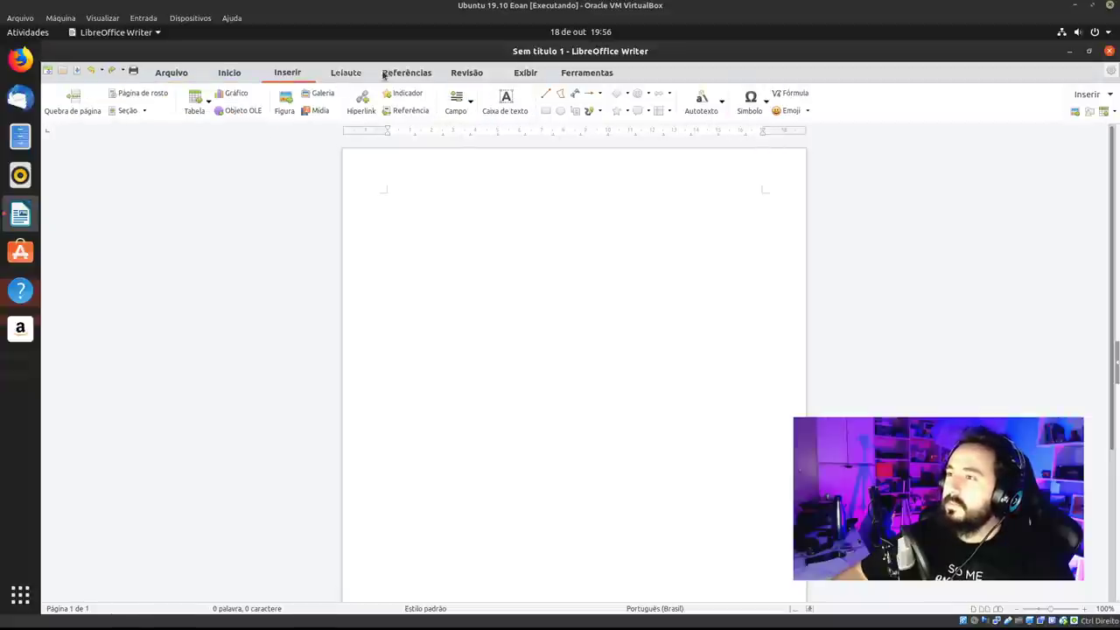
{"action": "left_click", "coordinate": [350, 74]}
{"action": "left_click", "coordinate": [404, 74]}
{"action": "left_click", "coordinate": [466, 73]}
{"action": "left_click", "coordinate": [525, 73]}
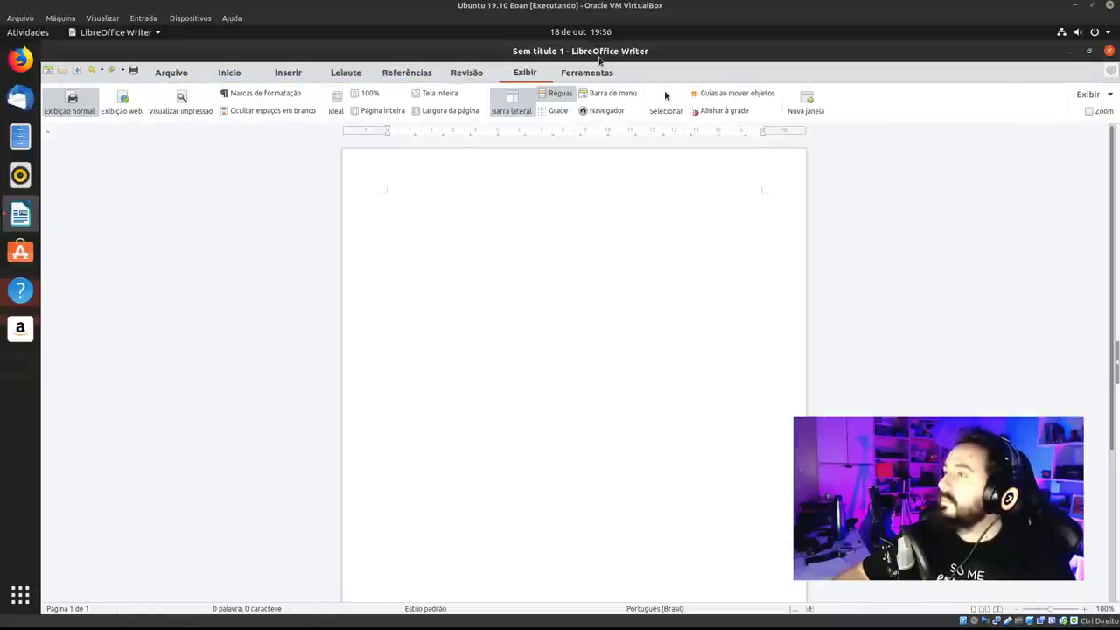
{"action": "left_click", "coordinate": [600, 73]}
{"action": "left_click", "coordinate": [168, 74]}
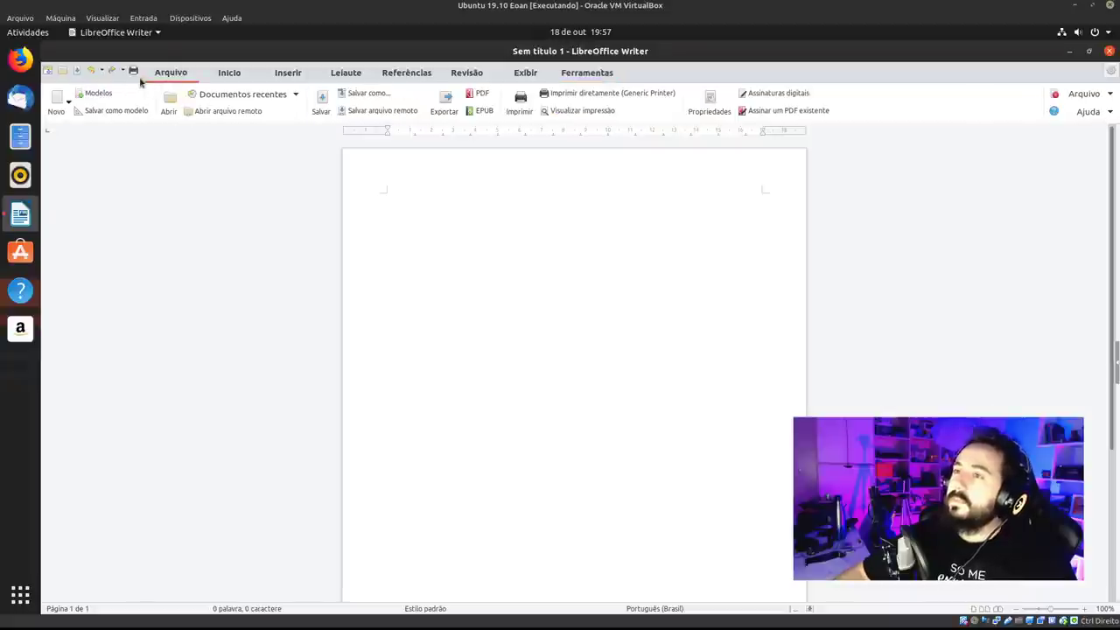
Restore the window, glance at the recent documents list, then close LibreOffice Writer.
{"action": "double_click", "coordinate": [603, 53]}
{"action": "left_click", "coordinate": [312, 86]}
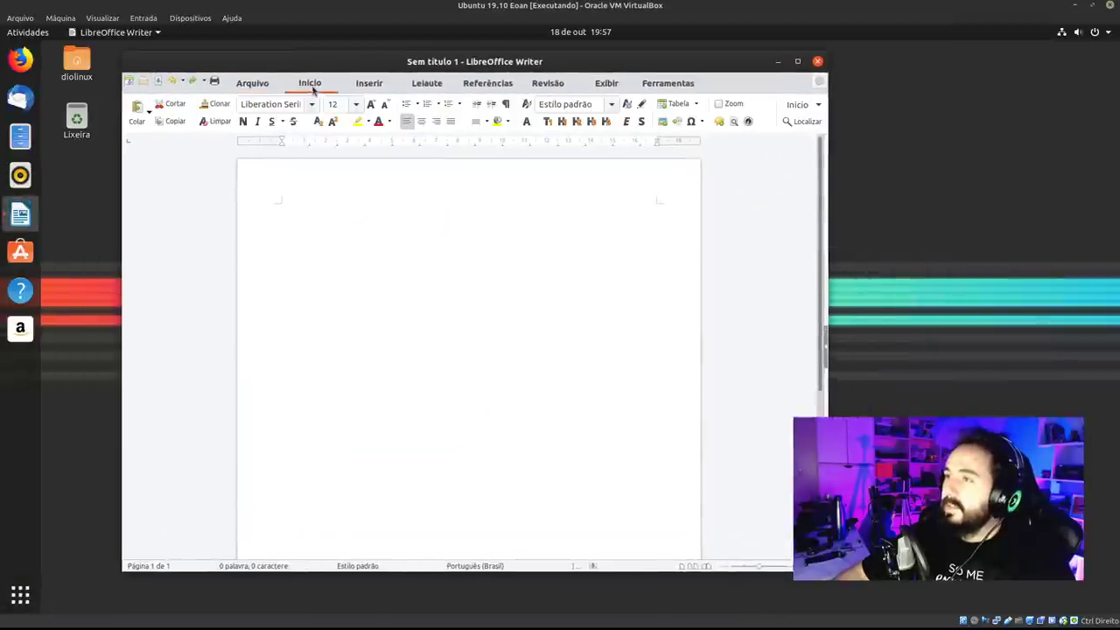
{"action": "left_click", "coordinate": [268, 82]}
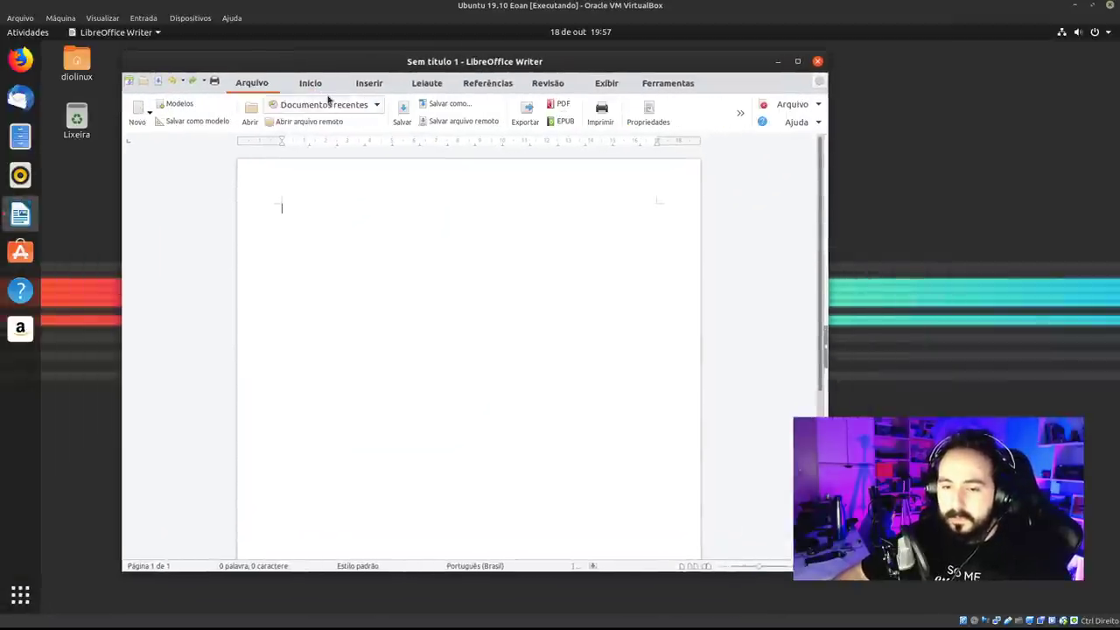
{"action": "left_click", "coordinate": [327, 103]}
{"action": "left_click", "coordinate": [659, 156]}
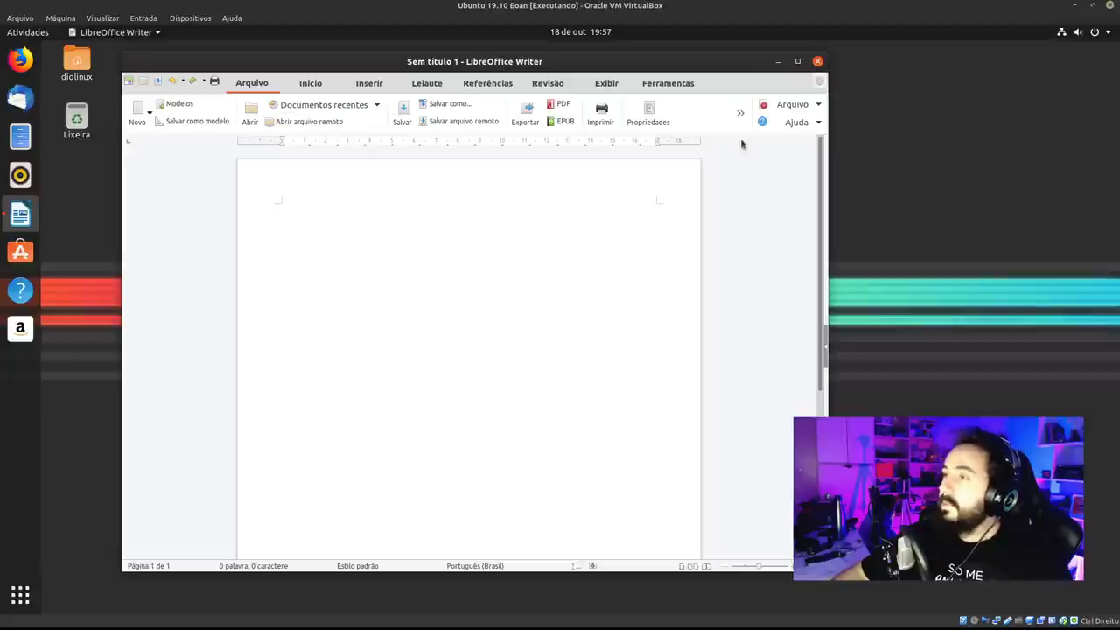
{"action": "left_click", "coordinate": [818, 62]}
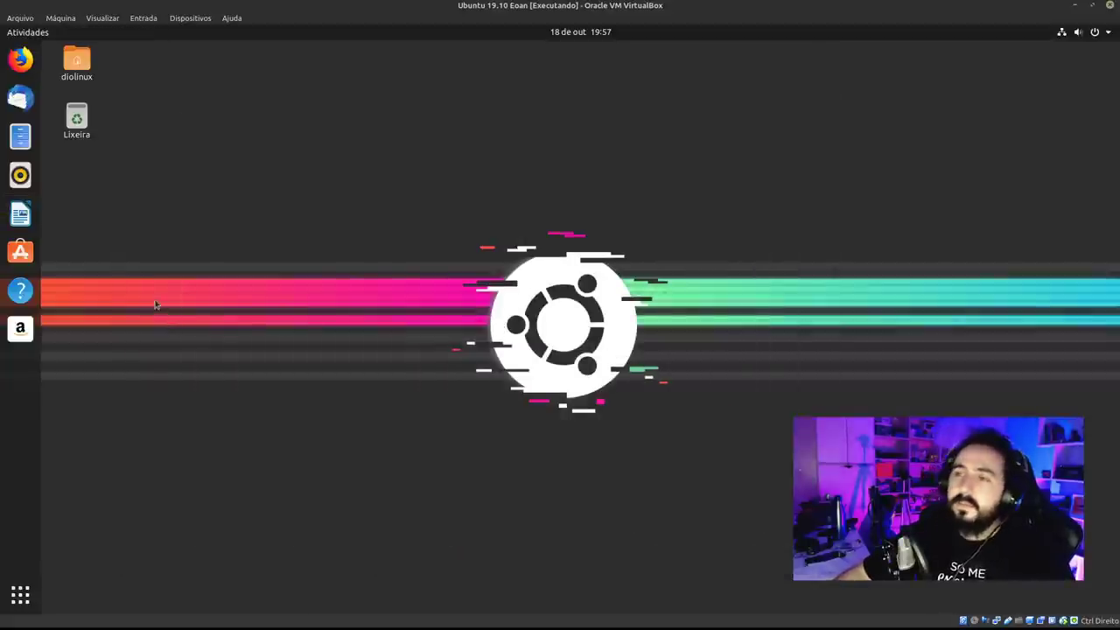
Launch Rhythmbox and Thunderbird, move Rhythmbox to the second workspace and close it.
{"action": "left_click", "coordinate": [20, 175]}
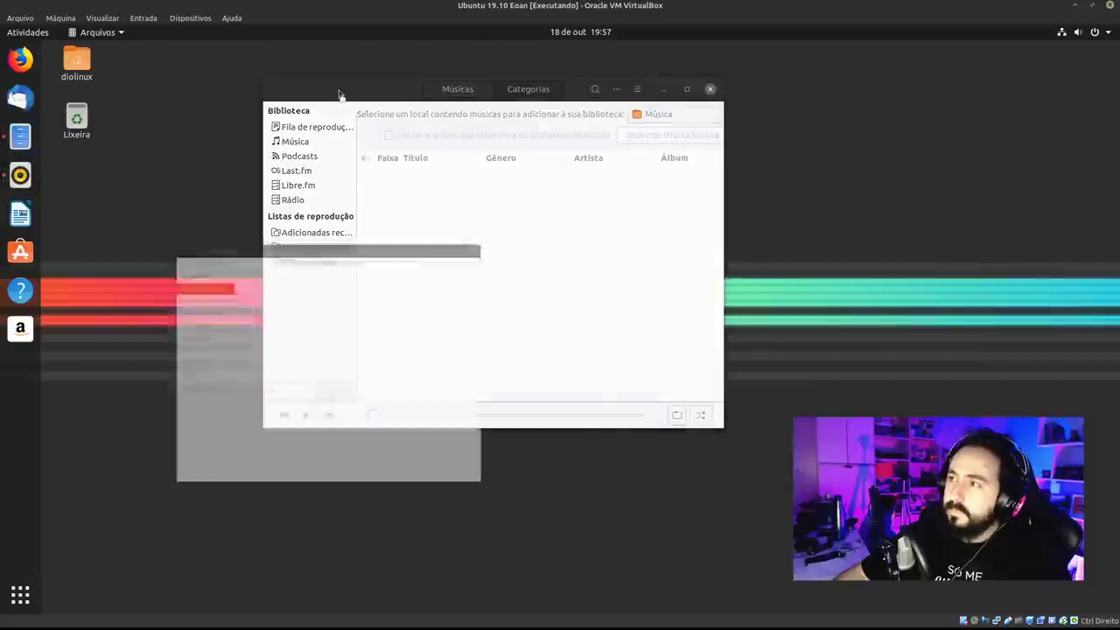
{"action": "left_click", "coordinate": [20, 98]}
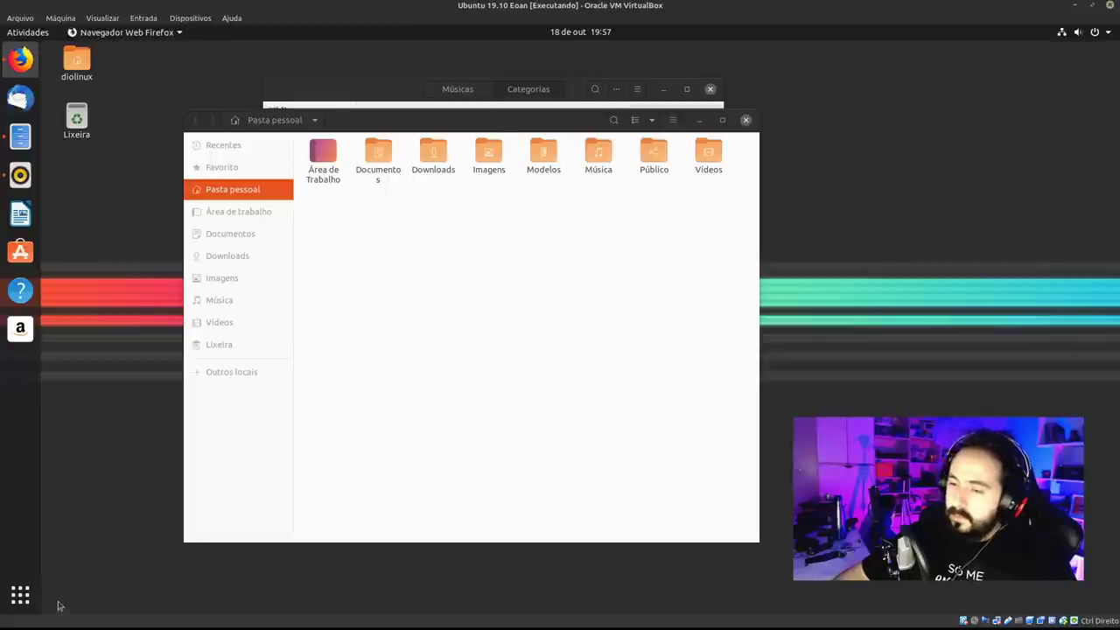
{"action": "key", "text": "super"}
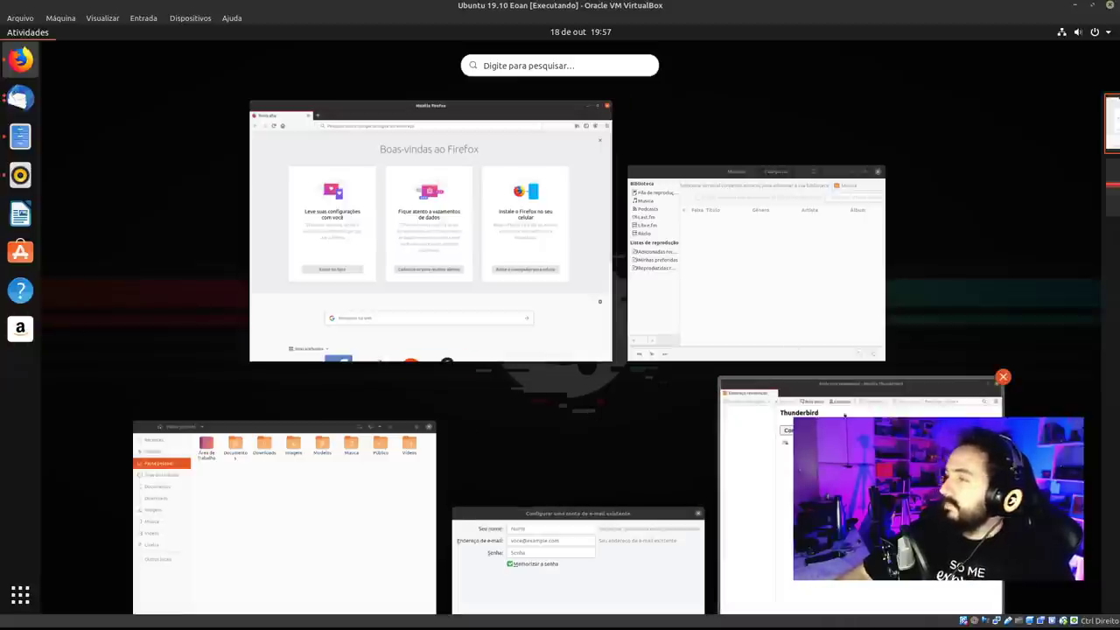
{"action": "mouse_move", "coordinate": [1119, 339]}
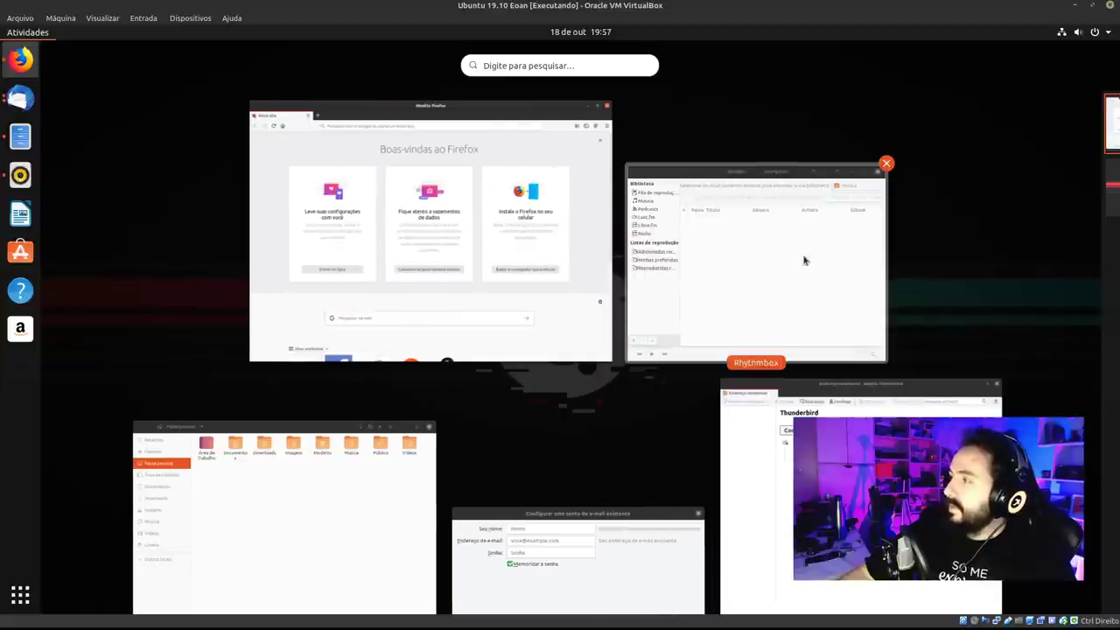
{"action": "left_click_drag", "start_coordinate": [803, 257], "coordinate": [1063, 210]}
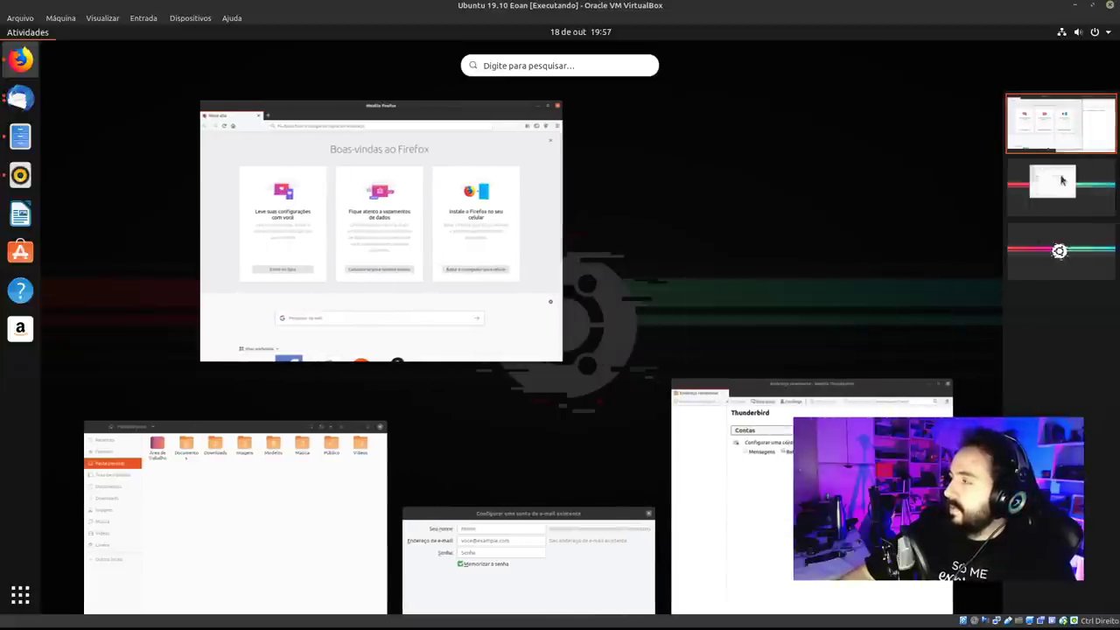
{"action": "left_click", "coordinate": [1062, 180]}
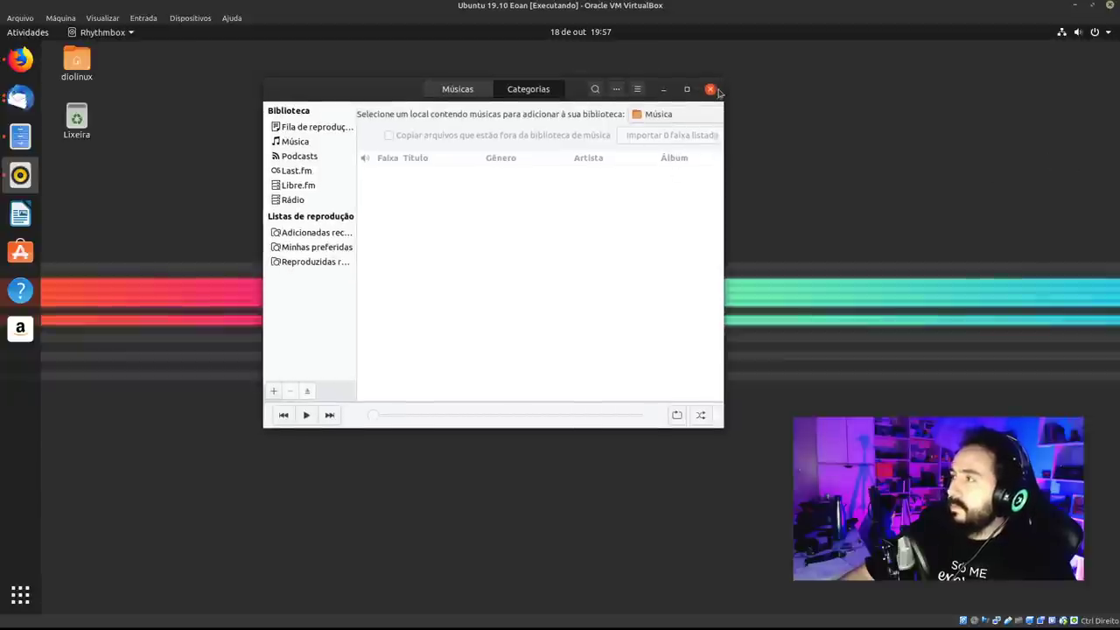
{"action": "left_click", "coordinate": [712, 90]}
Quit Thunderbird and Firefox from their dock menus, and close the stray home folder windows.
{"action": "right_click", "coordinate": [20, 98]}
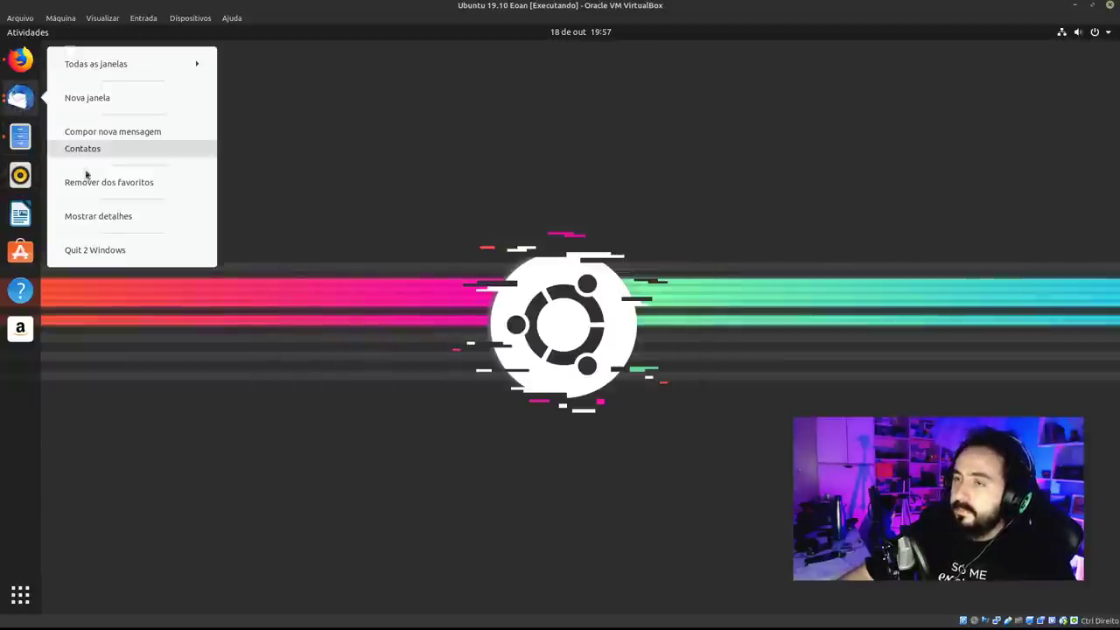
{"action": "left_click", "coordinate": [94, 249]}
{"action": "right_click", "coordinate": [20, 60]}
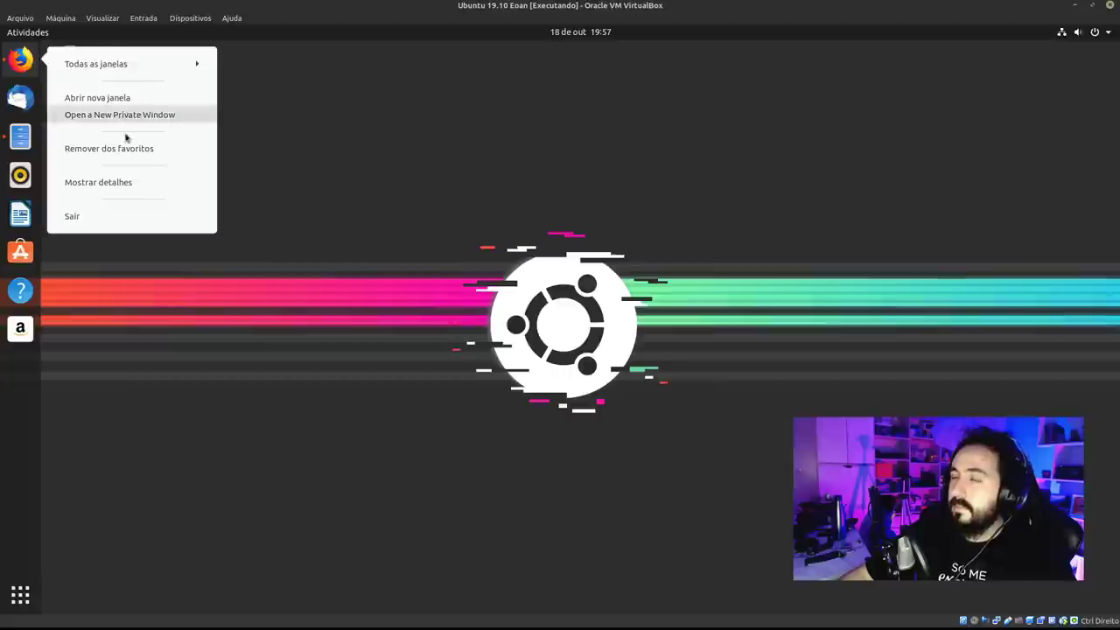
{"action": "left_click", "coordinate": [87, 216]}
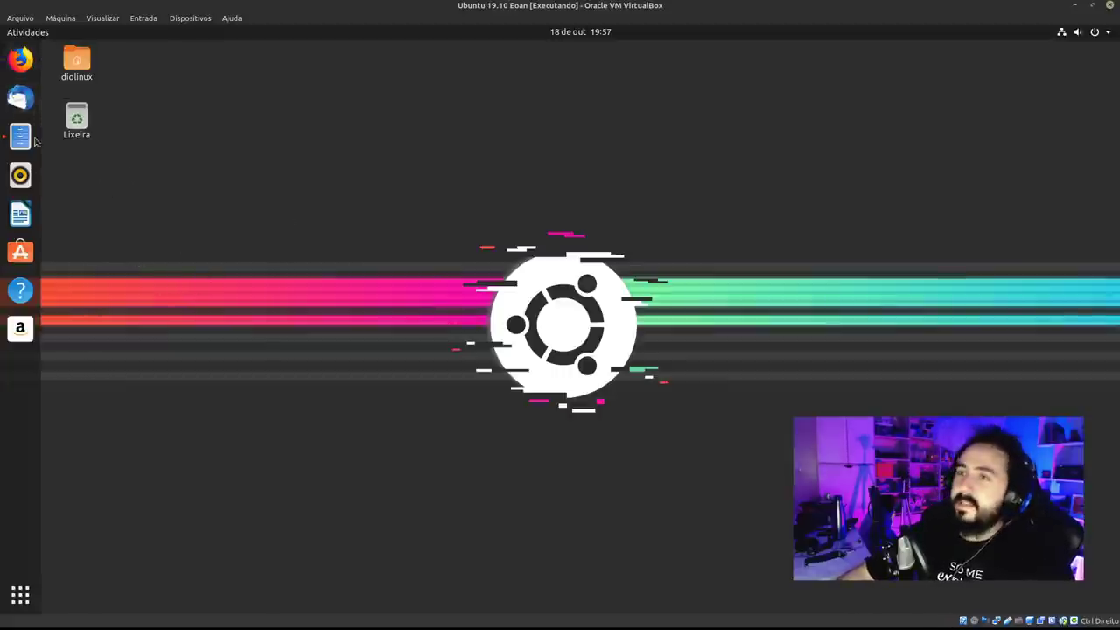
{"action": "right_click", "coordinate": [32, 138]}
{"action": "left_click", "coordinate": [126, 107]}
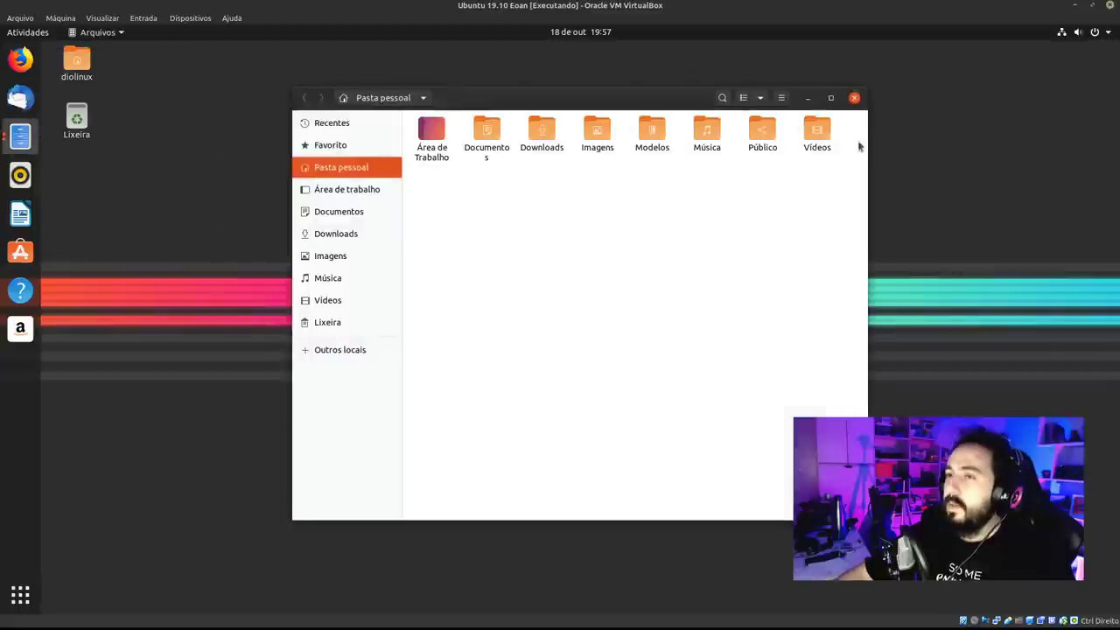
{"action": "left_click", "coordinate": [855, 98]}
{"action": "left_click", "coordinate": [20, 135]}
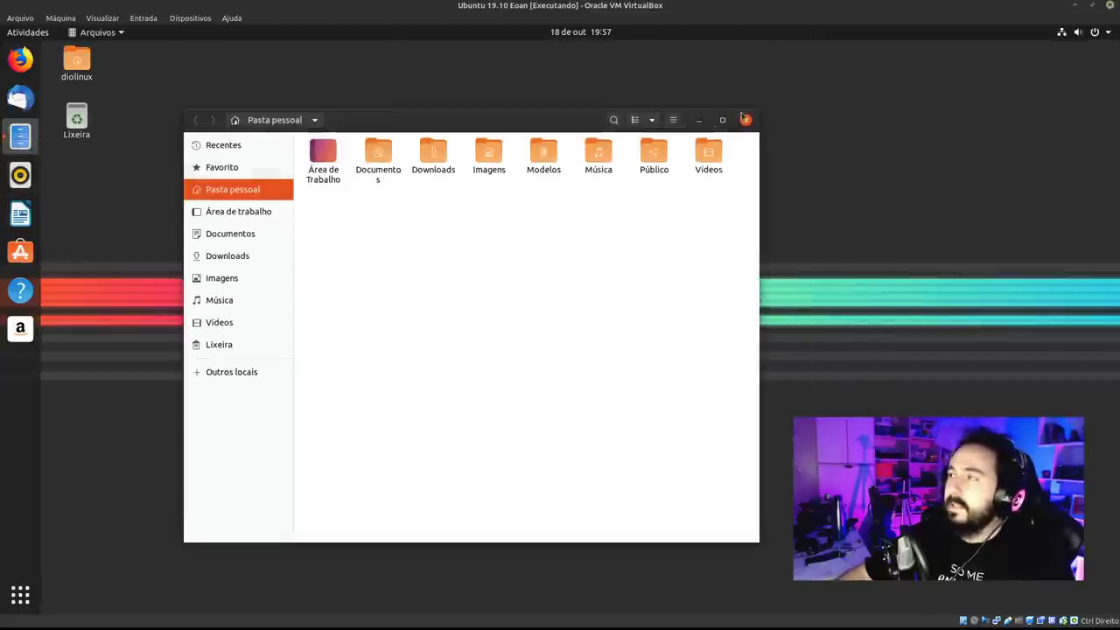
{"action": "left_click", "coordinate": [744, 121]}
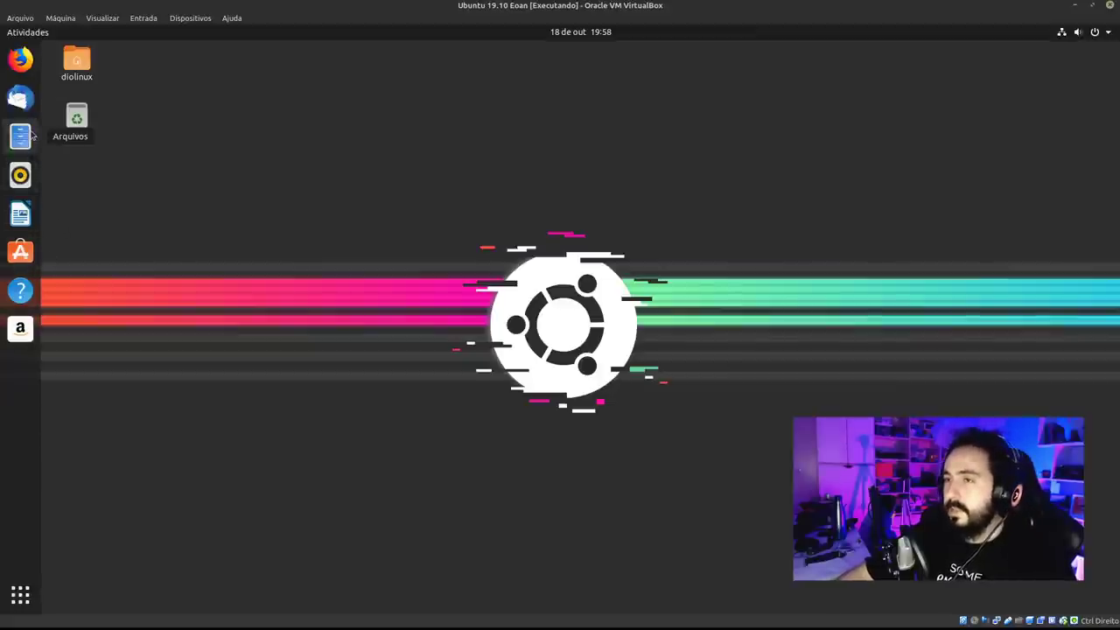
Launch Files, move its window left, and check the dock's list of open Files windows.
{"action": "left_click", "coordinate": [21, 136]}
{"action": "left_click_drag", "start_coordinate": [632, 97], "coordinate": [505, 88]}
{"action": "right_click", "coordinate": [21, 140]}
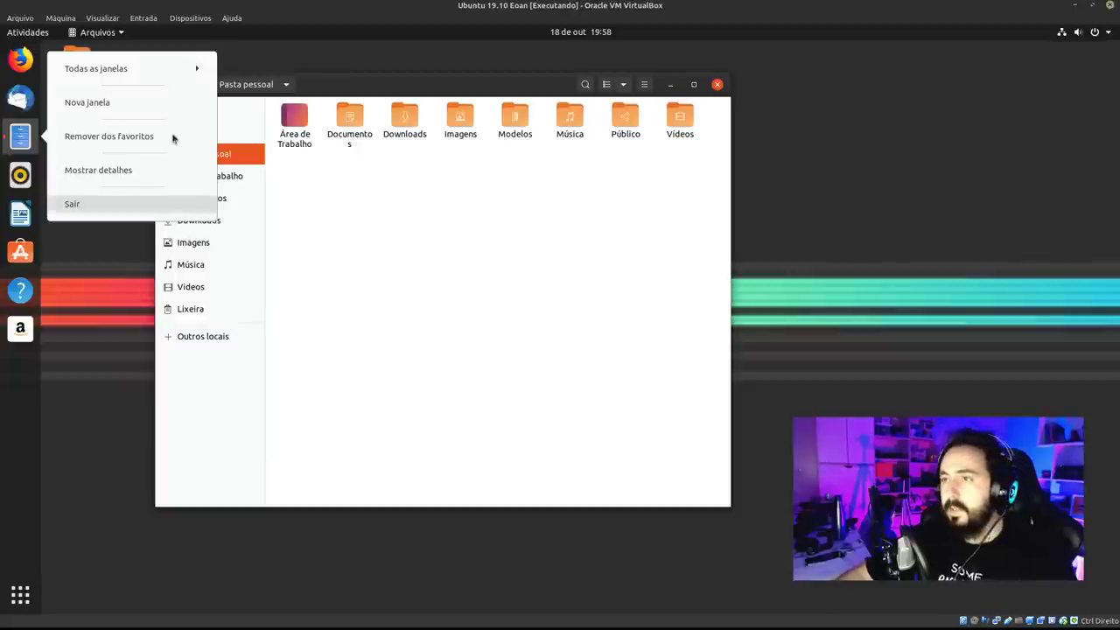
{"action": "left_click", "coordinate": [178, 74]}
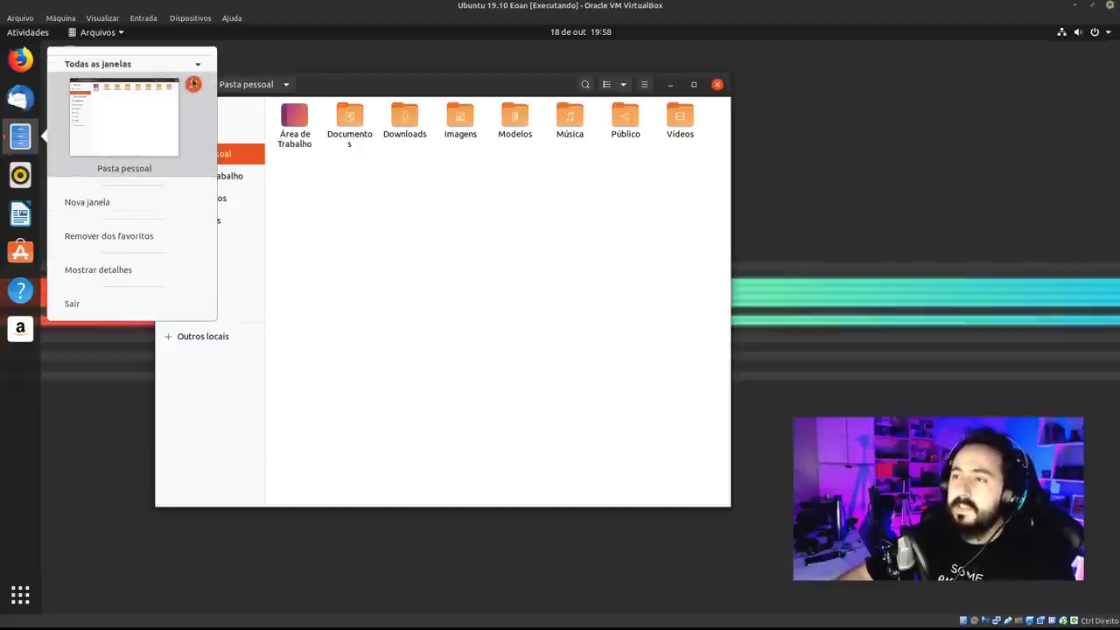
{"action": "left_click", "coordinate": [159, 66]}
{"action": "left_click", "coordinate": [718, 84]}
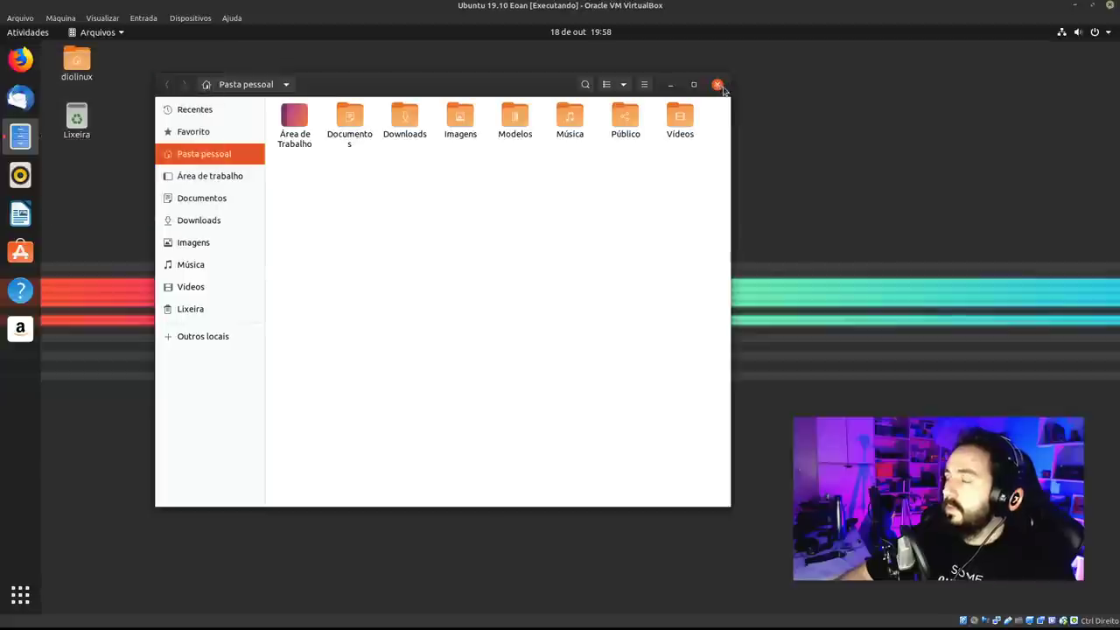
Open a second window with Nova janela, then quit both Files windows together.
{"action": "right_click", "coordinate": [20, 139]}
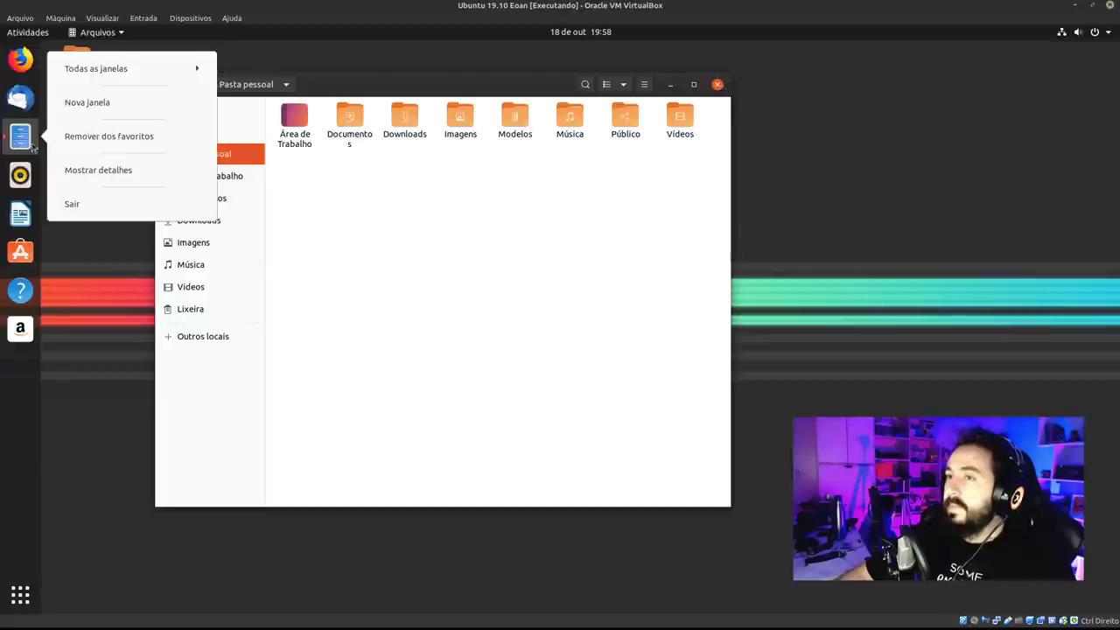
{"action": "left_click", "coordinate": [135, 100]}
{"action": "left_click_drag", "start_coordinate": [245, 55], "coordinate": [414, 124]}
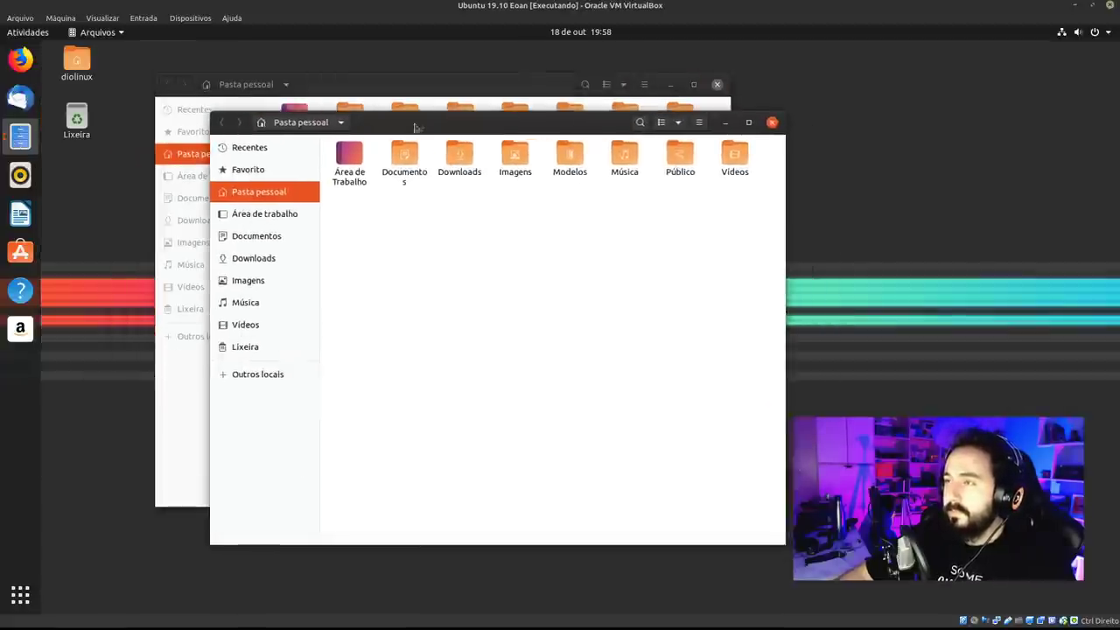
{"action": "right_click", "coordinate": [20, 135]}
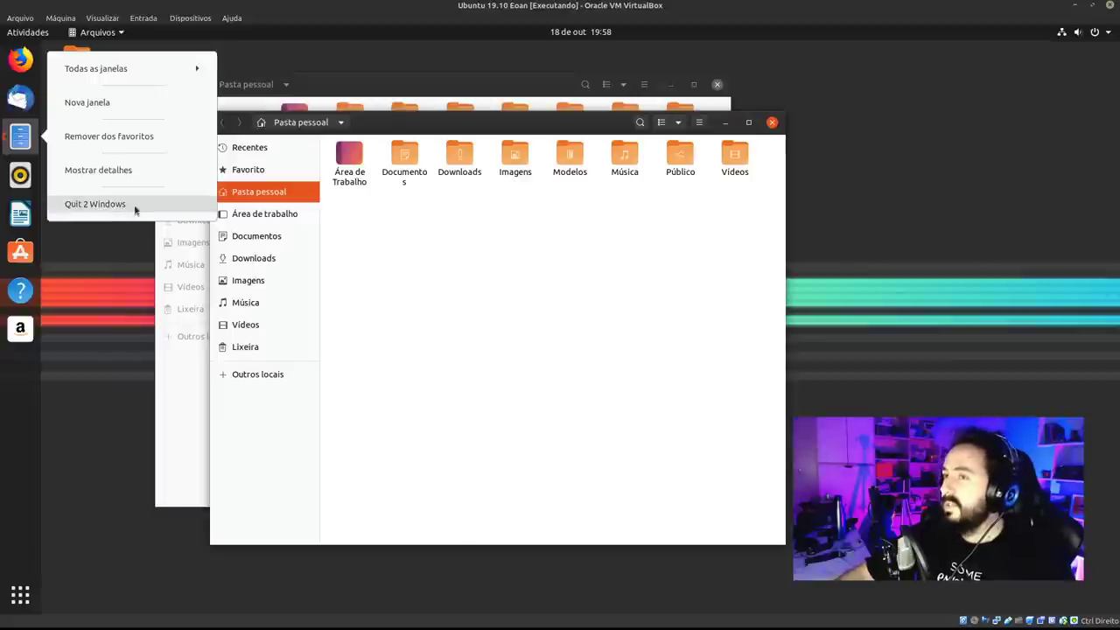
{"action": "left_click", "coordinate": [771, 123]}
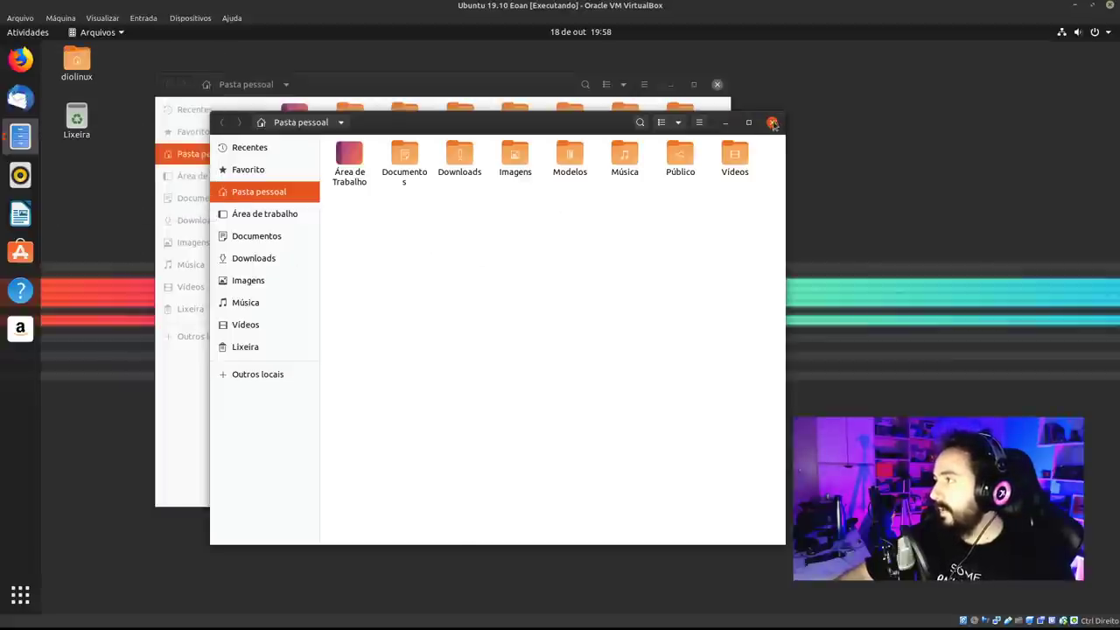
Search 'idio' in Activities and launch Suporte a idiomas.
{"action": "left_click", "coordinate": [772, 123]}
{"action": "left_click", "coordinate": [717, 84]}
{"action": "key", "text": "super"}
{"action": "type", "text": "atu"}
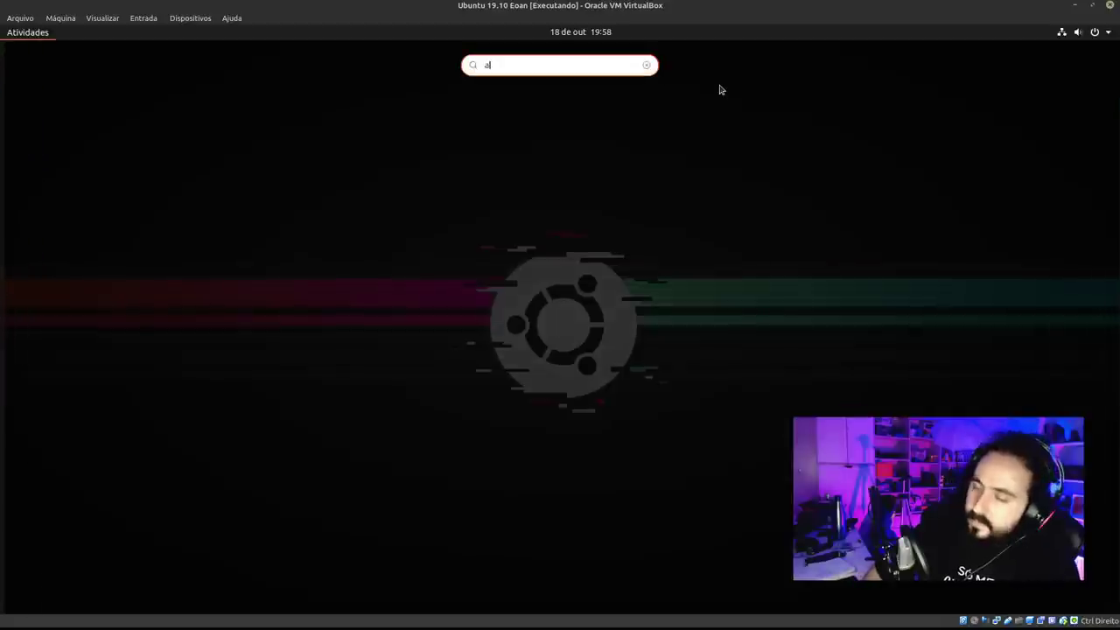
{"action": "key", "text": "BackSpace"}
{"action": "key", "text": "BackSpace"}
{"action": "key", "text": "BackSpace"}
{"action": "type", "text": "idio"}
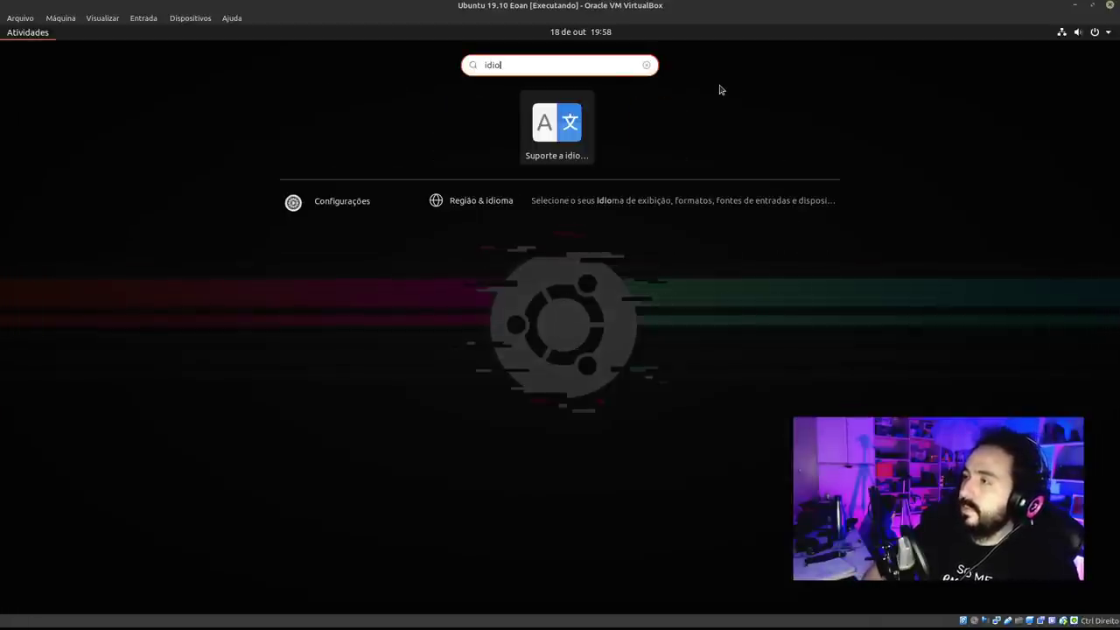
{"action": "key", "text": "Return"}
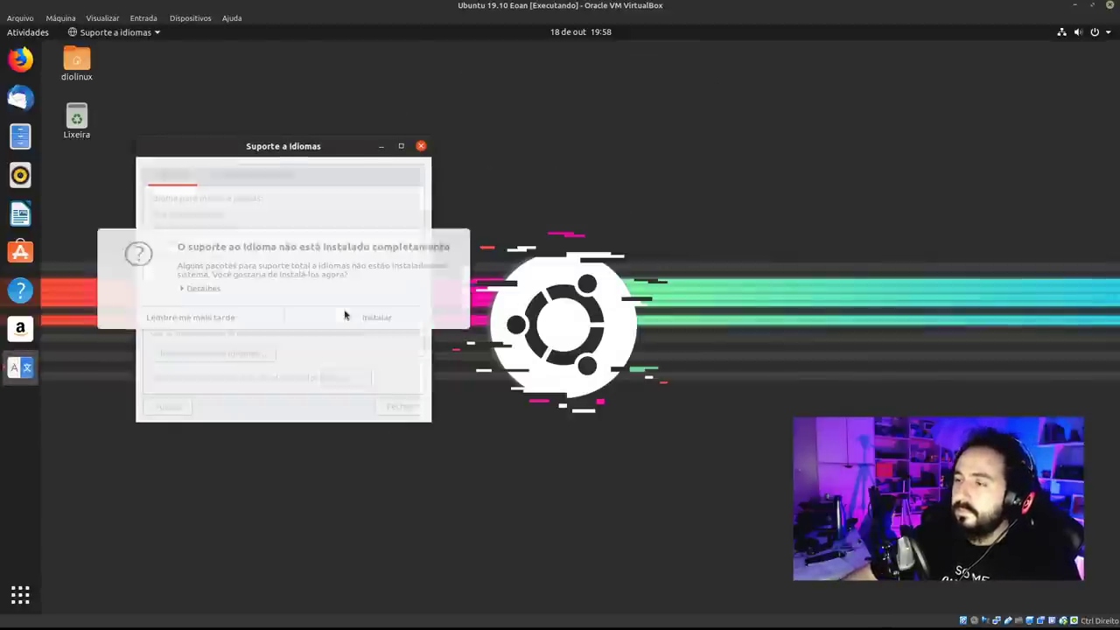
Review the missing packages under Detalhes, choose Lembre-me mais tarde, and close the window.
{"action": "left_click", "coordinate": [187, 290]}
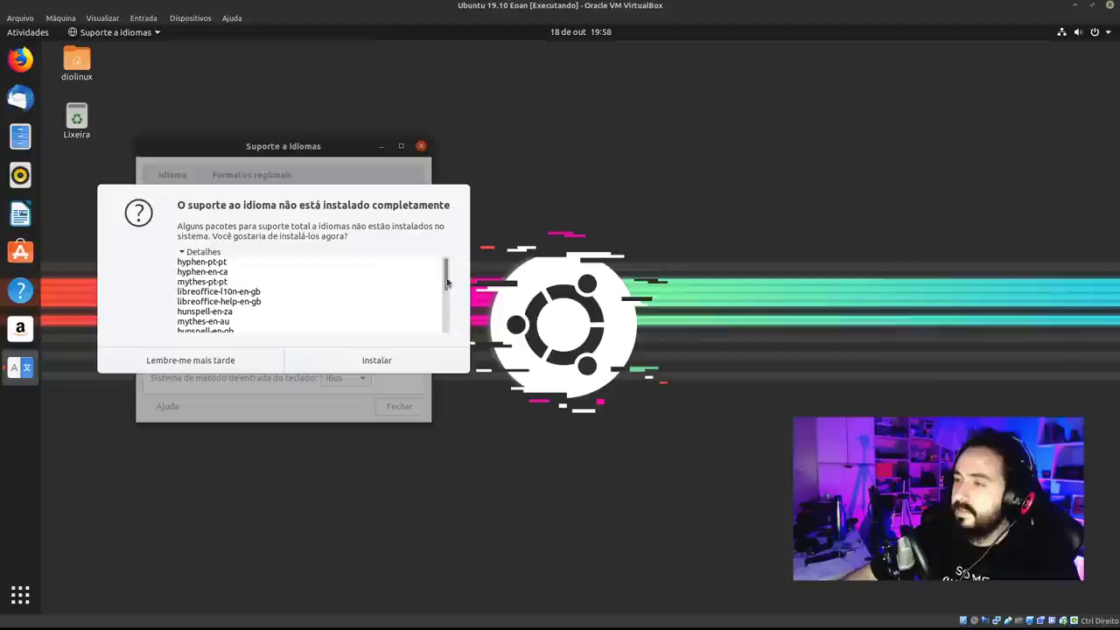
{"action": "scroll", "coordinate": [445, 322], "scroll_direction": "down", "scroll_amount": 2}
{"action": "scroll", "coordinate": [443, 315], "scroll_direction": "up", "scroll_amount": 3}
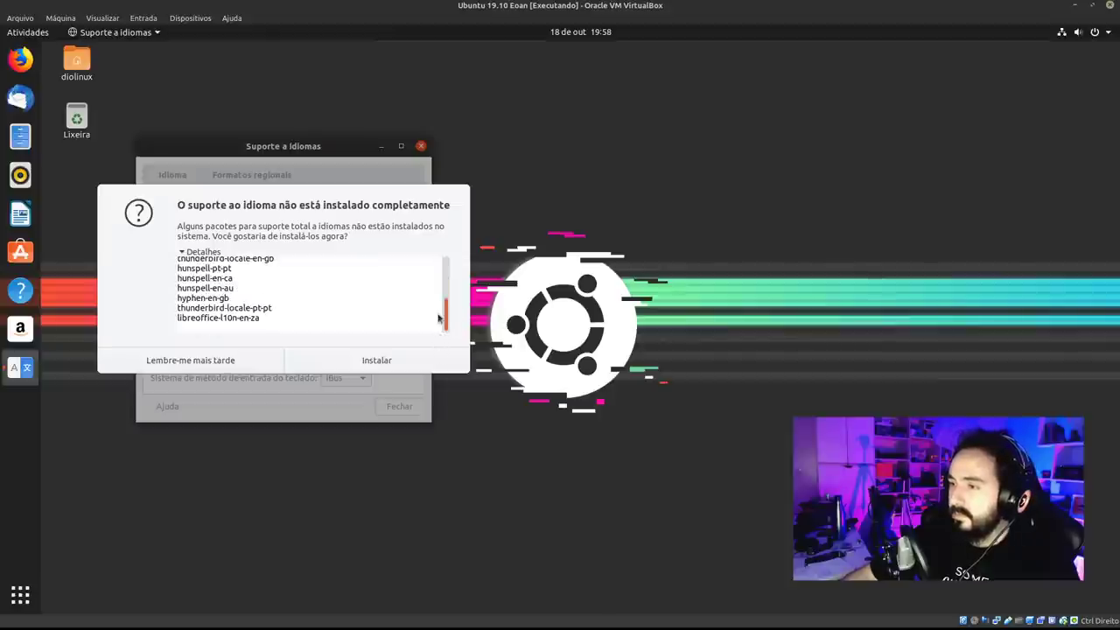
{"action": "scroll", "coordinate": [441, 310], "scroll_direction": "down", "scroll_amount": 2}
{"action": "scroll", "coordinate": [439, 263], "scroll_direction": "up", "scroll_amount": 3}
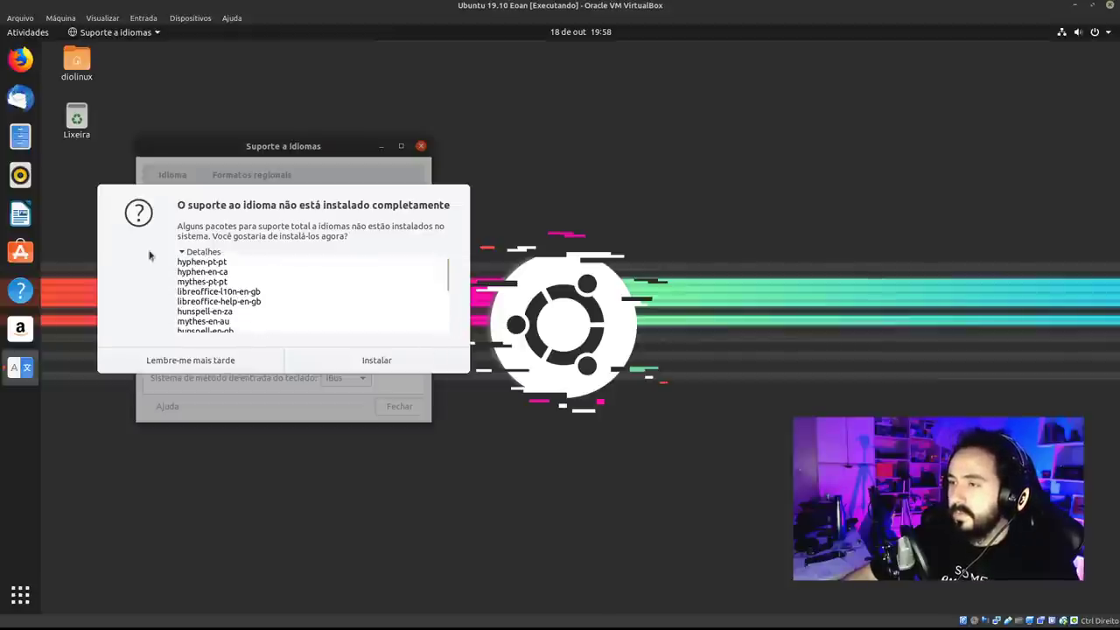
{"action": "left_click", "coordinate": [194, 366]}
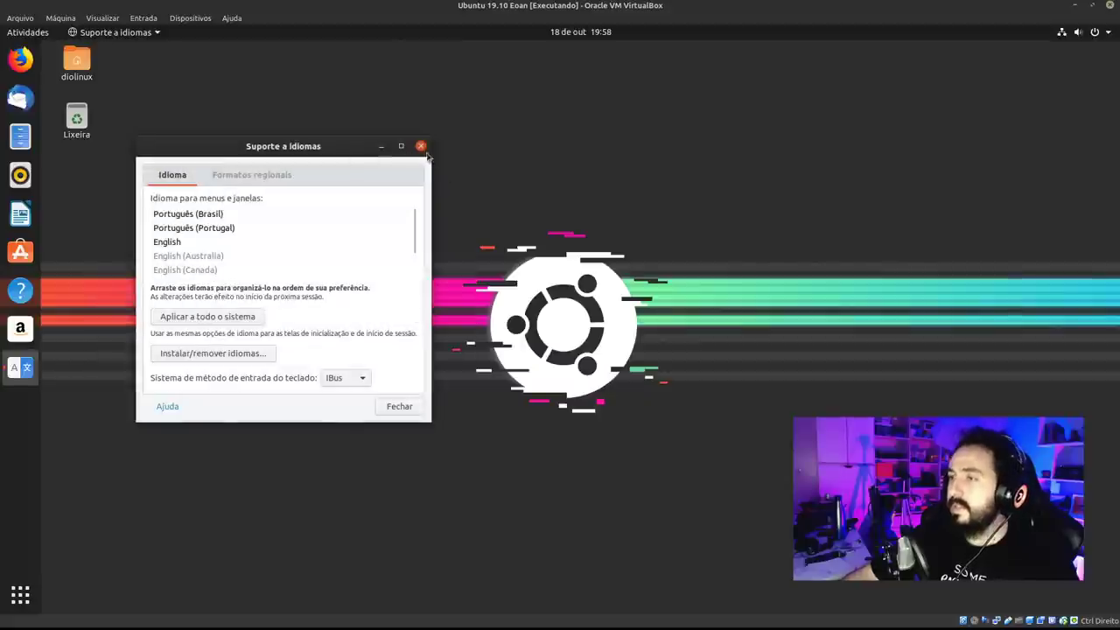
{"action": "left_click", "coordinate": [421, 146]}
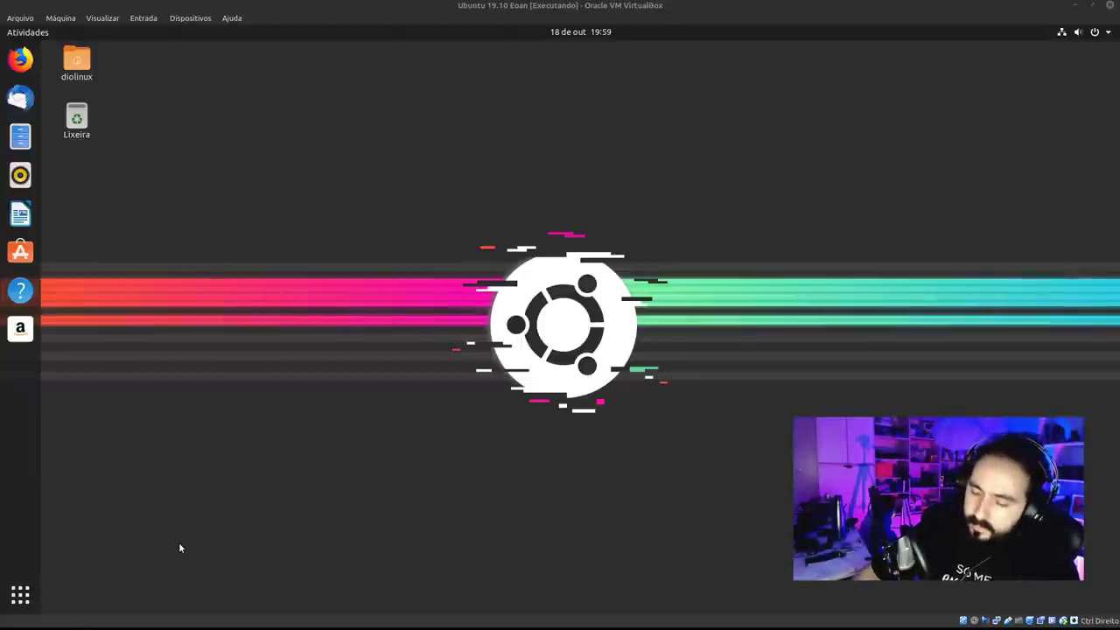
Run uname -r in Terminal to show kernel 5.3.0-18-generic, enlarge the font twice, then close it.
{"action": "left_click", "coordinate": [20, 595]}
{"action": "type", "text": "ter"}
{"action": "left_click", "coordinate": [549, 165]}
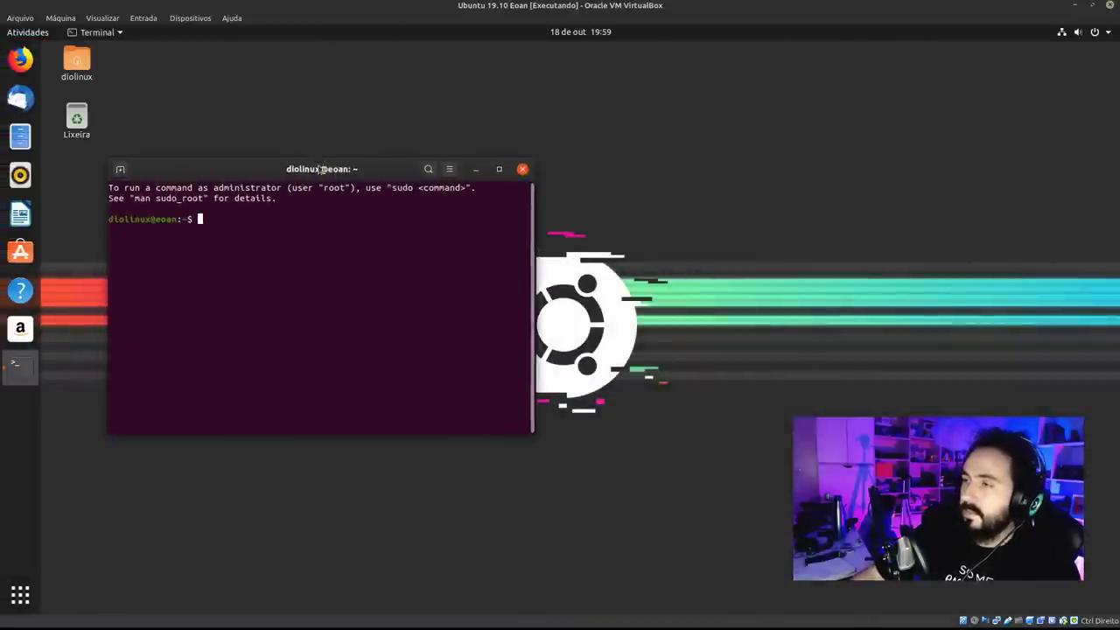
{"action": "type", "text": "uname"}
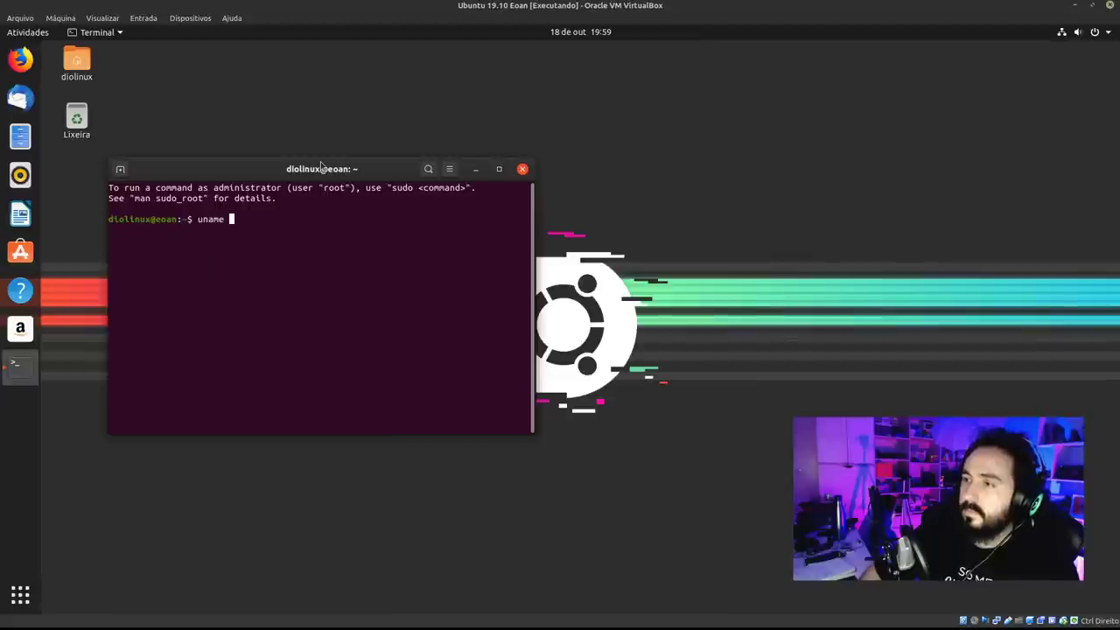
{"action": "type", "text": " -r"}
{"action": "key", "text": "Return"}
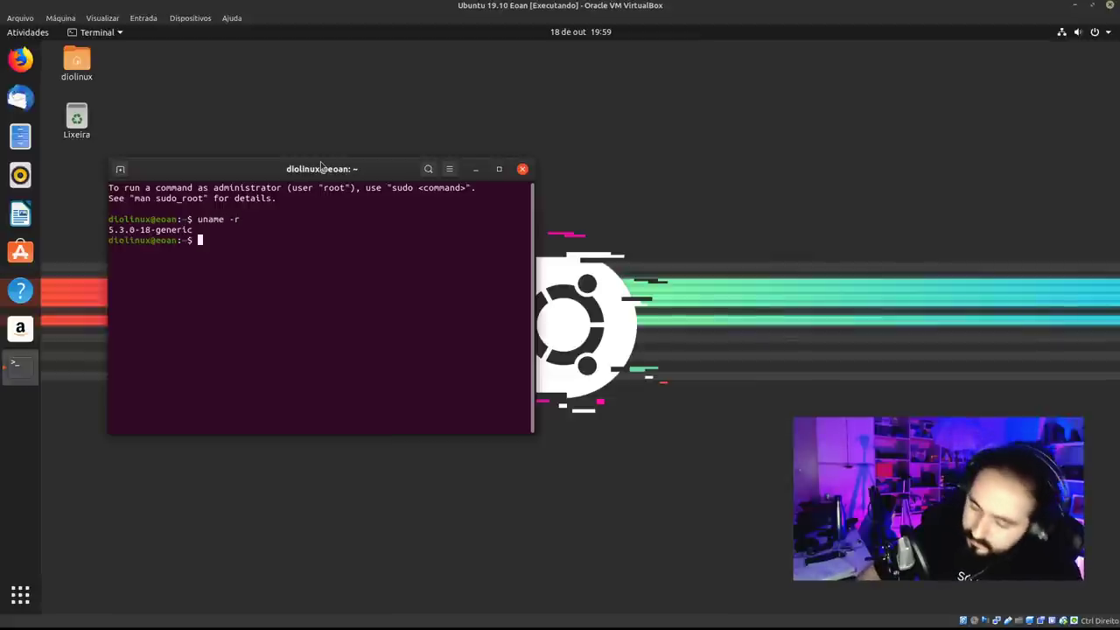
{"action": "key", "text": "ctrl+plus"}
{"action": "key", "text": "ctrl+plus"}
{"action": "key", "text": "ctrl+plus"}
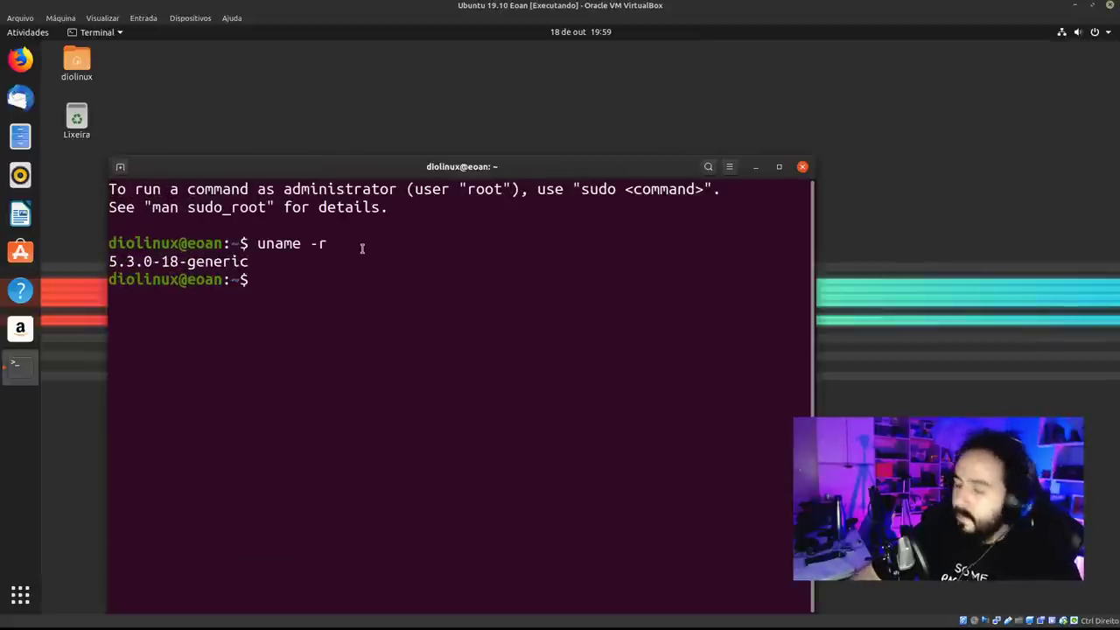
{"action": "key", "text": "ctrl+plus"}
{"action": "key", "text": "ctrl+plus"}
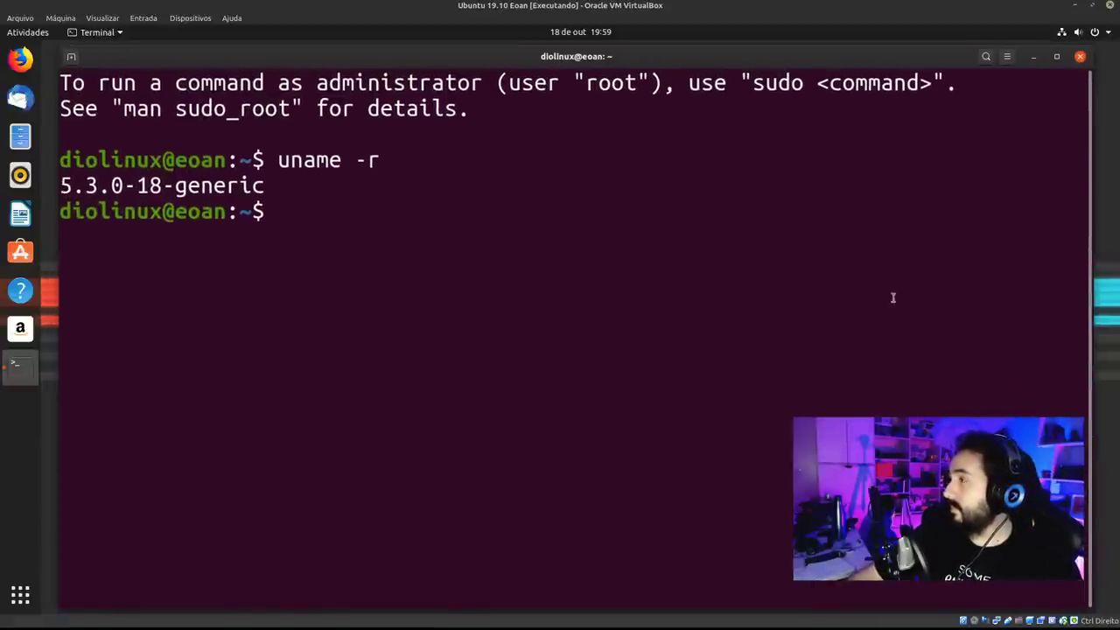
{"action": "left_click", "coordinate": [1080, 56]}
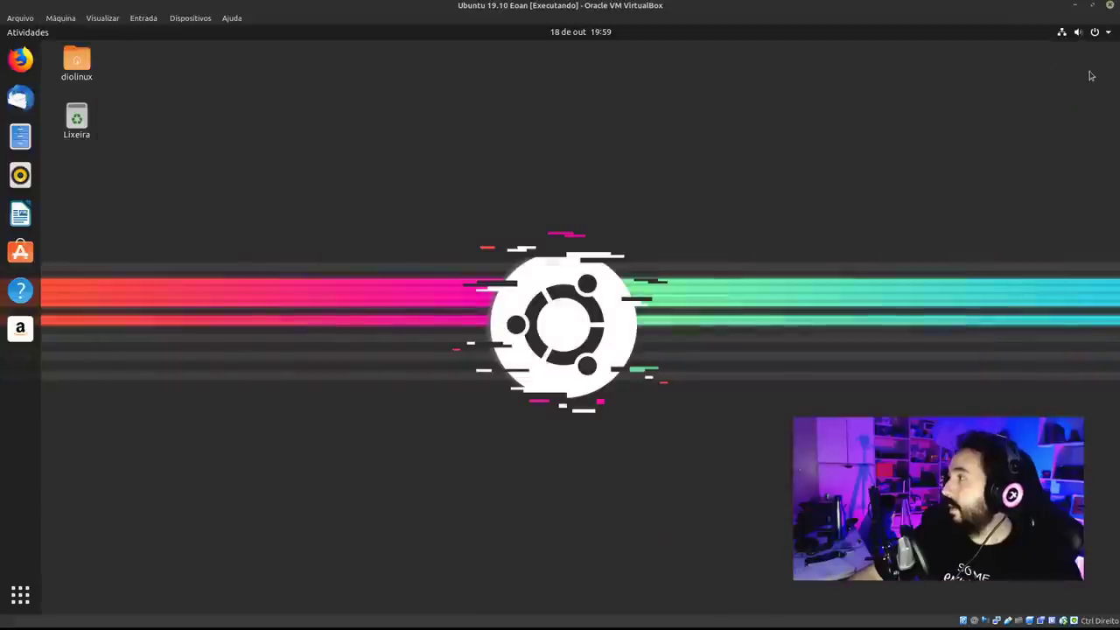
Open Configurações from the system menu and select Detalhes to show the Sobre page.
{"action": "left_click", "coordinate": [1089, 32]}
{"action": "left_click", "coordinate": [973, 154]}
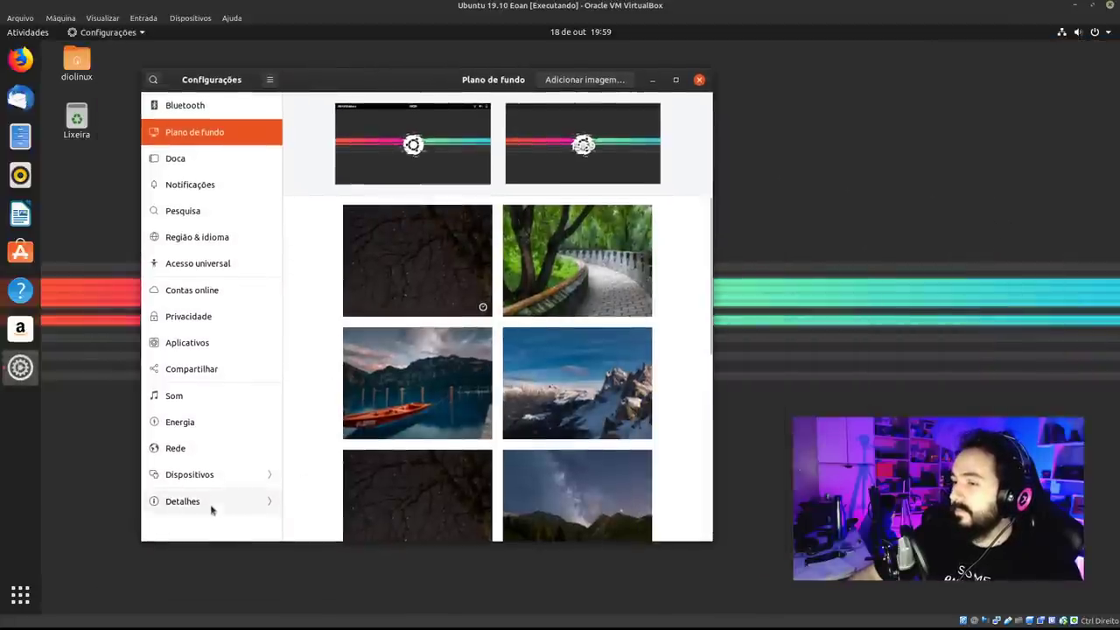
{"action": "left_click", "coordinate": [213, 505]}
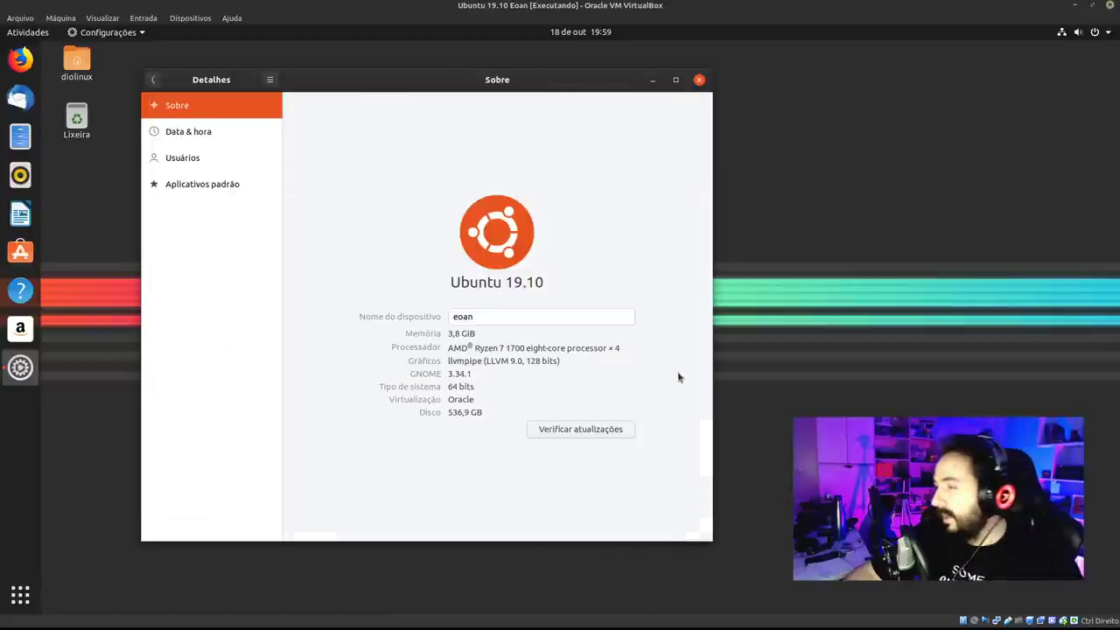
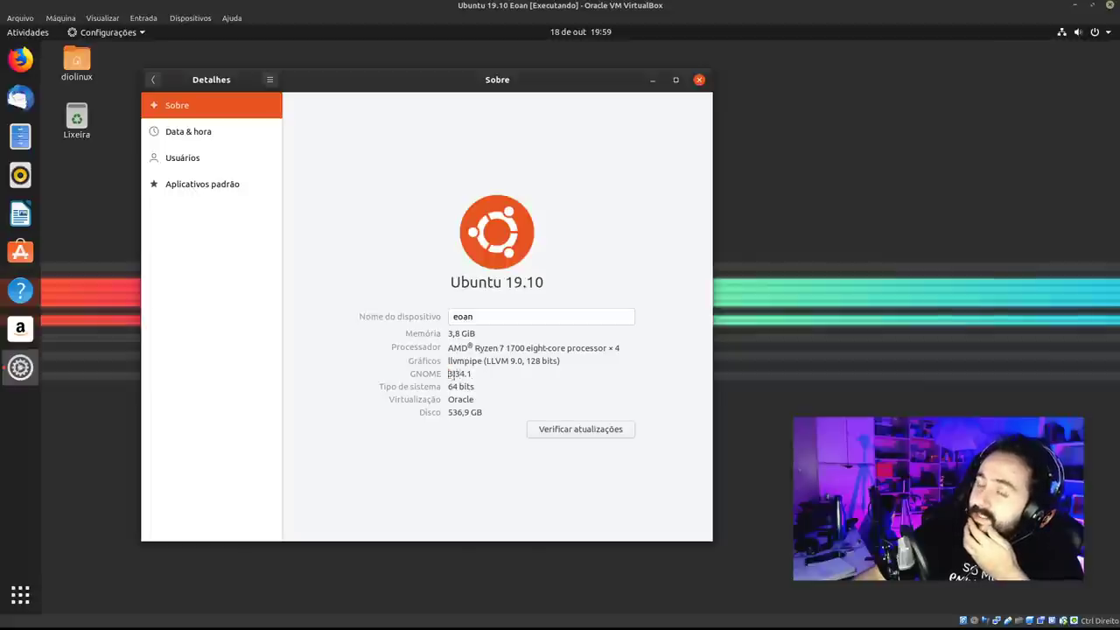
Highlight the GNOME version 3.34.1 on the Sobre page, then switch to Ubuntu Software from the dock.
{"action": "left_click_drag", "start_coordinate": [449, 374], "coordinate": [479, 386]}
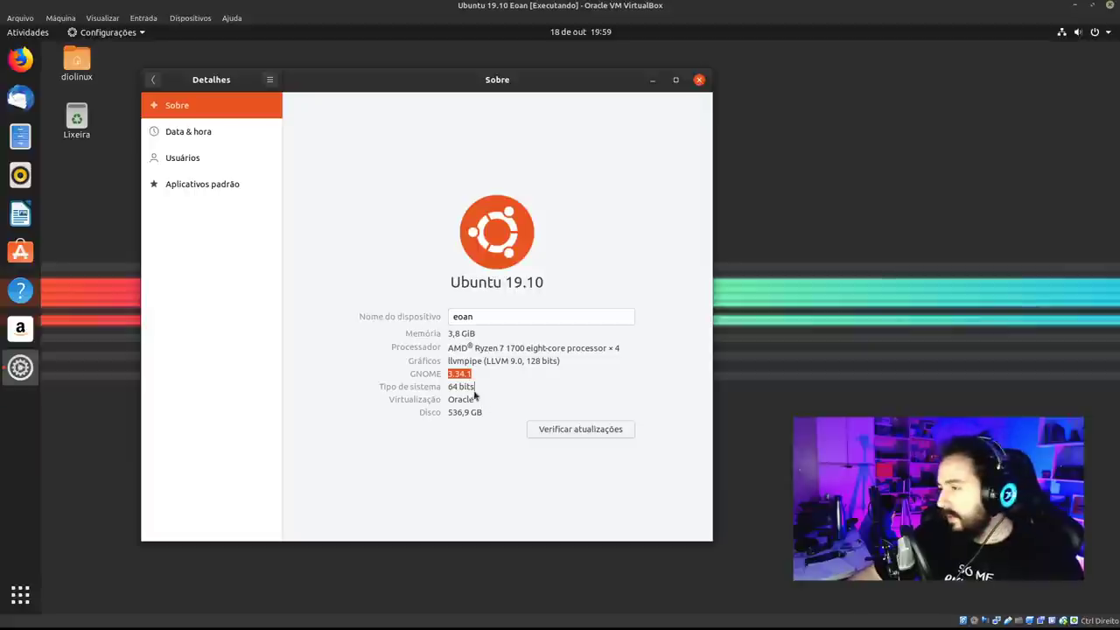
{"action": "left_click", "coordinate": [20, 252]}
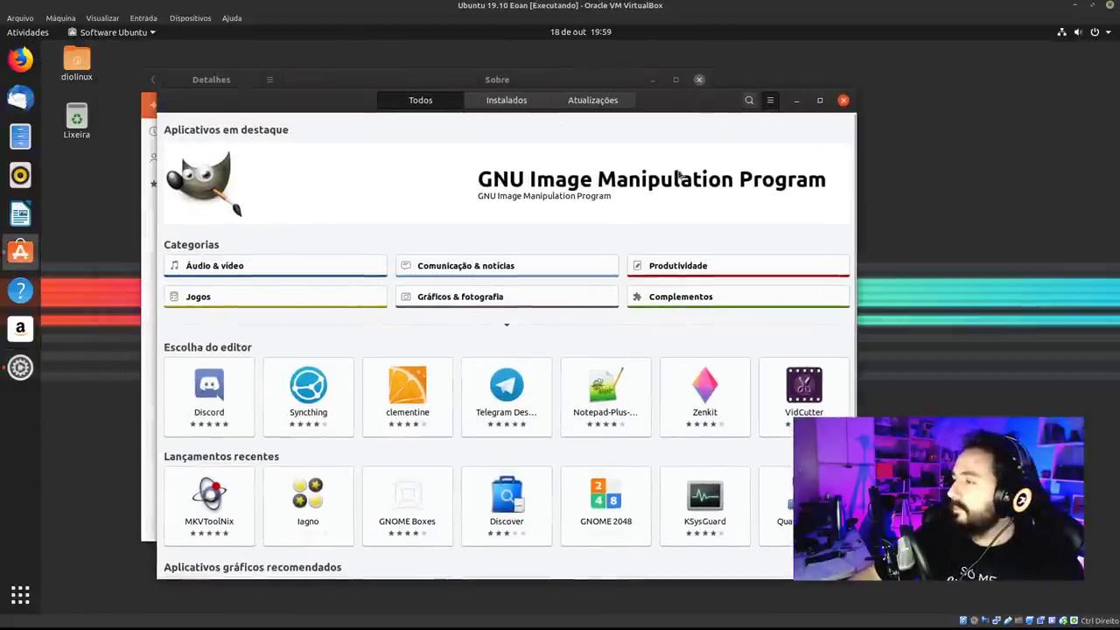
Search Ubuntu Software for 'cpug', clear the search and return to the Todos overview.
{"action": "left_click", "coordinate": [749, 102]}
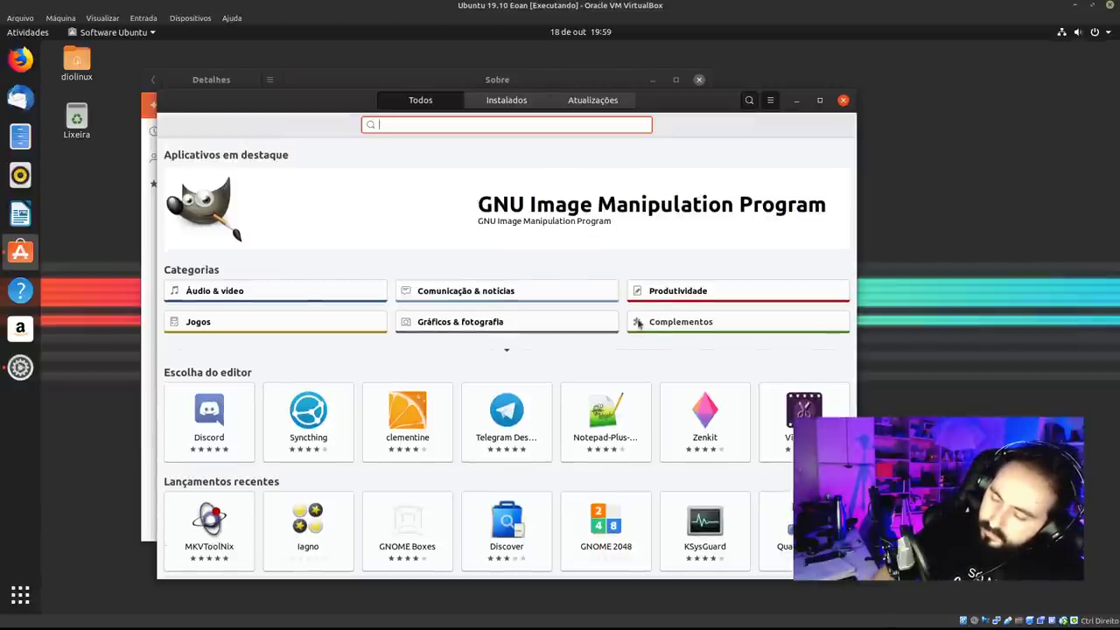
{"action": "type", "text": "cpug"}
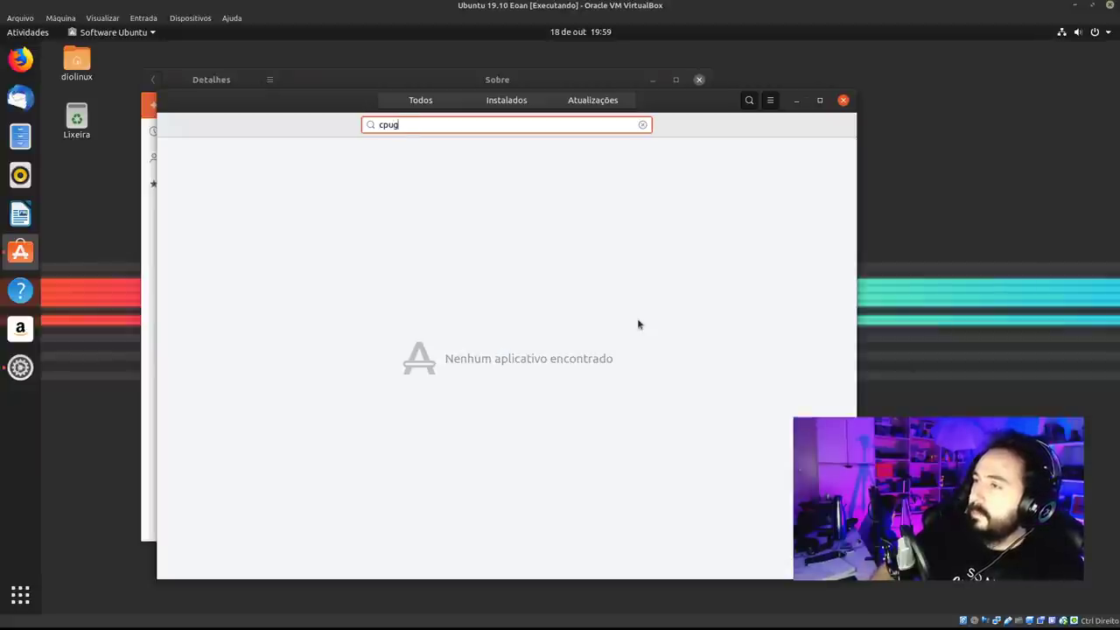
{"action": "key", "text": "BackSpace"}
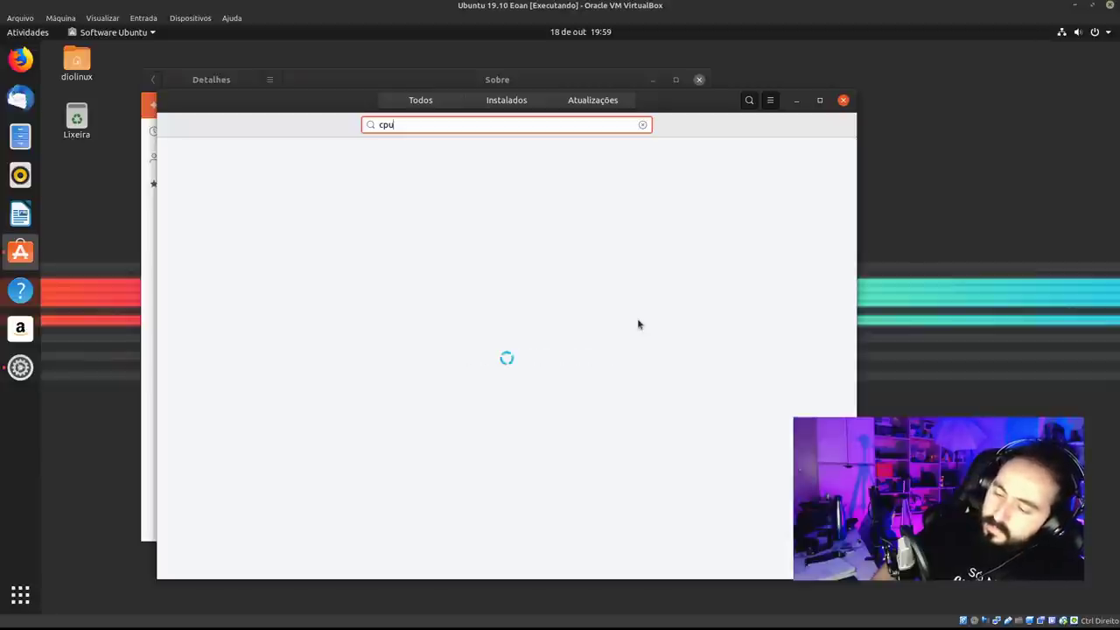
{"action": "key", "text": "BackSpace"}
{"action": "key", "text": "BackSpace"}
{"action": "key", "text": "BackSpace"}
{"action": "key", "text": "BackSpace"}
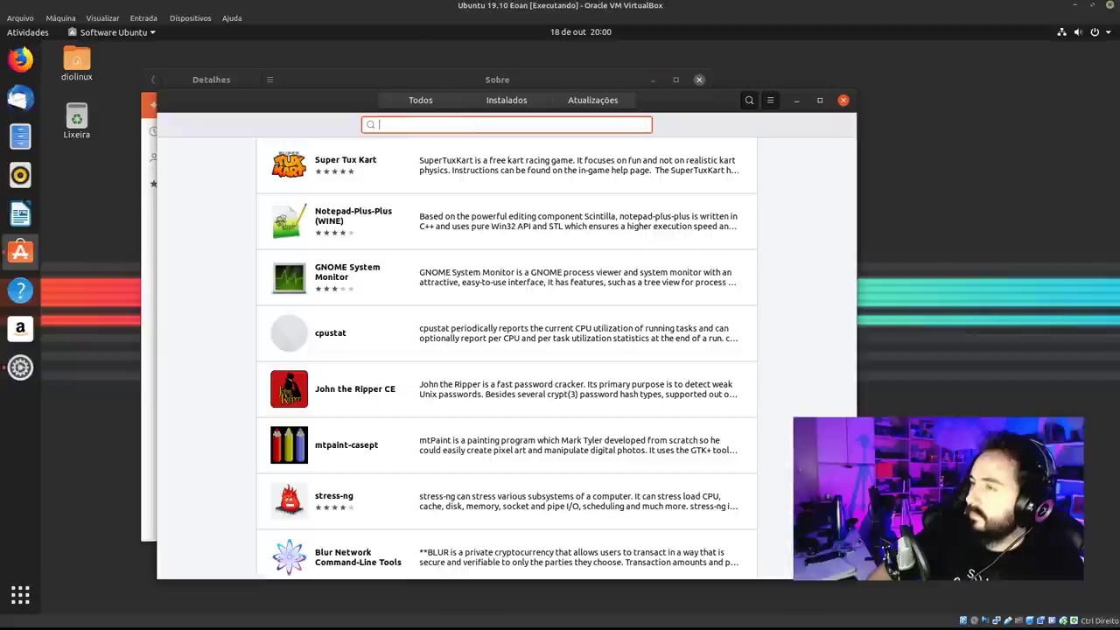
{"action": "left_click", "coordinate": [435, 103]}
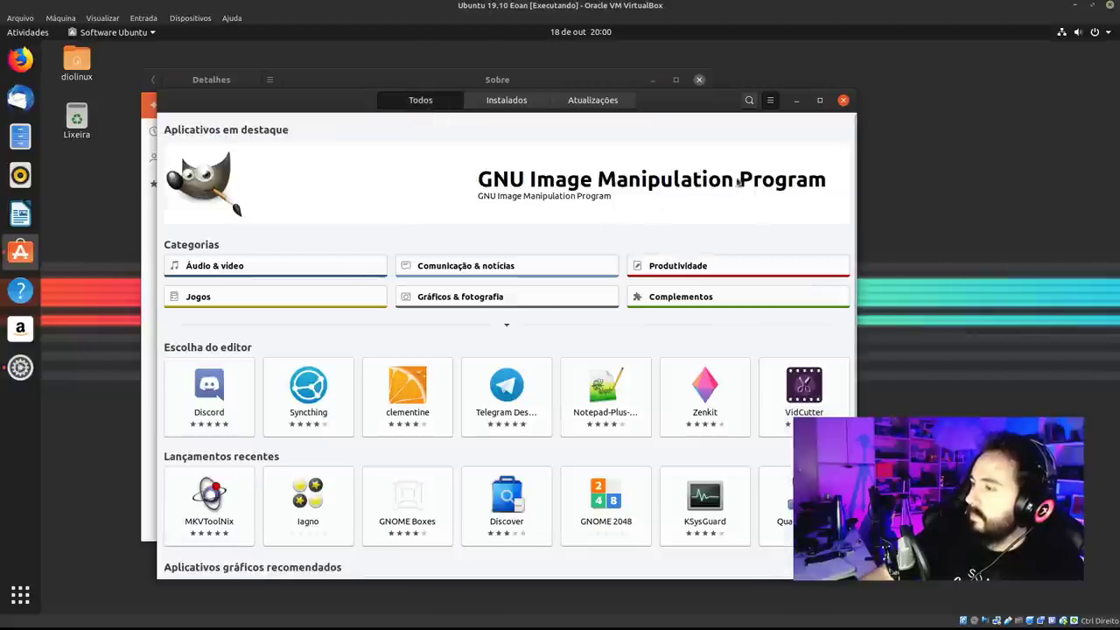
Rearrange the Settings and Ubuntu Software windows, then switch to Firefox.
{"action": "key", "text": "alt+Tab"}
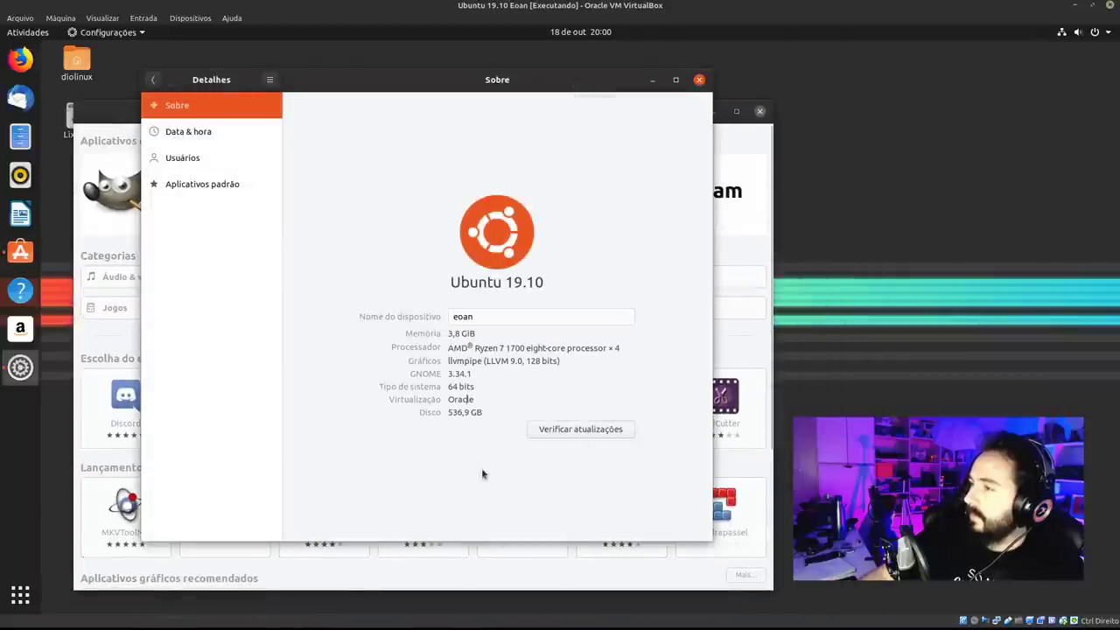
{"action": "left_click", "coordinate": [152, 80]}
{"action": "left_click_drag", "start_coordinate": [561, 88], "coordinate": [815, 84]}
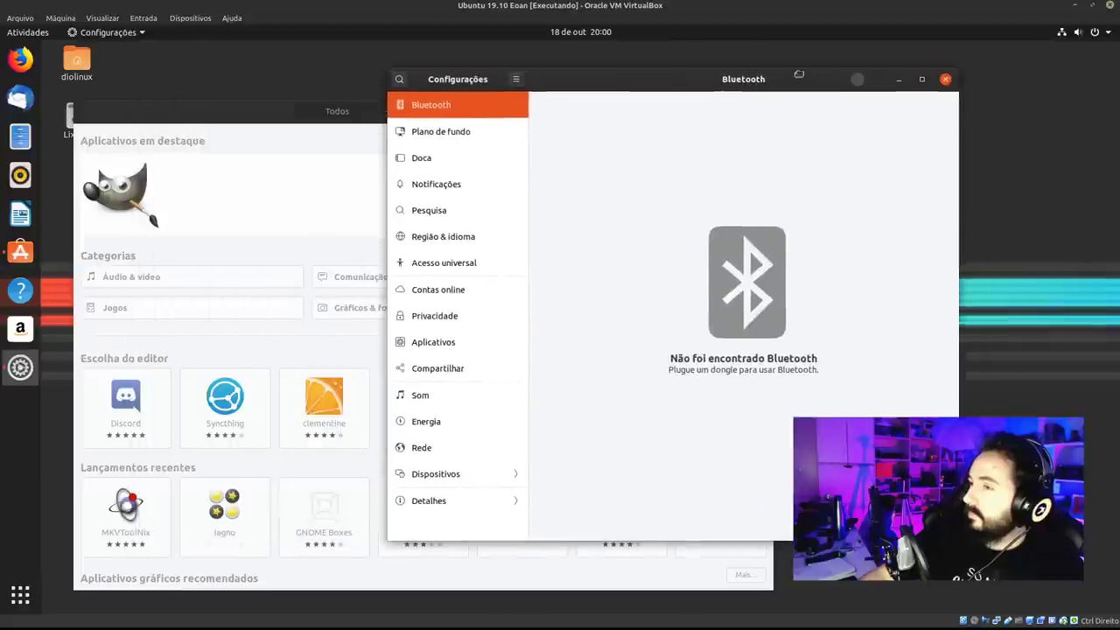
{"action": "left_click", "coordinate": [210, 128]}
{"action": "left_click_drag", "start_coordinate": [624, 120], "coordinate": [620, 85]}
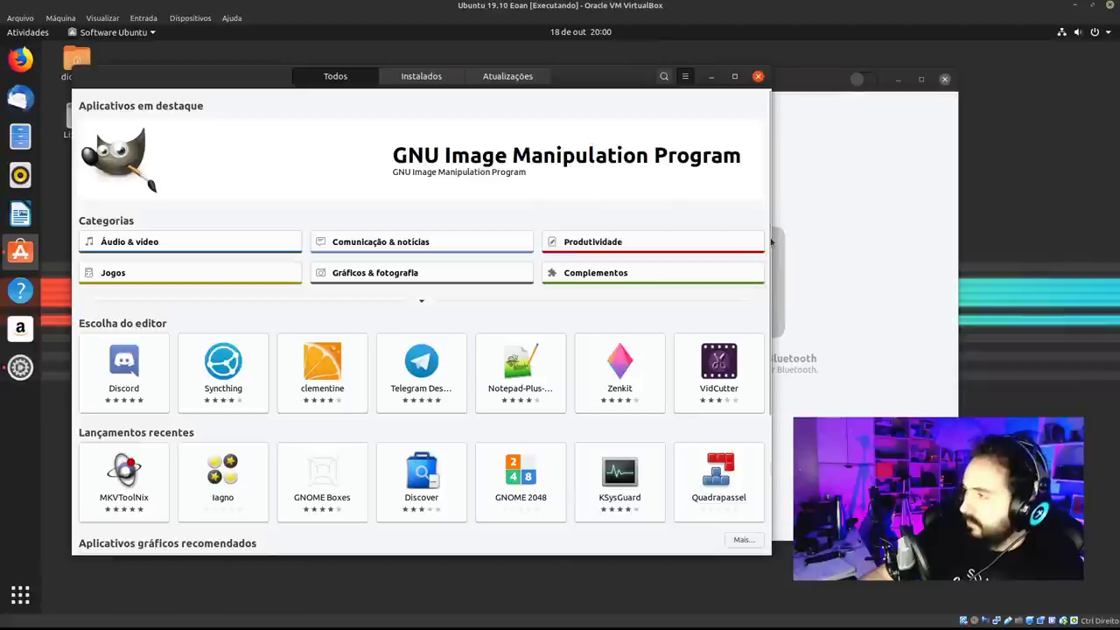
{"action": "scroll", "coordinate": [752, 480], "scroll_direction": "down", "scroll_amount": 5}
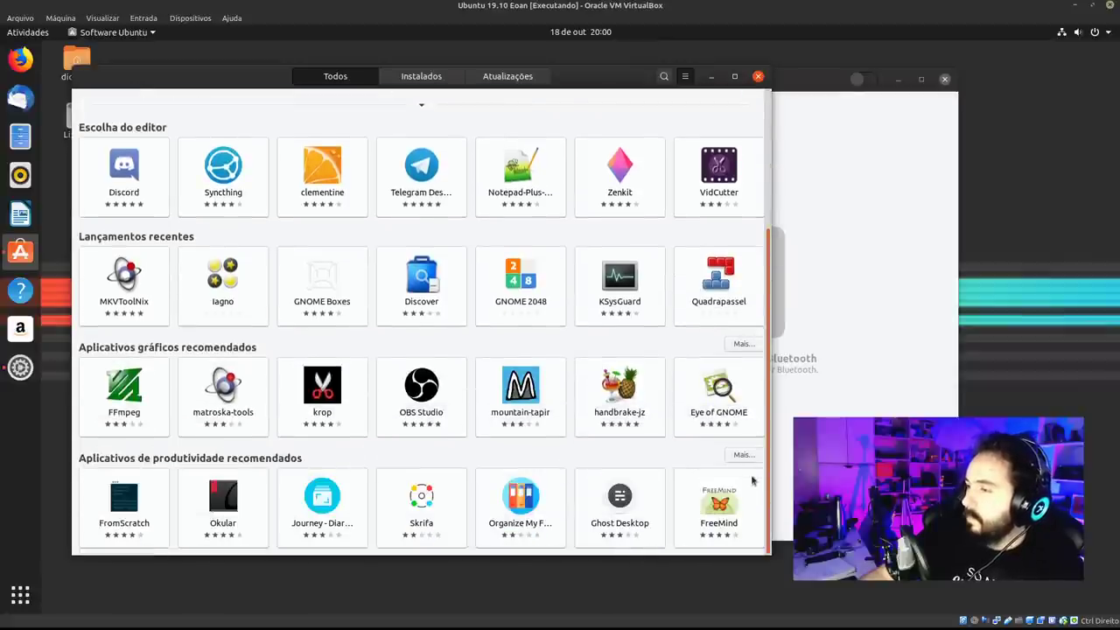
{"action": "scroll", "coordinate": [752, 479], "scroll_direction": "up", "scroll_amount": 5}
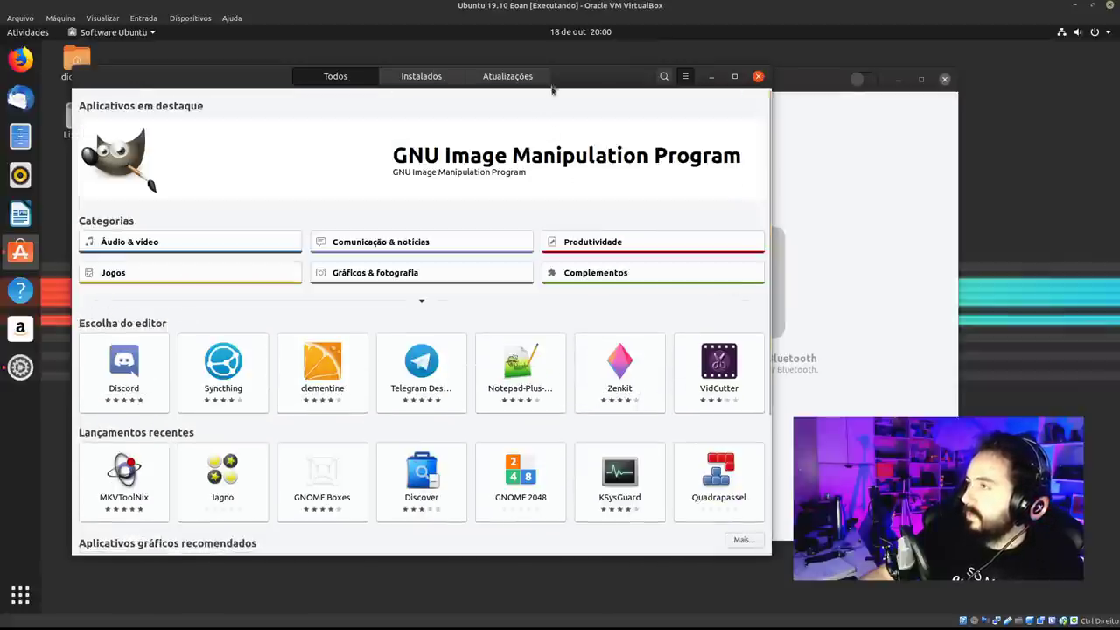
{"action": "left_click_drag", "start_coordinate": [595, 76], "coordinate": [604, 145]}
{"action": "left_click_drag", "start_coordinate": [589, 105], "coordinate": [588, 85]}
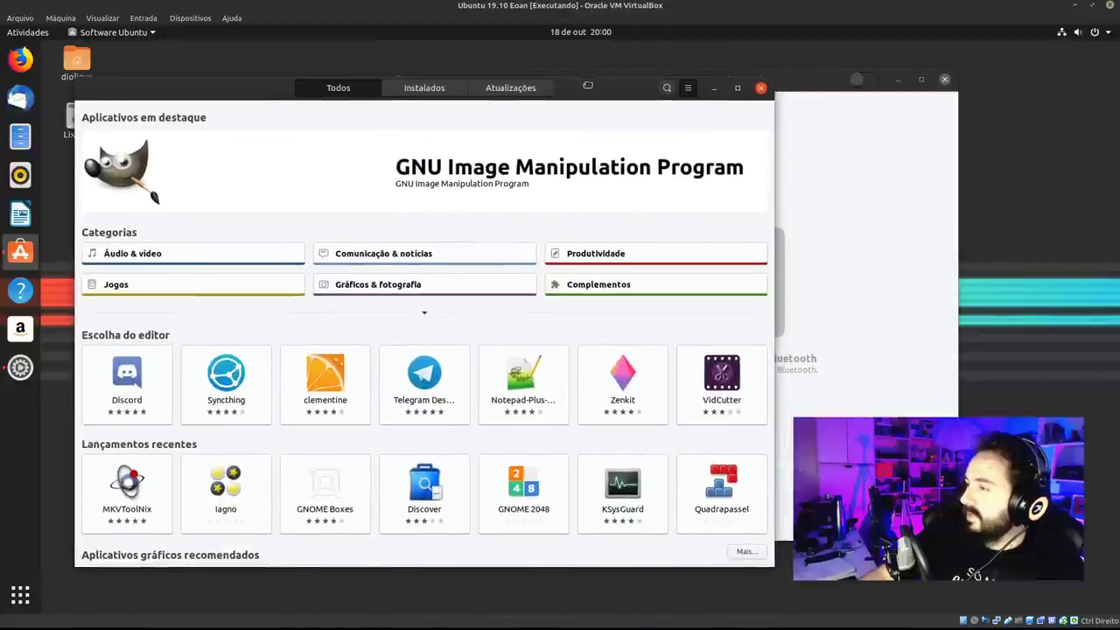
{"action": "scroll", "coordinate": [642, 251], "scroll_direction": "down", "scroll_amount": 5}
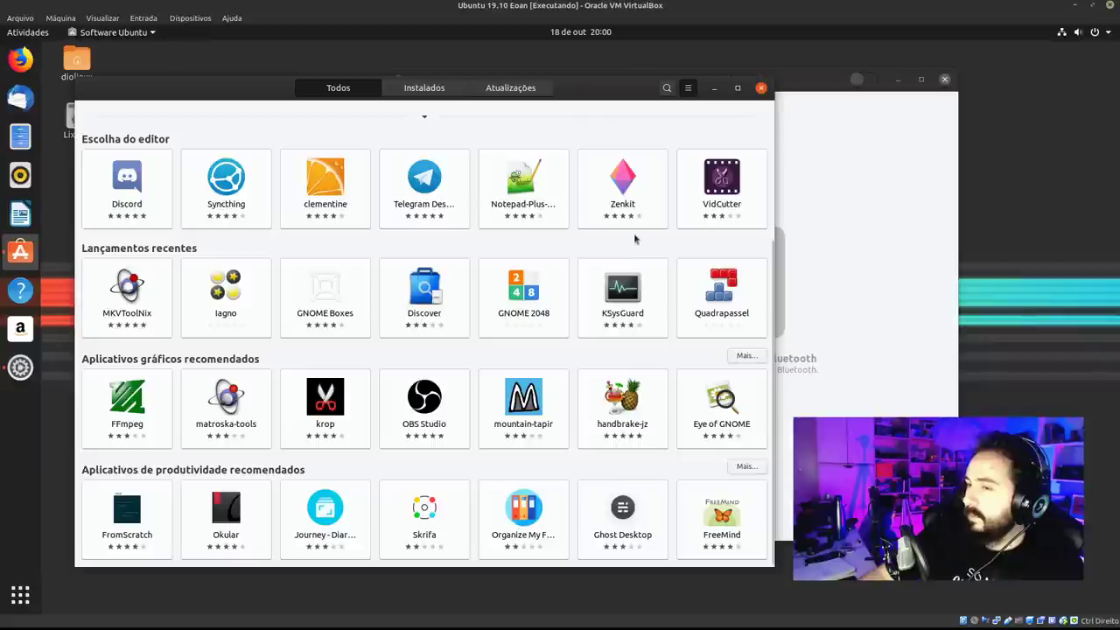
{"action": "left_click", "coordinate": [20, 58]}
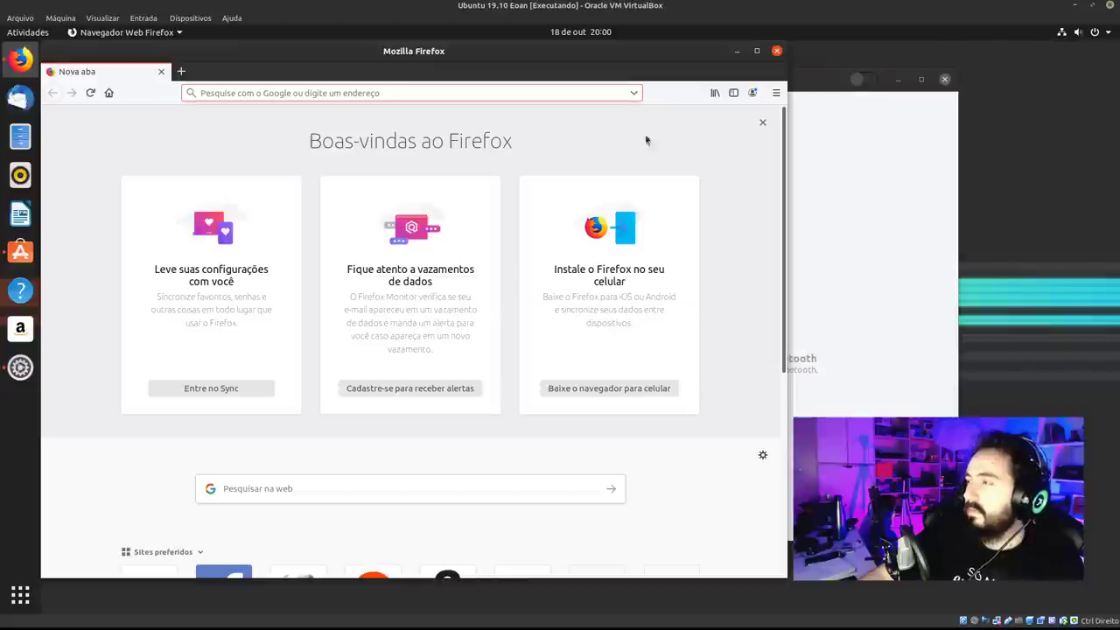
Search the web for 'cpu G linux' and open the CPU-G SourceForge result.
{"action": "type", "text": "bpu"}
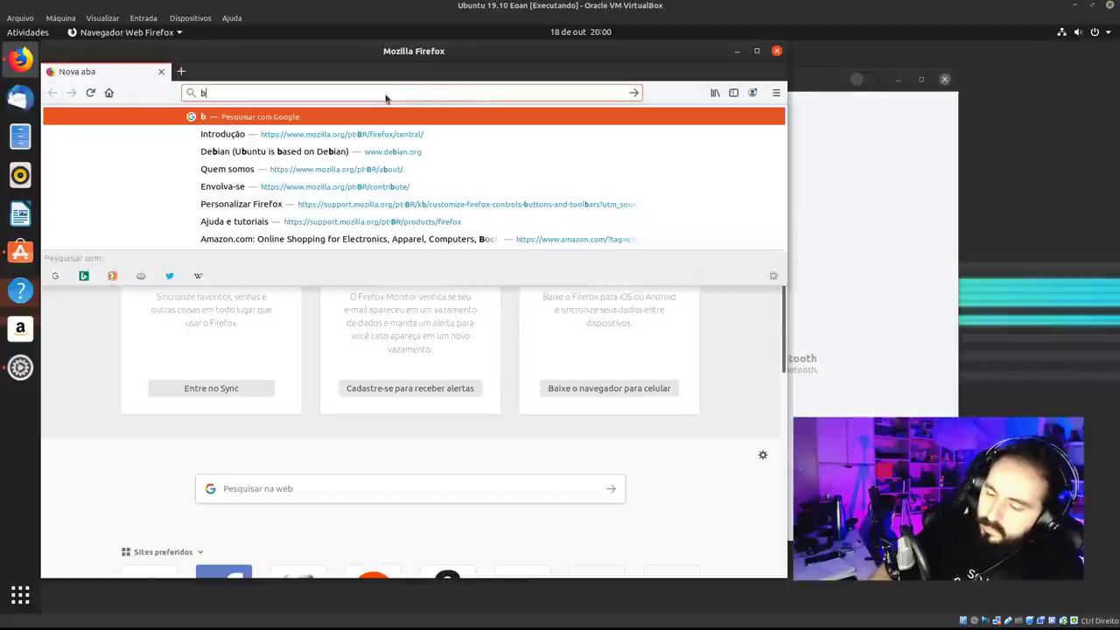
{"action": "key", "text": "BackSpace"}
{"action": "key", "text": "BackSpace"}
{"action": "key", "text": "BackSpace"}
{"action": "type", "text": "cl"}
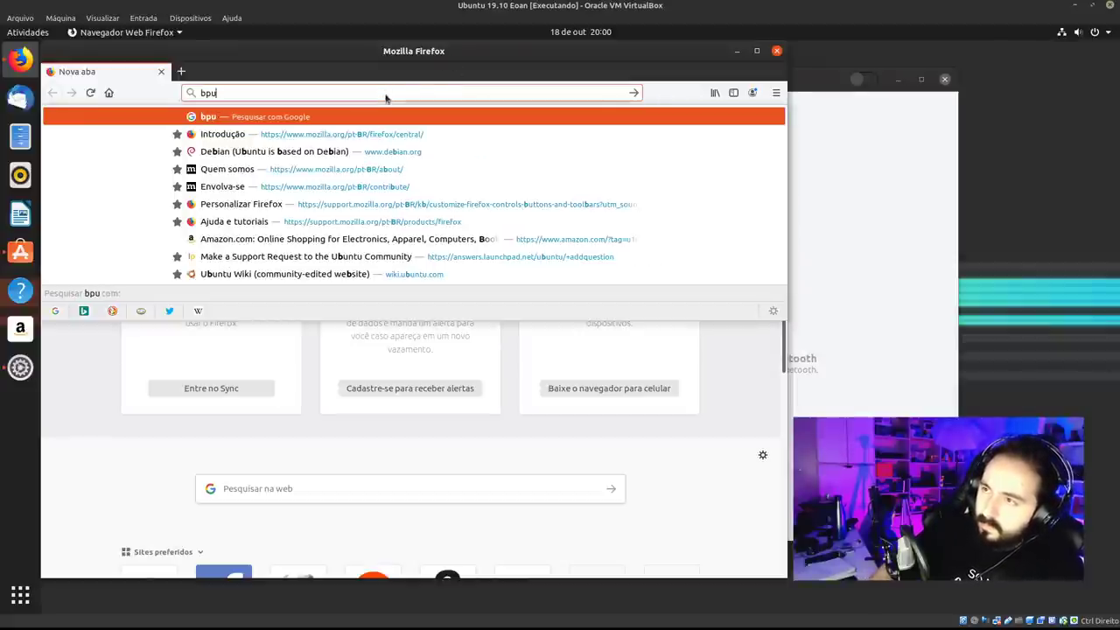
{"action": "type", "text": "p"}
{"action": "key", "text": "BackSpace"}
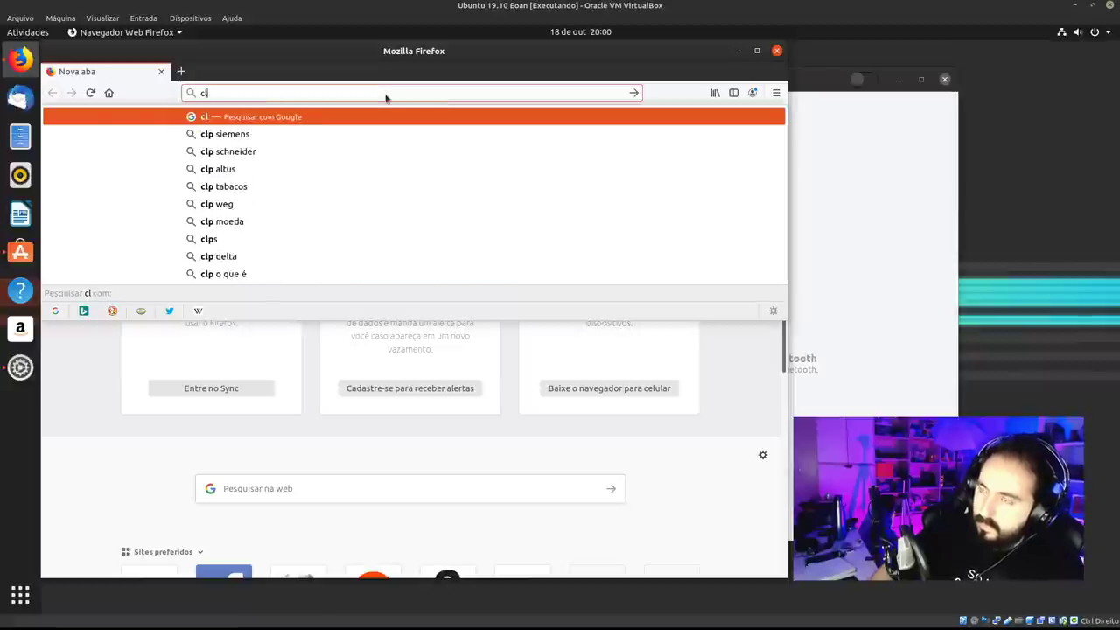
{"action": "key", "text": "BackSpace"}
{"action": "type", "text": "pu G"}
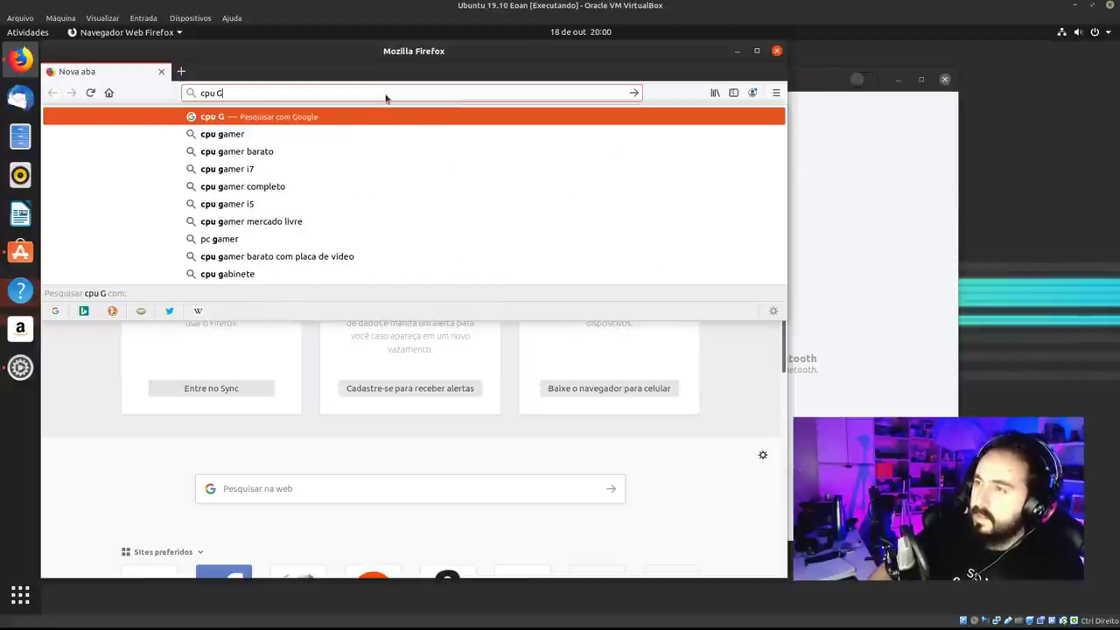
{"action": "type", "text": " linux"}
{"action": "key", "text": "Return"}
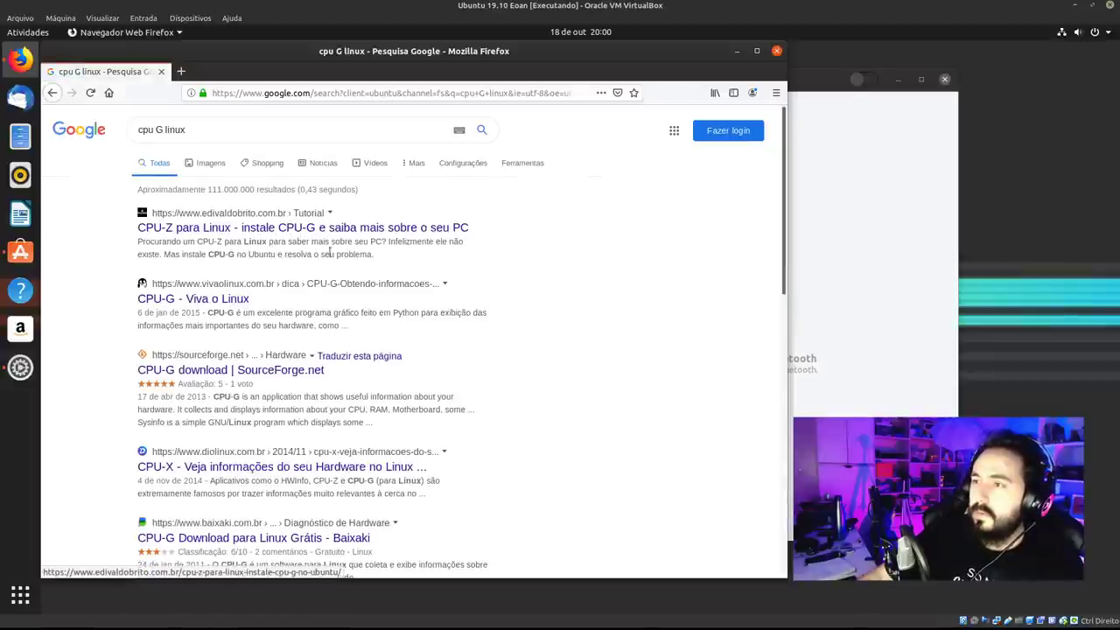
{"action": "scroll", "coordinate": [334, 270], "scroll_direction": "down", "scroll_amount": 2}
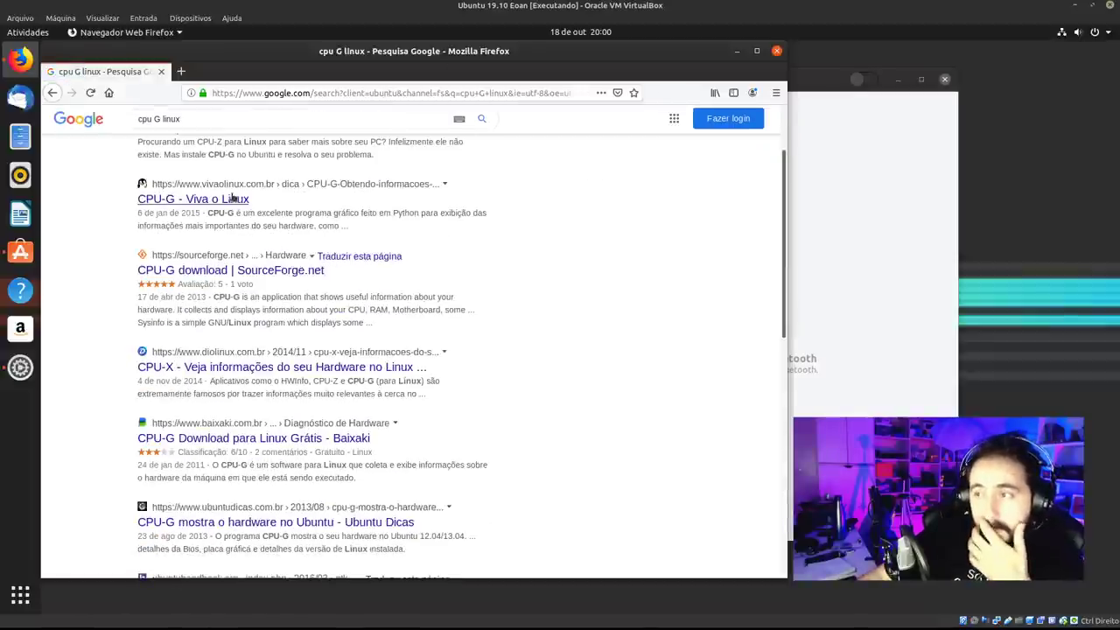
{"action": "left_click", "coordinate": [294, 273]}
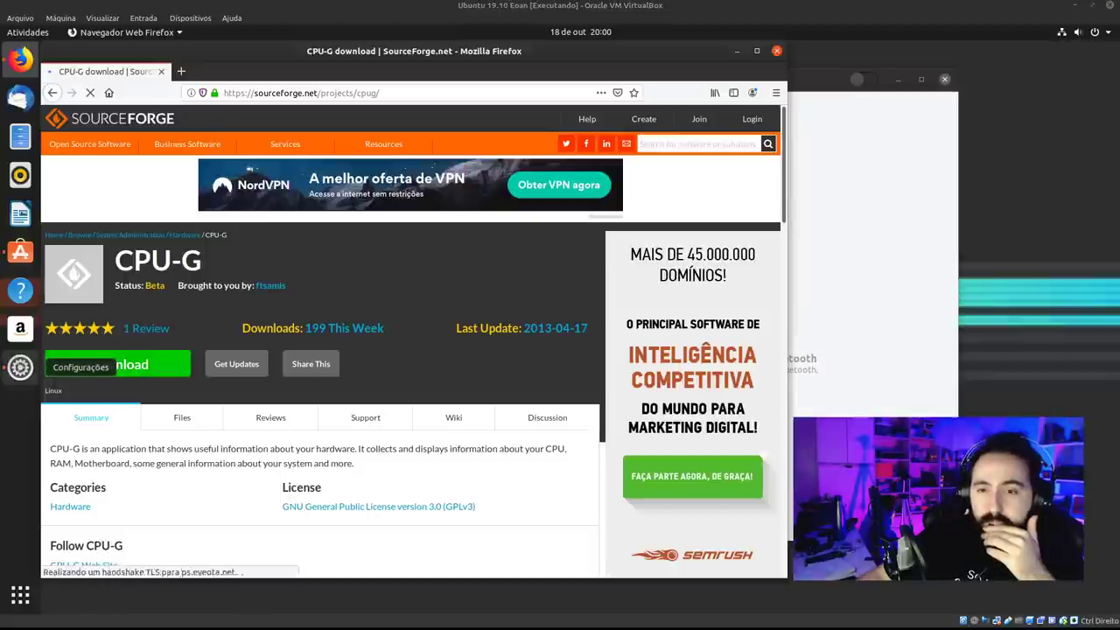
Download cpu-g-0.9.0.tar.gz to disk and open its containing folder.
{"action": "left_click", "coordinate": [135, 371]}
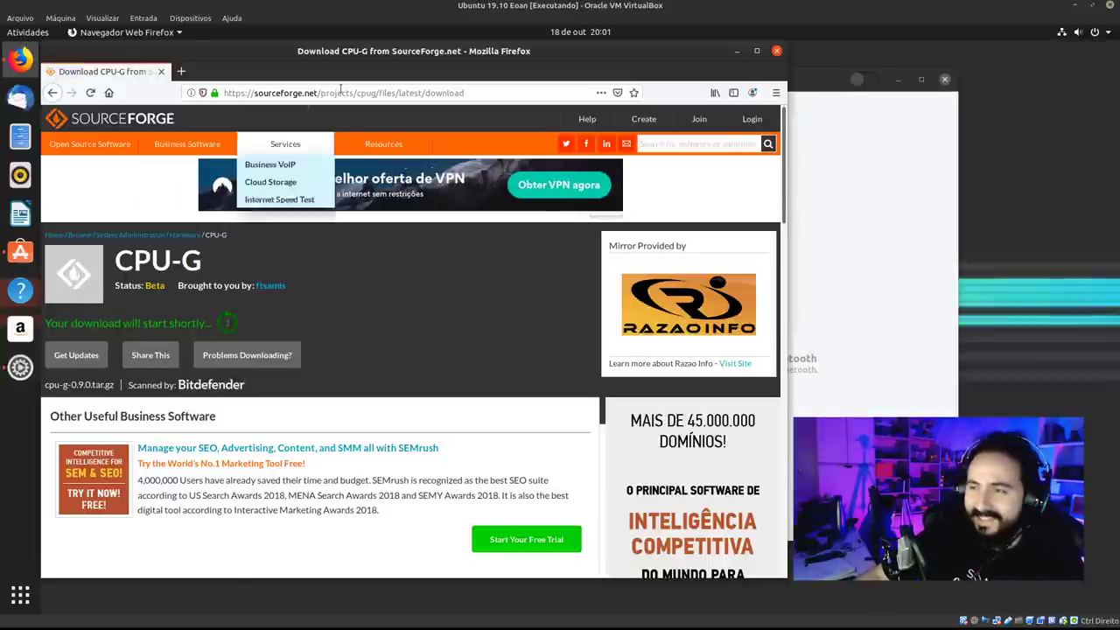
{"action": "left_click_drag", "start_coordinate": [405, 55], "coordinate": [503, 52]}
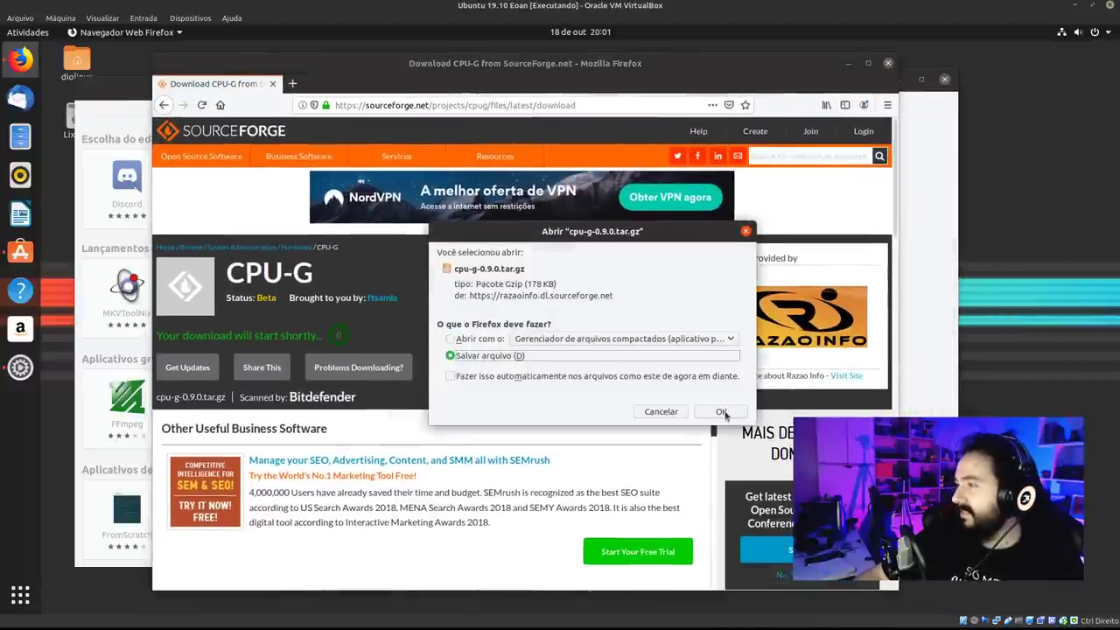
{"action": "left_click", "coordinate": [721, 412]}
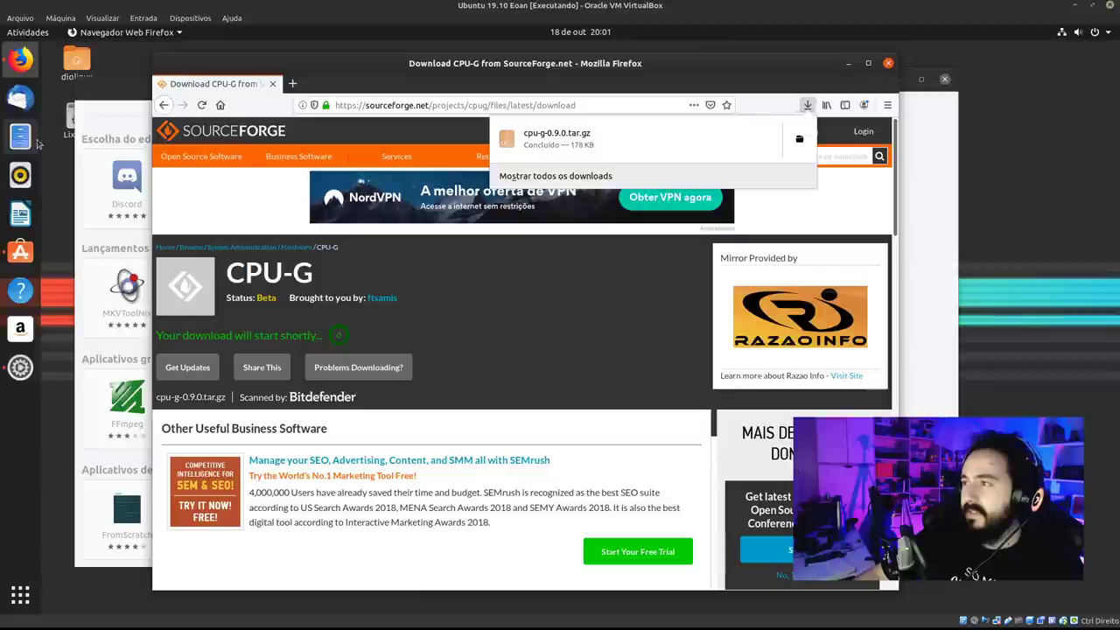
{"action": "left_click", "coordinate": [799, 139]}
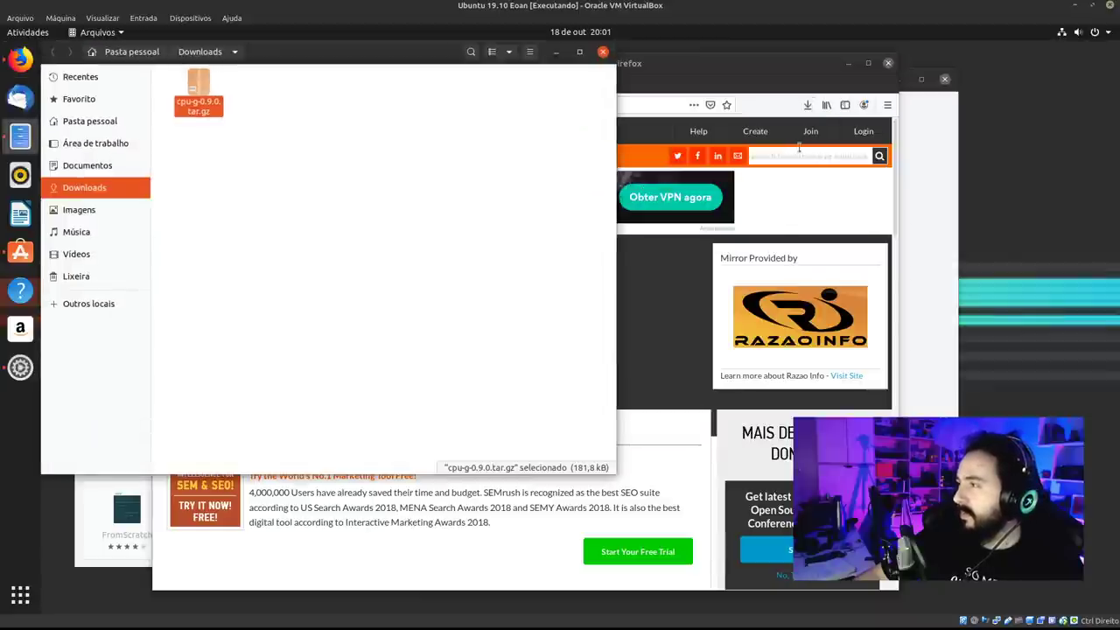
Extract the downloaded archive and open the cpu-g-0.9.0 folder.
{"action": "right_click", "coordinate": [211, 108]}
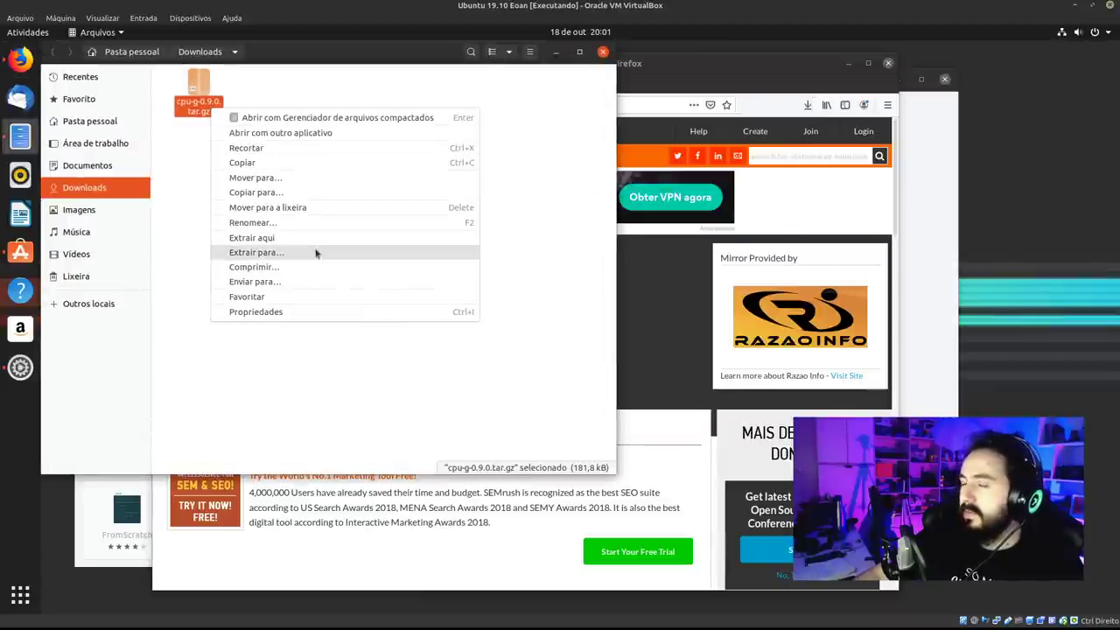
{"action": "left_click", "coordinate": [316, 243]}
{"action": "double_click", "coordinate": [207, 104]}
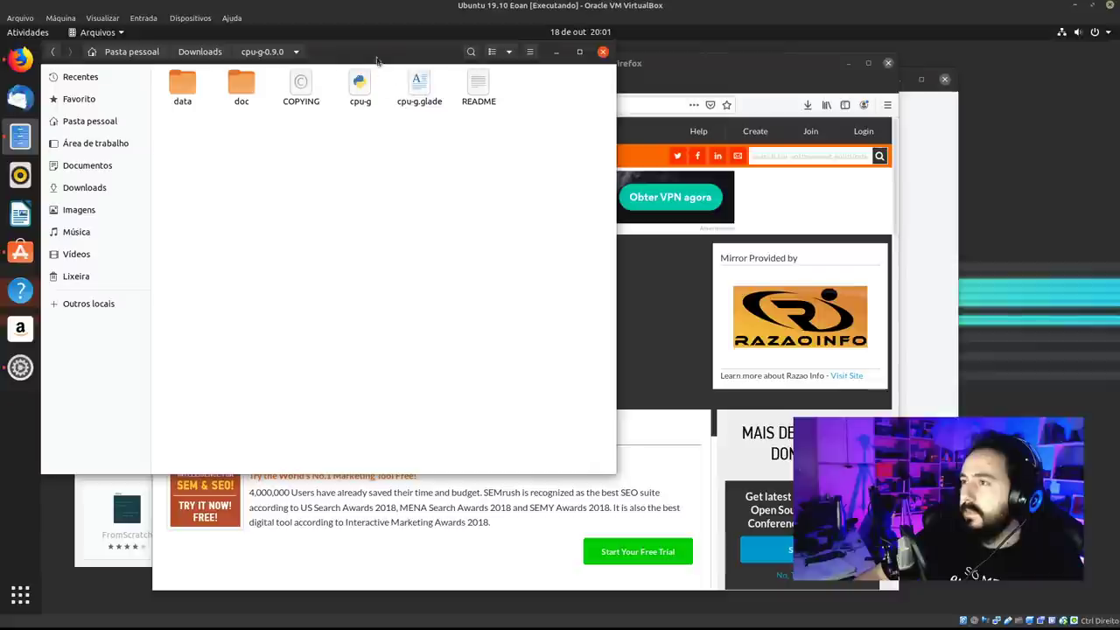
{"action": "left_click_drag", "start_coordinate": [381, 103], "coordinate": [408, 123]}
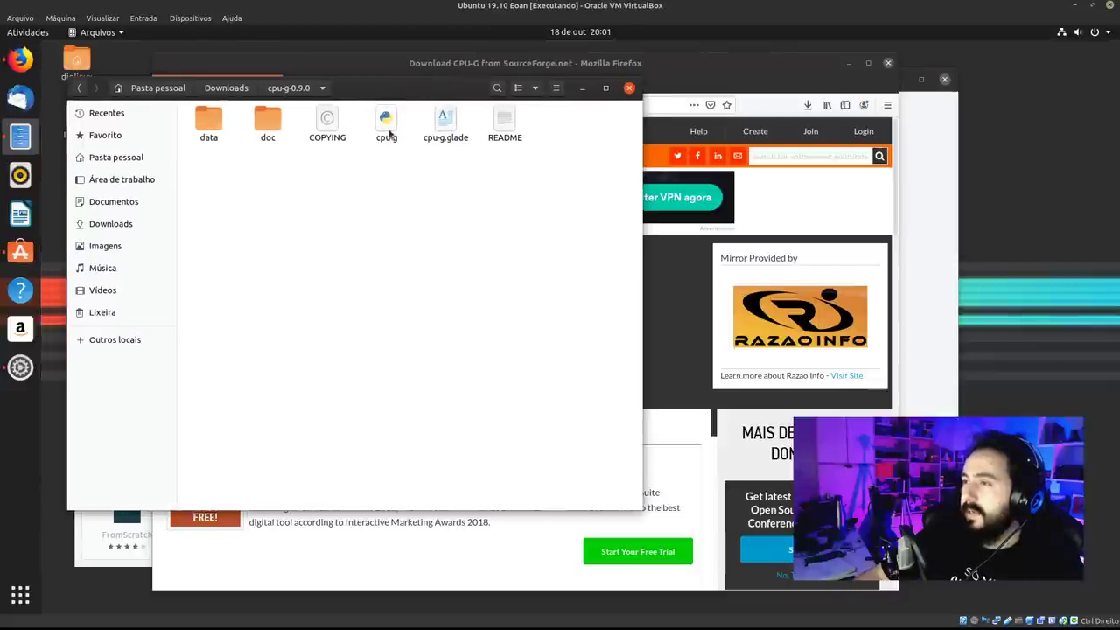
Check the cpu-g file's permissions and view its source.
{"action": "right_click", "coordinate": [389, 131]}
{"action": "left_click", "coordinate": [452, 290]}
{"action": "left_click", "coordinate": [335, 194]}
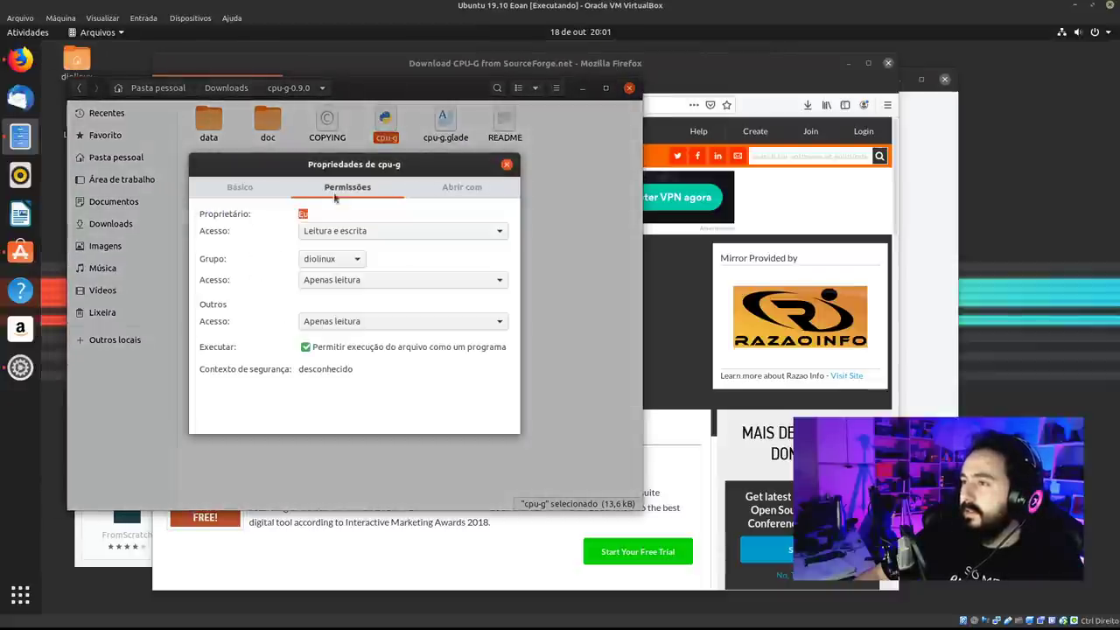
{"action": "left_click", "coordinate": [506, 164]}
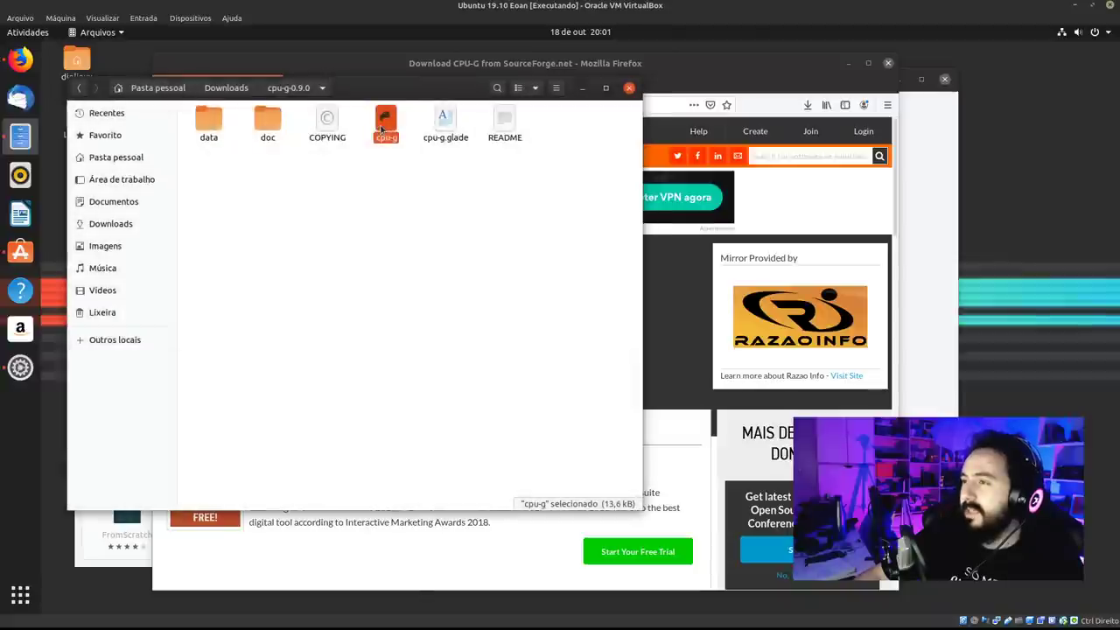
{"action": "double_click", "coordinate": [382, 128]}
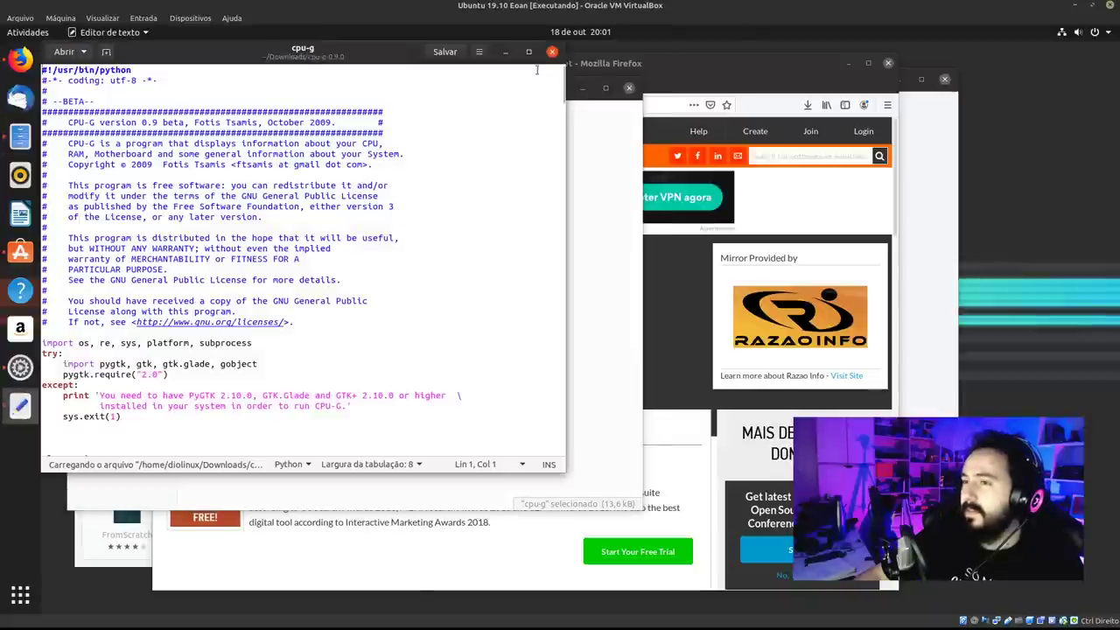
{"action": "left_click", "coordinate": [553, 52]}
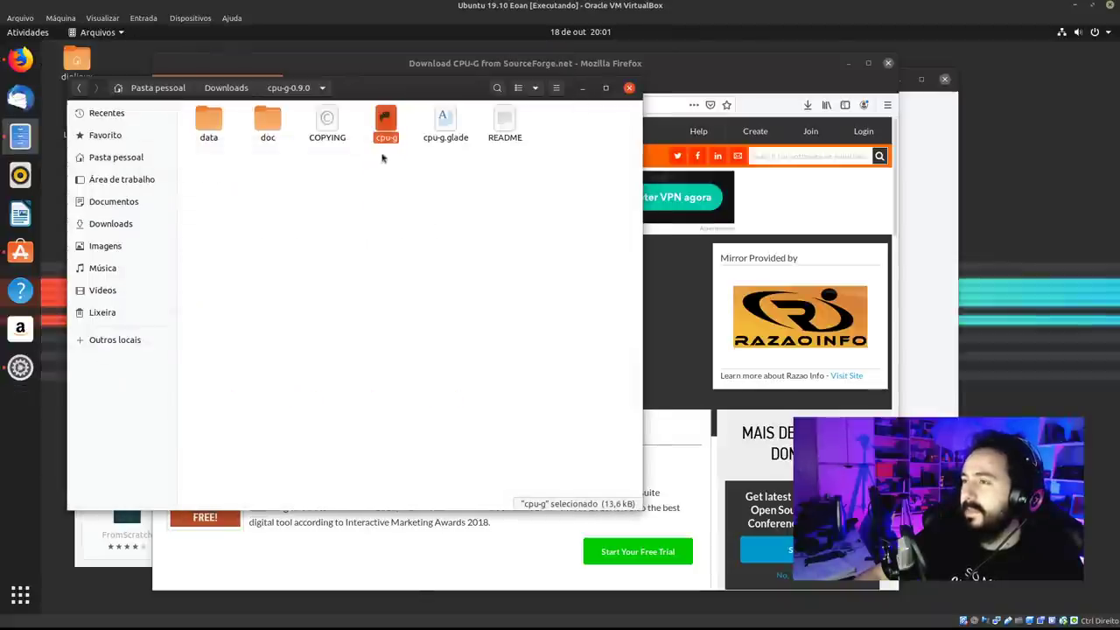
In Files preferences under Comportamento, set executable text files to 'Perguntar o que fazer'.
{"action": "left_click", "coordinate": [557, 88]}
{"action": "left_click", "coordinate": [542, 246]}
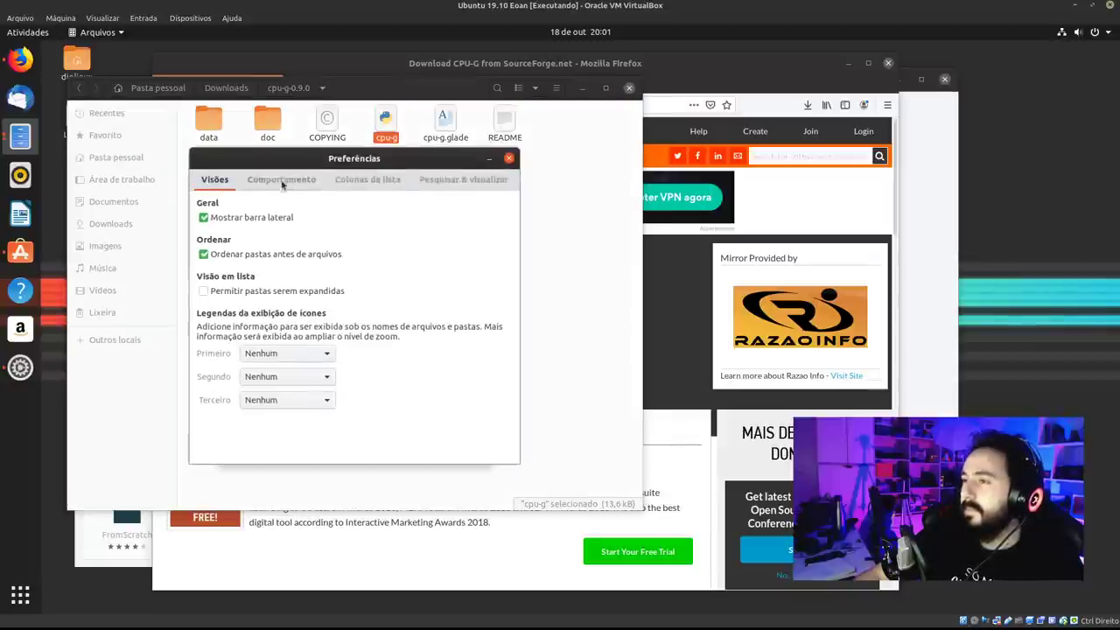
{"action": "left_click", "coordinate": [281, 179]}
{"action": "left_click", "coordinate": [233, 315]}
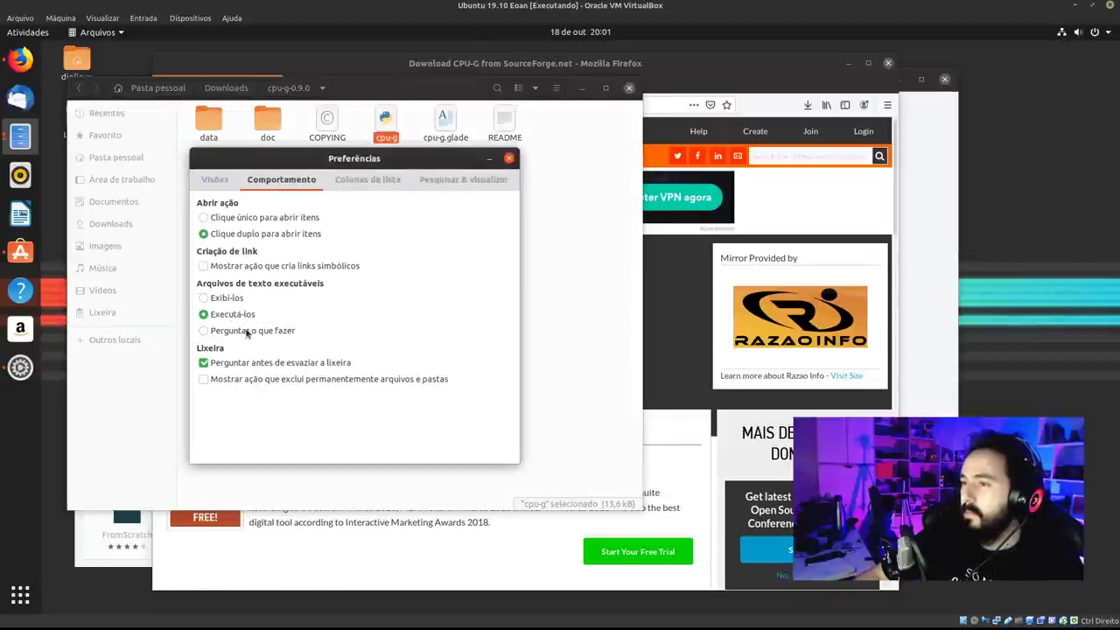
{"action": "left_click", "coordinate": [255, 331]}
{"action": "left_click", "coordinate": [509, 157]}
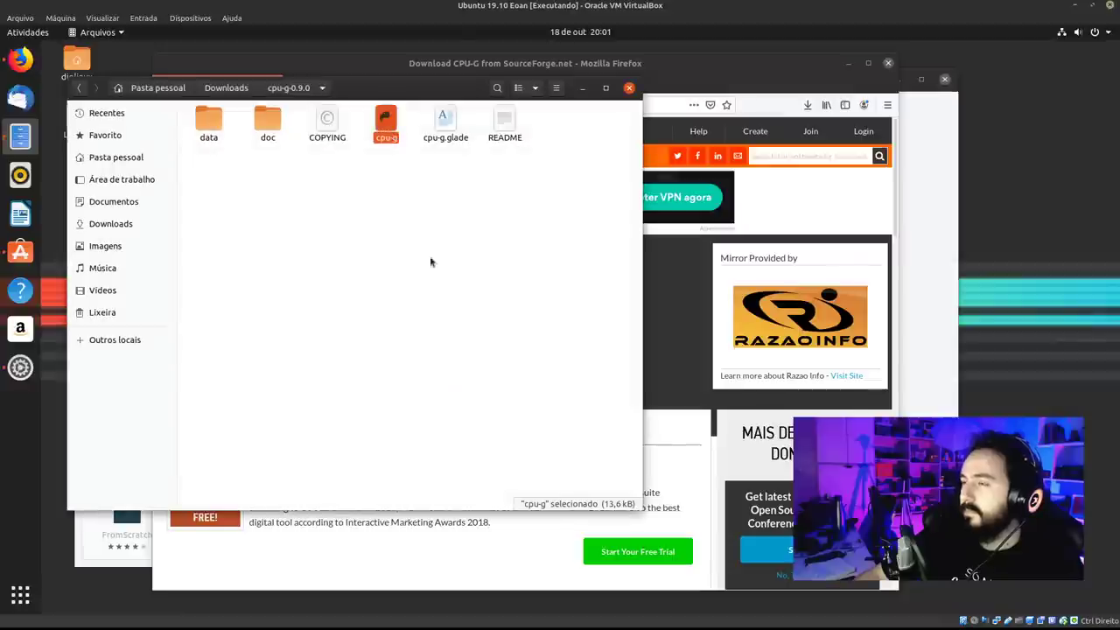
Launch cpu-g with 'Executar em terminal'.
{"action": "key", "text": "Return"}
{"action": "left_click", "coordinate": [500, 323]}
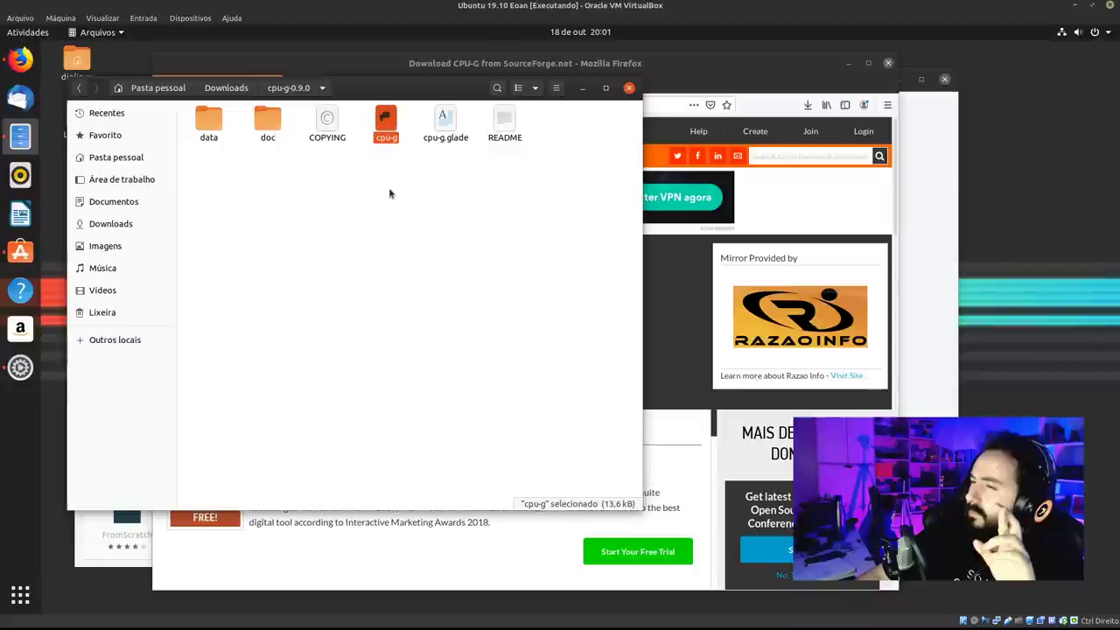
{"action": "double_click", "coordinate": [391, 143]}
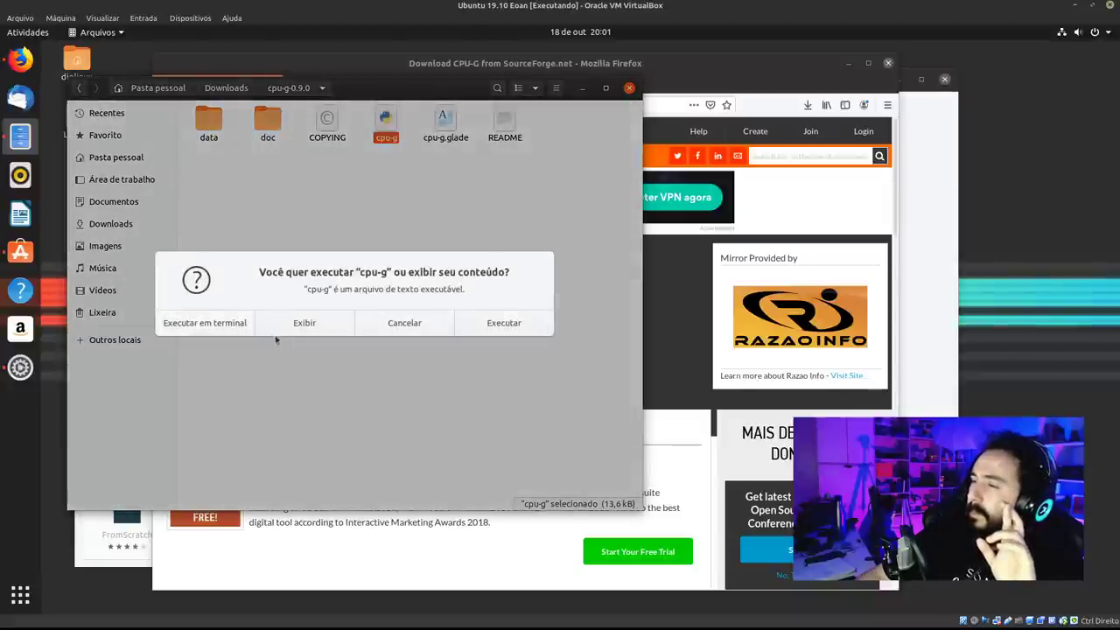
{"action": "left_click", "coordinate": [219, 323]}
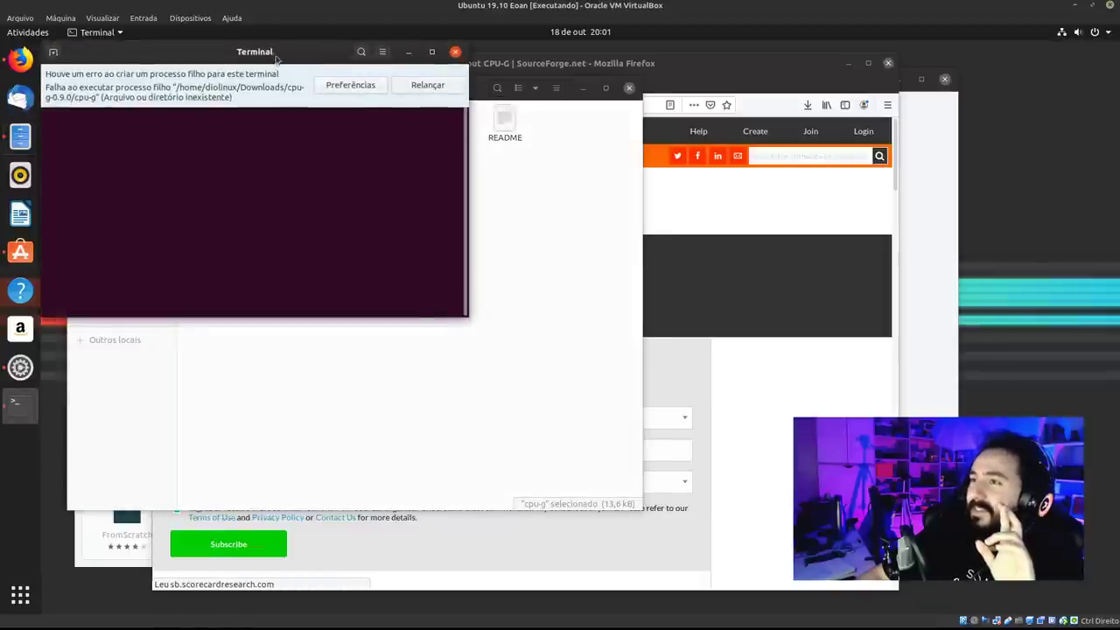
Close the Terminal showing the cpu-g error and the Downloads Files window.
{"action": "left_click_drag", "start_coordinate": [275, 59], "coordinate": [347, 124]}
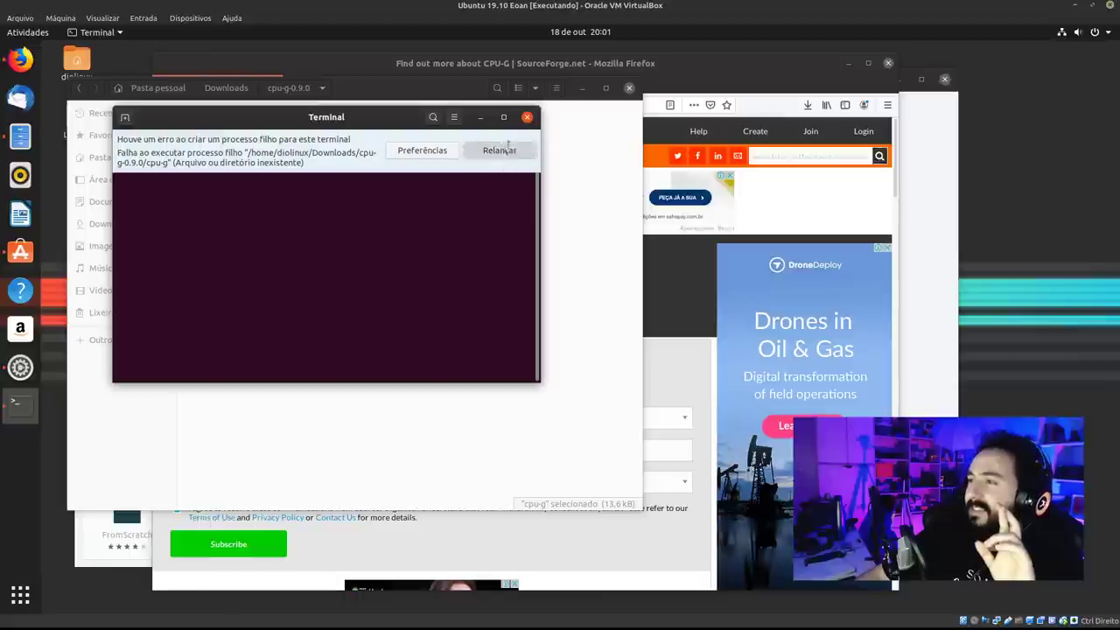
{"action": "left_click", "coordinate": [527, 116]}
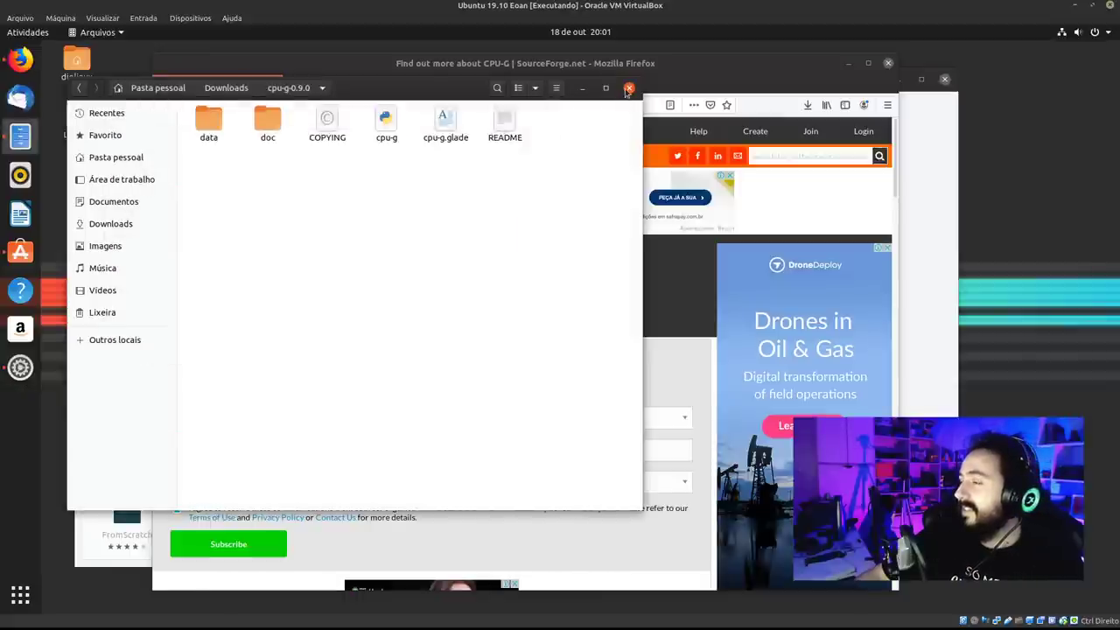
{"action": "left_click", "coordinate": [629, 89]}
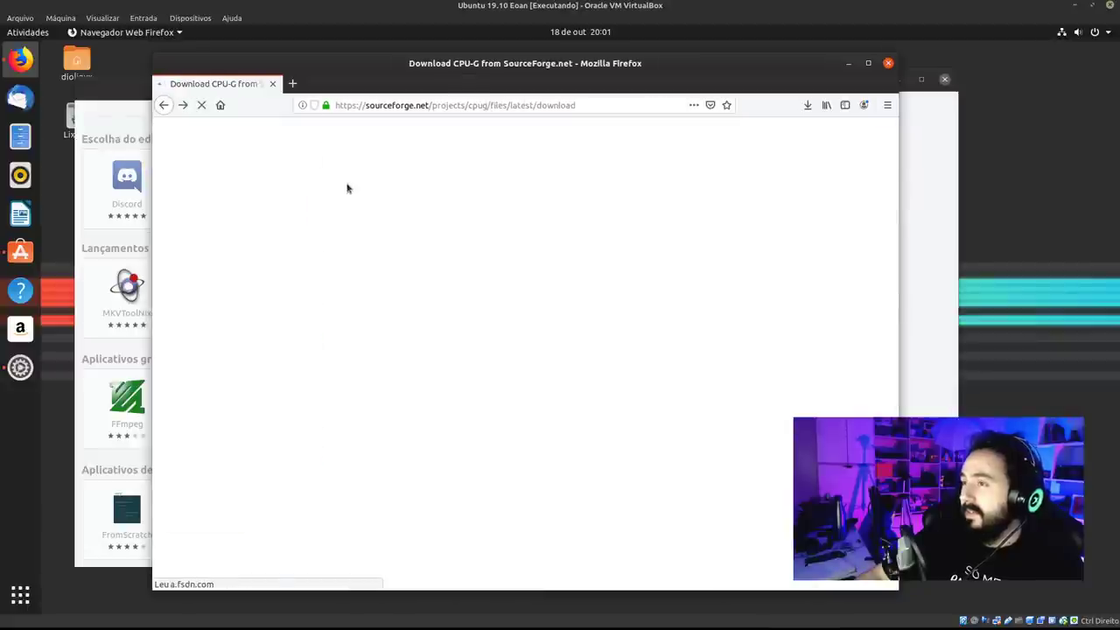
Search the web for 'stacer' and open the Stacer GitHub repository.
{"action": "left_click", "coordinate": [380, 104]}
{"action": "type", "text": "stacer"}
{"action": "key", "text": "Return"}
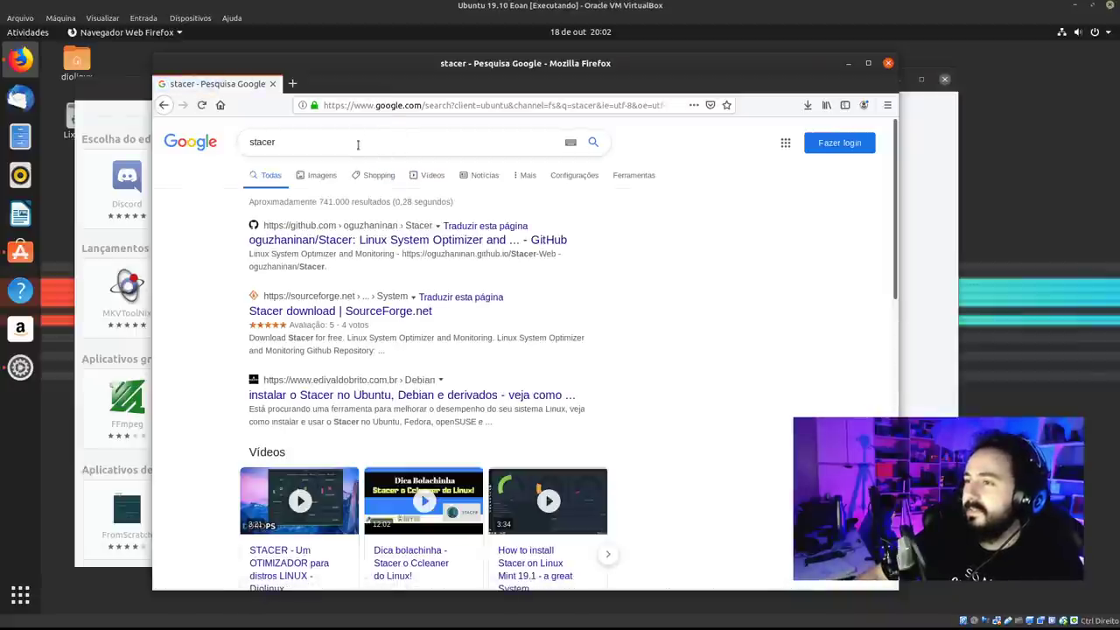
{"action": "left_click", "coordinate": [358, 145]}
{"action": "left_click", "coordinate": [525, 239]}
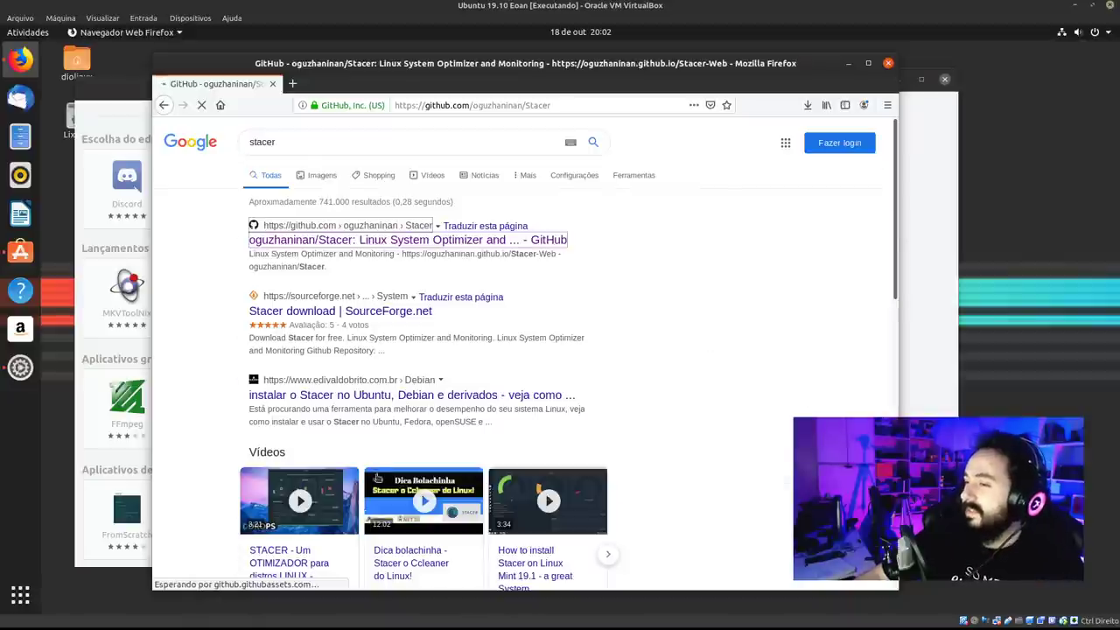
{"action": "scroll", "coordinate": [552, 401], "scroll_direction": "down", "scroll_amount": 10}
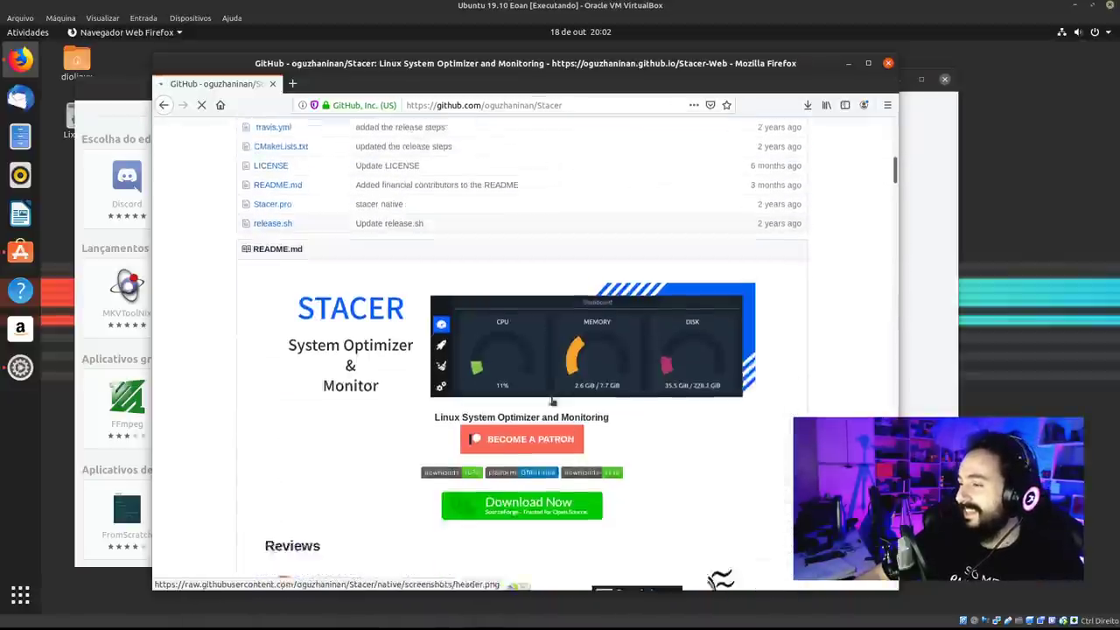
{"action": "scroll", "coordinate": [552, 401], "scroll_direction": "down", "scroll_amount": 4}
{"action": "scroll", "coordinate": [417, 502], "scroll_direction": "up", "scroll_amount": 6}
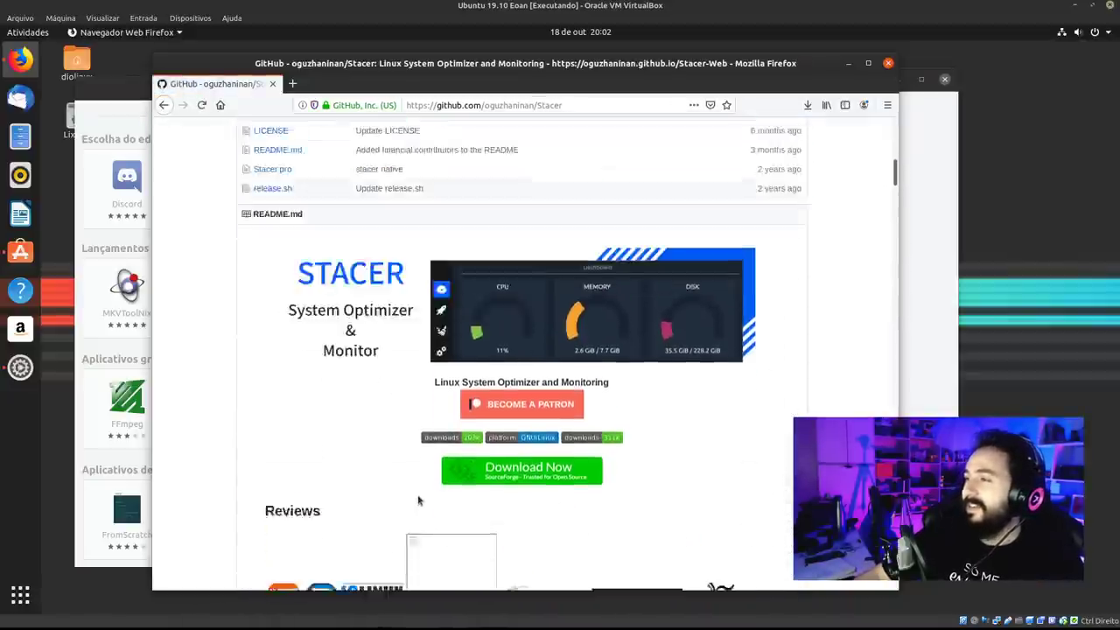
{"action": "scroll", "coordinate": [445, 478], "scroll_direction": "down", "scroll_amount": 10}
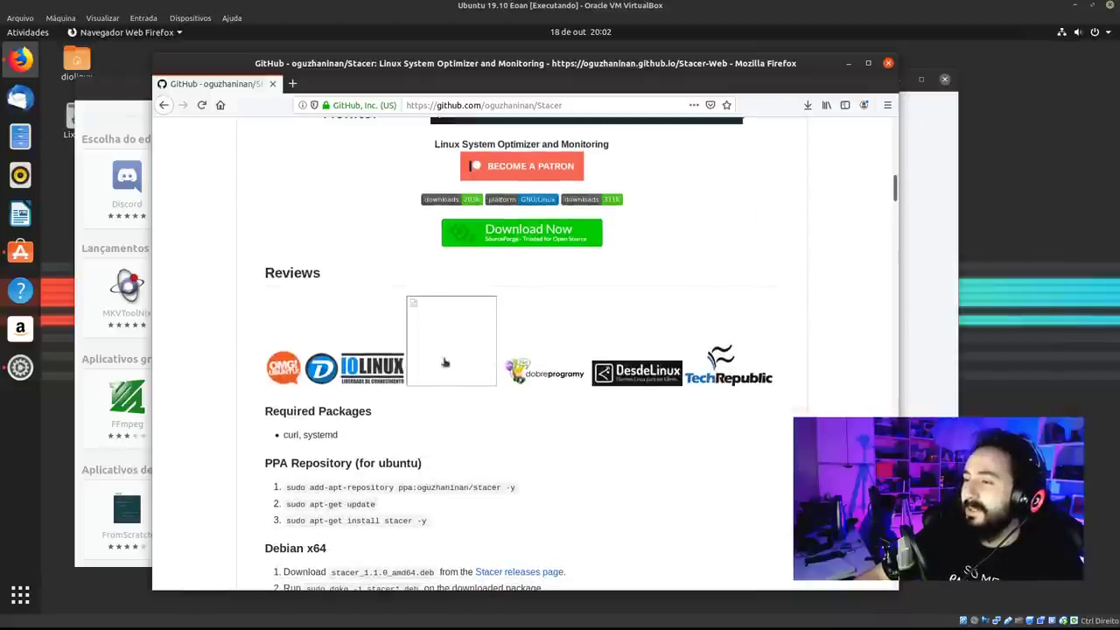
{"action": "scroll", "coordinate": [480, 388], "scroll_direction": "up", "scroll_amount": 2}
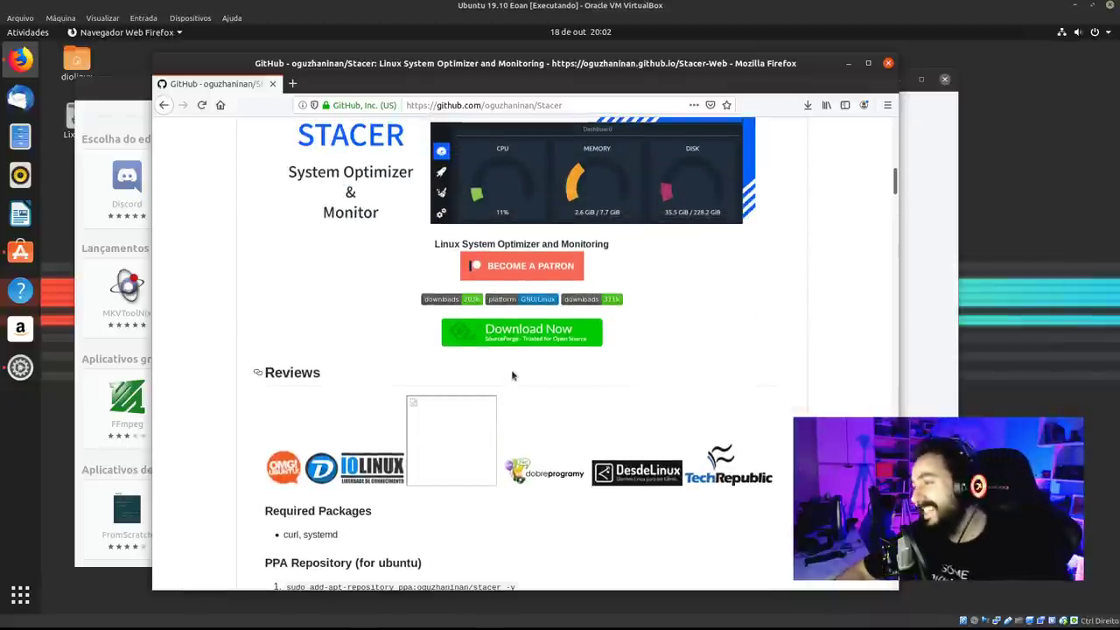
{"action": "scroll", "coordinate": [516, 361], "scroll_direction": "down", "scroll_amount": 2}
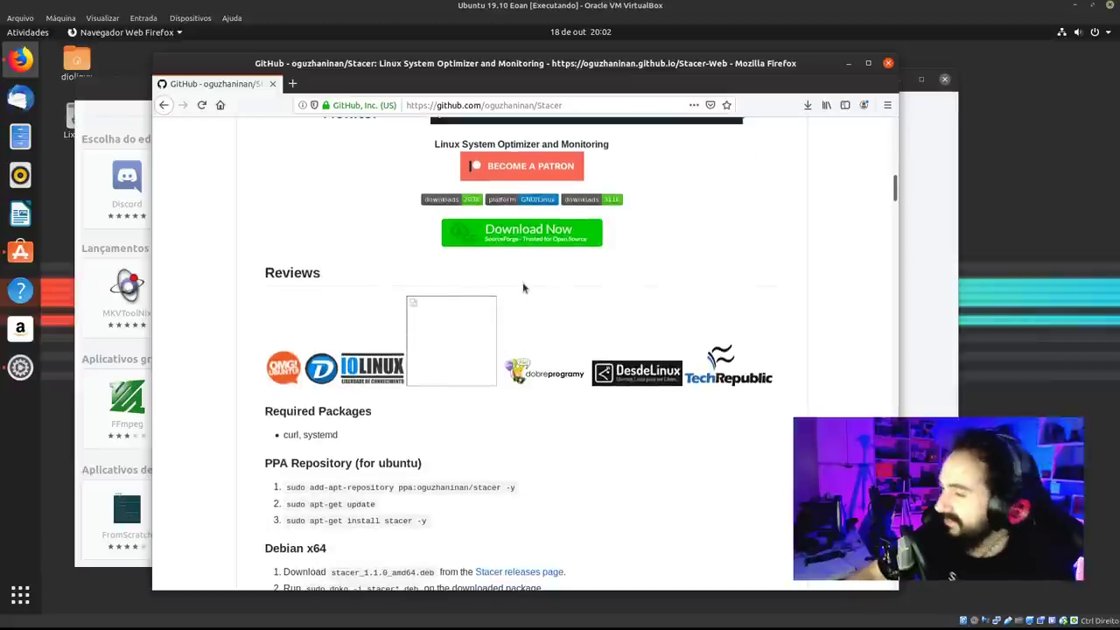
Start downloading Stacer-1.1.0-x64.AppImage from the SourceForge v1.1.0 folder, then return to Ubuntu Software.
{"action": "left_click", "coordinate": [550, 240]}
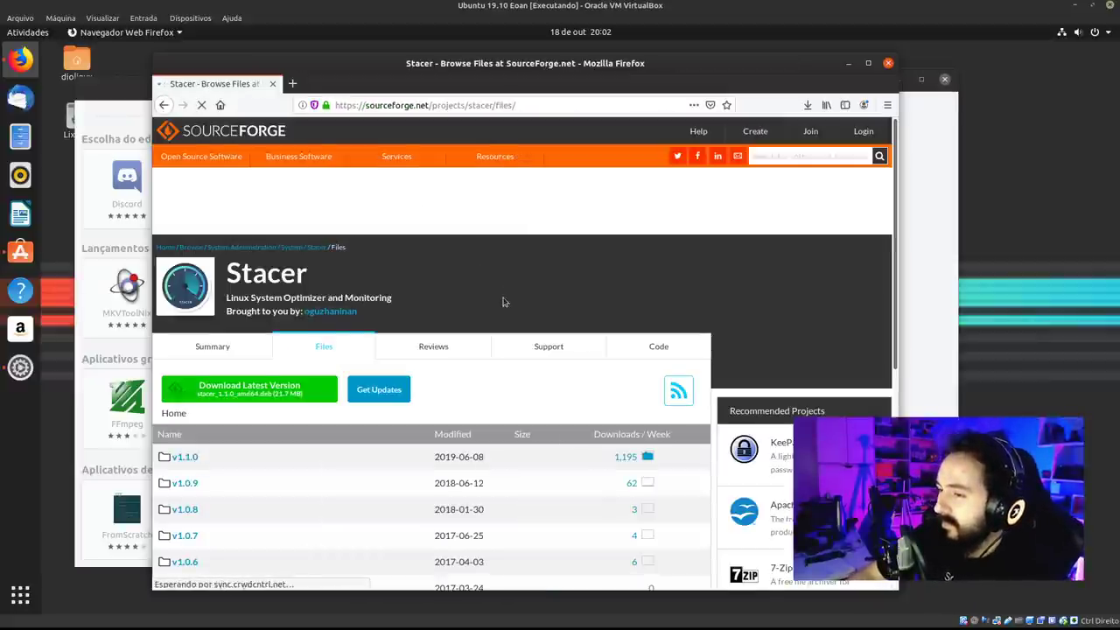
{"action": "scroll", "coordinate": [503, 302], "scroll_direction": "down", "scroll_amount": 4}
{"action": "left_click", "coordinate": [187, 258]}
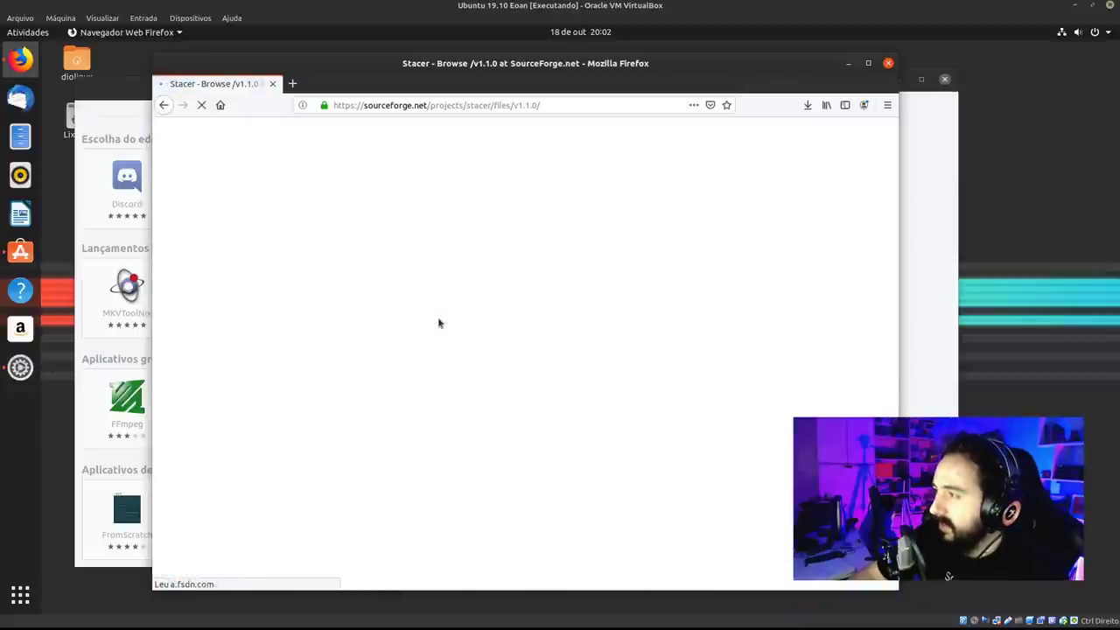
{"action": "scroll", "coordinate": [315, 393], "scroll_direction": "down", "scroll_amount": 3}
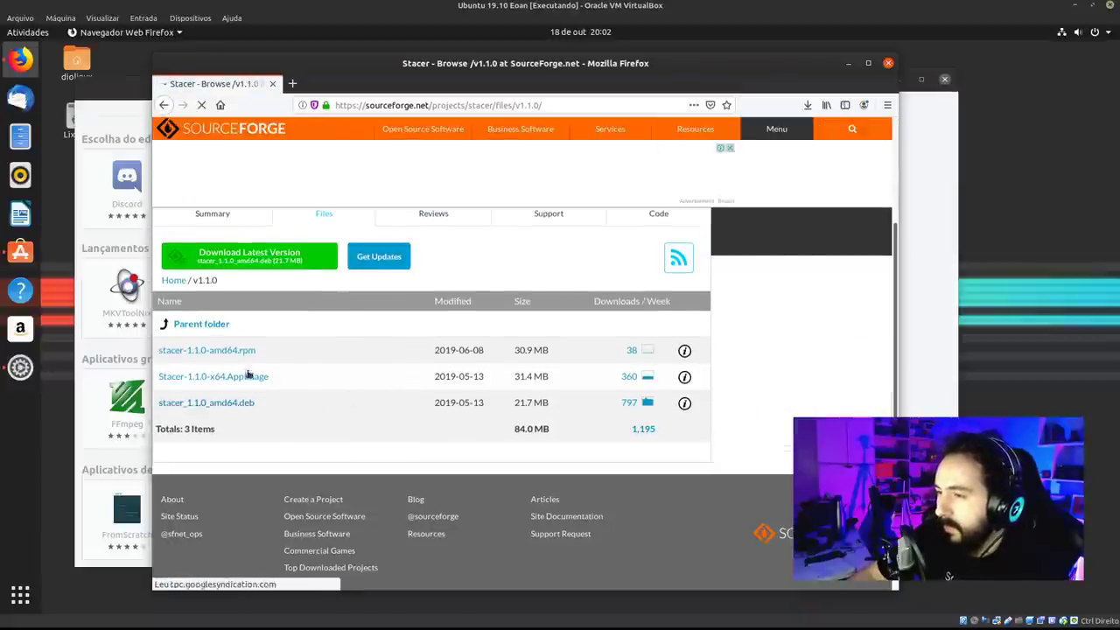
{"action": "left_click", "coordinate": [250, 376]}
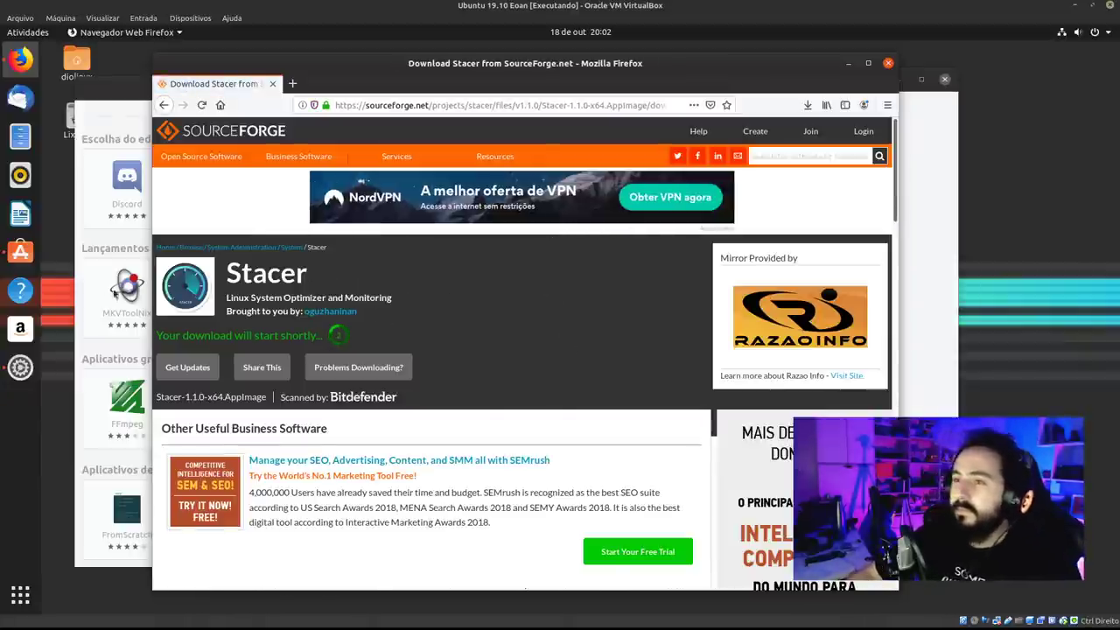
{"action": "left_click", "coordinate": [21, 252]}
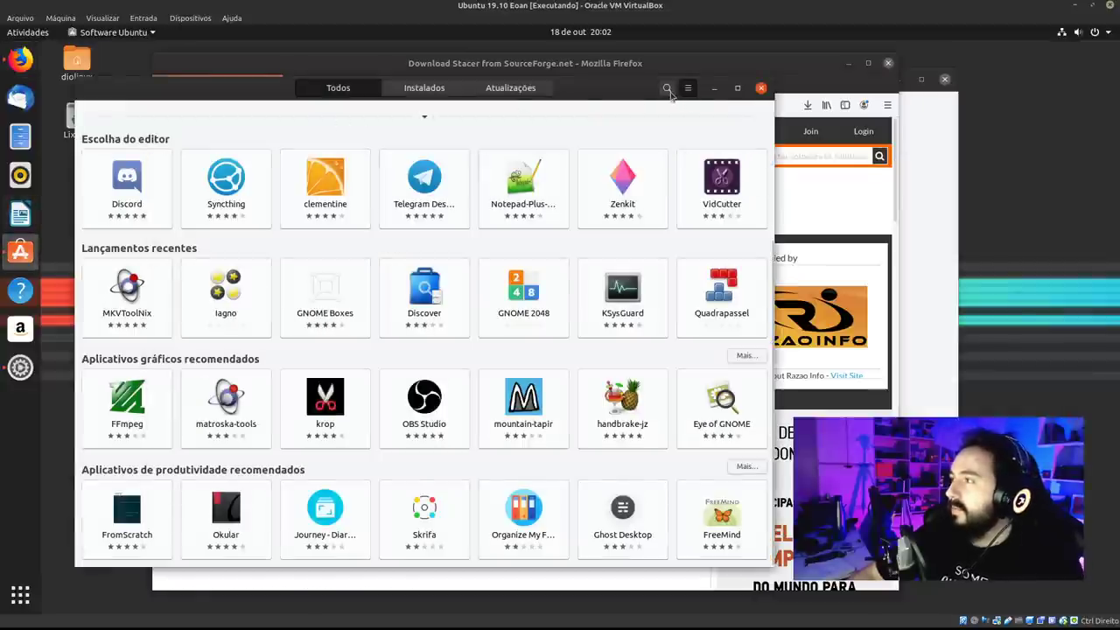
Search Ubuntu Software for 'ajuste' after discarding the 'gnome t' and 'ajusttes' attempts.
{"action": "left_click", "coordinate": [668, 90]}
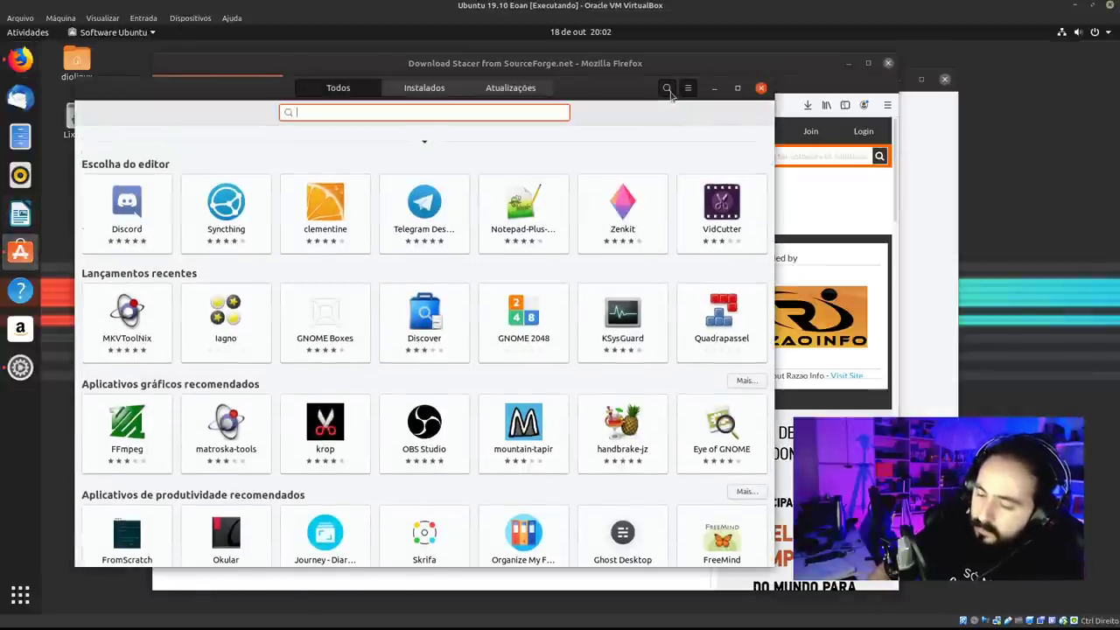
{"action": "type", "text": "gnome tweak"}
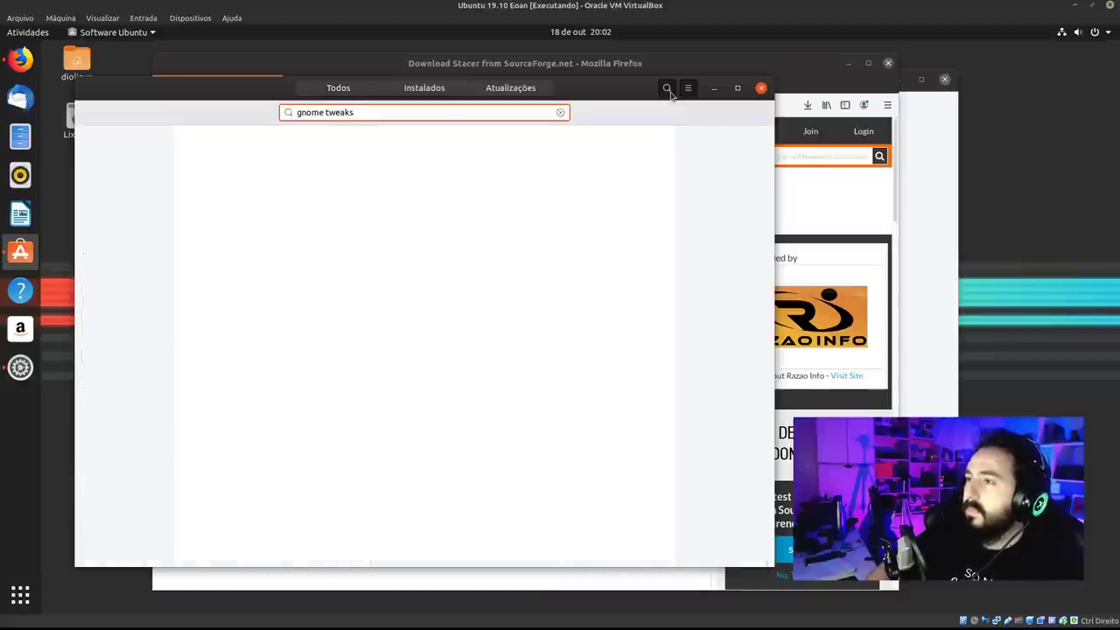
{"action": "key", "text": "ctrl+a"}
{"action": "key", "text": "BackSpace"}
{"action": "type", "text": "a"}
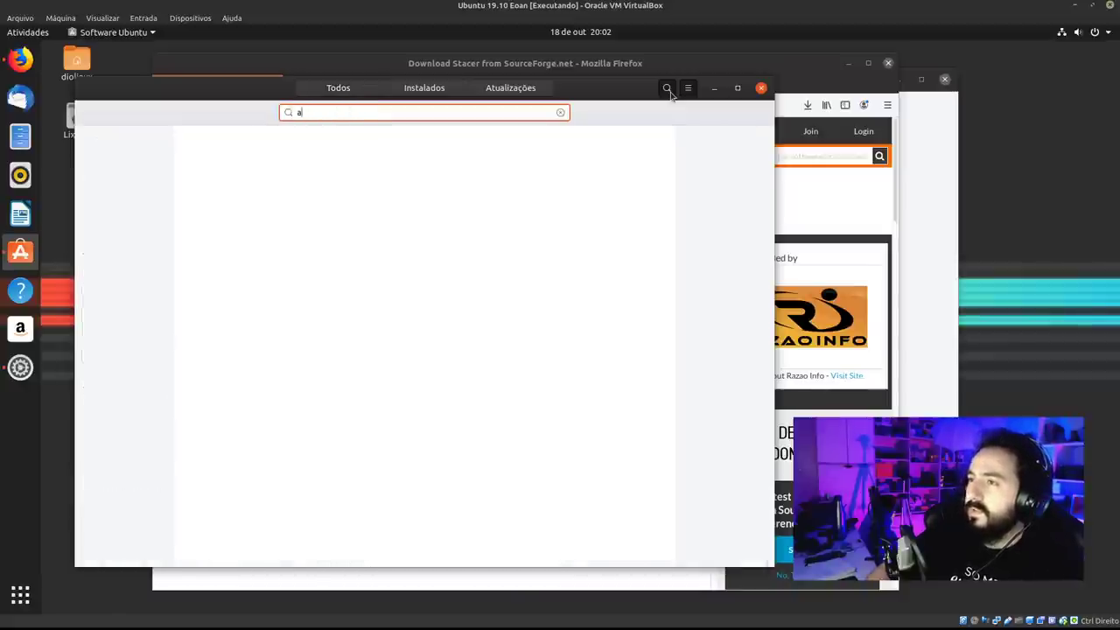
{"action": "type", "text": "justtes"}
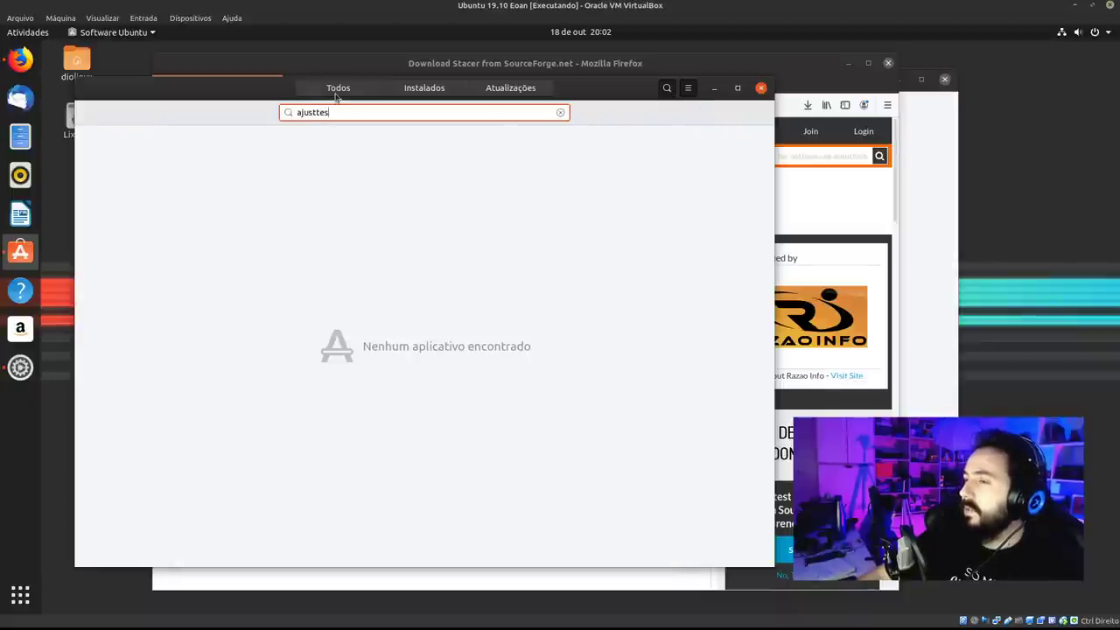
{"action": "left_click", "coordinate": [336, 95]}
{"action": "left_click", "coordinate": [666, 88]}
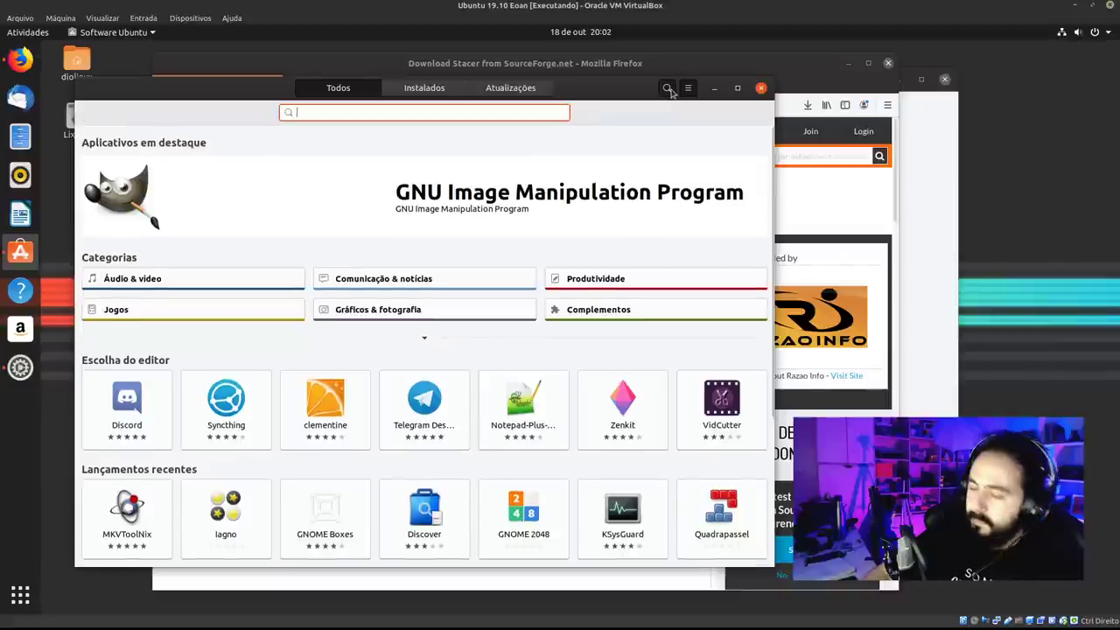
{"action": "type", "text": "ajustes"}
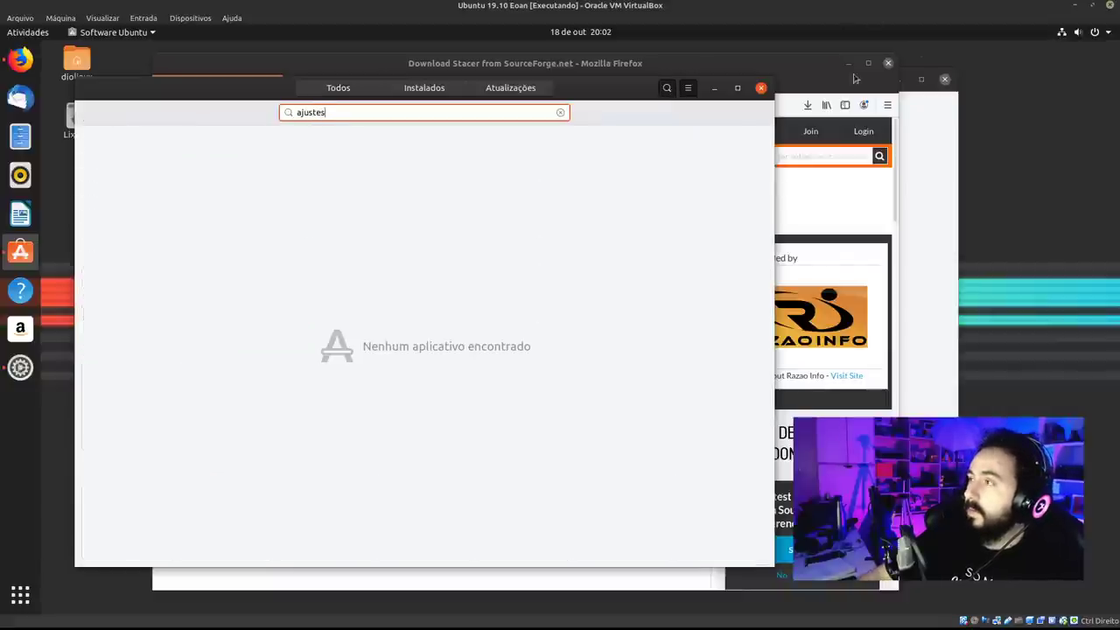
{"action": "left_click", "coordinate": [761, 90]}
{"action": "left_click", "coordinate": [21, 252]}
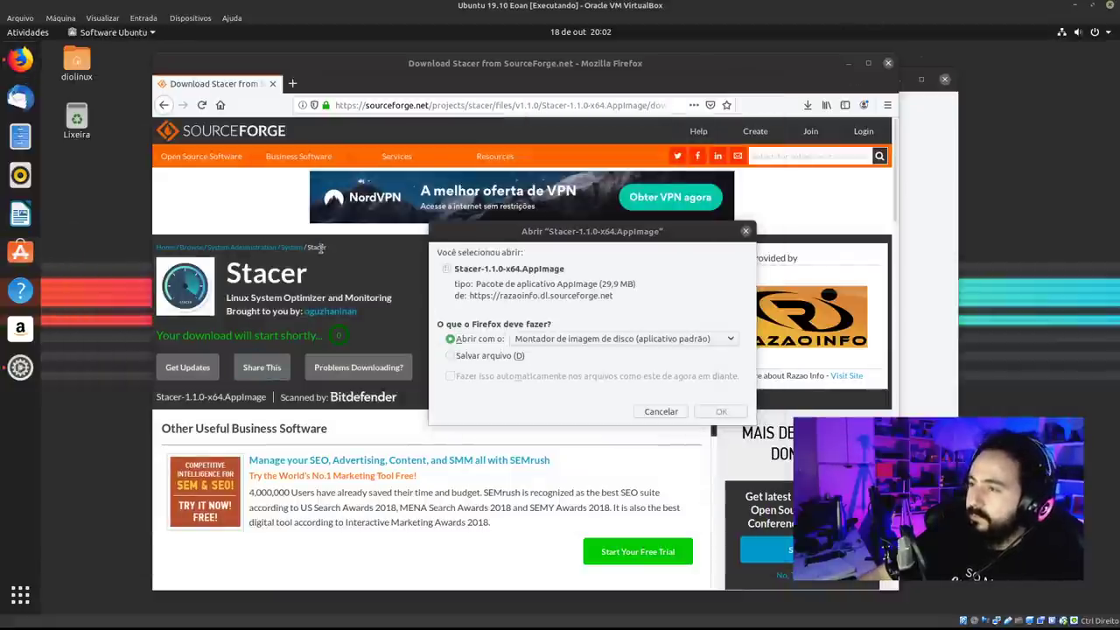
{"action": "left_click", "coordinate": [632, 53]}
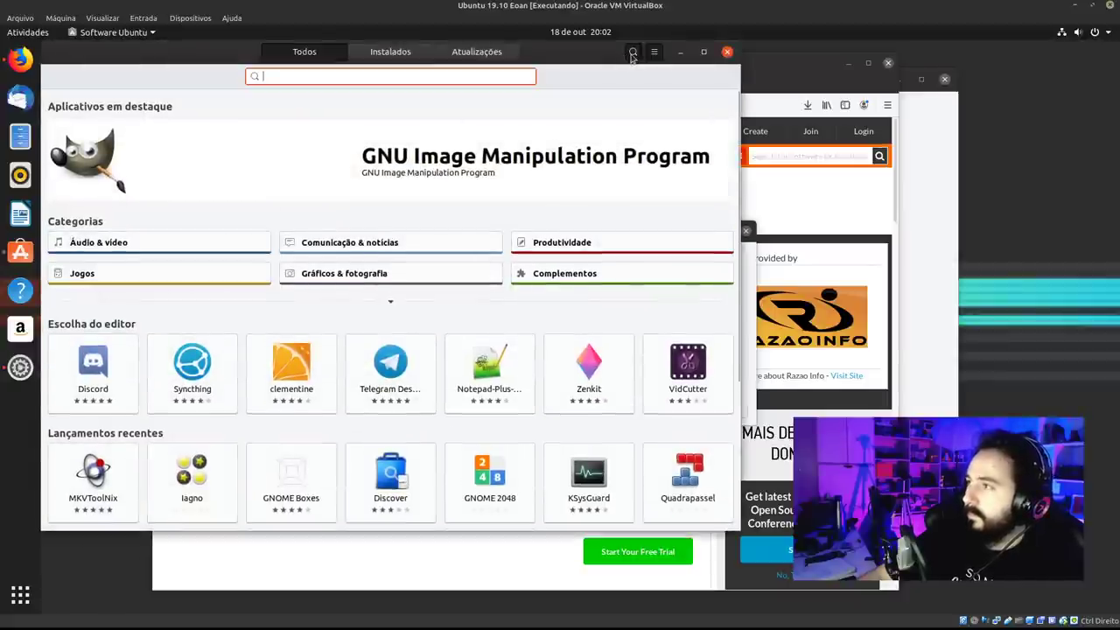
{"action": "type", "text": "ajuste"}
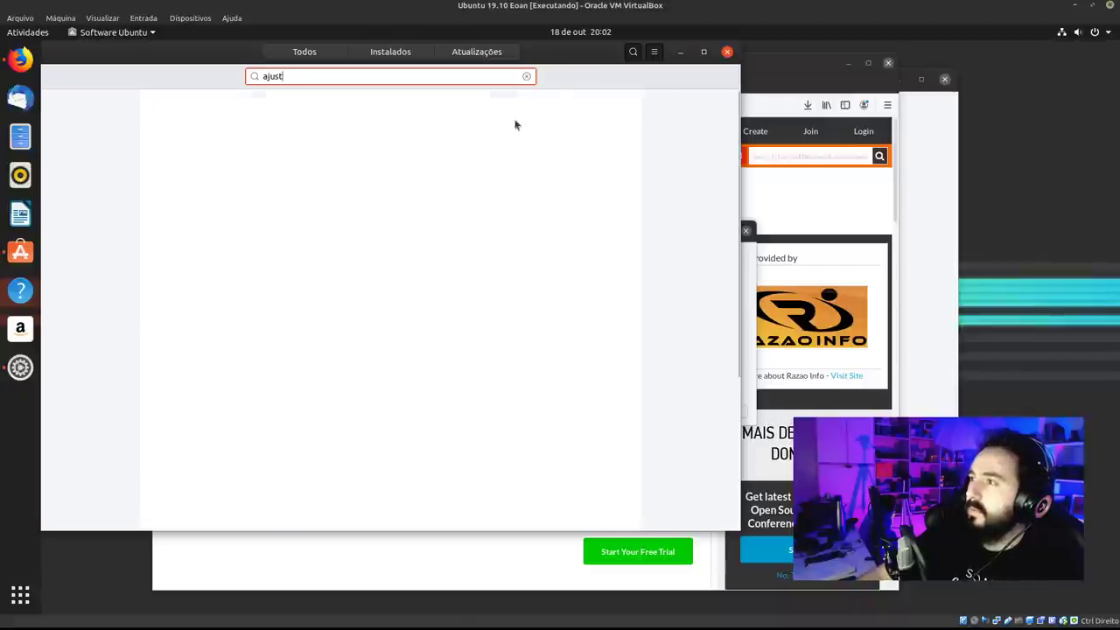
Save the Stacer AppImage to disk from Firefox's download dialog.
{"action": "left_click", "coordinate": [679, 51]}
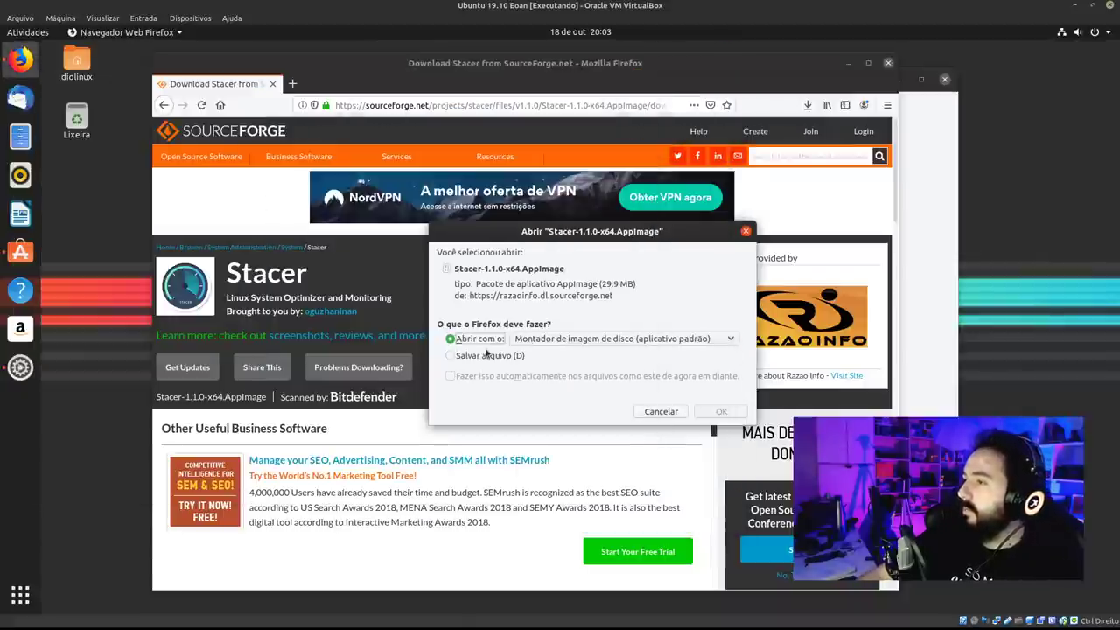
{"action": "left_click", "coordinate": [717, 412]}
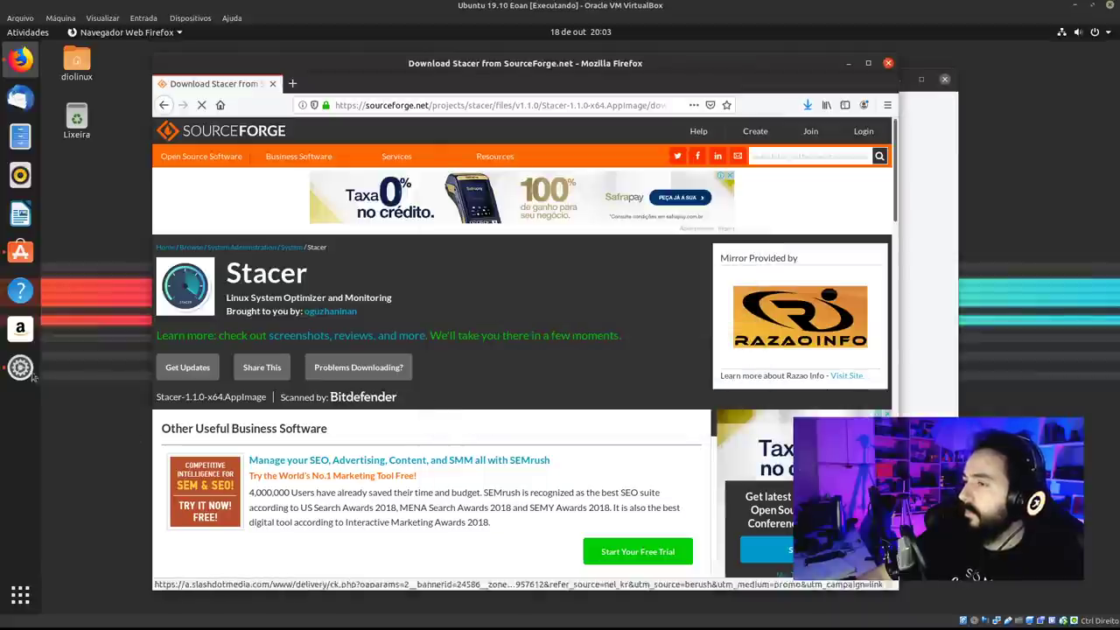
{"action": "left_click", "coordinate": [20, 251]}
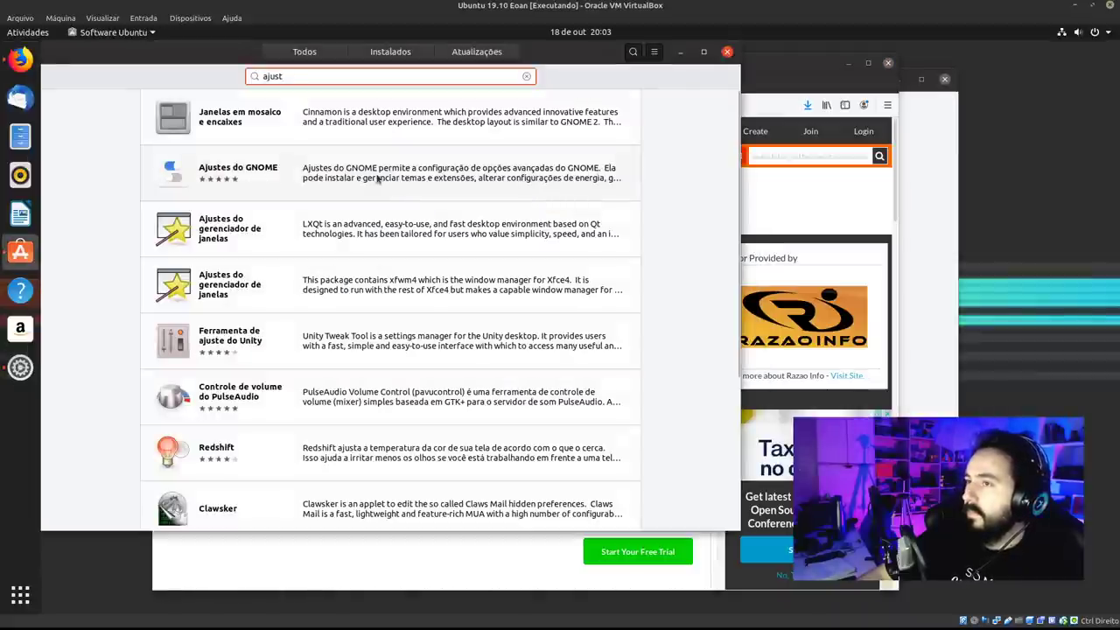
Install Ajustes do GNOME, authorizing with the account password.
{"action": "left_click", "coordinate": [378, 178]}
{"action": "left_click", "coordinate": [187, 138]}
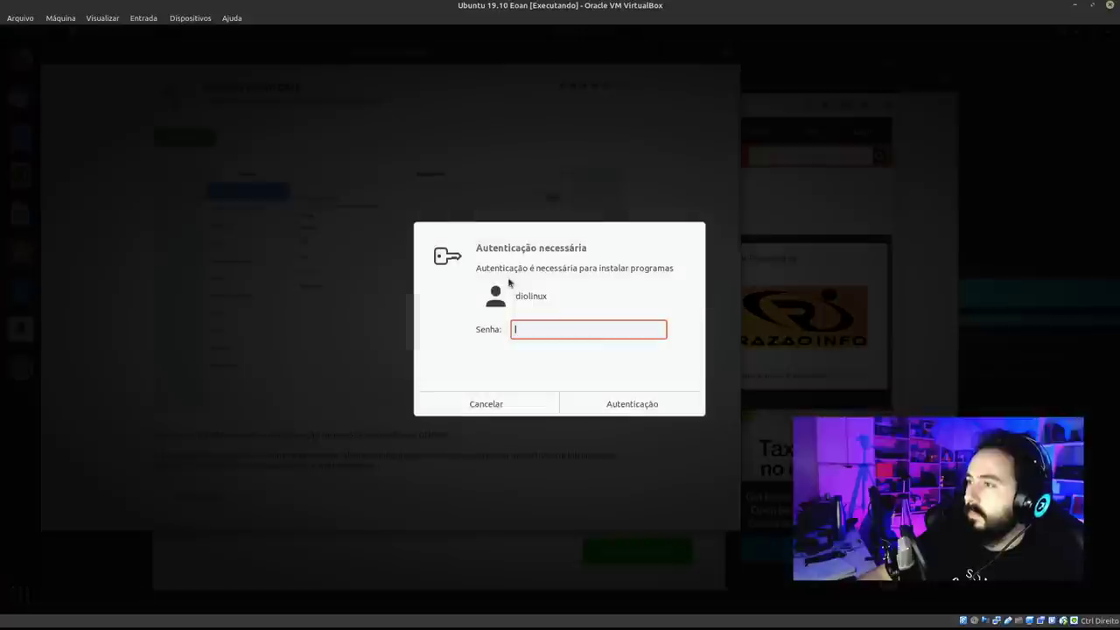
{"action": "key", "text": "Return"}
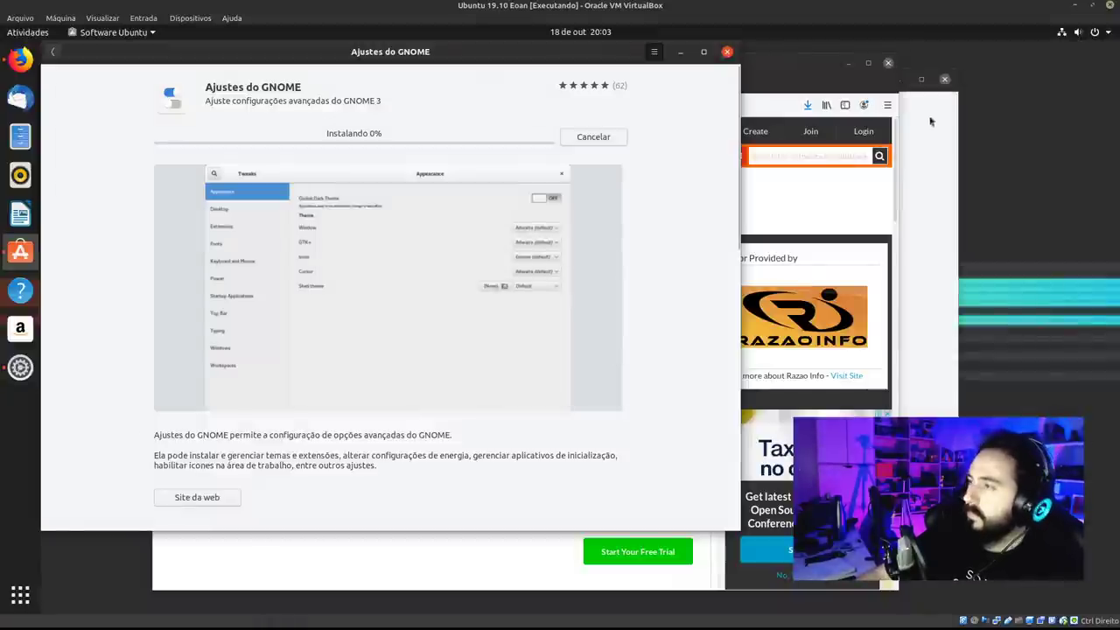
Open the Downloads folder holding the Stacer AppImage from Firefox's downloads panel.
{"action": "left_click", "coordinate": [682, 53]}
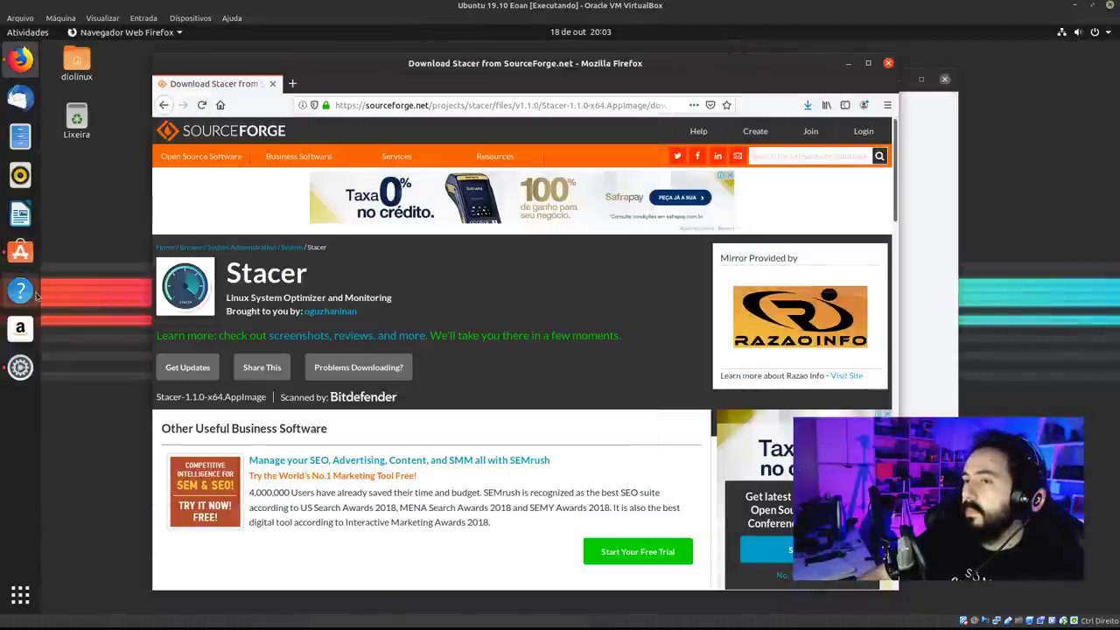
{"action": "left_click_drag", "start_coordinate": [691, 67], "coordinate": [591, 63]}
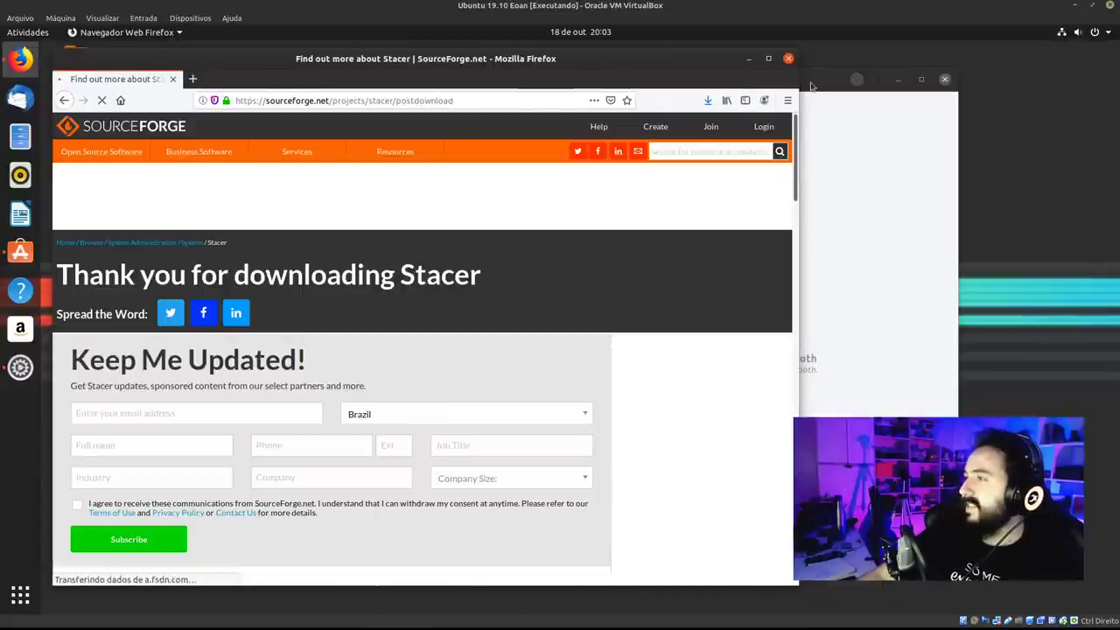
{"action": "left_click", "coordinate": [77, 504]}
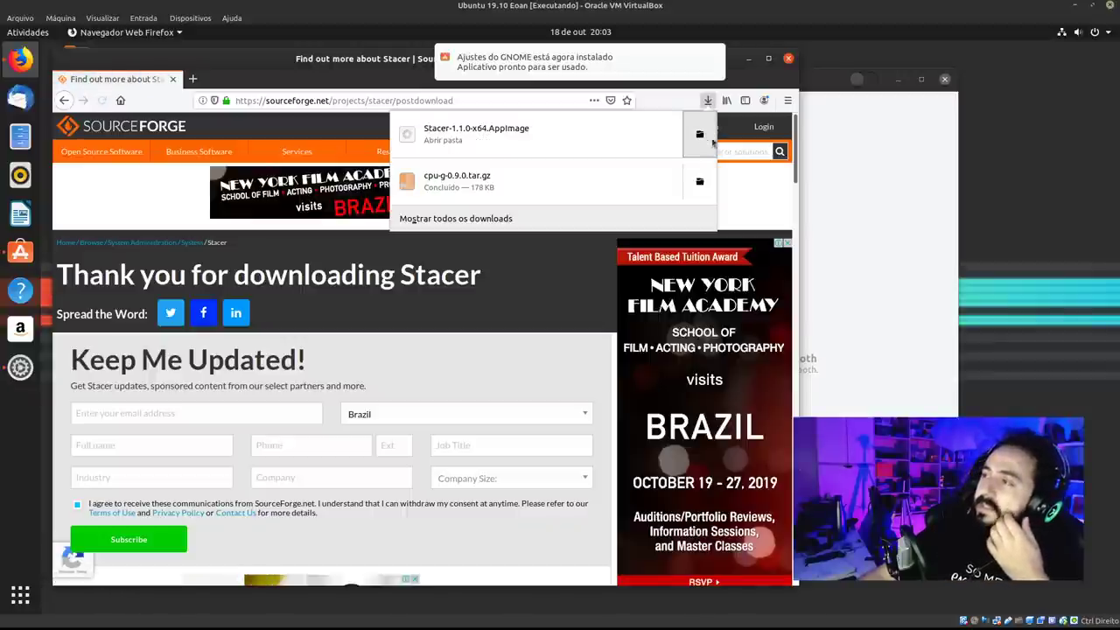
{"action": "left_click", "coordinate": [699, 134]}
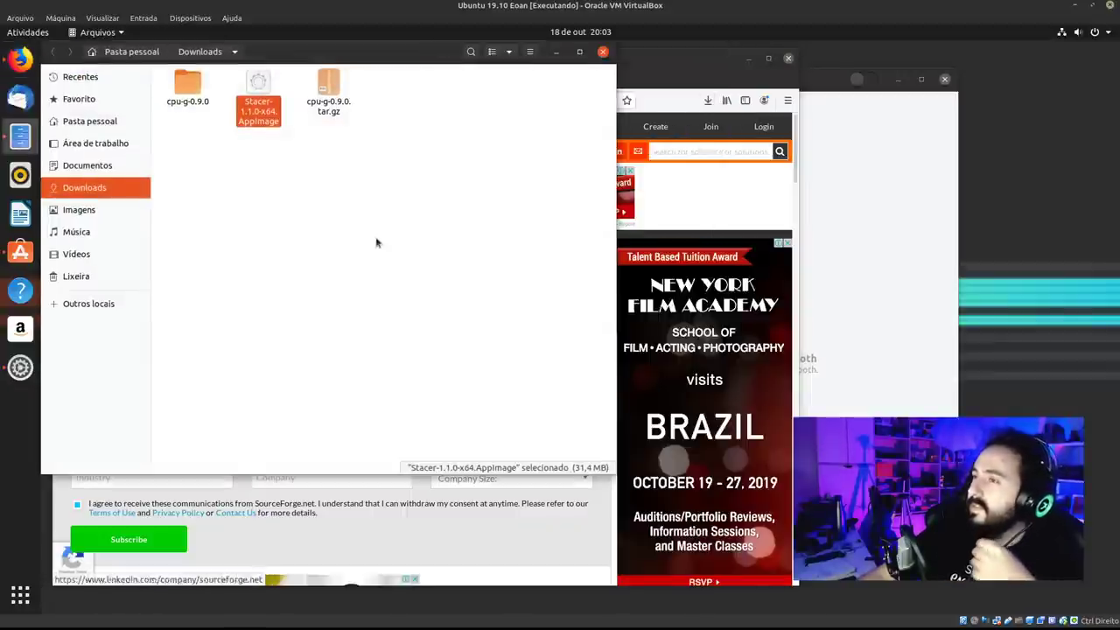
{"action": "left_click", "coordinate": [707, 55]}
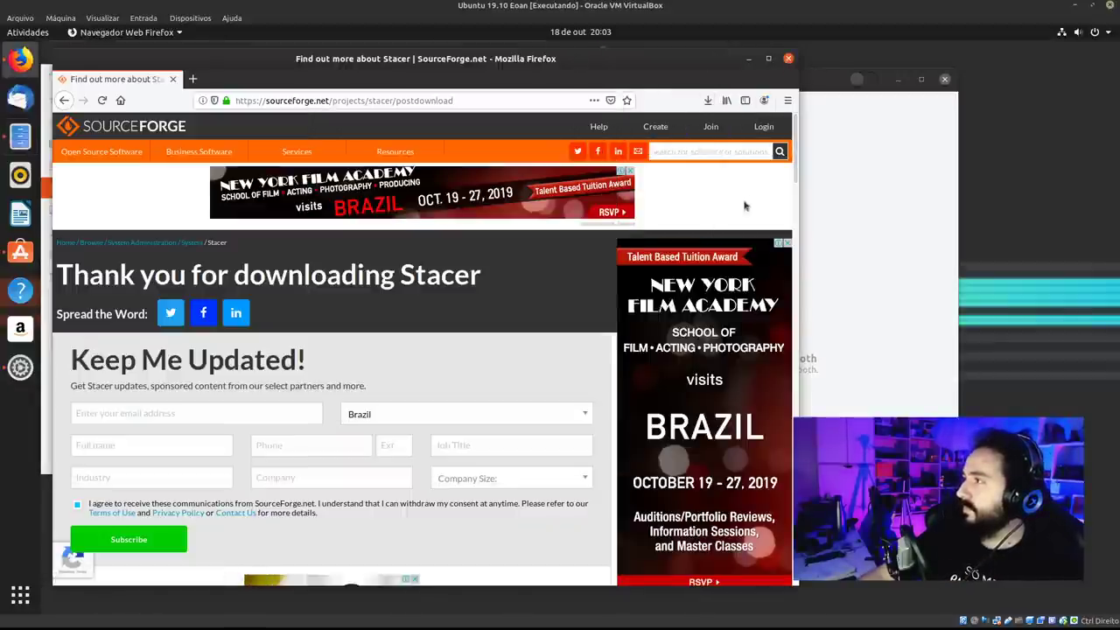
{"action": "left_click", "coordinate": [748, 58]}
Tick 'Permitir execução' in the AppImage's Permissões properties and launch Stacer.
{"action": "right_click", "coordinate": [260, 107]}
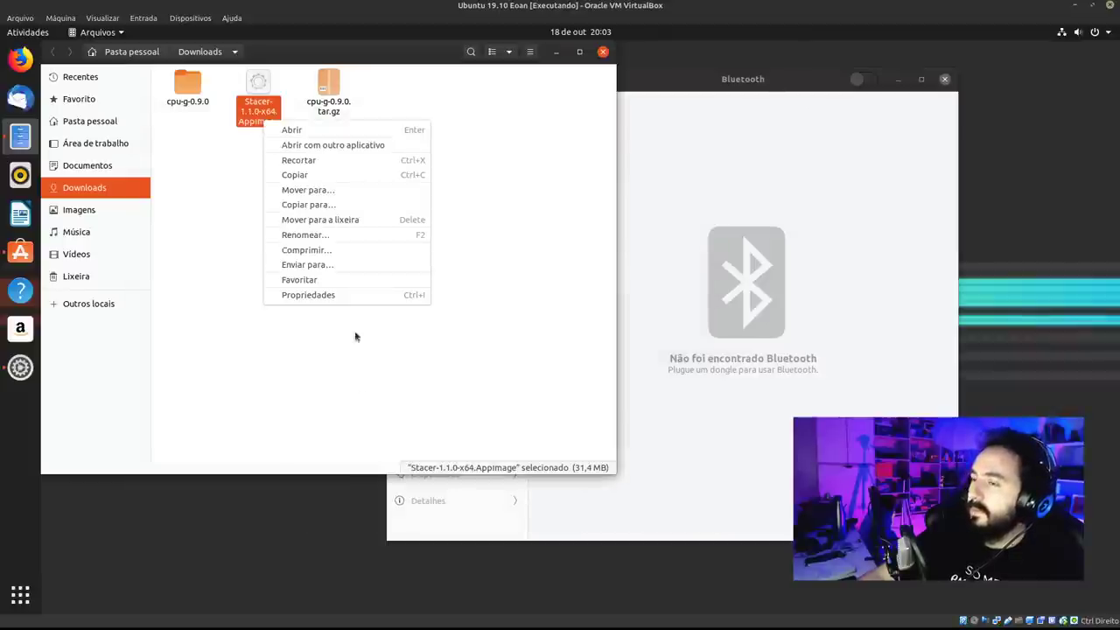
{"action": "left_click", "coordinate": [358, 300]}
{"action": "left_click", "coordinate": [398, 169]}
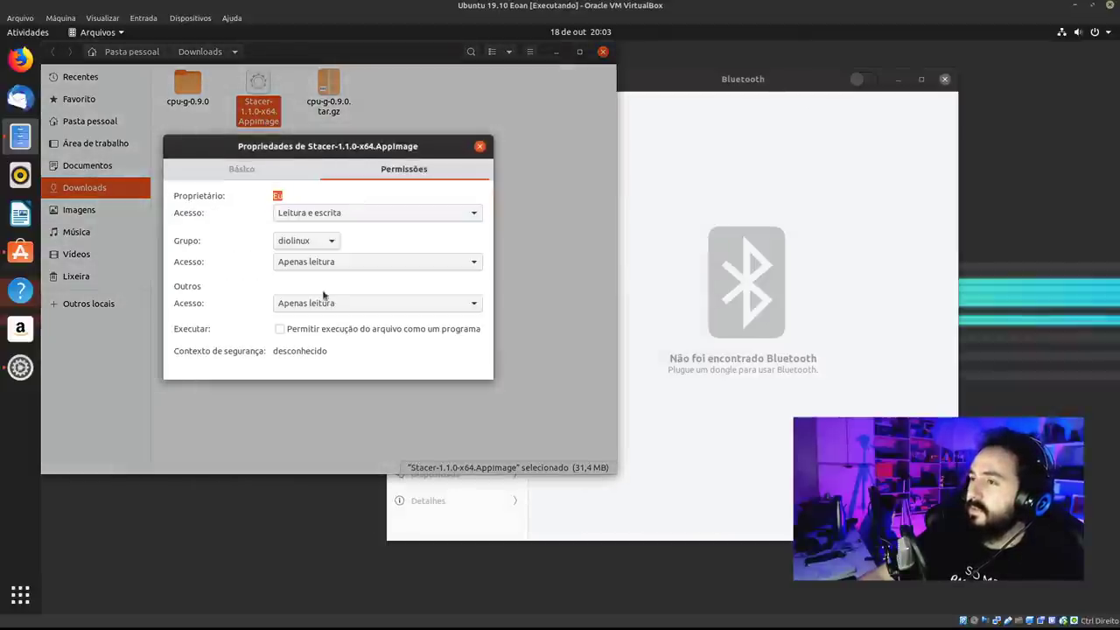
{"action": "left_click", "coordinate": [480, 146]}
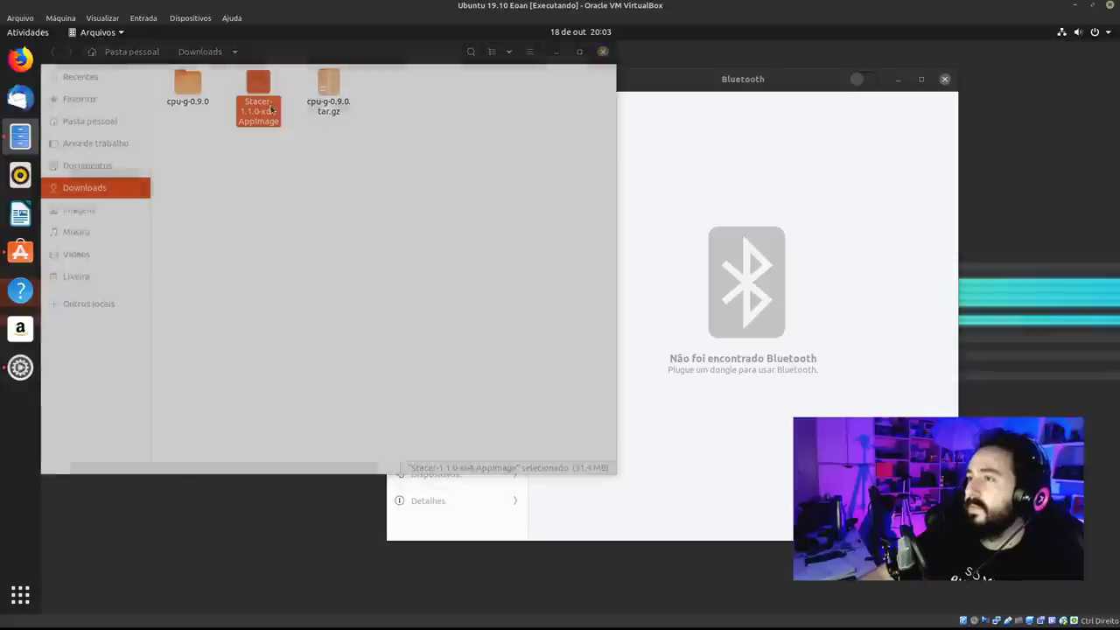
{"action": "left_click", "coordinate": [819, 85]}
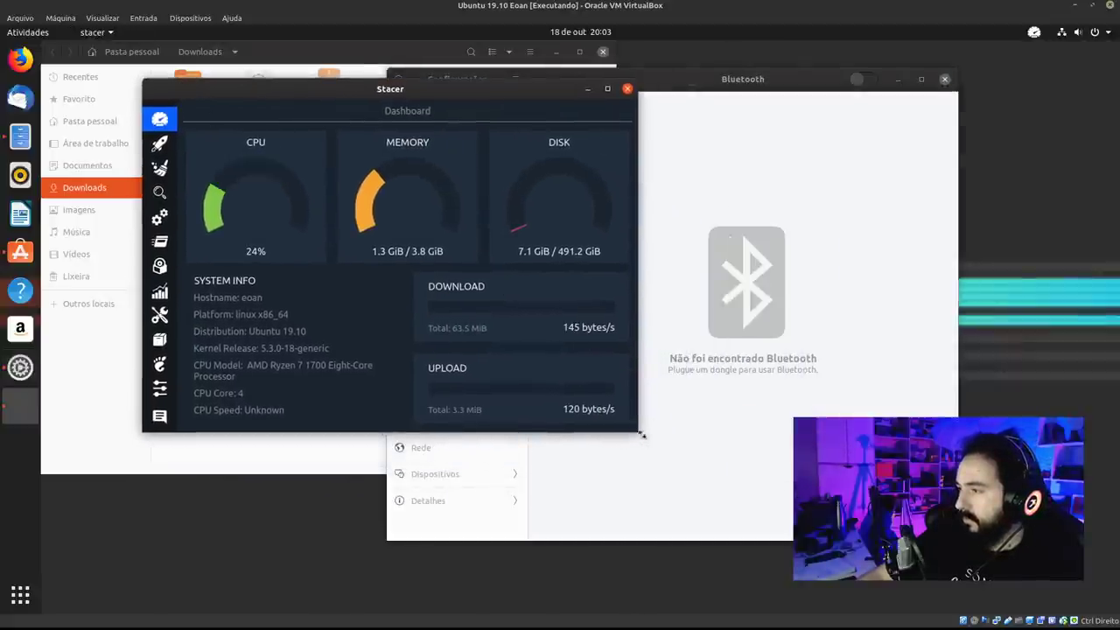
Enlarge the Stacer dashboard window and close the Bluetooth settings window.
{"action": "left_click_drag", "start_coordinate": [642, 435], "coordinate": [763, 491]}
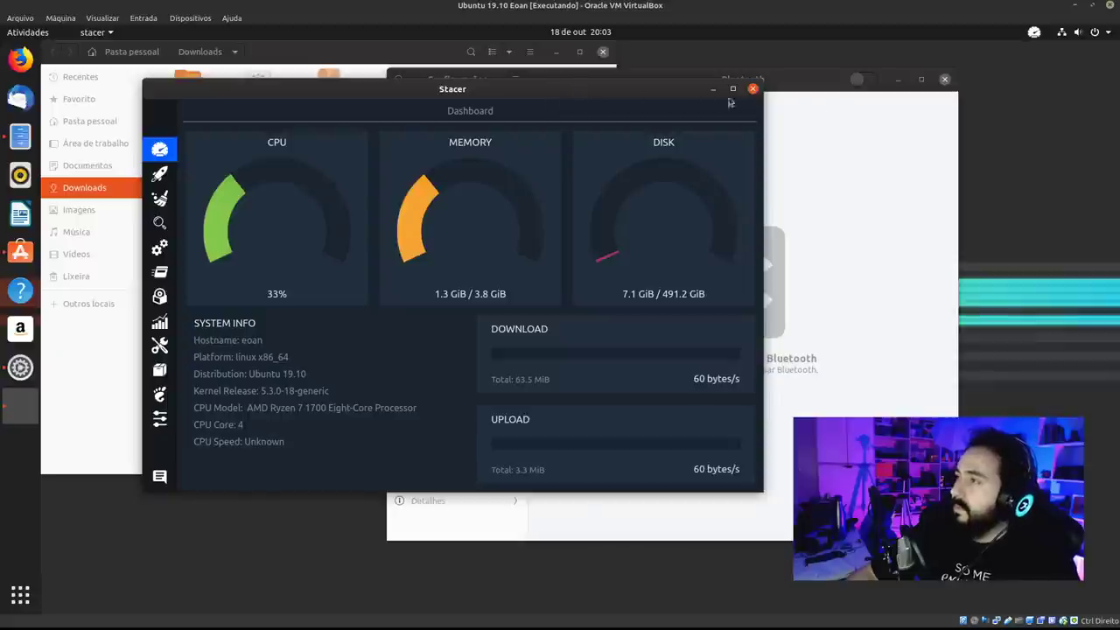
{"action": "left_click", "coordinate": [835, 81]}
{"action": "left_click", "coordinate": [944, 79]}
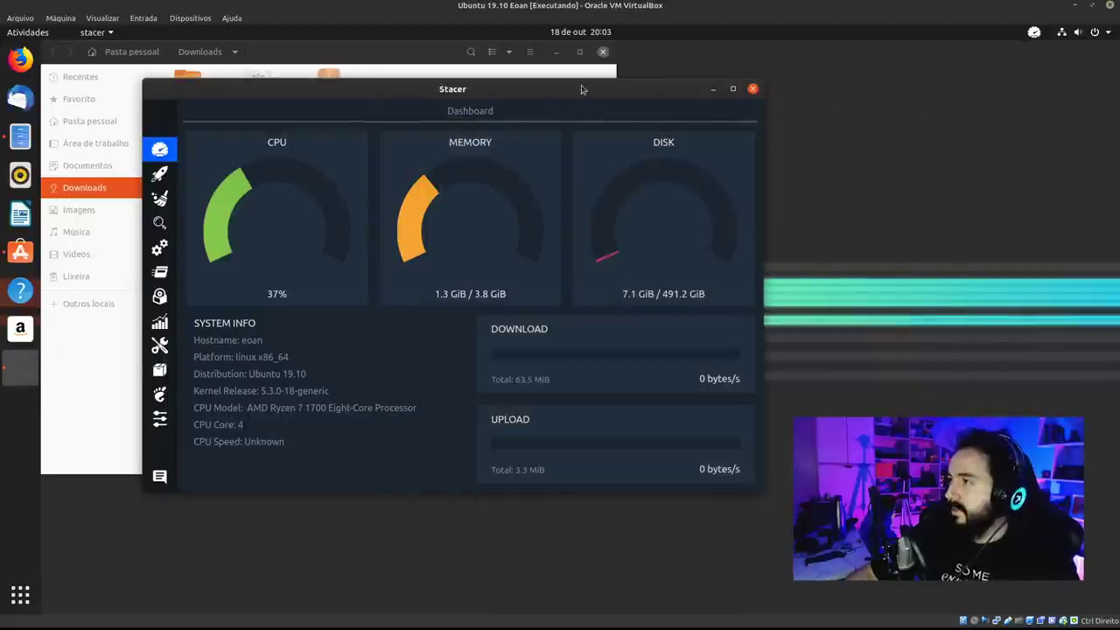
Close Stacer and choose Quit rather than keeping it in the tray.
{"action": "left_click_drag", "start_coordinate": [699, 83], "coordinate": [669, 80]}
{"action": "left_click", "coordinate": [722, 85]}
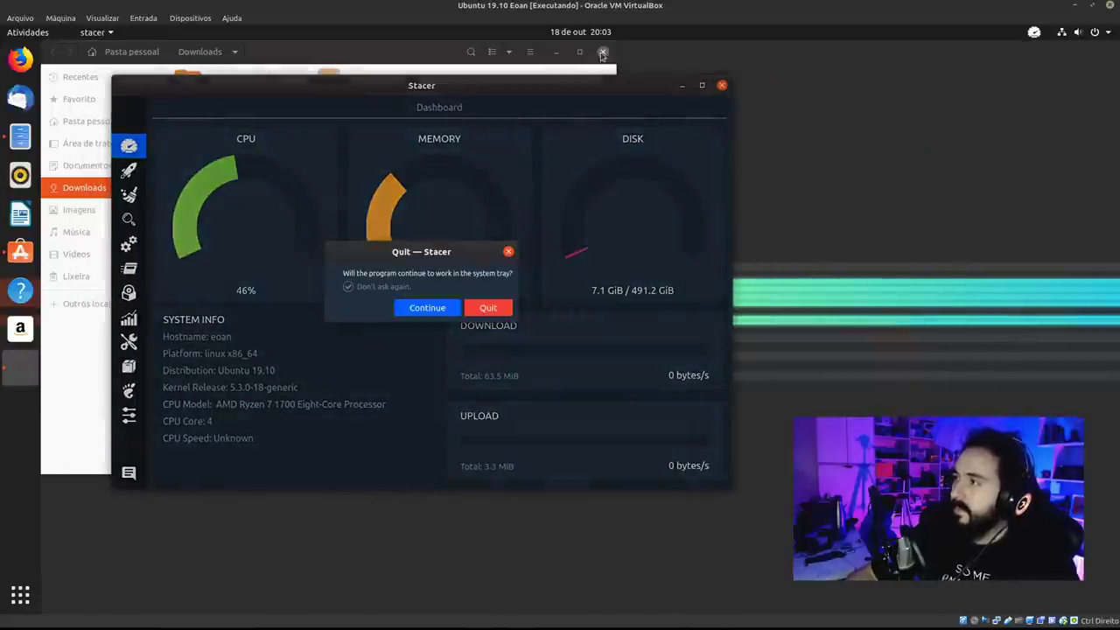
{"action": "left_click", "coordinate": [491, 308]}
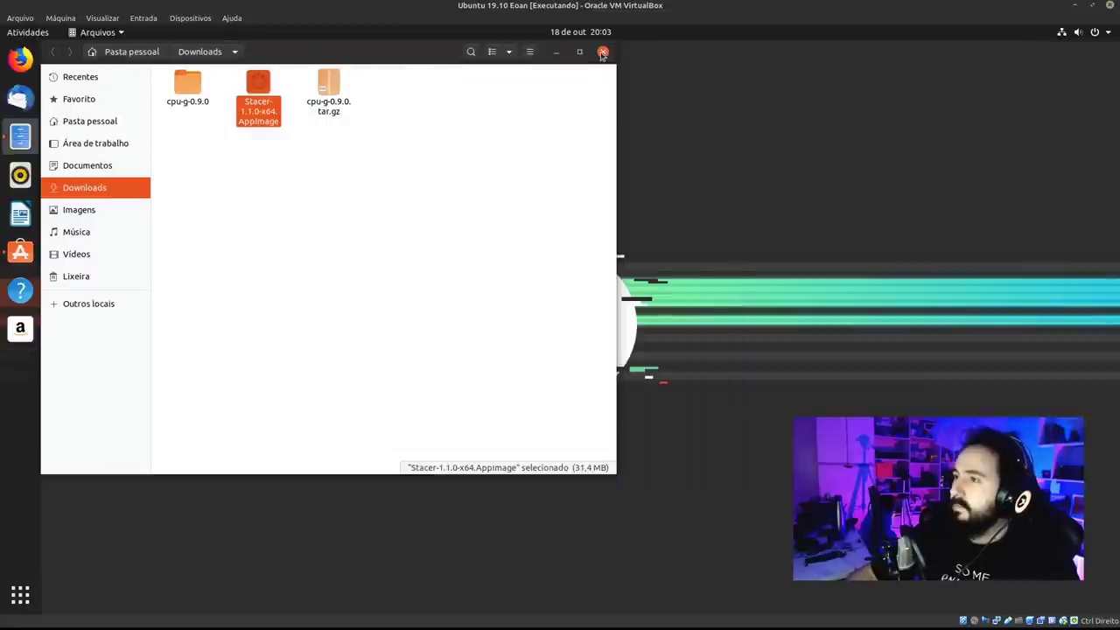
Close the Downloads window and click Executar on the Ajustes do GNOME page.
{"action": "left_click", "coordinate": [602, 51]}
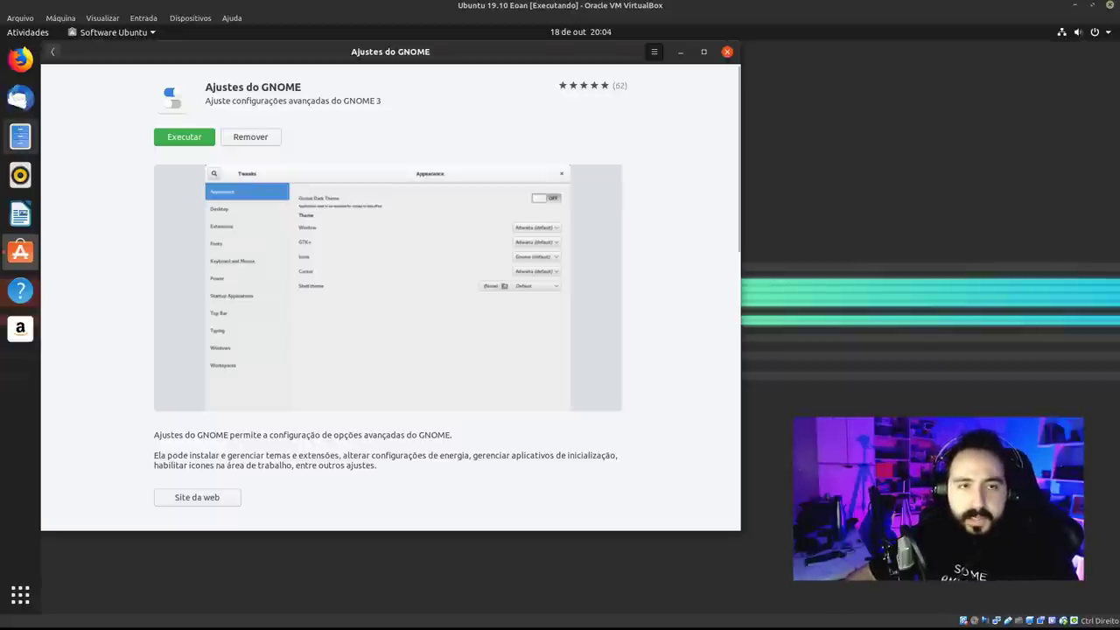
{"action": "left_click_drag", "start_coordinate": [303, 54], "coordinate": [379, 88]}
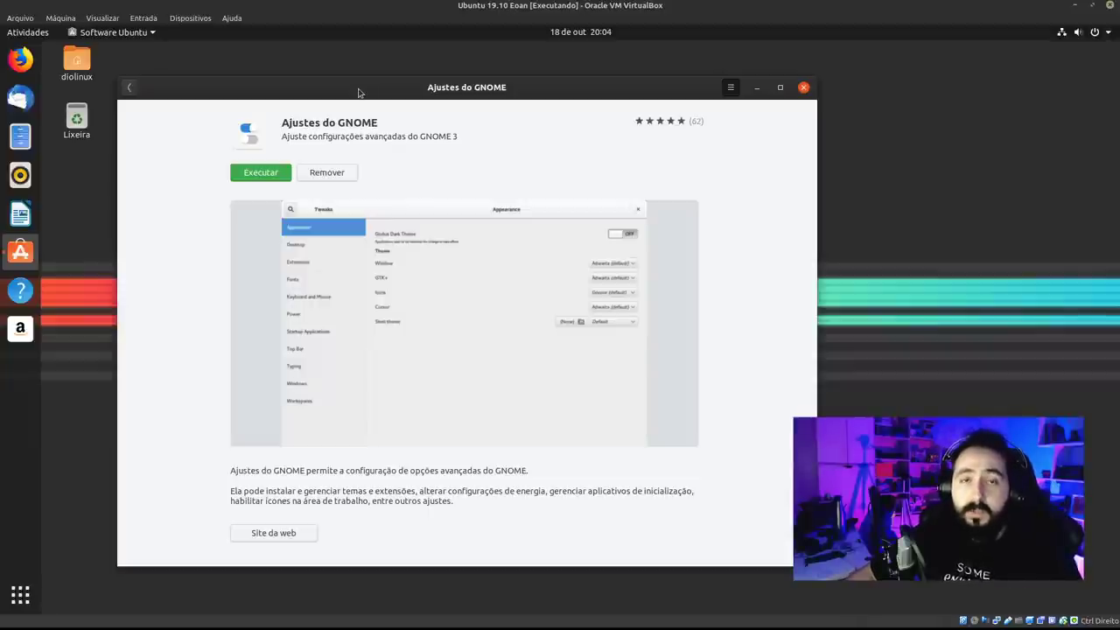
{"action": "left_click", "coordinate": [272, 175]}
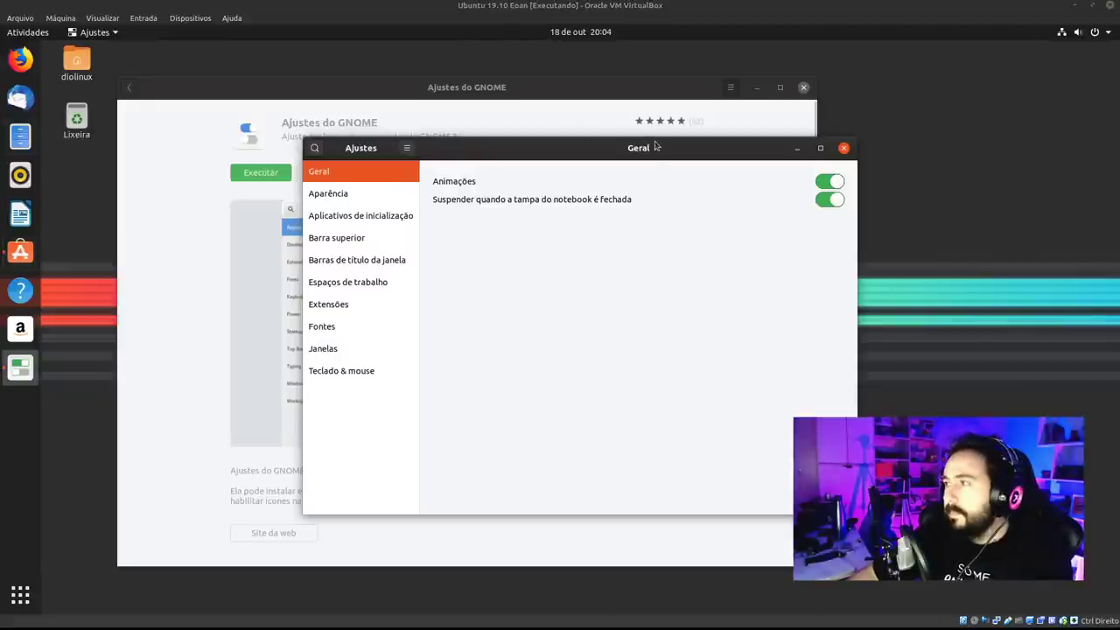
Show Tweaks' Aparência section, close Ubuntu Software and open Files on the home folder.
{"action": "left_click_drag", "start_coordinate": [655, 147], "coordinate": [510, 114]}
{"action": "left_click", "coordinate": [179, 161]}
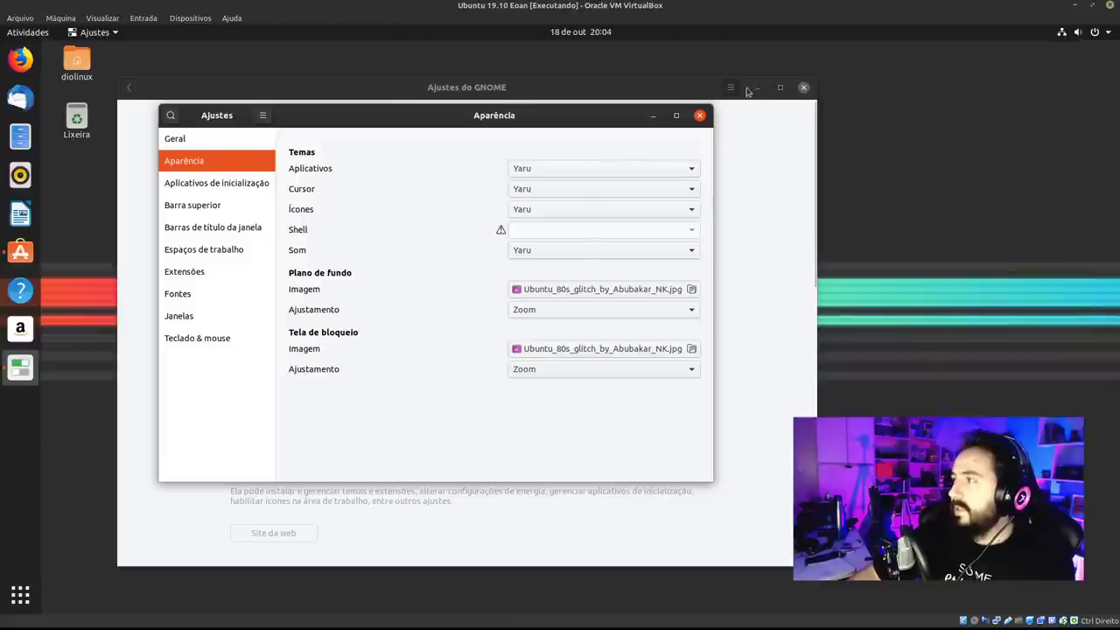
{"action": "left_click", "coordinate": [506, 96]}
{"action": "left_click", "coordinate": [803, 87]}
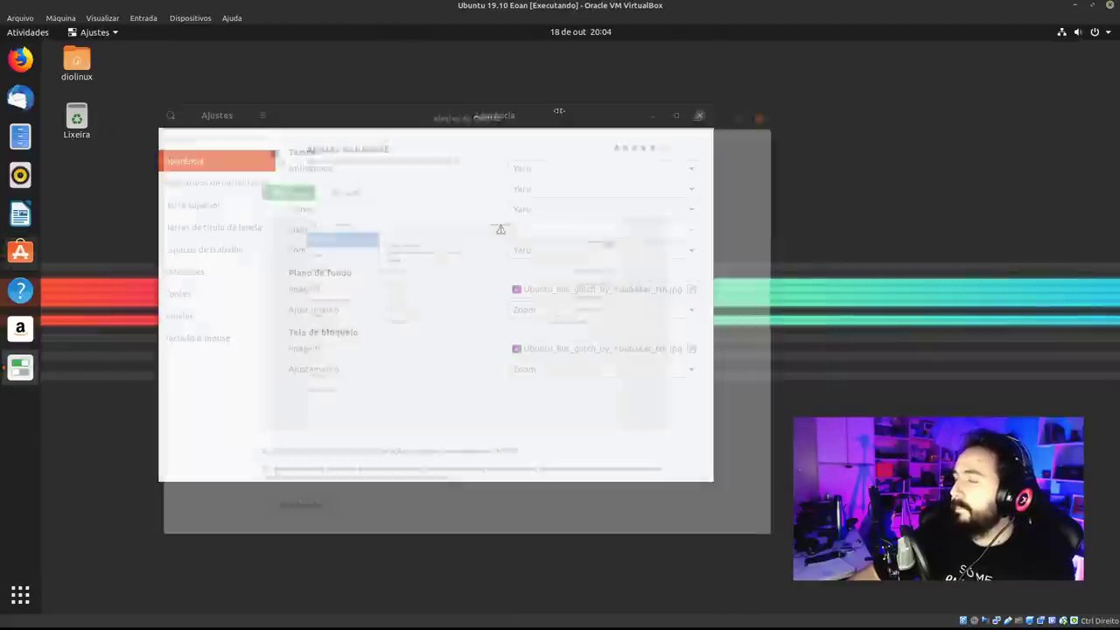
{"action": "left_click", "coordinate": [20, 136]}
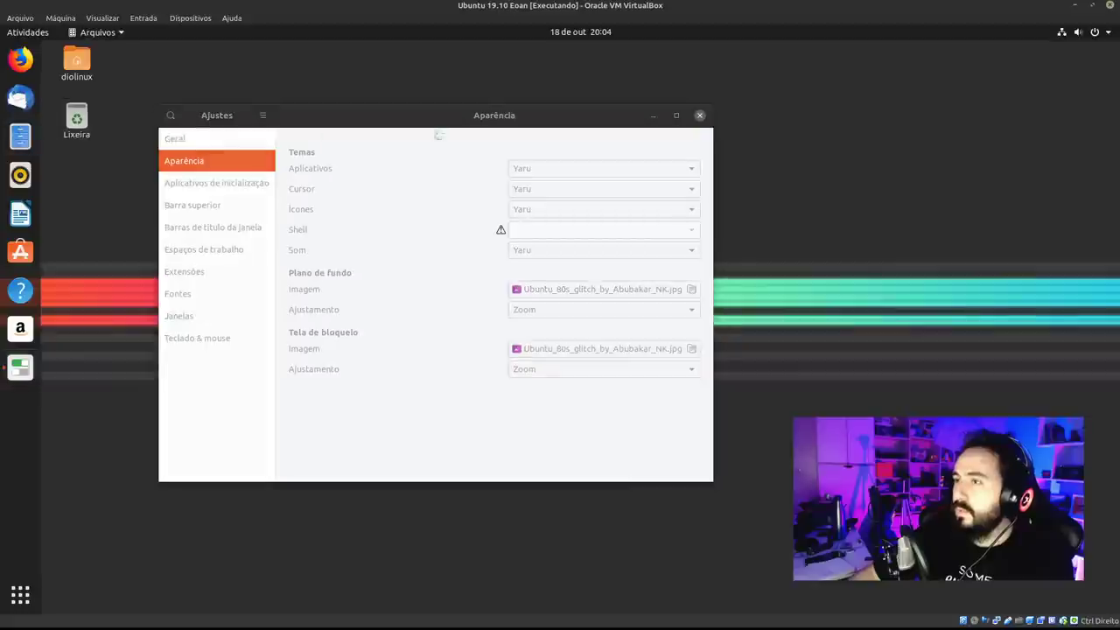
{"action": "left_click_drag", "start_coordinate": [345, 52], "coordinate": [372, 194]}
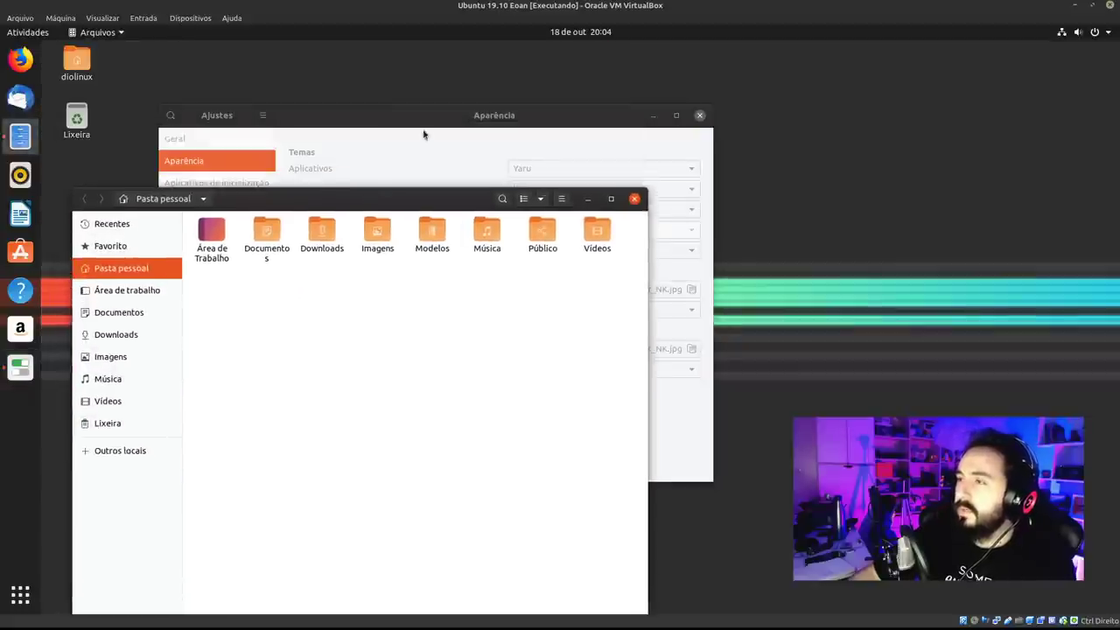
{"action": "left_click", "coordinate": [426, 119]}
{"action": "left_click_drag", "start_coordinate": [427, 119], "coordinate": [524, 98]}
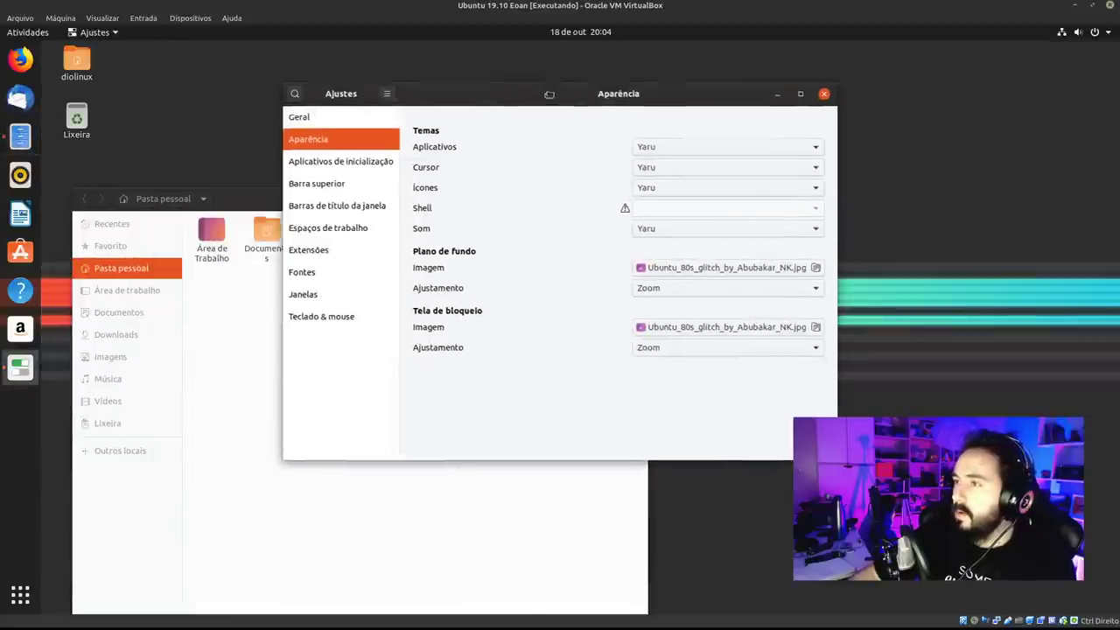
Set the applications theme to Yaru-dark, then try Yaru-light.
{"action": "left_click", "coordinate": [648, 151]}
{"action": "left_click", "coordinate": [644, 168]}
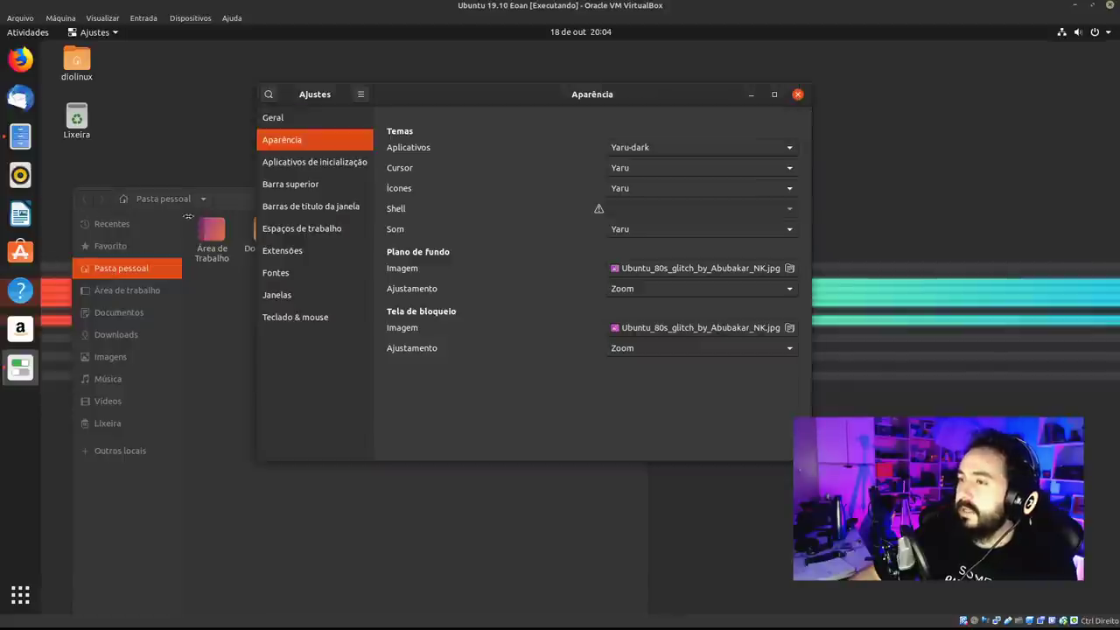
{"action": "left_click", "coordinate": [188, 216]}
{"action": "left_click_drag", "start_coordinate": [385, 200], "coordinate": [368, 122]}
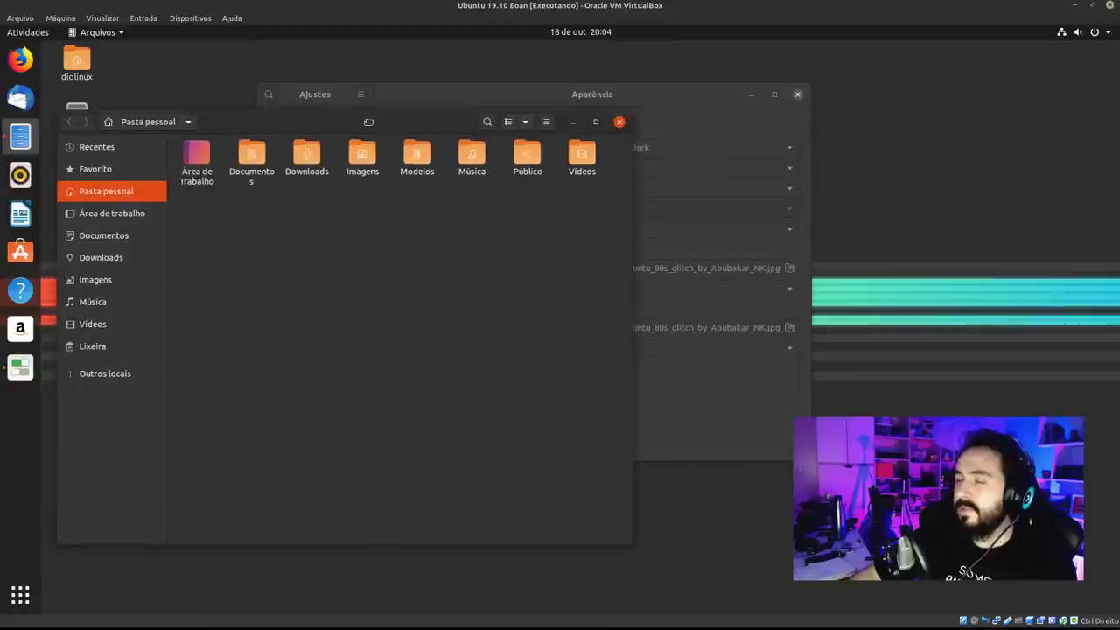
{"action": "left_click", "coordinate": [475, 97]}
{"action": "left_click", "coordinate": [623, 149]}
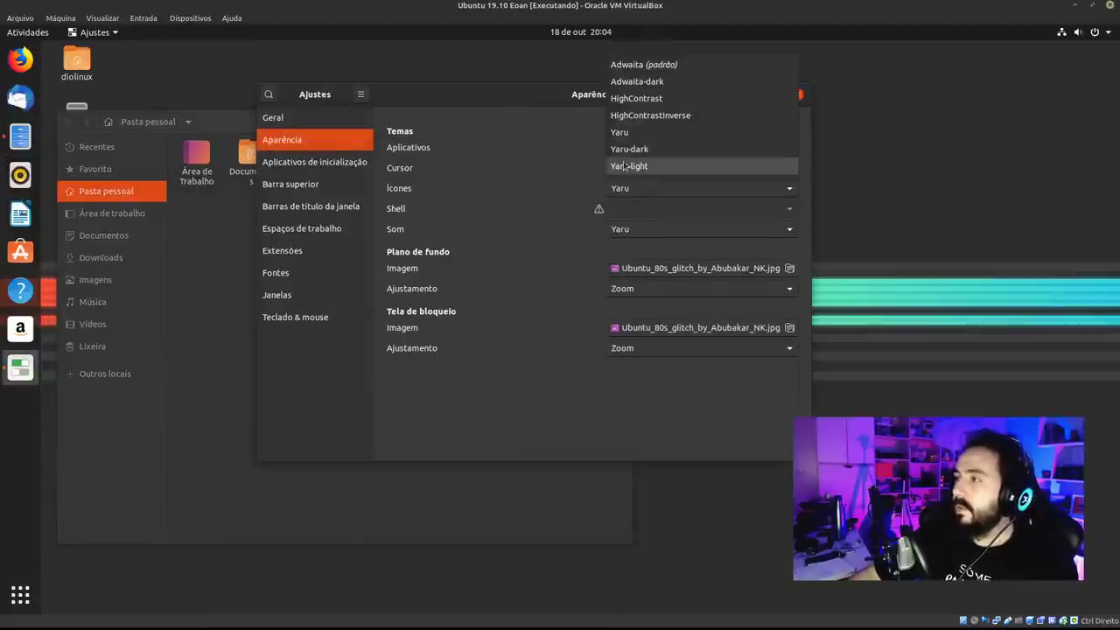
{"action": "left_click", "coordinate": [427, 218]}
Switch the applications theme back to Yaru-dark and keep the background fit at Zoom.
{"action": "left_click", "coordinate": [243, 244]}
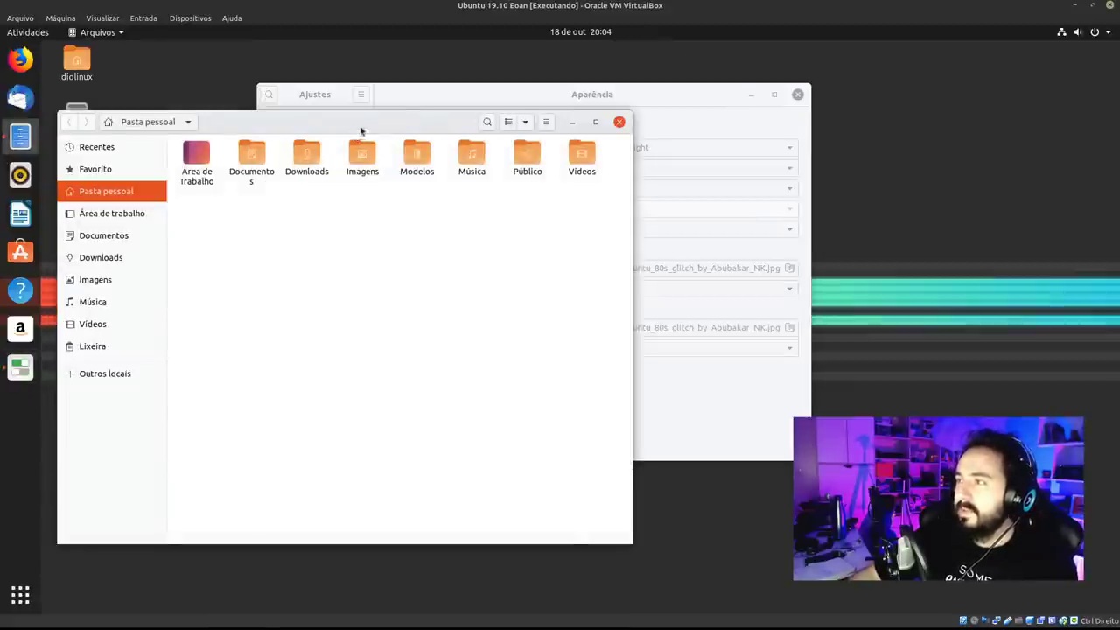
{"action": "left_click_drag", "start_coordinate": [360, 131], "coordinate": [375, 119]}
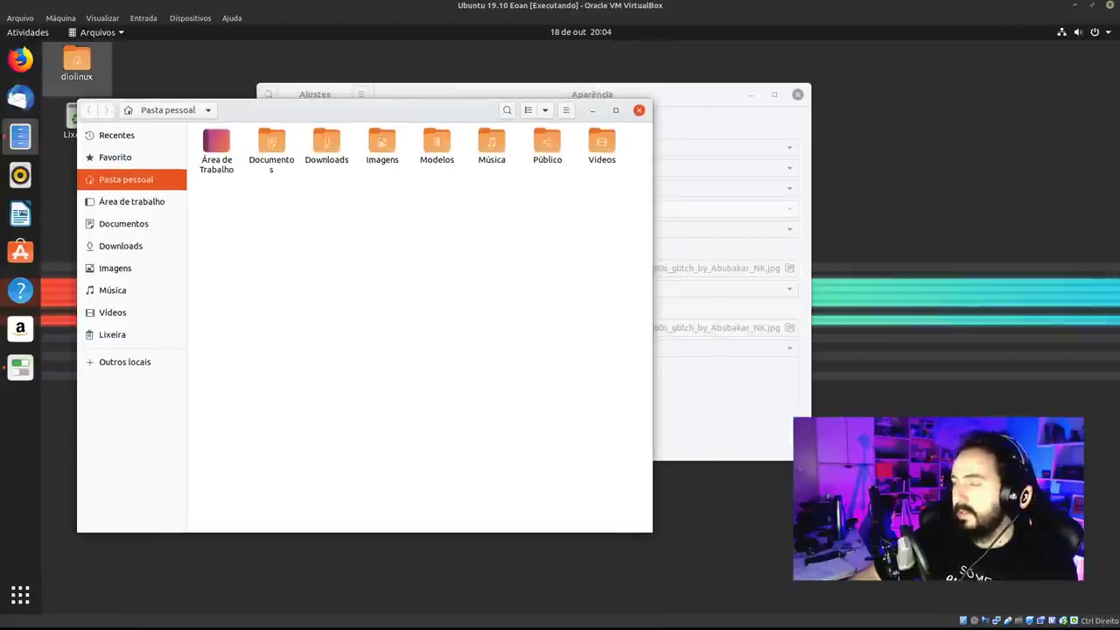
{"action": "mouse_move", "coordinate": [388, 110]}
{"action": "left_mouse_down"}
{"action": "mouse_move", "coordinate": [352, 121]}
{"action": "mouse_move", "coordinate": [367, 114]}
{"action": "left_mouse_up"}
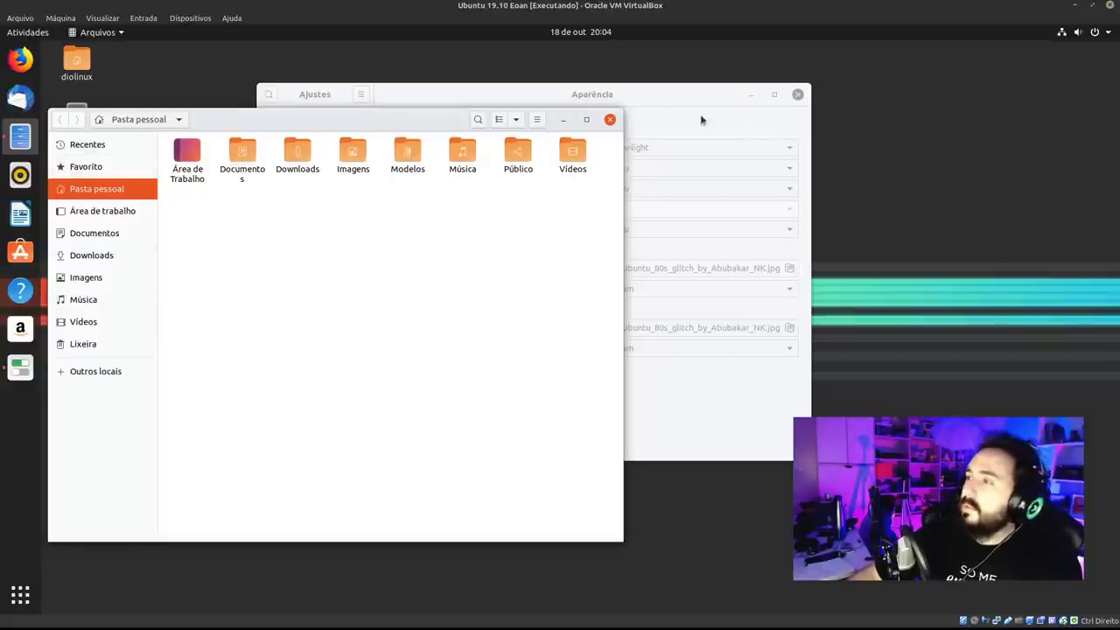
{"action": "left_click", "coordinate": [672, 110]}
{"action": "left_click", "coordinate": [652, 149]}
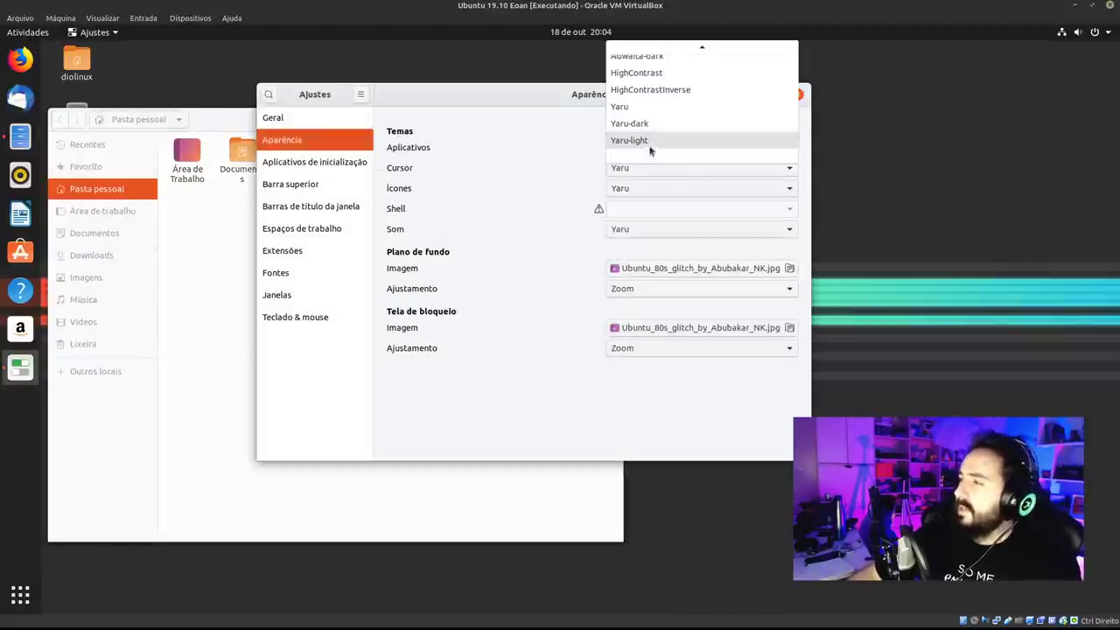
{"action": "left_click", "coordinate": [643, 125]}
{"action": "left_click_drag", "start_coordinate": [515, 102], "coordinate": [336, 85]}
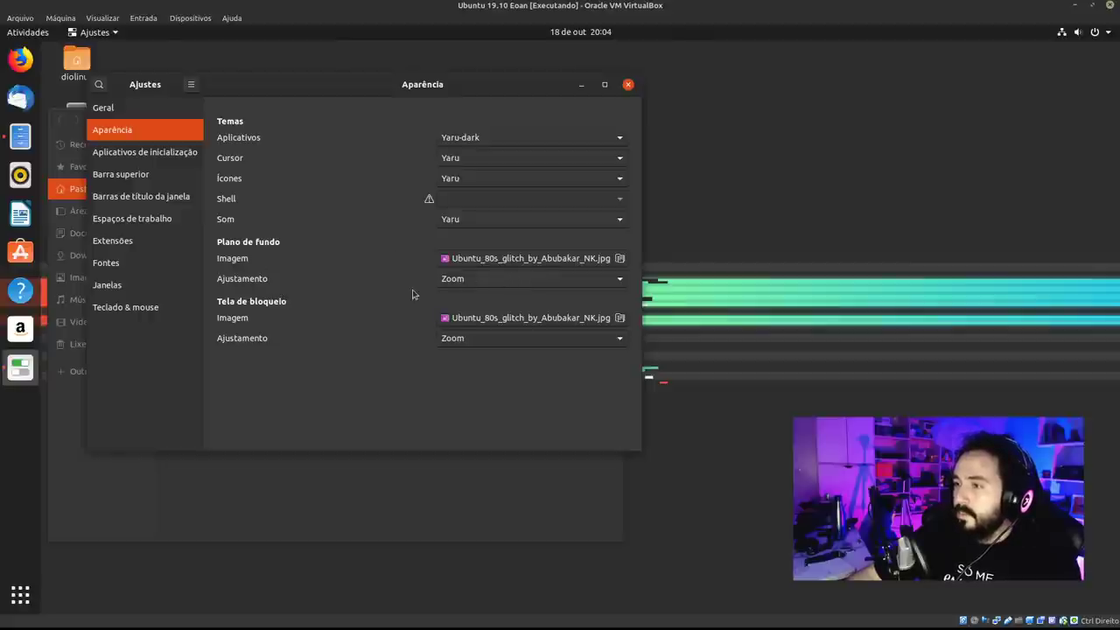
{"action": "left_click", "coordinate": [491, 280]}
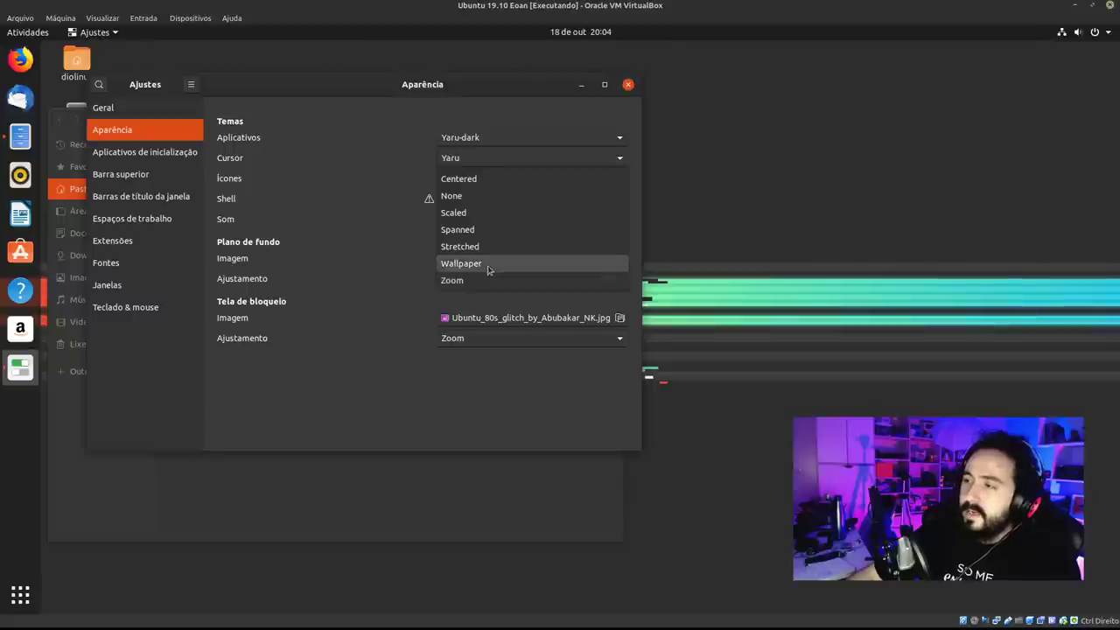
{"action": "left_click", "coordinate": [408, 283]}
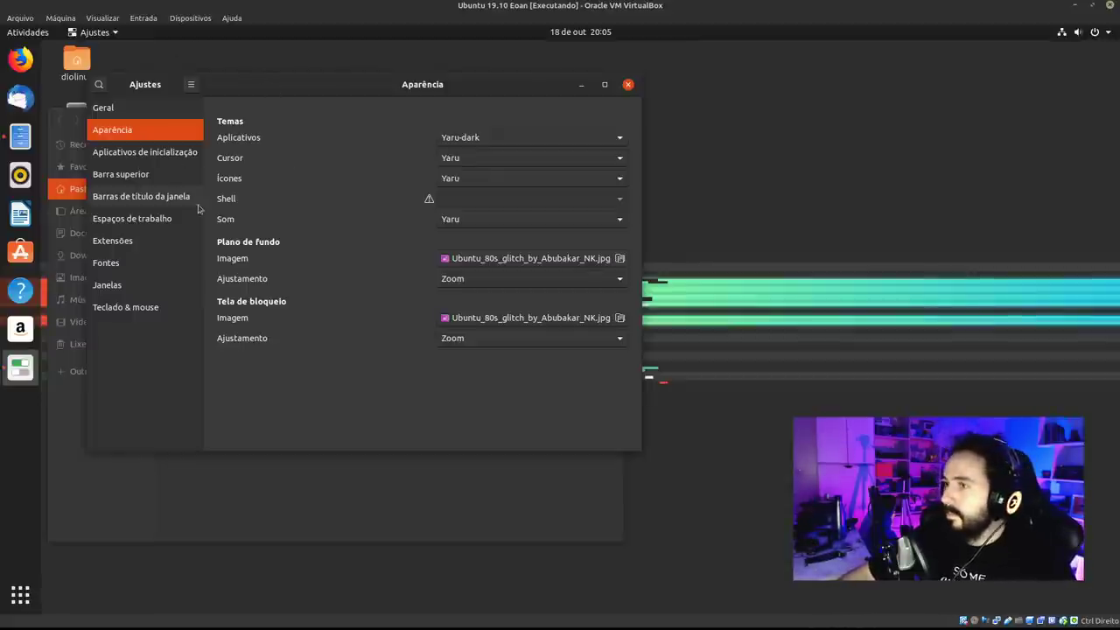
Open the Extensões page in Tweaks beside the file manager.
{"action": "left_click", "coordinate": [144, 241]}
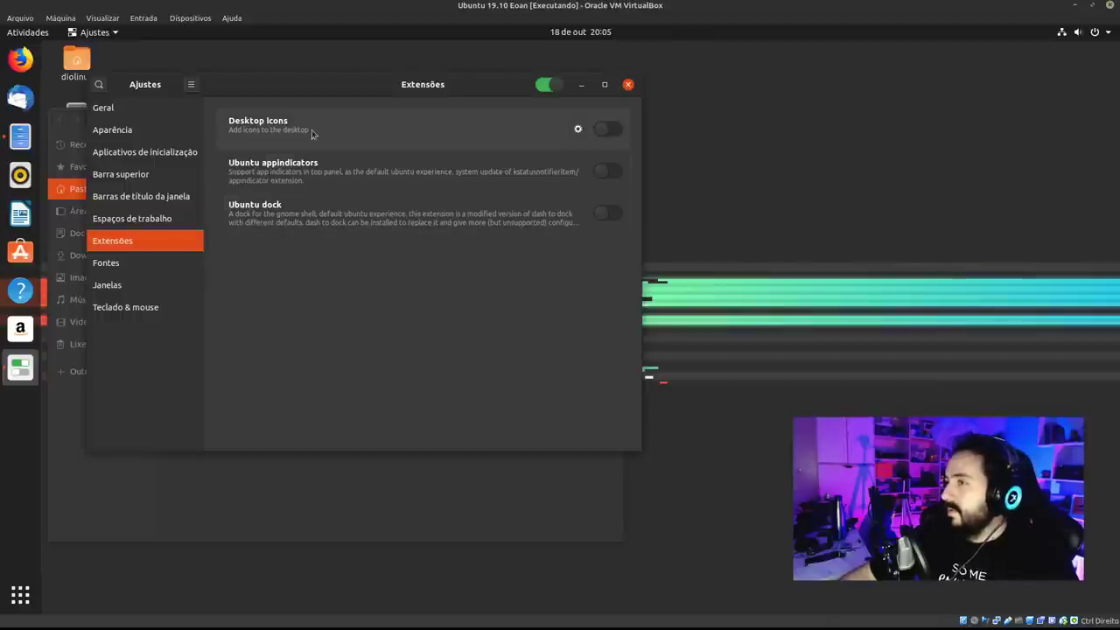
{"action": "key", "text": "alt+Tab"}
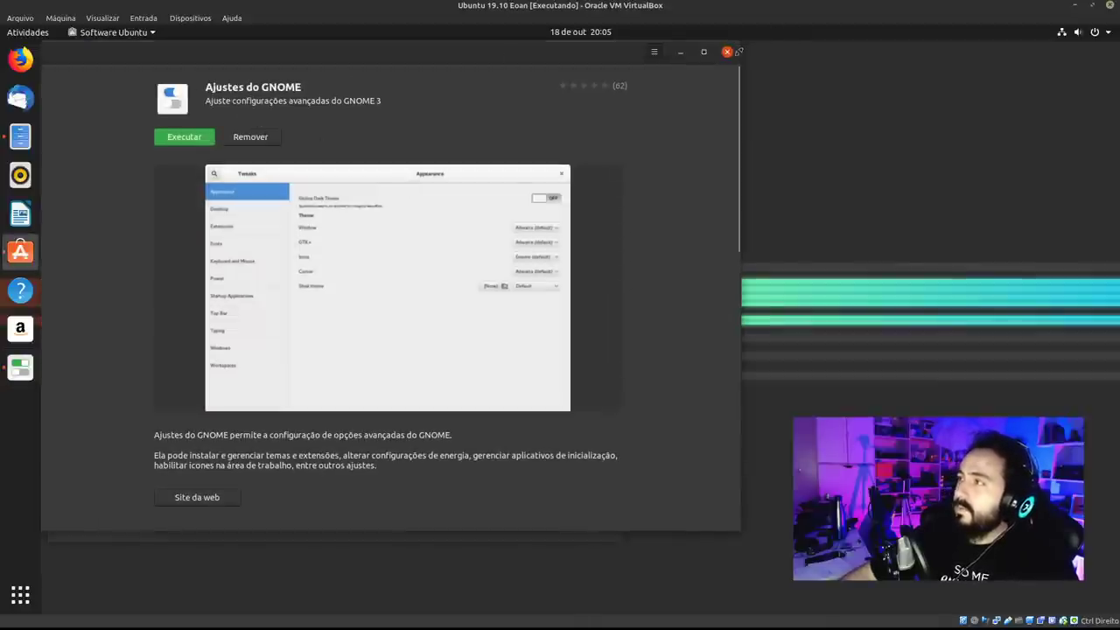
{"action": "key", "text": "alt+Tab"}
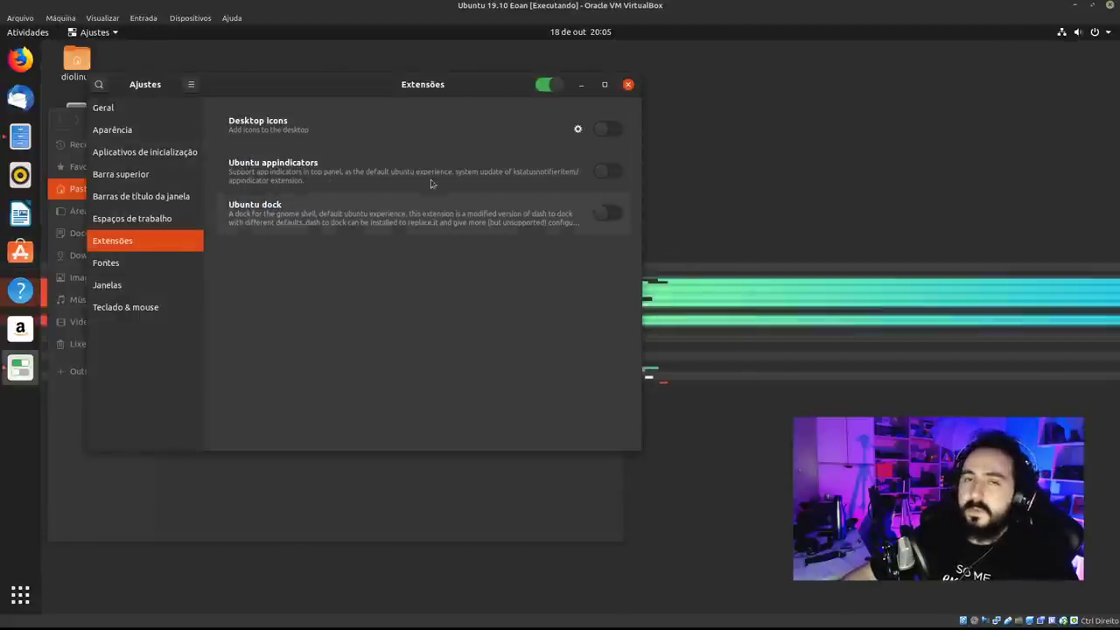
{"action": "left_click_drag", "start_coordinate": [454, 98], "coordinate": [473, 137]}
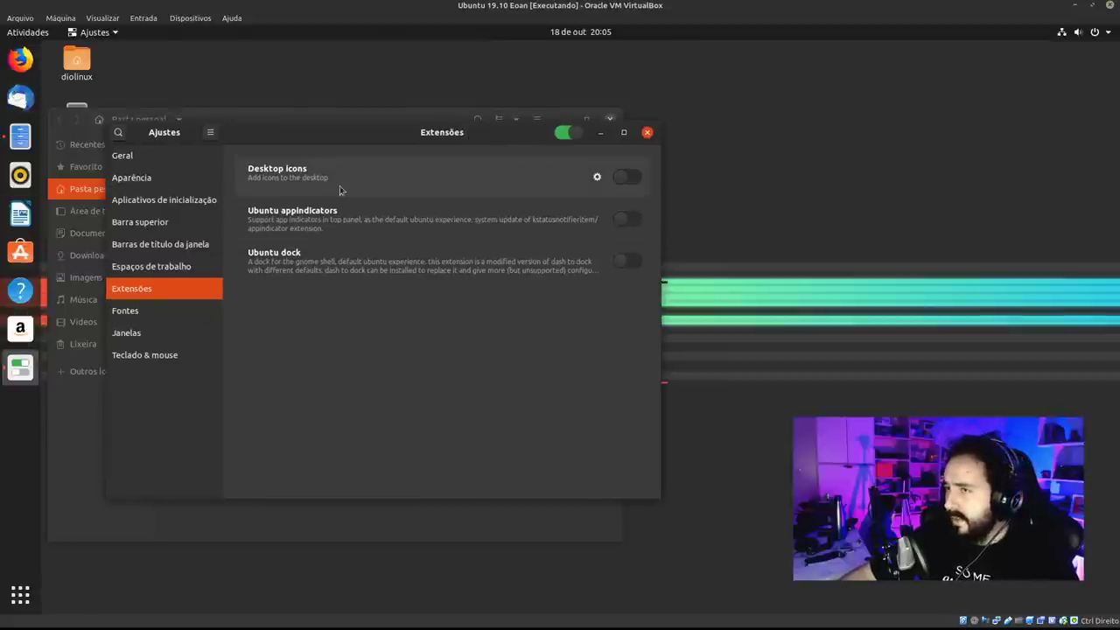
{"action": "left_click_drag", "start_coordinate": [239, 132], "coordinate": [449, 158]}
{"action": "left_click_drag", "start_coordinate": [347, 133], "coordinate": [361, 175]}
{"action": "left_click", "coordinate": [744, 175]}
Toggle the Extensions master switch off and on twice, then close Tweaks.
{"action": "left_click", "coordinate": [782, 180]}
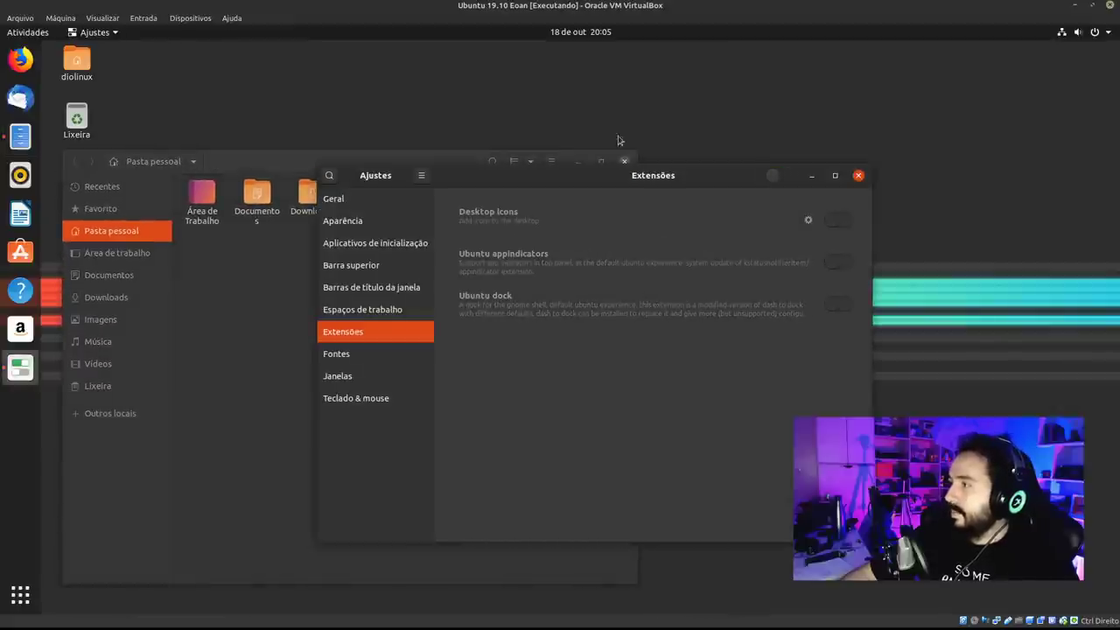
{"action": "left_click", "coordinate": [778, 176]}
{"action": "left_click", "coordinate": [777, 177]}
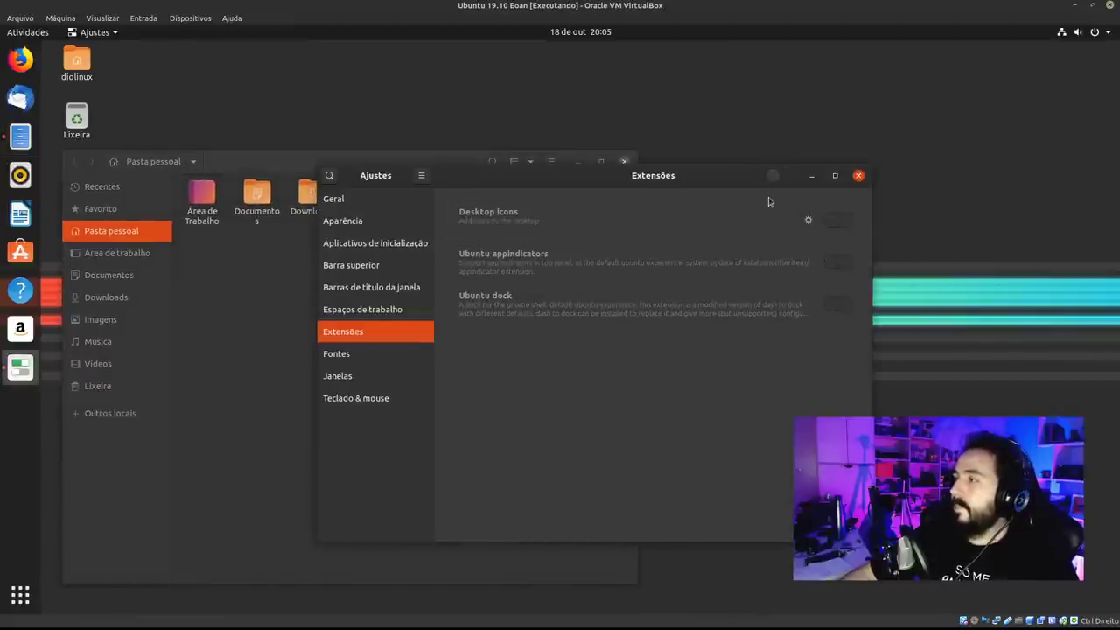
{"action": "left_click", "coordinate": [777, 177]}
{"action": "left_click_drag", "start_coordinate": [651, 183], "coordinate": [543, 153]}
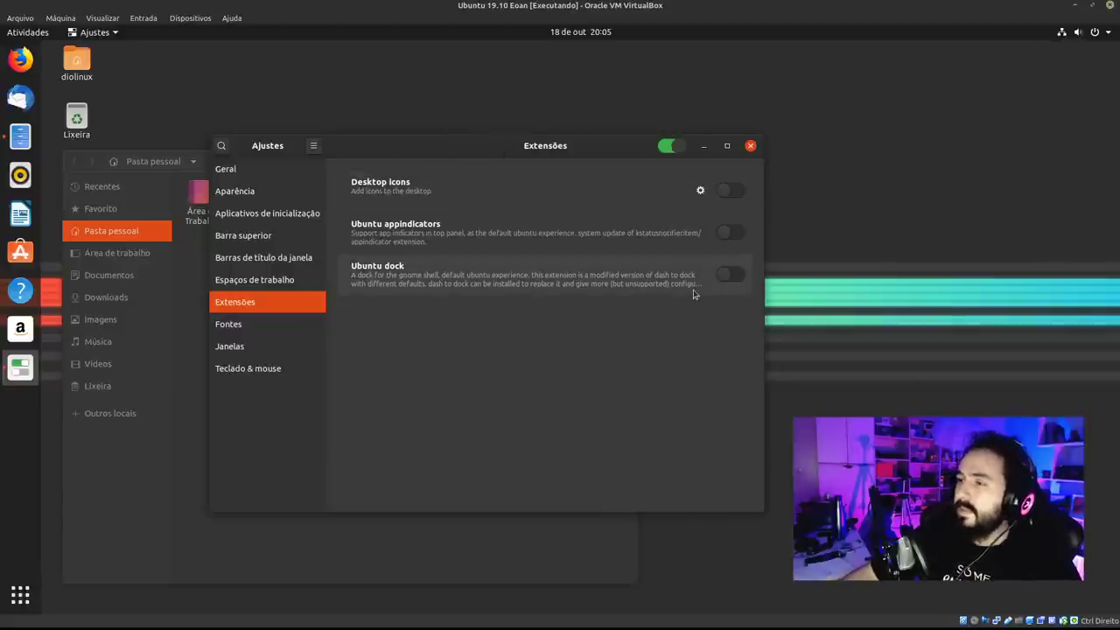
{"action": "left_click", "coordinate": [750, 145]}
{"action": "left_click_drag", "start_coordinate": [394, 162], "coordinate": [432, 96]}
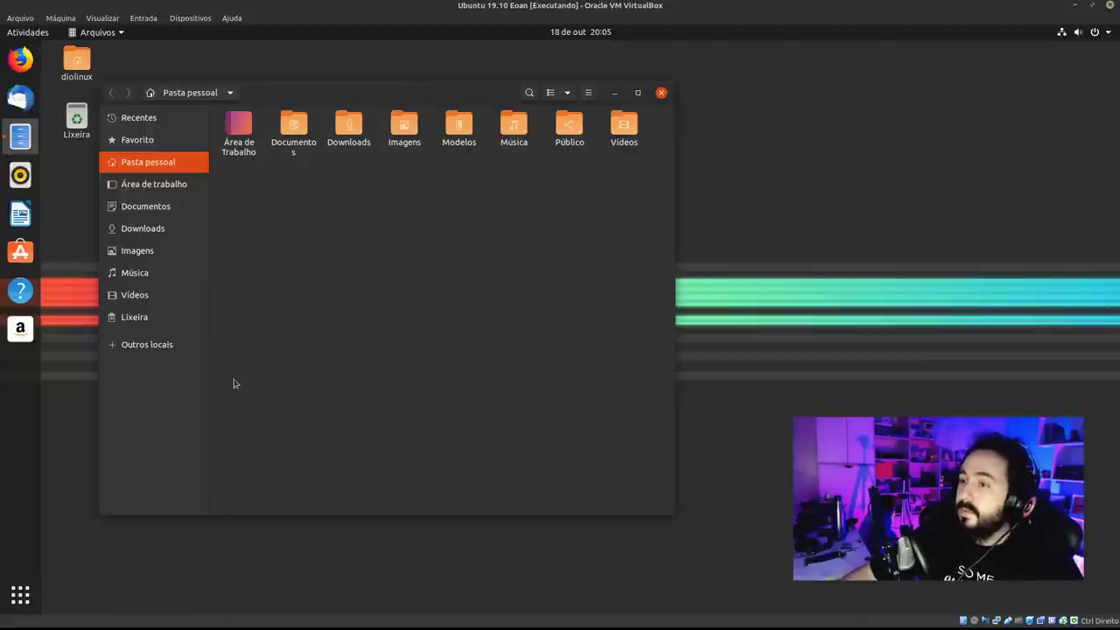
Browse Outros locais and the Computador root filesystem, then launch Ubuntu Software from the dock.
{"action": "left_click", "coordinate": [154, 344]}
{"action": "left_click", "coordinate": [282, 140]}
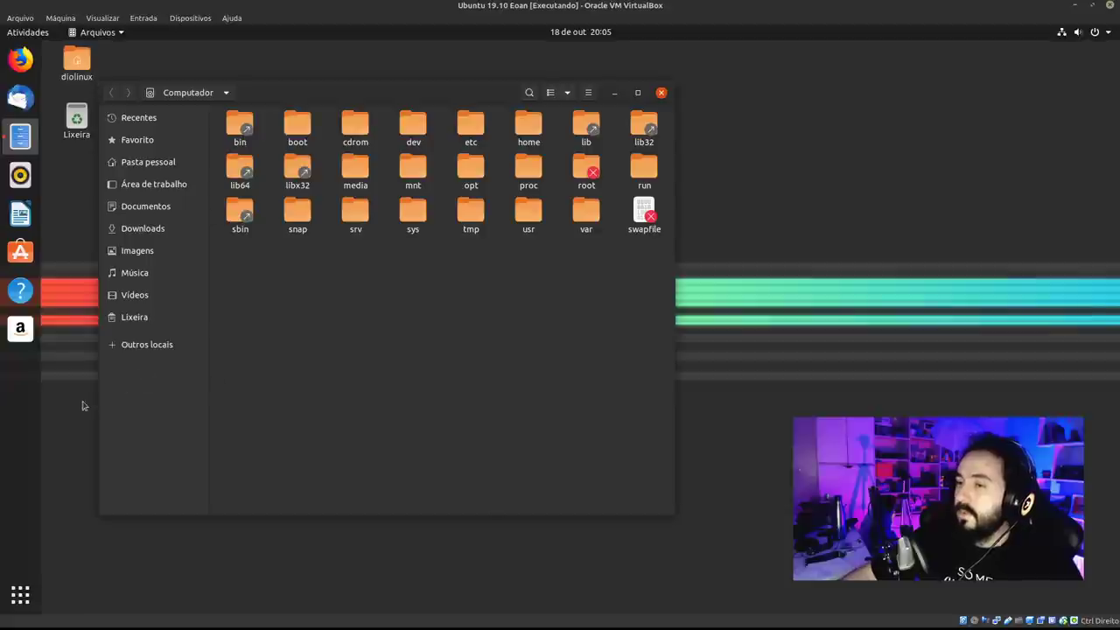
{"action": "left_click", "coordinate": [155, 344]}
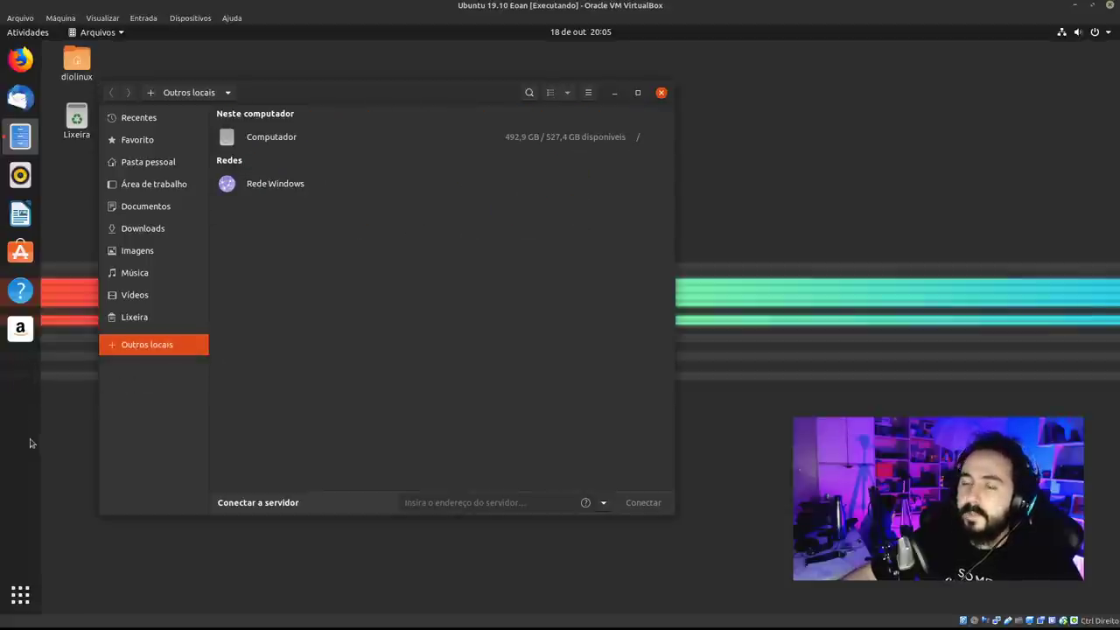
{"action": "left_click_drag", "start_coordinate": [405, 94], "coordinate": [449, 109]}
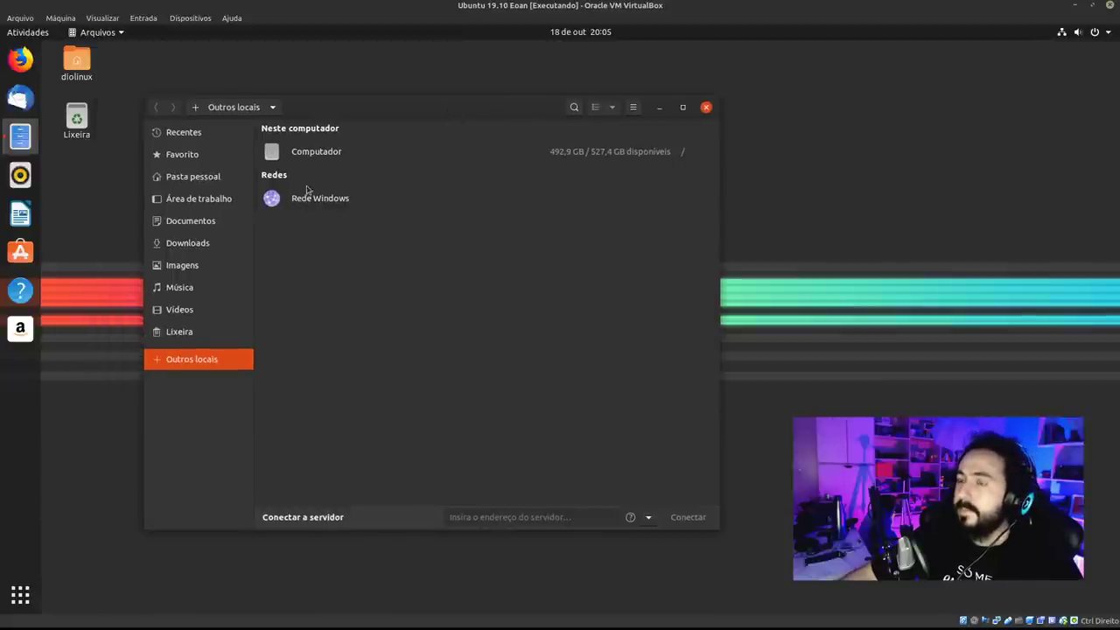
{"action": "left_click", "coordinate": [29, 253]}
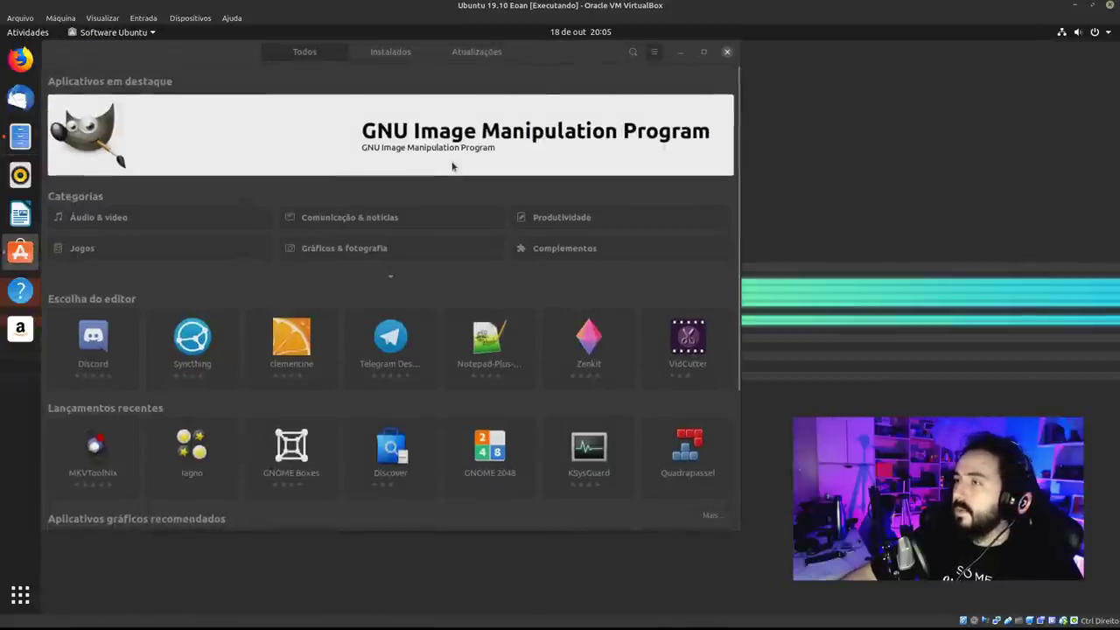
Search the software catalogue for dconf and install Editor dconf from its details page.
{"action": "left_click_drag", "start_coordinate": [543, 54], "coordinate": [587, 82]}
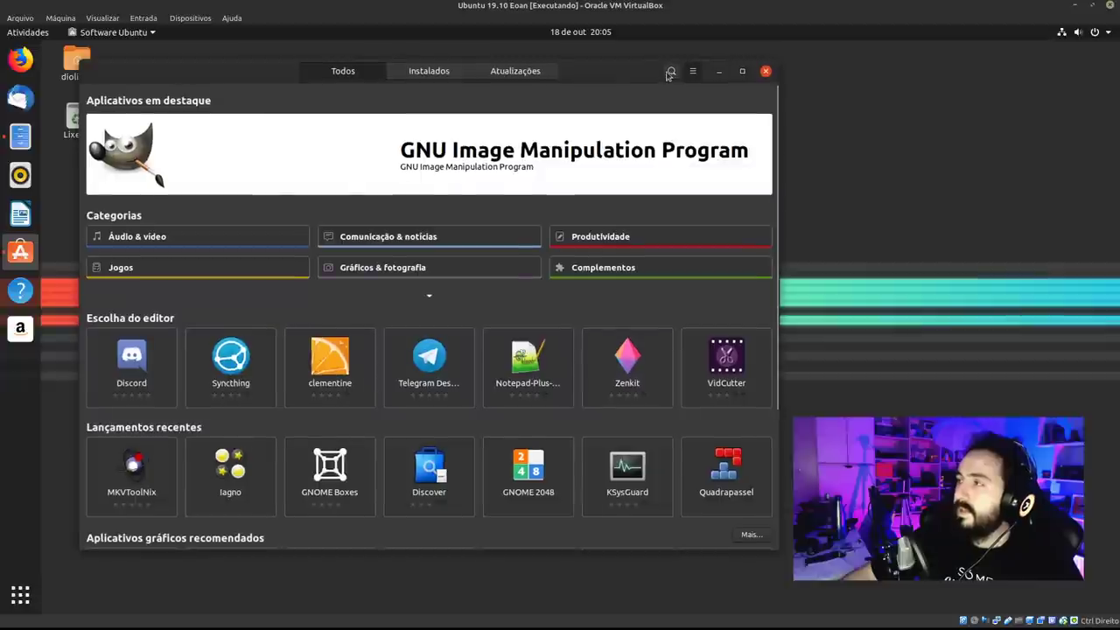
{"action": "left_click", "coordinate": [671, 72]}
{"action": "type", "text": "con"}
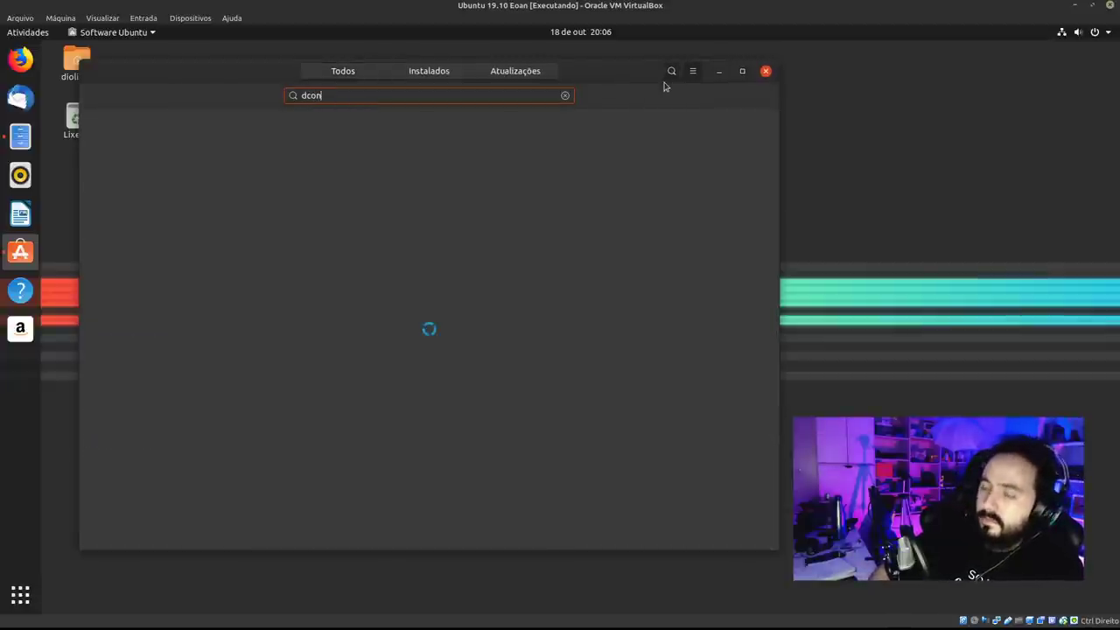
{"action": "type", "text": "ff"}
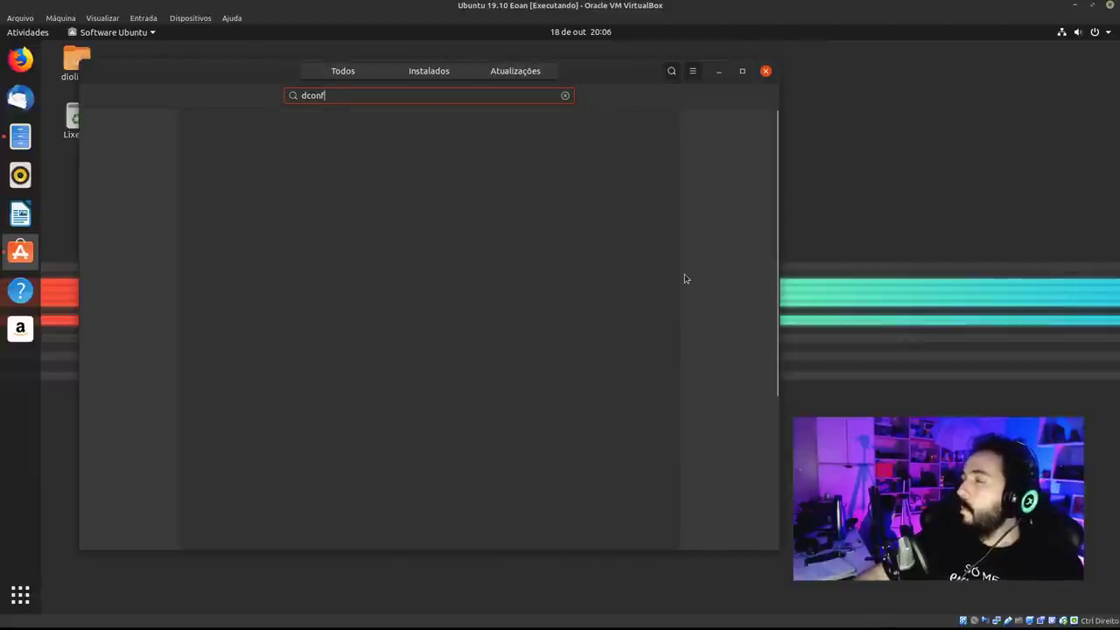
{"action": "mouse_move", "coordinate": [595, 71]}
{"action": "left_mouse_down"}
{"action": "mouse_move", "coordinate": [613, 99]}
{"action": "mouse_move", "coordinate": [595, 70]}
{"action": "left_mouse_up"}
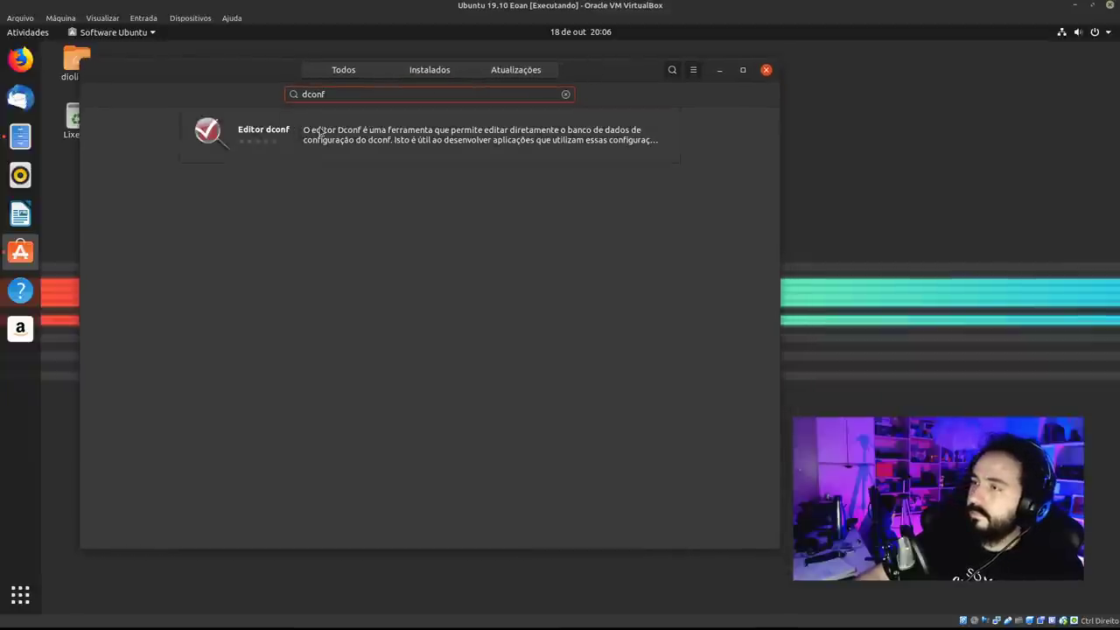
{"action": "left_click", "coordinate": [319, 131]}
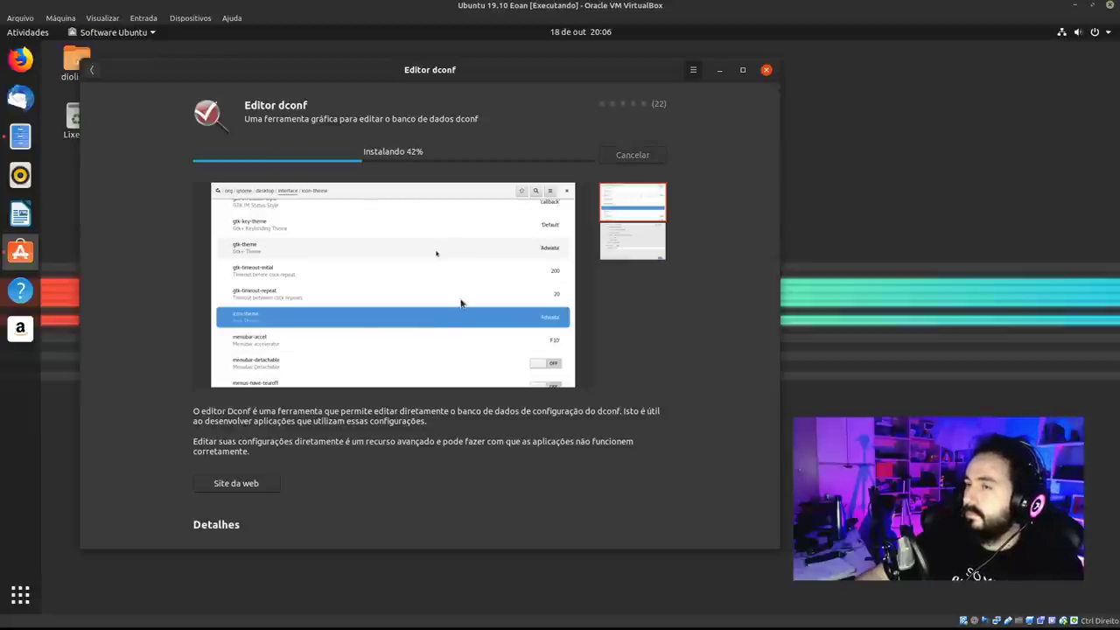
{"action": "left_click_drag", "start_coordinate": [271, 77], "coordinate": [479, 115]}
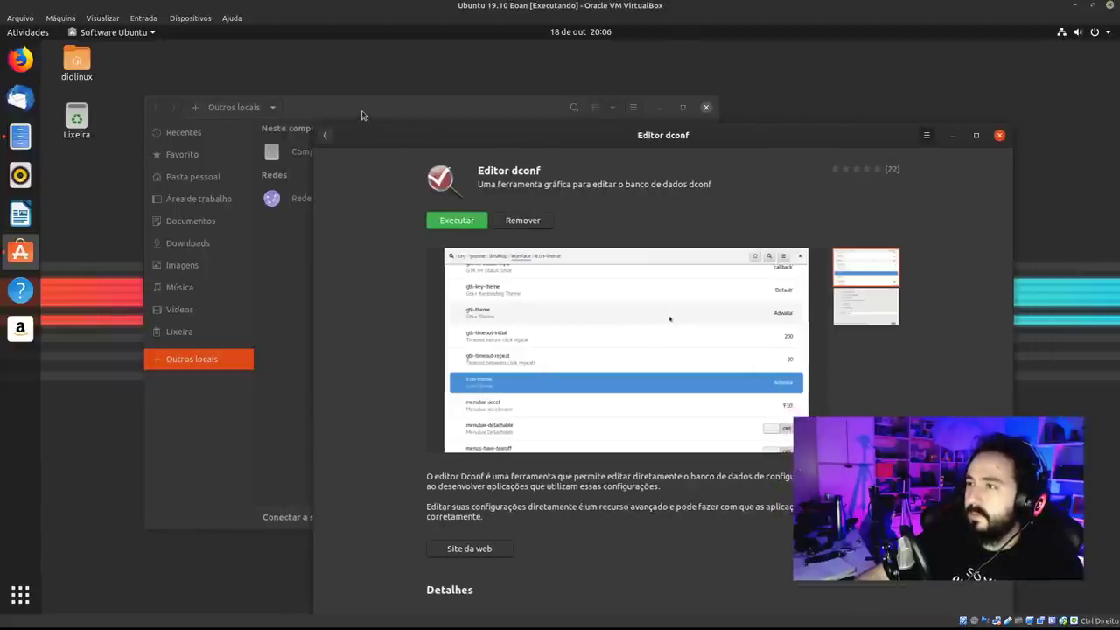
{"action": "left_click_drag", "start_coordinate": [480, 103], "coordinate": [464, 72]}
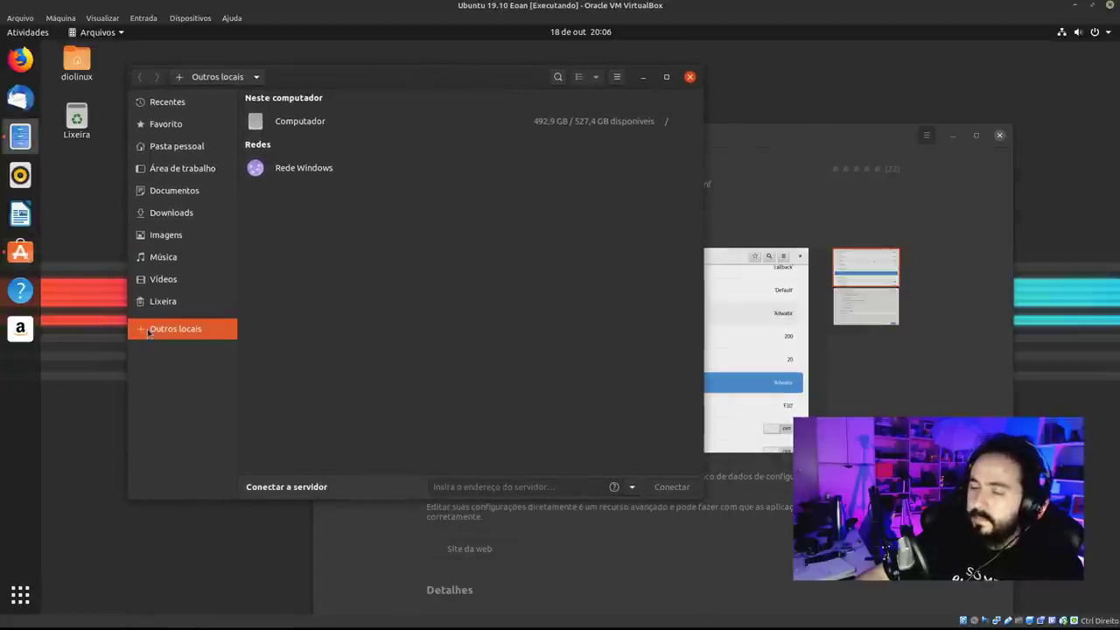
Launch Ajustes by searching 'aju' and open its Extensões list.
{"action": "key", "text": "super"}
{"action": "type", "text": "aju"}
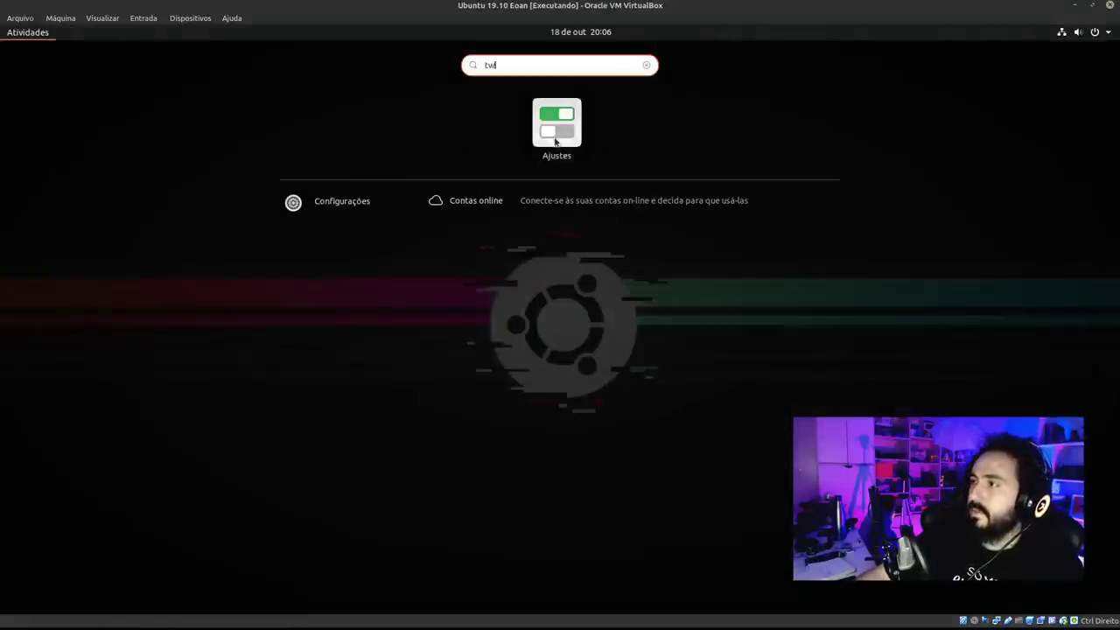
{"action": "left_click", "coordinate": [552, 141]}
{"action": "left_click_drag", "start_coordinate": [538, 157], "coordinate": [434, 132]}
{"action": "left_click", "coordinate": [288, 281]}
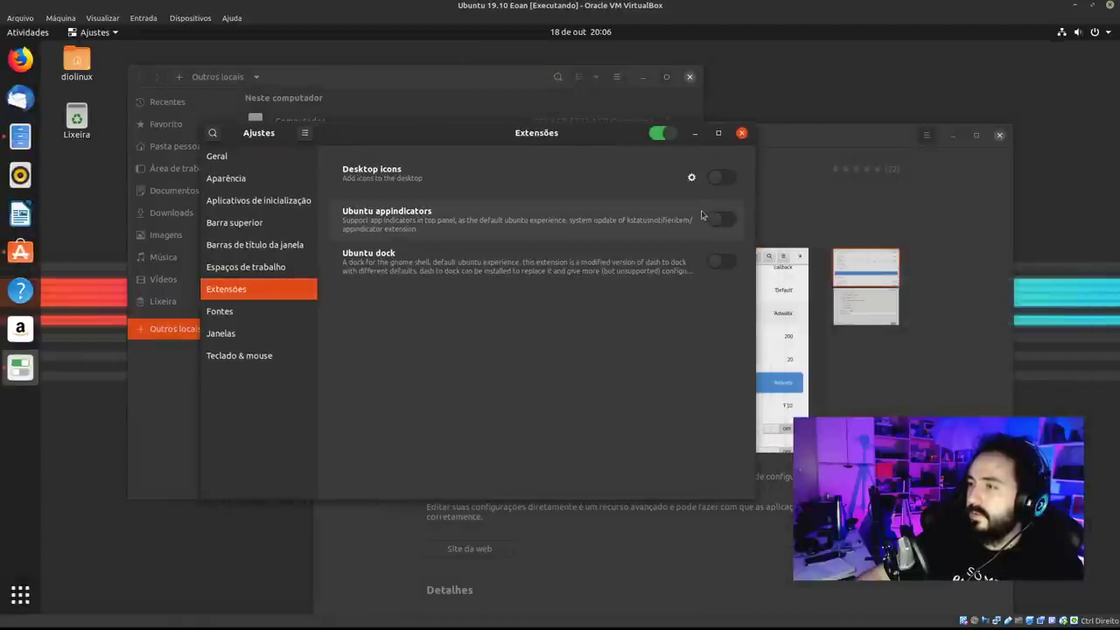
In Desktop icons settings, hide then re-show the home folder and trash icons.
{"action": "left_click", "coordinate": [692, 179]}
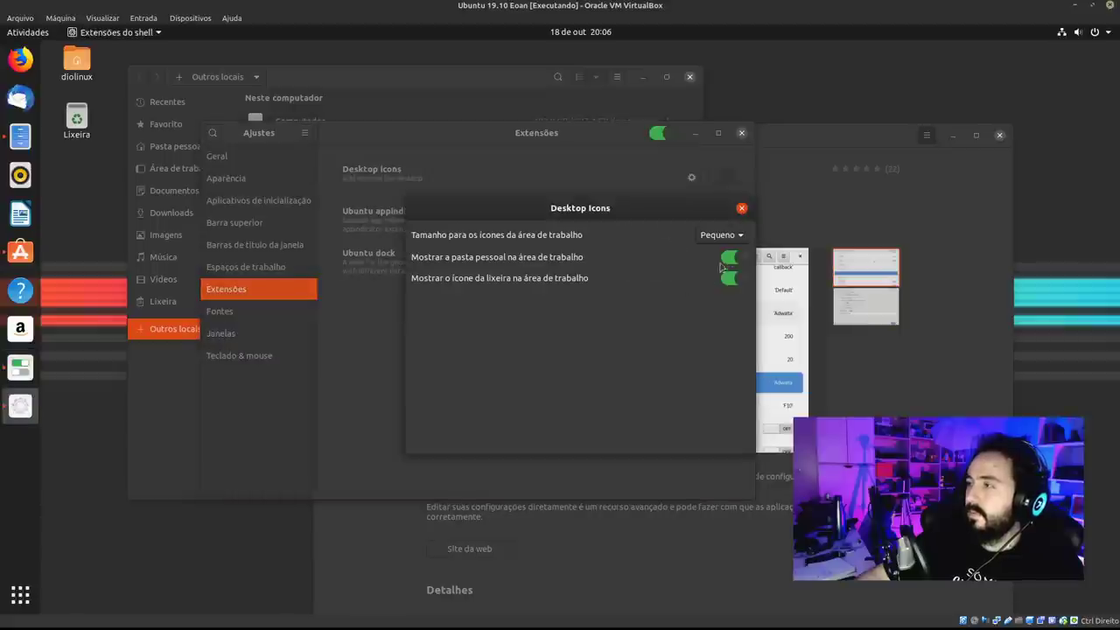
{"action": "left_click", "coordinate": [734, 257]}
{"action": "left_click", "coordinate": [735, 279]}
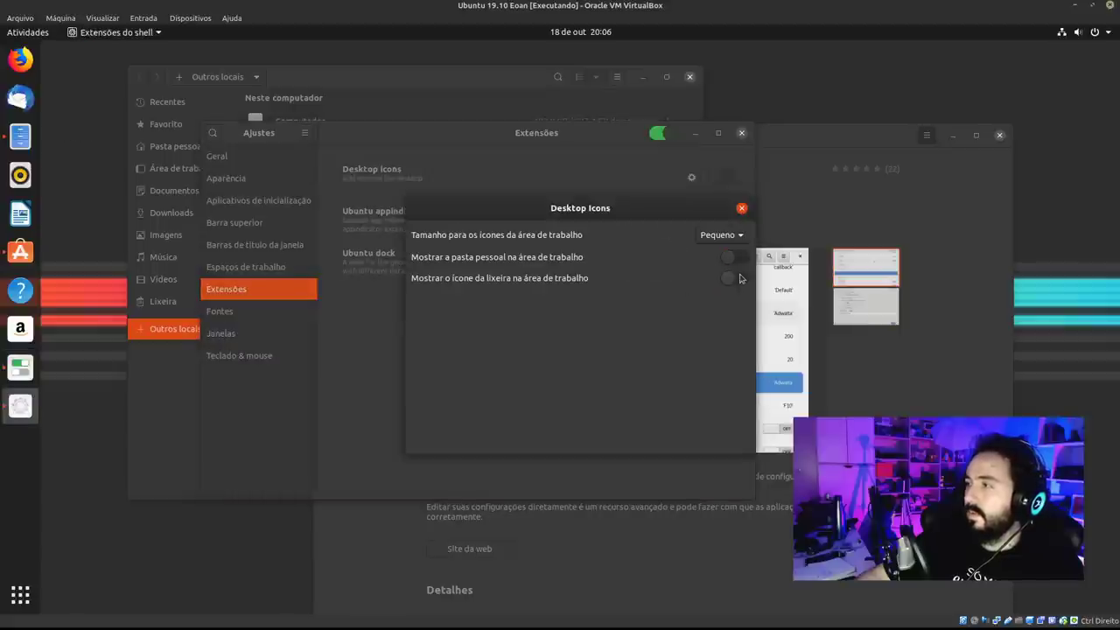
{"action": "left_click", "coordinate": [741, 210]}
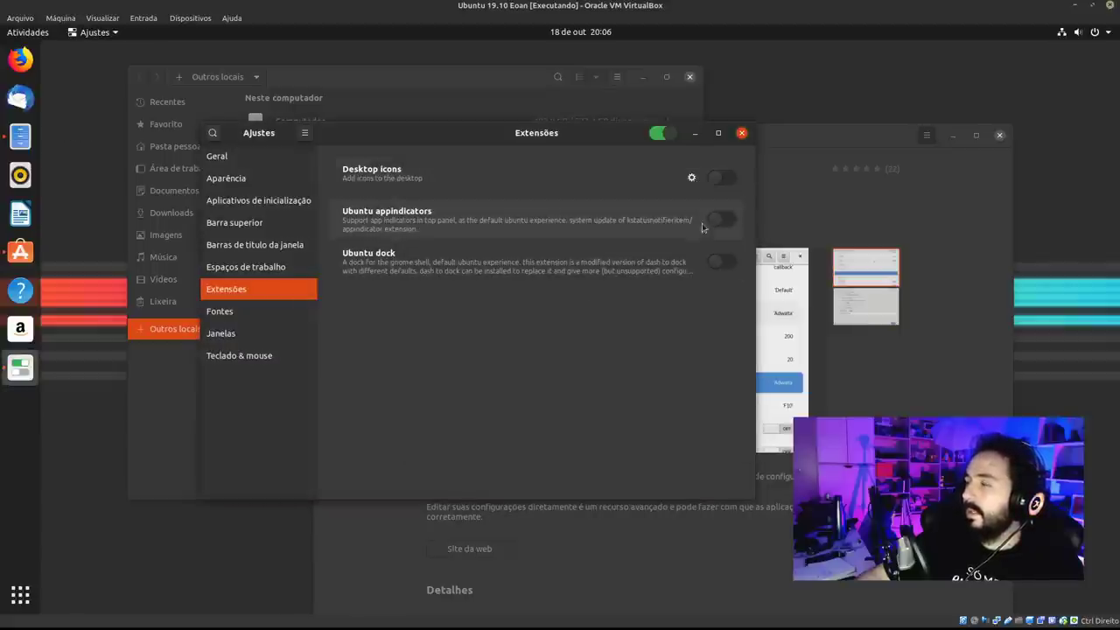
{"action": "left_click", "coordinate": [730, 257]}
{"action": "left_click", "coordinate": [730, 278]}
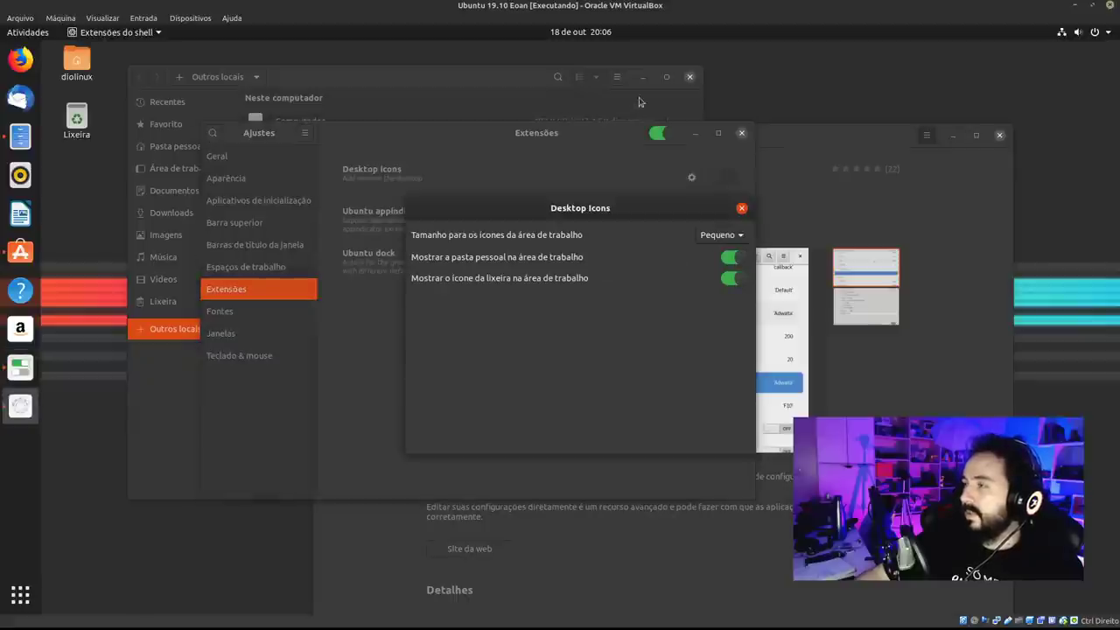
{"action": "left_click", "coordinate": [721, 236]}
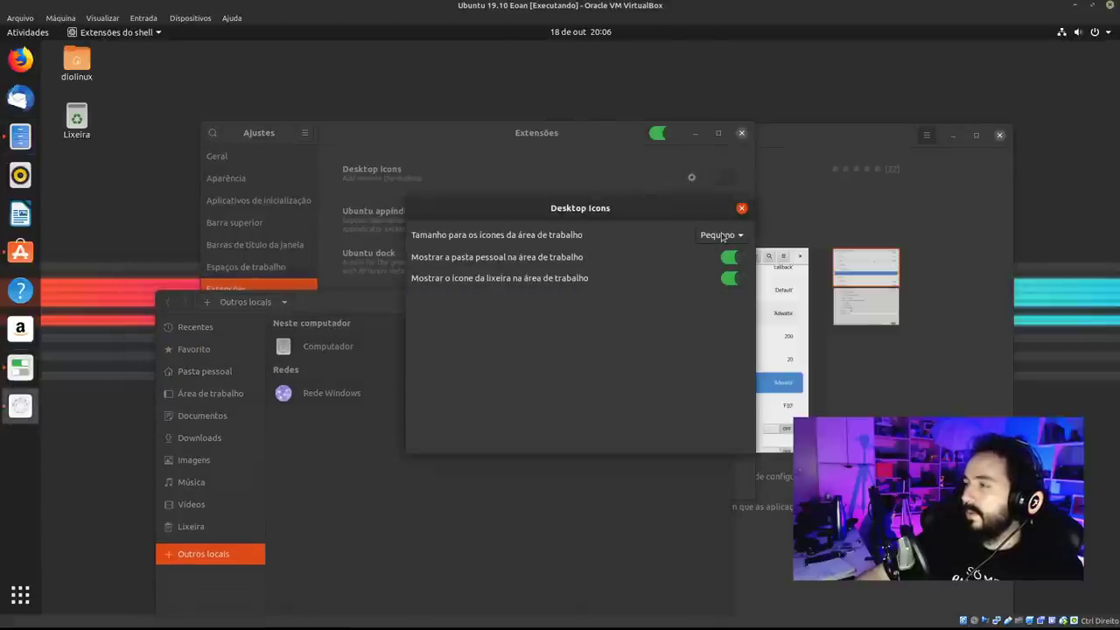
Try Padrão and Grande desktop icon sizes, keep Pequeno, and close the settings.
{"action": "left_click", "coordinate": [721, 237]}
{"action": "left_click", "coordinate": [715, 254]}
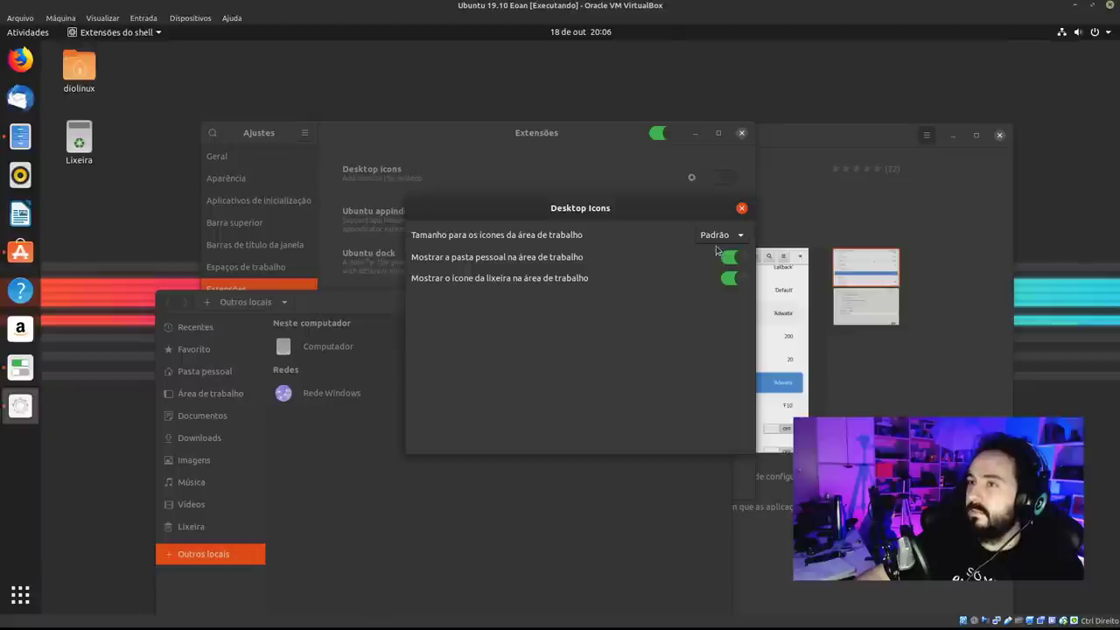
{"action": "left_click", "coordinate": [718, 238]}
{"action": "left_click", "coordinate": [714, 254]}
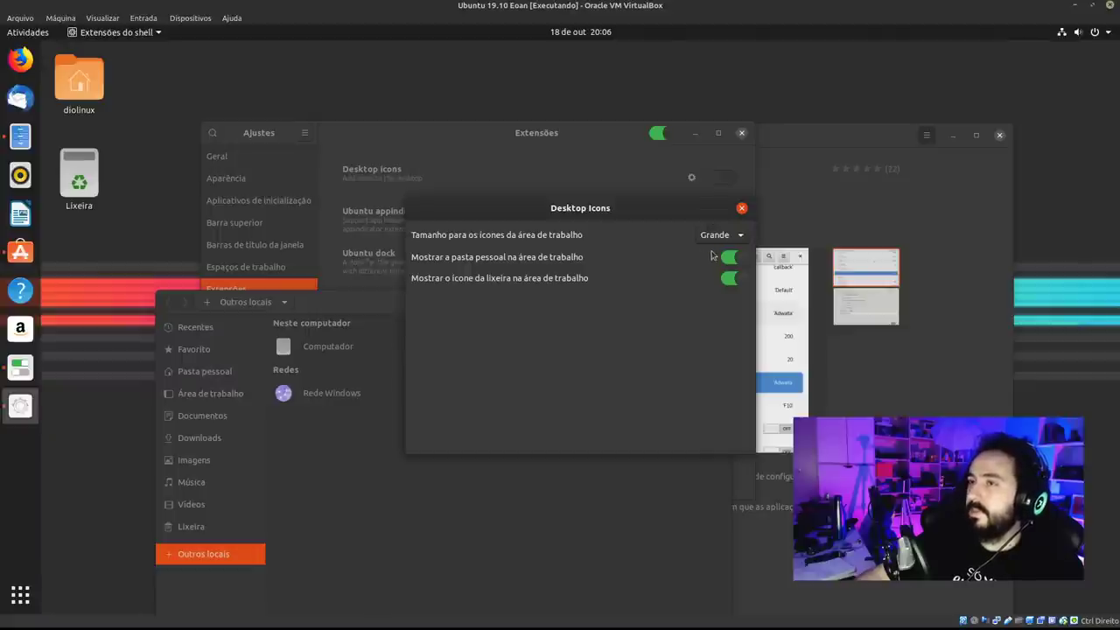
{"action": "left_click", "coordinate": [720, 235]}
{"action": "left_click", "coordinate": [717, 202]}
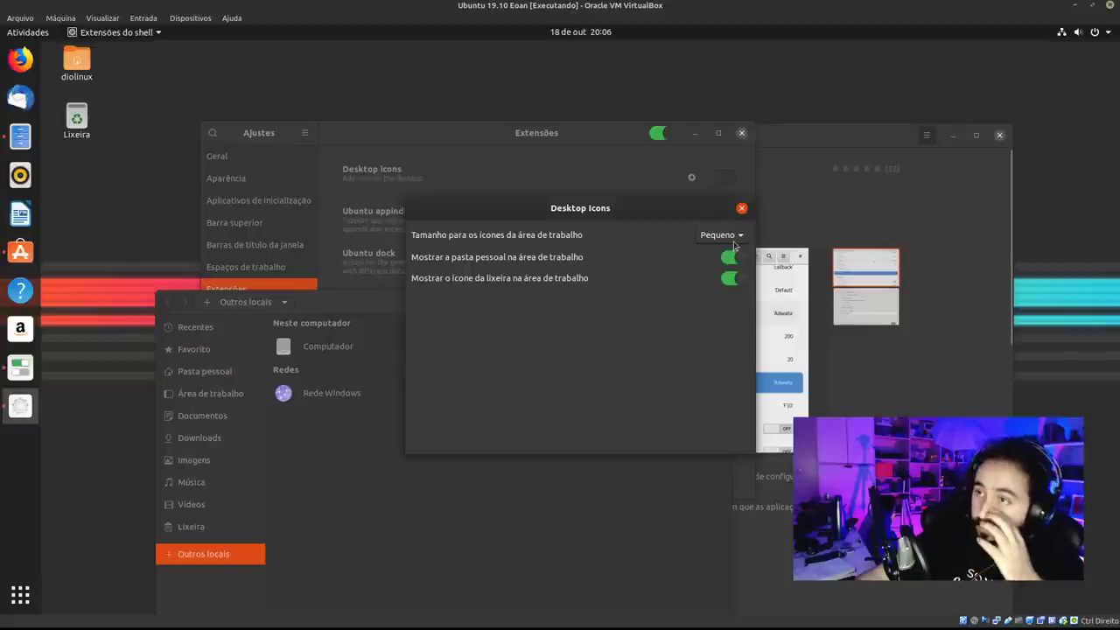
{"action": "left_click", "coordinate": [733, 242]}
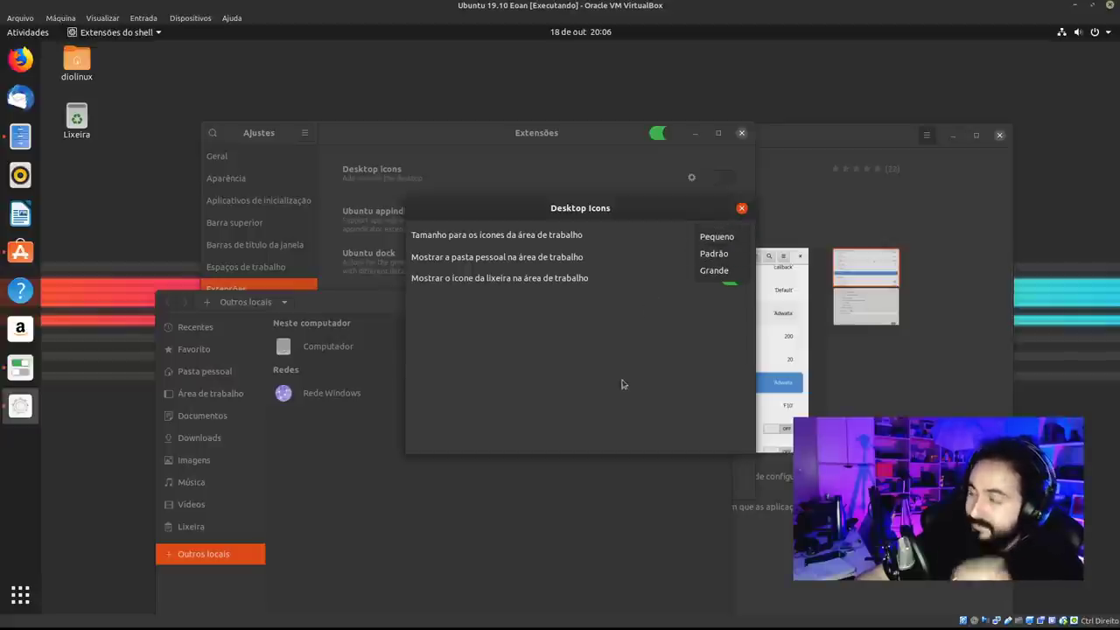
{"action": "left_click", "coordinate": [716, 236]}
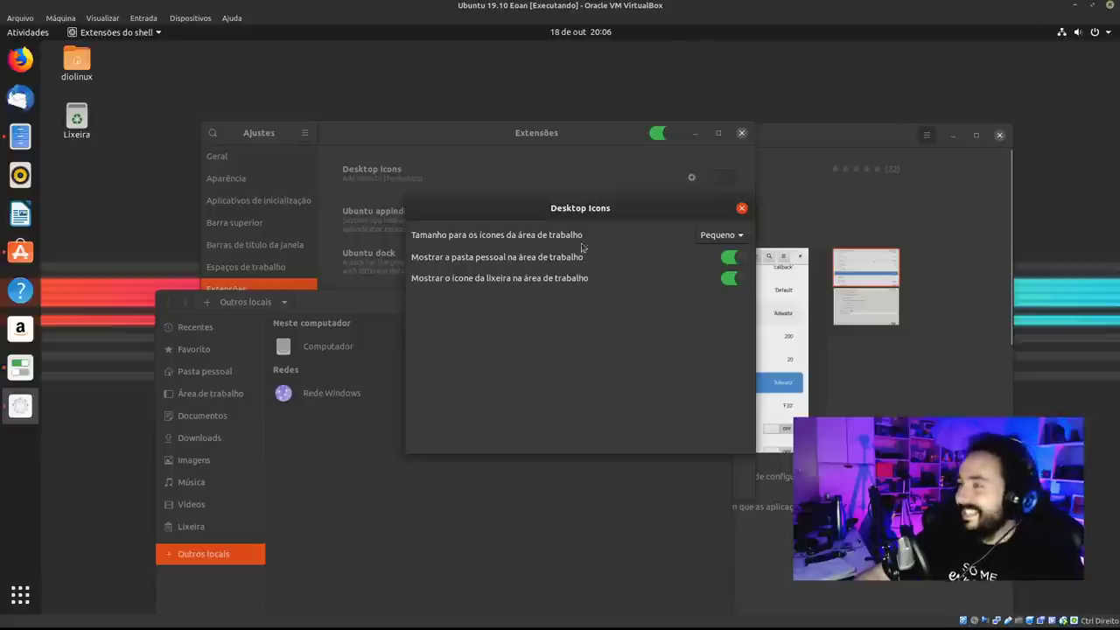
{"action": "left_click", "coordinate": [601, 201]}
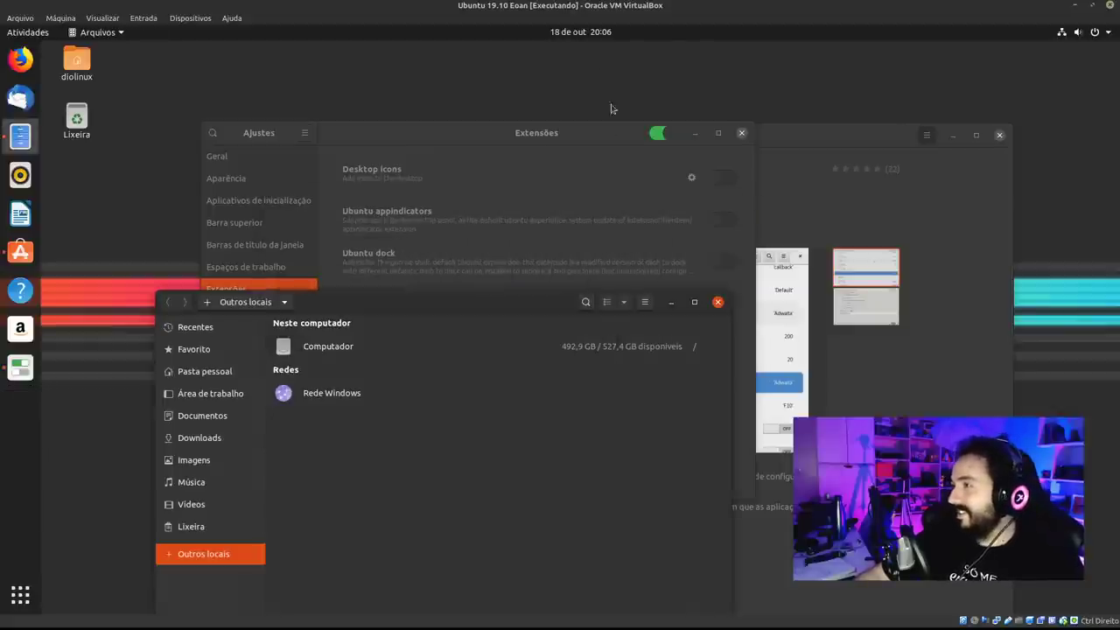
{"action": "left_click", "coordinate": [864, 196]}
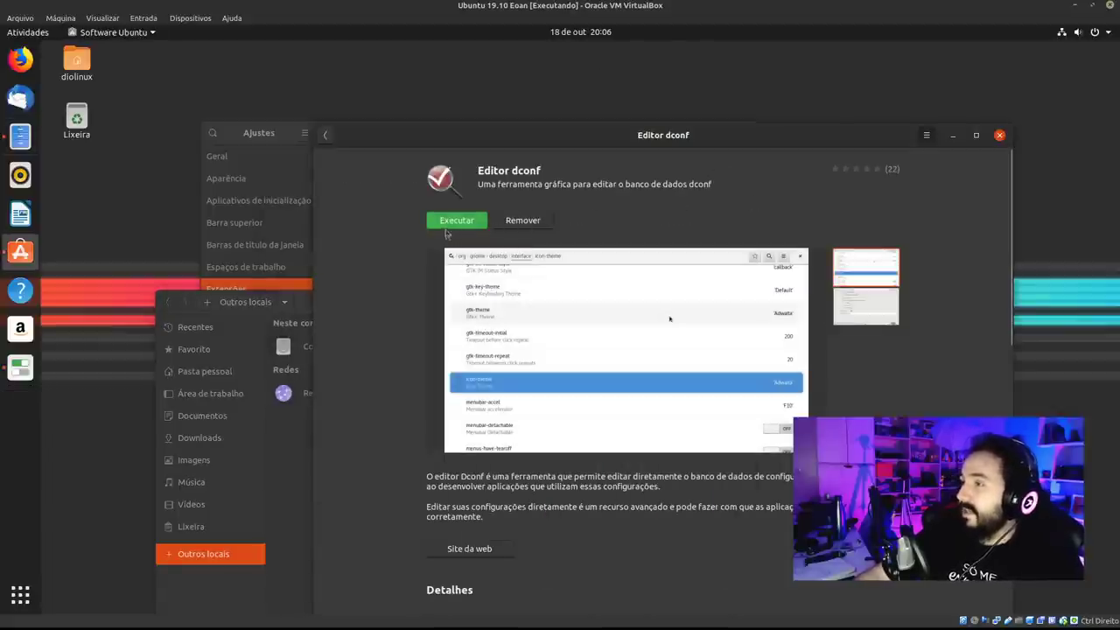
{"action": "left_click", "coordinate": [448, 227]}
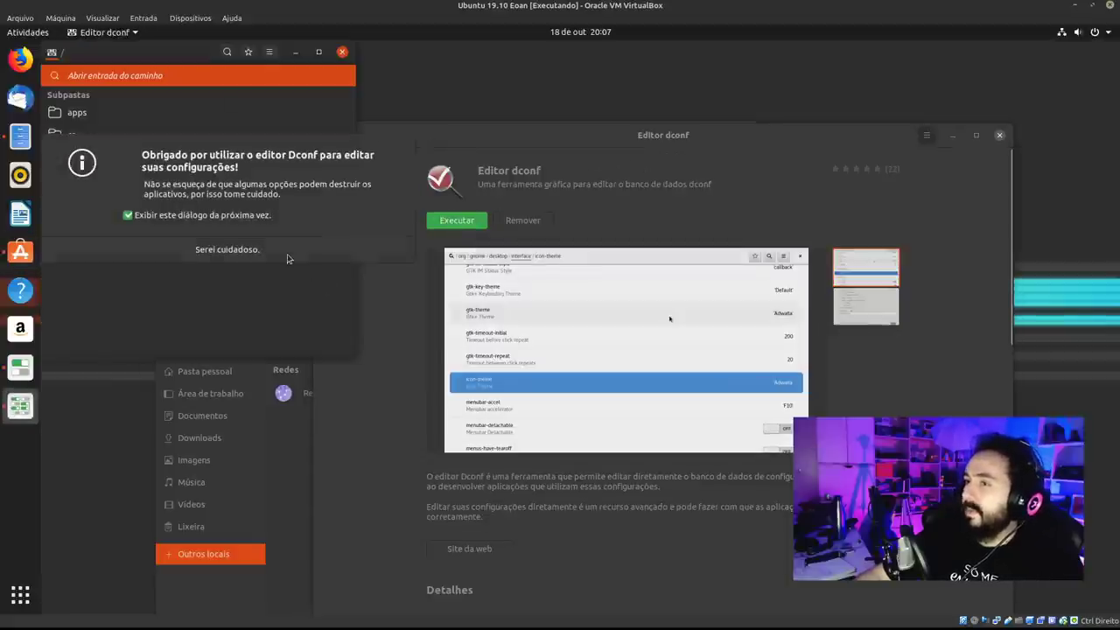
{"action": "left_click", "coordinate": [287, 258]}
{"action": "left_click_drag", "start_coordinate": [175, 54], "coordinate": [295, 117]}
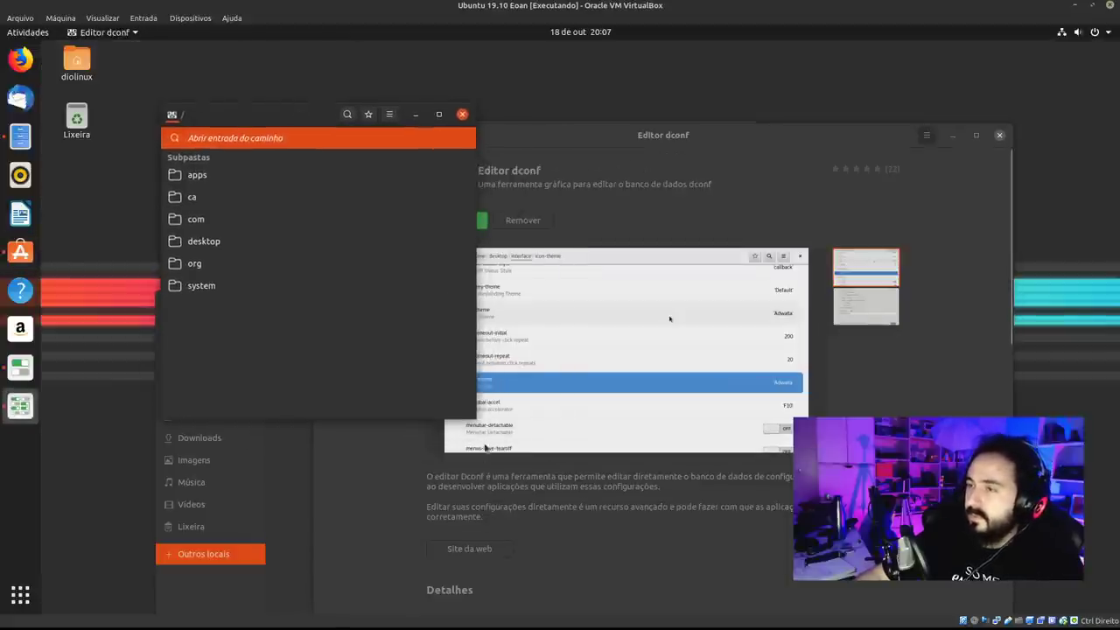
{"action": "left_click_drag", "start_coordinate": [471, 420], "coordinate": [738, 467]}
{"action": "left_click_drag", "start_coordinate": [490, 112], "coordinate": [437, 93]}
{"action": "left_click", "coordinate": [556, 96]}
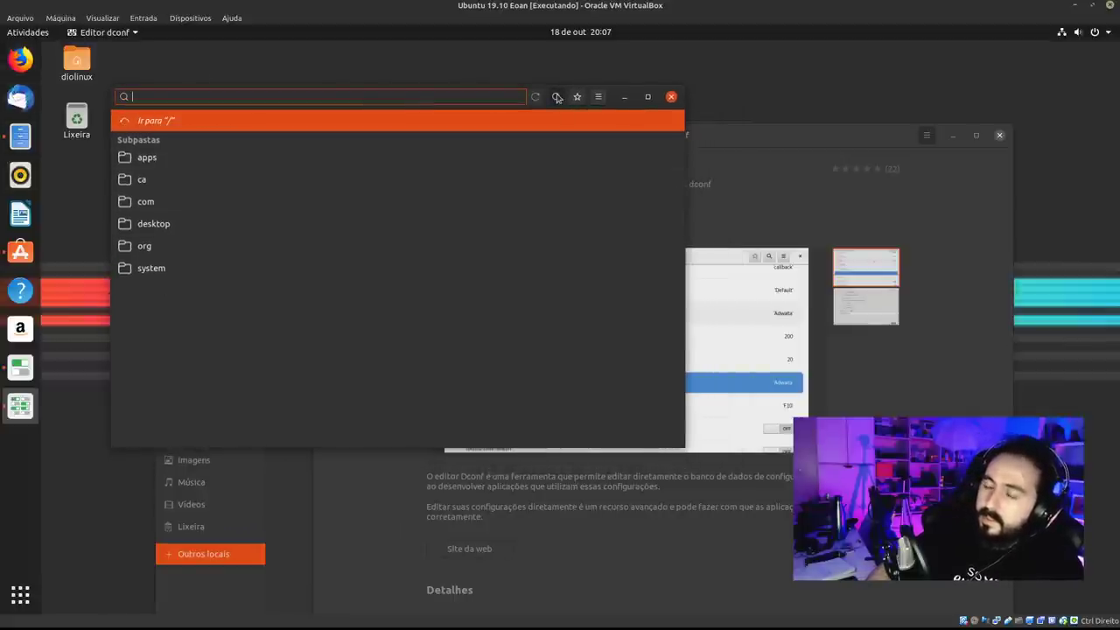
{"action": "type", "text": "dash"}
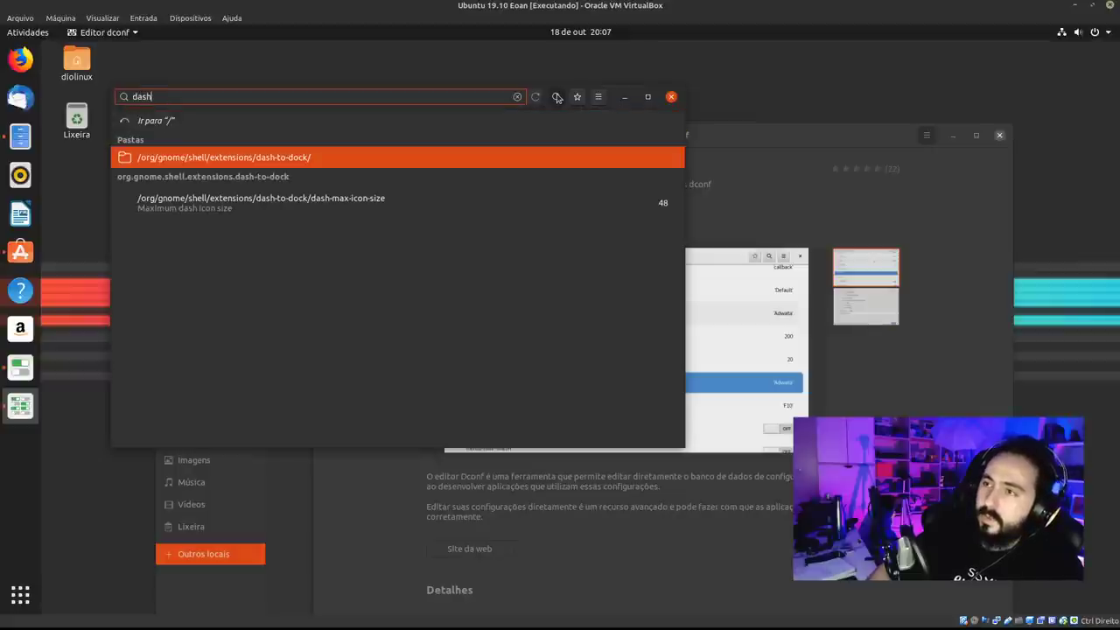
{"action": "type", "text": "-to"}
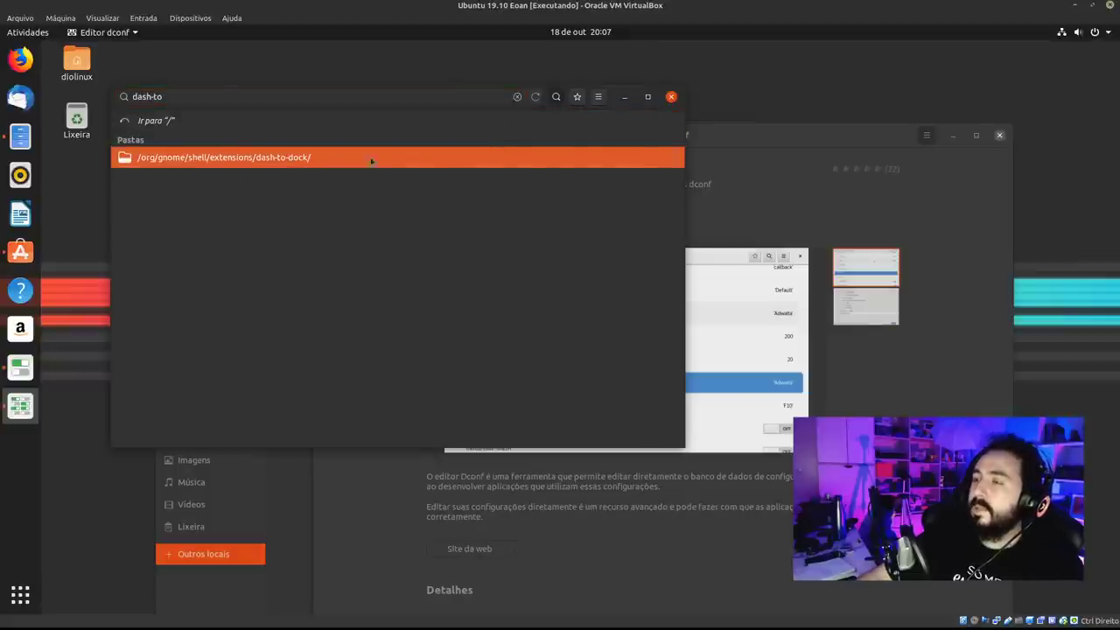
{"action": "left_click", "coordinate": [370, 159]}
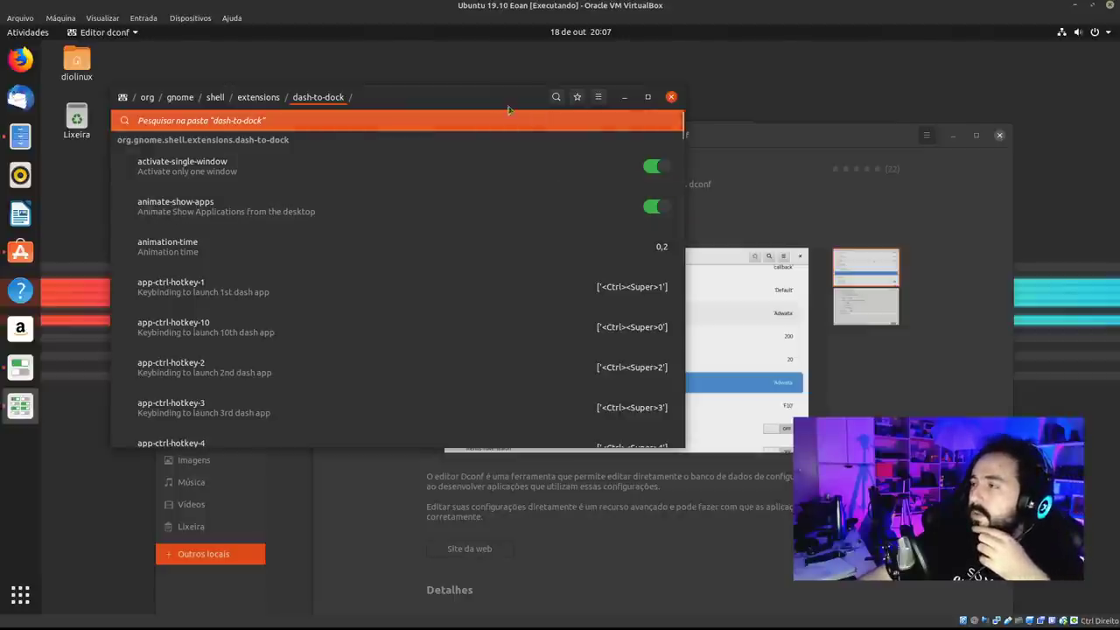
{"action": "left_click_drag", "start_coordinate": [659, 109], "coordinate": [667, 463]}
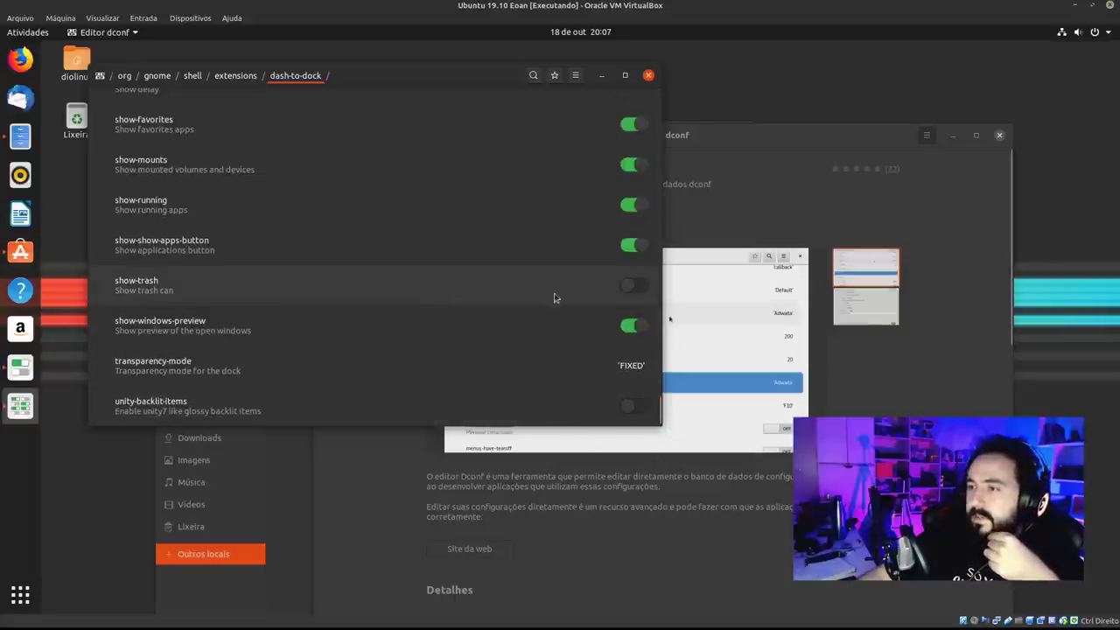
{"action": "left_click", "coordinate": [633, 287]}
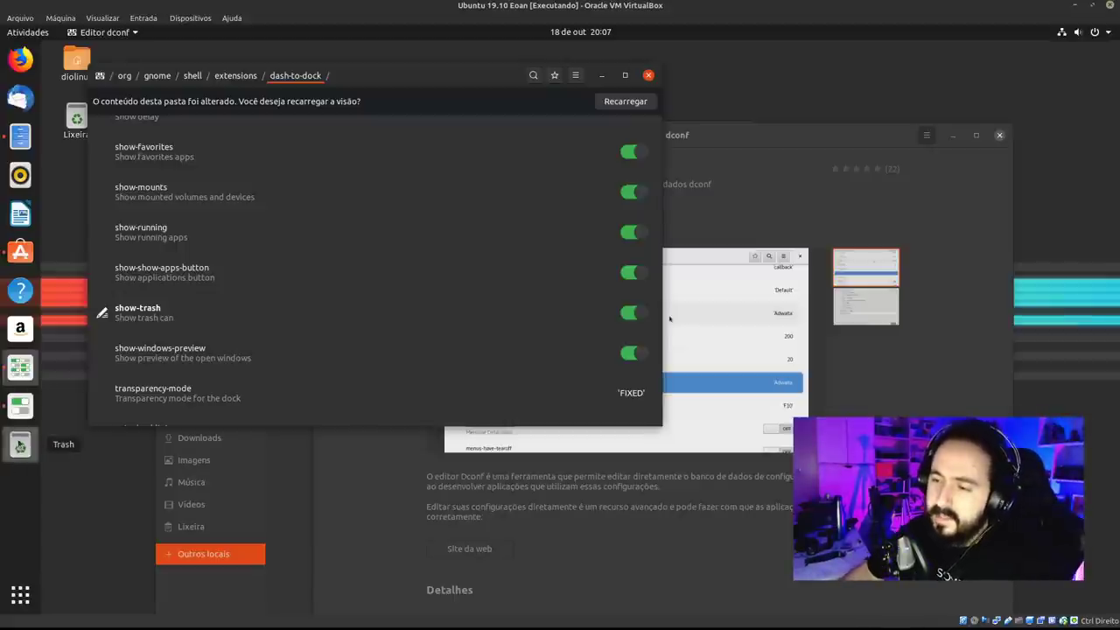
{"action": "left_click_drag", "start_coordinate": [21, 444], "coordinate": [34, 346]}
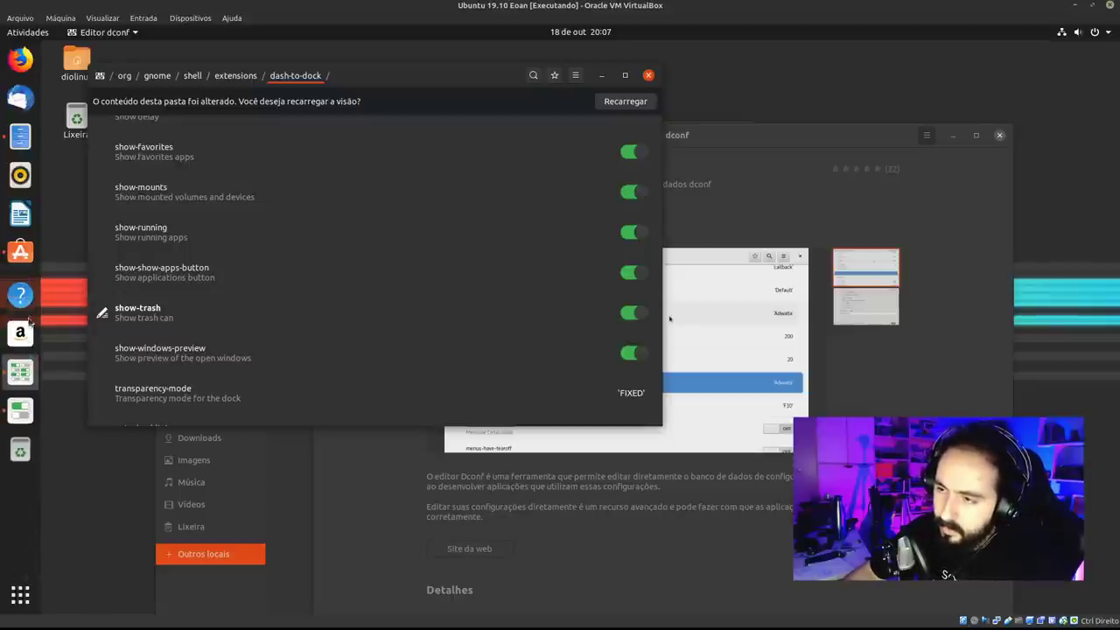
{"action": "left_click", "coordinate": [19, 447]}
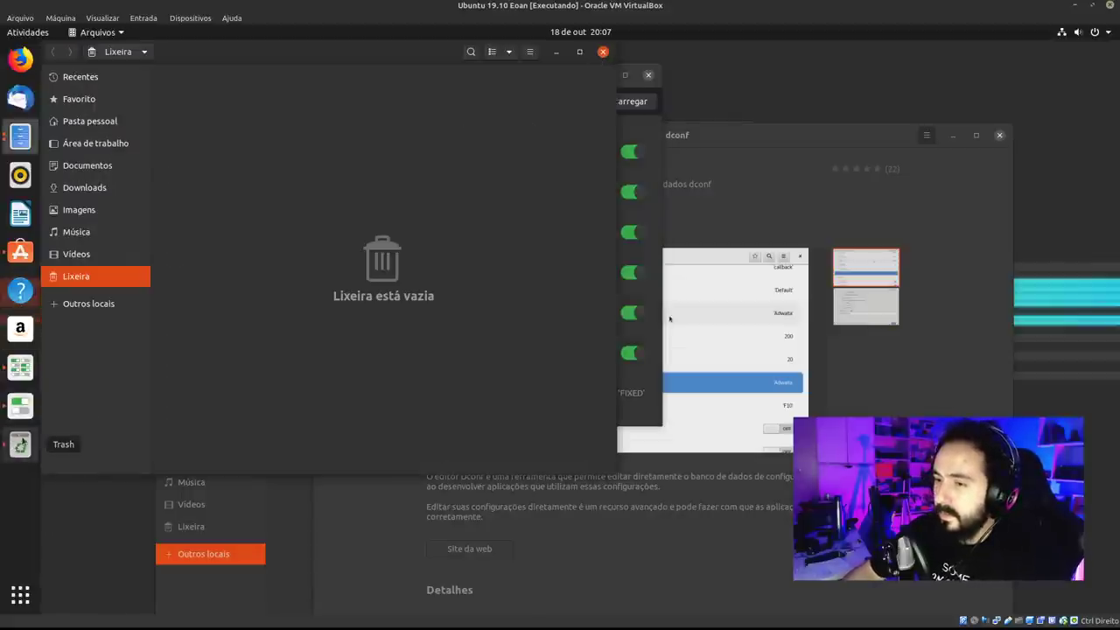
{"action": "left_click", "coordinate": [603, 51]}
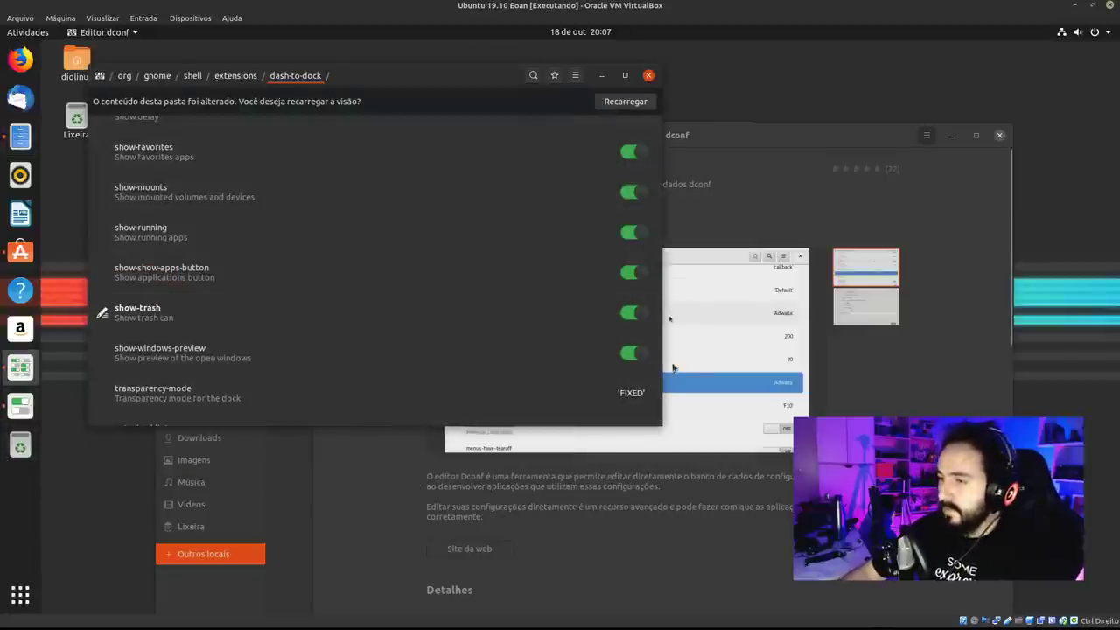
{"action": "left_click", "coordinate": [642, 317]}
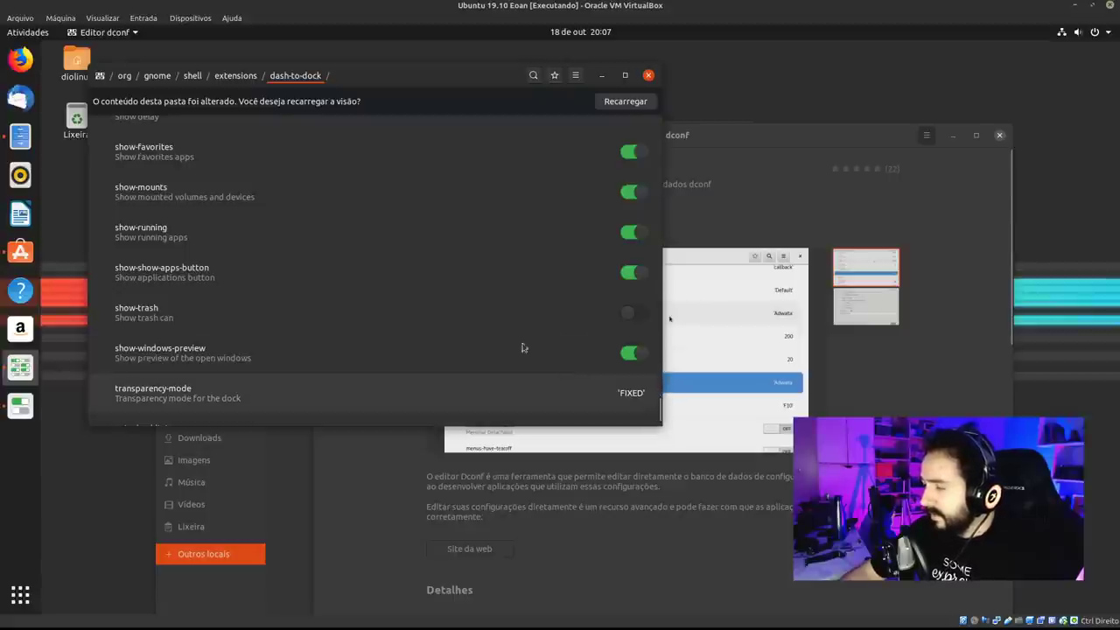
{"action": "scroll", "coordinate": [447, 318], "scroll_direction": "up", "scroll_amount": 1}
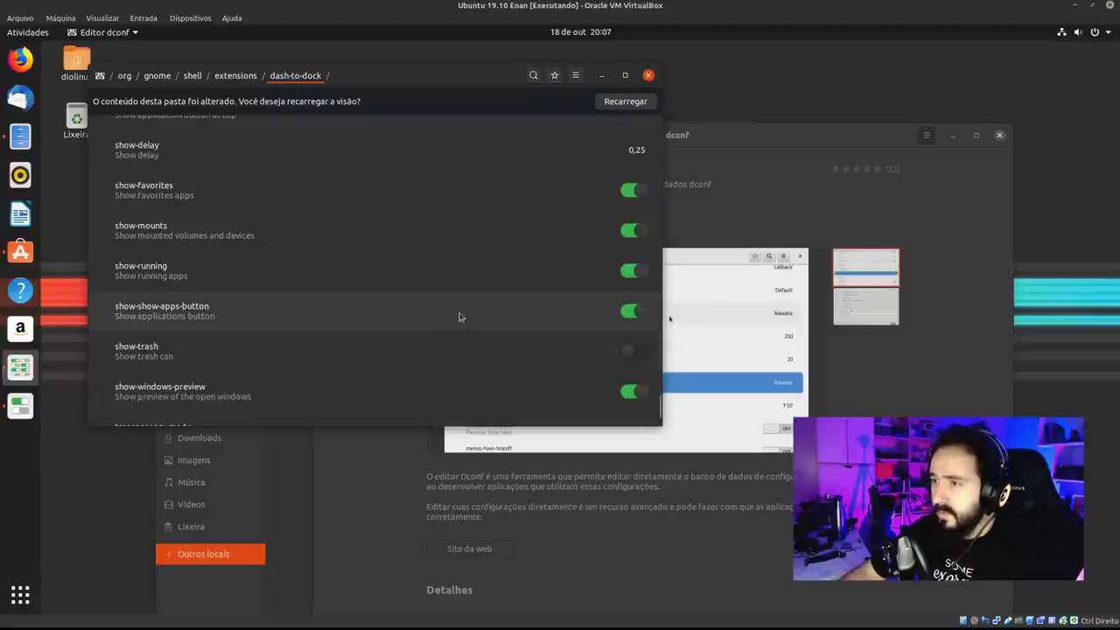
{"action": "left_click", "coordinate": [630, 233]}
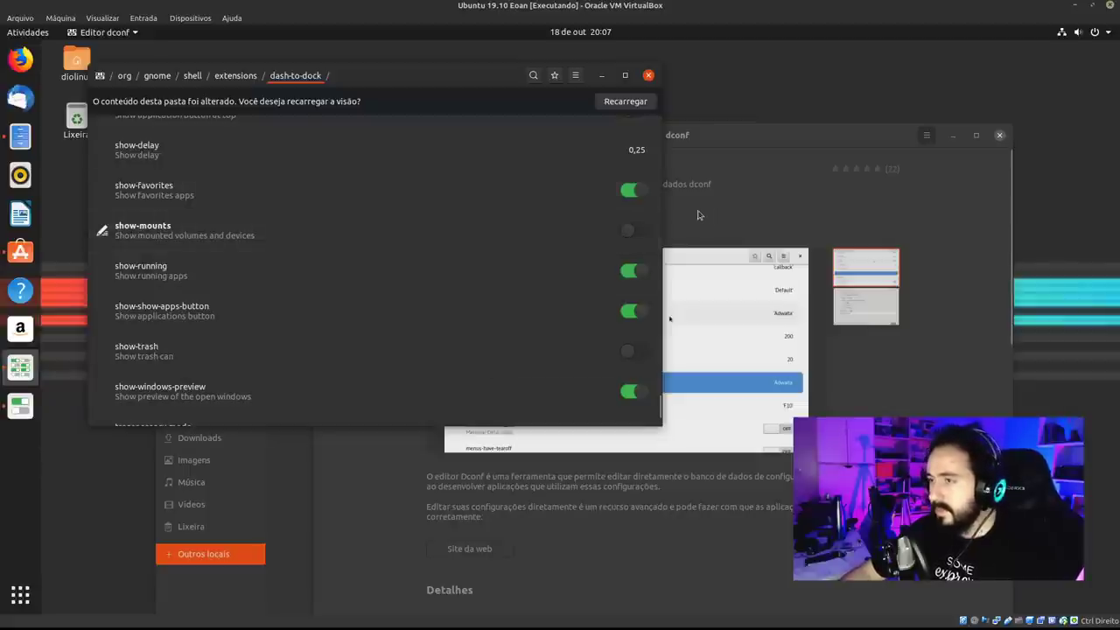
{"action": "left_click", "coordinate": [630, 230]}
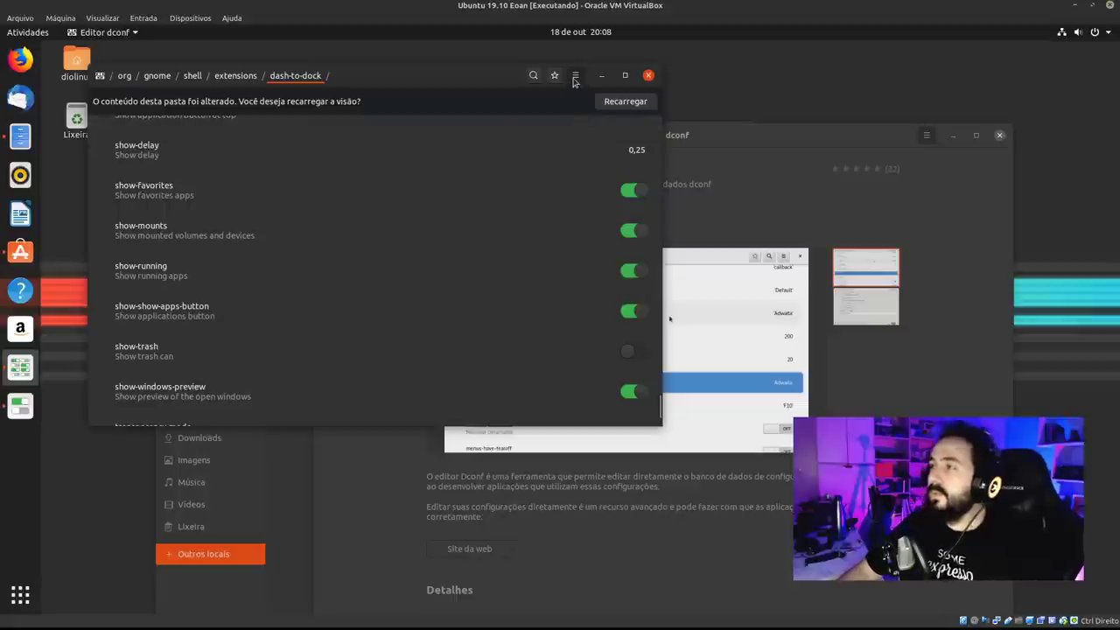
{"action": "left_click", "coordinate": [575, 76]}
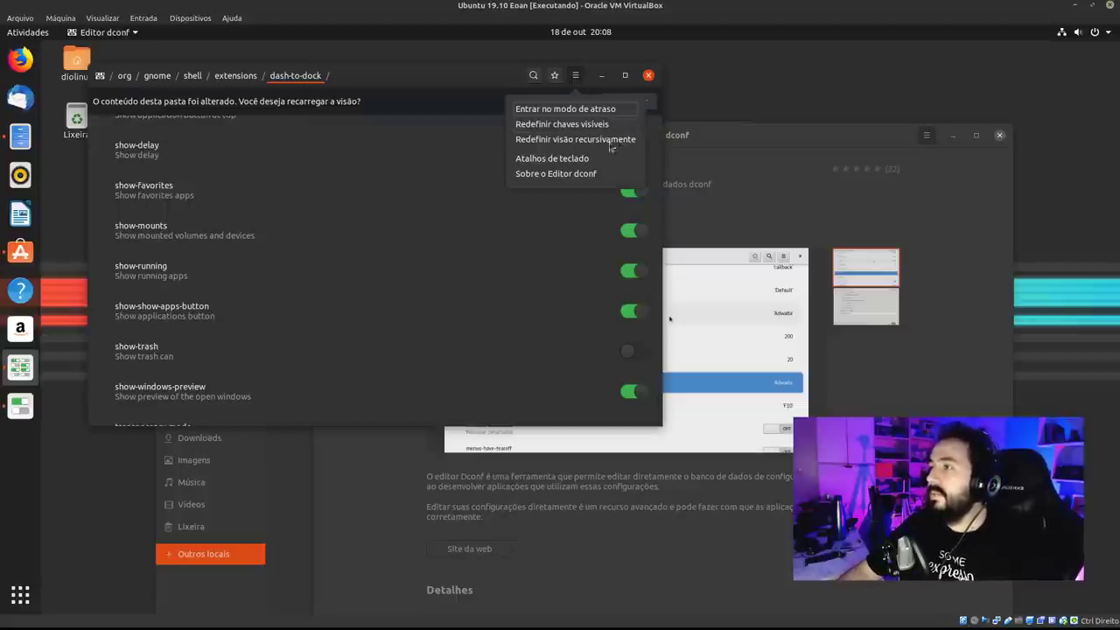
{"action": "left_click", "coordinate": [469, 83]}
{"action": "left_click", "coordinate": [628, 101]}
{"action": "left_click", "coordinate": [648, 76]}
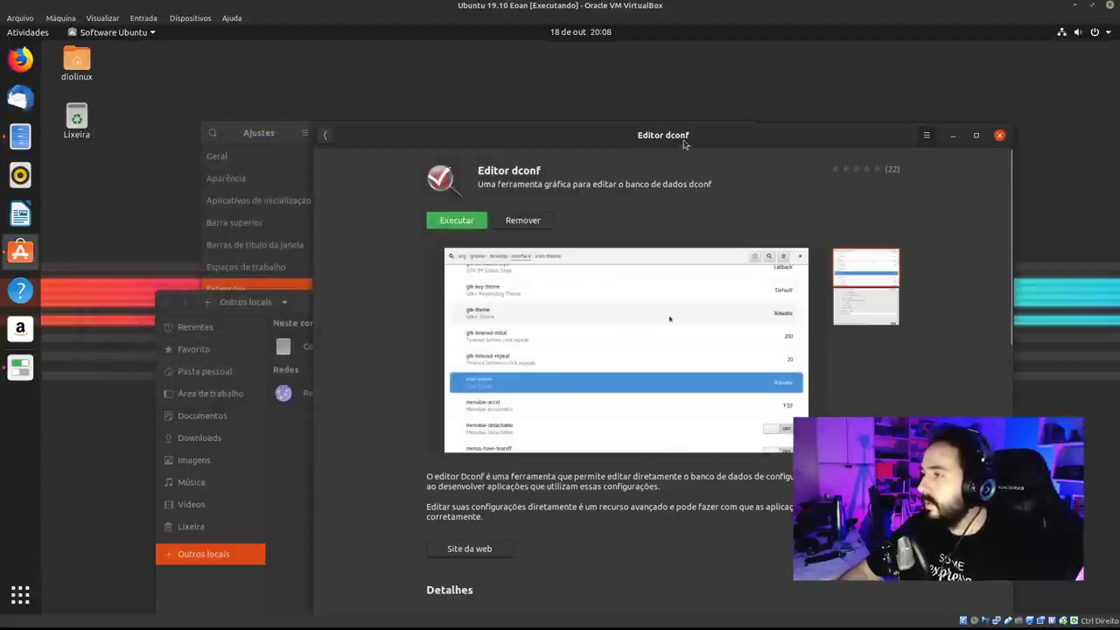
Go back from the dconf Editor page to the Ubuntu Software overview.
{"action": "left_click_drag", "start_coordinate": [685, 143], "coordinate": [528, 88]}
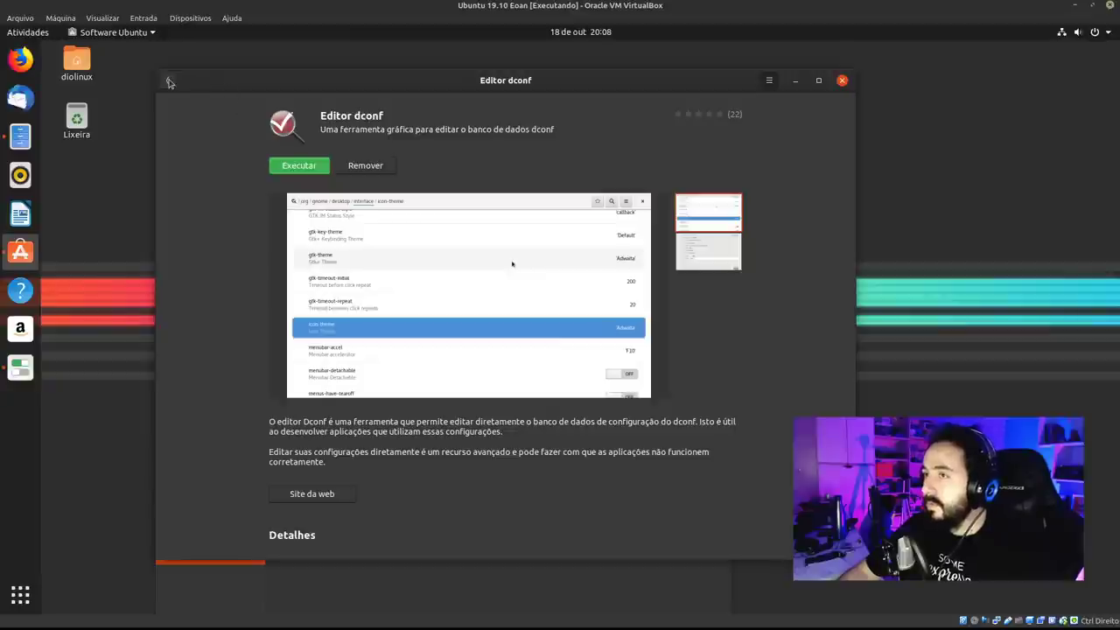
{"action": "left_click", "coordinate": [167, 80]}
{"action": "left_click", "coordinate": [424, 80]}
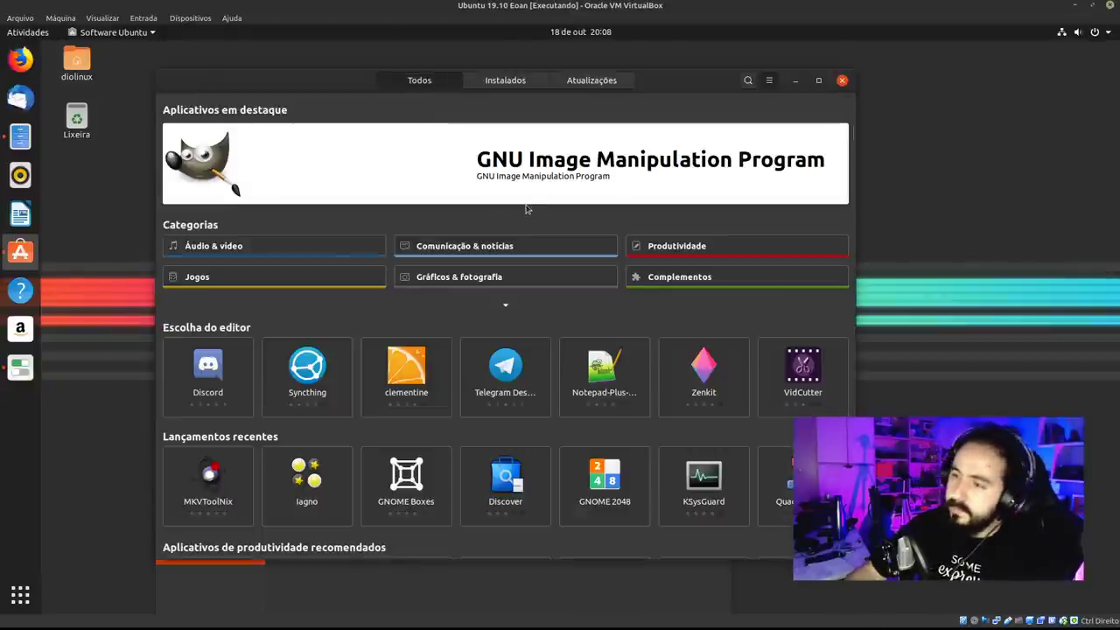
{"action": "left_click", "coordinate": [770, 80]}
{"action": "left_click", "coordinate": [527, 127]}
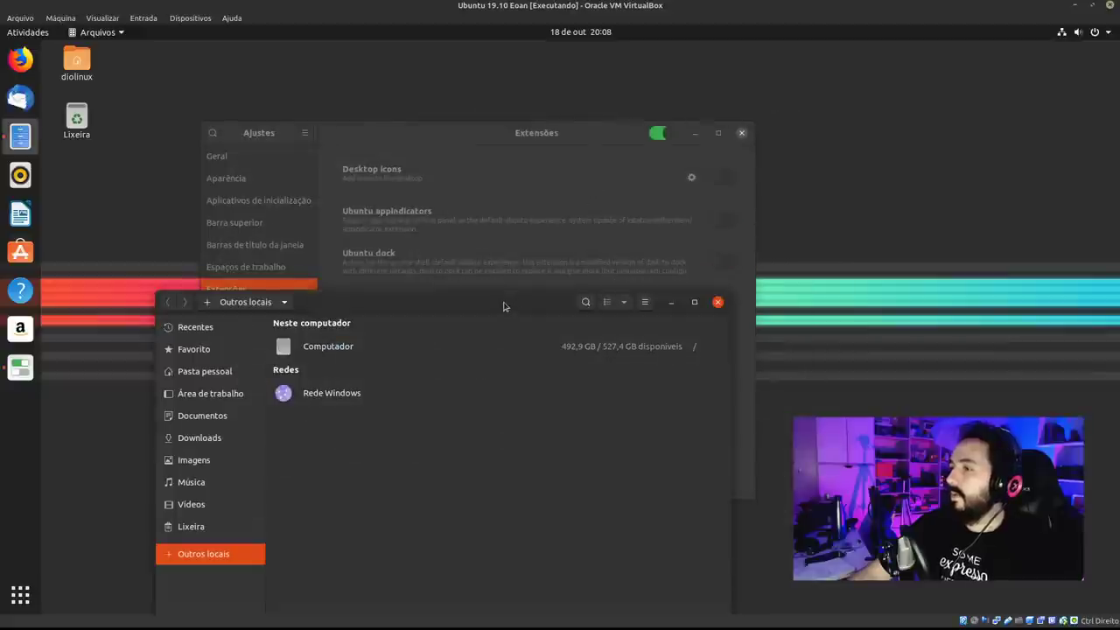
Close the Files and Tweaks windows and reopen Ubuntu Software from the dock.
{"action": "left_click", "coordinate": [721, 193]}
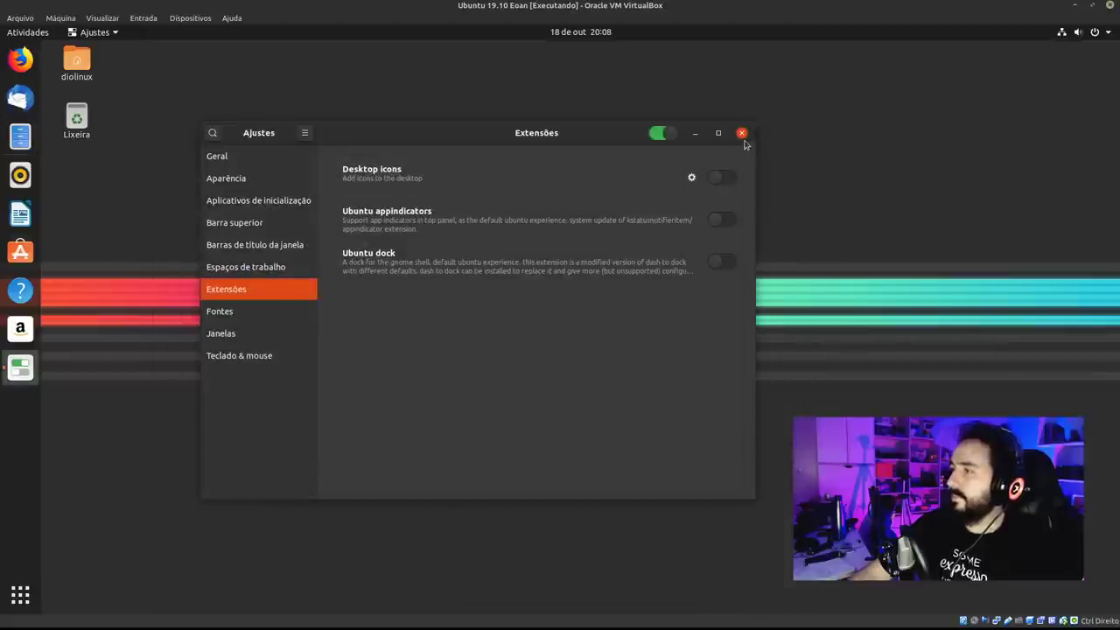
{"action": "left_click", "coordinate": [742, 133]}
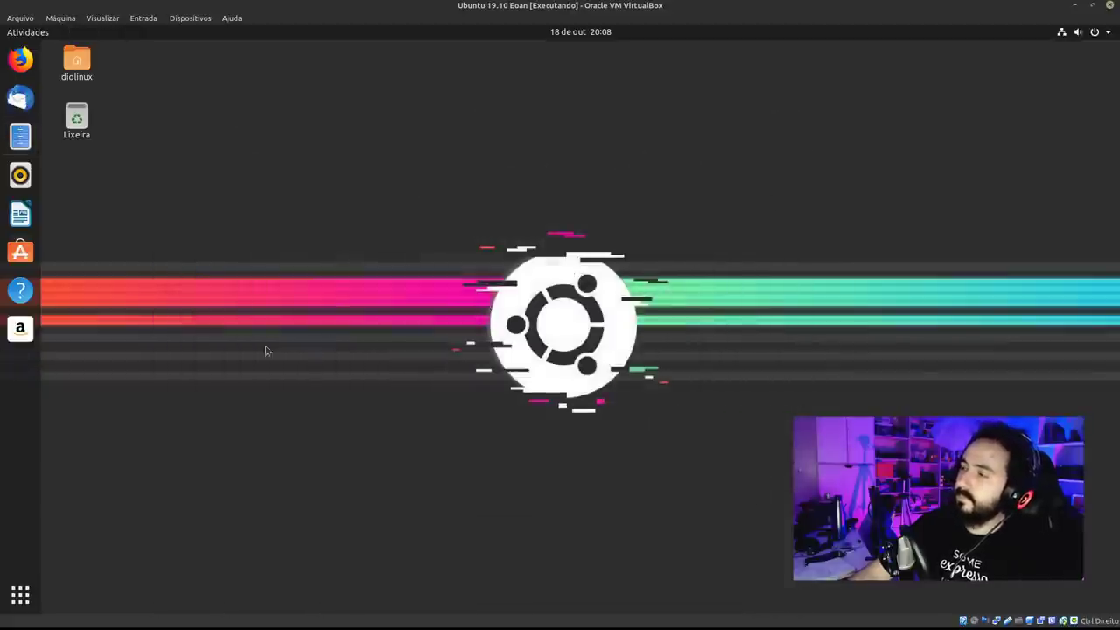
{"action": "left_click", "coordinate": [38, 253]}
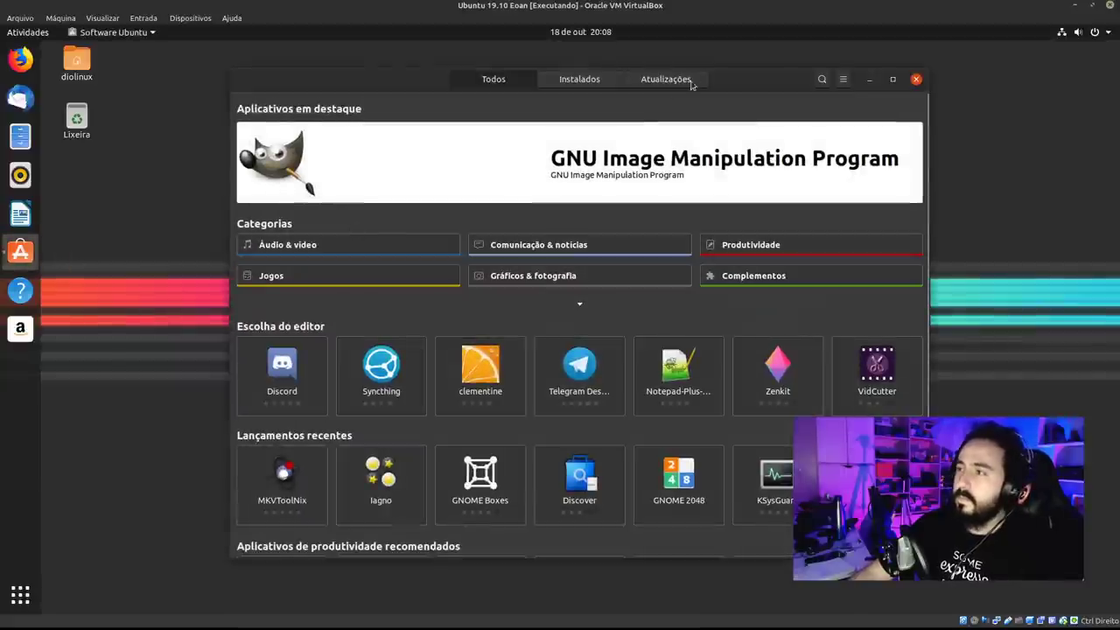
{"action": "left_click_drag", "start_coordinate": [742, 82], "coordinate": [648, 65]}
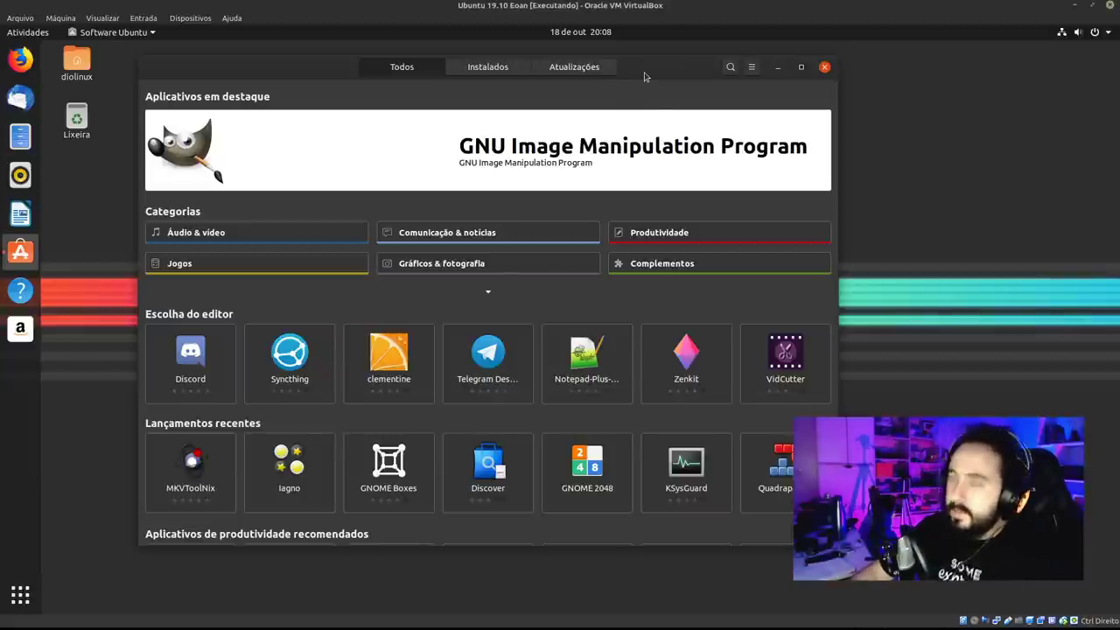
{"action": "key", "text": "super"}
Launch dconf Editor from the activities search and dismiss the careful-editing warning.
{"action": "type", "text": "dconf"}
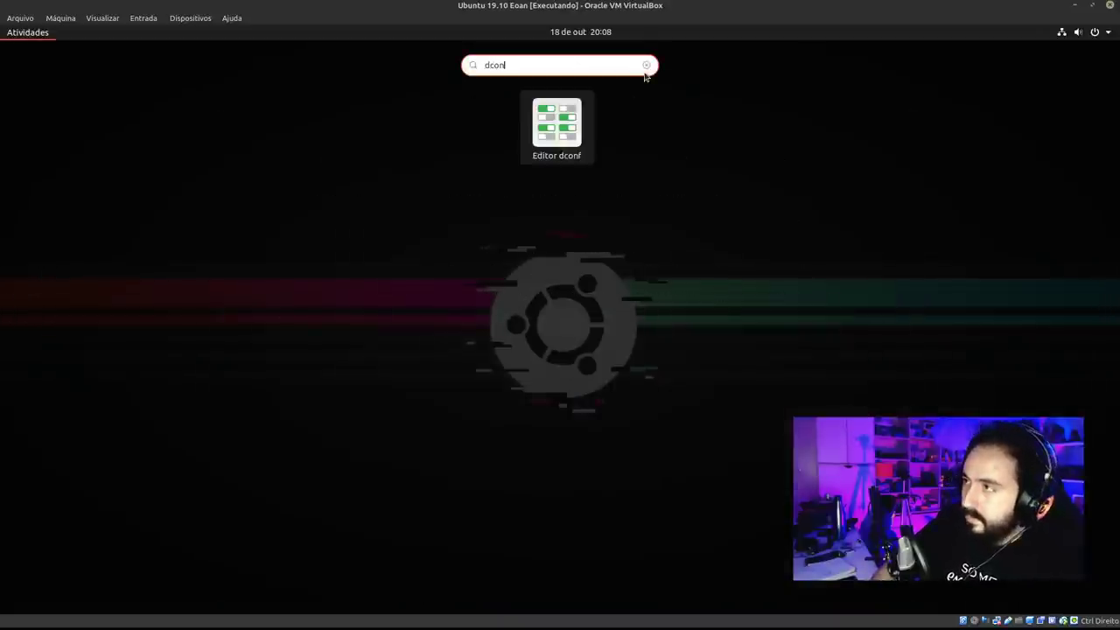
{"action": "key", "text": "Return"}
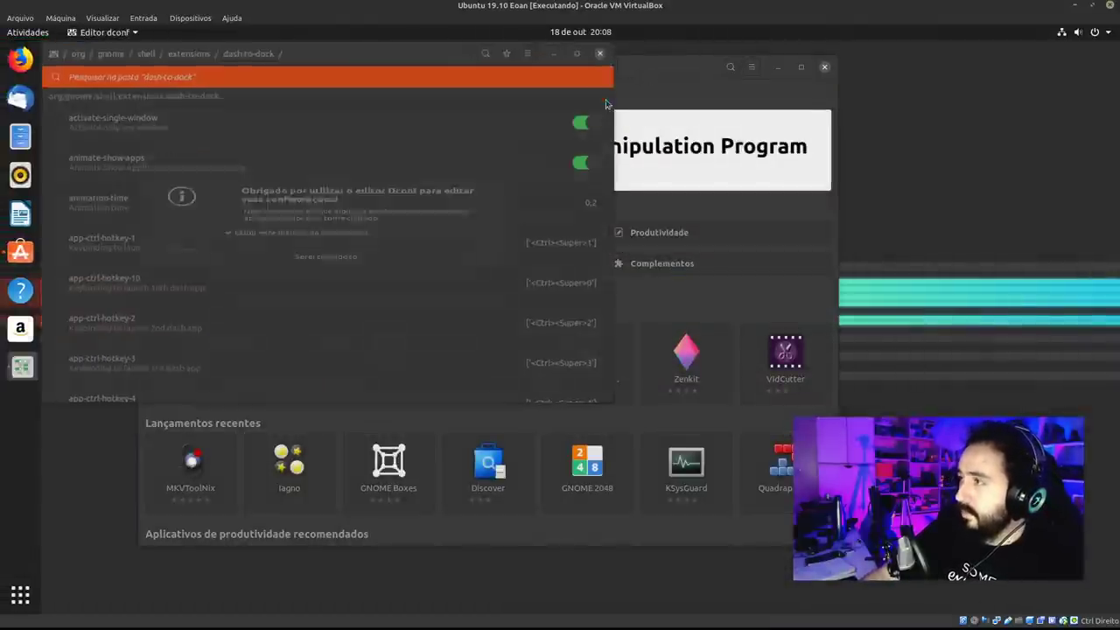
{"action": "left_click", "coordinate": [436, 269]}
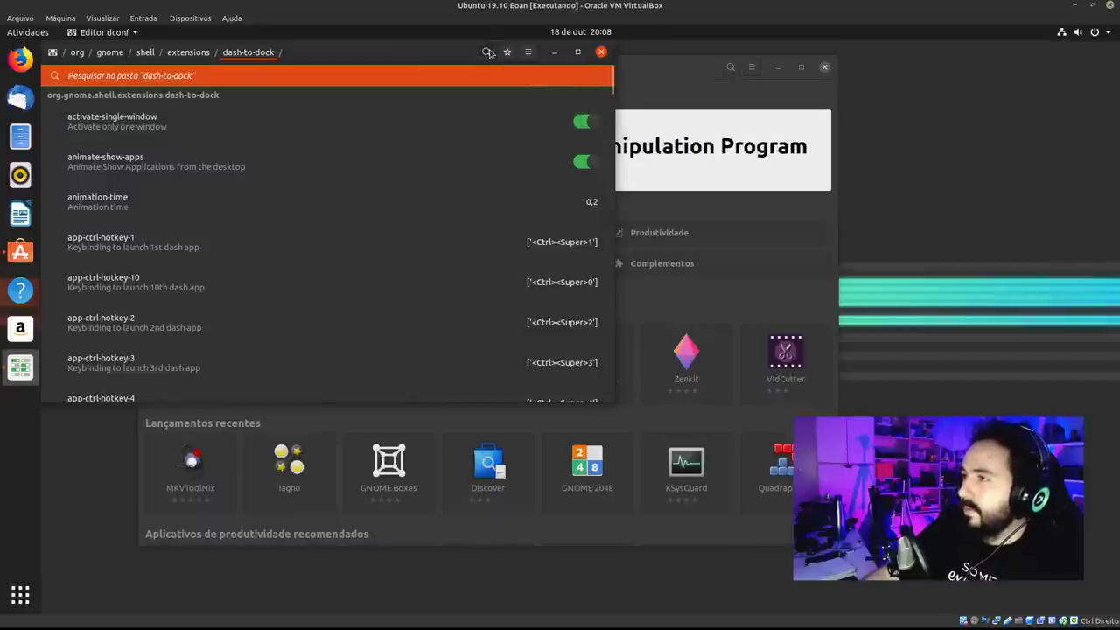
Search 'minimize on cl', go to /org/gnome/shell/extensions/dash-to-dock/ and scroll to click-action.
{"action": "left_click", "coordinate": [399, 77]}
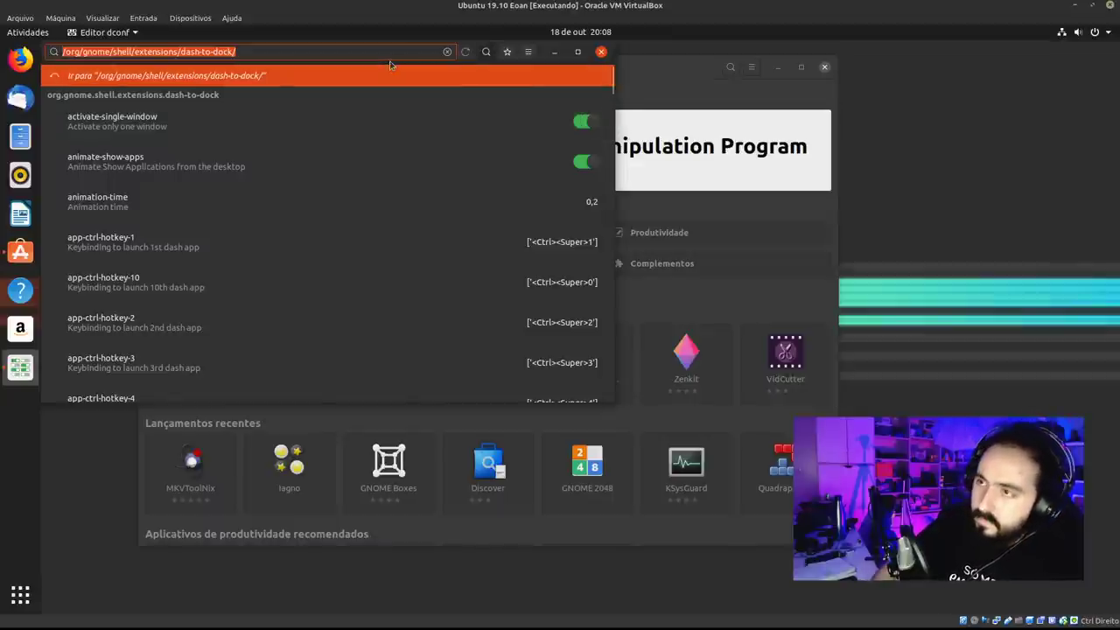
{"action": "type", "text": "moin"}
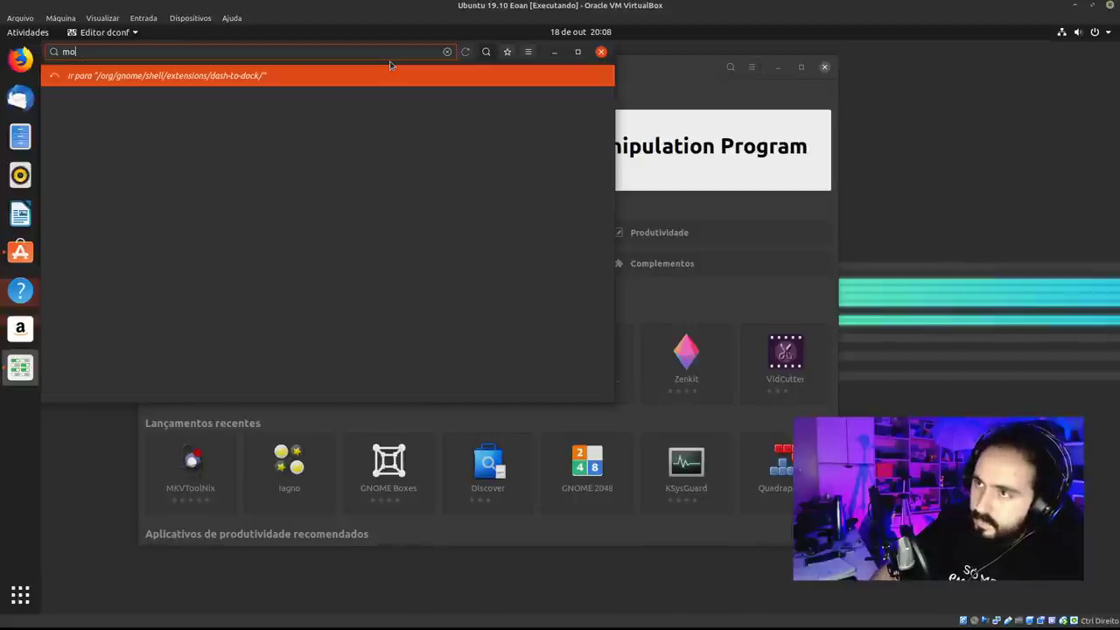
{"action": "key", "text": "BackSpace"}
{"action": "type", "text": "inimize o"}
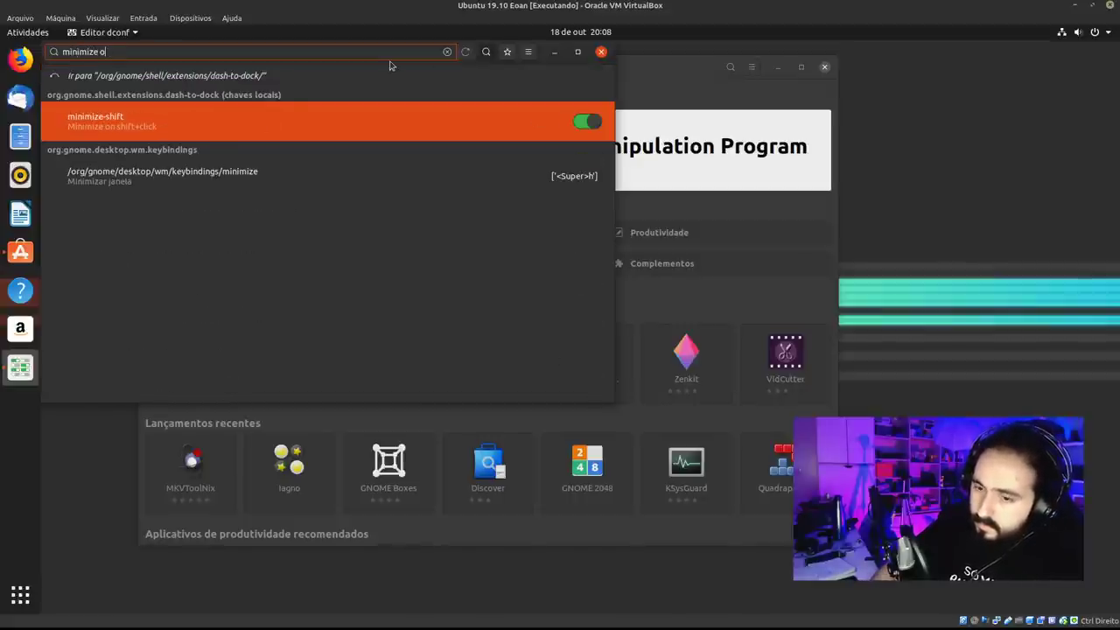
{"action": "type", "text": "n cli"}
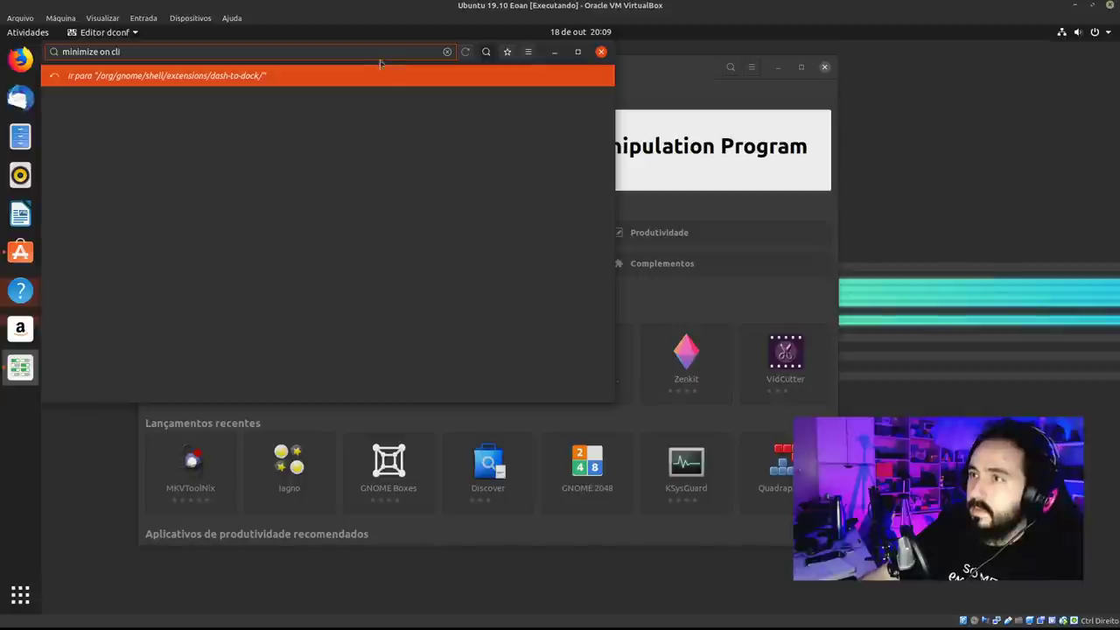
{"action": "left_click", "coordinate": [336, 77]}
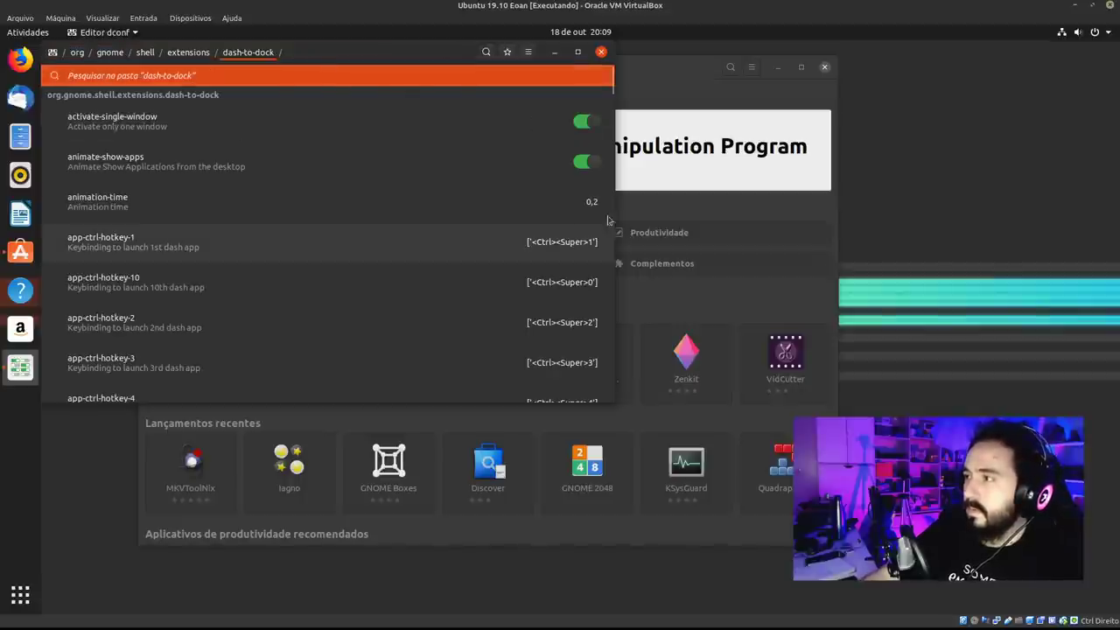
{"action": "scroll", "coordinate": [612, 114], "scroll_direction": "down", "scroll_amount": 4}
{"action": "scroll", "coordinate": [612, 114], "scroll_direction": "down", "scroll_amount": 15}
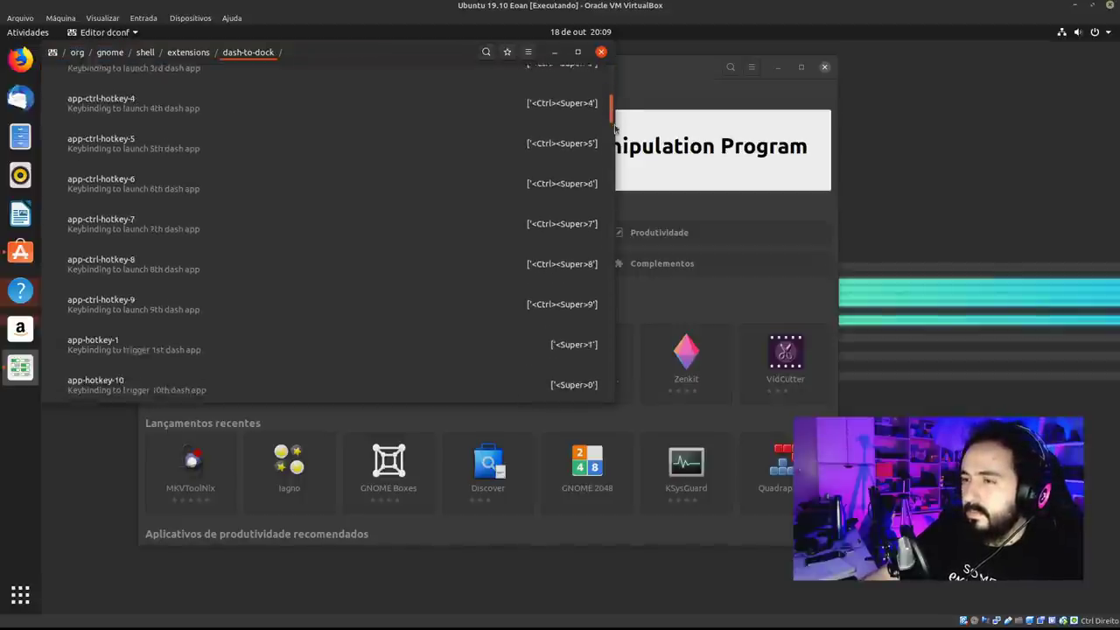
{"action": "left_click_drag", "start_coordinate": [617, 168], "coordinate": [606, 237]}
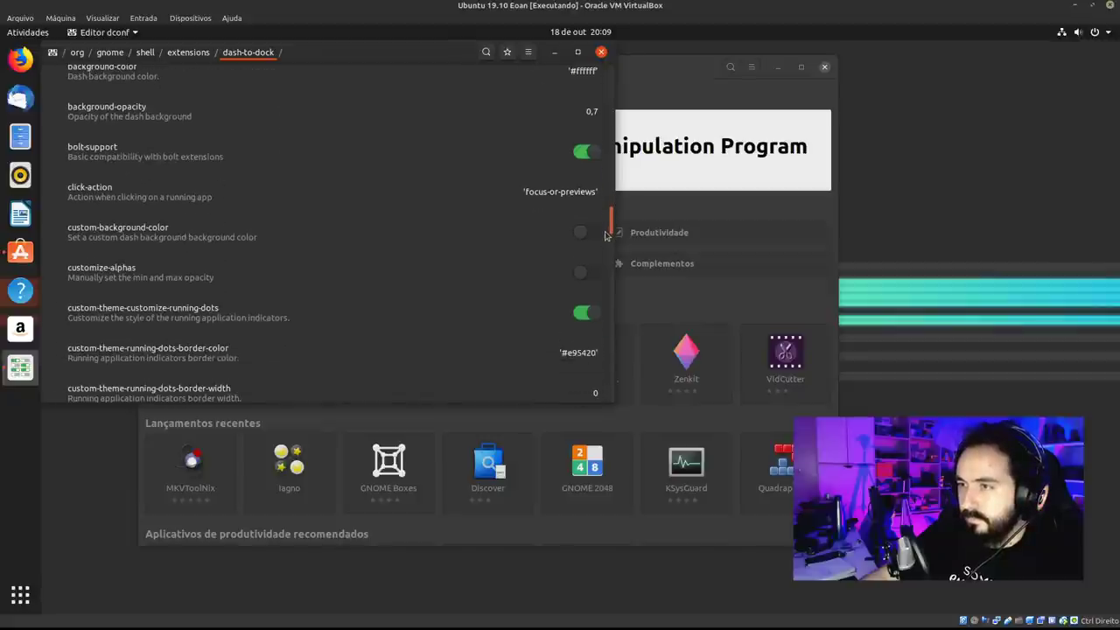
Open click-action's details, disable its default value and view the possible values.
{"action": "left_click", "coordinate": [368, 200]}
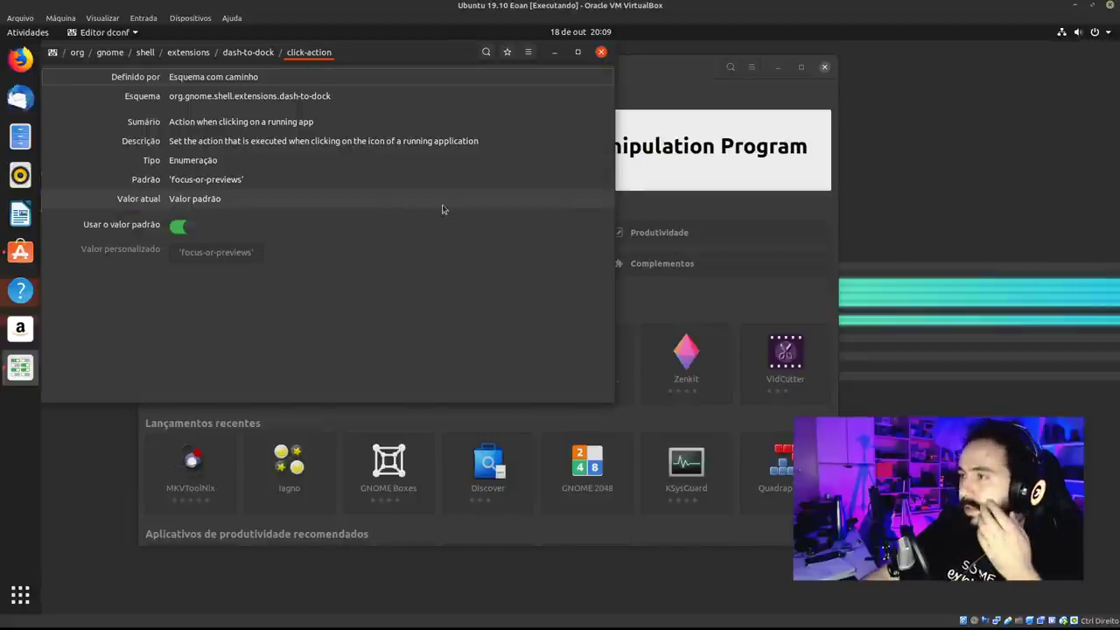
{"action": "left_click", "coordinate": [185, 230]}
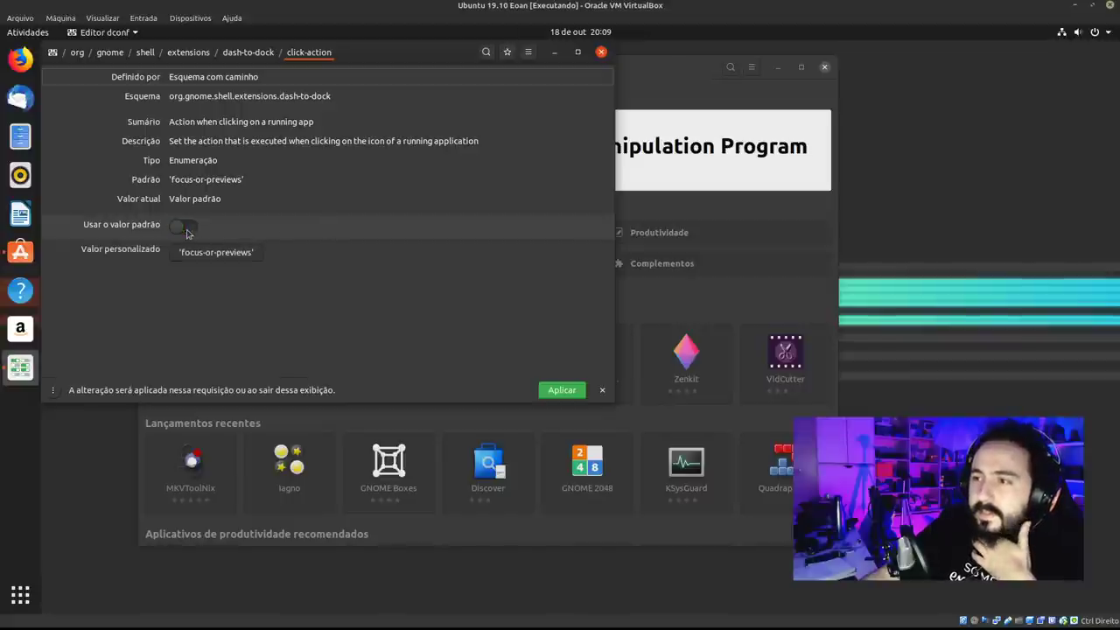
{"action": "left_click", "coordinate": [246, 255]}
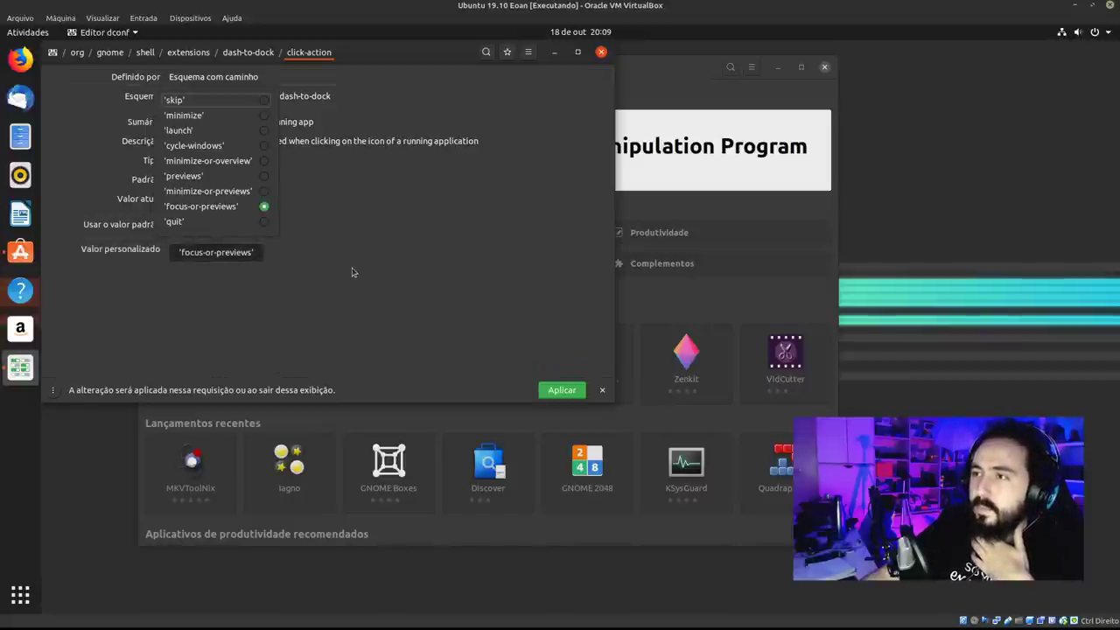
{"action": "left_click", "coordinate": [291, 304]}
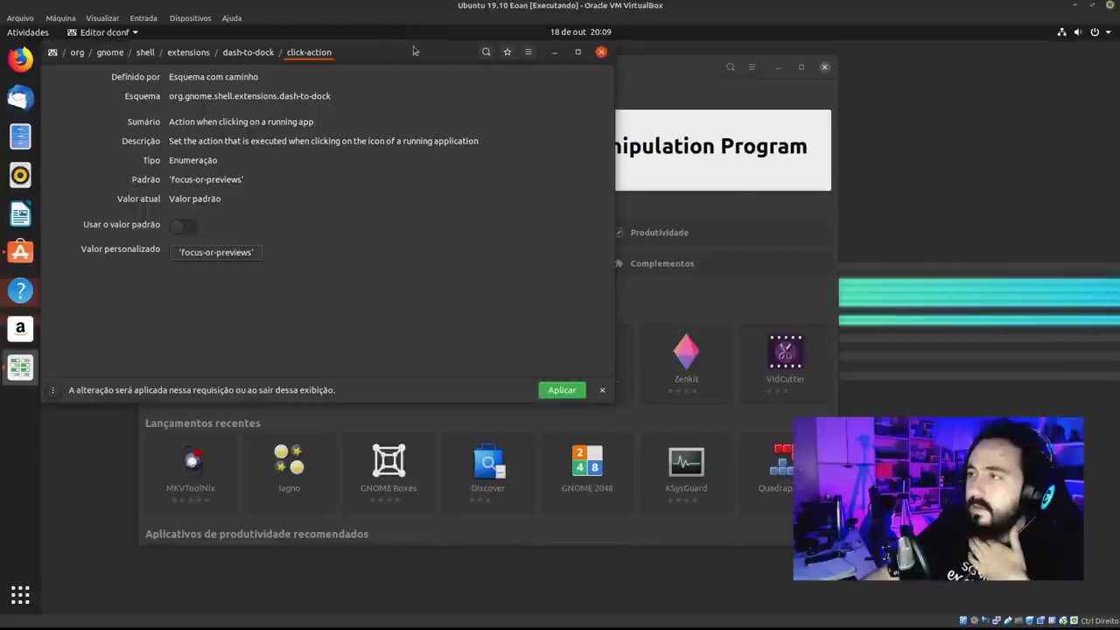
Open a Files window, then minimize and restore it.
{"action": "left_click", "coordinate": [20, 136]}
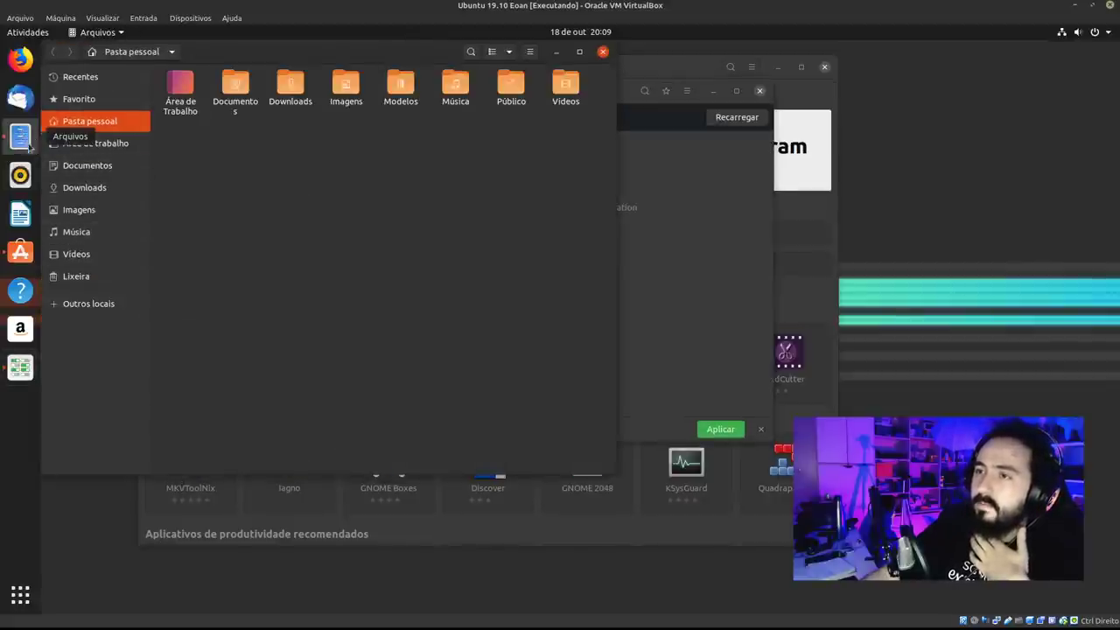
{"action": "left_click_drag", "start_coordinate": [321, 51], "coordinate": [392, 92]}
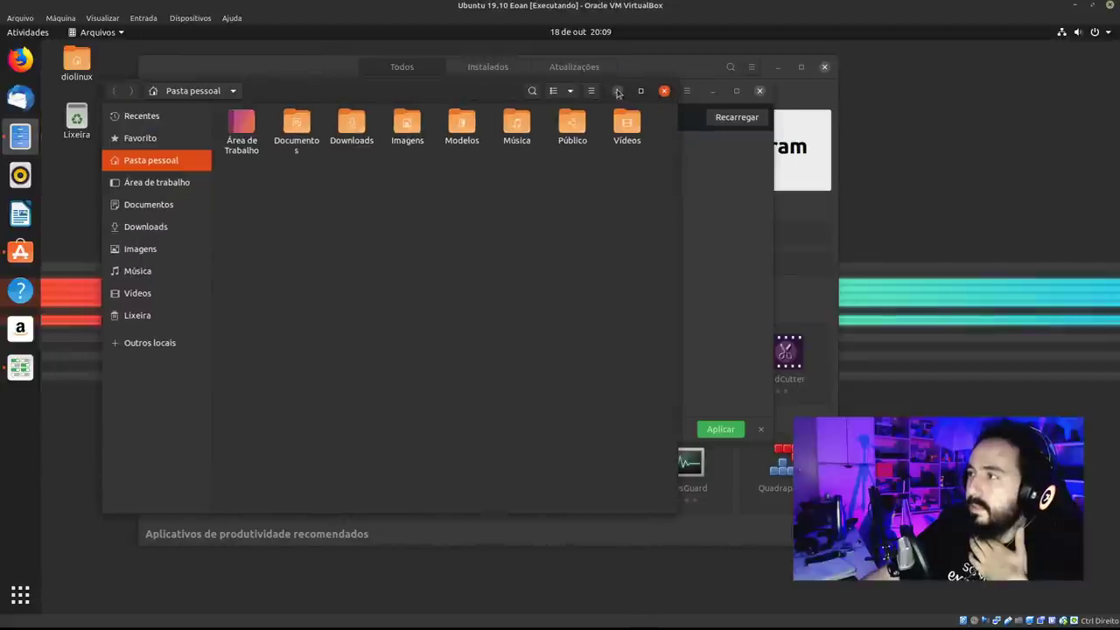
{"action": "left_click", "coordinate": [626, 93]}
{"action": "left_click", "coordinate": [21, 138]}
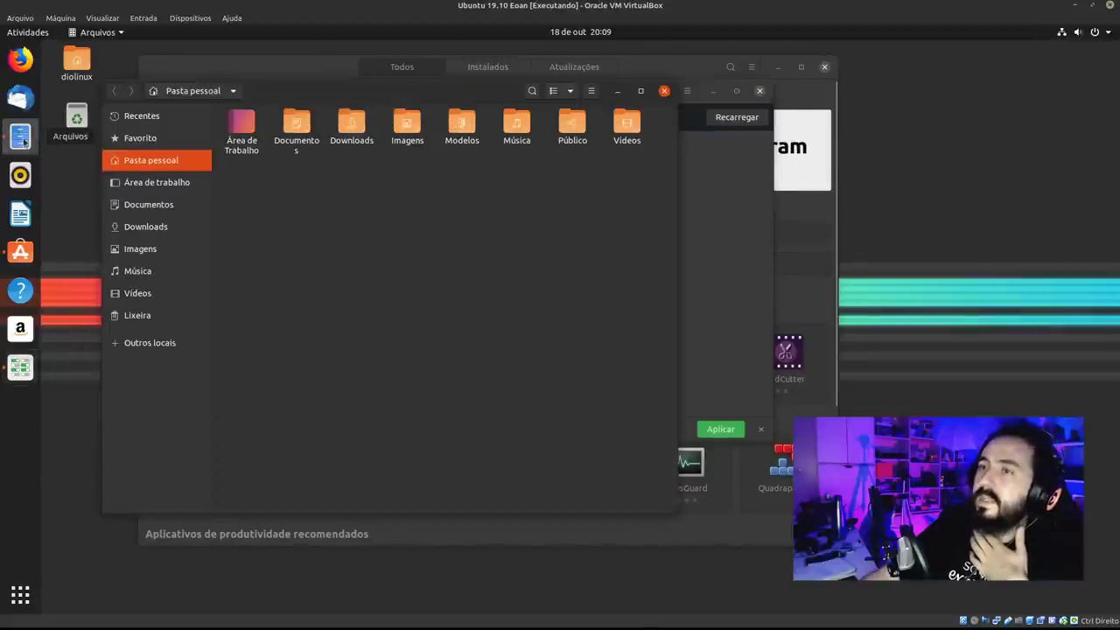
Set the dash-to-dock click-action to minimize-or-overview.
{"action": "left_click", "coordinate": [726, 208]}
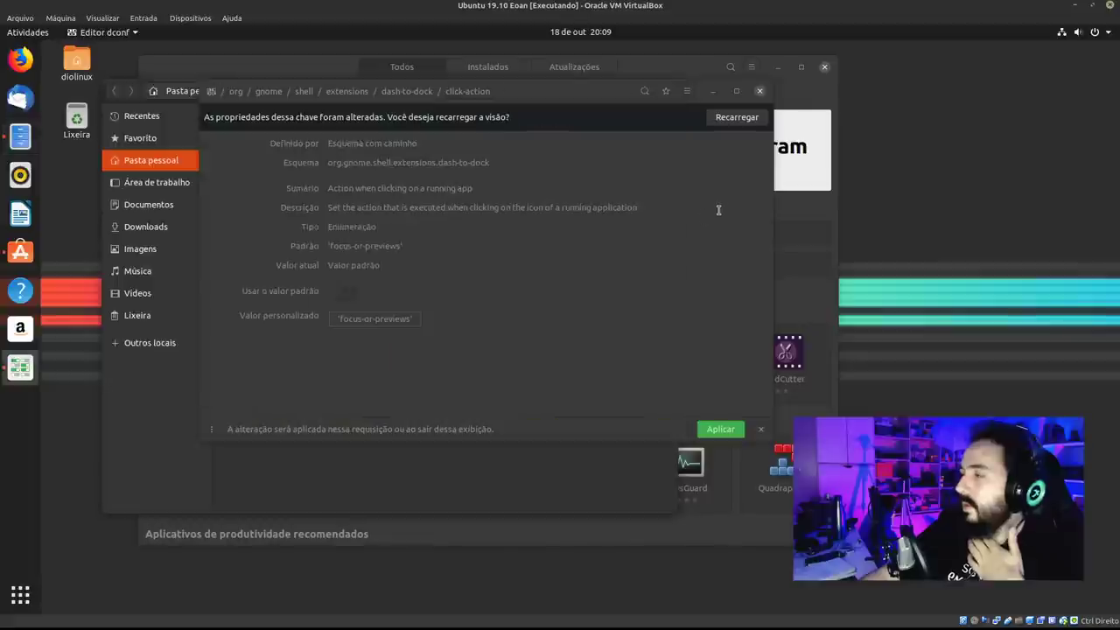
{"action": "left_click", "coordinate": [340, 292]}
{"action": "left_click", "coordinate": [406, 323]}
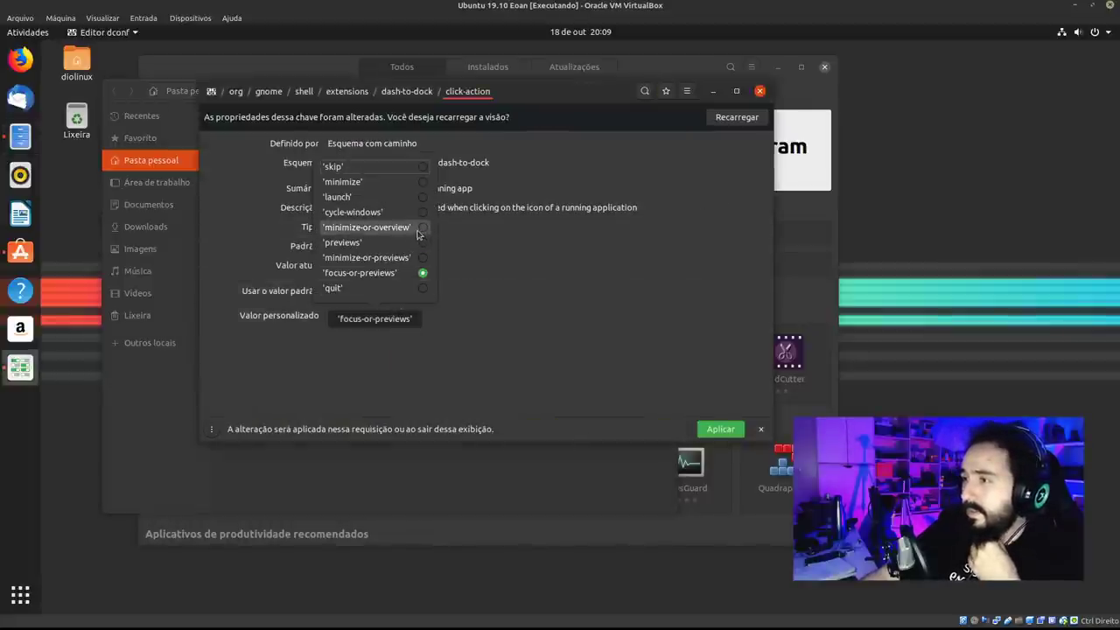
{"action": "left_click", "coordinate": [418, 230]}
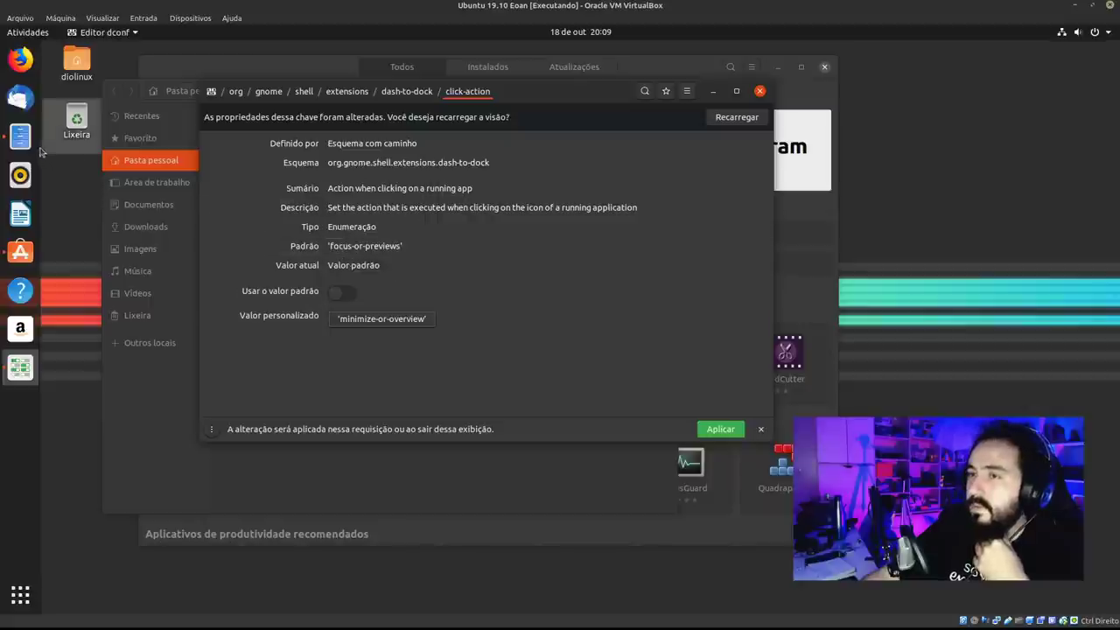
Test the new click action on the Files dock icon and reload the key's value.
{"action": "left_click", "coordinate": [26, 140]}
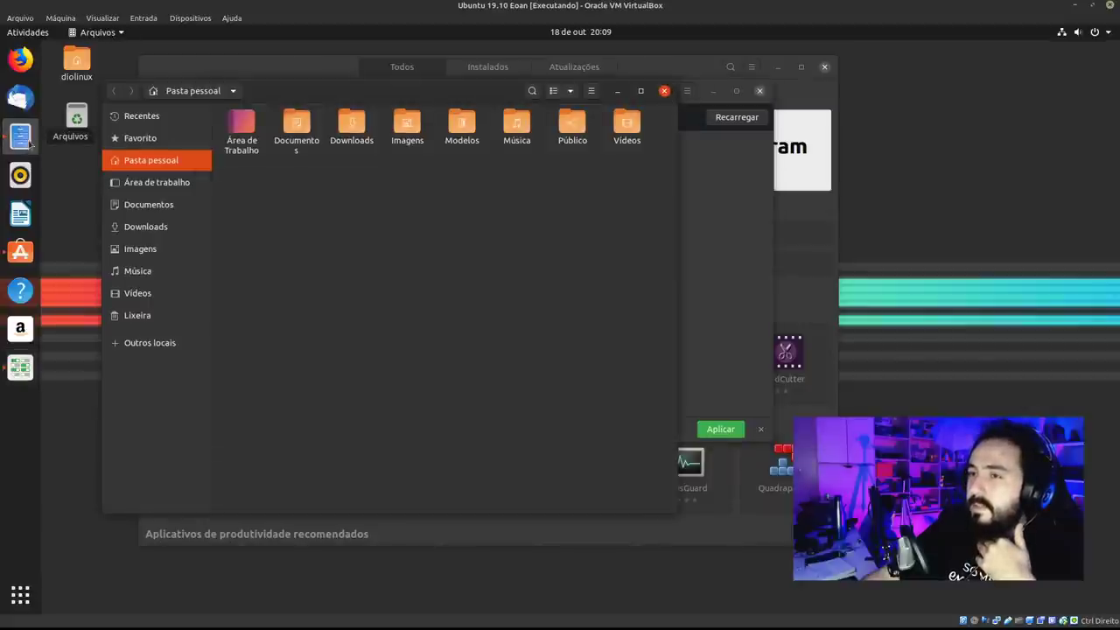
{"action": "left_click", "coordinate": [20, 138]}
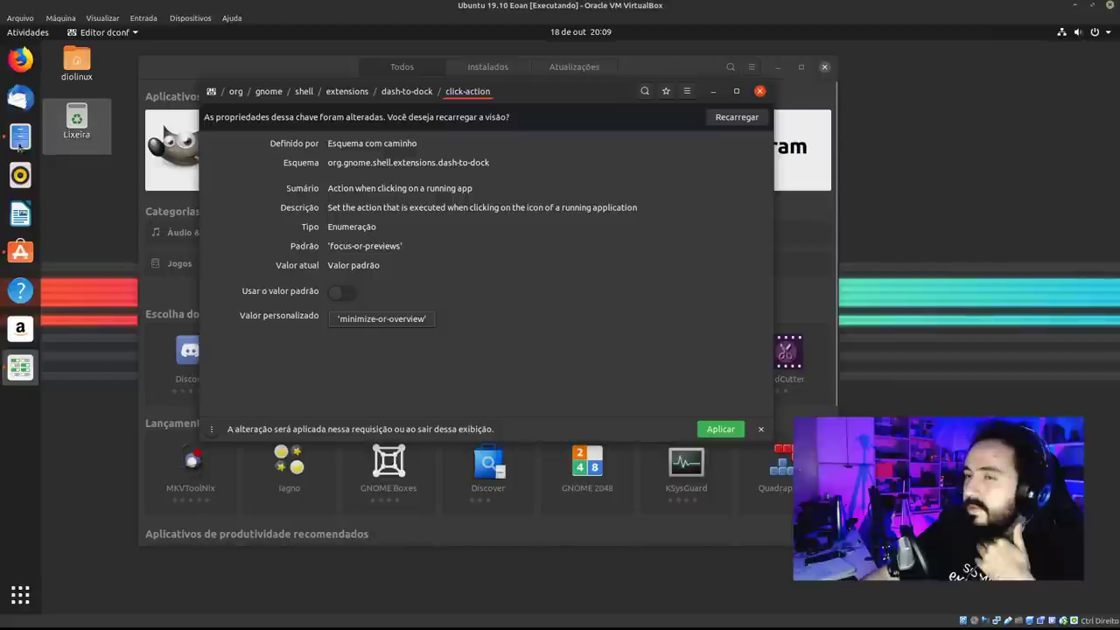
{"action": "right_click", "coordinate": [19, 140]}
{"action": "left_click", "coordinate": [78, 103]}
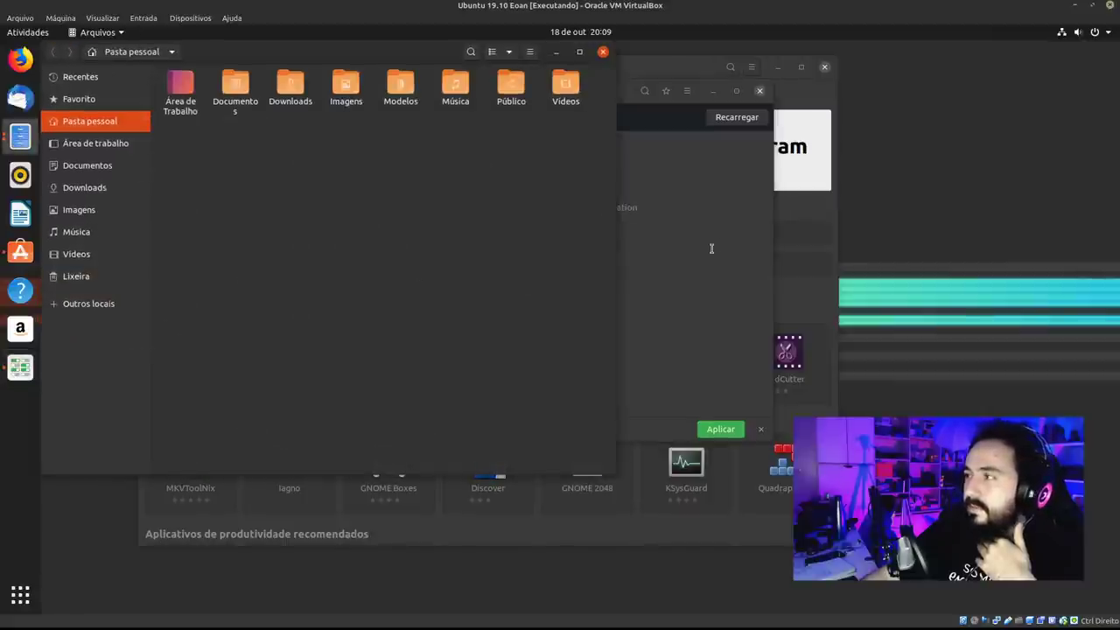
{"action": "left_click", "coordinate": [659, 249]}
{"action": "left_click", "coordinate": [750, 120]}
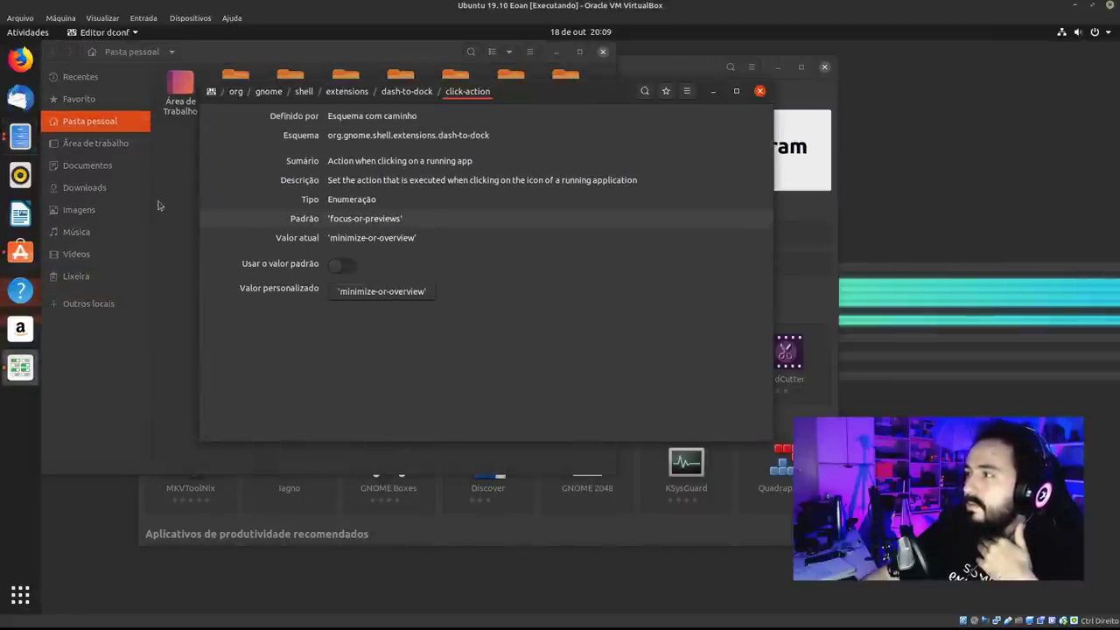
{"action": "left_click", "coordinate": [19, 138]}
{"action": "left_click", "coordinate": [20, 138]}
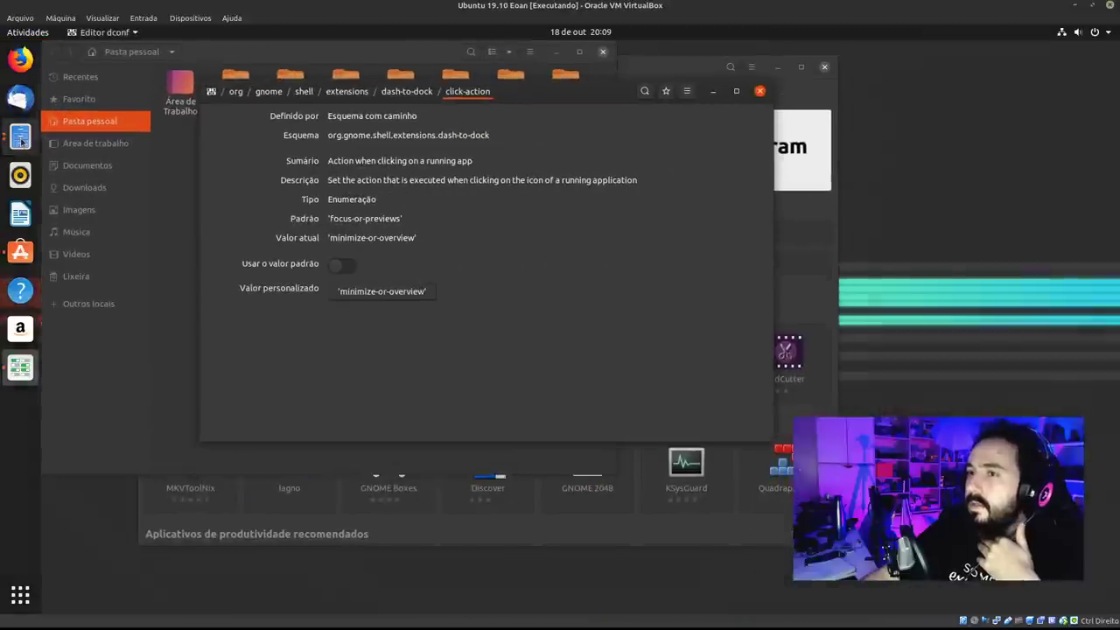
{"action": "left_click", "coordinate": [20, 138]}
{"action": "left_click", "coordinate": [19, 138]}
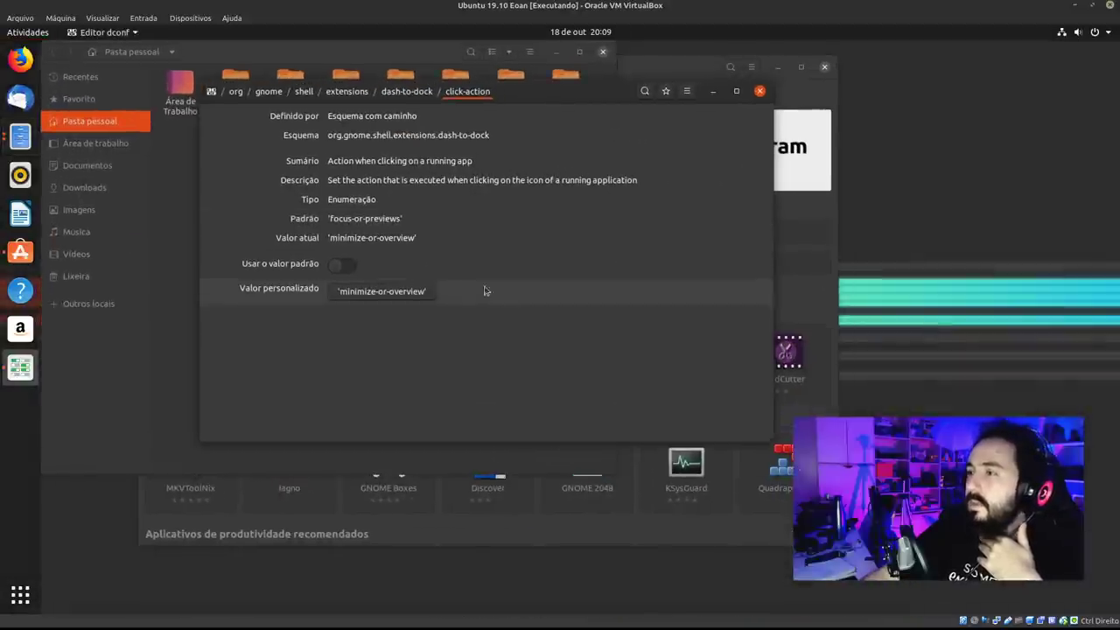
Restore click-action's default value, apply it, and close dconf Editor.
{"action": "left_click", "coordinate": [346, 264]}
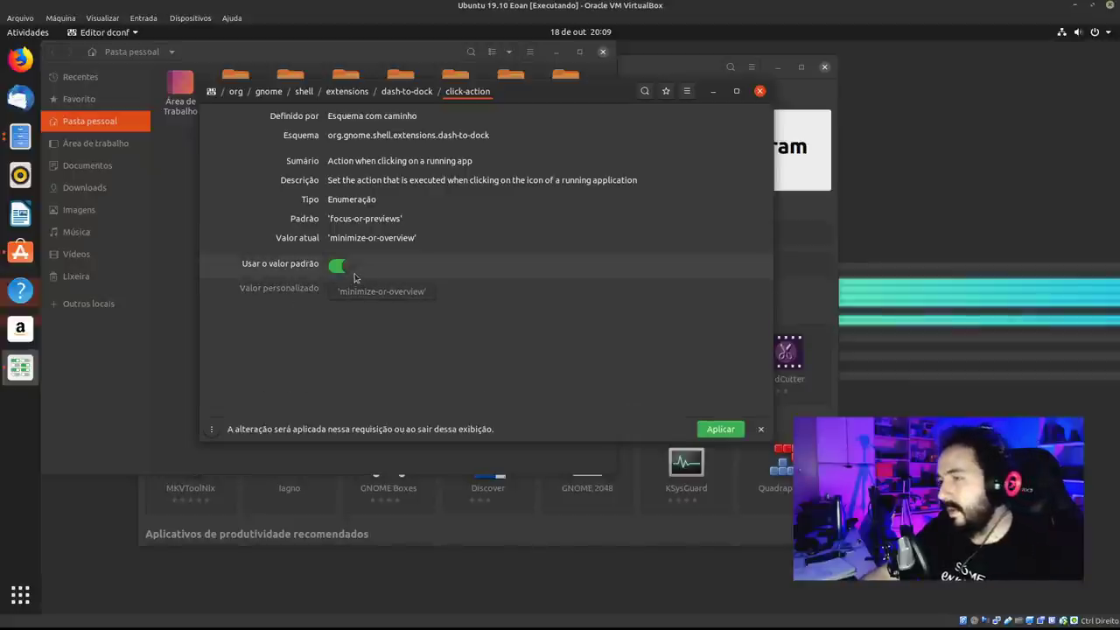
{"action": "left_click", "coordinate": [722, 430]}
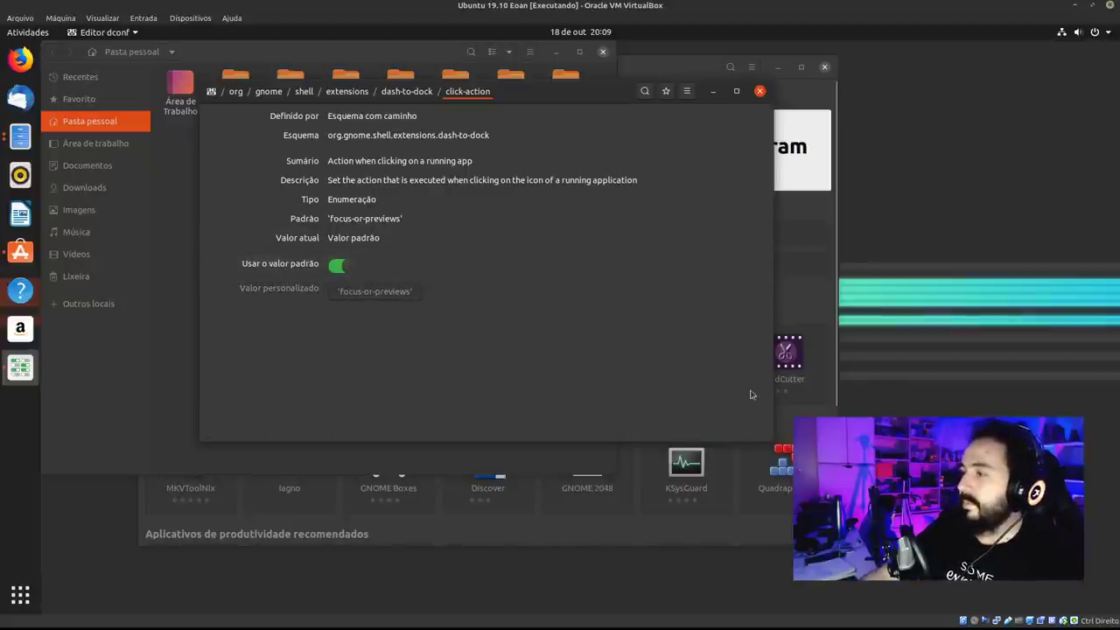
{"action": "left_click", "coordinate": [421, 93]}
{"action": "left_click", "coordinate": [759, 91]}
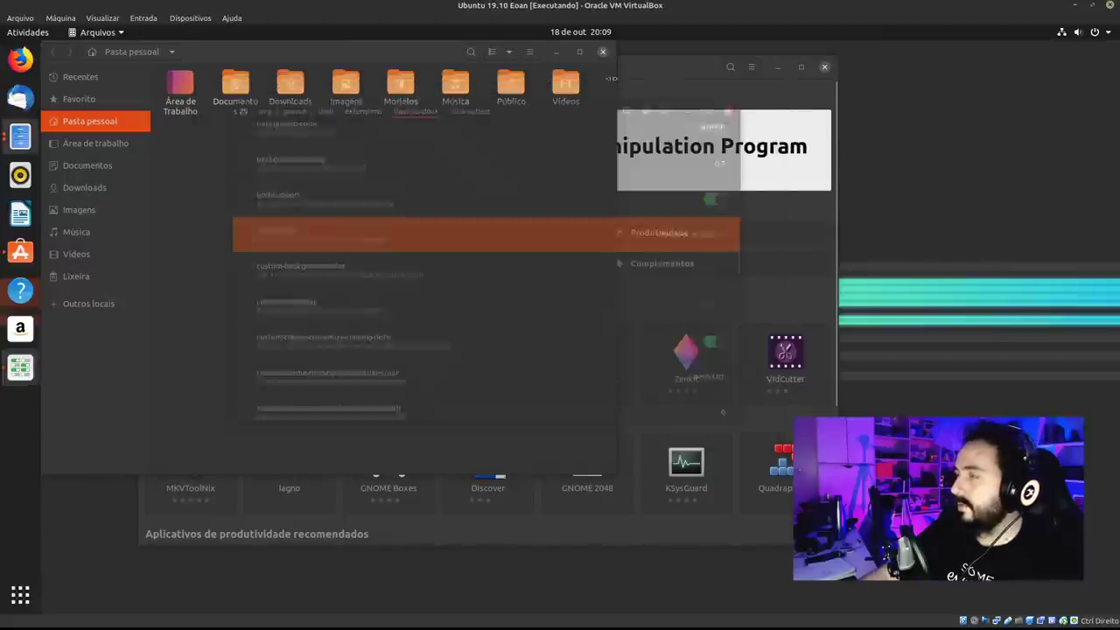
Close Files, search the catalogue for 'photog' and open PhotoGIMP's details.
{"action": "left_click", "coordinate": [602, 52]}
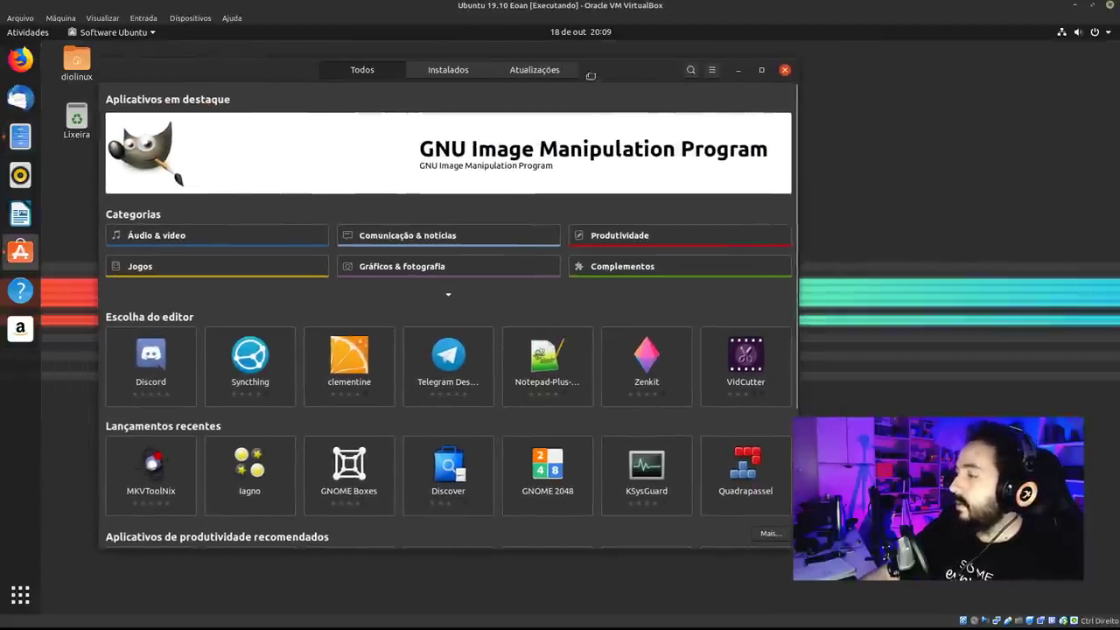
{"action": "key", "text": "ctrl+f"}
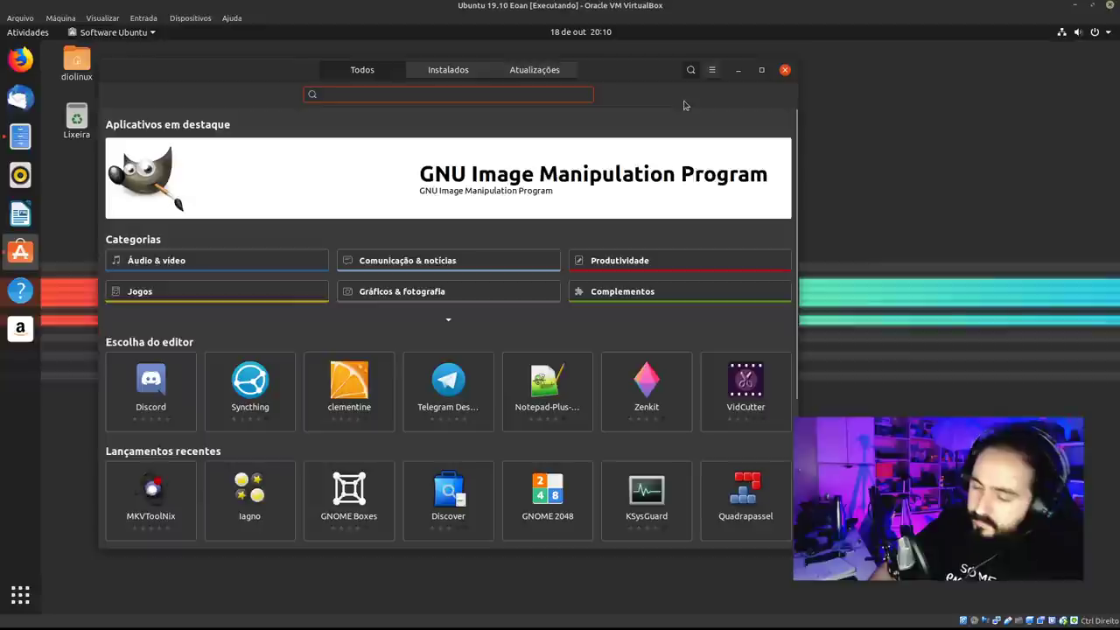
{"action": "type", "text": "photogimp"}
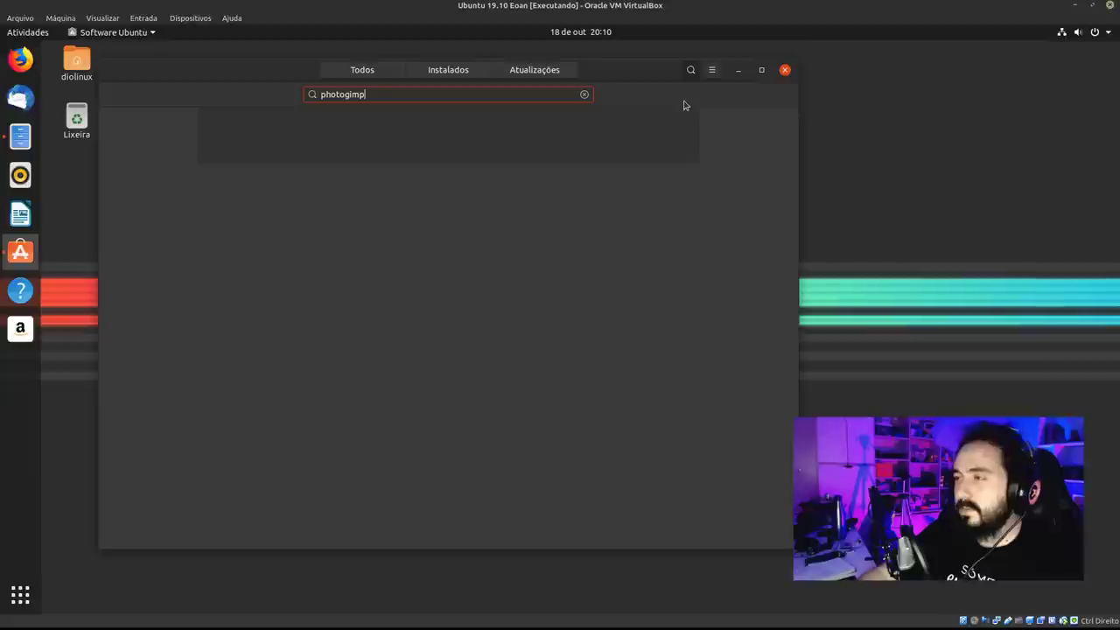
{"action": "left_click_drag", "start_coordinate": [571, 56], "coordinate": [603, 79]}
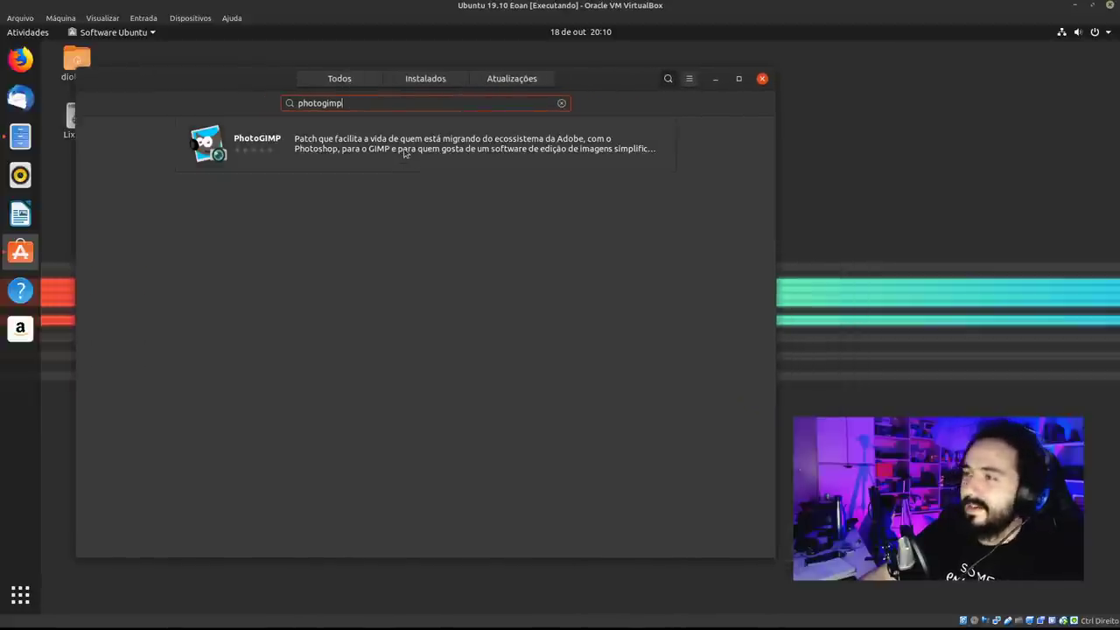
{"action": "left_click", "coordinate": [405, 153]}
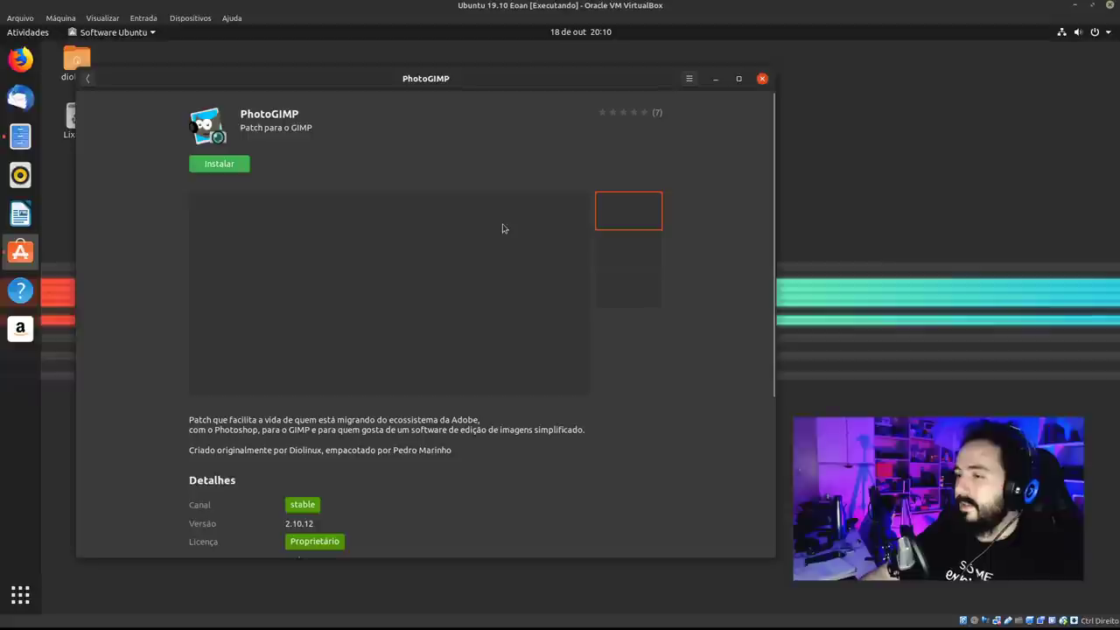
Scroll through PhotoGIMP's reviews, then return to the results and the Todos overview.
{"action": "left_click_drag", "start_coordinate": [773, 168], "coordinate": [768, 294]}
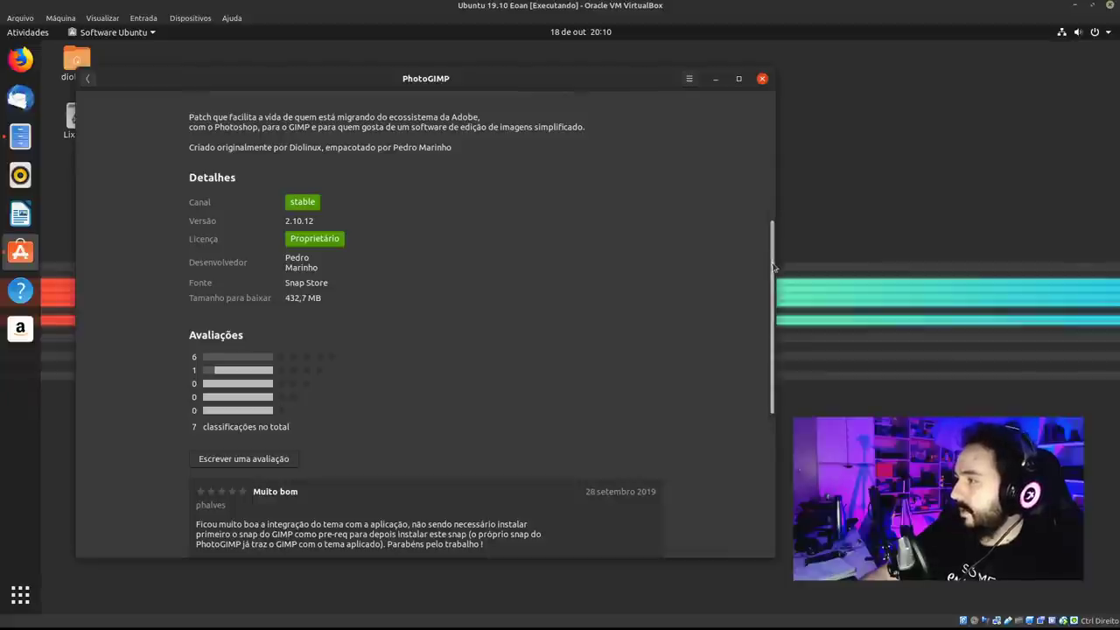
{"action": "left_click_drag", "start_coordinate": [772, 267], "coordinate": [784, 459]}
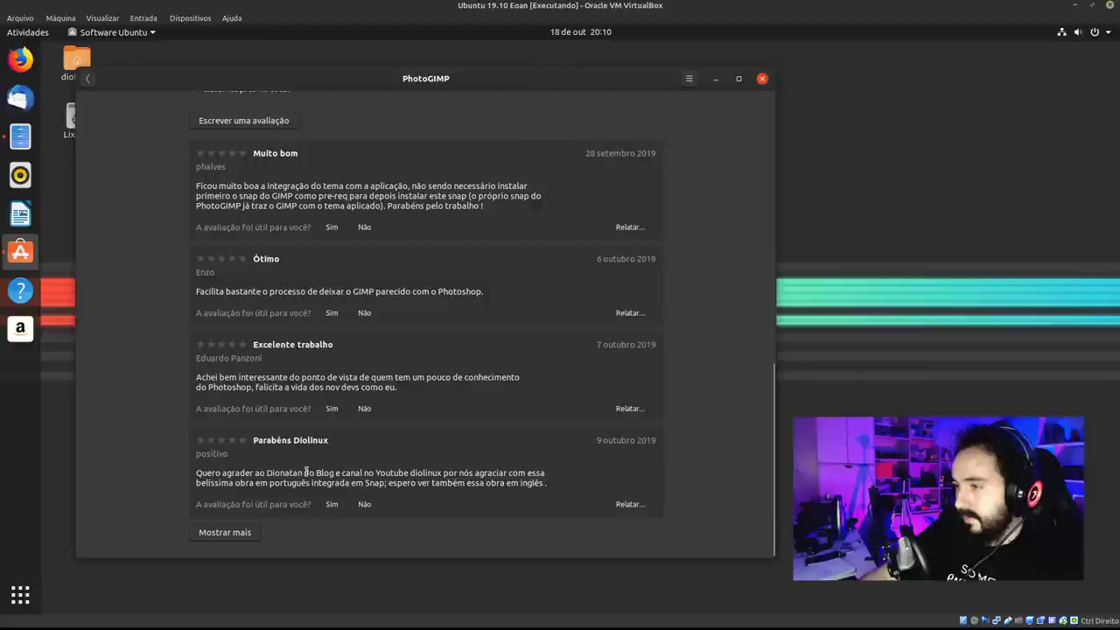
{"action": "left_click_drag", "start_coordinate": [210, 476], "coordinate": [386, 483]}
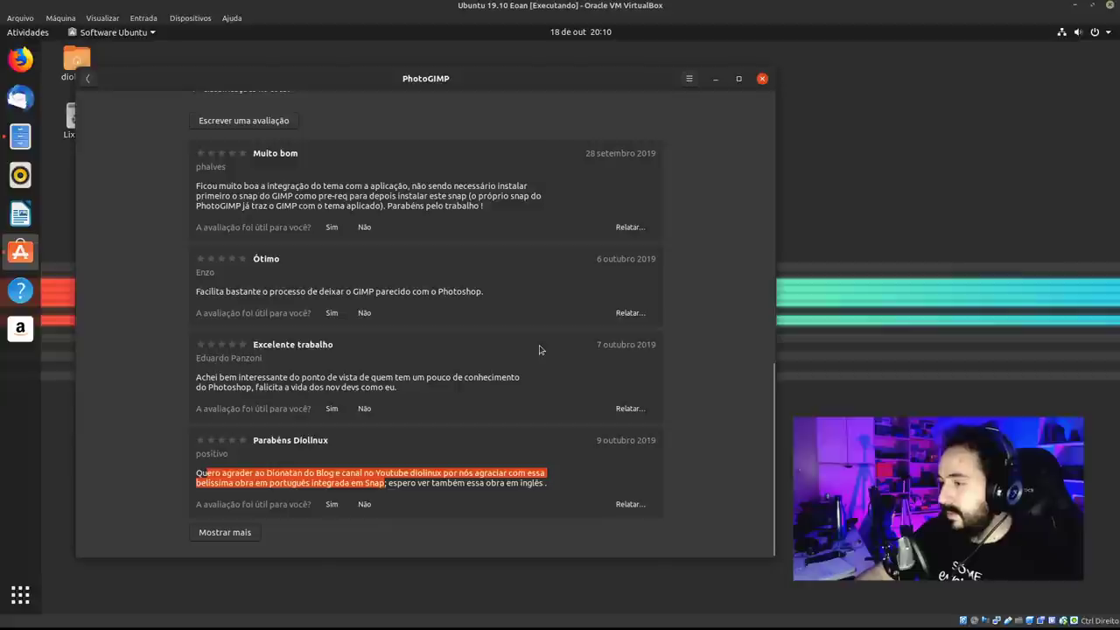
{"action": "left_click_drag", "start_coordinate": [772, 449], "coordinate": [358, 152]}
{"action": "left_click", "coordinate": [84, 80]}
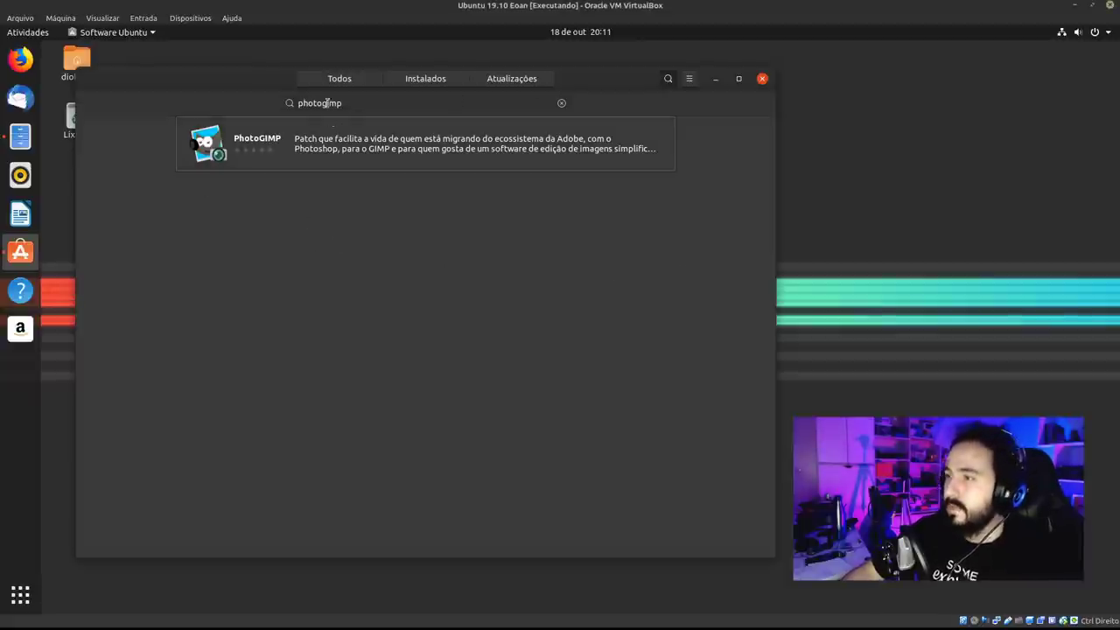
{"action": "left_click", "coordinate": [343, 78]}
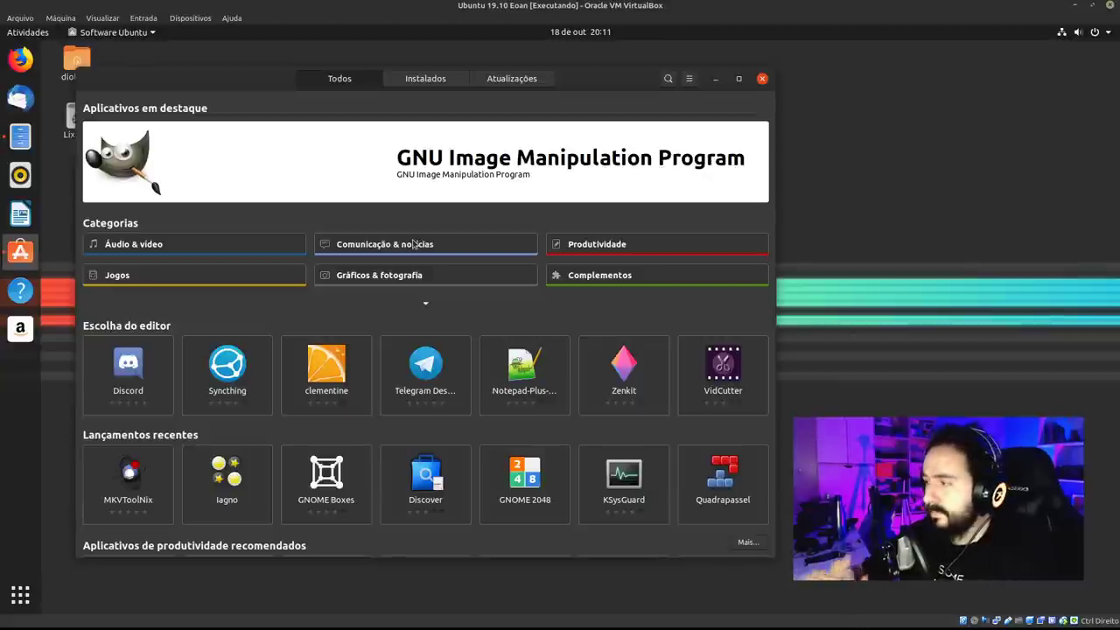
Reopen Ubuntu Software and search for 'synaptic', shifting and narrowing the window to the left.
{"action": "left_click", "coordinate": [762, 80]}
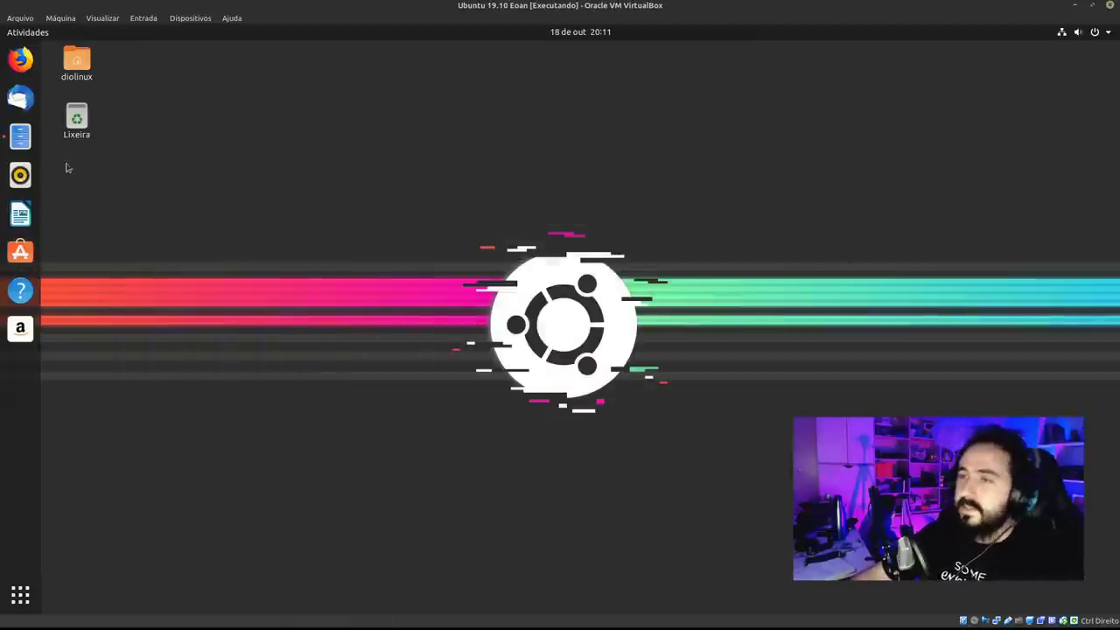
{"action": "left_click", "coordinate": [664, 91]}
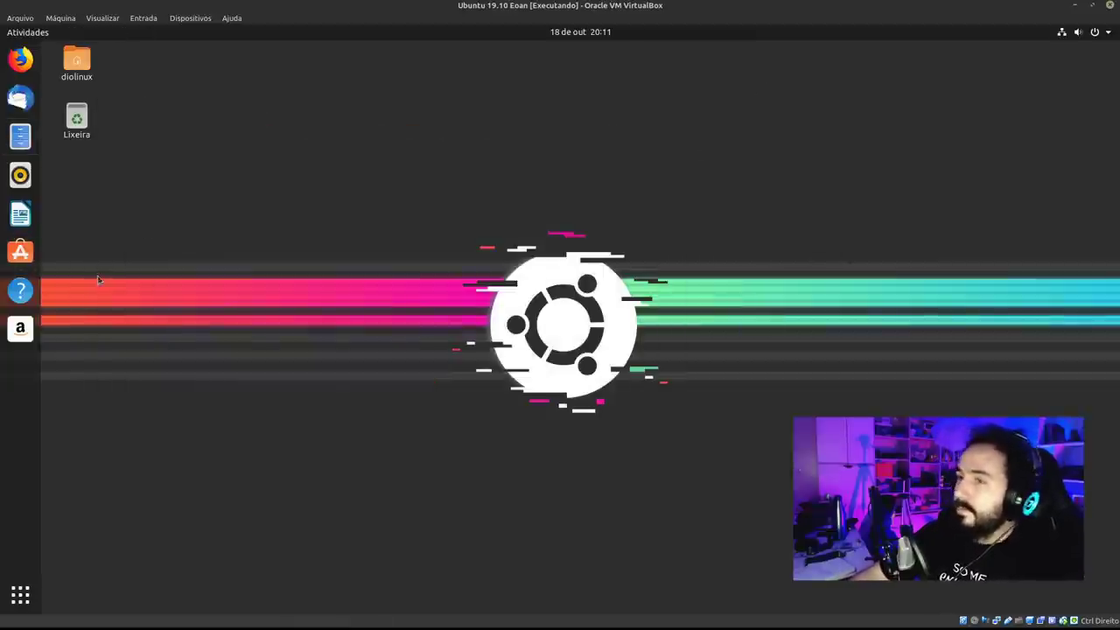
{"action": "left_click", "coordinate": [20, 251]}
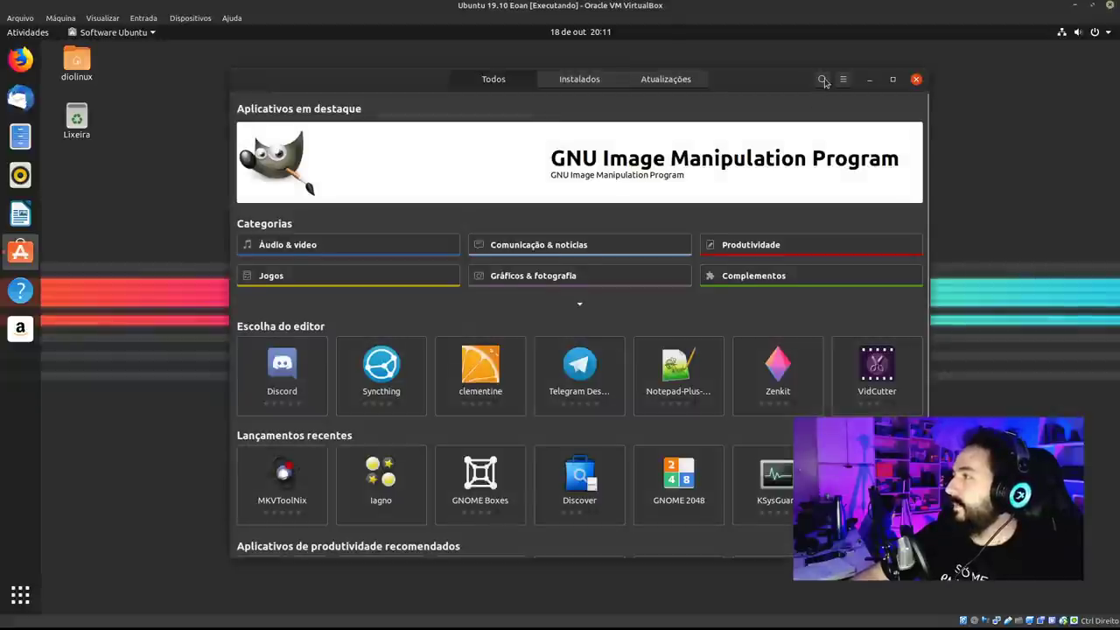
{"action": "left_click", "coordinate": [823, 79]}
{"action": "type", "text": "synaptic"}
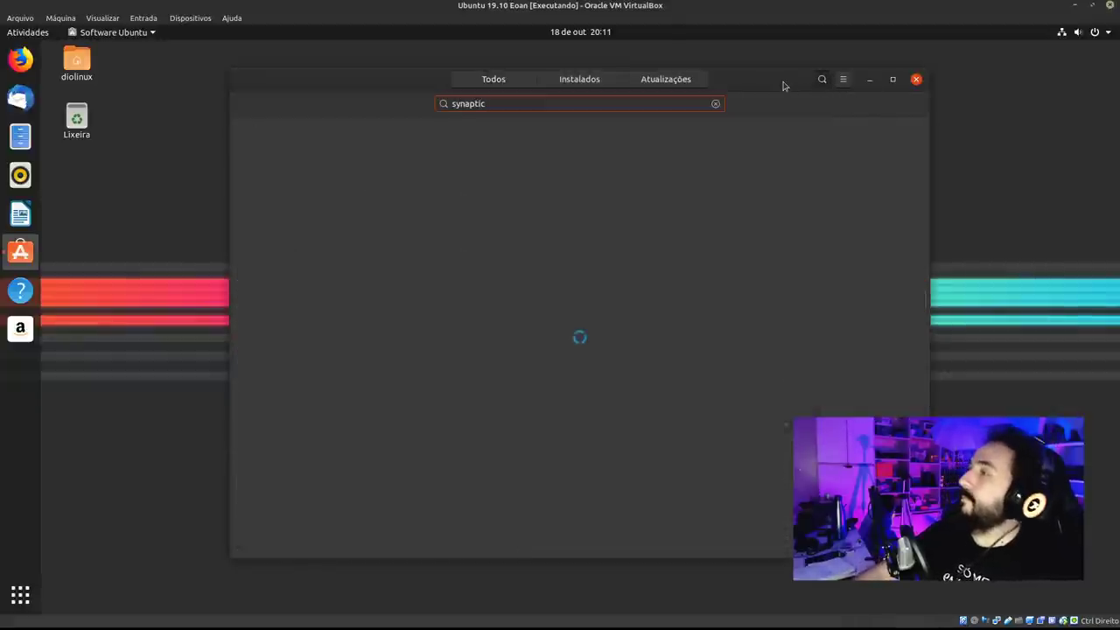
{"action": "left_click_drag", "start_coordinate": [784, 85], "coordinate": [641, 74]}
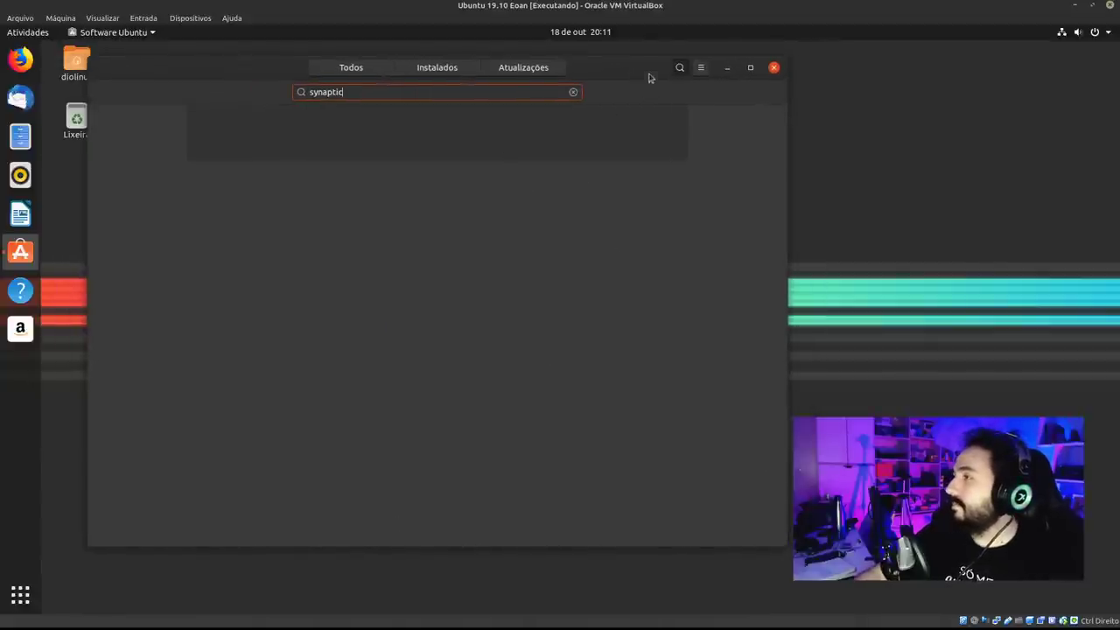
{"action": "left_click_drag", "start_coordinate": [648, 78], "coordinate": [621, 69]}
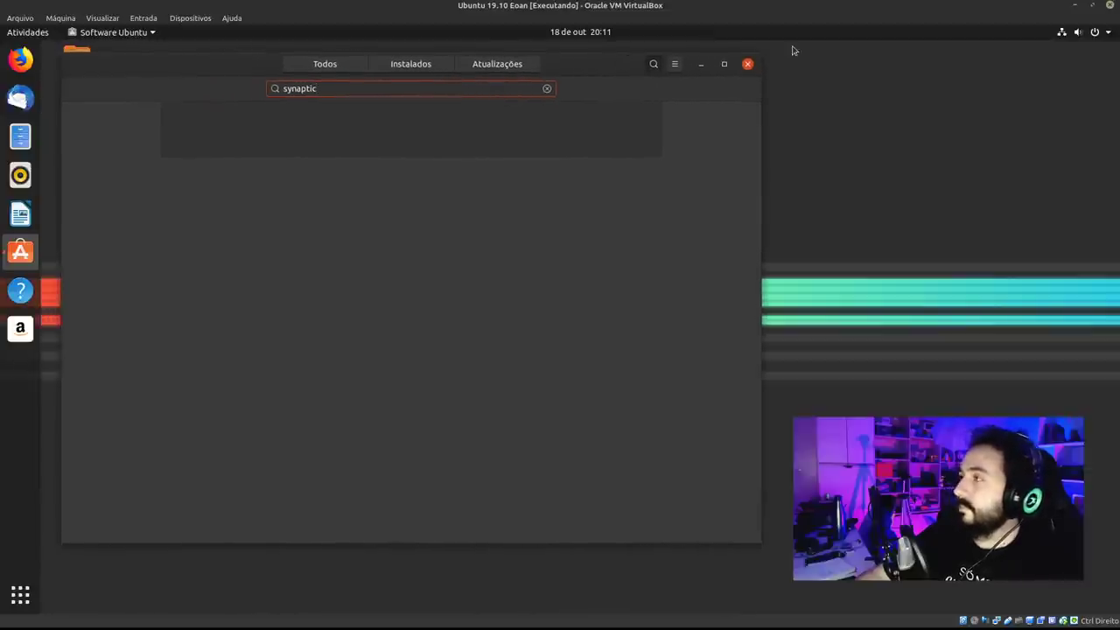
{"action": "left_click_drag", "start_coordinate": [758, 58], "coordinate": [667, 58]}
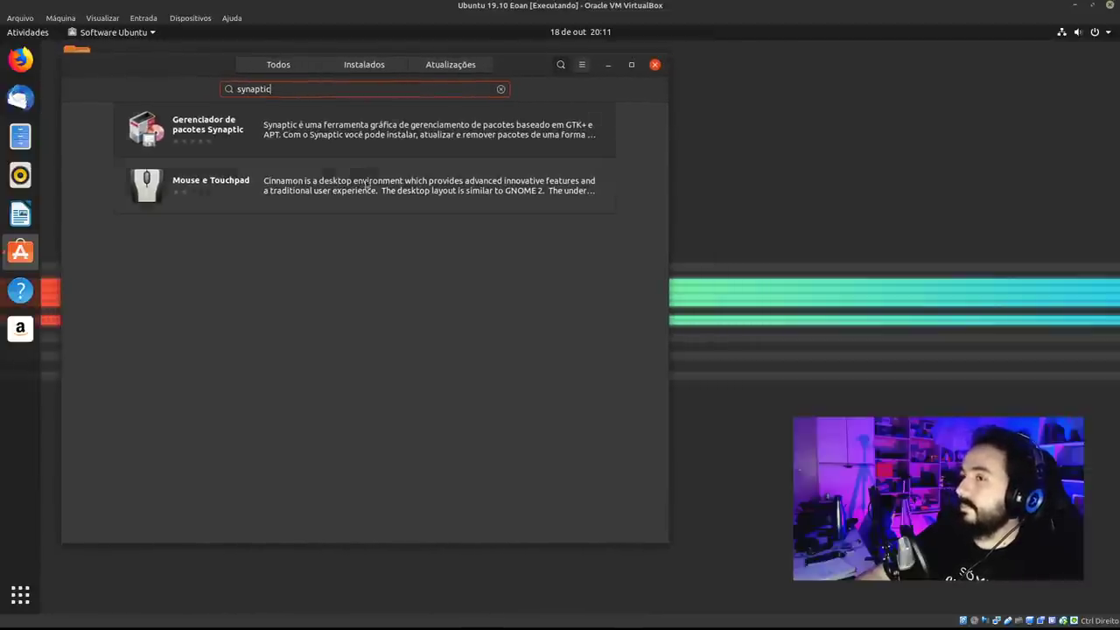
Install Gerenciador de pacotes Synaptic, authorizing with the account password.
{"action": "left_click", "coordinate": [360, 134]}
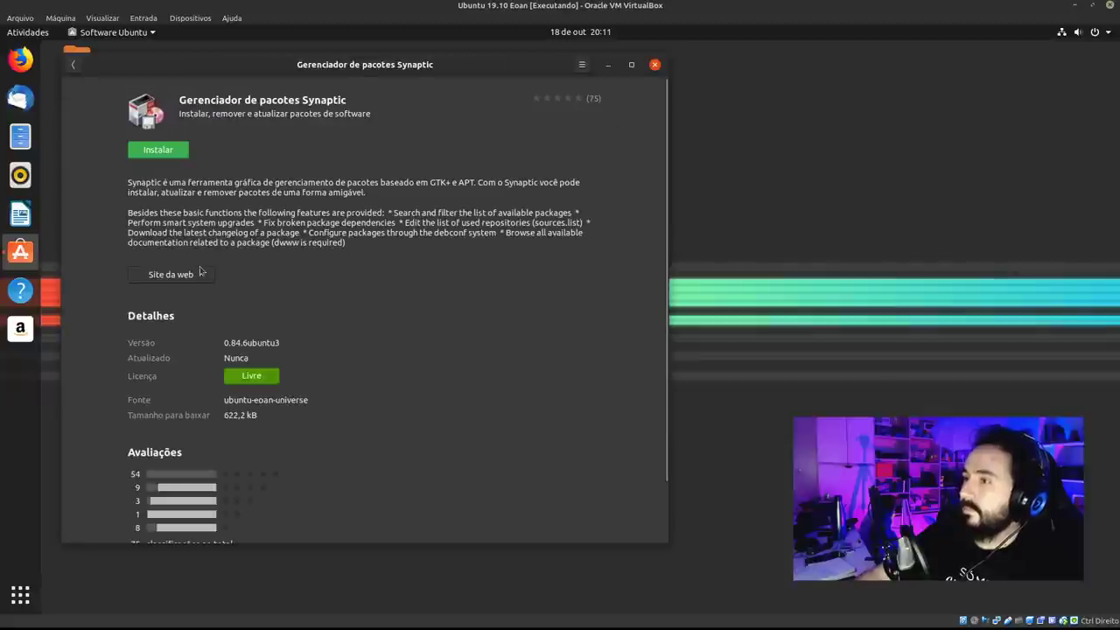
{"action": "left_click", "coordinate": [185, 152]}
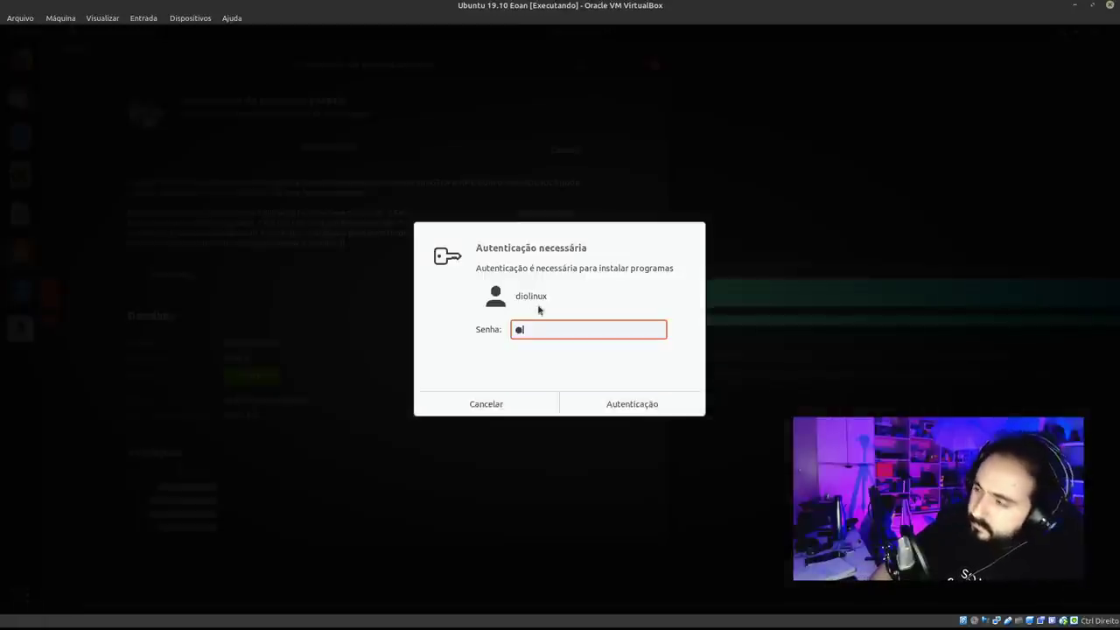
{"action": "type", "text": "••"}
{"action": "key", "text": "Return"}
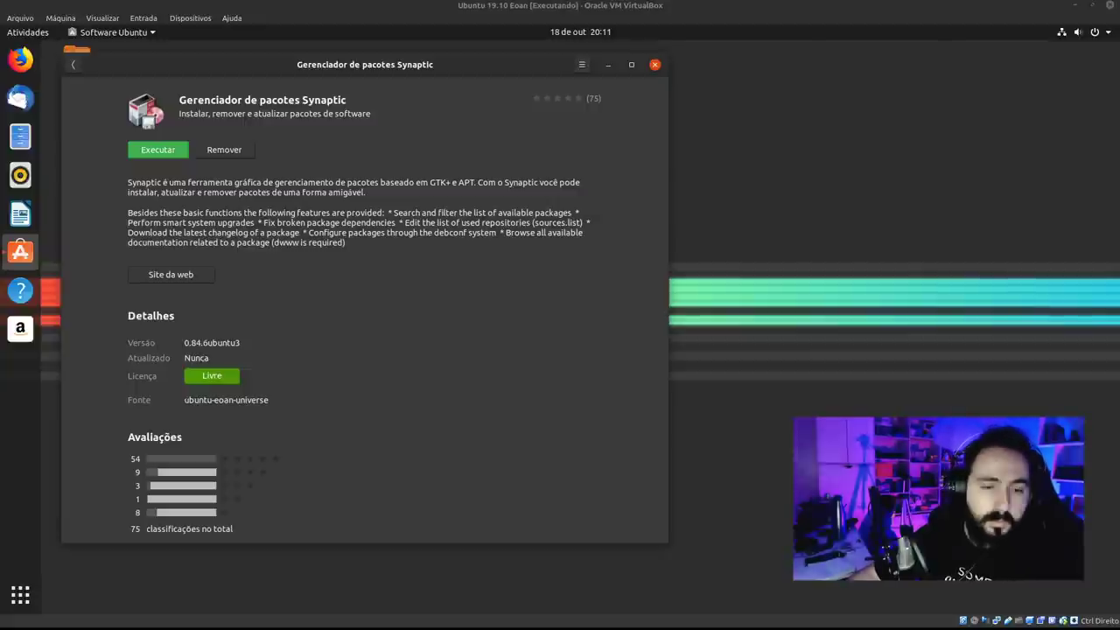
Launch Synaptic with the password, close Ubuntu Software, and search Activities for 'driver'.
{"action": "left_click", "coordinate": [170, 154]}
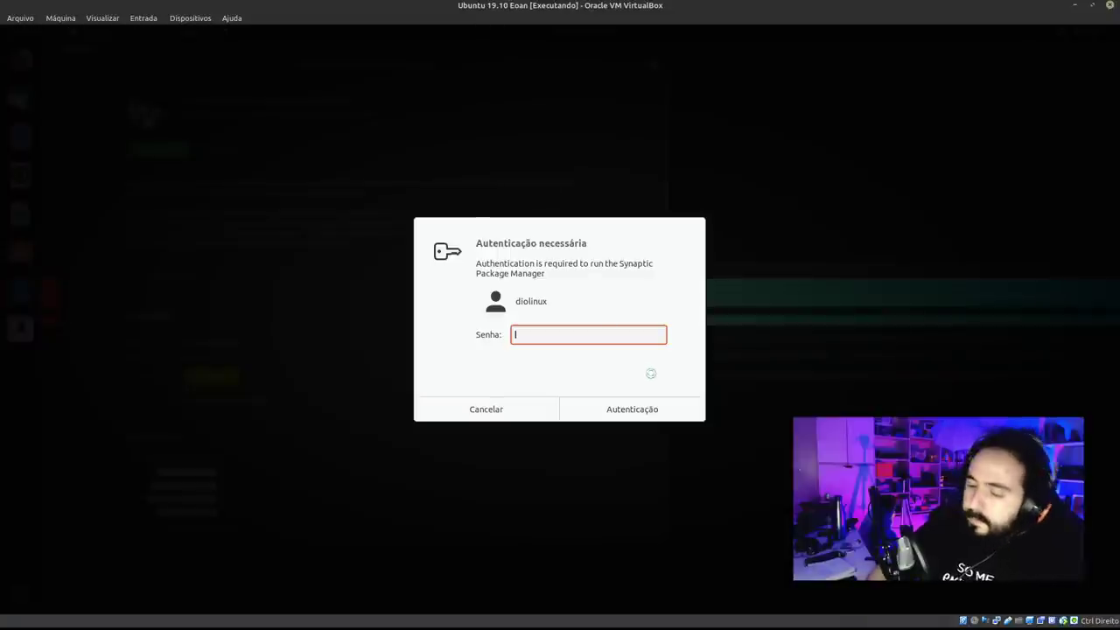
{"action": "type", "text": "•••••"}
{"action": "key", "text": "Return"}
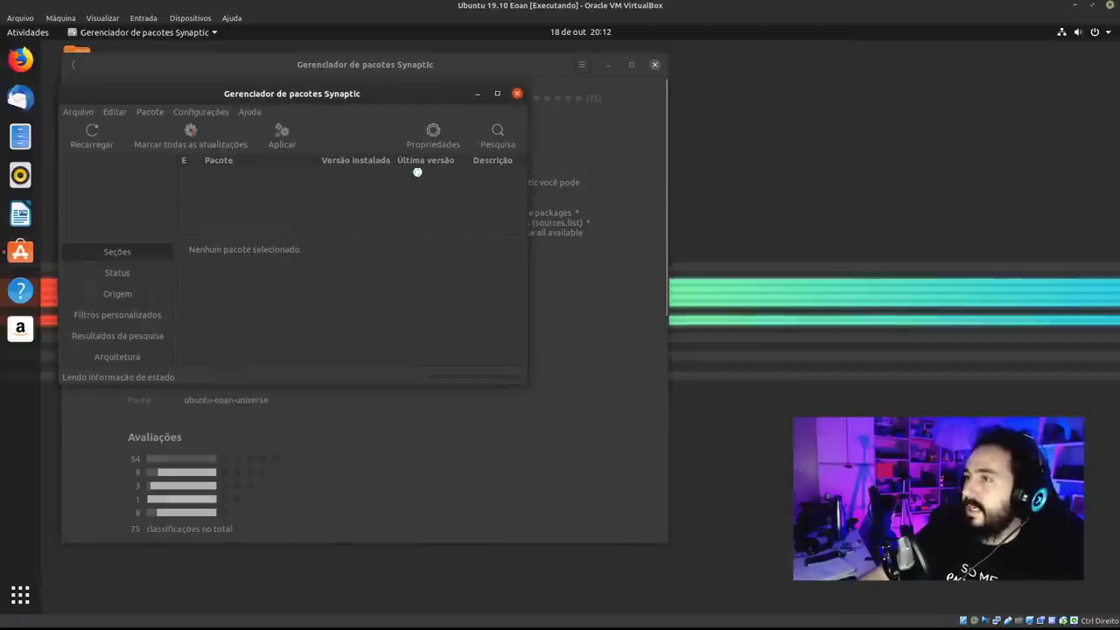
{"action": "left_click", "coordinate": [656, 65]}
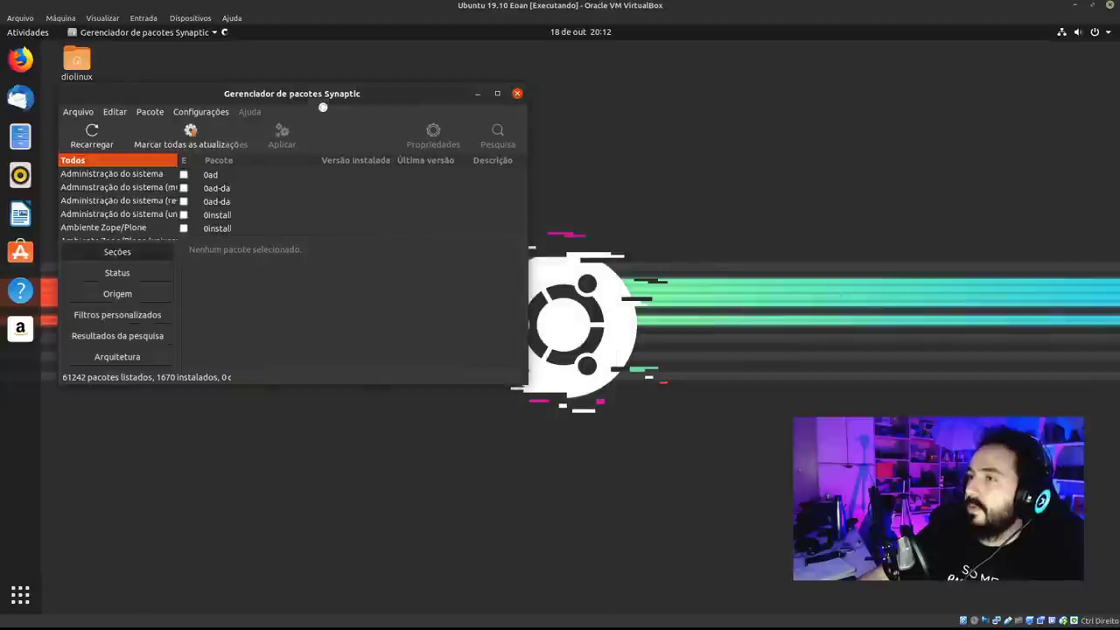
{"action": "key", "text": "Escape"}
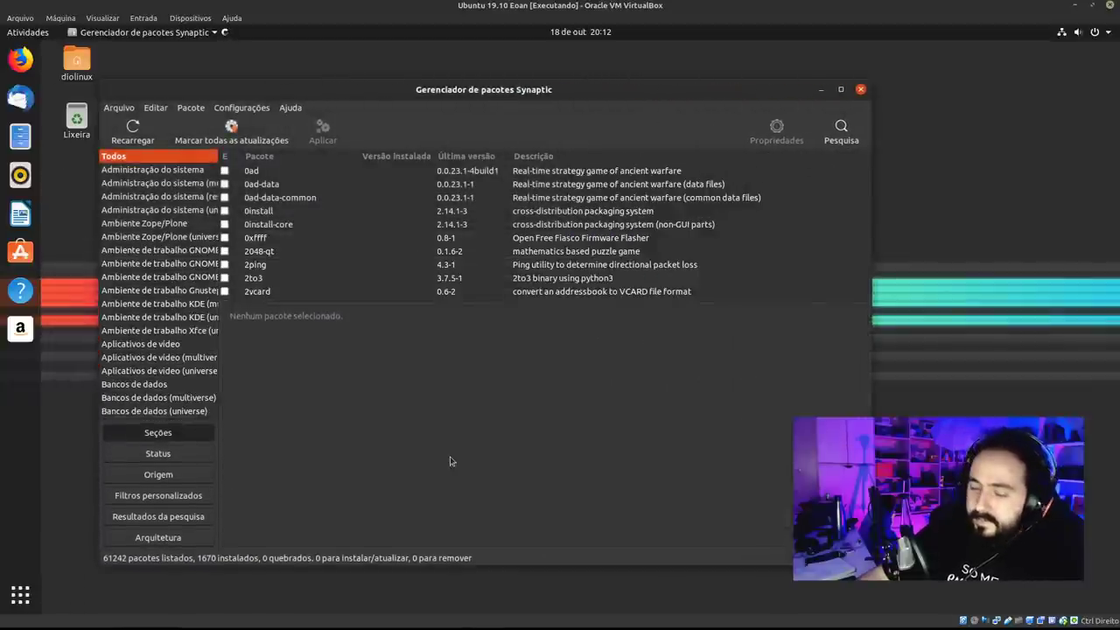
{"action": "key", "text": "super"}
{"action": "type", "text": "dl"}
{"action": "type", "text": "river"}
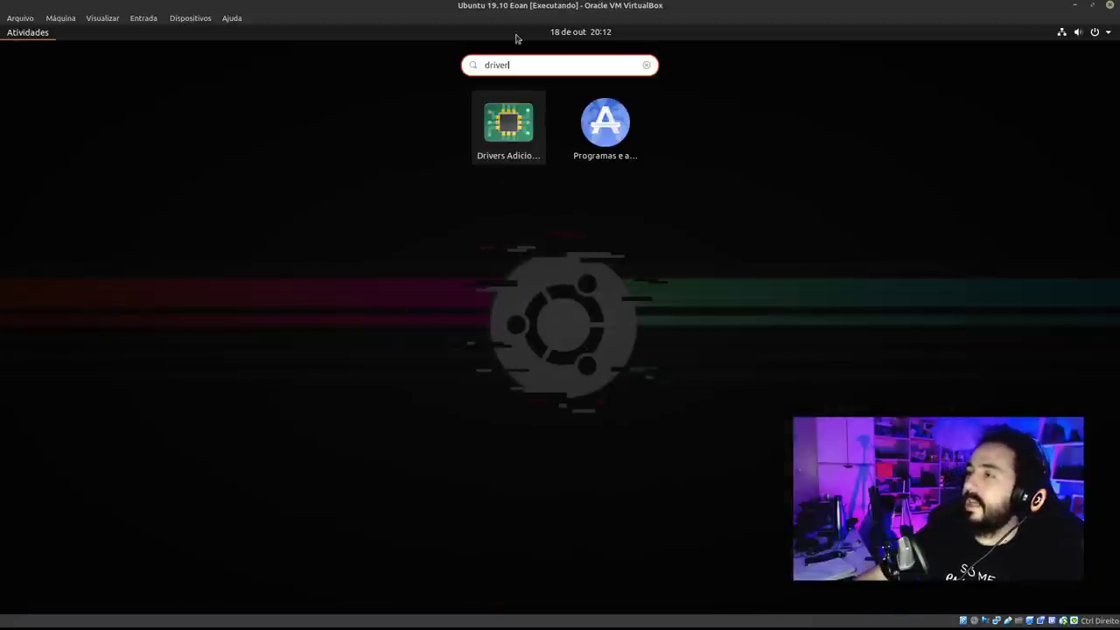
Open Drivers Adicionais, enlarge the window, and look through the Livepatch and developer options tabs.
{"action": "left_click", "coordinate": [525, 140]}
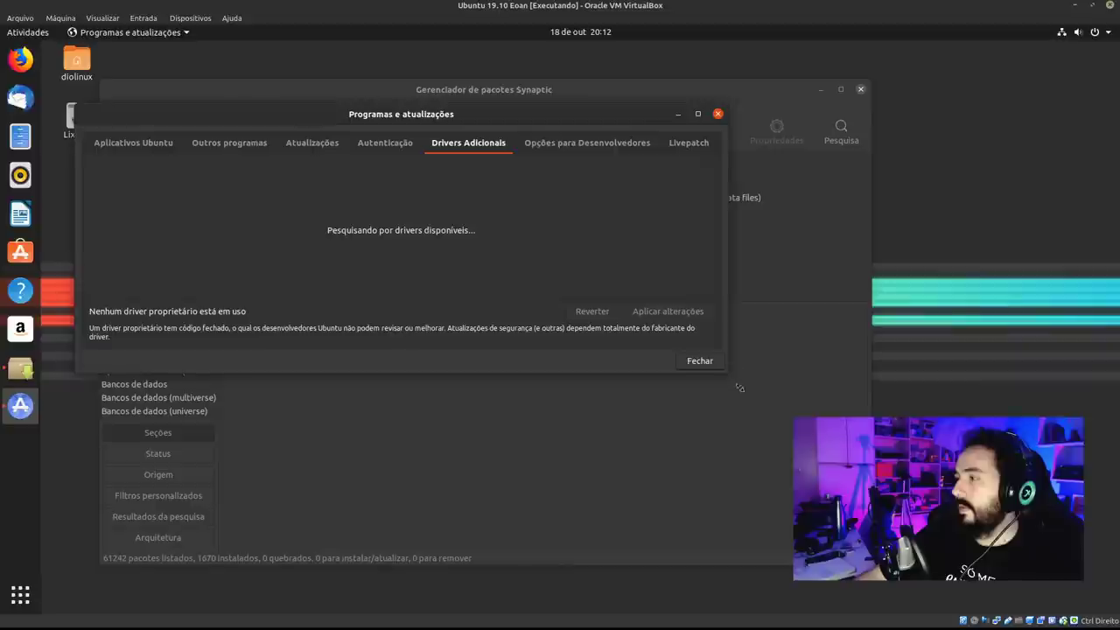
{"action": "left_click_drag", "start_coordinate": [736, 496], "coordinate": [724, 484]}
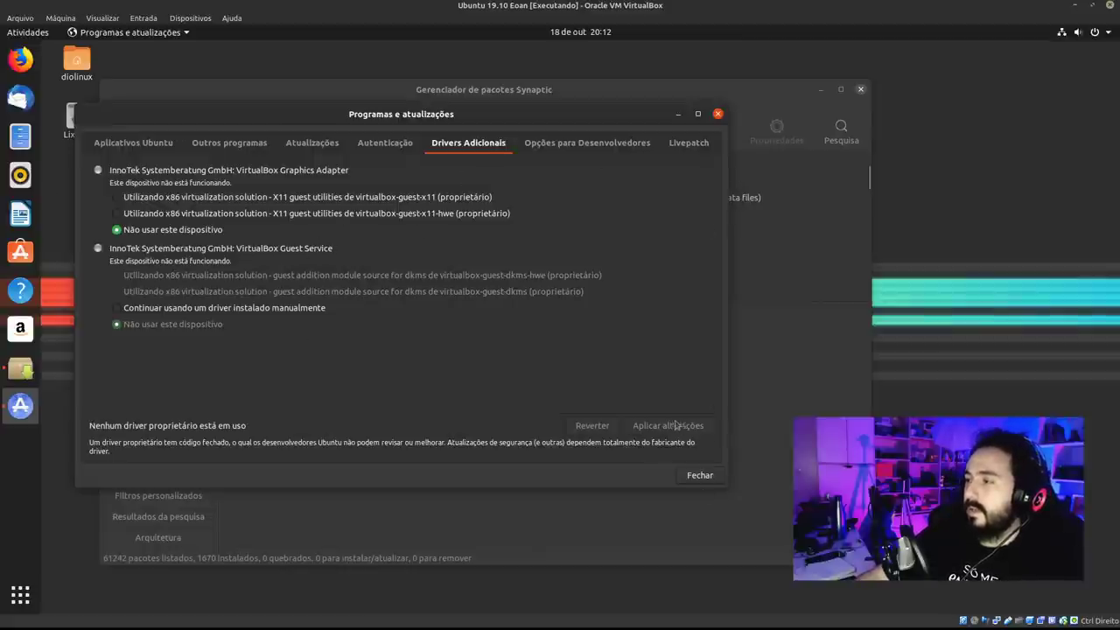
{"action": "left_click", "coordinate": [699, 146]}
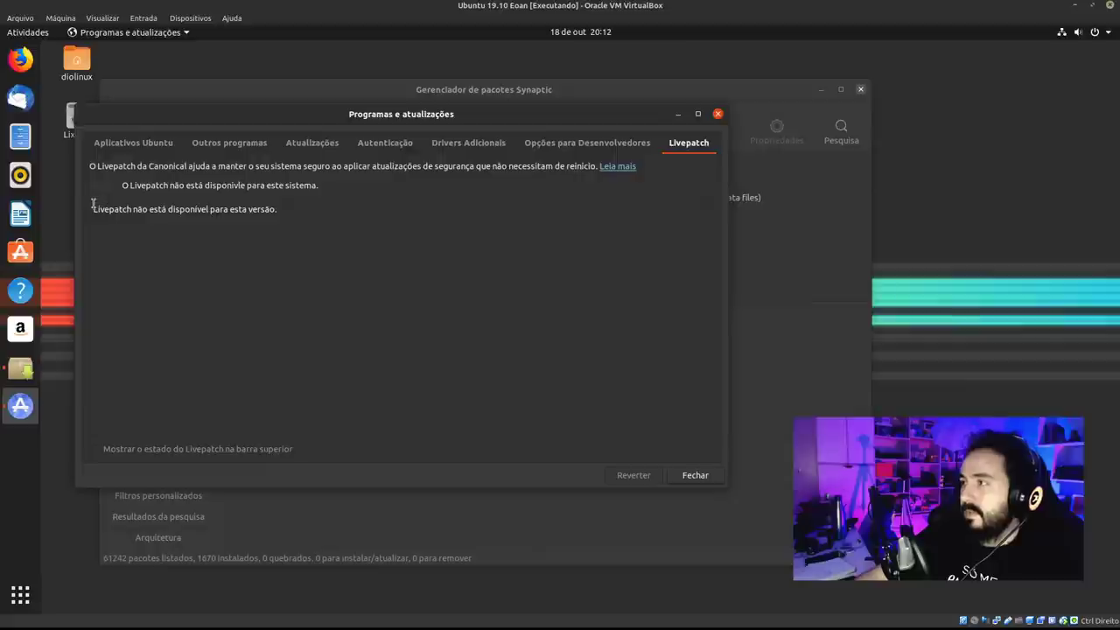
{"action": "left_click", "coordinate": [449, 145]}
{"action": "left_click_drag", "start_coordinate": [616, 113], "coordinate": [619, 117]}
{"action": "left_click", "coordinate": [612, 151]}
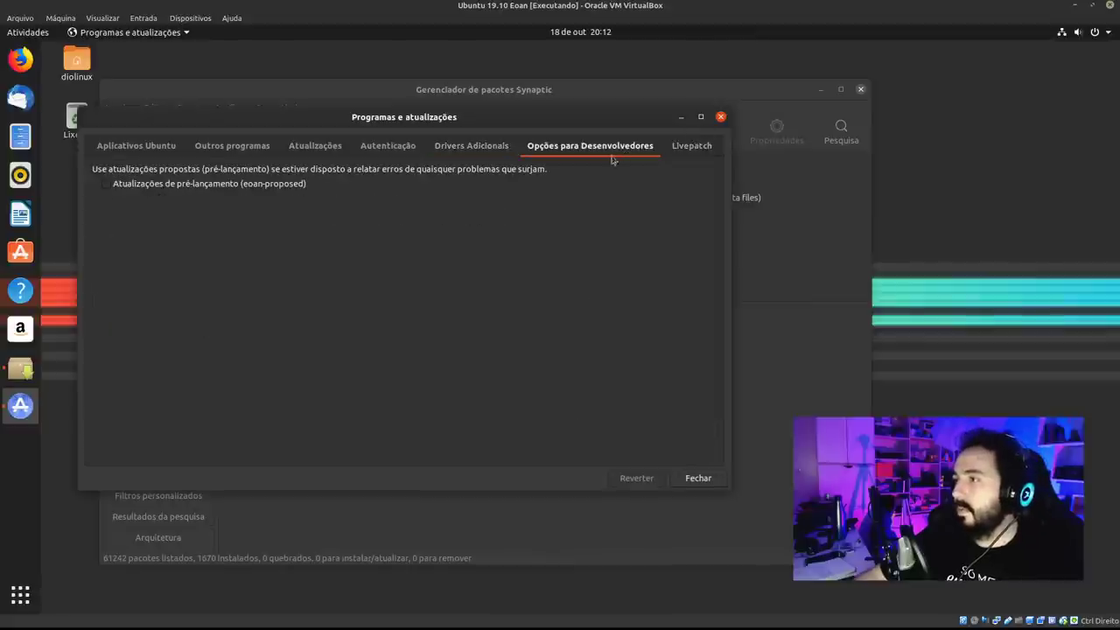
{"action": "left_click", "coordinate": [477, 151]}
Check the download server stays Servidor - Brasil, cancel authentication, and reload the software information.
{"action": "left_click", "coordinate": [155, 143]}
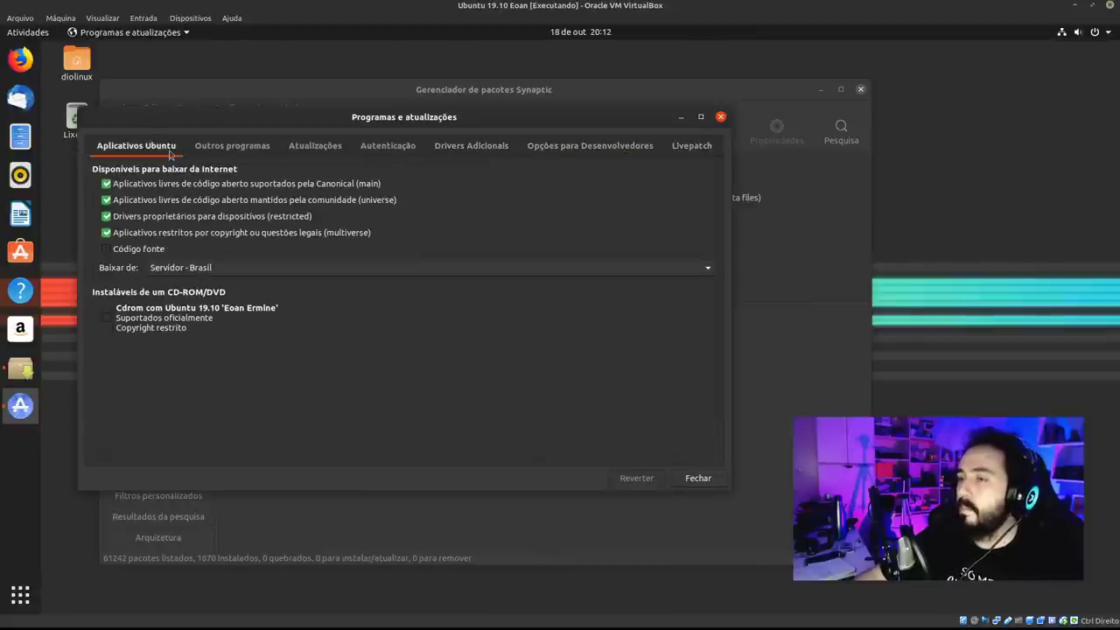
{"action": "left_click", "coordinate": [315, 273]}
{"action": "left_click", "coordinate": [649, 190]}
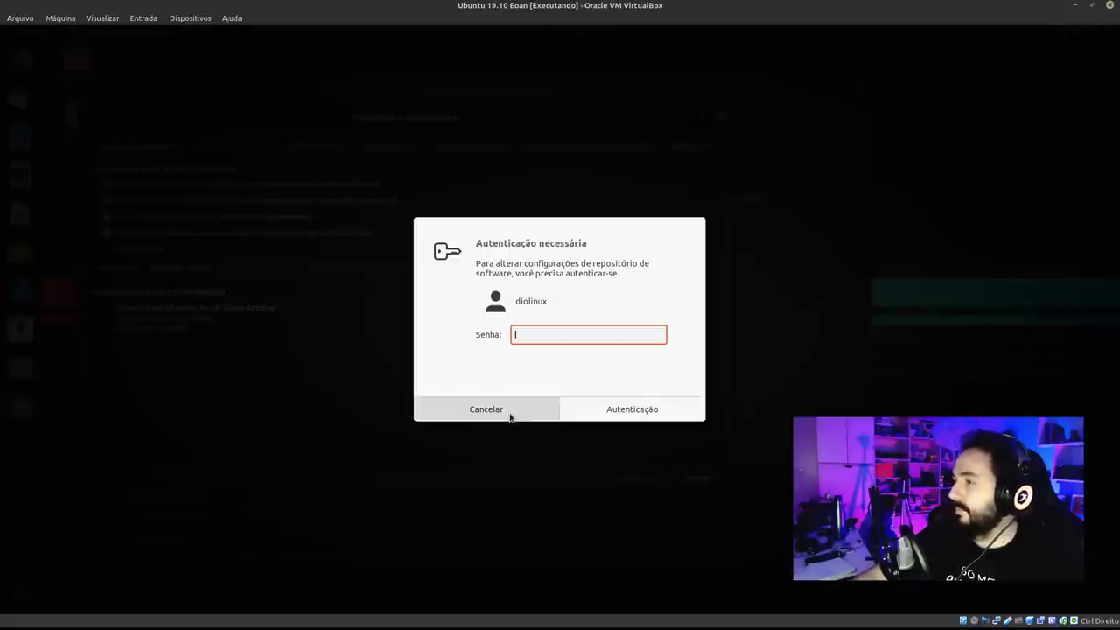
{"action": "left_click", "coordinate": [512, 414]}
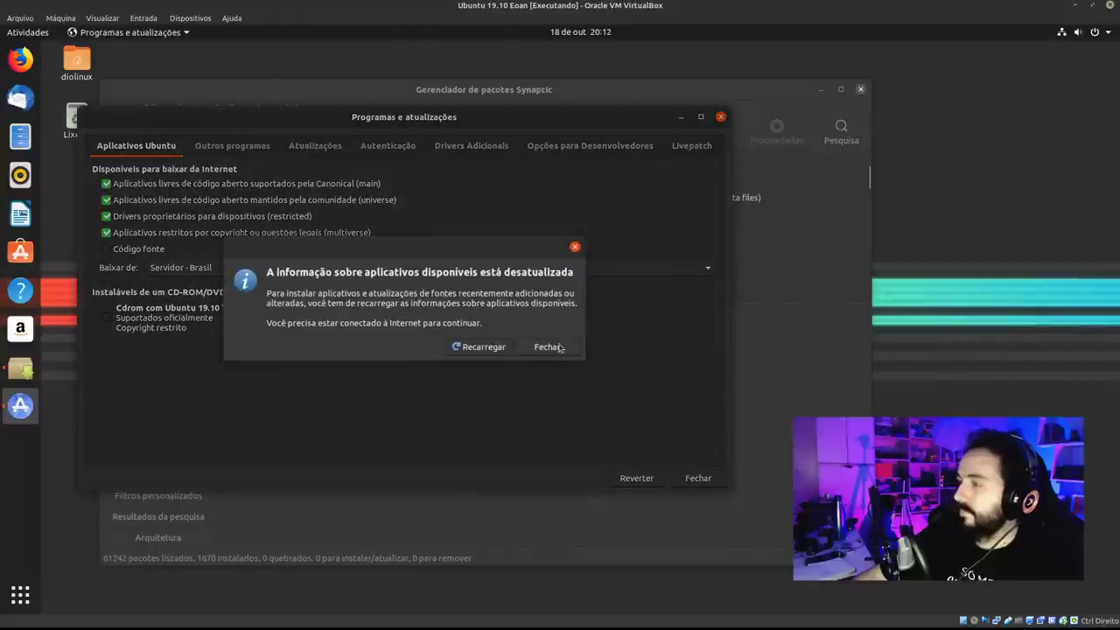
{"action": "left_click", "coordinate": [477, 347]}
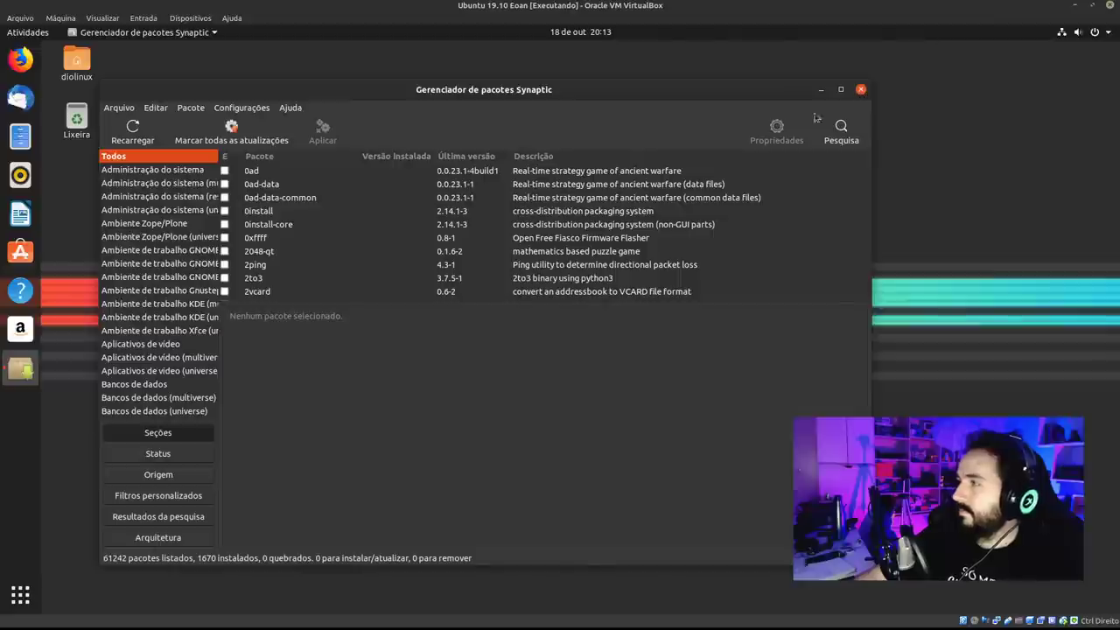
Add Synaptic to the dock favourites, then close and relaunch it from the dock with the password.
{"action": "right_click", "coordinate": [31, 369]}
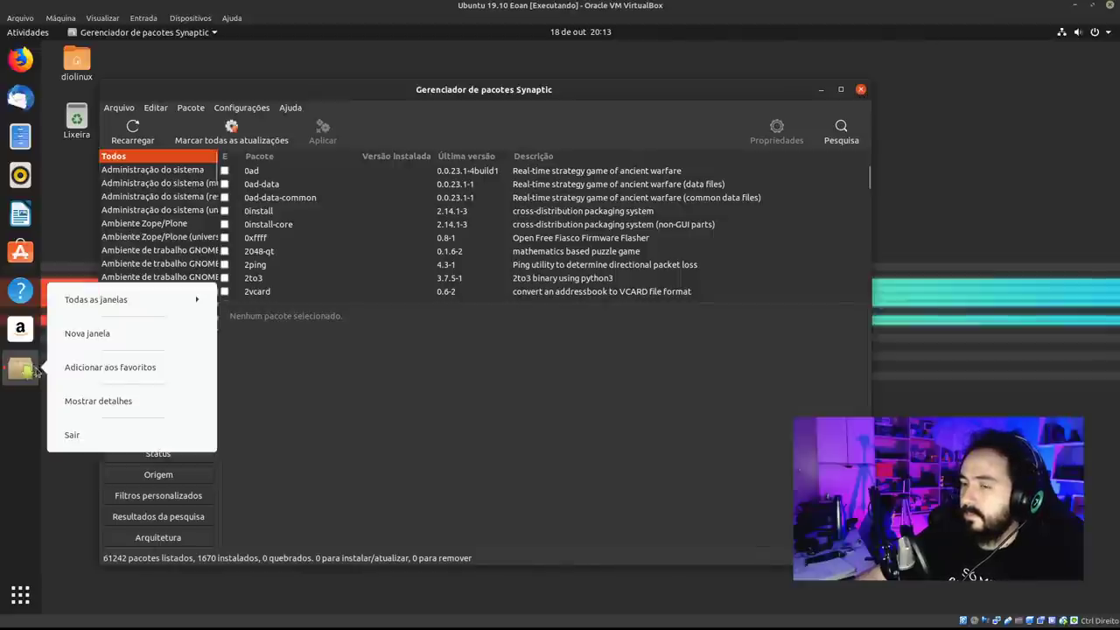
{"action": "left_click", "coordinate": [110, 367]}
{"action": "left_click", "coordinate": [860, 90]}
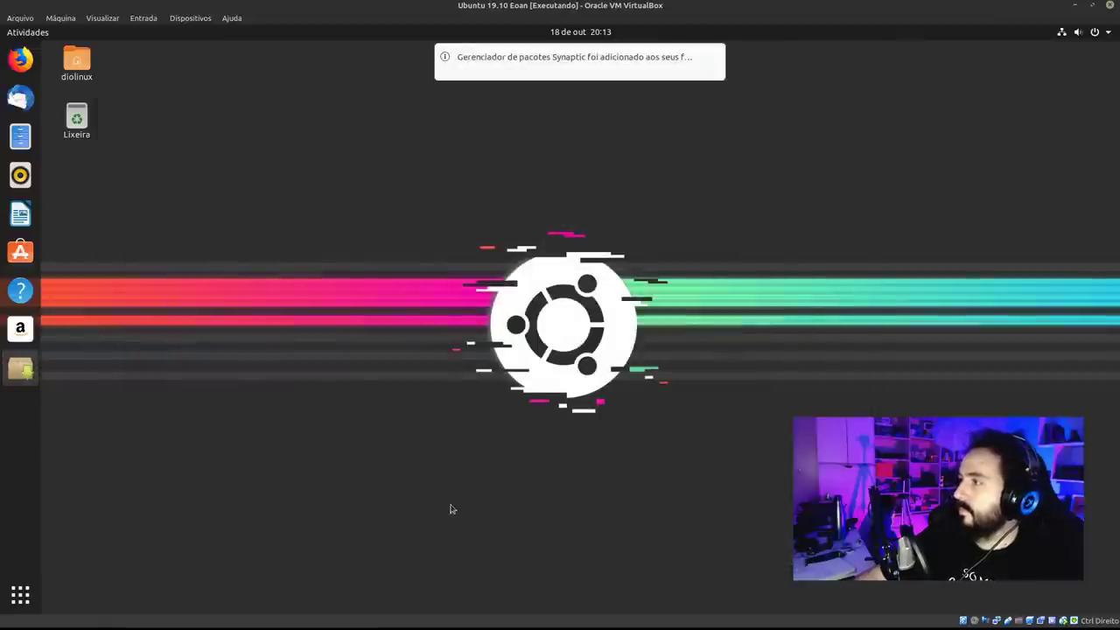
{"action": "left_click", "coordinate": [21, 368]}
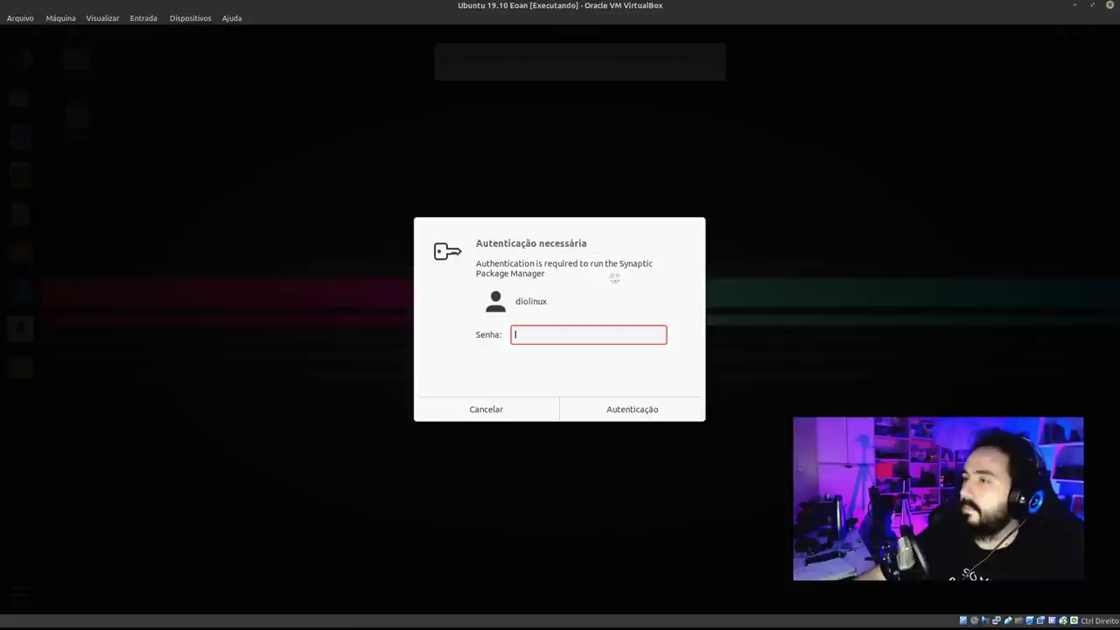
{"action": "type", "text": "****"}
{"action": "key", "text": "Return"}
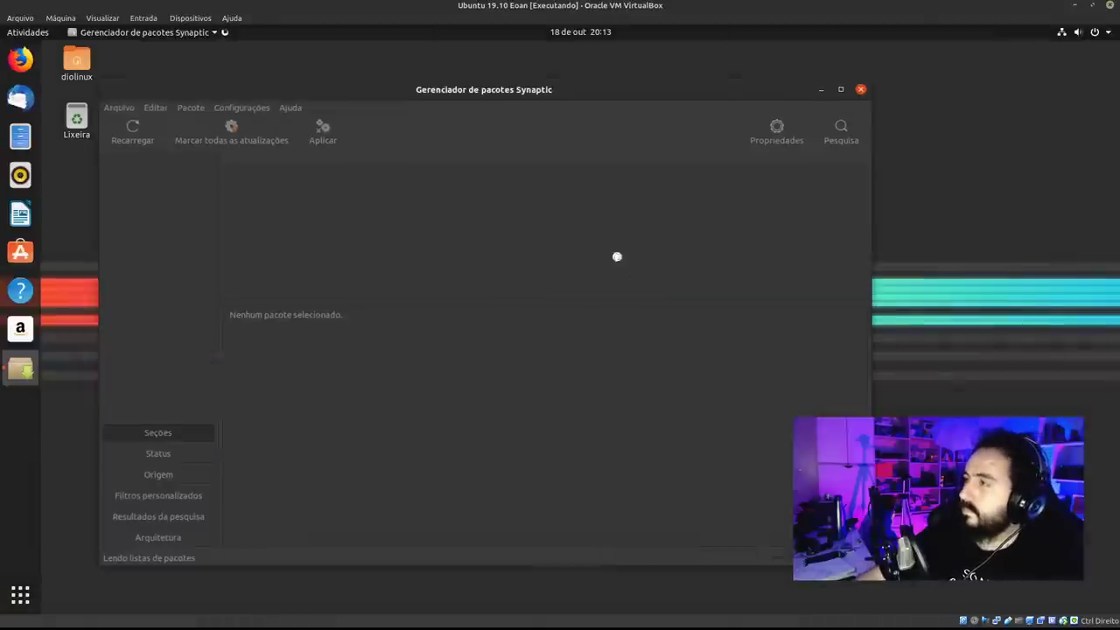
{"action": "left_click_drag", "start_coordinate": [754, 99], "coordinate": [710, 72]}
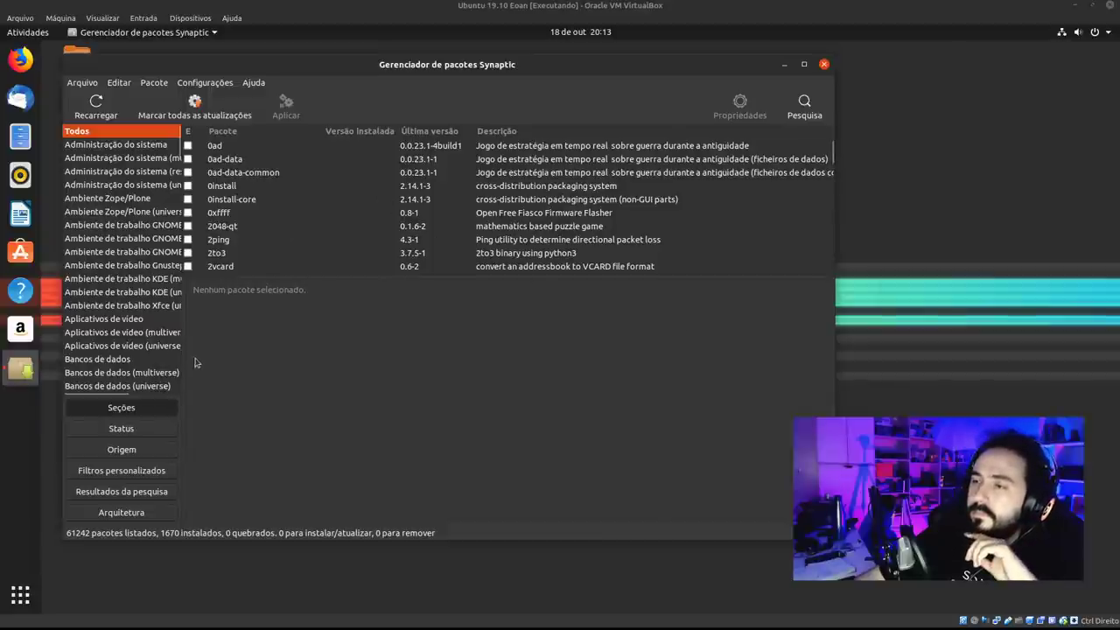
Widen the category pane and switch the grouping between Origem and Status.
{"action": "left_click_drag", "start_coordinate": [182, 363], "coordinate": [217, 361]}
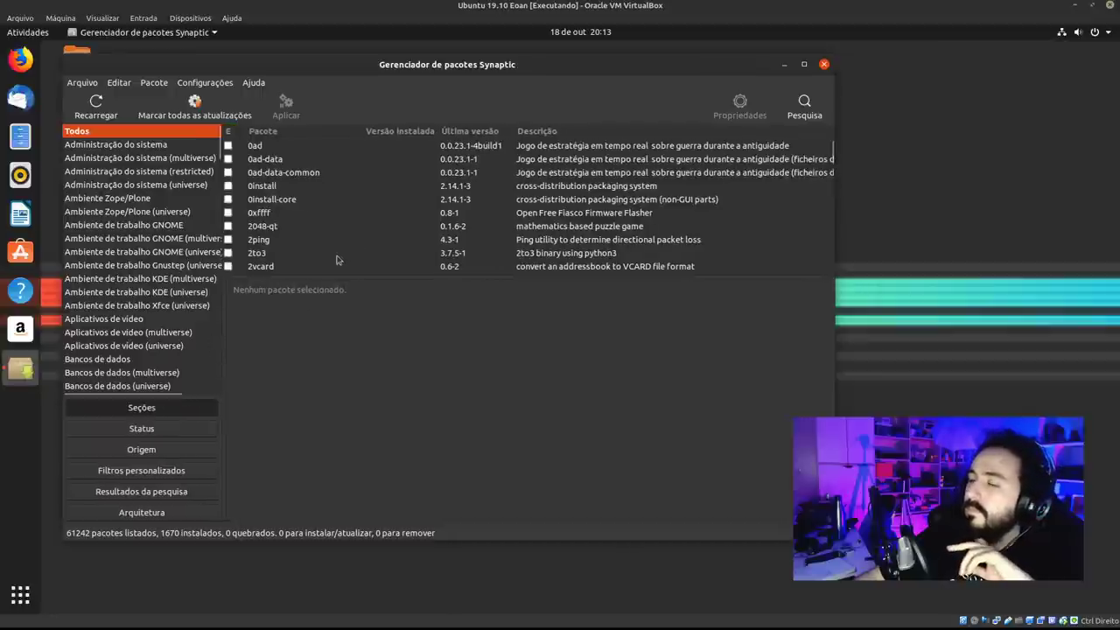
{"action": "left_click", "coordinate": [186, 455]}
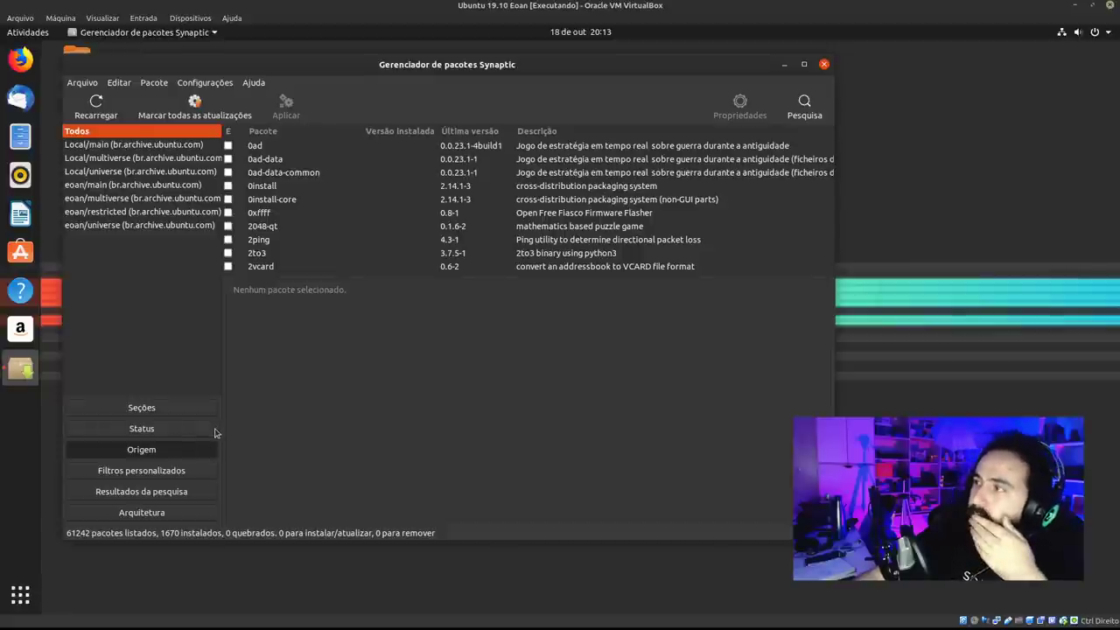
{"action": "left_click", "coordinate": [198, 432]}
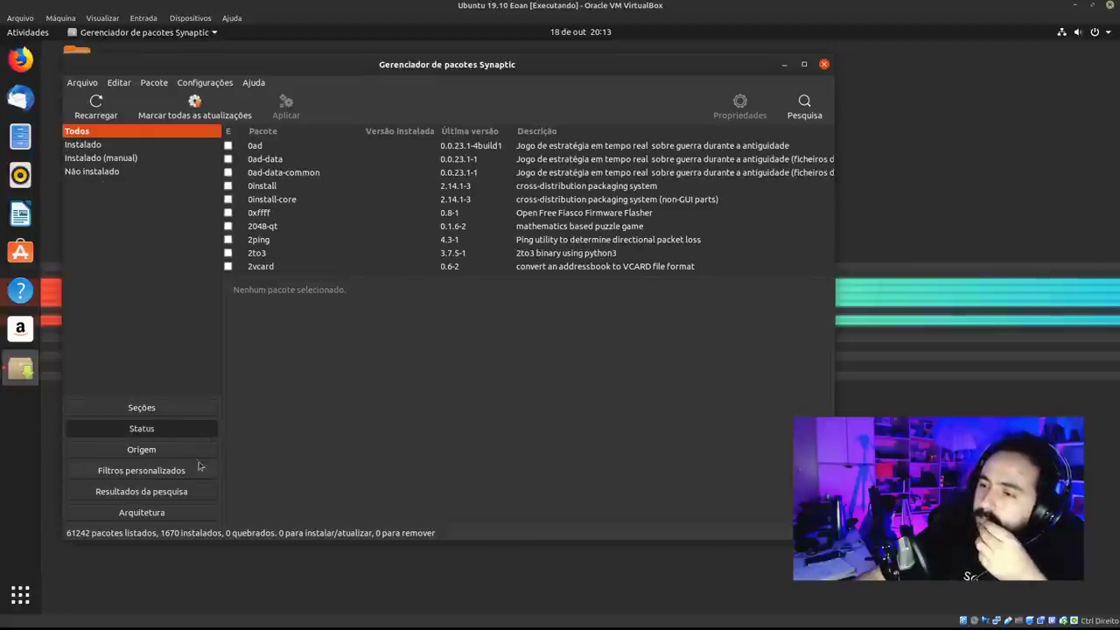
{"action": "left_click", "coordinate": [188, 449]}
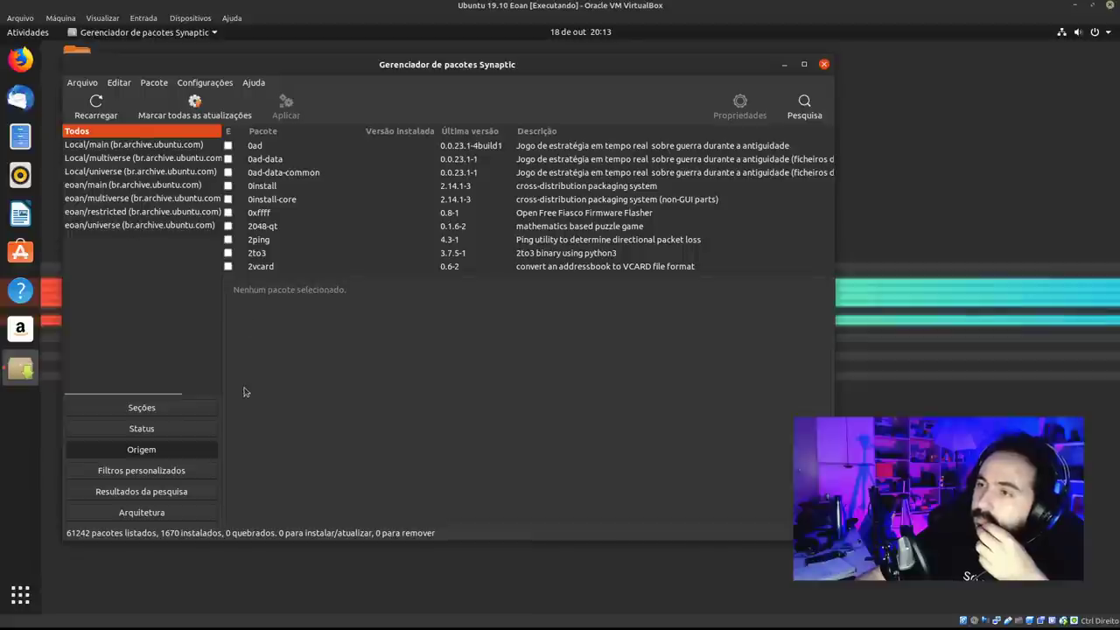
Browse origins eoan/universe, eoan/restricted, Local/main, Local/universe and eoan/multiverse, then return to Seções.
{"action": "left_click", "coordinate": [190, 225]}
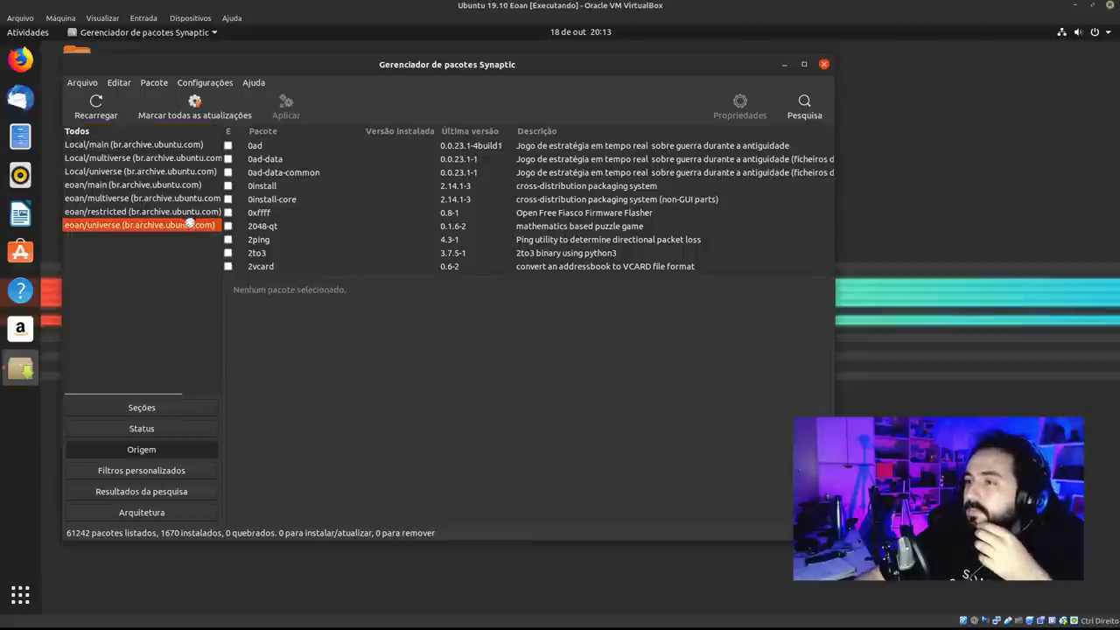
{"action": "left_click", "coordinate": [197, 212]}
{"action": "left_click", "coordinate": [181, 133]}
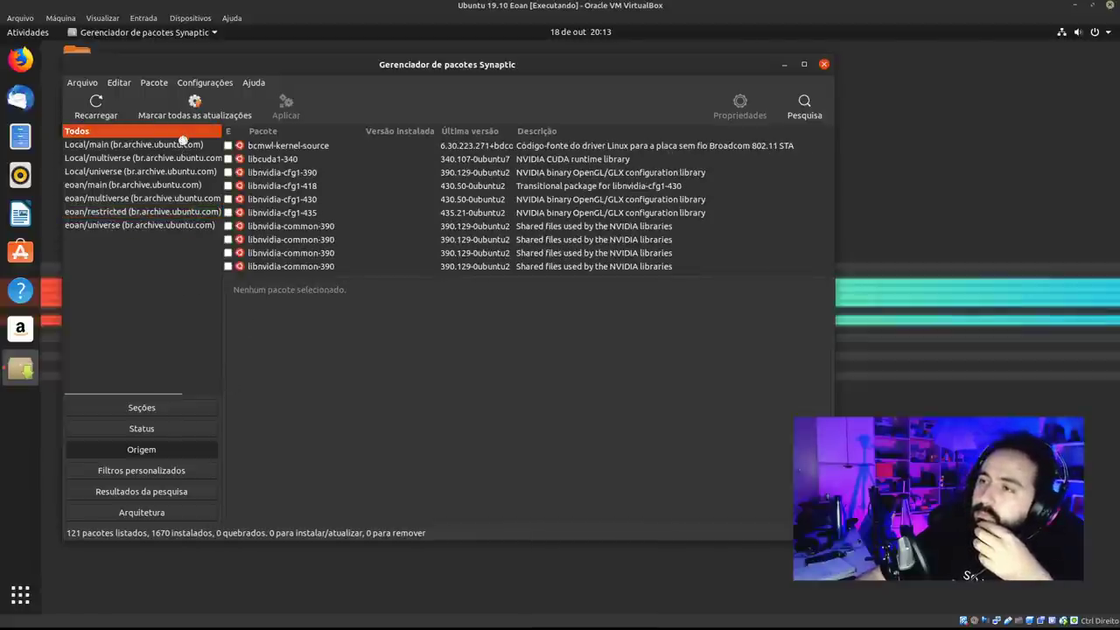
{"action": "left_click", "coordinate": [184, 145]}
{"action": "left_click", "coordinate": [168, 174]}
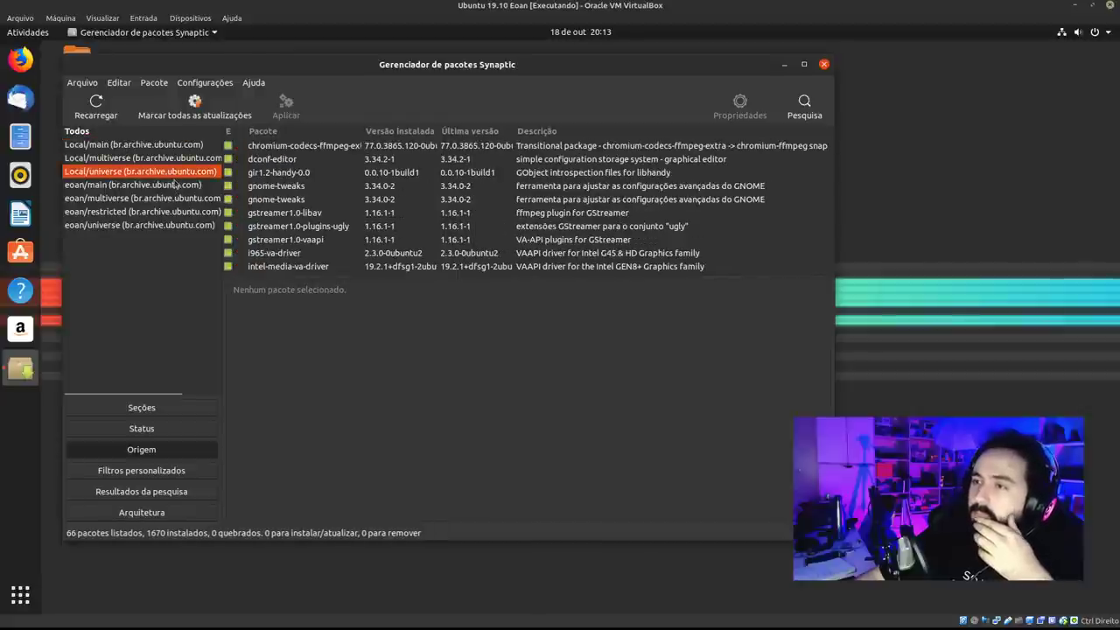
{"action": "key", "text": "Down"}
{"action": "key", "text": "Down"}
{"action": "left_click", "coordinate": [135, 133]}
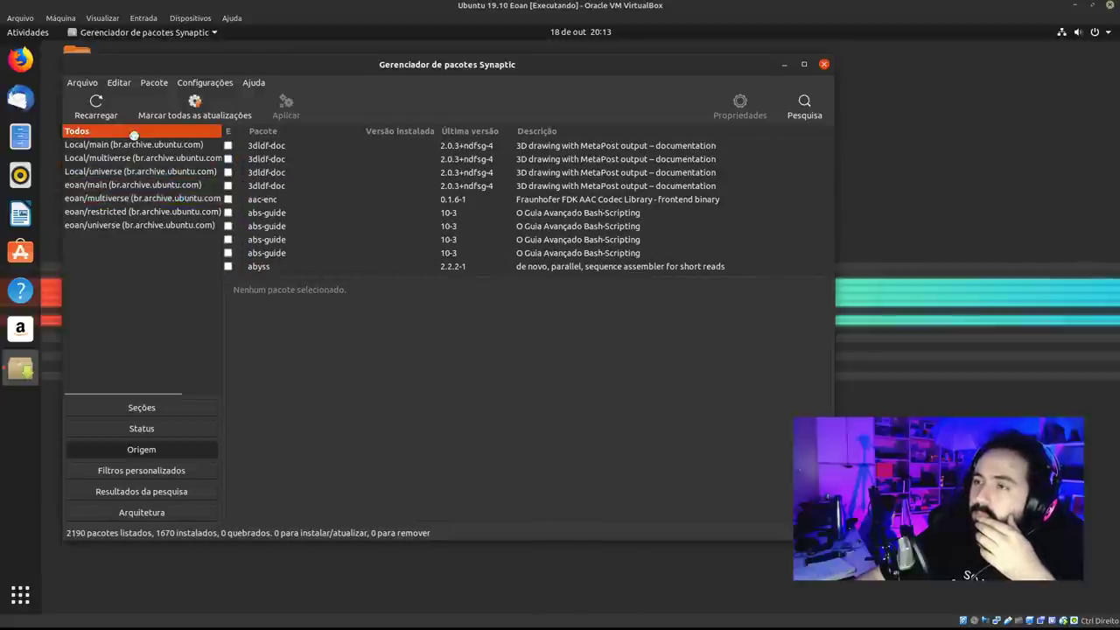
{"action": "left_click", "coordinate": [162, 408]}
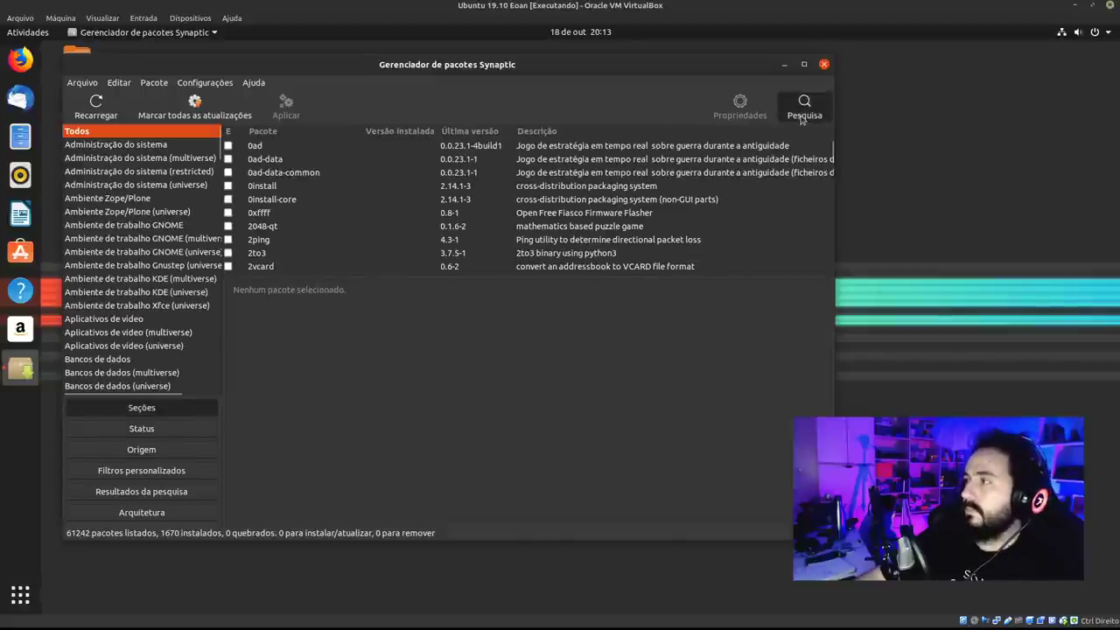
Search Synaptic for 'nvidia', reverse-sort by Última versão, and read libnvidia-cfg1-435's description.
{"action": "left_click", "coordinate": [805, 112]}
{"action": "type", "text": "nvio"}
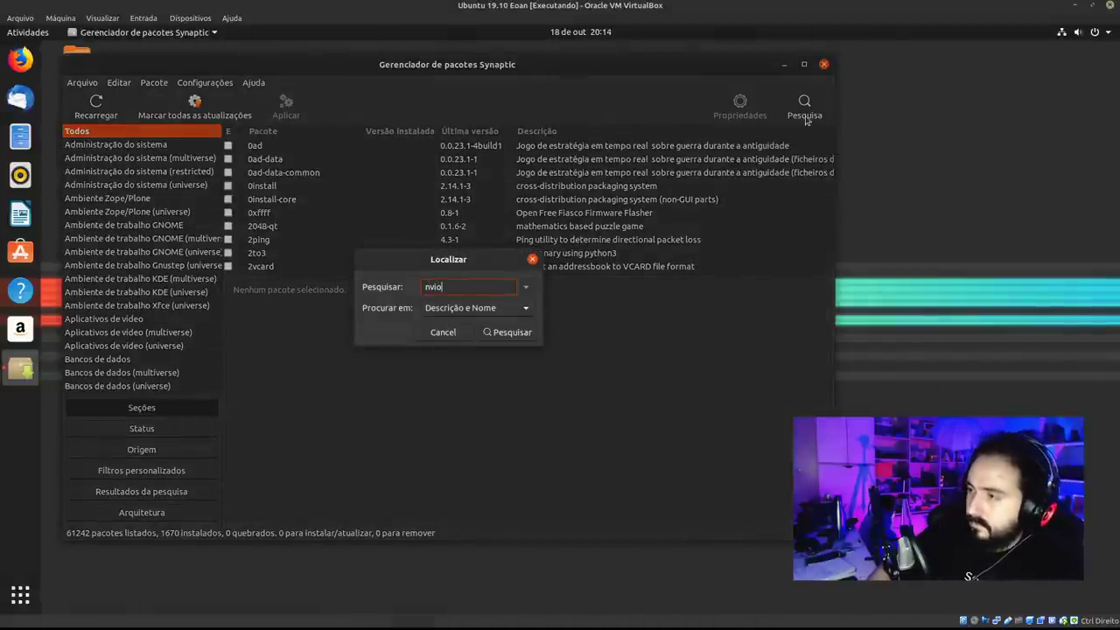
{"action": "key", "text": "BackSpace"}
{"action": "type", "text": "dia-"}
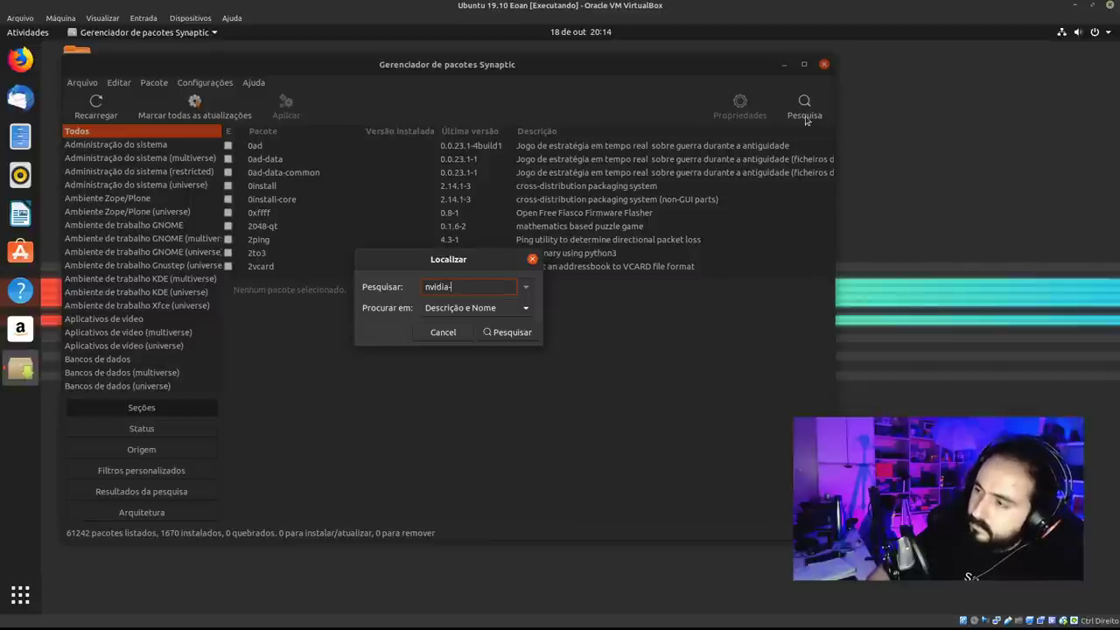
{"action": "key", "text": "Return"}
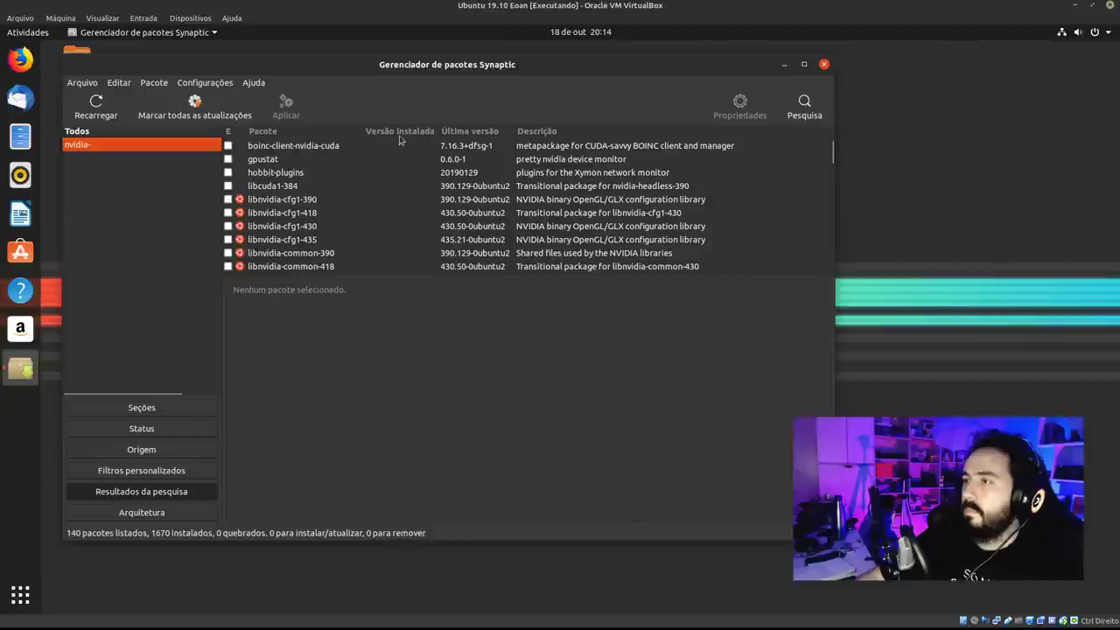
{"action": "left_click", "coordinate": [475, 133]}
{"action": "left_click", "coordinate": [475, 133]}
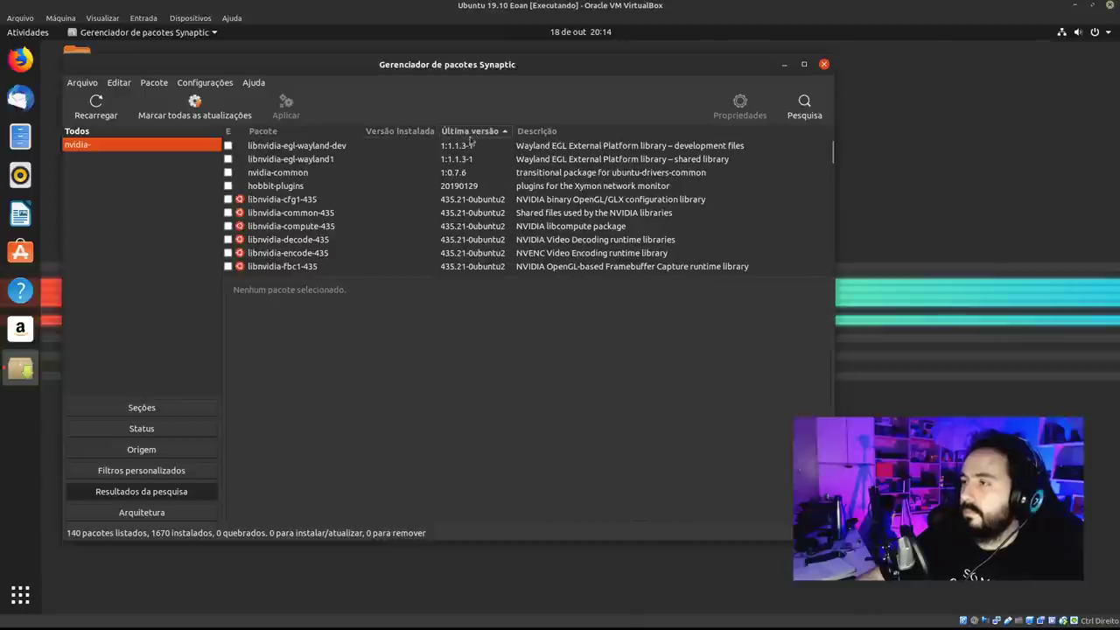
{"action": "left_click", "coordinate": [419, 200]}
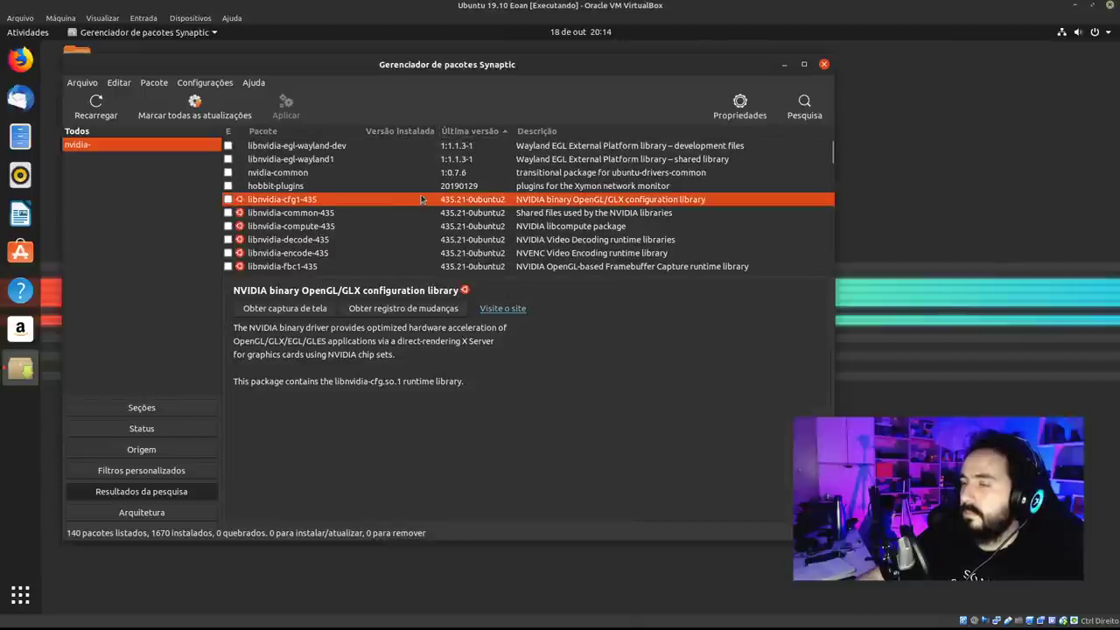
{"action": "scroll", "coordinate": [420, 200], "scroll_direction": "down", "scroll_amount": 2}
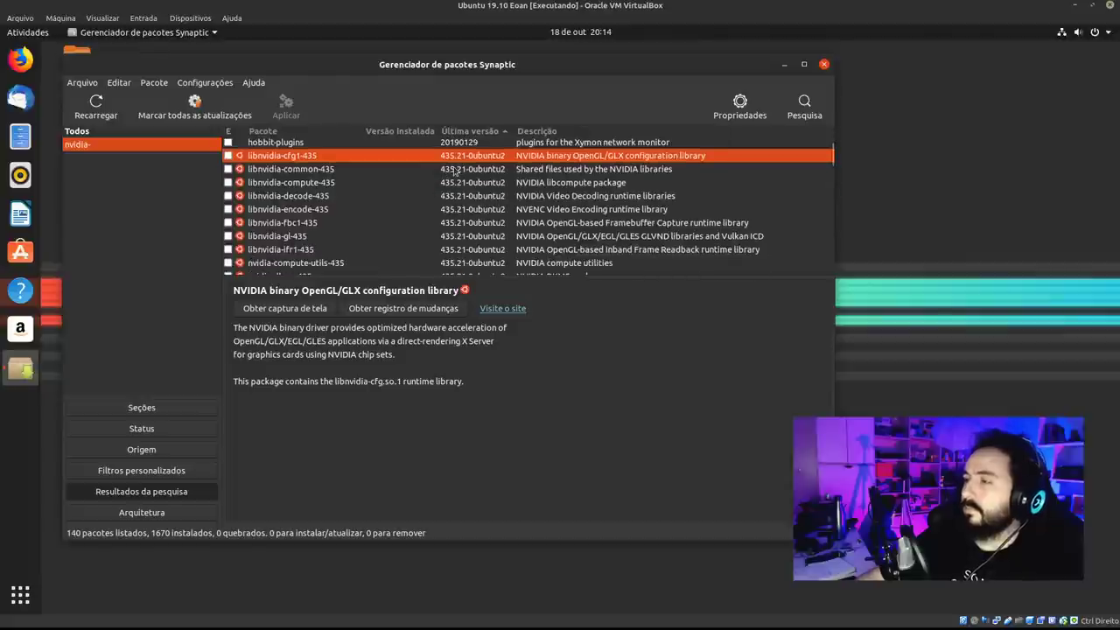
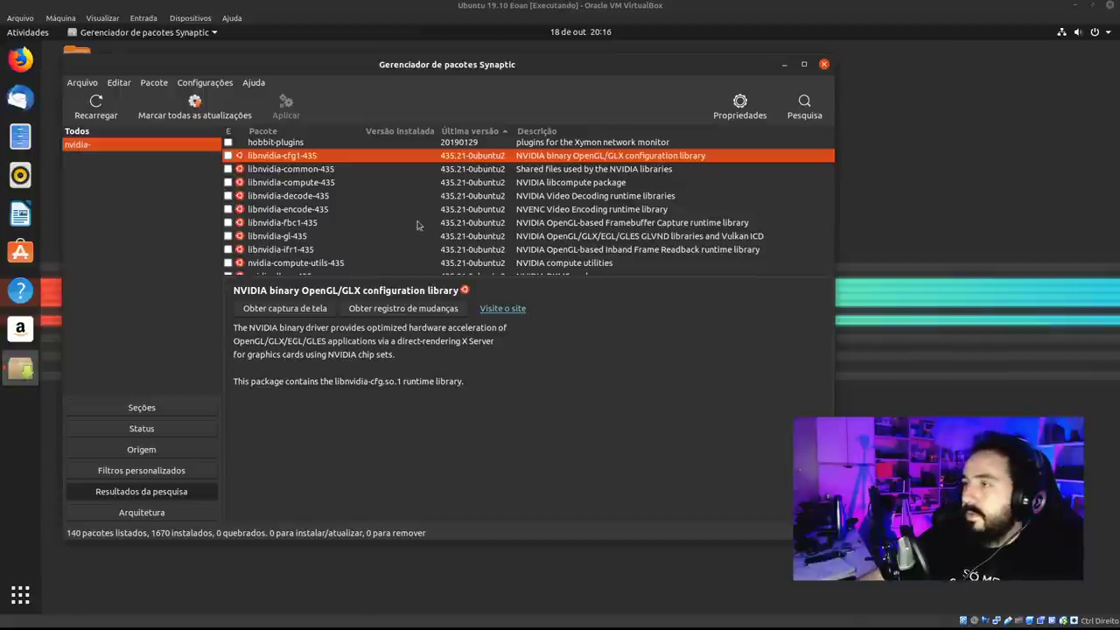
Read the libnvidia-decode-435 and libnvidia-gl-435 descriptions, then scroll the list down to the 390 packages.
{"action": "left_click", "coordinate": [385, 194]}
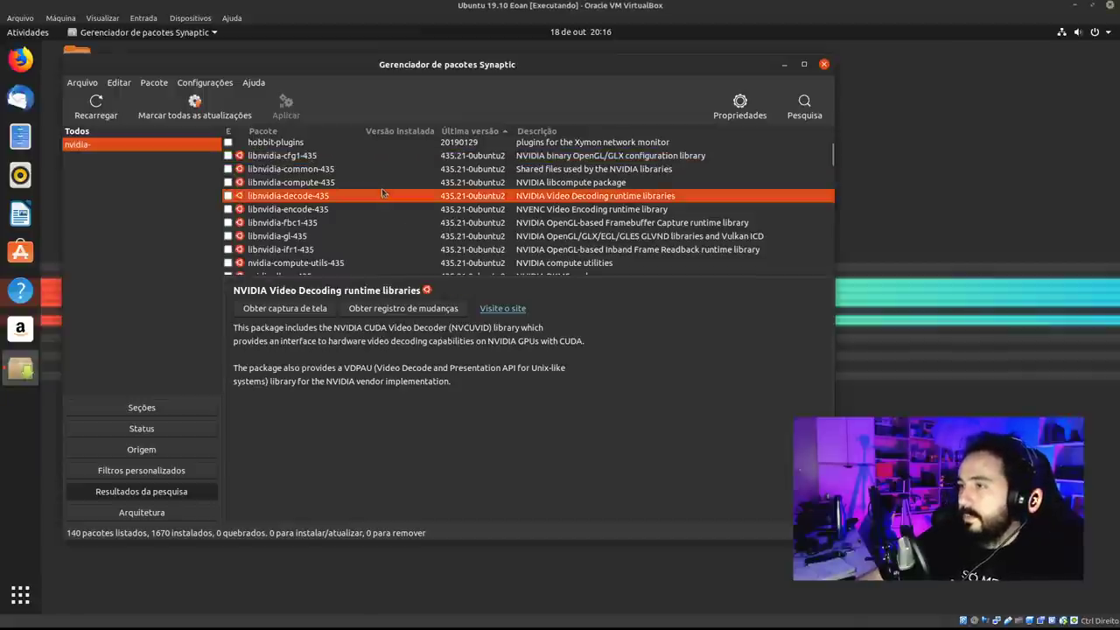
{"action": "left_click", "coordinate": [432, 233]}
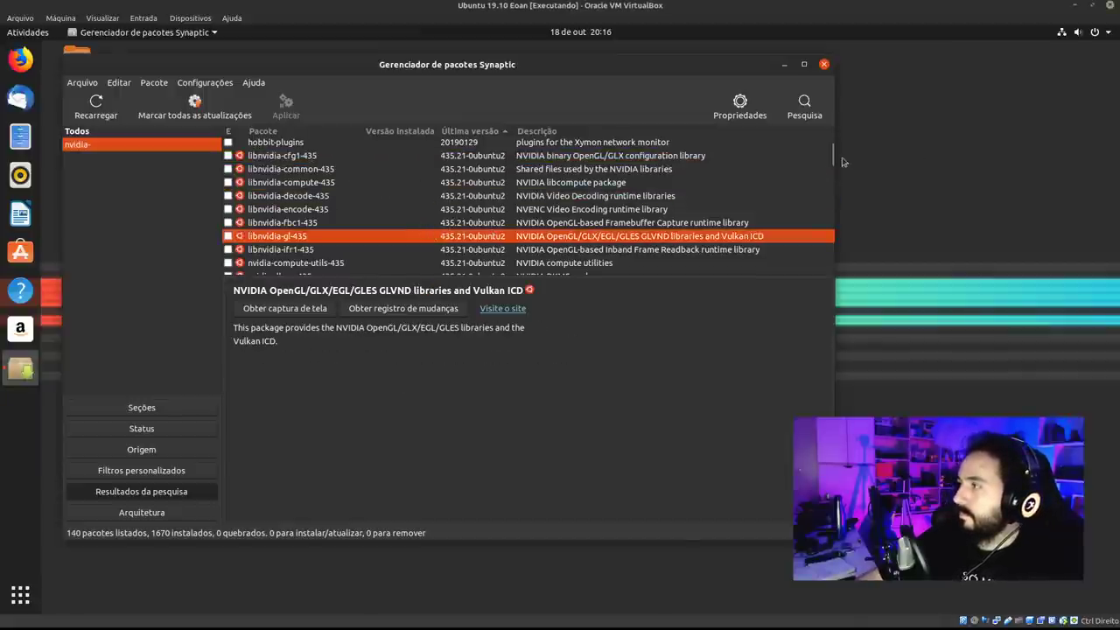
{"action": "left_click_drag", "start_coordinate": [832, 162], "coordinate": [831, 210]}
Search for nvidia-settings and read its description, highlighting the text about brightness and gamma.
{"action": "left_click", "coordinate": [805, 107]}
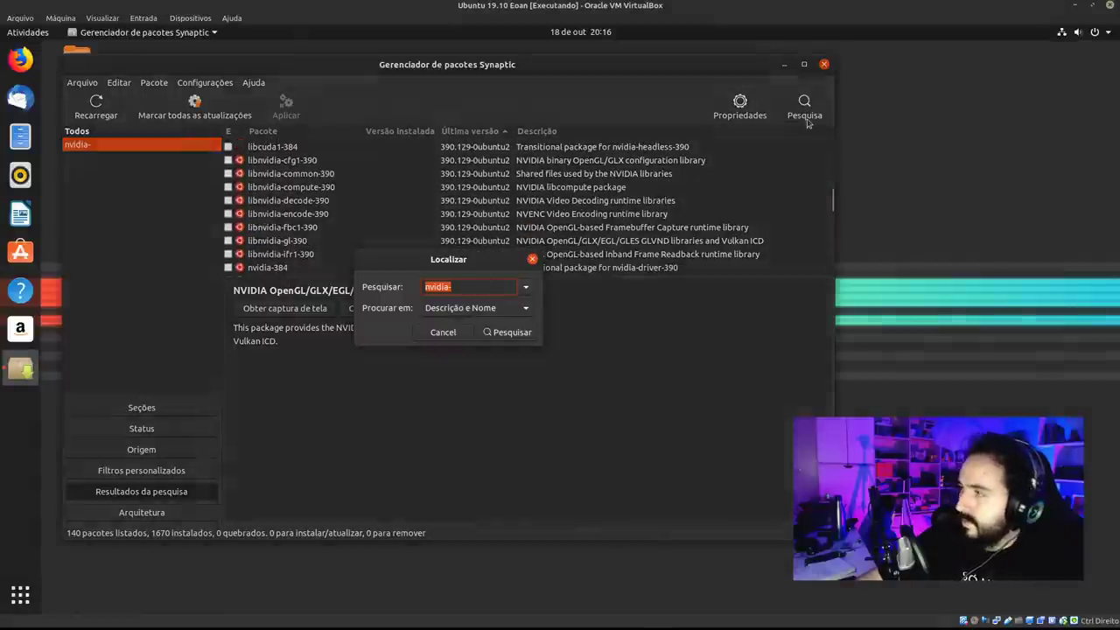
{"action": "type", "text": "nvidia-set"}
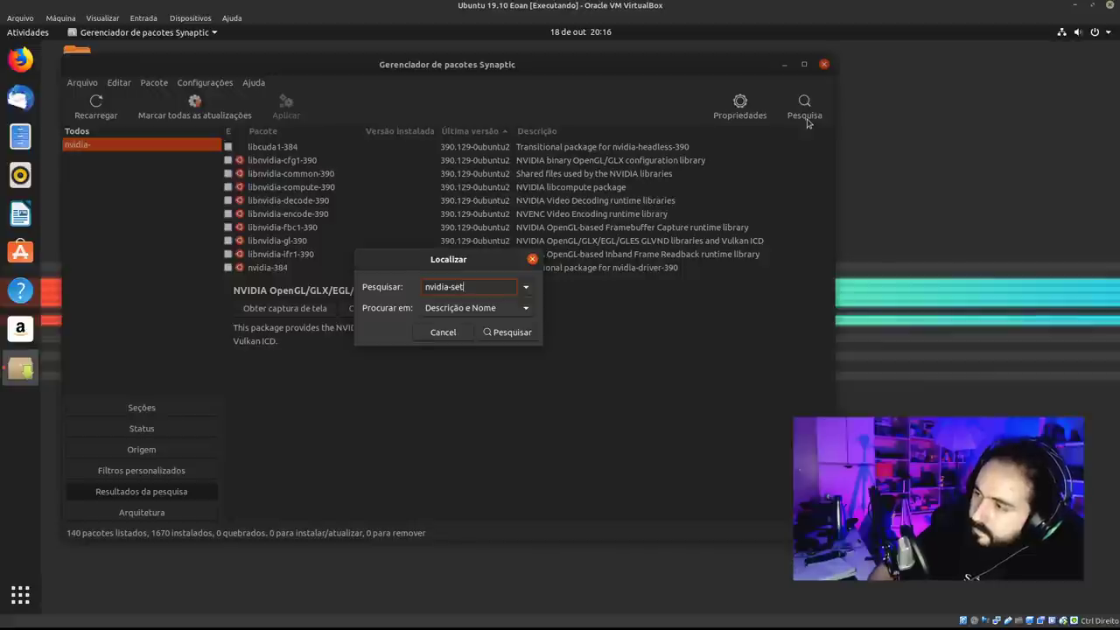
{"action": "type", "text": "tings"}
{"action": "key", "text": "Return"}
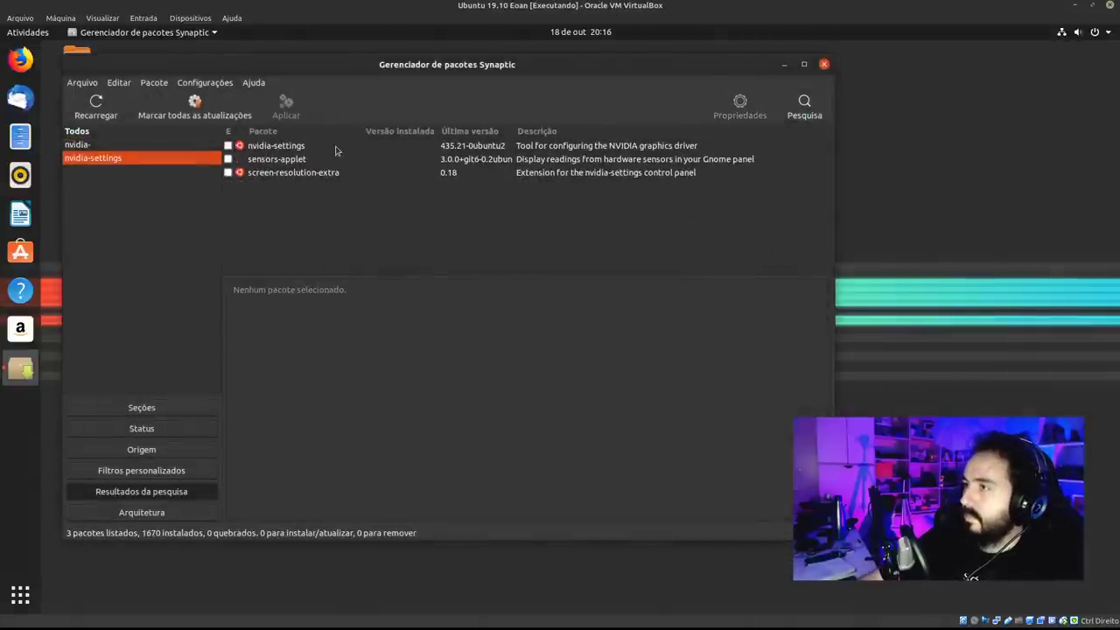
{"action": "left_click", "coordinate": [337, 147]}
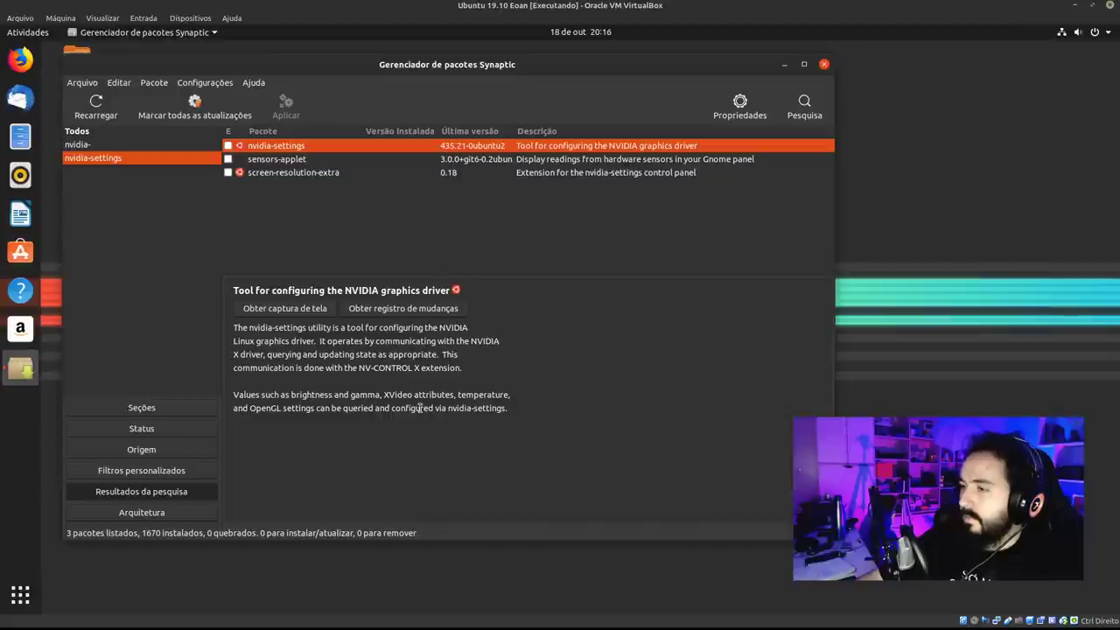
{"action": "left_click_drag", "start_coordinate": [239, 392], "coordinate": [378, 395]}
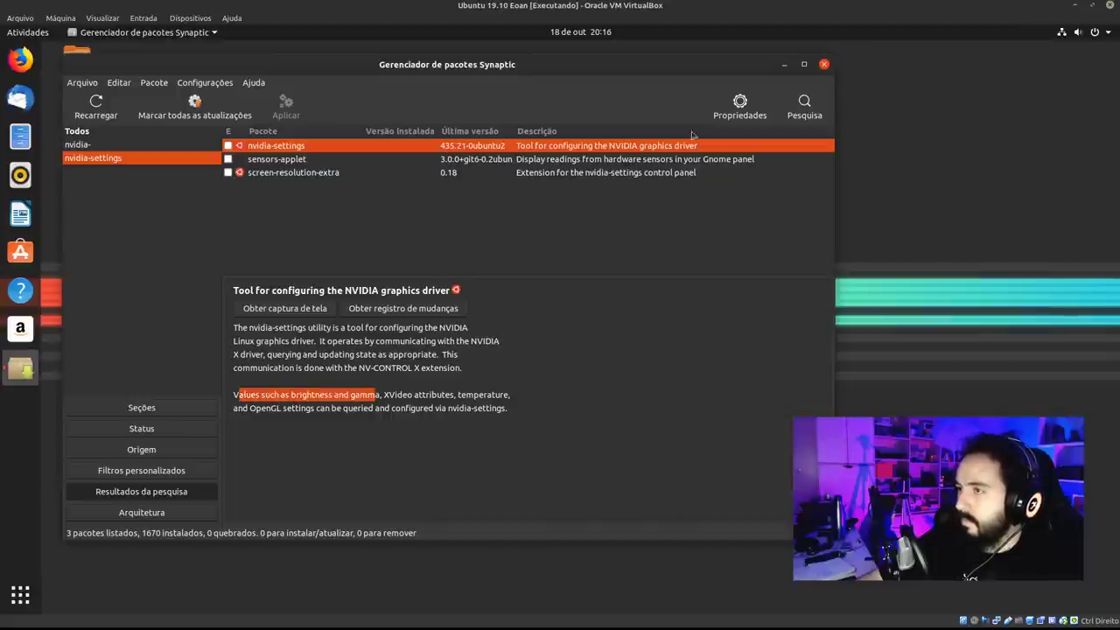
{"action": "left_click", "coordinate": [819, 120]}
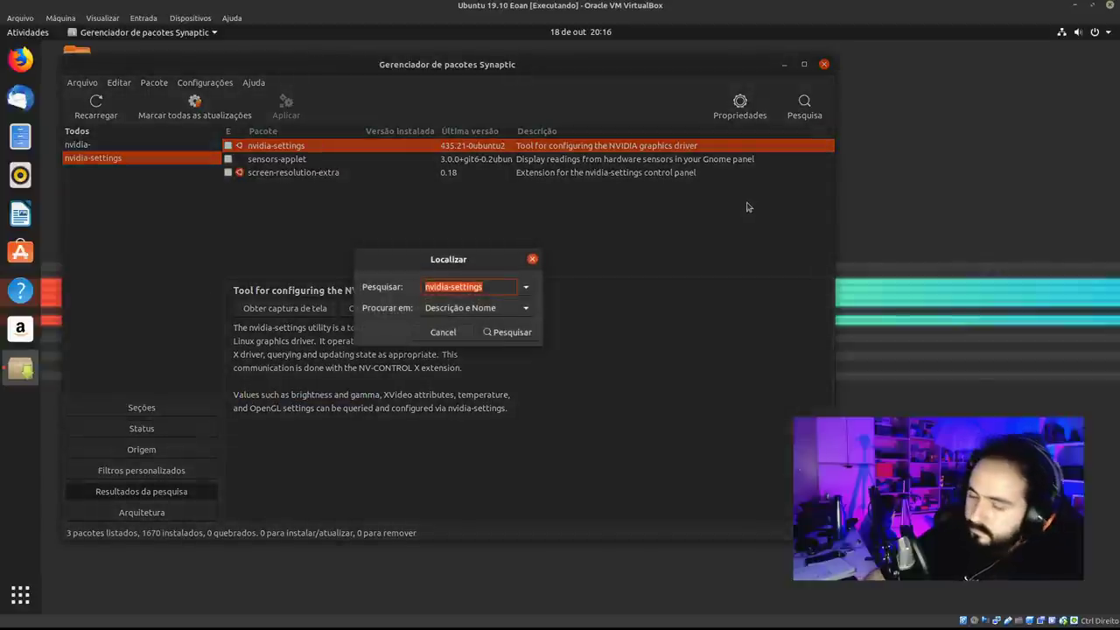
Search for xorg, sort by latest version, and widen the package-name column.
{"action": "type", "text": "xong"}
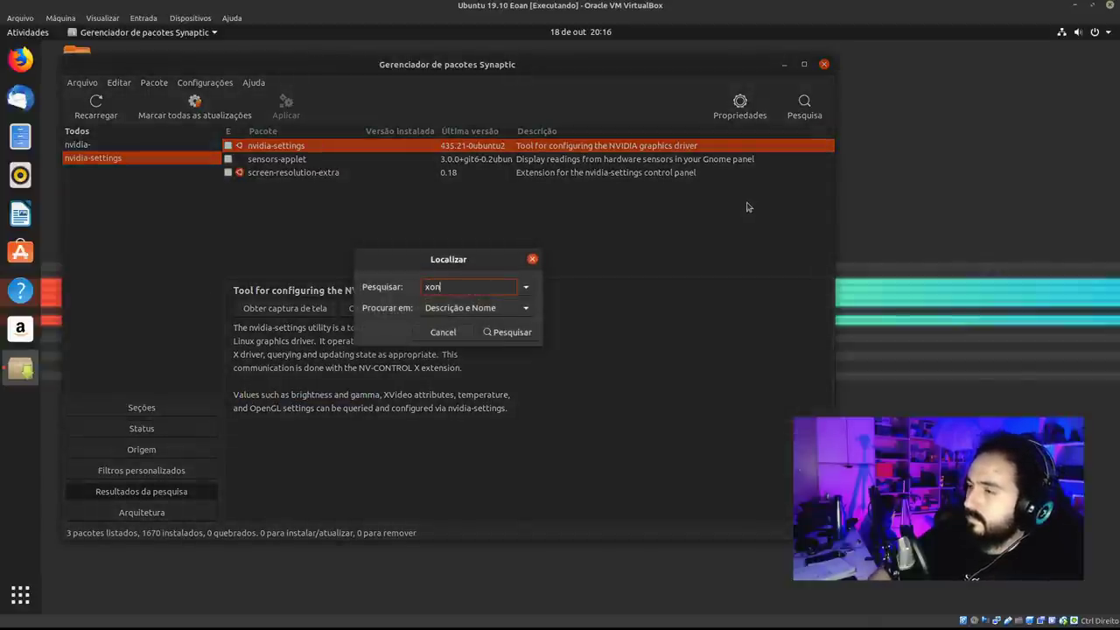
{"action": "type", "text": "rg"}
{"action": "key", "text": "Return"}
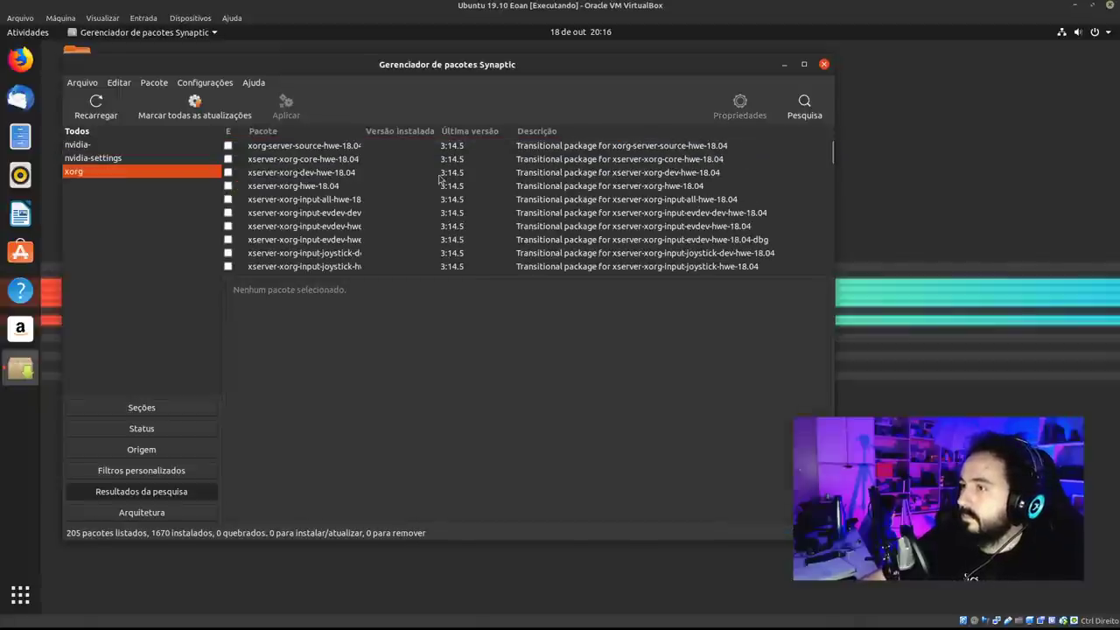
{"action": "left_click", "coordinate": [471, 133]}
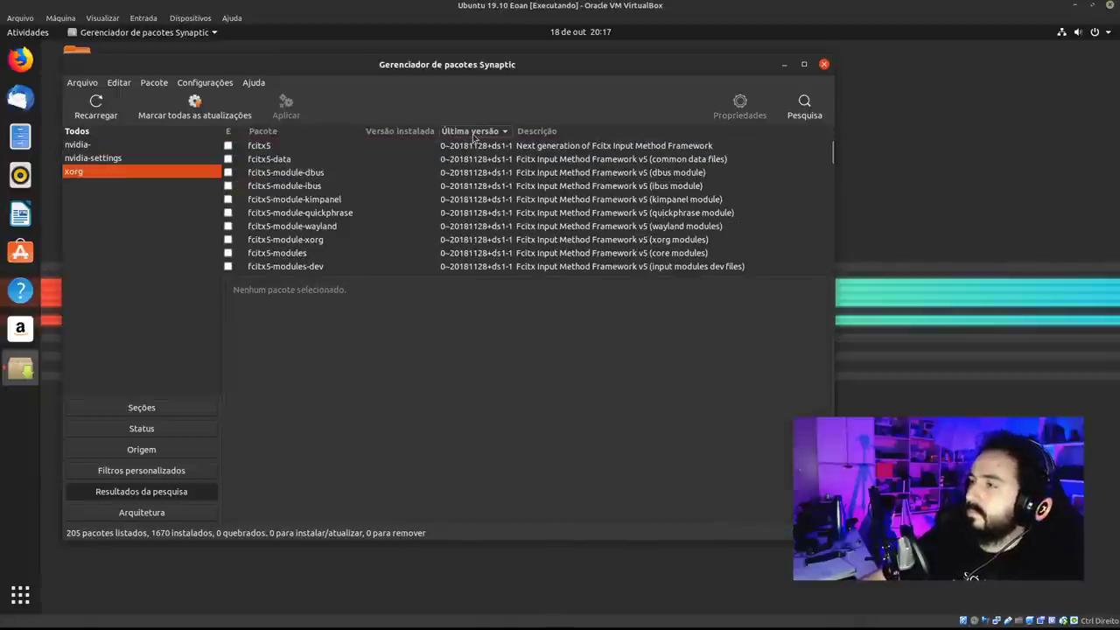
{"action": "left_click", "coordinate": [470, 133]}
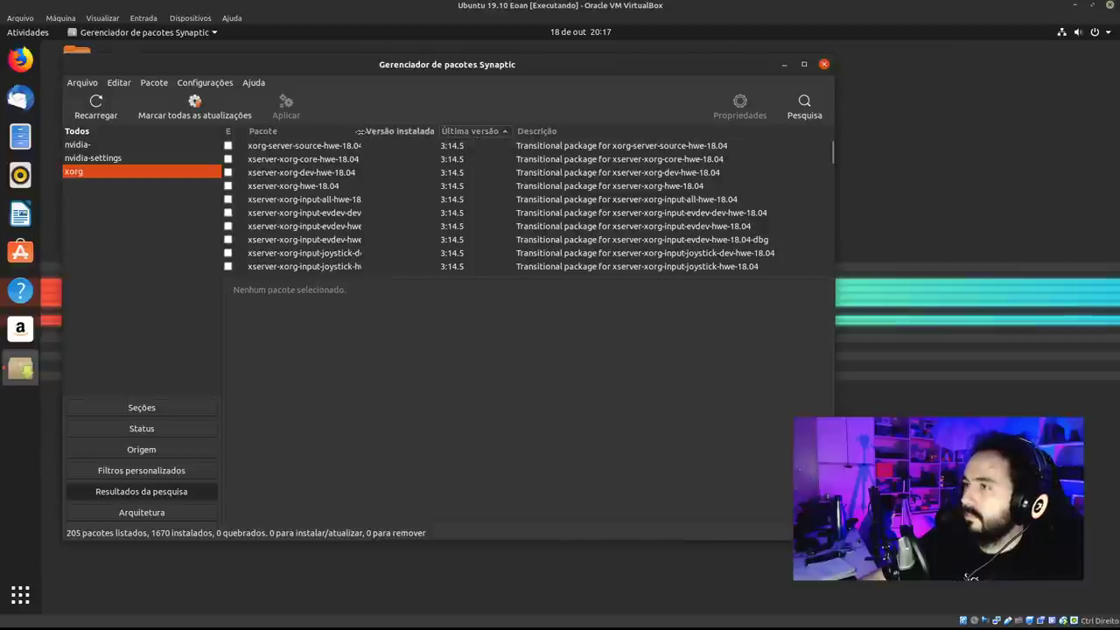
{"action": "left_click_drag", "start_coordinate": [362, 132], "coordinate": [426, 132]}
Show the xserver-xorg-video-intel description for the Intel i8xx, i9xx display driver.
{"action": "scroll", "coordinate": [404, 186], "scroll_direction": "down", "scroll_amount": 1}
{"action": "scroll", "coordinate": [404, 184], "scroll_direction": "down", "scroll_amount": 8}
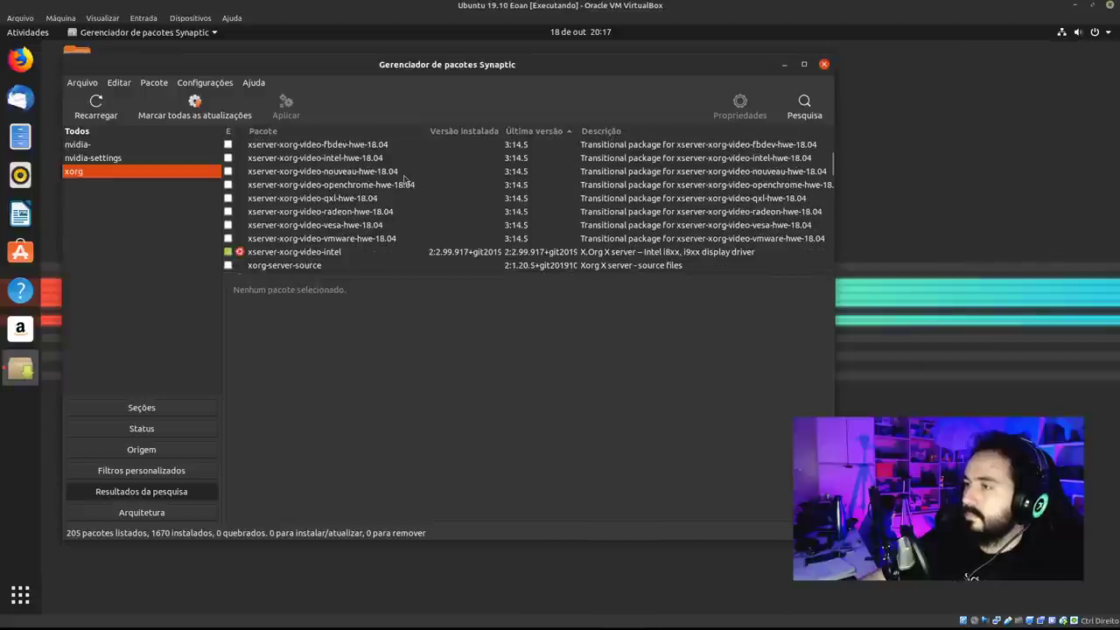
{"action": "scroll", "coordinate": [403, 180], "scroll_direction": "down", "scroll_amount": 3}
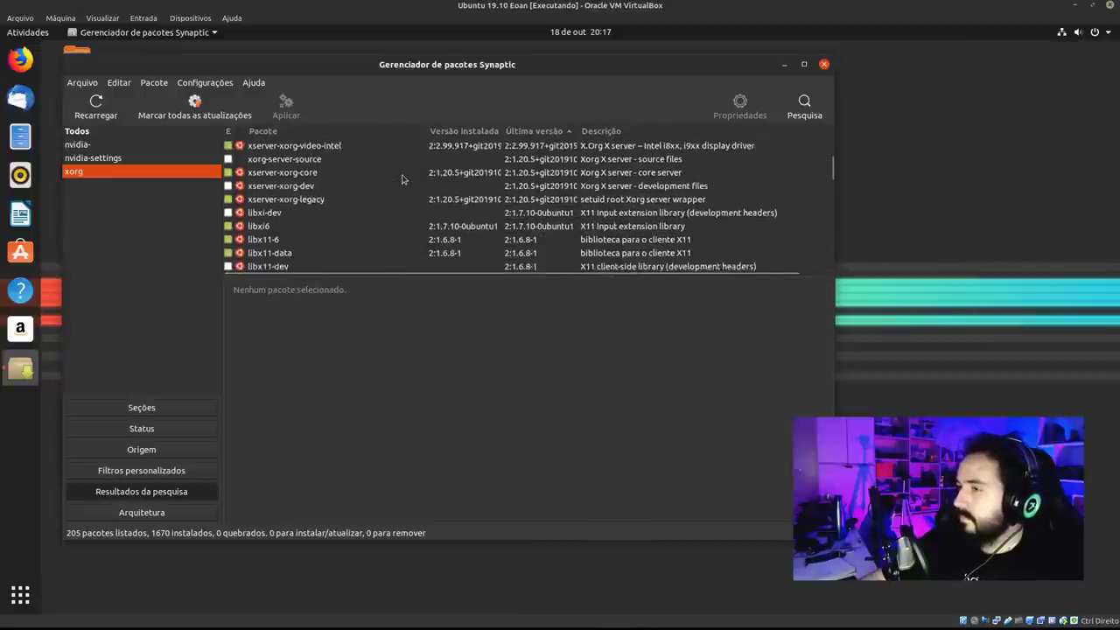
{"action": "scroll", "coordinate": [404, 180], "scroll_direction": "up", "scroll_amount": 1}
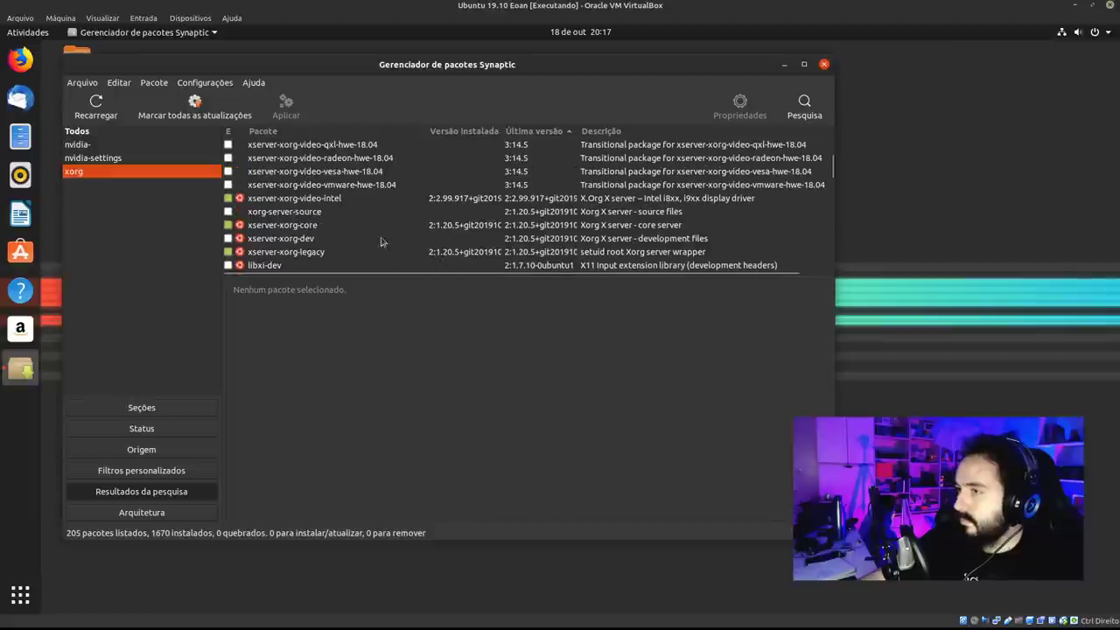
{"action": "left_click", "coordinate": [349, 203]}
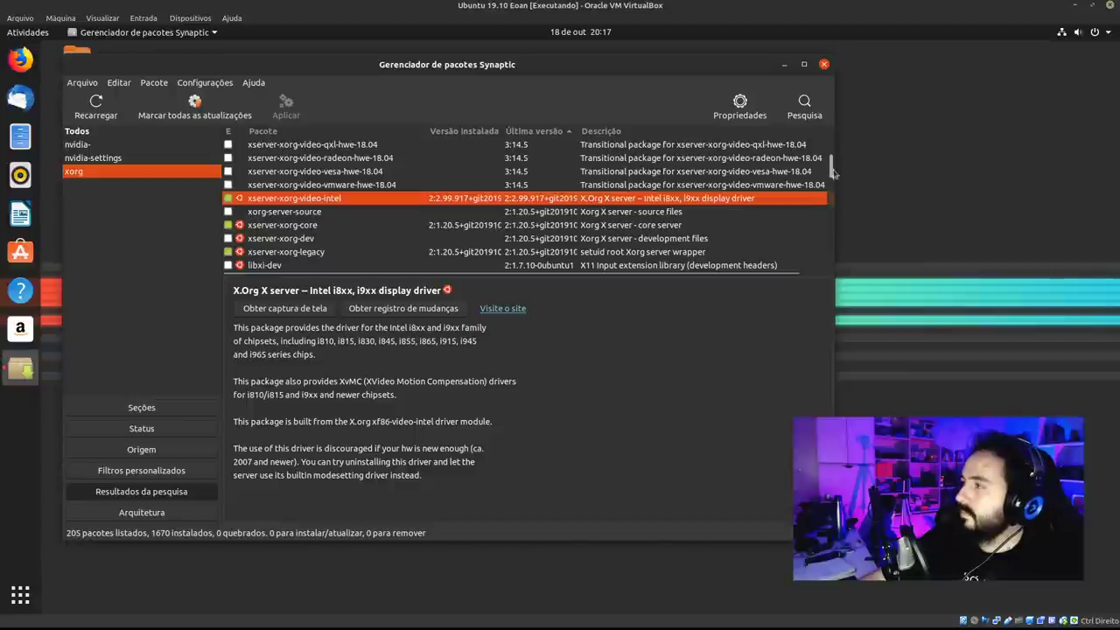
Scroll further down through the xorg package results.
{"action": "scroll", "coordinate": [830, 174], "scroll_direction": "down", "scroll_amount": 2}
{"action": "scroll", "coordinate": [830, 174], "scroll_direction": "down", "scroll_amount": 2}
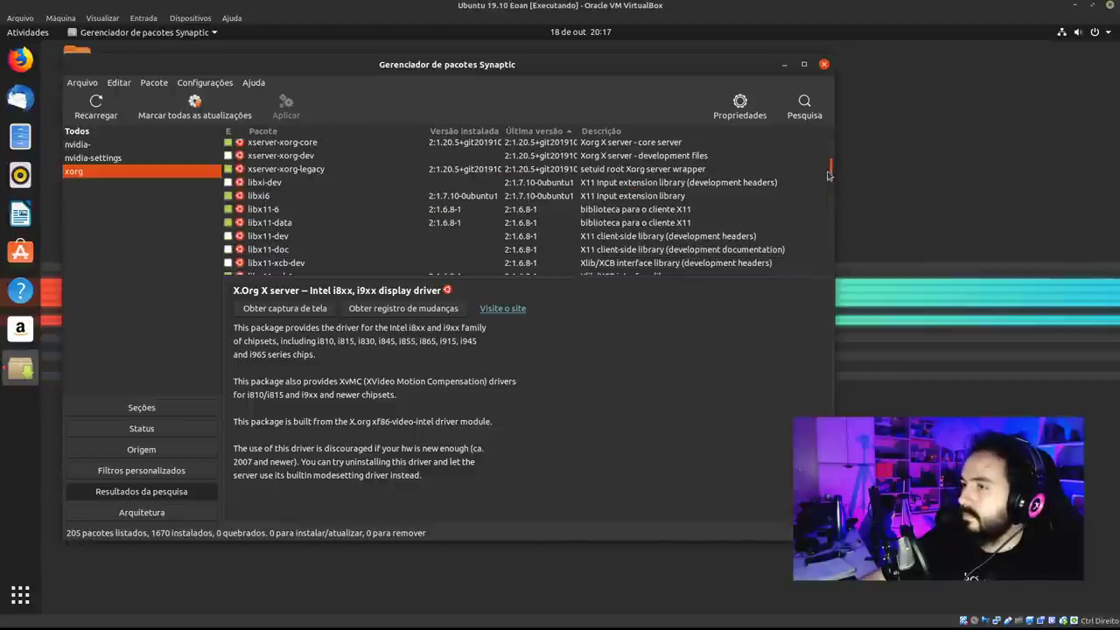
{"action": "scroll", "coordinate": [825, 187], "scroll_direction": "down", "scroll_amount": 4}
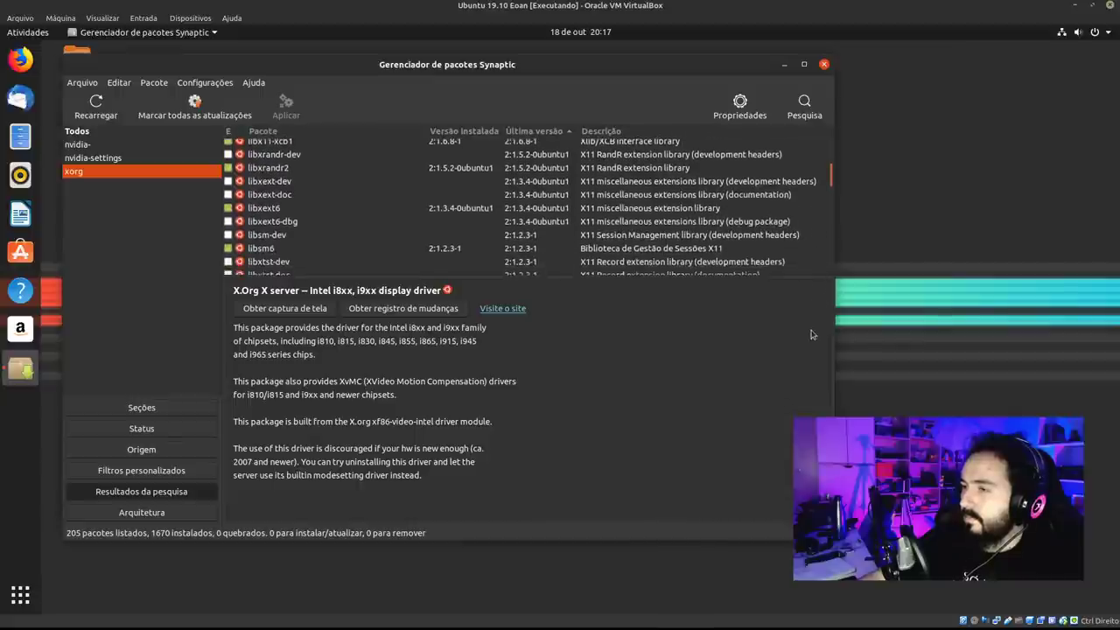
{"action": "left_click_drag", "start_coordinate": [832, 180], "coordinate": [831, 207]}
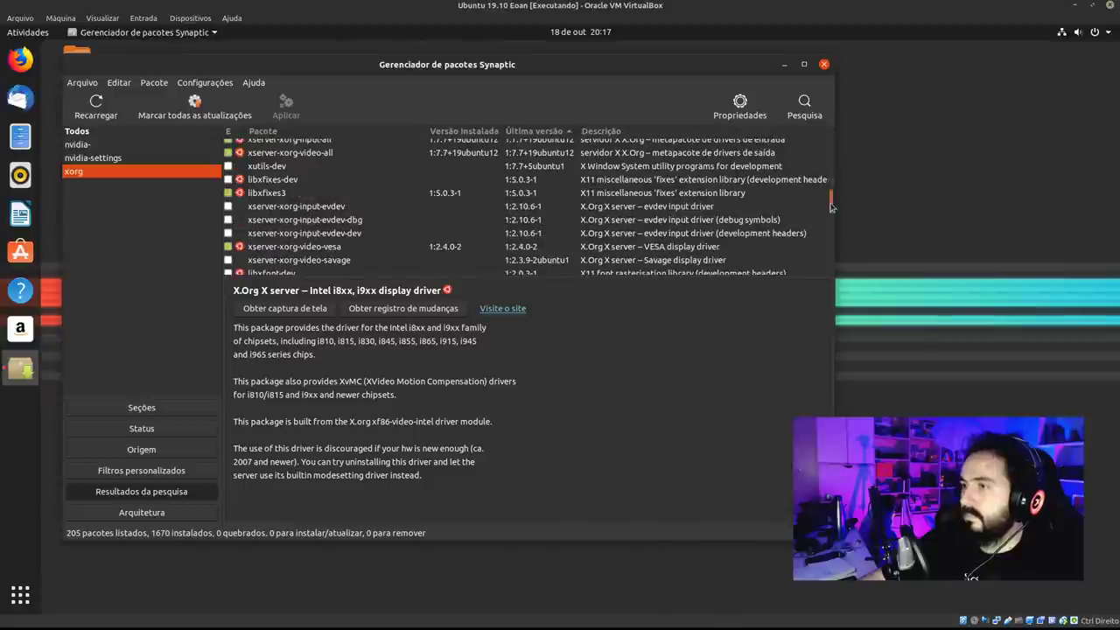
{"action": "scroll", "coordinate": [831, 206], "scroll_direction": "up", "scroll_amount": 1}
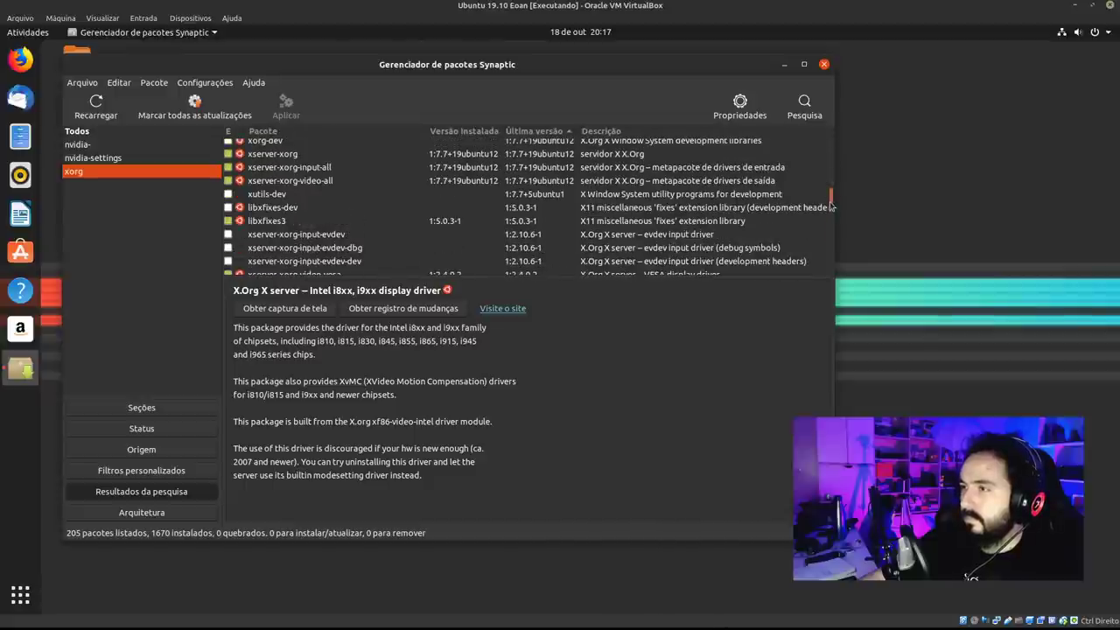
{"action": "scroll", "coordinate": [832, 207], "scroll_direction": "down", "scroll_amount": 3}
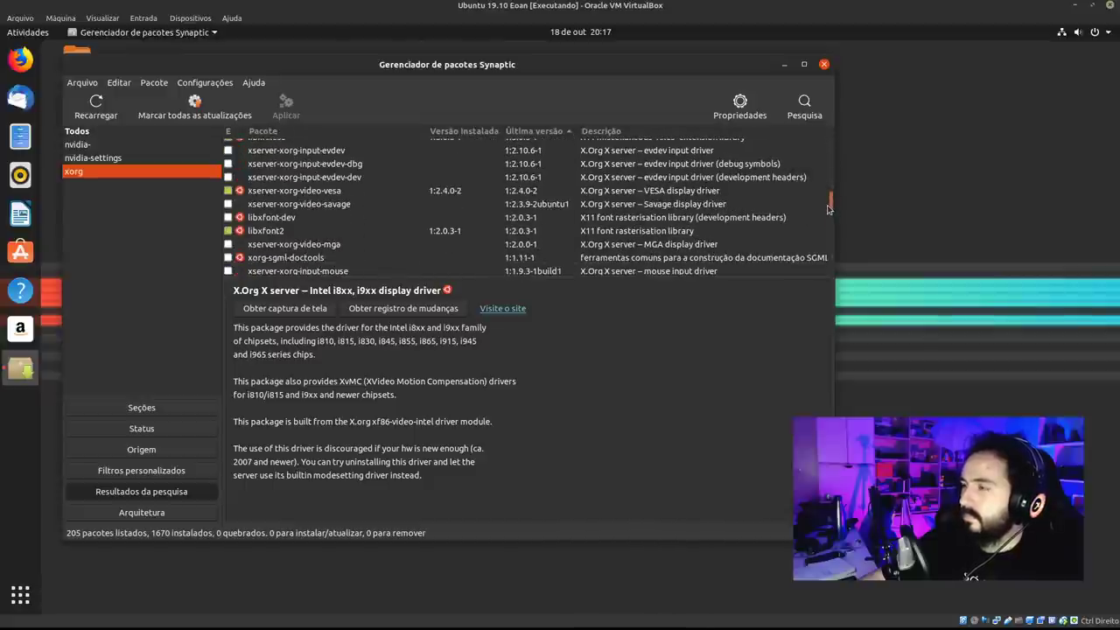
{"action": "scroll", "coordinate": [829, 207], "scroll_direction": "down", "scroll_amount": 3}
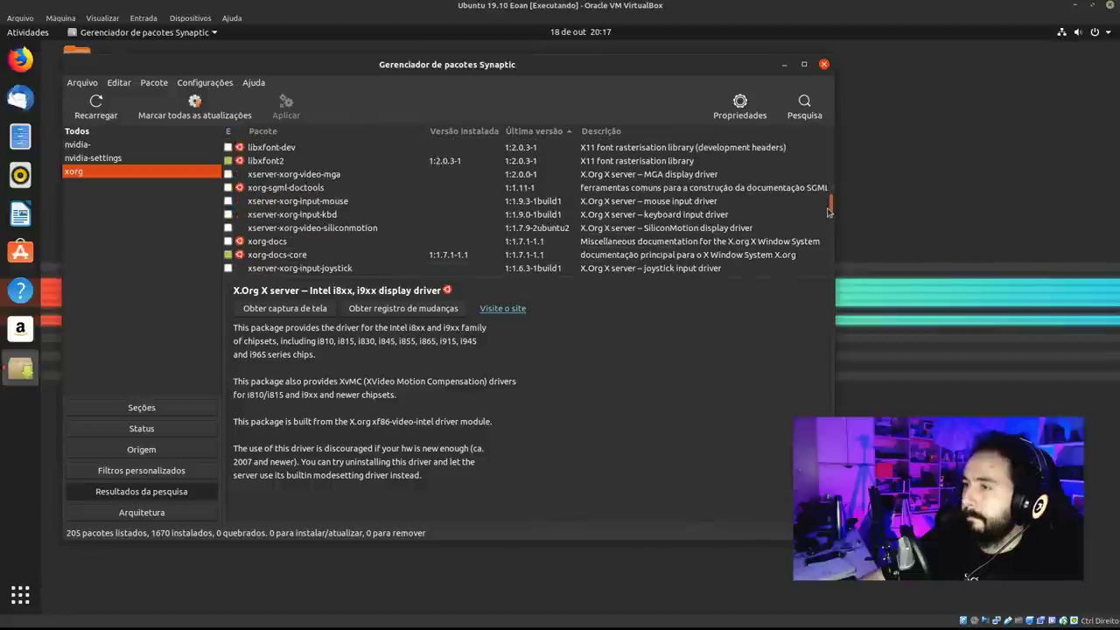
{"action": "scroll", "coordinate": [828, 210], "scroll_direction": "down", "scroll_amount": 3}
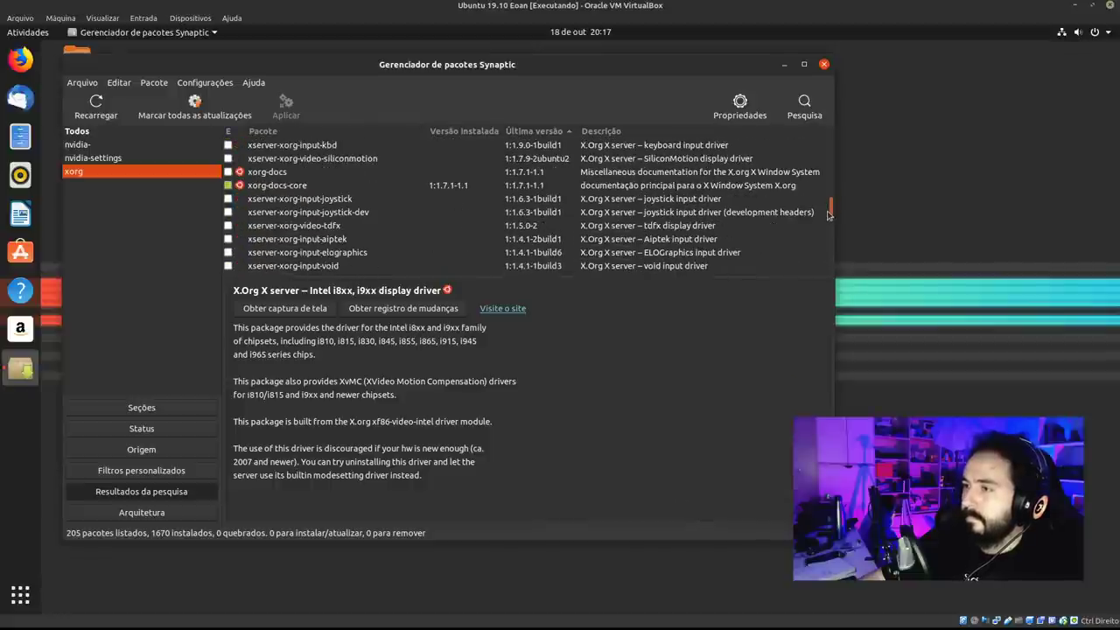
{"action": "scroll", "coordinate": [829, 215], "scroll_direction": "down", "scroll_amount": 5}
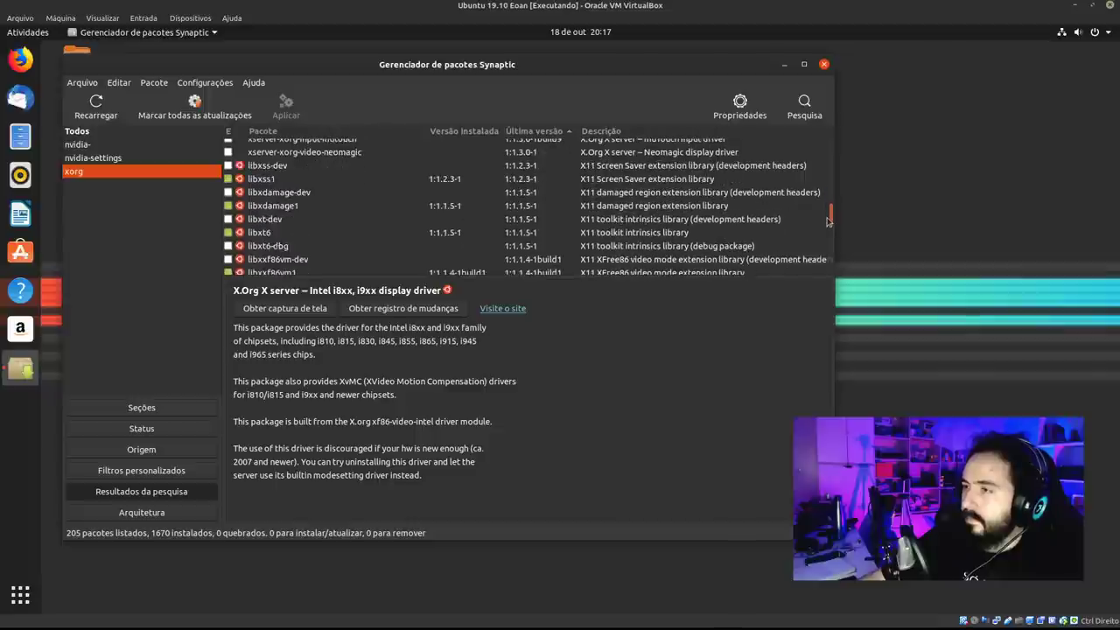
{"action": "left_click_drag", "start_coordinate": [829, 222], "coordinate": [827, 242]}
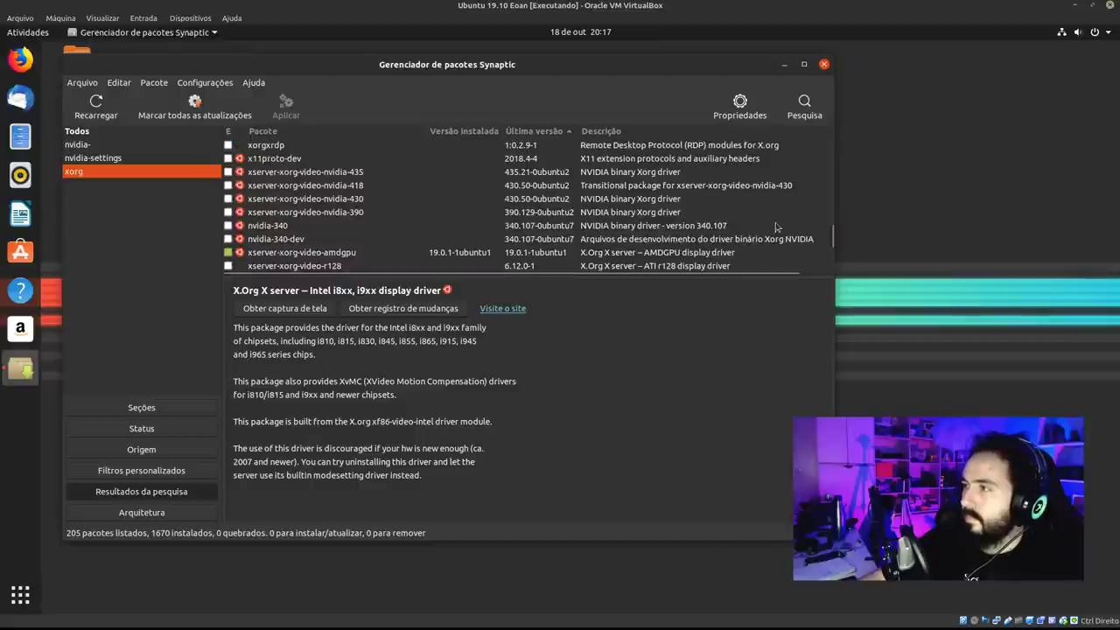
{"action": "left_click", "coordinate": [553, 172]}
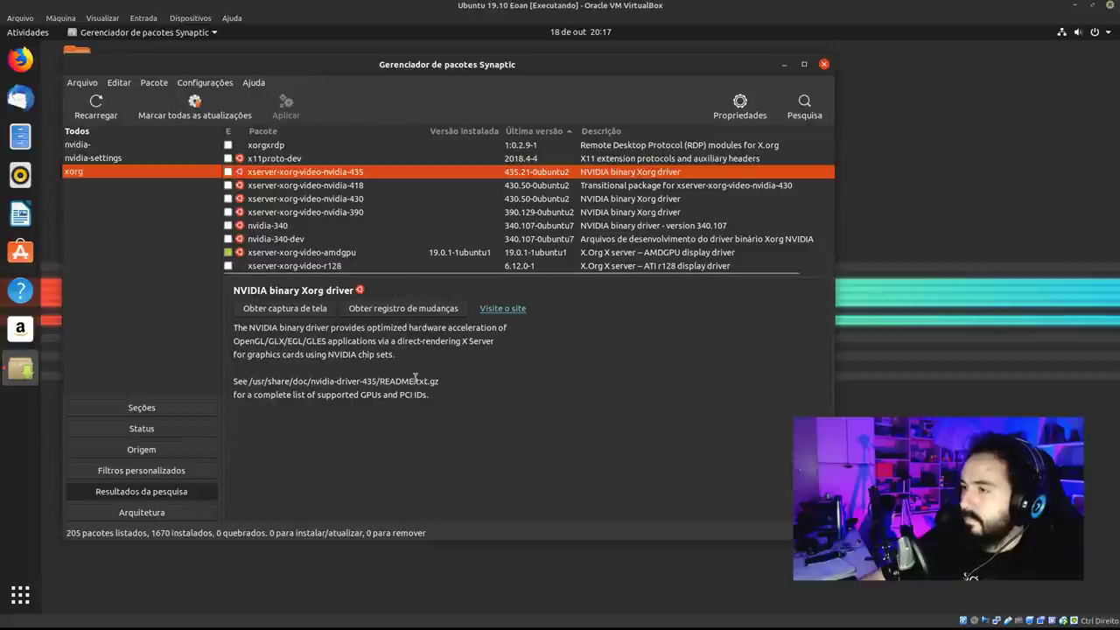
{"action": "left_click", "coordinate": [427, 313]}
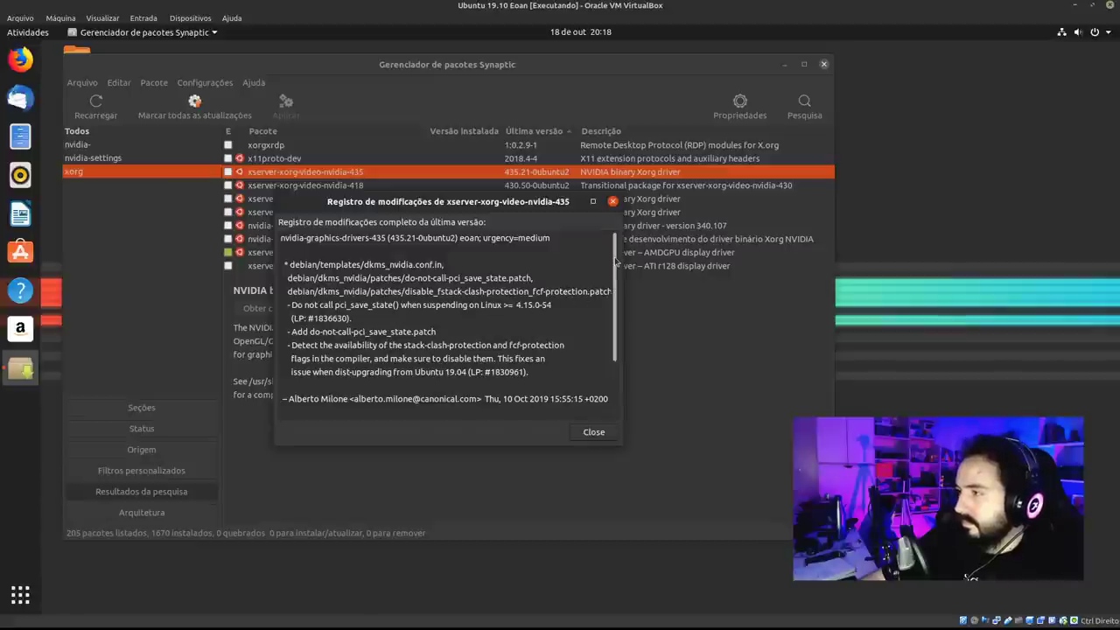
{"action": "left_click_drag", "start_coordinate": [616, 260], "coordinate": [609, 321]}
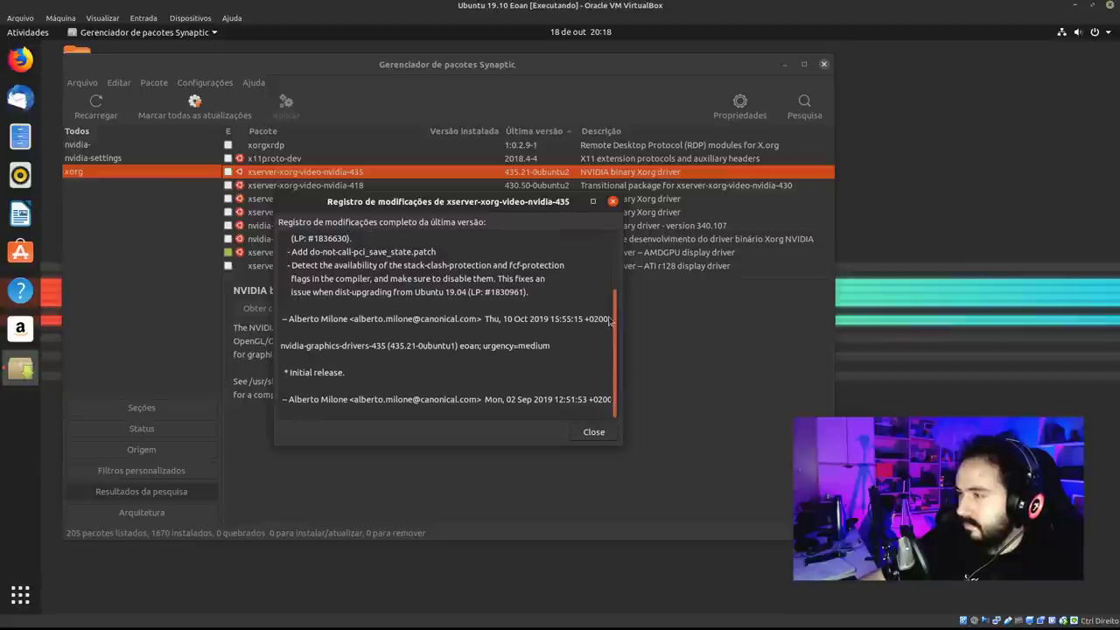
{"action": "left_click_drag", "start_coordinate": [610, 321], "coordinate": [603, 298]}
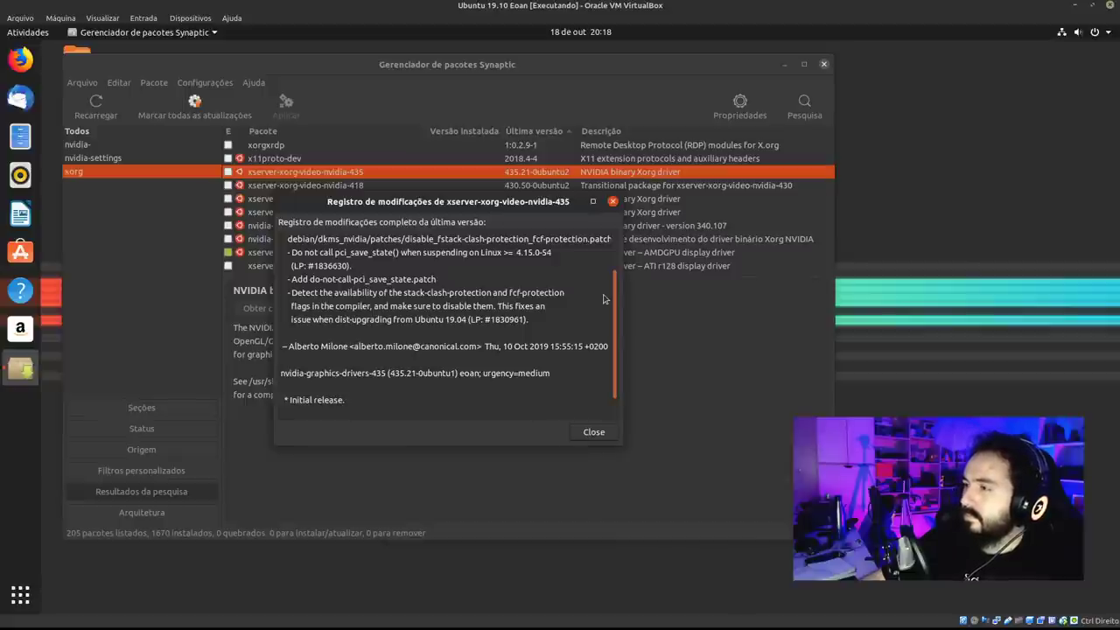
{"action": "left_click_drag", "start_coordinate": [603, 298], "coordinate": [602, 216]}
{"action": "left_click", "coordinate": [612, 201]}
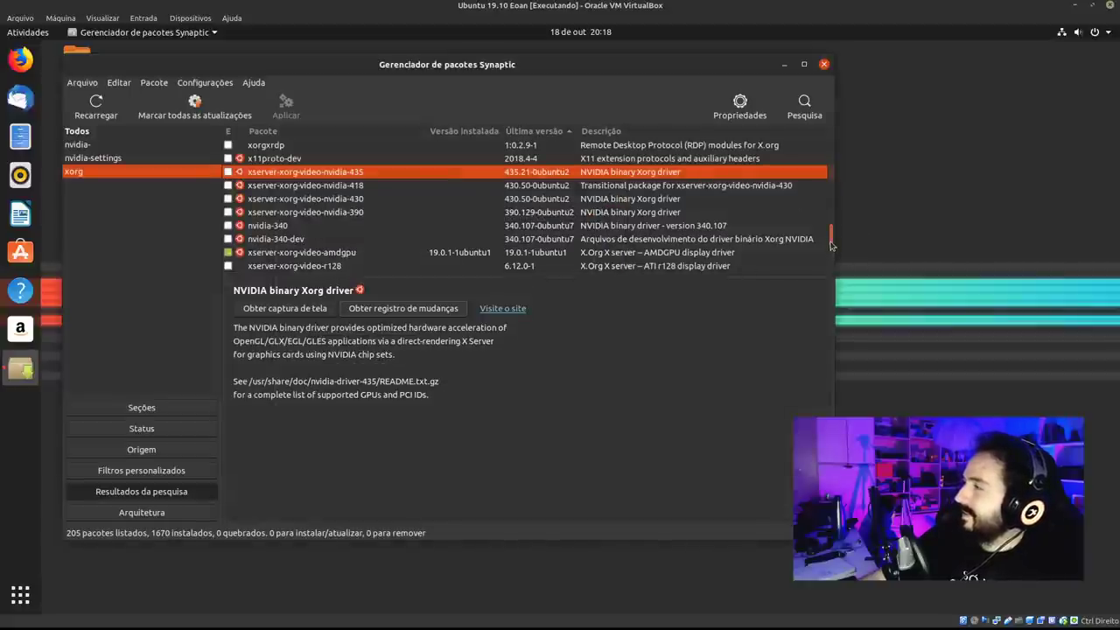
{"action": "scroll", "coordinate": [831, 240], "scroll_direction": "up", "scroll_amount": 3}
{"action": "scroll", "coordinate": [828, 226], "scroll_direction": "up", "scroll_amount": 5}
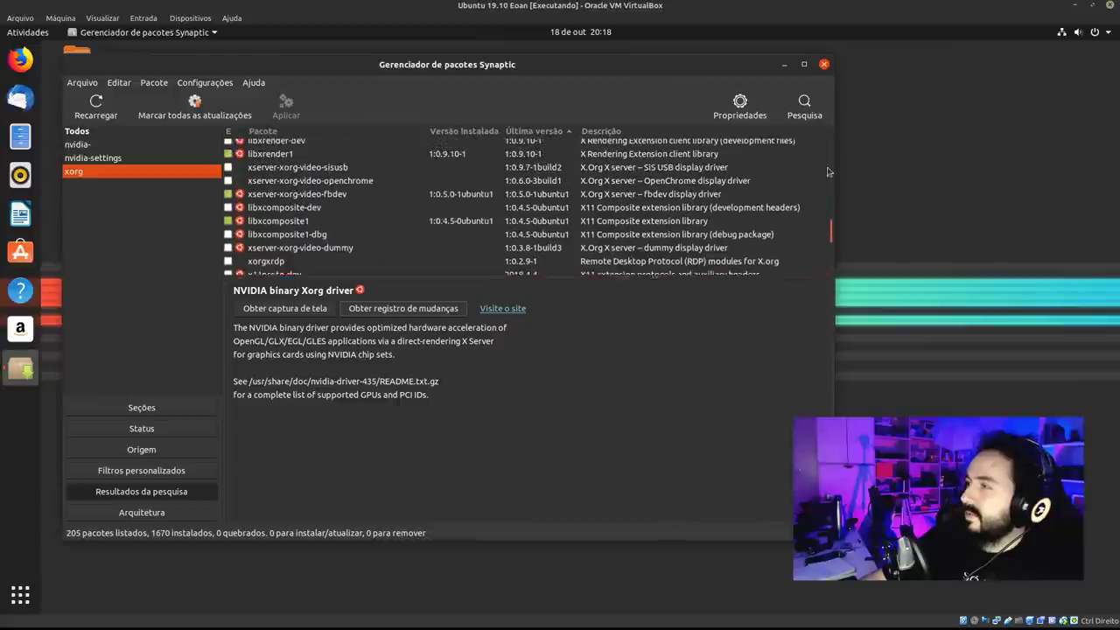
{"action": "scroll", "coordinate": [824, 175], "scroll_direction": "up", "scroll_amount": 10}
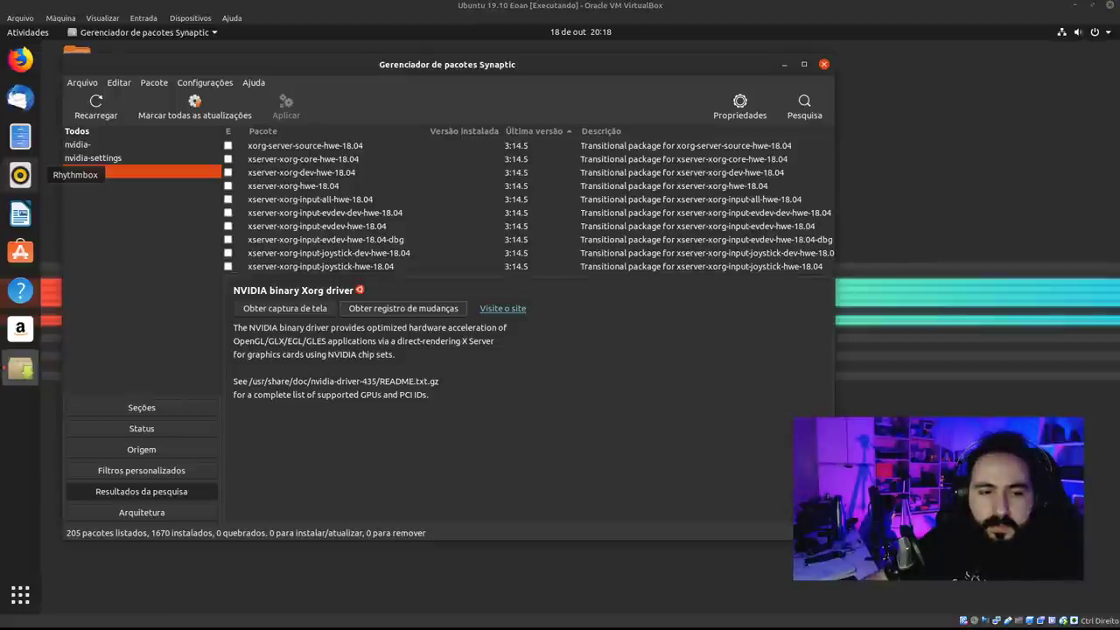
{"action": "scroll", "coordinate": [429, 179], "scroll_direction": "down", "scroll_amount": 2}
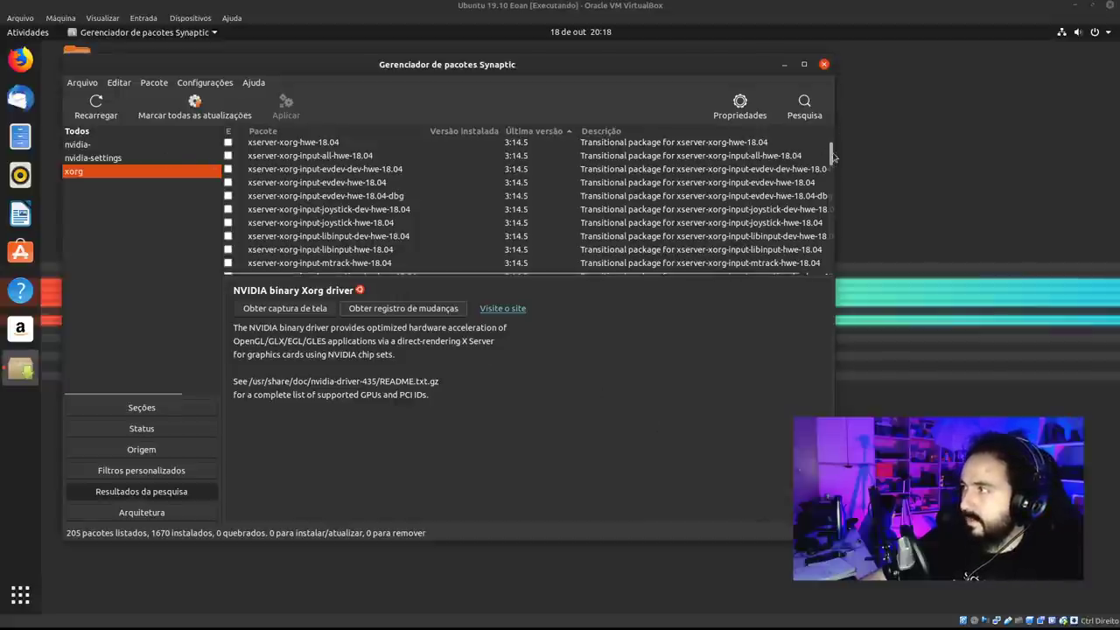
{"action": "left_click_drag", "start_coordinate": [832, 151], "coordinate": [817, 242]}
{"action": "scroll", "coordinate": [817, 242], "scroll_direction": "up", "scroll_amount": 20}
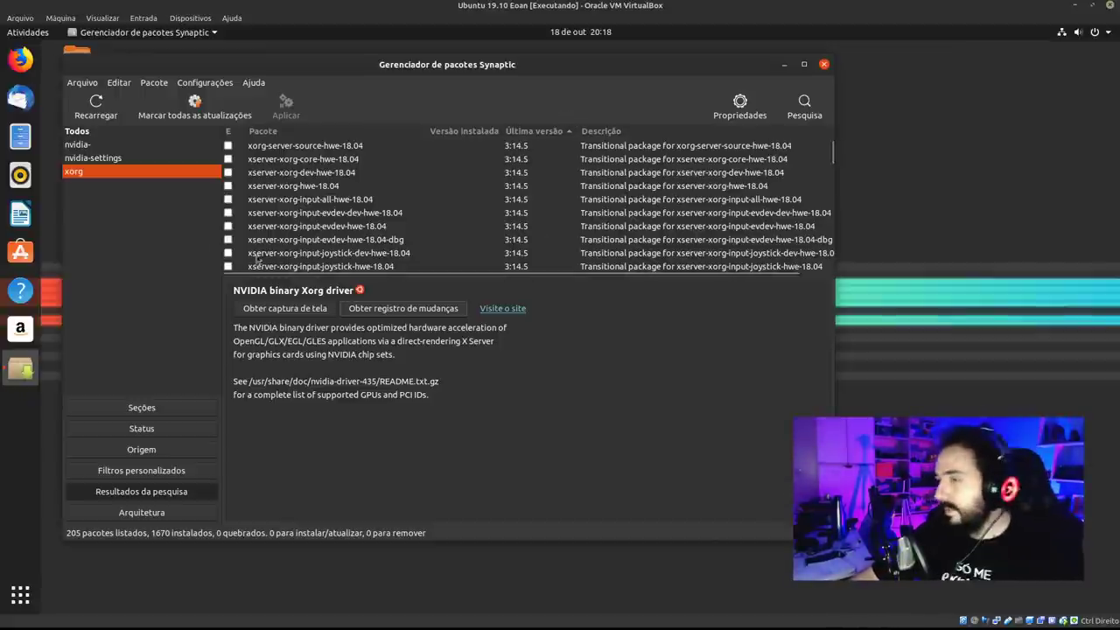
Search for mesa and view the xserver-xorg-video-nouveau details.
{"action": "left_click", "coordinate": [804, 103]}
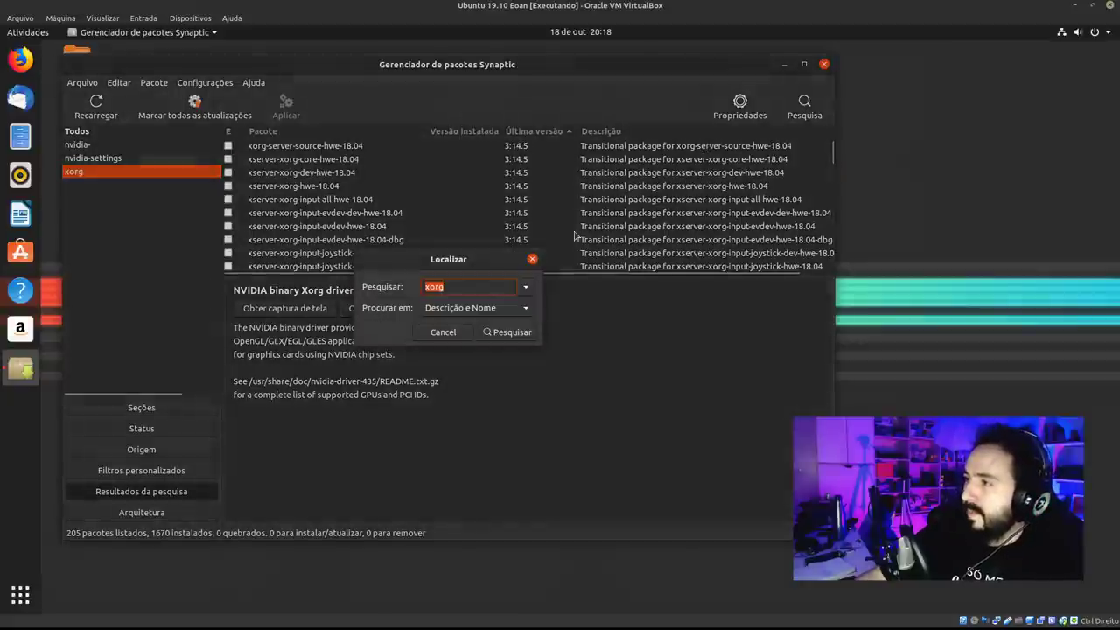
{"action": "type", "text": "mesa"}
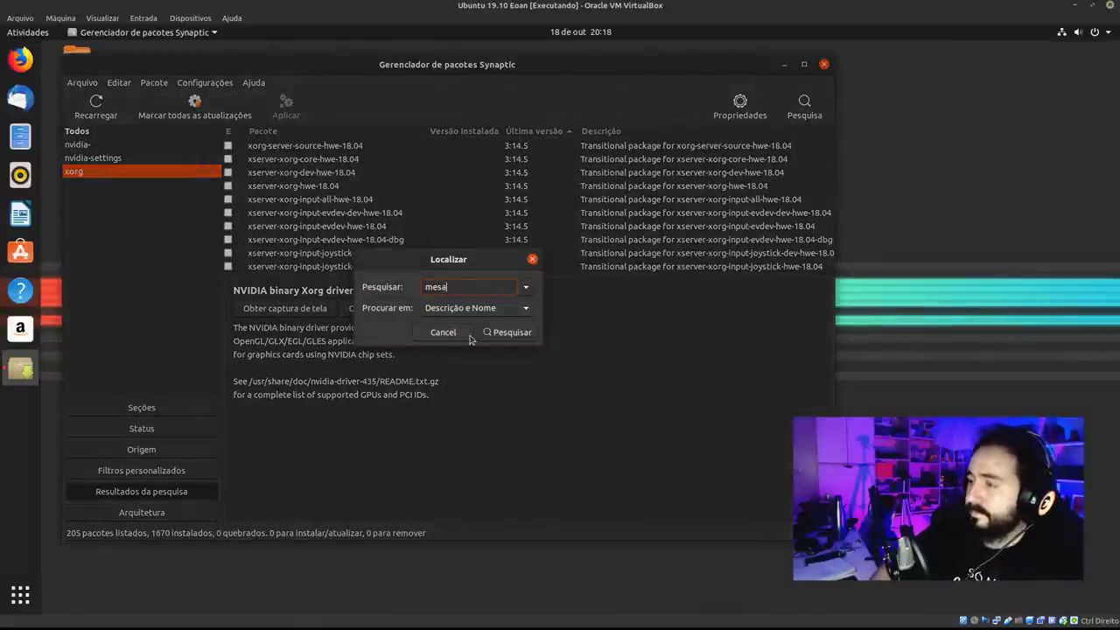
{"action": "key", "text": "Return"}
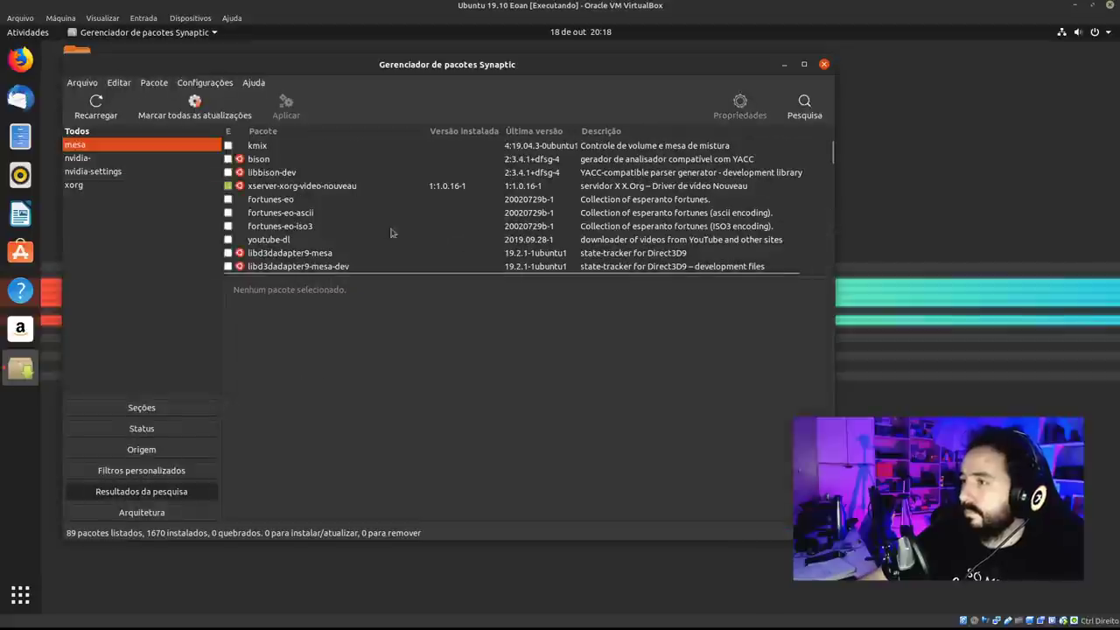
{"action": "left_click", "coordinate": [477, 189]}
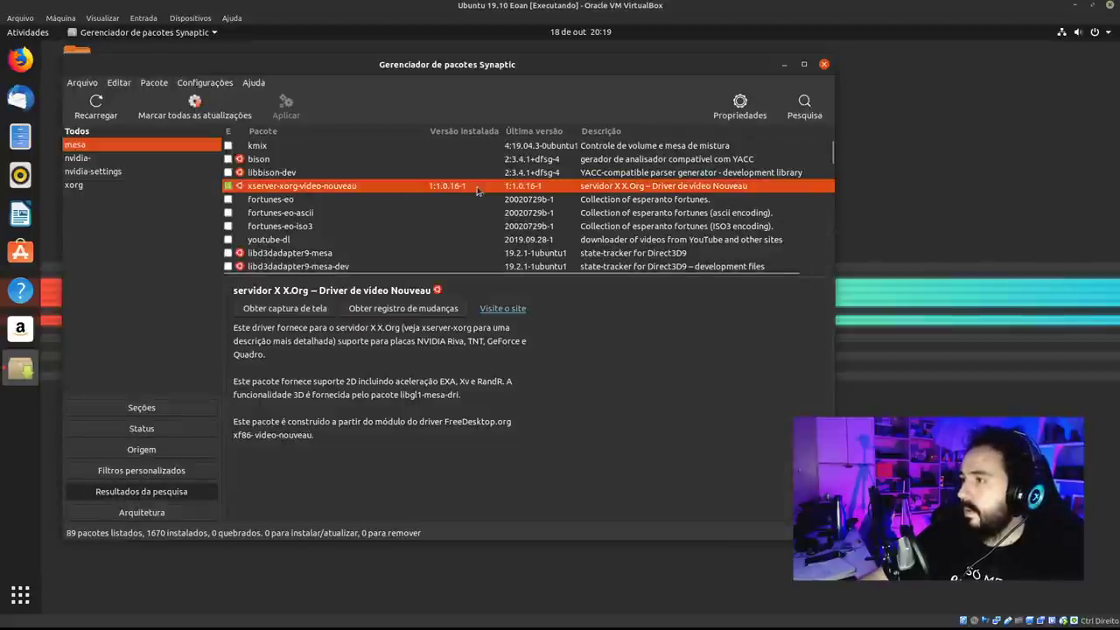
Sort by installed version so installed packages come first; browse libegl-mesa0, libegl1-mesa, libgl1-mesa-dri.
{"action": "left_click", "coordinate": [465, 133]}
{"action": "left_click", "coordinate": [467, 133]}
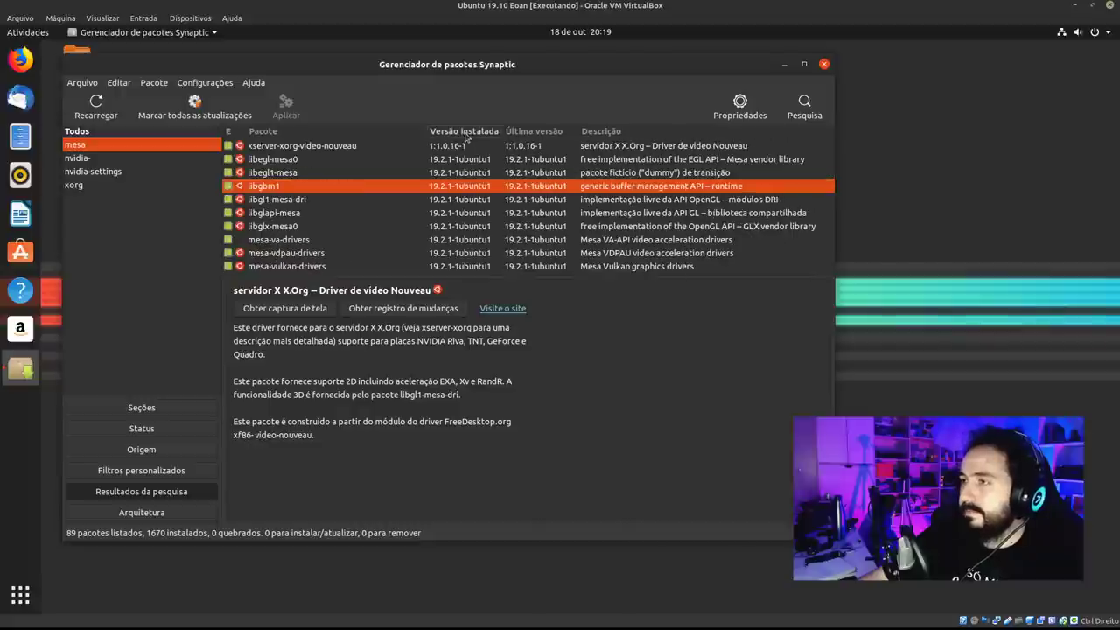
{"action": "left_click", "coordinate": [381, 160]}
{"action": "left_click", "coordinate": [387, 174]}
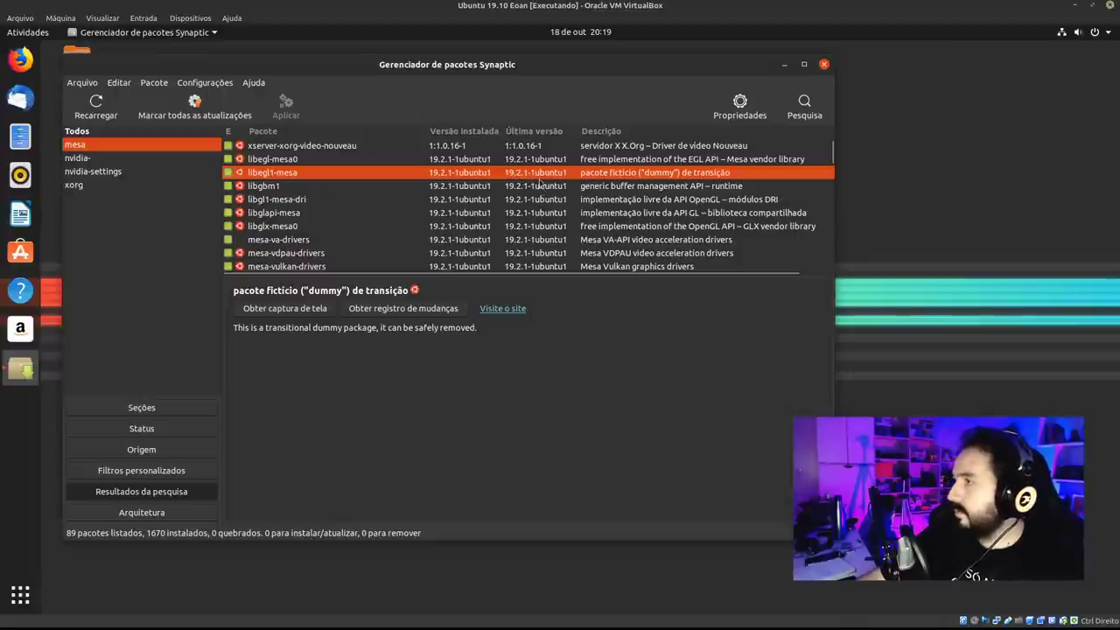
{"action": "left_click", "coordinate": [329, 199]}
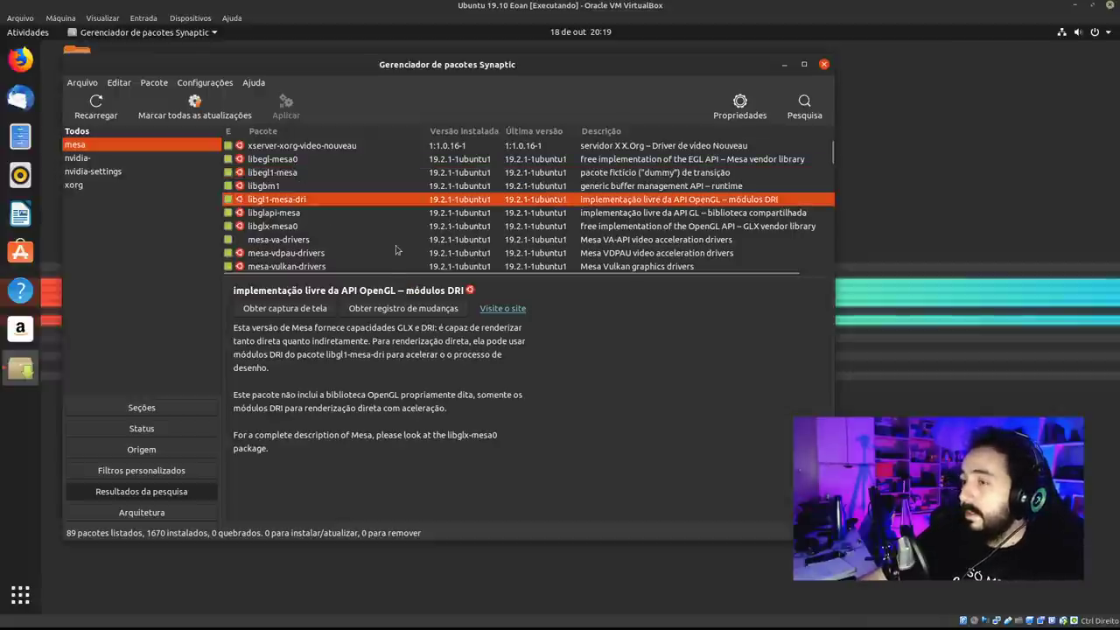
{"action": "scroll", "coordinate": [373, 233], "scroll_direction": "down", "scroll_amount": 1}
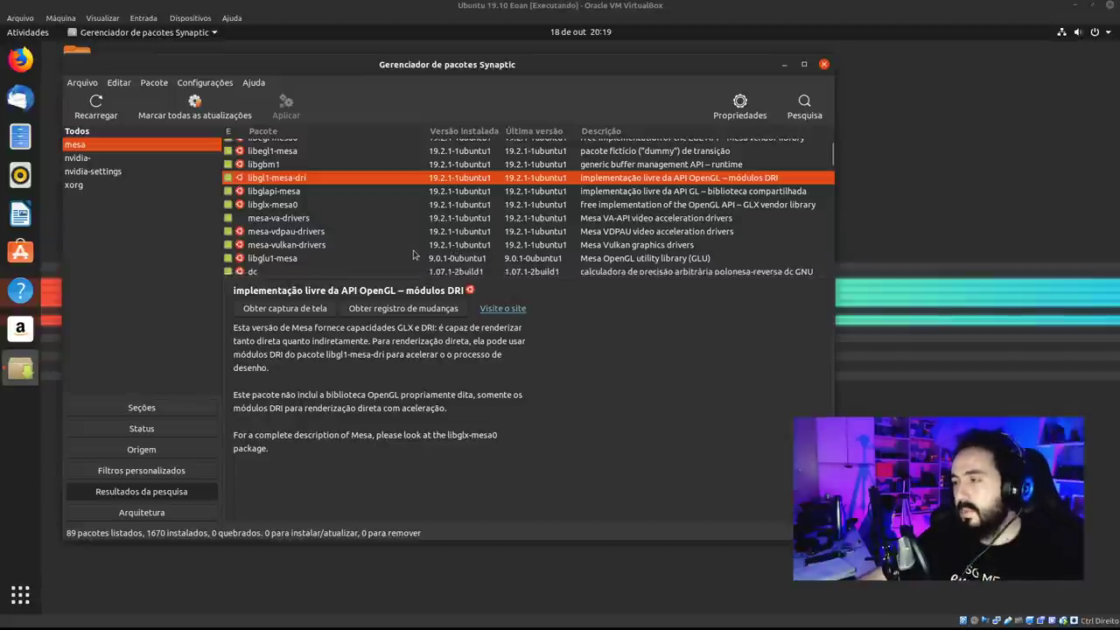
Inspect libglu1-mesa, mesa-vdpau-drivers and mesa-vulkan-drivers, then dismiss mesa-vulkan-drivers' actions menu.
{"action": "left_click", "coordinate": [423, 258]}
{"action": "left_click", "coordinate": [411, 232]}
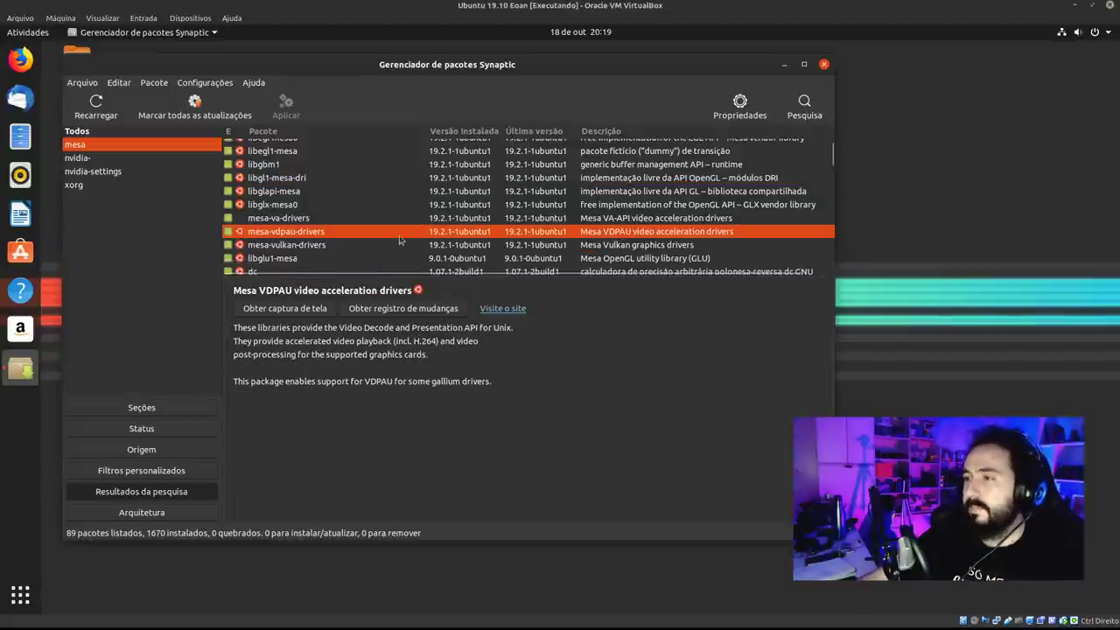
{"action": "left_click", "coordinate": [345, 247]}
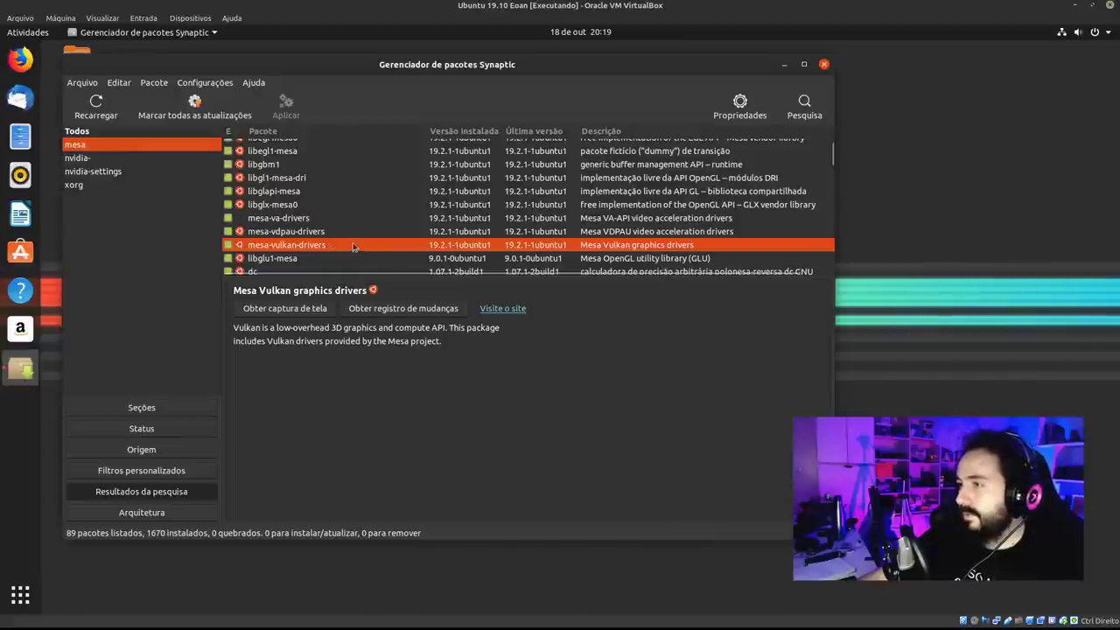
{"action": "right_click", "coordinate": [369, 248]}
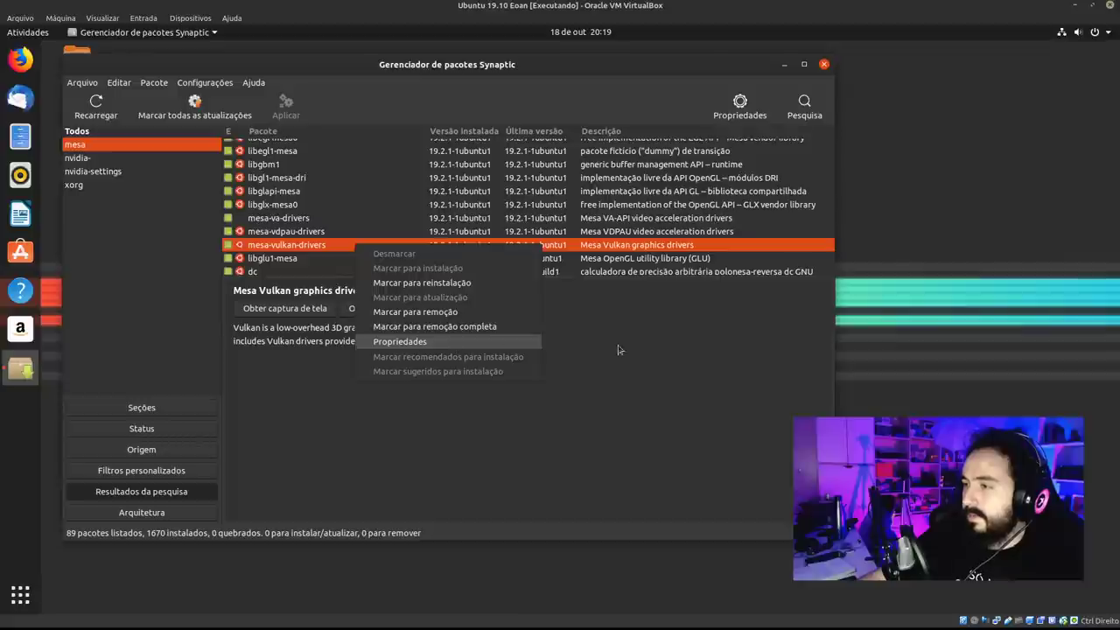
{"action": "left_click", "coordinate": [645, 341]}
{"action": "right_click", "coordinate": [359, 245]}
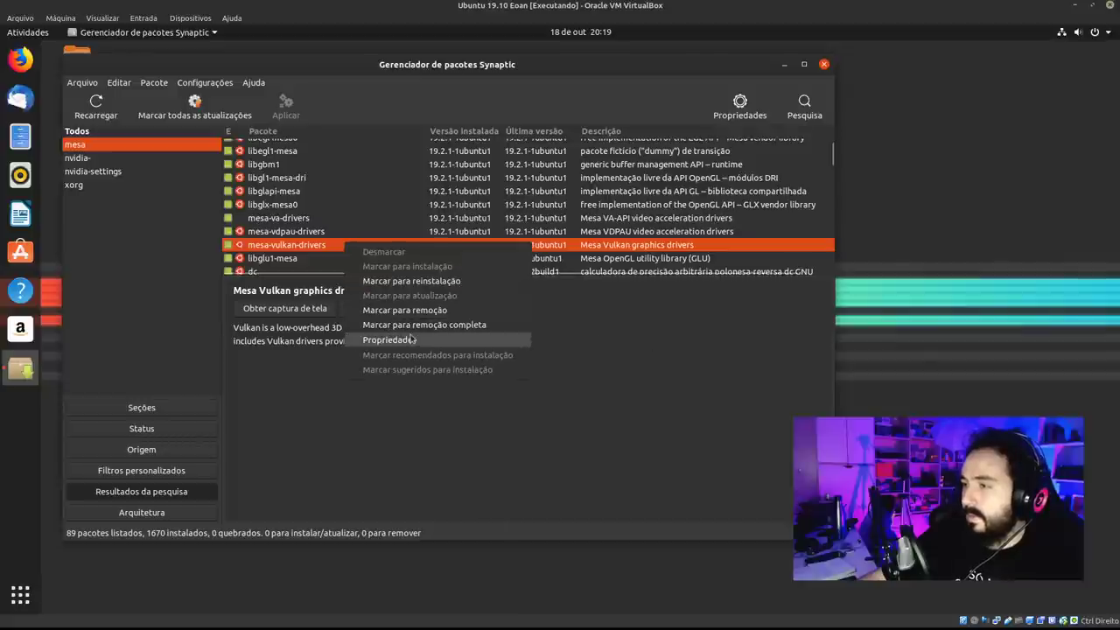
{"action": "left_click", "coordinate": [411, 340]}
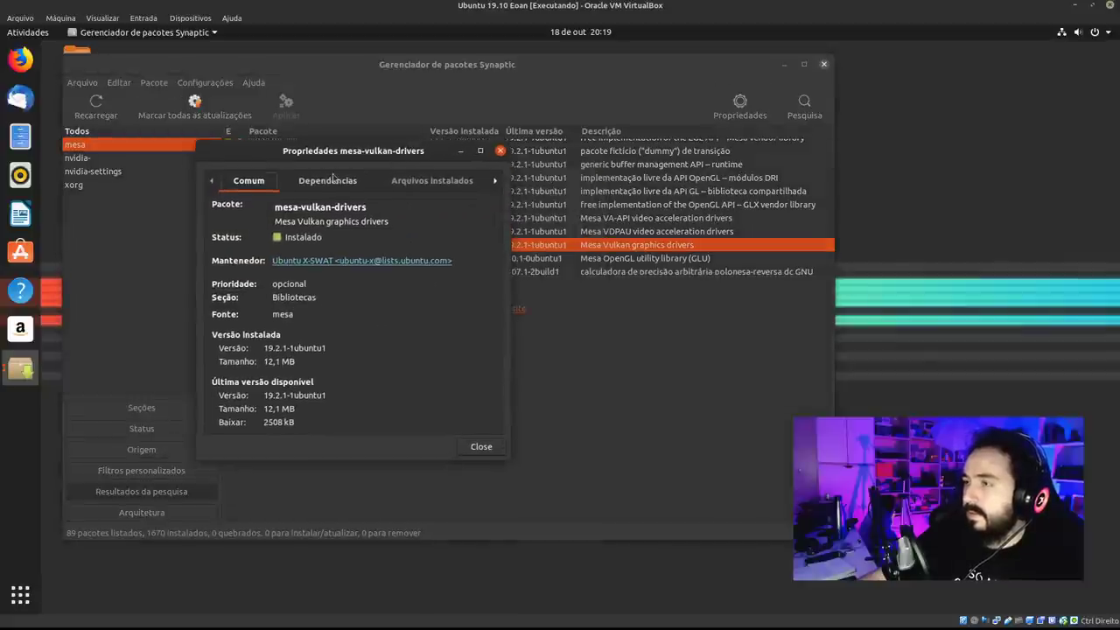
{"action": "left_click", "coordinate": [331, 179]}
{"action": "scroll", "coordinate": [500, 312], "scroll_direction": "down", "scroll_amount": 3}
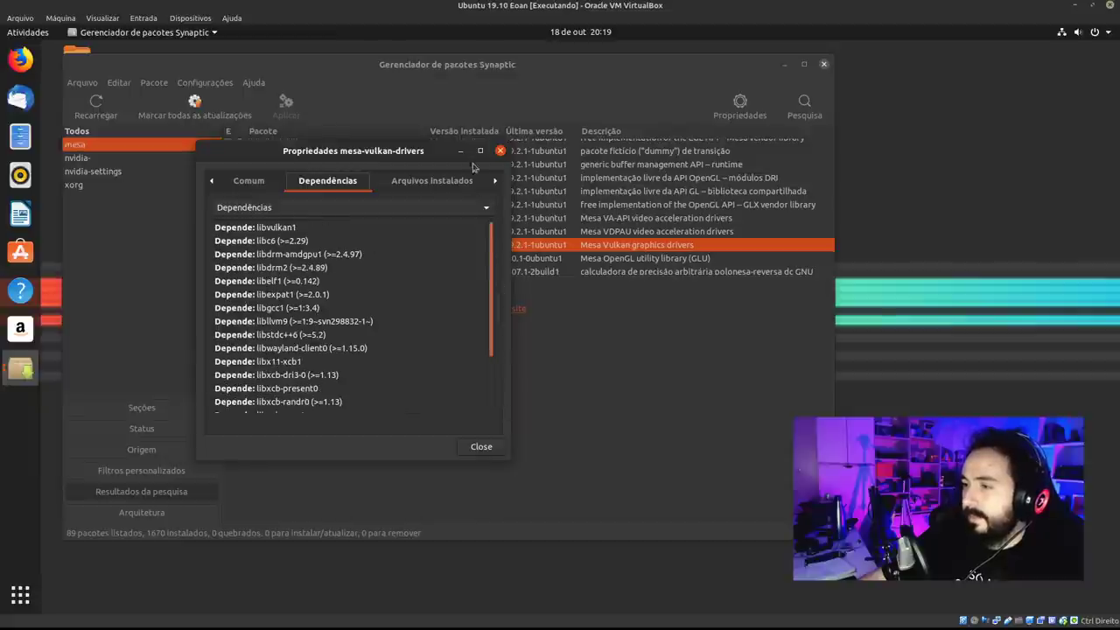
{"action": "left_click", "coordinate": [245, 181]}
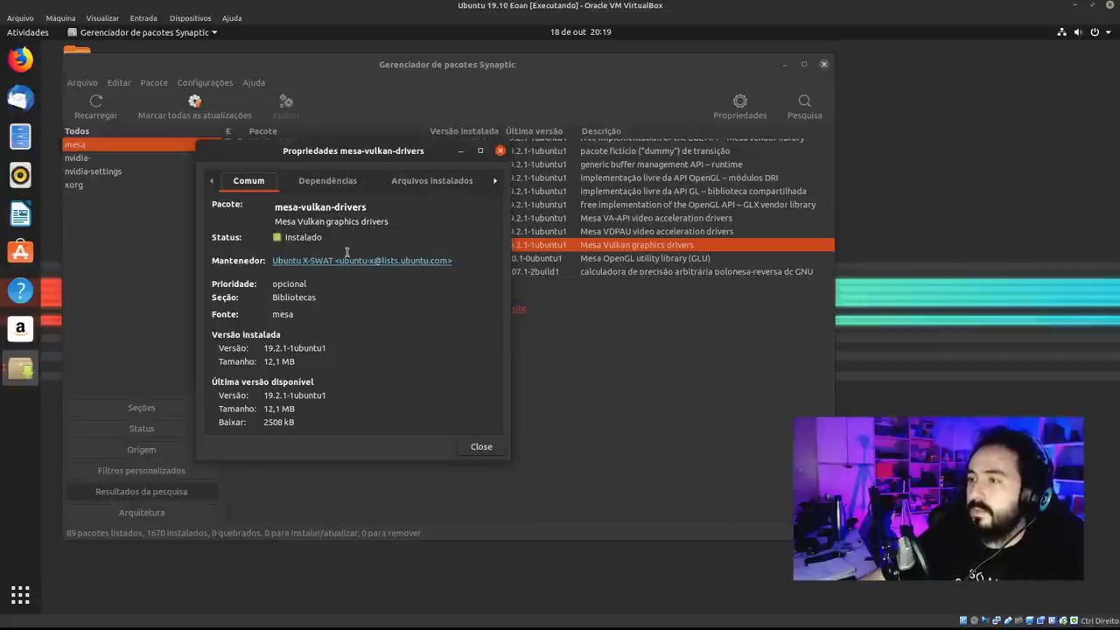
{"action": "left_click", "coordinate": [499, 151]}
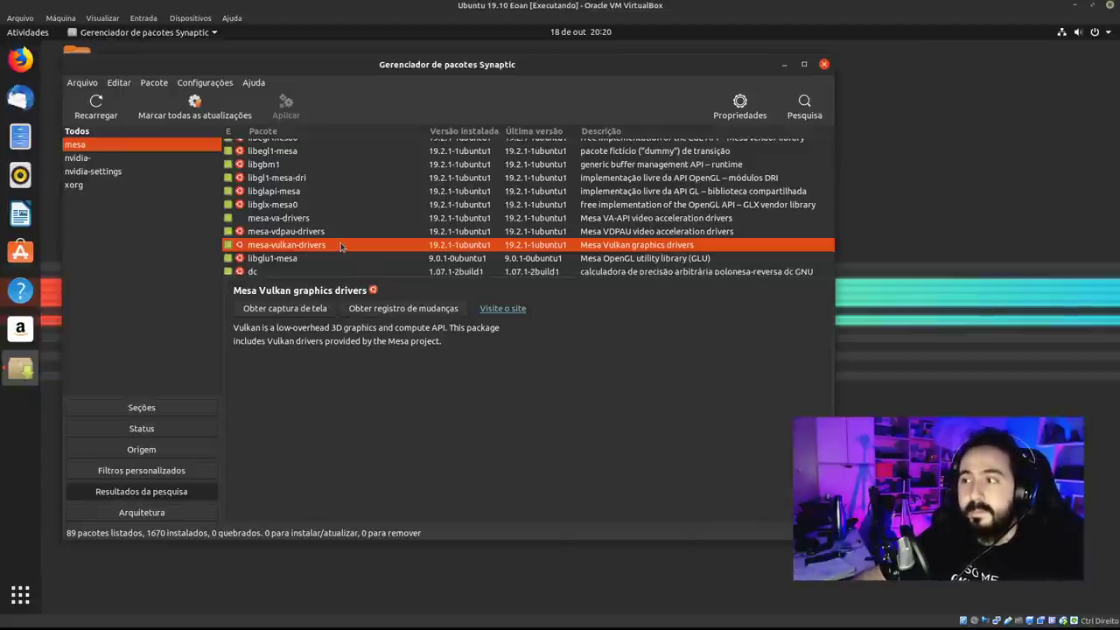
{"action": "left_click", "coordinate": [414, 310]}
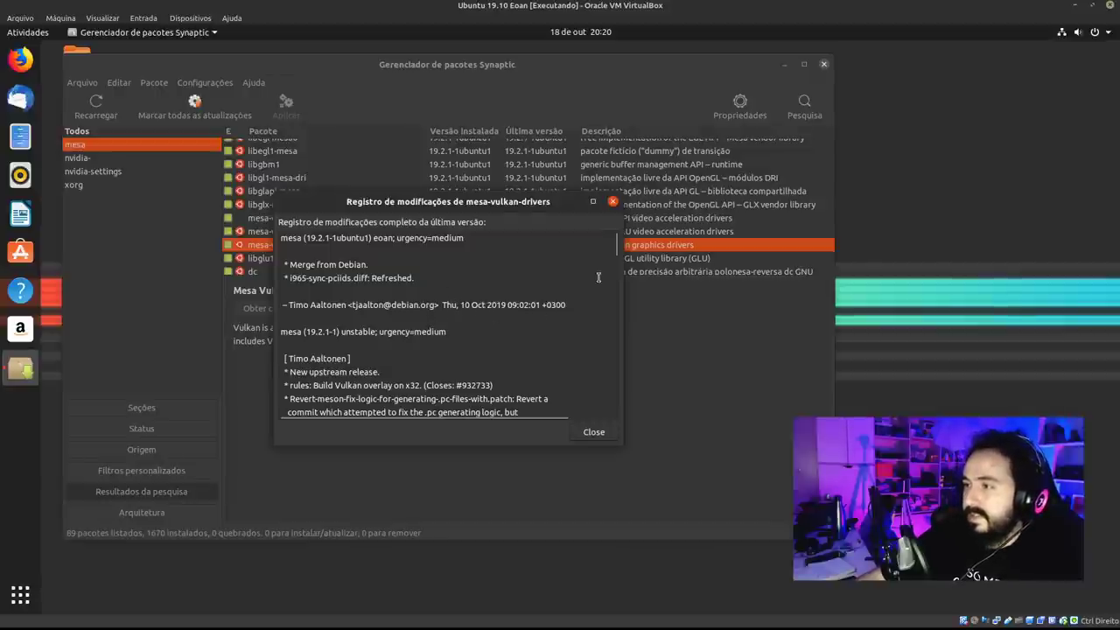
{"action": "mouse_move", "coordinate": [615, 241]}
{"action": "left_mouse_down"}
{"action": "mouse_move", "coordinate": [615, 256]}
{"action": "mouse_move", "coordinate": [615, 241]}
{"action": "left_mouse_up"}
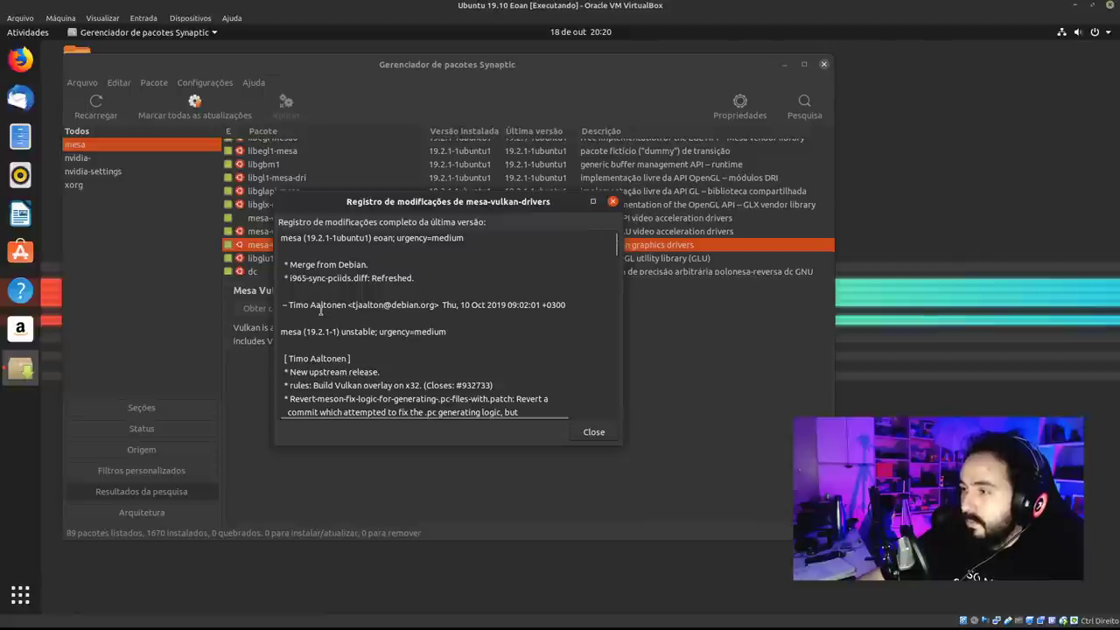
{"action": "left_click_drag", "start_coordinate": [389, 240], "coordinate": [440, 241]}
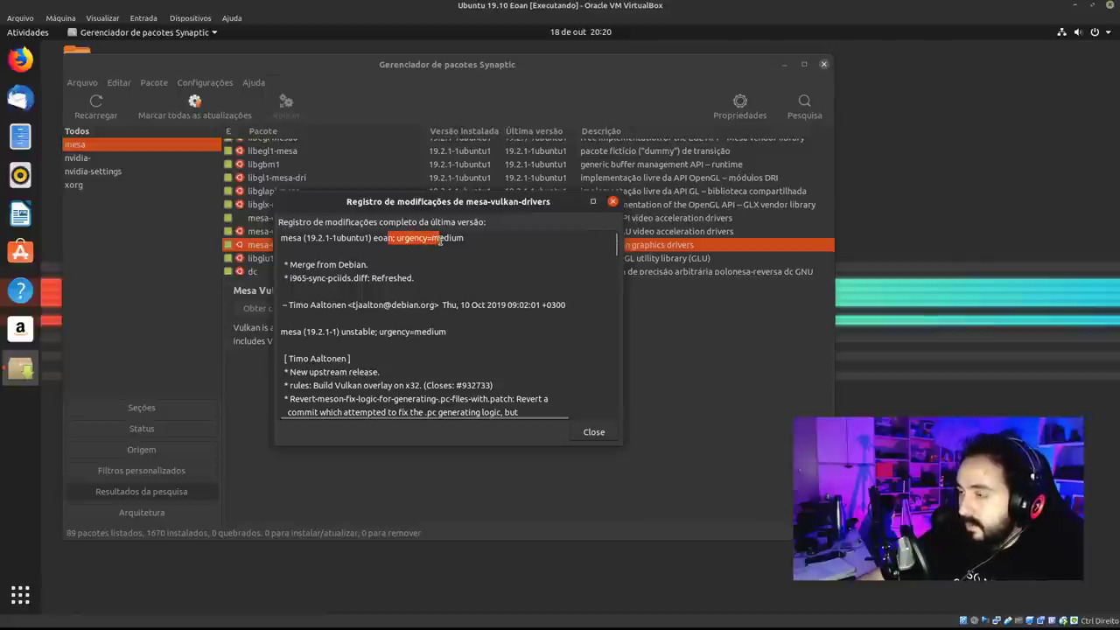
{"action": "left_click_drag", "start_coordinate": [434, 305], "coordinate": [351, 304]}
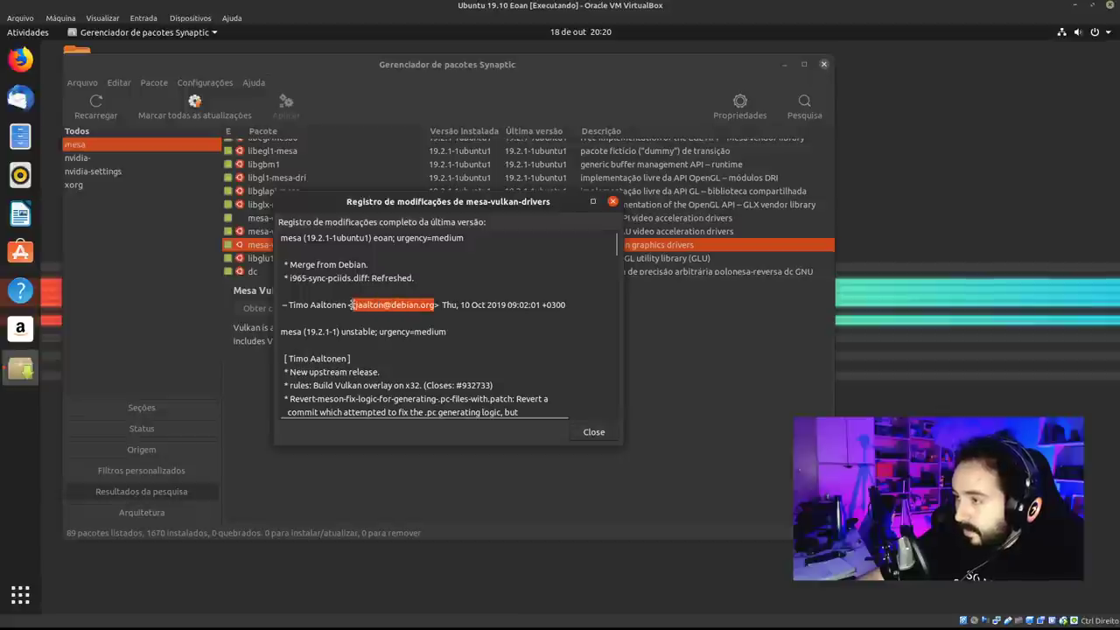
{"action": "left_click_drag", "start_coordinate": [441, 306], "coordinate": [356, 307]}
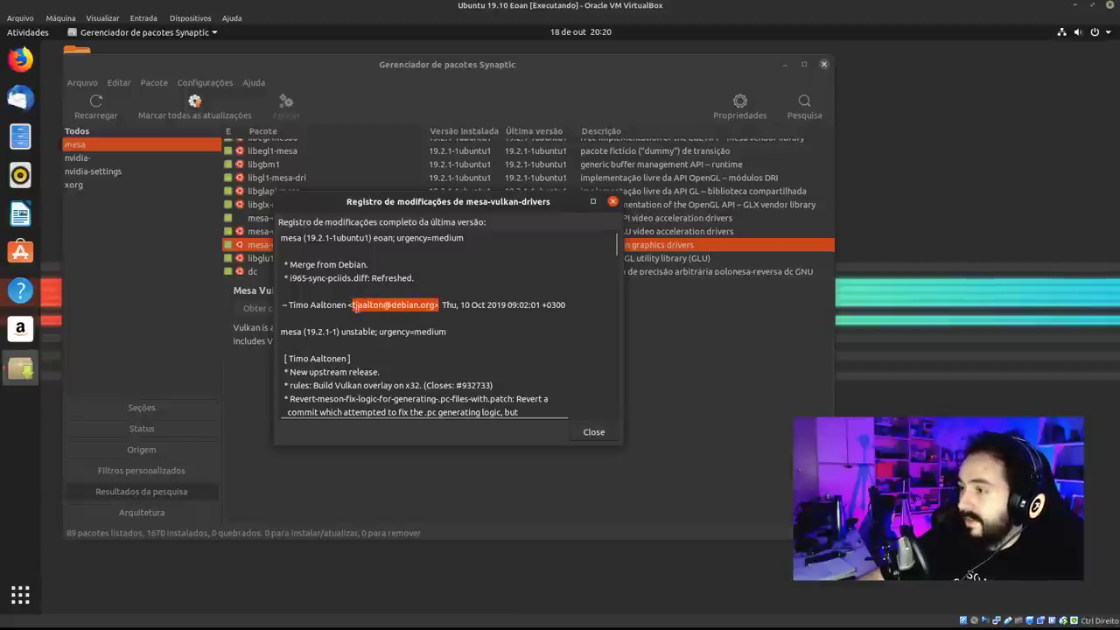
{"action": "left_click_drag", "start_coordinate": [616, 253], "coordinate": [615, 289]}
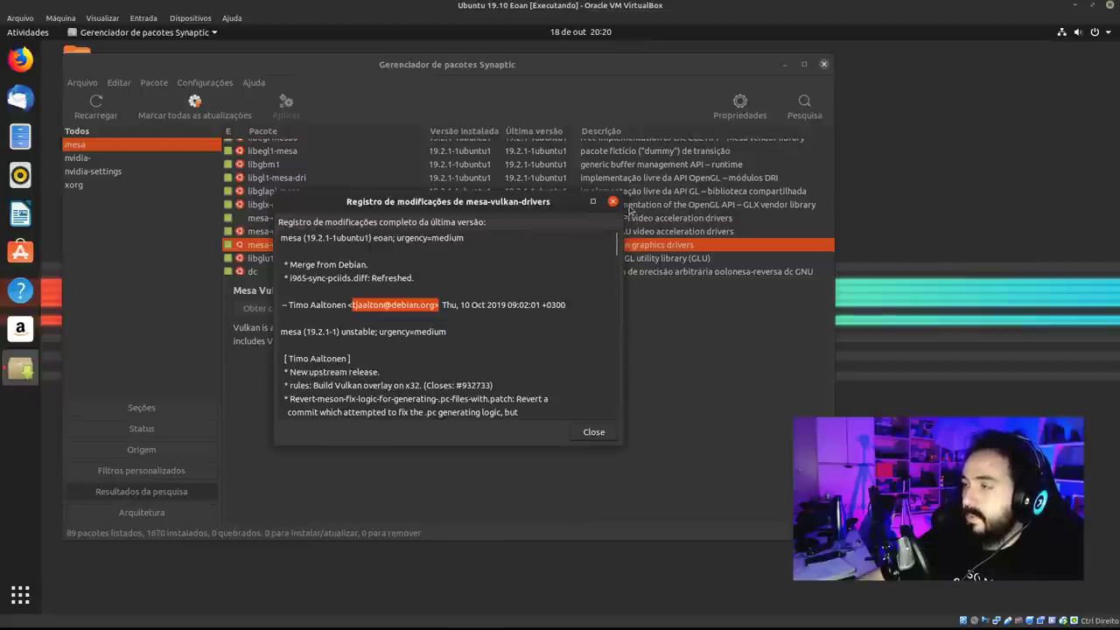
{"action": "left_click", "coordinate": [613, 201]}
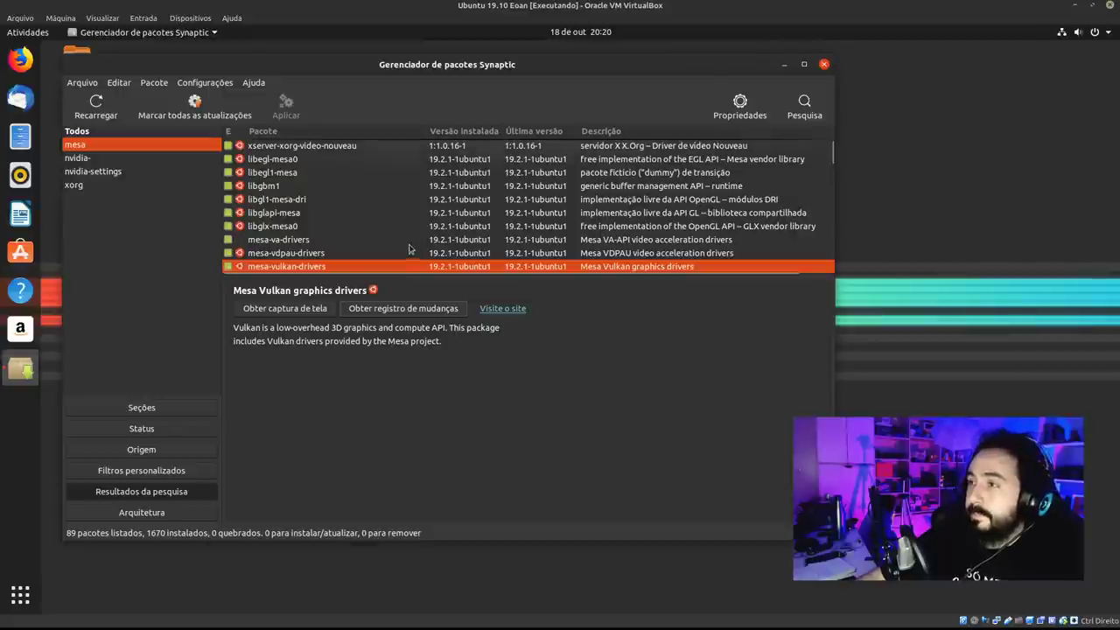
Sort the mesa results by name and select xserver-xorg-video-nouveau.
{"action": "left_click", "coordinate": [344, 131]}
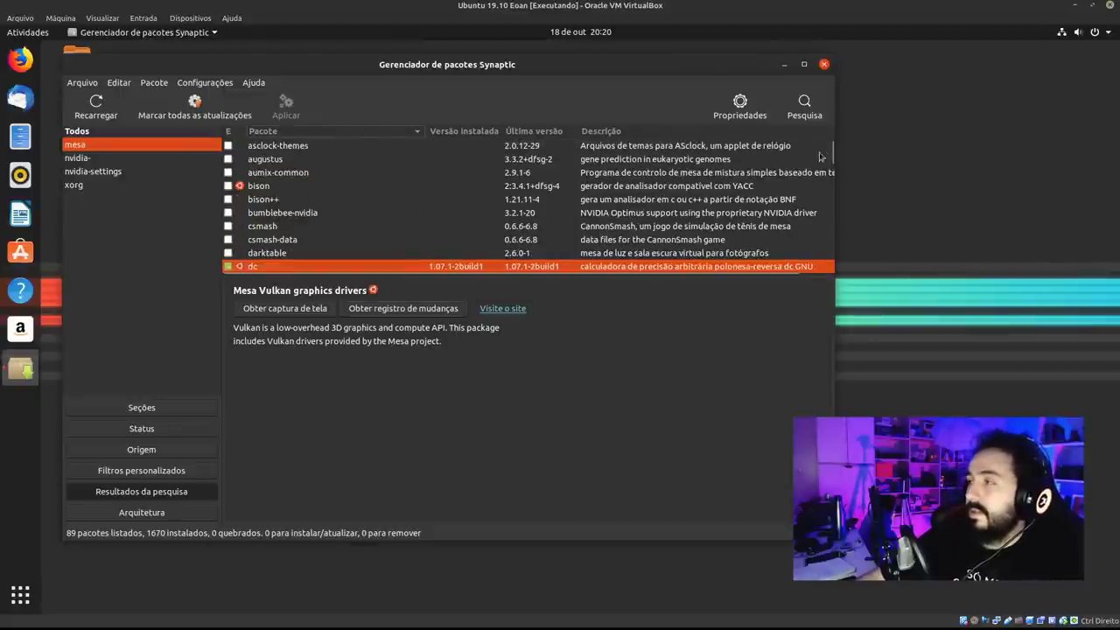
{"action": "left_click_drag", "start_coordinate": [833, 152], "coordinate": [843, 271]}
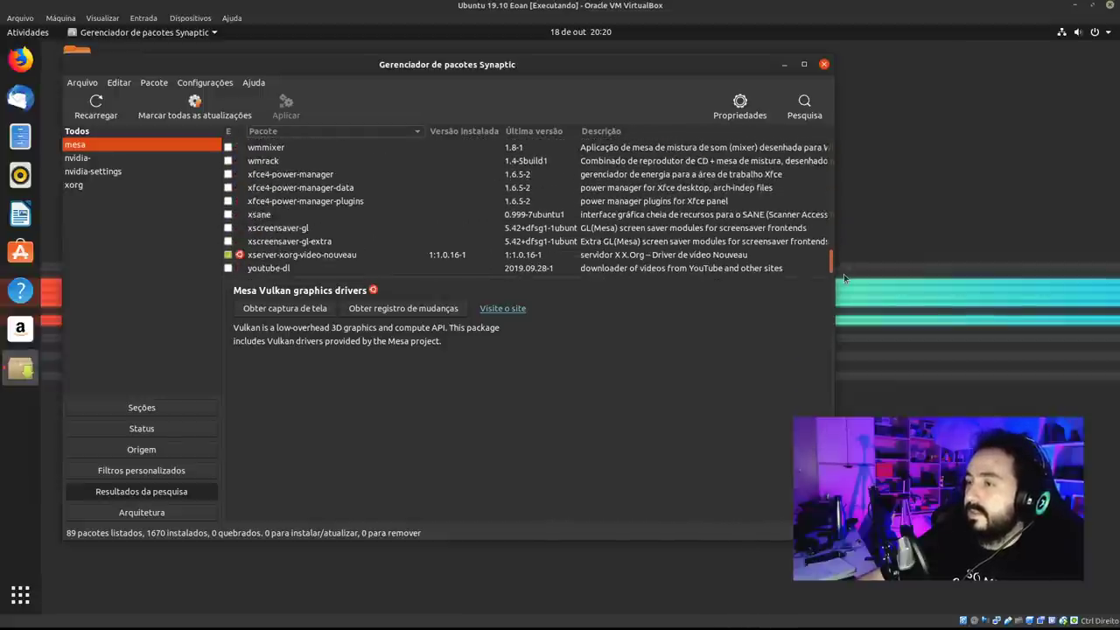
{"action": "left_click", "coordinate": [322, 255]}
{"action": "right_click", "coordinate": [322, 256]}
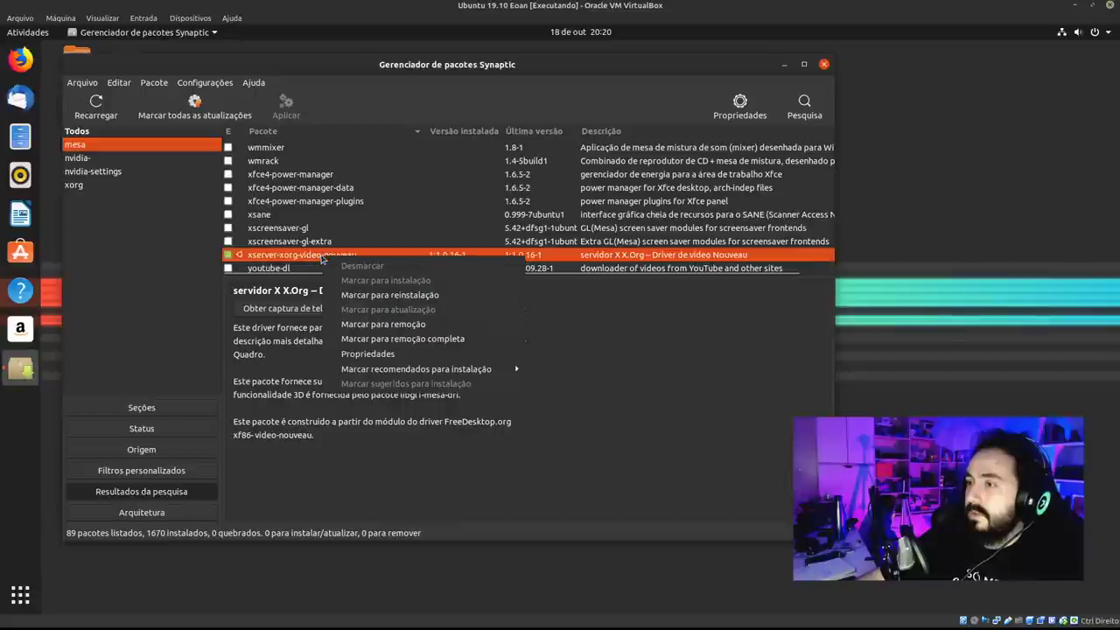
{"action": "key", "text": "Escape"}
Read through the xserver-xorg-video-nouveau changelog (Ctrl+L), then close it.
{"action": "key", "text": "ctrl+l"}
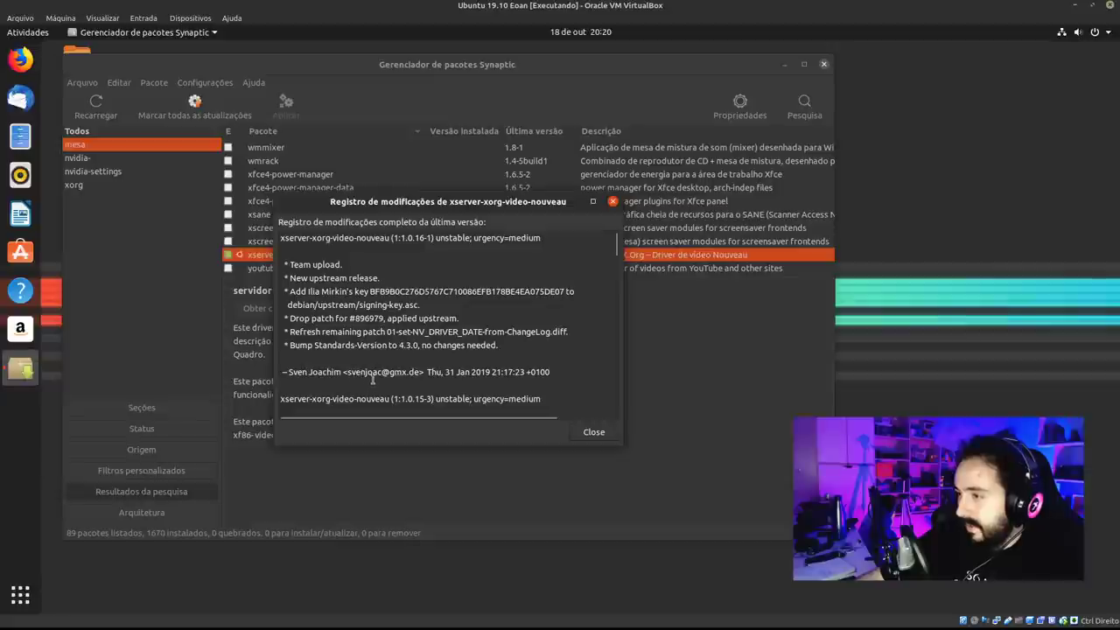
{"action": "left_click_drag", "start_coordinate": [388, 372], "coordinate": [401, 373]}
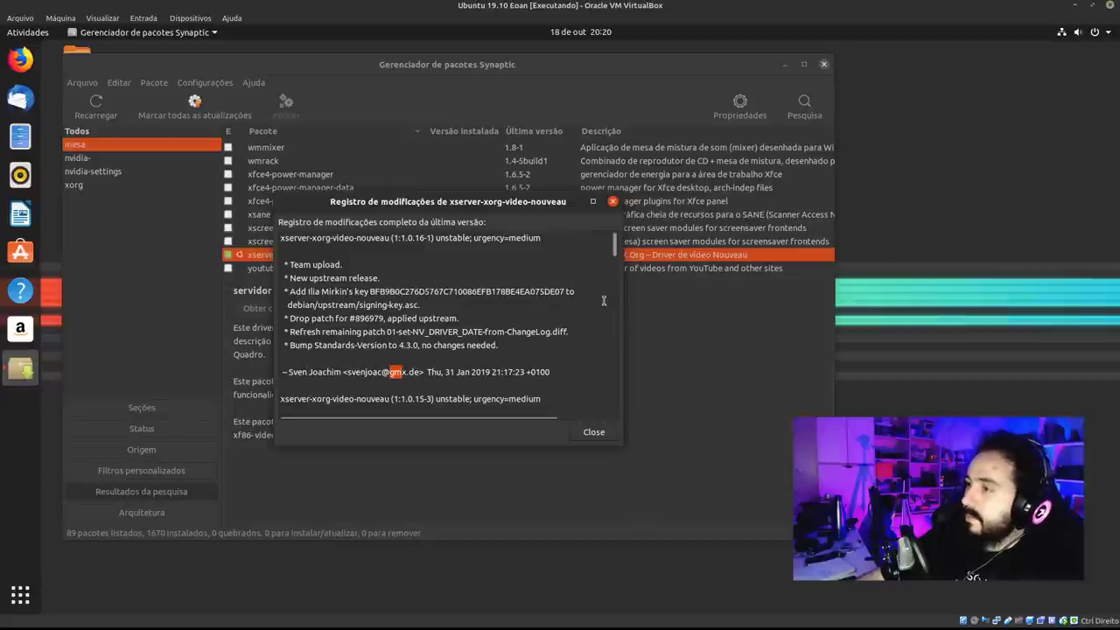
{"action": "mouse_move", "coordinate": [617, 250]}
{"action": "left_mouse_down"}
{"action": "mouse_move", "coordinate": [618, 283]}
{"action": "mouse_move", "coordinate": [620, 263]}
{"action": "left_mouse_up"}
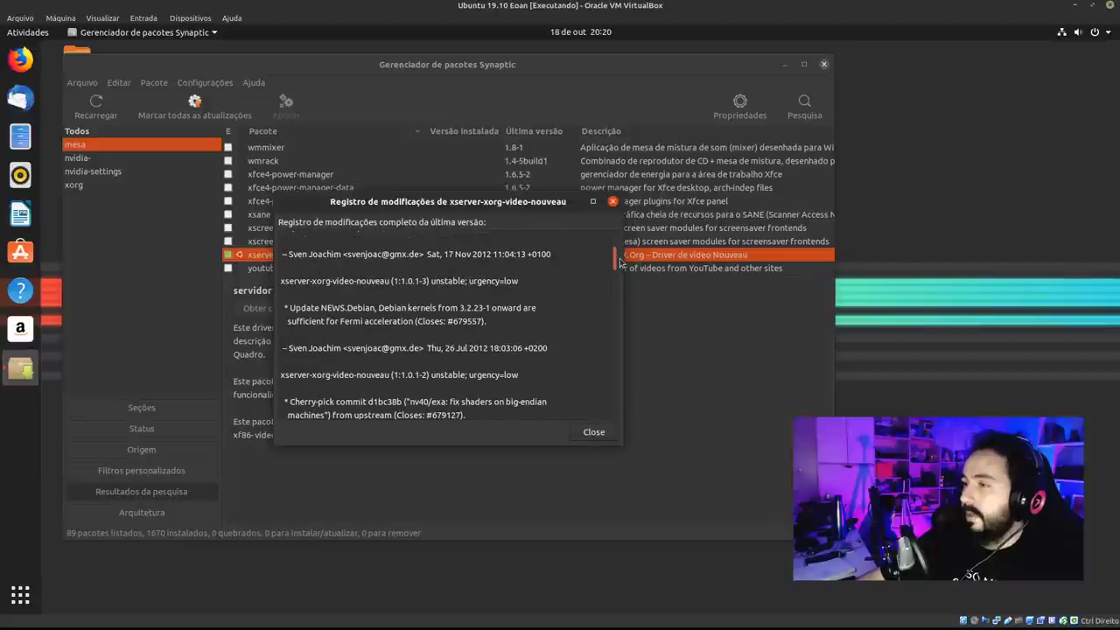
{"action": "left_click", "coordinate": [613, 201]}
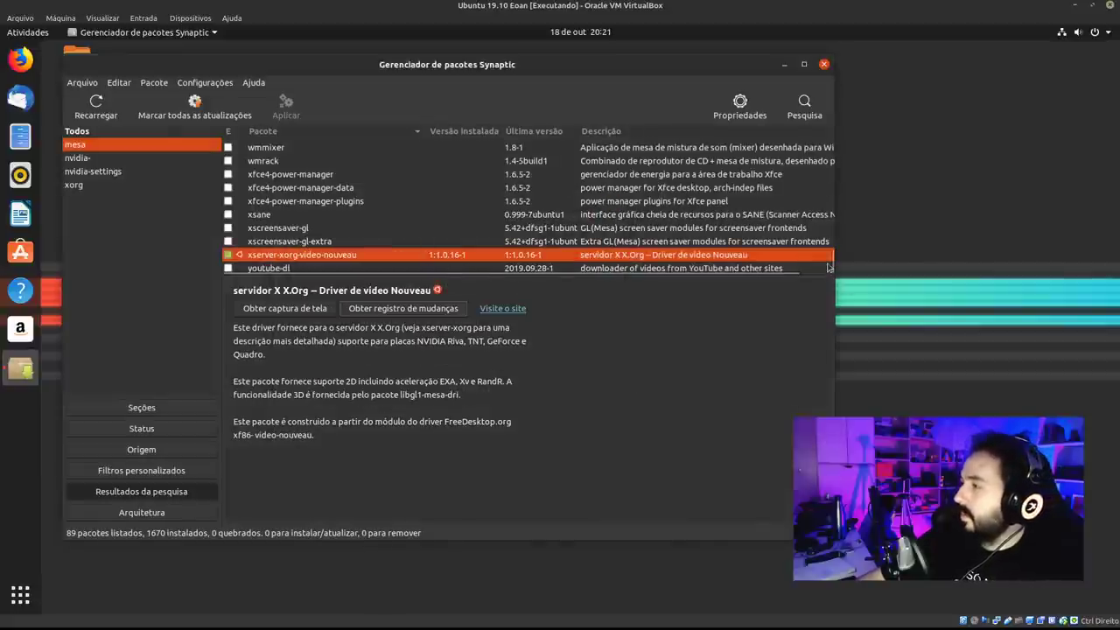
{"action": "left_click_drag", "start_coordinate": [830, 263], "coordinate": [831, 147]}
Sort the mesa packages in reverse alphabetical order, nudge the window left, and close Synaptic.
{"action": "left_click", "coordinate": [350, 131]}
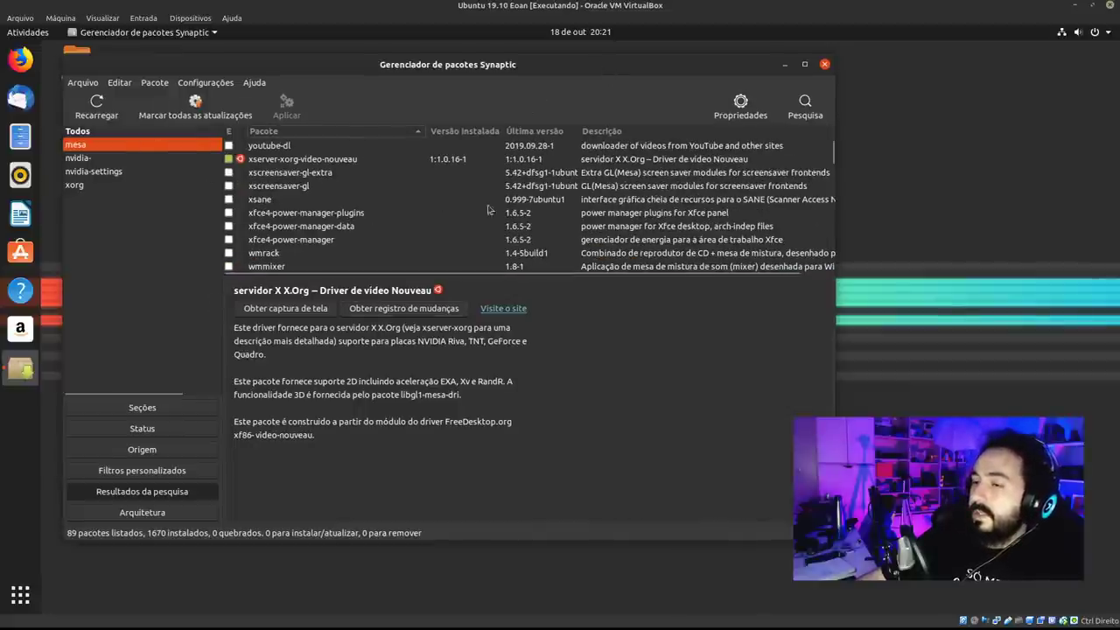
{"action": "mouse_move", "coordinate": [690, 67]}
{"action": "left_mouse_down"}
{"action": "mouse_move", "coordinate": [668, 67]}
{"action": "mouse_move", "coordinate": [678, 84]}
{"action": "left_mouse_up"}
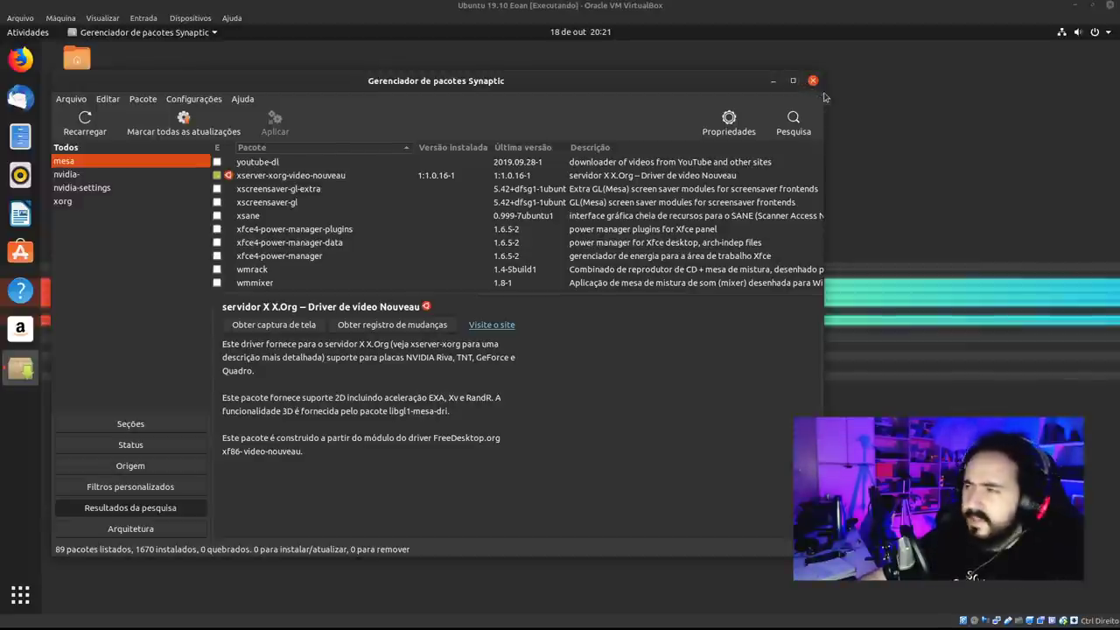
{"action": "left_click", "coordinate": [813, 81]}
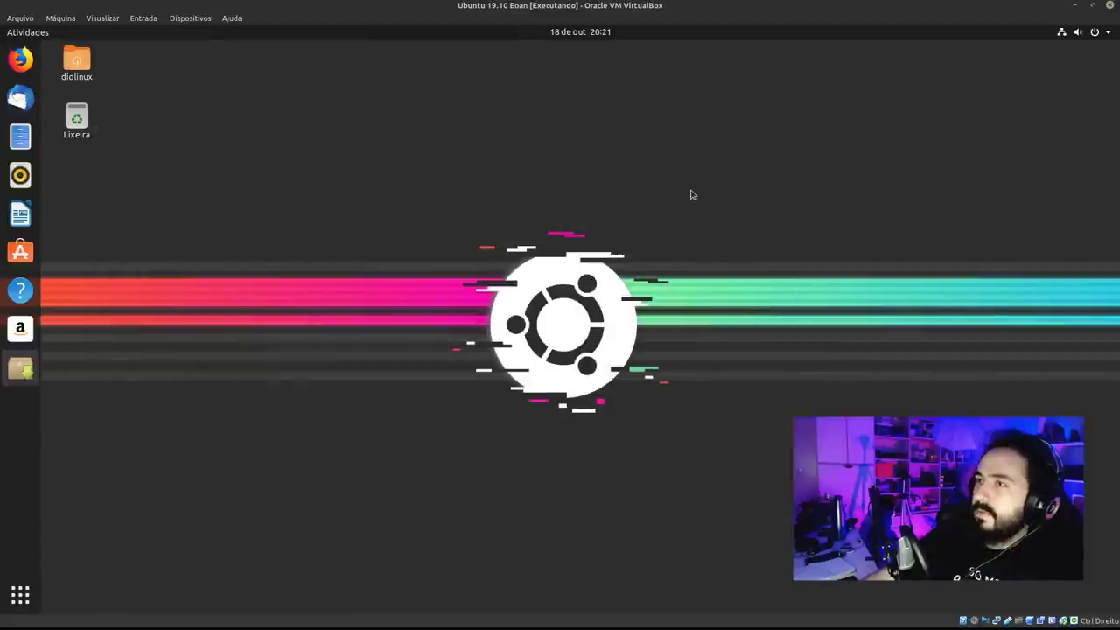
Glance at the calendar notifications and system status menu, then dismiss them.
{"action": "left_click", "coordinate": [585, 35]}
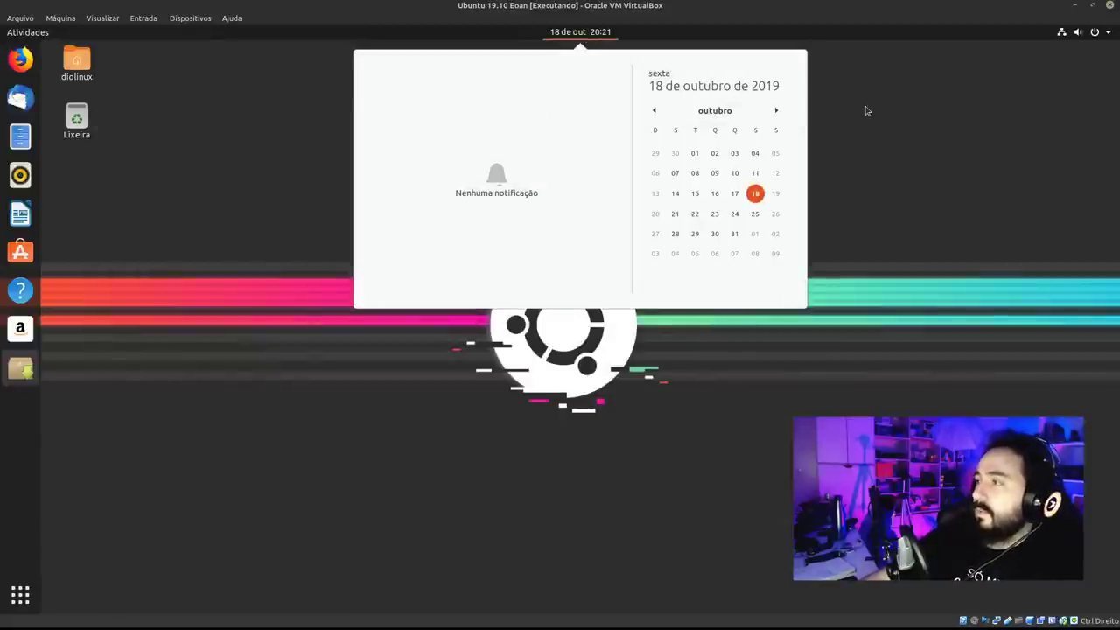
{"action": "left_click", "coordinate": [1095, 33]}
{"action": "left_click", "coordinate": [601, 31]}
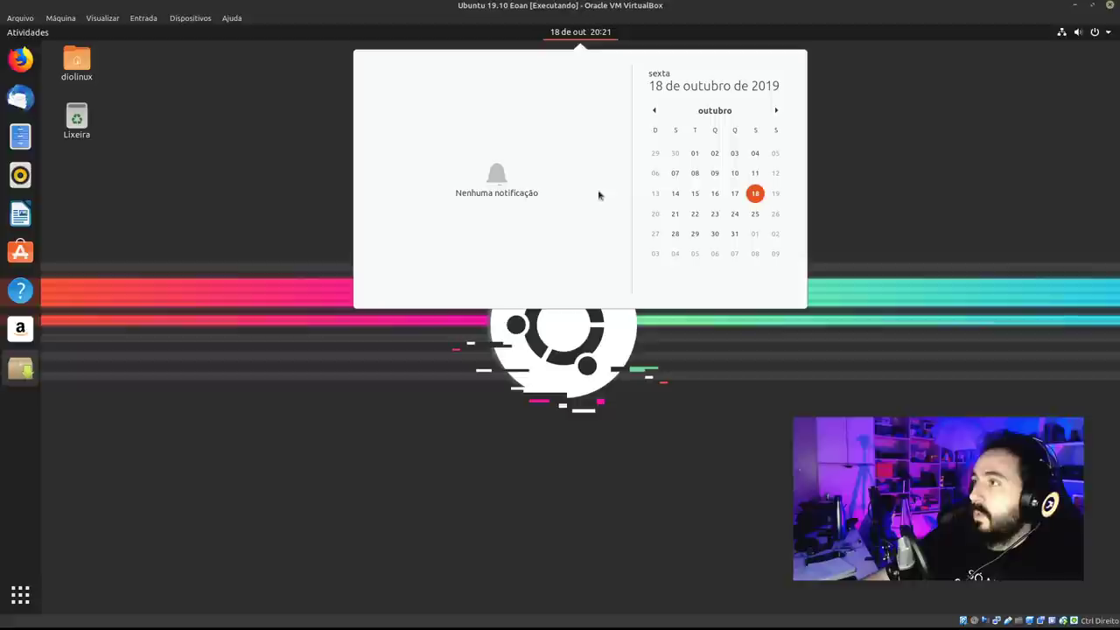
{"action": "left_click", "coordinate": [1094, 32]}
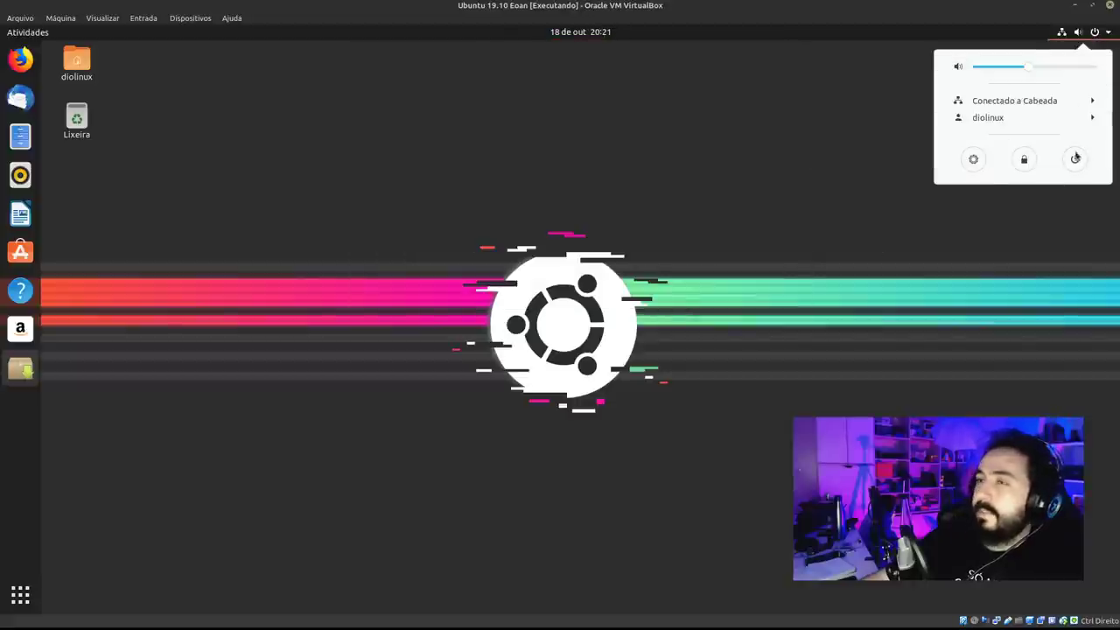
{"action": "key", "text": "Escape"}
Relaunch Synaptic from the dock, cancel its password prompt, and open Files on the home folder.
{"action": "left_click", "coordinate": [21, 367]}
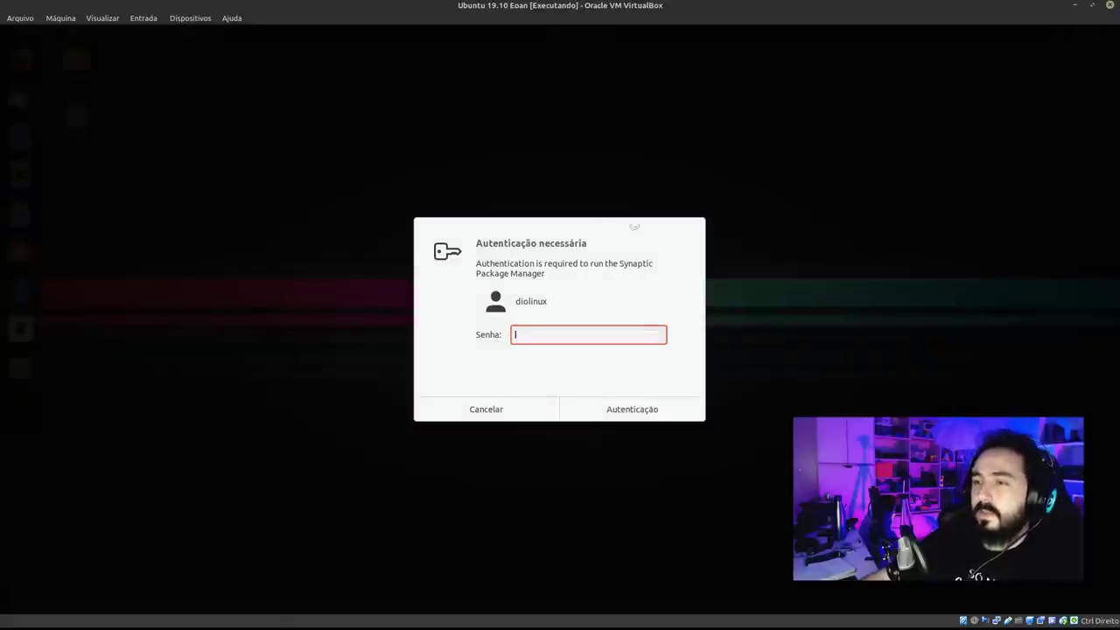
{"action": "left_click", "coordinate": [502, 415]}
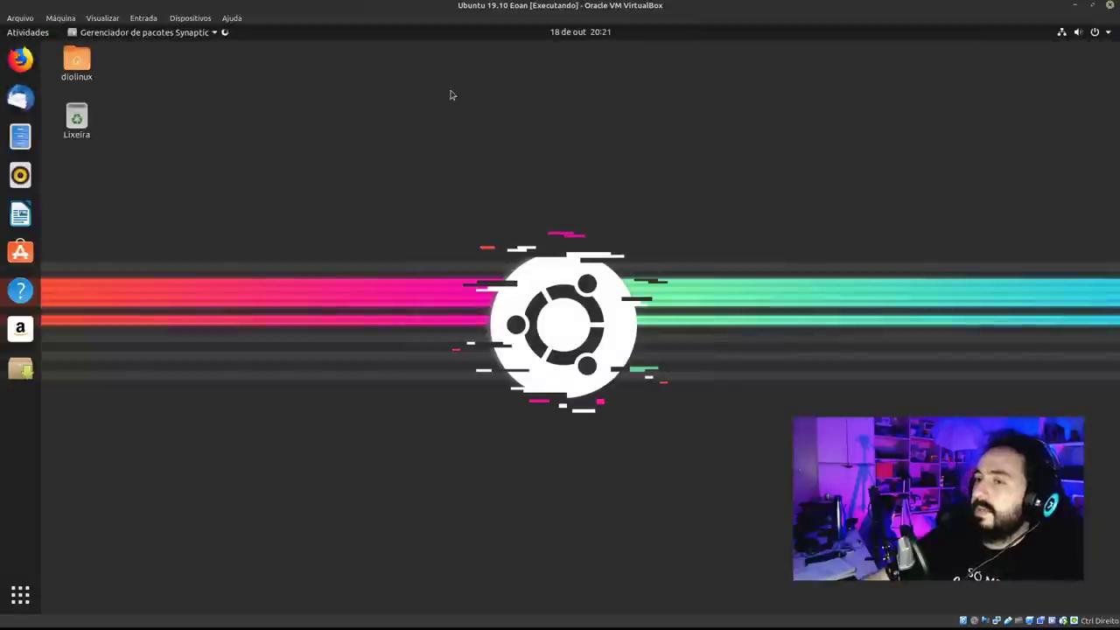
{"action": "double_click", "coordinate": [578, 33]}
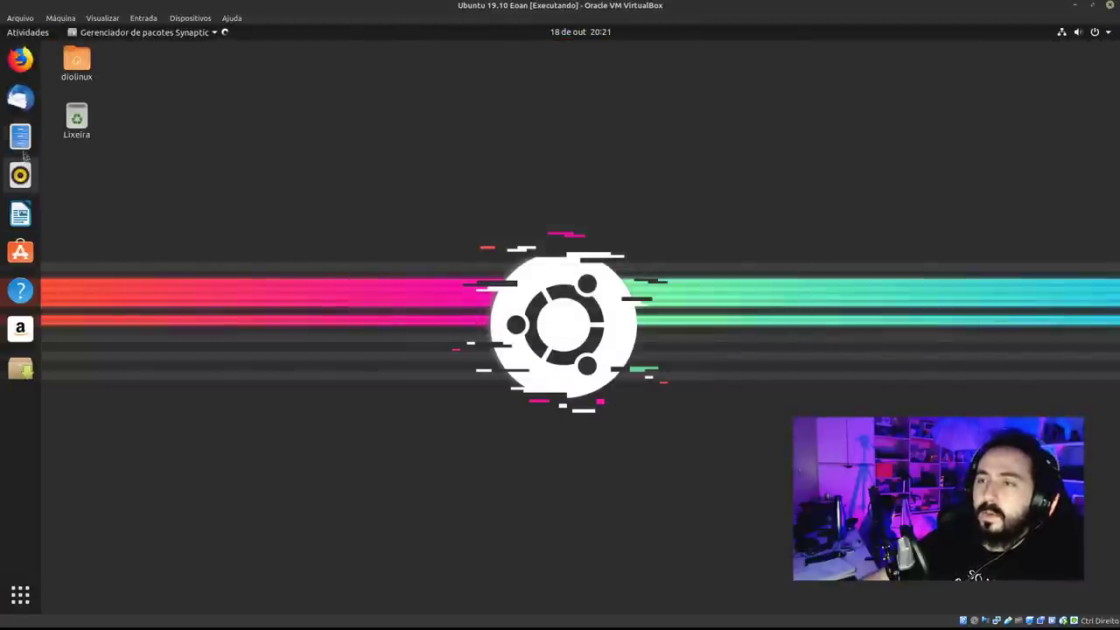
{"action": "left_click", "coordinate": [20, 136]}
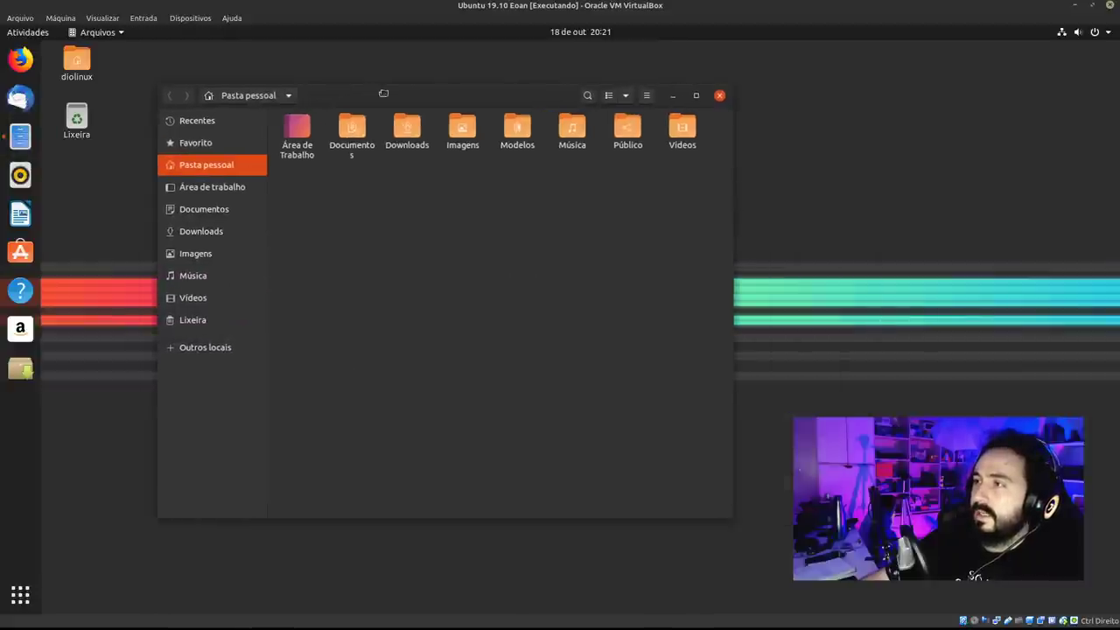
Create a new folder in the home folder named adasd.
{"action": "left_click", "coordinate": [682, 88]}
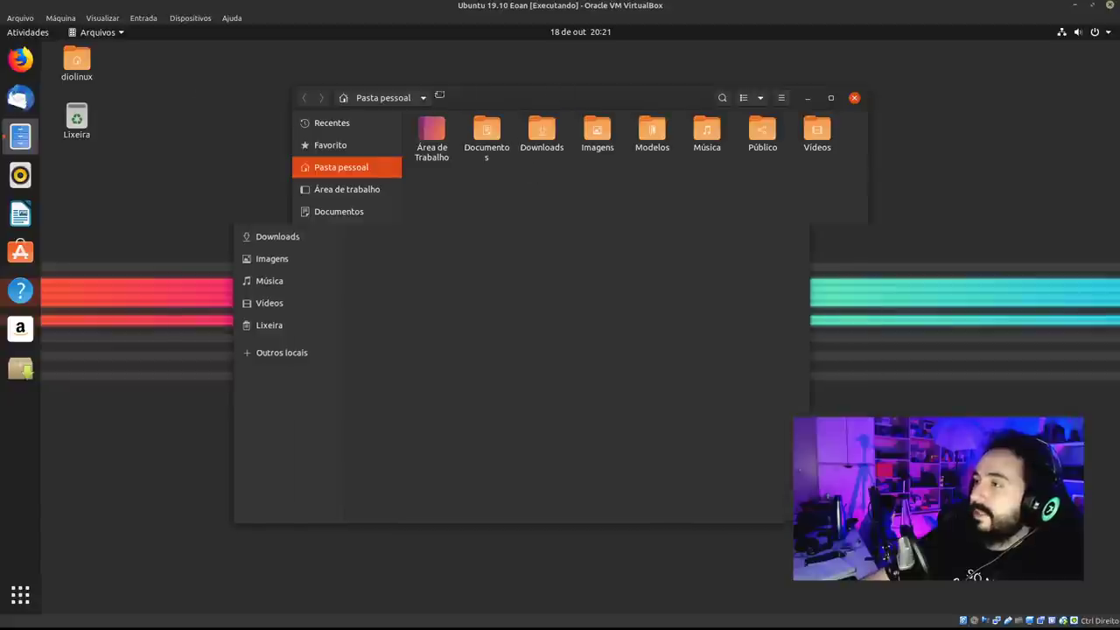
{"action": "right_click", "coordinate": [401, 275]}
{"action": "left_click", "coordinate": [510, 282]}
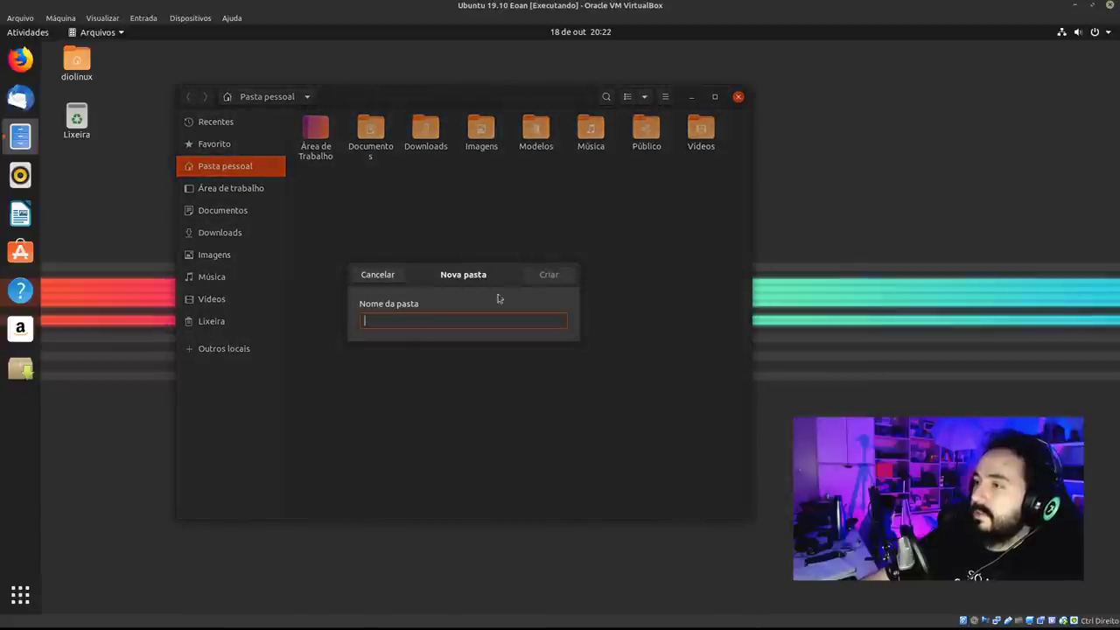
{"action": "type", "text": "edit"}
{"action": "key", "text": "Return"}
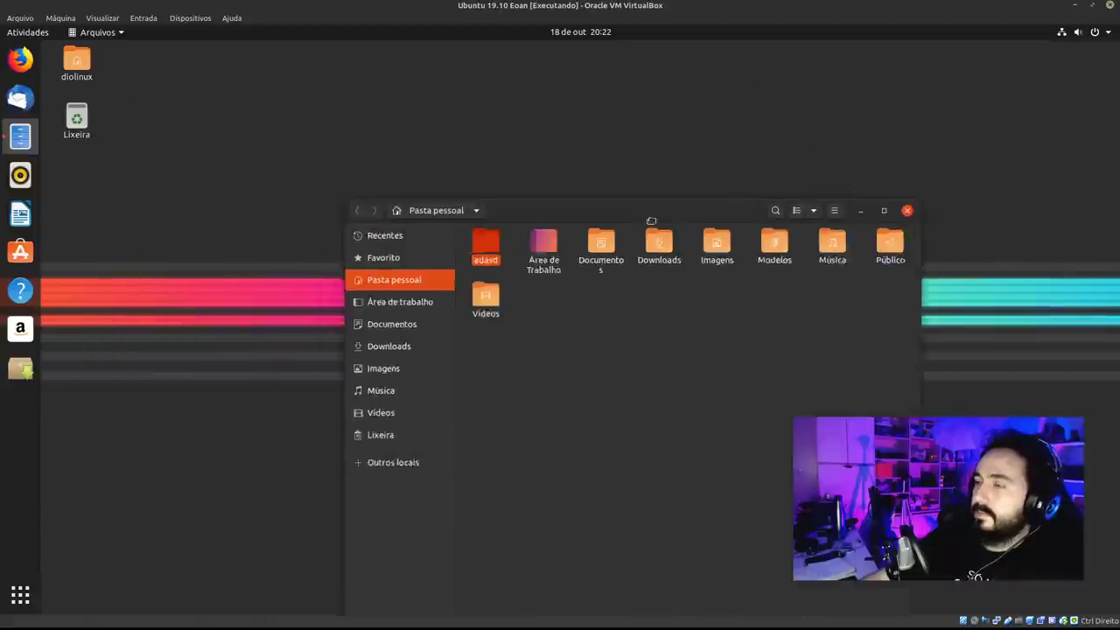
Adjust the icon zoom and move the Files window up and left.
{"action": "scroll", "coordinate": [551, 337], "scroll_direction": "up", "scroll_amount": 2}
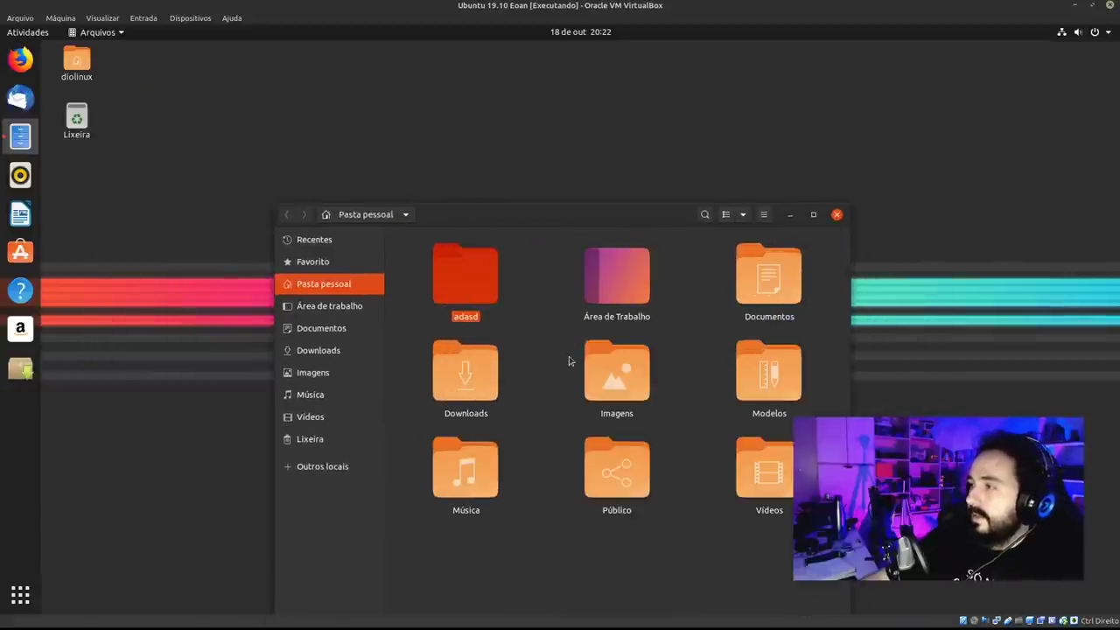
{"action": "scroll", "coordinate": [569, 359], "scroll_direction": "down", "scroll_amount": 1}
{"action": "left_click_drag", "start_coordinate": [617, 225], "coordinate": [457, 111]}
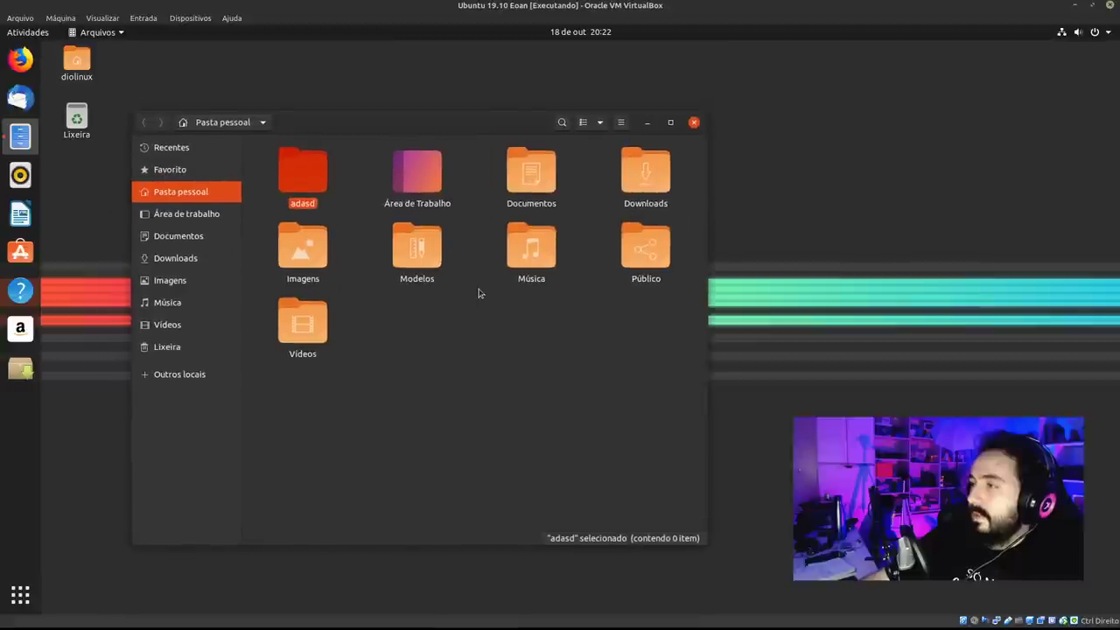
{"action": "scroll", "coordinate": [478, 292], "scroll_direction": "down", "scroll_amount": 2}
{"action": "scroll", "coordinate": [478, 292], "scroll_direction": "up", "scroll_amount": 1}
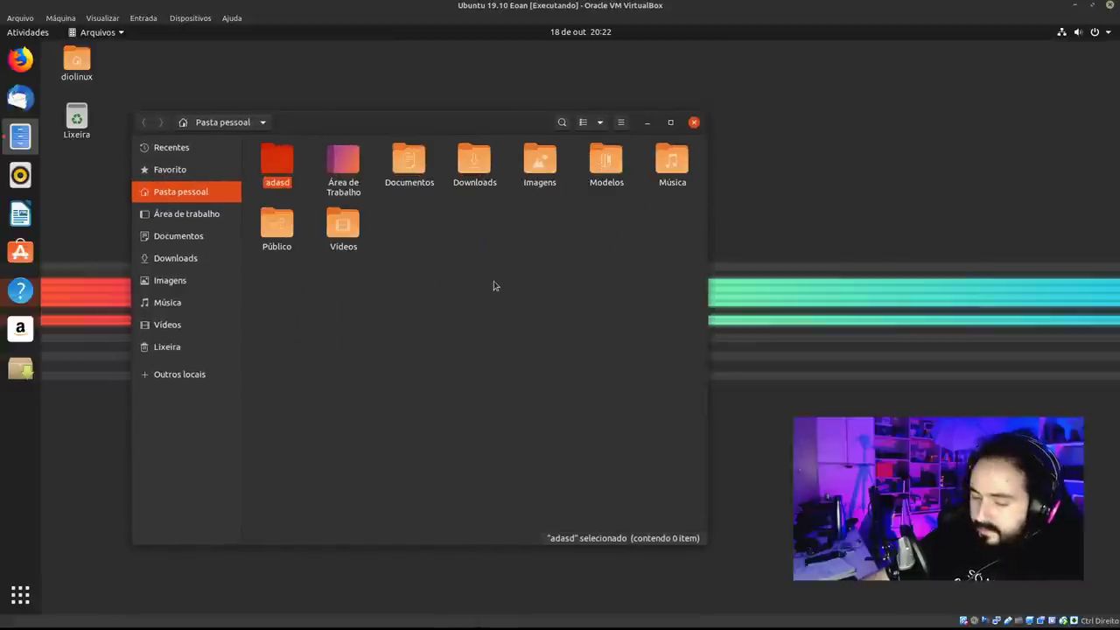
{"action": "scroll", "coordinate": [494, 285], "scroll_direction": "up", "scroll_amount": 2}
{"action": "scroll", "coordinate": [494, 285], "scroll_direction": "down", "scroll_amount": 3}
{"action": "scroll", "coordinate": [495, 285], "scroll_direction": "up", "scroll_amount": 3}
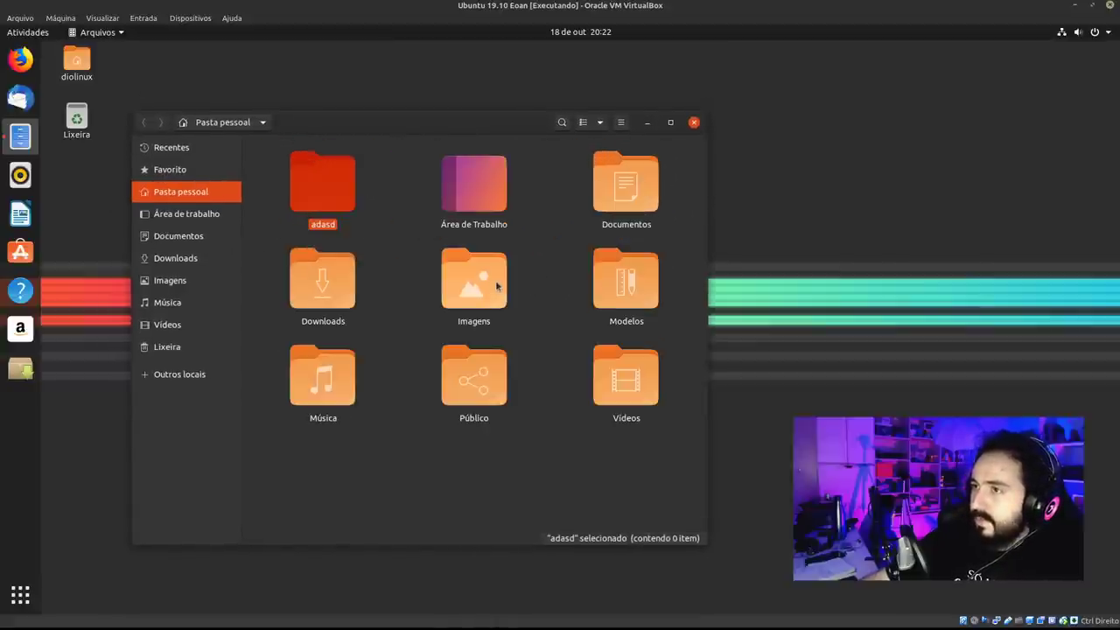
{"action": "scroll", "coordinate": [495, 285], "scroll_direction": "down", "scroll_amount": 2}
{"action": "scroll", "coordinate": [495, 289], "scroll_direction": "up", "scroll_amount": 1}
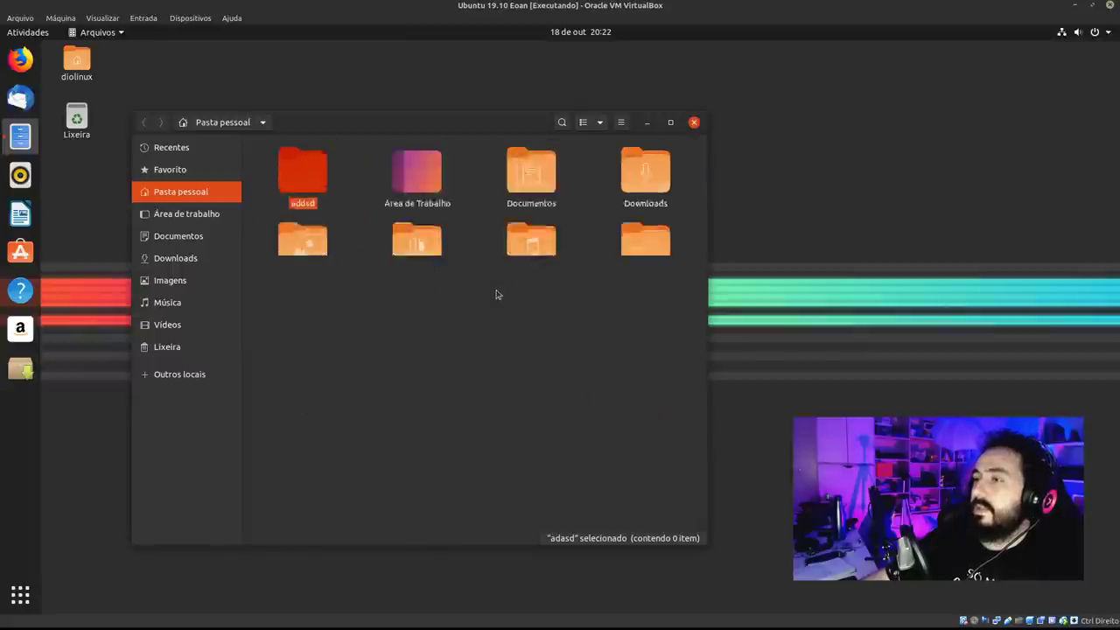
{"action": "scroll", "coordinate": [495, 294], "scroll_direction": "down", "scroll_amount": 2}
{"action": "scroll", "coordinate": [496, 294], "scroll_direction": "up", "scroll_amount": 3}
Try dragging the adasd folder onto the desktop, then reposition the Files window.
{"action": "left_click_drag", "start_coordinate": [382, 136], "coordinate": [700, 170]}
{"action": "left_click_drag", "start_coordinate": [637, 229], "coordinate": [149, 212]}
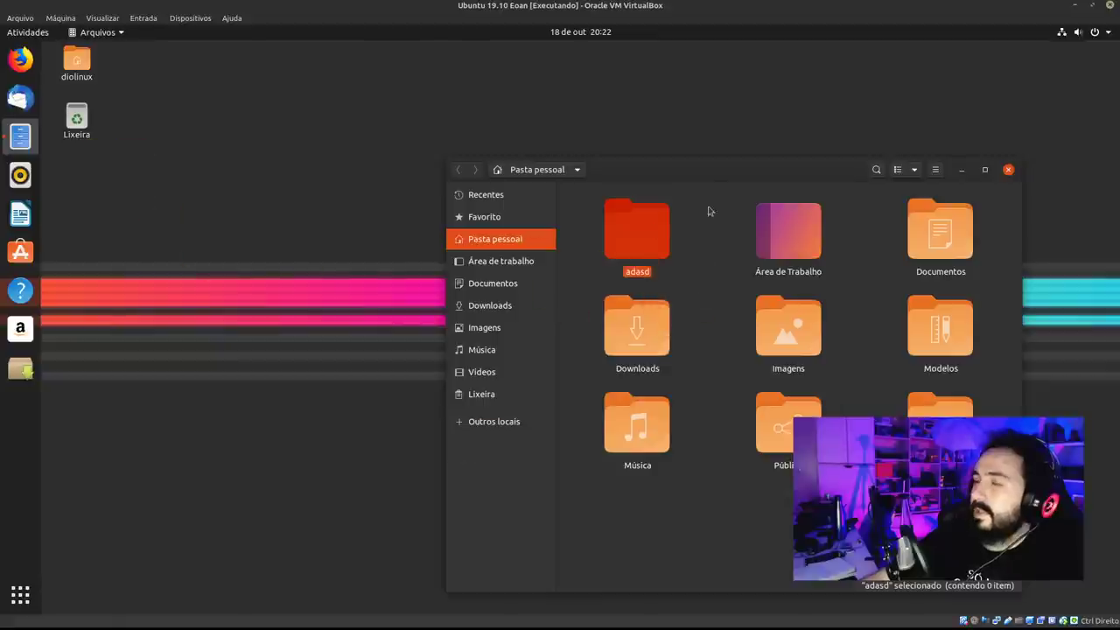
{"action": "left_click", "coordinate": [726, 185]}
{"action": "left_click_drag", "start_coordinate": [755, 166], "coordinate": [534, 141]}
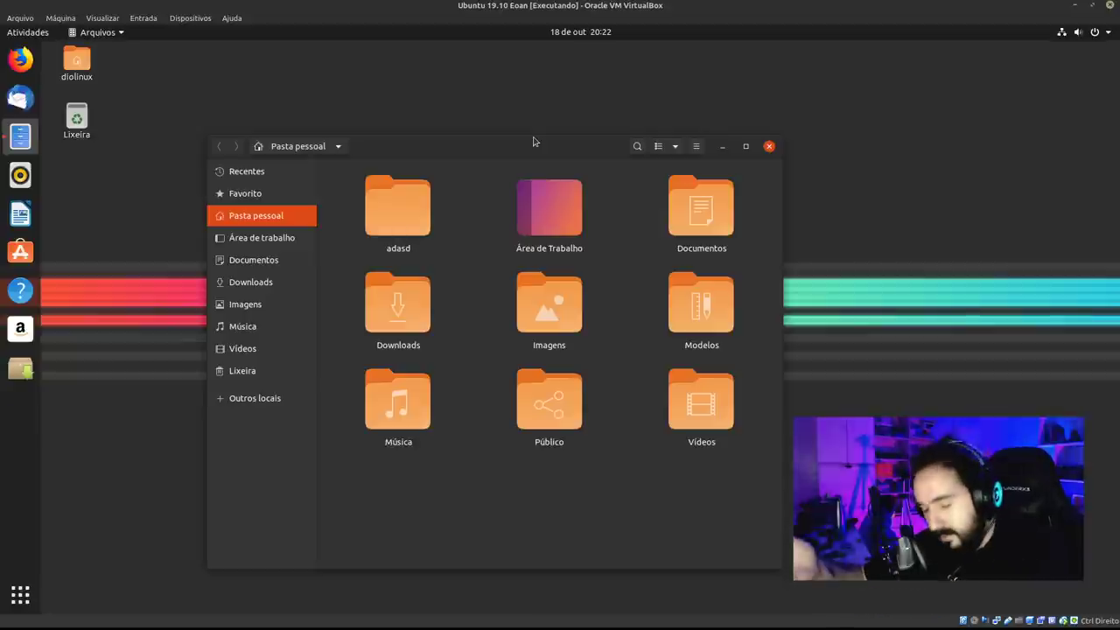
Try dragging adasd to the sidebar bookmarks and onto the desktop.
{"action": "left_click_drag", "start_coordinate": [398, 207], "coordinate": [262, 271]}
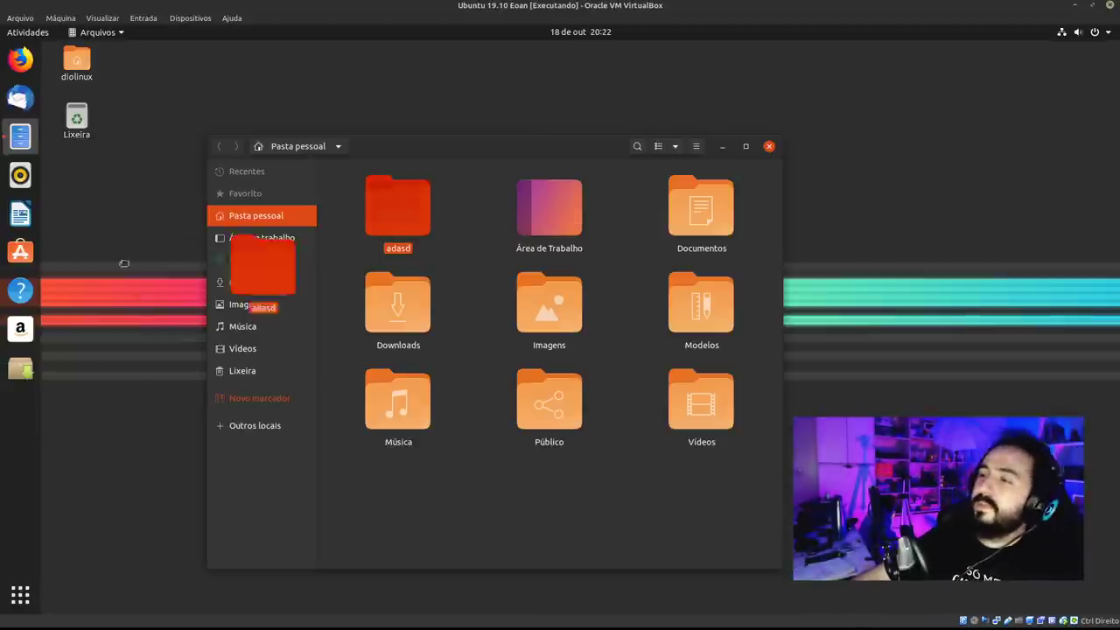
{"action": "left_click_drag", "start_coordinate": [124, 264], "coordinate": [87, 206]}
{"action": "left_click_drag", "start_coordinate": [424, 214], "coordinate": [100, 250]}
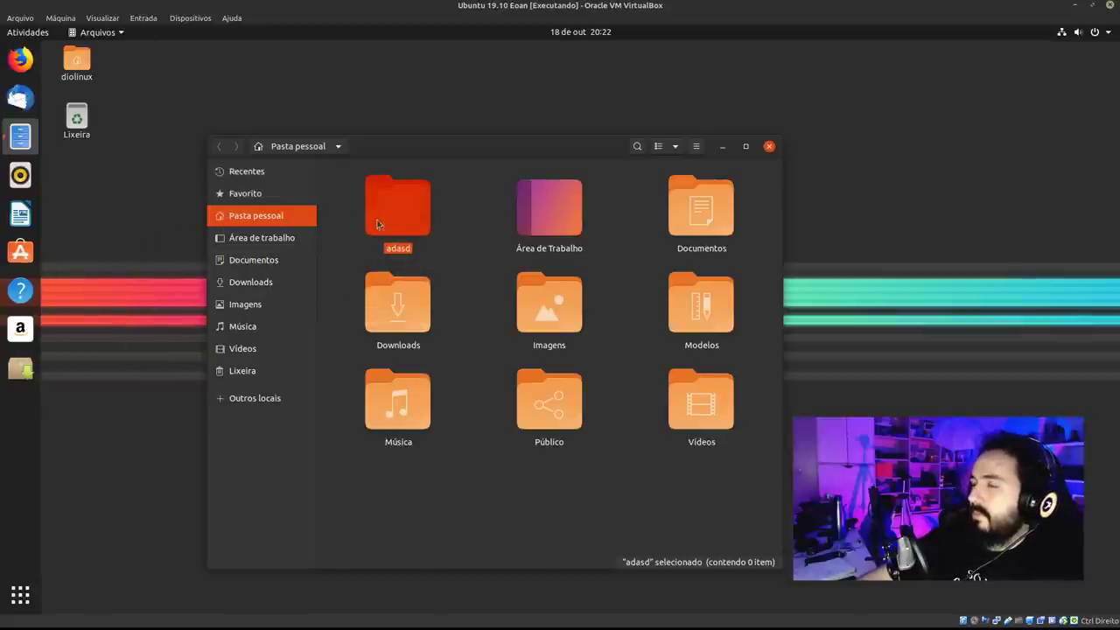
{"action": "left_click_drag", "start_coordinate": [378, 224], "coordinate": [149, 231]}
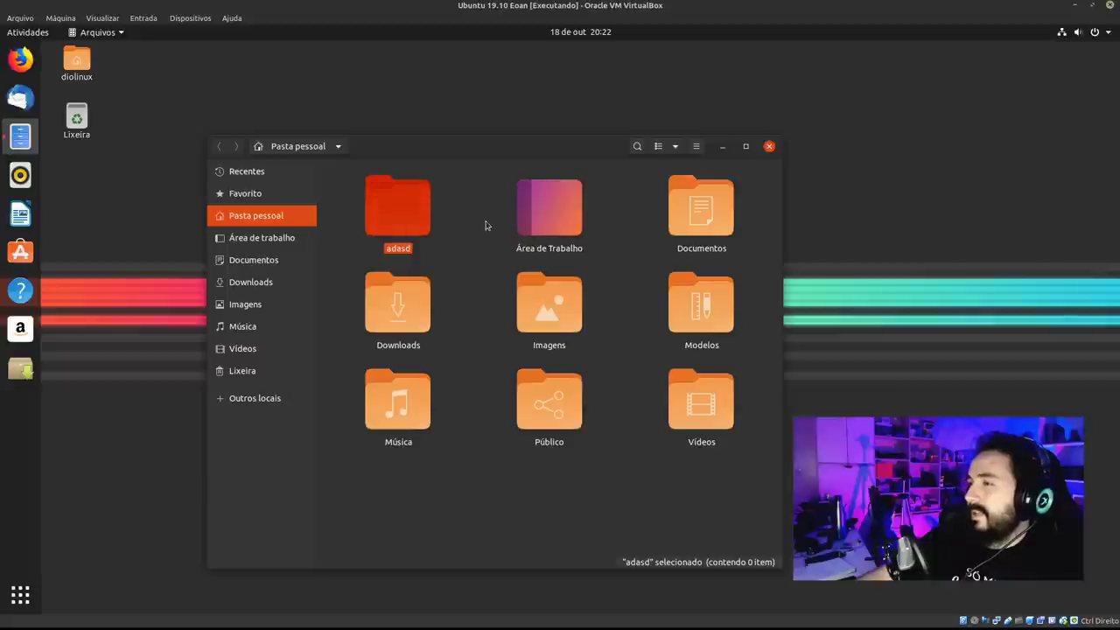
{"action": "left_click", "coordinate": [487, 226]}
{"action": "left_click_drag", "start_coordinate": [426, 230], "coordinate": [103, 251]}
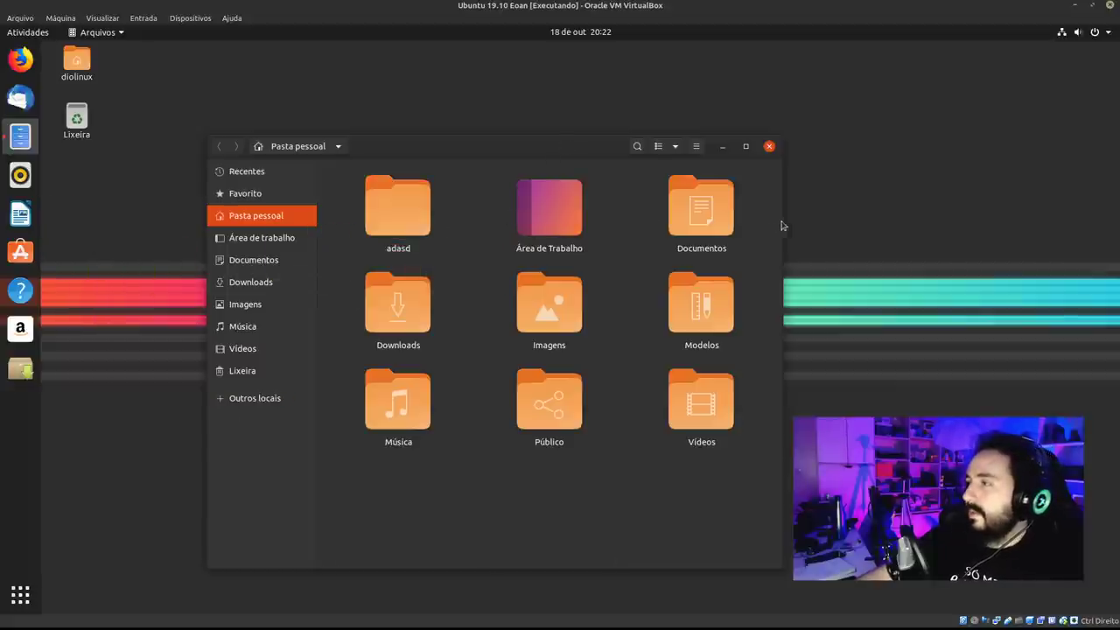
Shrink the folder icons and send adasd to the trash (Mover para a lixeira).
{"action": "left_click", "coordinate": [548, 400]}
{"action": "left_click", "coordinate": [503, 393]}
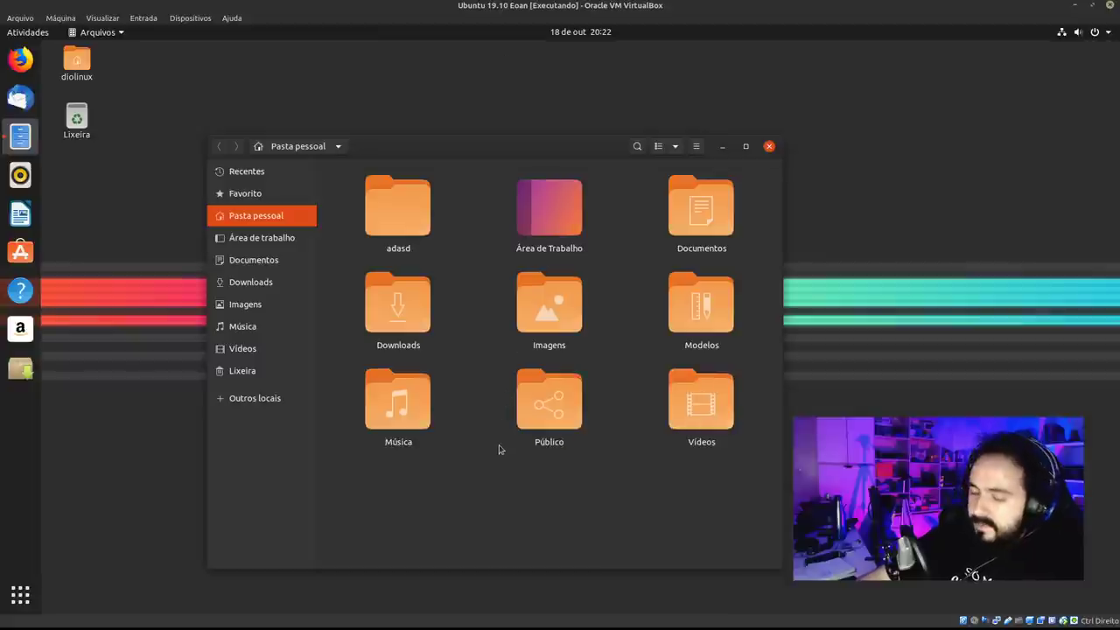
{"action": "key", "text": "ctrl+minus"}
{"action": "key", "text": "ctrl+minus"}
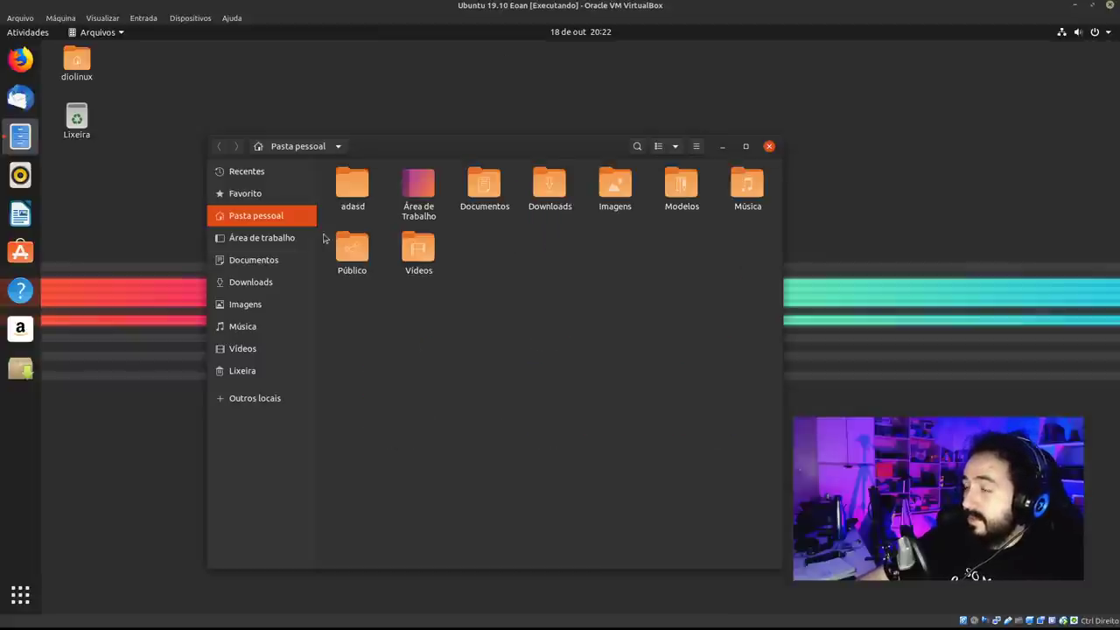
{"action": "right_click", "coordinate": [361, 176]}
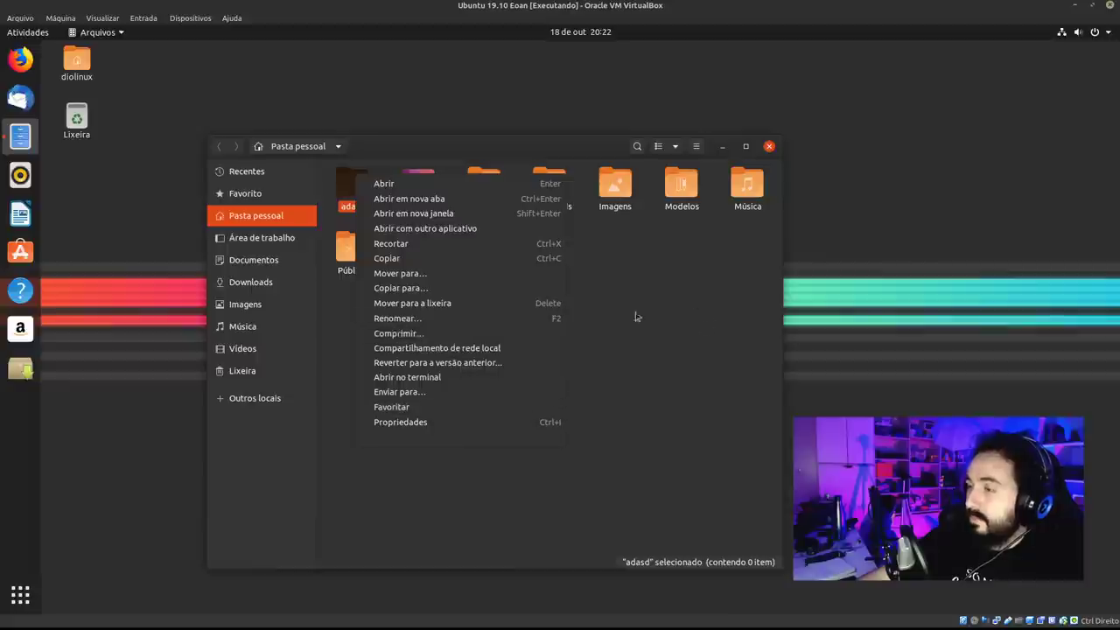
{"action": "left_click", "coordinate": [509, 341]}
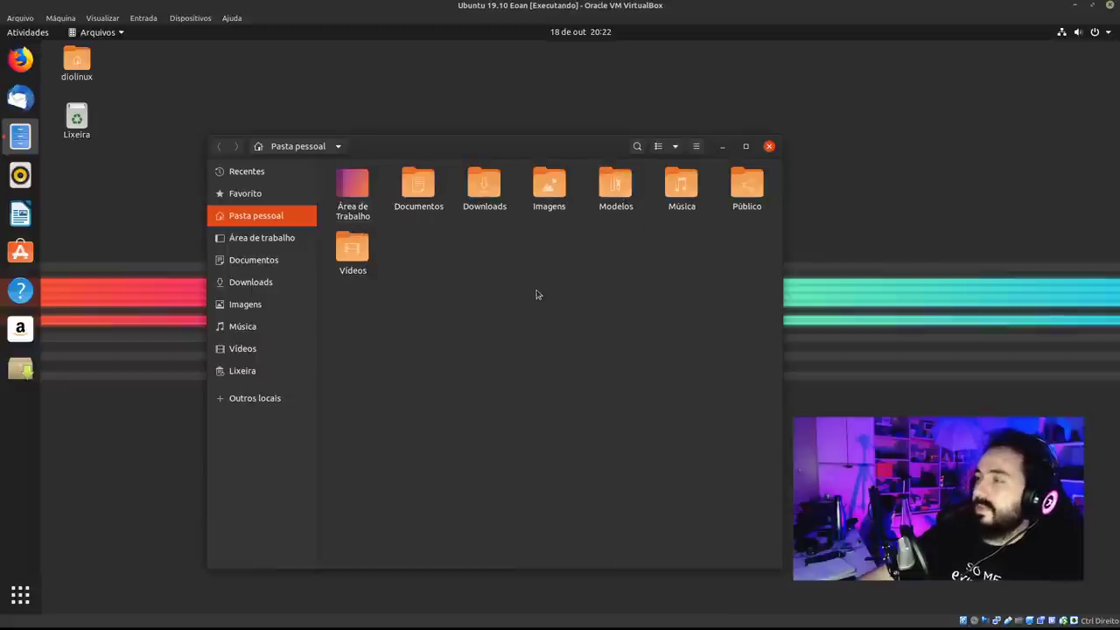
{"action": "key", "text": "ctrl+plus"}
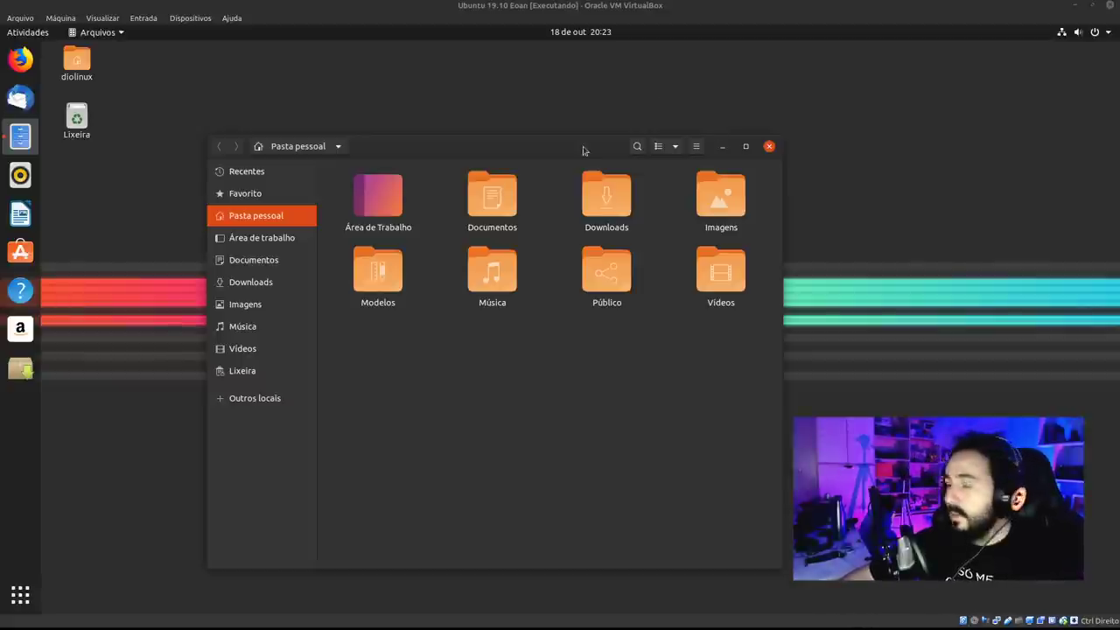
{"action": "left_click_drag", "start_coordinate": [585, 148], "coordinate": [579, 108]}
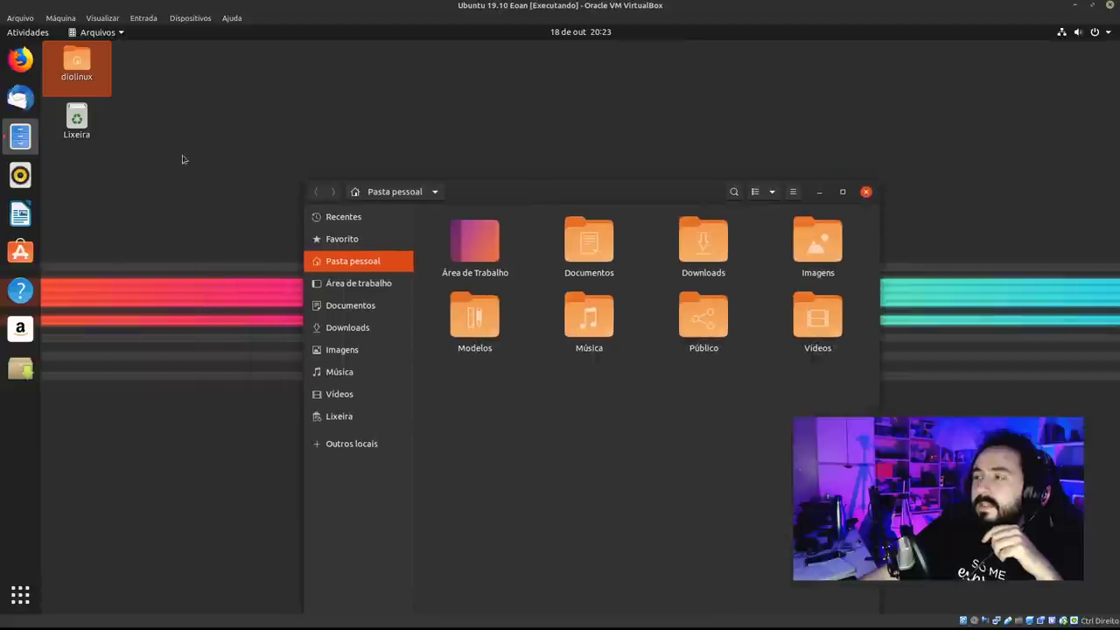
Open the trash from the desktop to see adasd, then close the trash and home windows.
{"action": "left_click", "coordinate": [89, 81]}
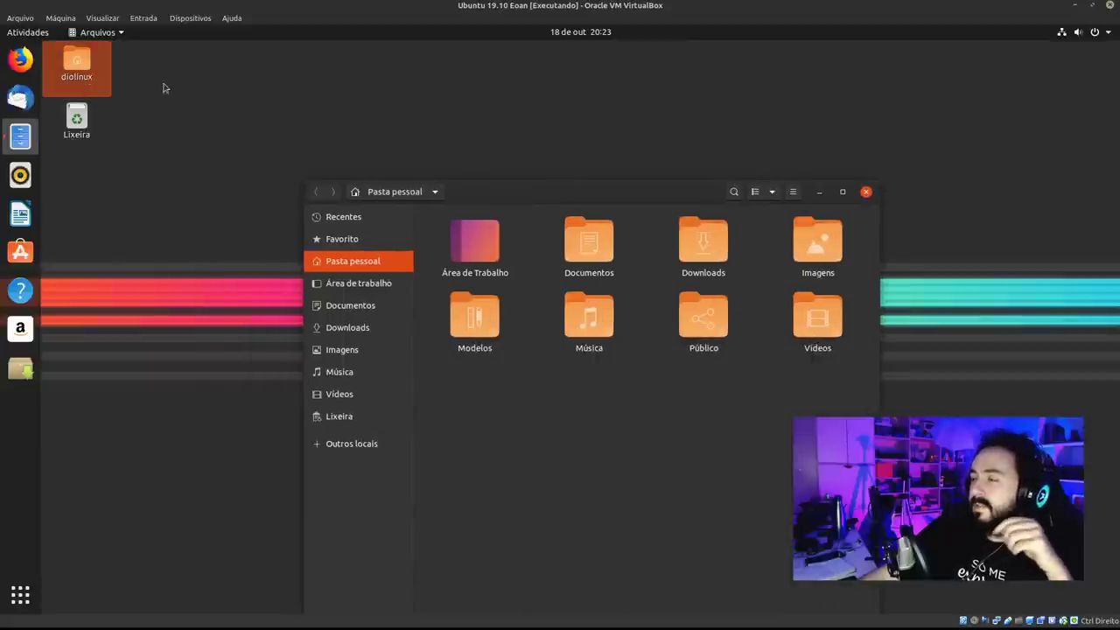
{"action": "double_click", "coordinate": [76, 119]}
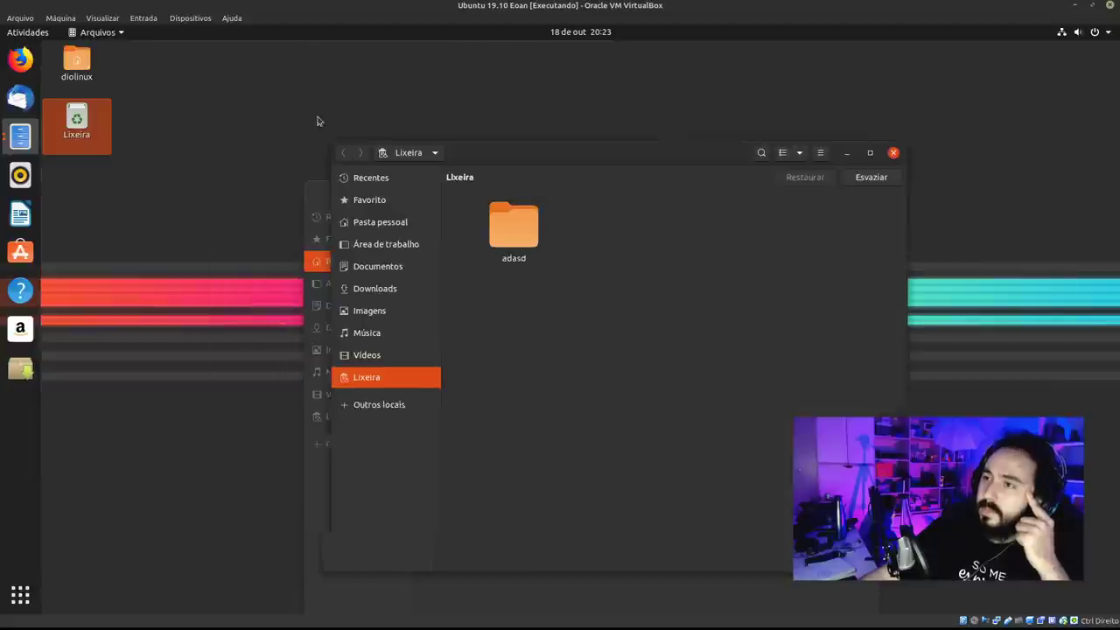
{"action": "double_click", "coordinate": [75, 63]}
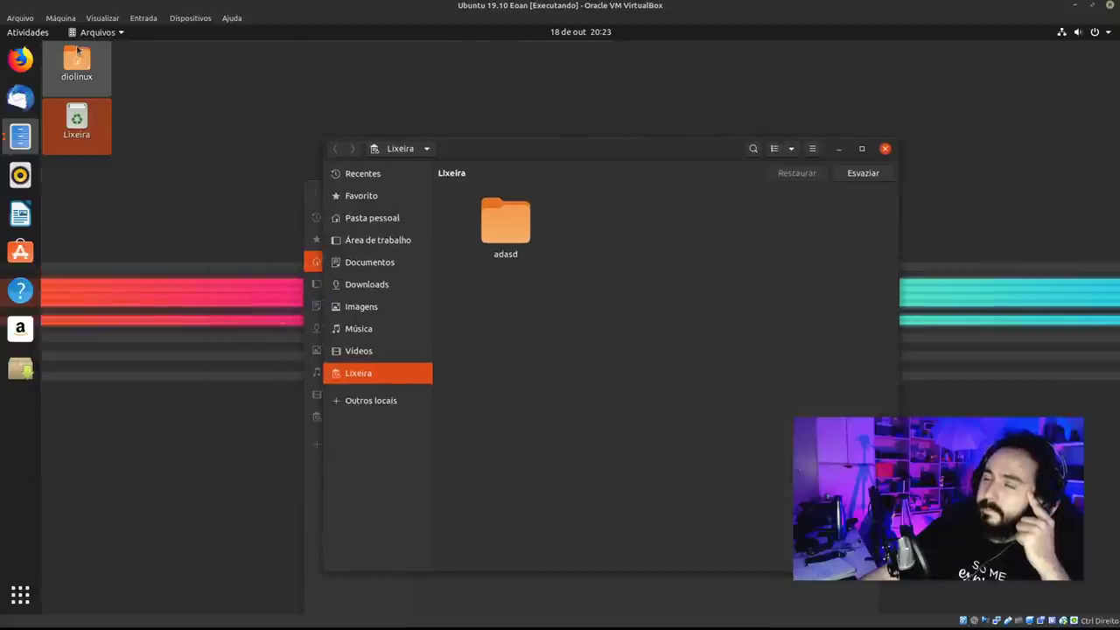
{"action": "left_click", "coordinate": [884, 168]}
{"action": "key", "text": "ctrl+w"}
{"action": "left_click", "coordinate": [864, 189]}
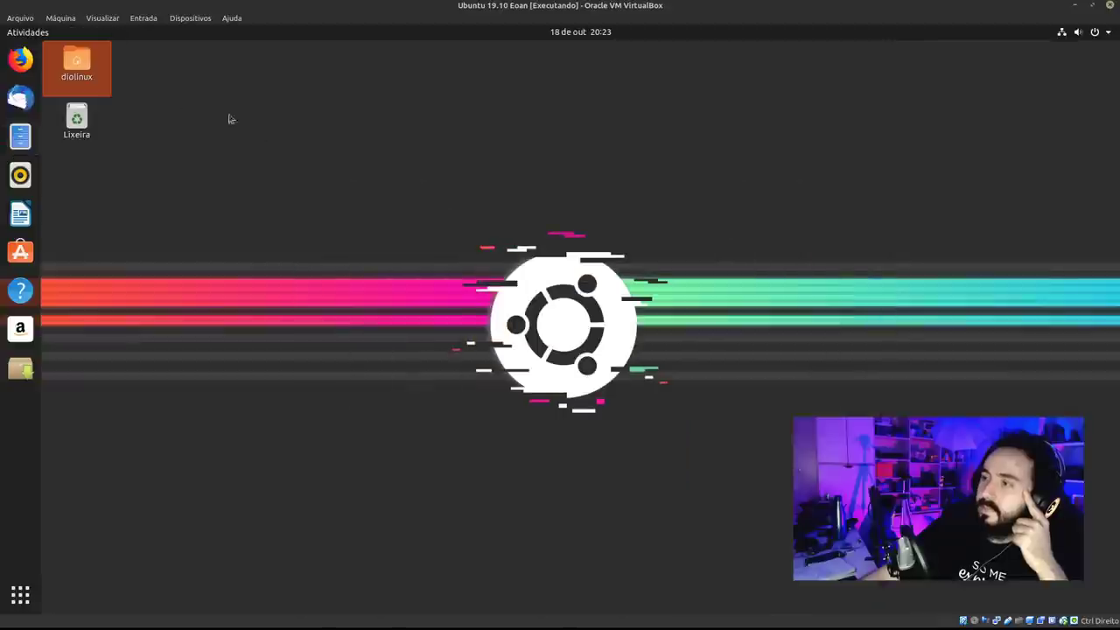
Open the home folder, move it left, open Documentos, and reopen the trash.
{"action": "double_click", "coordinate": [81, 76]}
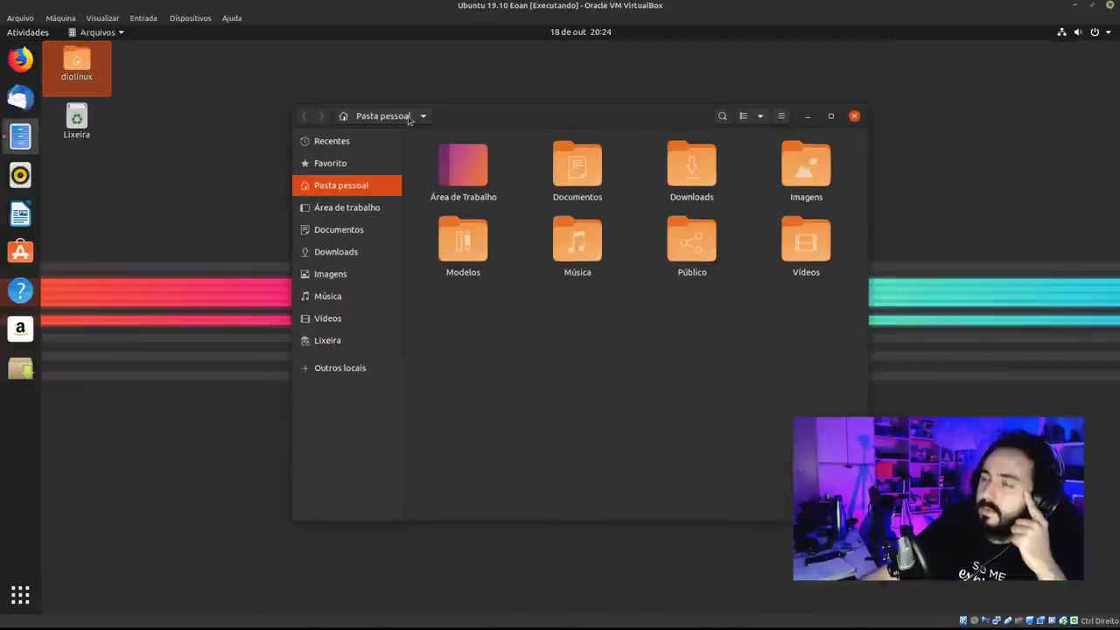
{"action": "left_click_drag", "start_coordinate": [560, 127], "coordinate": [385, 125]}
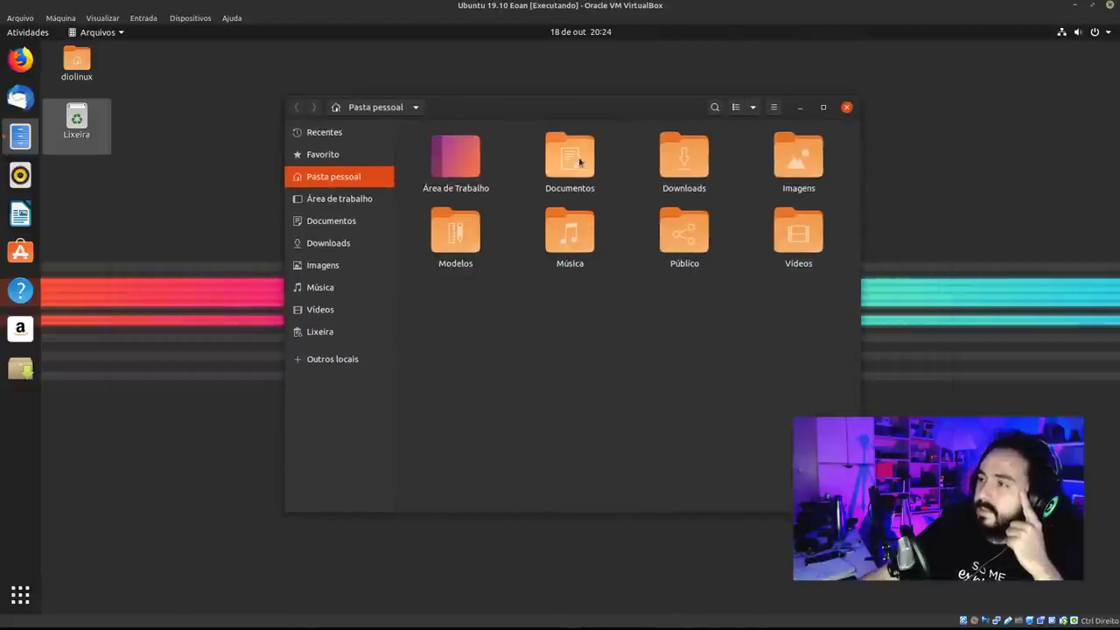
{"action": "double_click", "coordinate": [580, 157]}
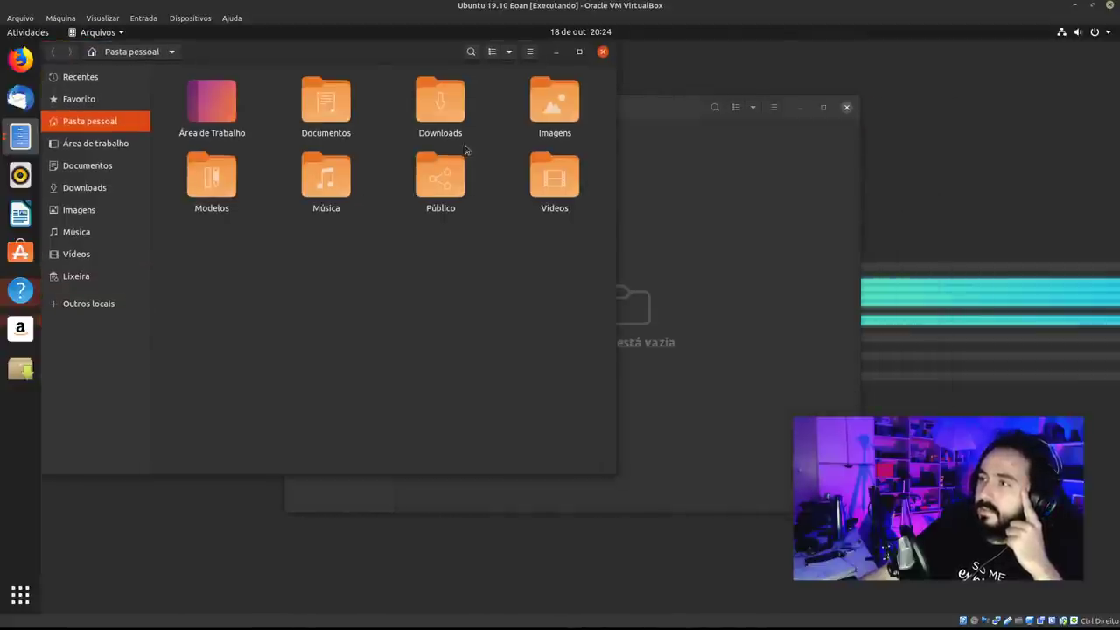
{"action": "double_click", "coordinate": [96, 133]}
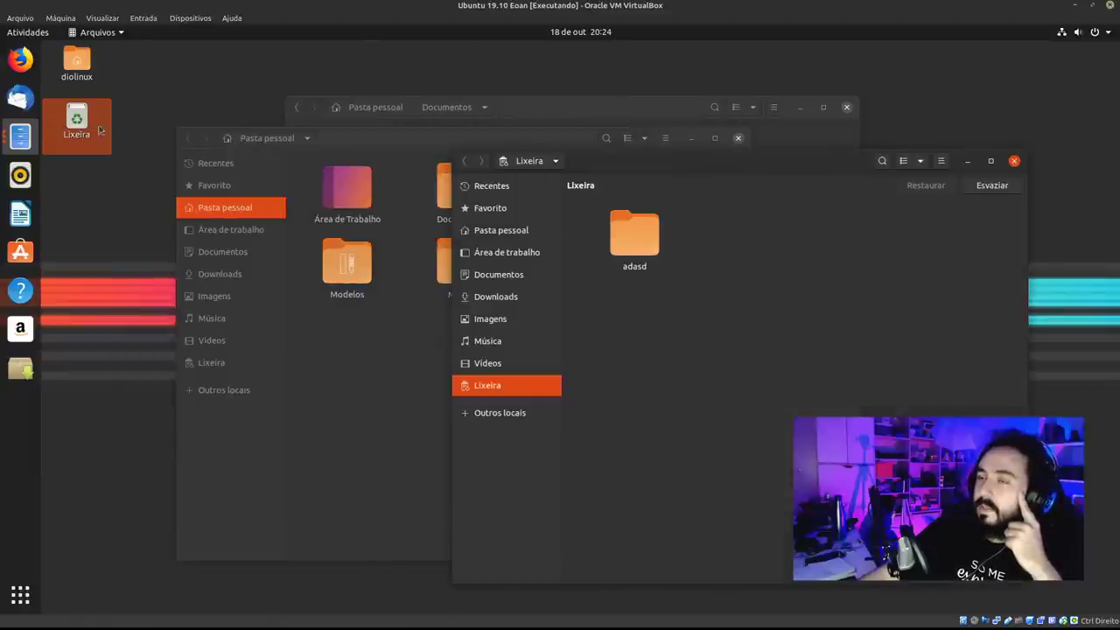
Swap the Lixeira and diolinux desktop icons, close the home and trash windows, and reposition Documentos.
{"action": "left_click_drag", "start_coordinate": [99, 129], "coordinate": [171, 123]}
{"action": "left_click_drag", "start_coordinate": [59, 76], "coordinate": [83, 202]}
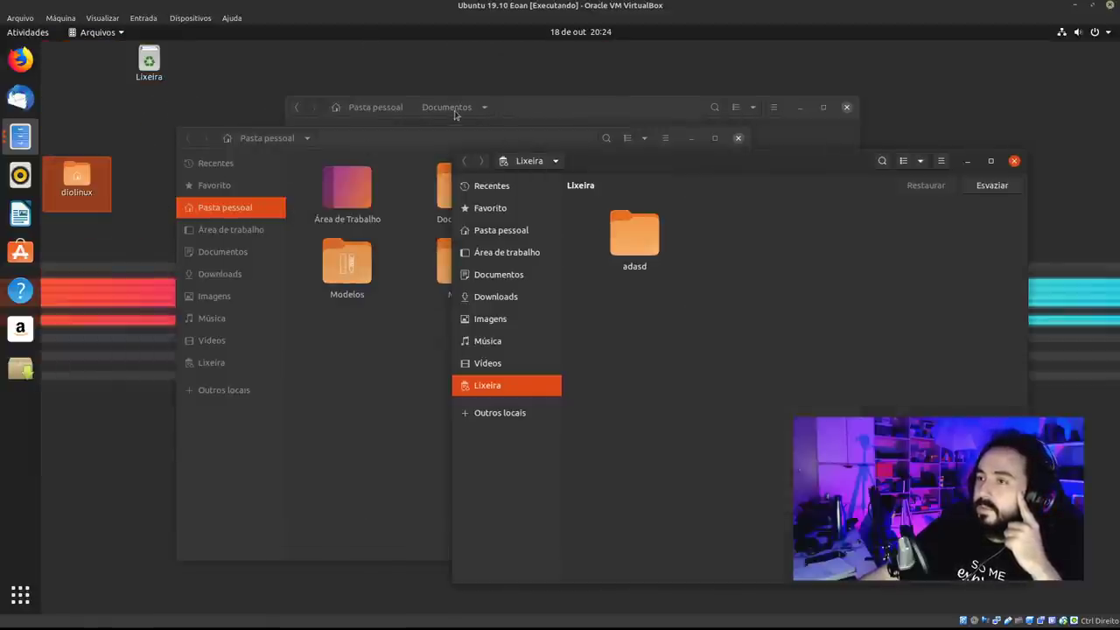
{"action": "left_click_drag", "start_coordinate": [561, 145], "coordinate": [620, 148]}
{"action": "left_click", "coordinate": [798, 142]}
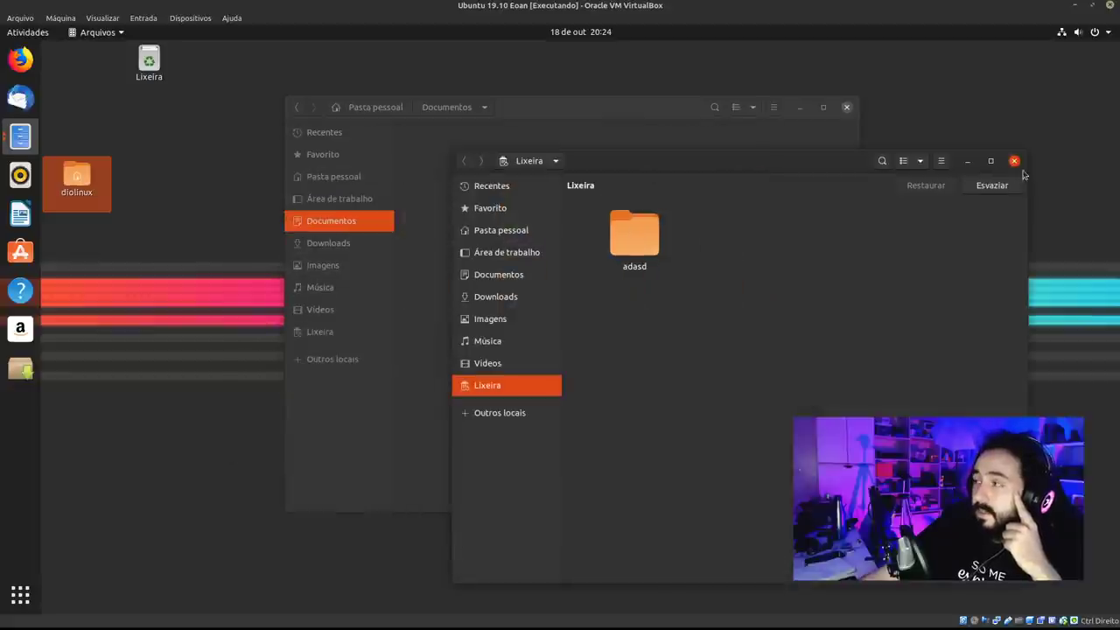
{"action": "left_click", "coordinate": [1014, 161]}
{"action": "left_click_drag", "start_coordinate": [585, 112], "coordinate": [438, 105]}
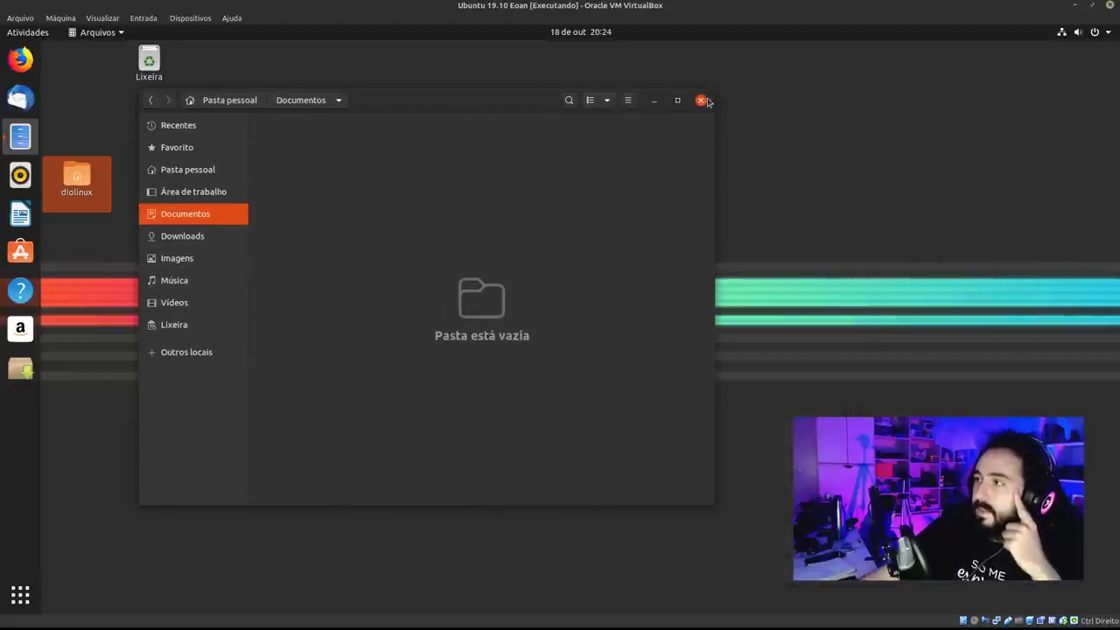
Close Documentos, then create a new desktop folder and send it to the trash.
{"action": "left_click", "coordinate": [700, 100]}
{"action": "right_click", "coordinate": [294, 227]}
{"action": "left_click", "coordinate": [365, 244]}
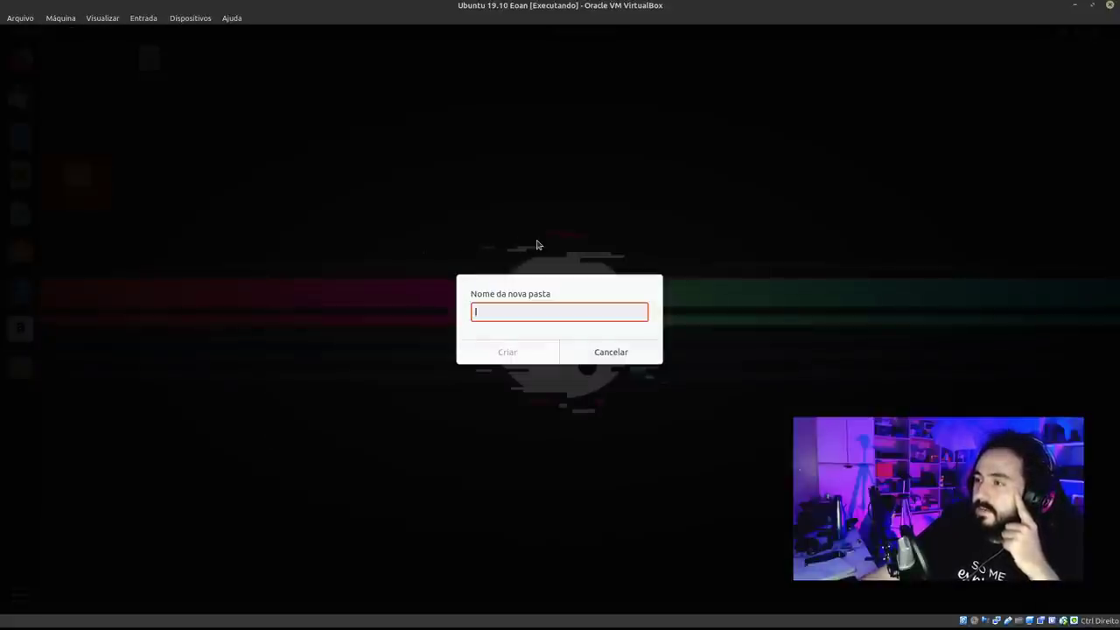
{"action": "type", "text": "teste"}
{"action": "key", "text": "Return"}
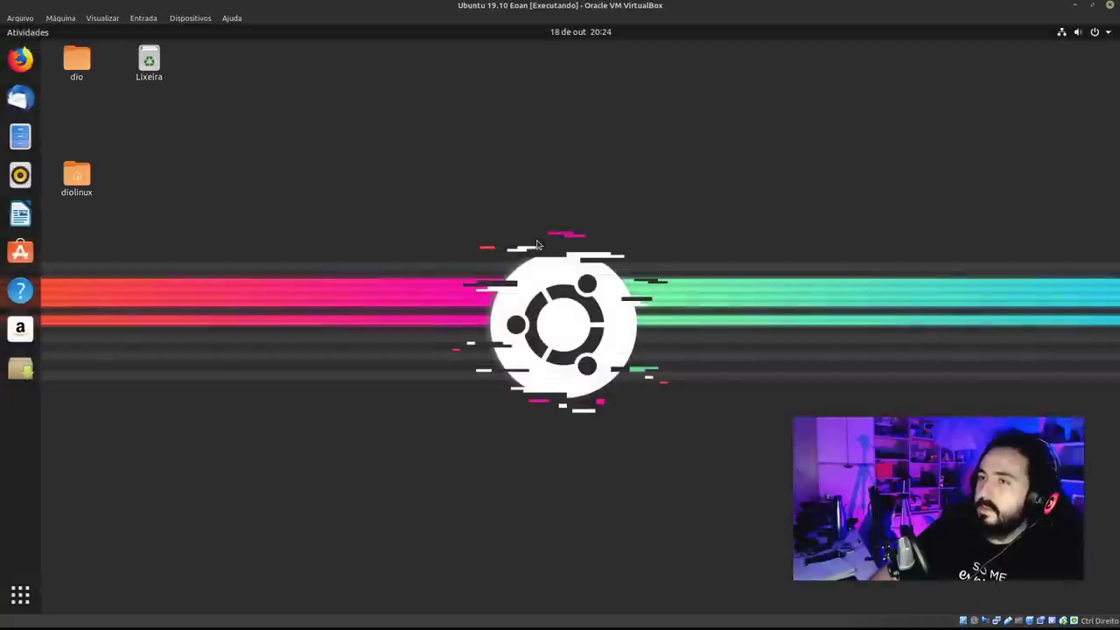
{"action": "left_click_drag", "start_coordinate": [84, 79], "coordinate": [253, 254]}
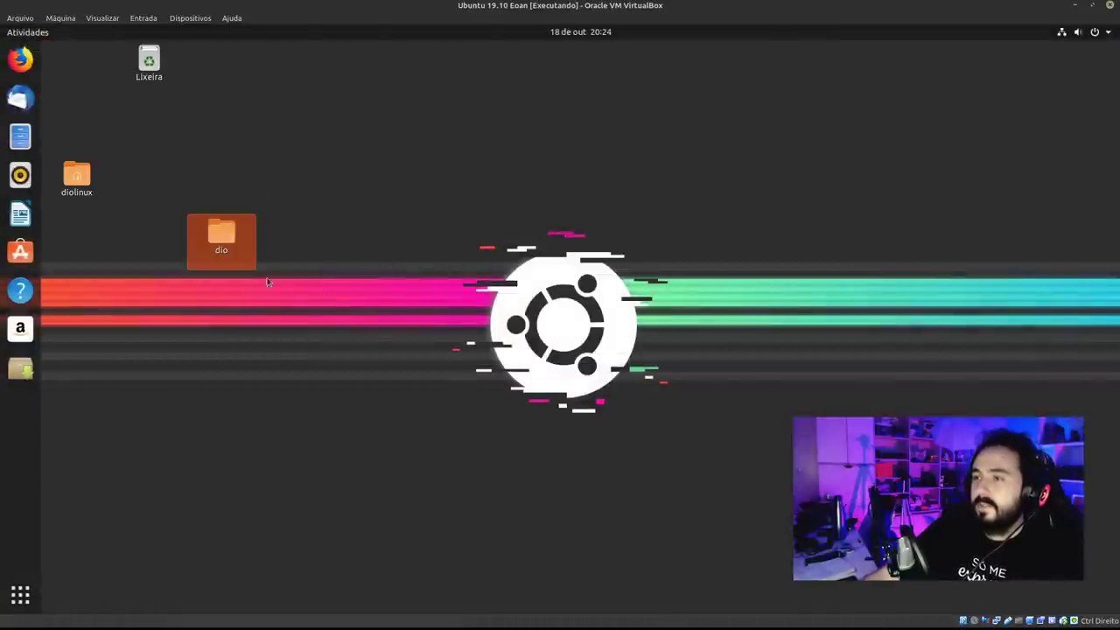
{"action": "right_click", "coordinate": [247, 242]}
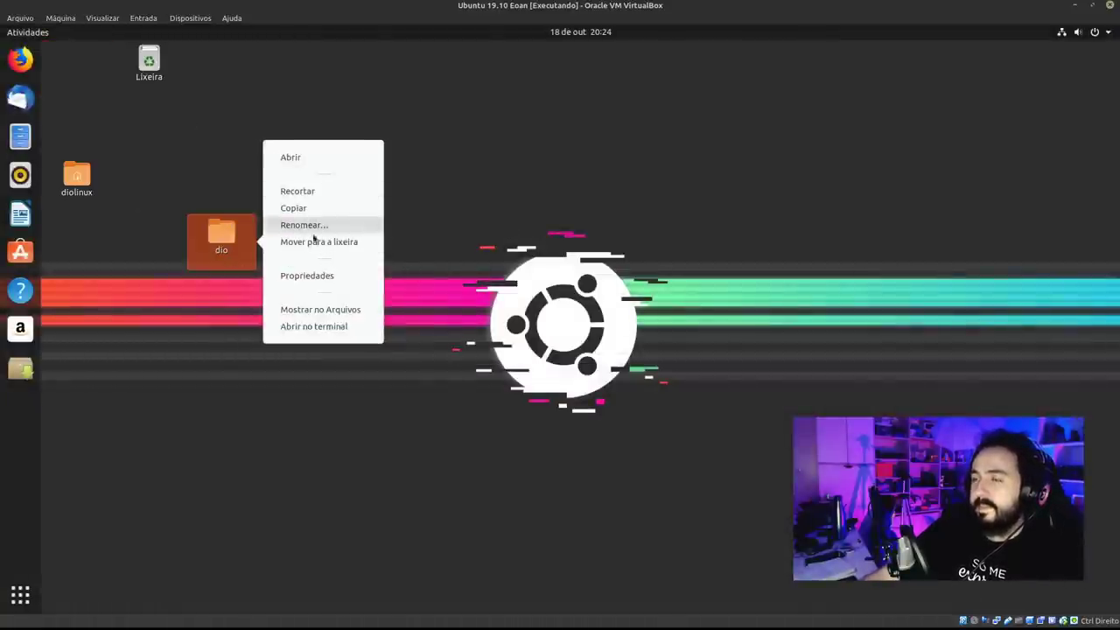
{"action": "left_click", "coordinate": [332, 242]}
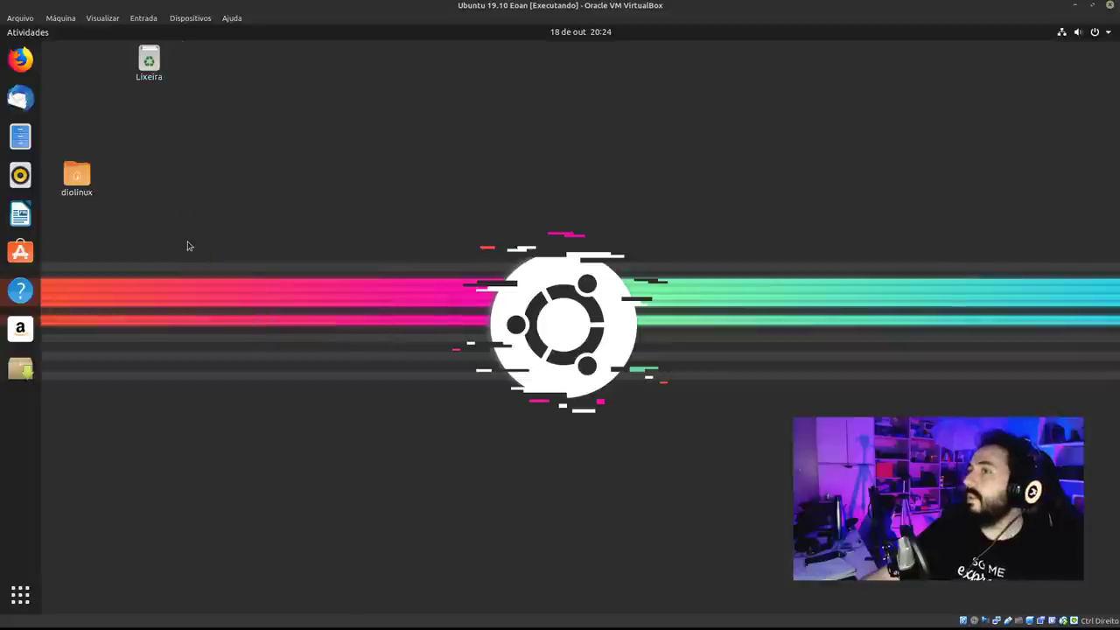
Put diolinux back at the top-left with Lixeira just below it.
{"action": "left_click_drag", "start_coordinate": [78, 162], "coordinate": [79, 54]}
{"action": "left_click_drag", "start_coordinate": [149, 63], "coordinate": [77, 119]}
{"action": "left_click", "coordinate": [274, 177]}
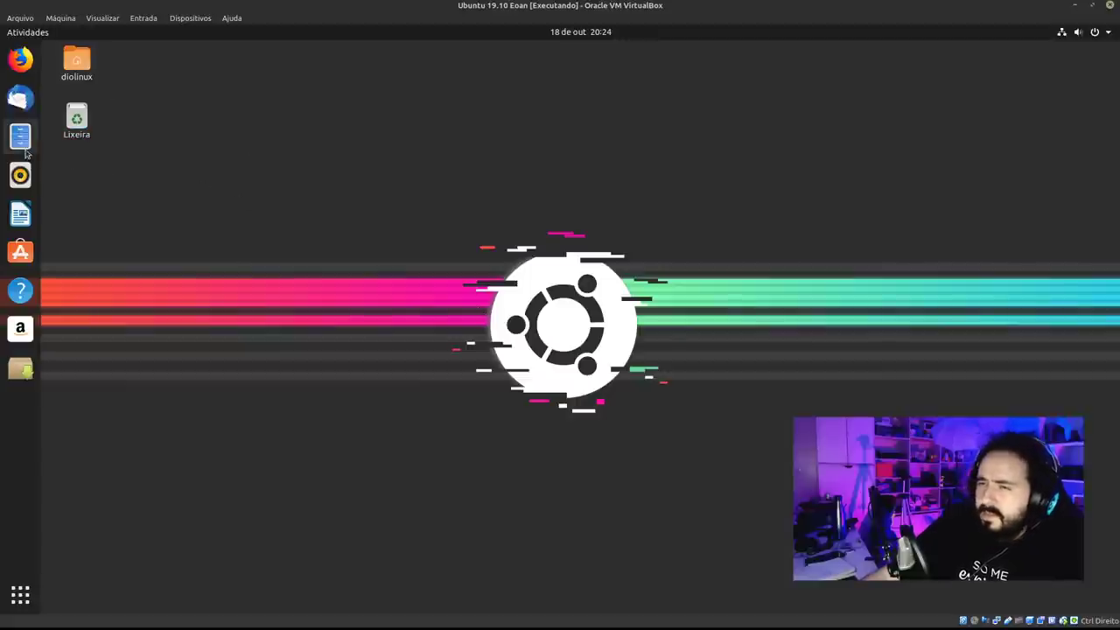
Open Files at the home folder and create a folder named 'asdas'.
{"action": "left_click", "coordinate": [20, 135]}
{"action": "left_click_drag", "start_coordinate": [643, 108], "coordinate": [563, 137]}
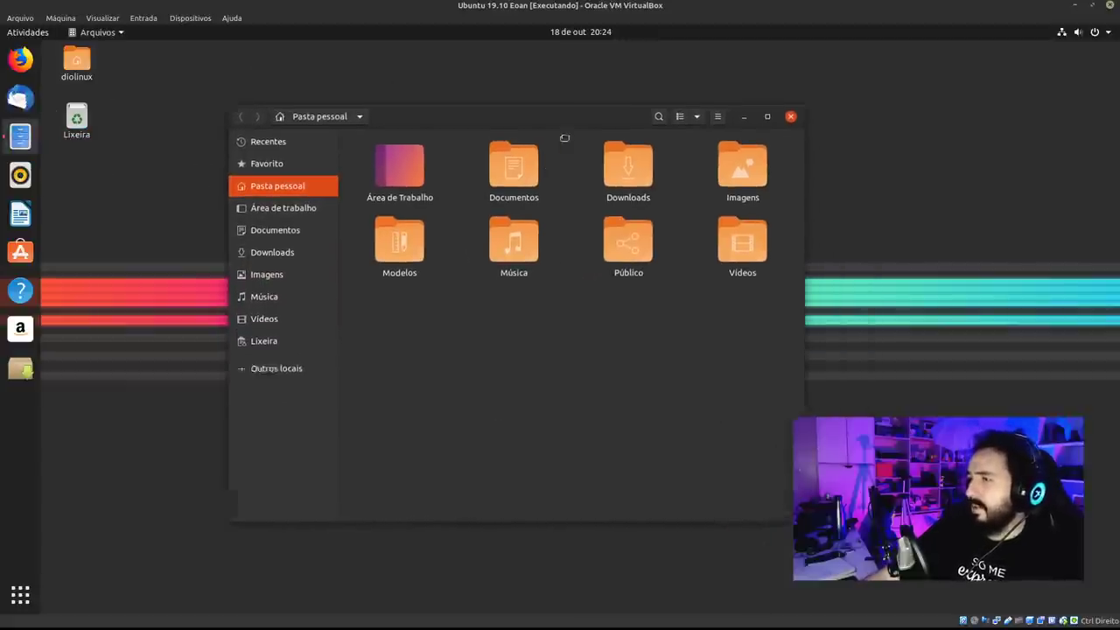
{"action": "right_click", "coordinate": [468, 383]}
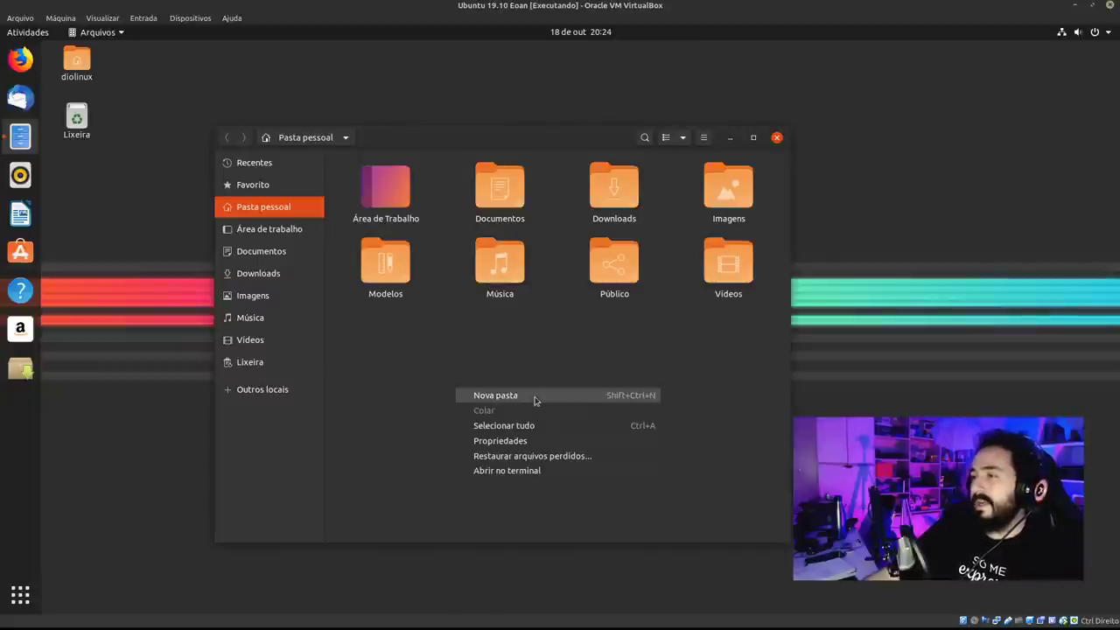
{"action": "left_click", "coordinate": [573, 397]}
{"action": "type", "text": "asdas"}
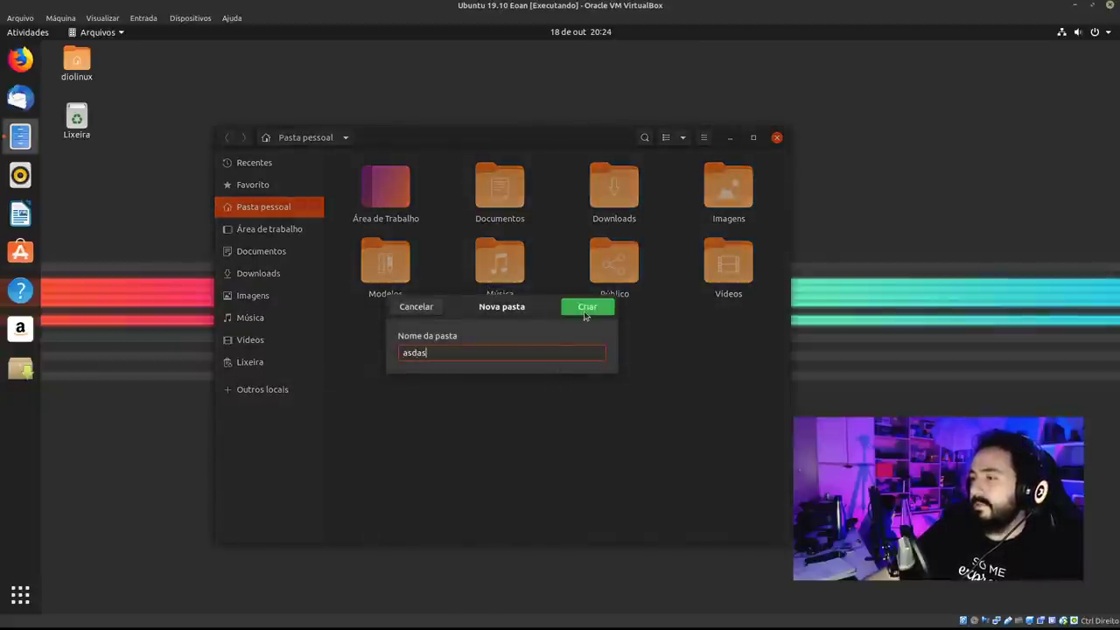
{"action": "left_click", "coordinate": [585, 308]}
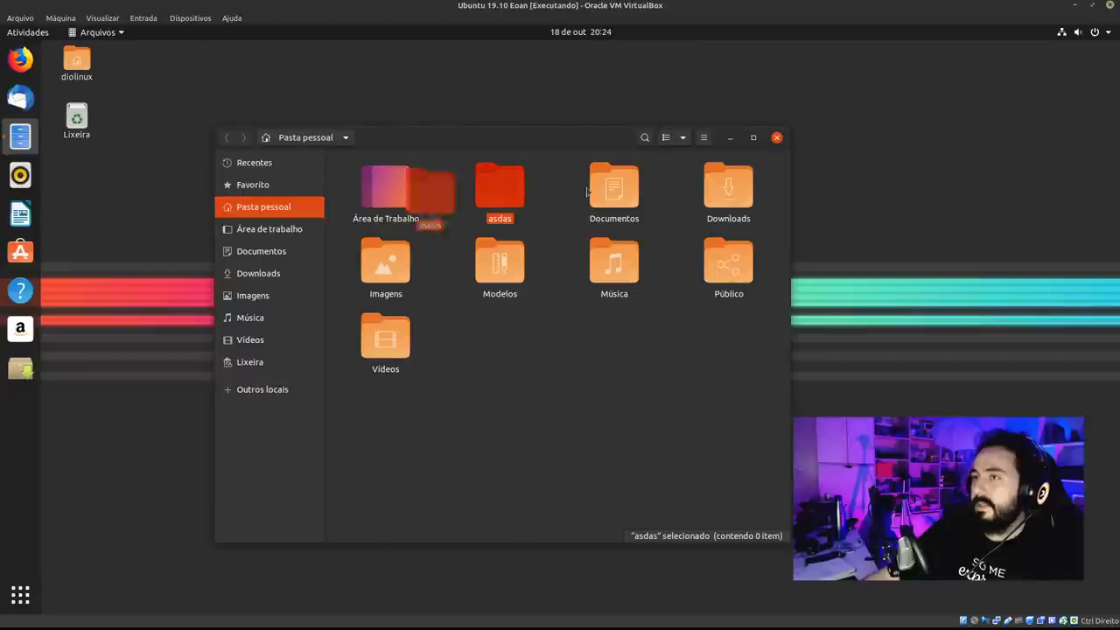
Move the Files window aside, dismiss the desktop menu, and close the window.
{"action": "left_click_drag", "start_coordinate": [556, 140], "coordinate": [461, 219]}
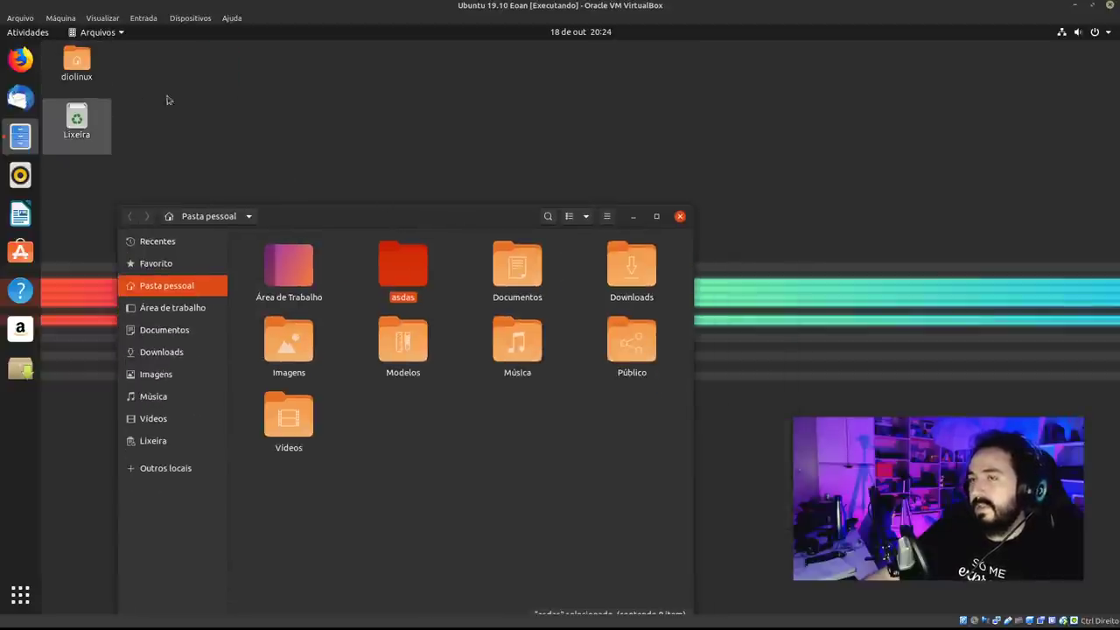
{"action": "right_click", "coordinate": [247, 91]}
{"action": "left_click", "coordinate": [593, 261]}
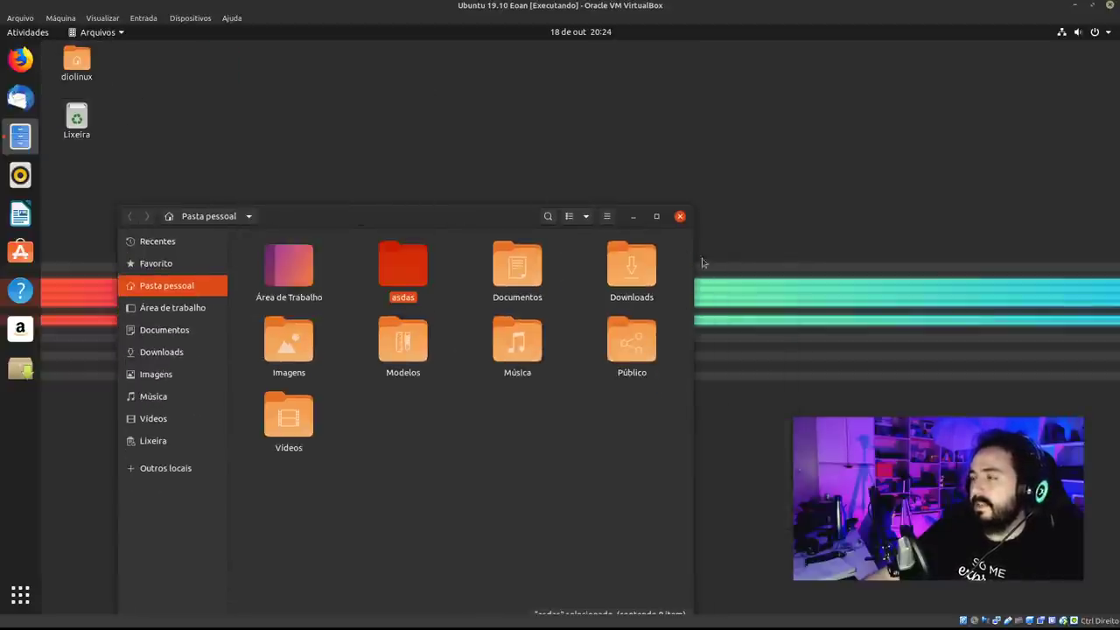
{"action": "left_click", "coordinate": [681, 218]}
{"action": "right_click", "coordinate": [158, 146]}
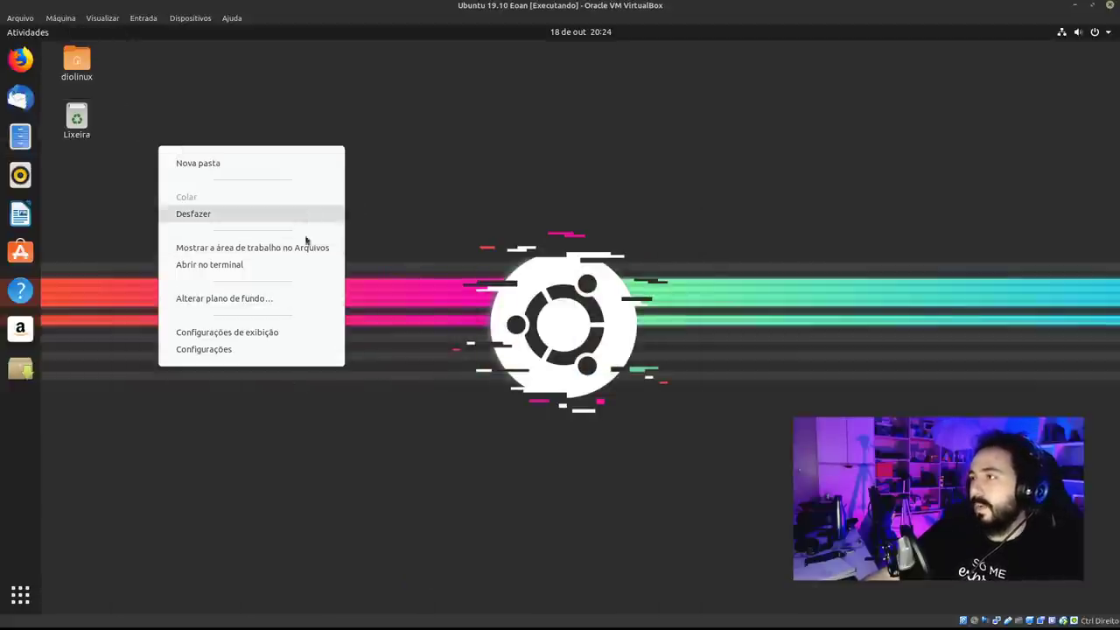
Dismiss the desktop menu and show all installed applications from the dock.
{"action": "left_click", "coordinate": [91, 361]}
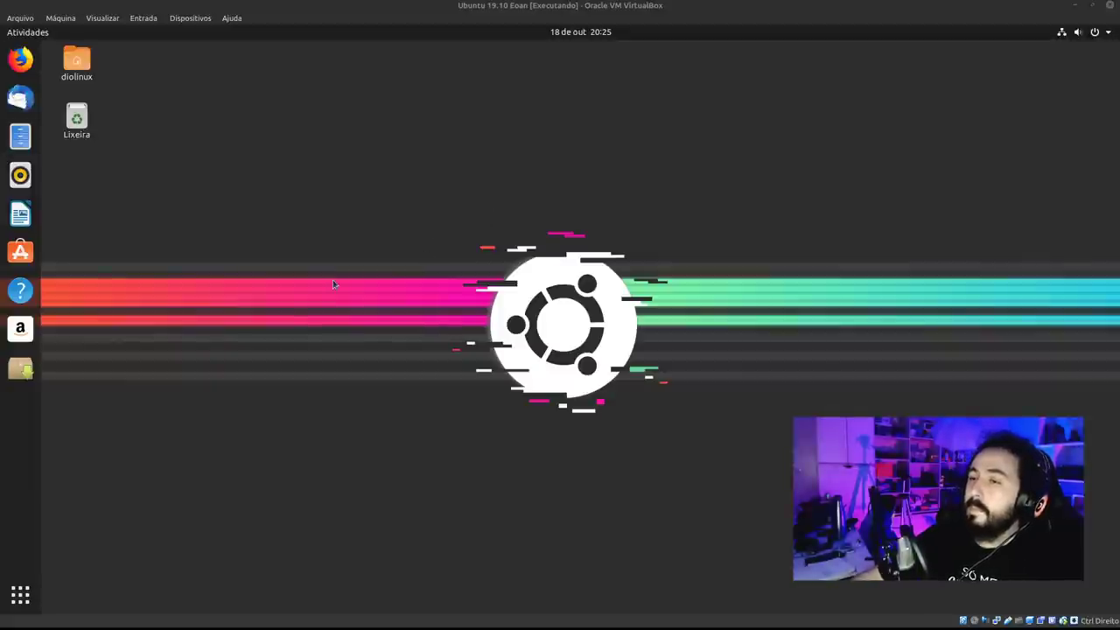
{"action": "left_click", "coordinate": [20, 595]}
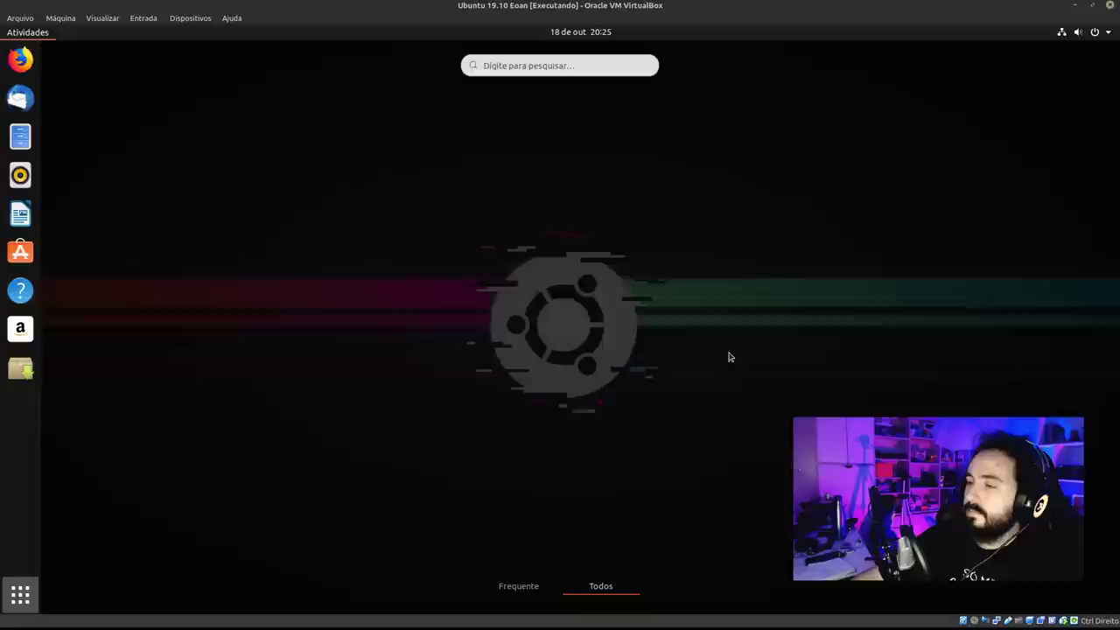
Flip back and forth between the two pages of the app grid.
{"action": "scroll", "coordinate": [825, 294], "scroll_direction": "down", "scroll_amount": 1}
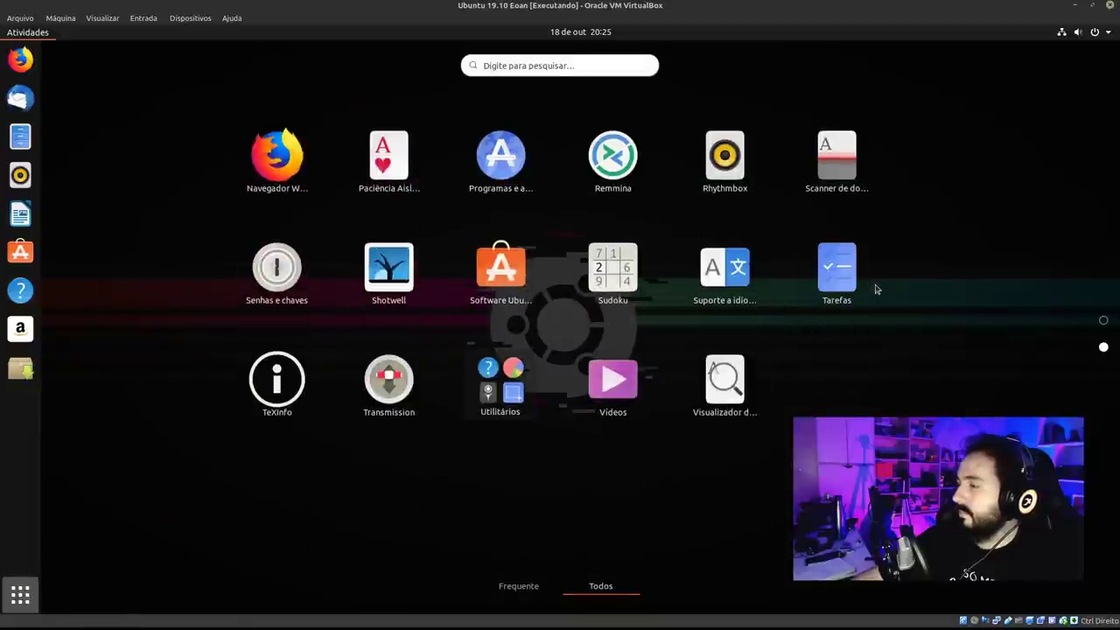
{"action": "scroll", "coordinate": [876, 290], "scroll_direction": "up", "scroll_amount": 1}
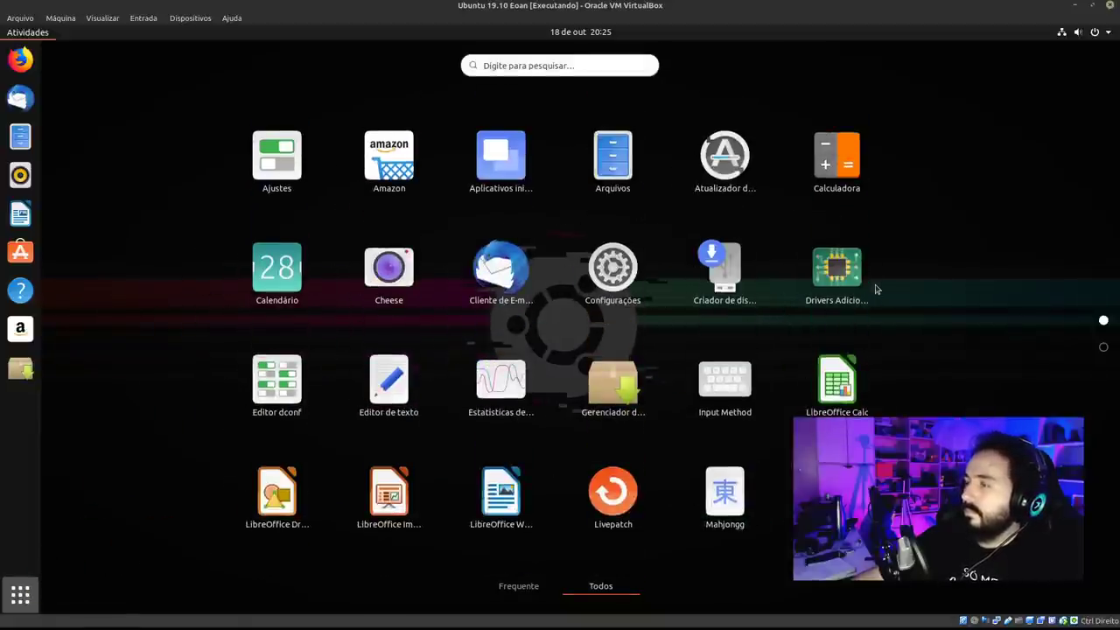
{"action": "scroll", "coordinate": [878, 294], "scroll_direction": "down", "scroll_amount": 1}
{"action": "scroll", "coordinate": [877, 295], "scroll_direction": "up", "scroll_amount": 1}
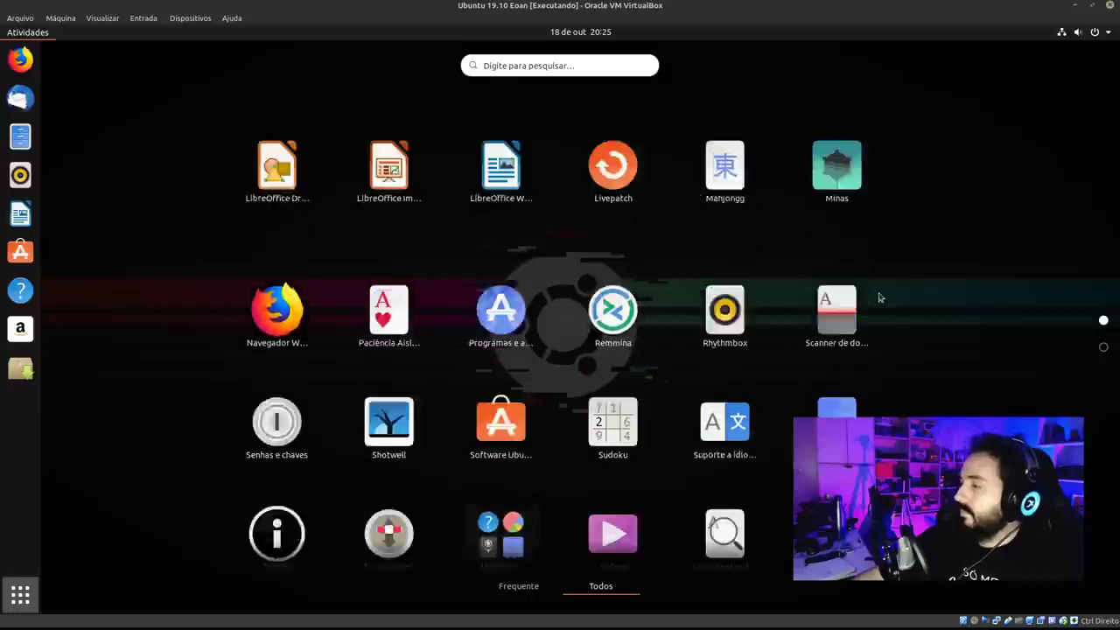
{"action": "scroll", "coordinate": [879, 297], "scroll_direction": "down", "scroll_amount": 1}
{"action": "scroll", "coordinate": [878, 296], "scroll_direction": "up", "scroll_amount": 1}
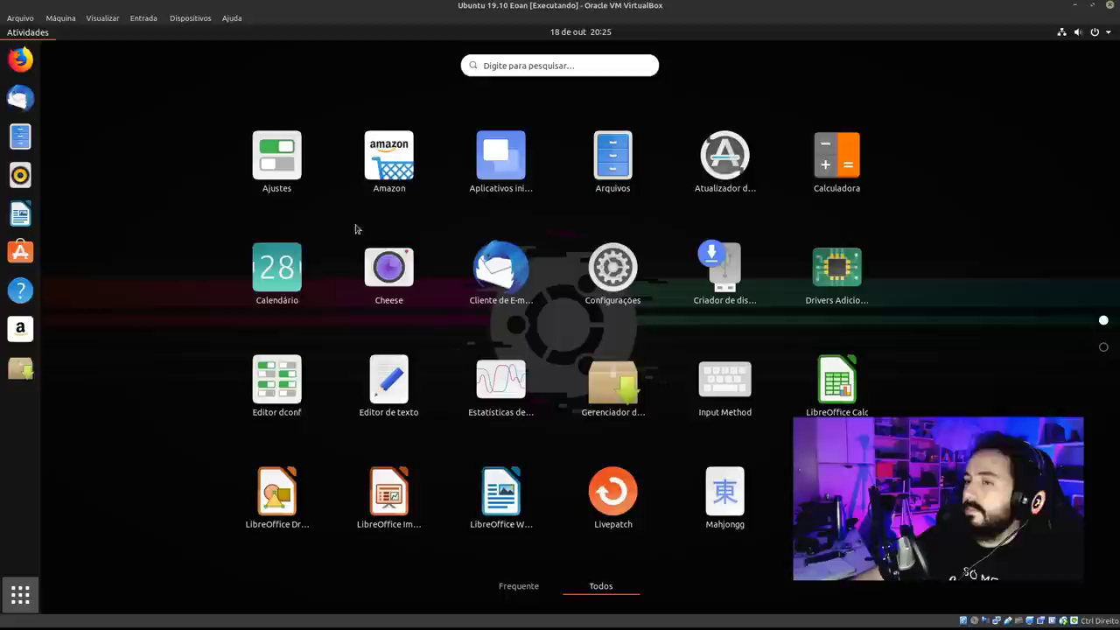
{"action": "scroll", "coordinate": [648, 239], "scroll_direction": "down", "scroll_amount": 1}
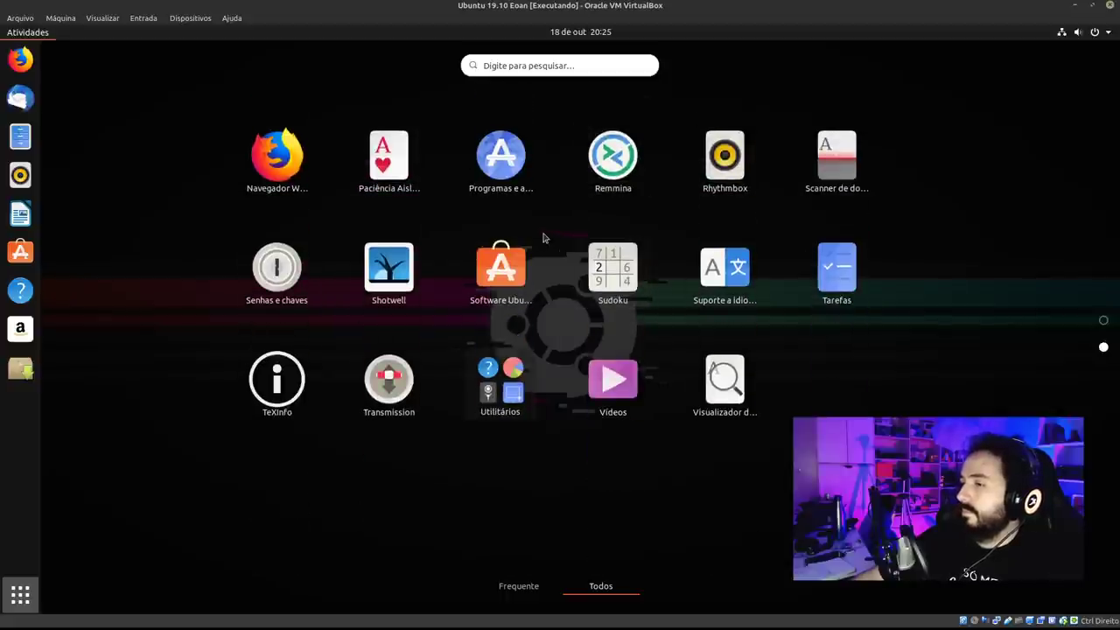
Leave the grid, open Files with Super+E, and enter Área de trabalho.
{"action": "key", "text": "Escape"}
{"action": "key", "text": "super+e"}
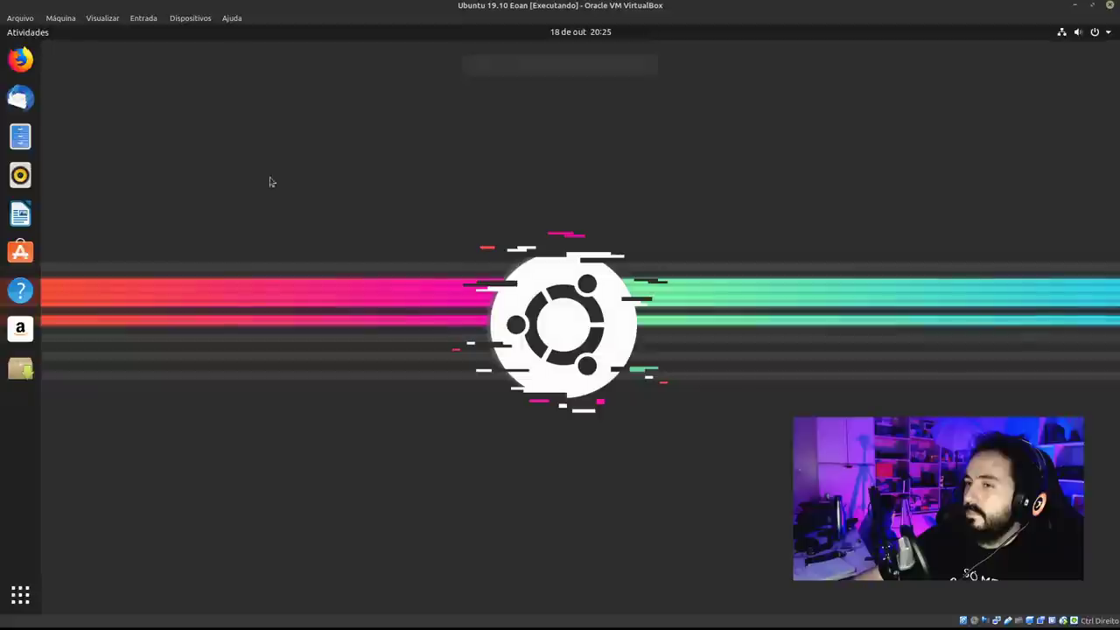
{"action": "left_click", "coordinate": [353, 205]}
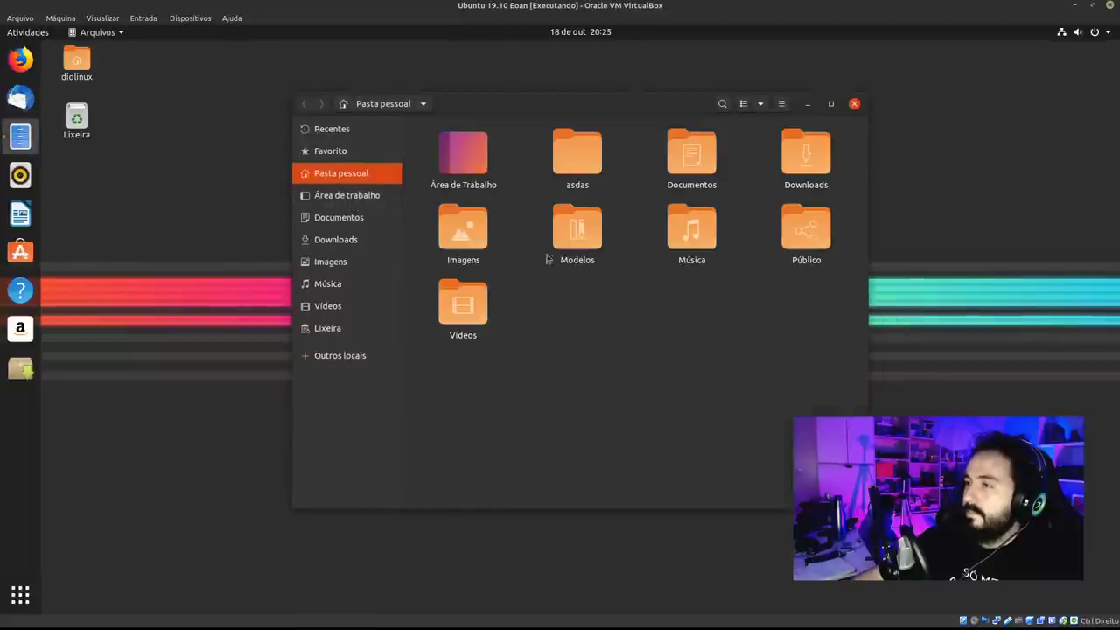
Reposition the Files window and dismiss the empty folder's context menu.
{"action": "left_click_drag", "start_coordinate": [621, 109], "coordinate": [487, 77]}
{"action": "right_click", "coordinate": [462, 201]}
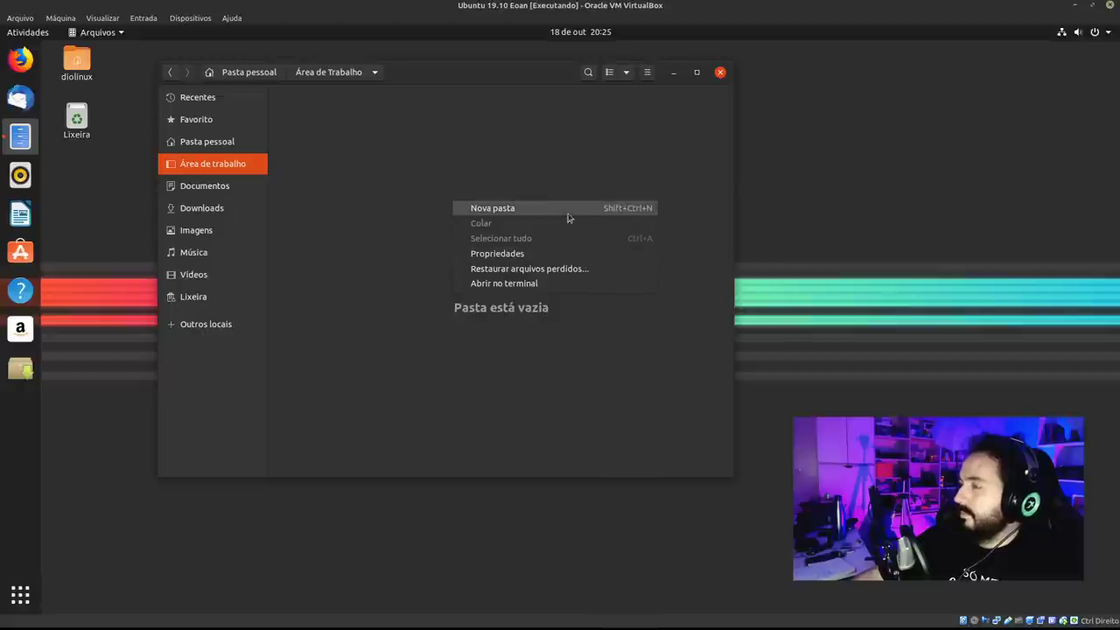
{"action": "left_click", "coordinate": [386, 303]}
Launch Text Editor by searching 'gel' in Activities and check its recent documents.
{"action": "key", "text": "super"}
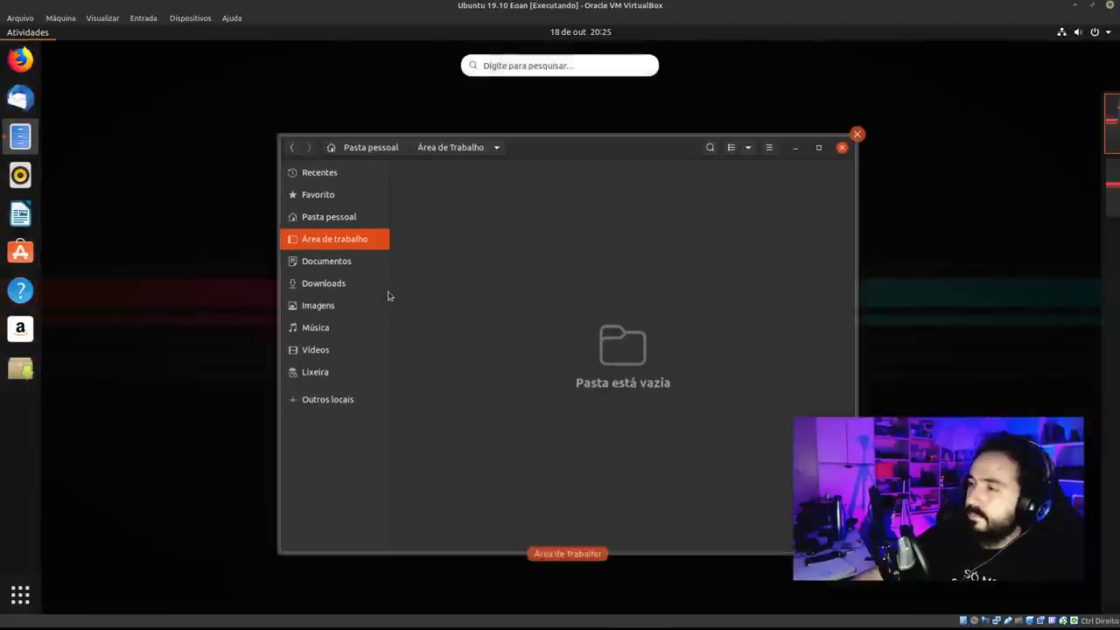
{"action": "type", "text": "gel"}
{"action": "left_click", "coordinate": [556, 124]}
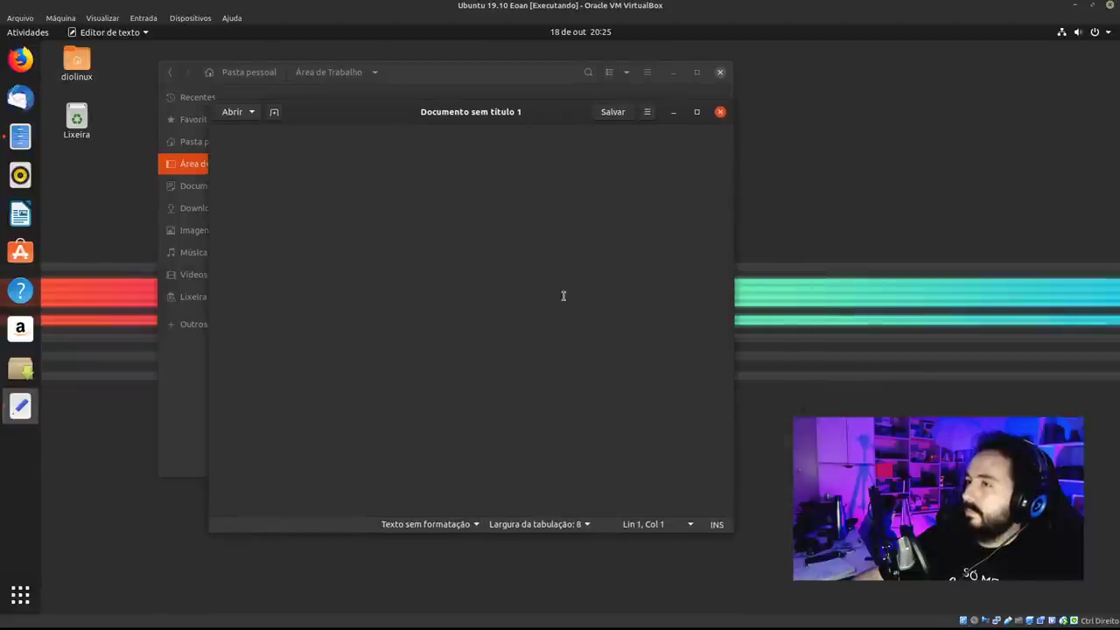
{"action": "left_click", "coordinate": [252, 111]}
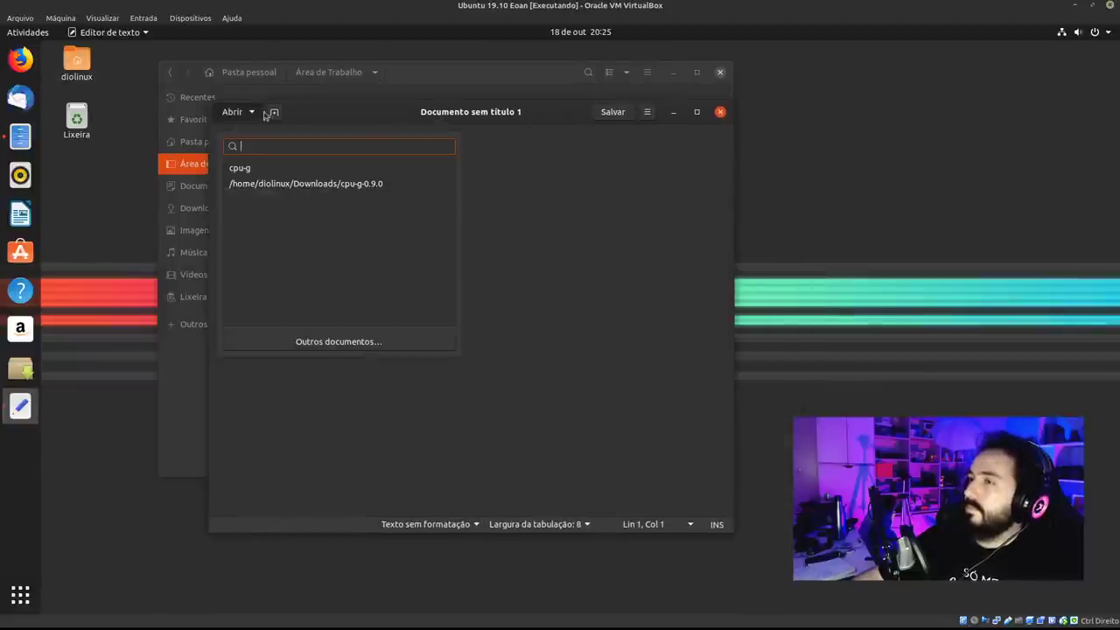
{"action": "left_click", "coordinate": [268, 114]}
Close Files and the blank Text Editor, then launch Ubuntu Software.
{"action": "left_click", "coordinate": [545, 72]}
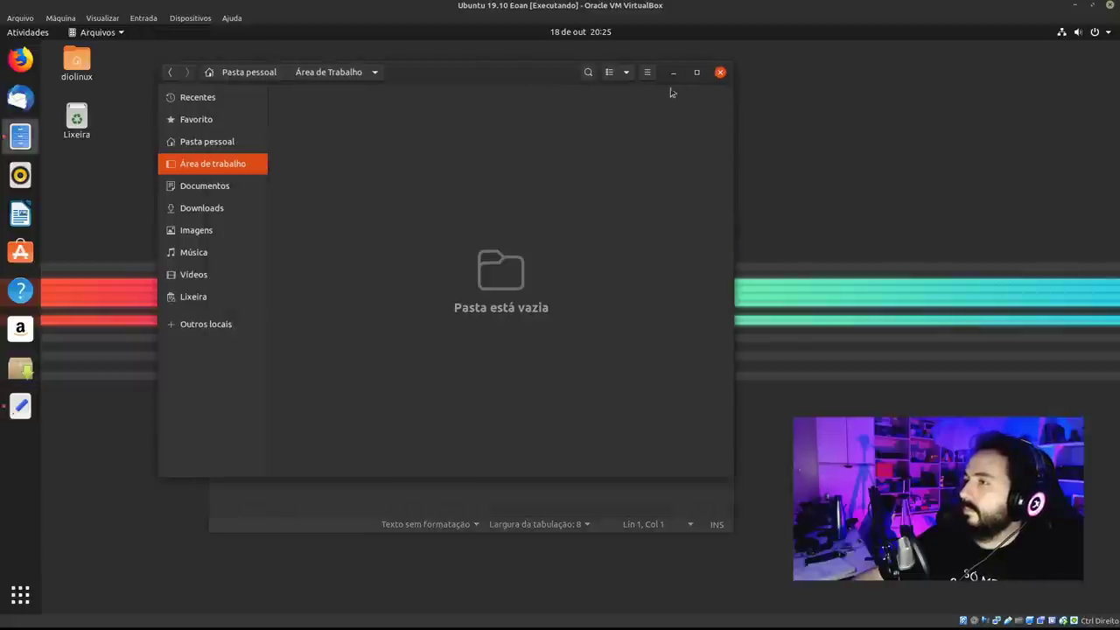
{"action": "left_click", "coordinate": [719, 73]}
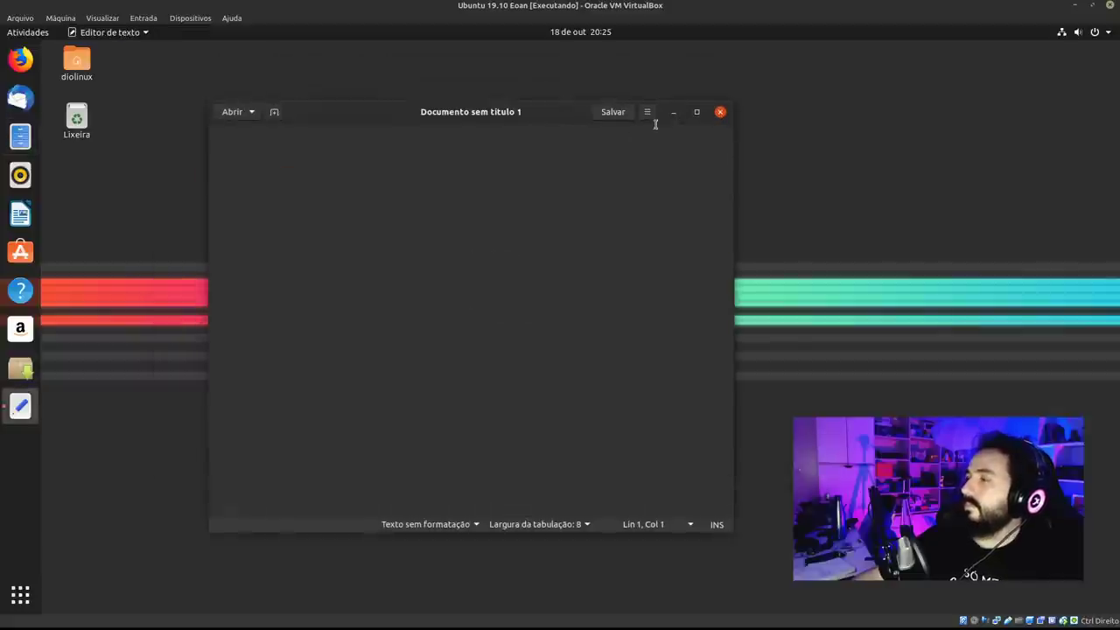
{"action": "left_click", "coordinate": [719, 112]}
{"action": "left_click", "coordinate": [20, 252]}
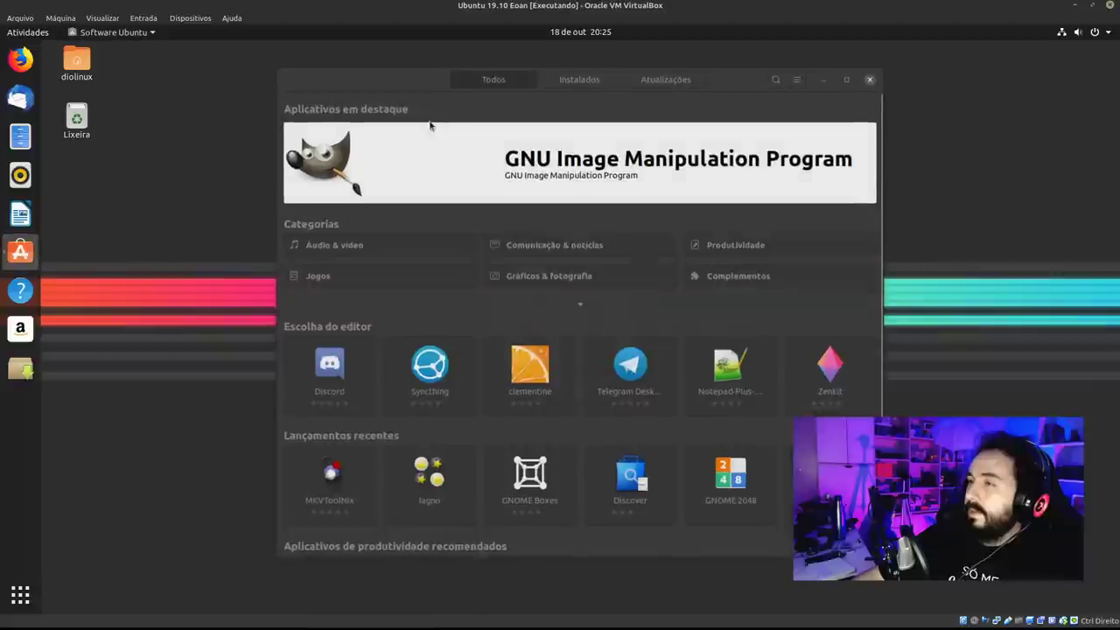
Search the catalogue for Lutris, then view Instalados and return to Todos.
{"action": "left_click", "coordinate": [682, 73]}
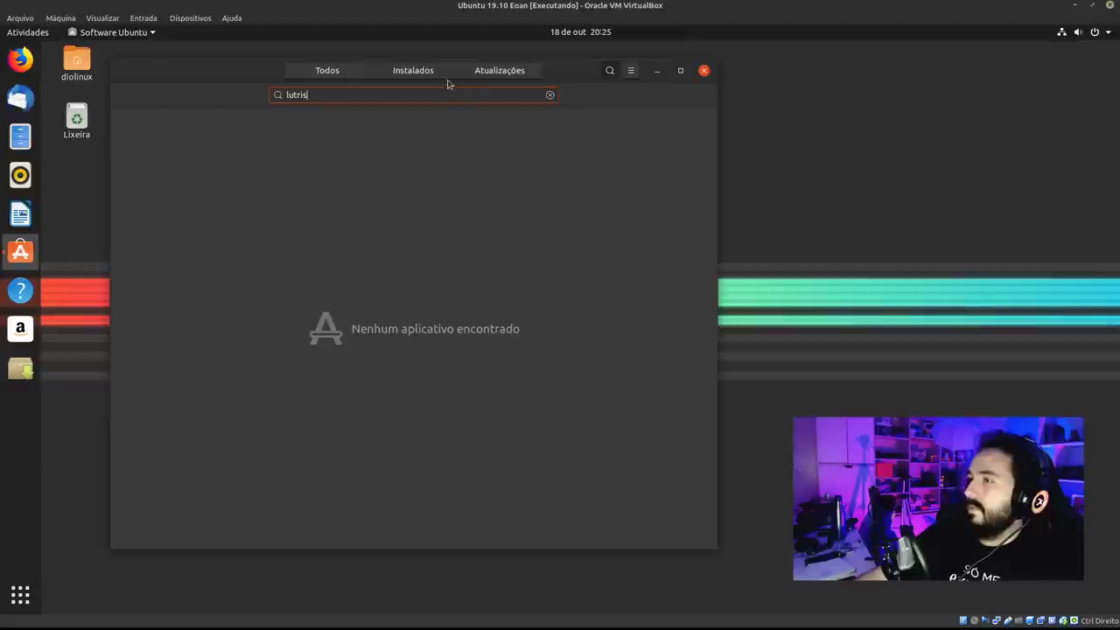
{"action": "left_click", "coordinate": [354, 75]}
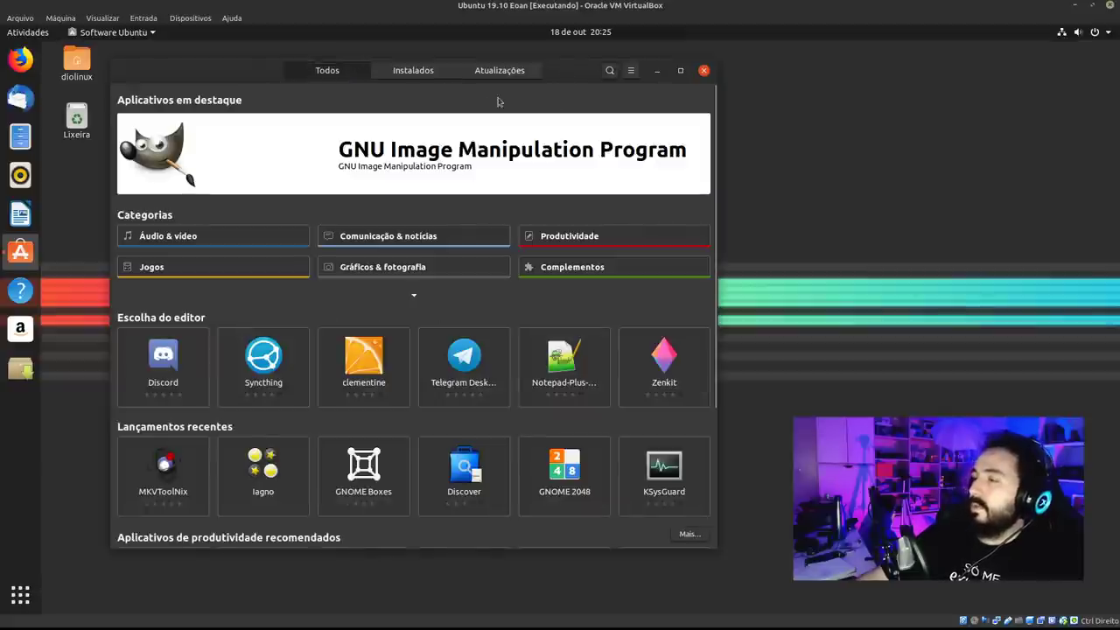
{"action": "left_click", "coordinate": [424, 74]}
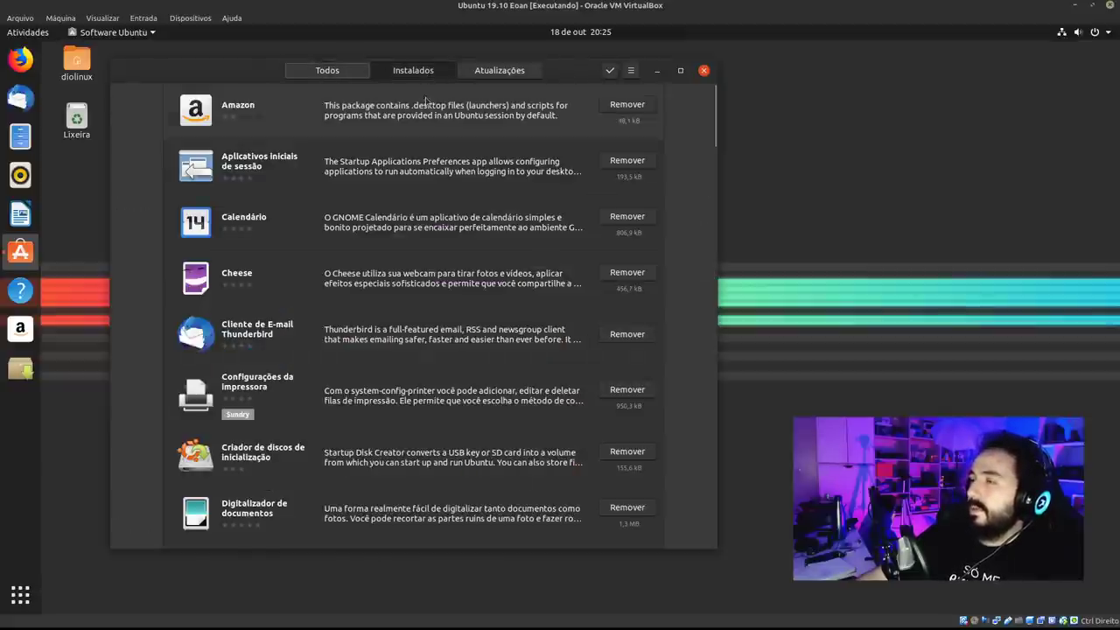
{"action": "left_click", "coordinate": [327, 70]}
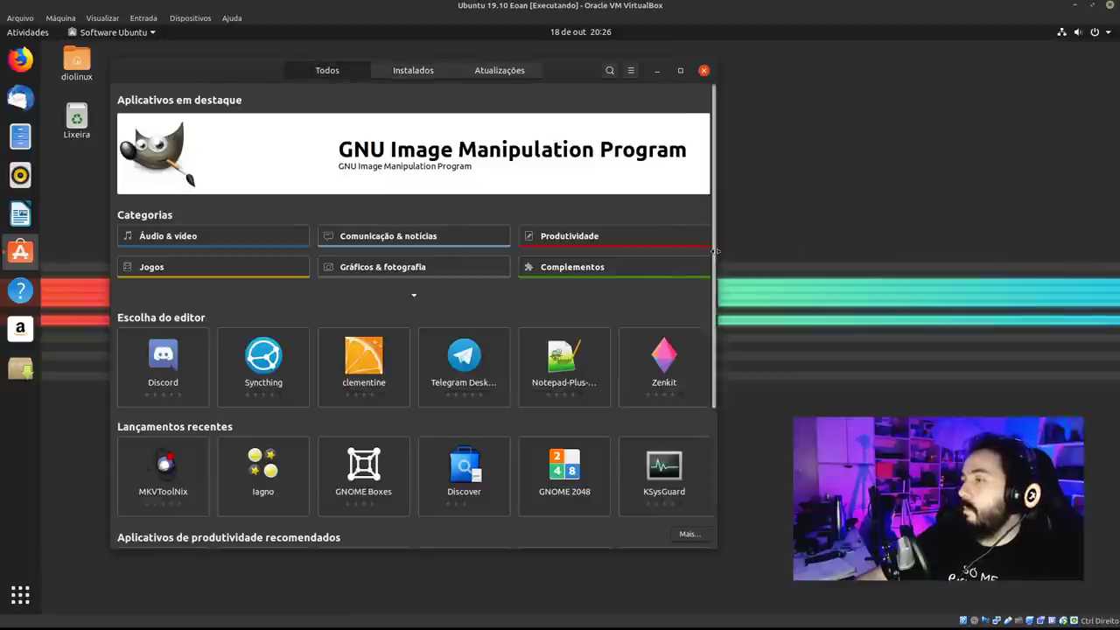
{"action": "left_click_drag", "start_coordinate": [714, 254], "coordinate": [705, 117]}
Close Ubuntu Software, launch Firefox, and focus its address bar.
{"action": "left_click", "coordinate": [704, 70]}
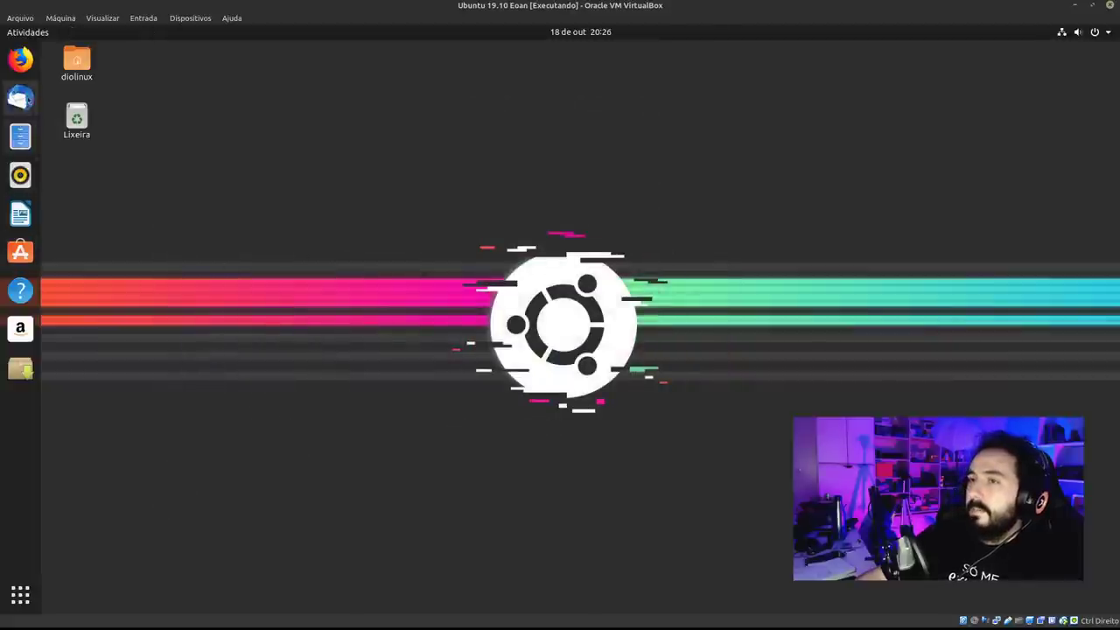
{"action": "left_click", "coordinate": [23, 61]}
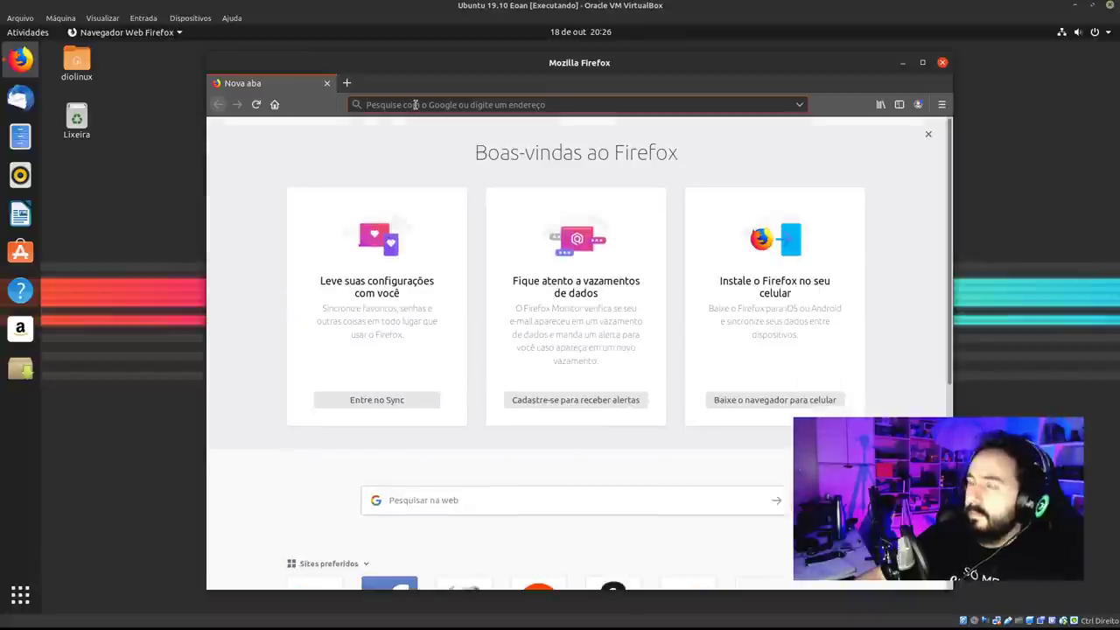
{"action": "left_click", "coordinate": [415, 104]}
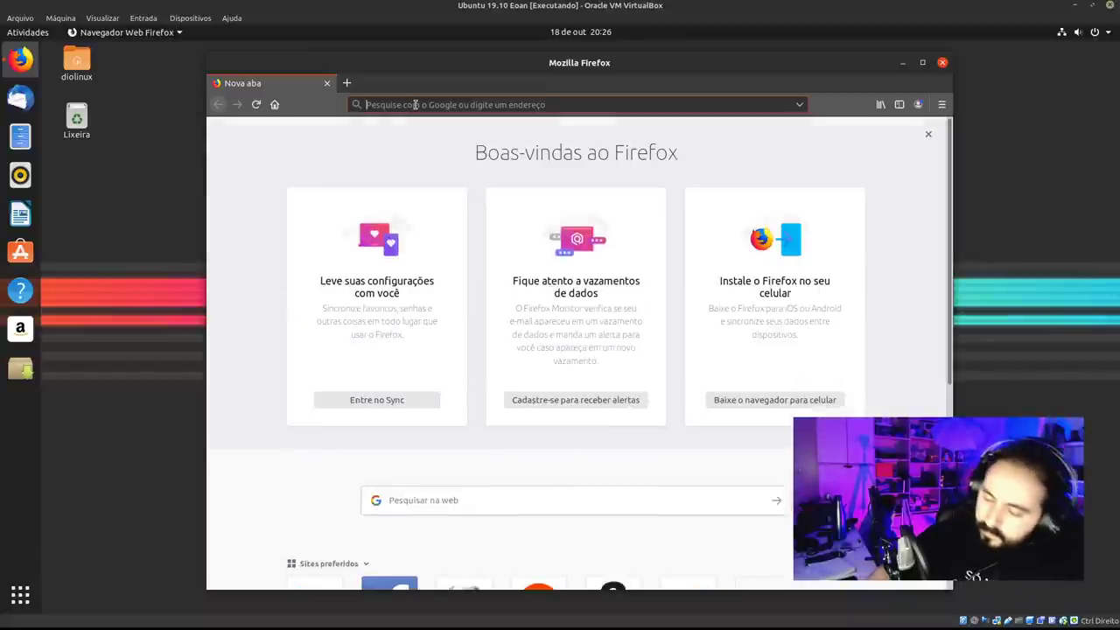
Go to lutris.net, open its downloads page, and open the Pop!_Shop link in a new tab.
{"action": "type", "text": "lutris."}
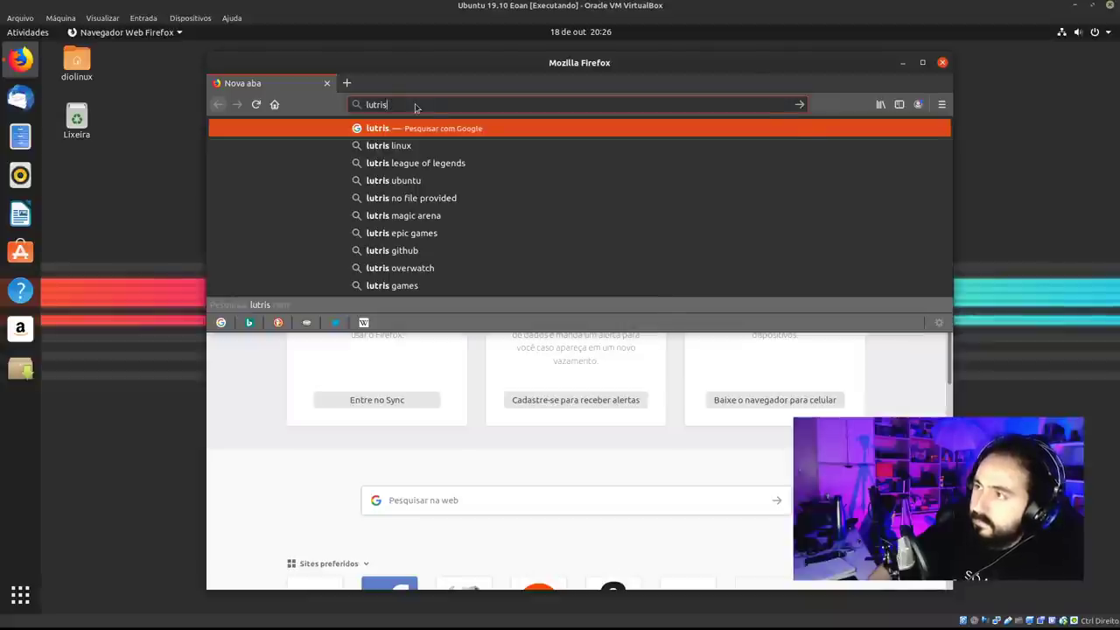
{"action": "type", "text": "net"}
{"action": "key", "text": "Return"}
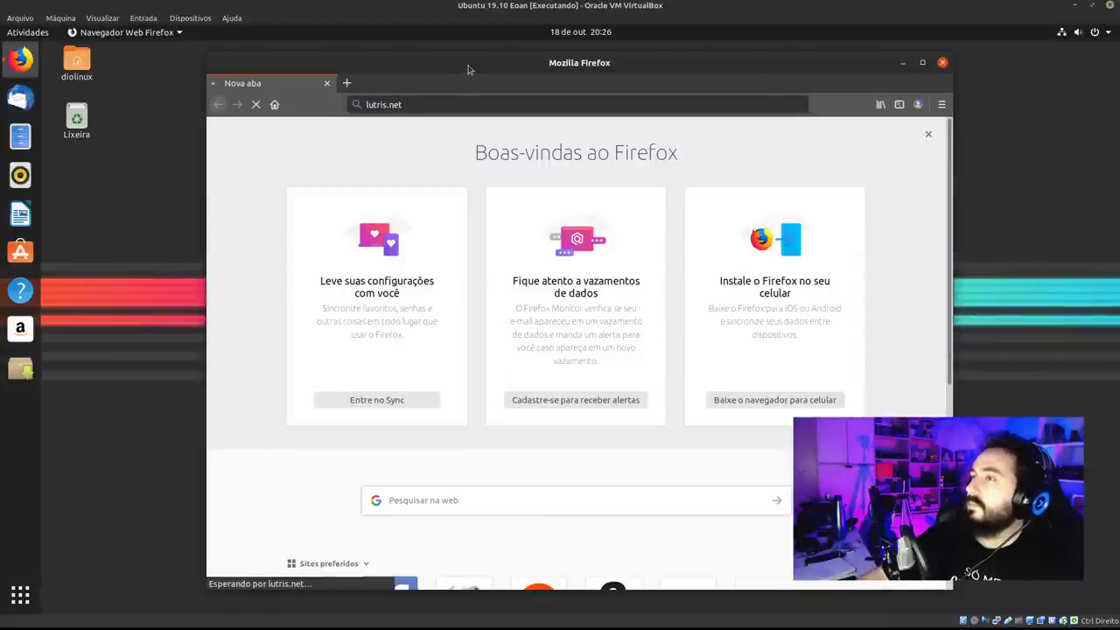
{"action": "left_click_drag", "start_coordinate": [468, 69], "coordinate": [311, 58]}
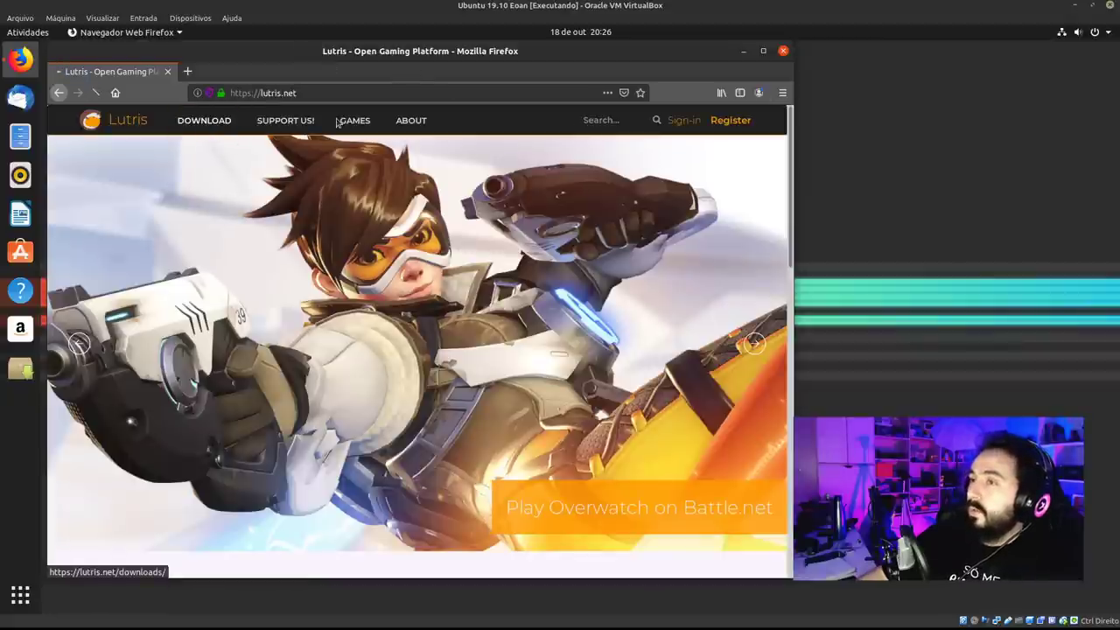
{"action": "left_click", "coordinate": [213, 128]}
{"action": "scroll", "coordinate": [554, 282], "scroll_direction": "down", "scroll_amount": 5}
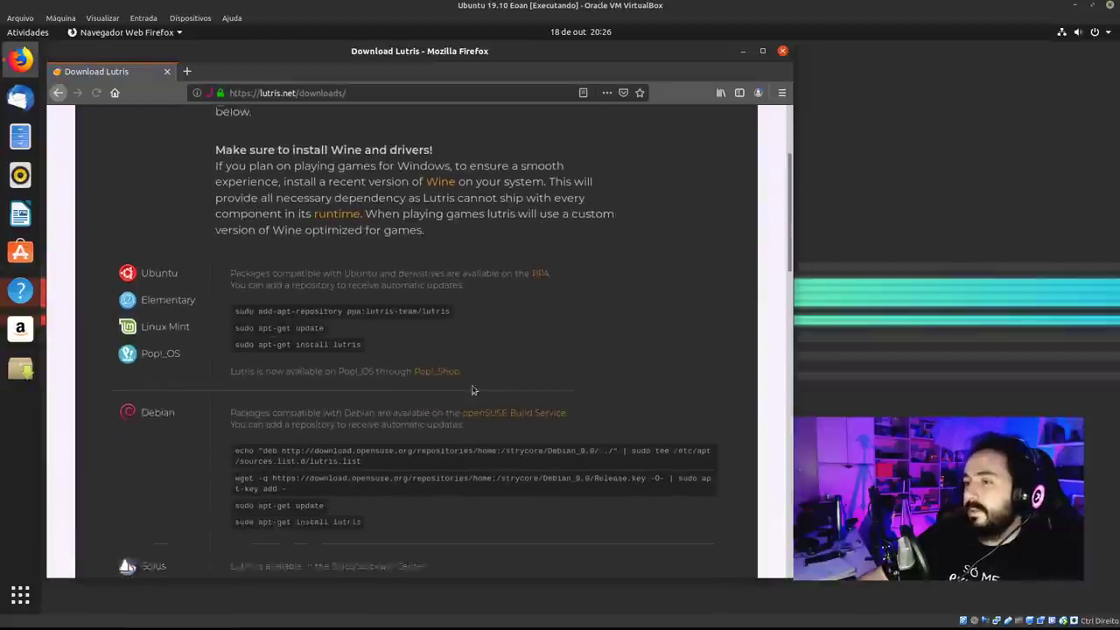
{"action": "right_click", "coordinate": [438, 345]}
{"action": "left_click", "coordinate": [474, 353]}
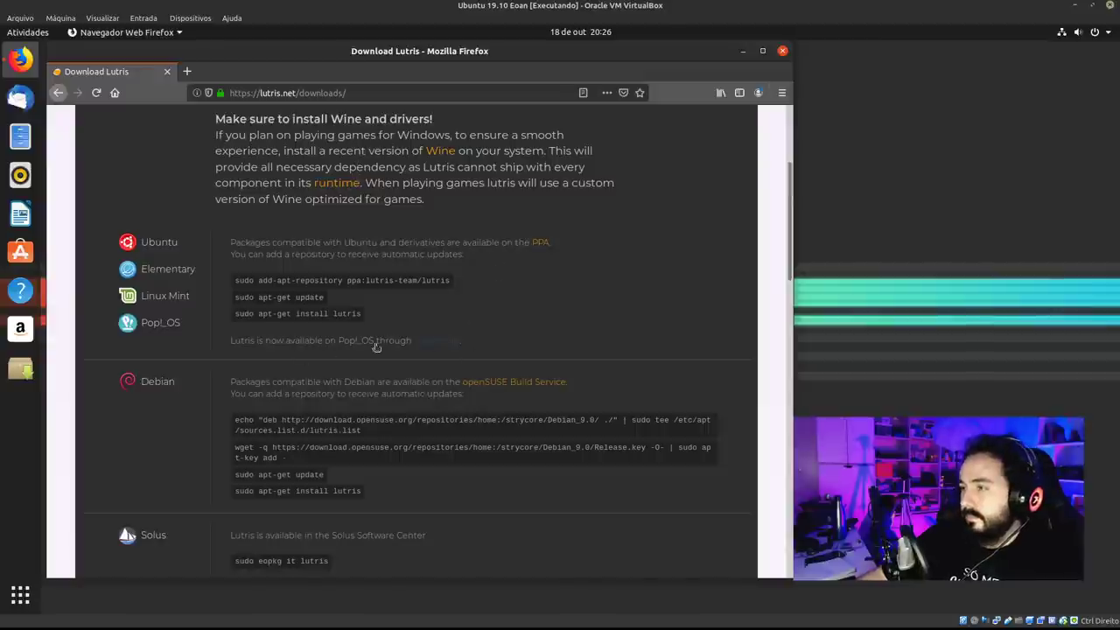
Scroll through the per-distribution install instructions and back up to the Downloads heading.
{"action": "scroll", "coordinate": [455, 286], "scroll_direction": "up", "scroll_amount": 2}
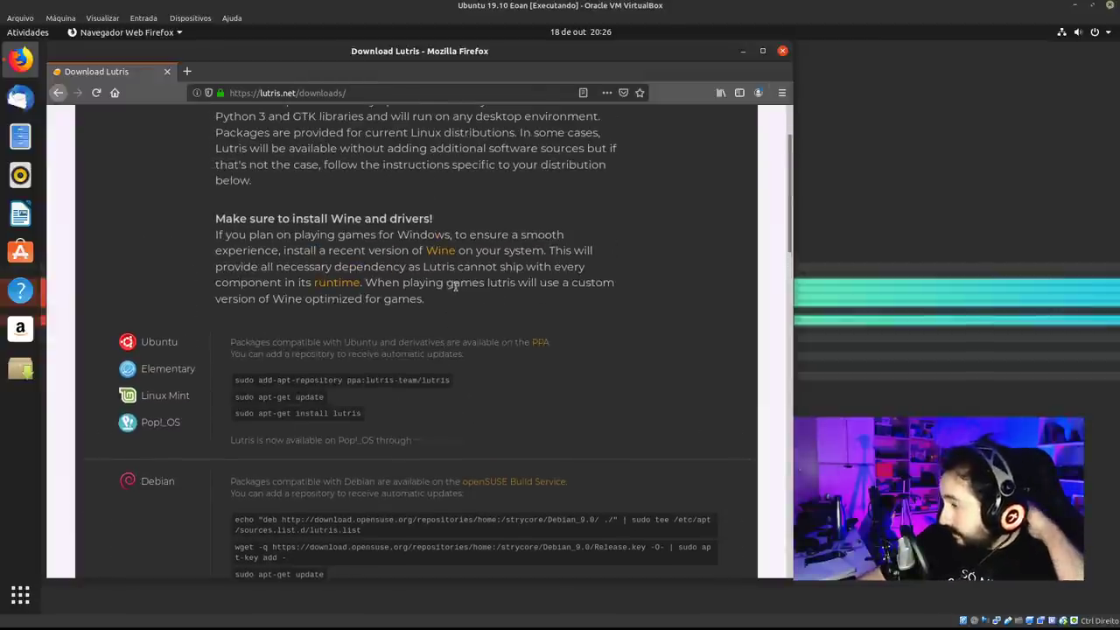
{"action": "scroll", "coordinate": [480, 259], "scroll_direction": "up", "scroll_amount": 2}
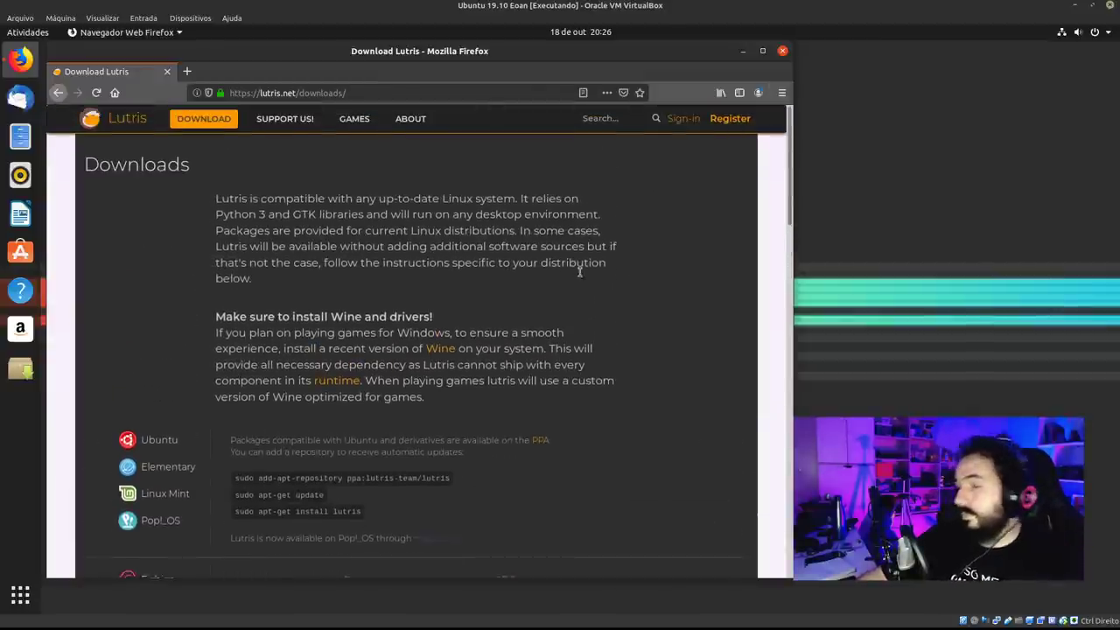
{"action": "scroll", "coordinate": [586, 280], "scroll_direction": "down", "scroll_amount": 17}
{"action": "scroll", "coordinate": [586, 286], "scroll_direction": "down", "scroll_amount": 3}
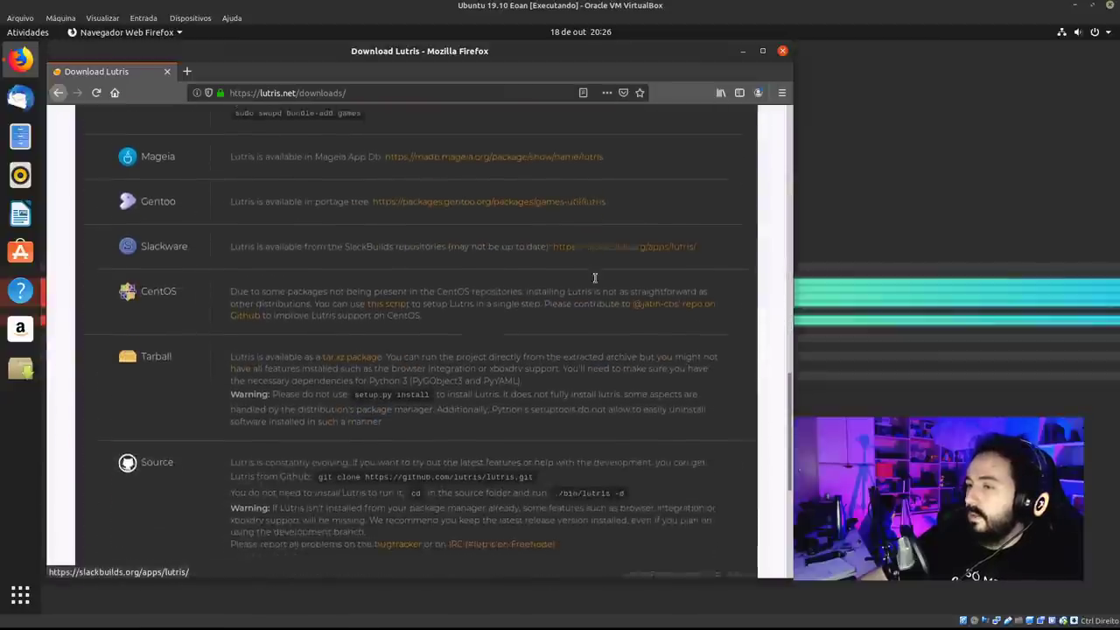
{"action": "scroll", "coordinate": [612, 280], "scroll_direction": "up", "scroll_amount": 7}
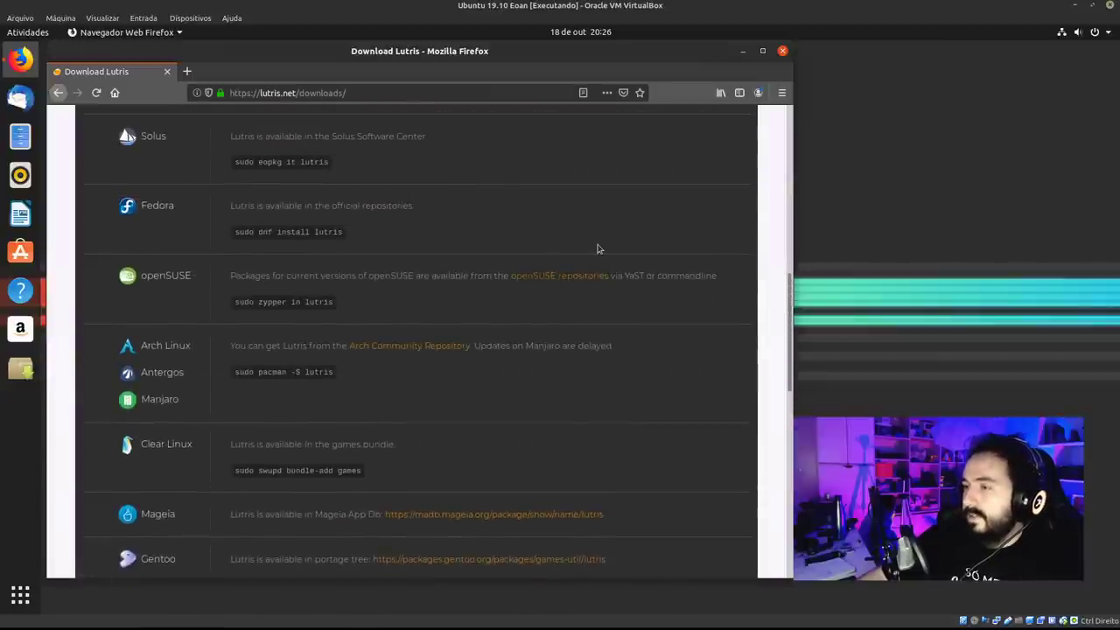
{"action": "scroll", "coordinate": [598, 249], "scroll_direction": "up", "scroll_amount": 6}
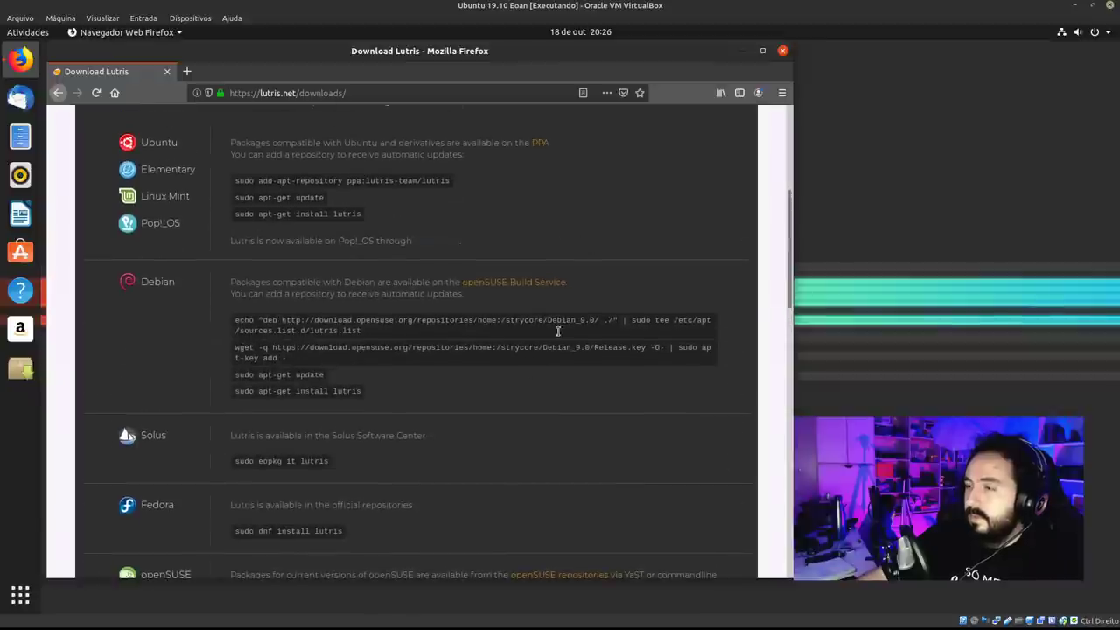
{"action": "scroll", "coordinate": [367, 385], "scroll_direction": "up", "scroll_amount": 1}
{"action": "scroll", "coordinate": [520, 288], "scroll_direction": "down", "scroll_amount": 9}
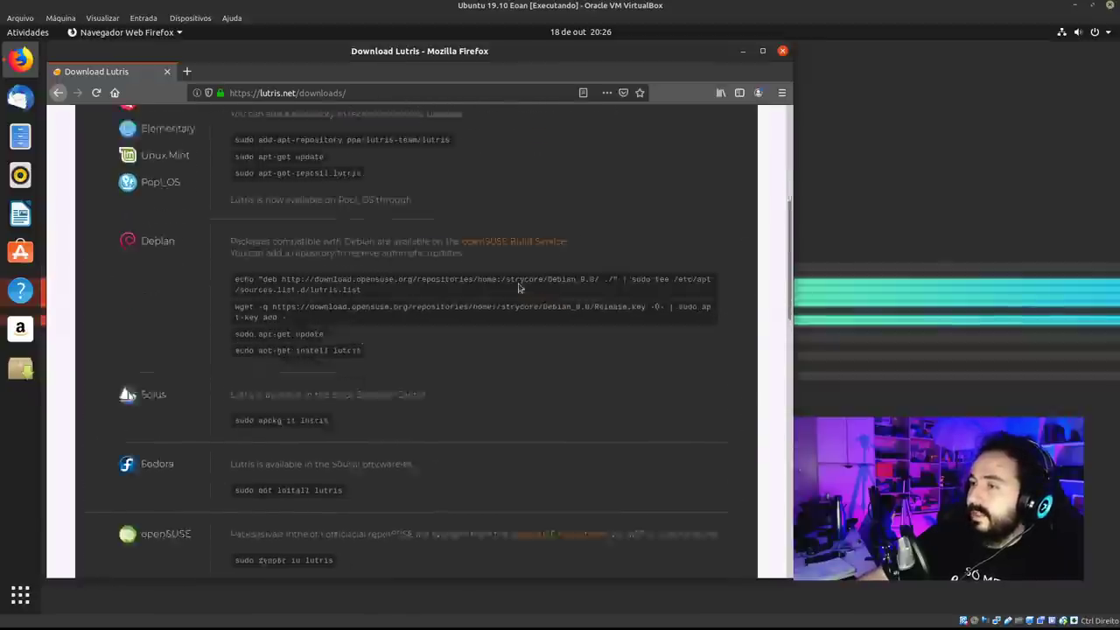
{"action": "scroll", "coordinate": [546, 252], "scroll_direction": "up", "scroll_amount": 3}
{"action": "scroll", "coordinate": [547, 249], "scroll_direction": "up", "scroll_amount": 2}
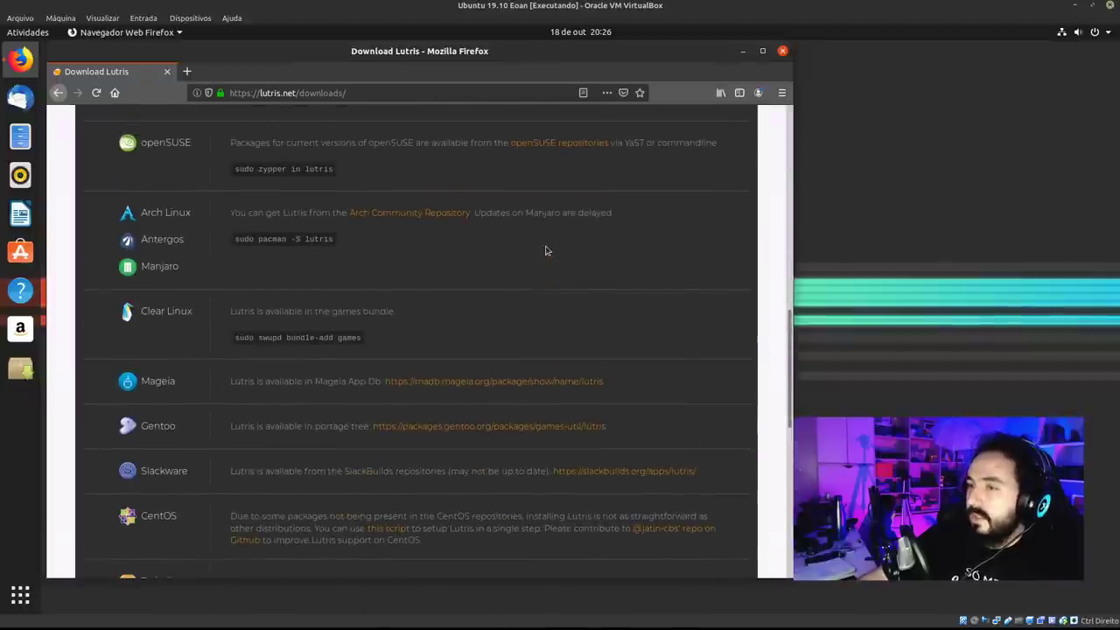
{"action": "scroll", "coordinate": [359, 326], "scroll_direction": "down", "scroll_amount": 3}
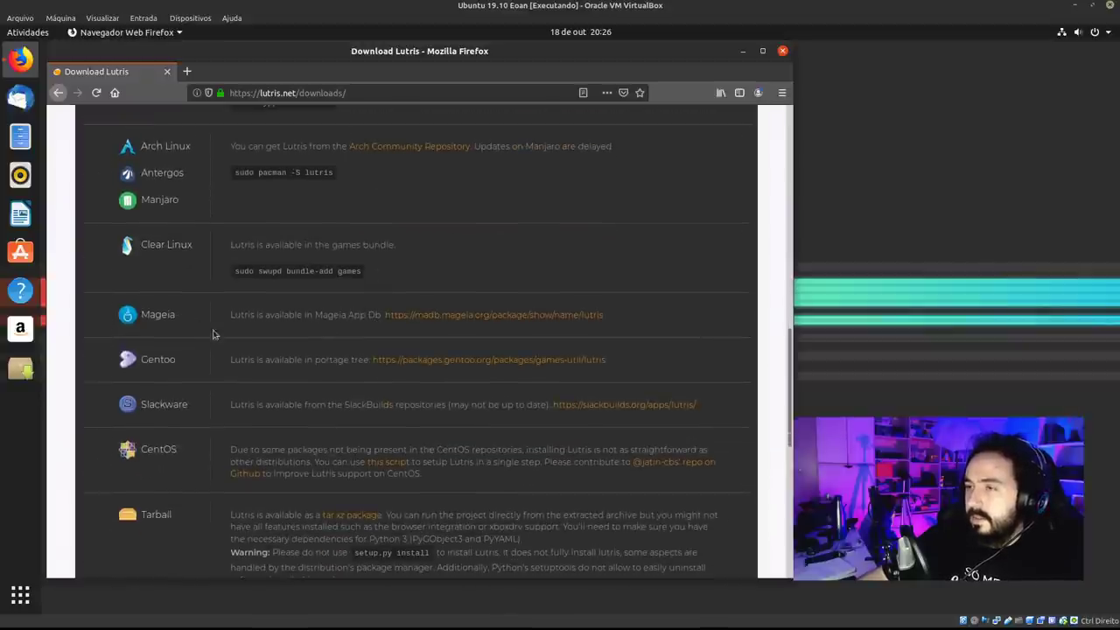
{"action": "scroll", "coordinate": [425, 302], "scroll_direction": "down", "scroll_amount": 2}
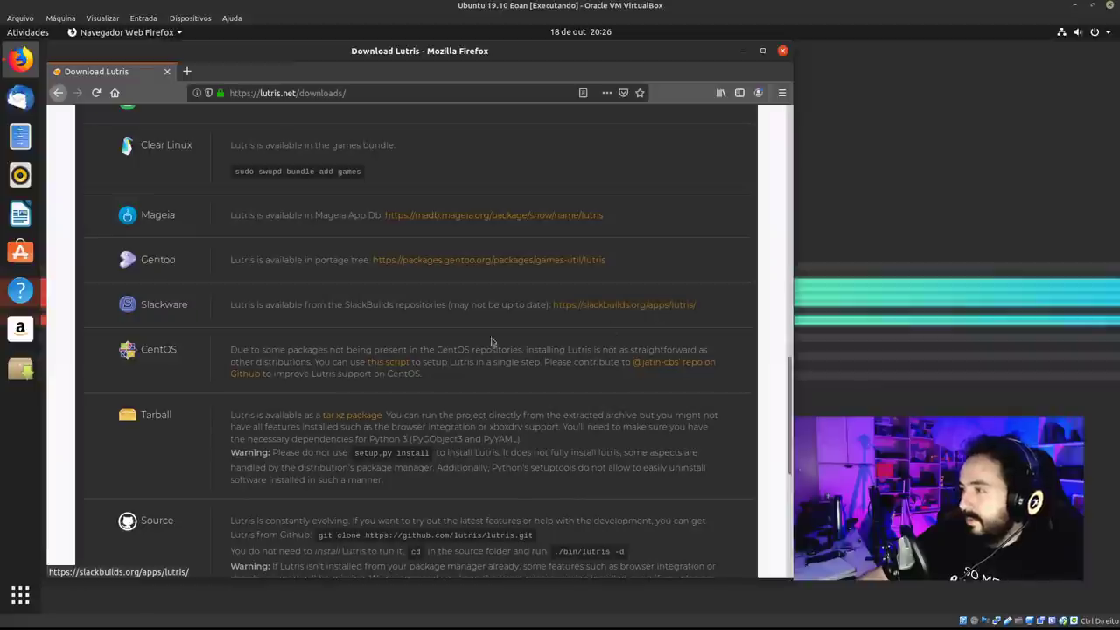
{"action": "scroll", "coordinate": [346, 302], "scroll_direction": "down", "scroll_amount": 1}
{"action": "scroll", "coordinate": [346, 298], "scroll_direction": "down", "scroll_amount": 6}
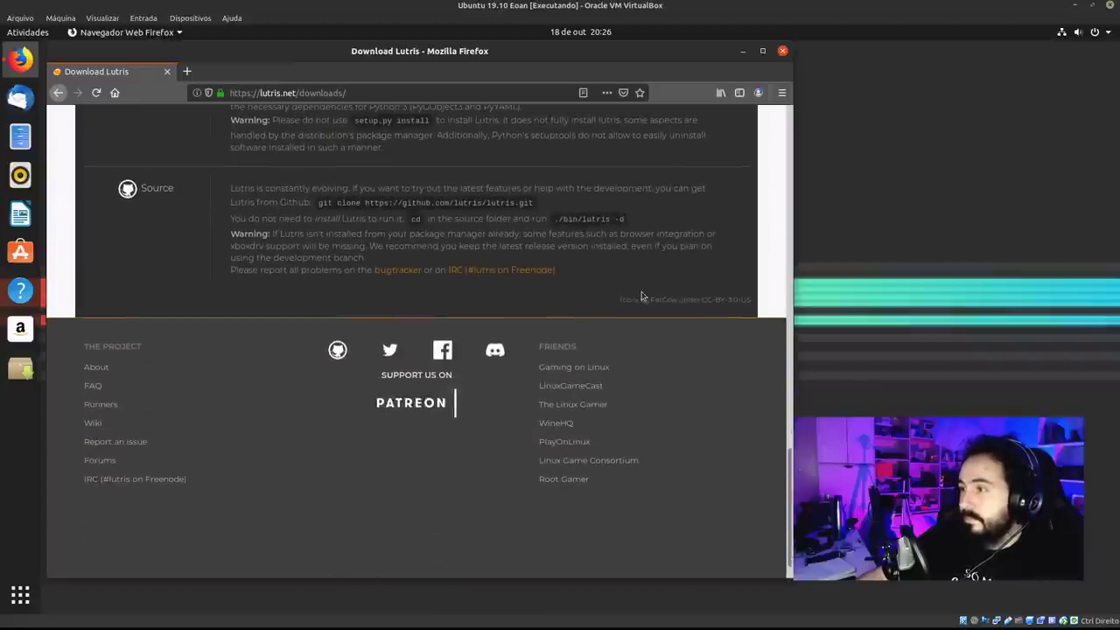
{"action": "scroll", "coordinate": [639, 295], "scroll_direction": "up", "scroll_amount": 12}
{"action": "scroll", "coordinate": [621, 288], "scroll_direction": "up", "scroll_amount": 15}
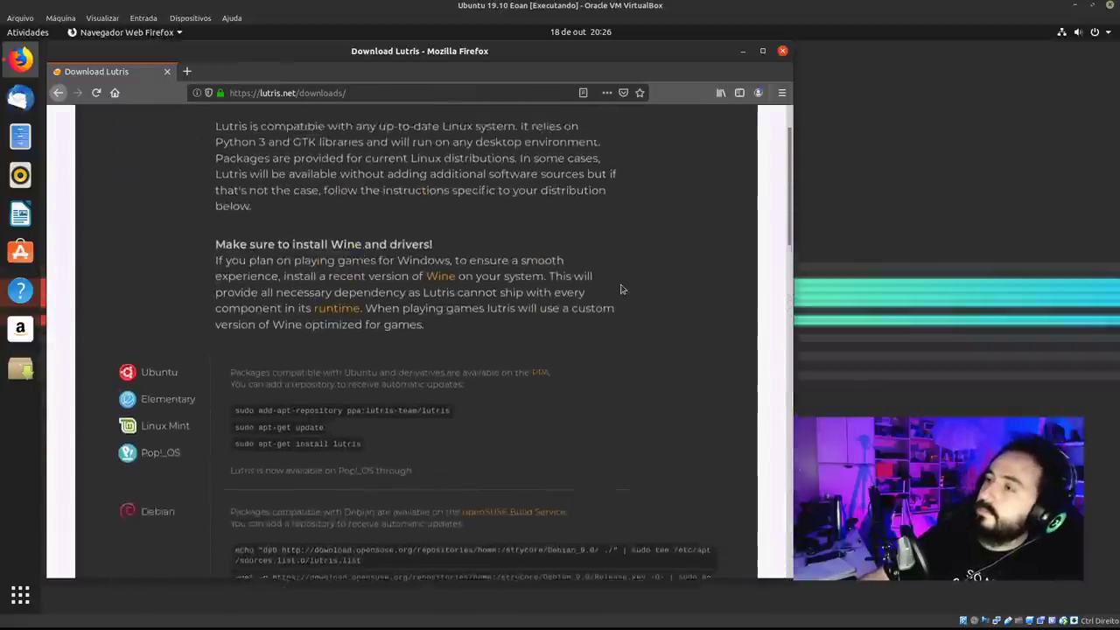
{"action": "left_click_drag", "start_coordinate": [700, 55], "coordinate": [745, 66]}
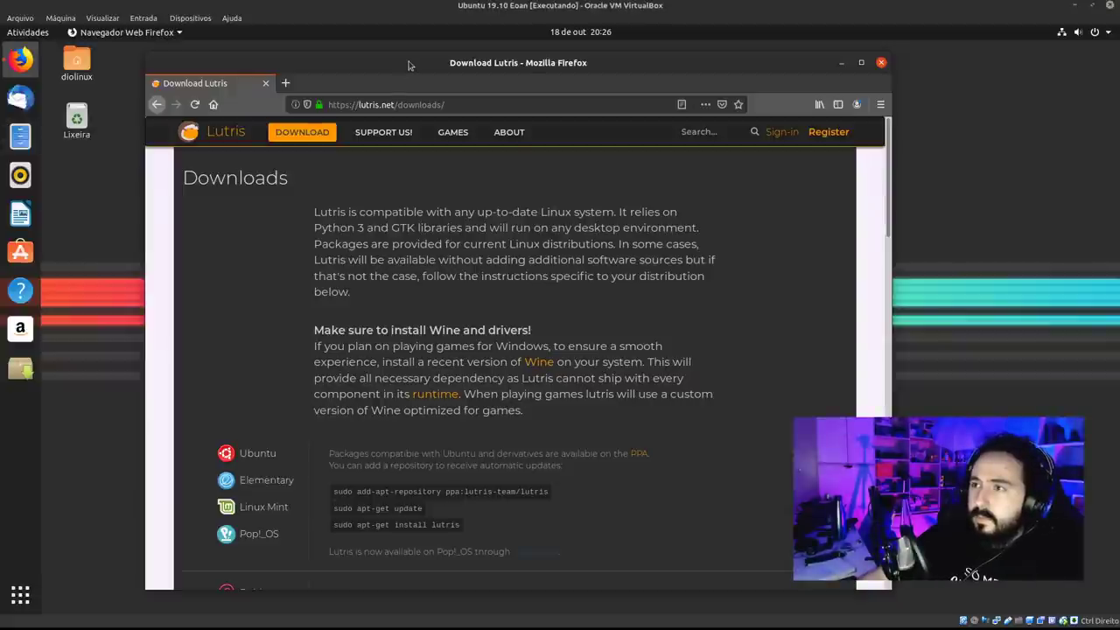
Maximize Firefox, open and close the main menu, then unmaximize the window.
{"action": "double_click", "coordinate": [854, 62]}
{"action": "left_click", "coordinate": [1109, 92]}
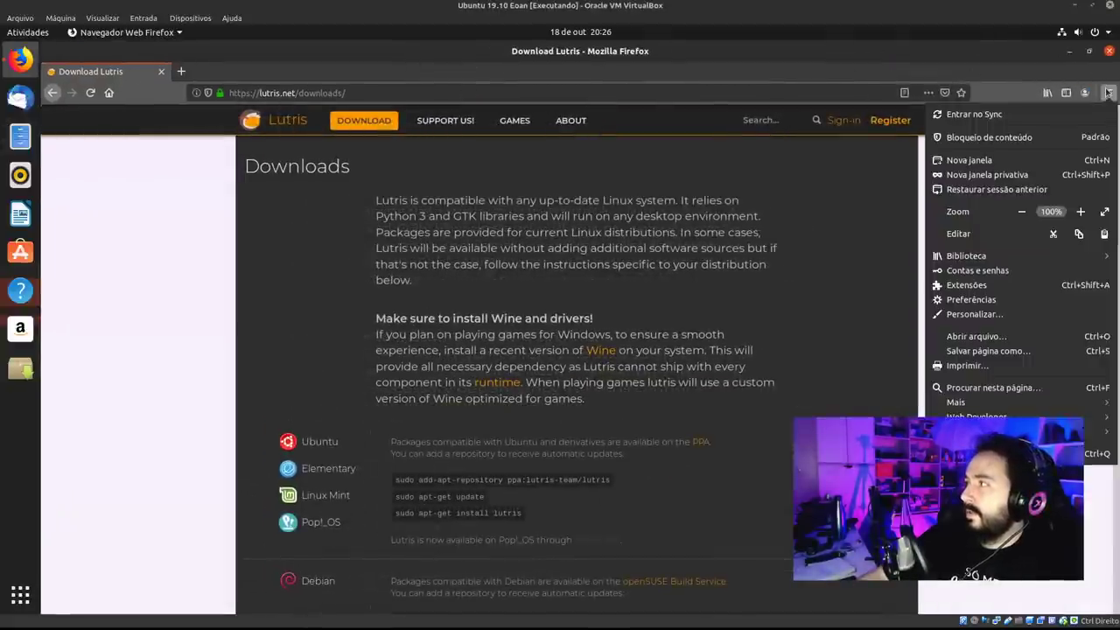
{"action": "left_click", "coordinate": [891, 77]}
{"action": "left_click_drag", "start_coordinate": [890, 78], "coordinate": [678, 77]}
Turn off Barra de título from ☰ > Personalizar.
{"action": "left_click", "coordinate": [778, 127]}
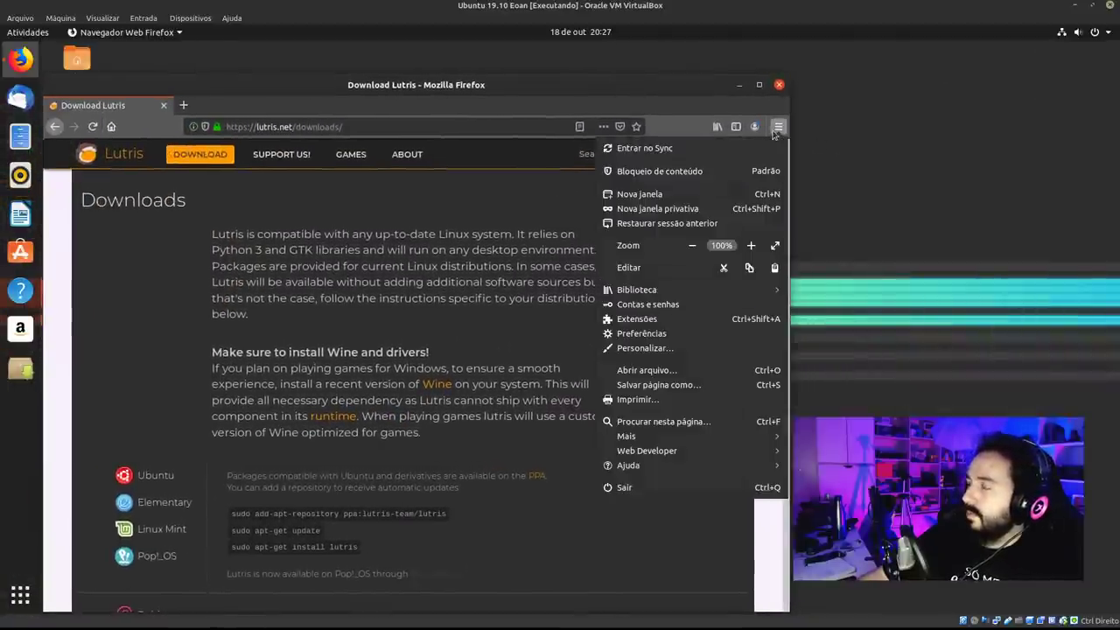
{"action": "left_click", "coordinate": [698, 348]}
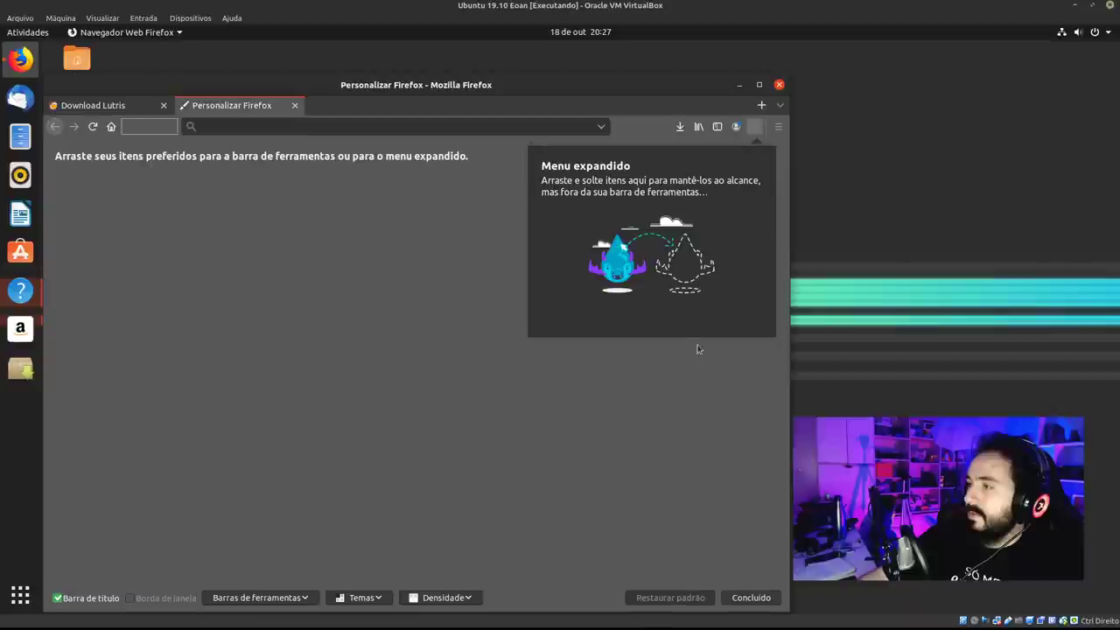
{"action": "left_click", "coordinate": [59, 599]}
Close the Personalizar Firefox tab and restore the window to a smaller size.
{"action": "left_click_drag", "start_coordinate": [657, 70], "coordinate": [512, 53]}
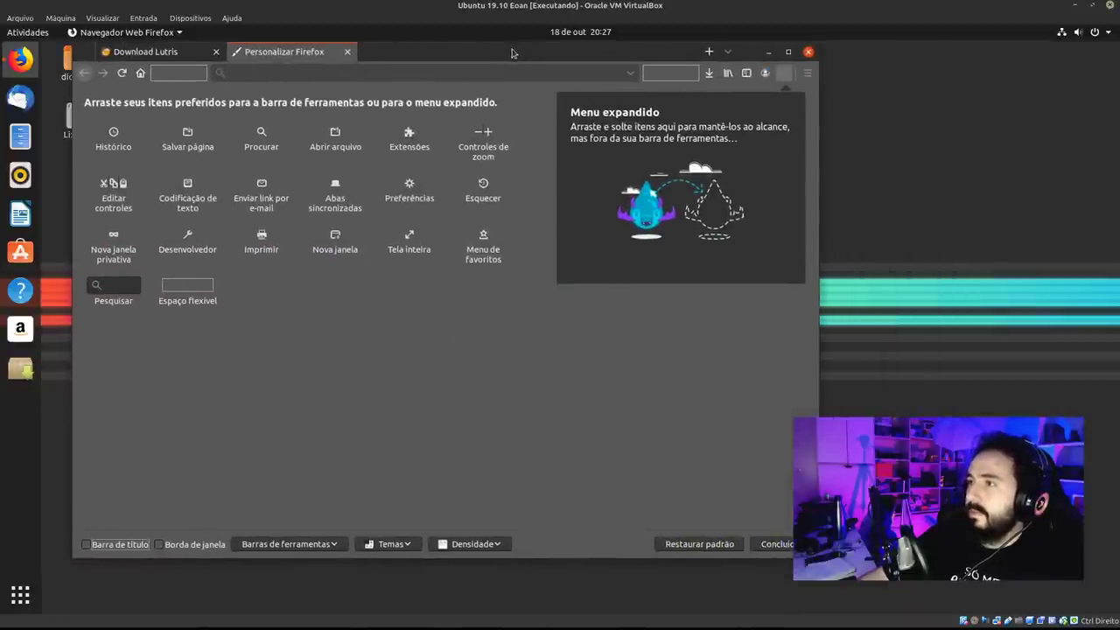
{"action": "double_click", "coordinate": [547, 53]}
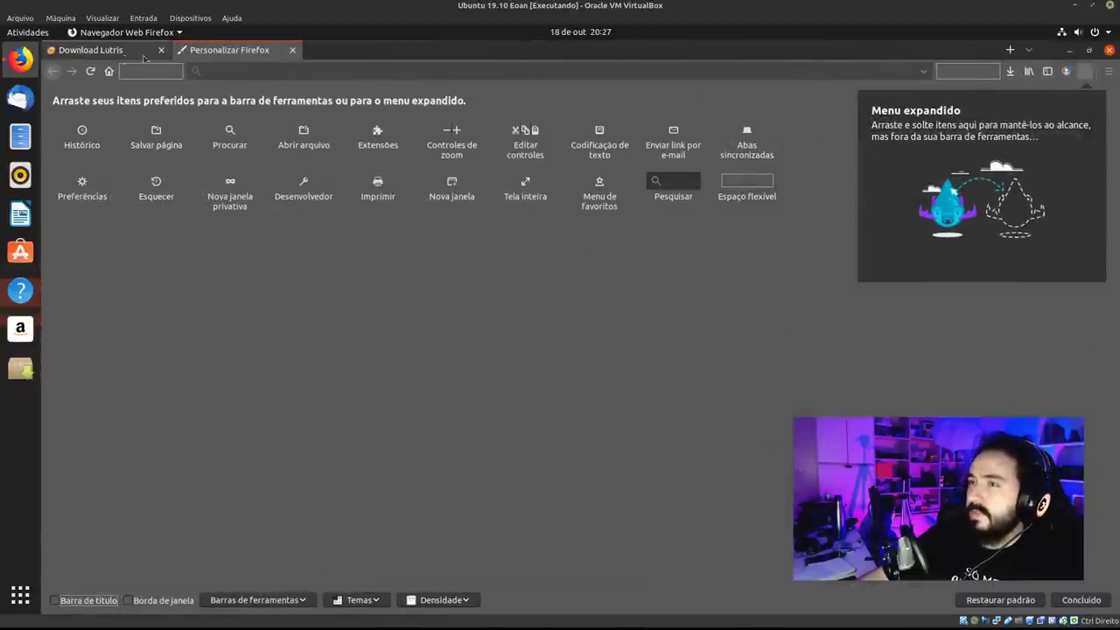
{"action": "left_click", "coordinate": [127, 53]}
{"action": "left_click", "coordinate": [213, 53]}
{"action": "left_click", "coordinate": [293, 50]}
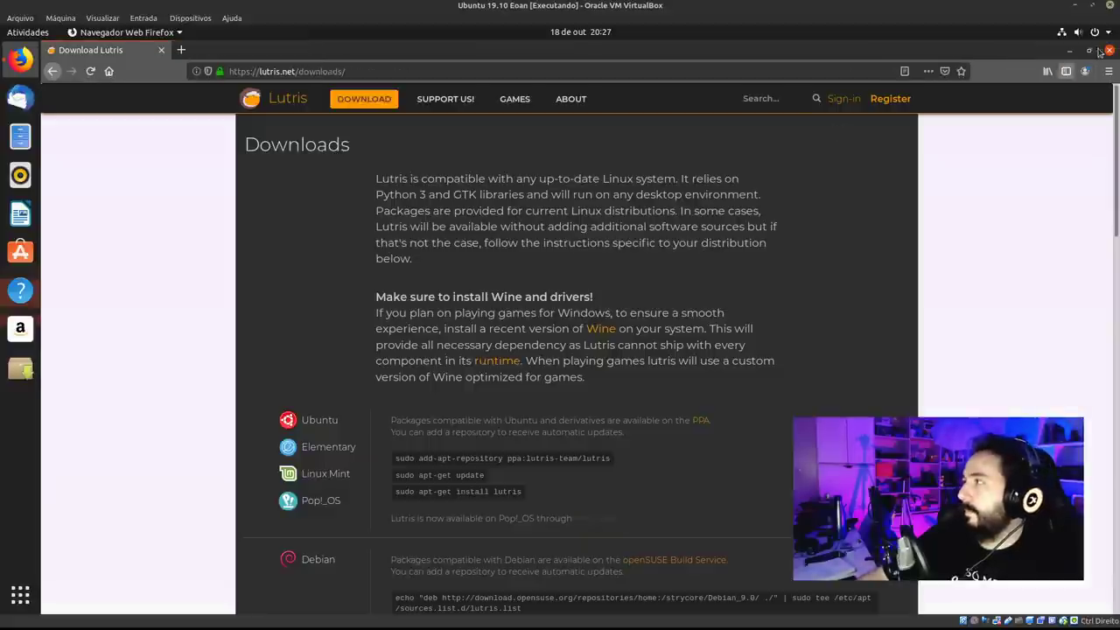
{"action": "left_click", "coordinate": [1090, 50]}
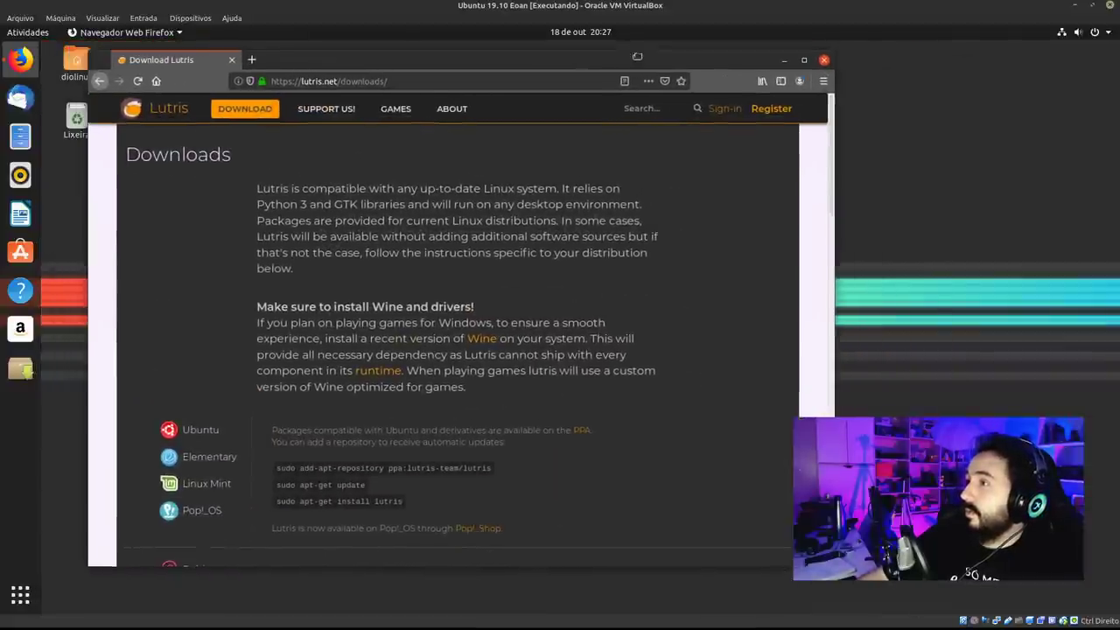
Show Applications and scroll back and forth between the grid's two pages.
{"action": "left_click", "coordinate": [21, 599]}
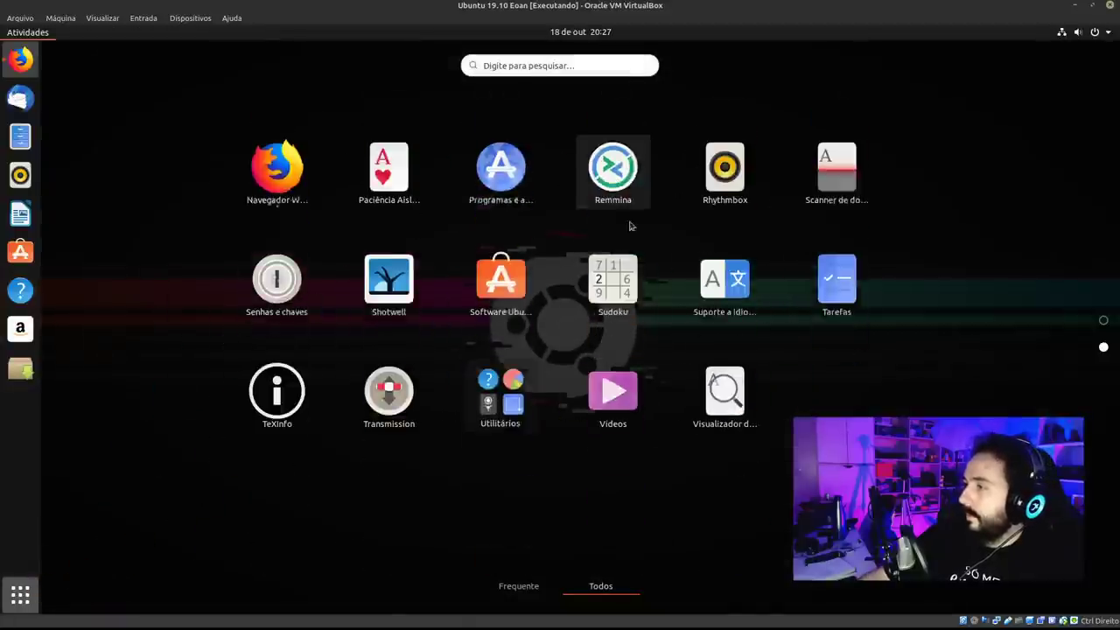
{"action": "scroll", "coordinate": [630, 226], "scroll_direction": "up", "scroll_amount": 1}
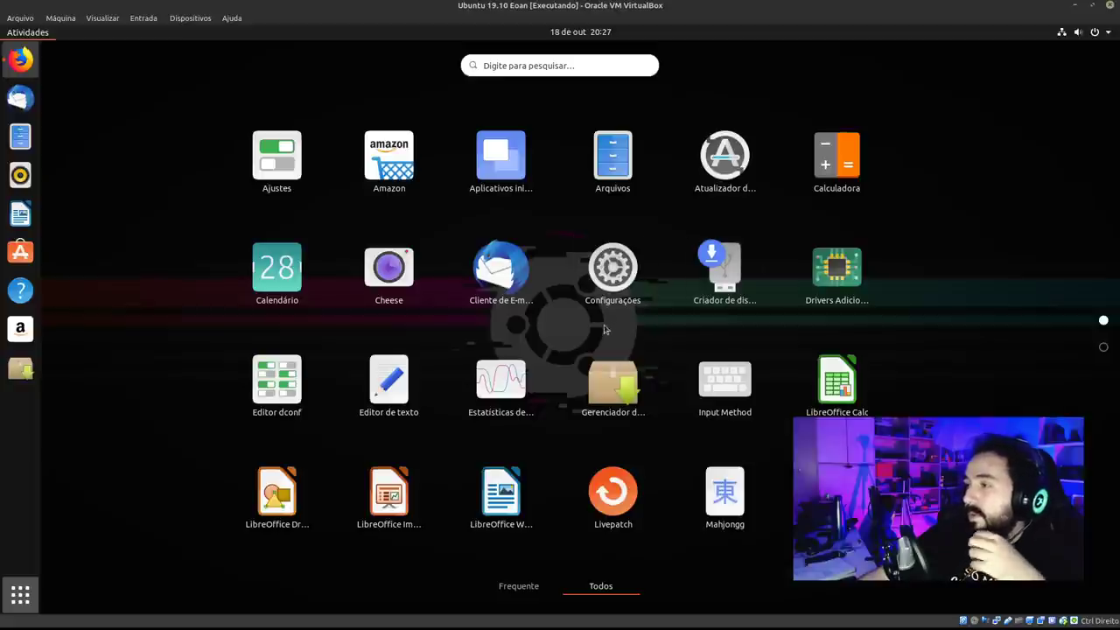
{"action": "scroll", "coordinate": [560, 390], "scroll_direction": "down", "scroll_amount": 1}
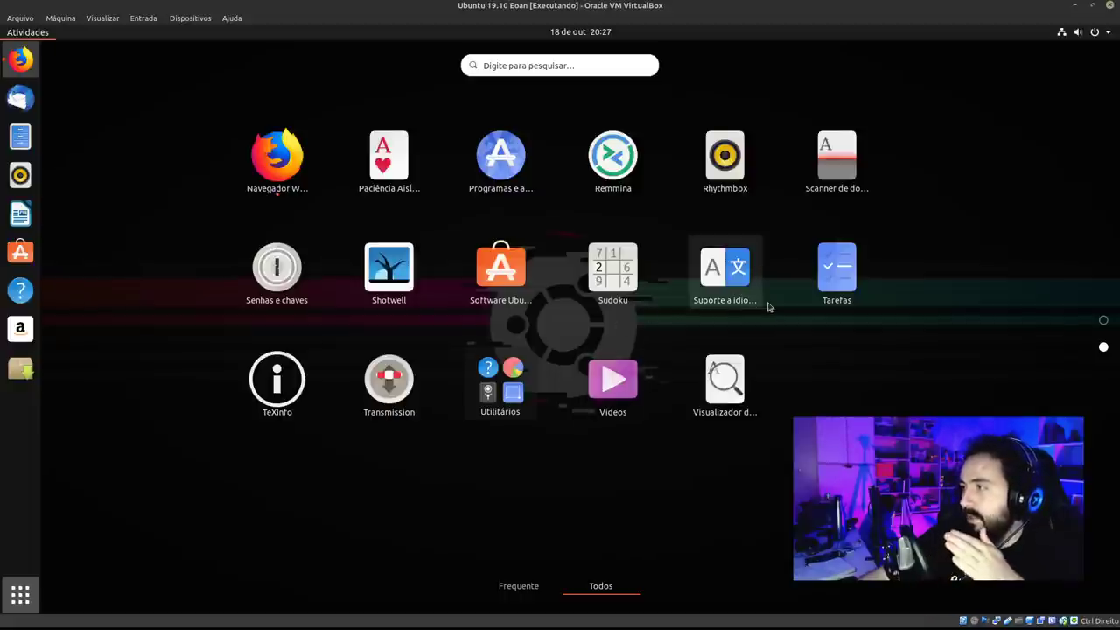
{"action": "scroll", "coordinate": [750, 309], "scroll_direction": "up", "scroll_amount": 1}
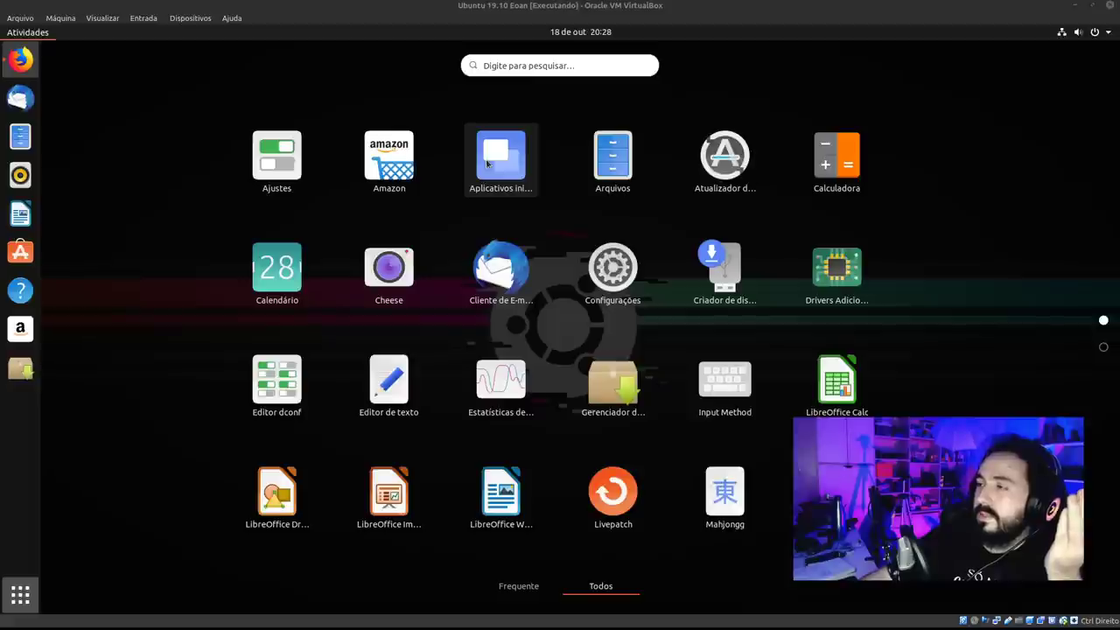
{"action": "scroll", "coordinate": [305, 378], "scroll_direction": "down", "scroll_amount": 1}
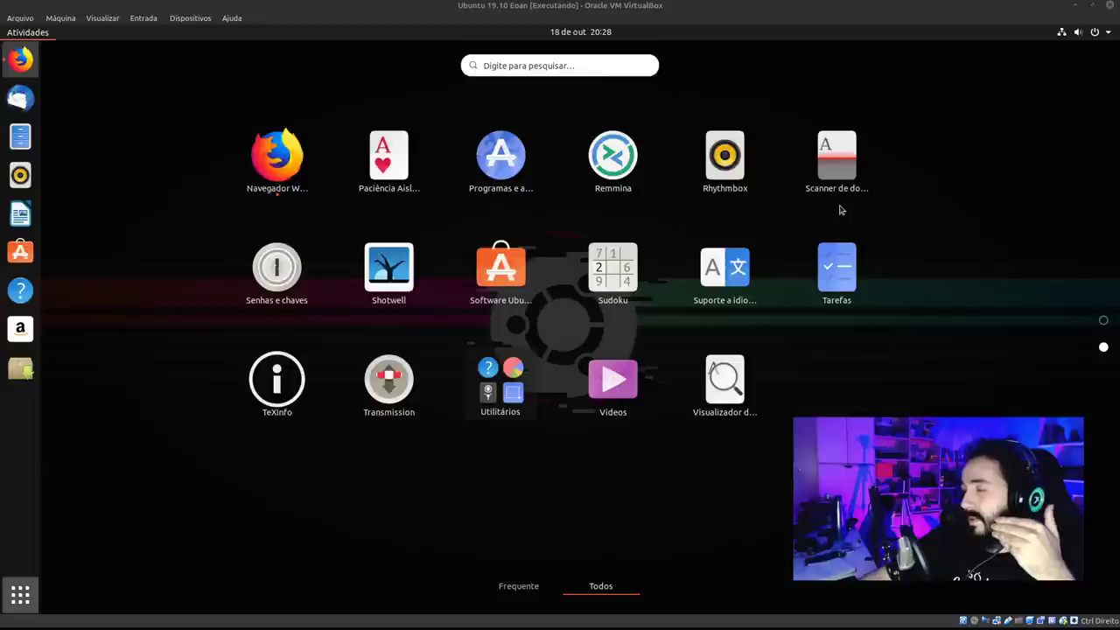
{"action": "scroll", "coordinate": [845, 211], "scroll_direction": "up", "scroll_amount": 1}
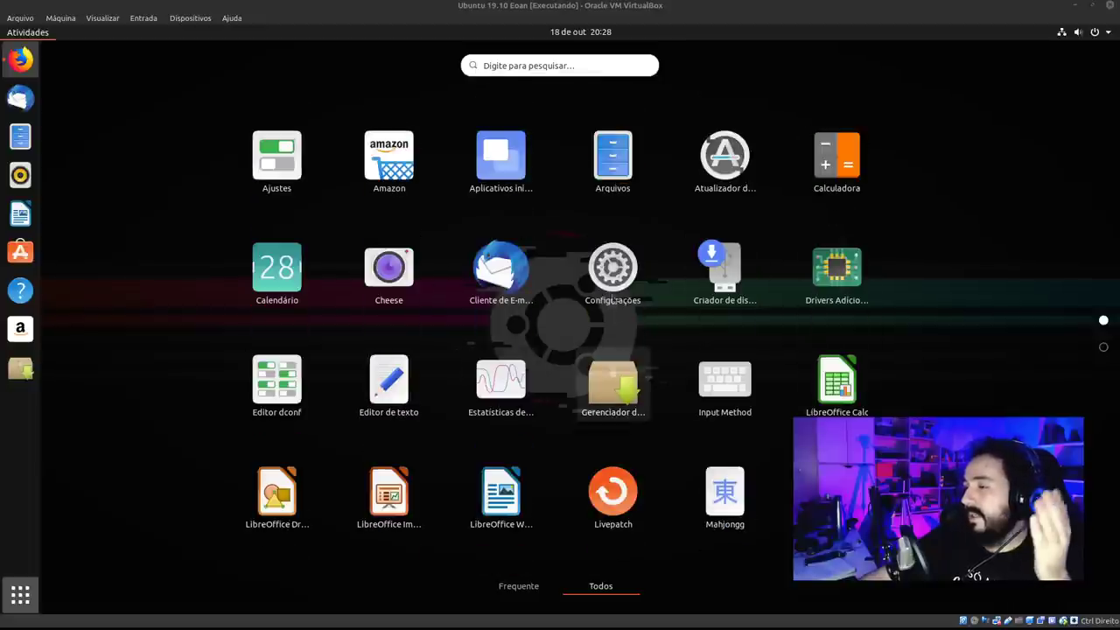
{"action": "scroll", "coordinate": [512, 398], "scroll_direction": "down", "scroll_amount": 1}
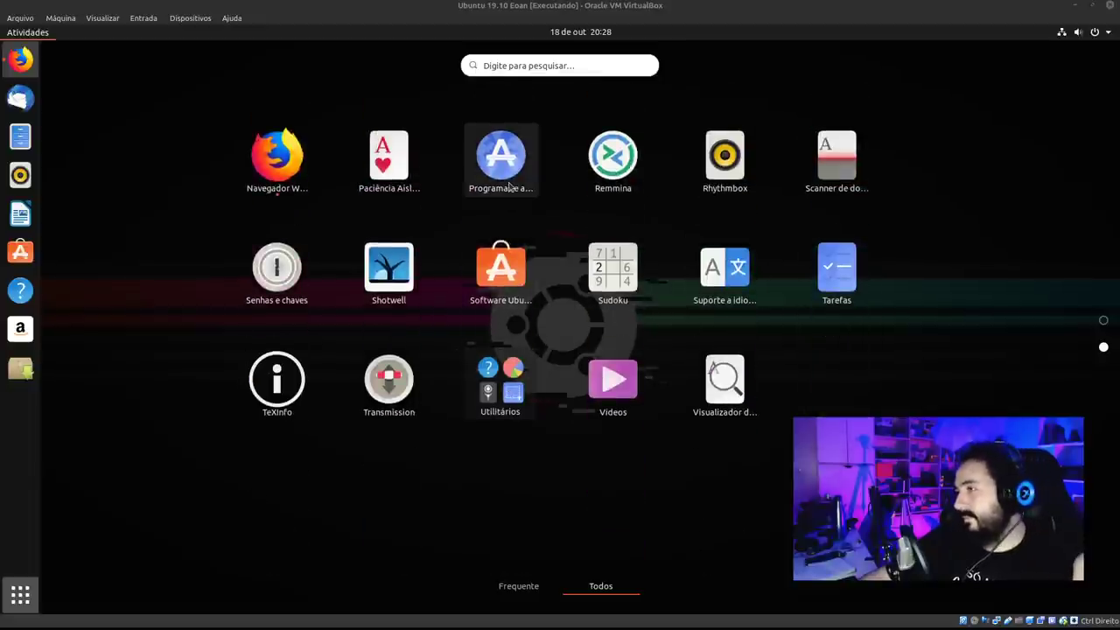
{"action": "scroll", "coordinate": [580, 192], "scroll_direction": "up", "scroll_amount": 1}
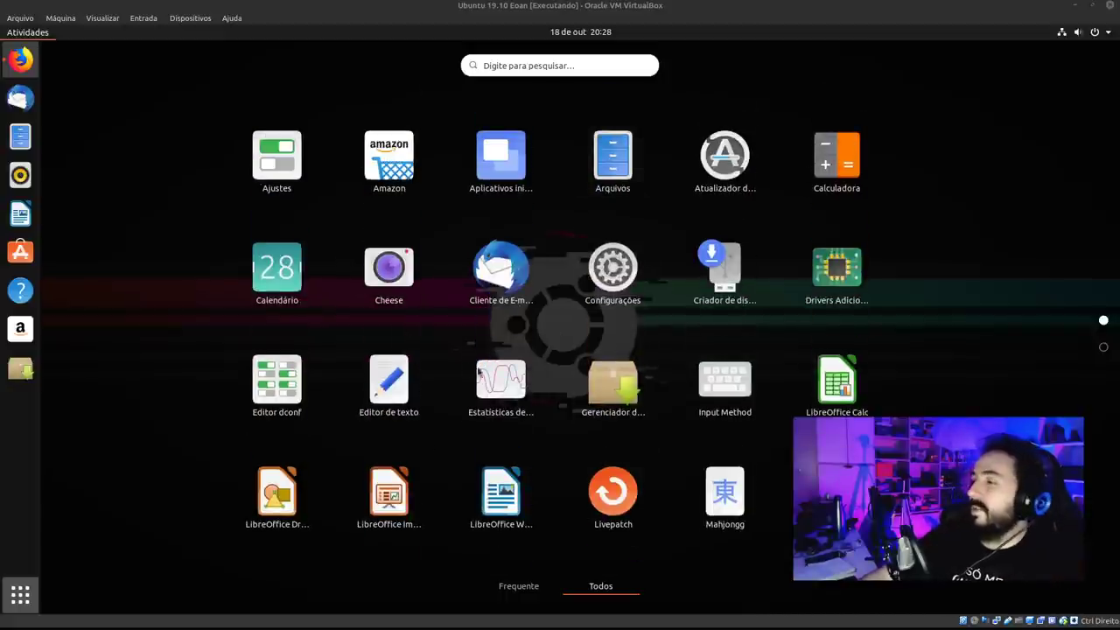
{"action": "scroll", "coordinate": [782, 387], "scroll_direction": "down", "scroll_amount": 1}
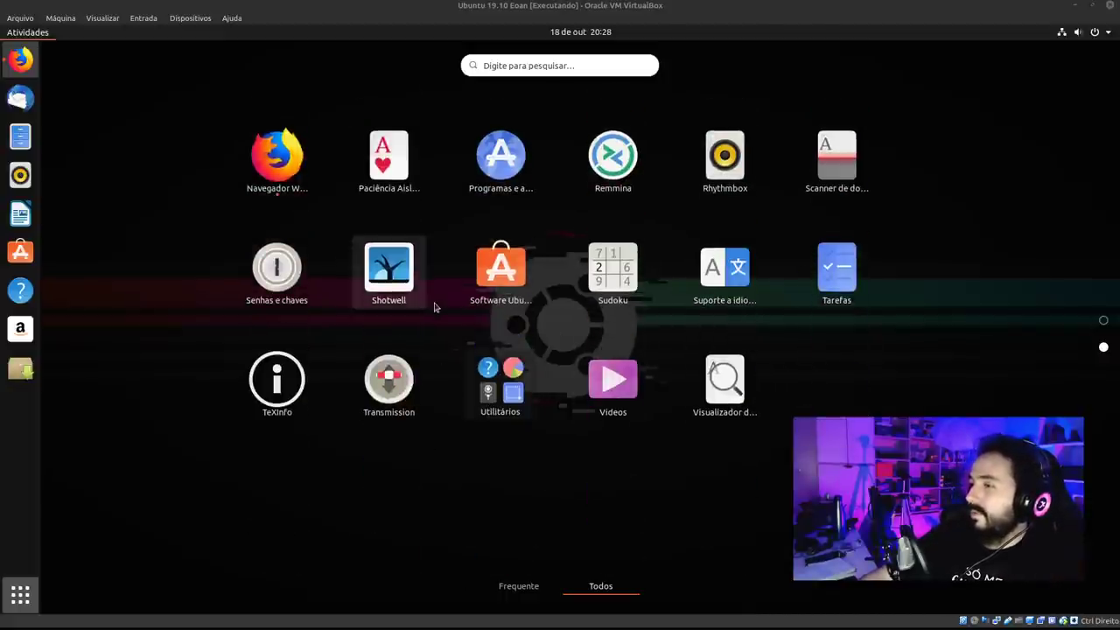
{"action": "scroll", "coordinate": [435, 307], "scroll_direction": "up", "scroll_amount": 1}
Group Impress, Writer, Calc and Draw into an Escritório folder.
{"action": "left_click_drag", "start_coordinate": [434, 496], "coordinate": [497, 488]}
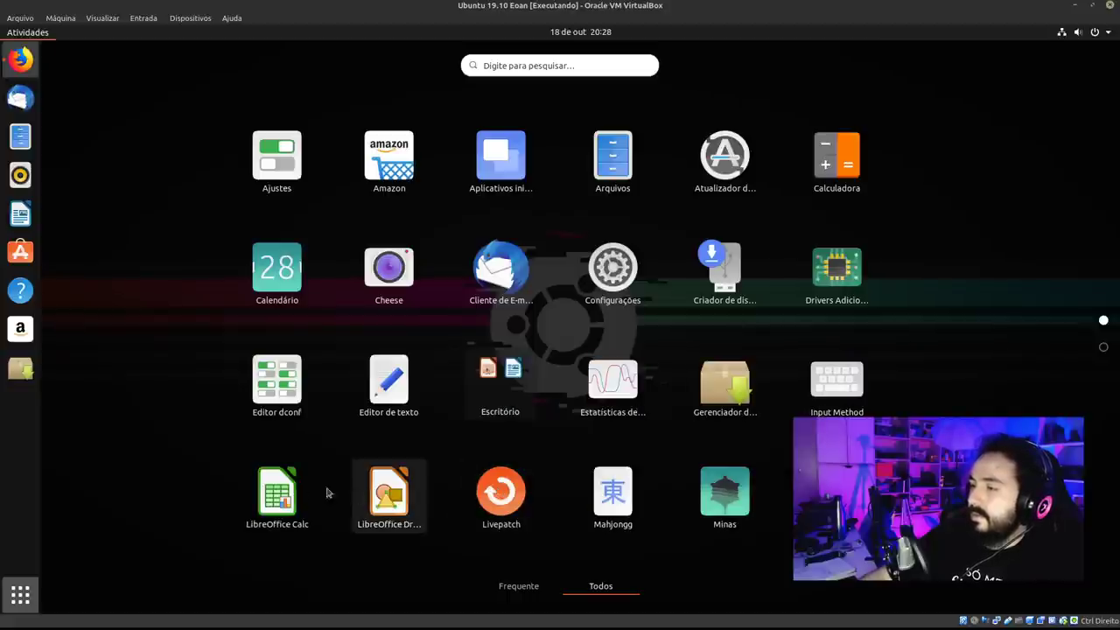
{"action": "left_click_drag", "start_coordinate": [276, 494], "coordinate": [500, 395]}
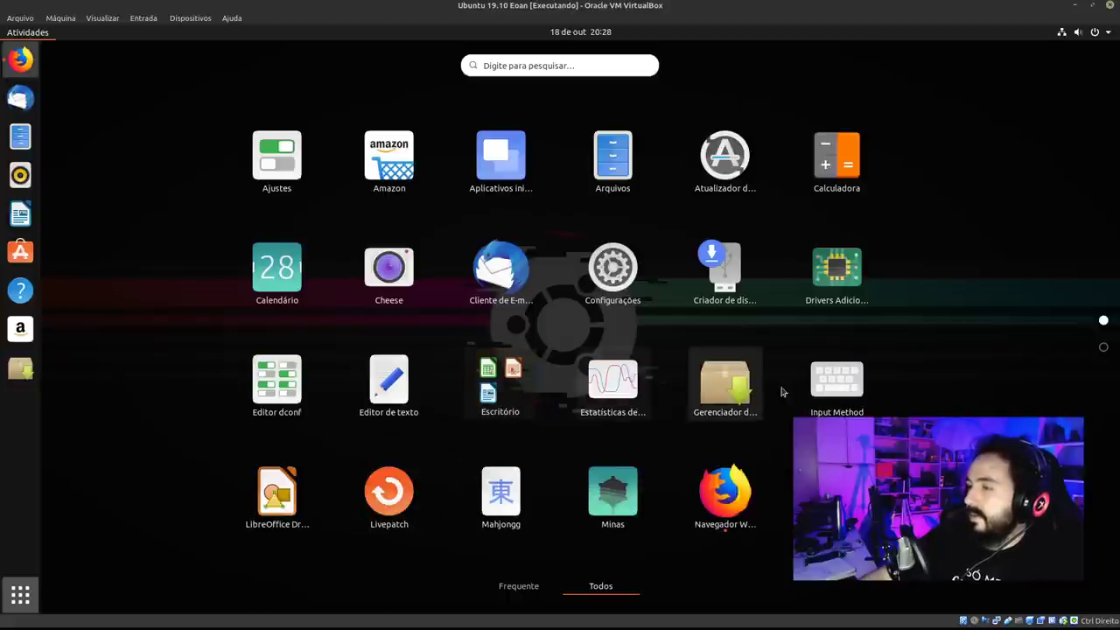
{"action": "mouse_move", "coordinate": [263, 512]}
{"action": "left_mouse_down"}
{"action": "mouse_move", "coordinate": [429, 464]}
{"action": "mouse_move", "coordinate": [520, 393]}
{"action": "mouse_move", "coordinate": [512, 404]}
{"action": "left_mouse_up"}
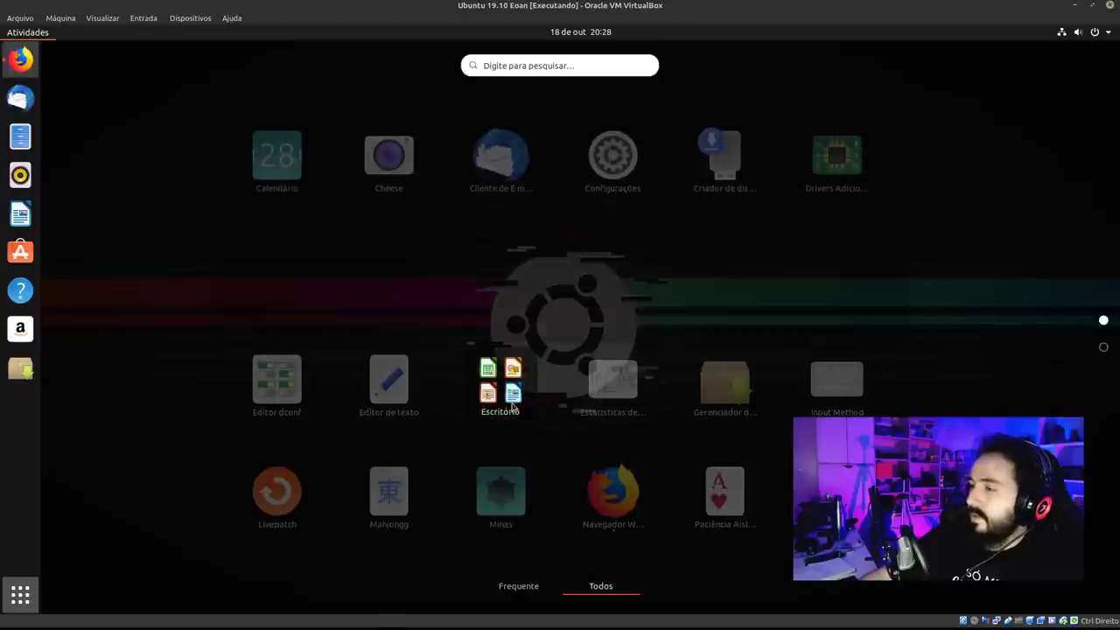
{"action": "right_click", "coordinate": [512, 404]}
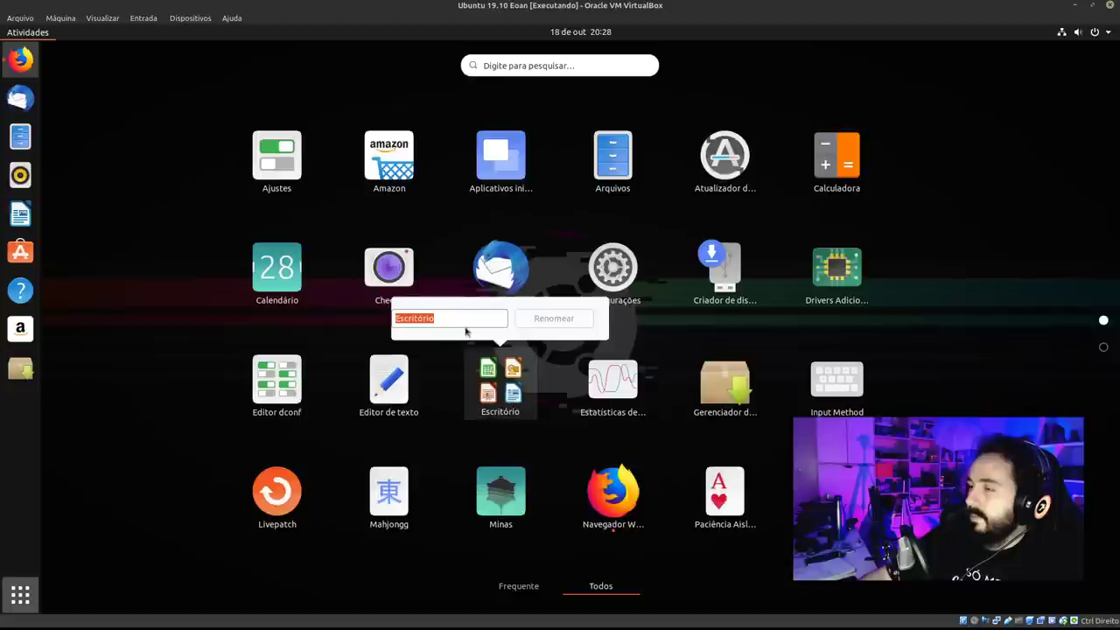
{"action": "left_click", "coordinate": [563, 402]}
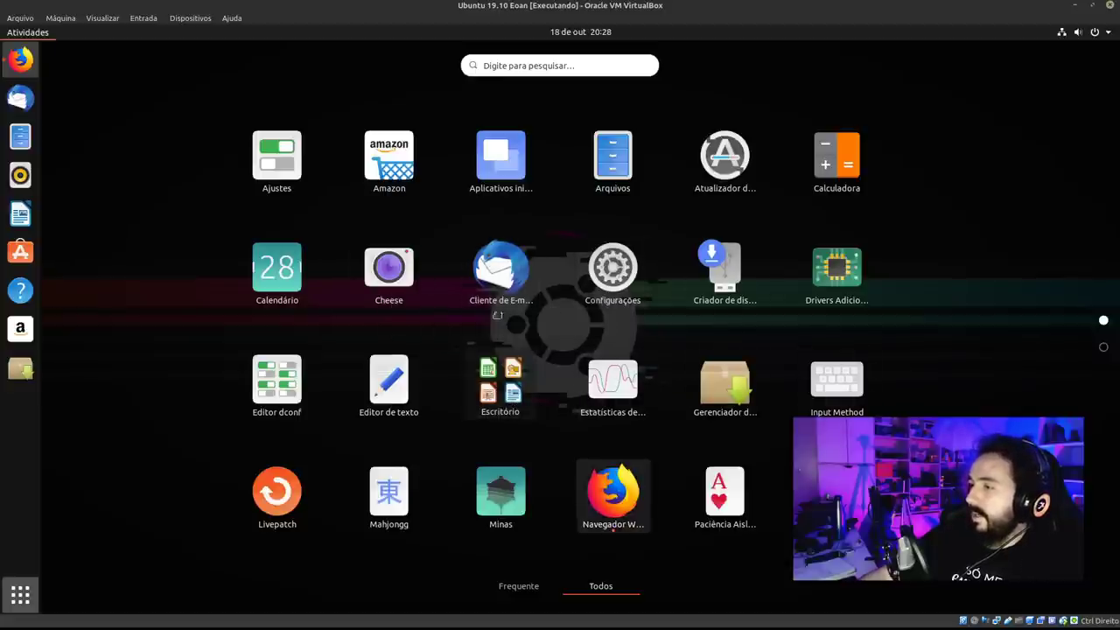
Group Firefox and Thunderbird into a folder renamed 'Mozilla'.
{"action": "left_click_drag", "start_coordinate": [497, 315], "coordinate": [497, 314]}
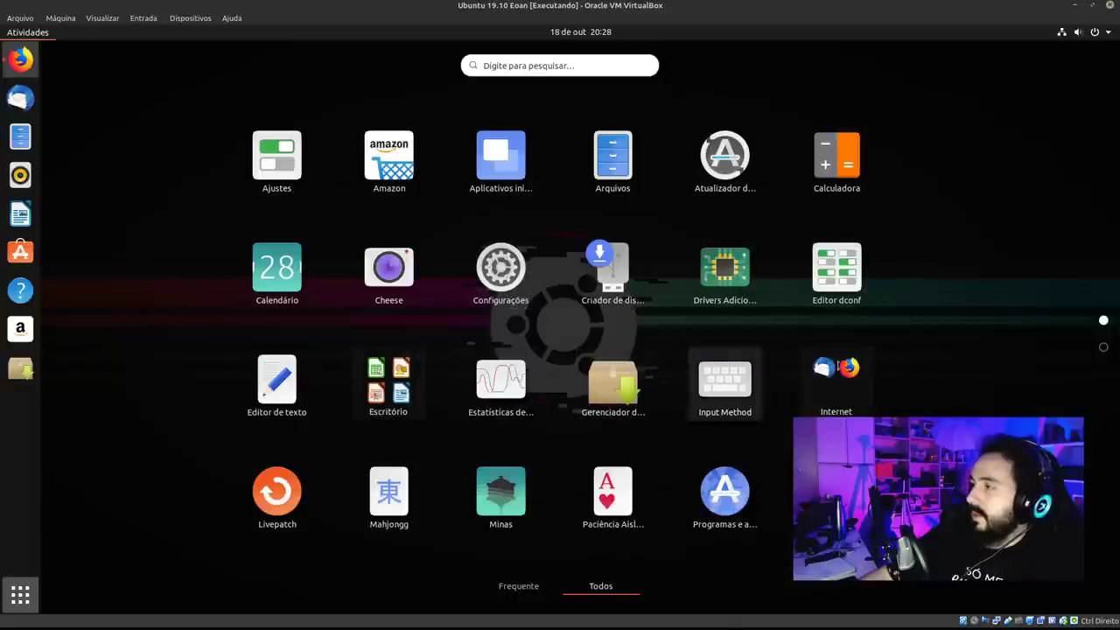
{"action": "right_click", "coordinate": [818, 377]}
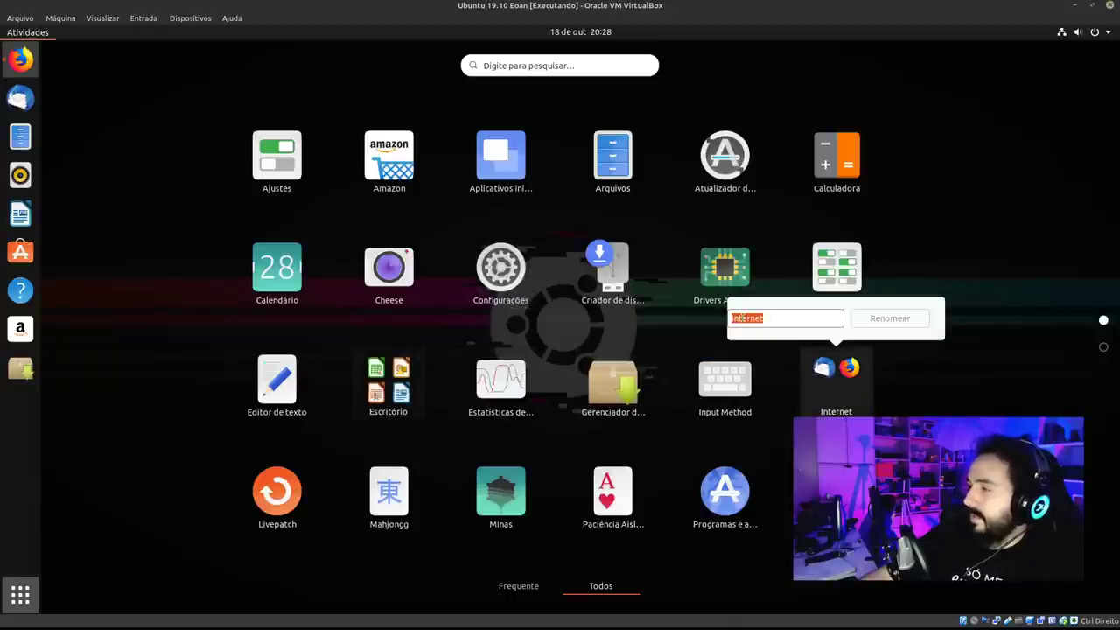
{"action": "type", "text": "Moz"}
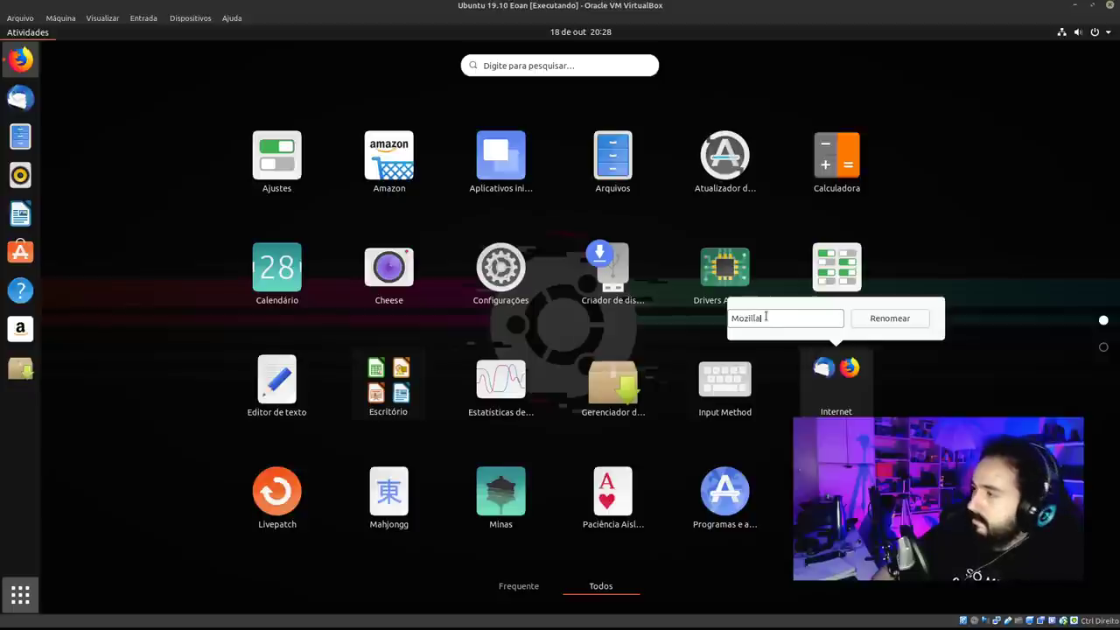
{"action": "type", "text": "illa"}
{"action": "key", "text": "Return"}
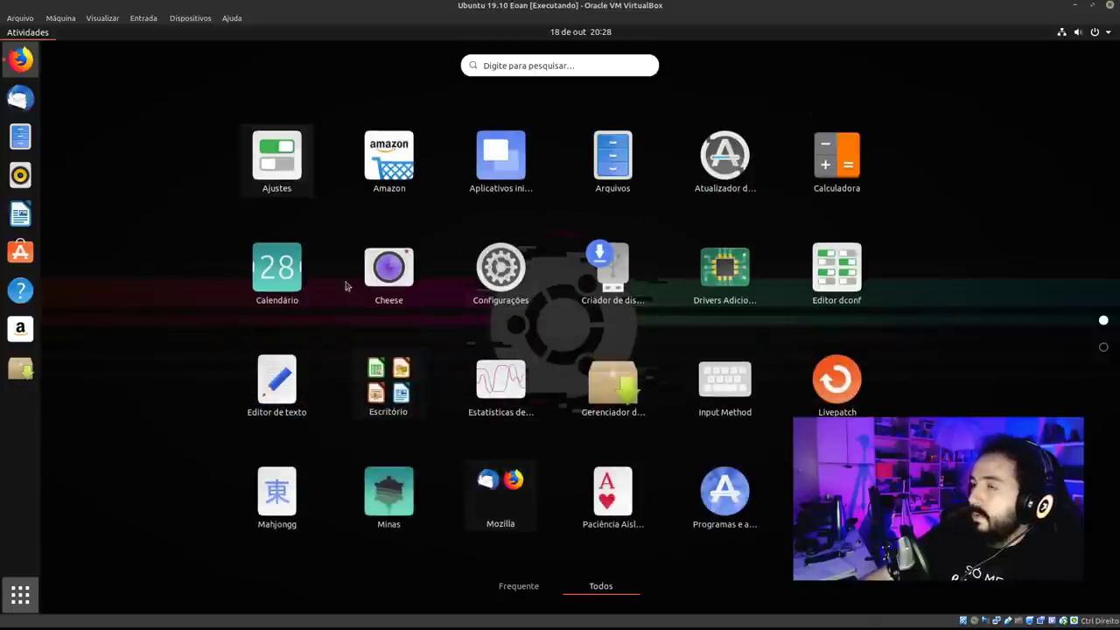
Move Calendário to another spot in the grid and flip between pages.
{"action": "left_click_drag", "start_coordinate": [277, 302], "coordinate": [693, 324]}
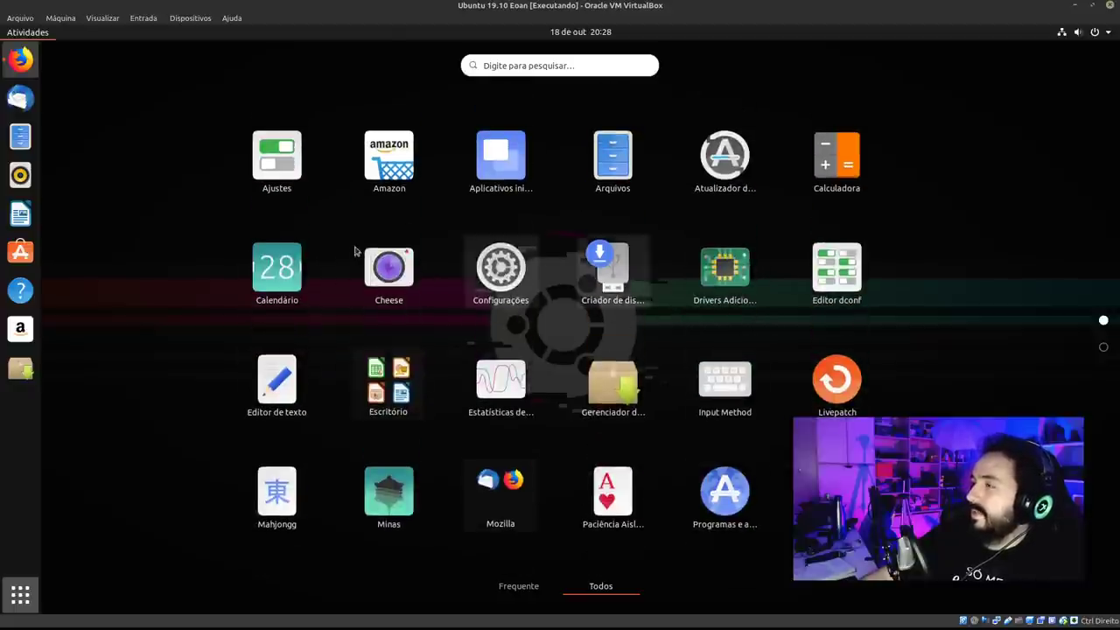
{"action": "scroll", "coordinate": [840, 350], "scroll_direction": "down", "scroll_amount": 1}
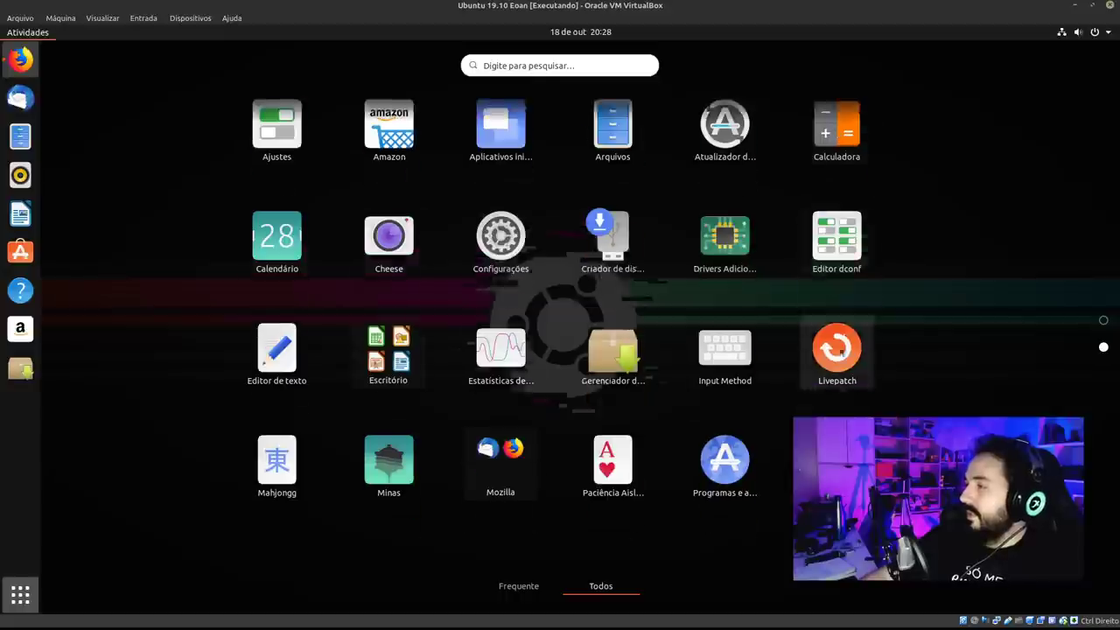
{"action": "scroll", "coordinate": [713, 348], "scroll_direction": "up", "scroll_amount": 1}
{"action": "scroll", "coordinate": [735, 339], "scroll_direction": "down", "scroll_amount": 1}
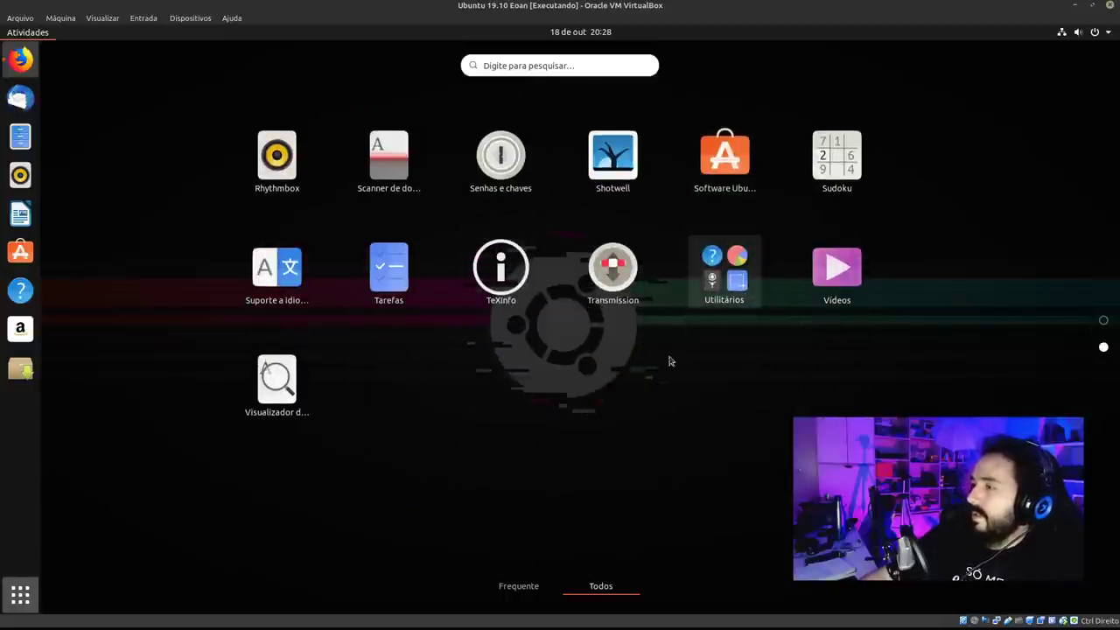
{"action": "scroll", "coordinate": [591, 357], "scroll_direction": "up", "scroll_amount": 1}
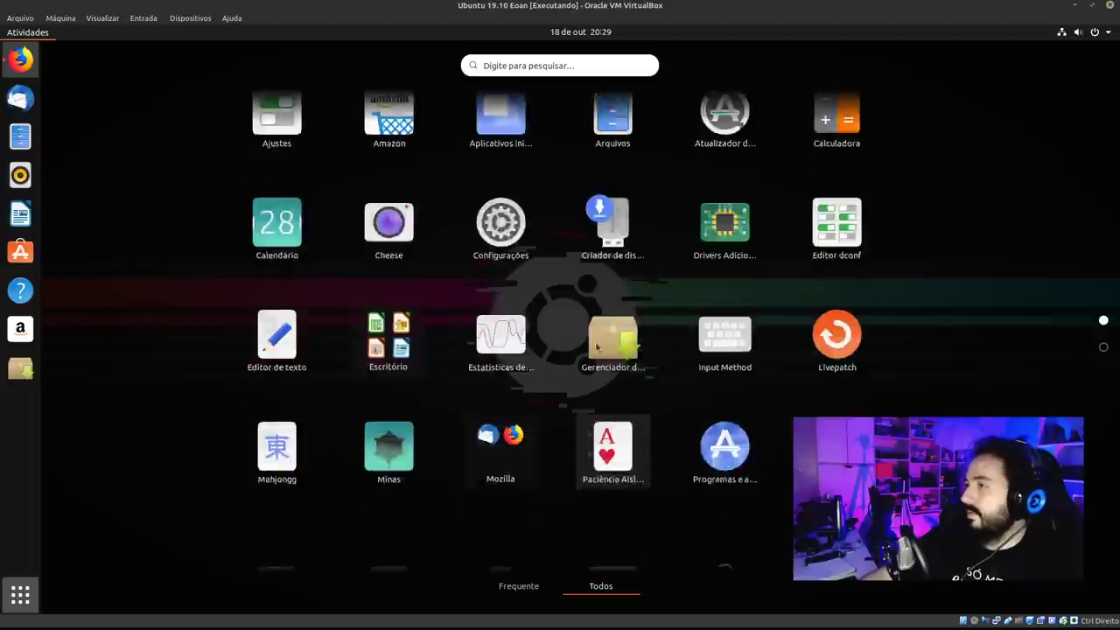
{"action": "scroll", "coordinate": [593, 351], "scroll_direction": "down", "scroll_amount": 1}
{"action": "scroll", "coordinate": [594, 345], "scroll_direction": "up", "scroll_amount": 1}
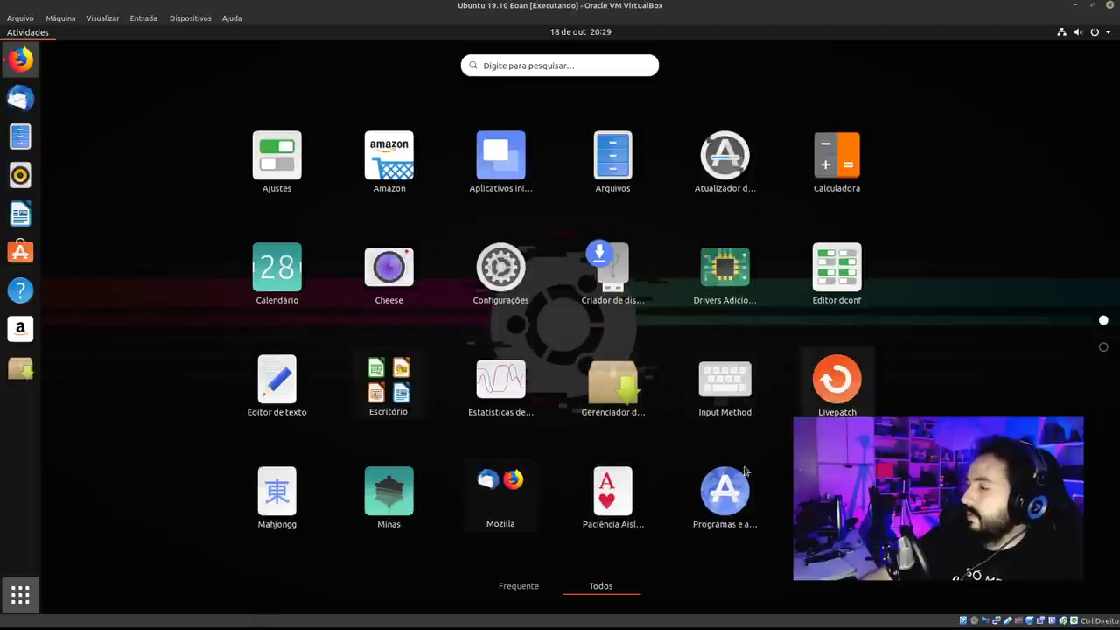
Try moving Input Method, cancel, dismiss its configuration dialog, and reopen the grid.
{"action": "left_click_drag", "start_coordinate": [725, 381], "coordinate": [831, 530]}
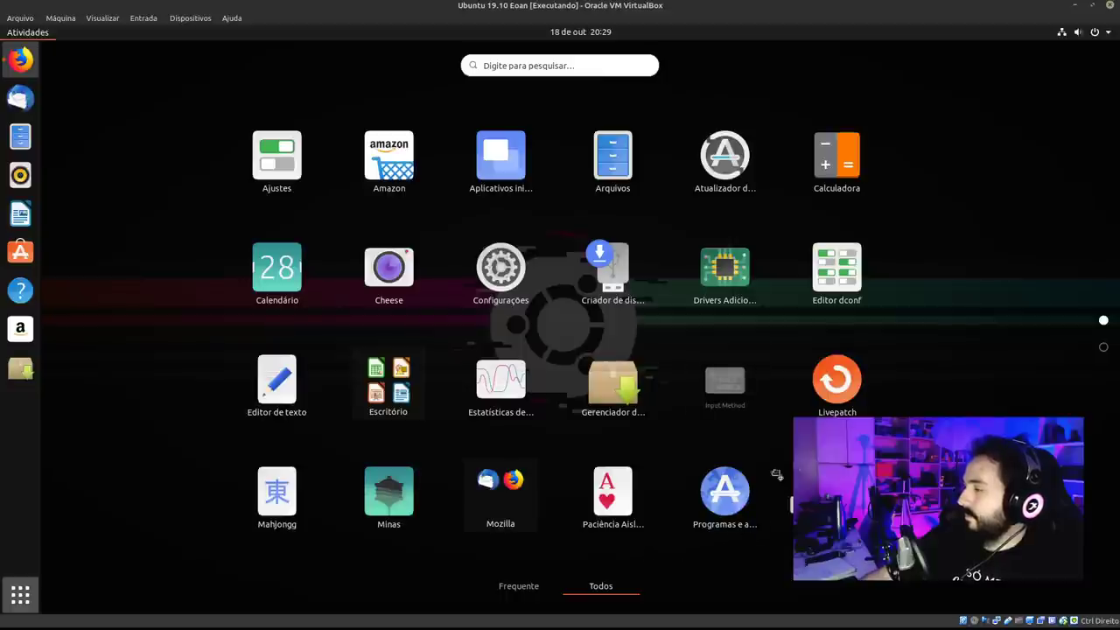
{"action": "left_click_drag", "start_coordinate": [776, 474], "coordinate": [726, 385]}
{"action": "key", "text": "Escape"}
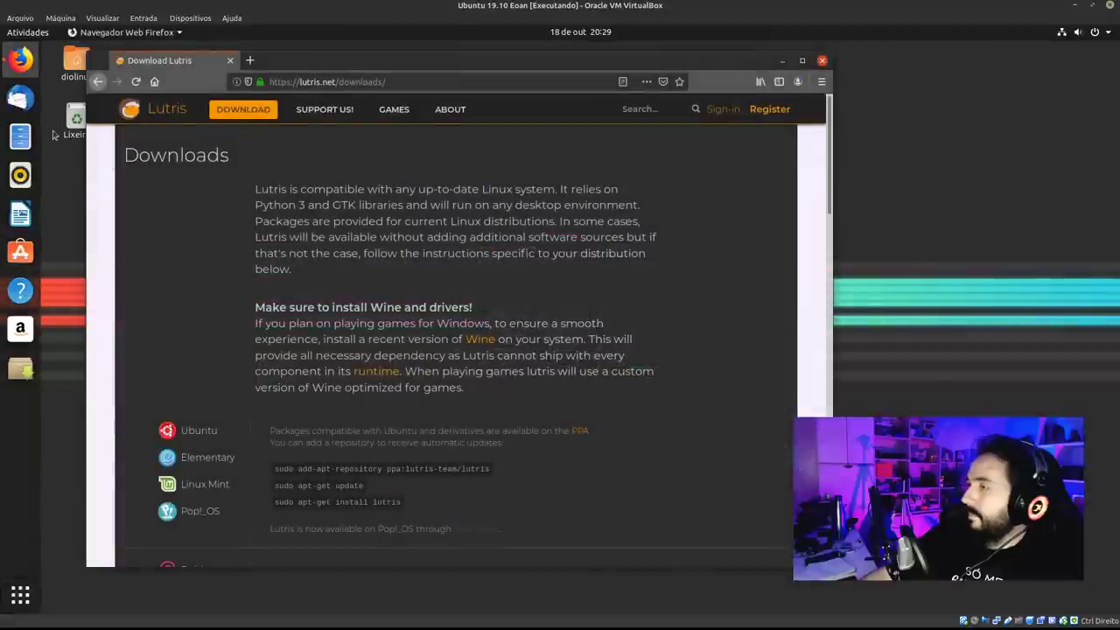
{"action": "left_click", "coordinate": [661, 453]}
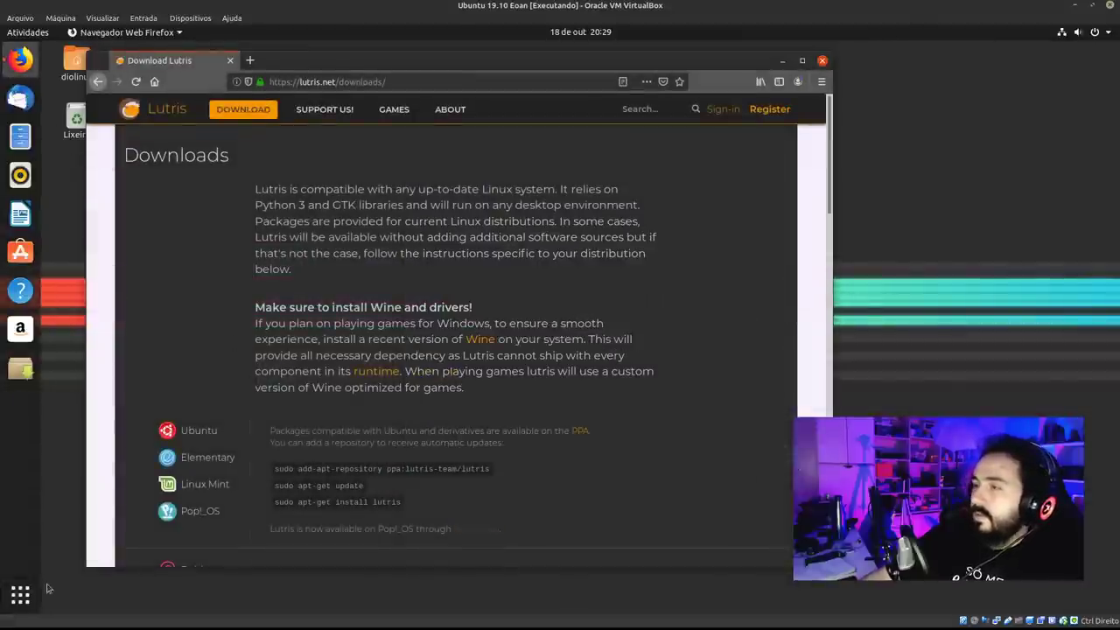
{"action": "left_click", "coordinate": [20, 595]}
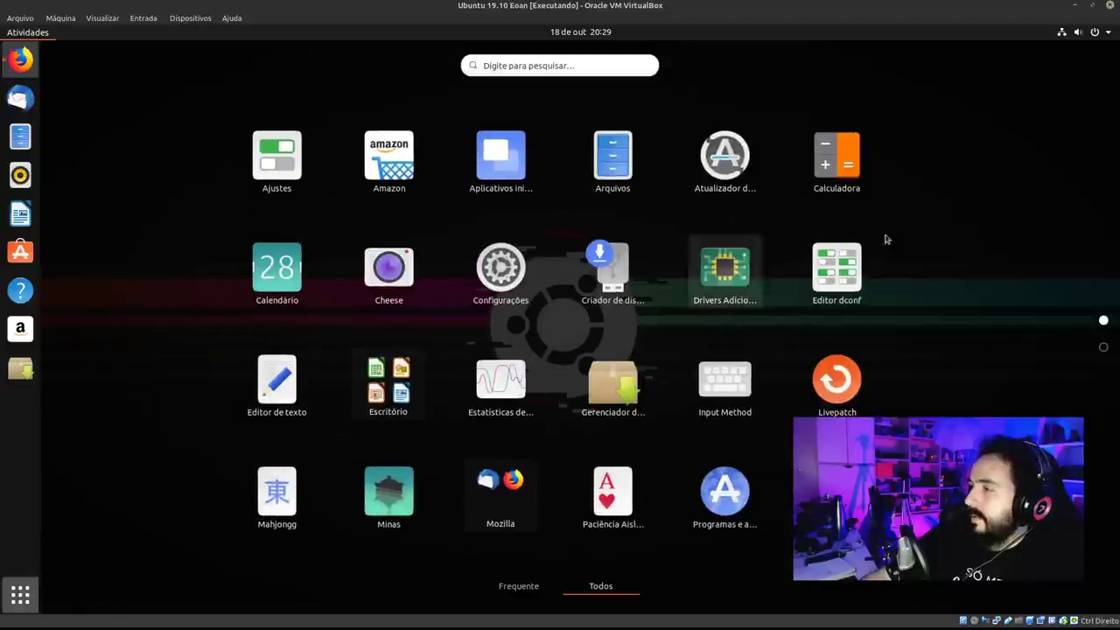
Put Input Method, Suporte a idiomas and Senhas e chaves into the Utilitários folder.
{"action": "left_click_drag", "start_coordinate": [743, 387], "coordinate": [1105, 347]}
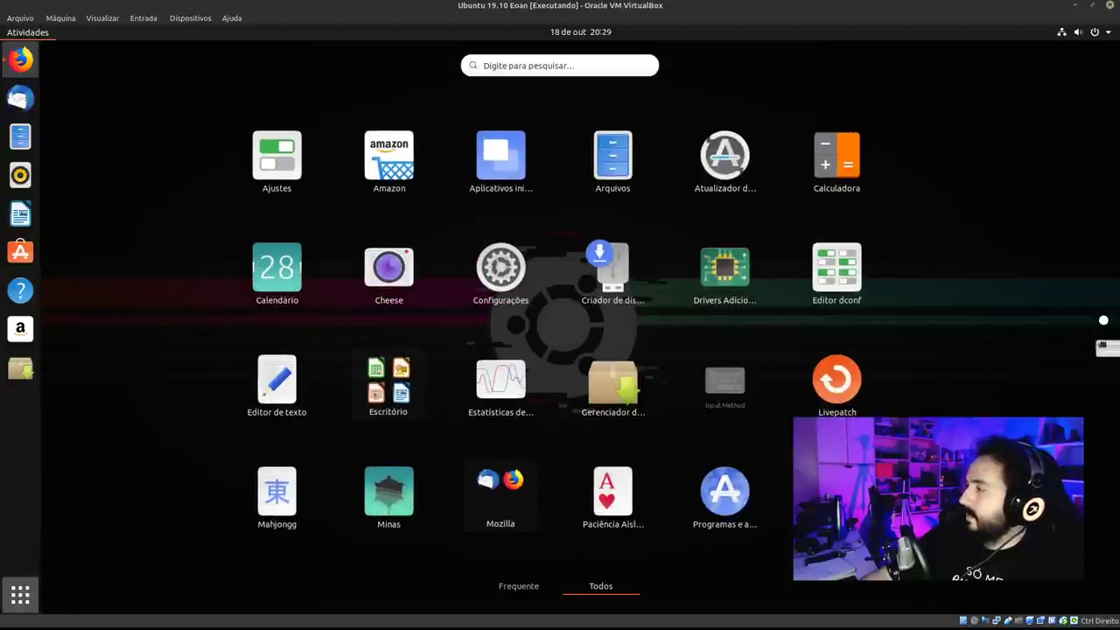
{"action": "left_click_drag", "start_coordinate": [690, 543], "coordinate": [735, 293]}
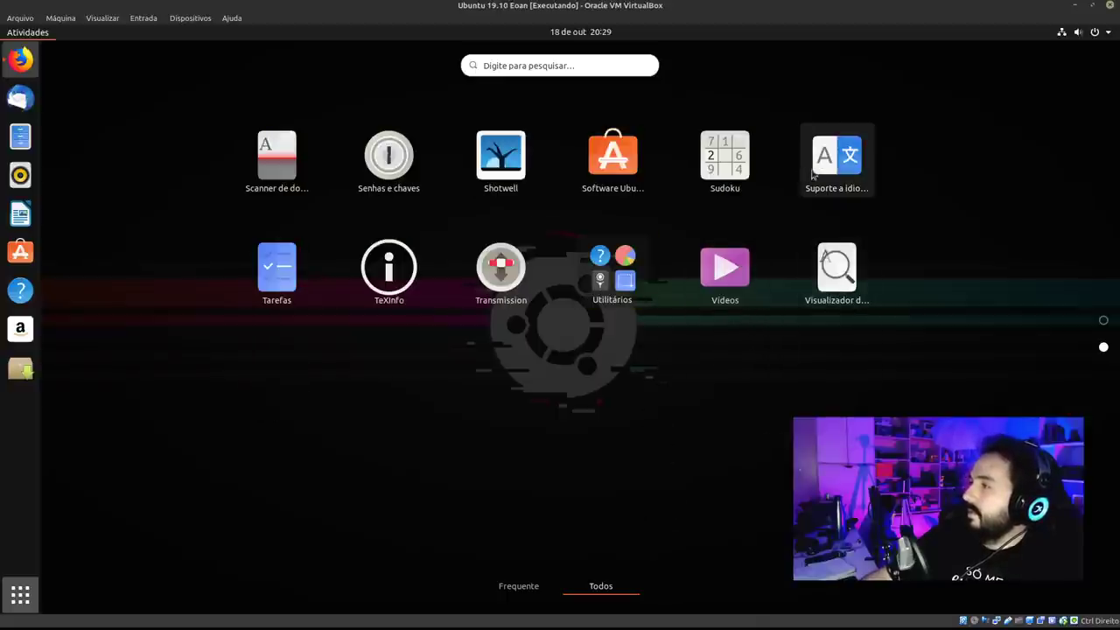
{"action": "left_click_drag", "start_coordinate": [836, 162], "coordinate": [611, 270]}
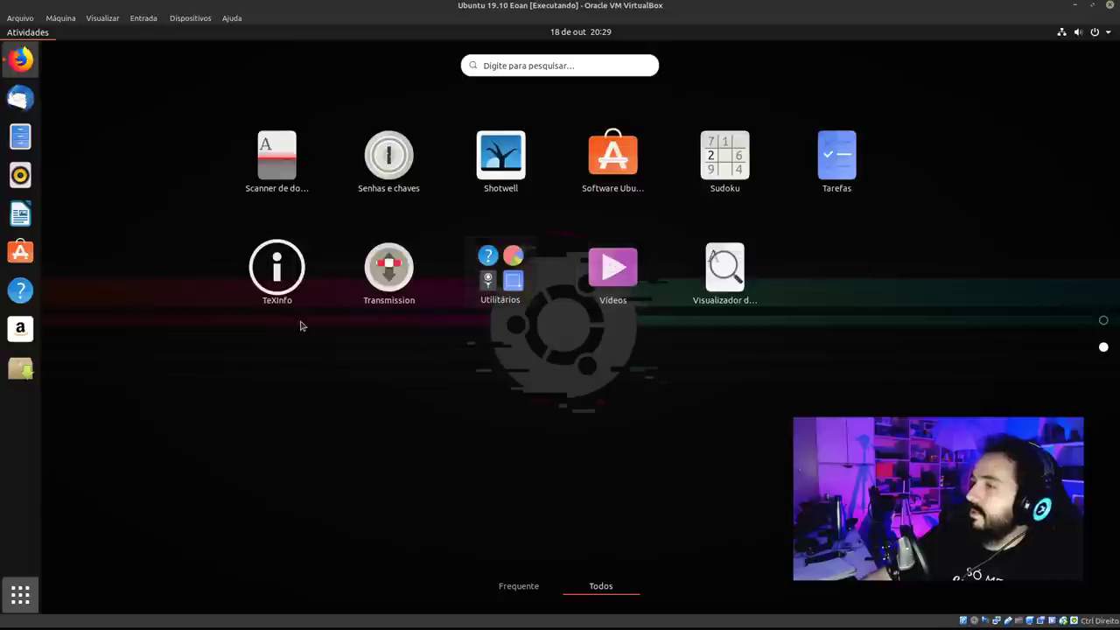
{"action": "left_click_drag", "start_coordinate": [409, 192], "coordinate": [503, 275]}
Relocate the Livepatch tile and scroll through the grid pages.
{"action": "scroll", "coordinate": [589, 306], "scroll_direction": "up", "scroll_amount": 1}
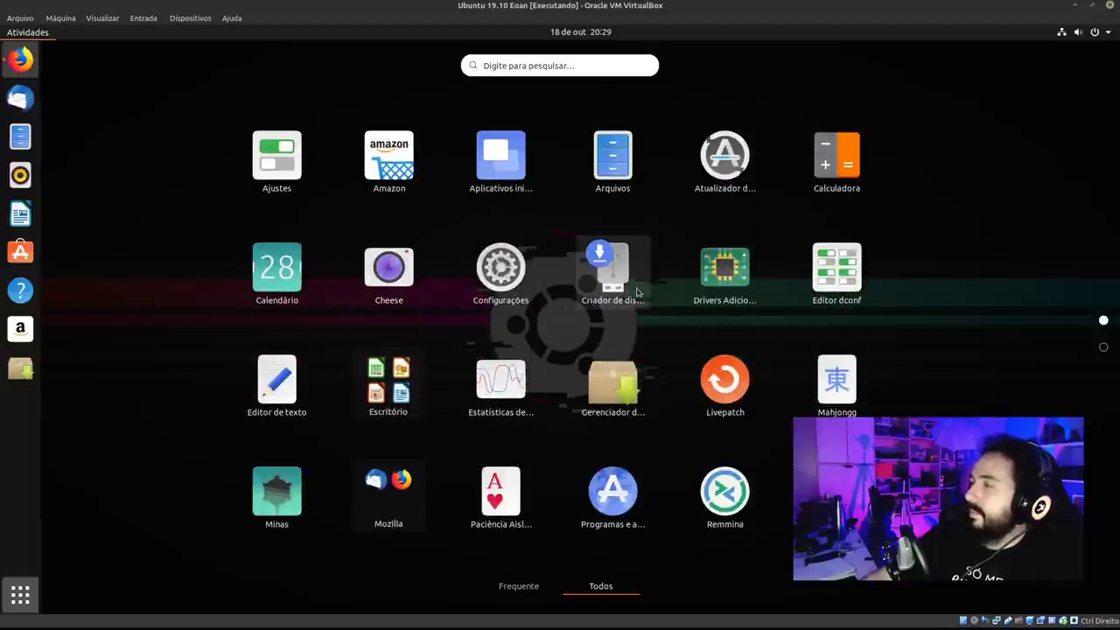
{"action": "left_click_drag", "start_coordinate": [724, 380], "coordinate": [413, 286]}
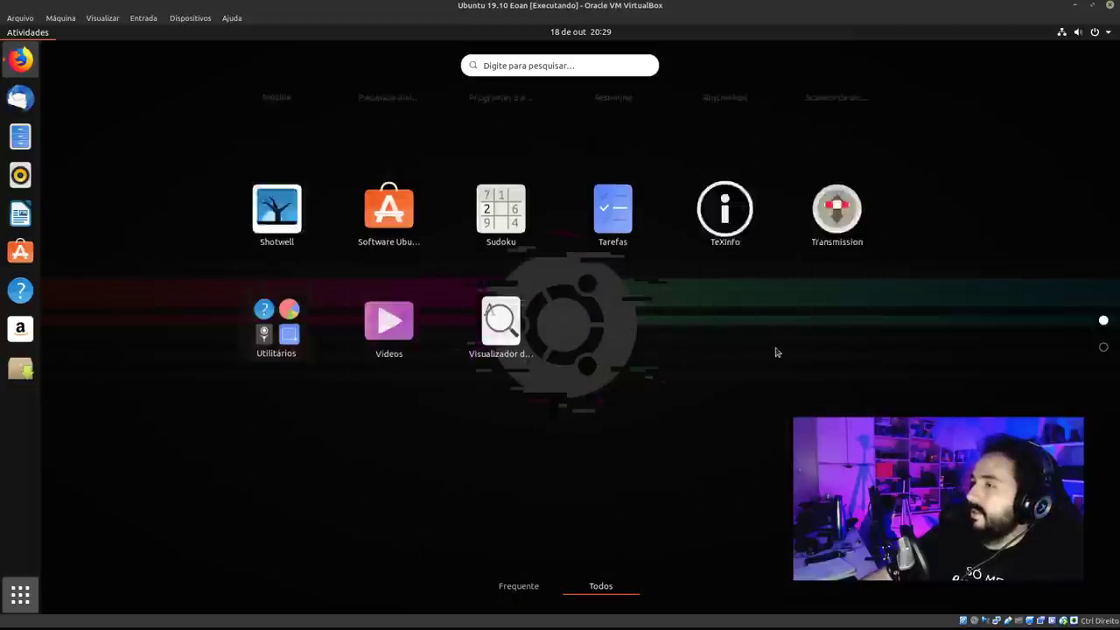
{"action": "scroll", "coordinate": [775, 350], "scroll_direction": "up", "scroll_amount": 1}
{"action": "scroll", "coordinate": [740, 352], "scroll_direction": "down", "scroll_amount": 1}
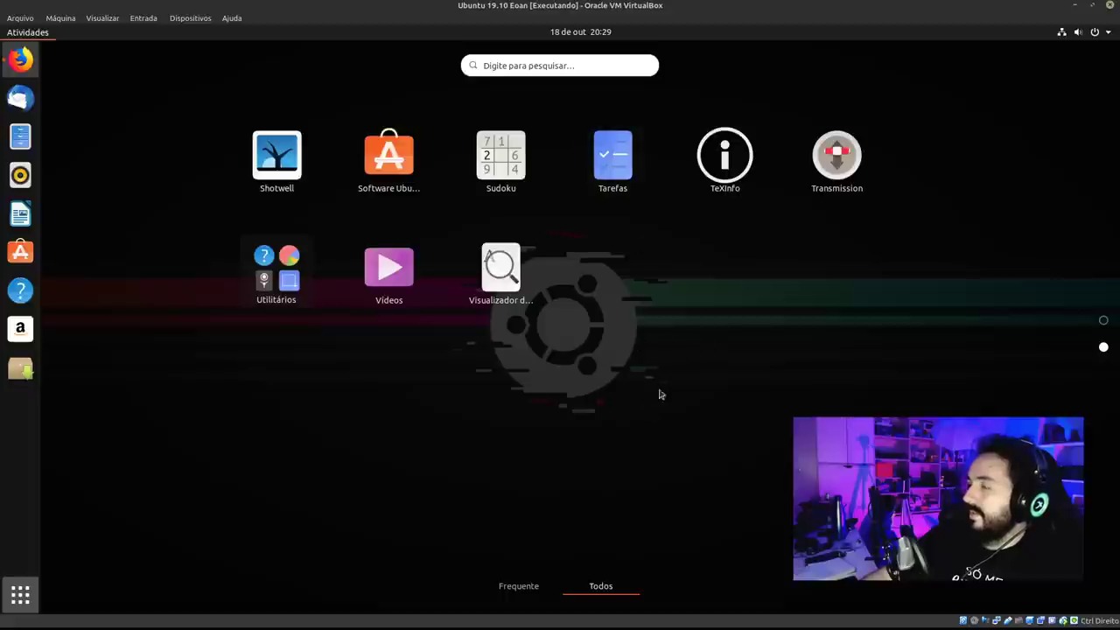
{"action": "scroll", "coordinate": [661, 393], "scroll_direction": "up", "scroll_amount": 1}
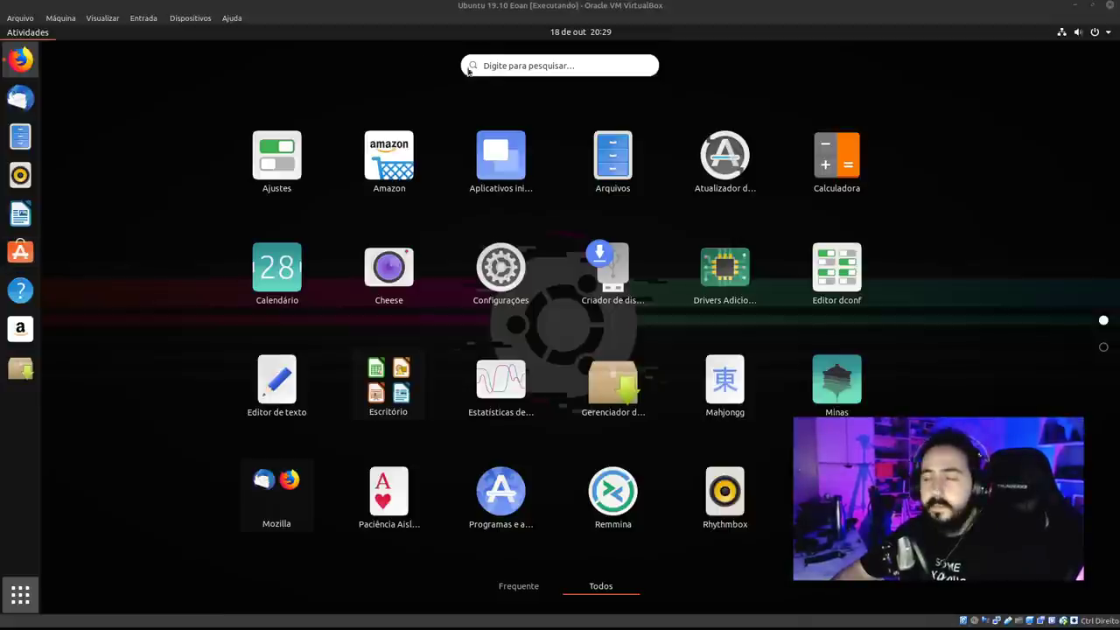
{"action": "scroll", "coordinate": [867, 175], "scroll_direction": "down", "scroll_amount": 1}
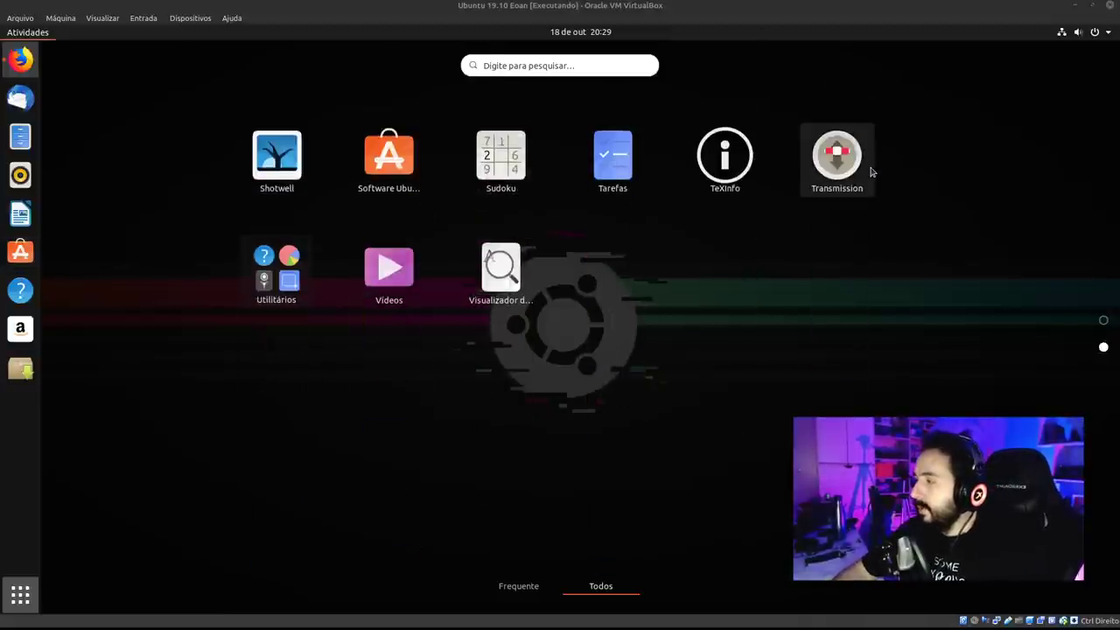
{"action": "scroll", "coordinate": [869, 171], "scroll_direction": "up", "scroll_amount": 1}
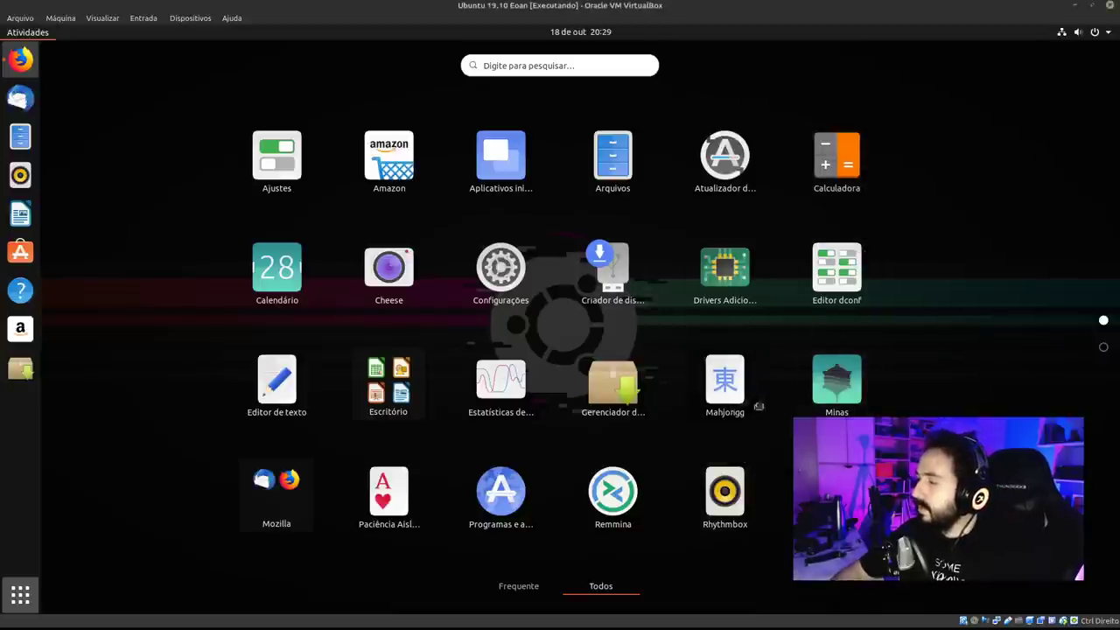
Drop Mahjongg onto Minas and add Paciência to form the Jogos folder, check both grid pages, then close the grid.
{"action": "left_click_drag", "start_coordinate": [726, 383], "coordinate": [847, 393]}
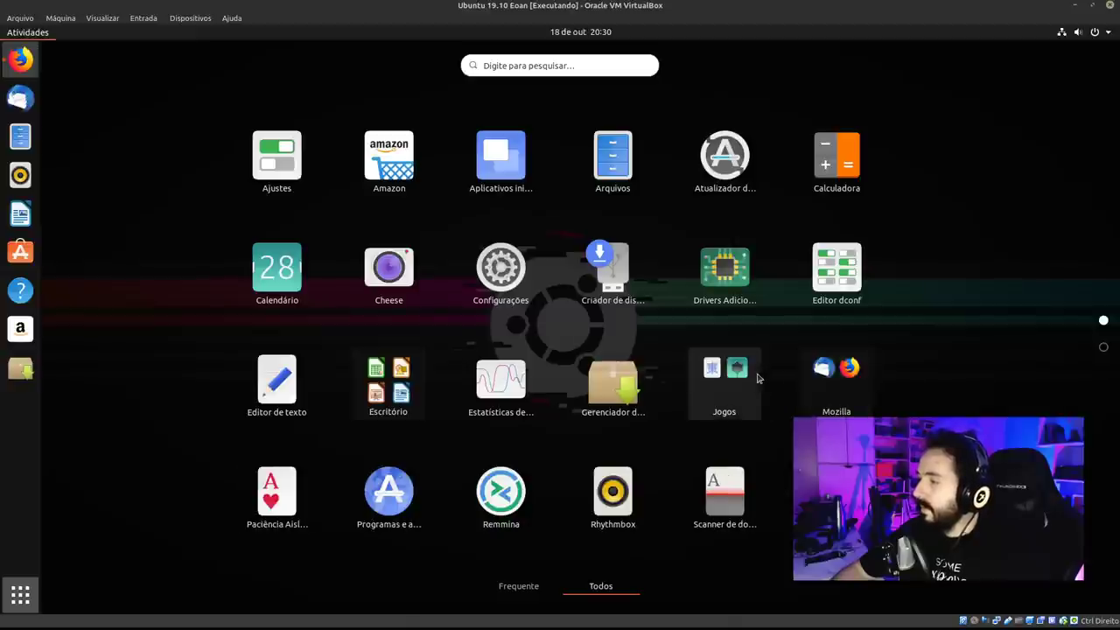
{"action": "left_click_drag", "start_coordinate": [277, 491], "coordinate": [713, 383]}
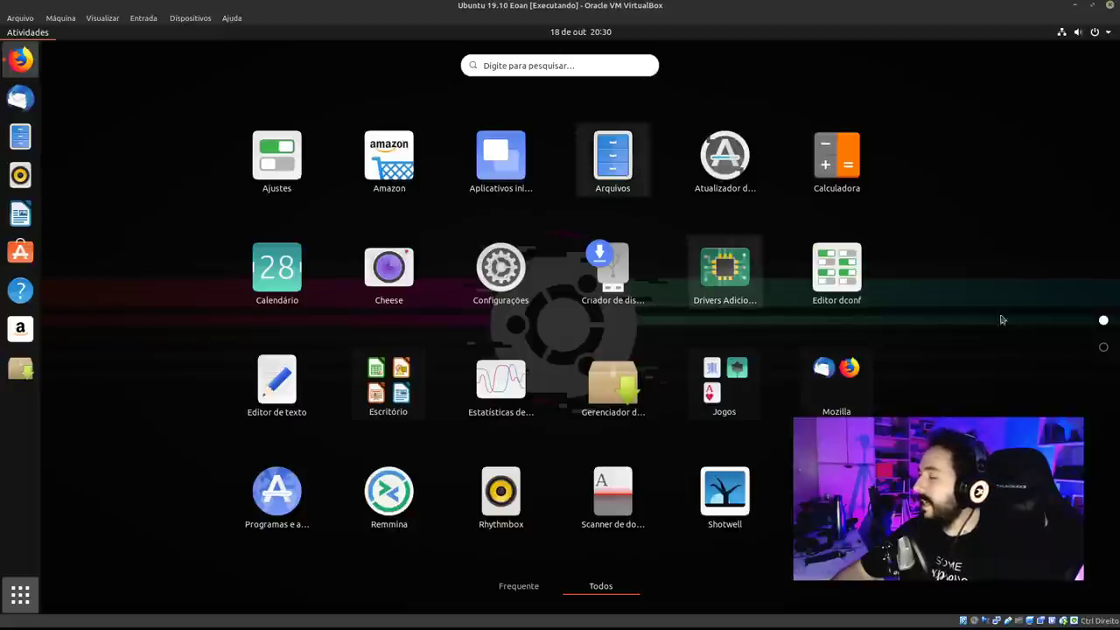
{"action": "left_click", "coordinate": [1105, 348]}
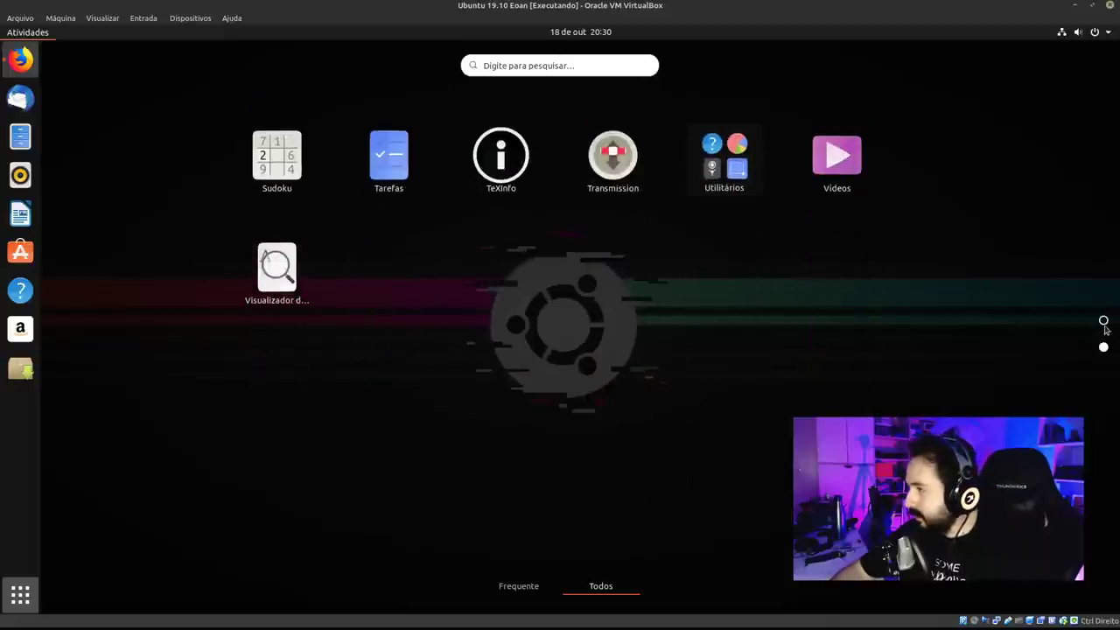
{"action": "left_click", "coordinate": [1103, 323]}
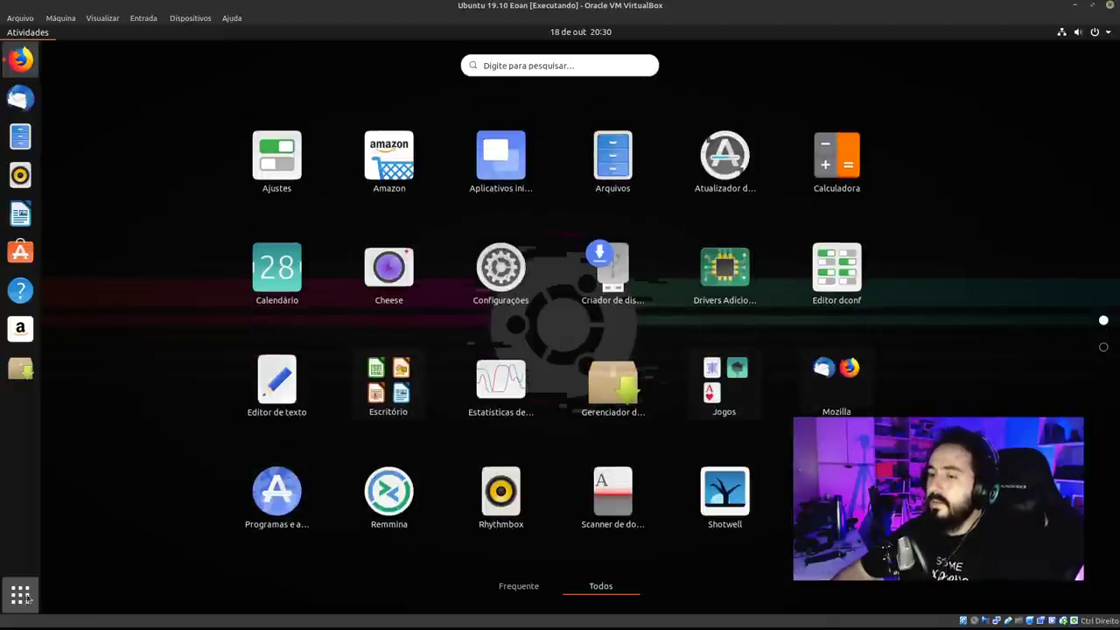
{"action": "left_click", "coordinate": [26, 598]}
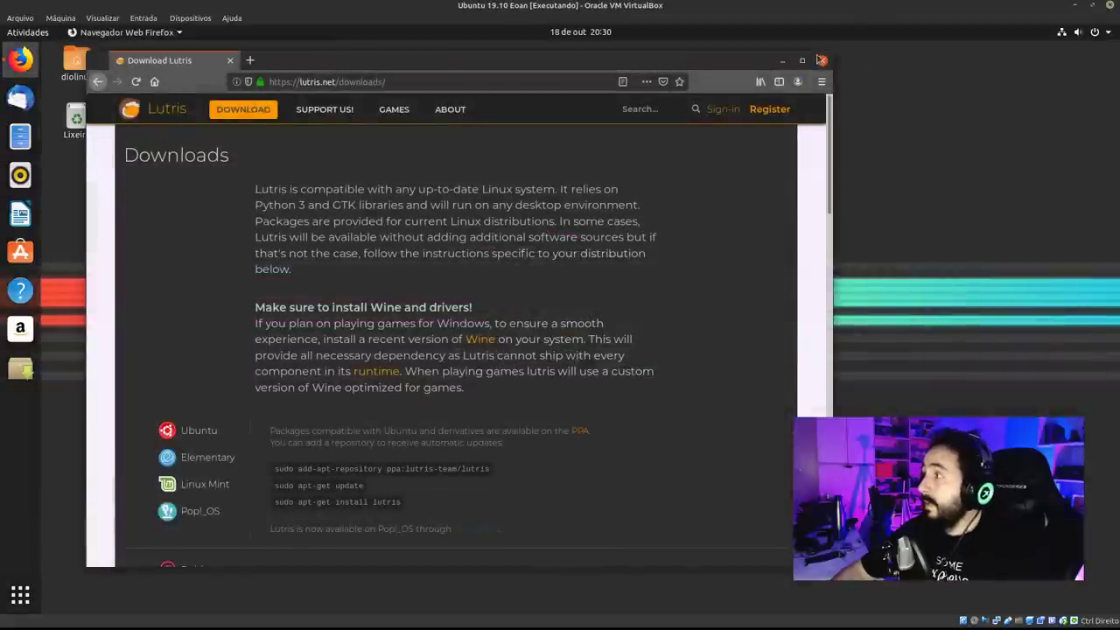
Close Firefox, open Settings from the system menu, then narrow and reposition its window.
{"action": "left_click", "coordinate": [820, 59]}
{"action": "left_click", "coordinate": [1075, 33]}
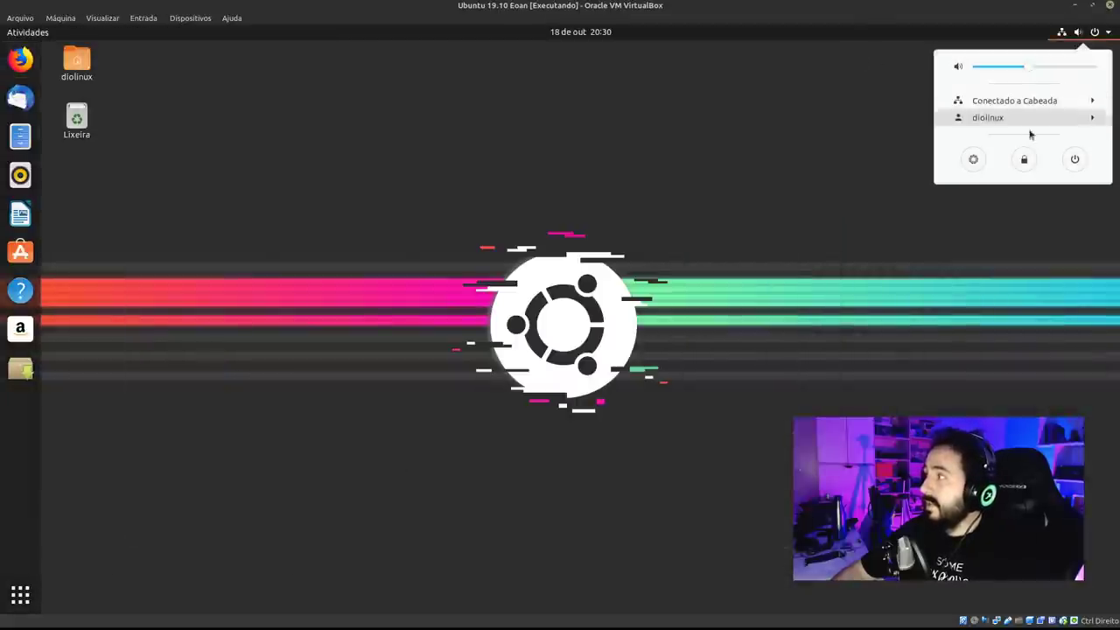
{"action": "left_click", "coordinate": [972, 157]}
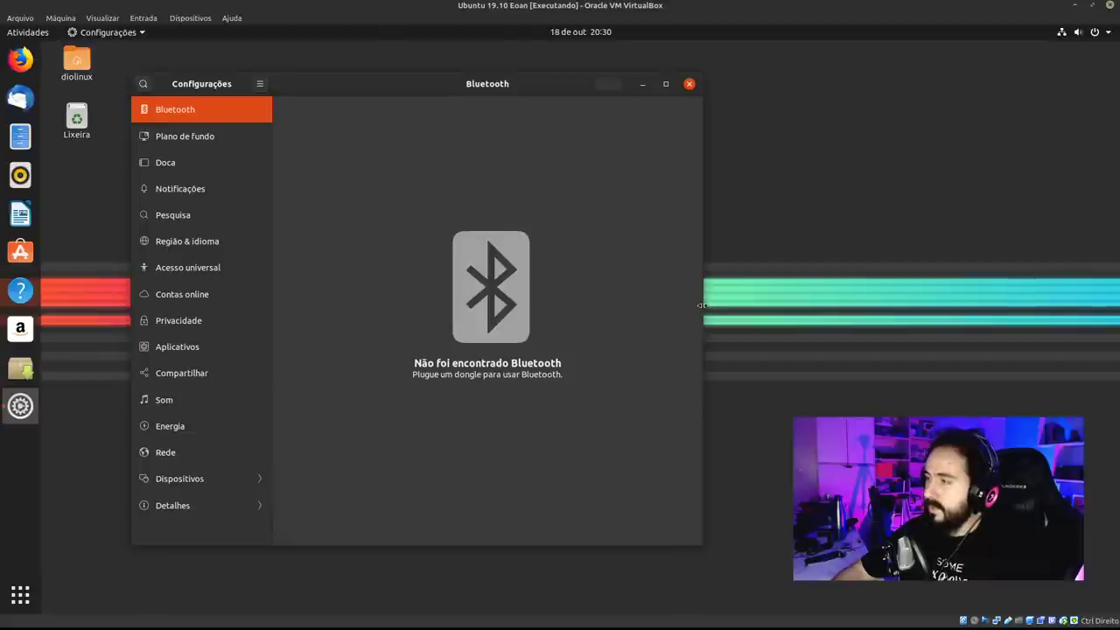
{"action": "left_click_drag", "start_coordinate": [701, 305], "coordinate": [533, 284]}
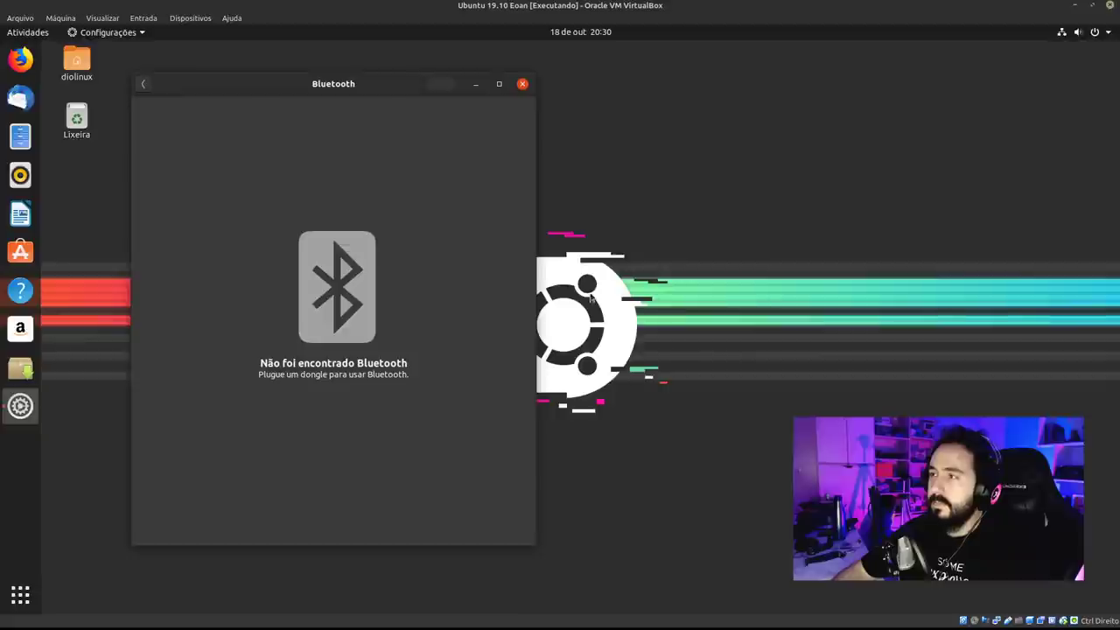
{"action": "left_click_drag", "start_coordinate": [530, 277], "coordinate": [311, 249]}
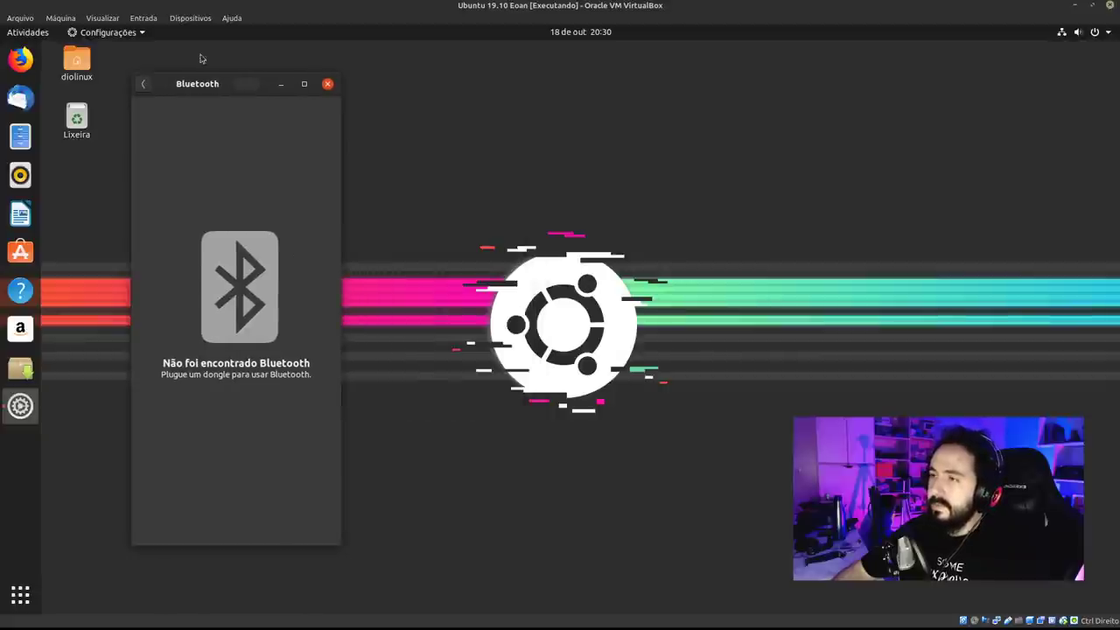
{"action": "left_click_drag", "start_coordinate": [200, 89], "coordinate": [338, 63]}
View Detalhes > Sobre, check for updates, then open and close the Software store.
{"action": "left_click", "coordinate": [292, 59]}
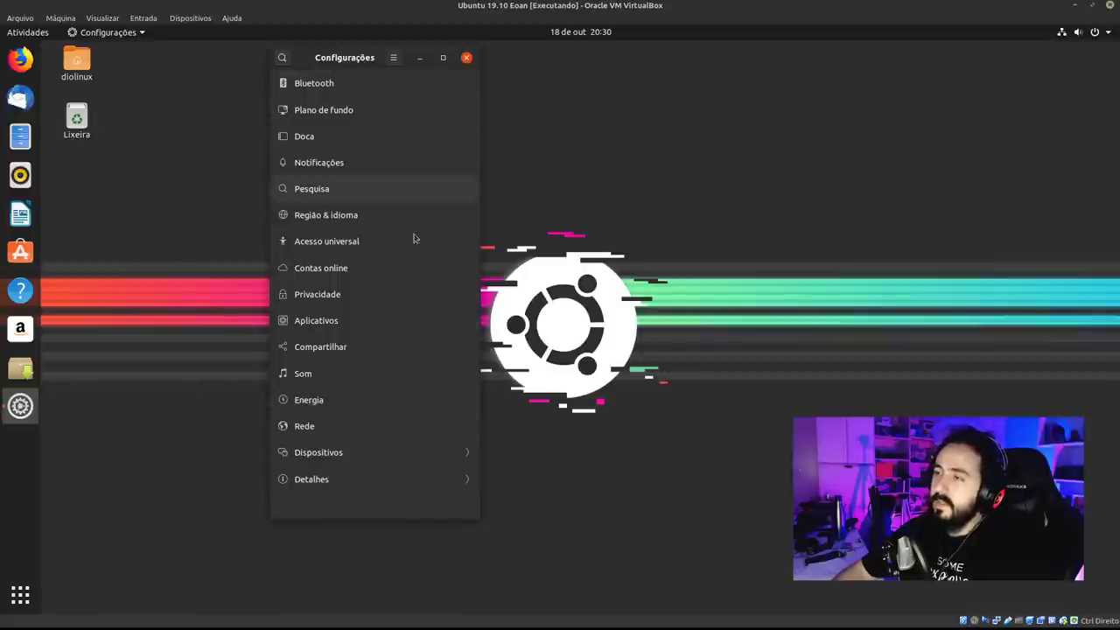
{"action": "left_click", "coordinate": [404, 483]}
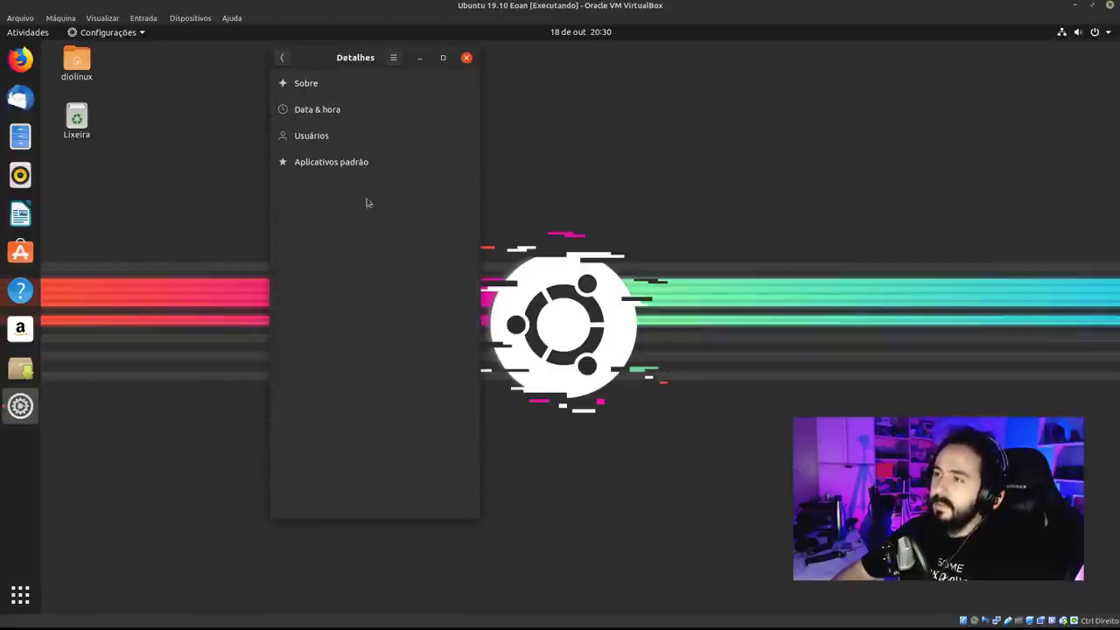
{"action": "left_click", "coordinate": [343, 86]}
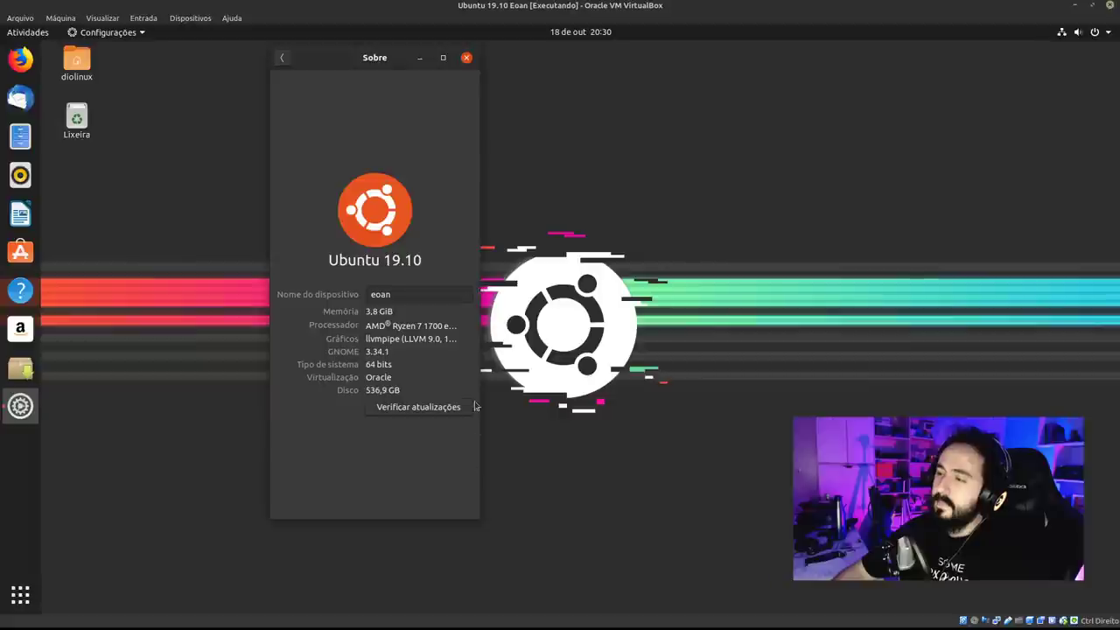
{"action": "left_click", "coordinate": [444, 410]}
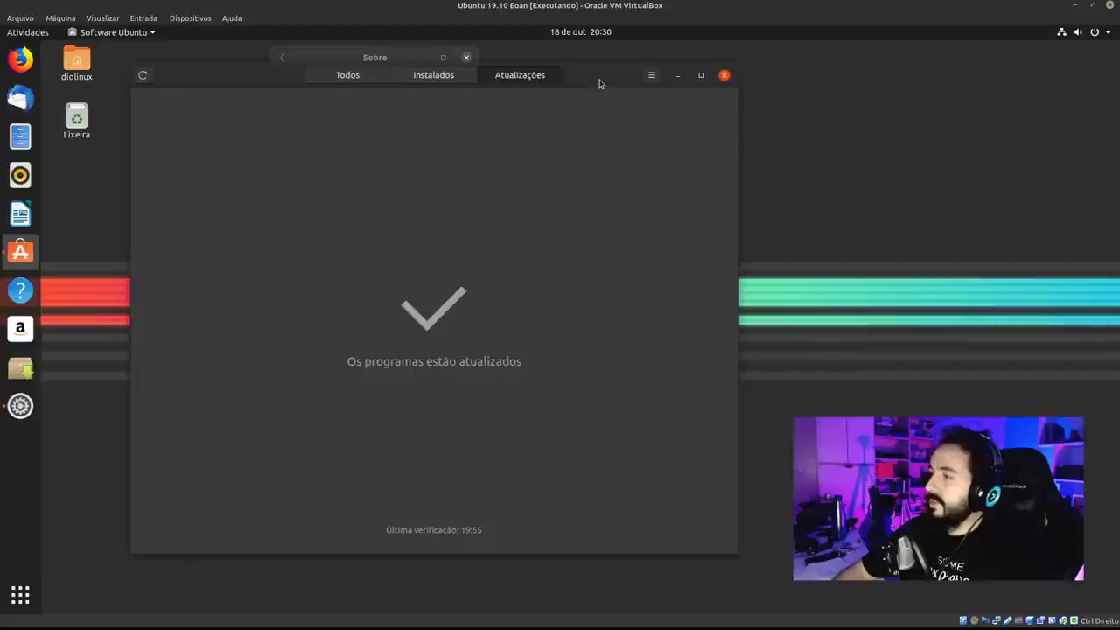
{"action": "left_click", "coordinate": [366, 62]}
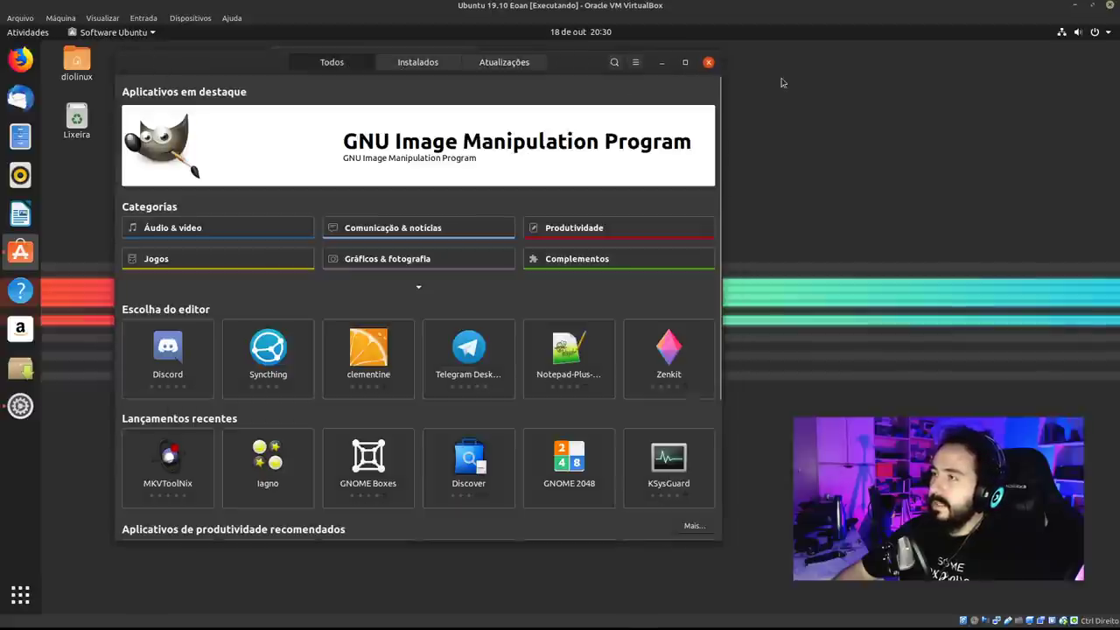
{"action": "left_click", "coordinate": [708, 63]}
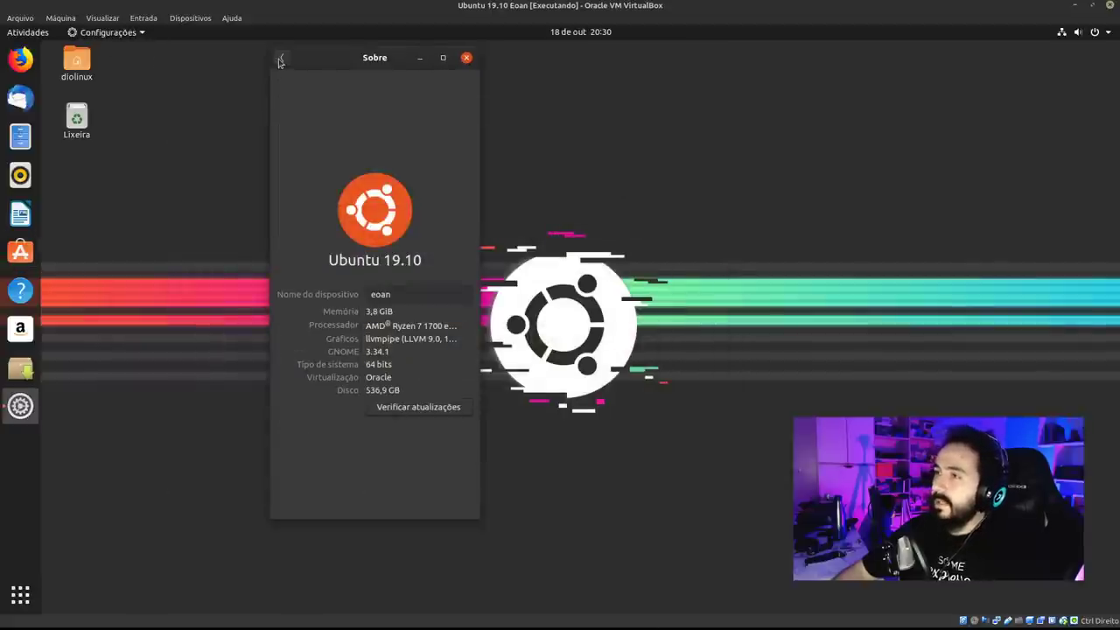
Leave Detalhes, widen the Settings window, move it left, and return to the main list.
{"action": "left_click", "coordinate": [280, 58]}
{"action": "left_click_drag", "start_coordinate": [479, 145], "coordinate": [1018, 163]}
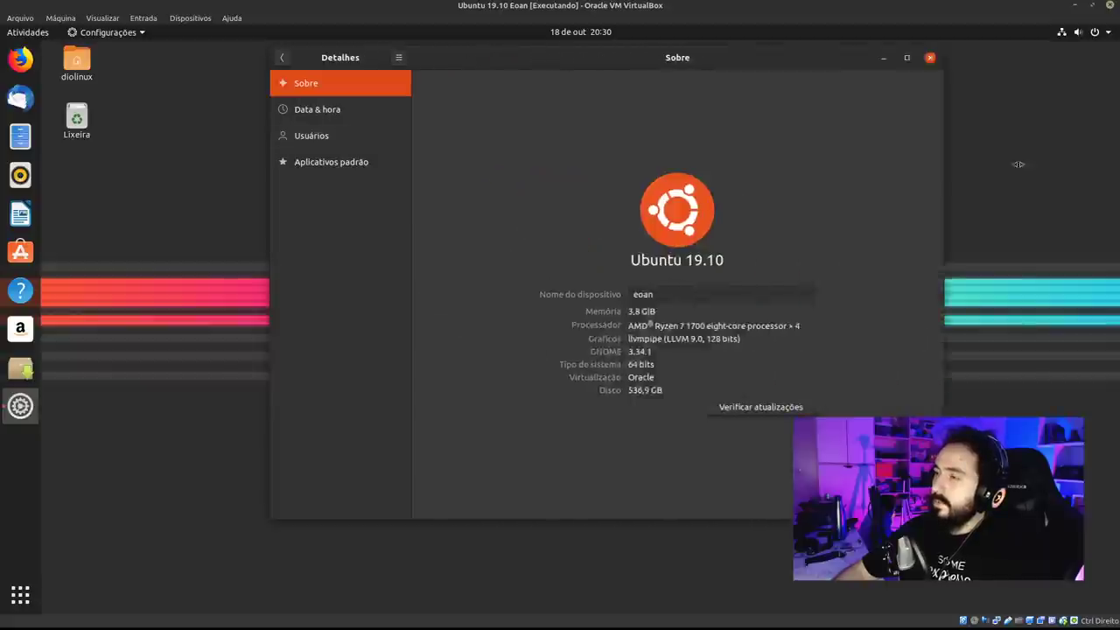
{"action": "left_click_drag", "start_coordinate": [502, 66], "coordinate": [333, 60]}
{"action": "left_click", "coordinate": [109, 54]}
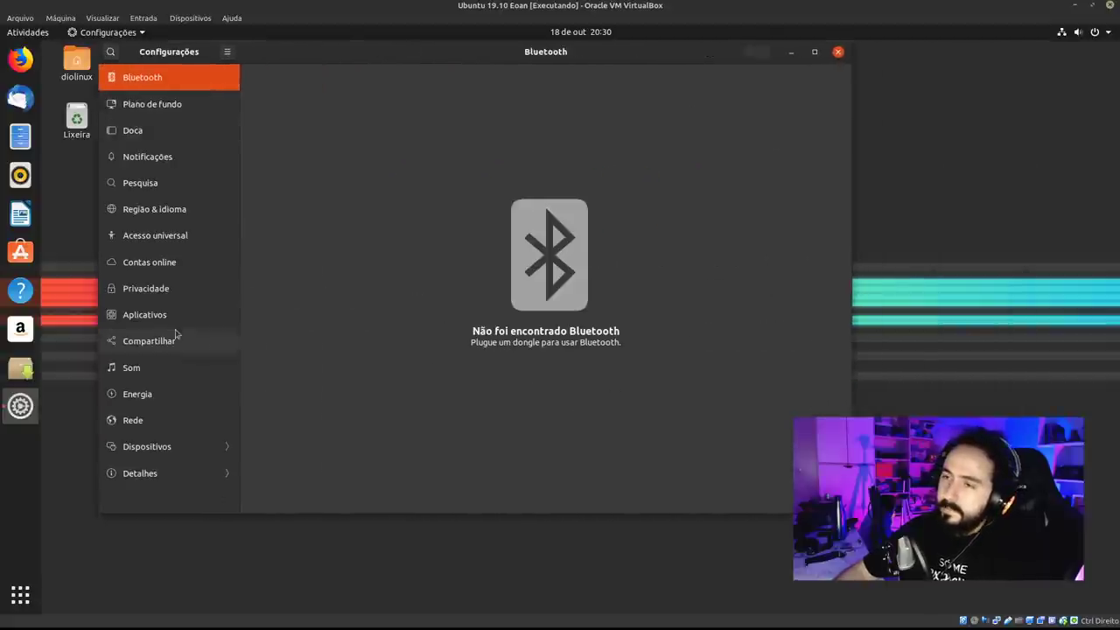
Open a terminal with the snap list, zoom its text with Ctrl++, reposition it, then open Activities.
{"action": "key", "text": "ctrl+alt+t"}
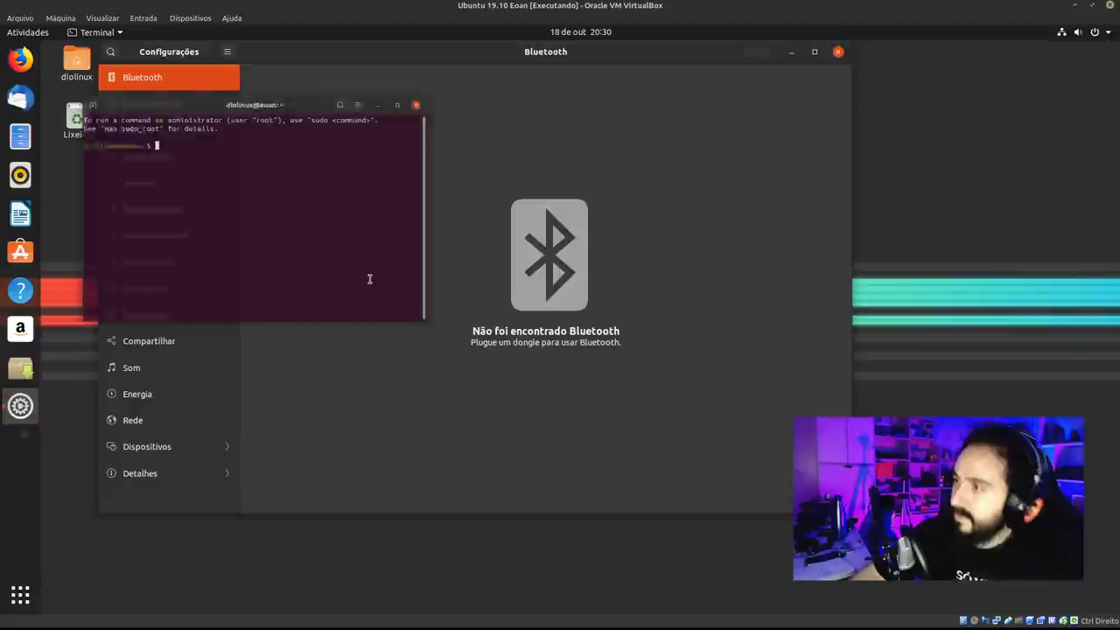
{"action": "left_click_drag", "start_coordinate": [256, 58], "coordinate": [389, 149]}
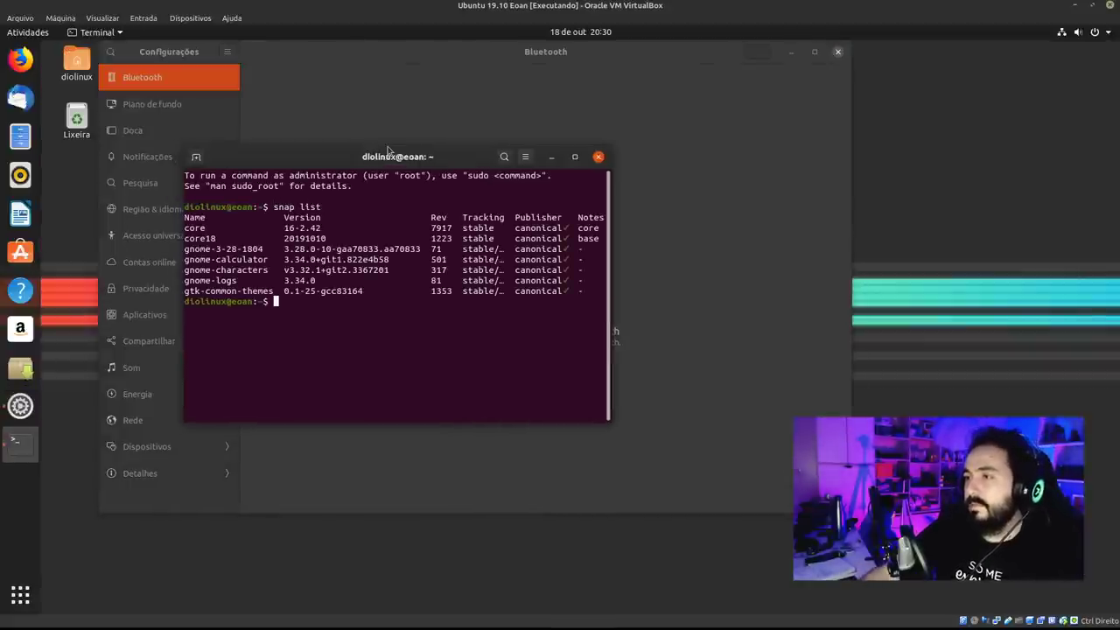
{"action": "key", "text": "ctrl+plus"}
{"action": "key", "text": "ctrl+plus"}
{"action": "key", "text": "ctrl+plus"}
{"action": "key", "text": "ctrl+plus"}
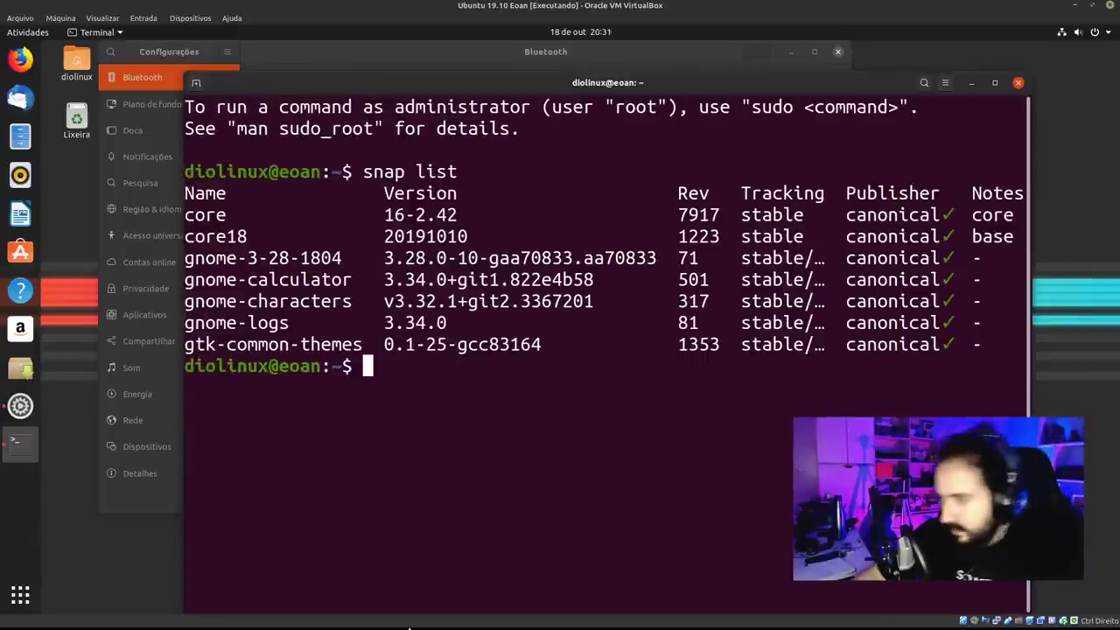
{"action": "left_click_drag", "start_coordinate": [557, 87], "coordinate": [453, 65]}
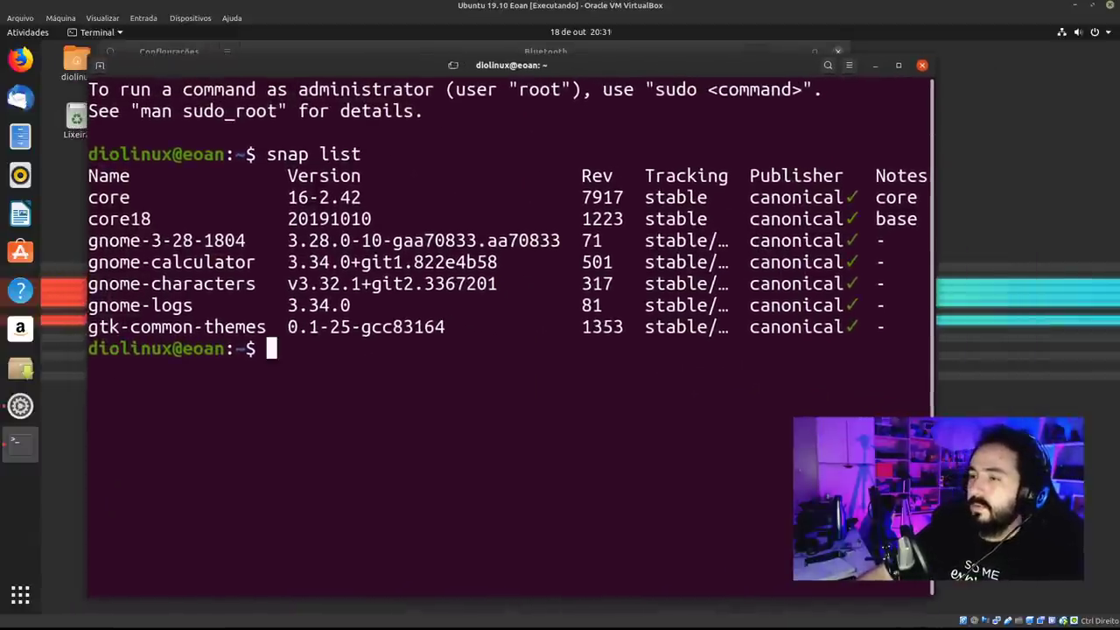
{"action": "key", "text": "super"}
{"action": "type", "text": "monit"}
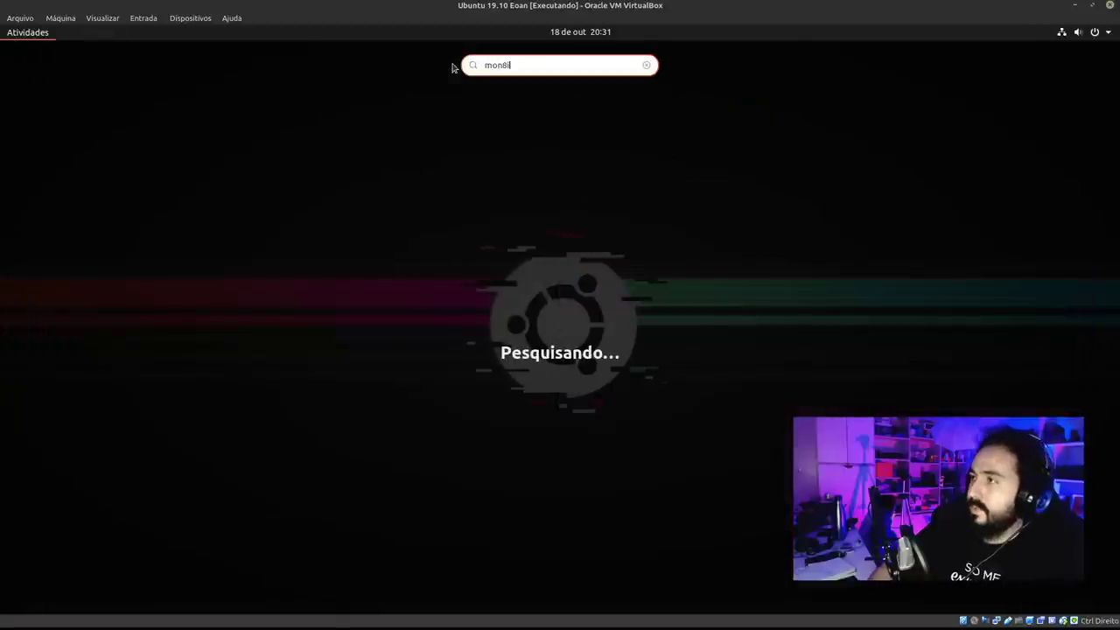
{"action": "key", "text": "Return"}
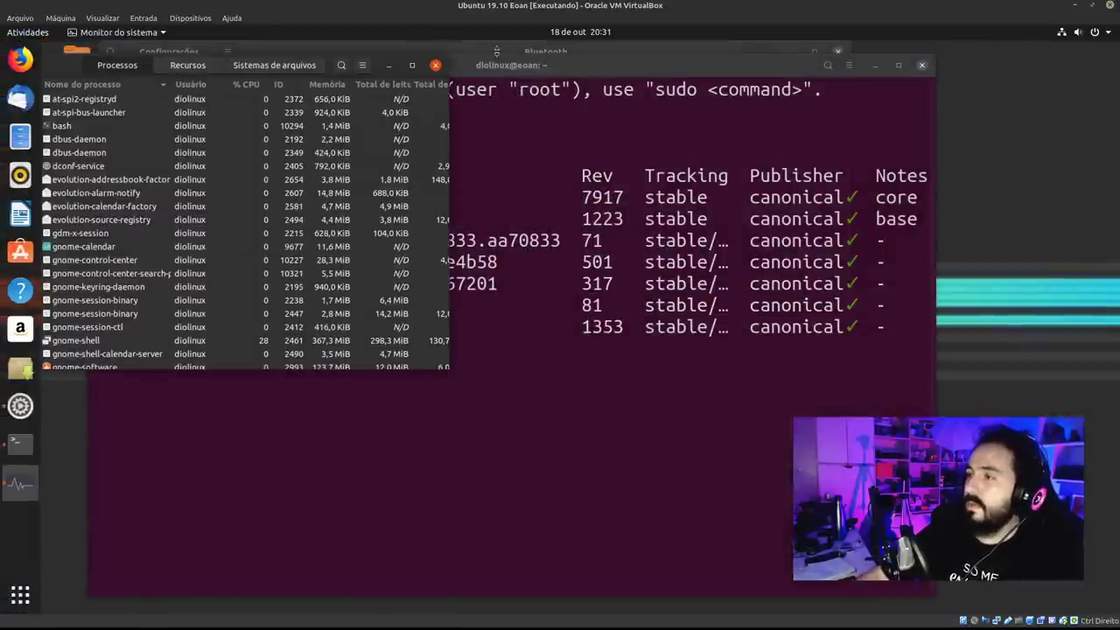
{"action": "left_click", "coordinate": [292, 66]}
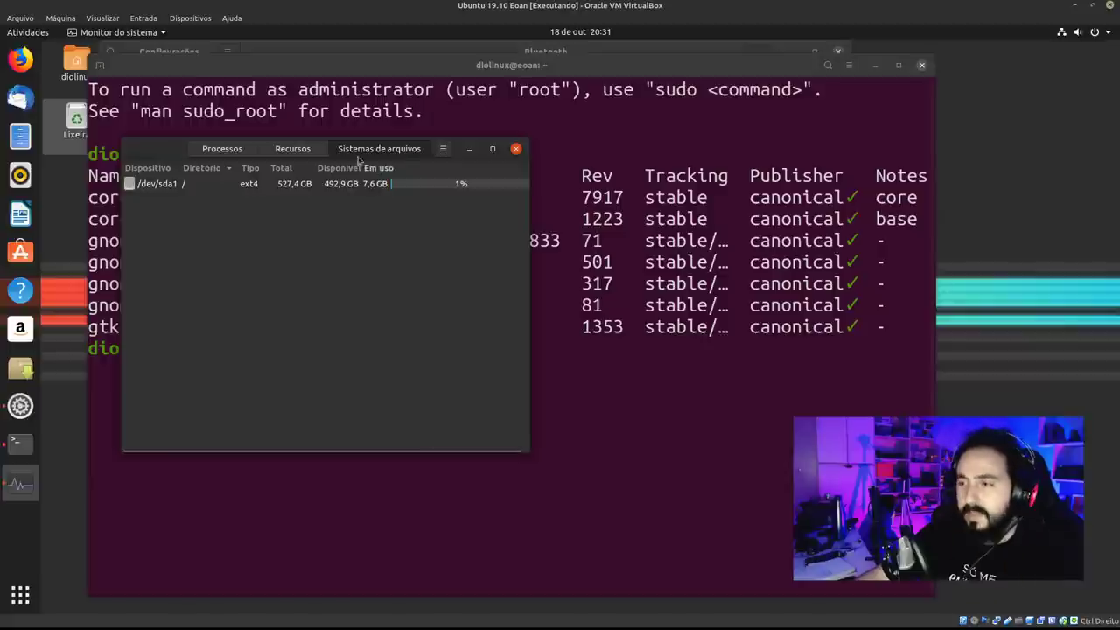
{"action": "left_click", "coordinate": [297, 149]}
{"action": "left_click", "coordinate": [235, 150]}
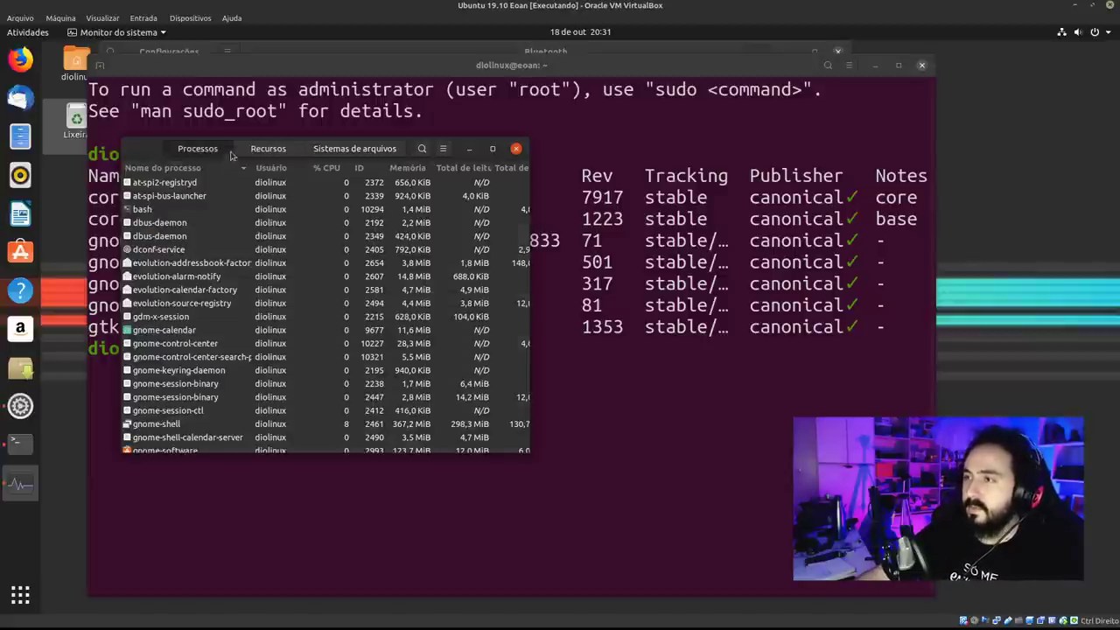
{"action": "left_click", "coordinate": [292, 154]}
{"action": "left_click", "coordinate": [402, 150]}
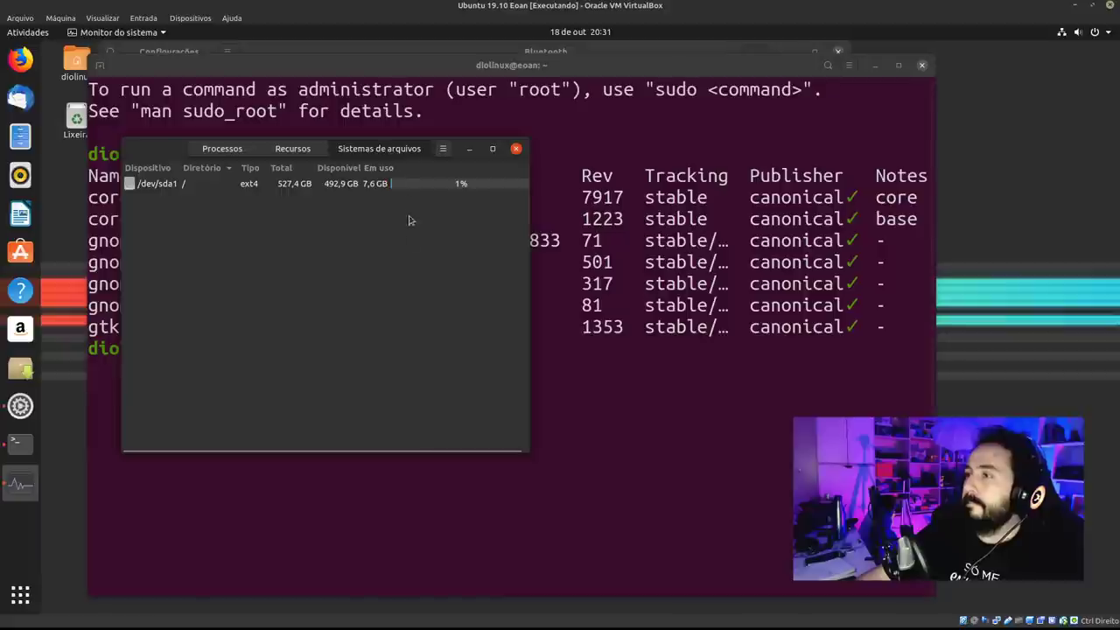
{"action": "left_click", "coordinate": [411, 187]}
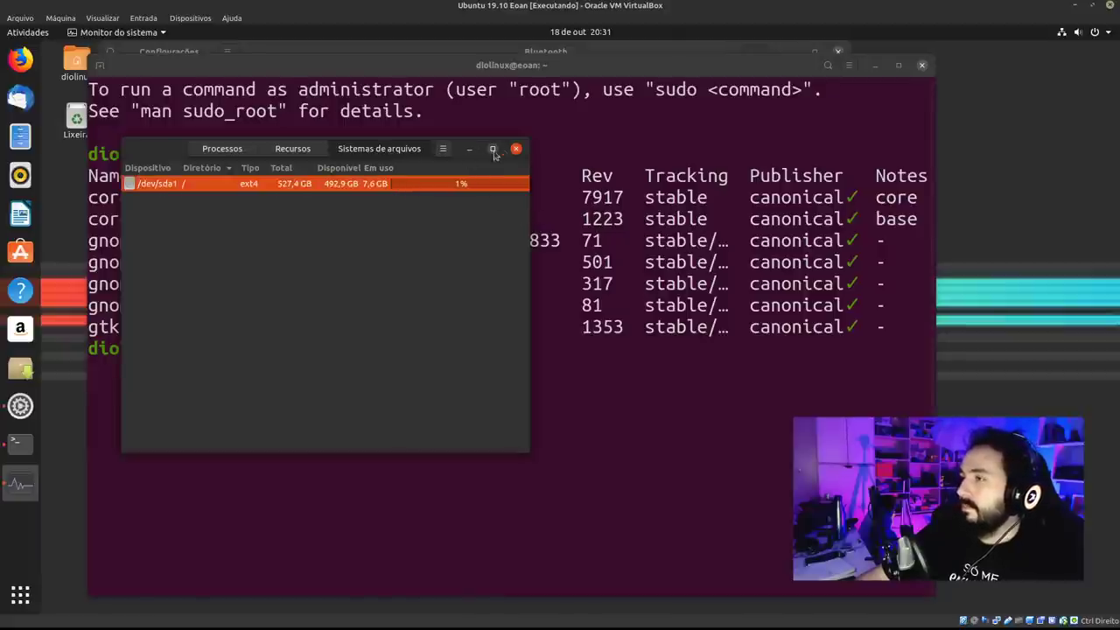
{"action": "left_click", "coordinate": [515, 150]}
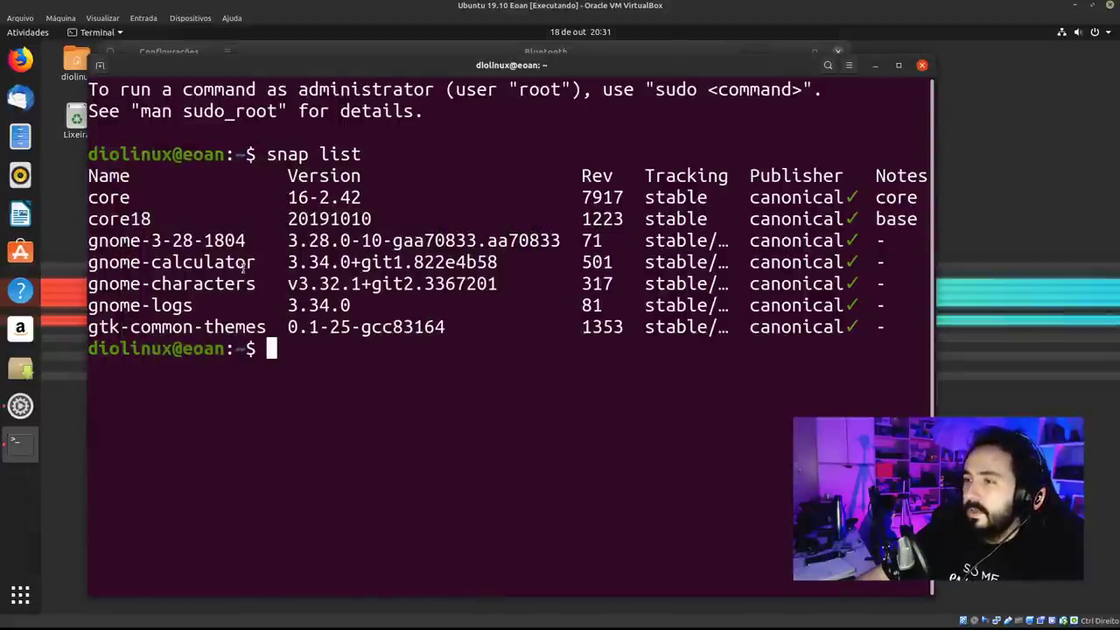
{"action": "left_click_drag", "start_coordinate": [252, 262], "coordinate": [86, 262]}
Highlight the gnome-calculator, gnome-logs and gtk-common-themes entries in the snap list.
{"action": "left_click", "coordinate": [86, 263]}
{"action": "double_click", "coordinate": [140, 306]}
{"action": "left_click", "coordinate": [267, 329]}
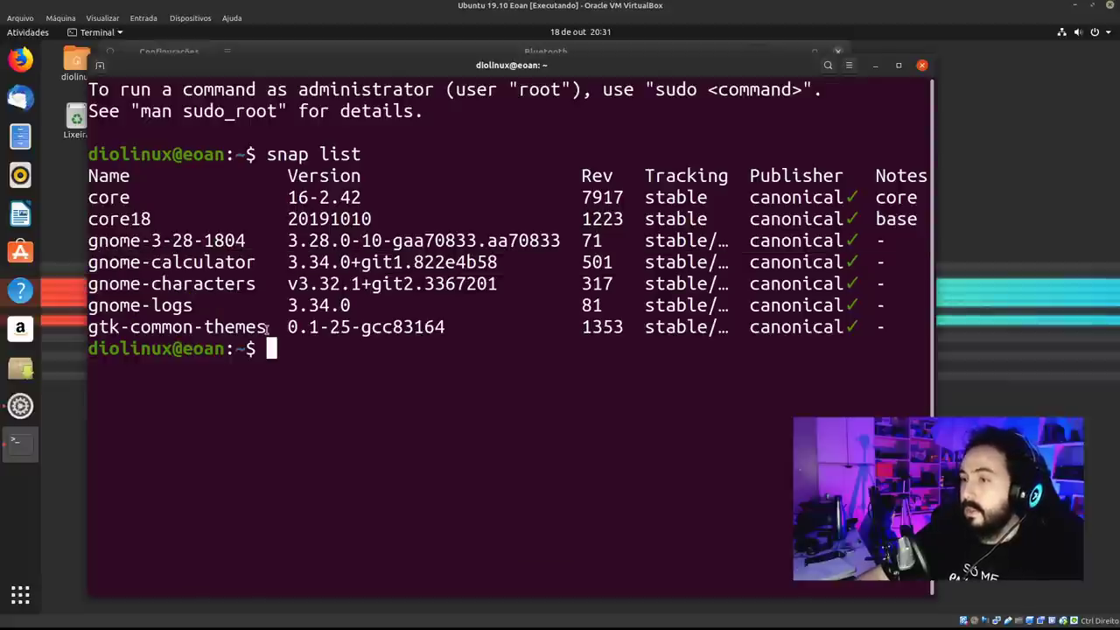
{"action": "left_click_drag", "start_coordinate": [267, 328], "coordinate": [89, 328]}
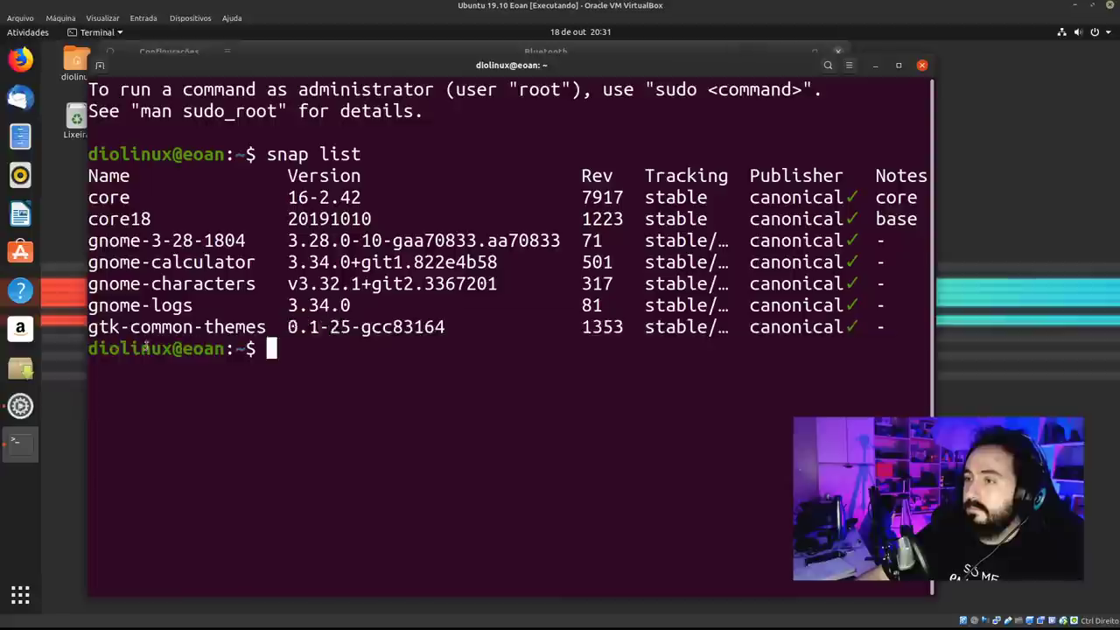
{"action": "left_click_drag", "start_coordinate": [266, 328], "coordinate": [137, 327]}
{"action": "left_click_drag", "start_coordinate": [216, 327], "coordinate": [227, 327]}
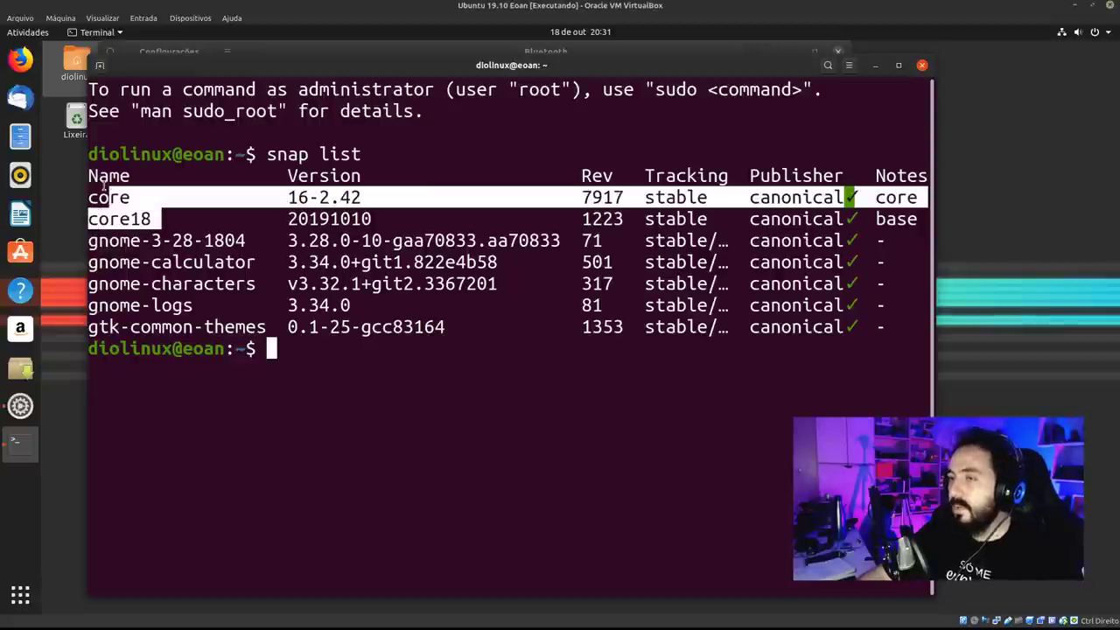
Highlight the header and core rows, widen the terminal slightly, and open Activities.
{"action": "left_click_drag", "start_coordinate": [160, 223], "coordinate": [79, 184]}
{"action": "left_click", "coordinate": [251, 280]}
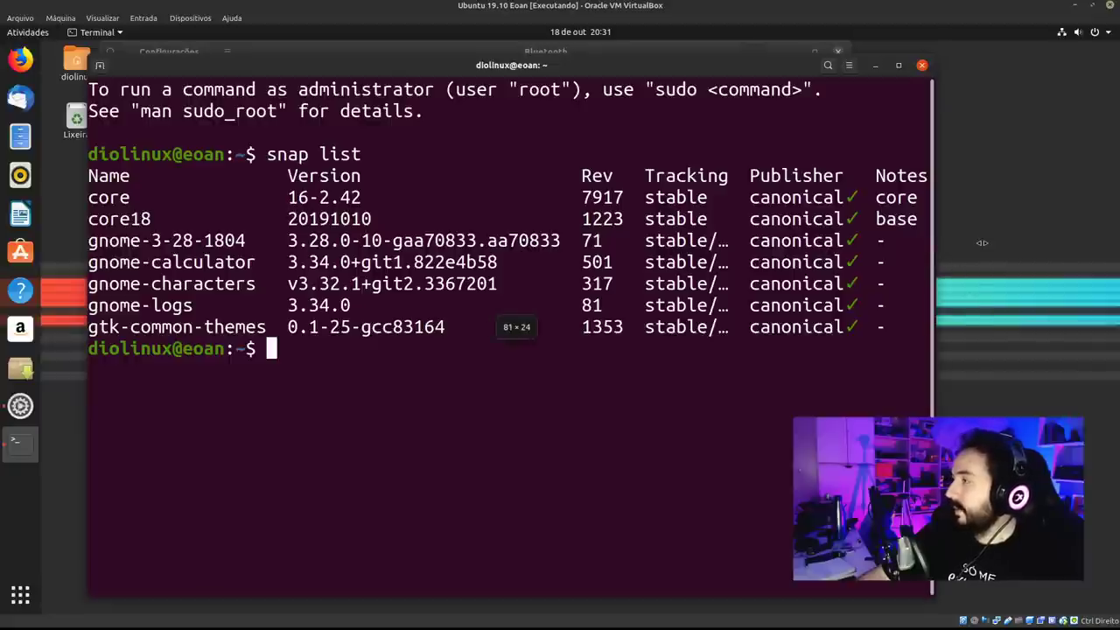
{"action": "left_click_drag", "start_coordinate": [933, 253], "coordinate": [973, 256]}
{"action": "key", "text": "super"}
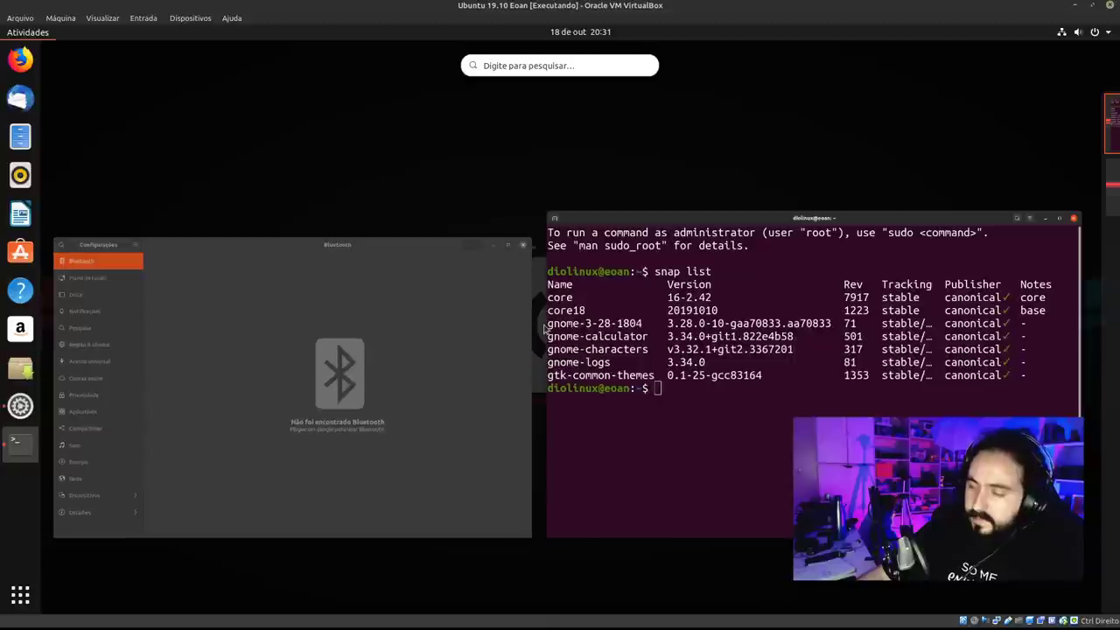
Search 'cal' in Activities and launch the Calculator.
{"action": "type", "text": "d"}
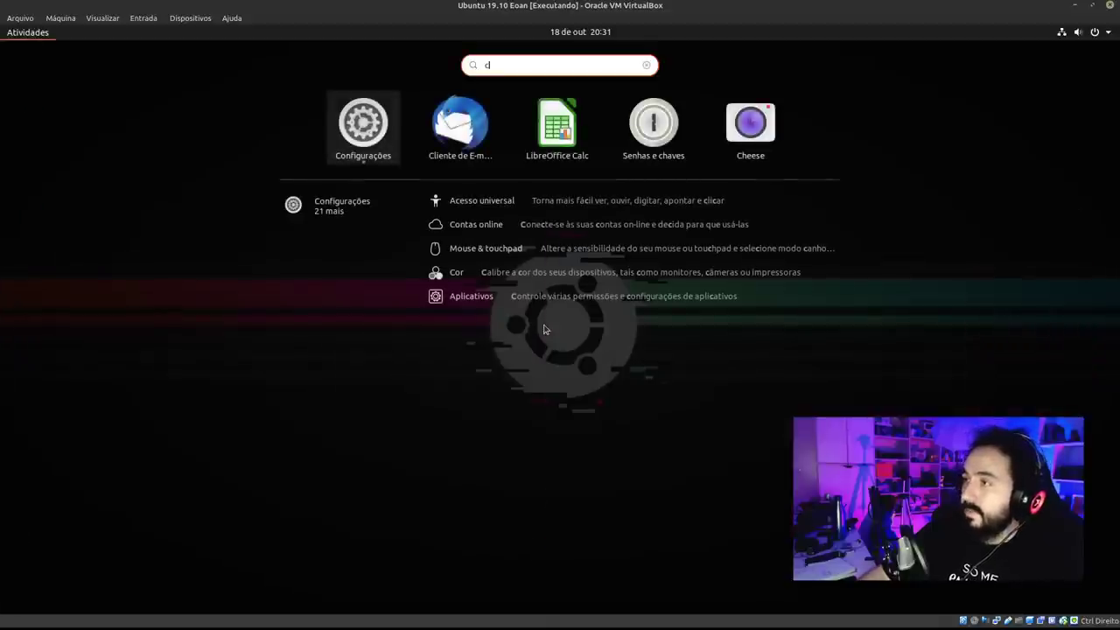
{"action": "key", "text": "BackSpace"}
{"action": "type", "text": "cal"}
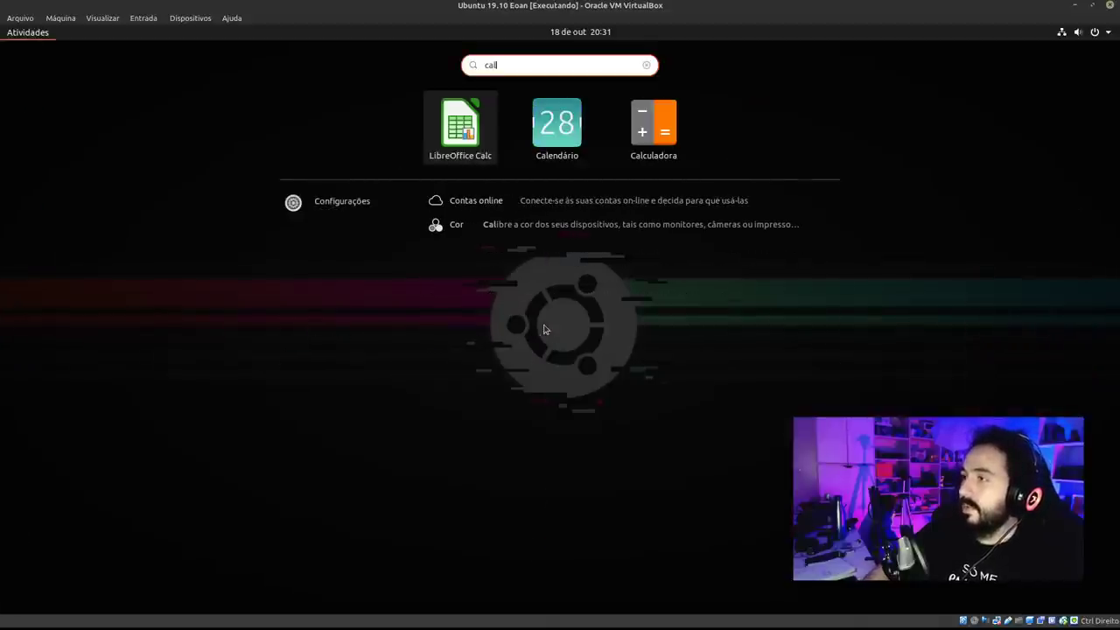
{"action": "left_click", "coordinate": [645, 131]}
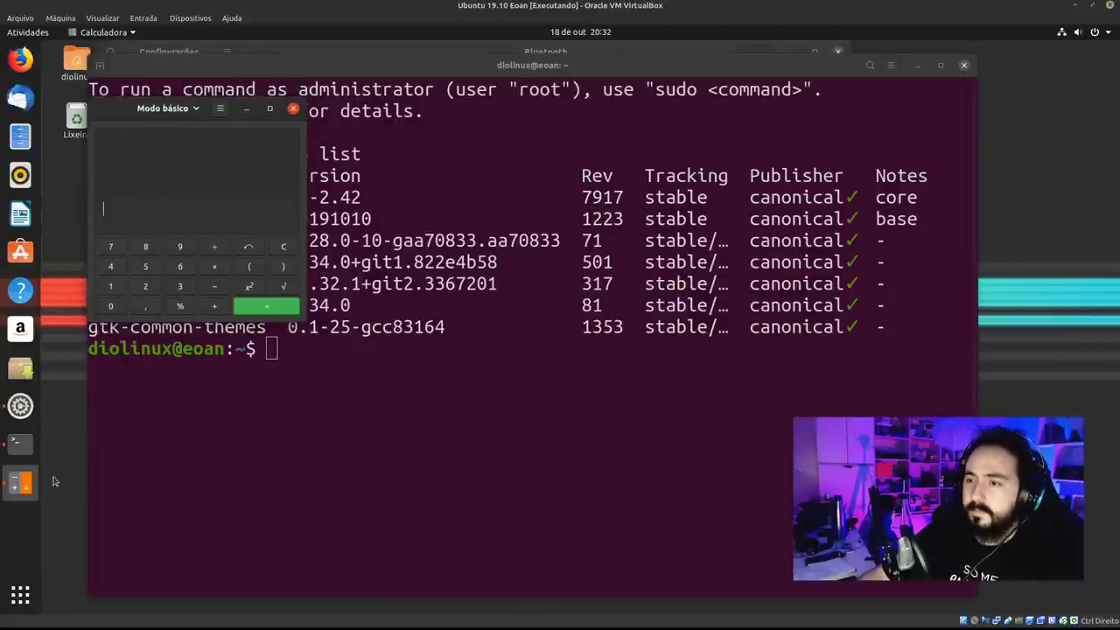
Pin the Calculator to the dock favourites, then open the home folder in Files.
{"action": "right_click", "coordinate": [13, 487]}
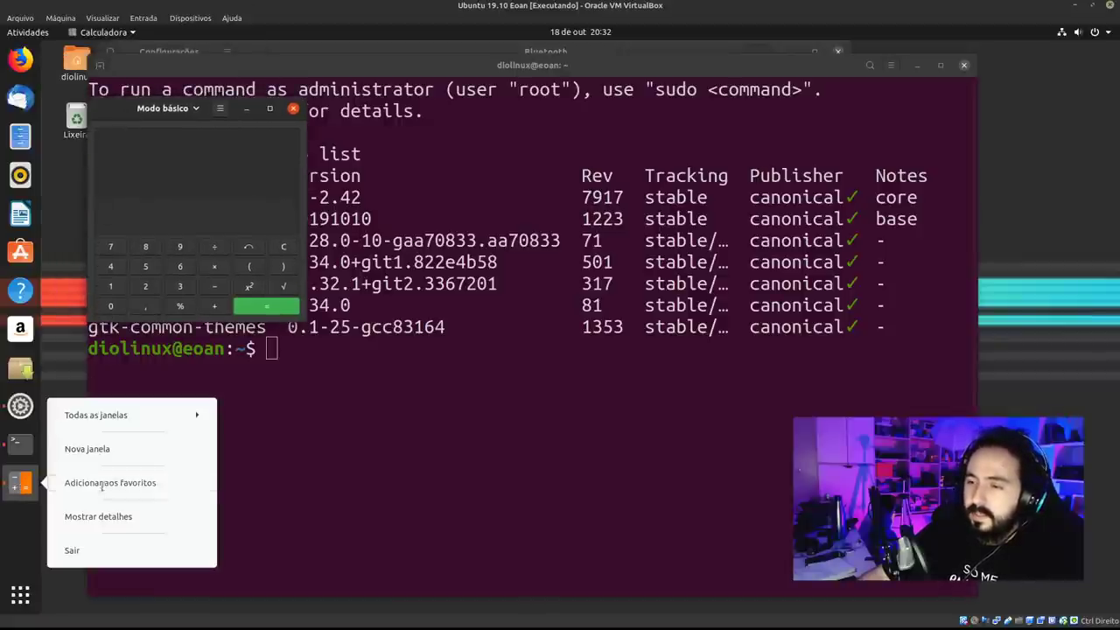
{"action": "left_click", "coordinate": [105, 485]}
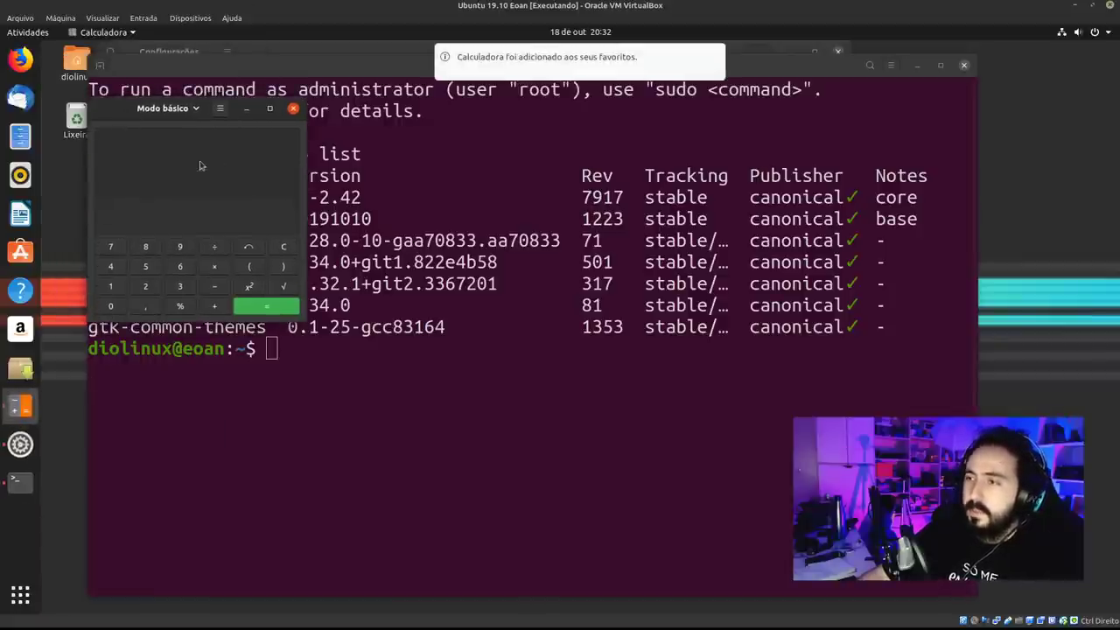
{"action": "left_click", "coordinate": [171, 111]}
{"action": "left_click", "coordinate": [172, 111]}
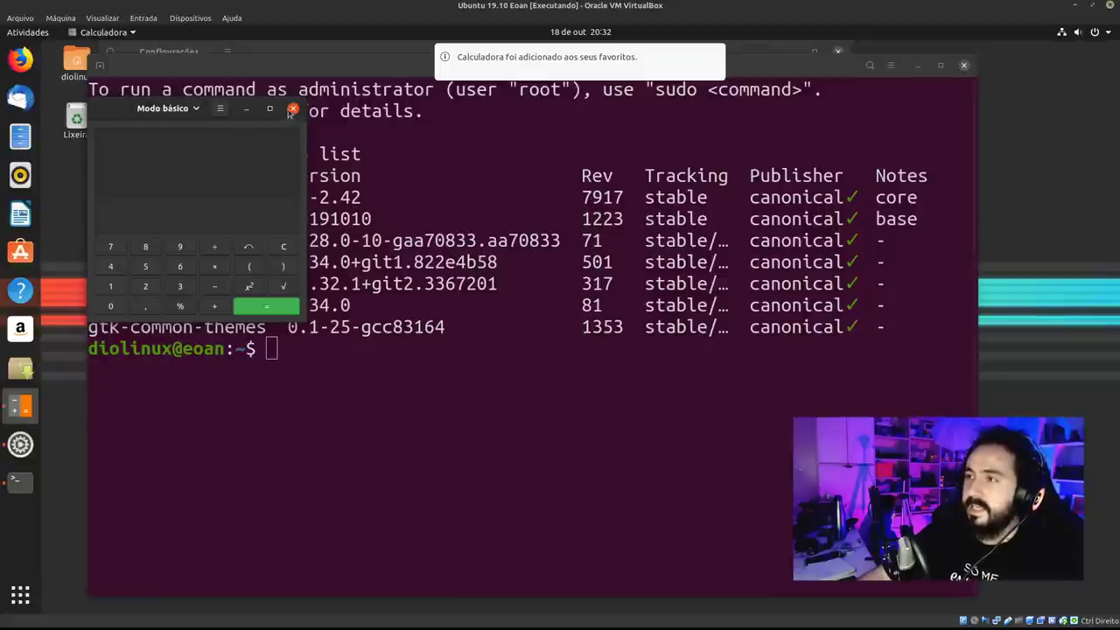
{"action": "left_click", "coordinate": [20, 135]}
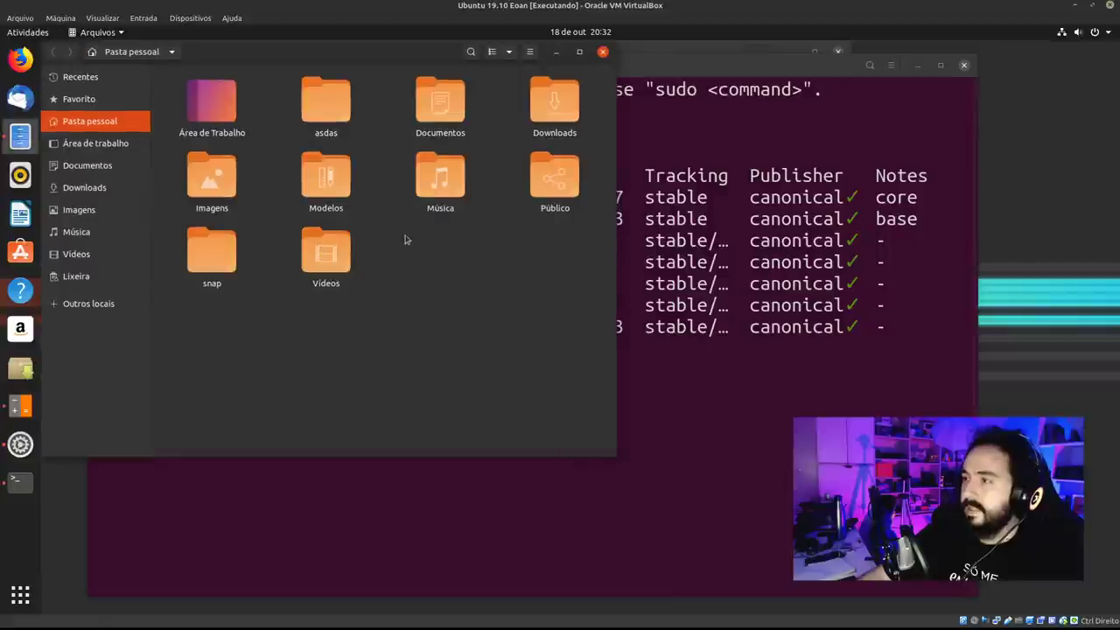
Browse snap > gnome-calculator in Files, centre the window, and close the Calculator.
{"action": "double_click", "coordinate": [228, 288]}
{"action": "double_click", "coordinate": [223, 109]}
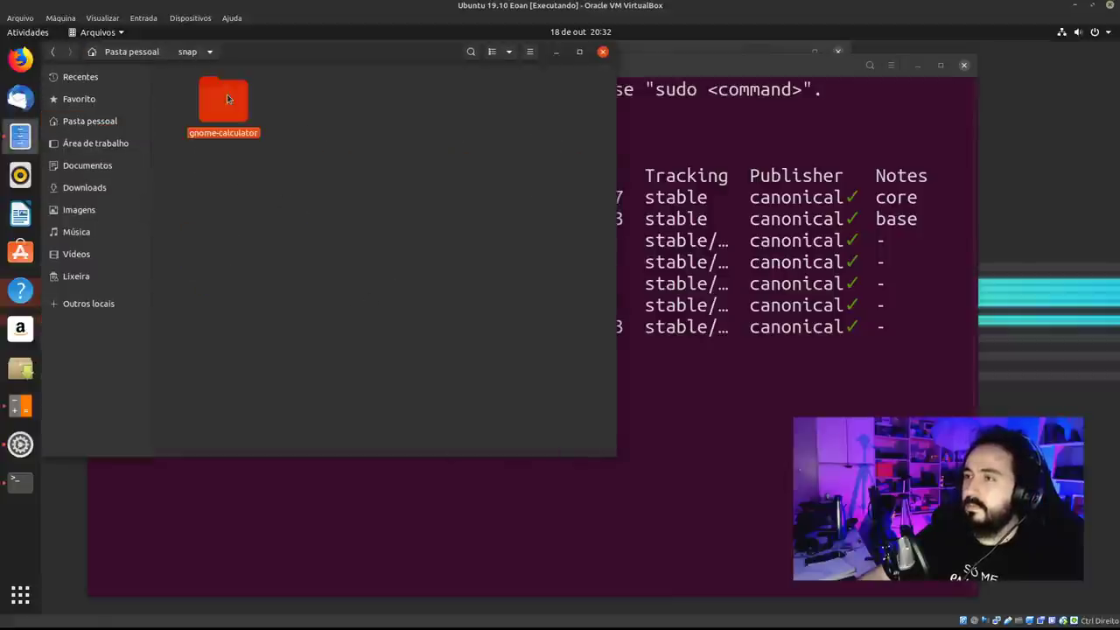
{"action": "left_click", "coordinate": [188, 52]}
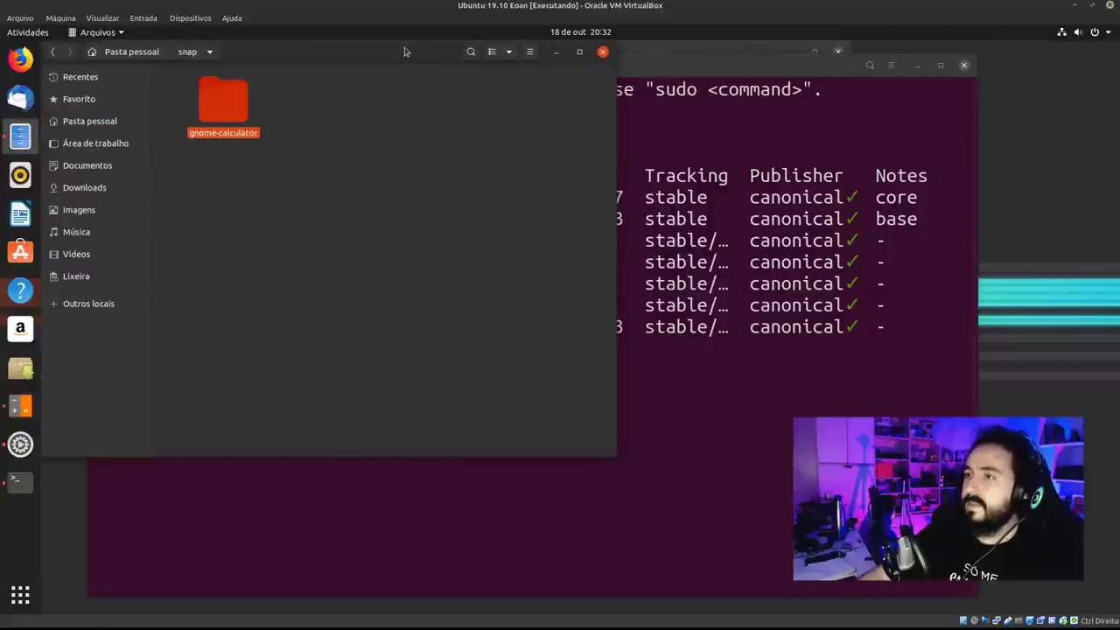
{"action": "left_click_drag", "start_coordinate": [219, 52], "coordinate": [445, 168]}
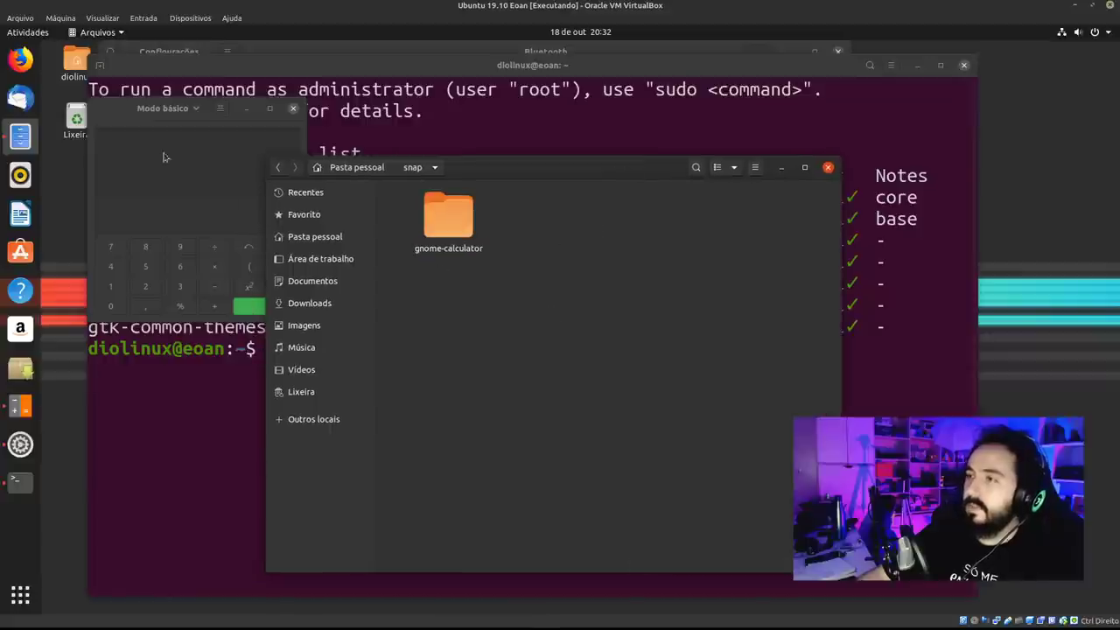
{"action": "left_click", "coordinate": [293, 111]}
Relaunch and close the Calculator, then search 'carl' and launch Characters.
{"action": "left_click", "coordinate": [20, 405]}
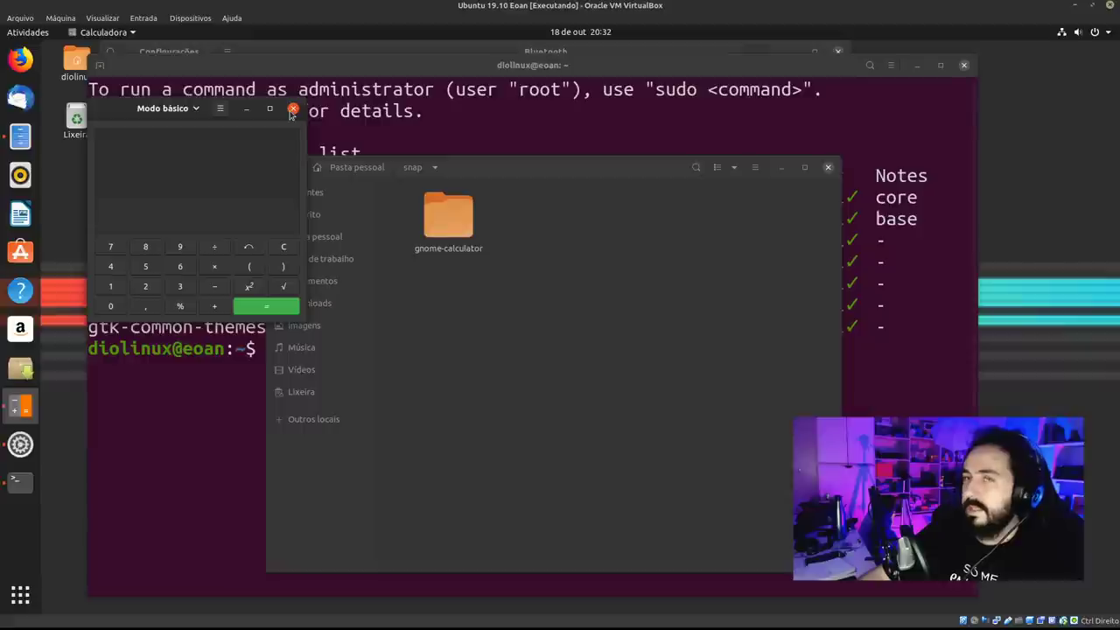
{"action": "left_click", "coordinate": [294, 110]}
{"action": "left_click_drag", "start_coordinate": [475, 163], "coordinate": [370, 144]}
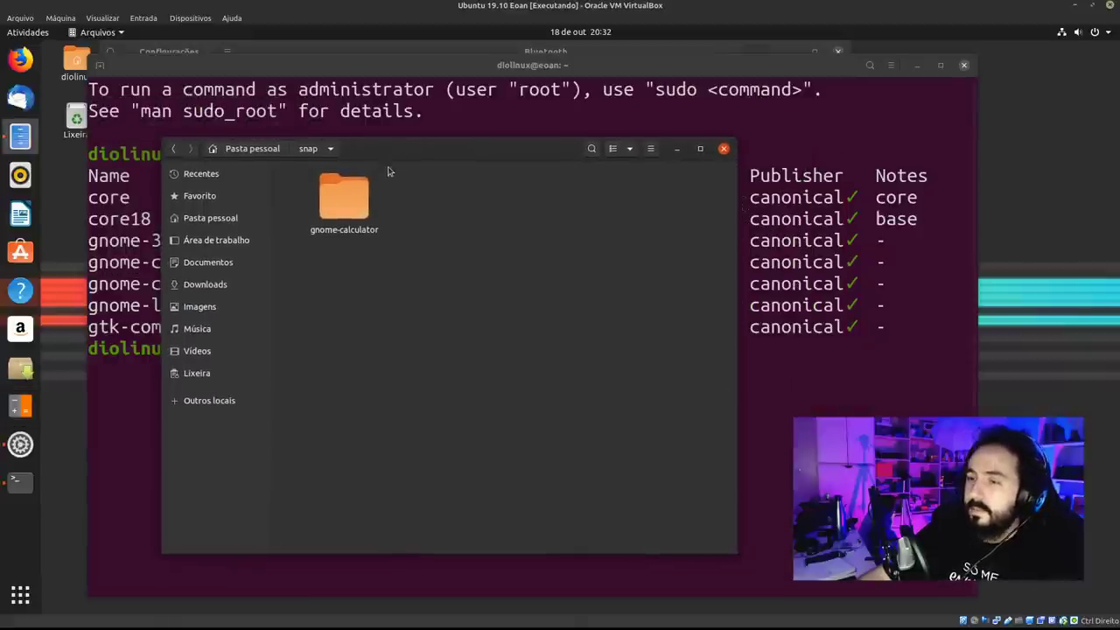
{"action": "key", "text": "super"}
{"action": "type", "text": "carl"}
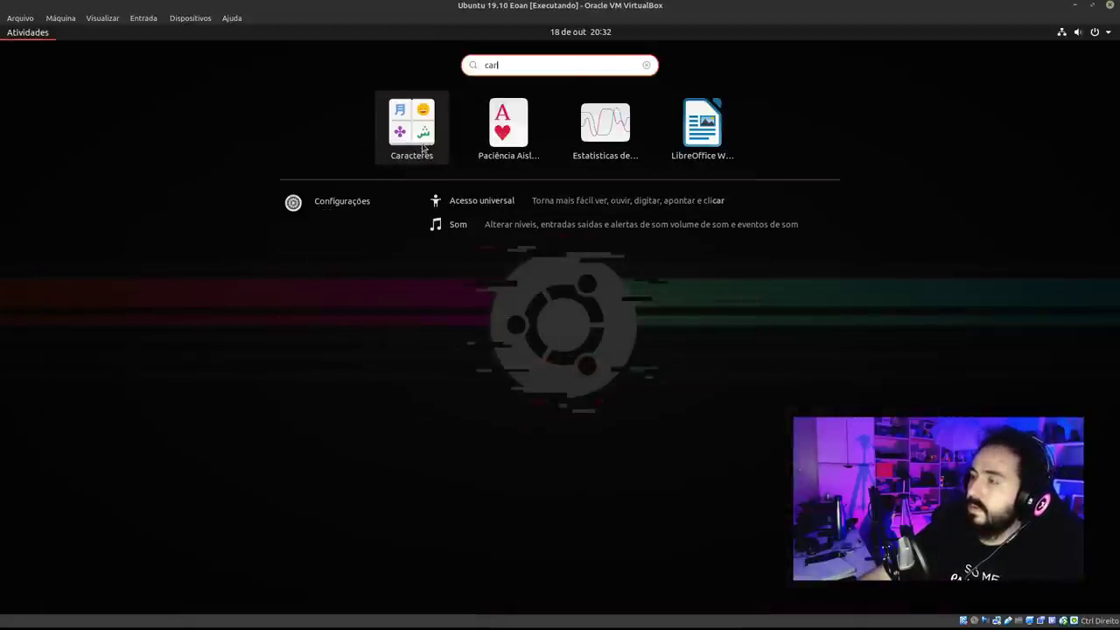
{"action": "left_click", "coordinate": [422, 145]}
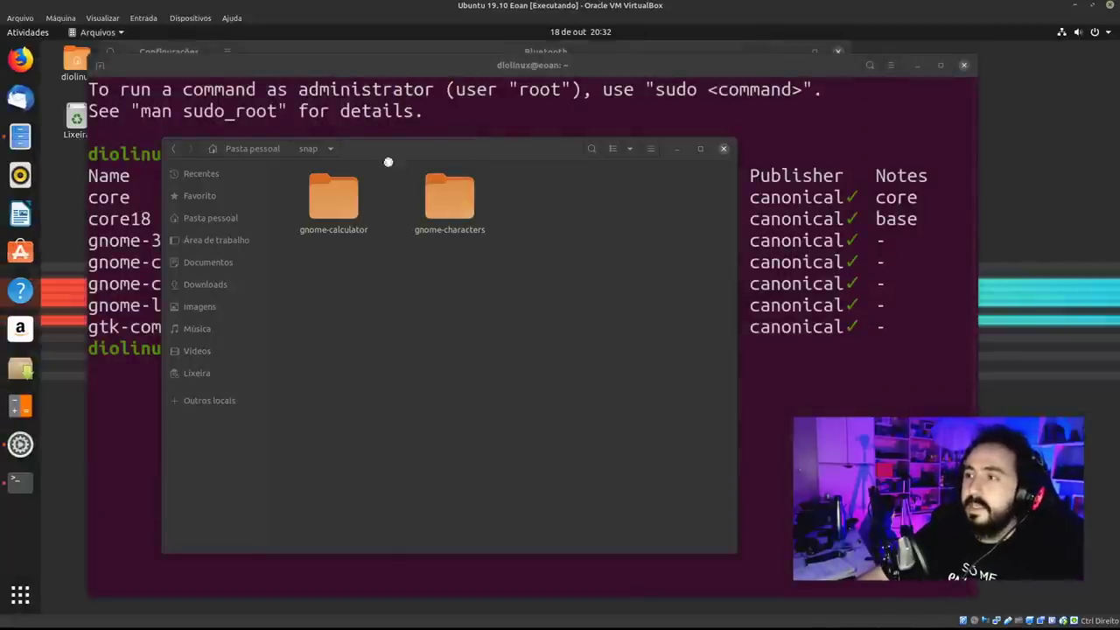
Return Files to home, move Characters left, and reopen the snap folder.
{"action": "left_click", "coordinate": [269, 150]}
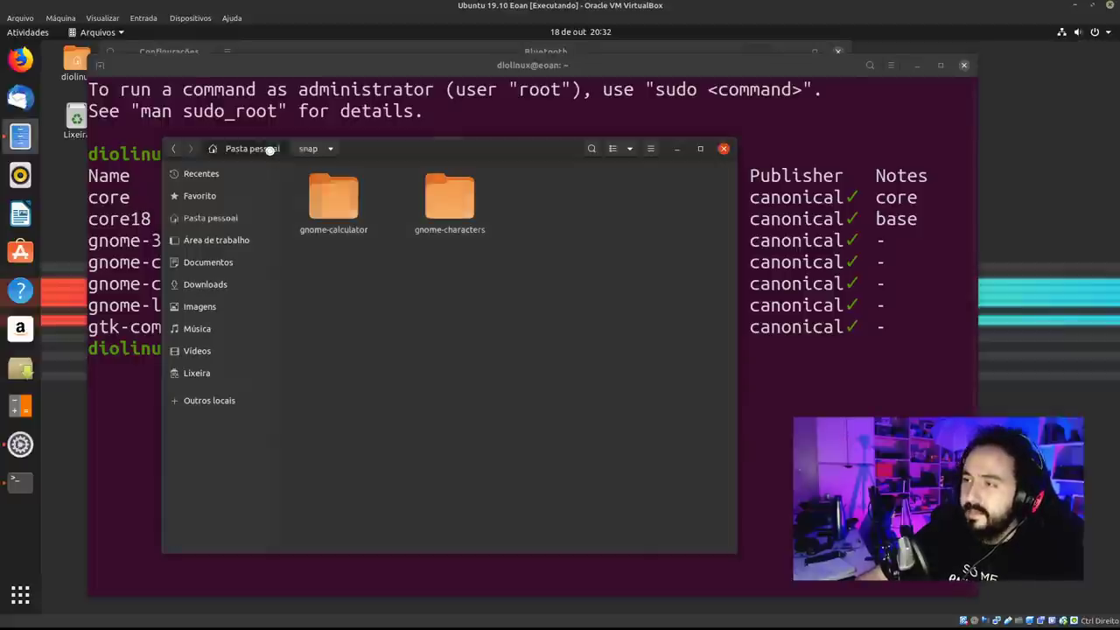
{"action": "left_click_drag", "start_coordinate": [895, 145], "coordinate": [622, 147]}
{"action": "left_click", "coordinate": [367, 369]}
{"action": "left_click", "coordinate": [394, 420]}
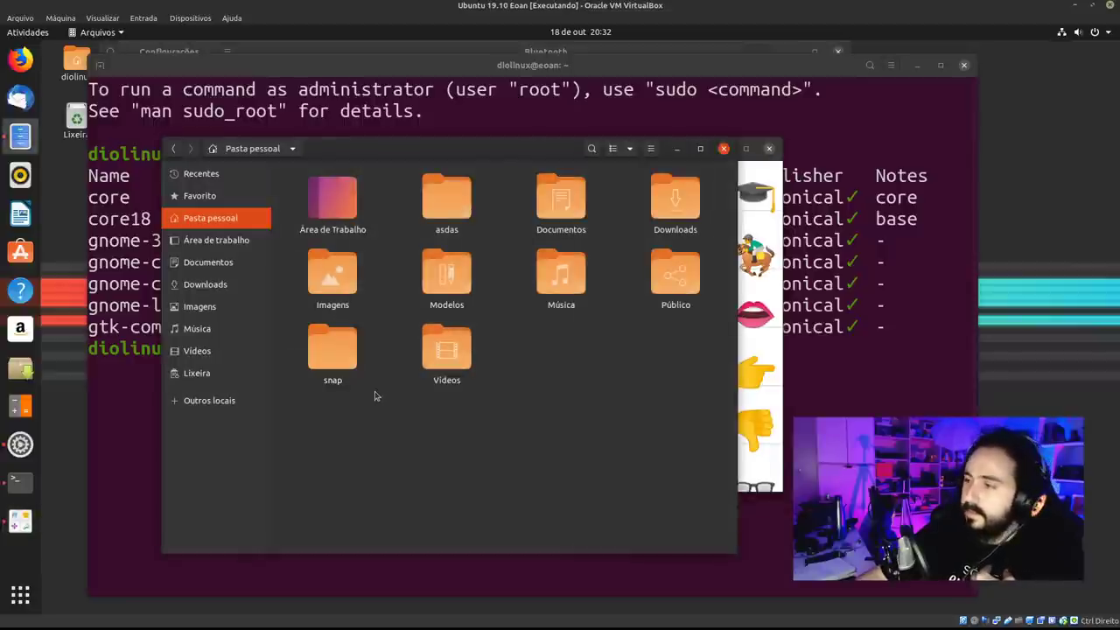
{"action": "double_click", "coordinate": [346, 366]}
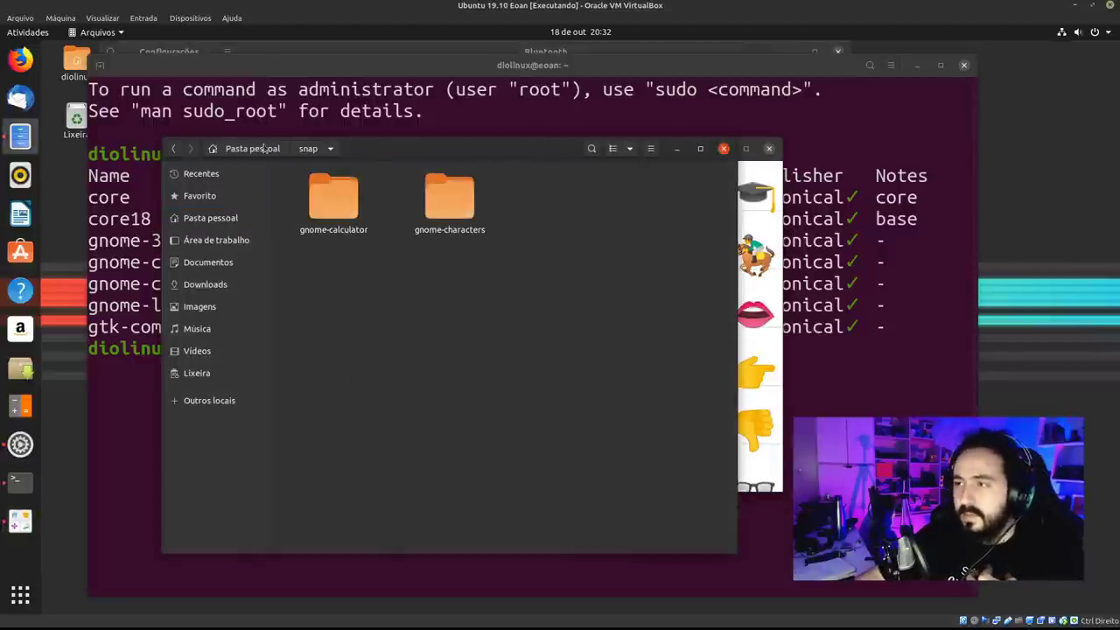
Go back to the home folder, toggle hidden files on and off with Ctrl+H, then close Files.
{"action": "right_click", "coordinate": [264, 149]}
{"action": "left_click", "coordinate": [306, 164]}
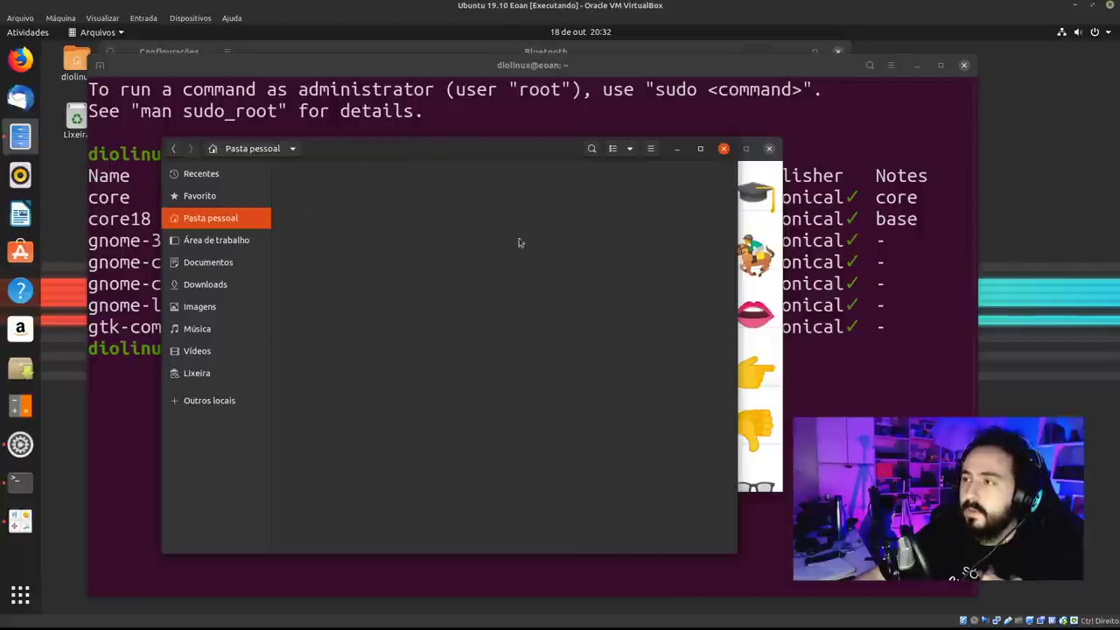
{"action": "right_click", "coordinate": [506, 392]}
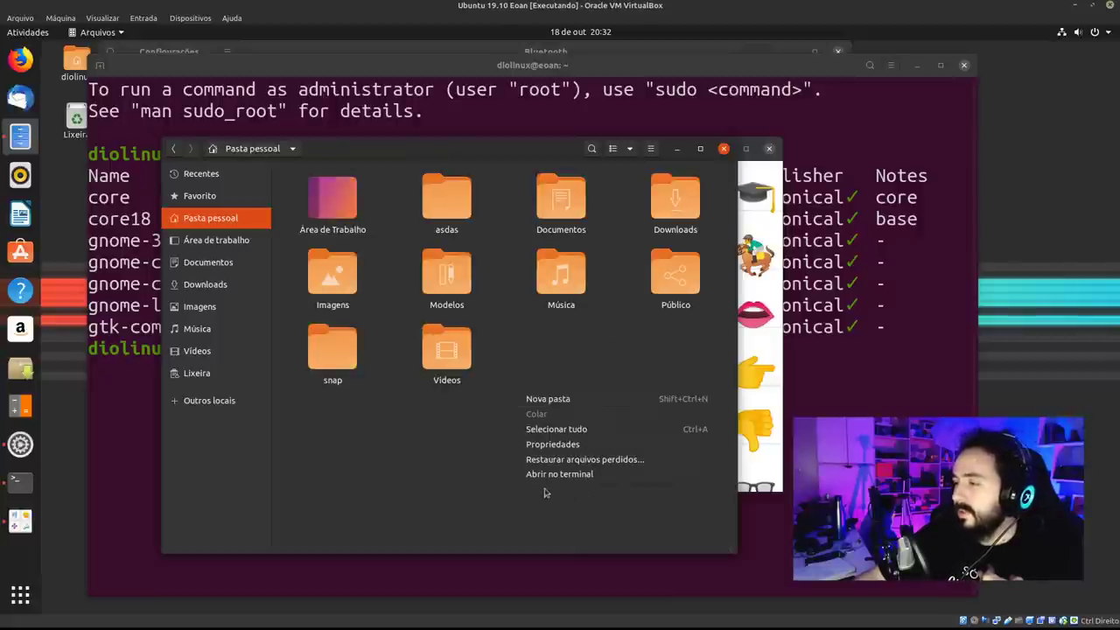
{"action": "left_click", "coordinate": [379, 499]}
{"action": "key", "text": "ctrl+h"}
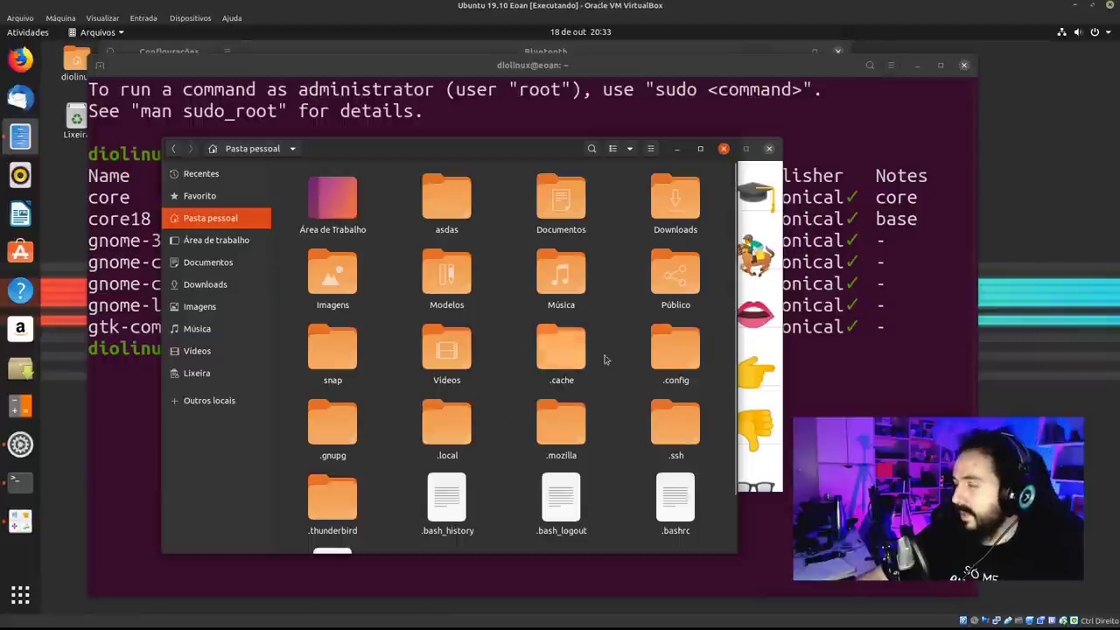
{"action": "key", "text": "ctrl+h"}
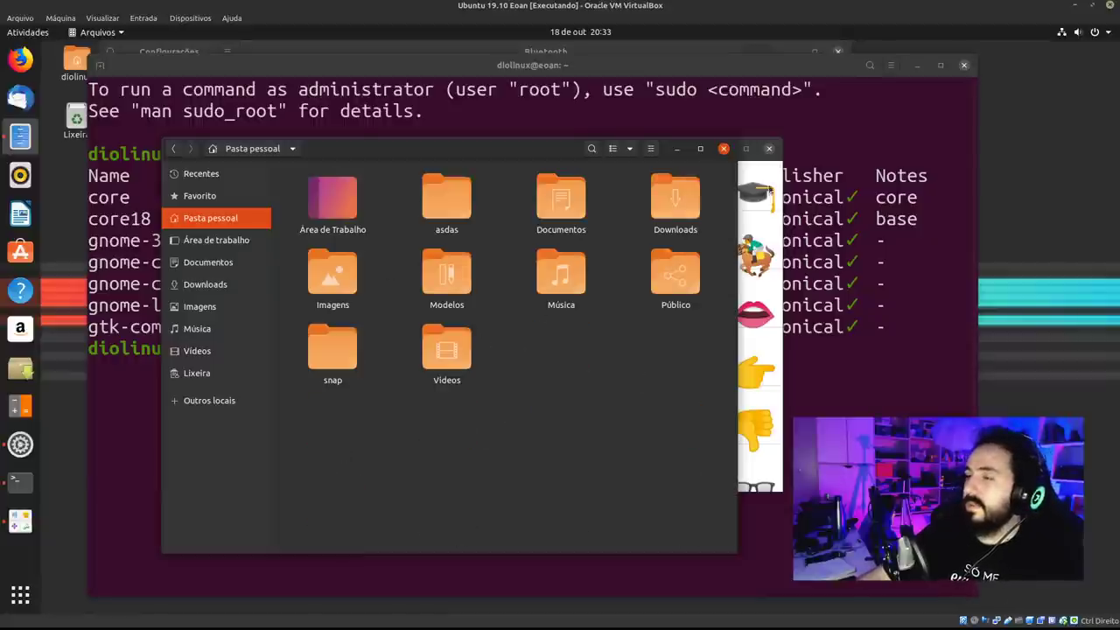
{"action": "left_click", "coordinate": [723, 148]}
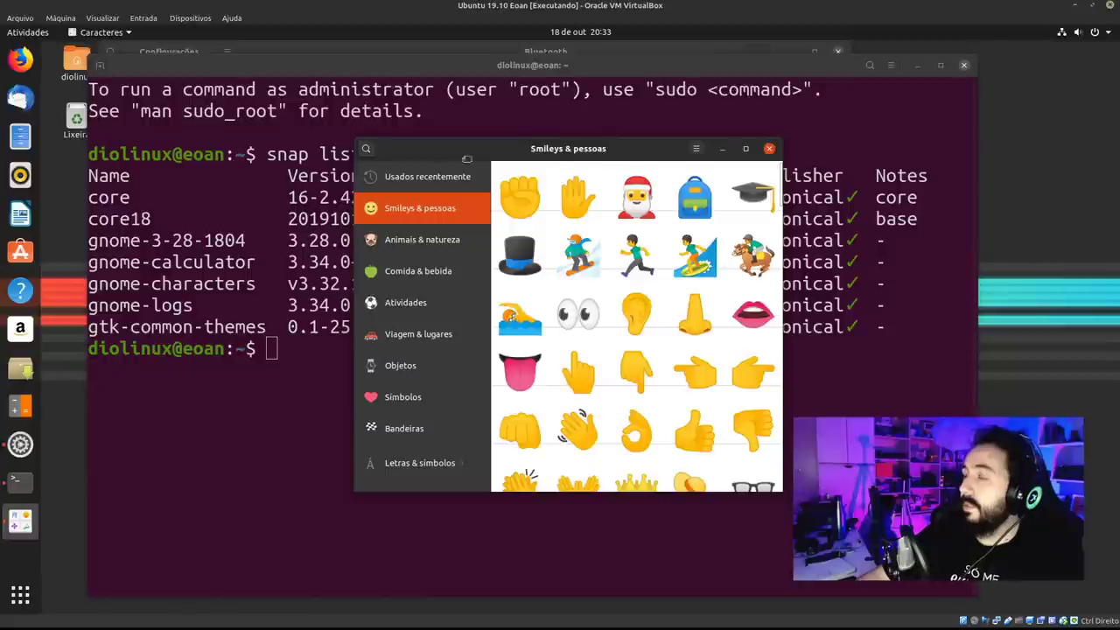
Move Characters left and add it to the dock favourites.
{"action": "left_click_drag", "start_coordinate": [467, 158], "coordinate": [271, 155]}
{"action": "right_click", "coordinate": [20, 522]}
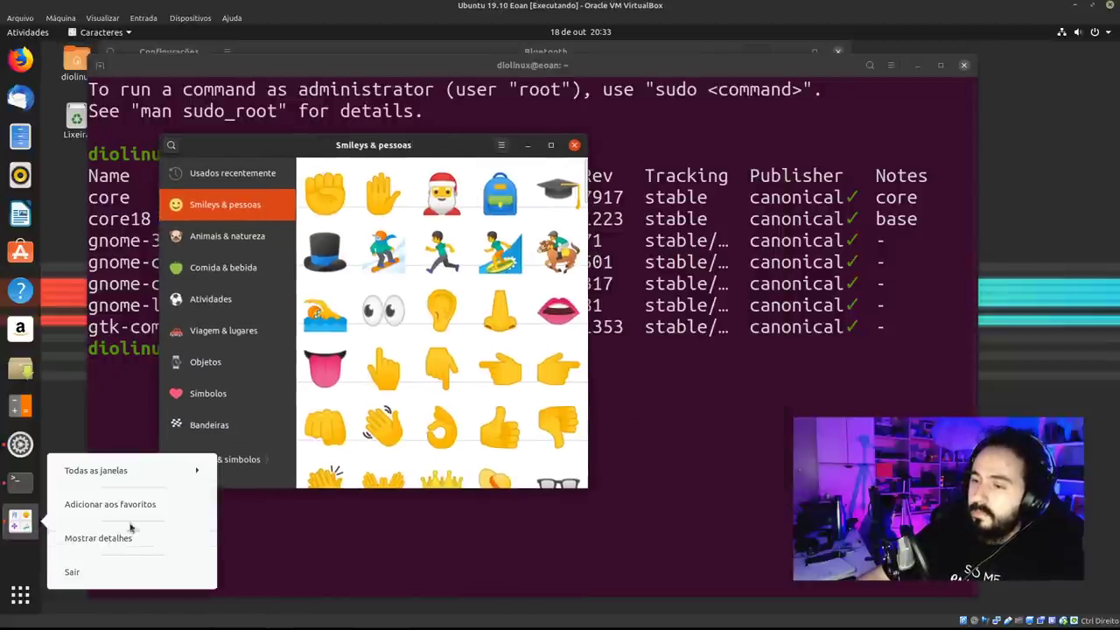
{"action": "left_click", "coordinate": [122, 505]}
{"action": "left_click", "coordinate": [445, 377]}
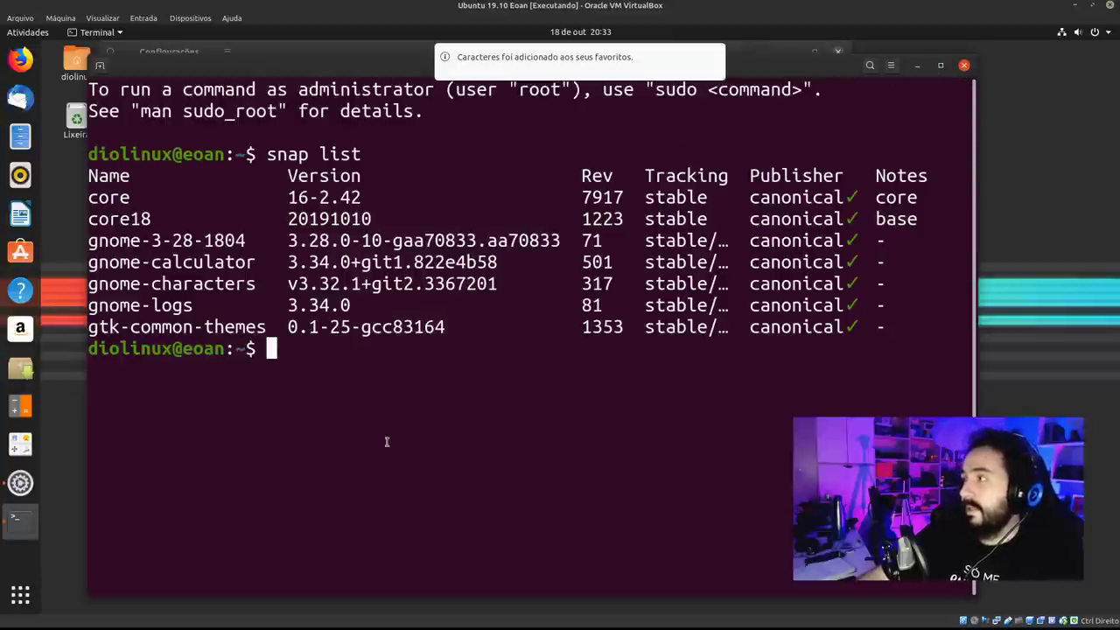
{"action": "left_click", "coordinate": [20, 444]}
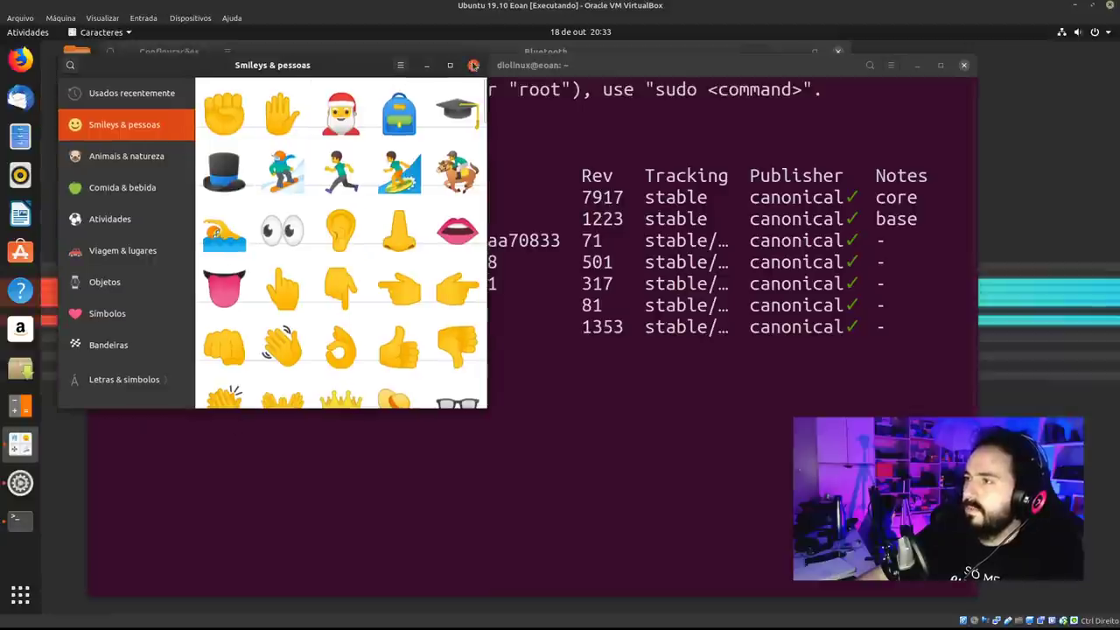
Close Characters, highlight part of a version number in the terminal, and open Activities.
{"action": "left_click", "coordinate": [473, 66]}
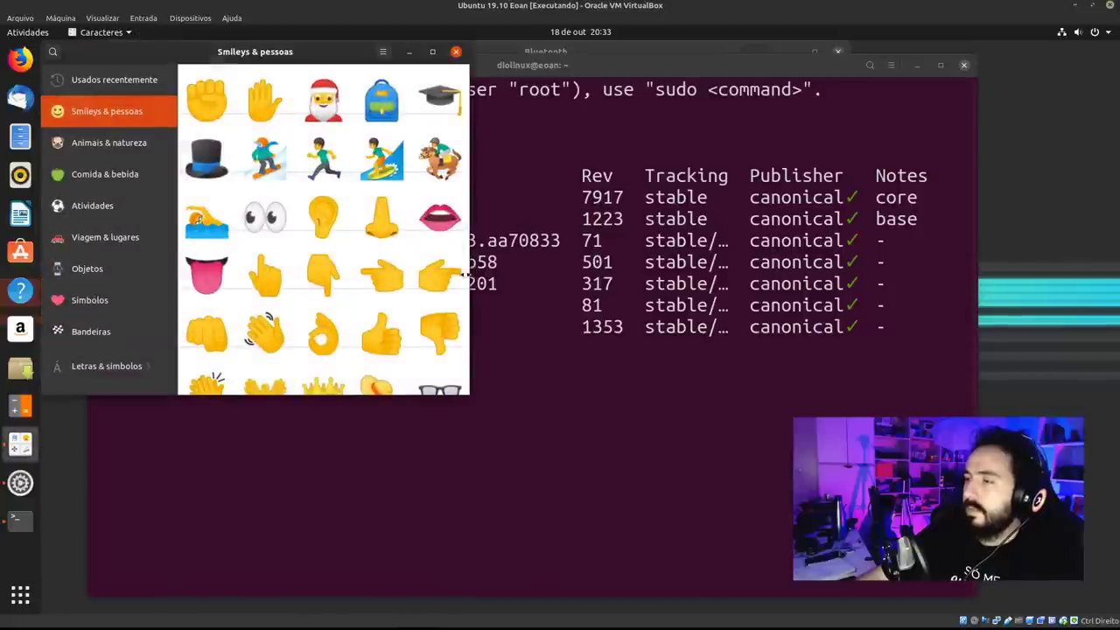
{"action": "left_click", "coordinate": [499, 67]}
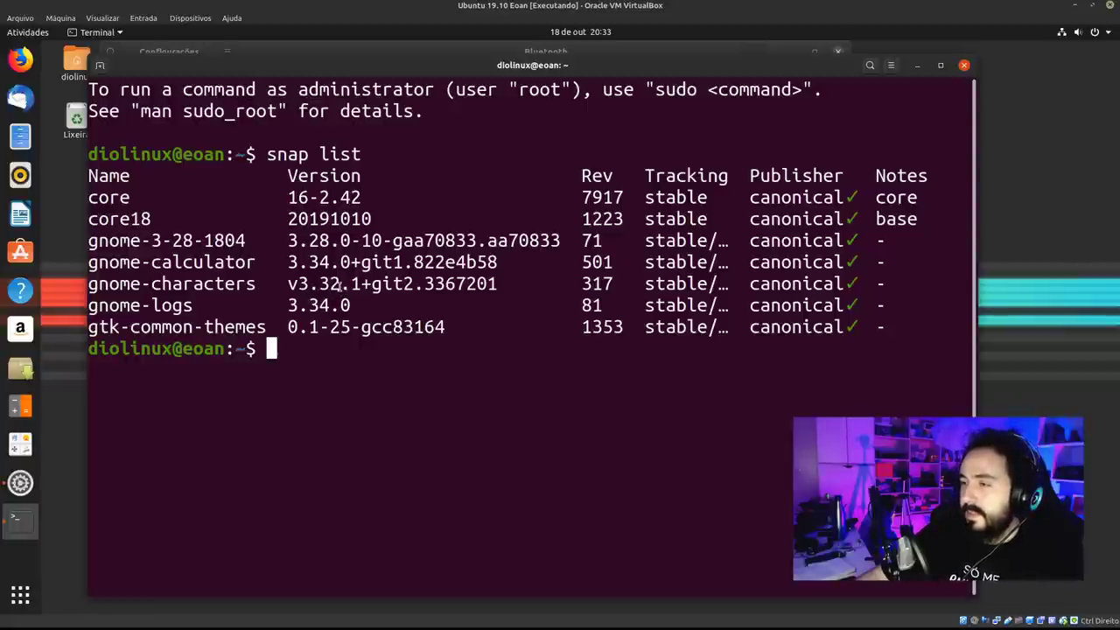
{"action": "left_click_drag", "start_coordinate": [339, 284], "coordinate": [287, 262]}
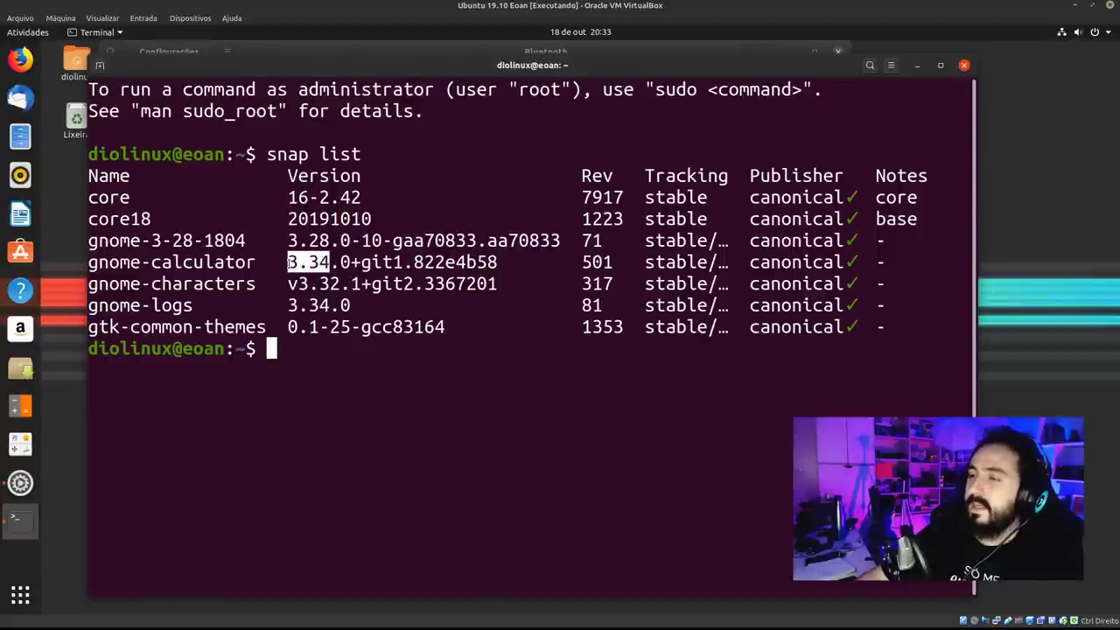
{"action": "left_click", "coordinate": [333, 302]}
{"action": "key", "text": "super"}
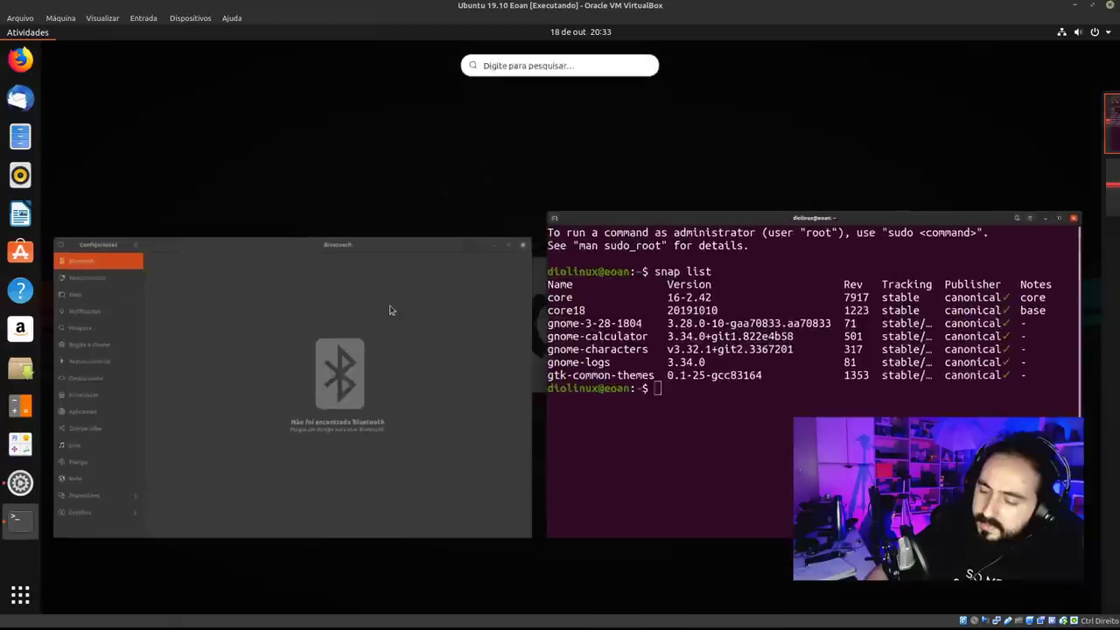
Search 'log' to launch Logs, then close its window.
{"action": "type", "text": "log"}
{"action": "key", "text": "super"}
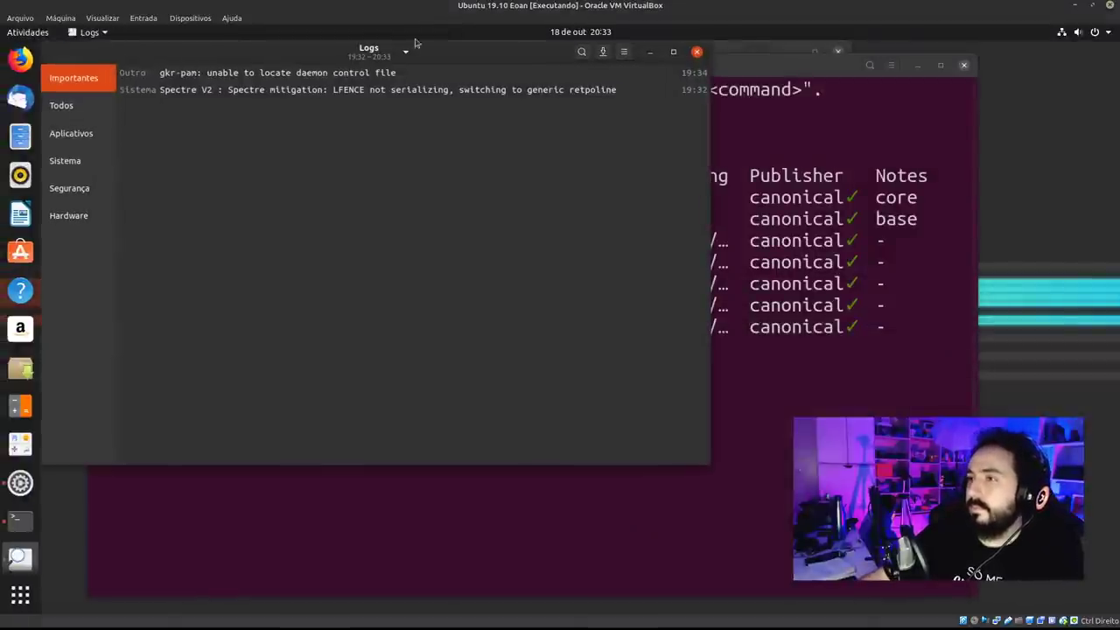
{"action": "left_click_drag", "start_coordinate": [448, 56], "coordinate": [490, 79]}
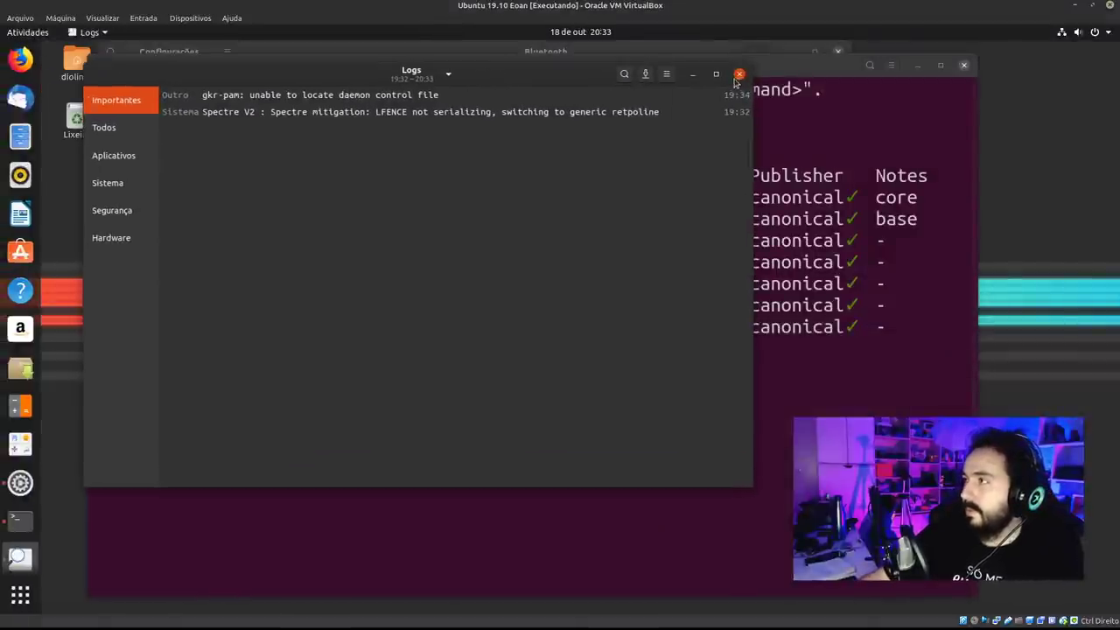
{"action": "left_click", "coordinate": [738, 75]}
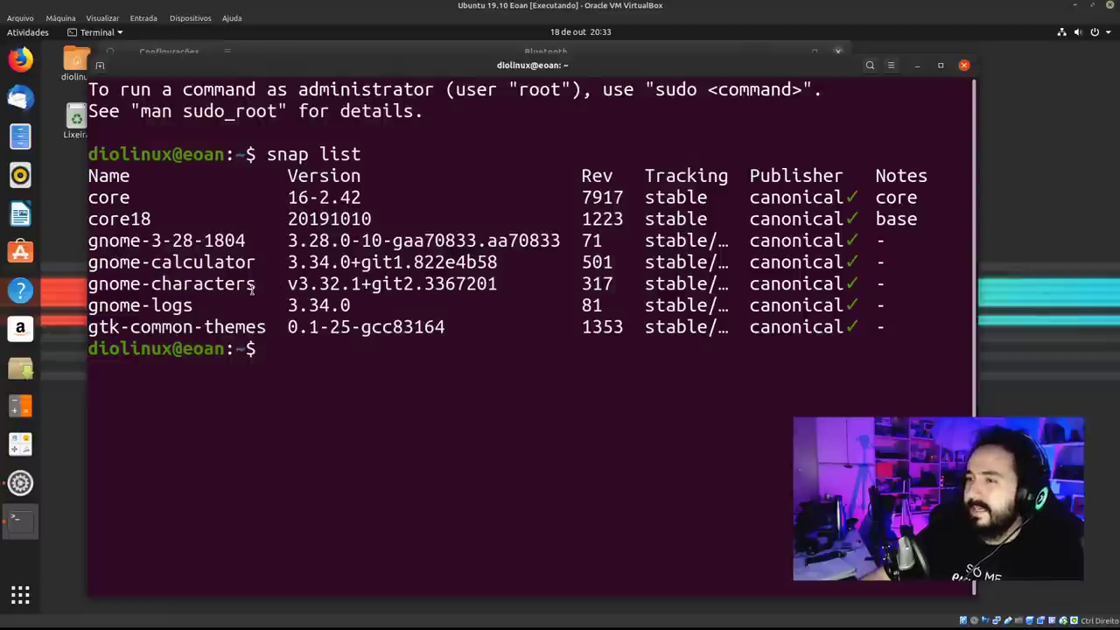
Highlight gnome-characters in the snap list, then open and close Characters from the favourites.
{"action": "left_click_drag", "start_coordinate": [252, 291], "coordinate": [92, 290]}
{"action": "left_click", "coordinate": [93, 315]}
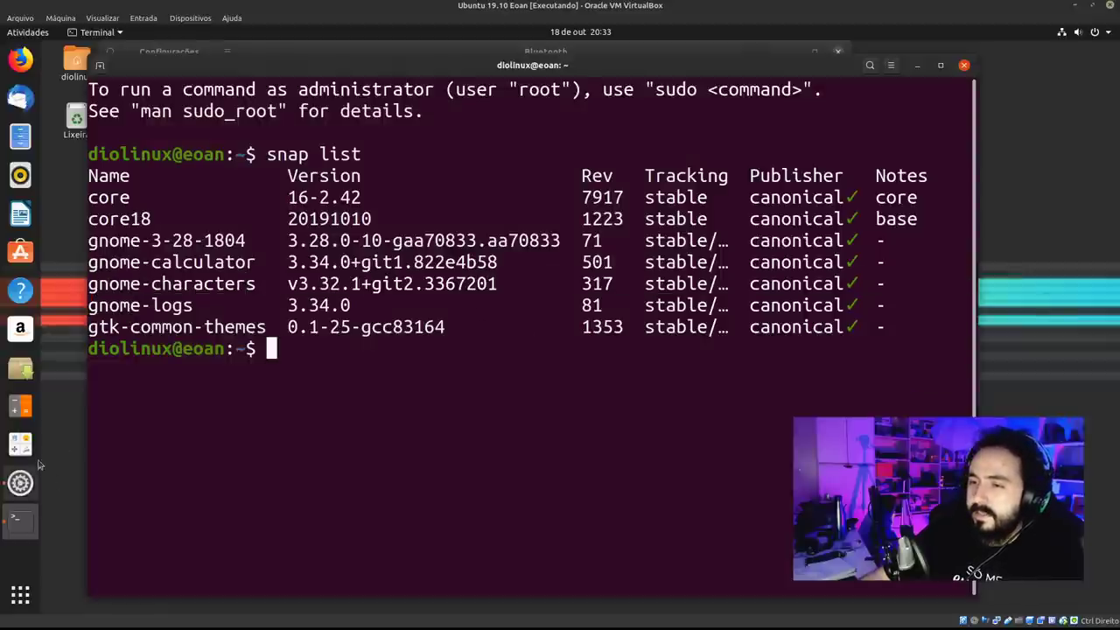
{"action": "left_click", "coordinate": [21, 444]}
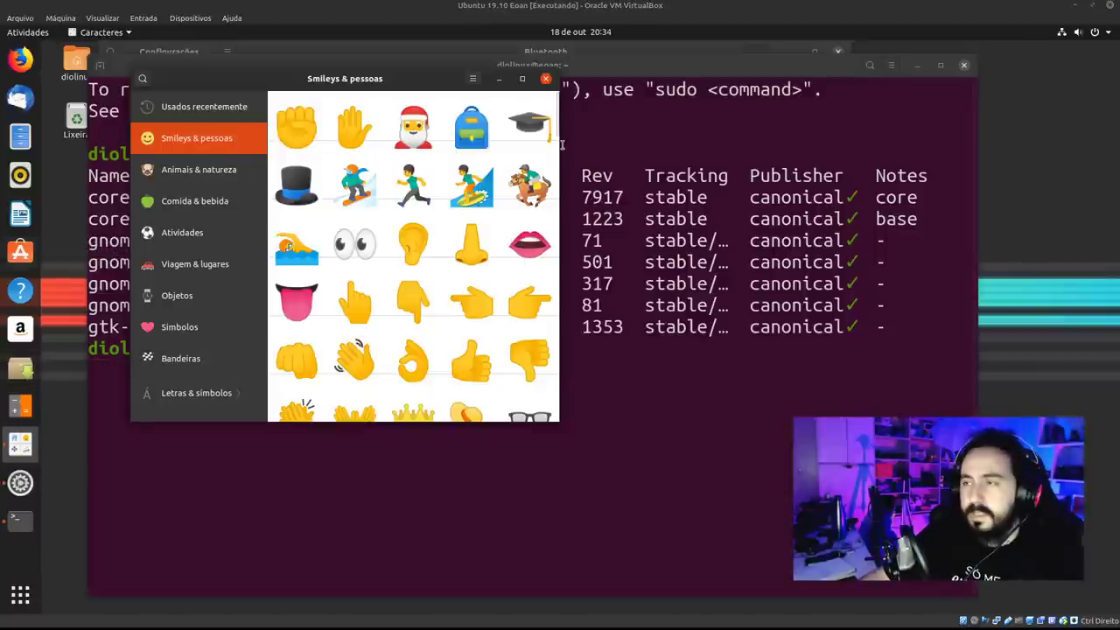
{"action": "left_click", "coordinate": [546, 80]}
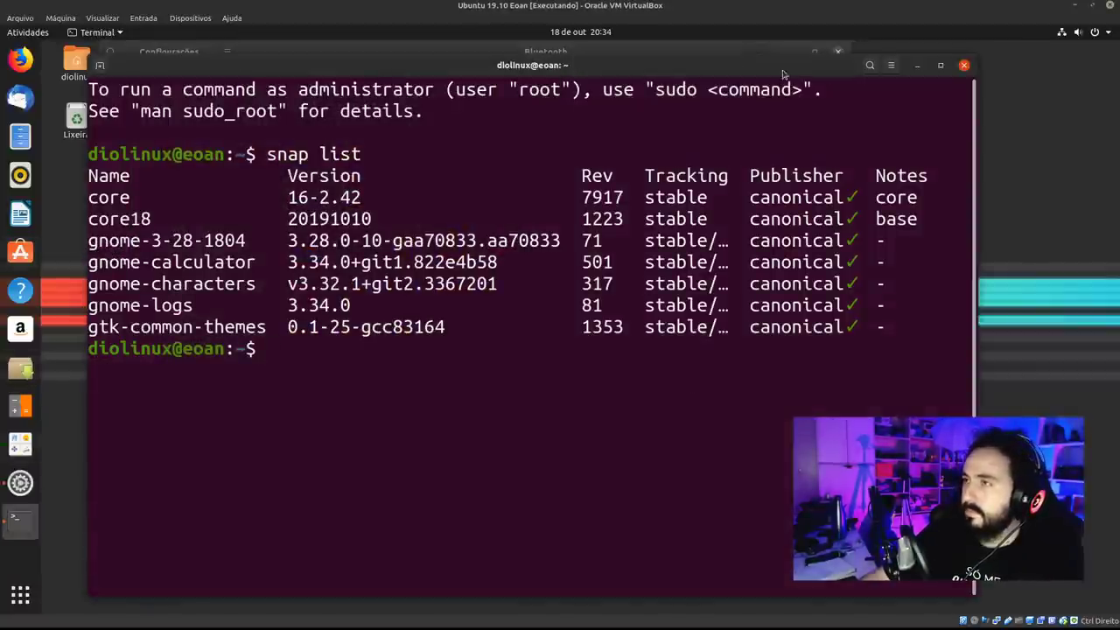
Close the terminal and open the Aplicativos panel in Settings.
{"action": "left_click", "coordinate": [964, 64]}
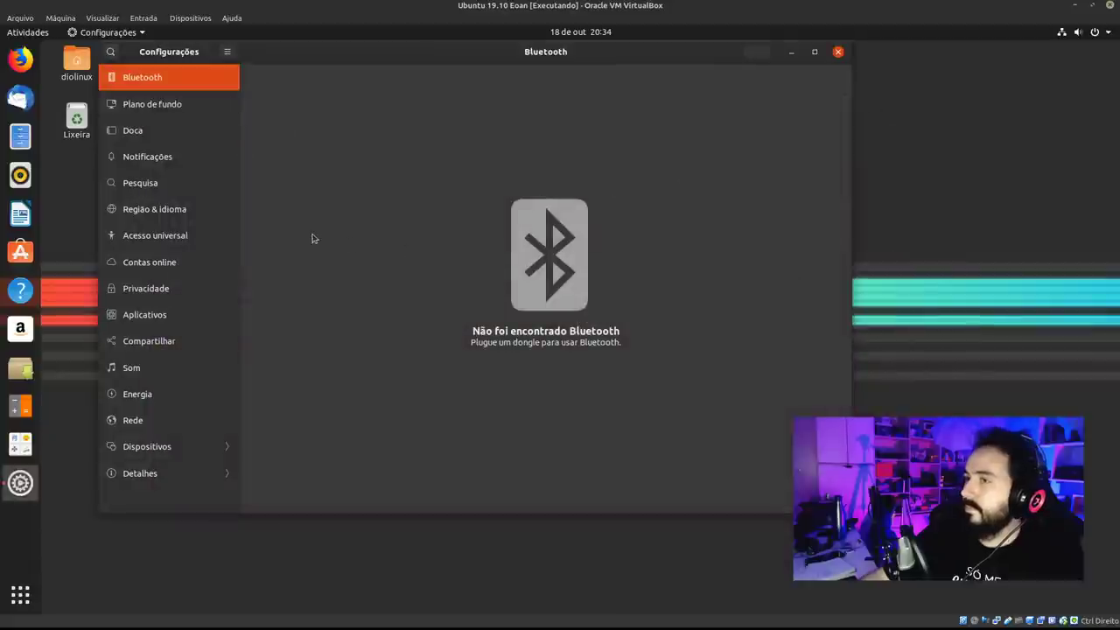
{"action": "left_click", "coordinate": [181, 318]}
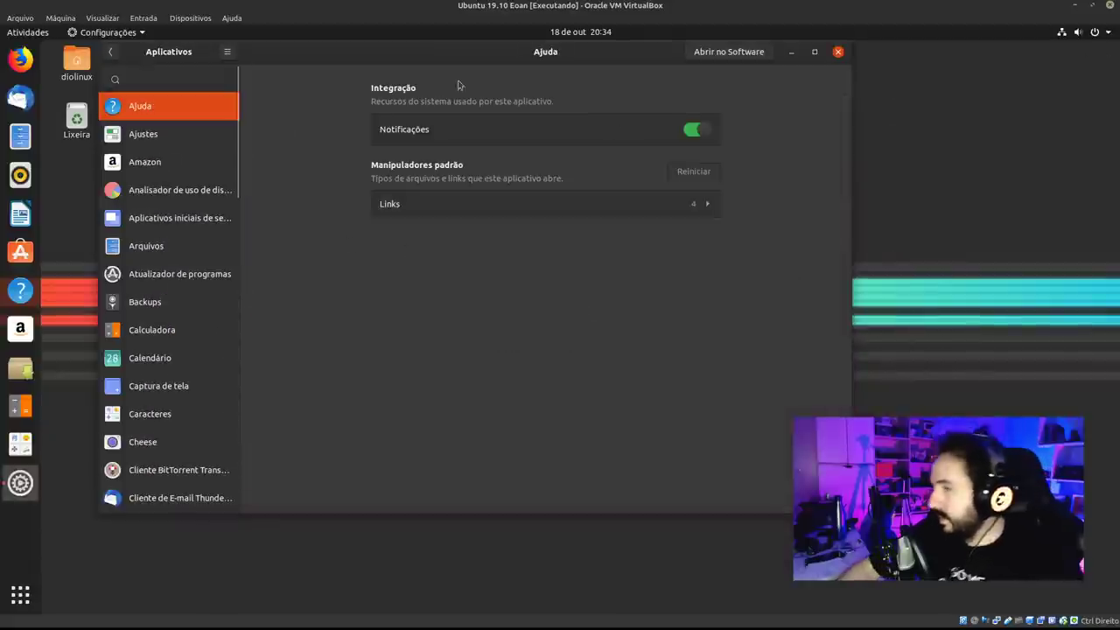
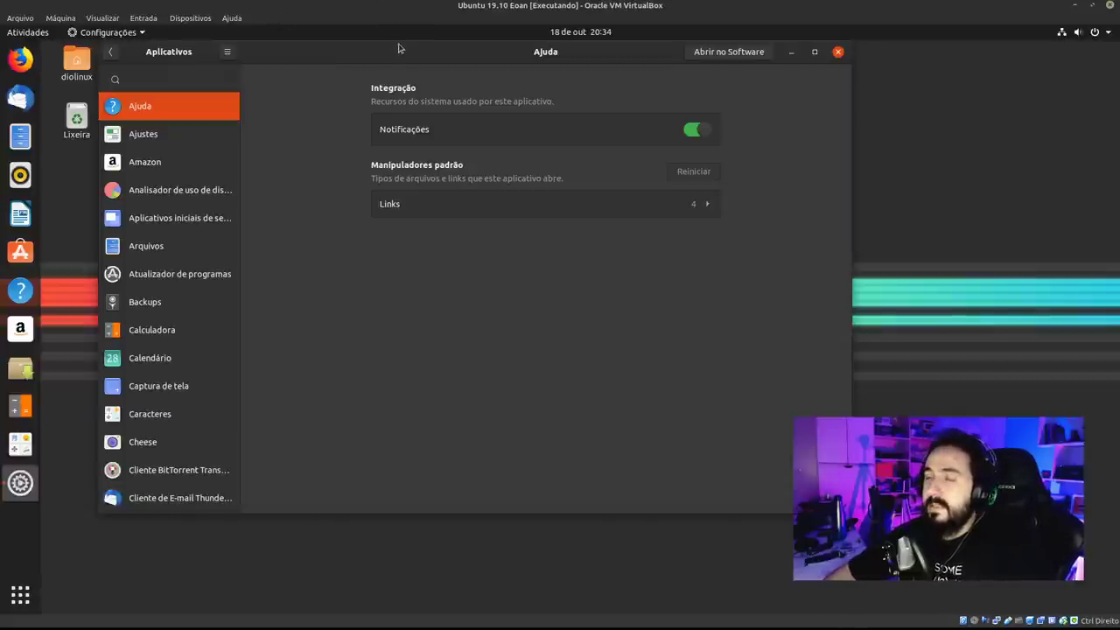
Check Caracteres, then Calendário, toggling Calendário's Pesquisa integration off and back on.
{"action": "left_click_drag", "start_coordinate": [398, 48], "coordinate": [365, 52]}
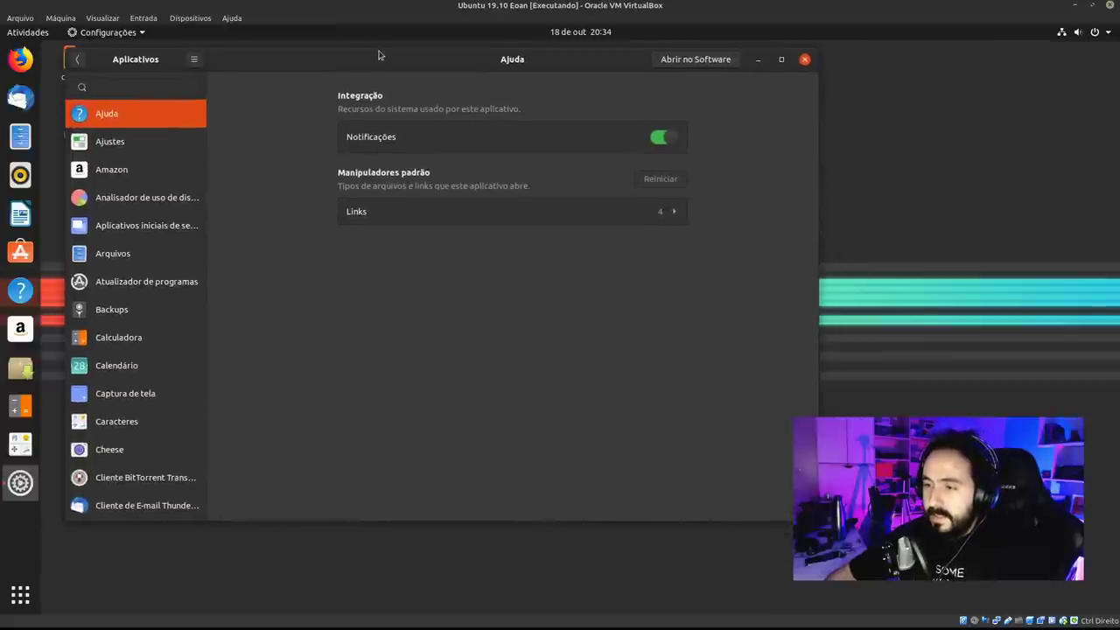
{"action": "left_click", "coordinate": [143, 428]}
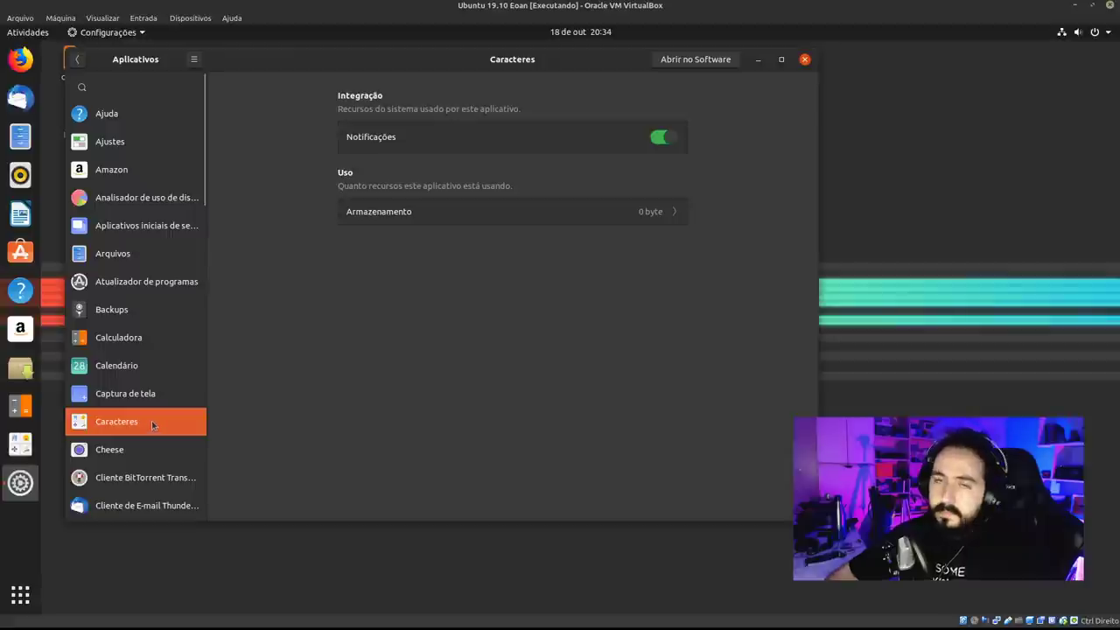
{"action": "left_click", "coordinate": [175, 367]}
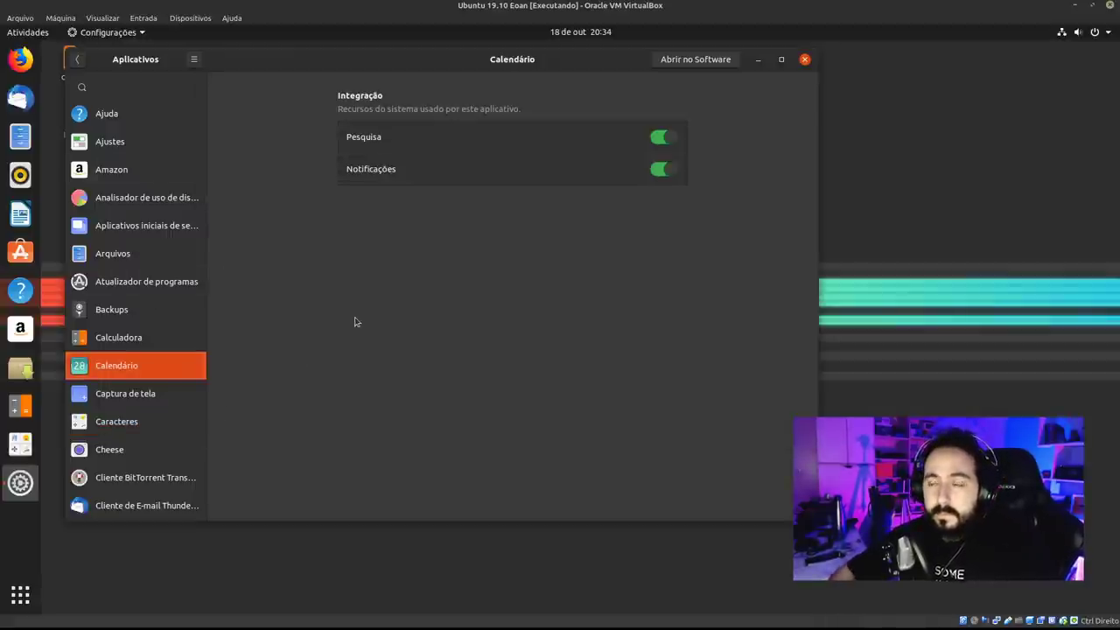
{"action": "left_click", "coordinate": [672, 144]}
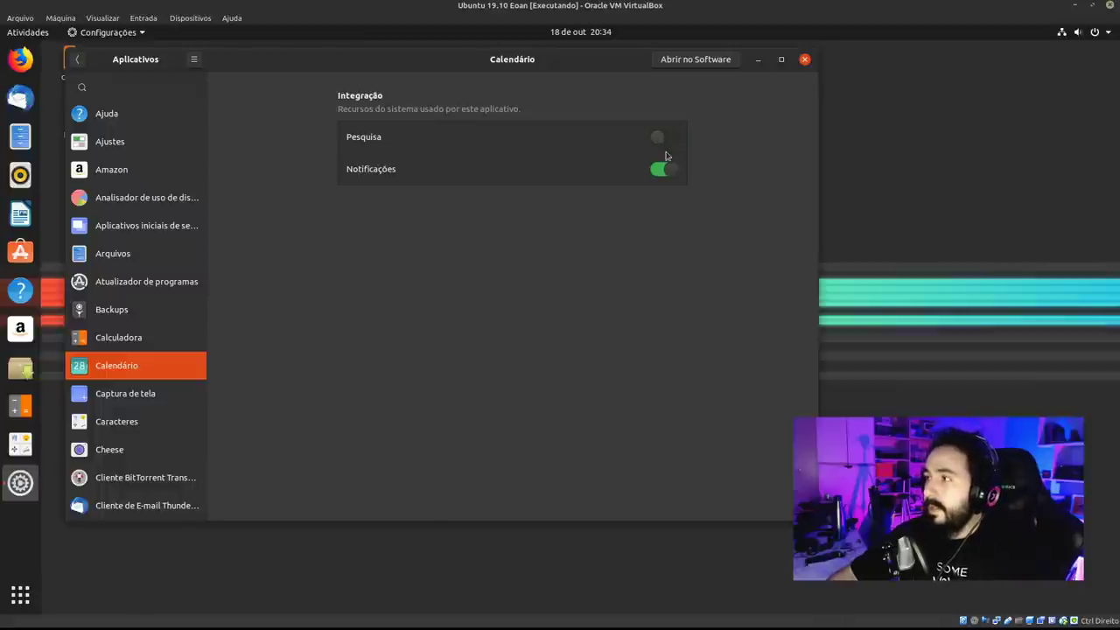
{"action": "left_click", "coordinate": [657, 142]}
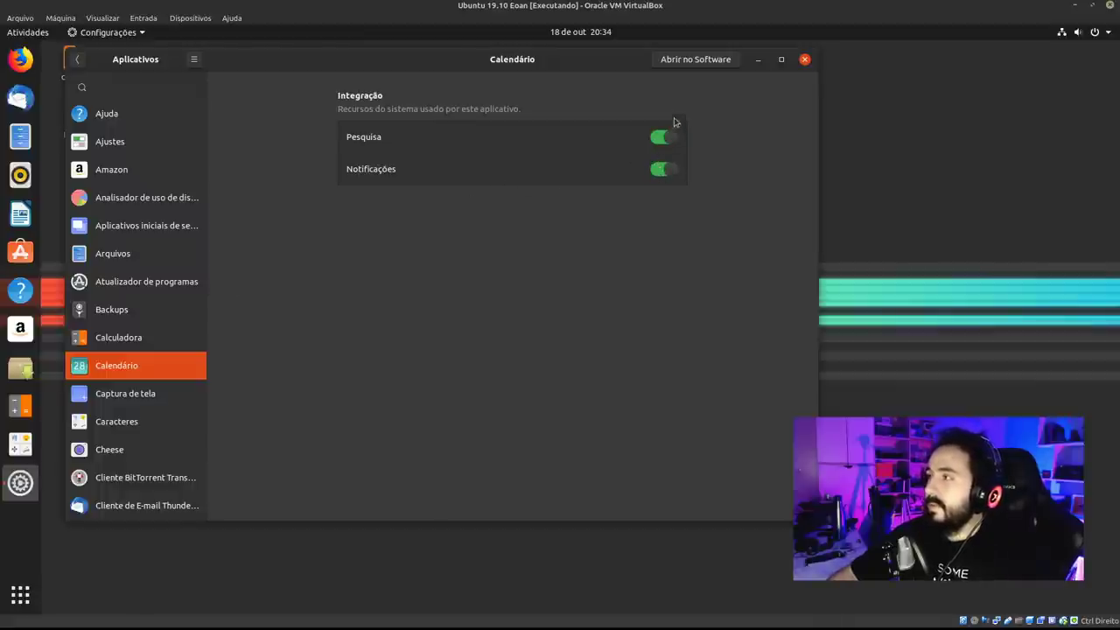
View Calendário's page in Ubuntu Software, then close it.
{"action": "left_click", "coordinate": [702, 67]}
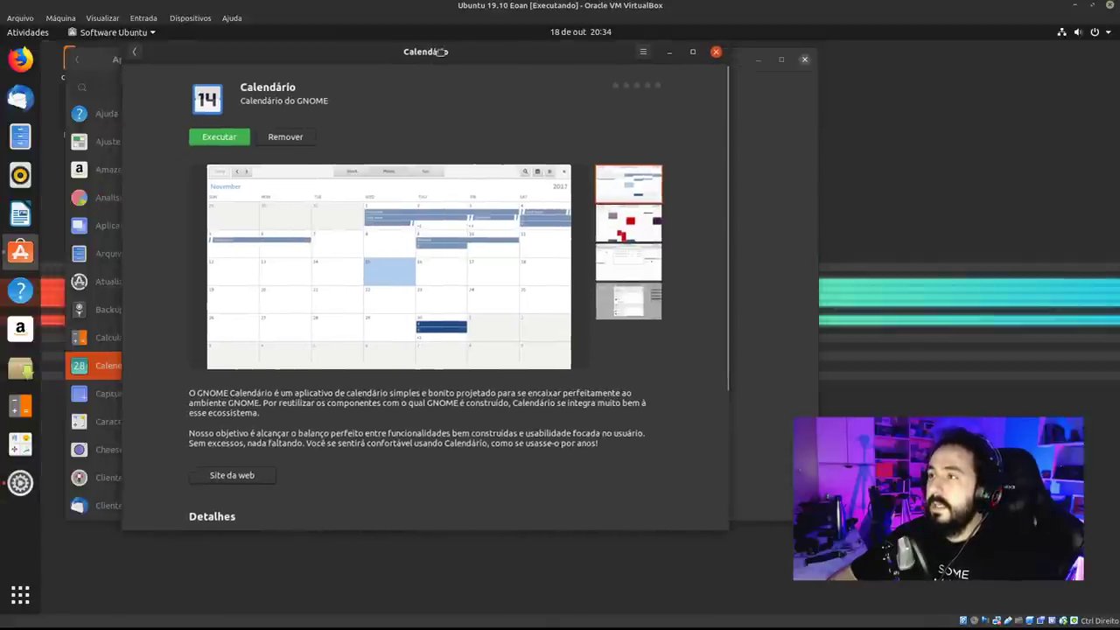
{"action": "left_click_drag", "start_coordinate": [355, 50], "coordinate": [408, 53]}
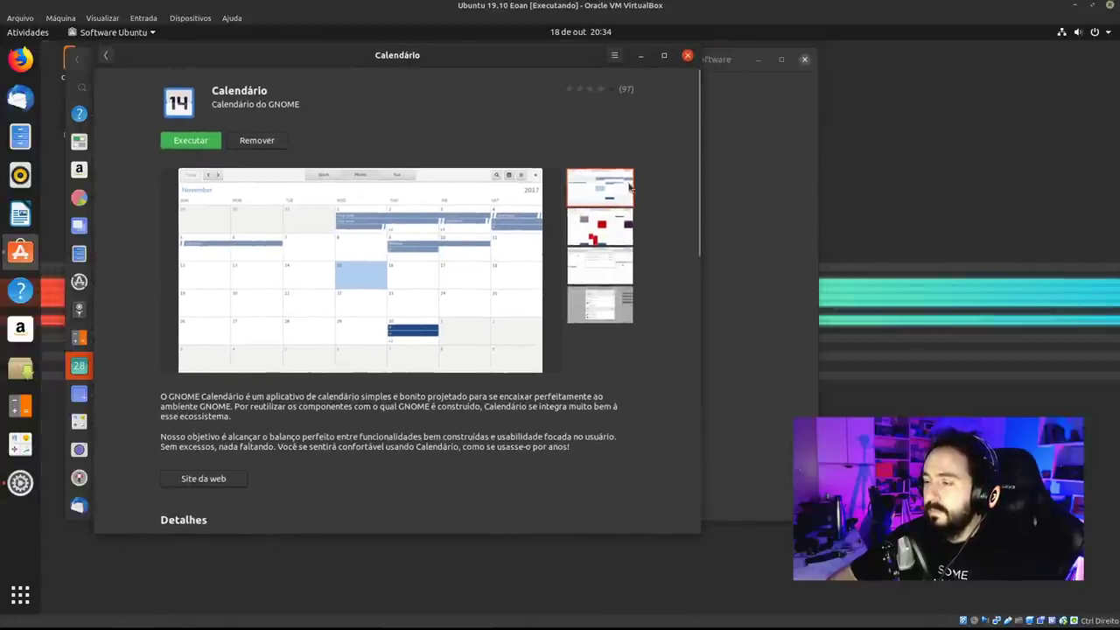
{"action": "left_click_drag", "start_coordinate": [698, 105], "coordinate": [716, 246]}
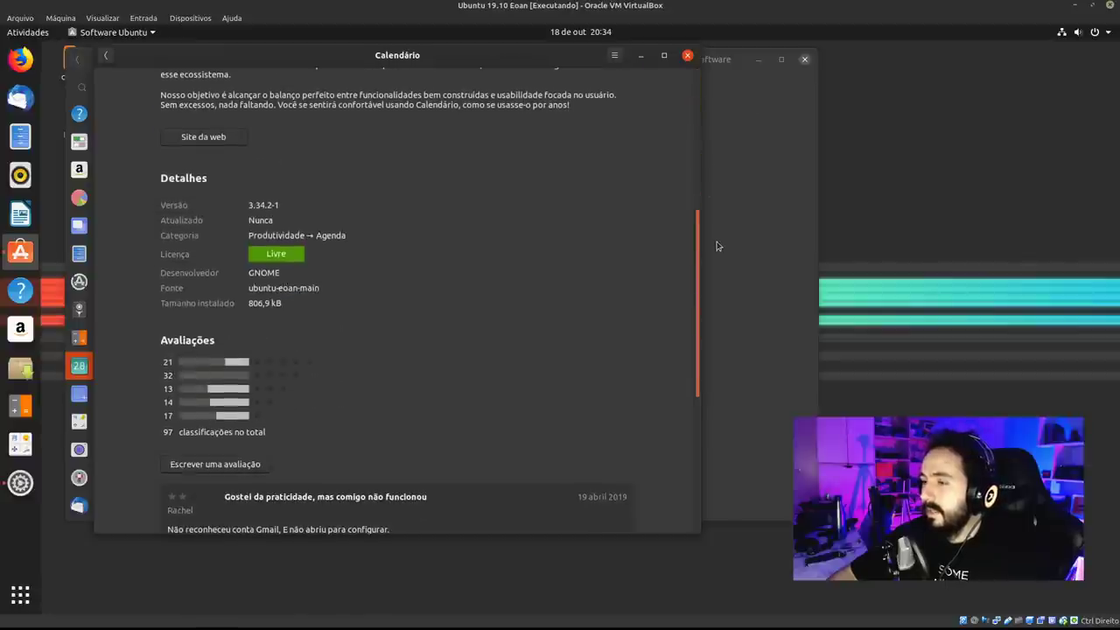
{"action": "left_click", "coordinate": [688, 55]}
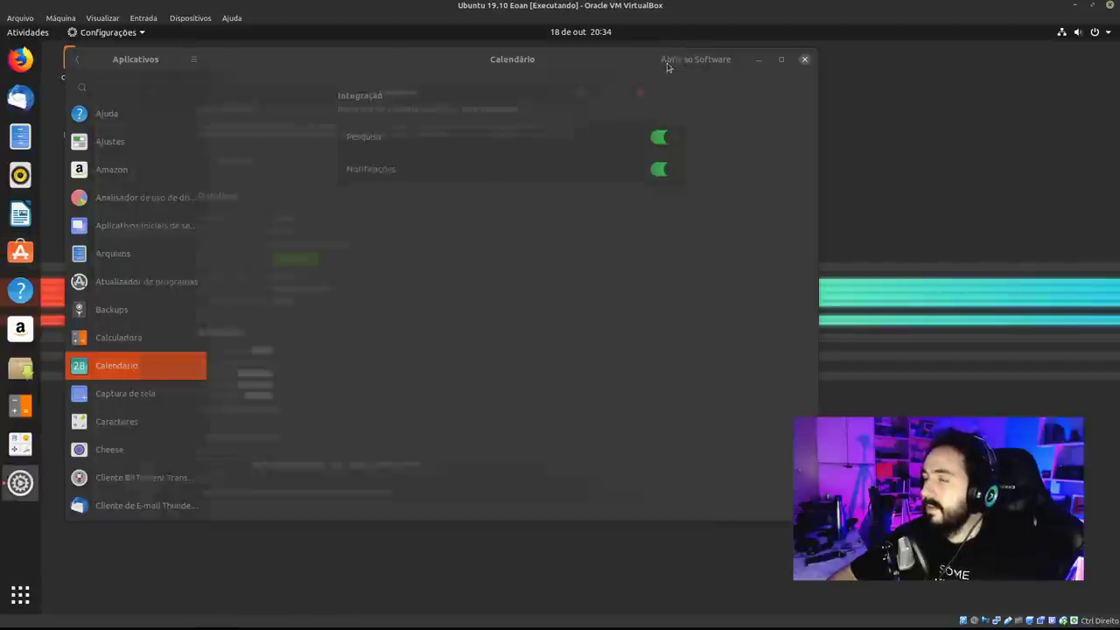
Open Caracteres in Ubuntu Software and dismiss the not-found error.
{"action": "left_click", "coordinate": [160, 423]}
{"action": "left_click", "coordinate": [698, 59]}
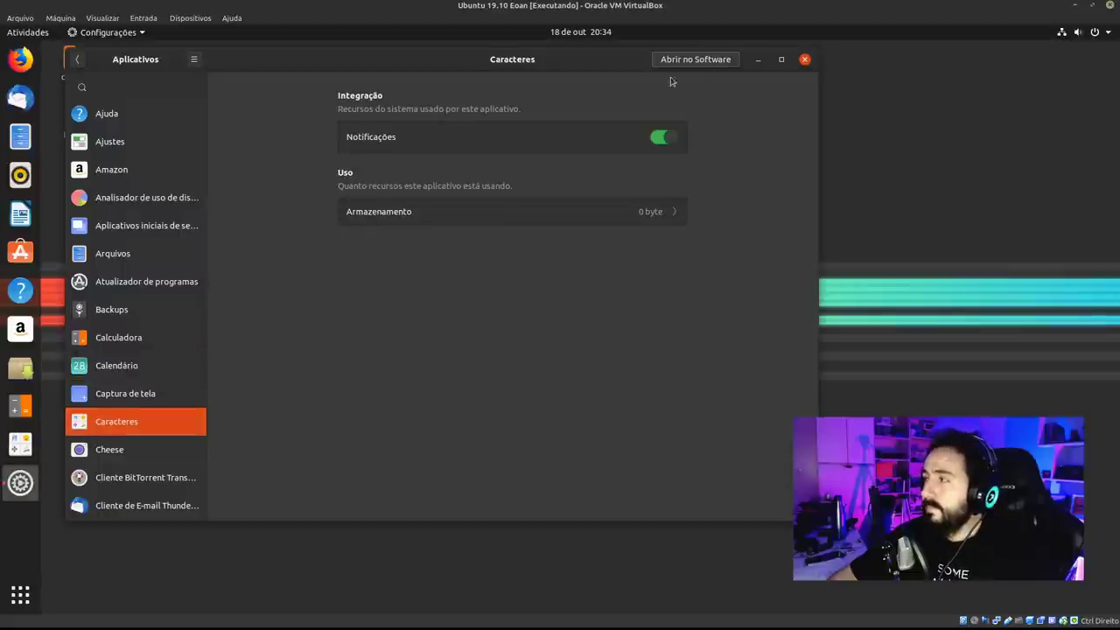
{"action": "left_click_drag", "start_coordinate": [354, 62], "coordinate": [460, 76]}
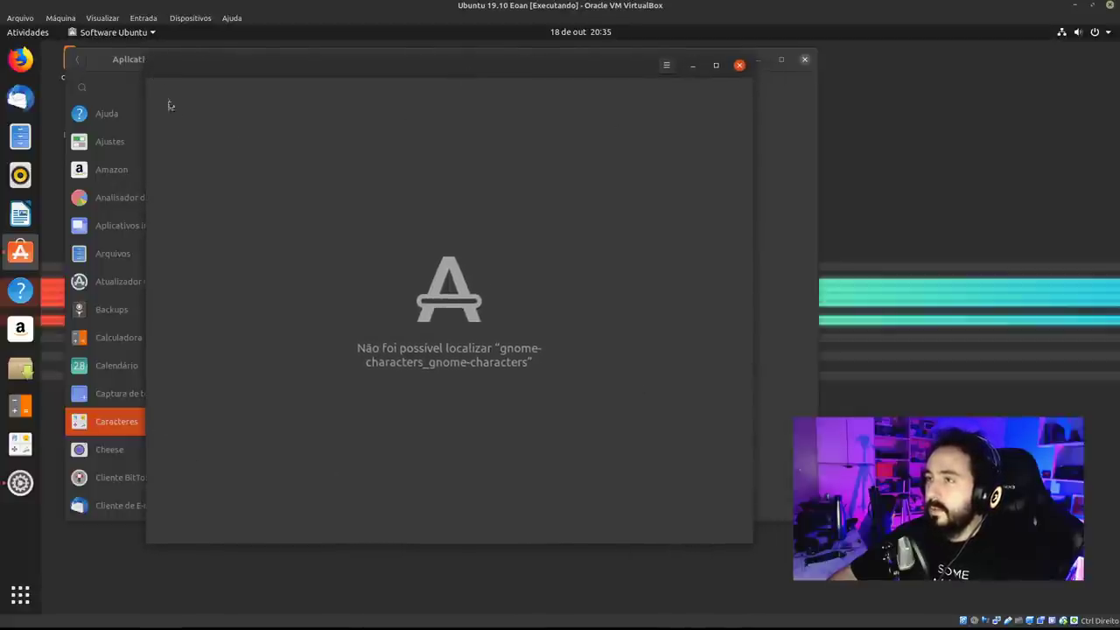
{"action": "left_click", "coordinate": [740, 65]}
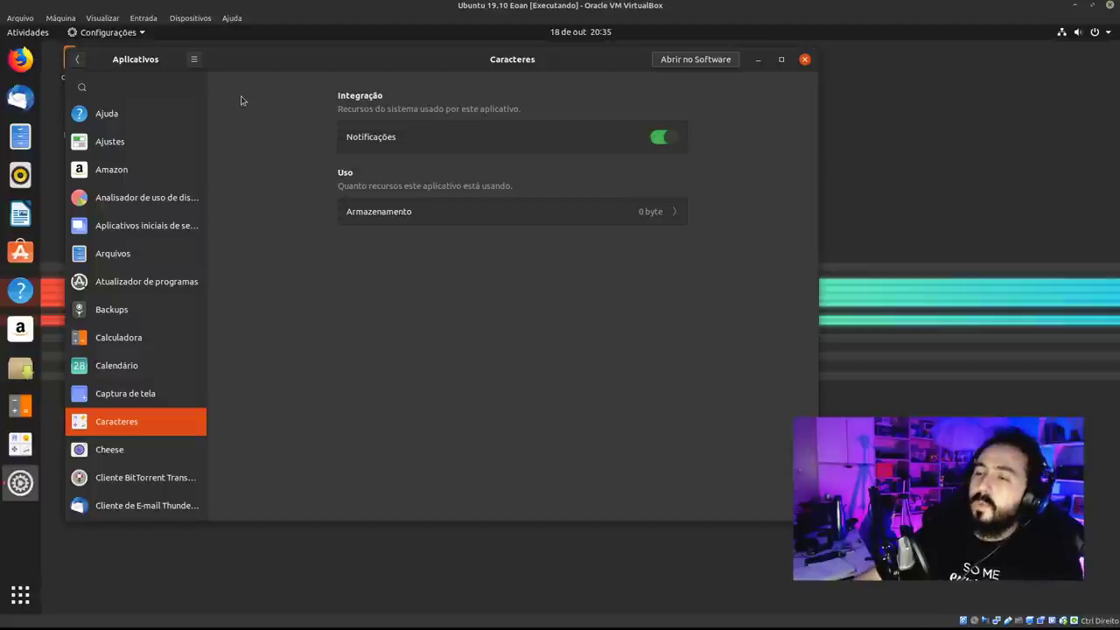
View the Backups app's Déjà Dup store page and close it.
{"action": "left_click", "coordinate": [129, 308]}
{"action": "left_click", "coordinate": [719, 58]}
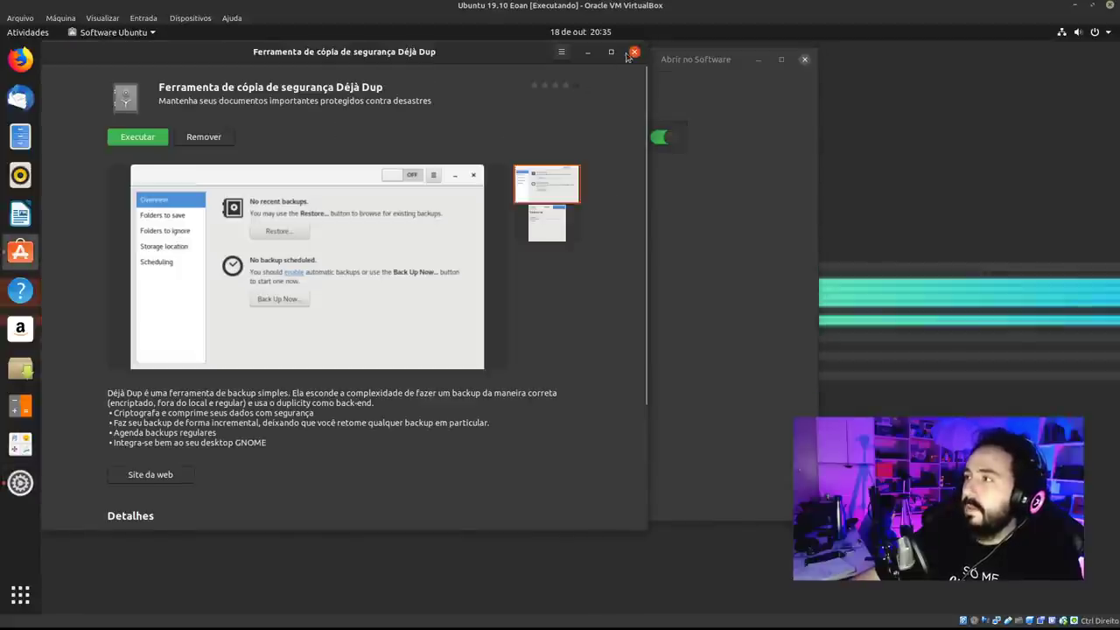
{"action": "left_click", "coordinate": [634, 52]}
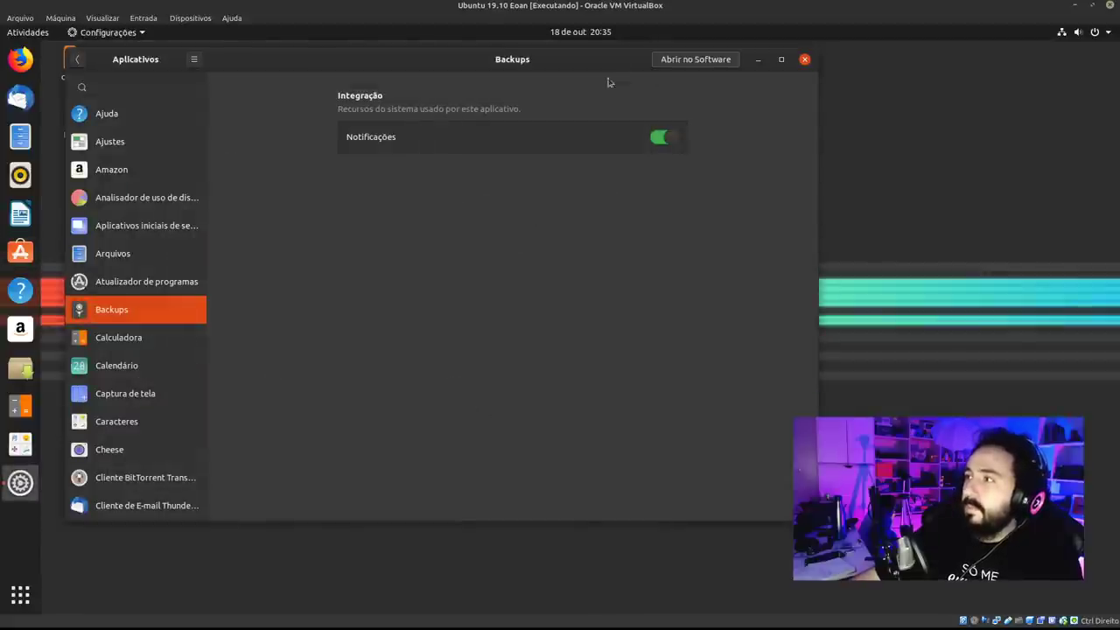
Open Calculadora in the store, dismiss the not-found error, then select Ajuda.
{"action": "left_click", "coordinate": [137, 341]}
{"action": "left_click", "coordinate": [718, 63]}
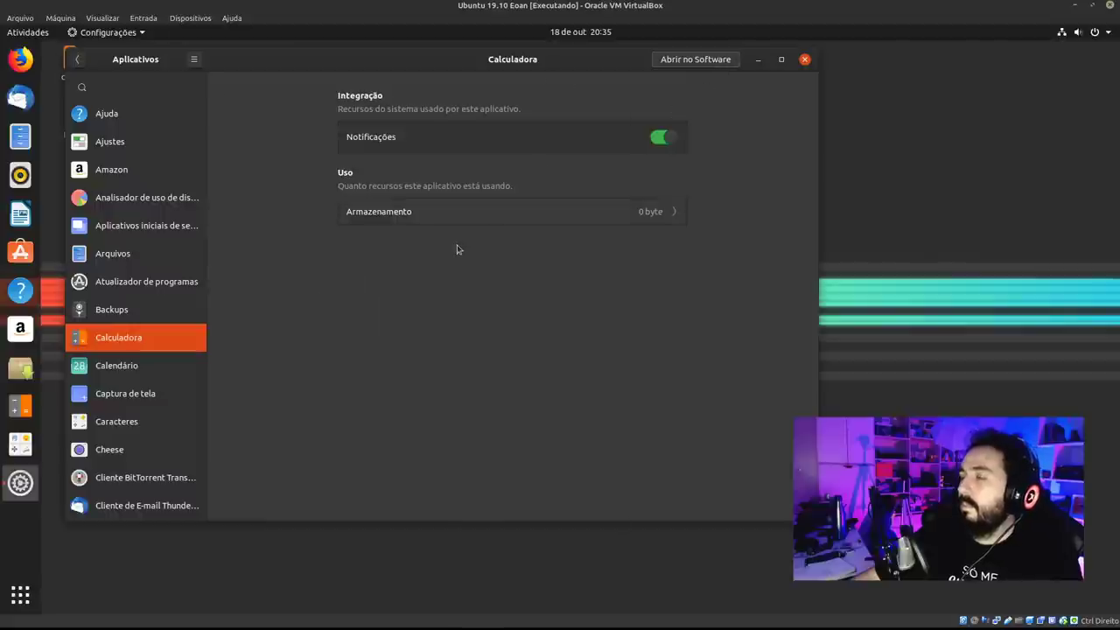
{"action": "left_click_drag", "start_coordinate": [488, 62], "coordinate": [586, 88]}
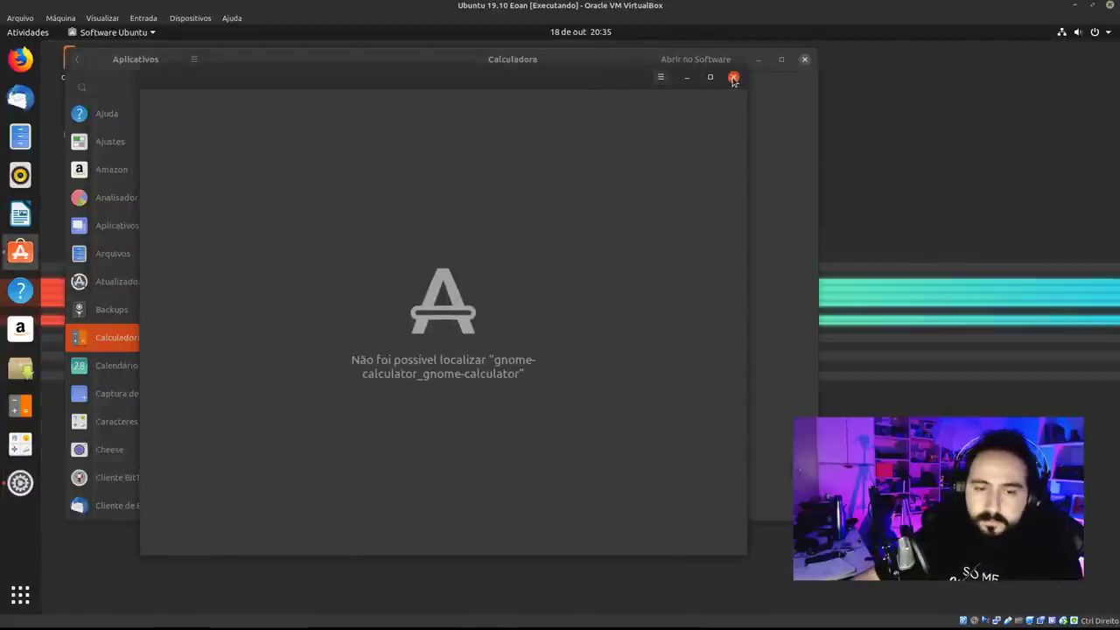
{"action": "left_click", "coordinate": [733, 78]}
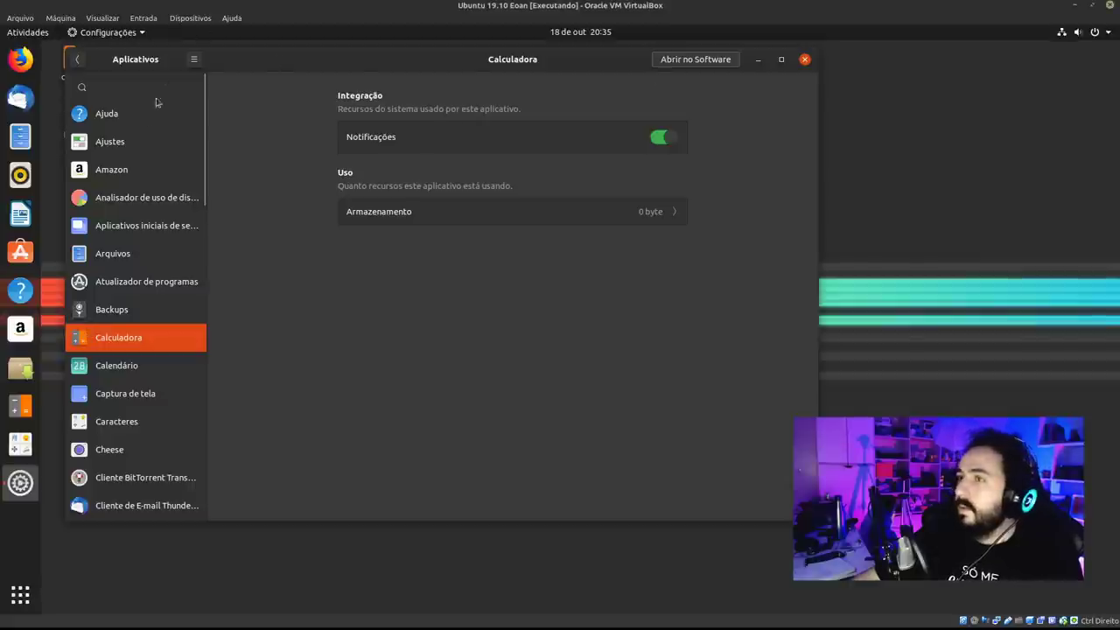
{"action": "left_click", "coordinate": [134, 142]}
{"action": "left_click", "coordinate": [137, 113]}
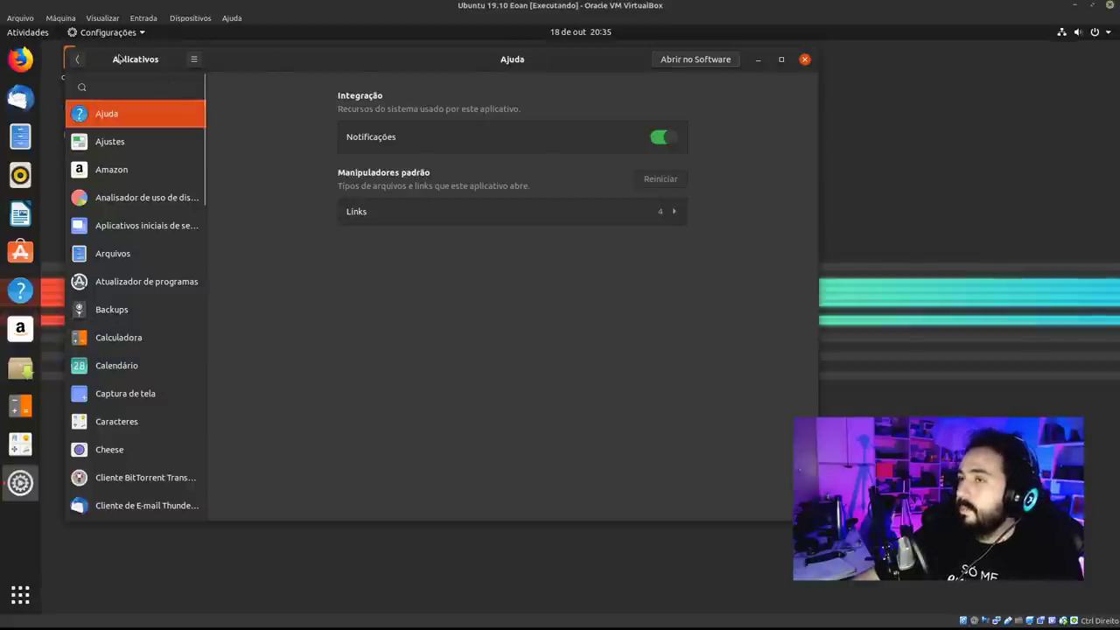
View the keyboard shortcuts list, check the Doca page (icon size 48, Esquerda), then close Settings.
{"action": "left_click", "coordinate": [78, 61]}
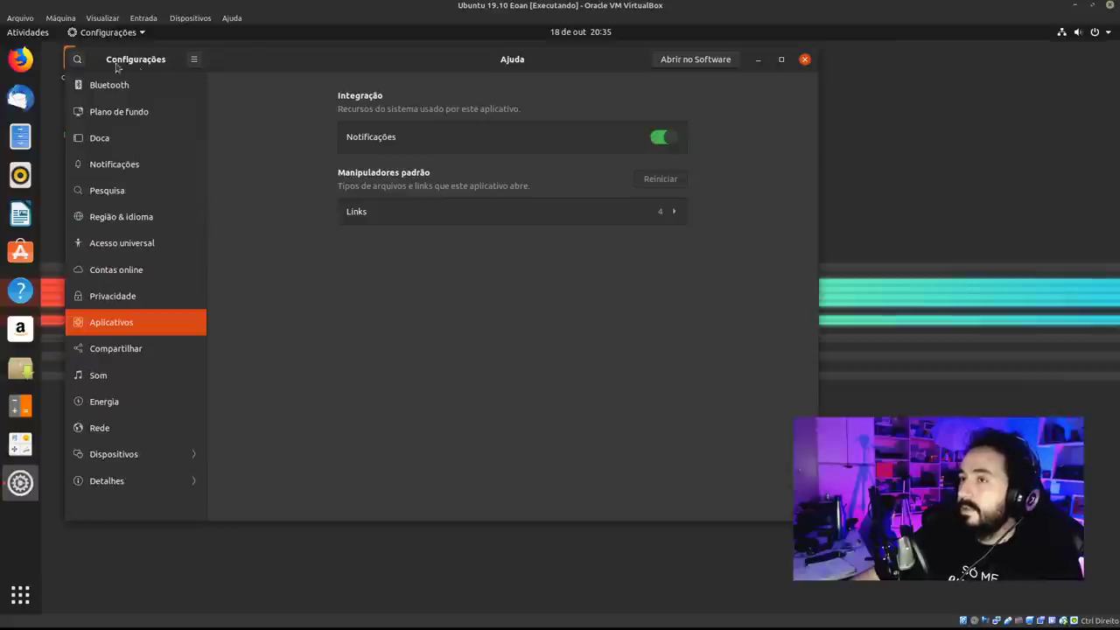
{"action": "left_click", "coordinate": [193, 60]}
{"action": "left_click", "coordinate": [194, 93]}
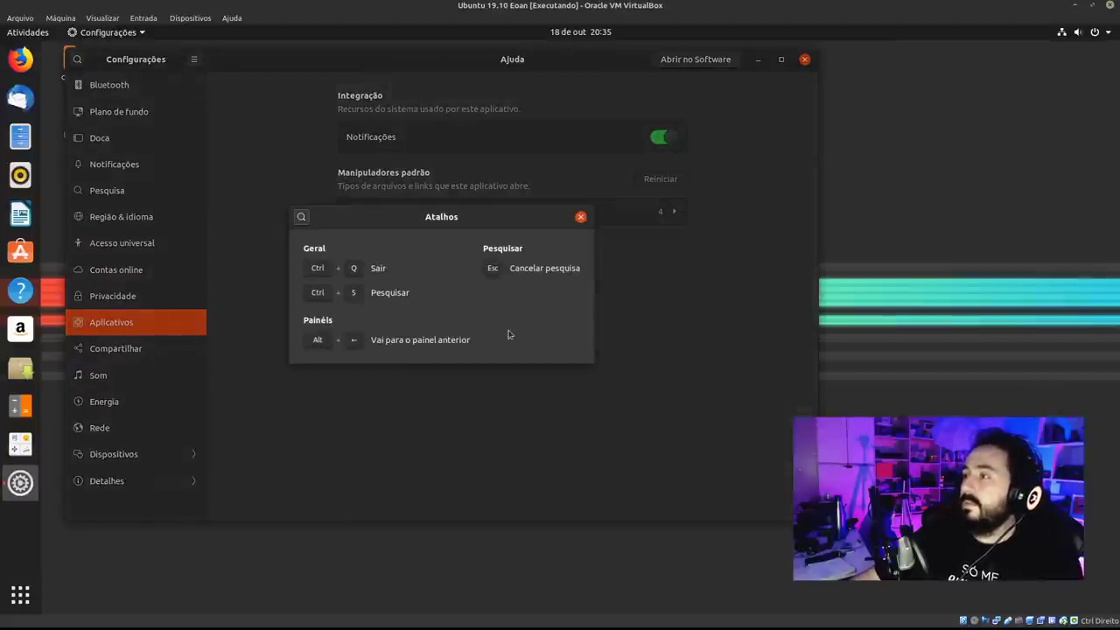
{"action": "key", "text": "Escape"}
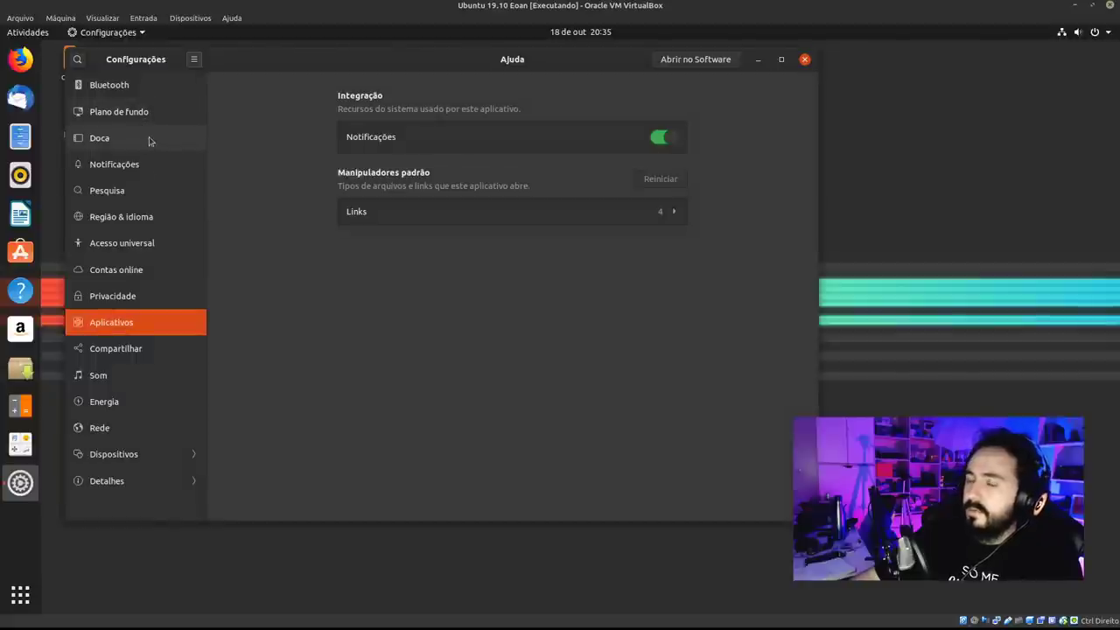
{"action": "left_click", "coordinate": [150, 139]}
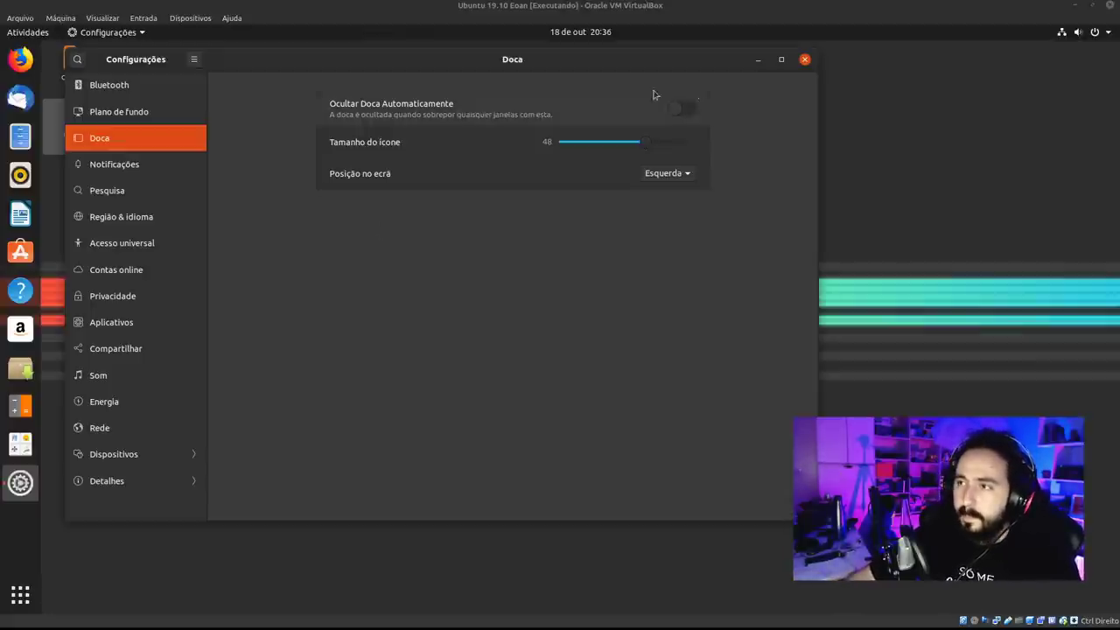
{"action": "left_click", "coordinate": [841, 98]}
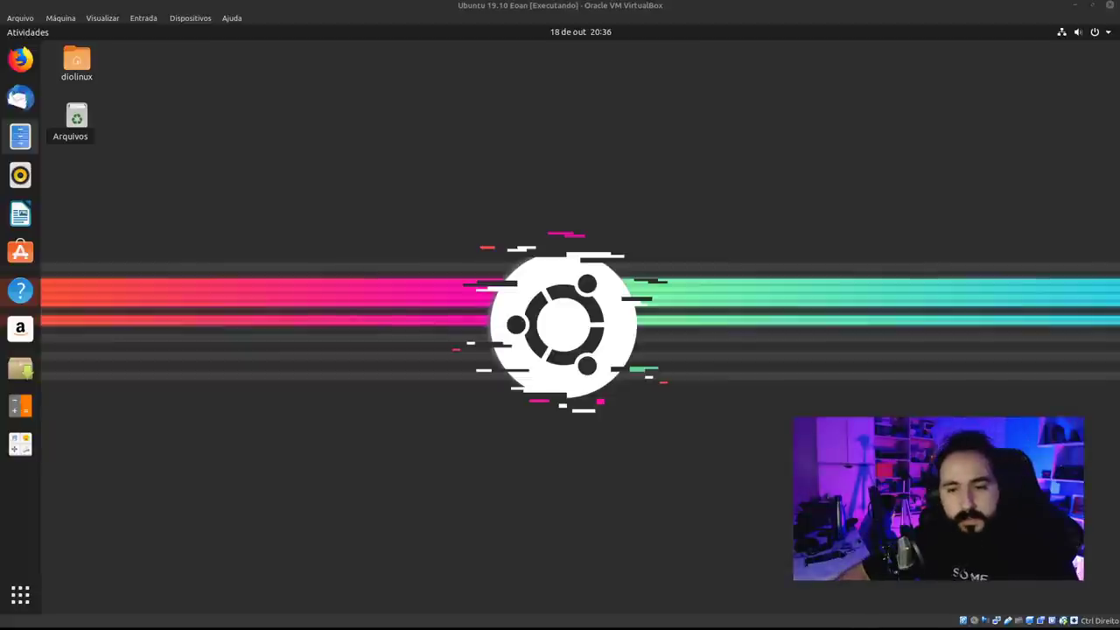
Twice start ending the session from the system menu and cancel the log-out.
{"action": "left_click", "coordinate": [1095, 37]}
{"action": "left_click", "coordinate": [1076, 118]}
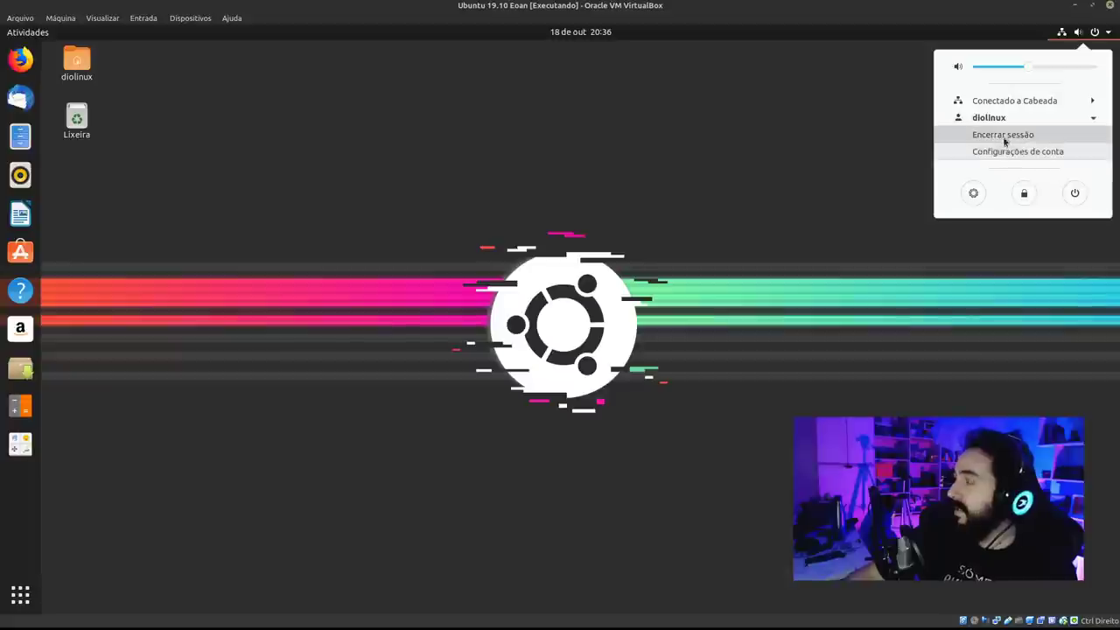
{"action": "left_click", "coordinate": [1015, 134]}
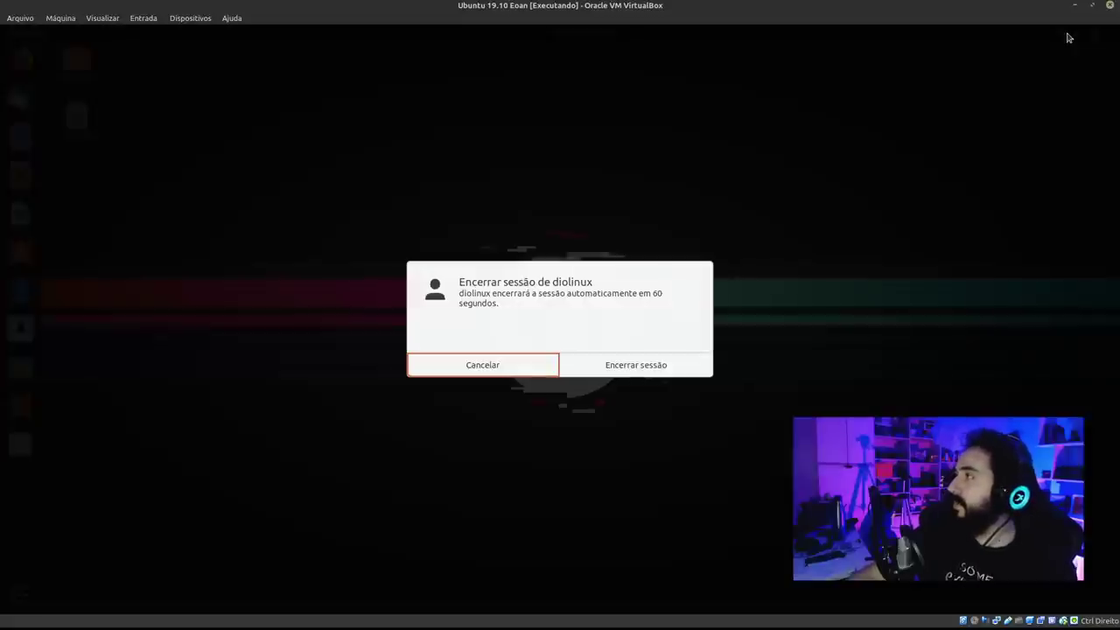
{"action": "left_click", "coordinate": [637, 366]}
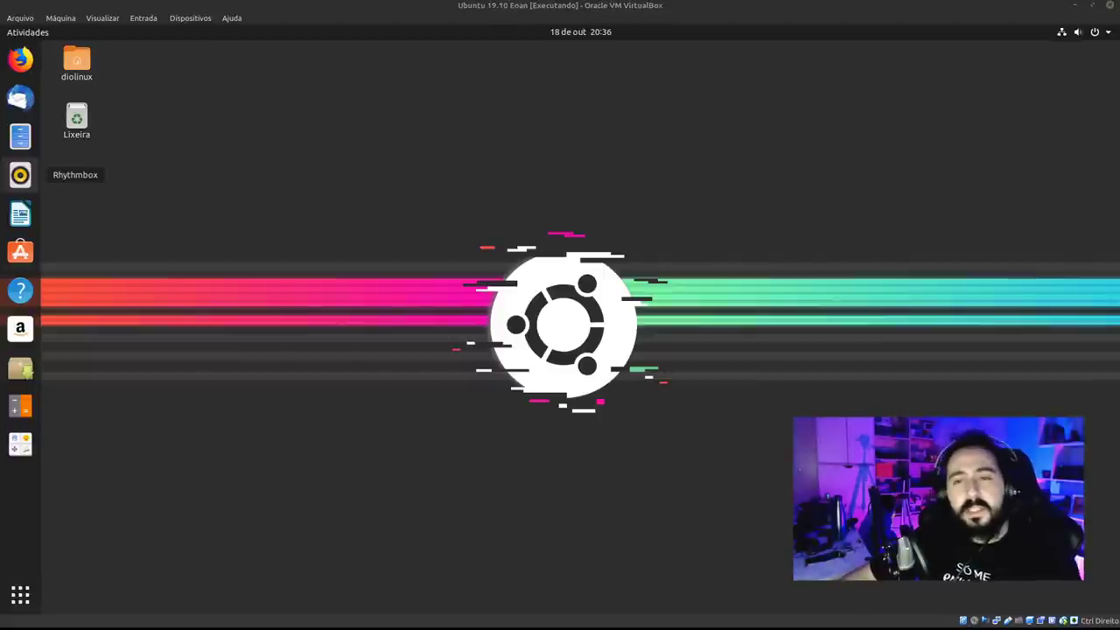
{"action": "left_click", "coordinate": [1104, 34]}
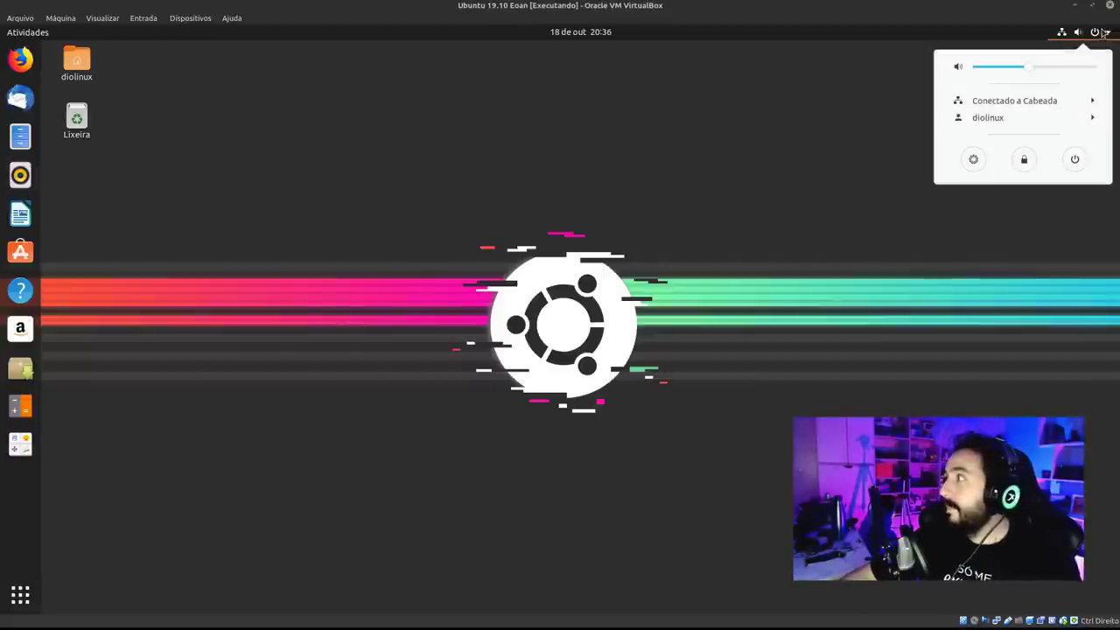
{"action": "left_click", "coordinate": [1065, 117]}
{"action": "left_click", "coordinate": [1015, 134]}
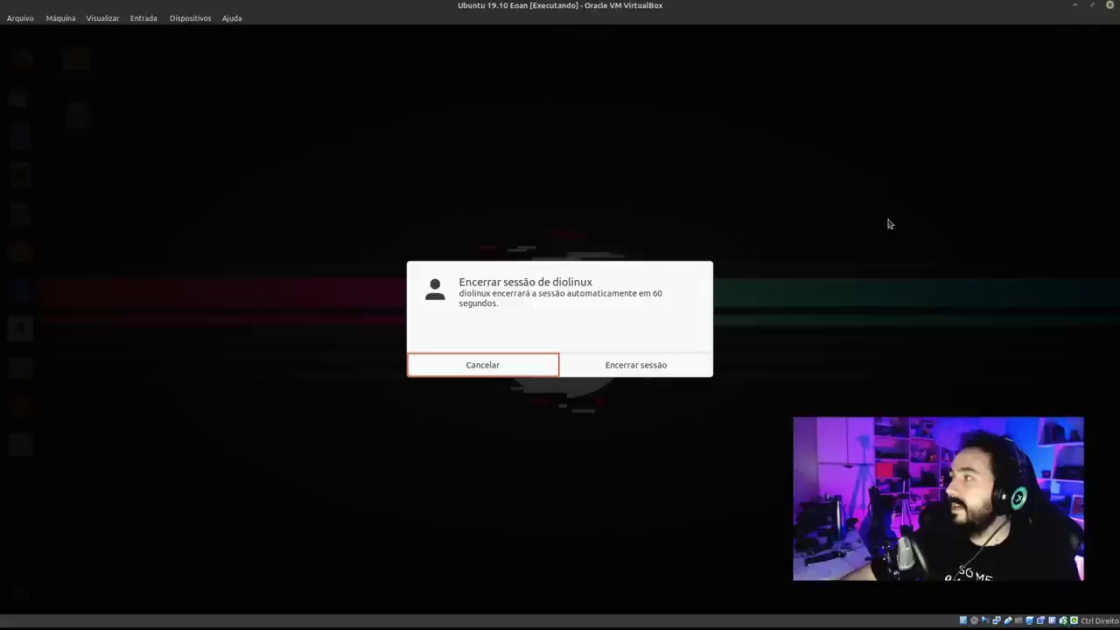
{"action": "left_click", "coordinate": [482, 364]}
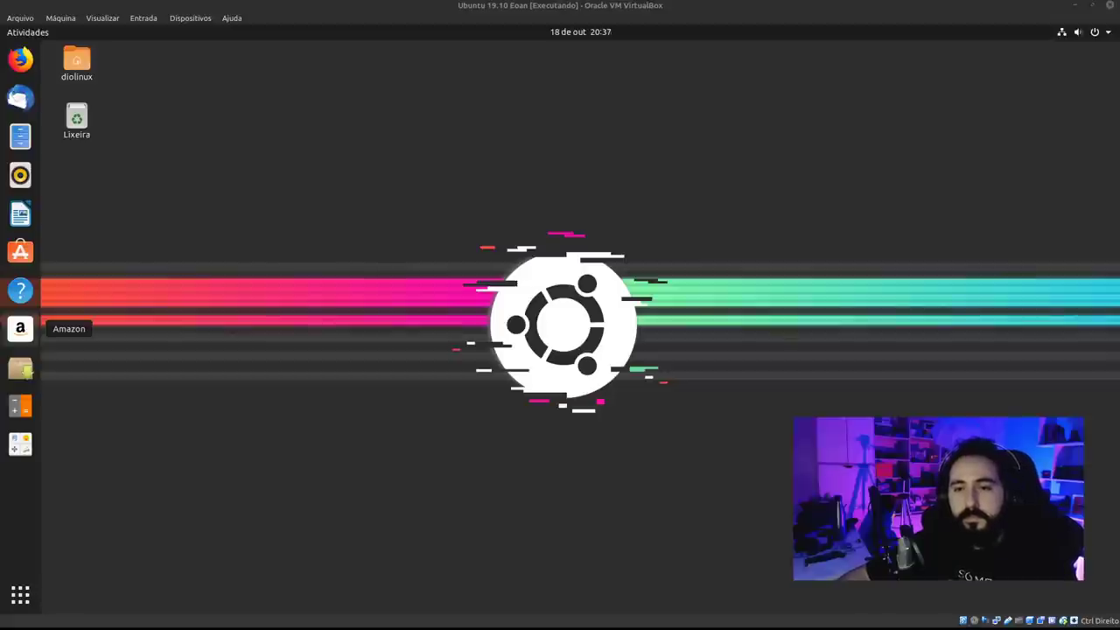
Refocus the VM, open and dismiss the system menu, then close the VirtualBox window.
{"action": "left_click", "coordinate": [216, 297]}
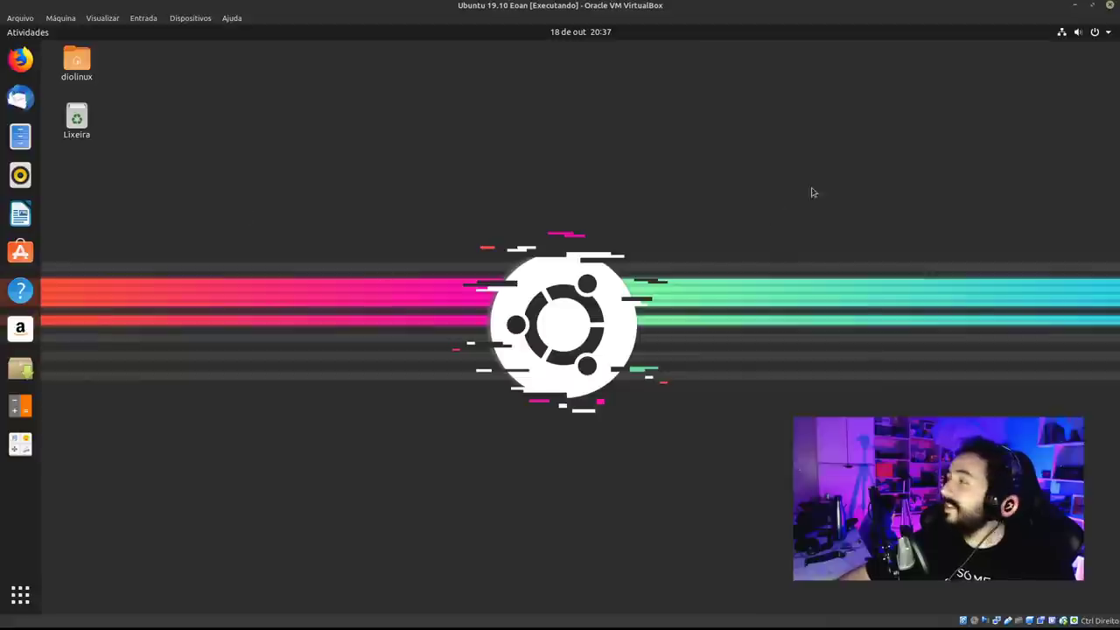
{"action": "left_click", "coordinate": [1103, 33]}
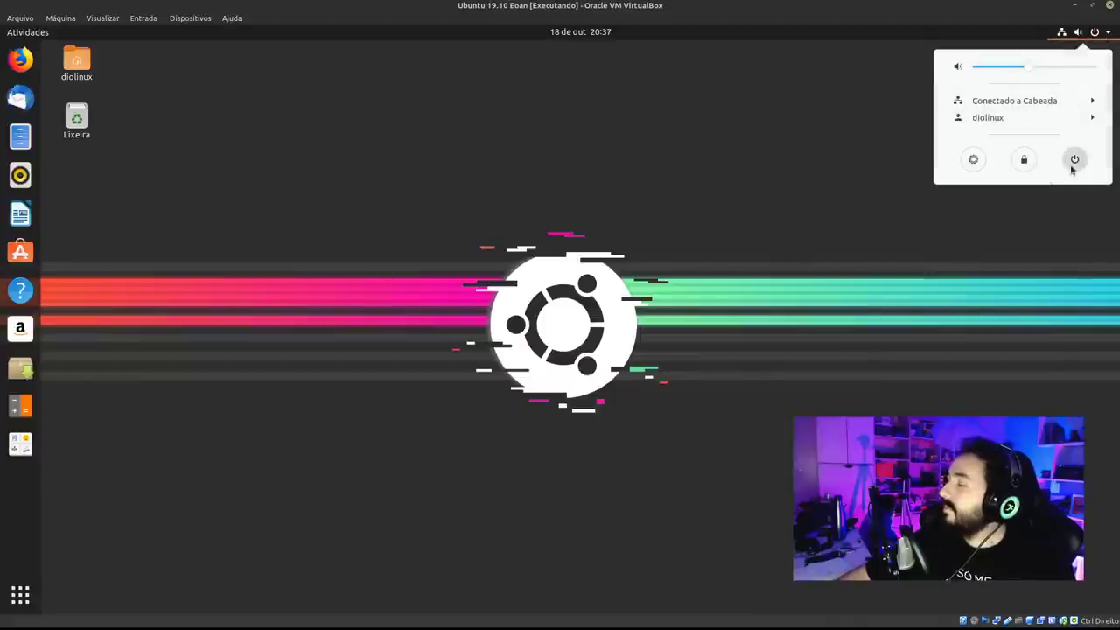
{"action": "key", "text": "Escape"}
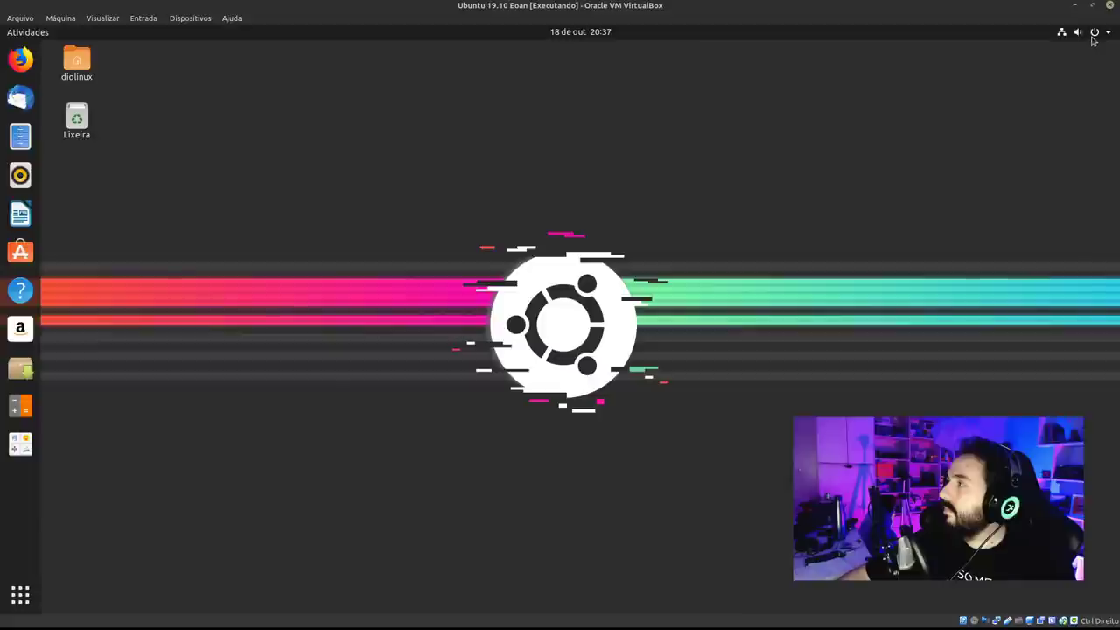
{"action": "left_click", "coordinate": [1096, 32]}
{"action": "left_click", "coordinate": [1006, 136]}
{"action": "left_click", "coordinate": [992, 163]}
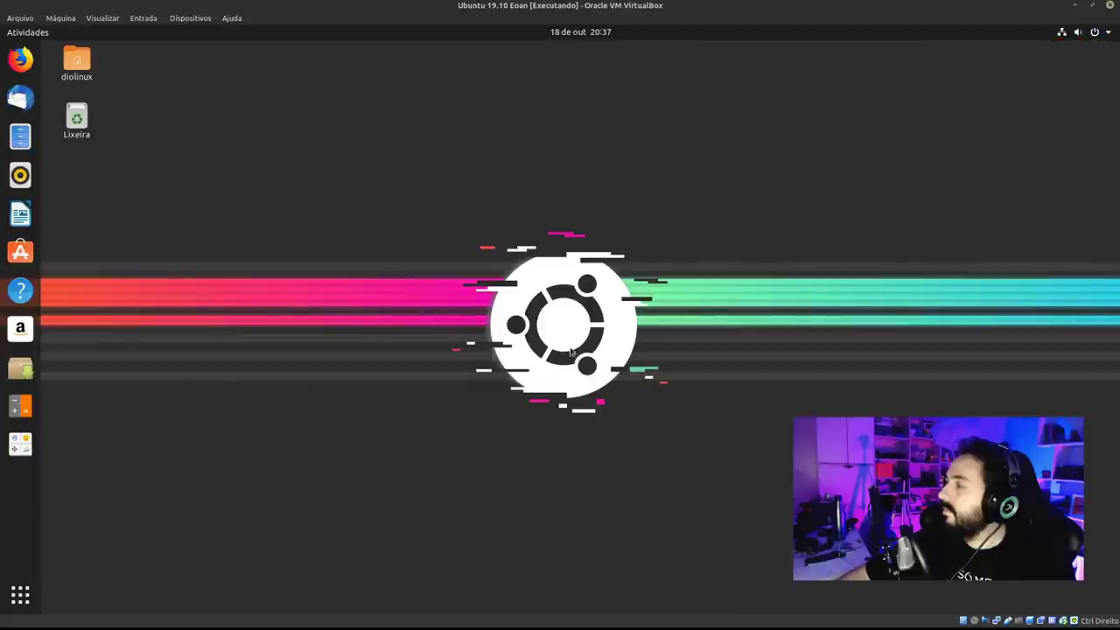
{"action": "left_click", "coordinate": [1109, 5]}
Power off Ubuntu 19.10 Eoan, restart it from the Manager and dismiss the notice bars.
{"action": "left_click", "coordinate": [610, 337]}
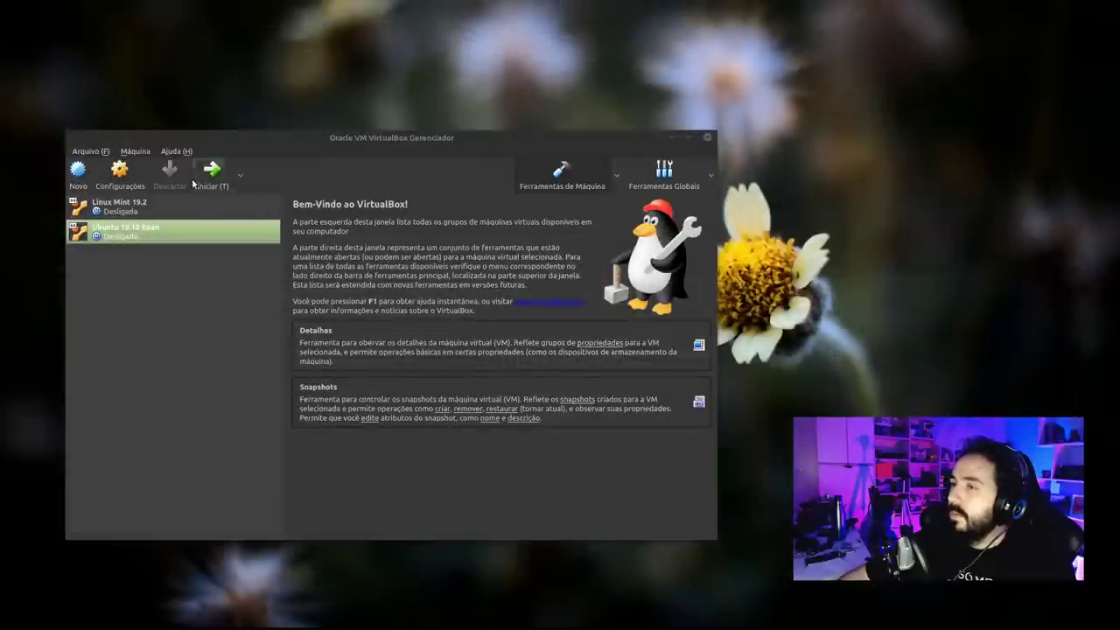
{"action": "double_click", "coordinate": [125, 231]}
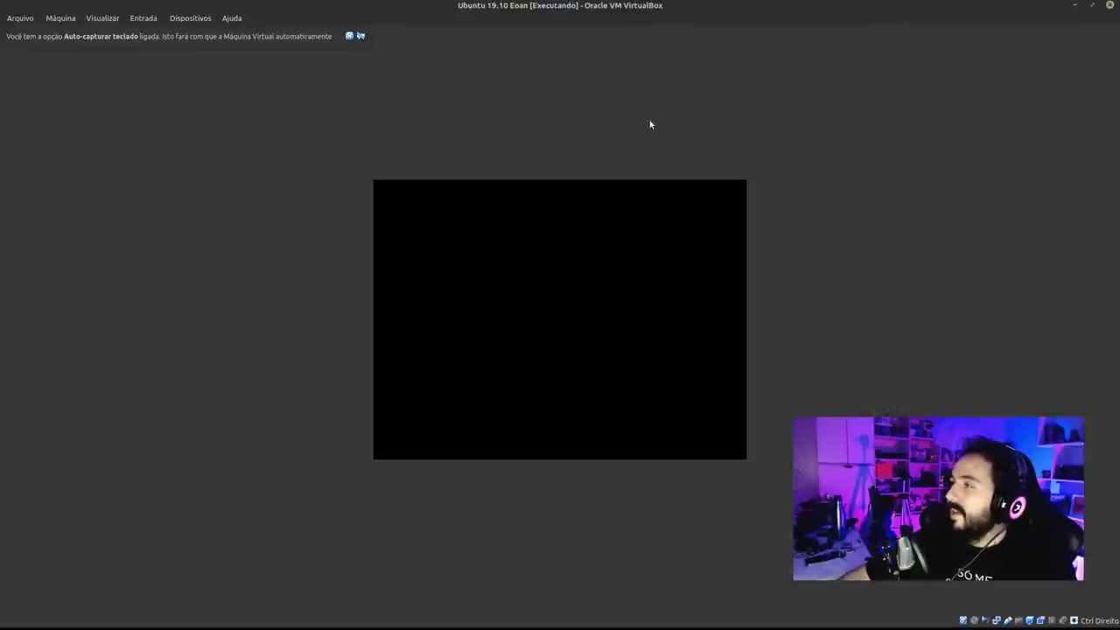
{"action": "left_click", "coordinate": [349, 36]}
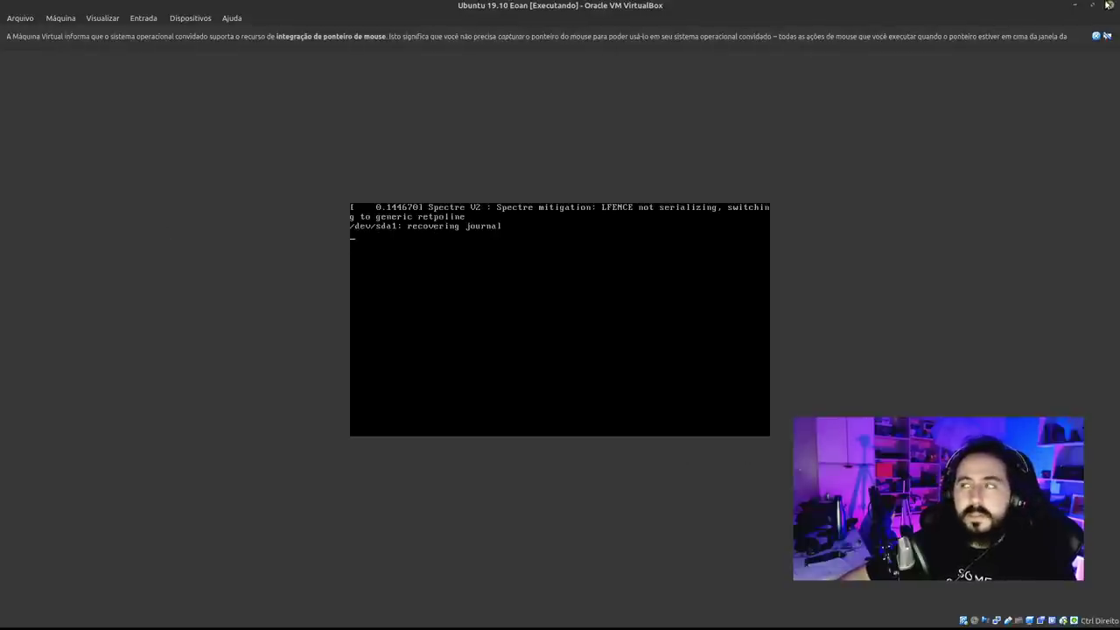
{"action": "left_click", "coordinate": [1107, 35]}
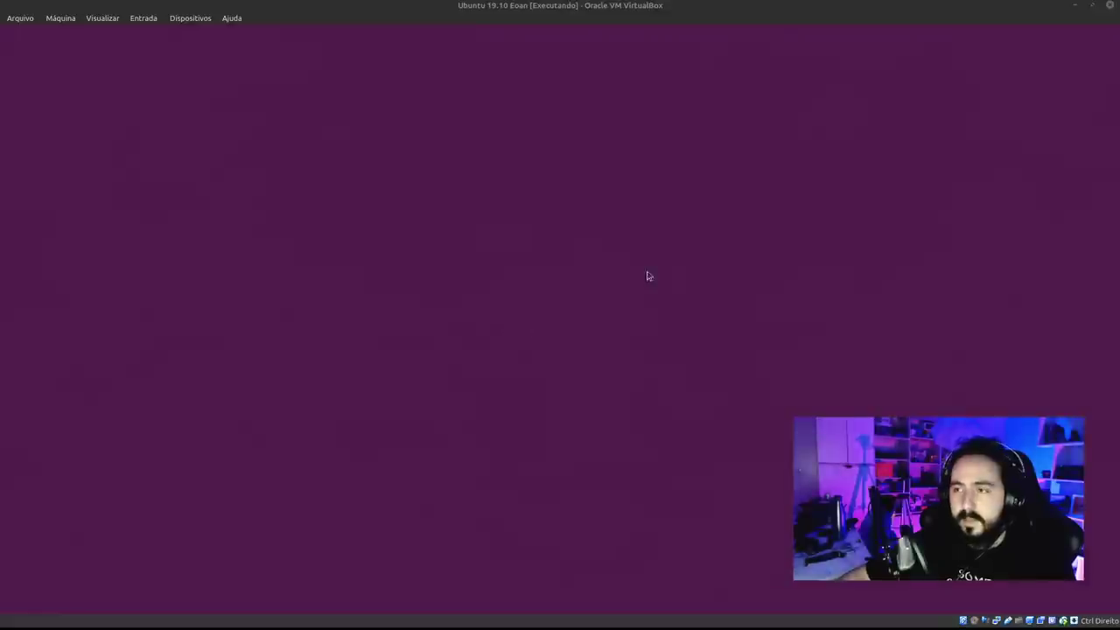
Log in by selecting the user account and entering its password.
{"action": "left_click", "coordinate": [584, 310]}
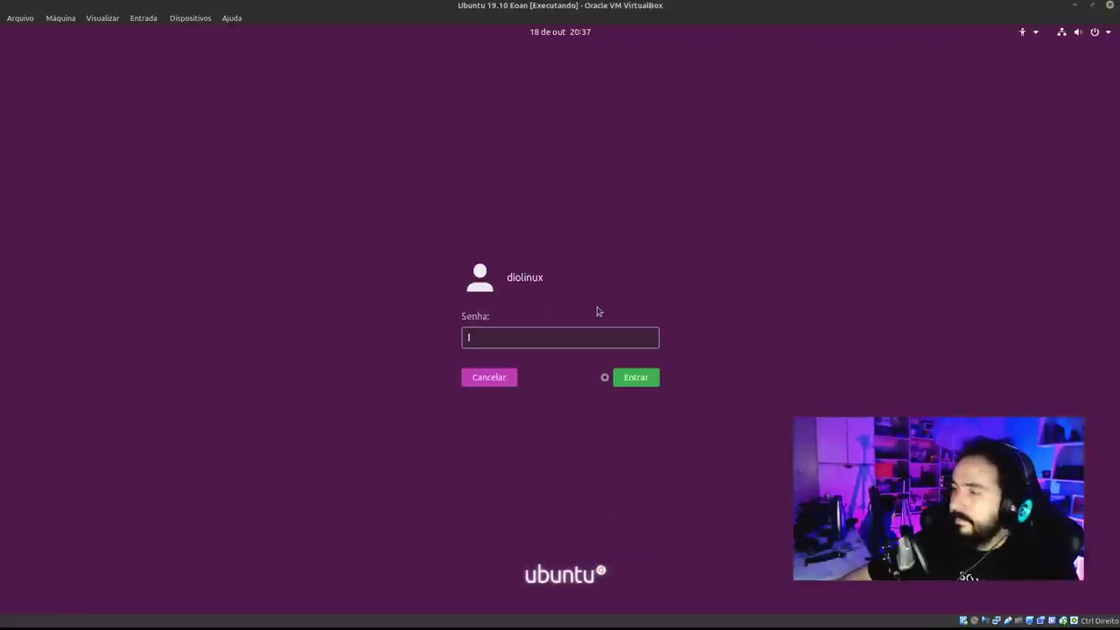
{"action": "type", "text": "***"}
{"action": "key", "text": "Return"}
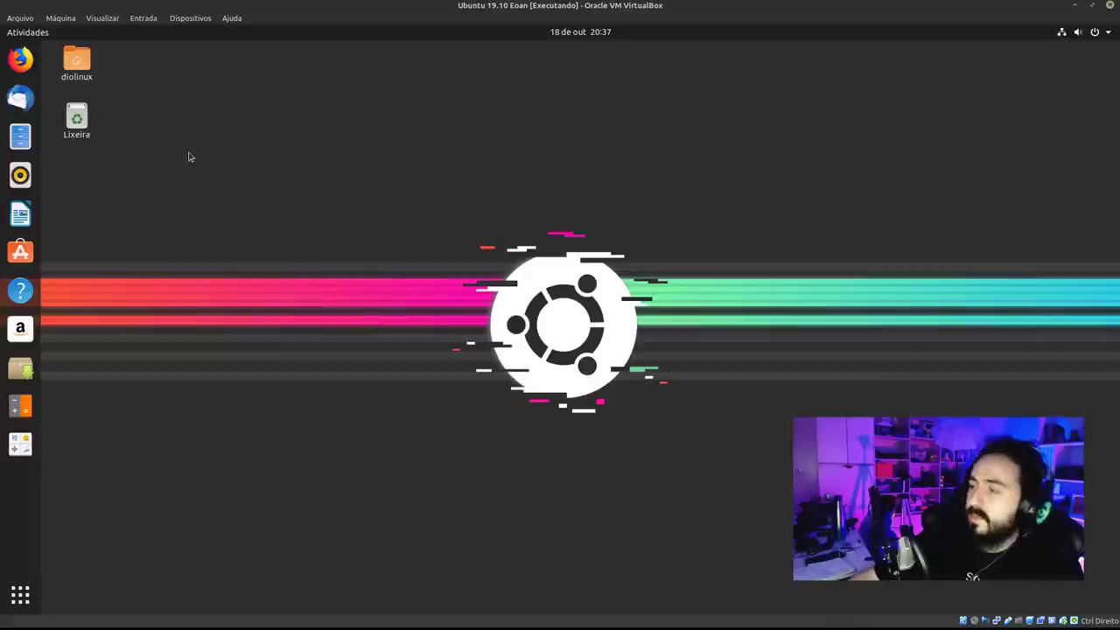
Run free -h in a new terminal (3,8Gi total, 613Mi used), enlarge the text and move the window left.
{"action": "key", "text": "ctrl+alt+t"}
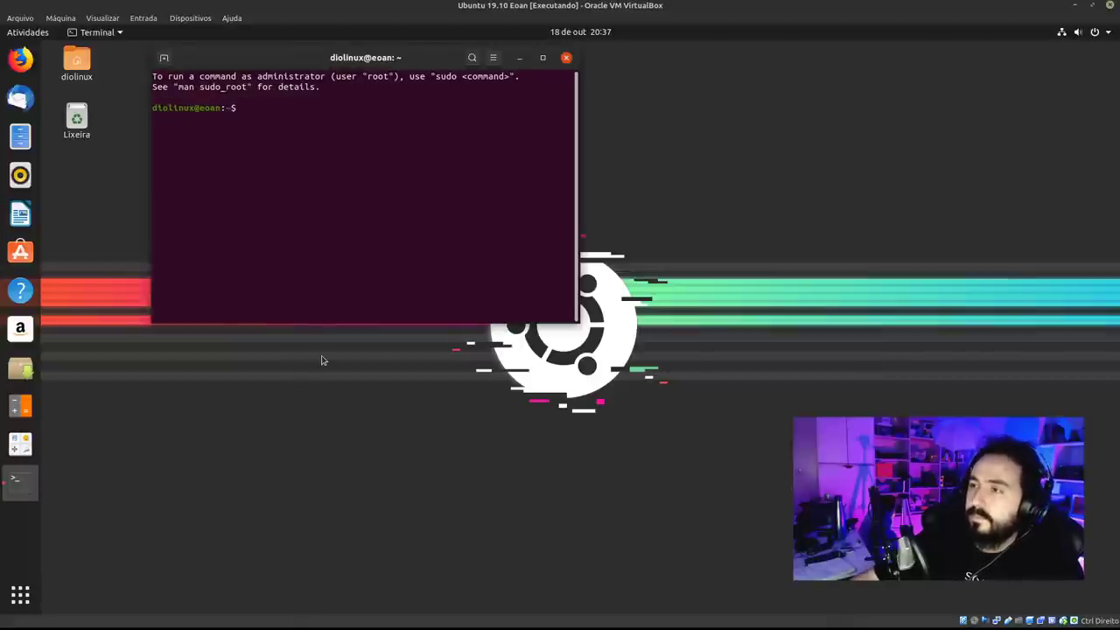
{"action": "type", "text": "free -h"}
{"action": "key", "text": "Return"}
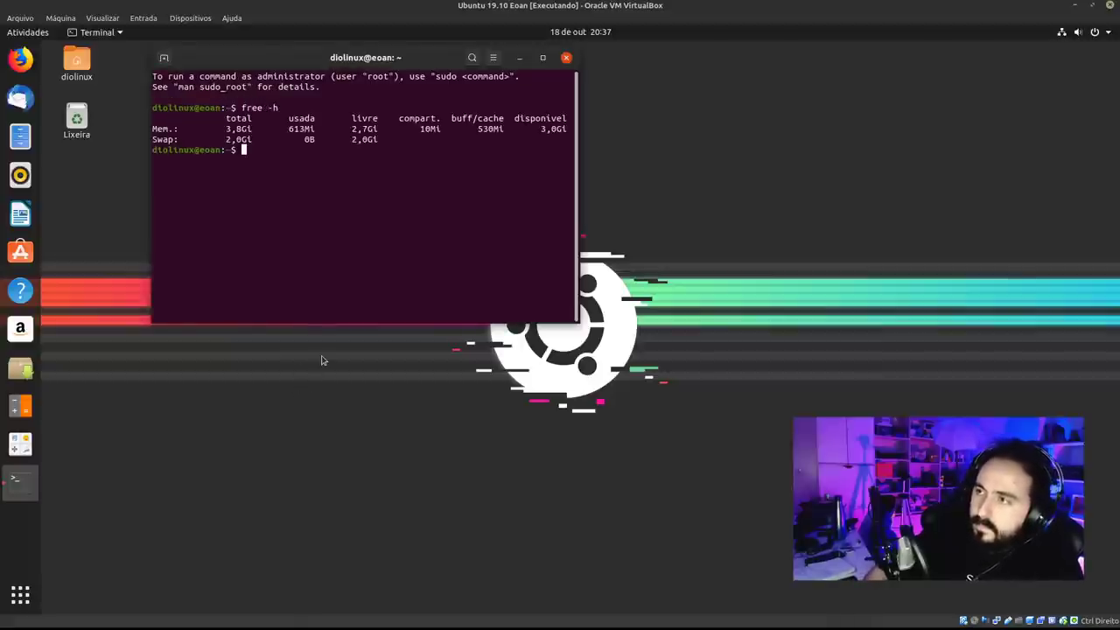
{"action": "key", "text": "ctrl+plus"}
{"action": "key", "text": "ctrl+plus"}
{"action": "key", "text": "ctrl+plus"}
{"action": "key", "text": "ctrl+plus"}
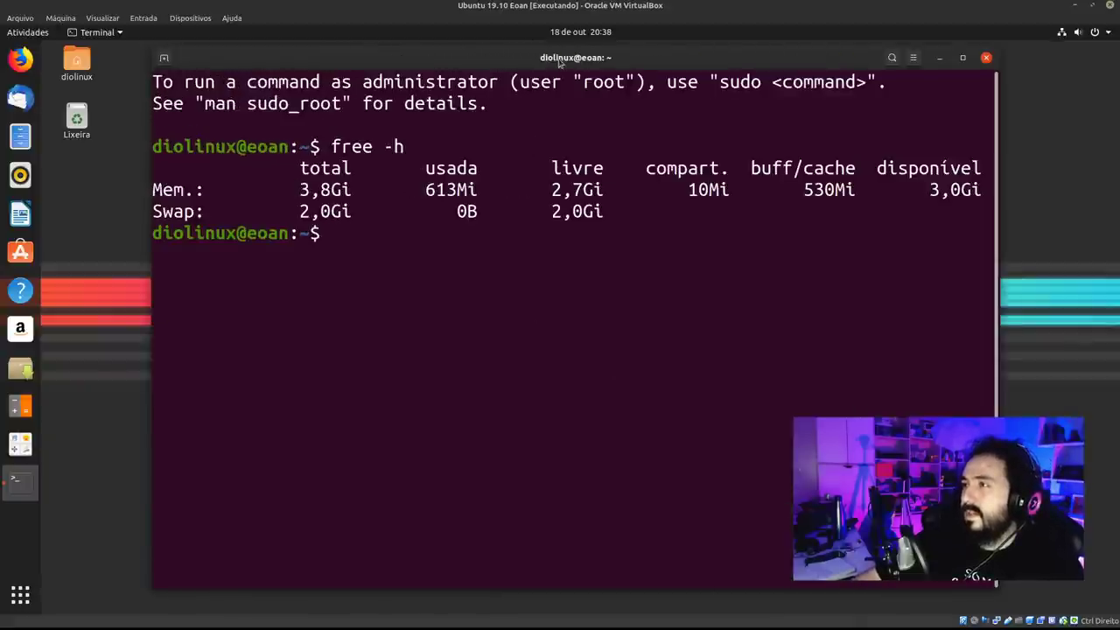
{"action": "left_click_drag", "start_coordinate": [487, 81], "coordinate": [383, 81]}
{"action": "left_click_drag", "start_coordinate": [518, 60], "coordinate": [424, 67]}
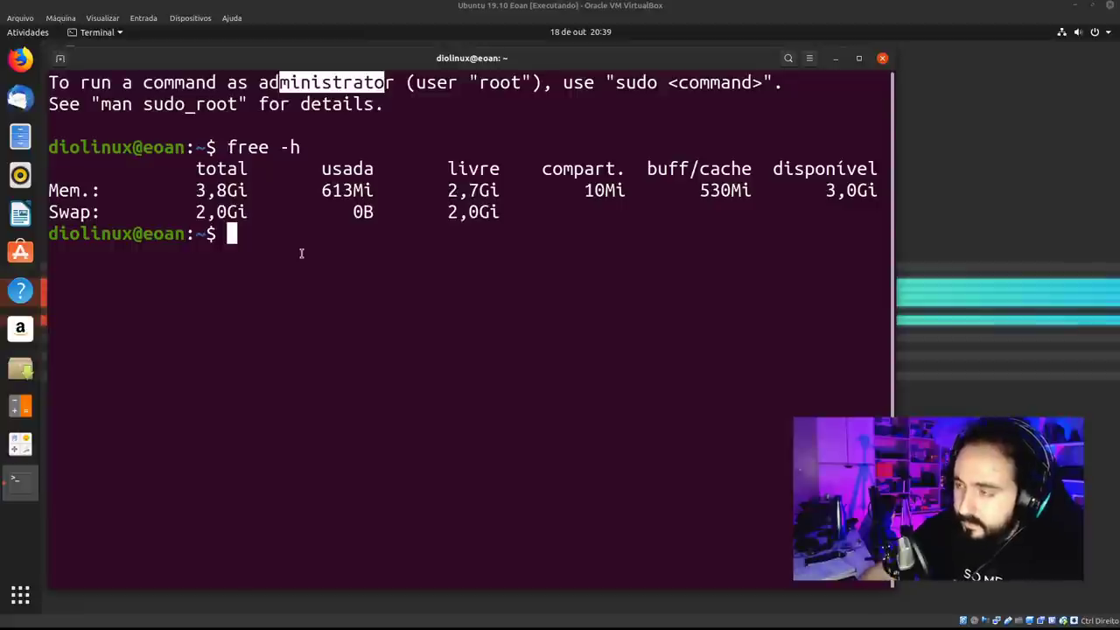
Start sudo apt install, swap kubuntu-desktop for plasma, and list the plasma packages with Tab completion.
{"action": "left_click", "coordinate": [312, 264]}
{"action": "type", "text": "sudo "}
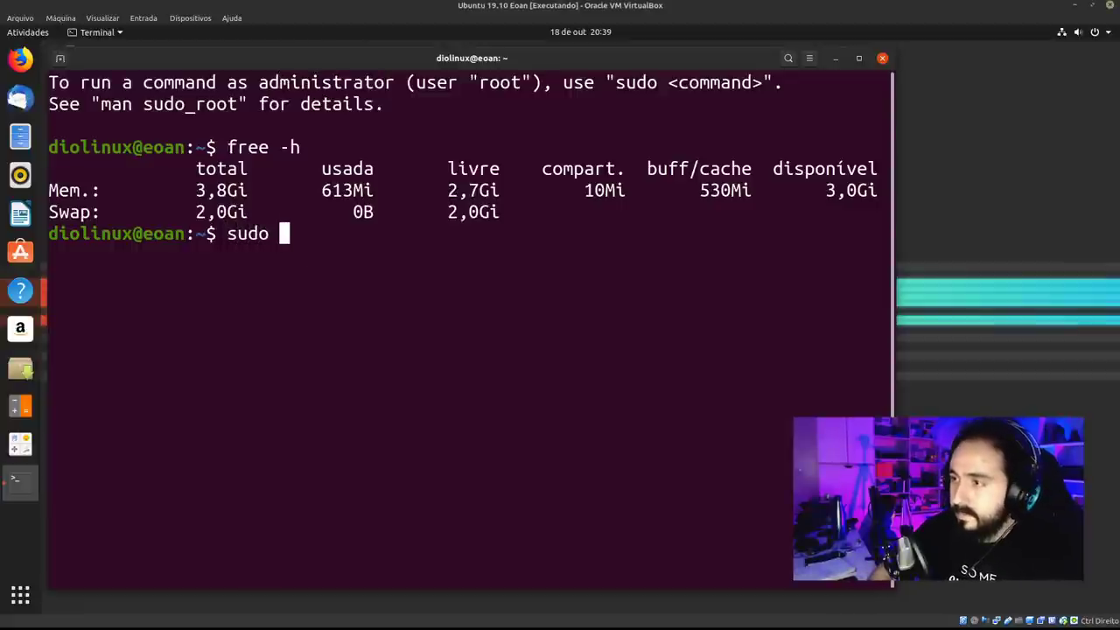
{"action": "type", "text": "apt install ku"}
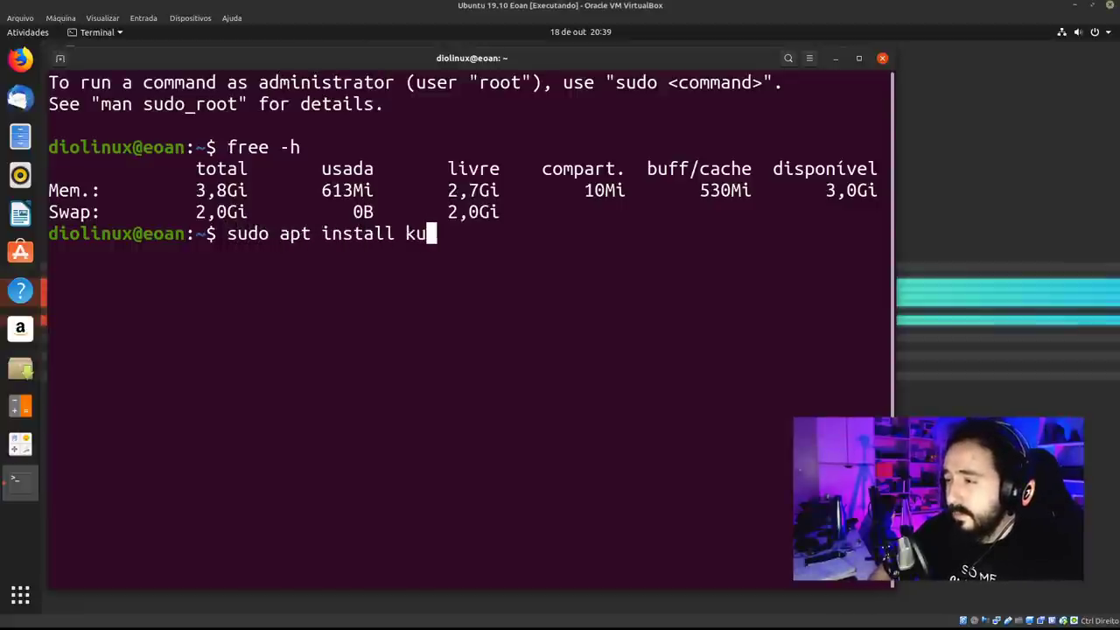
{"action": "type", "text": "buntu-desktop"}
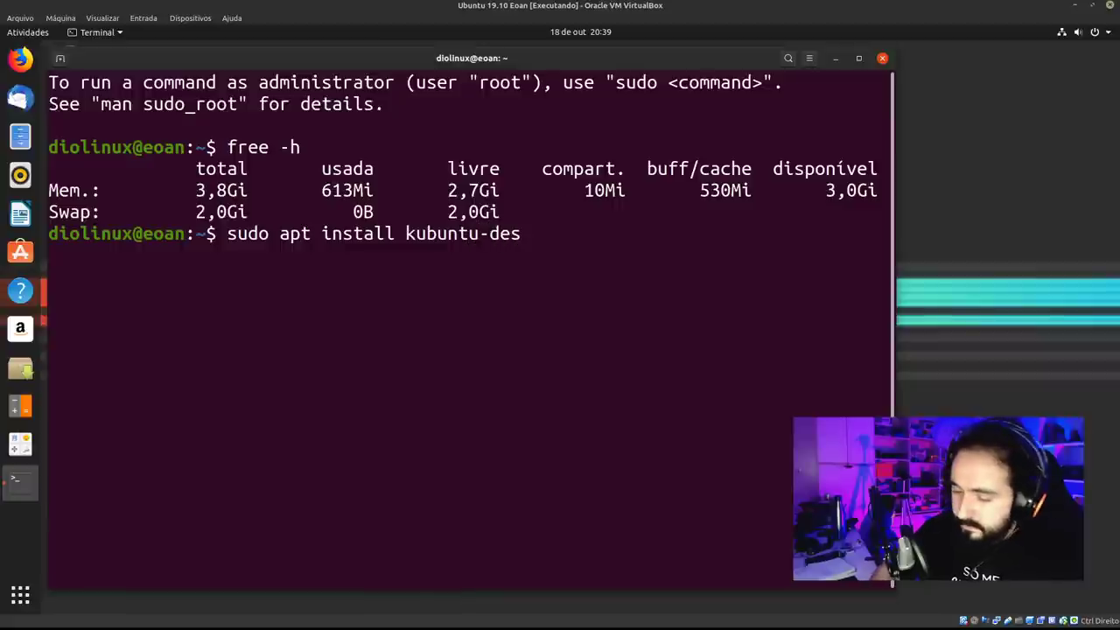
{"action": "key", "text": "BackSpace"}
{"action": "key", "text": "BackSpace"}
{"action": "key", "text": "BackSpace"}
{"action": "key", "text": "BackSpace"}
{"action": "key", "text": "BackSpace"}
{"action": "key", "text": "BackSpace"}
{"action": "key", "text": "BackSpace"}
{"action": "key", "text": "BackSpace"}
{"action": "key", "text": "BackSpace"}
{"action": "key", "text": "BackSpace"}
{"action": "key", "text": "BackSpace"}
{"action": "key", "text": "BackSpace"}
{"action": "key", "text": "BackSpace"}
{"action": "key", "text": "BackSpace"}
{"action": "key", "text": "BackSpace"}
{"action": "key", "text": "BackSpace"}
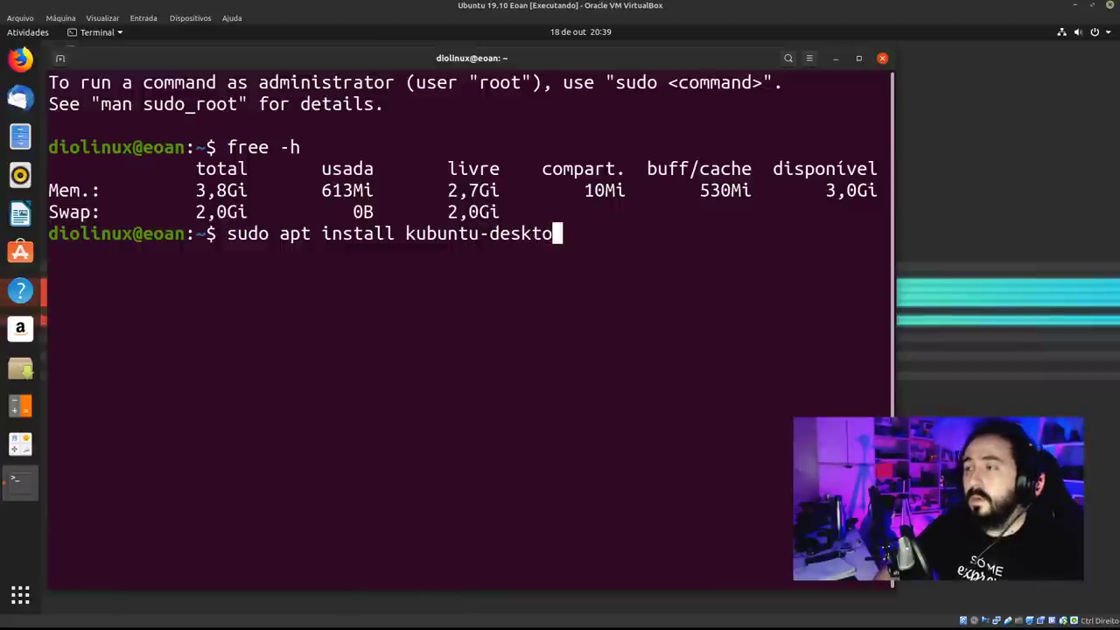
{"action": "type", "text": "plasma"}
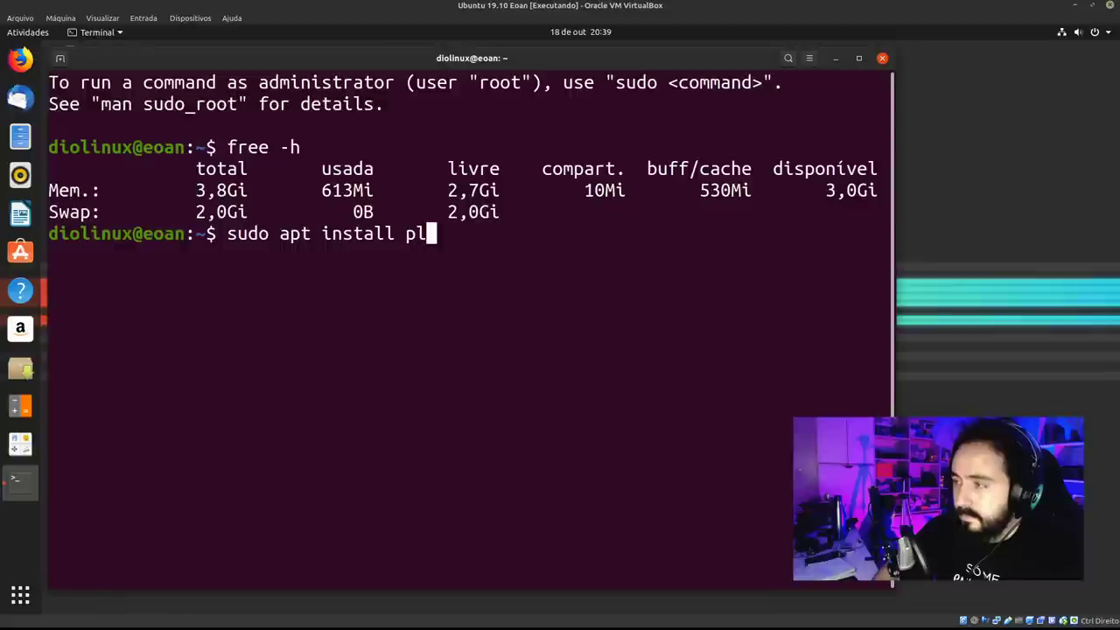
{"action": "key", "text": "Tab"}
{"action": "key", "text": "Tab"}
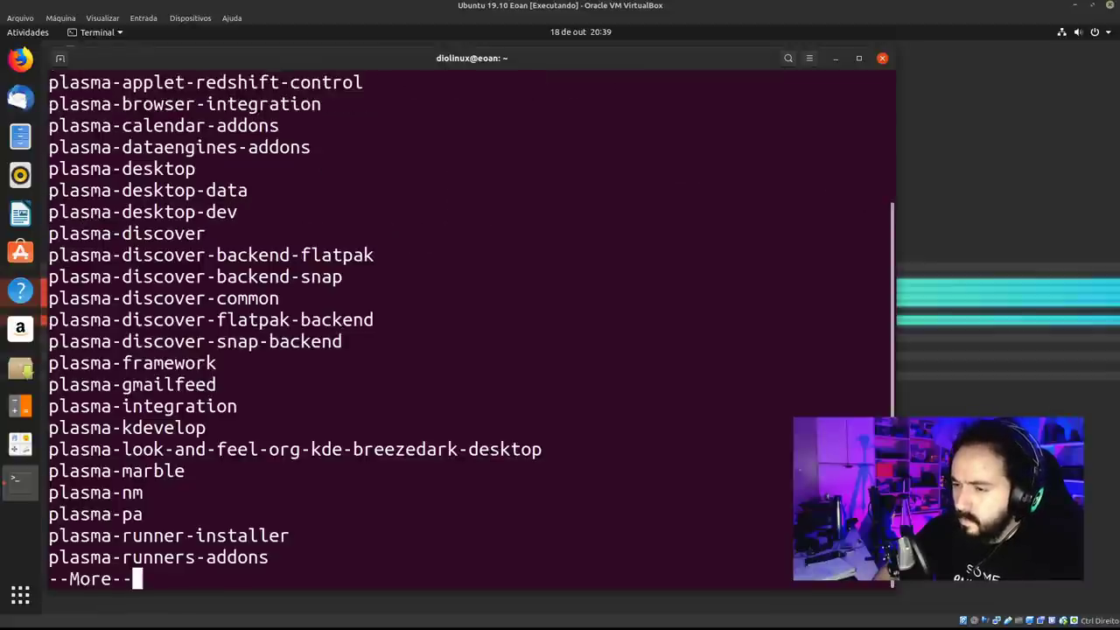
{"action": "key", "text": "ctrl+c"}
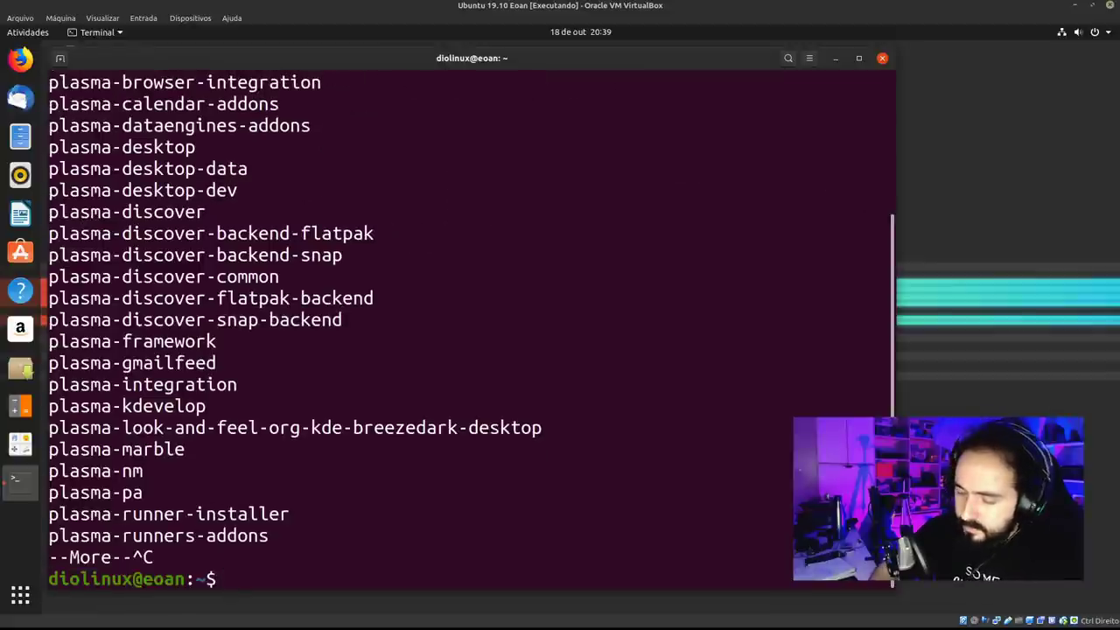
Type sudo apt install plasma-desktop, abort it with Ctrl+C, and run clear.
{"action": "type", "text": "free -h"}
{"action": "key", "text": "BackSpace"}
{"action": "key", "text": "BackSpace"}
{"action": "key", "text": "BackSpace"}
{"action": "key", "text": "BackSpace"}
{"action": "key", "text": "BackSpace"}
{"action": "key", "text": "BackSpace"}
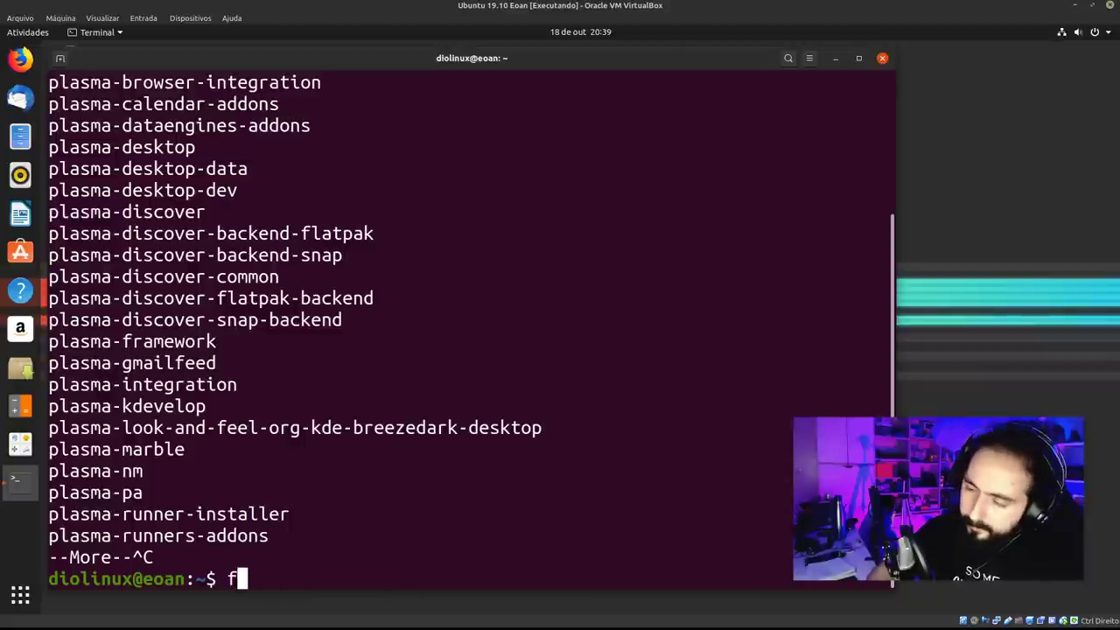
{"action": "key", "text": "BackSpace"}
{"action": "type", "text": "sudo ap in"}
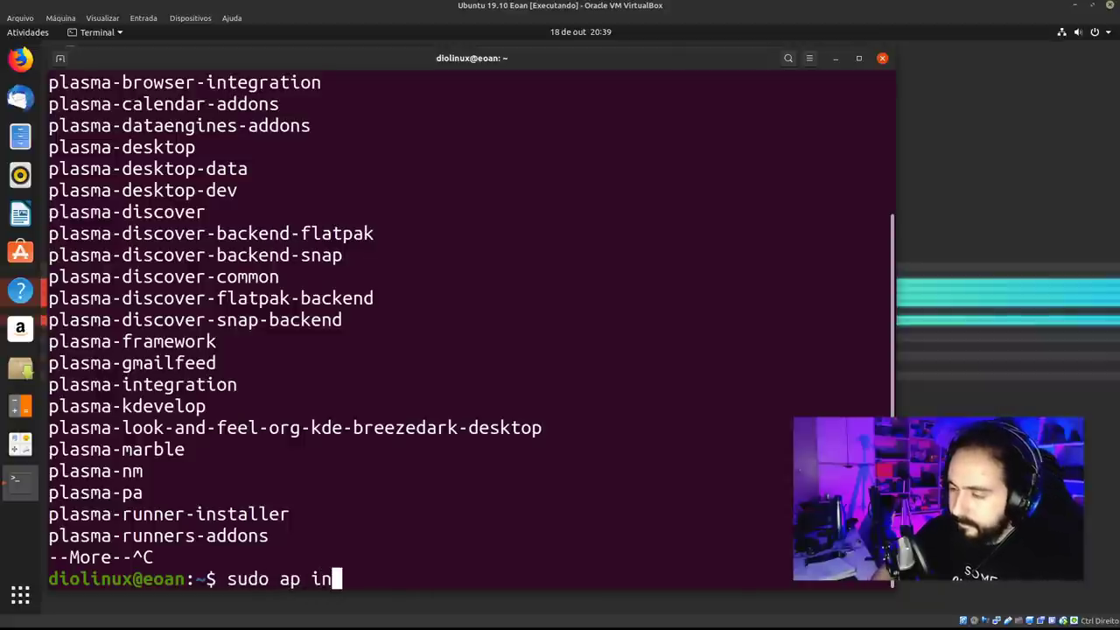
{"action": "key", "text": "BackSpace"}
{"action": "key", "text": "BackSpace"}
{"action": "key", "text": "BackSpace"}
{"action": "key", "text": "BackSpace"}
{"action": "type", "text": "pt ins"}
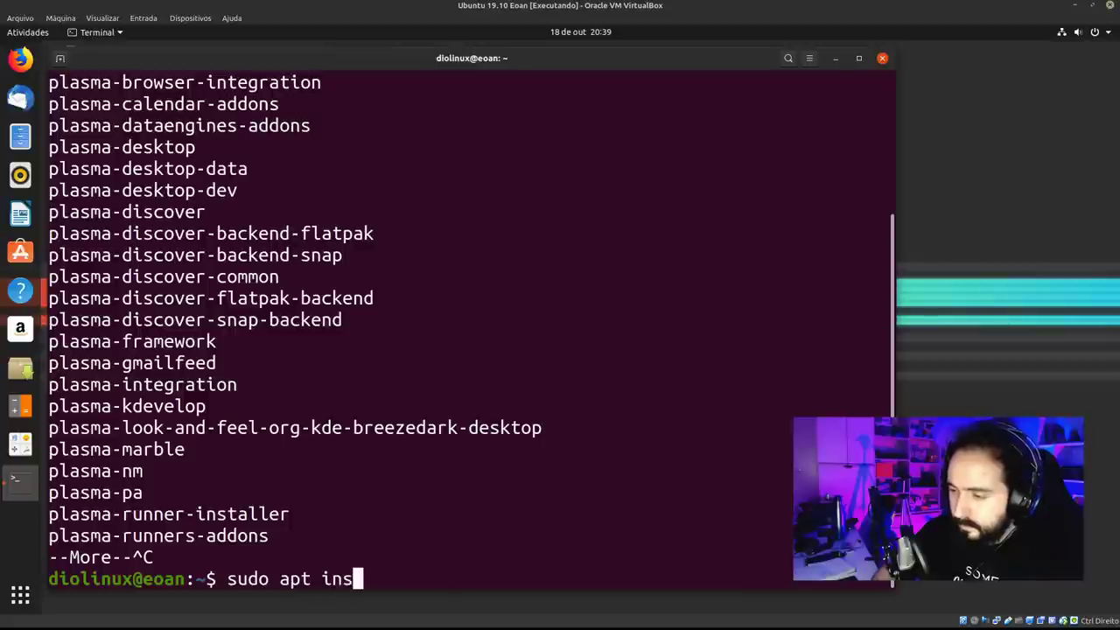
{"action": "type", "text": "tall pas"}
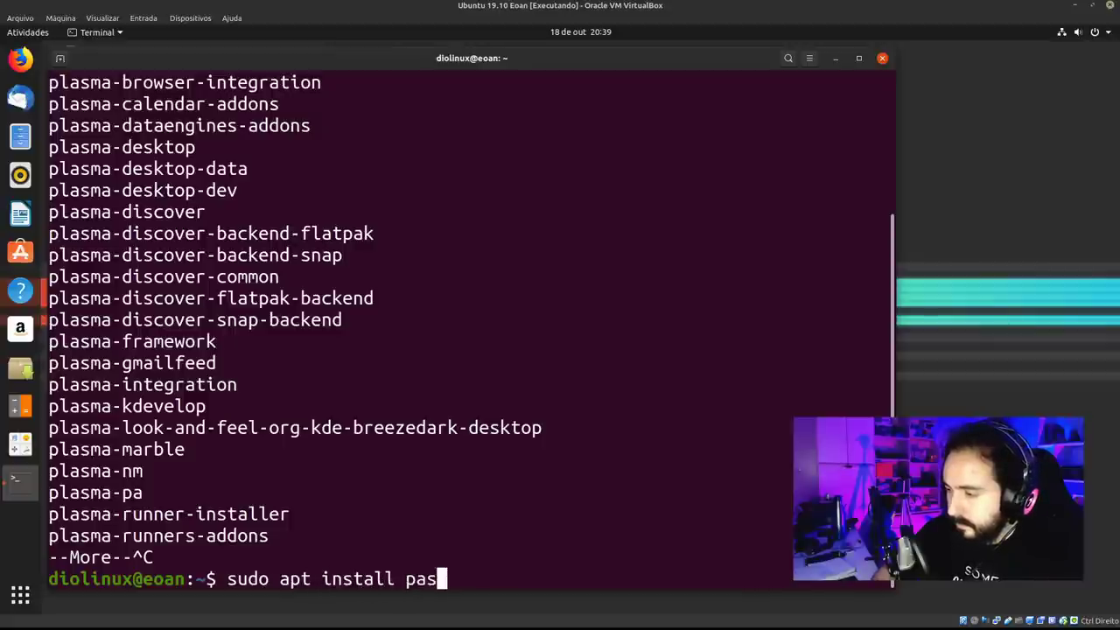
{"action": "key", "text": "BackSpace"}
{"action": "key", "text": "BackSpace"}
{"action": "type", "text": "lasma-desktop"}
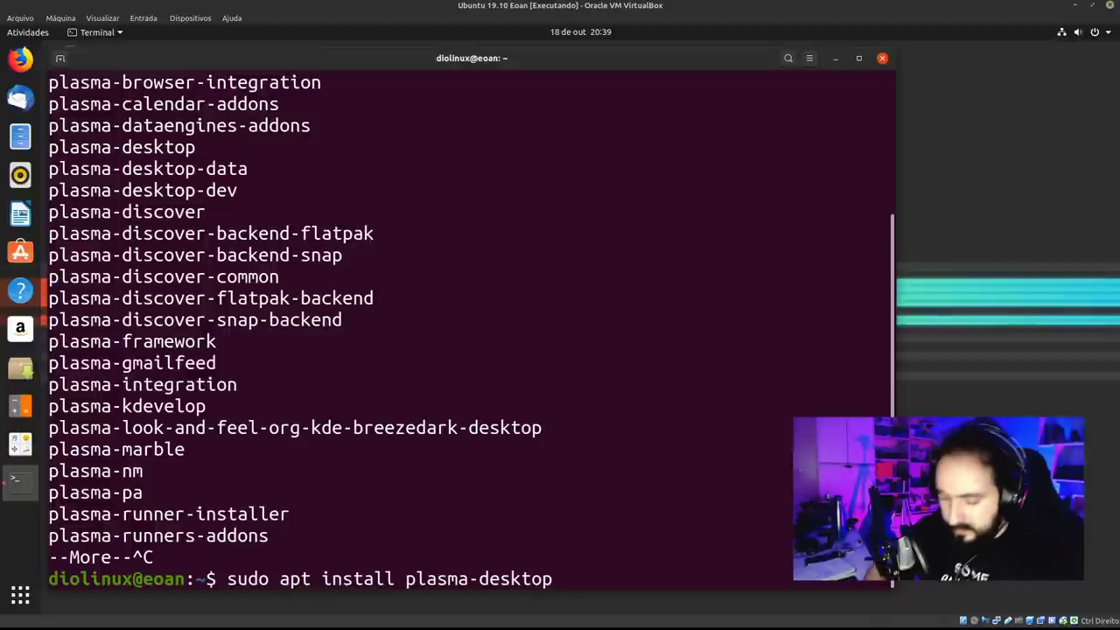
{"action": "key", "text": "ctrl+c"}
{"action": "type", "text": "clear"}
{"action": "key", "text": "Return"}
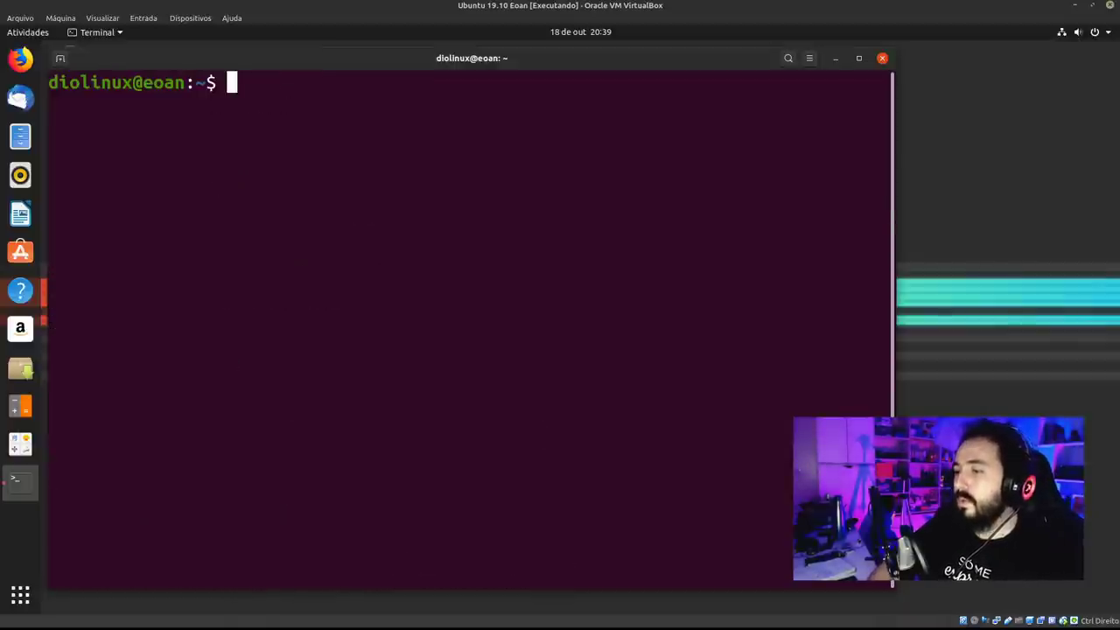
Shrink the terminal, move it to the upper left, close it, and launch Ubuntu Software.
{"action": "left_click_drag", "start_coordinate": [578, 70], "coordinate": [596, 86]}
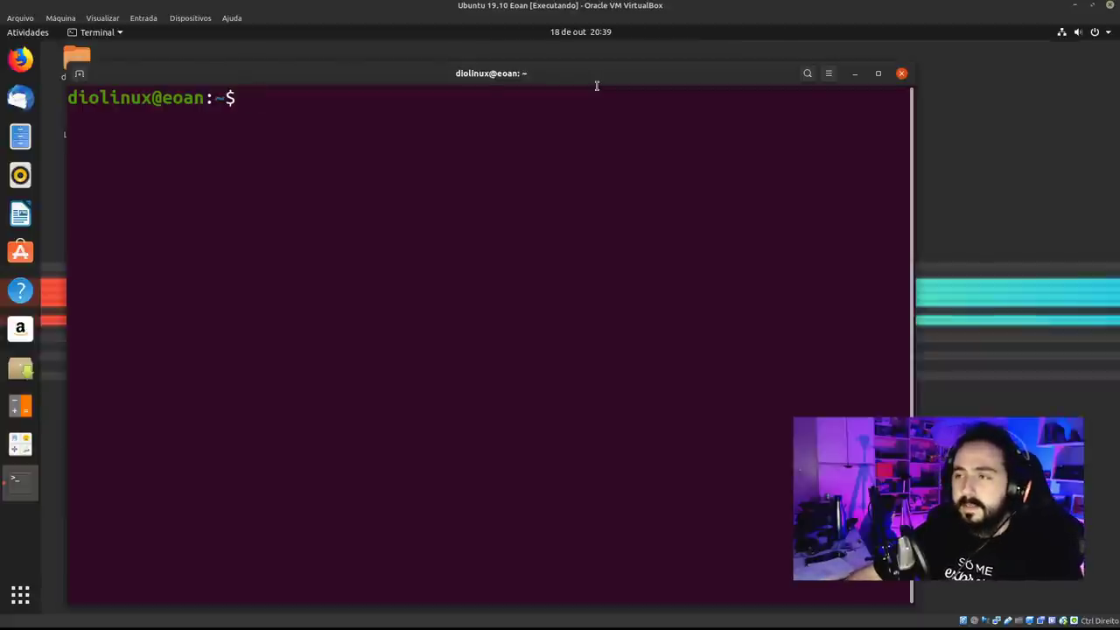
{"action": "left_click_drag", "start_coordinate": [75, 68], "coordinate": [458, 233]}
{"action": "left_click_drag", "start_coordinate": [578, 266], "coordinate": [283, 159]}
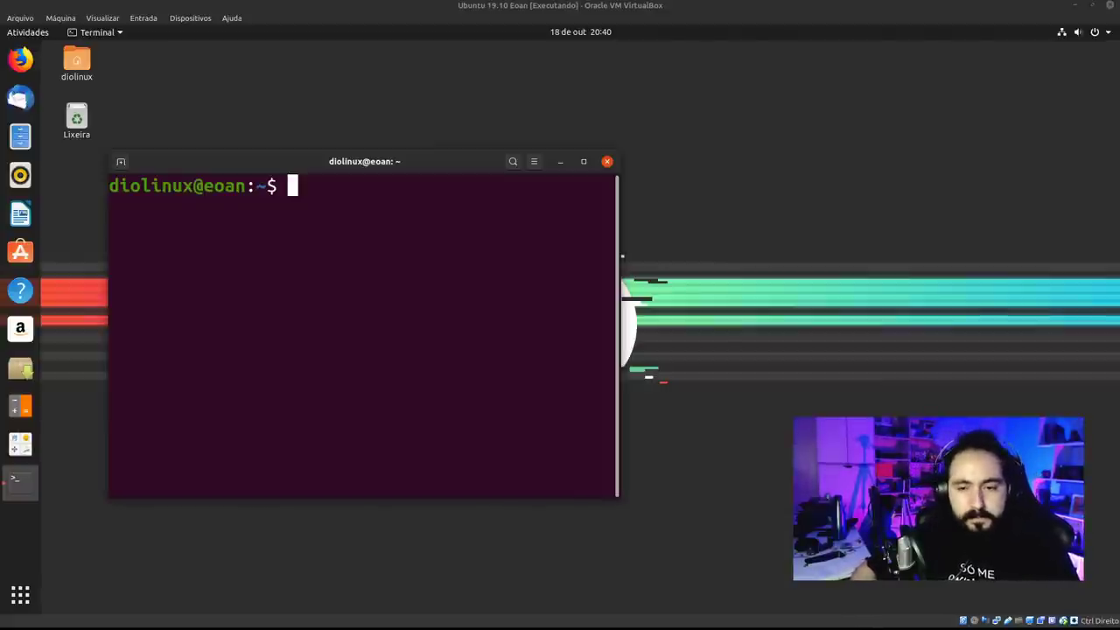
{"action": "left_click", "coordinate": [607, 161]}
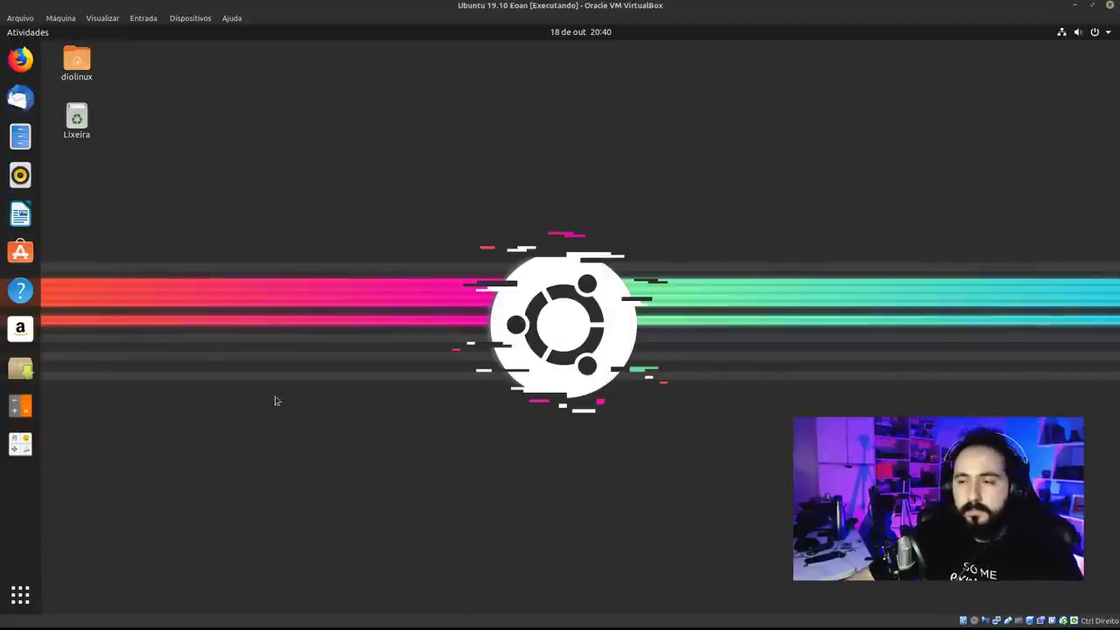
{"action": "left_click", "coordinate": [20, 251]}
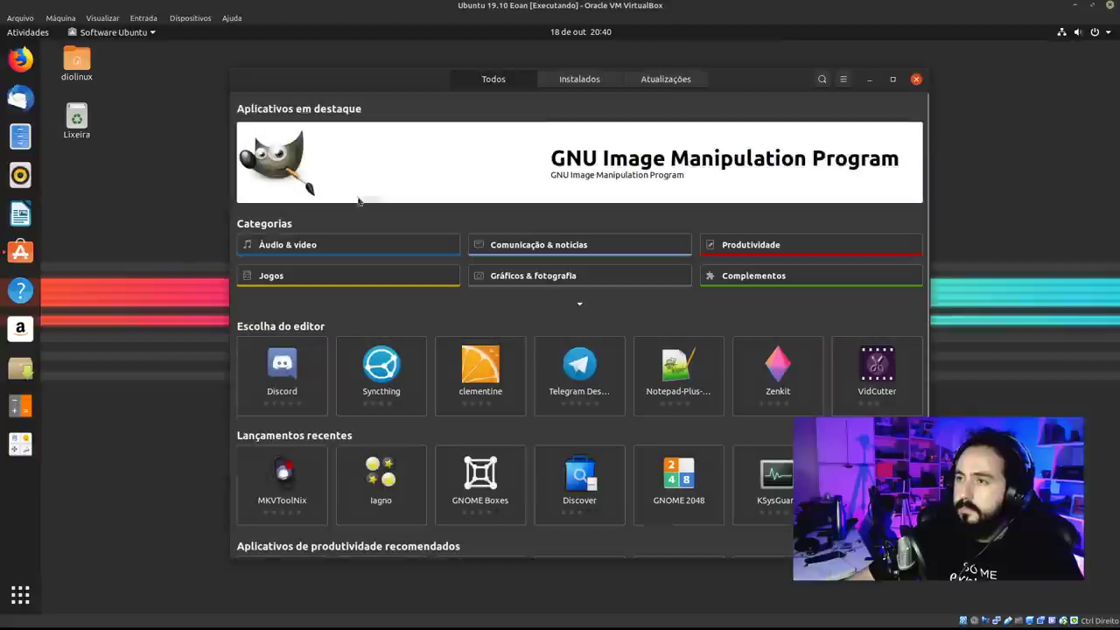
Search Ubuntu Software for 'obs studi' and open the OBS Studio details page.
{"action": "left_click_drag", "start_coordinate": [726, 84], "coordinate": [566, 75]}
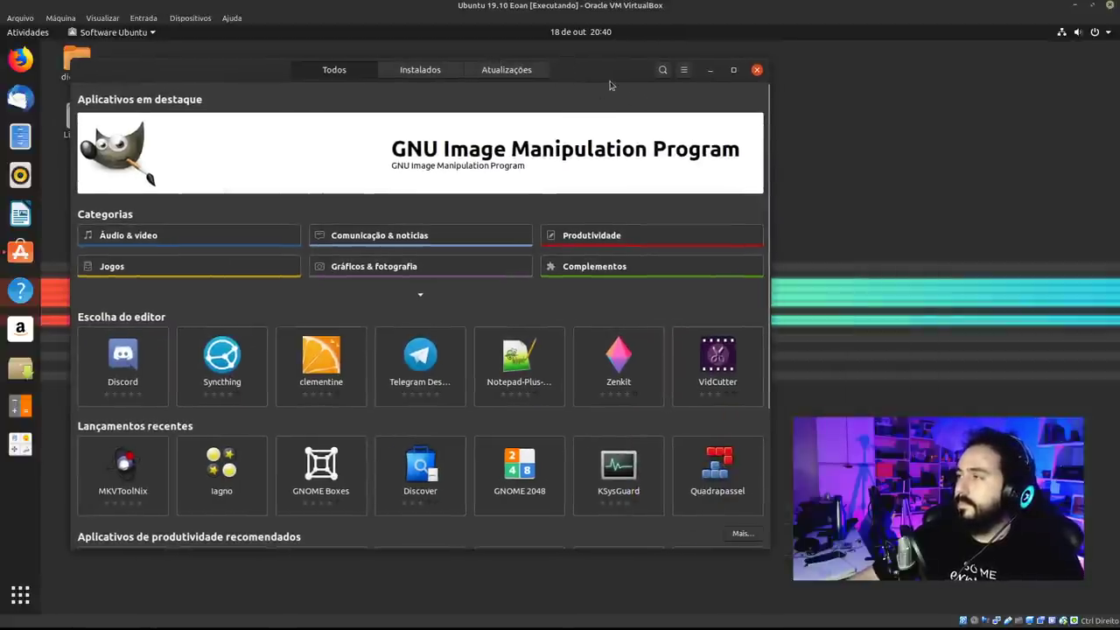
{"action": "left_click", "coordinate": [662, 70]}
{"action": "type", "text": "obs studio"}
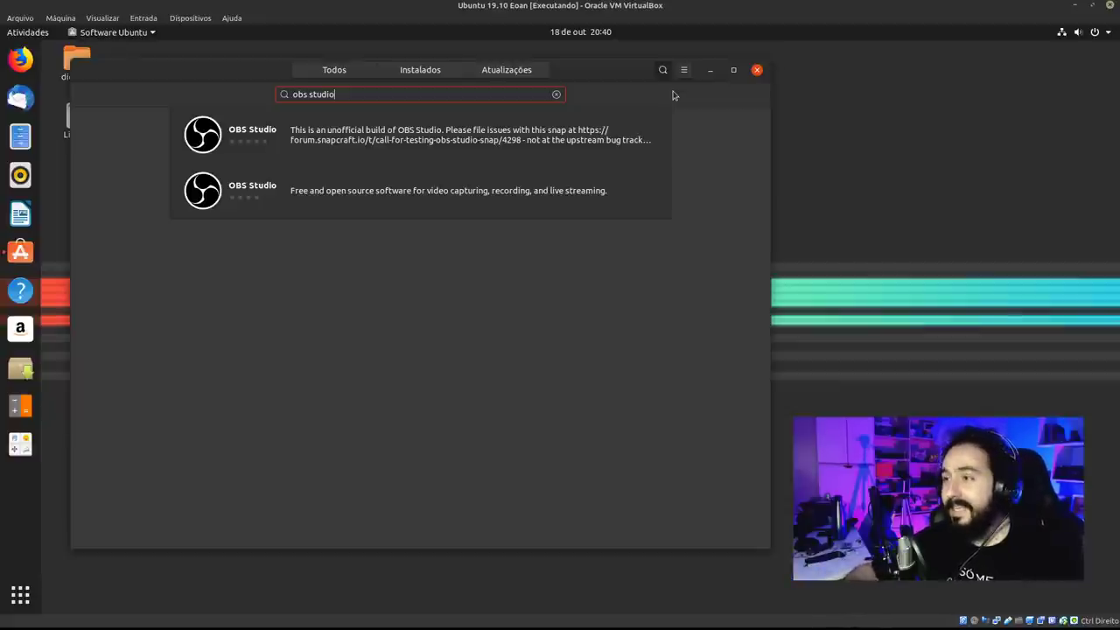
{"action": "left_click", "coordinate": [443, 184]}
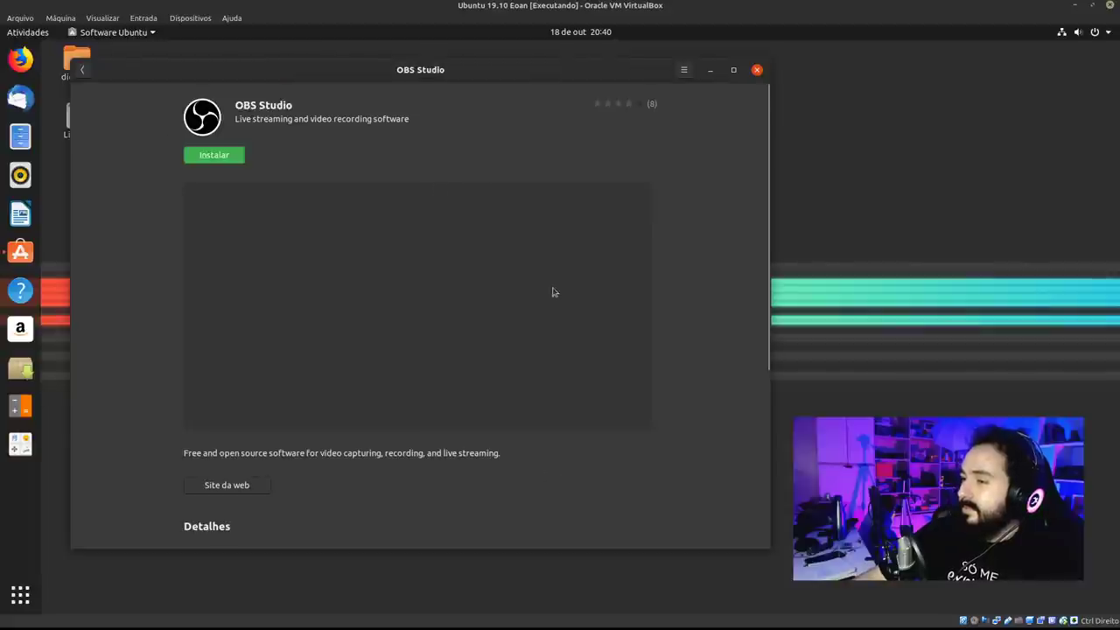
Select the version number 23.2.1+dfsg1-1, then go back to the search results.
{"action": "left_click_drag", "start_coordinate": [770, 201], "coordinate": [742, 433]}
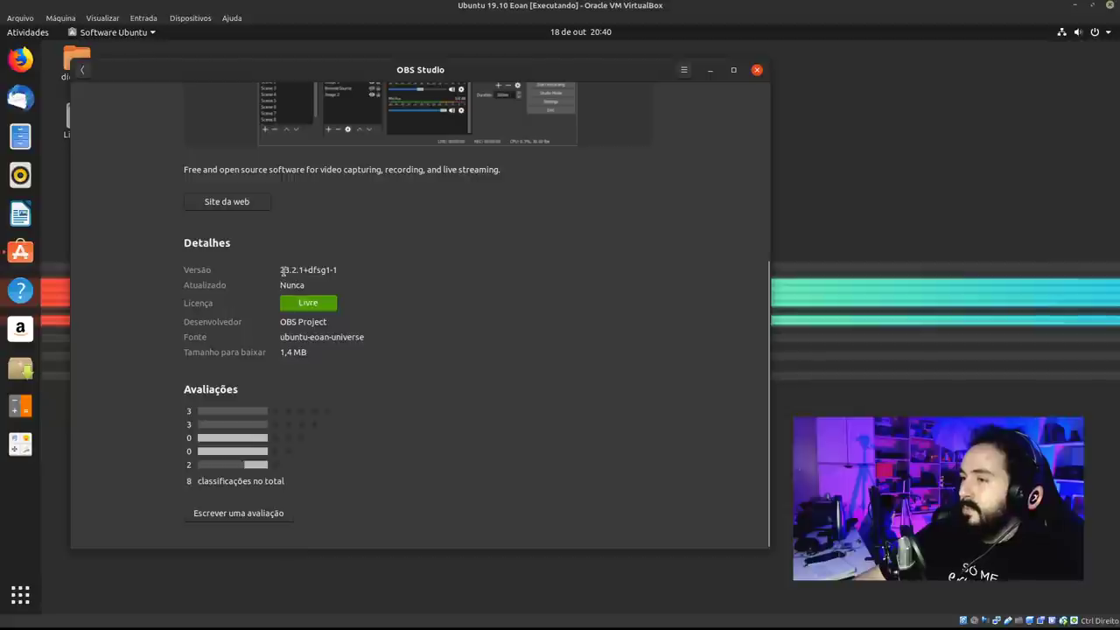
{"action": "left_click_drag", "start_coordinate": [280, 269], "coordinate": [336, 273]}
{"action": "left_click", "coordinate": [310, 270]}
{"action": "triple_click", "coordinate": [310, 270]}
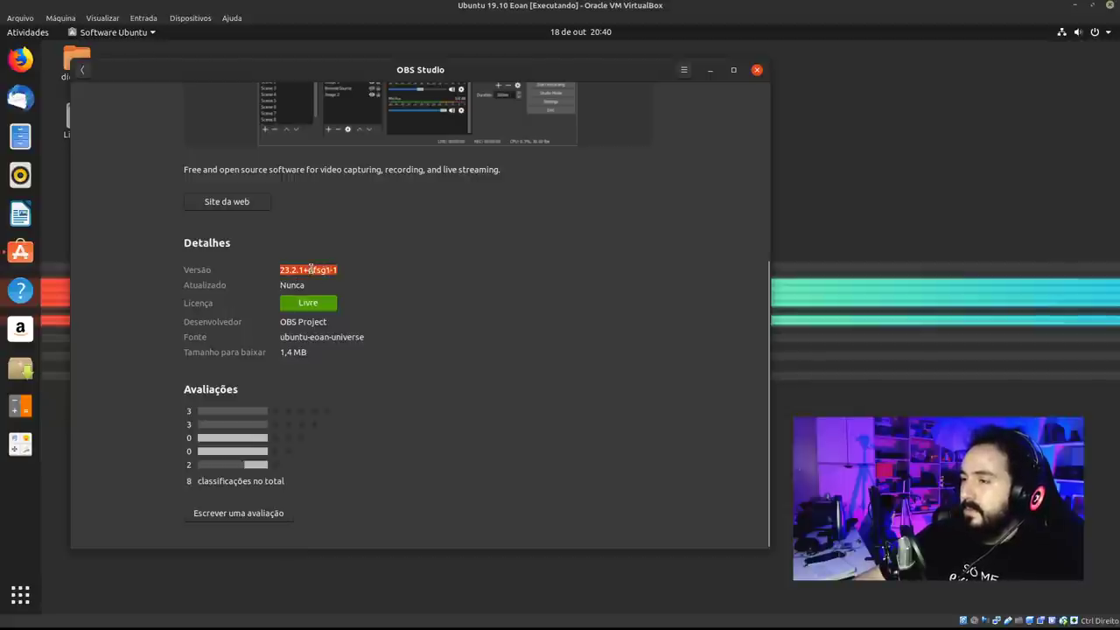
{"action": "left_click", "coordinate": [310, 270]}
{"action": "triple_click", "coordinate": [309, 268]}
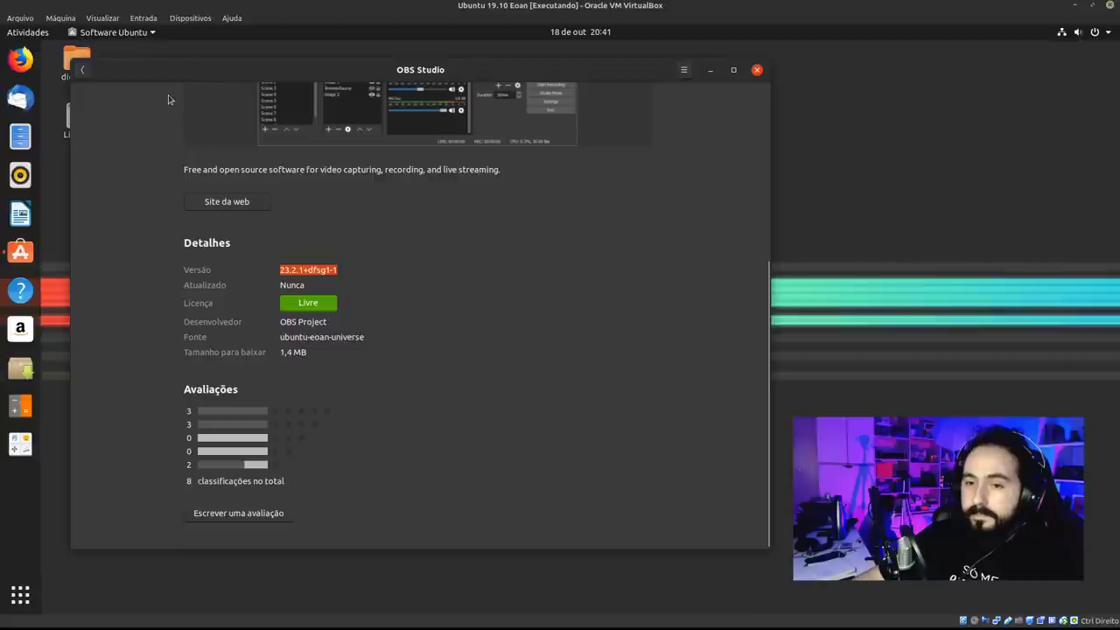
{"action": "left_click", "coordinate": [83, 70]}
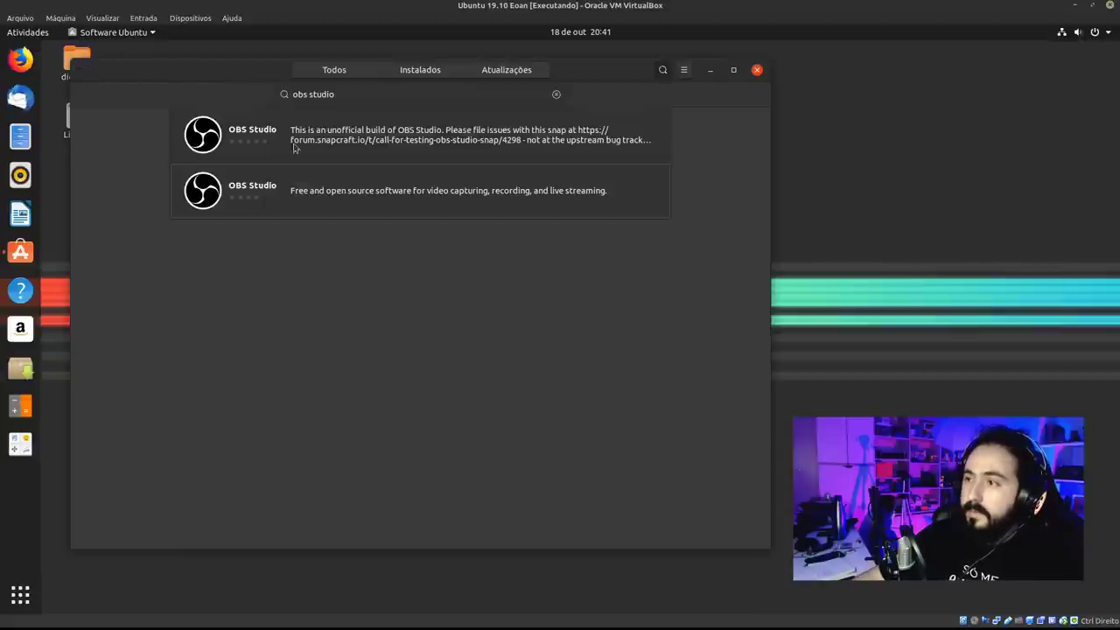
Open the unofficial snap OBS Studio build and scroll through its description.
{"action": "left_click", "coordinate": [445, 148]}
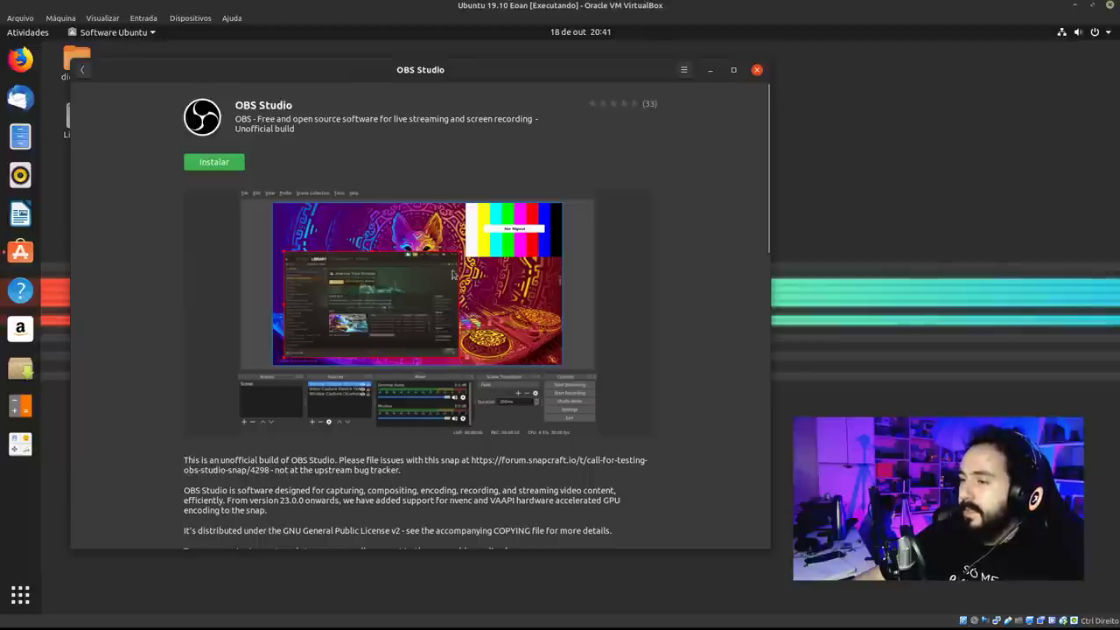
{"action": "scroll", "coordinate": [711, 265], "scroll_direction": "down", "scroll_amount": 2}
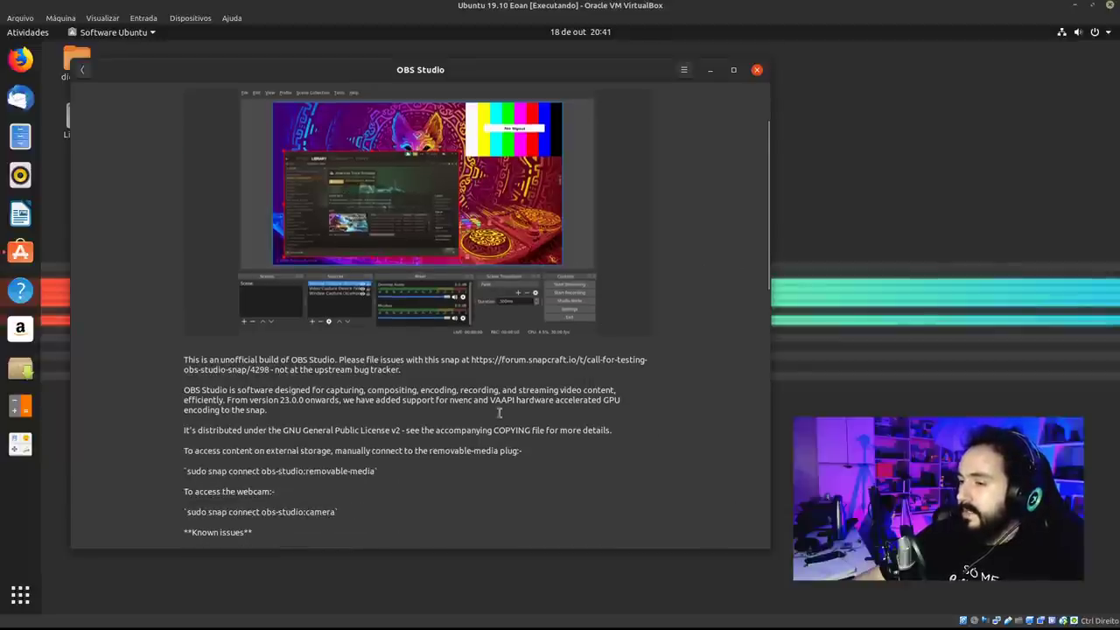
{"action": "scroll", "coordinate": [499, 412], "scroll_direction": "down", "scroll_amount": 1}
{"action": "scroll", "coordinate": [667, 341], "scroll_direction": "down", "scroll_amount": 2}
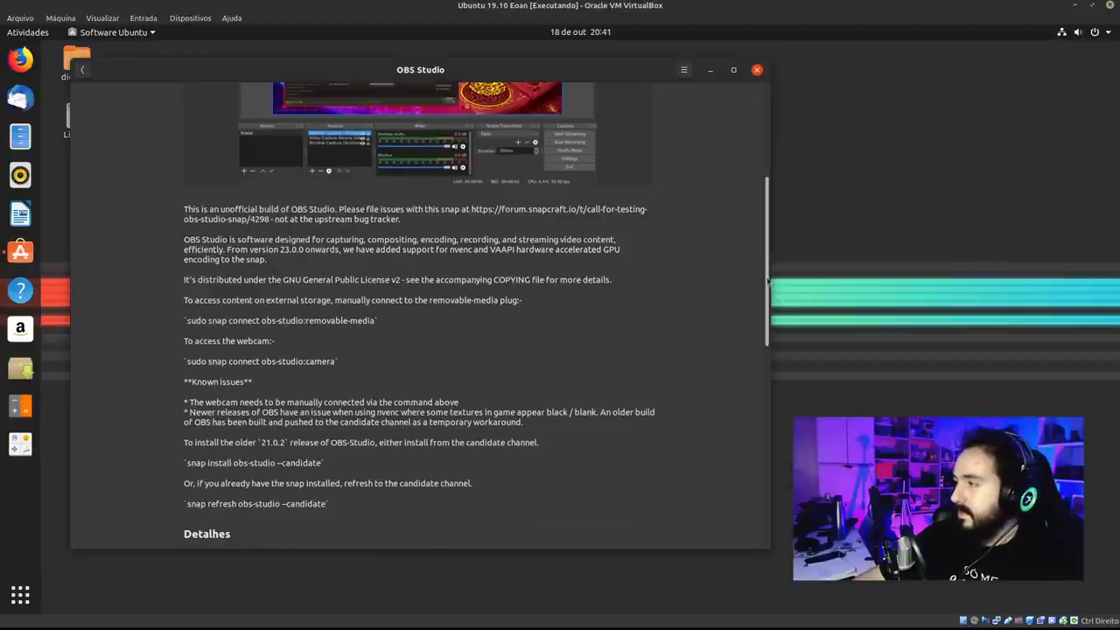
{"action": "left_click_drag", "start_coordinate": [769, 265], "coordinate": [728, 382]}
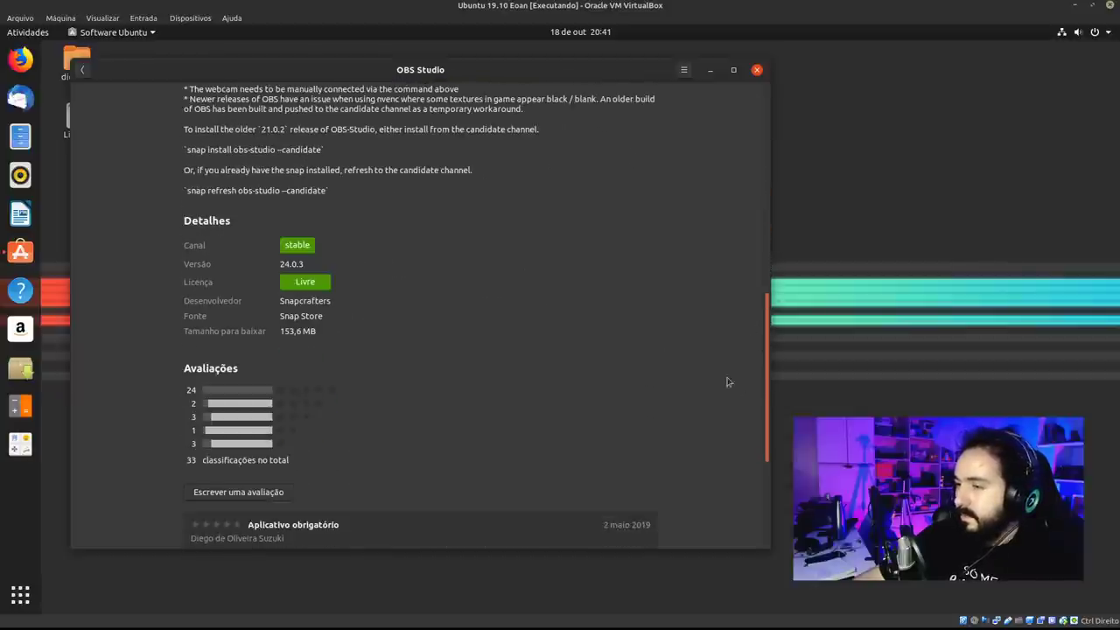
Look at the Canal 'stable' release channel list, close it and scroll back up.
{"action": "left_click", "coordinate": [298, 246]}
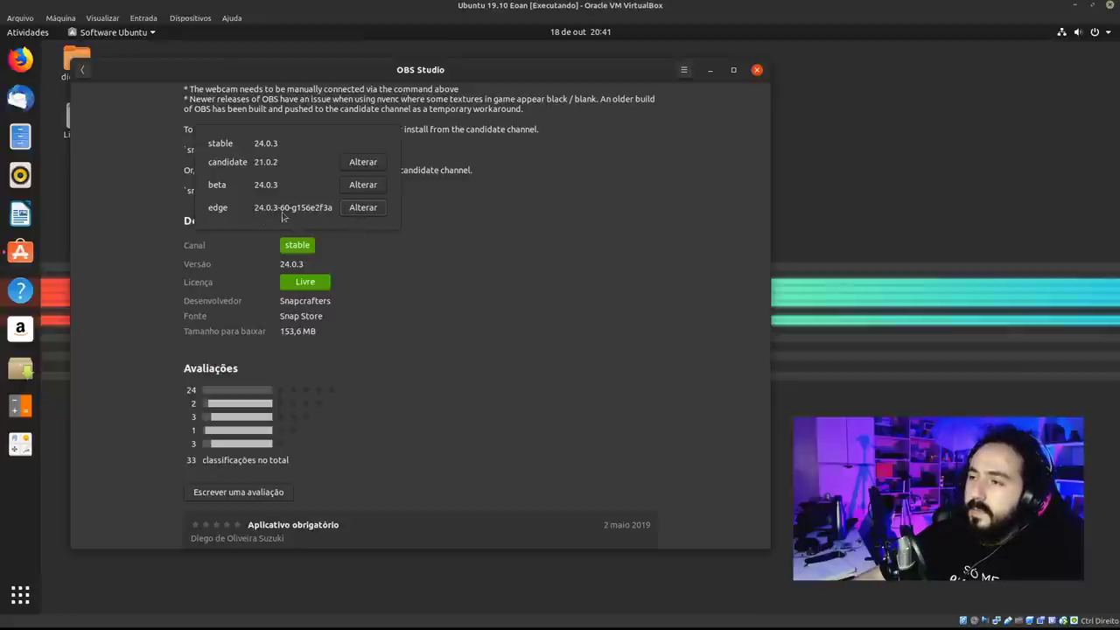
{"action": "left_click", "coordinate": [513, 261]}
{"action": "scroll", "coordinate": [760, 334], "scroll_direction": "up", "scroll_amount": 1}
{"action": "left_click_drag", "start_coordinate": [760, 334], "coordinate": [730, 140]}
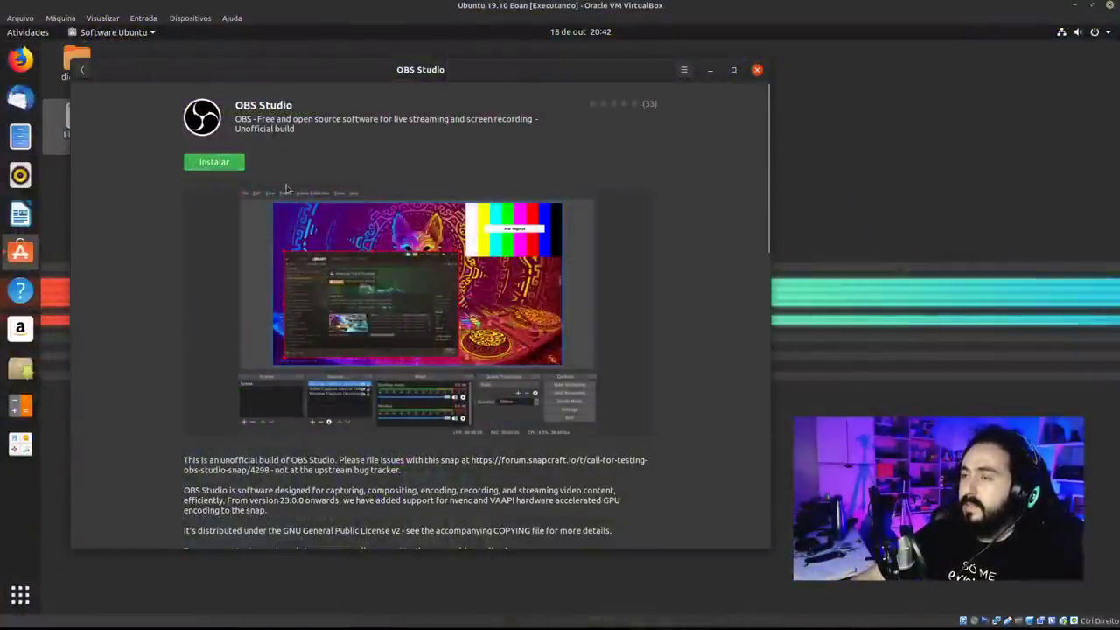
Install the unofficial OBS Studio snap, authenticating with the account password.
{"action": "left_click", "coordinate": [234, 163]}
{"action": "type", "text": "******"}
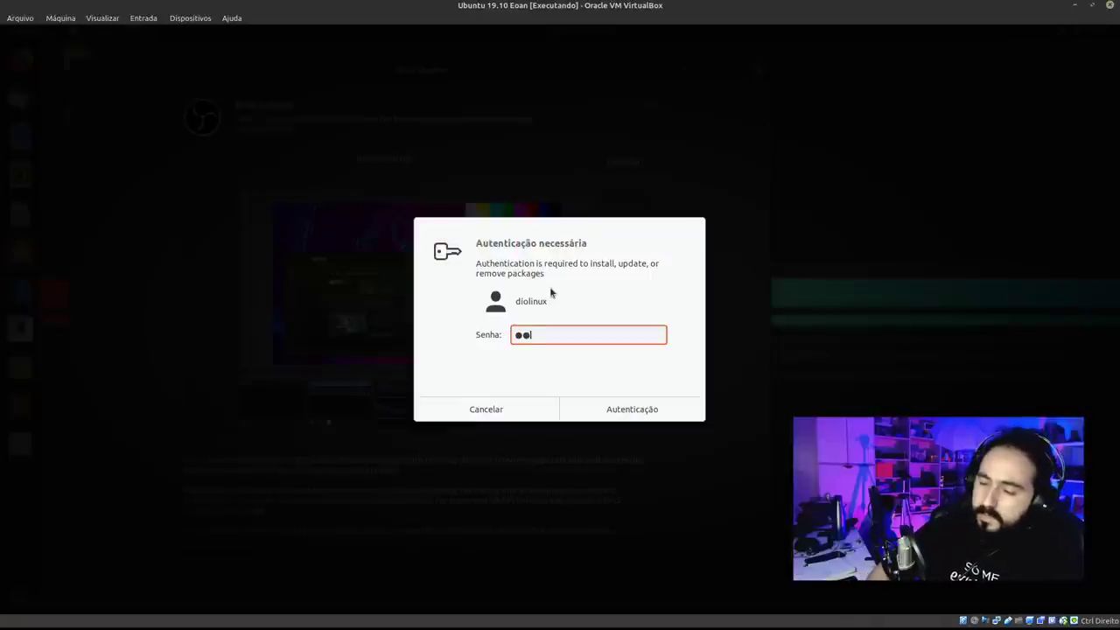
{"action": "key", "text": "Return"}
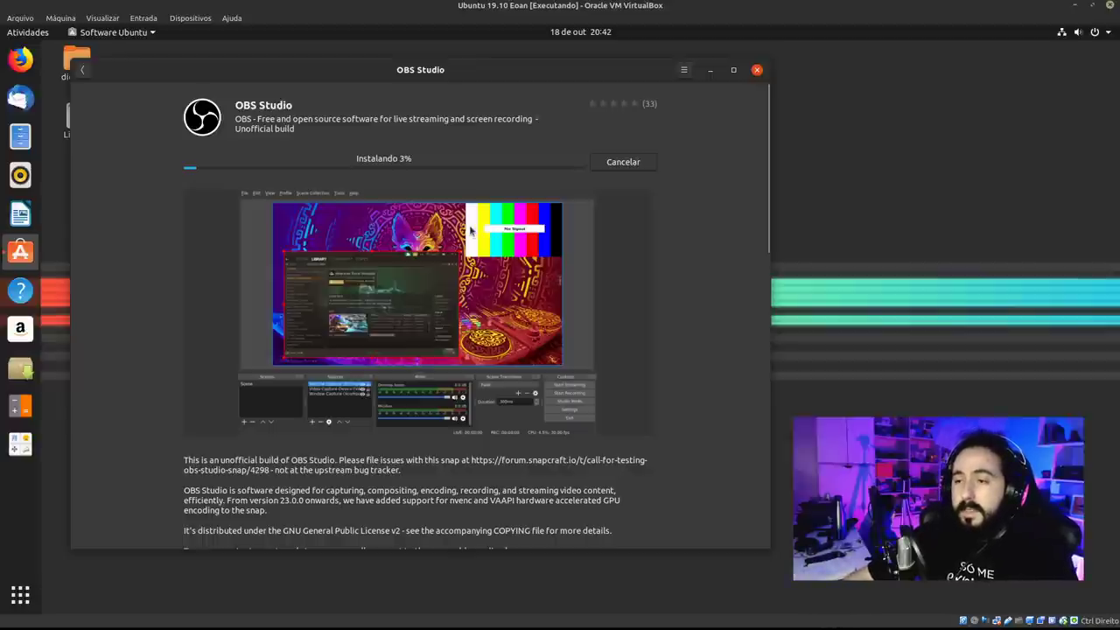
{"action": "left_click_drag", "start_coordinate": [533, 79], "coordinate": [567, 83]}
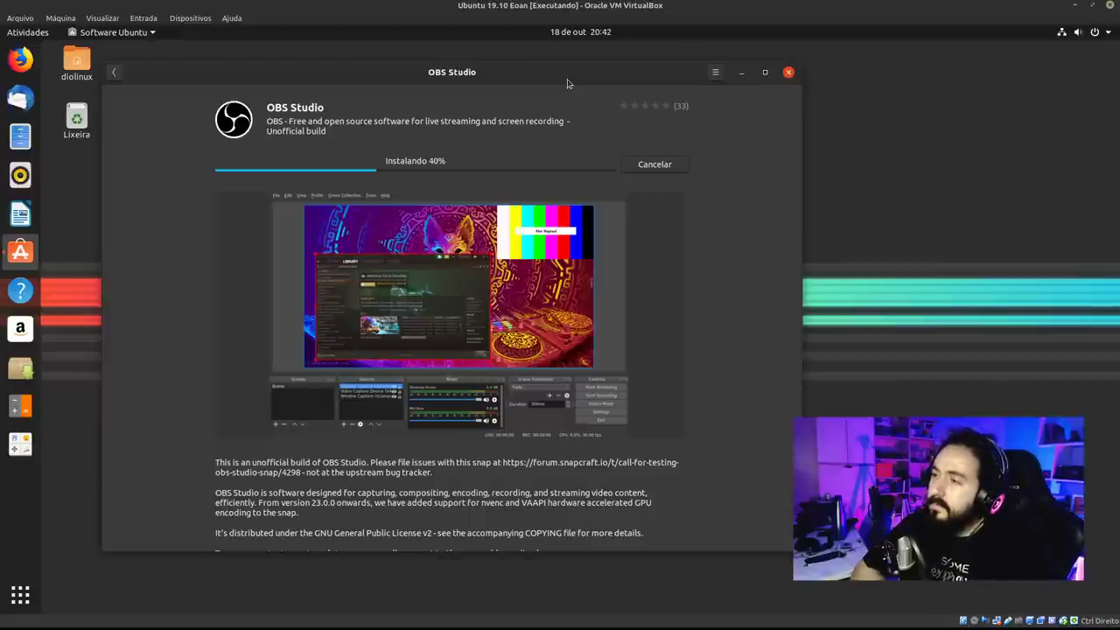
Search the store for ffmpeg and review the FFmpeg snap details (version 4.1.4, 54,2 MB).
{"action": "left_click", "coordinate": [117, 74]}
{"action": "left_click", "coordinate": [358, 73]}
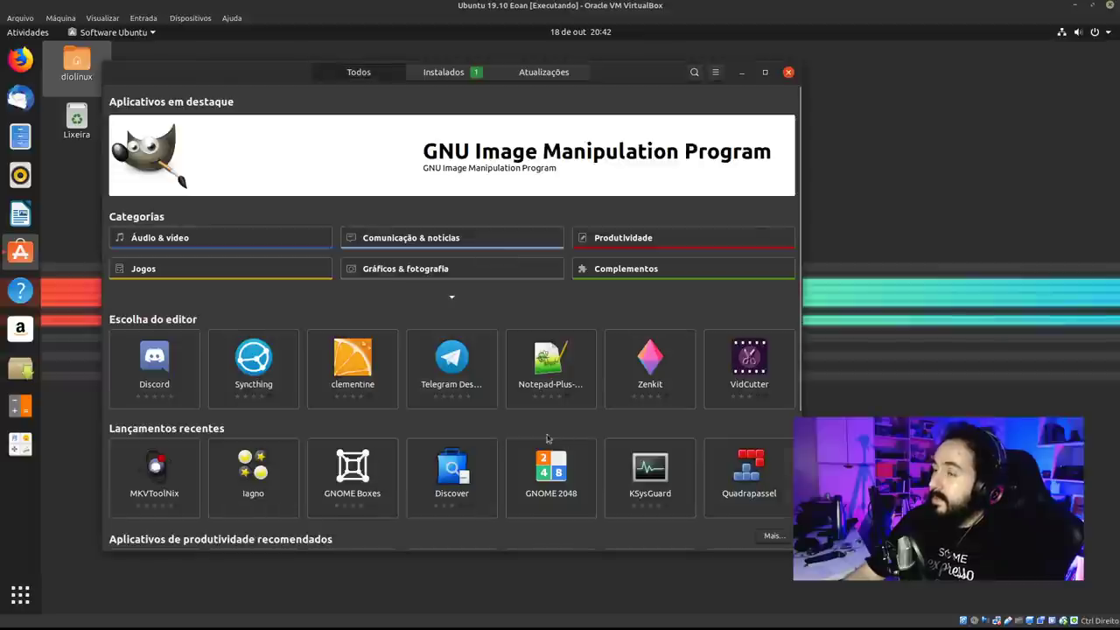
{"action": "scroll", "coordinate": [563, 362], "scroll_direction": "down", "scroll_amount": 2}
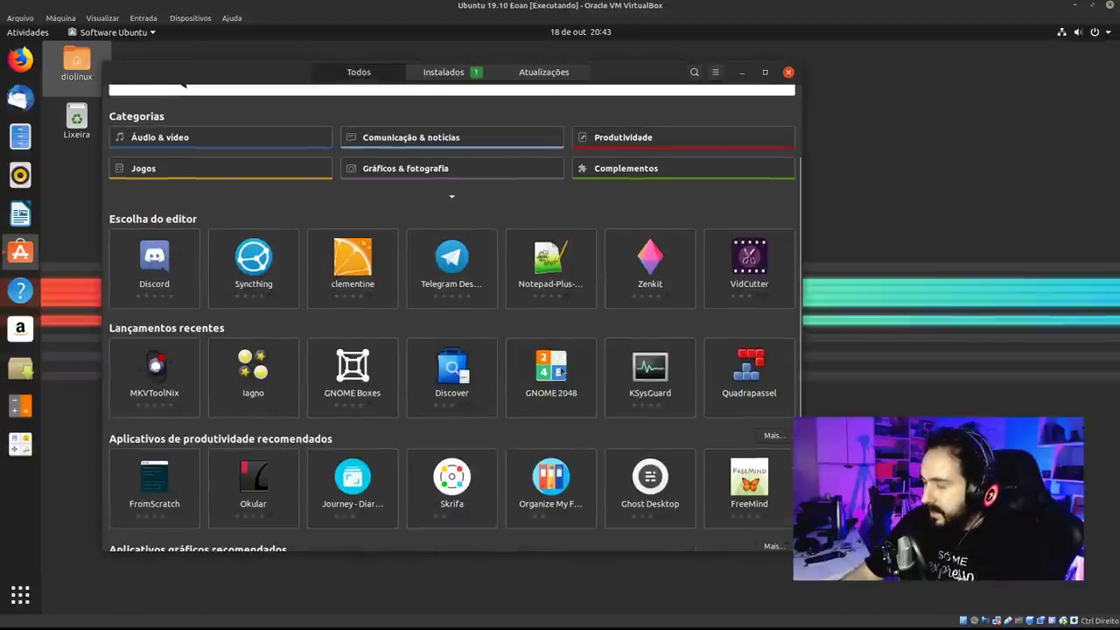
{"action": "left_click", "coordinate": [694, 73]}
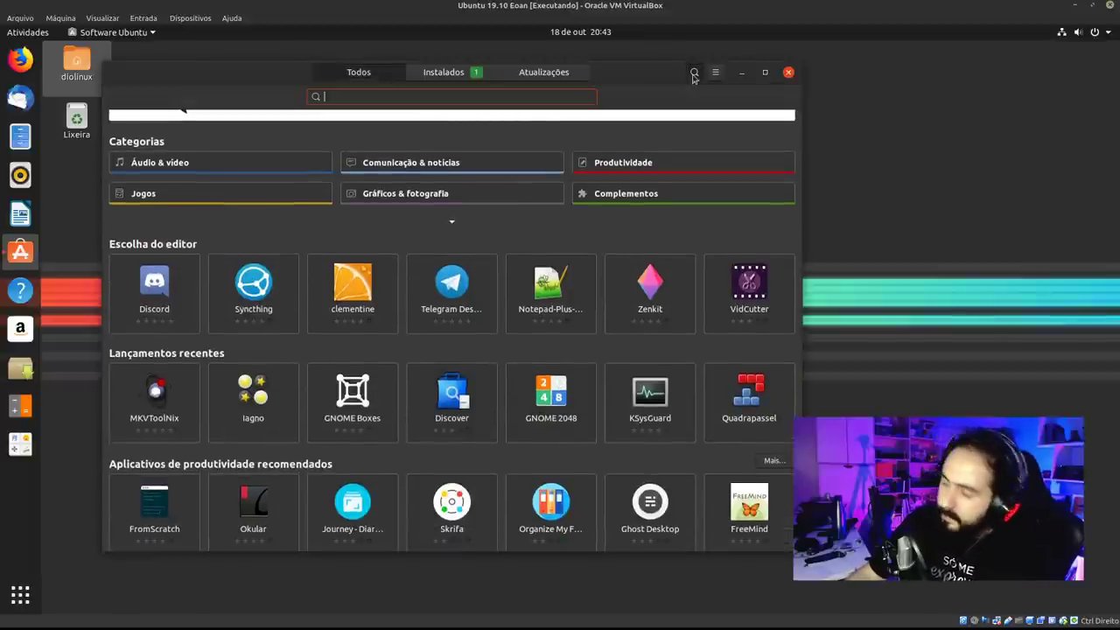
{"action": "type", "text": "ffmpeg"}
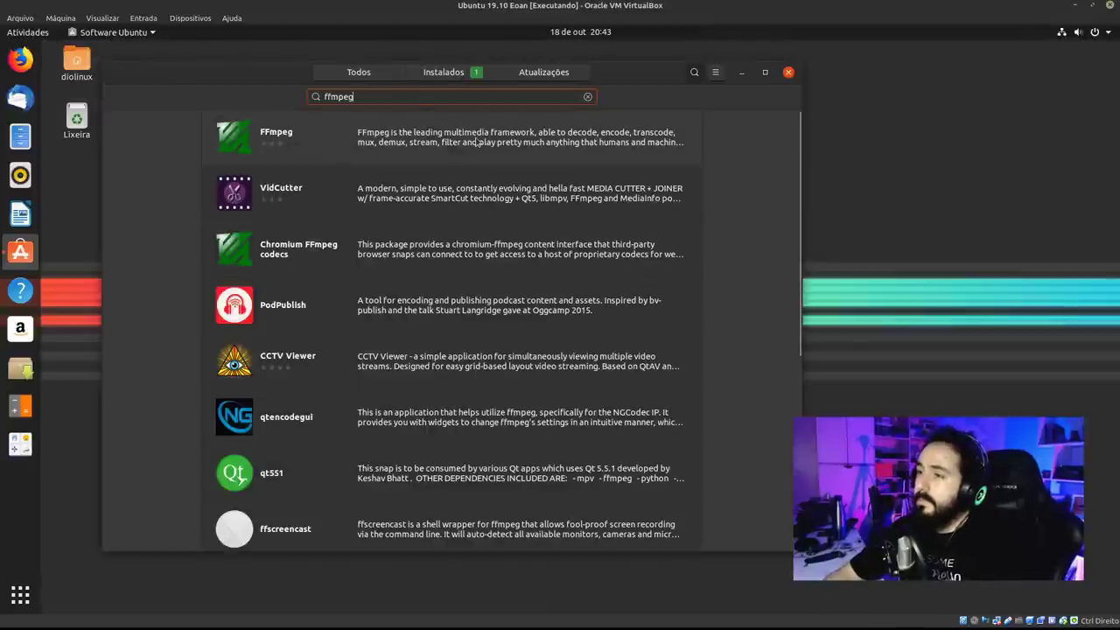
{"action": "left_click", "coordinate": [478, 142]}
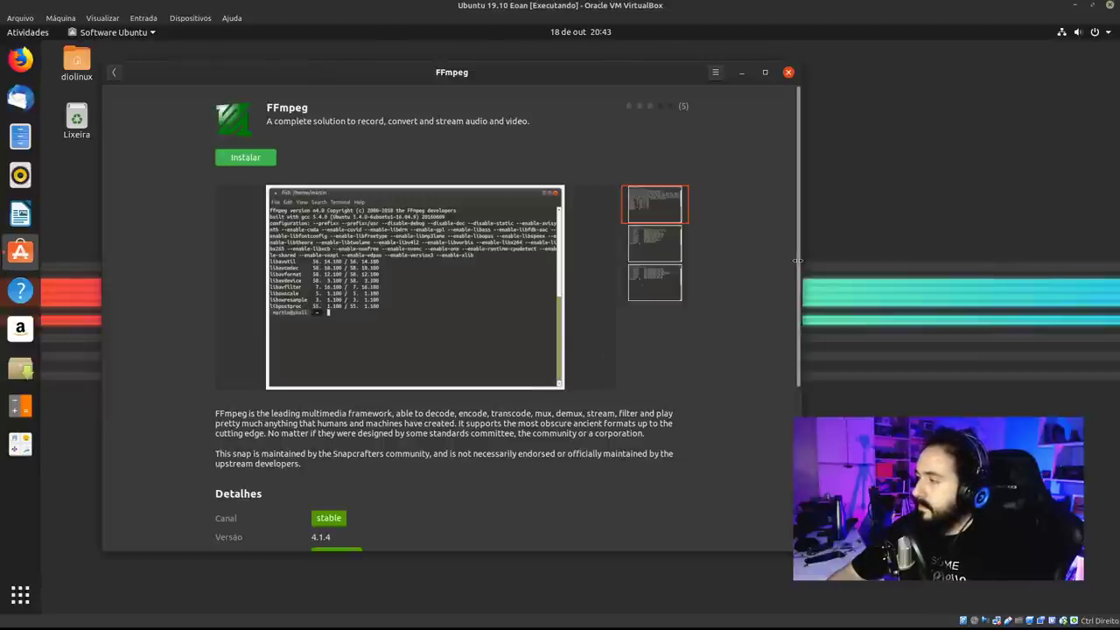
{"action": "left_click_drag", "start_coordinate": [798, 260], "coordinate": [799, 404]}
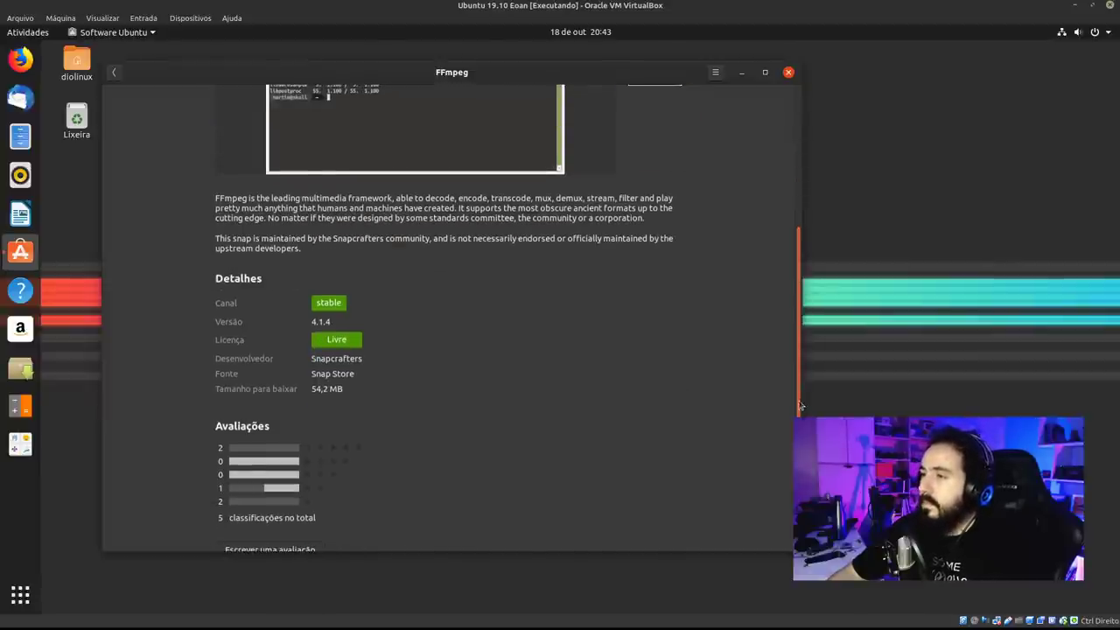
{"action": "scroll", "coordinate": [181, 104], "scroll_direction": "up", "scroll_amount": 10}
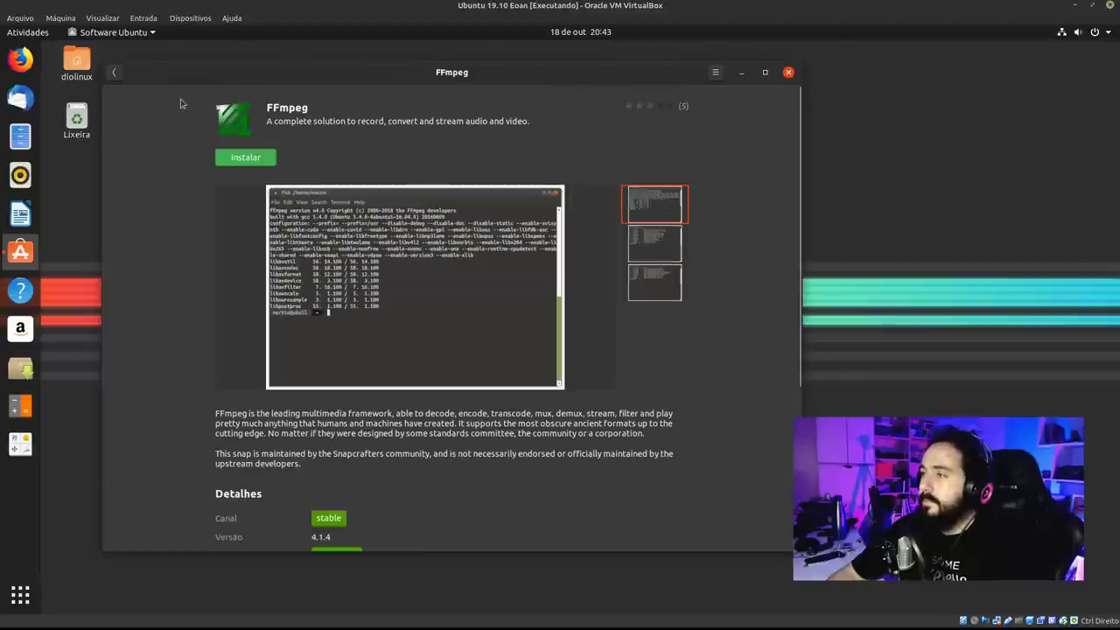
Open OBS Studio's details page from the Instalados list.
{"action": "left_click", "coordinate": [114, 73]}
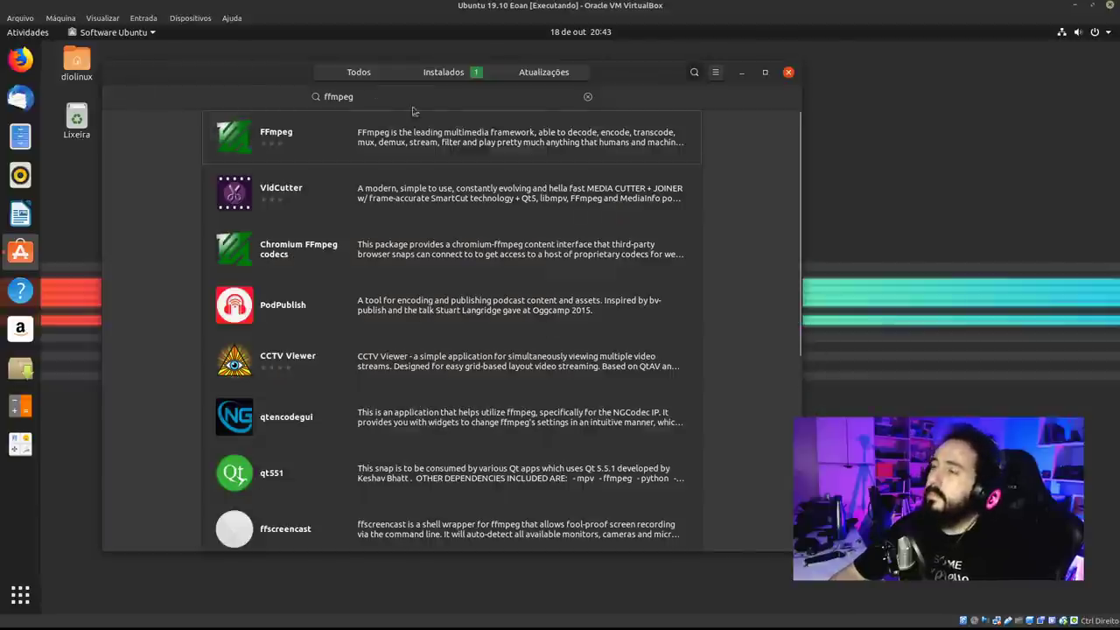
{"action": "left_click", "coordinate": [444, 74]}
{"action": "left_click", "coordinate": [448, 168]}
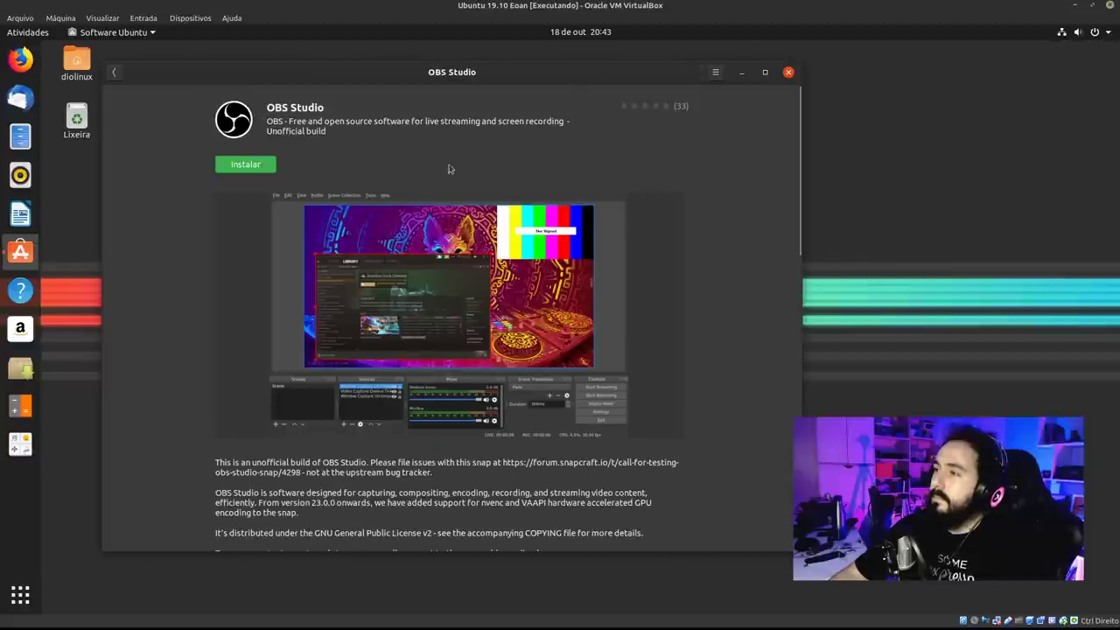
Return to the installed apps list after briefly trying 'obs' in the Activities search.
{"action": "left_click", "coordinate": [114, 73]}
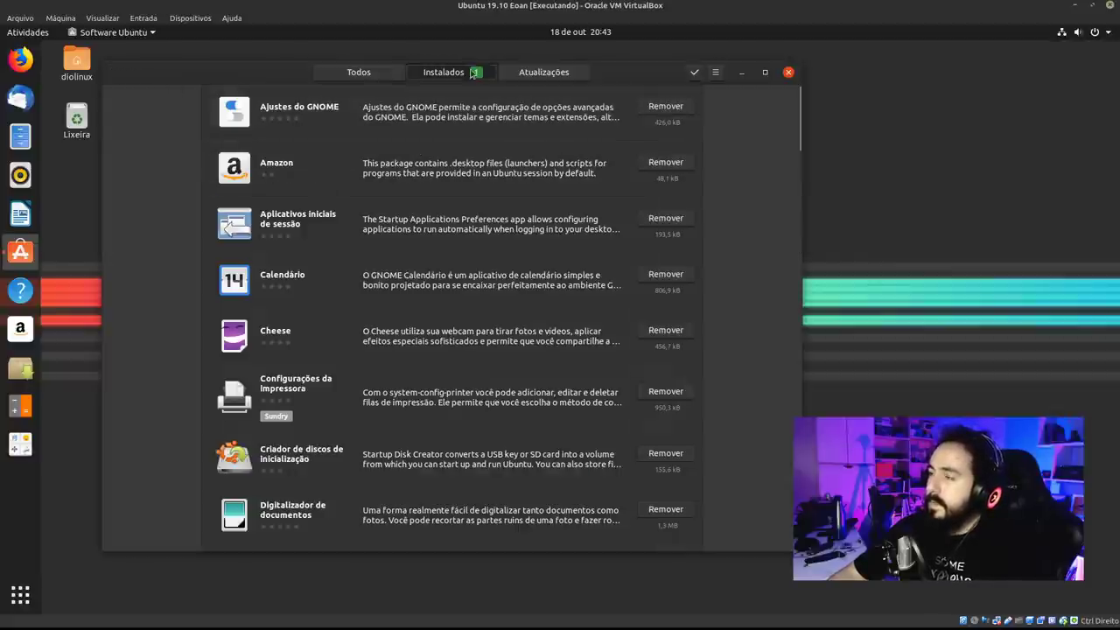
{"action": "key", "text": "super"}
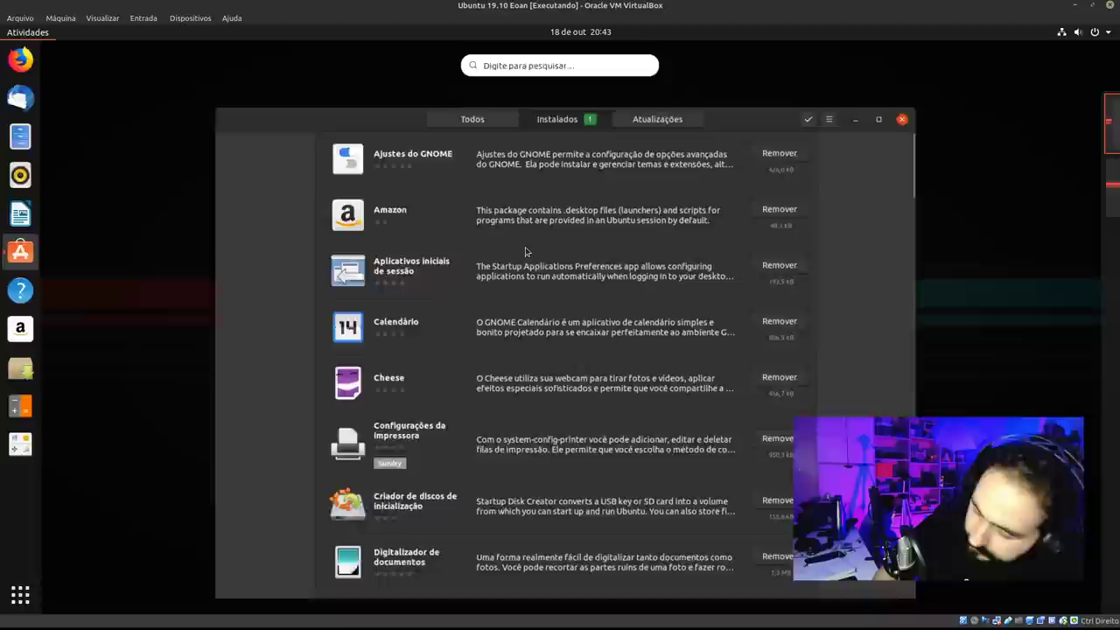
{"action": "type", "text": "obs"}
{"action": "key", "text": "BackSpace"}
{"action": "key", "text": "BackSpace"}
{"action": "key", "text": "BackSpace"}
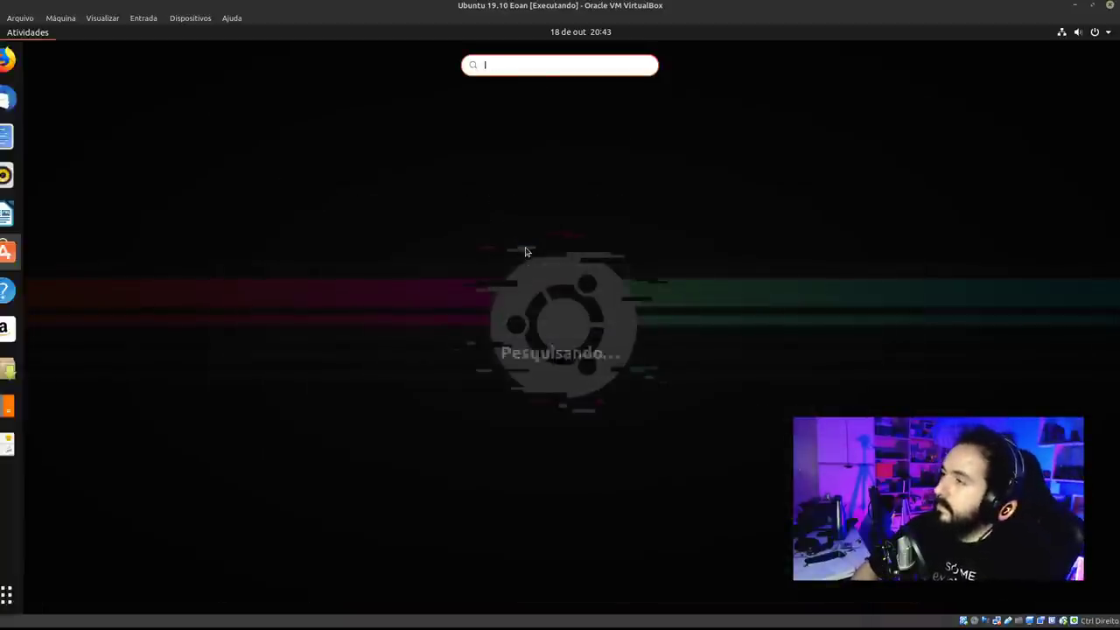
{"action": "key", "text": "Escape"}
{"action": "left_click", "coordinate": [862, 177]}
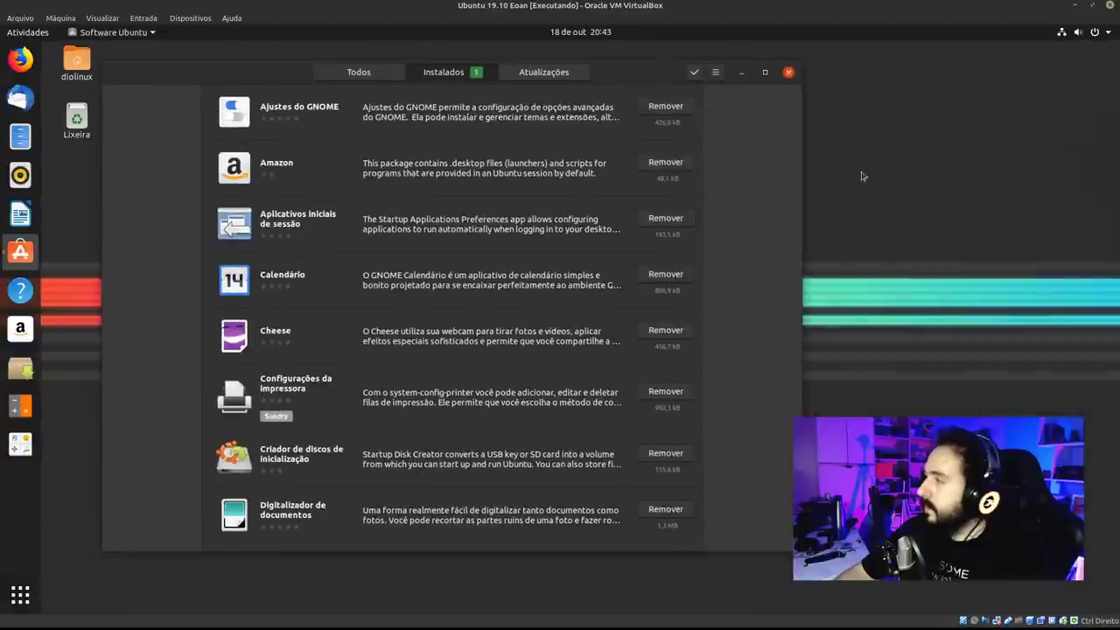
From the Todos page, search the store for 'obs studio'.
{"action": "mouse_move", "coordinate": [798, 120]}
{"action": "left_mouse_down"}
{"action": "mouse_move", "coordinate": [804, 525]}
{"action": "mouse_move", "coordinate": [799, 105]}
{"action": "left_mouse_up"}
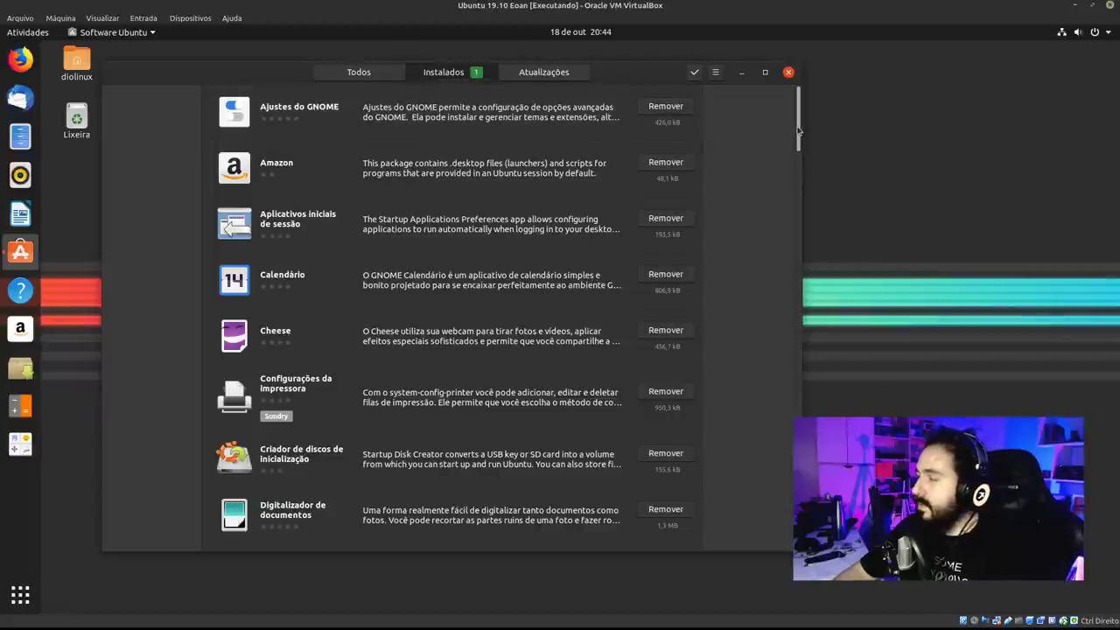
{"action": "scroll", "coordinate": [798, 130], "scroll_direction": "down", "scroll_amount": 3}
{"action": "scroll", "coordinate": [798, 131], "scroll_direction": "up", "scroll_amount": 3}
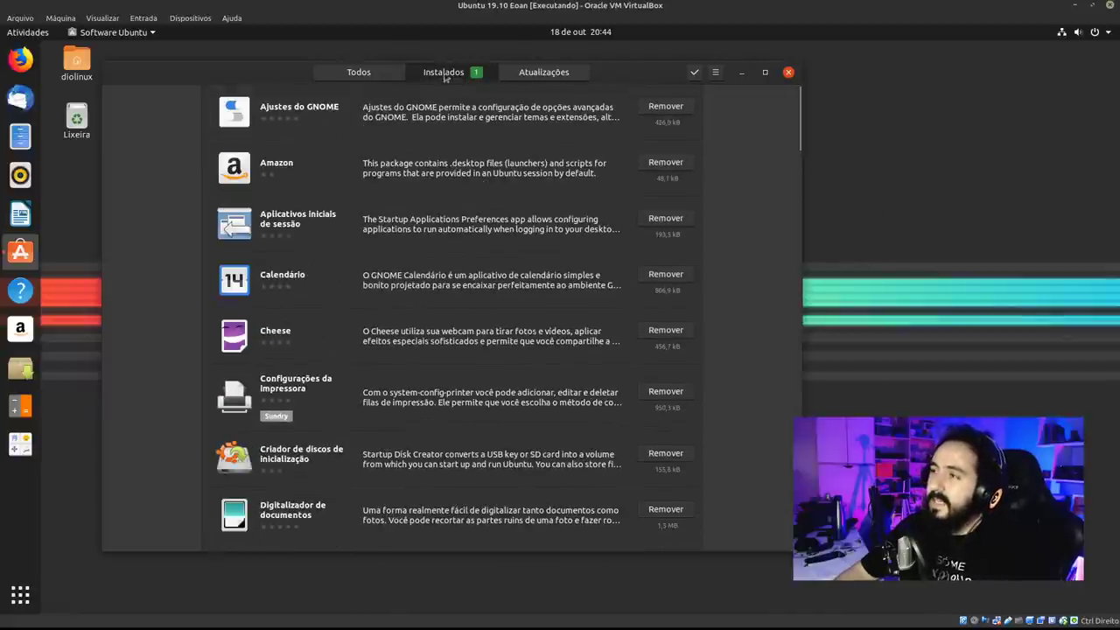
{"action": "scroll", "coordinate": [778, 206], "scroll_direction": "down", "scroll_amount": 12}
{"action": "scroll", "coordinate": [778, 207], "scroll_direction": "up", "scroll_amount": 4}
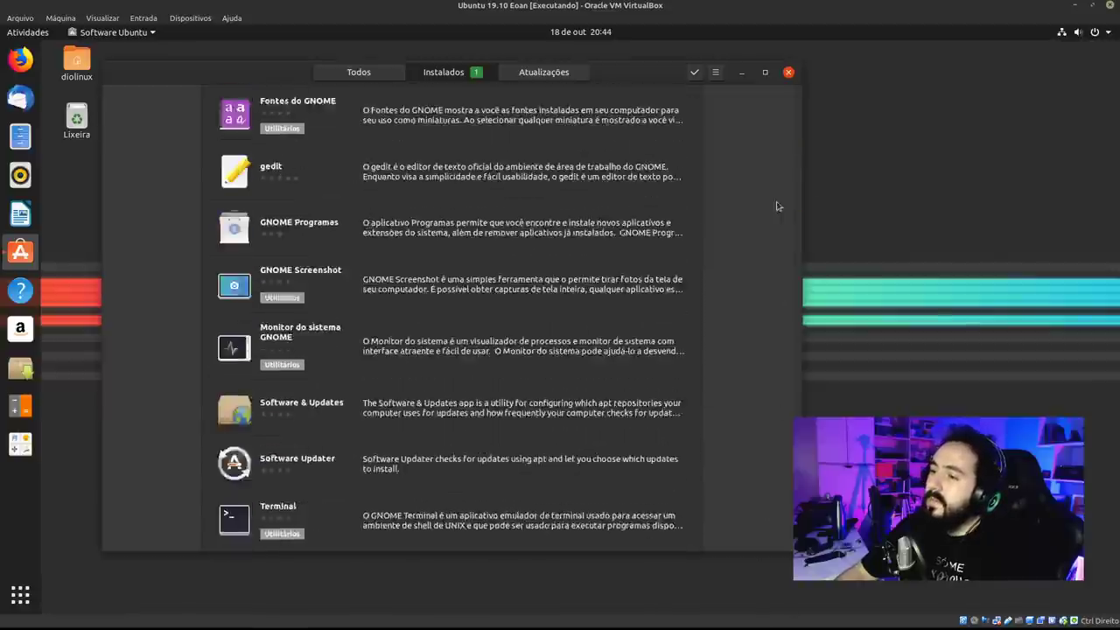
{"action": "scroll", "coordinate": [778, 207], "scroll_direction": "up", "scroll_amount": 8}
{"action": "left_click", "coordinate": [384, 74]}
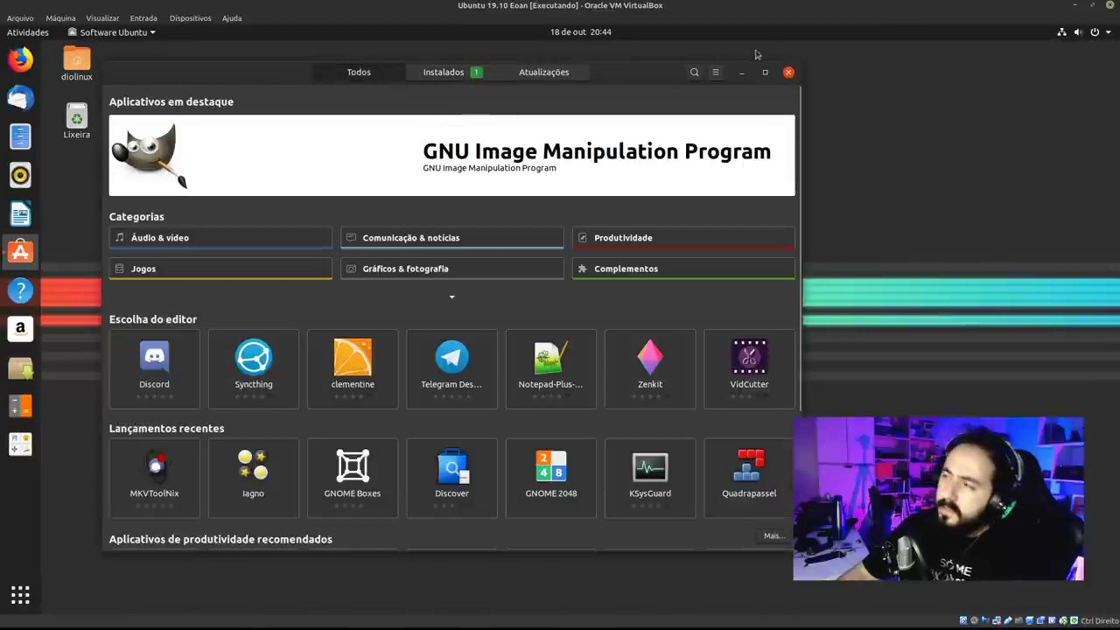
{"action": "left_click", "coordinate": [698, 73]}
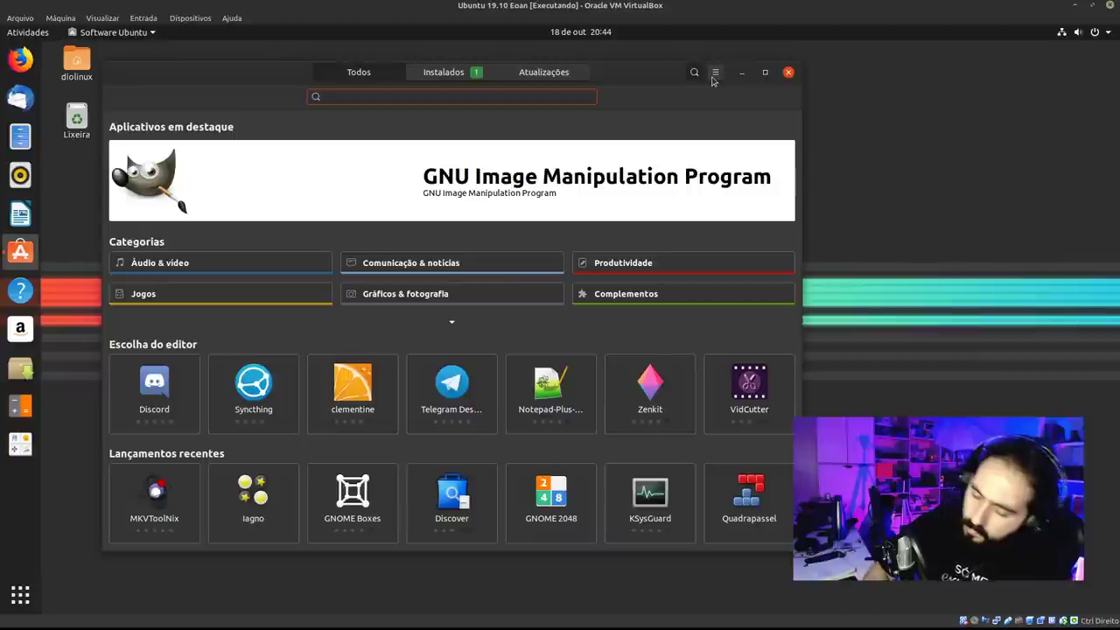
{"action": "type", "text": "obs studio"}
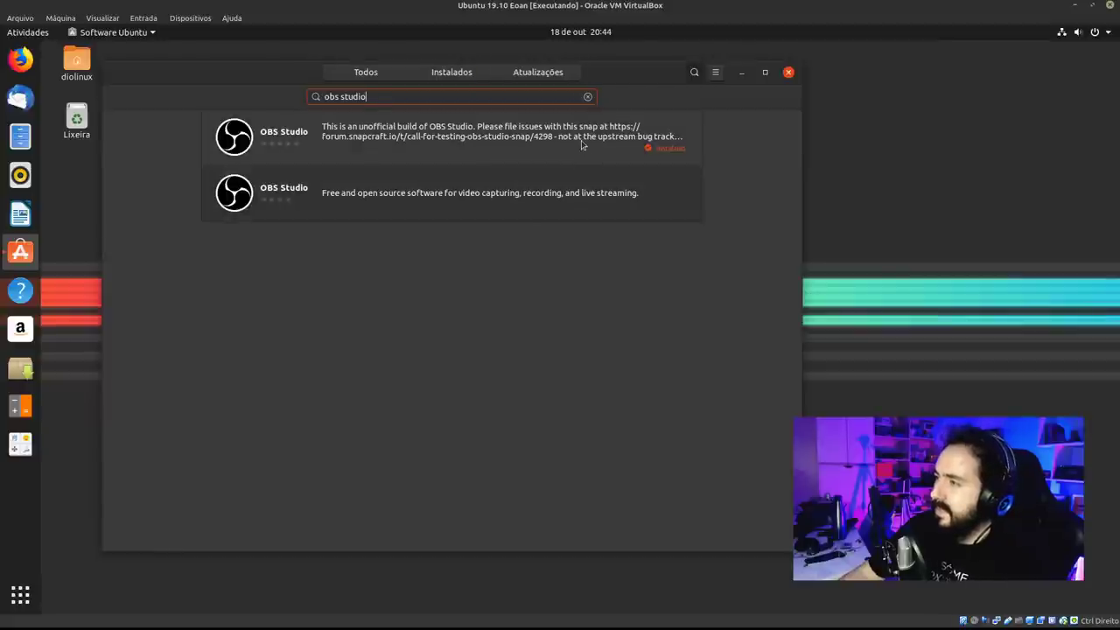
Launch OBS Studio by searching 'obs' in the Activities overview.
{"action": "key", "text": "super"}
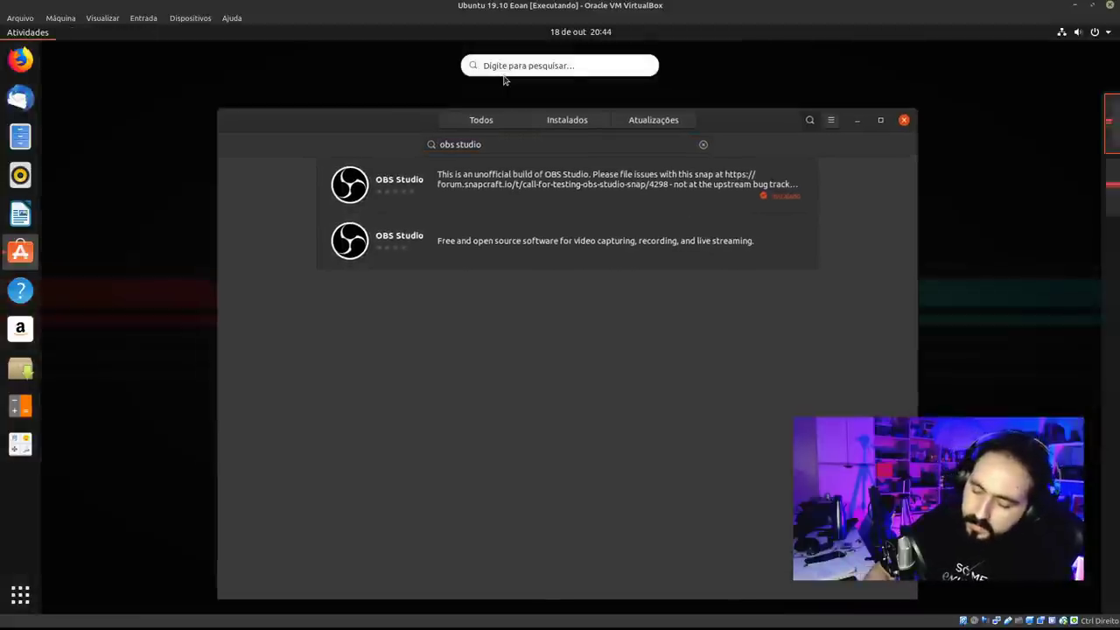
{"action": "type", "text": "obs"}
{"action": "key", "text": "Escape"}
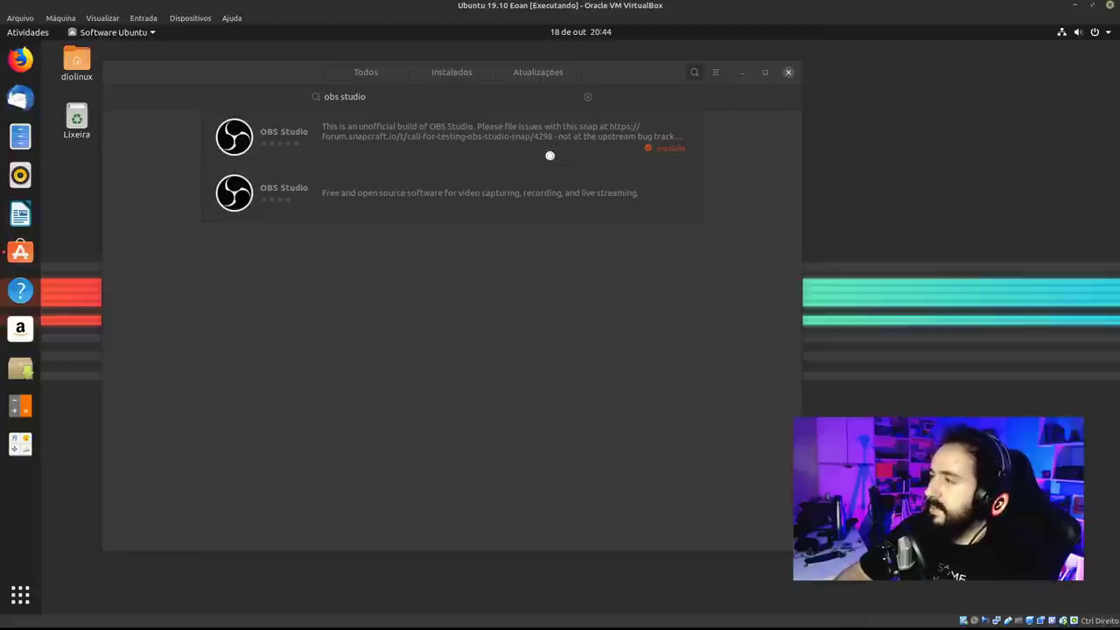
{"action": "left_click", "coordinate": [612, 79]}
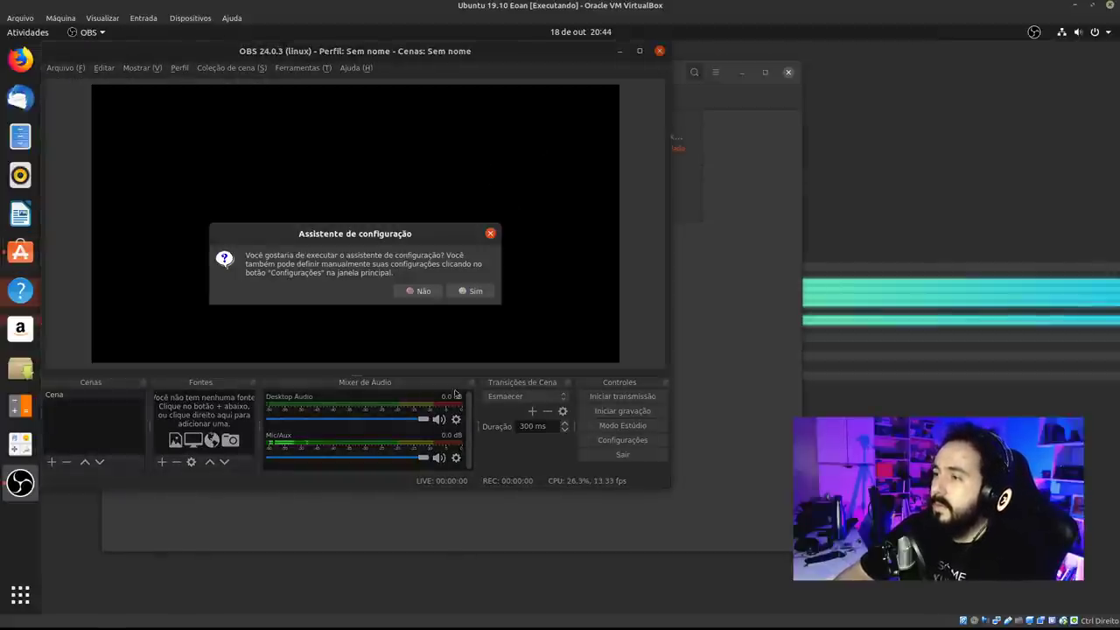
Skip the configuration wizard and review the Saída settings, keeping the Software (x264) encoder.
{"action": "key", "text": "Return"}
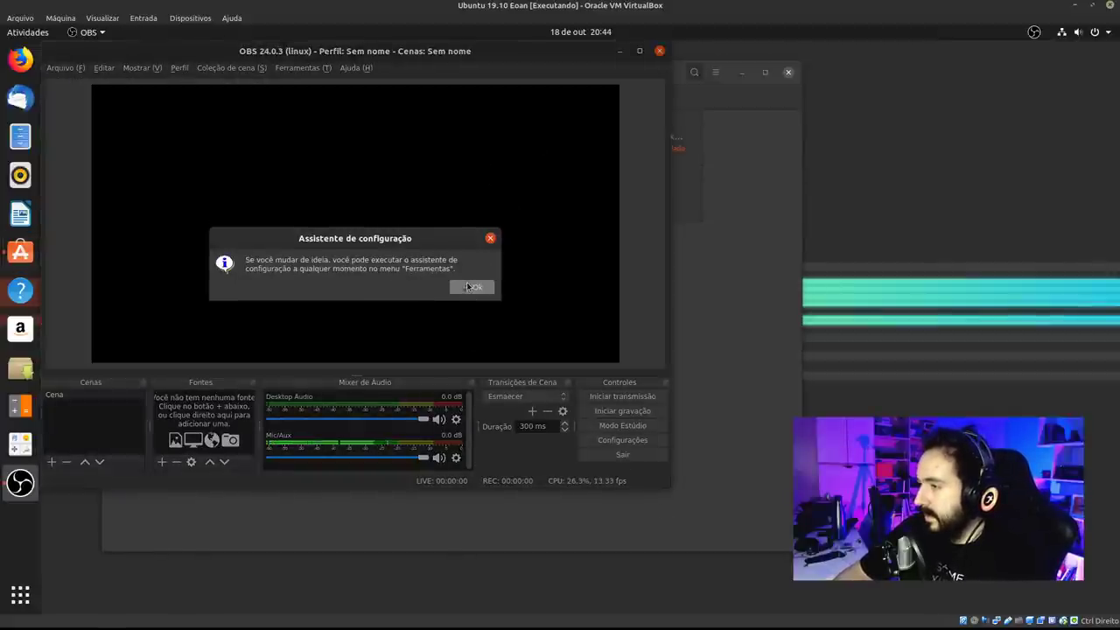
{"action": "left_click", "coordinate": [471, 287]}
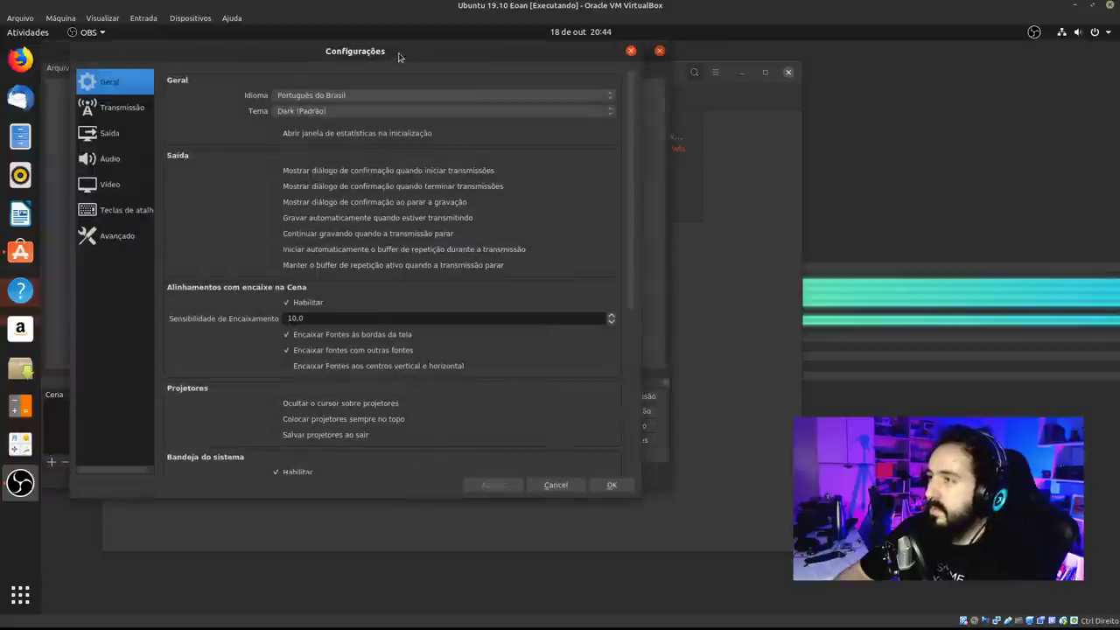
{"action": "left_click", "coordinate": [200, 130]}
{"action": "left_click", "coordinate": [200, 151]}
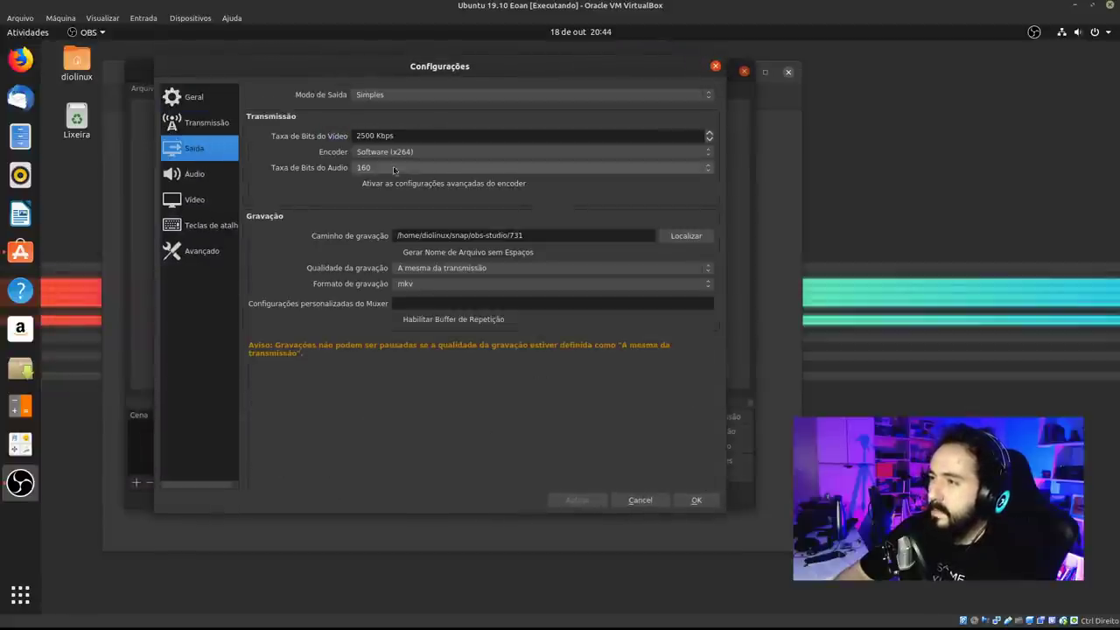
{"action": "left_click", "coordinate": [398, 153]}
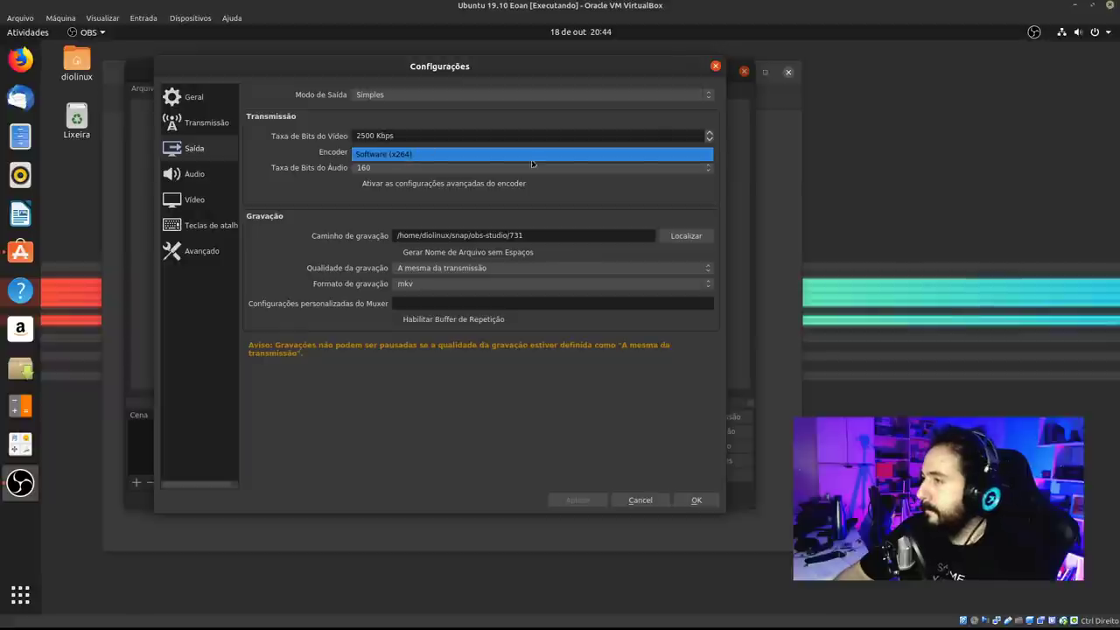
{"action": "left_click", "coordinate": [650, 89]}
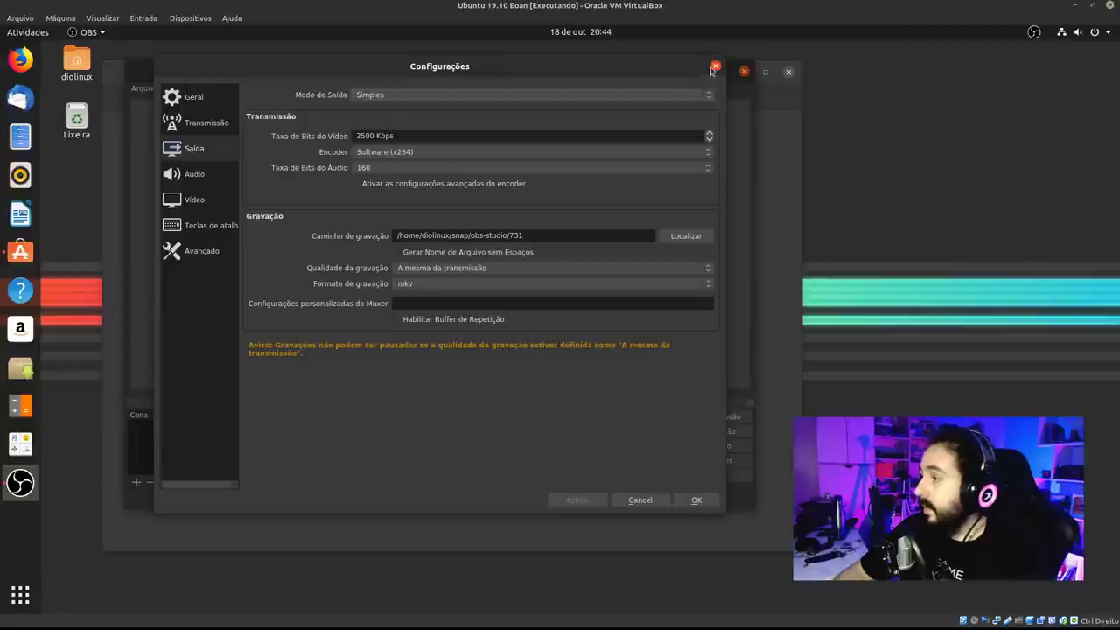
{"action": "left_click", "coordinate": [650, 502]}
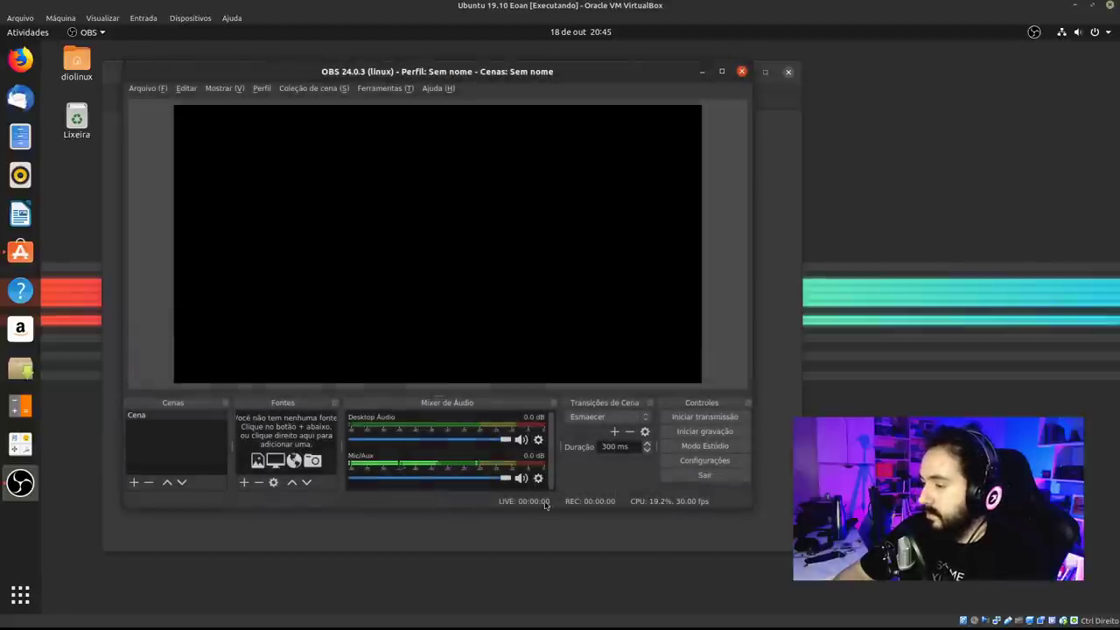
Browse the available source types under Fontes, then quit OBS Studio.
{"action": "left_click", "coordinate": [246, 483]}
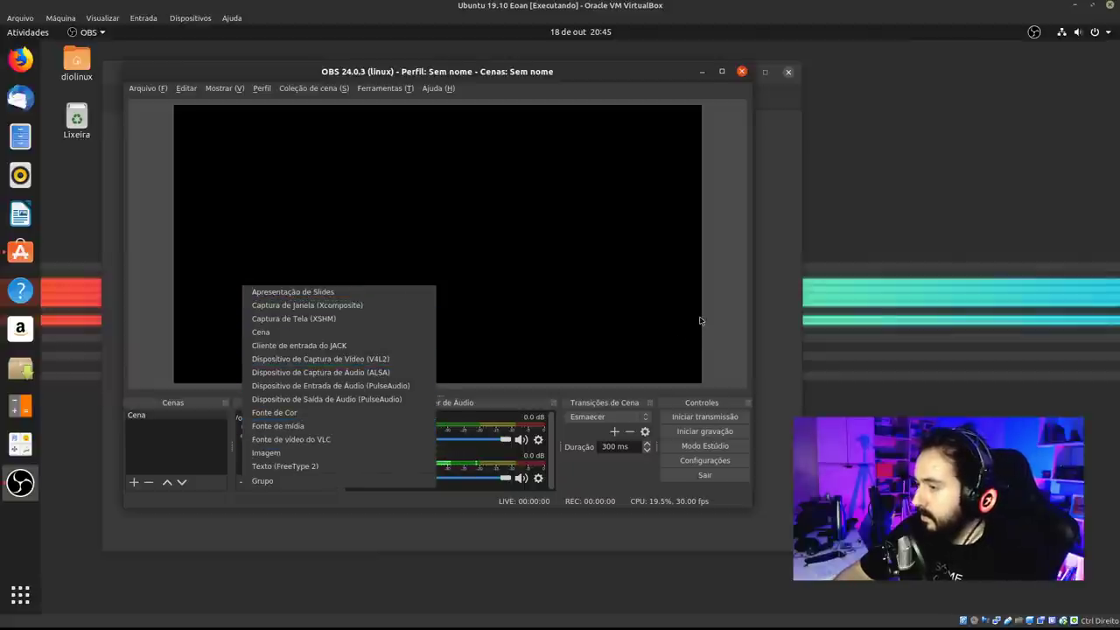
{"action": "key", "text": "Escape"}
{"action": "left_click", "coordinate": [742, 72]}
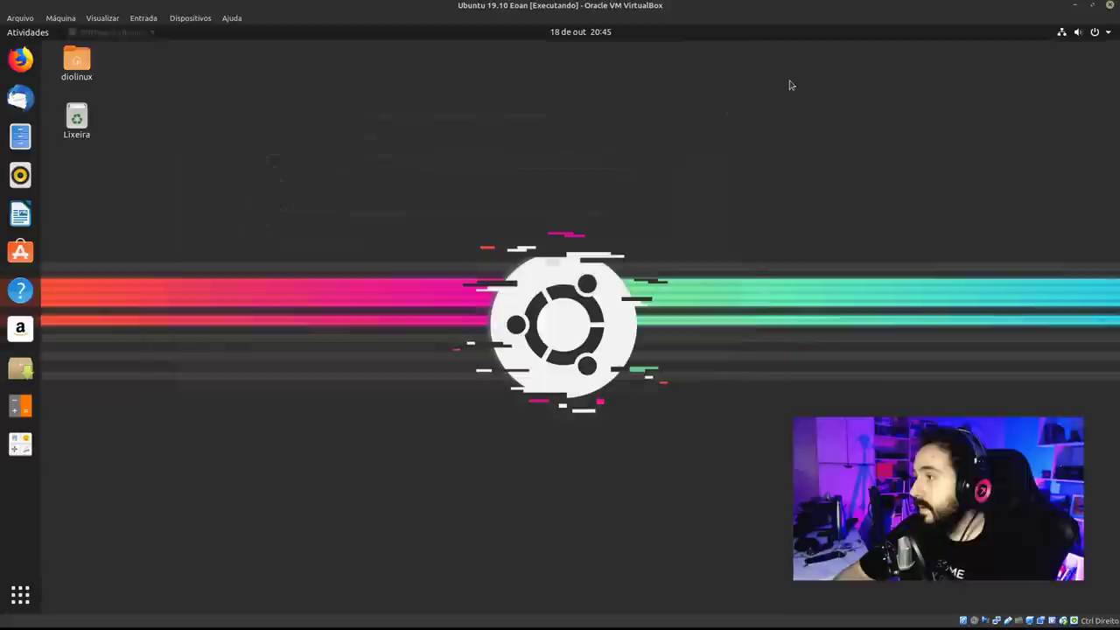
In Tweaks, set title-bar button Posicionamento to Esquerda, then open Files to see it.
{"action": "key", "text": "super"}
{"action": "type", "text": "twe"}
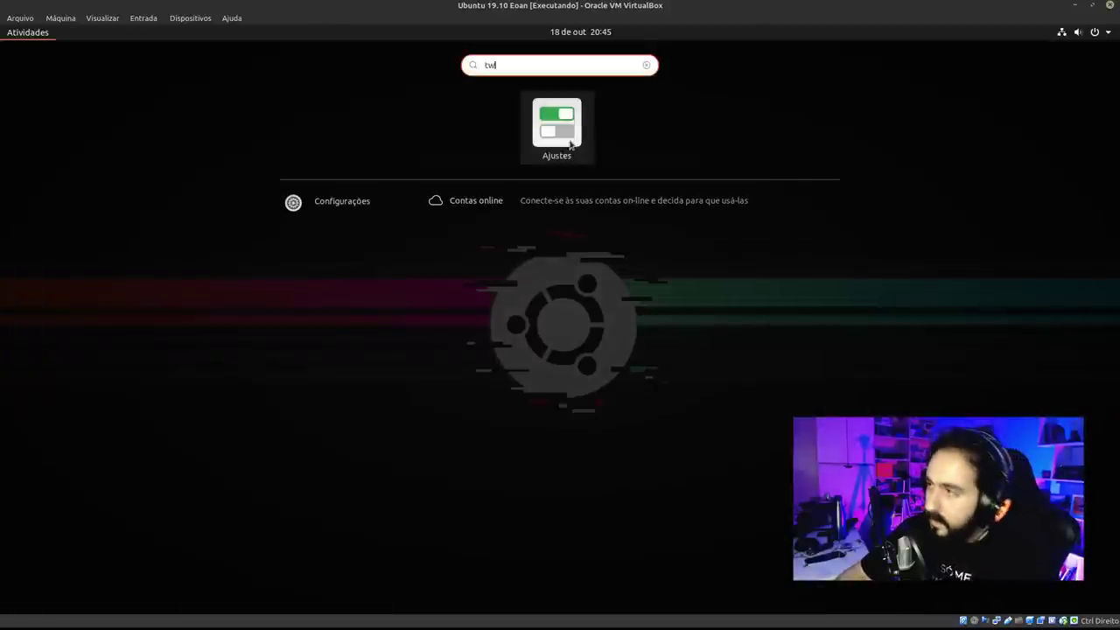
{"action": "key", "text": "Return"}
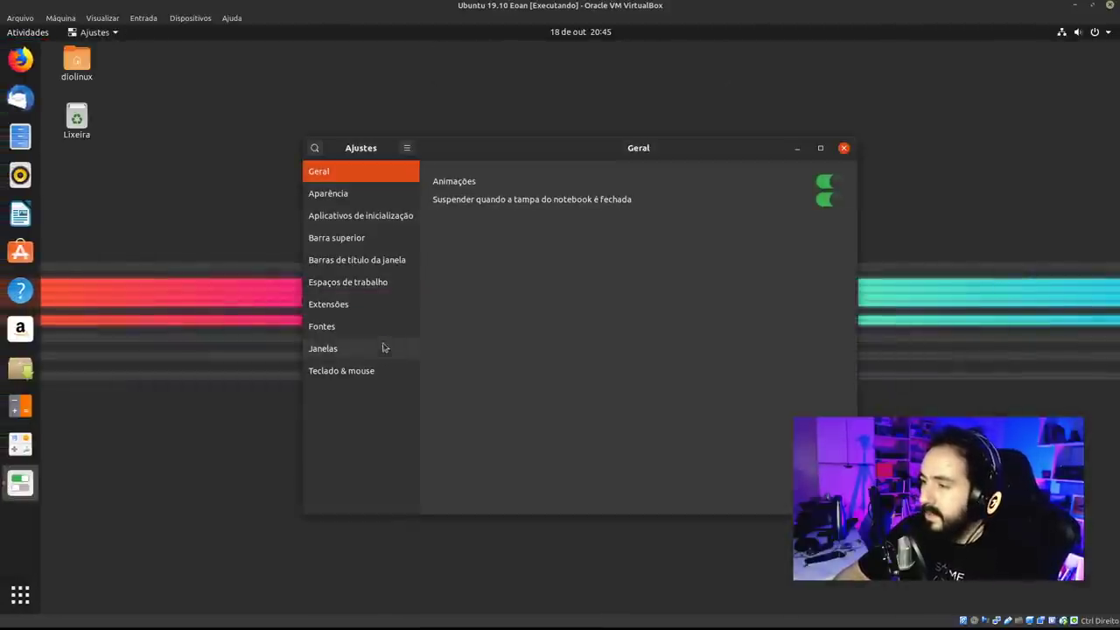
{"action": "left_click", "coordinate": [366, 350]}
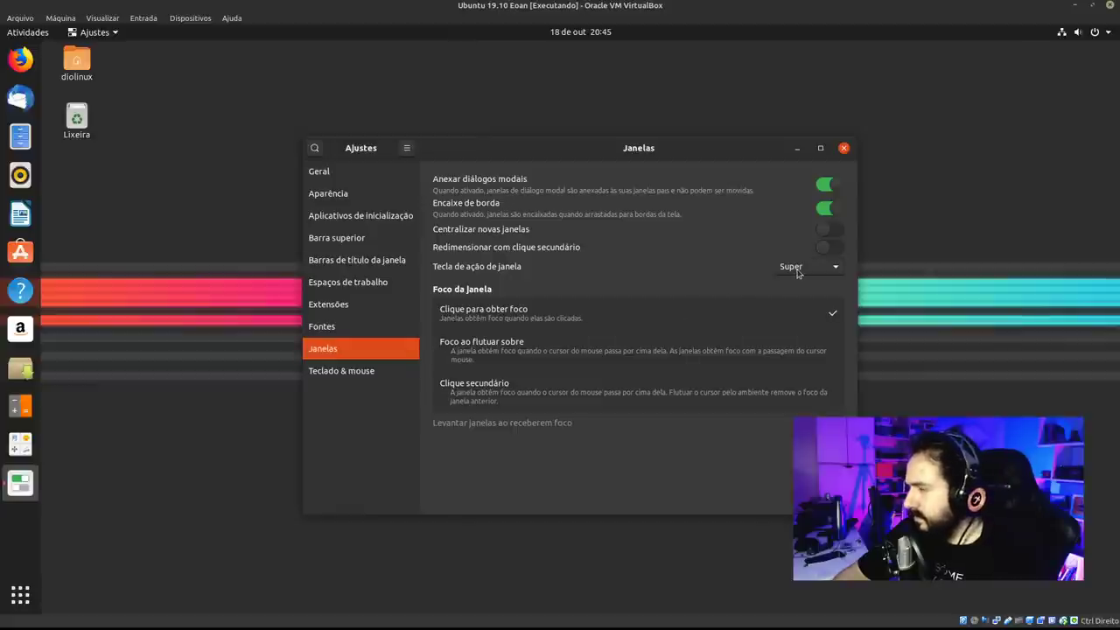
{"action": "left_click", "coordinate": [364, 287]}
{"action": "left_click", "coordinate": [367, 262]}
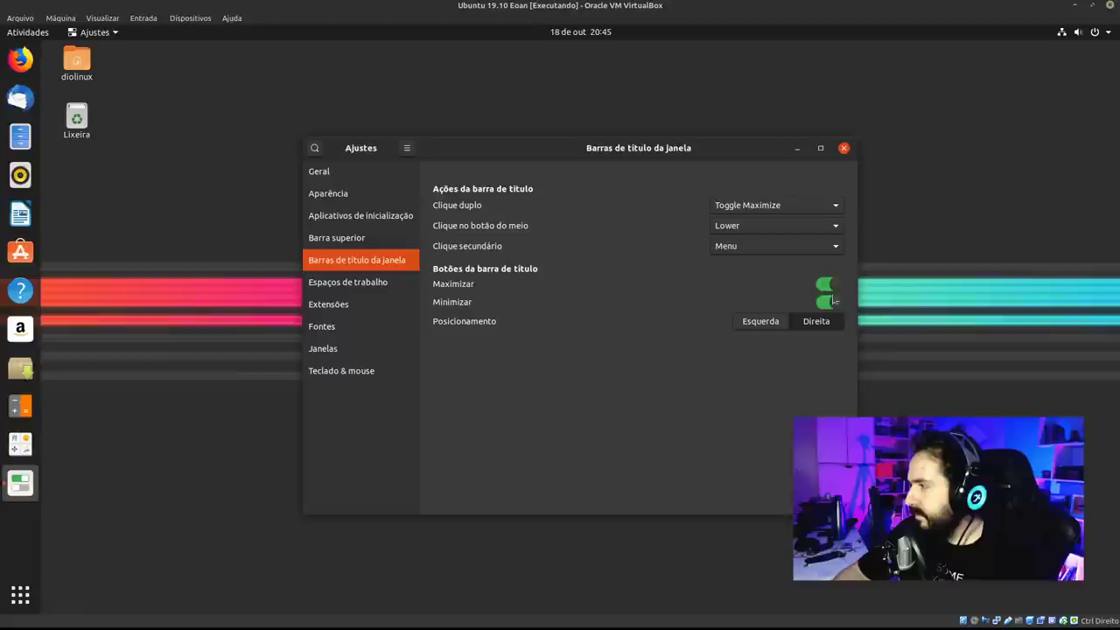
{"action": "left_click", "coordinate": [766, 322]}
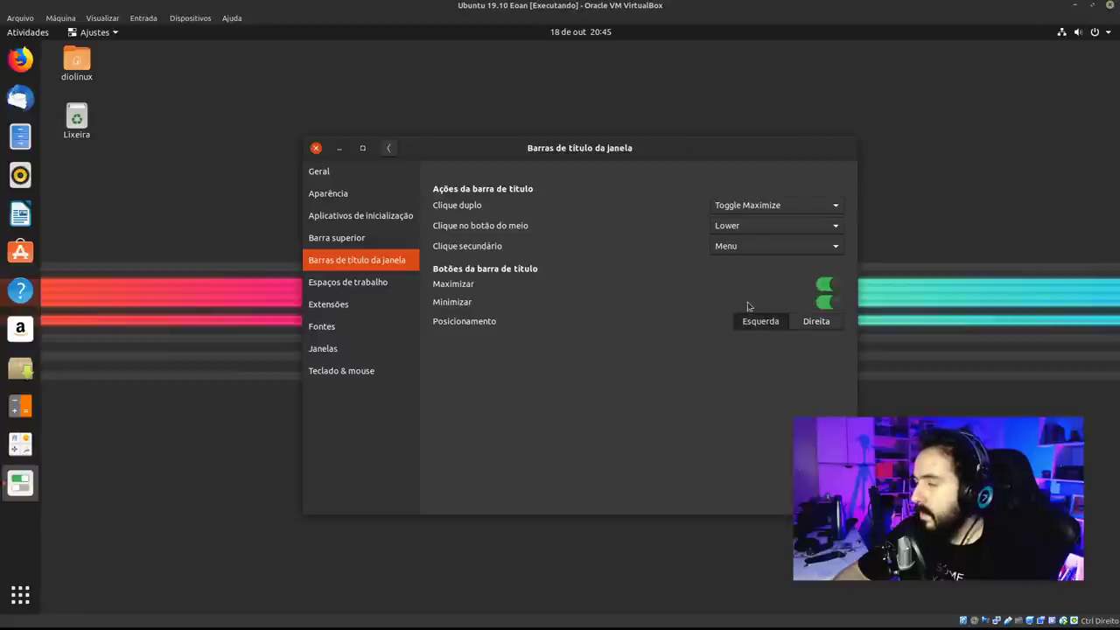
{"action": "left_click_drag", "start_coordinate": [546, 148], "coordinate": [504, 186]}
{"action": "left_click", "coordinate": [20, 136]}
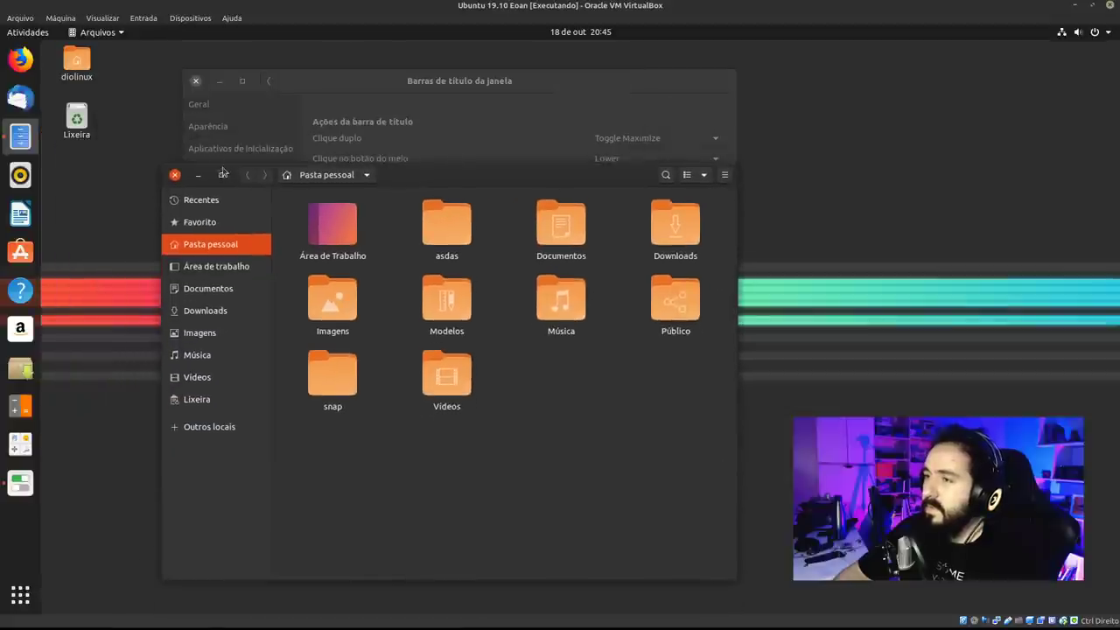
Maximize and restore Files using its left-side buttons, then bring Tweaks forward.
{"action": "left_click", "coordinate": [222, 179]}
{"action": "left_click", "coordinate": [98, 52]}
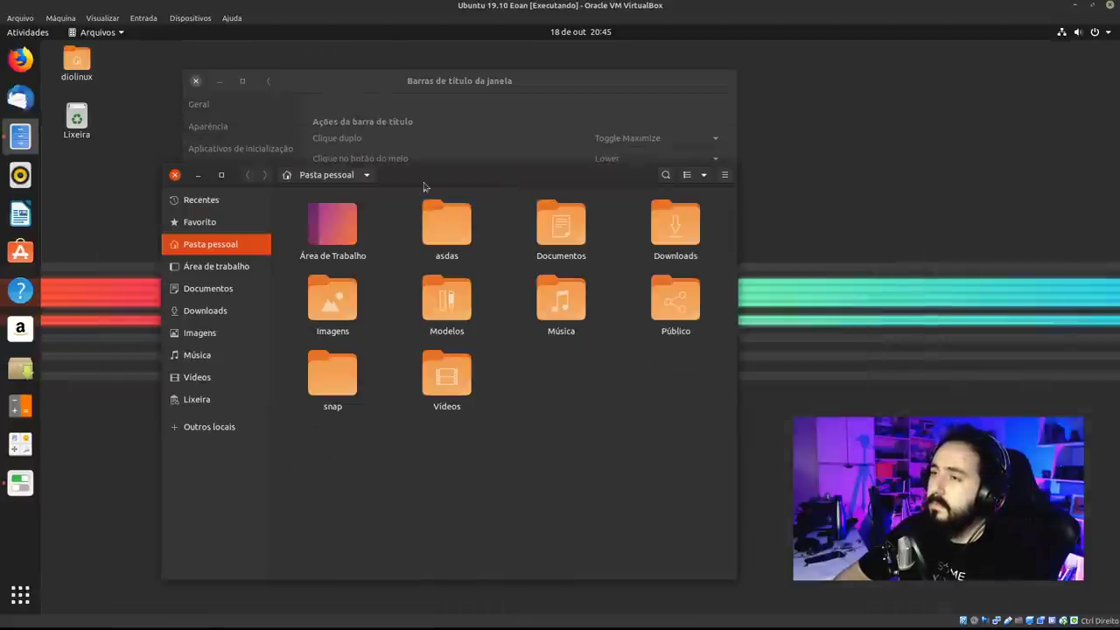
{"action": "left_click", "coordinate": [440, 87]}
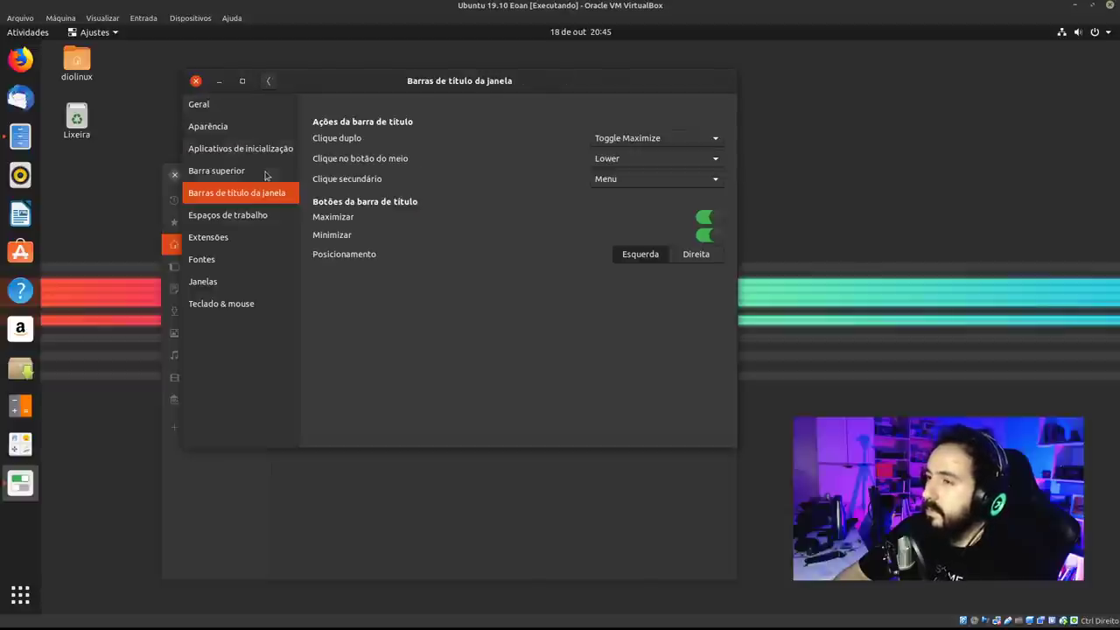
{"action": "left_click_drag", "start_coordinate": [478, 81], "coordinate": [480, 151]}
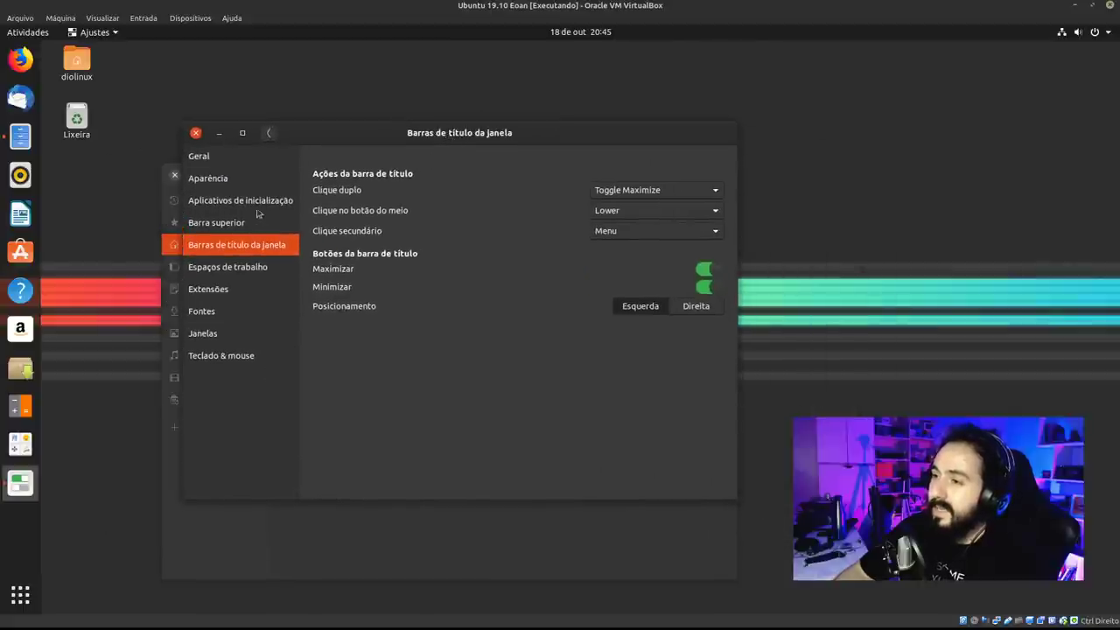
Visit Tweaks search and Aplicativos de inicialização, maximize Tweaks, and reopen title-bar settings.
{"action": "left_click", "coordinate": [269, 132]}
{"action": "left_click", "coordinate": [271, 133]}
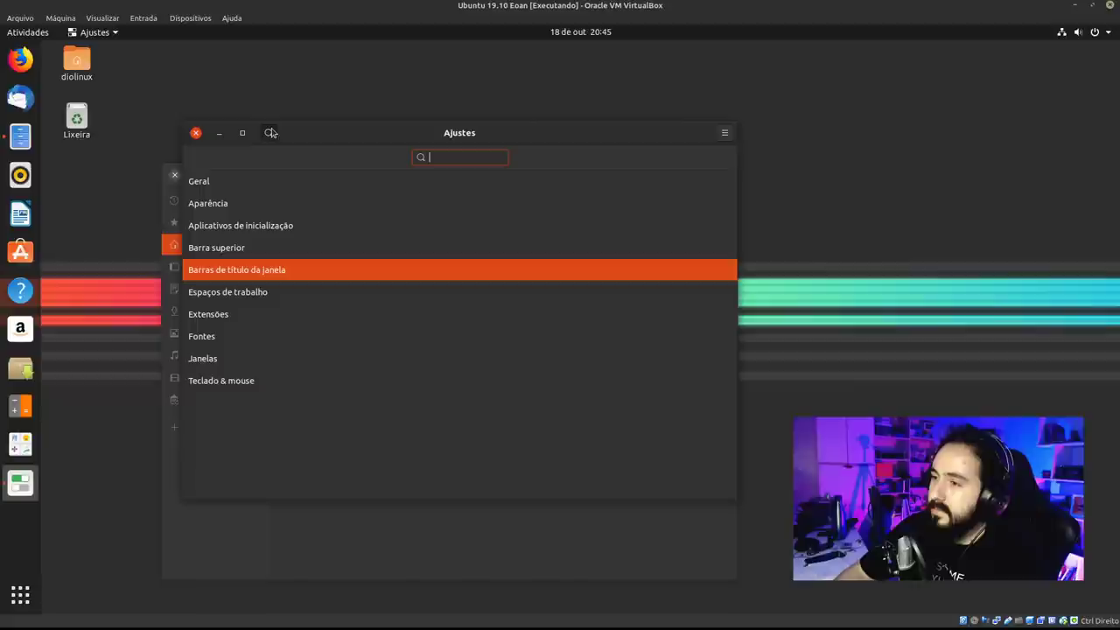
{"action": "left_click", "coordinate": [267, 226]}
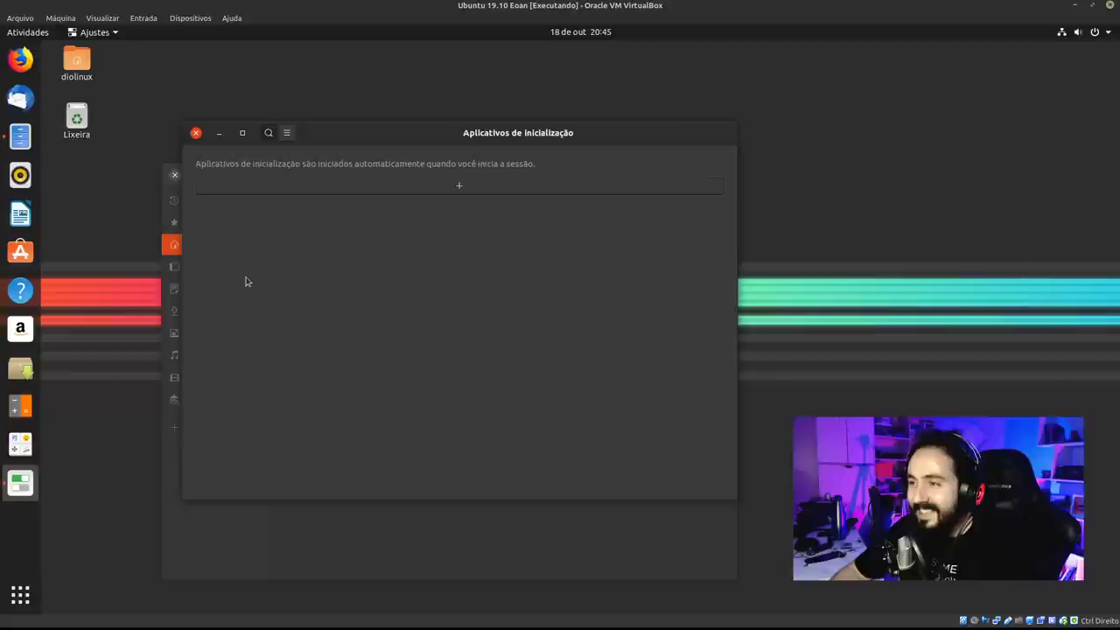
{"action": "left_click", "coordinate": [242, 133]}
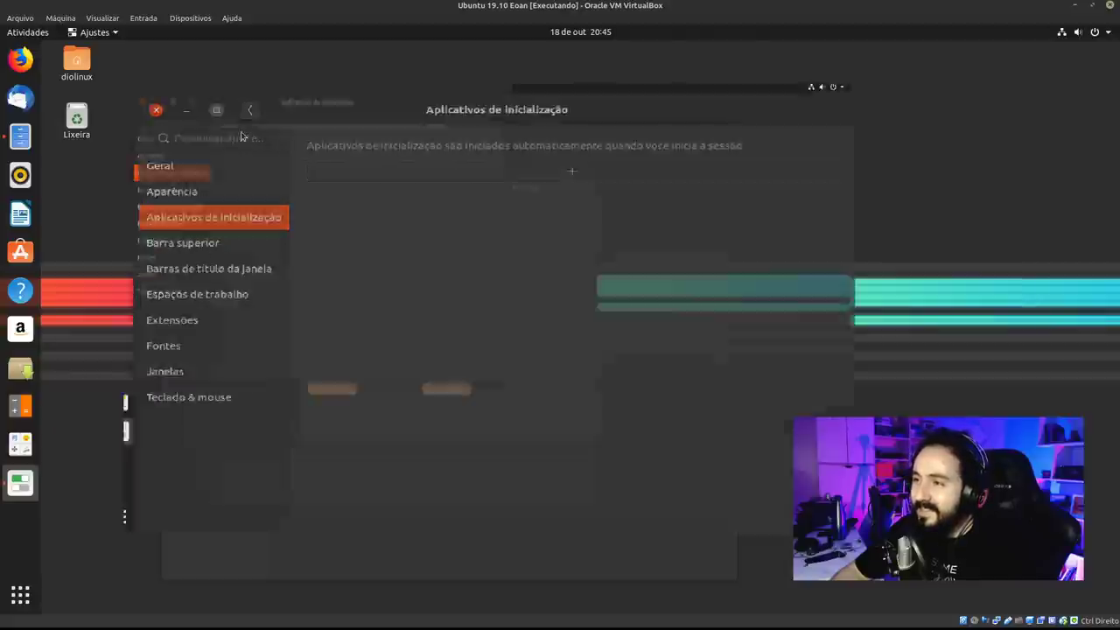
{"action": "left_click", "coordinate": [136, 187]}
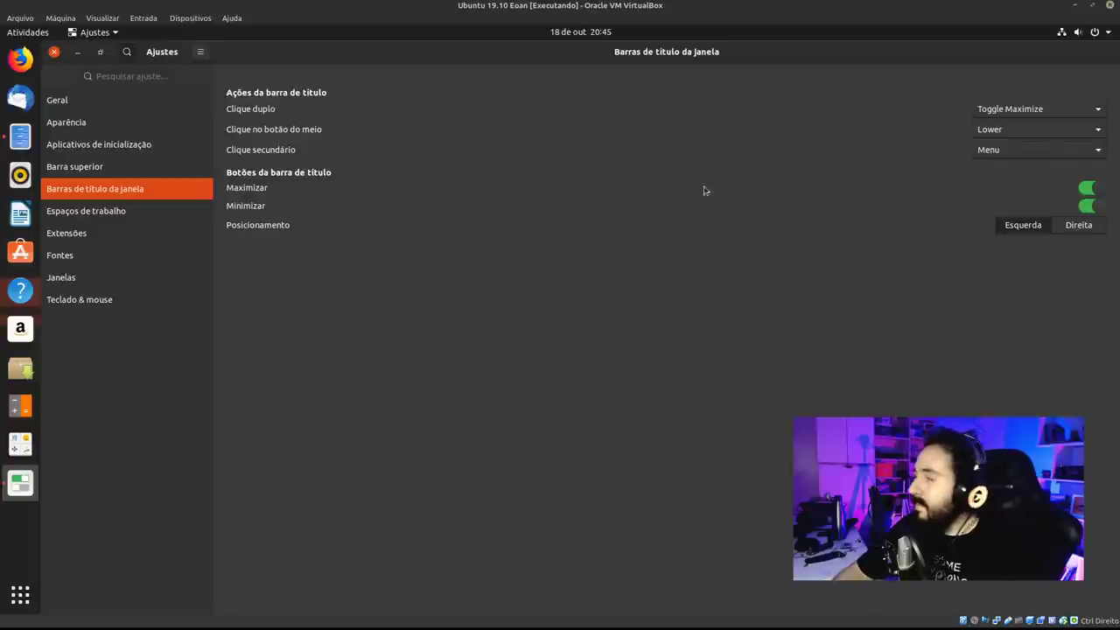
Set title-bar buttons to Direita, restore Tweaks, and browse its General, Startup and Extensions pages.
{"action": "left_click", "coordinate": [1082, 226]}
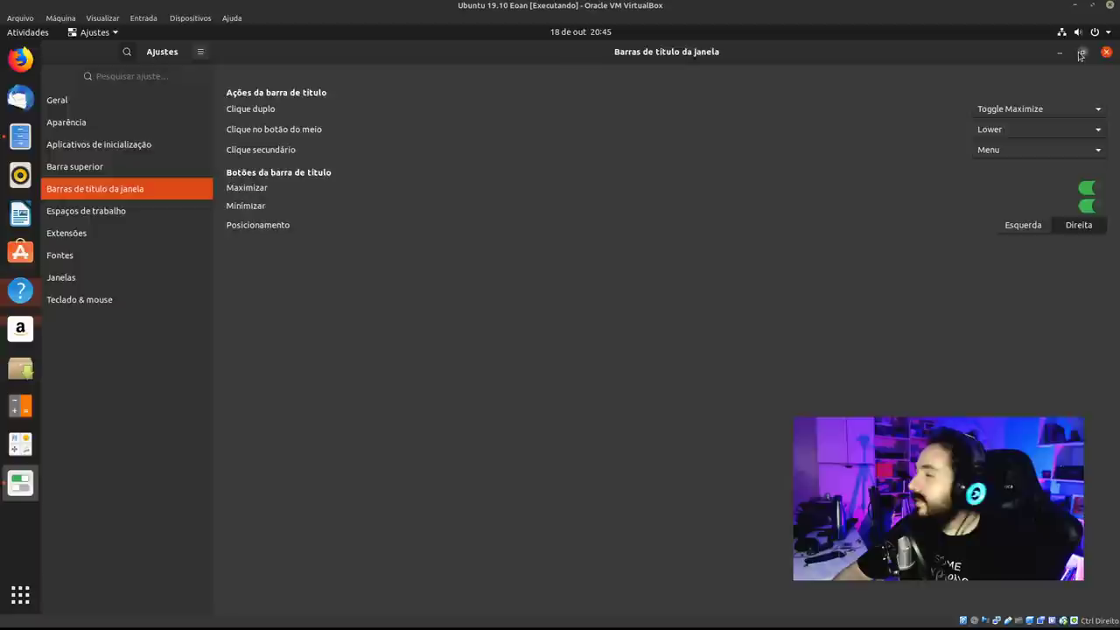
{"action": "left_click", "coordinate": [1086, 52]}
{"action": "left_click_drag", "start_coordinate": [480, 123], "coordinate": [338, 137]}
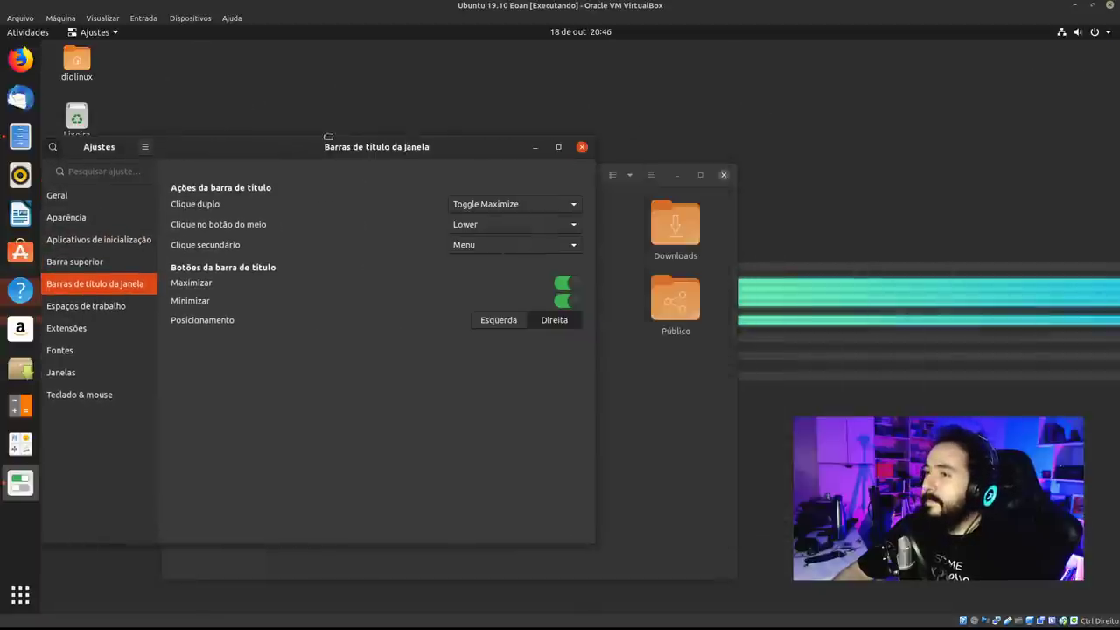
{"action": "left_click", "coordinate": [98, 239]}
{"action": "left_click", "coordinate": [66, 195]}
{"action": "left_click", "coordinate": [98, 239]}
{"action": "left_click", "coordinate": [67, 328]}
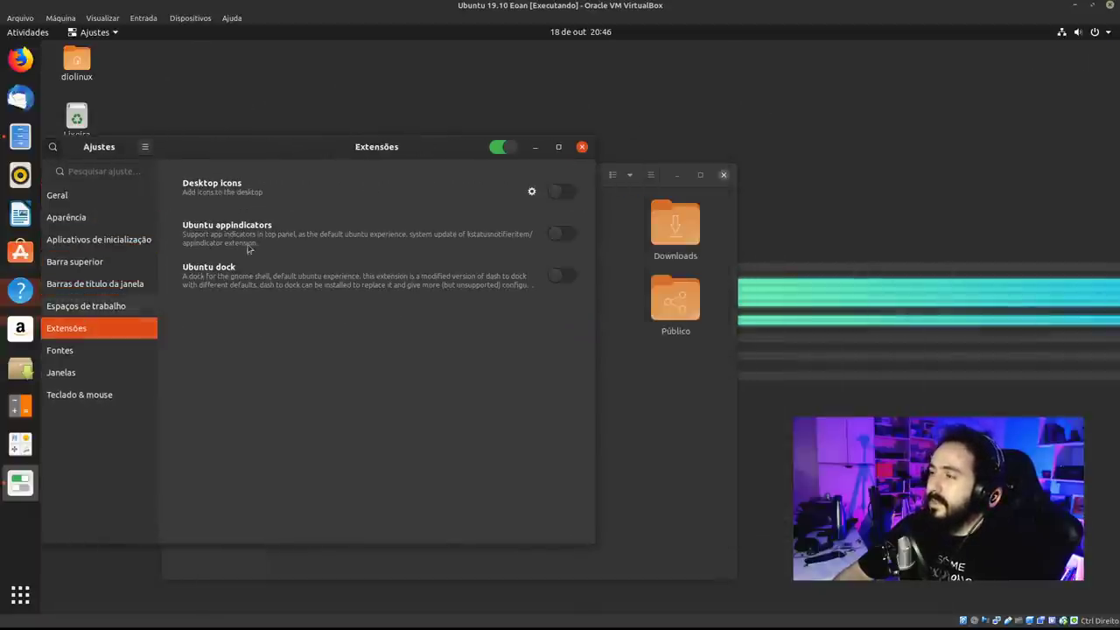
{"action": "left_click_drag", "start_coordinate": [301, 147], "coordinate": [446, 133]}
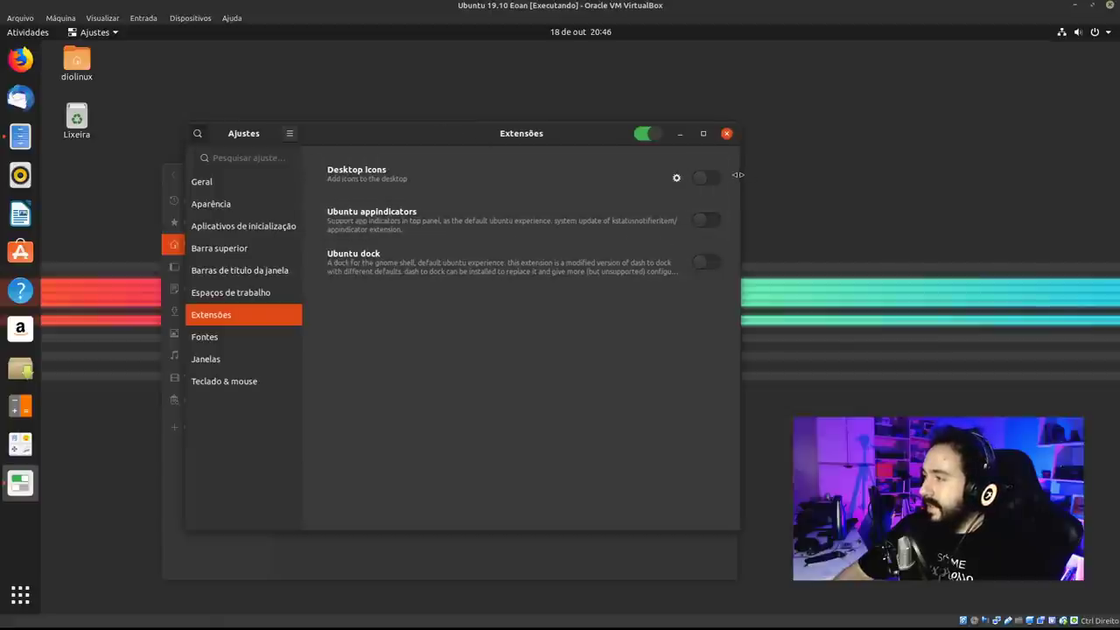
{"action": "left_click_drag", "start_coordinate": [737, 175], "coordinate": [960, 175]}
{"action": "left_click_drag", "start_coordinate": [657, 140], "coordinate": [518, 114]}
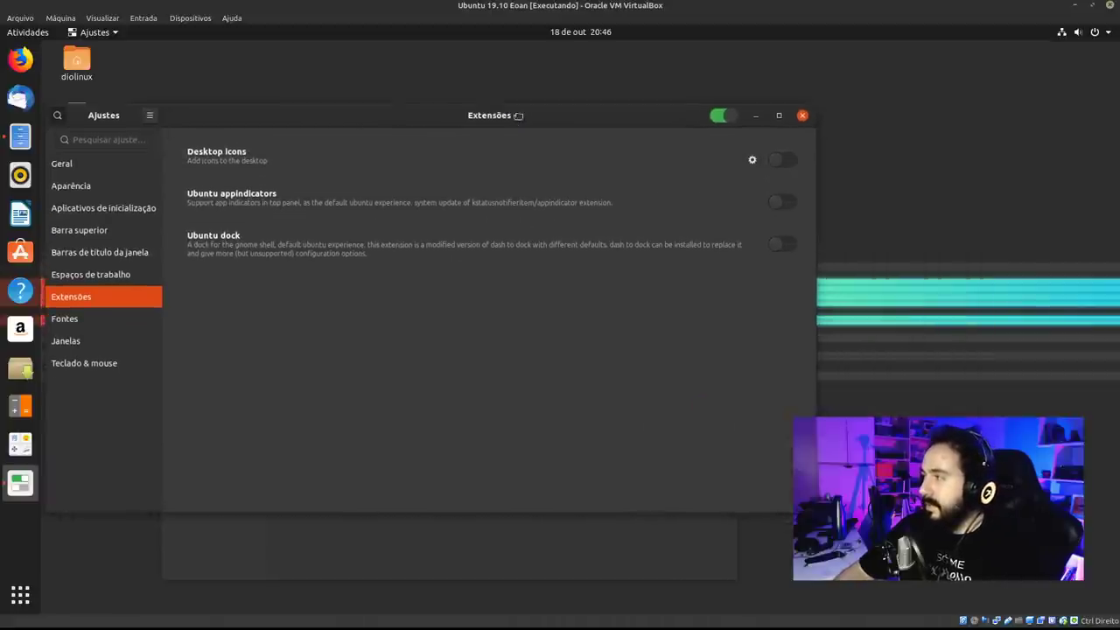
Switch title-bar buttons back to Esquerda and test maximize and search with them.
{"action": "left_click", "coordinate": [91, 276]}
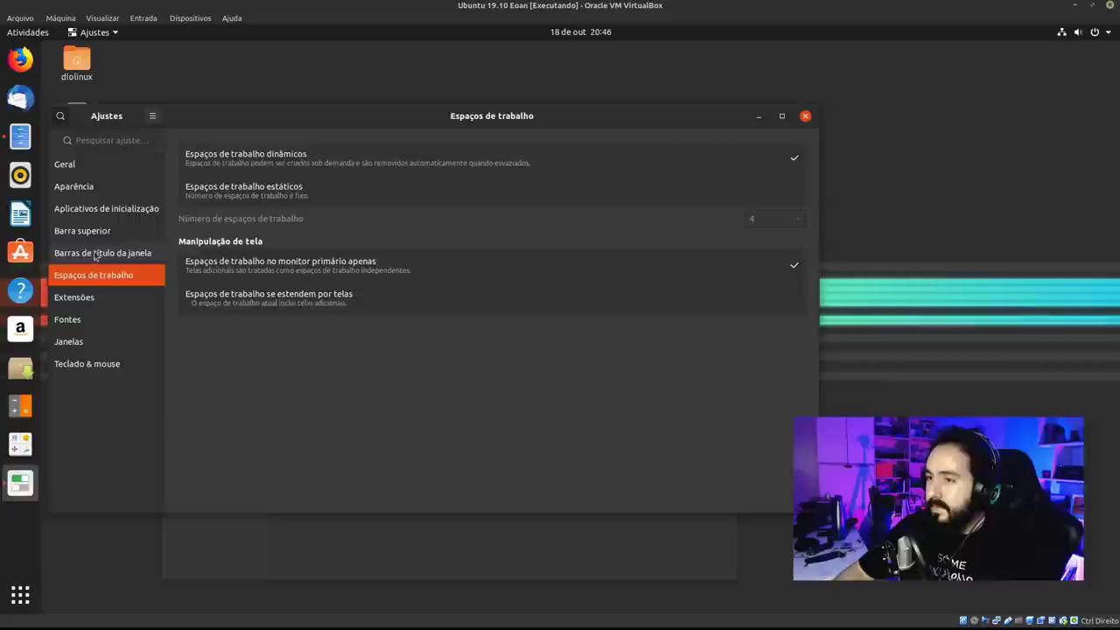
{"action": "left_click", "coordinate": [95, 253]}
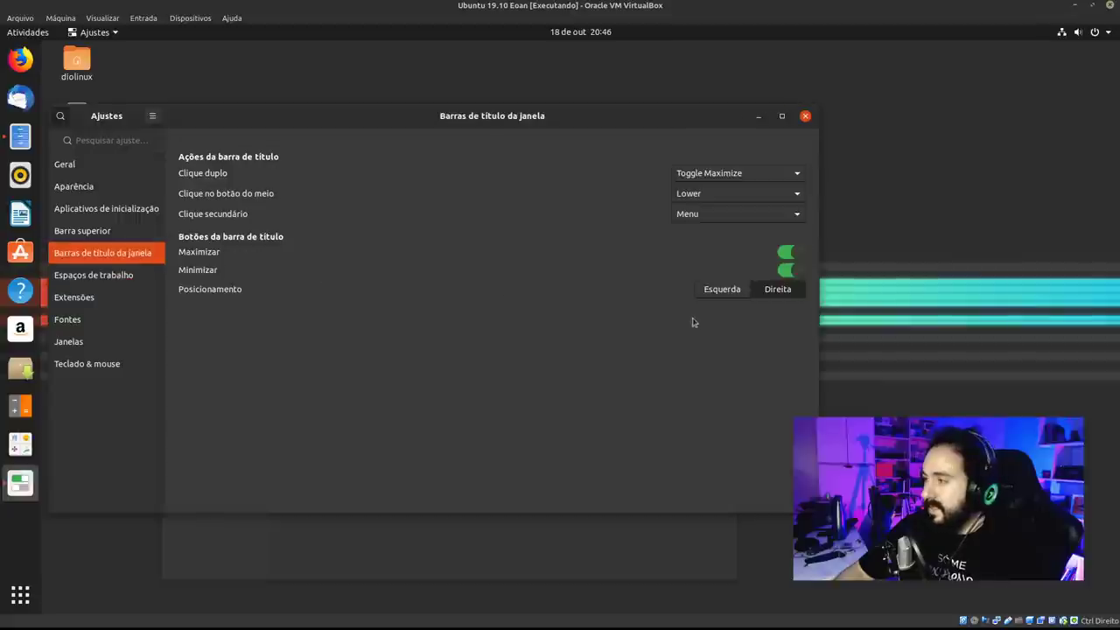
{"action": "left_click", "coordinate": [739, 293]}
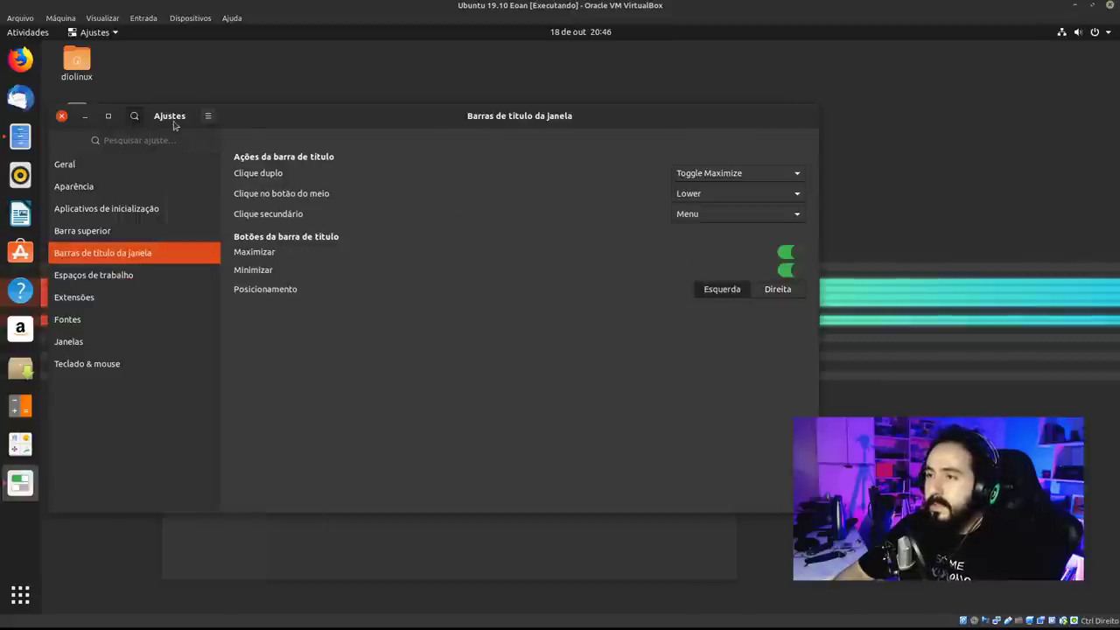
{"action": "left_click", "coordinate": [109, 117]}
{"action": "left_click", "coordinate": [126, 52]}
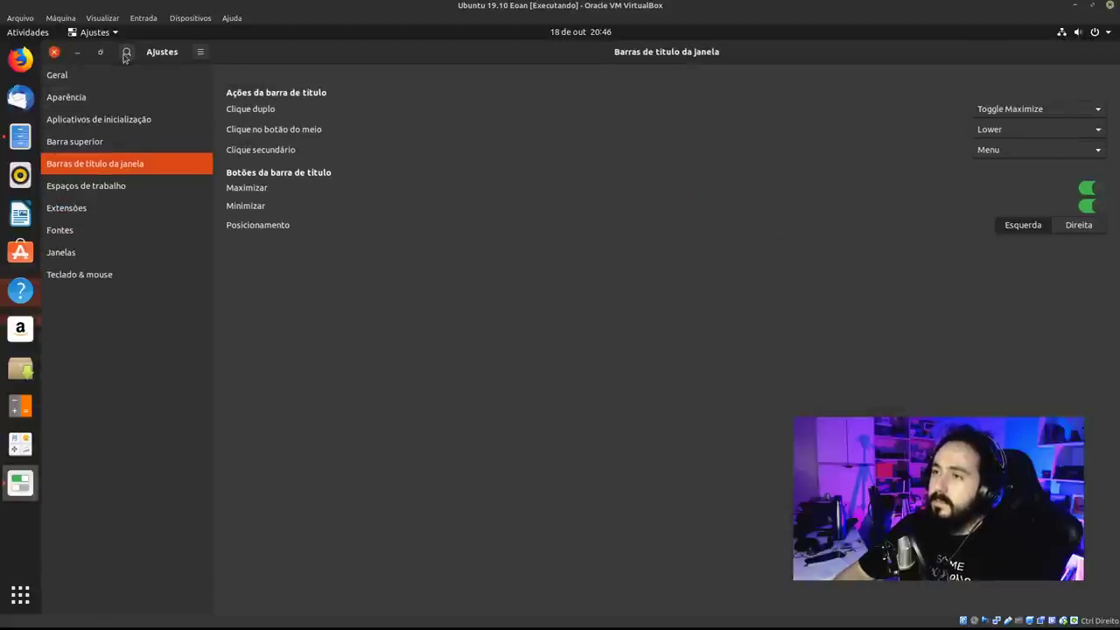
{"action": "left_click", "coordinate": [126, 54]}
{"action": "left_click", "coordinate": [126, 54]}
{"action": "left_click", "coordinate": [101, 53]}
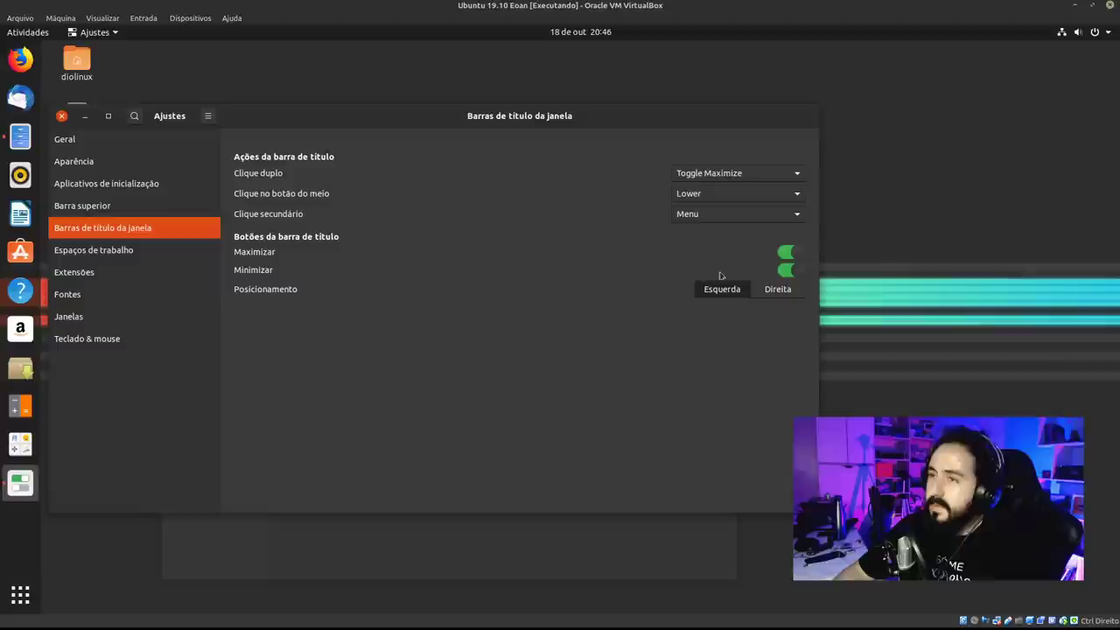
Set the buttons to Direita again and close Tweaks, revealing the home folder window.
{"action": "left_click", "coordinate": [796, 285]}
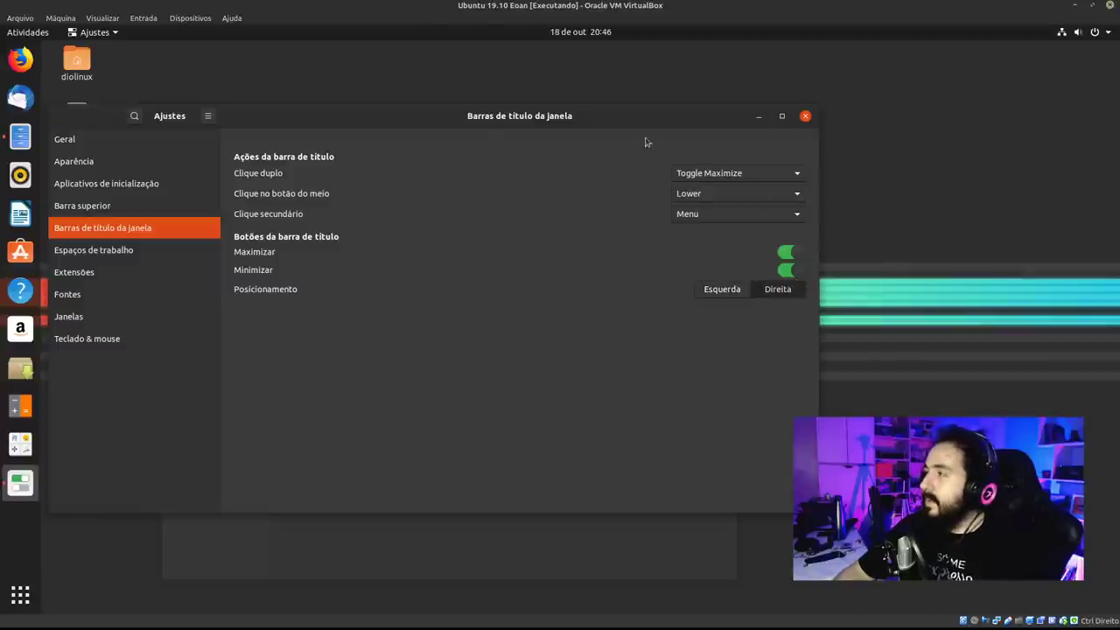
{"action": "left_click_drag", "start_coordinate": [645, 140], "coordinate": [635, 109]}
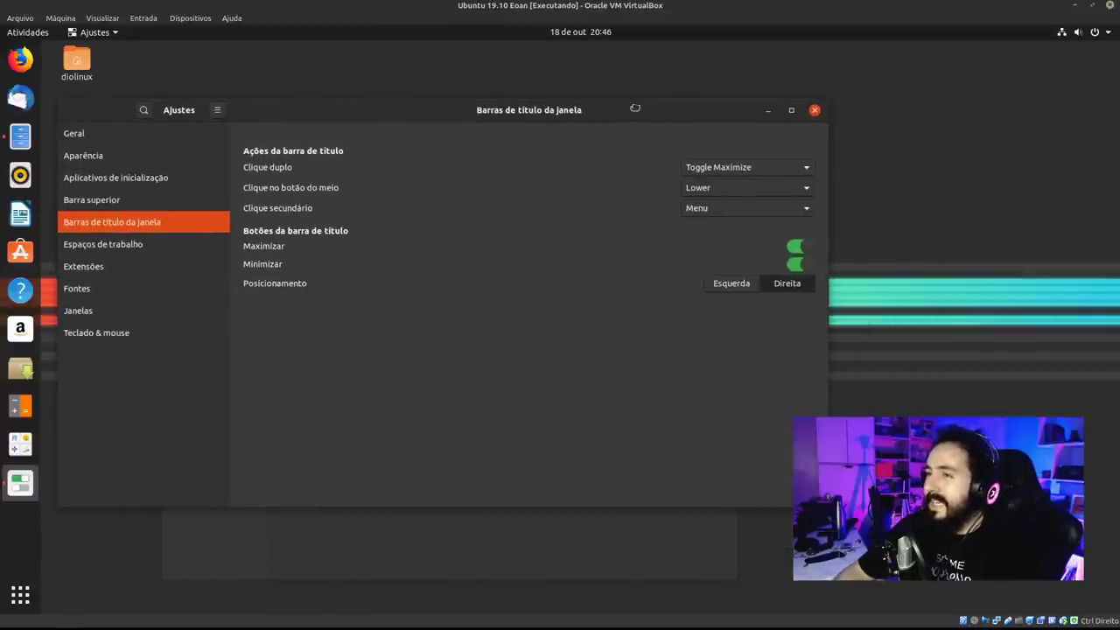
{"action": "left_click", "coordinate": [814, 110]}
{"action": "left_click_drag", "start_coordinate": [544, 174], "coordinate": [469, 79]}
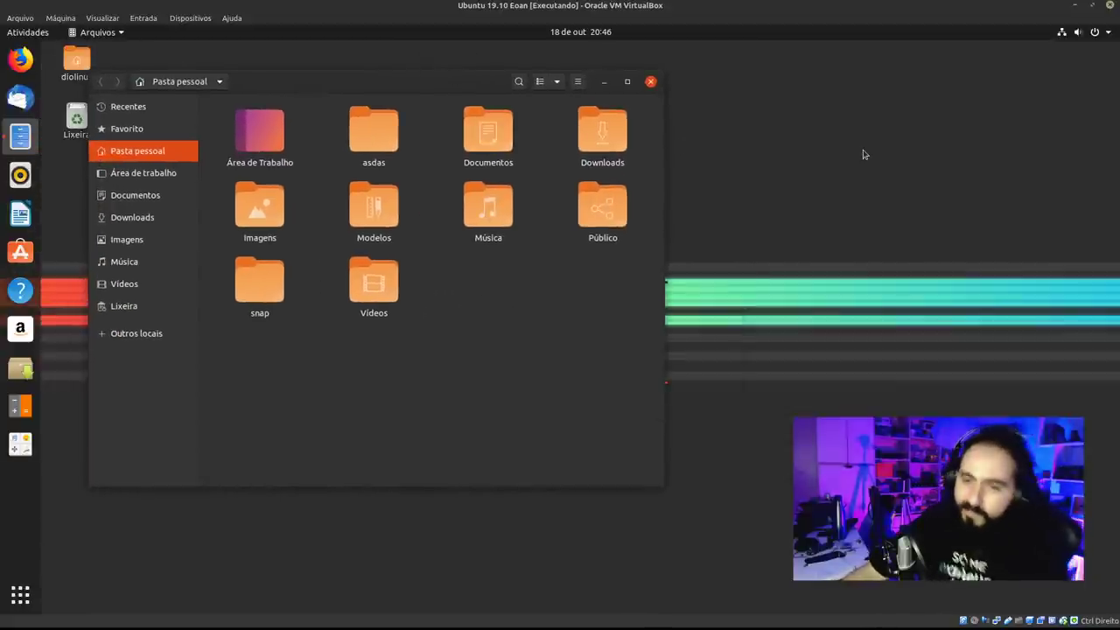
Try the Files main menu and maximize/restore, then close the home folder window.
{"action": "left_click", "coordinate": [578, 82]}
{"action": "left_click", "coordinate": [583, 91]}
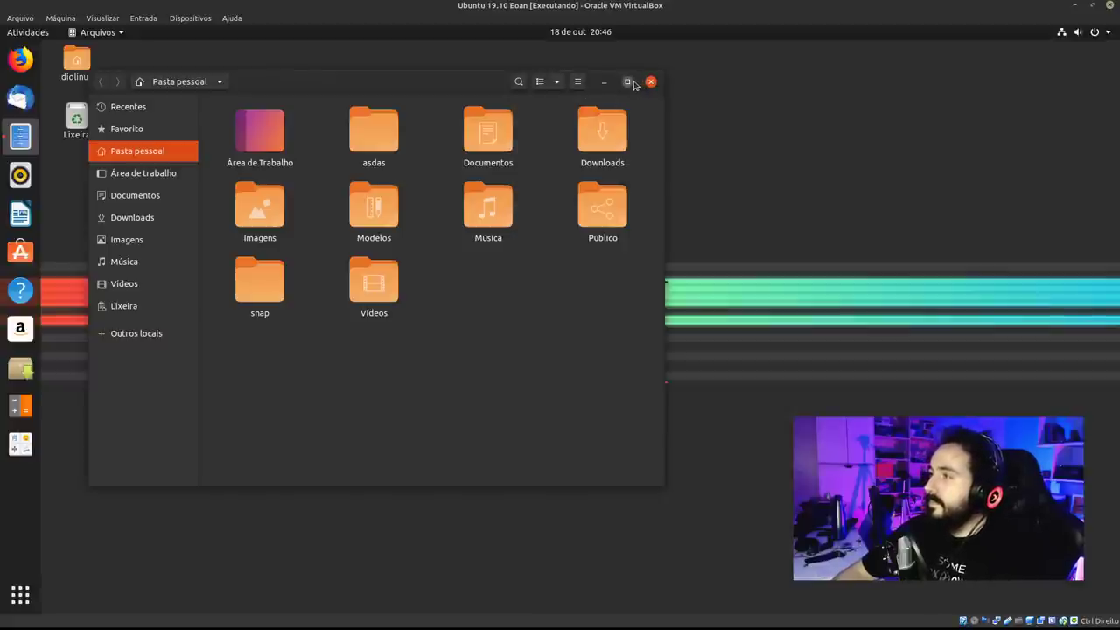
{"action": "left_click", "coordinate": [629, 82]}
{"action": "left_click", "coordinate": [1083, 52]}
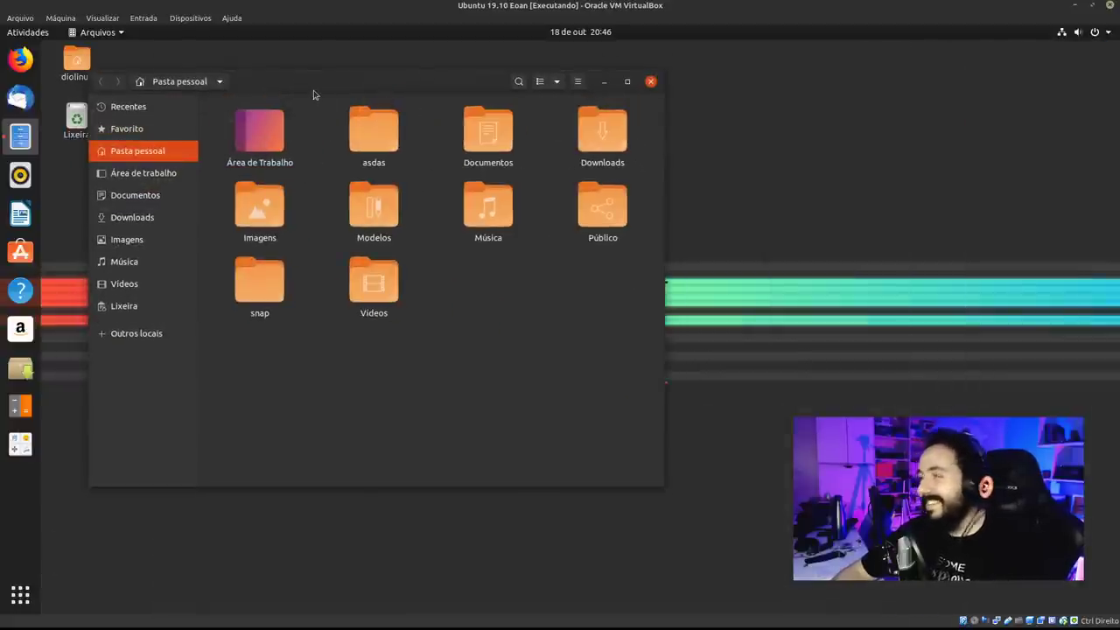
{"action": "left_click_drag", "start_coordinate": [312, 96], "coordinate": [284, 75]}
{"action": "left_click", "coordinate": [620, 72]}
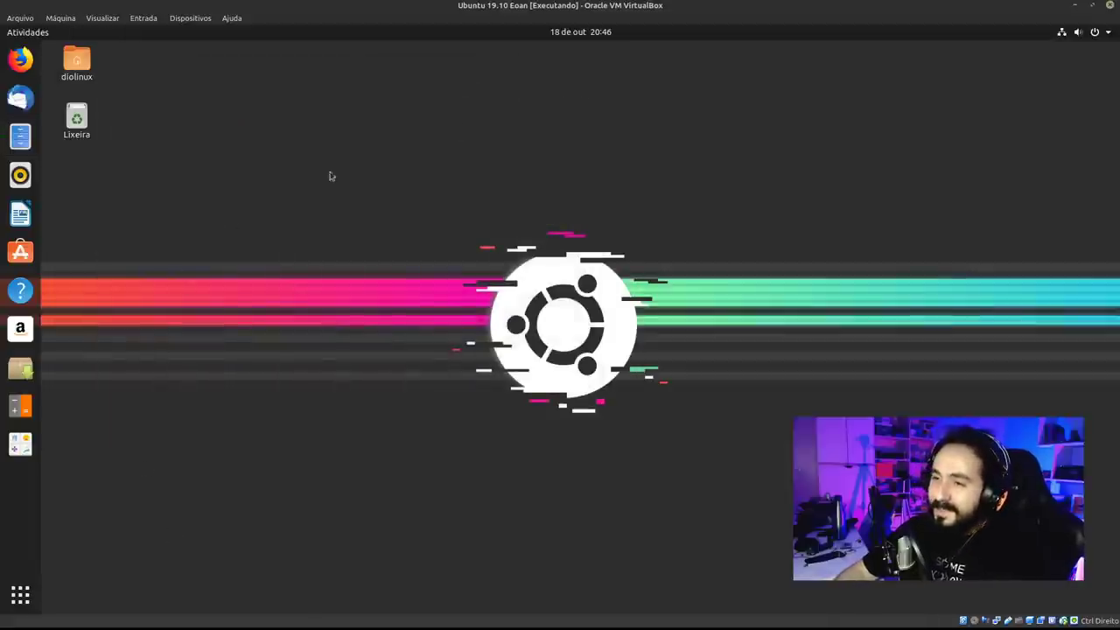
Open Settings and browse the Sound, Online Accounts, Universal Access and Region panels.
{"action": "left_click", "coordinate": [1088, 31]}
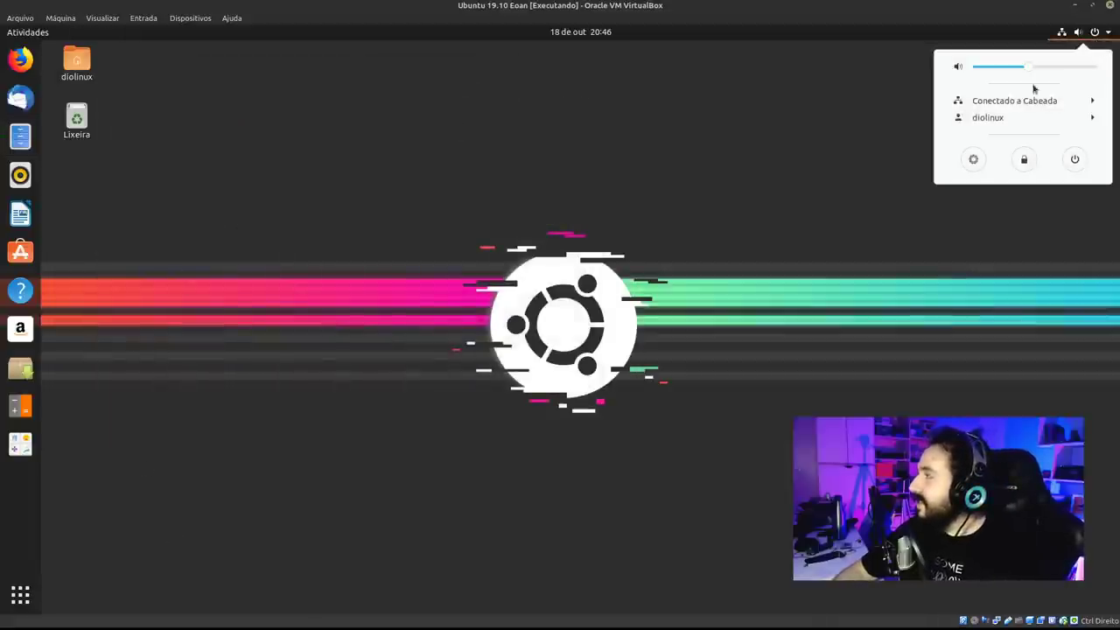
{"action": "left_click", "coordinate": [973, 159]}
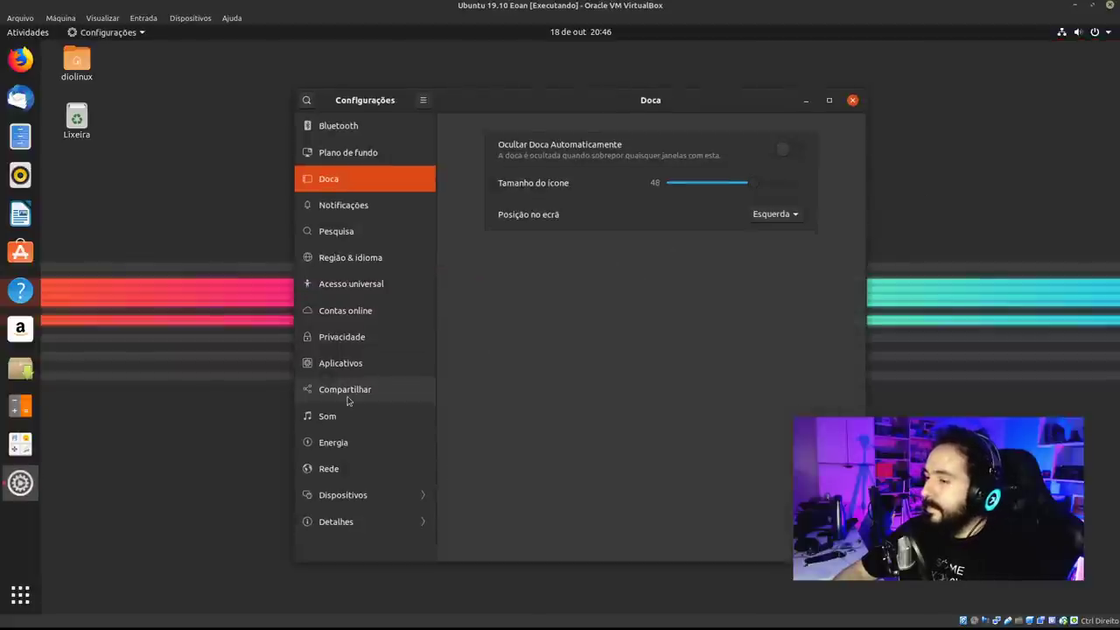
{"action": "left_click", "coordinate": [350, 416]}
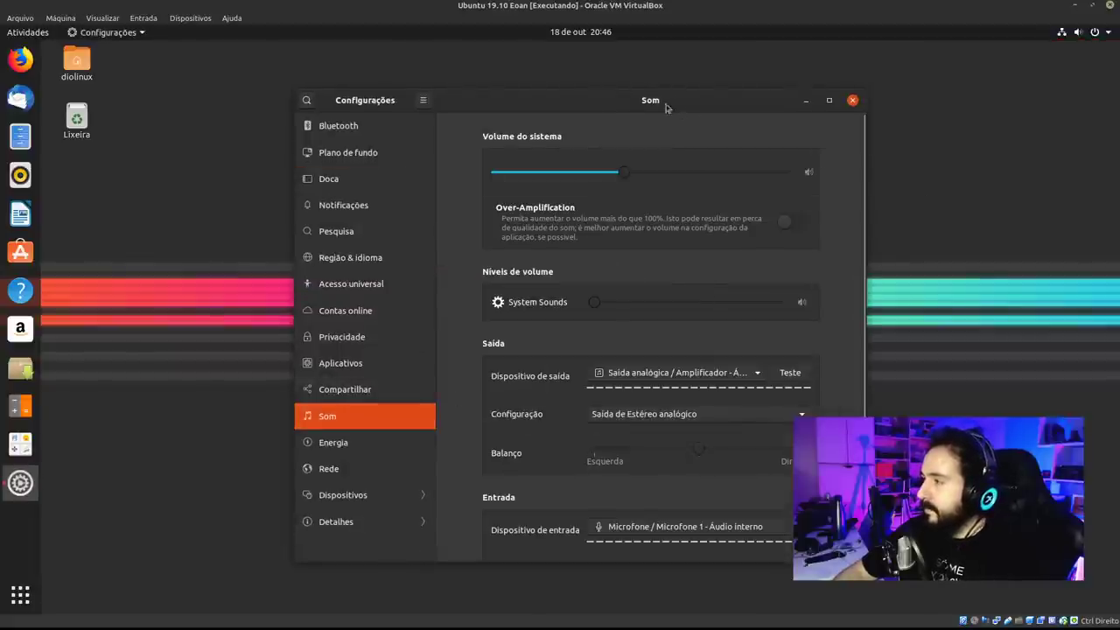
{"action": "left_click_drag", "start_coordinate": [665, 105], "coordinate": [626, 89]}
{"action": "left_click", "coordinate": [370, 287]}
{"action": "left_click", "coordinate": [365, 271]}
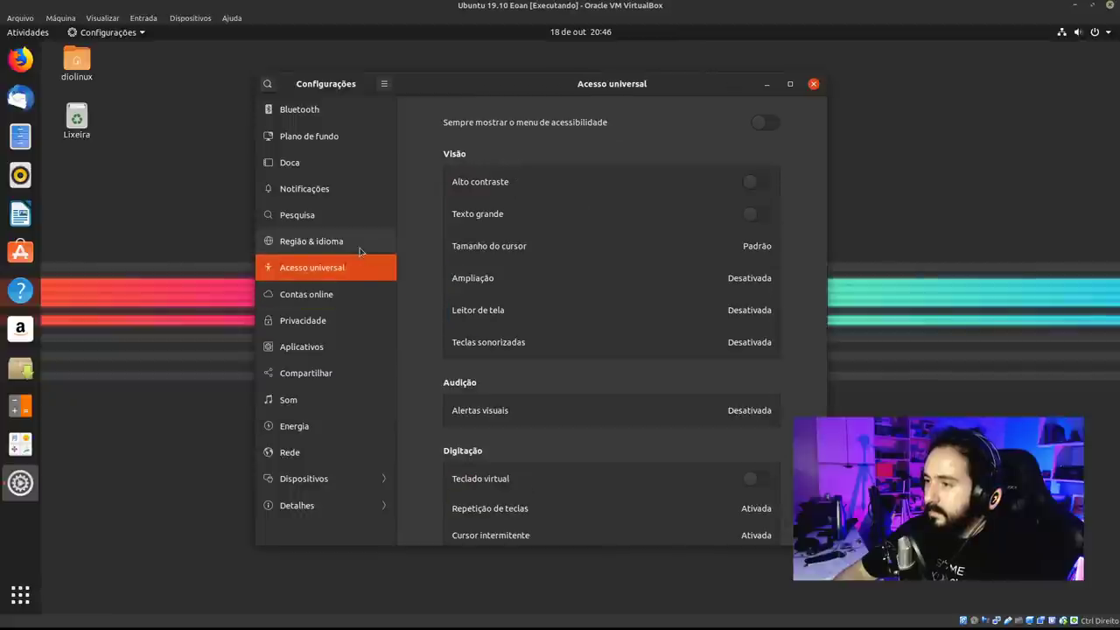
{"action": "left_click", "coordinate": [359, 243]}
Go to the Pesquisa page, briefly opening and closing the application grid.
{"action": "left_click", "coordinate": [357, 218]}
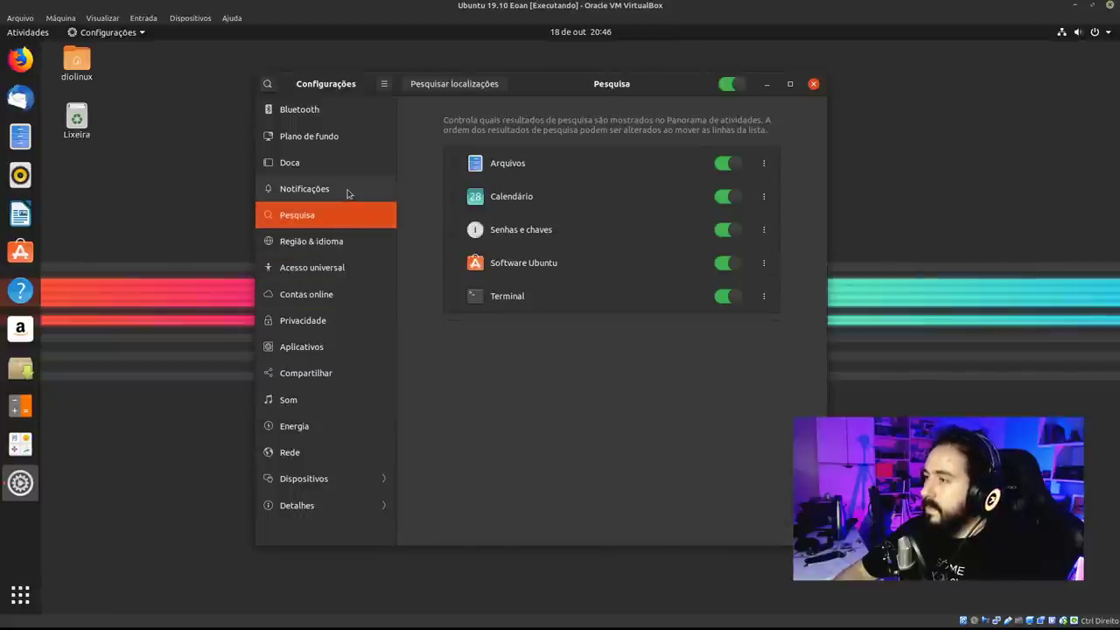
{"action": "left_click", "coordinate": [348, 190]}
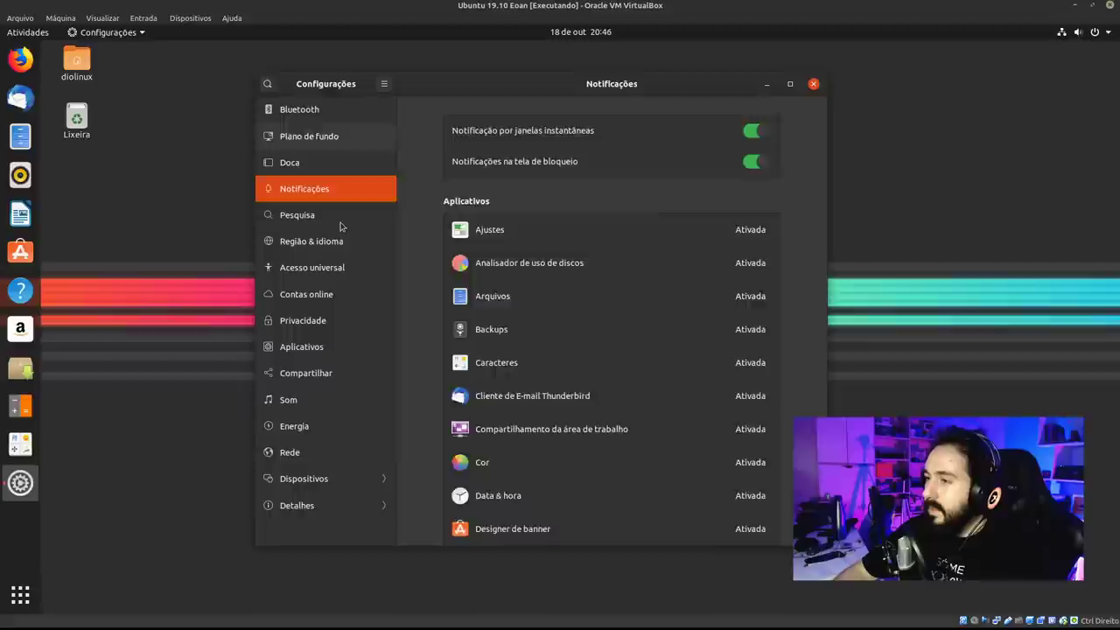
{"action": "left_click", "coordinate": [359, 214]}
{"action": "left_click_drag", "start_coordinate": [608, 72], "coordinate": [434, 57]}
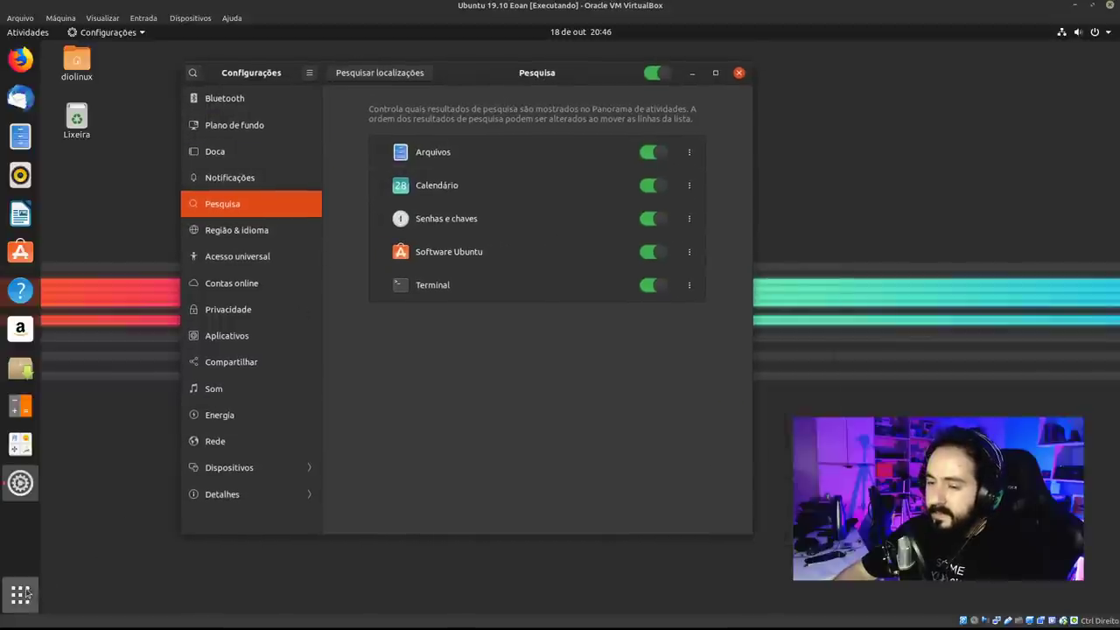
{"action": "left_click", "coordinate": [20, 595]}
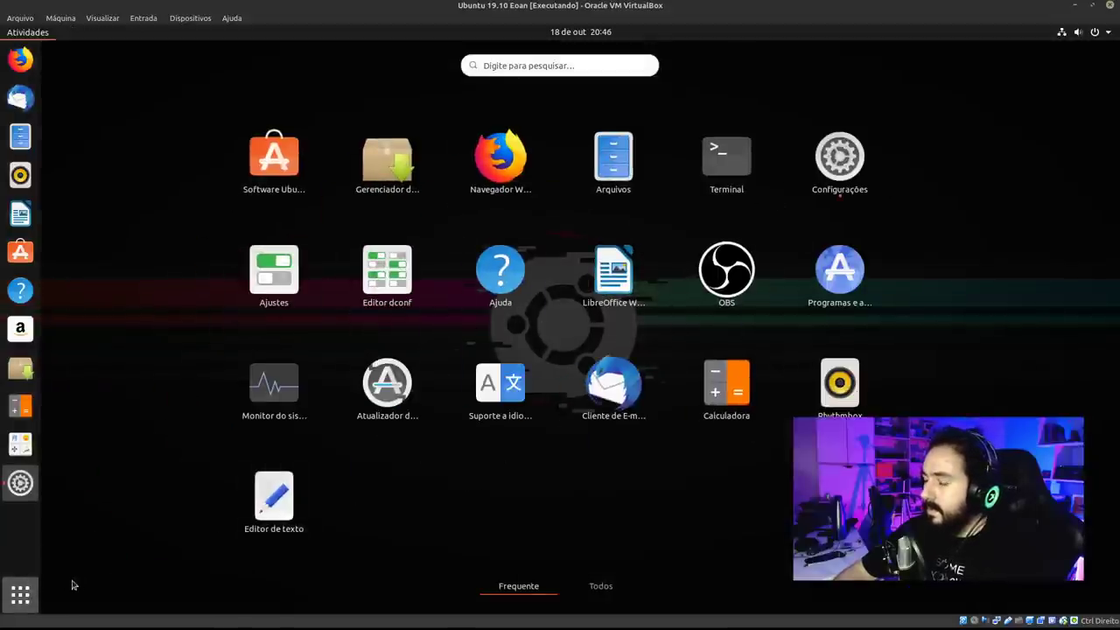
{"action": "left_click", "coordinate": [33, 594]}
{"action": "left_click", "coordinate": [420, 425]}
Turn off search results for Terminal, Software Ubuntu, Senhas e chaves and Calendário.
{"action": "left_click", "coordinate": [651, 284]}
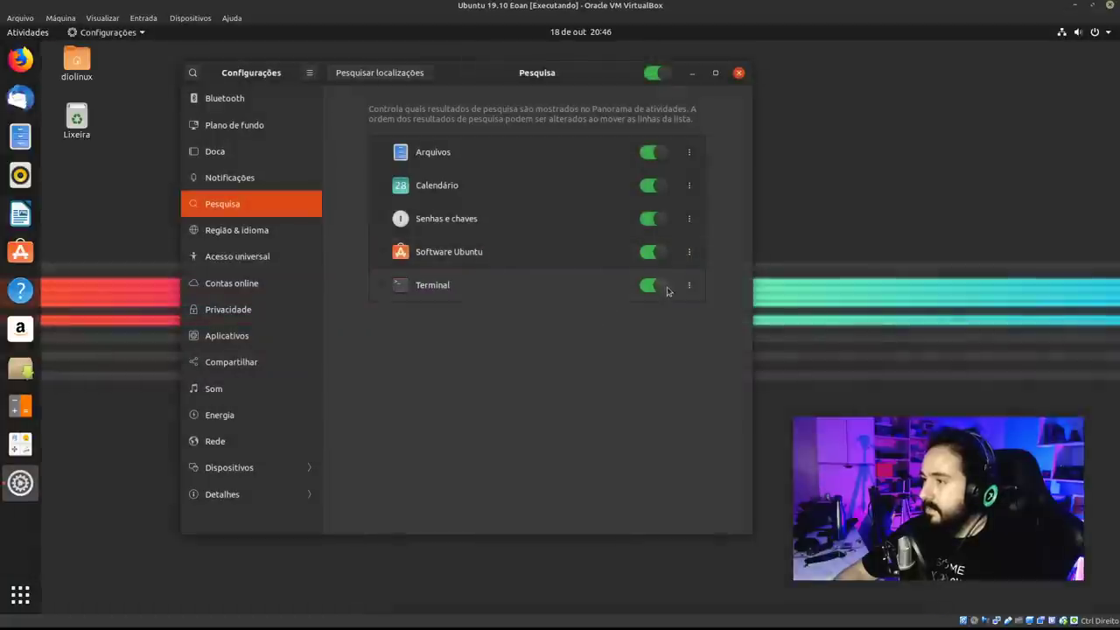
{"action": "left_click", "coordinate": [653, 252]}
{"action": "left_click", "coordinate": [652, 218]}
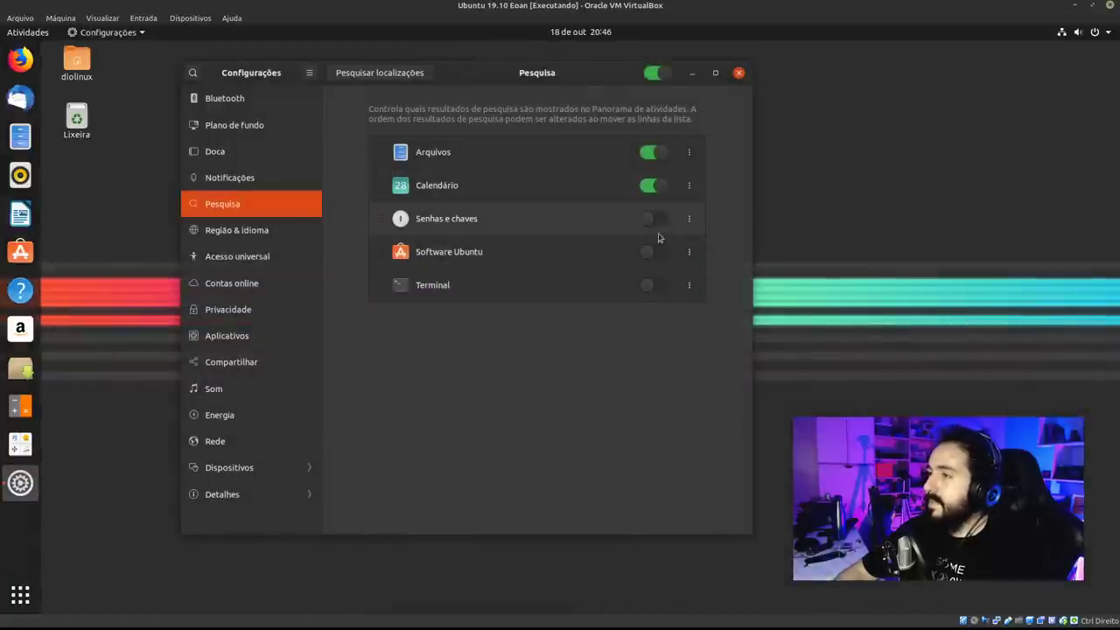
{"action": "left_click", "coordinate": [648, 185]}
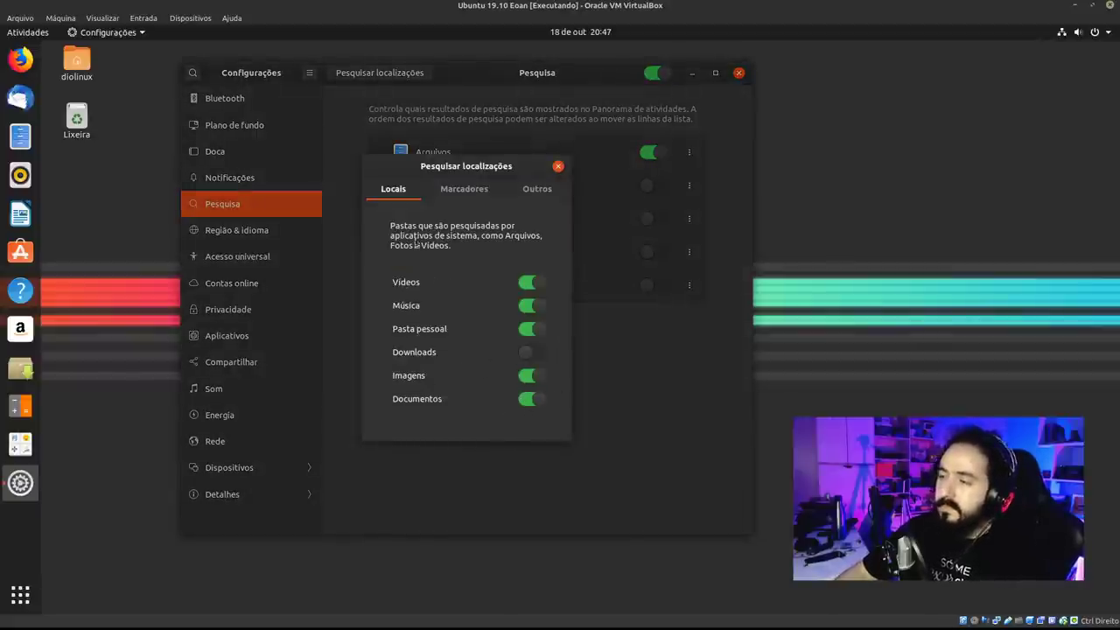
Review the tabs of the search locations dialog and close it.
{"action": "left_click", "coordinate": [463, 188]}
{"action": "left_click", "coordinate": [537, 188]}
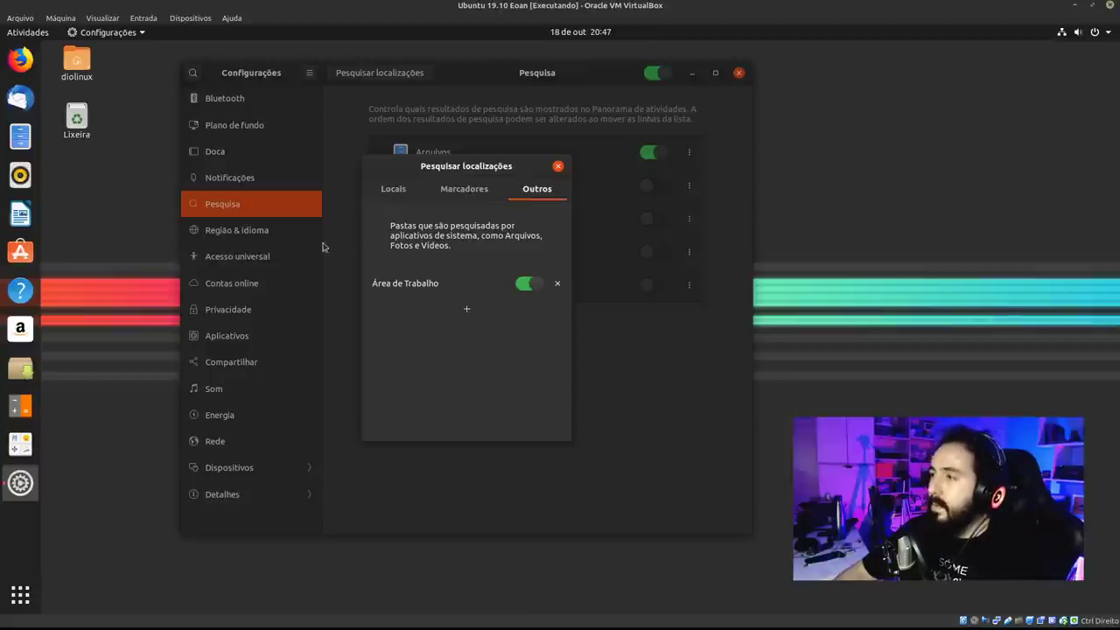
{"action": "left_click", "coordinate": [391, 190]}
{"action": "left_click", "coordinate": [558, 166]}
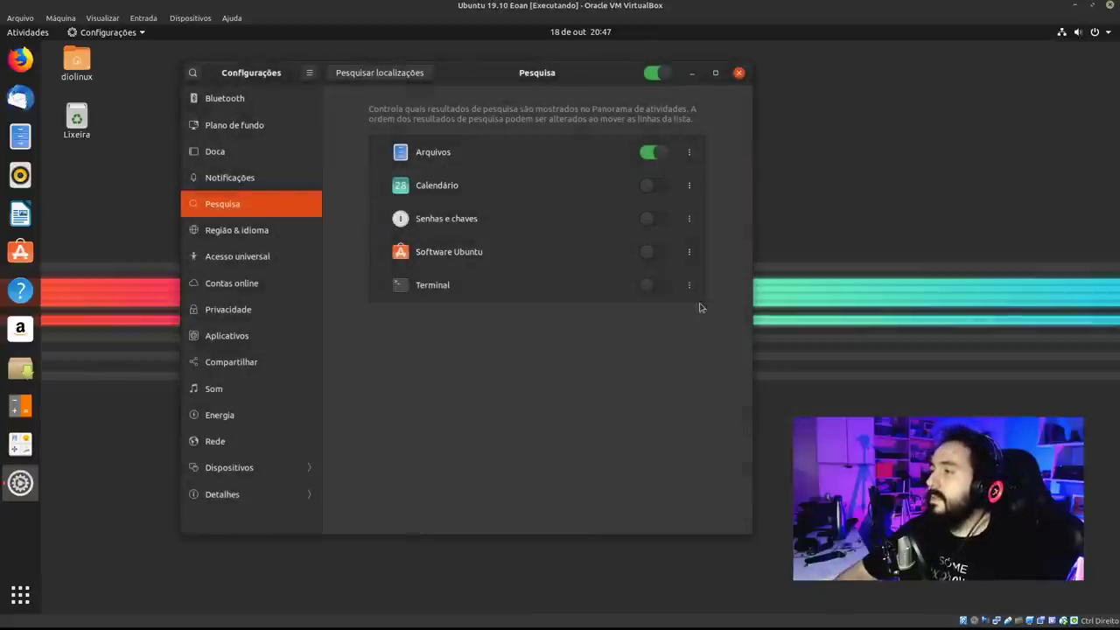
Toggle the desktop search switch, testing 'fi' in the Activities search in between.
{"action": "left_click", "coordinate": [652, 73]}
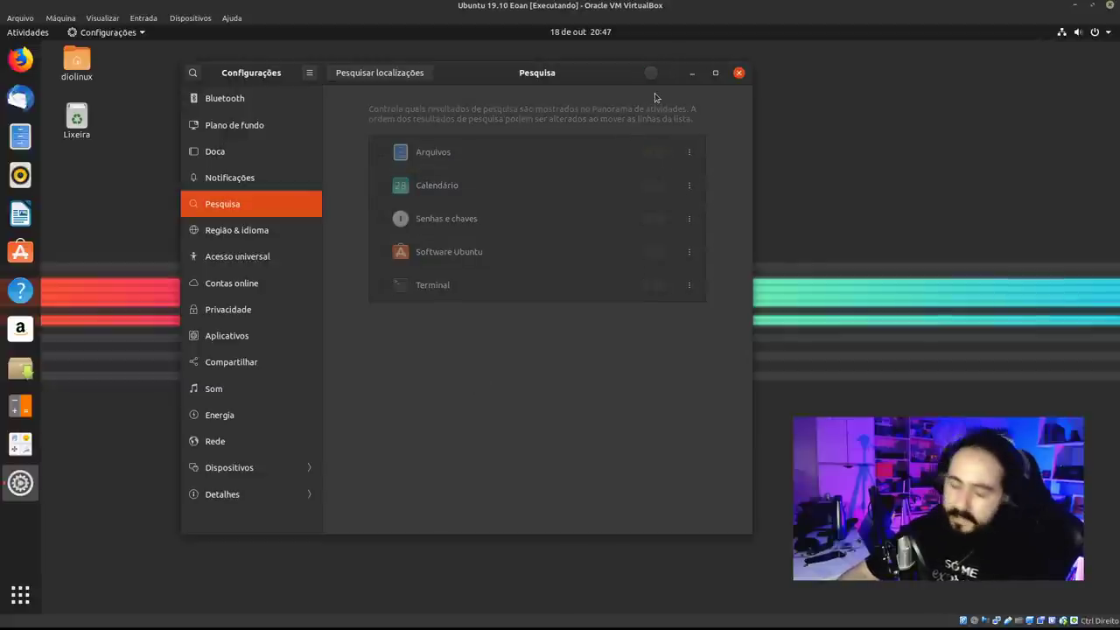
{"action": "key", "text": "super"}
{"action": "type", "text": "fi"}
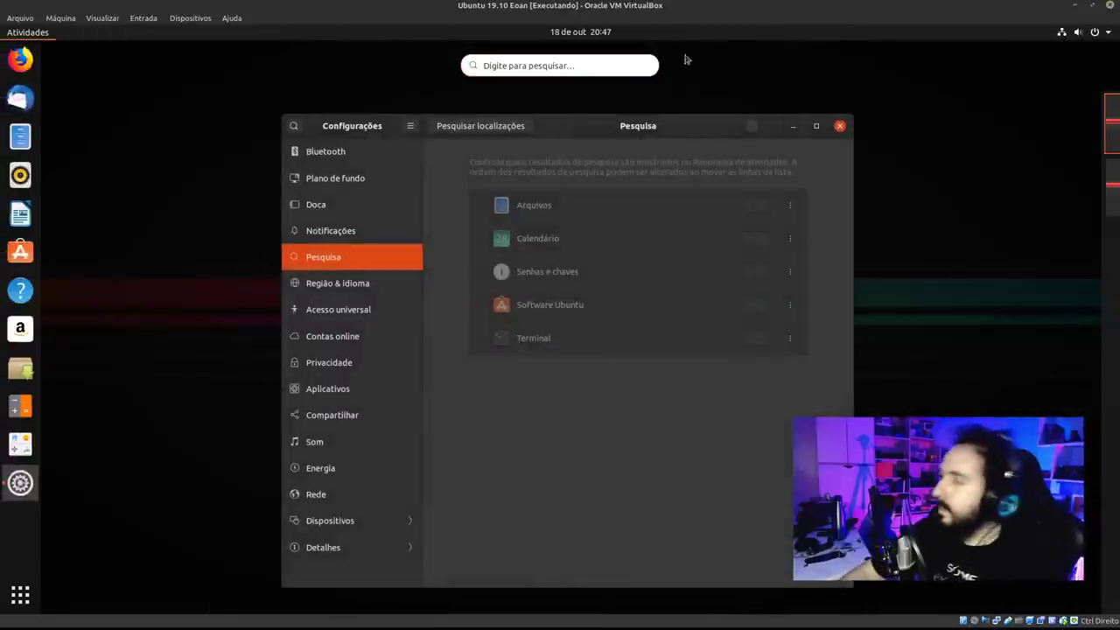
{"action": "left_click", "coordinate": [700, 132]}
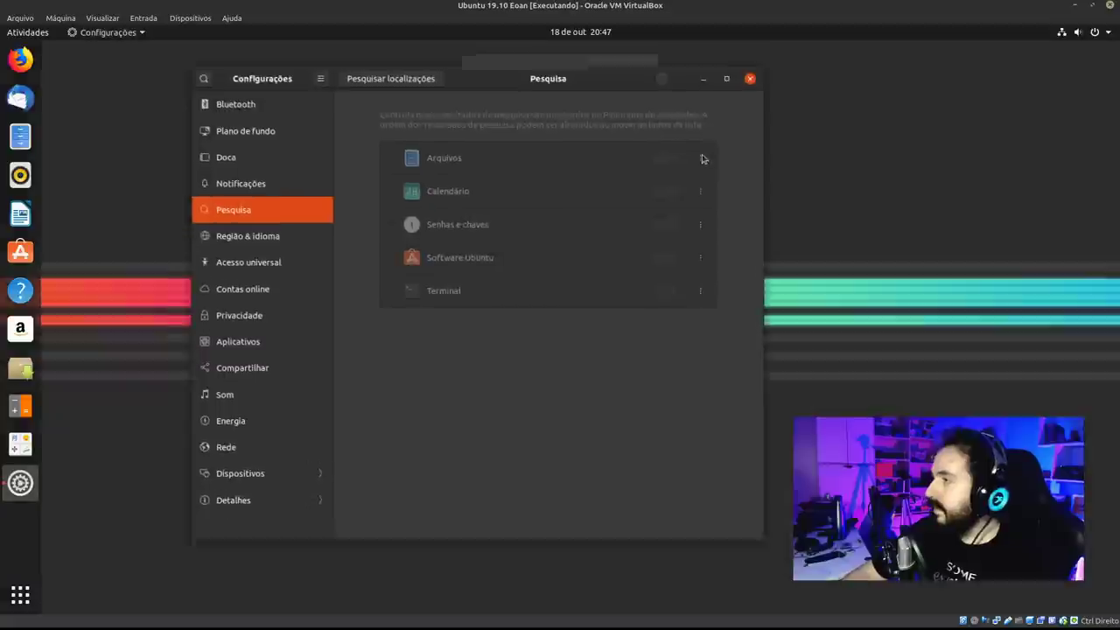
{"action": "left_click", "coordinate": [652, 72]}
From a new terminal, send a 'diolinux' test notification with notify-send.
{"action": "left_click", "coordinate": [226, 179]}
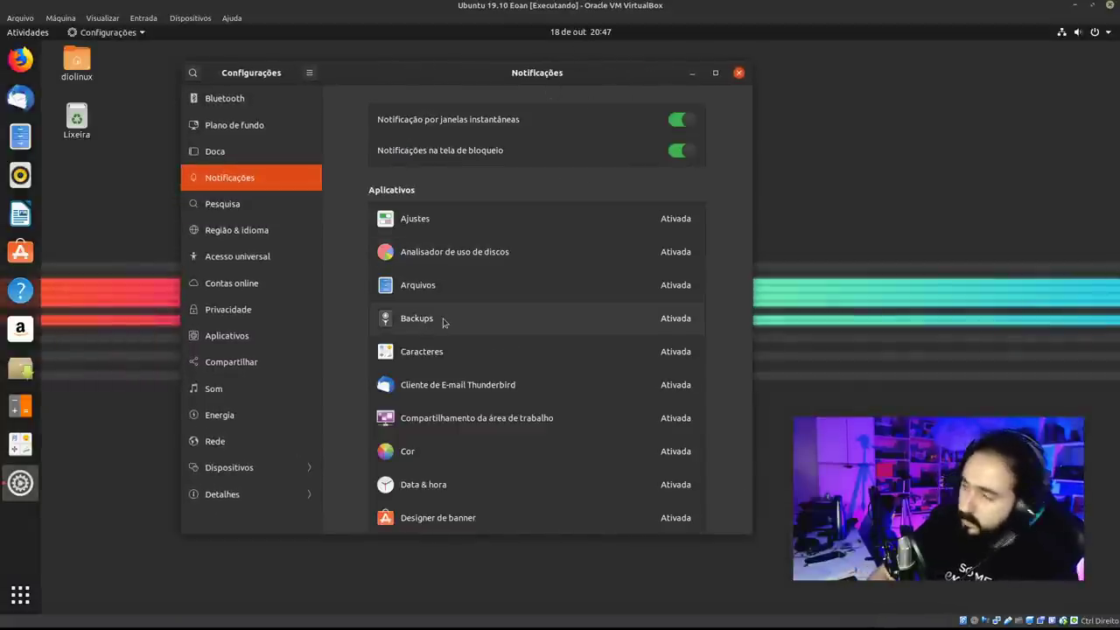
{"action": "key", "text": "ctrl+alt+t"}
{"action": "left_click_drag", "start_coordinate": [294, 52], "coordinate": [375, 319]}
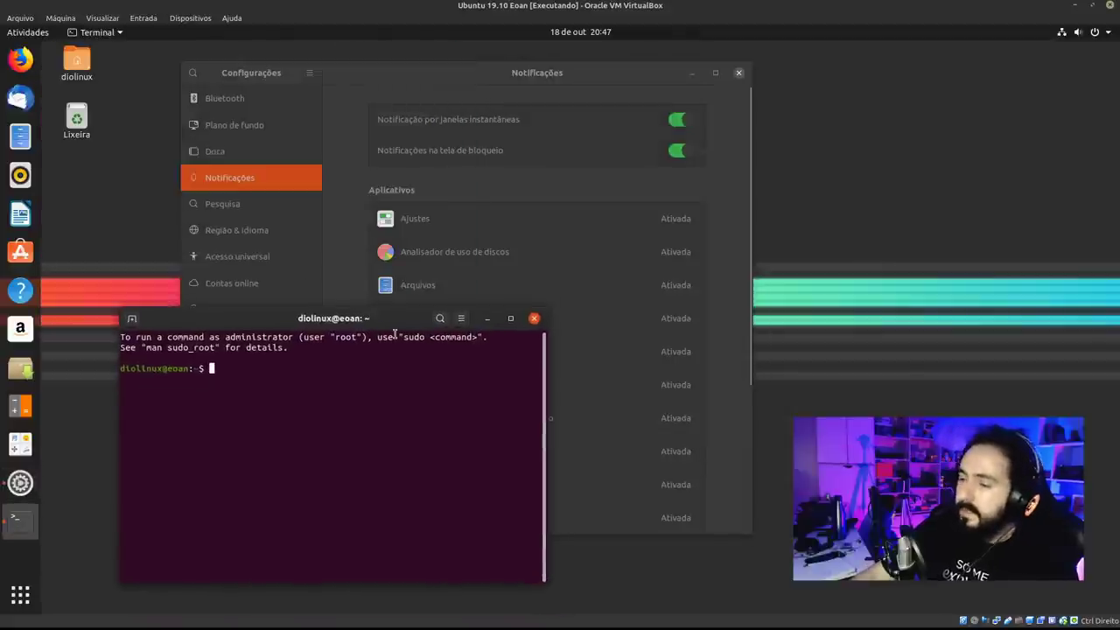
{"action": "type", "text": "nott"}
{"action": "key", "text": "BackSpace"}
{"action": "type", "text": "ify-send "}
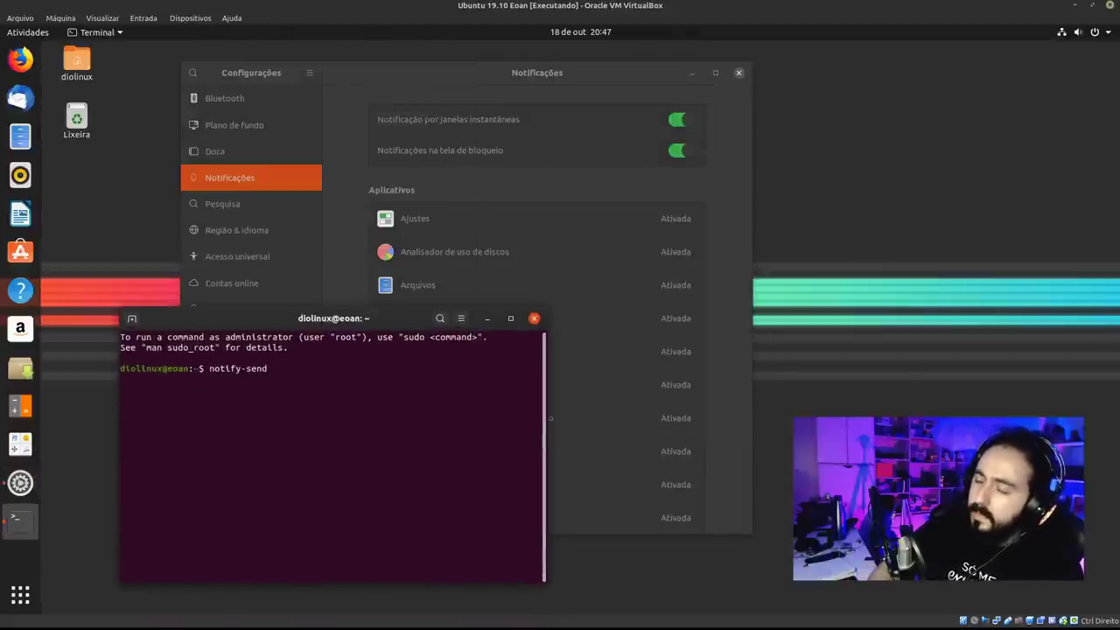
{"action": "type", "text": "diolinux"}
{"action": "key", "text": "Return"}
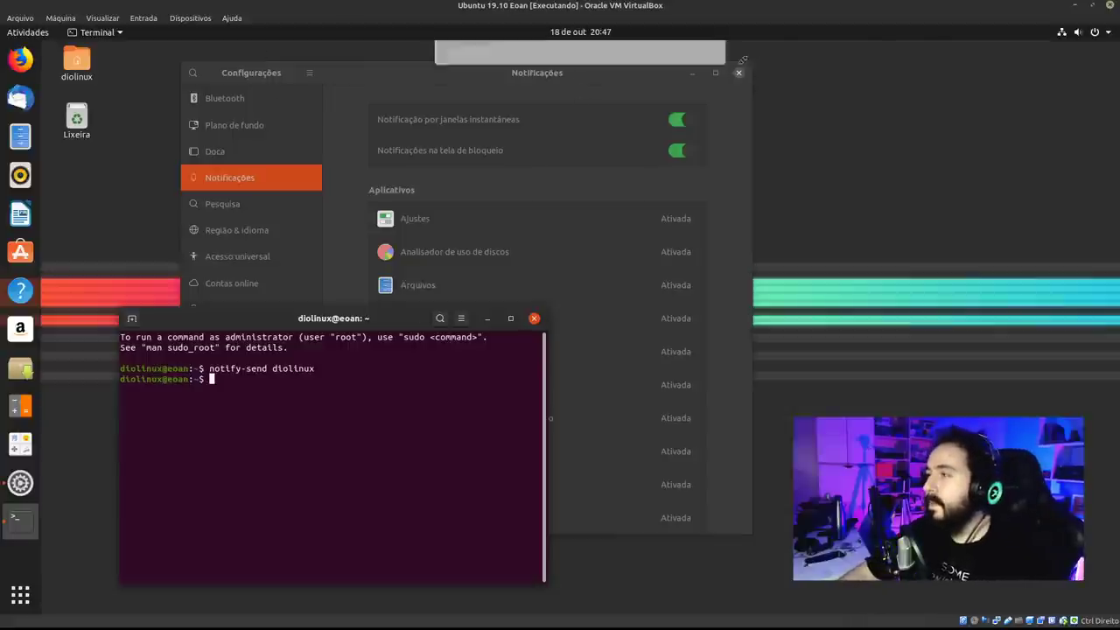
Turn off pop-up banners and lock-screen notifications in the Notifications settings.
{"action": "left_click", "coordinate": [631, 124]}
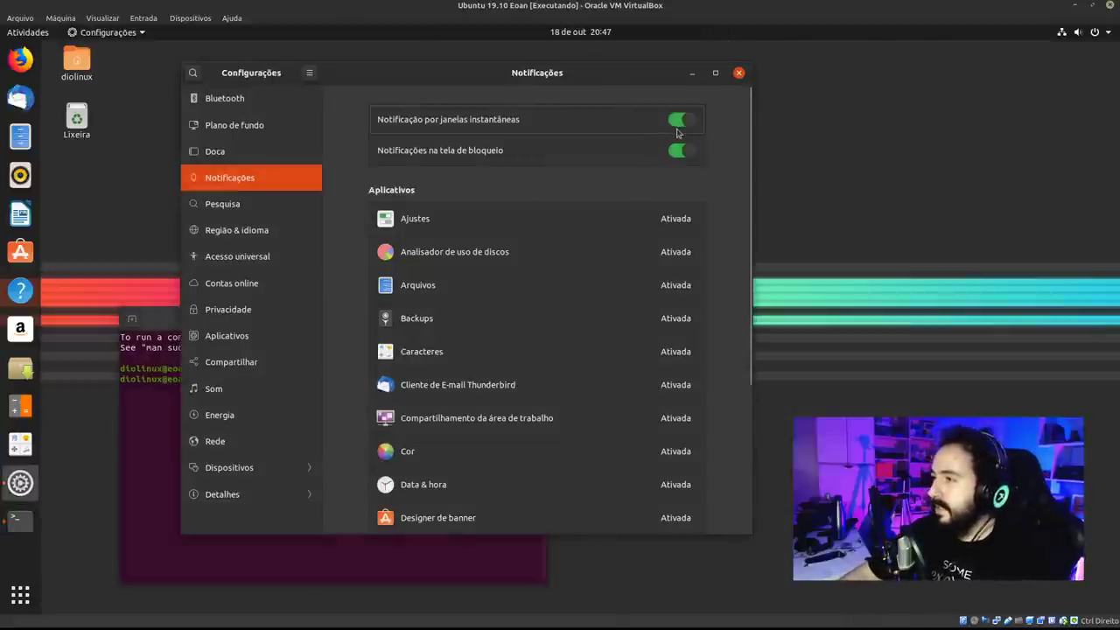
{"action": "left_click", "coordinate": [681, 119]}
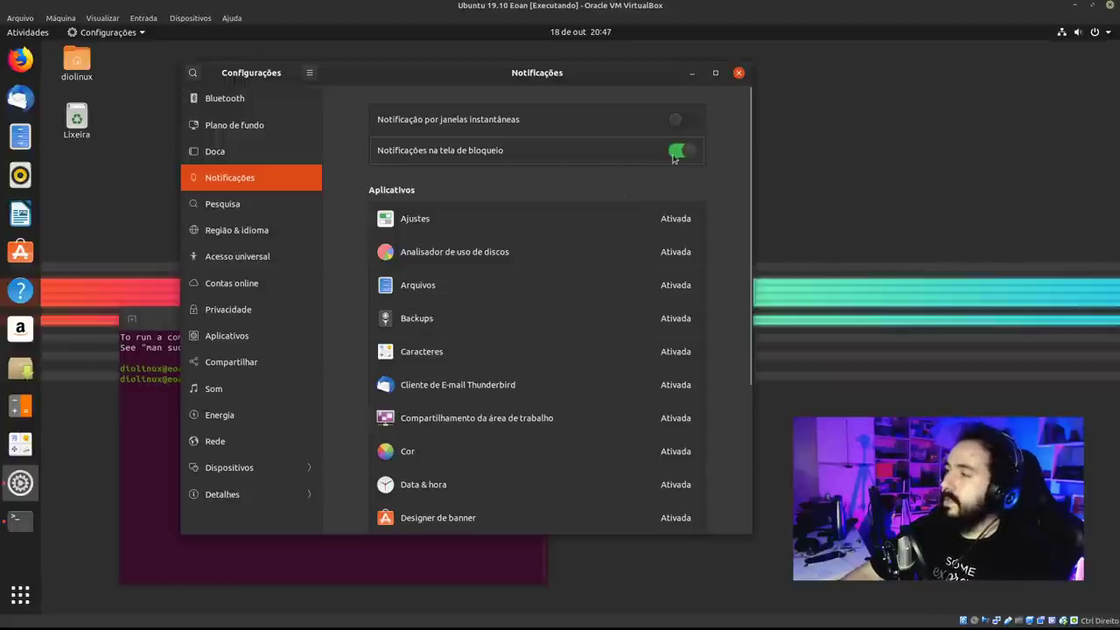
{"action": "left_click", "coordinate": [149, 429]}
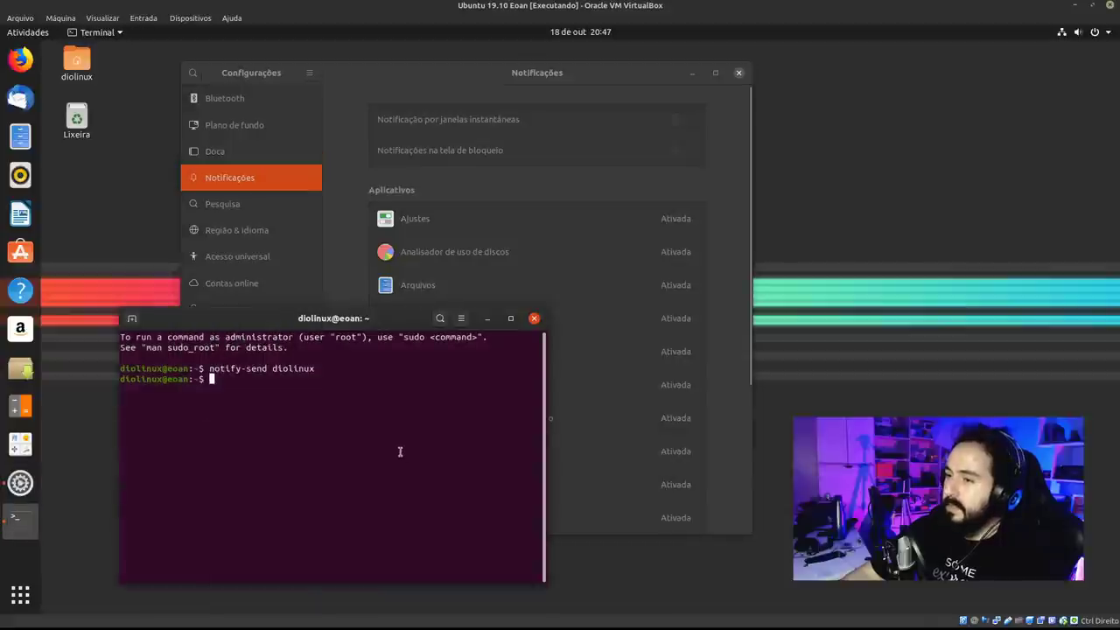
Resend the test notification and check it in the notification and calendar panel.
{"action": "key", "text": "Up"}
{"action": "key", "text": "Return"}
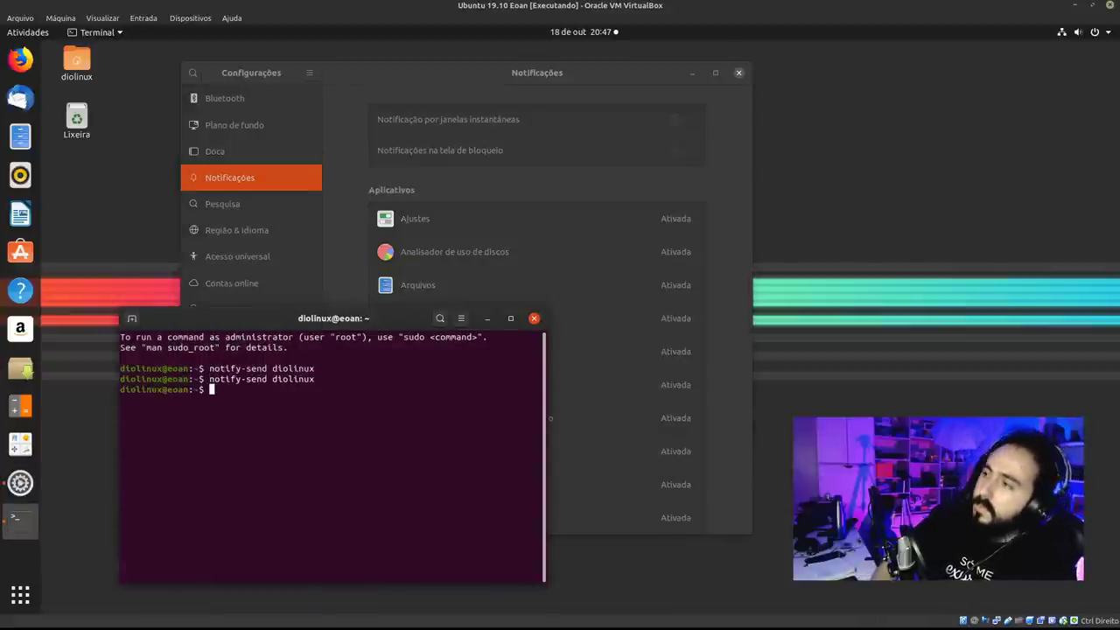
{"action": "left_click", "coordinate": [618, 38]}
{"action": "left_click", "coordinate": [364, 433]}
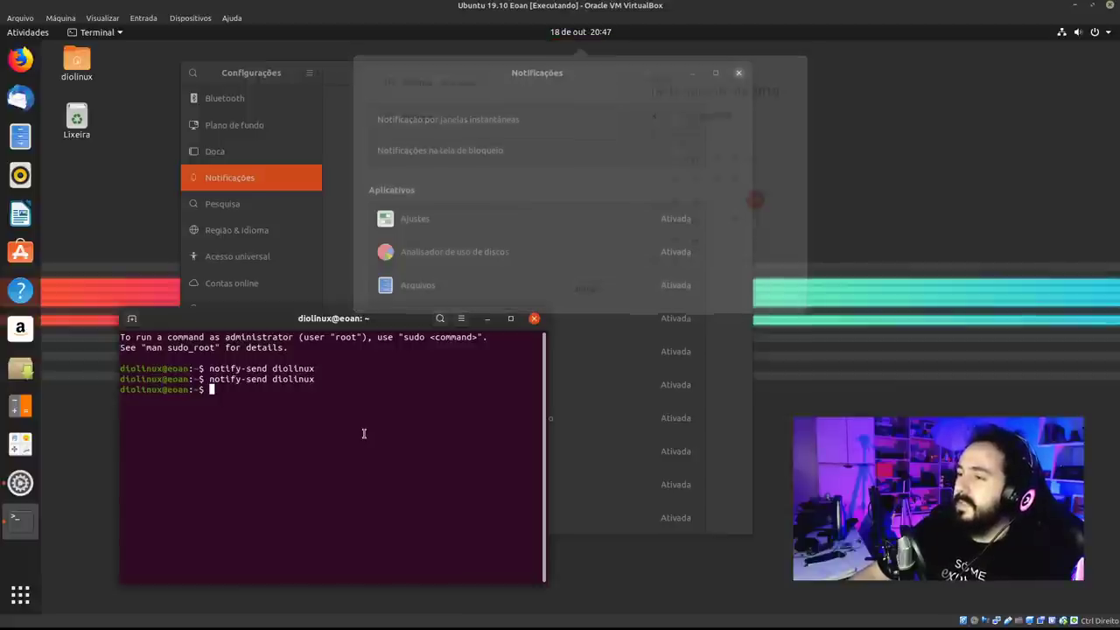
Send a 'da like!' notification, confirm it in the list, then close the terminal.
{"action": "key", "text": "Up"}
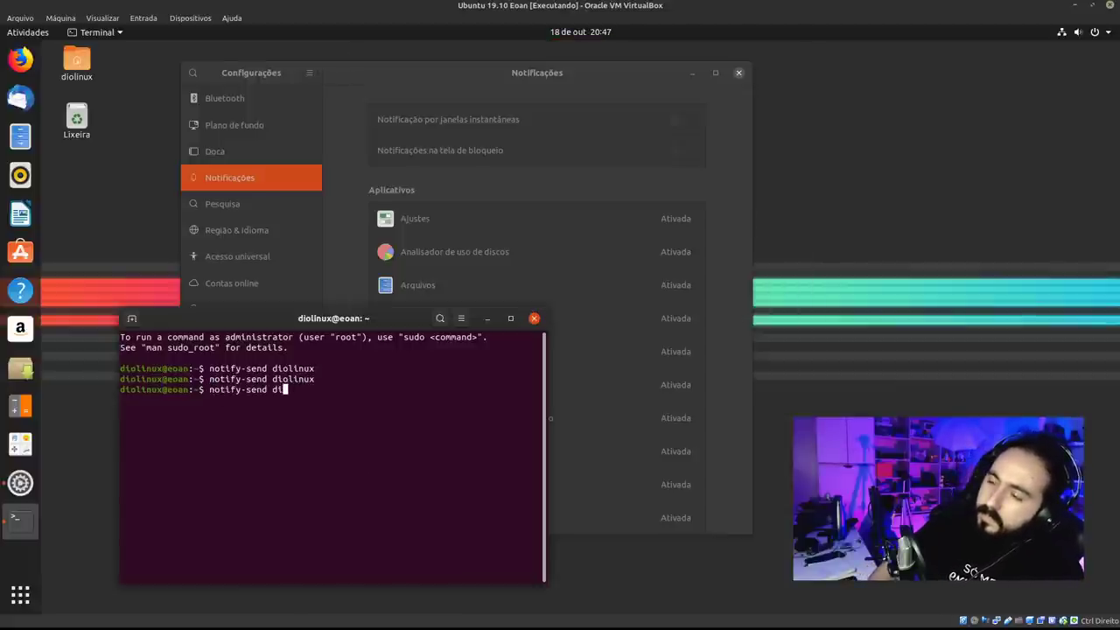
{"action": "type", "text": "l"}
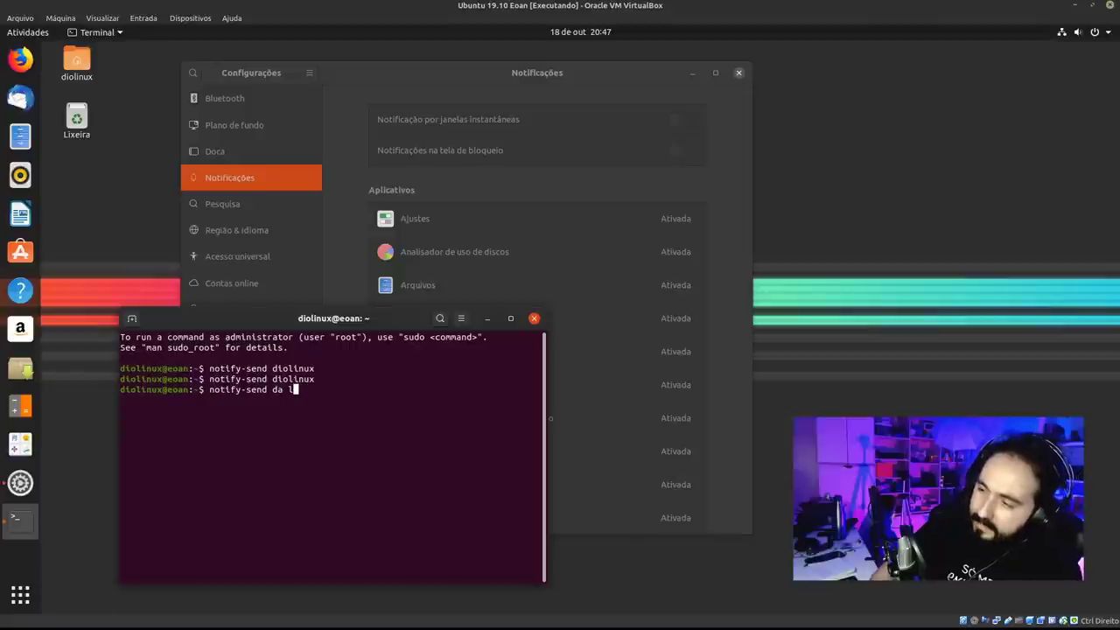
{"action": "type", "text": "ioe!"}
{"action": "key", "text": "Return"}
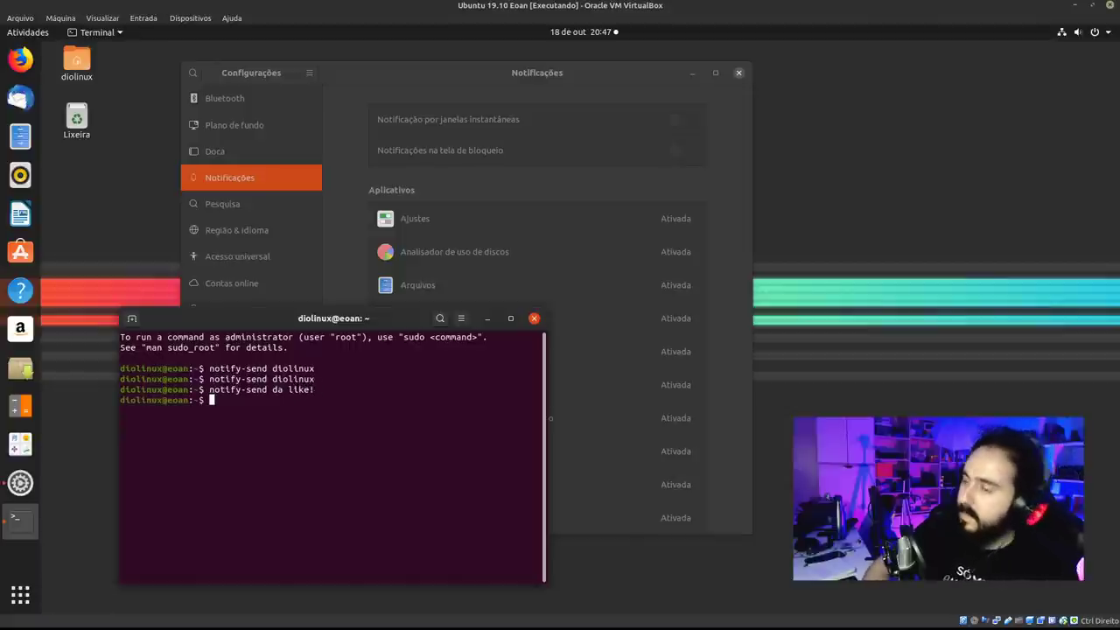
{"action": "left_click", "coordinate": [595, 32]}
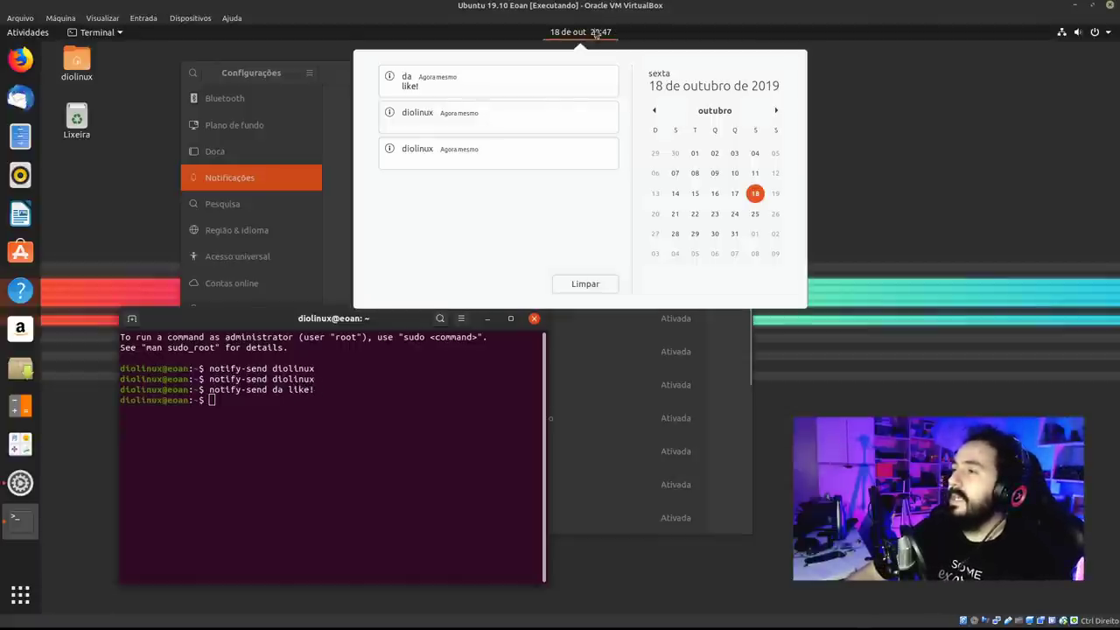
{"action": "left_click", "coordinate": [398, 452]}
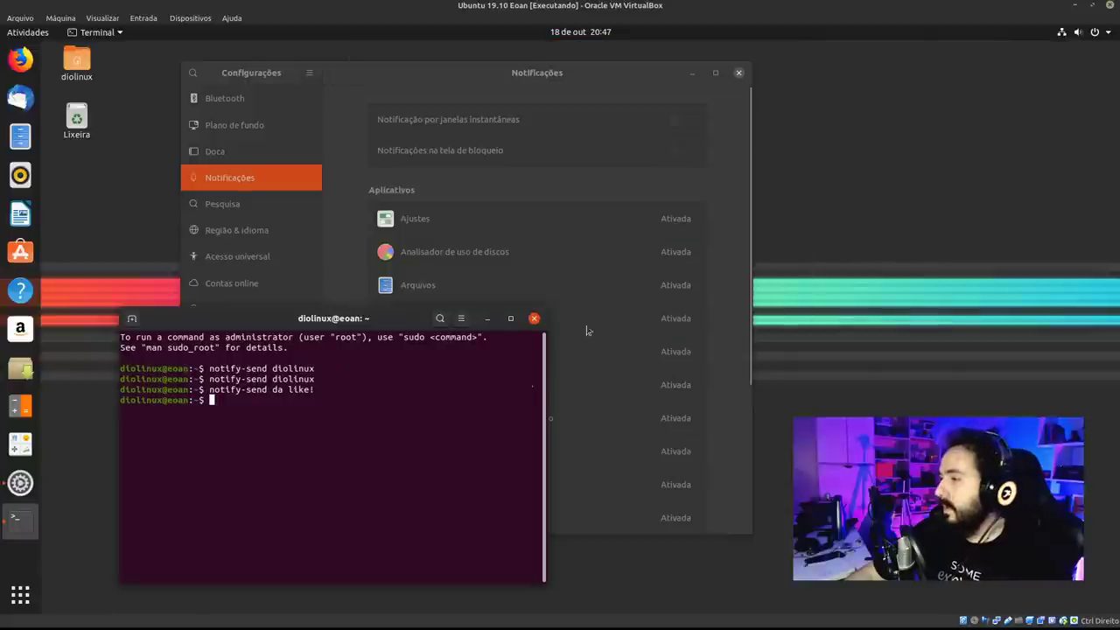
{"action": "left_click", "coordinate": [533, 318]}
{"action": "left_click_drag", "start_coordinate": [630, 72], "coordinate": [584, 83]}
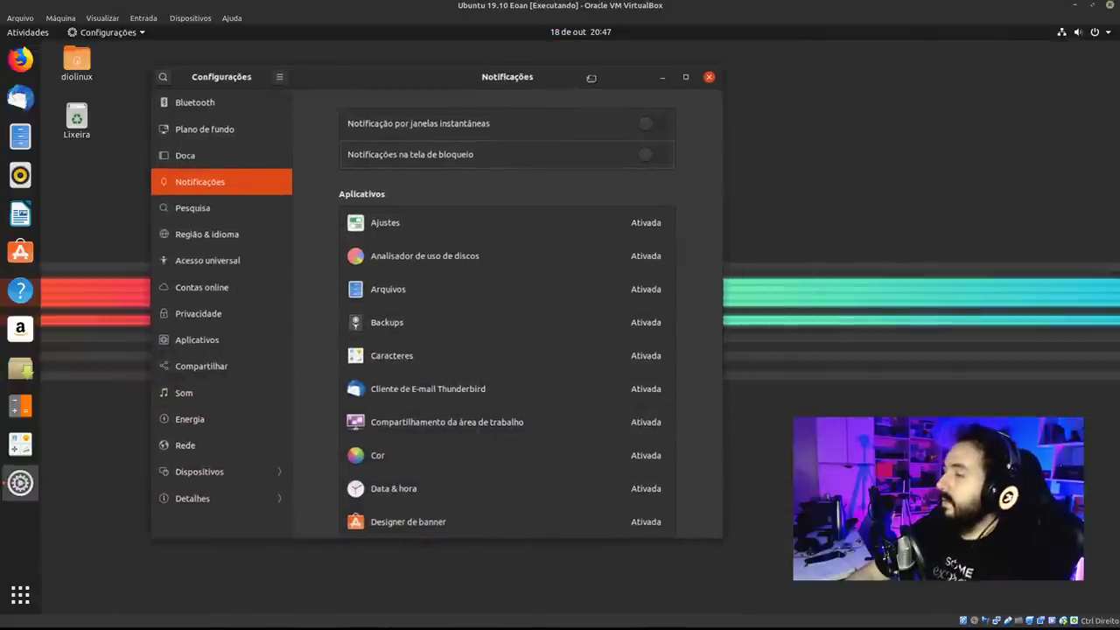
Visit the Wallpaper and Bluetooth settings pages and glance at the notification panel.
{"action": "left_click", "coordinate": [215, 138]}
{"action": "left_click", "coordinate": [201, 116]}
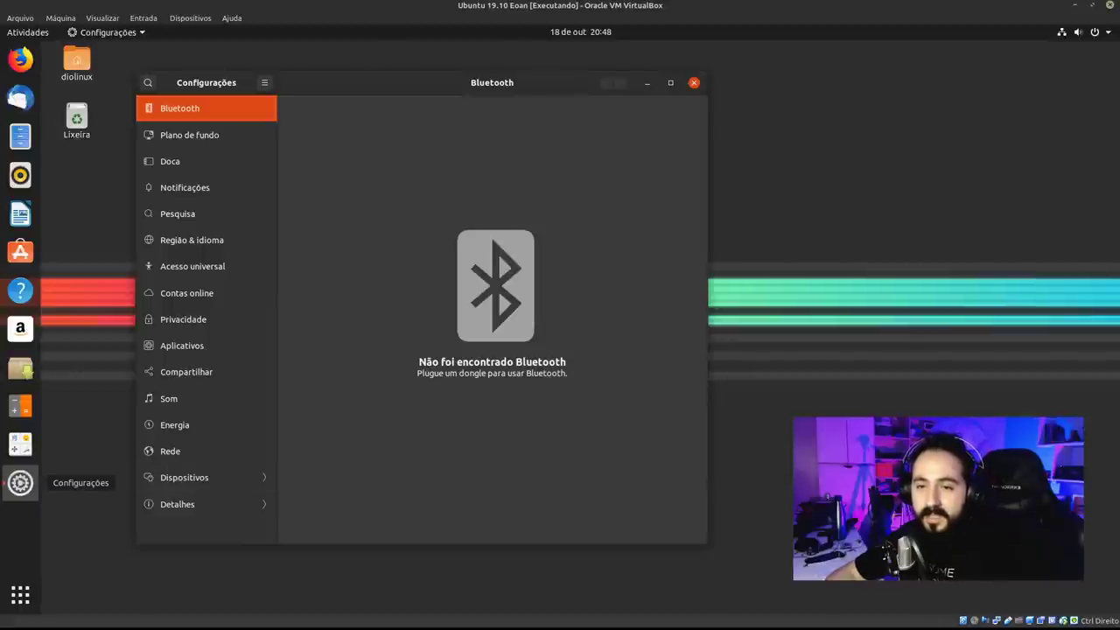
{"action": "left_click", "coordinate": [580, 32]}
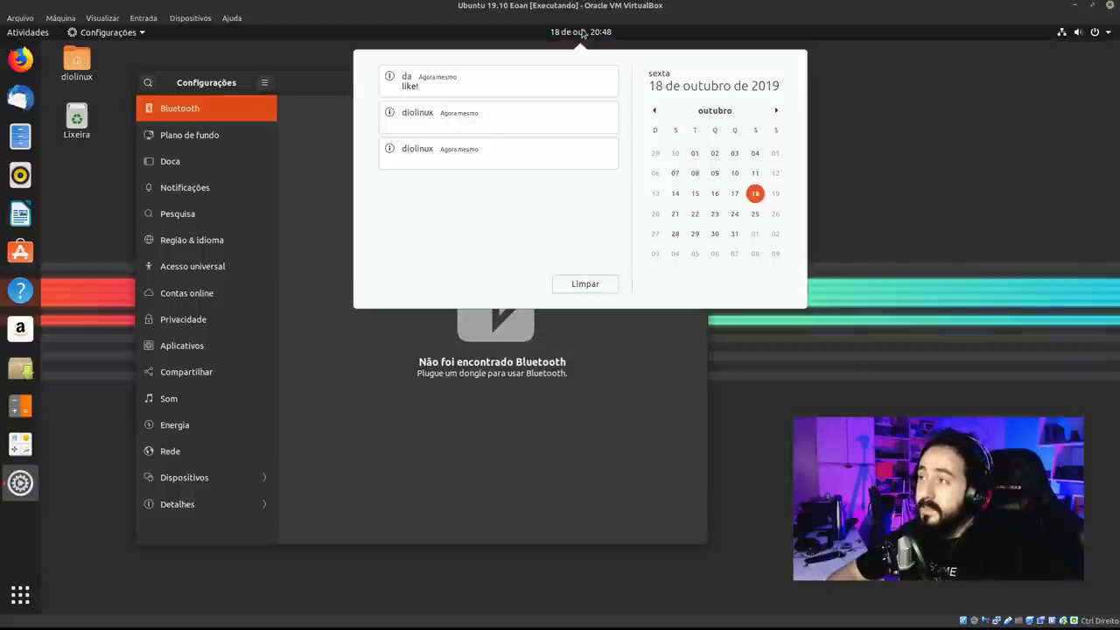
{"action": "left_click", "coordinate": [302, 97]}
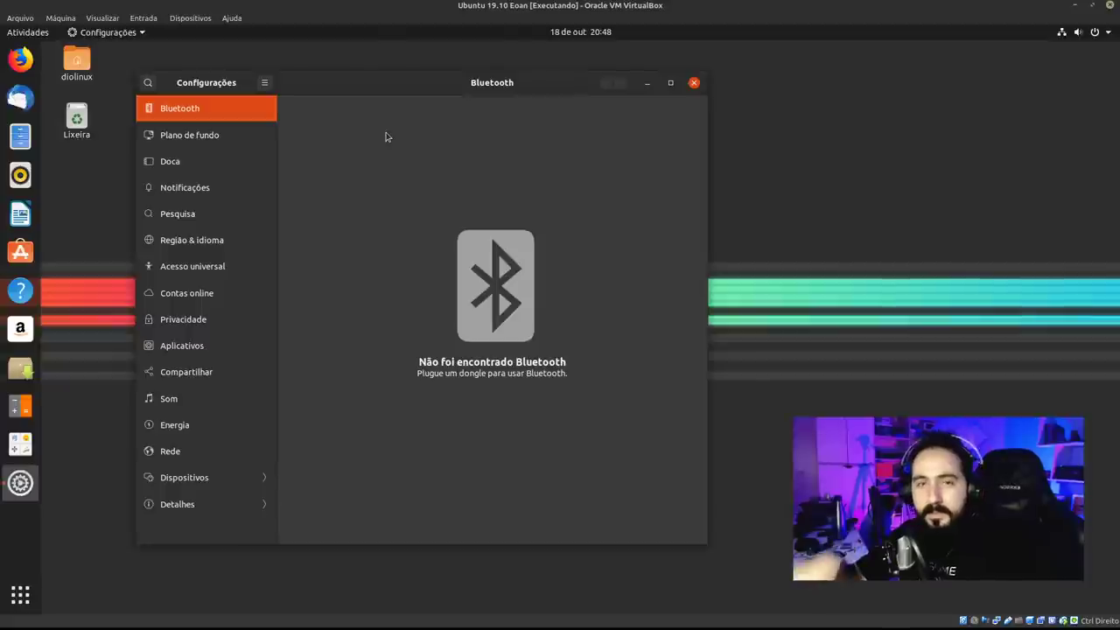
Reopen and dismiss the notification panel, then close the Settings window.
{"action": "left_click", "coordinate": [570, 35]}
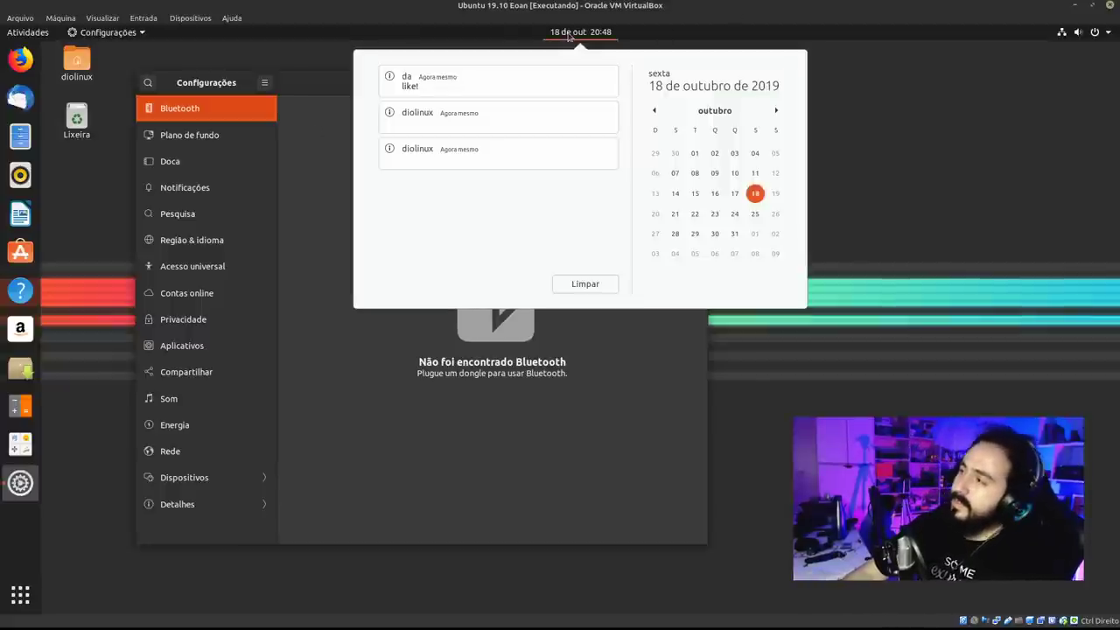
{"action": "left_click", "coordinate": [569, 35]}
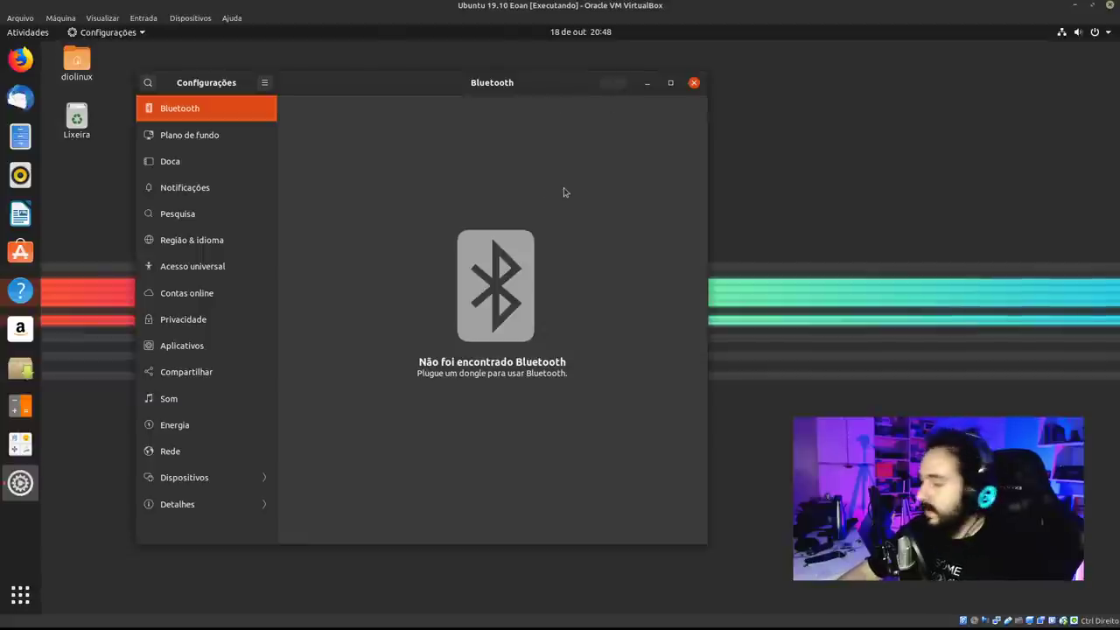
{"action": "left_click", "coordinate": [694, 82]}
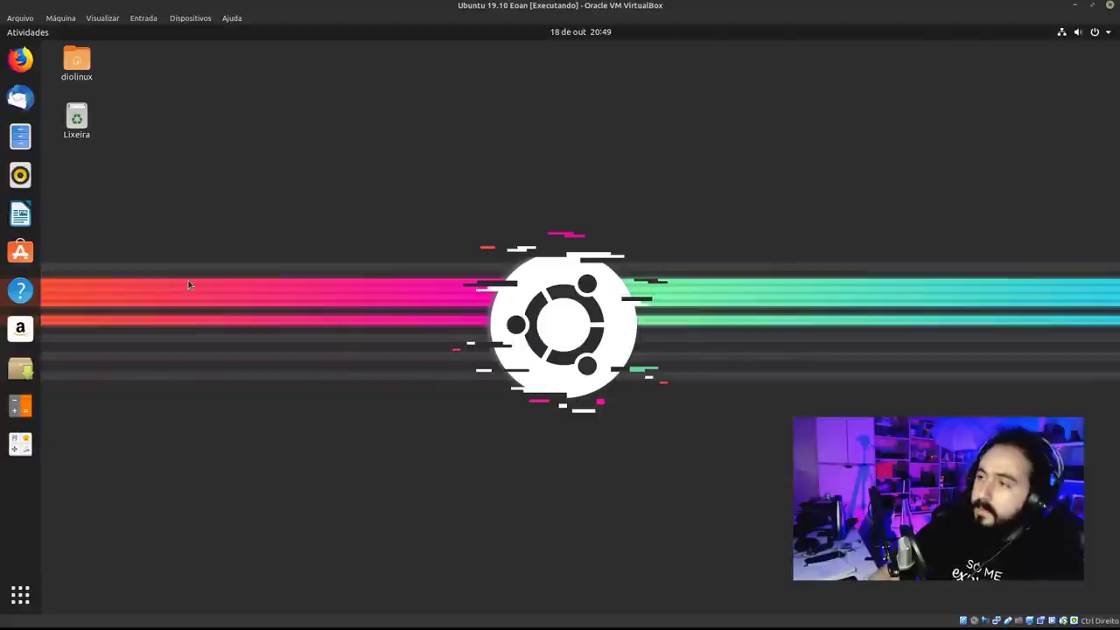
In a new terminal, run 'sudo apt install chromium' and enter the administrator password.
{"action": "key", "text": "ctrl+alt+t"}
{"action": "left_click_drag", "start_coordinate": [328, 54], "coordinate": [342, 199]}
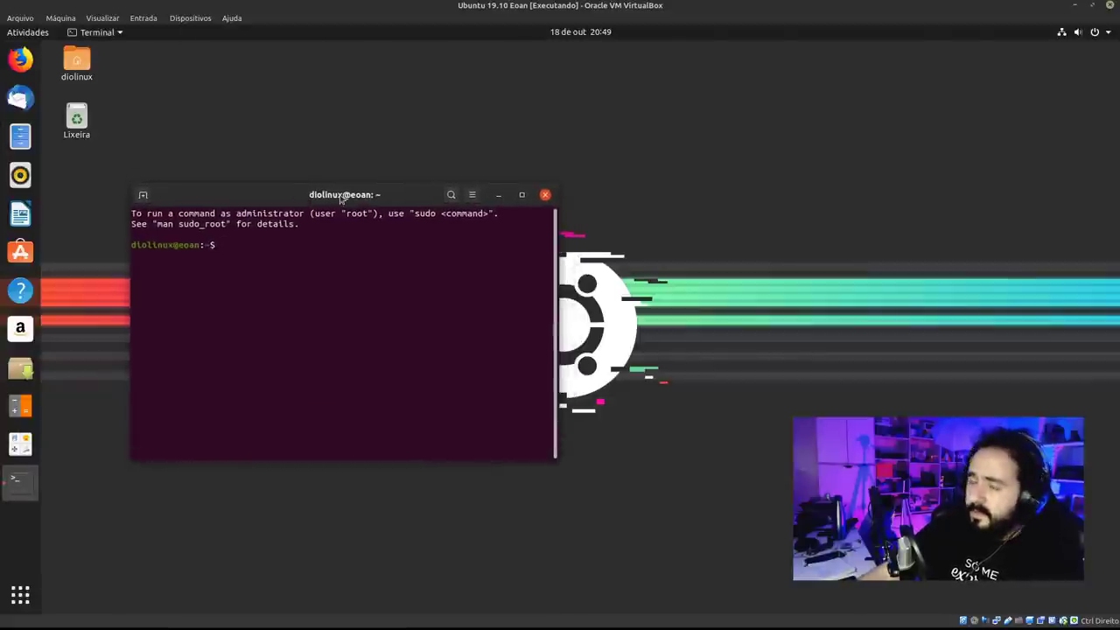
{"action": "type", "text": "sud"}
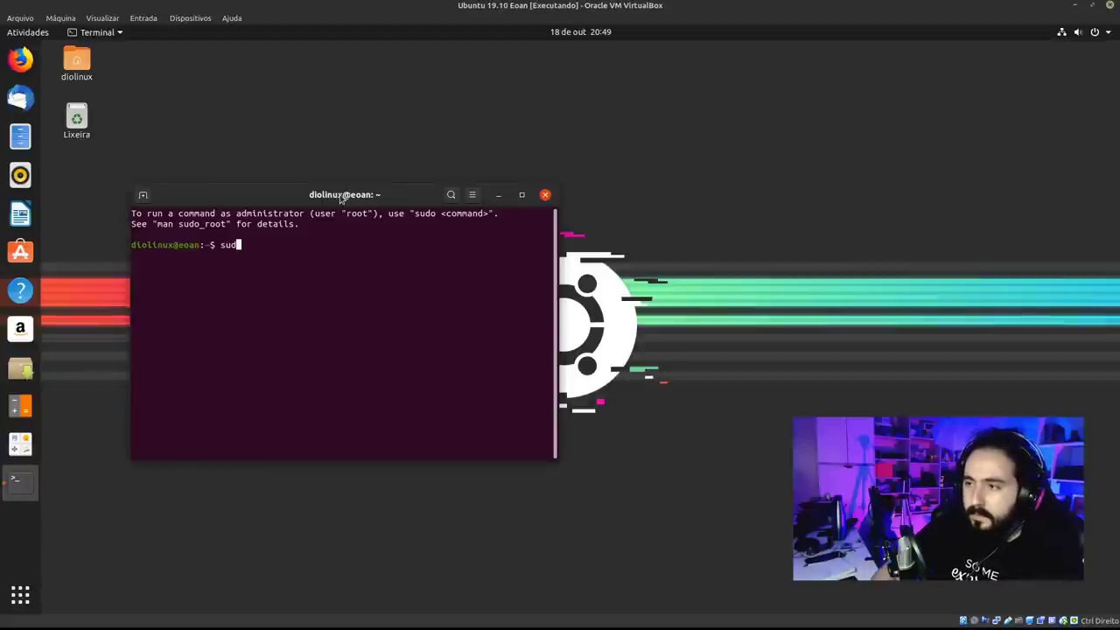
{"action": "type", "text": "o apt install "}
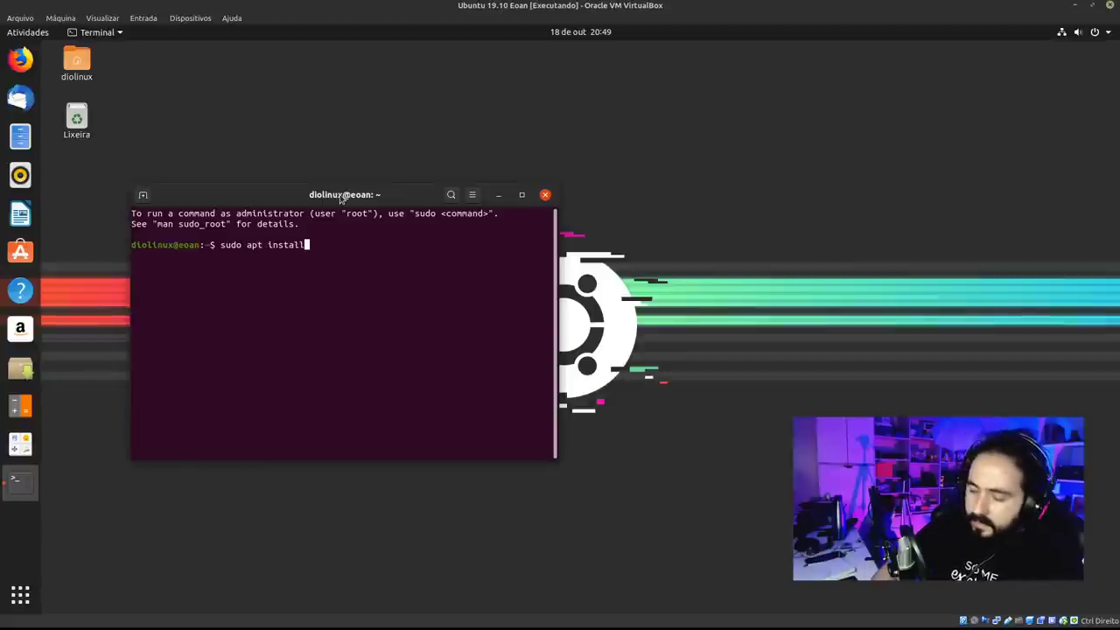
{"action": "type", "text": "c"}
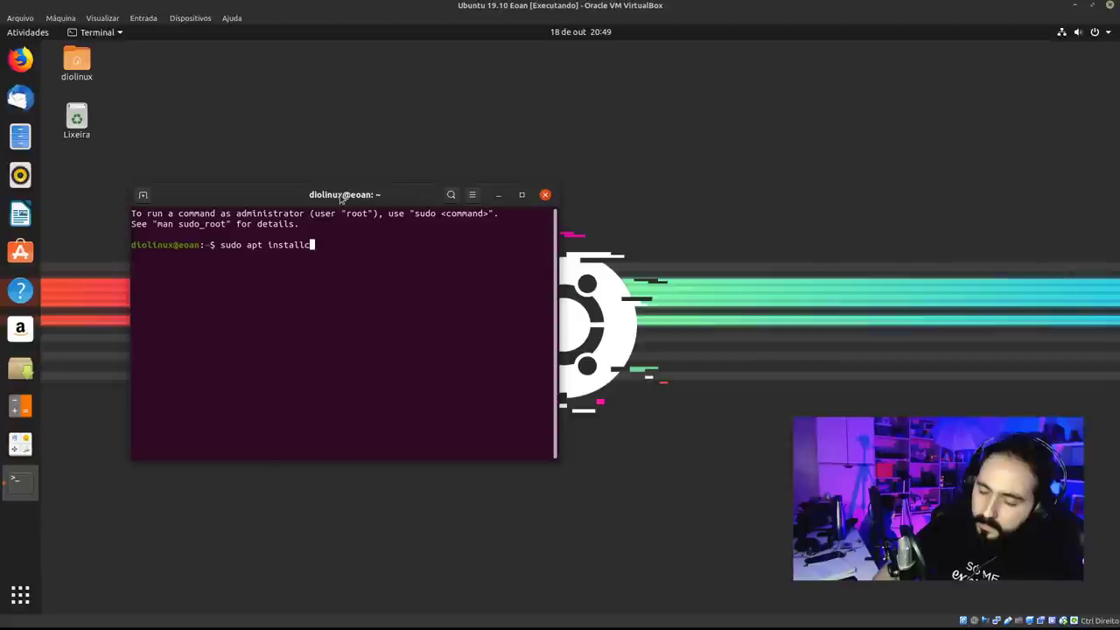
{"action": "type", "text": "hr"}
{"action": "key", "text": "BackSpace"}
{"action": "key", "text": "BackSpace"}
{"action": "key", "text": "BackSpace"}
{"action": "type", "text": "chrom"}
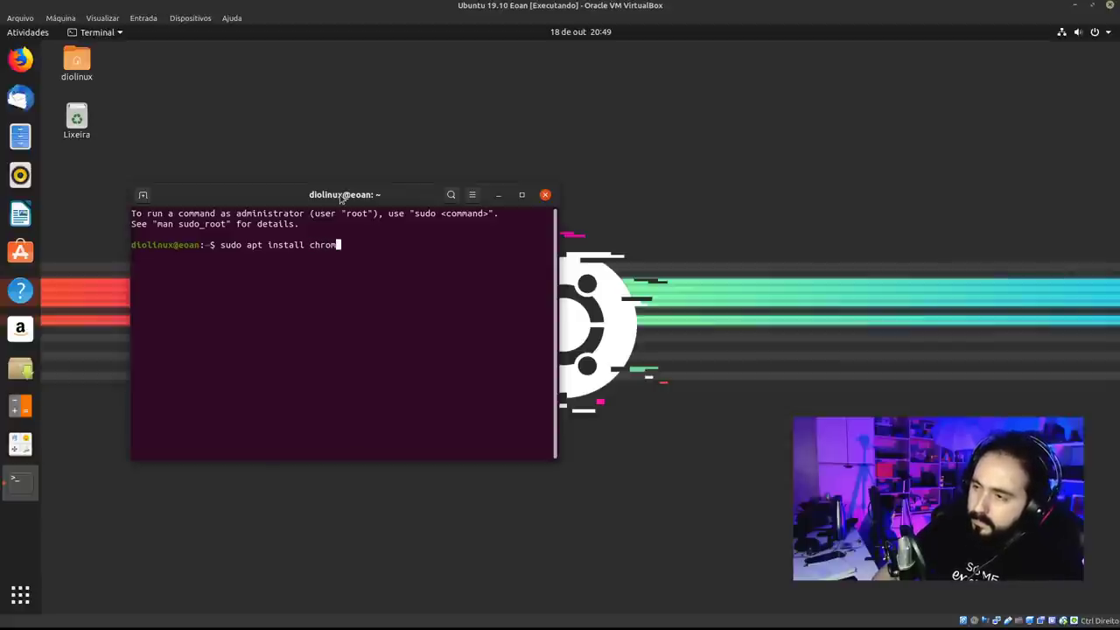
{"action": "type", "text": "ium"}
{"action": "key", "text": "Return"}
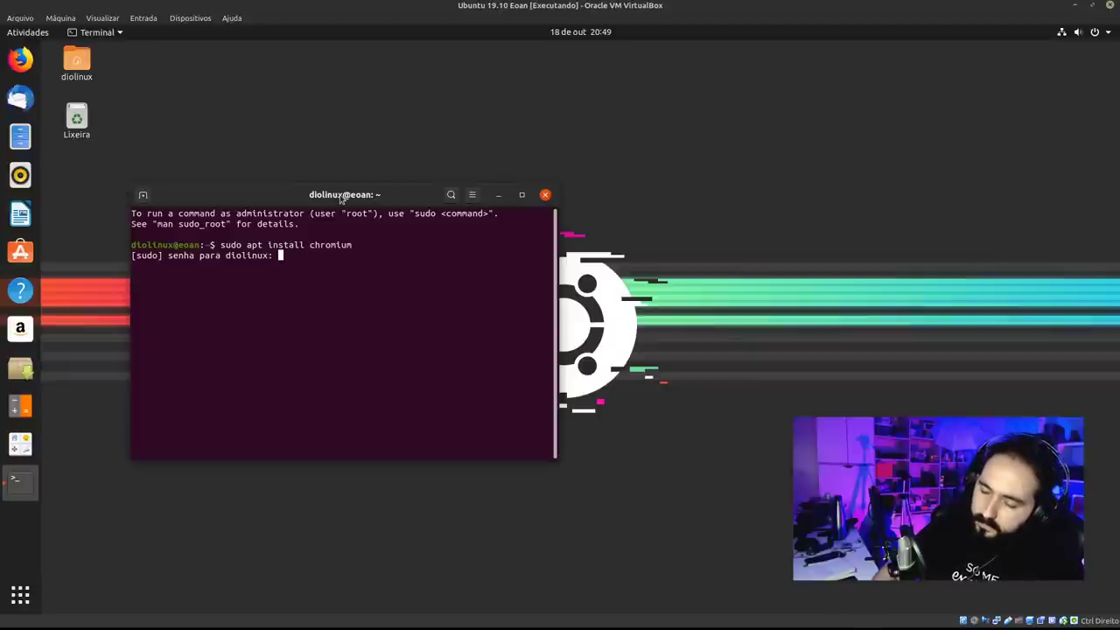
{"action": "key", "text": "Return"}
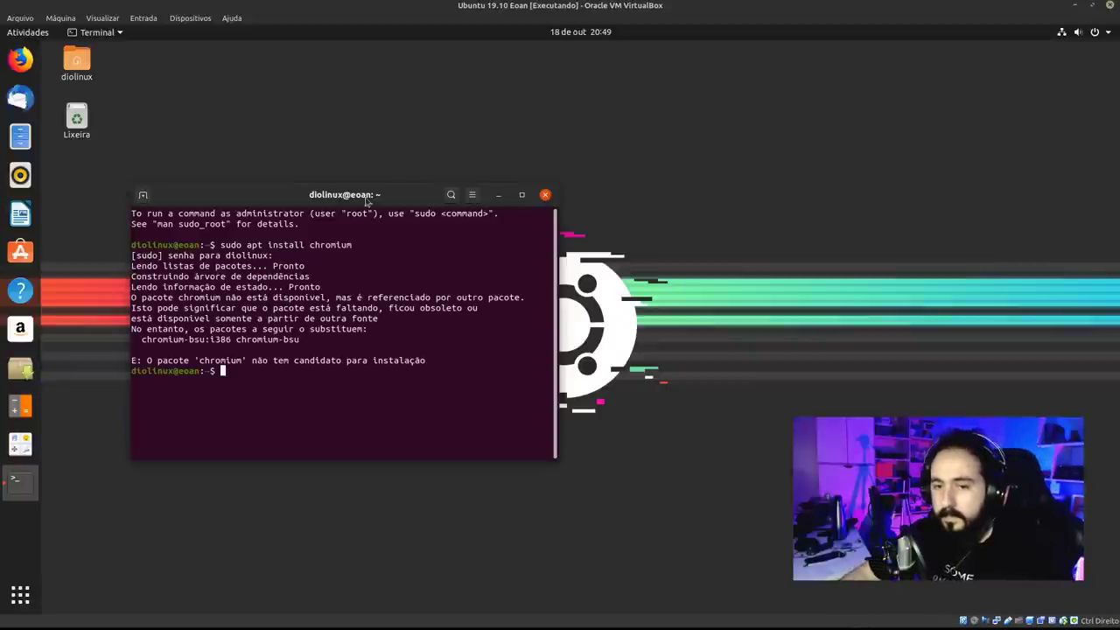
Retry the install as 'sudo apt install chromium-browser' after chromium has no candidate.
{"action": "left_click_drag", "start_coordinate": [367, 200], "coordinate": [351, 146]}
{"action": "key", "text": "Up"}
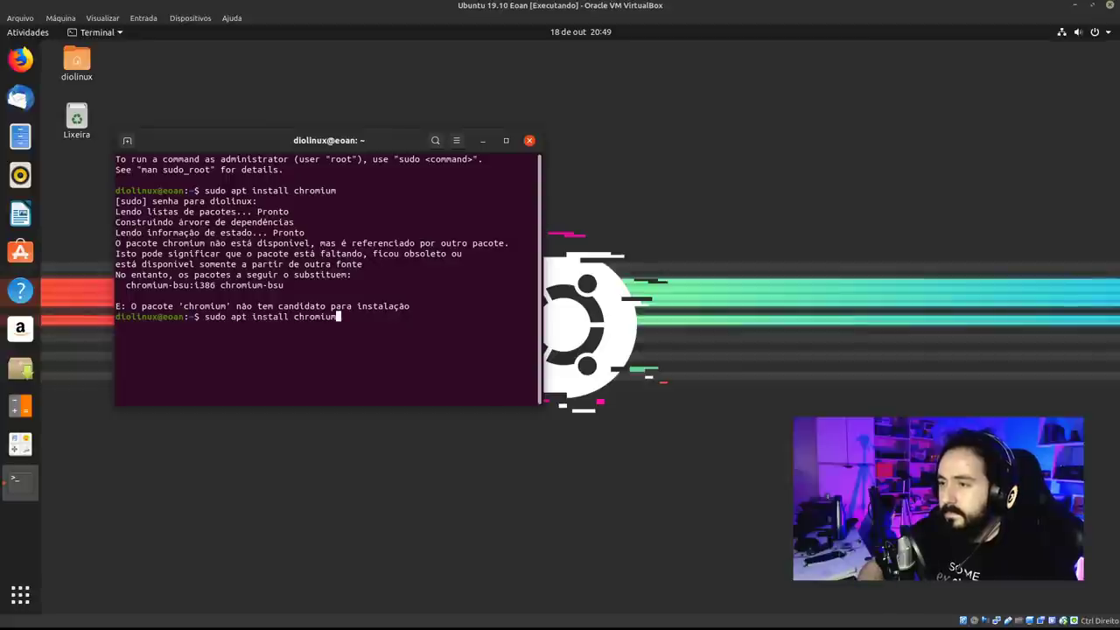
{"action": "type", "text": "-browser"}
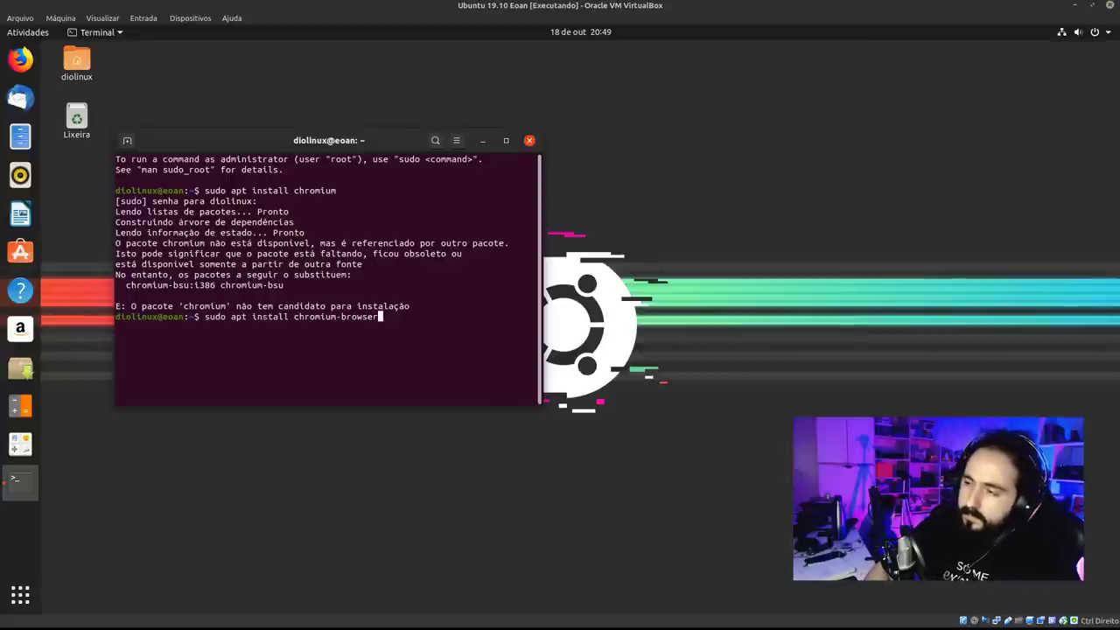
{"action": "key", "text": "Return"}
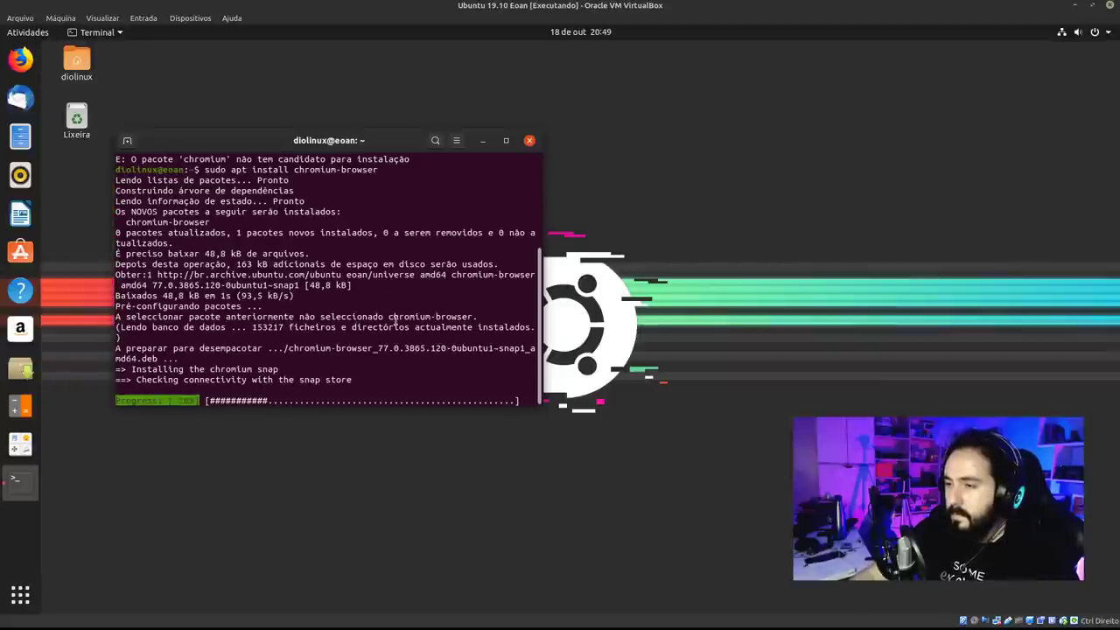
Review the install output, highlighting the line about installing the chromium snap.
{"action": "left_click_drag", "start_coordinate": [140, 359], "coordinate": [294, 350]}
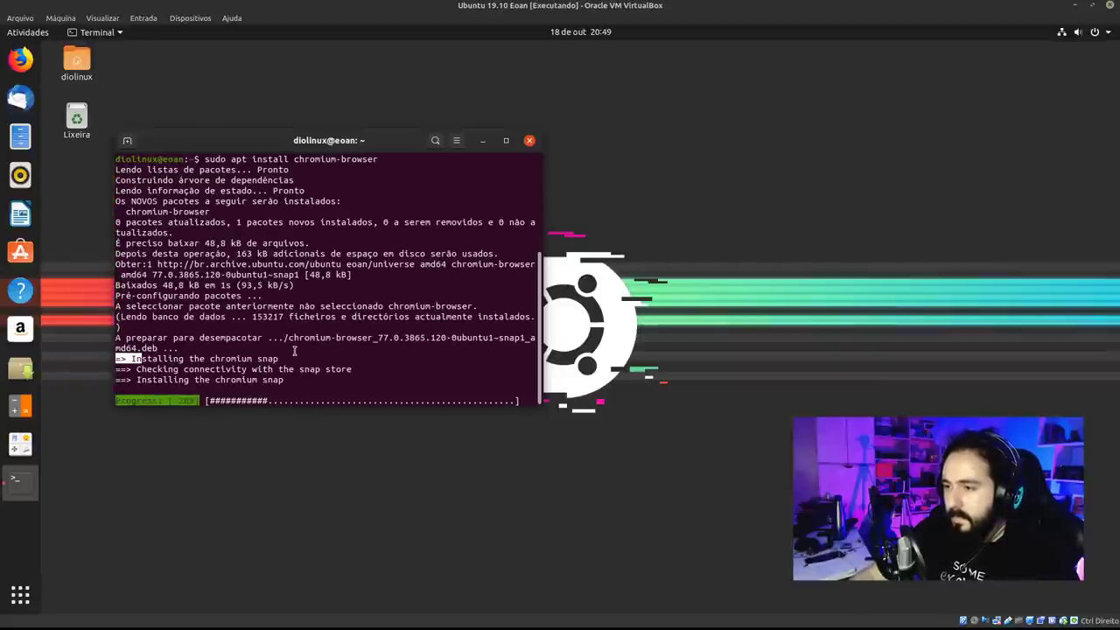
{"action": "left_click_drag", "start_coordinate": [345, 385], "coordinate": [38, 357]}
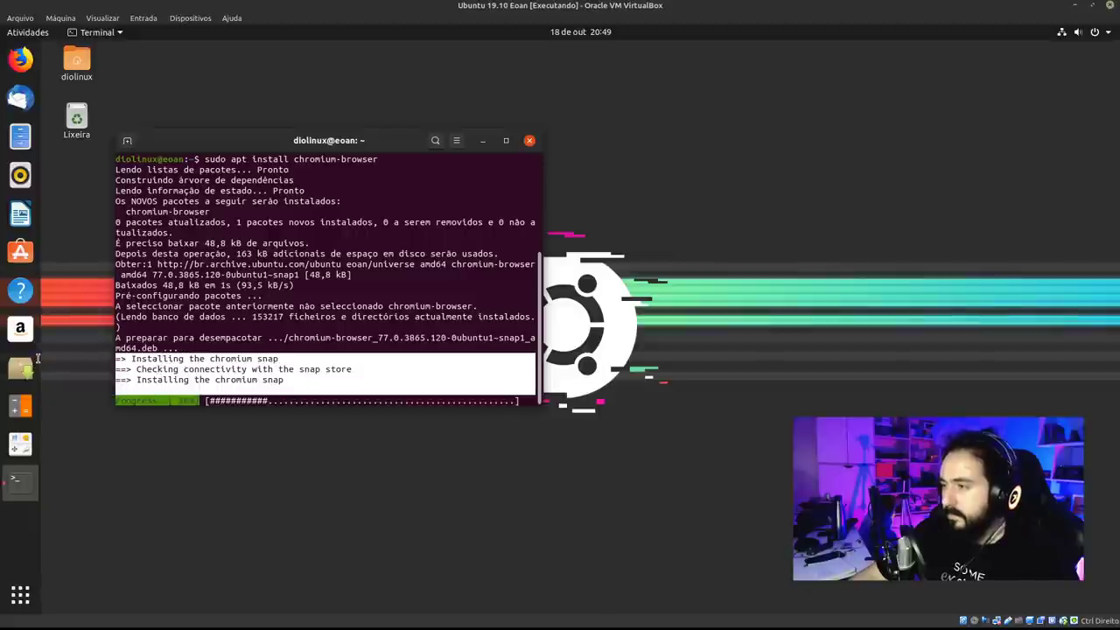
{"action": "left_click", "coordinate": [443, 343]}
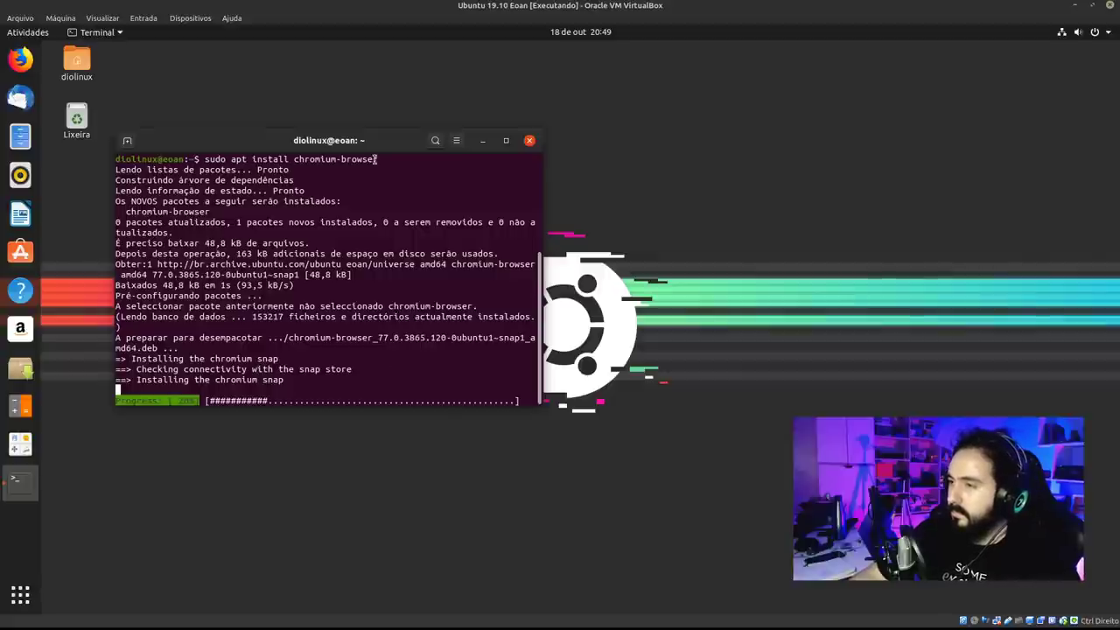
{"action": "left_click_drag", "start_coordinate": [381, 145], "coordinate": [409, 140]}
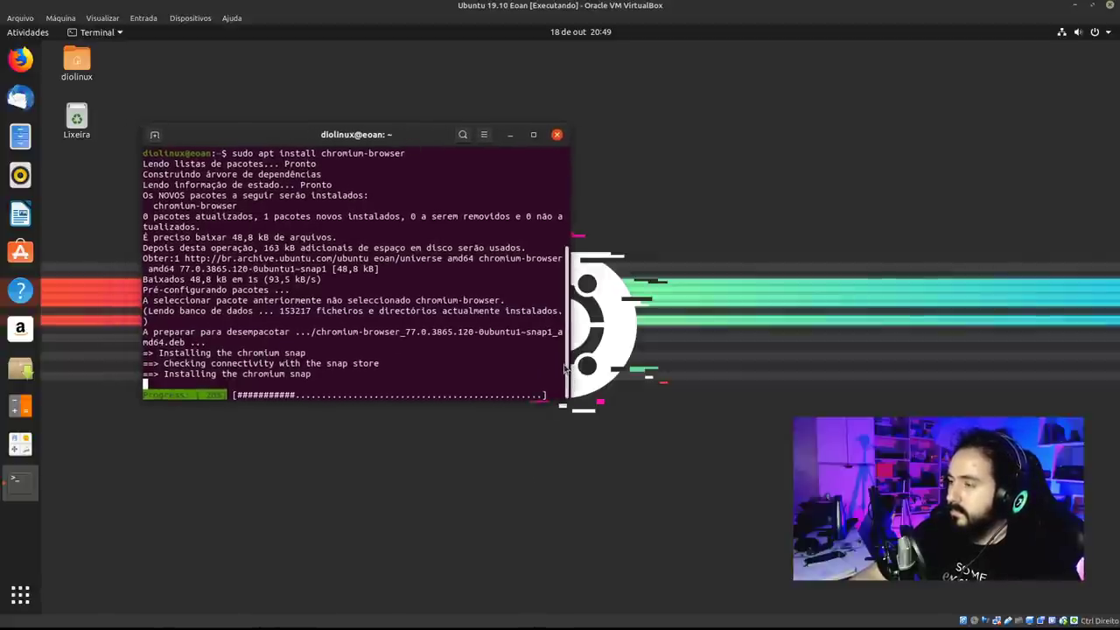
{"action": "scroll", "coordinate": [472, 368], "scroll_direction": "up", "scroll_amount": 6}
{"action": "scroll", "coordinate": [455, 376], "scroll_direction": "down", "scroll_amount": 6}
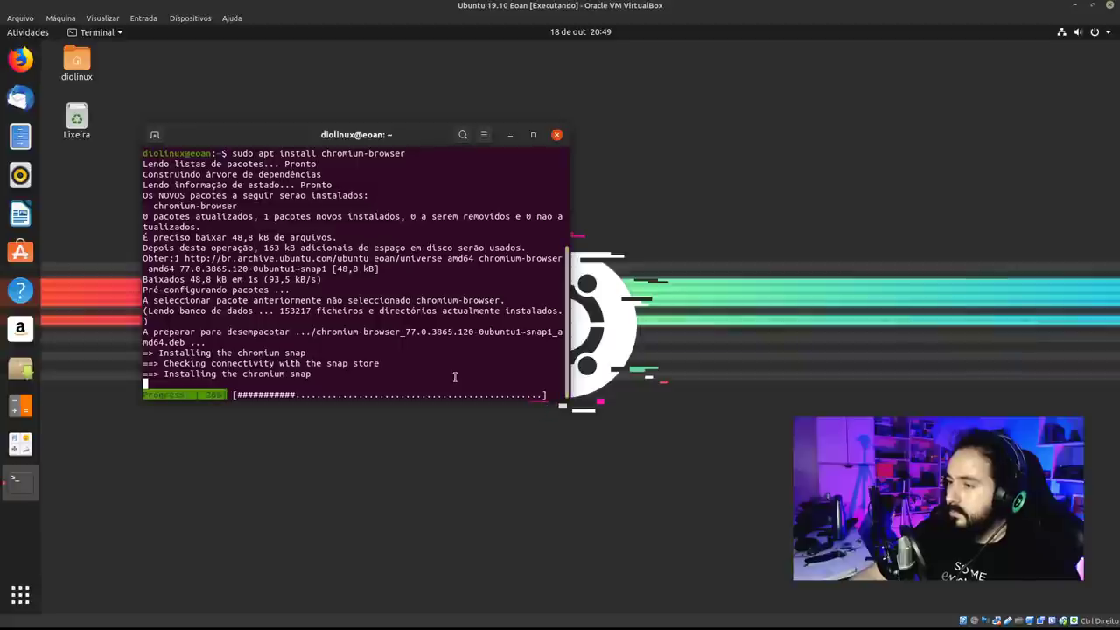
{"action": "scroll", "coordinate": [457, 293], "scroll_direction": "up", "scroll_amount": 5}
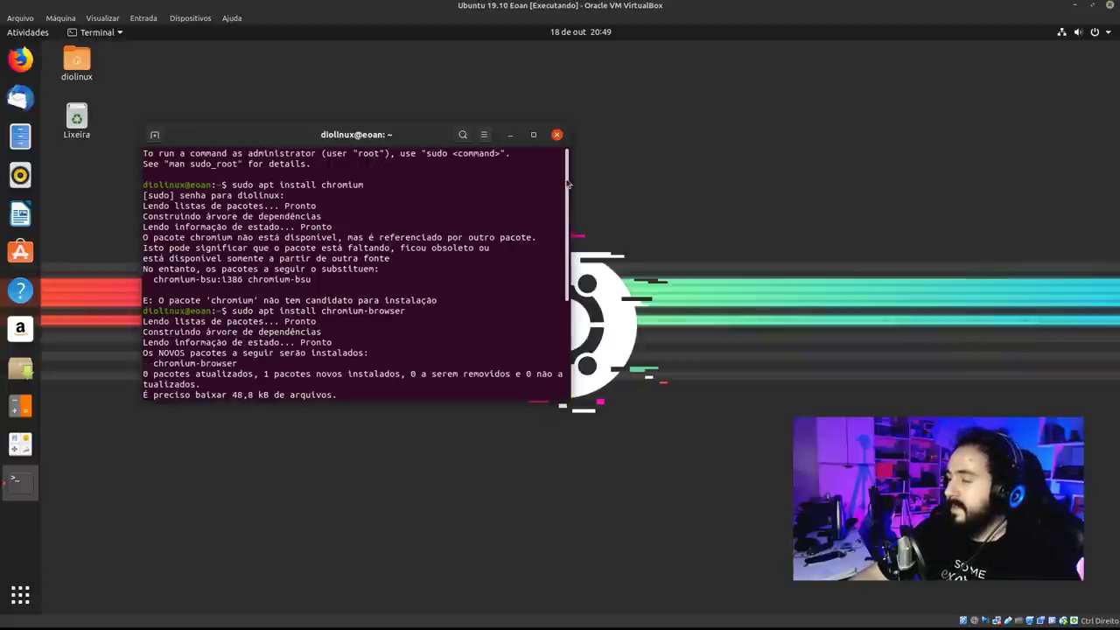
{"action": "scroll", "coordinate": [463, 364], "scroll_direction": "down", "scroll_amount": 5}
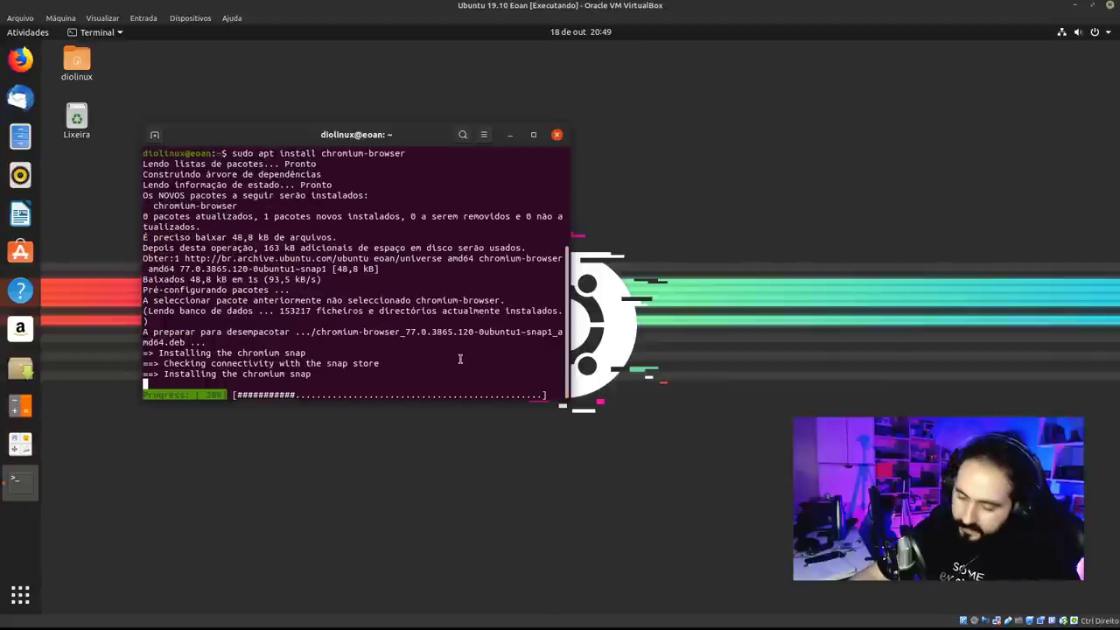